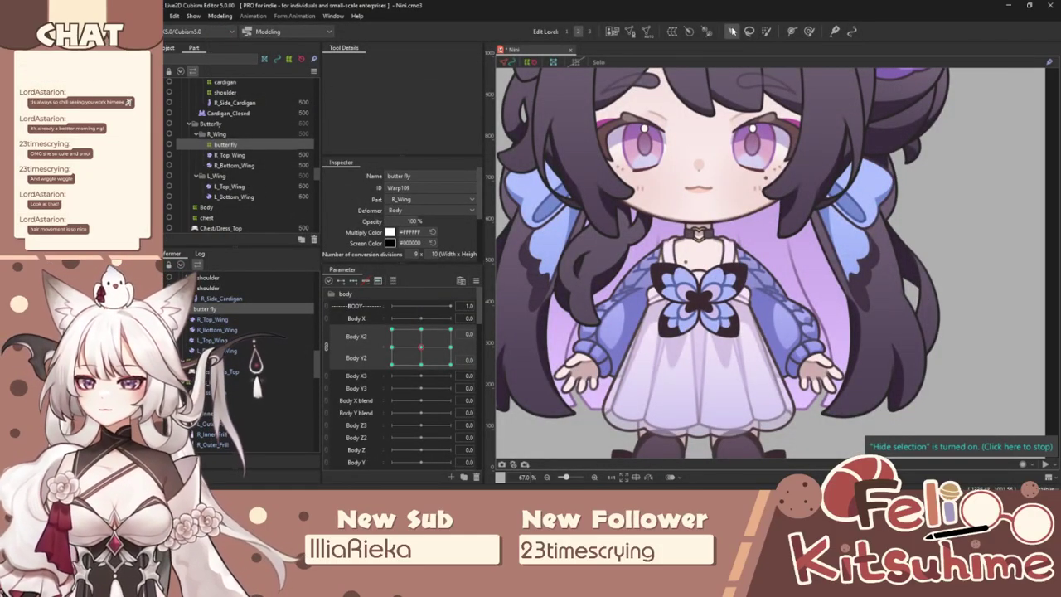
# Preview the model's body, hair and butterfly movement in the physics settings by making it follow different directions, and close the preview.
pyautogui.click(217, 15)
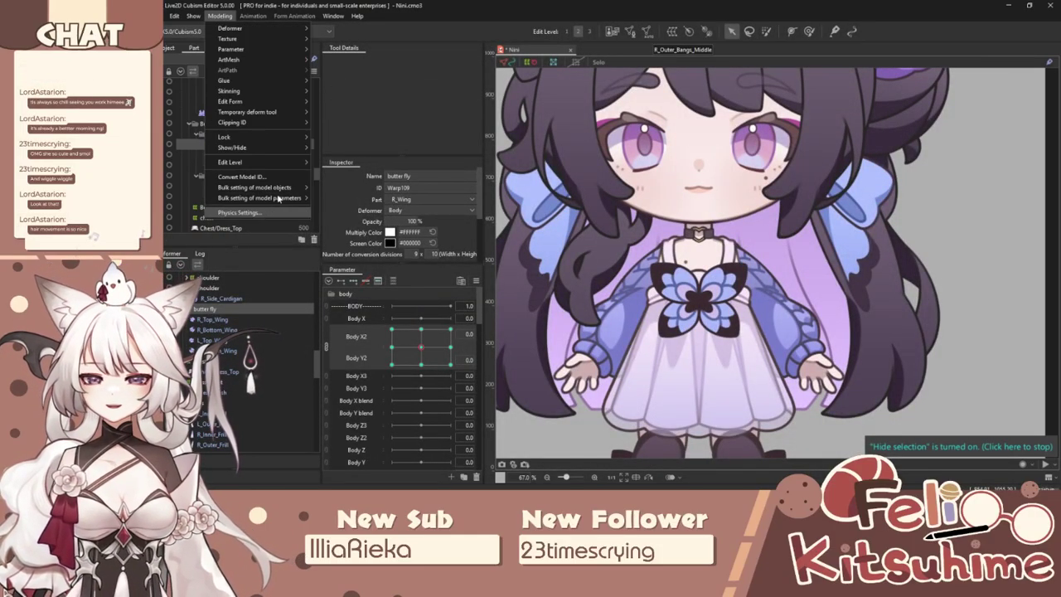
pyautogui.click(279, 212)
pyautogui.moveTo(952, 232); pyautogui.dragTo(887, 250)
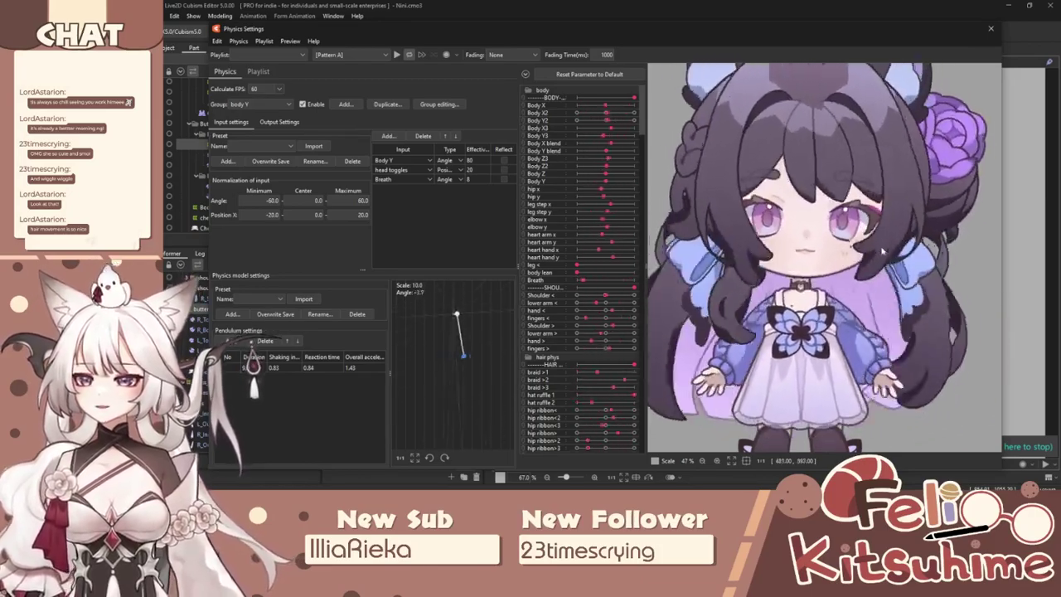
pyautogui.scroll(-5, 877, 272)
pyautogui.scroll(8, 855, 340)
pyautogui.scroll(-8, 849, 331)
pyautogui.scroll(4, 851, 239)
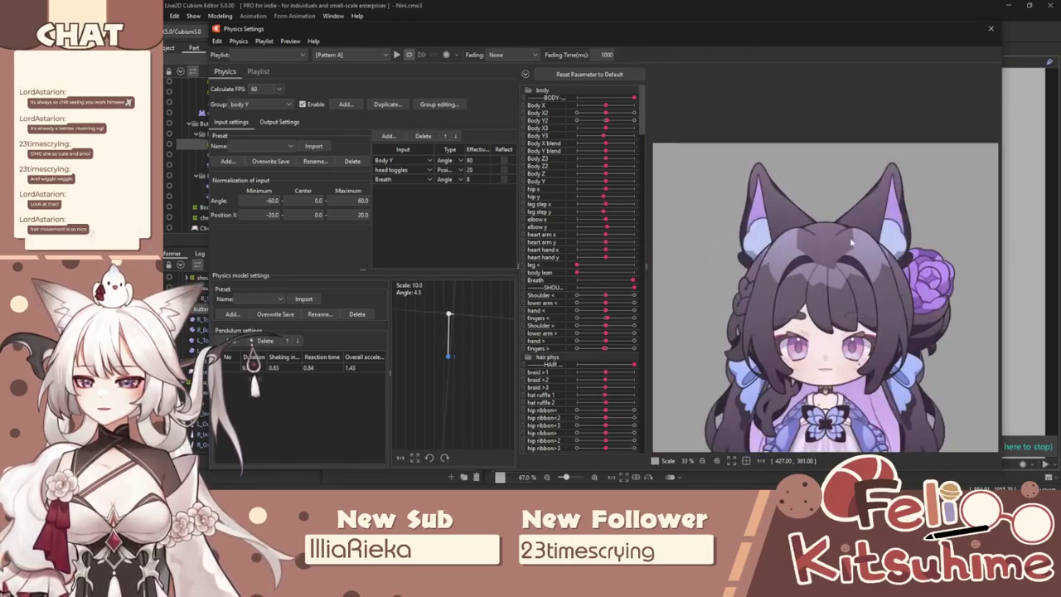
pyautogui.scroll(-3, 851, 238)
pyautogui.scroll(6, 852, 374)
pyautogui.scroll(-6, 853, 374)
pyautogui.scroll(3, 837, 306)
pyautogui.scroll(-3, 834, 290)
pyautogui.moveTo(862, 287); pyautogui.dragTo(777, 280)
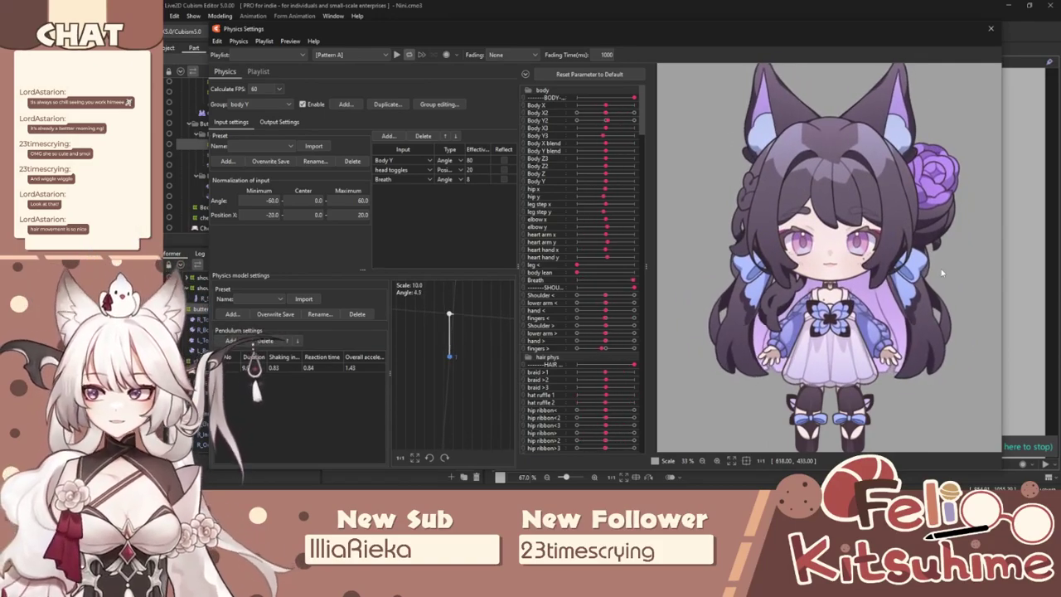
pyautogui.moveTo(941, 268); pyautogui.dragTo(1005, 253)
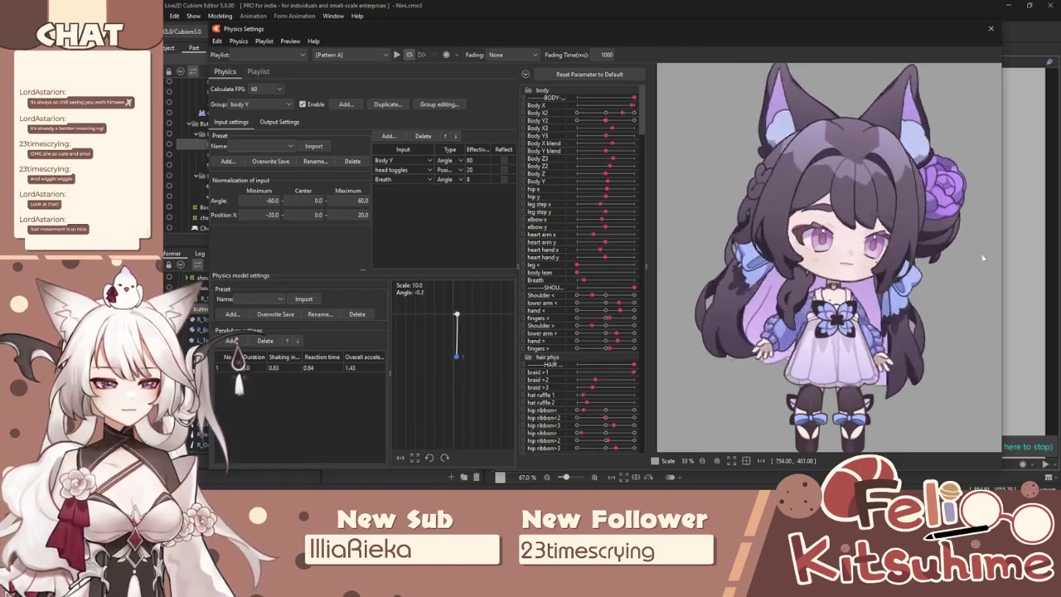
pyautogui.click(990, 28)
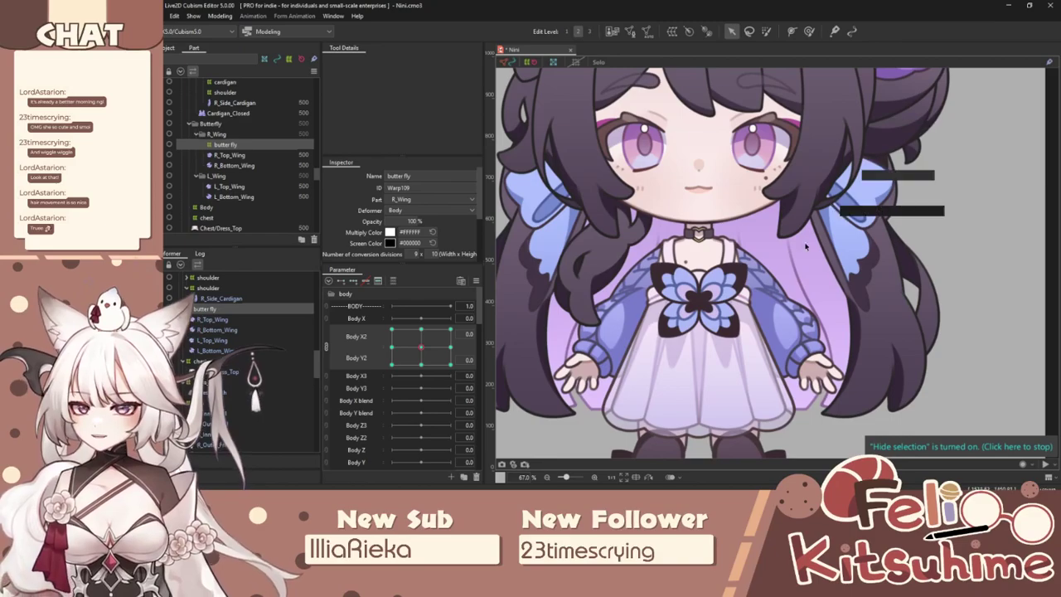
# Show the R_Side_Cardigan and L_Side_Cardigan parts over the dress.
pyautogui.scroll(-2, 814, 240)
pyautogui.scroll(2, 677, 272)
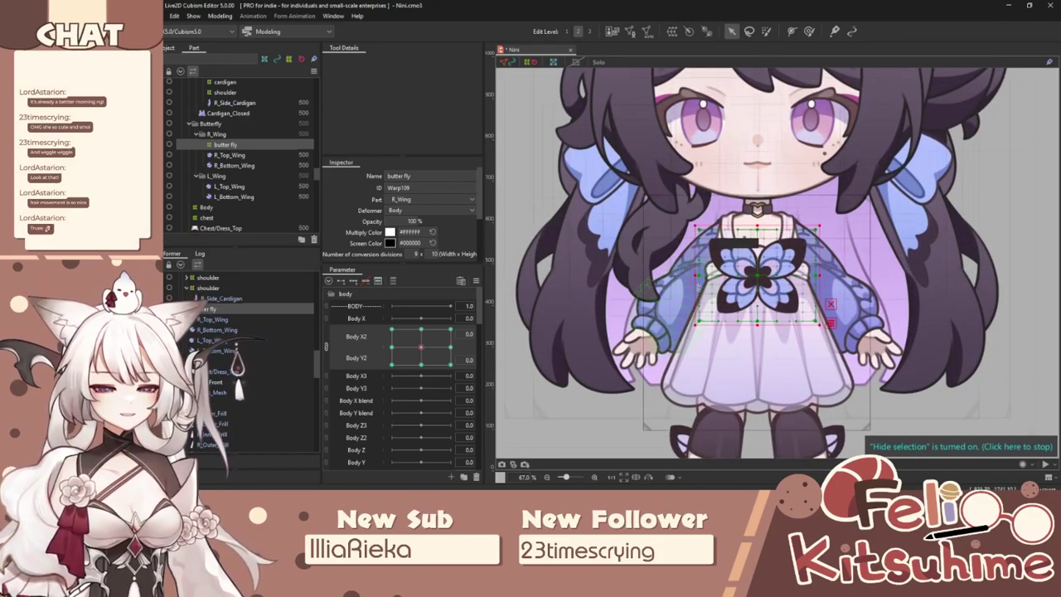
pyautogui.scroll(2, 746, 268)
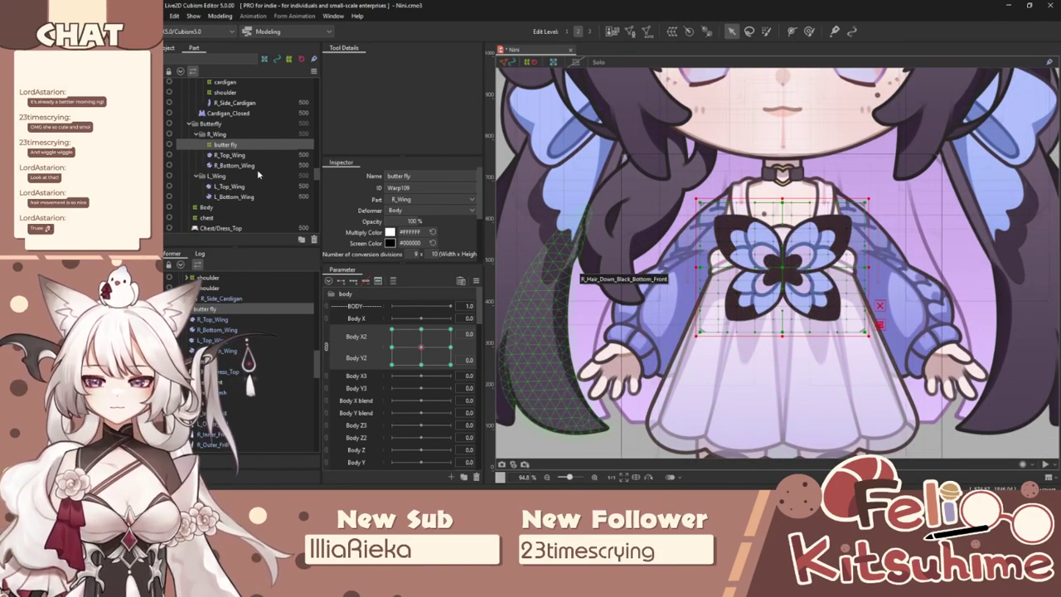
pyautogui.scroll(2, 258, 174)
pyautogui.click(236, 143)
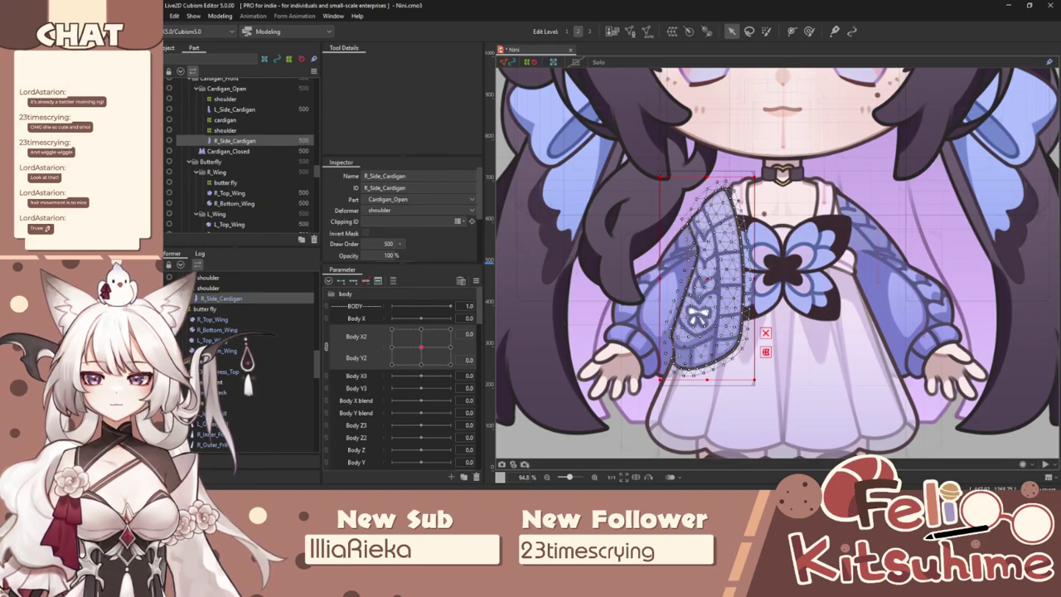
pyautogui.click(171, 108)
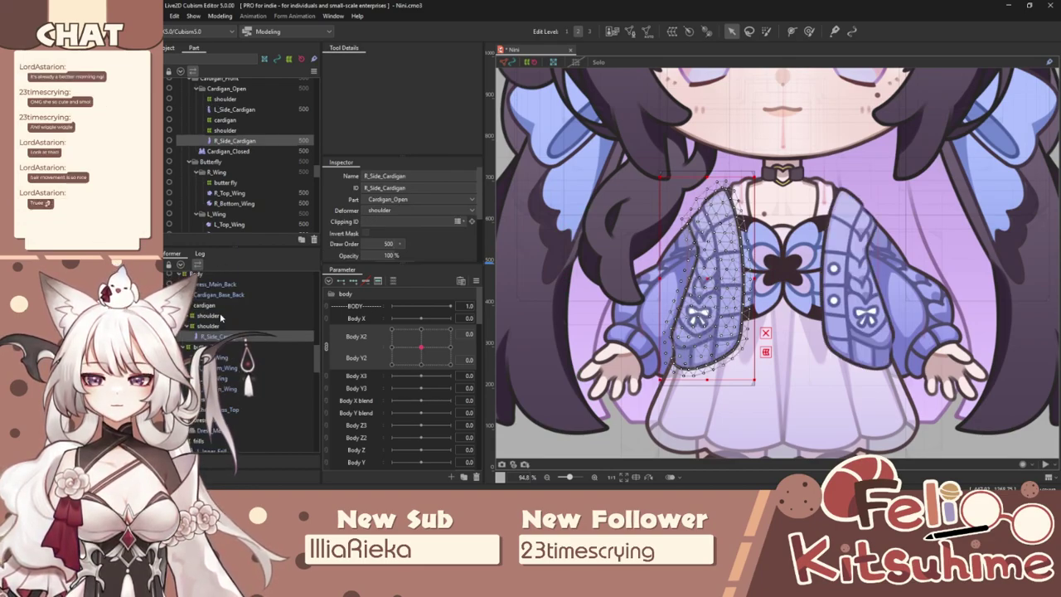
# Select the cardigan warp deformer, unlink Body X2 from Body Y2, and add three keys to Body Y2.
pyautogui.click(206, 305)
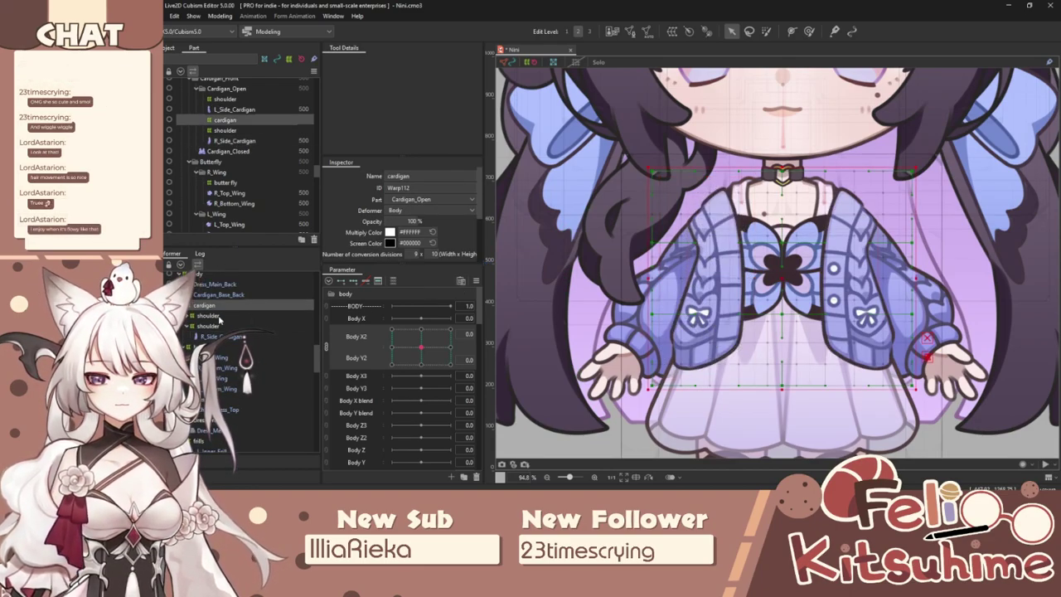
pyautogui.click(326, 348)
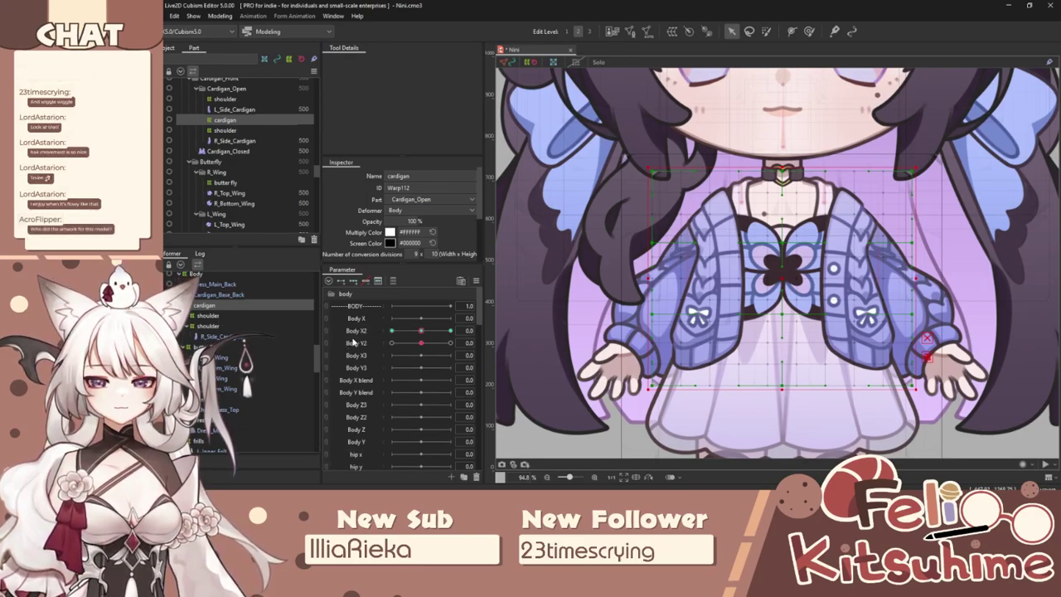
pyautogui.click(354, 341)
# Reshape the cardigan deformer with the deformation brush at Body Y2 10, resizing the brush and hiding the selection overlay.
pyautogui.moveTo(415, 337); pyautogui.dragTo(580, 313)
pyautogui.click(810, 32)
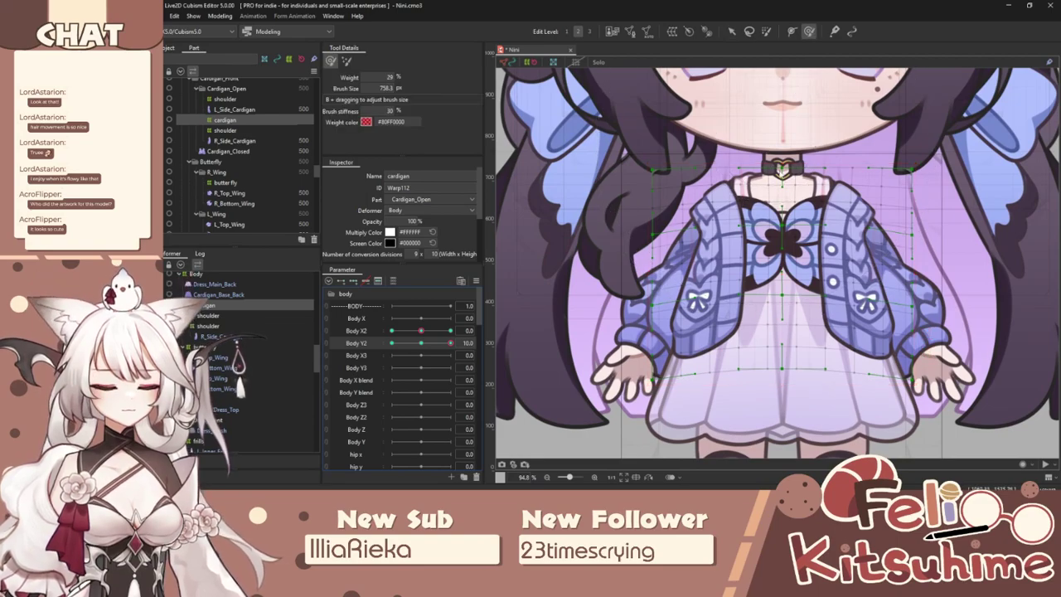
pyautogui.hotkey('ctrl', 't')
pyautogui.press('b')
pyautogui.moveTo(738, 237); pyautogui.dragTo(708, 241)
pyautogui.moveTo(443, 344)
pyautogui.mouseDown()
pyautogui.moveTo(435, 355)
pyautogui.moveTo(456, 350)
pyautogui.mouseUp()
pyautogui.press('b')
pyautogui.moveTo(778, 173); pyautogui.dragTo(703, 179)
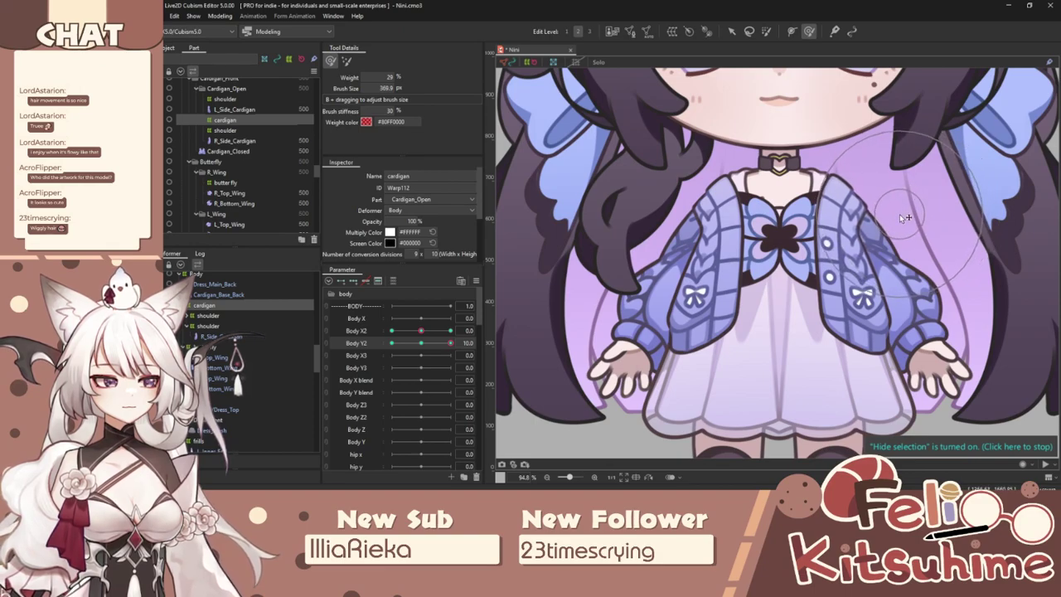
pyautogui.moveTo(450, 343); pyautogui.dragTo(452, 343)
pyautogui.moveTo(762, 348); pyautogui.dragTo(797, 330)
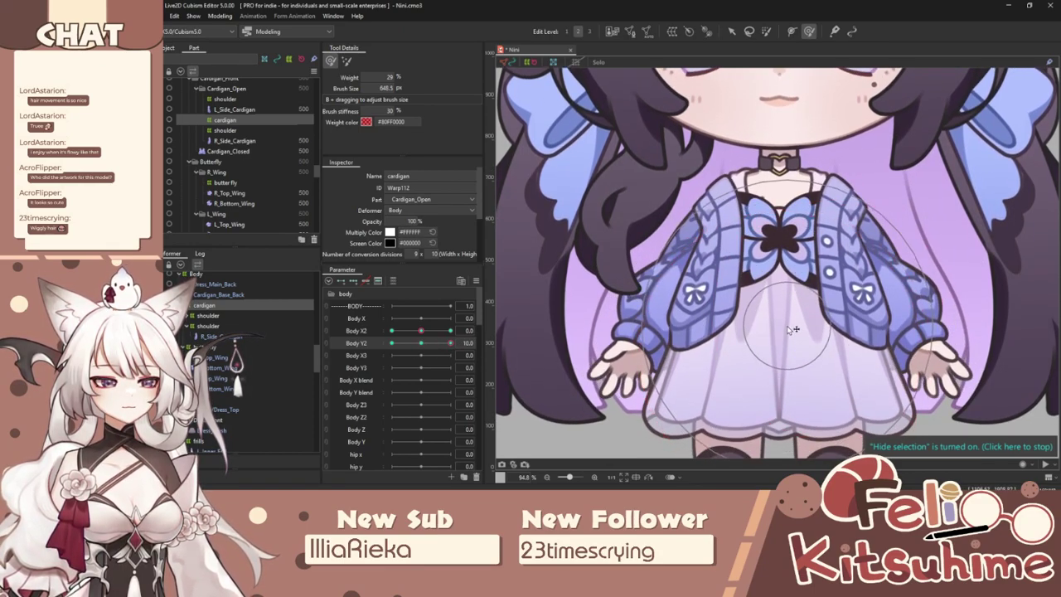
# Reshape the cardigan deformer with the deformation brush at Body Y2 -10 so it follows the torso.
pyautogui.moveTo(451, 343); pyautogui.dragTo(392, 347)
pyautogui.moveTo(767, 275)
pyautogui.mouseDown()
pyautogui.moveTo(775, 389)
pyautogui.moveTo(691, 427)
pyautogui.moveTo(808, 399)
pyautogui.moveTo(869, 406)
pyautogui.mouseUp()
pyautogui.moveTo(393, 345)
pyautogui.mouseDown()
pyautogui.moveTo(490, 339)
pyautogui.moveTo(320, 374)
pyautogui.mouseUp()
pyautogui.moveTo(668, 250)
pyautogui.mouseDown()
pyautogui.moveTo(646, 220)
pyautogui.moveTo(661, 202)
pyautogui.moveTo(667, 224)
pyautogui.mouseUp()
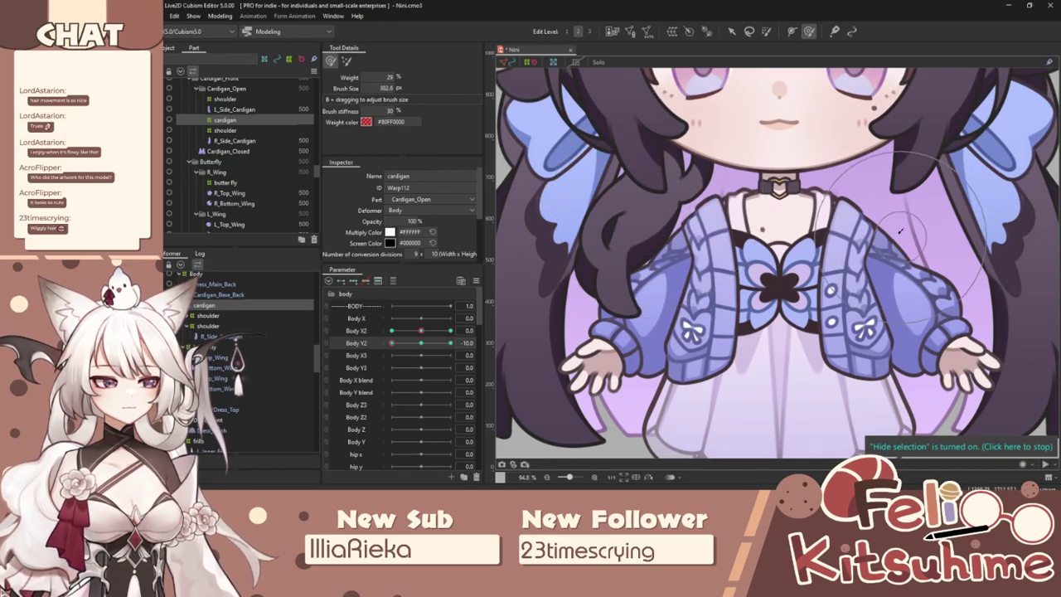
pyautogui.moveTo(389, 343); pyautogui.dragTo(345, 352)
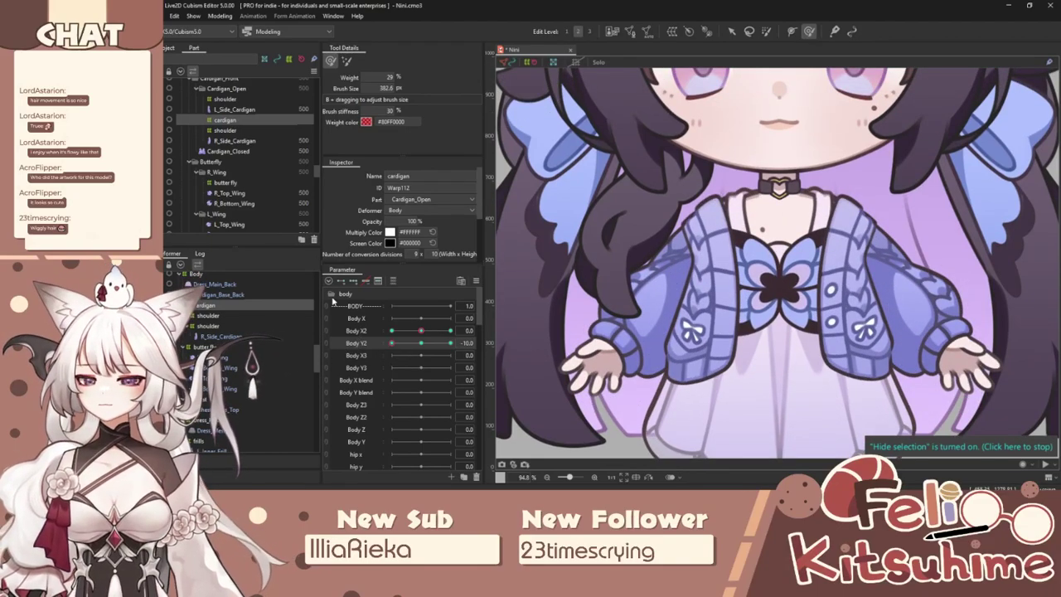
# Synthesize the corner forms of the cardigan deformer for Body X2 and Body Y2, and link the two parameters.
pyautogui.click(474, 281)
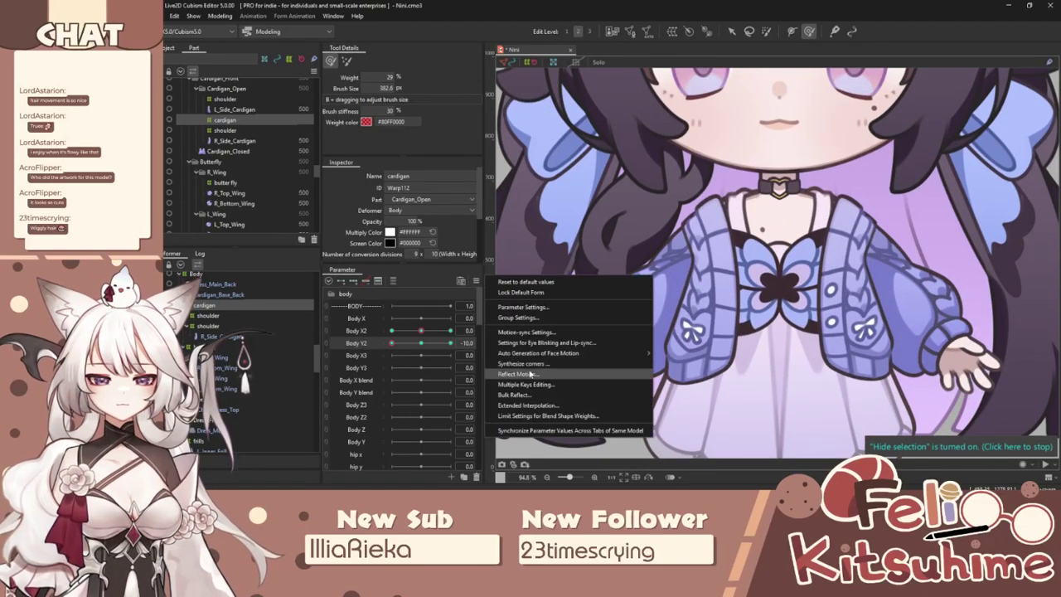
pyautogui.click(527, 363)
pyautogui.click(586, 338)
pyautogui.click(326, 335)
# Refine the cardigan deformer with the deformation brush at Body X2/Y2 corners (-10, -10), (-10, 10) and (10, 10).
pyautogui.moveTo(421, 346); pyautogui.dragTo(360, 398)
pyautogui.press('b')
pyautogui.moveTo(889, 182); pyautogui.dragTo(886, 214)
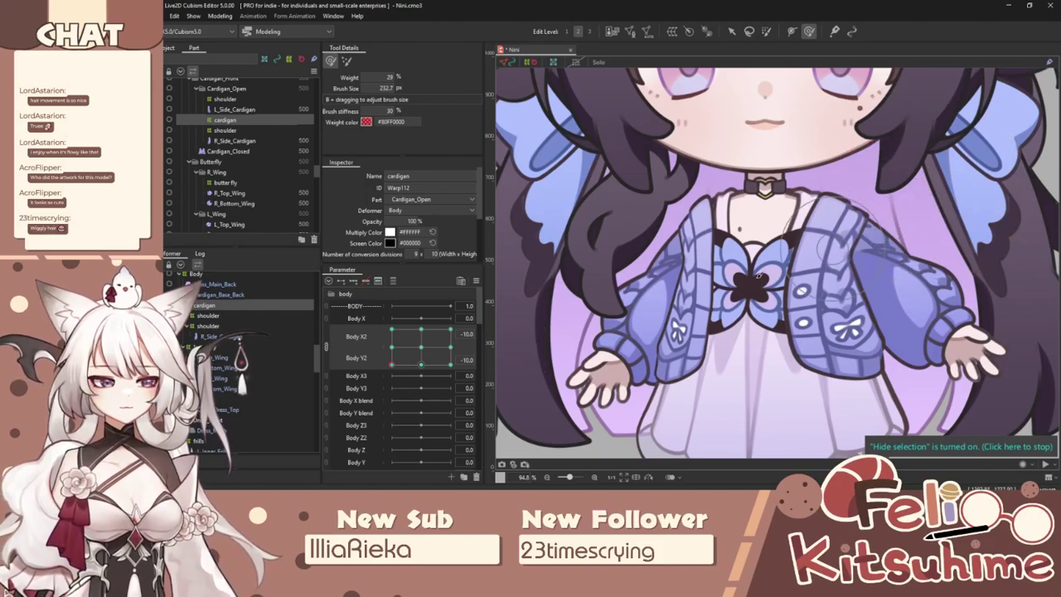
pyautogui.moveTo(443, 337); pyautogui.dragTo(378, 306)
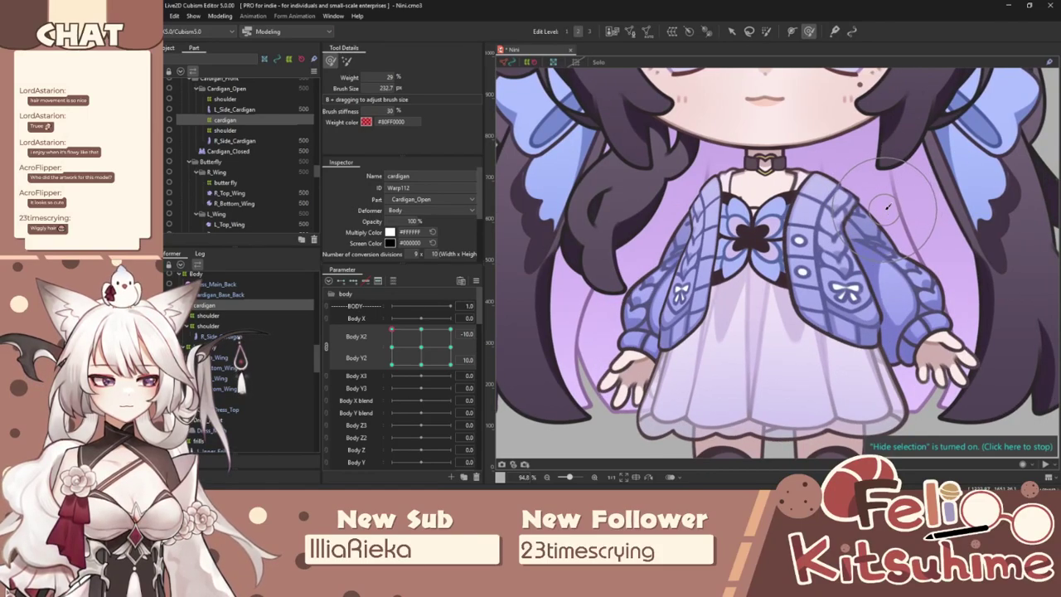
pyautogui.moveTo(420, 341); pyautogui.dragTo(510, 300)
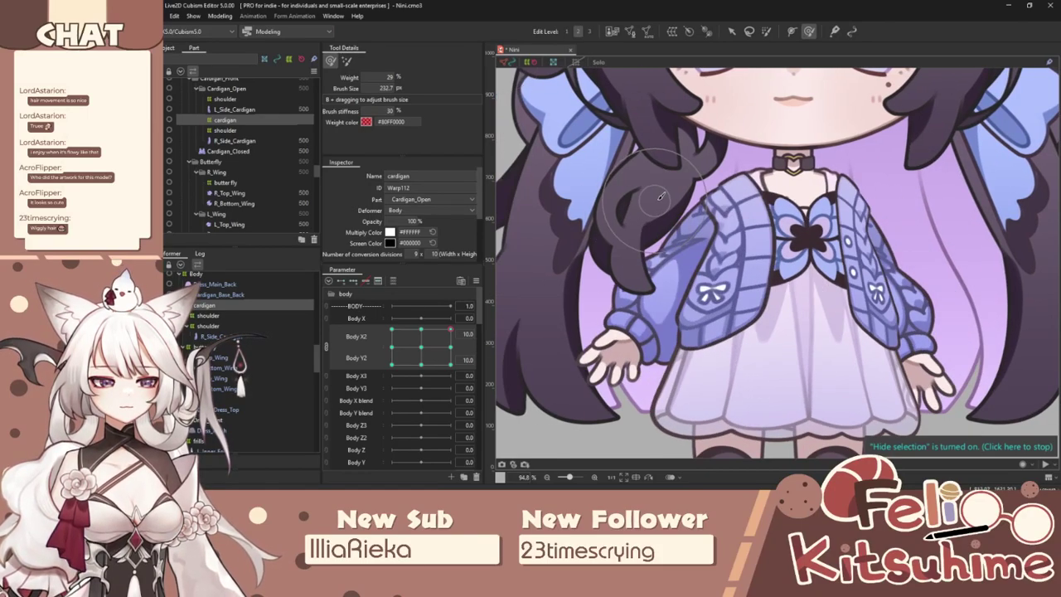
# Preview how the cardigan follows the body in the physics settings, and close the preview.
pyautogui.click(237, 15)
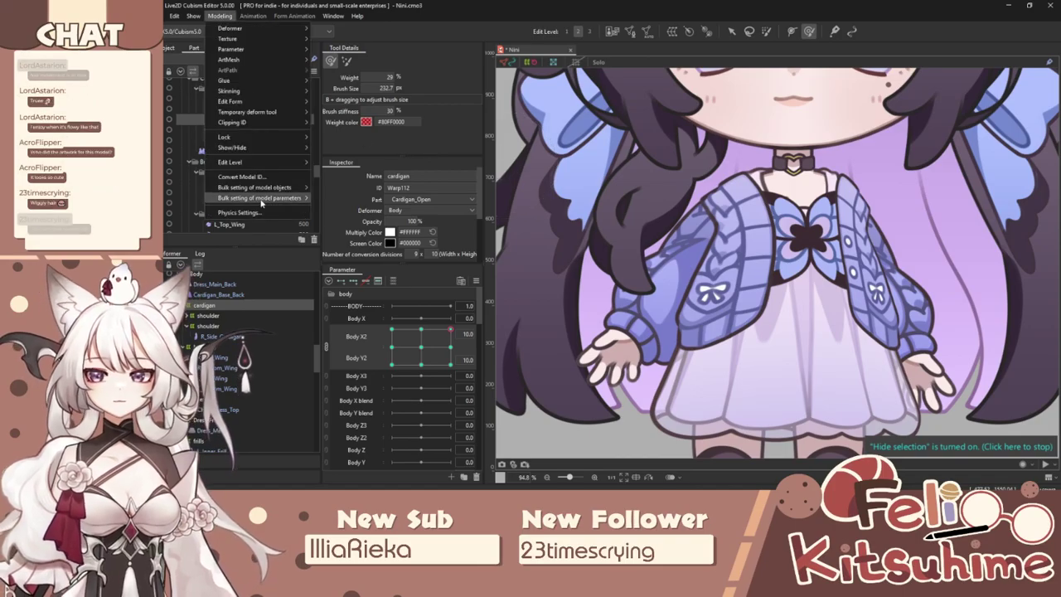
pyautogui.click(248, 208)
pyautogui.moveTo(775, 256); pyautogui.dragTo(906, 251)
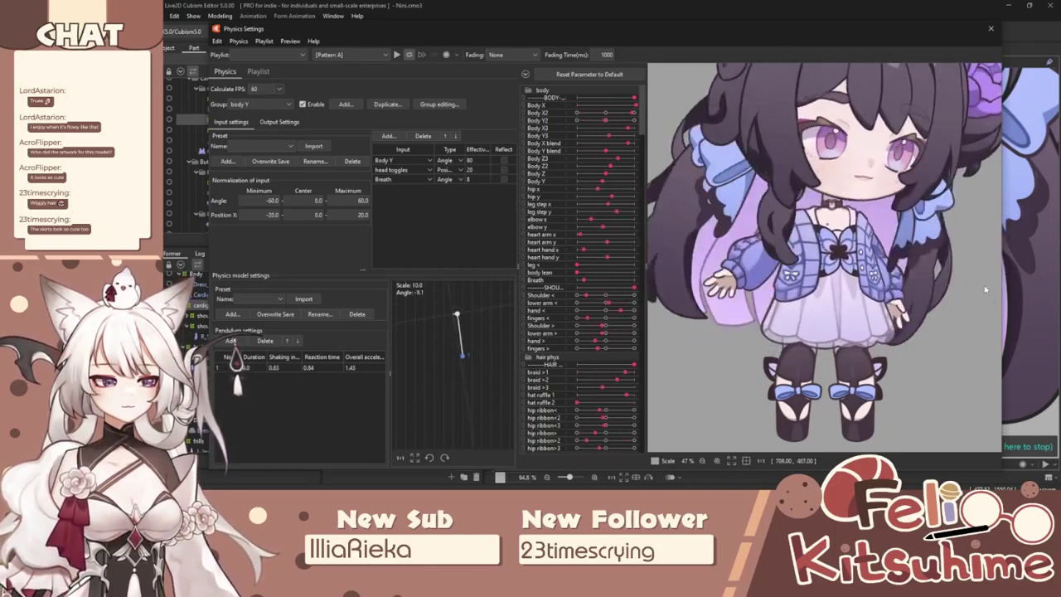
pyautogui.moveTo(976, 347); pyautogui.dragTo(988, 307)
pyautogui.click(991, 28)
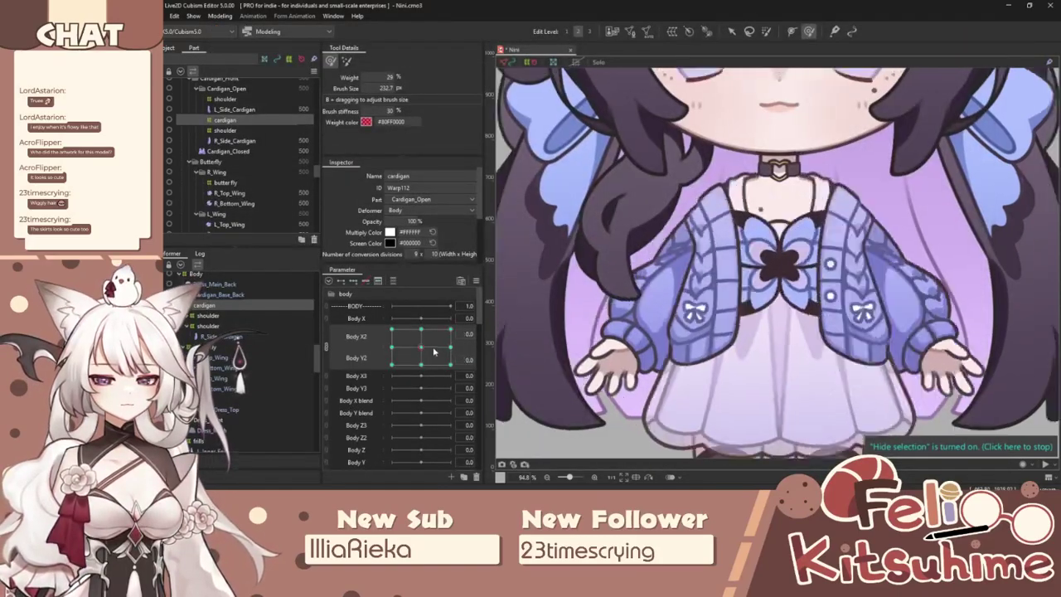
# Unlink Body X2 from Body Y2 and adjust the cardigan deformer with the deformation brush at Body X2 -10 and 10.
pyautogui.click(326, 349)
pyautogui.moveTo(419, 333); pyautogui.dragTo(615, 316)
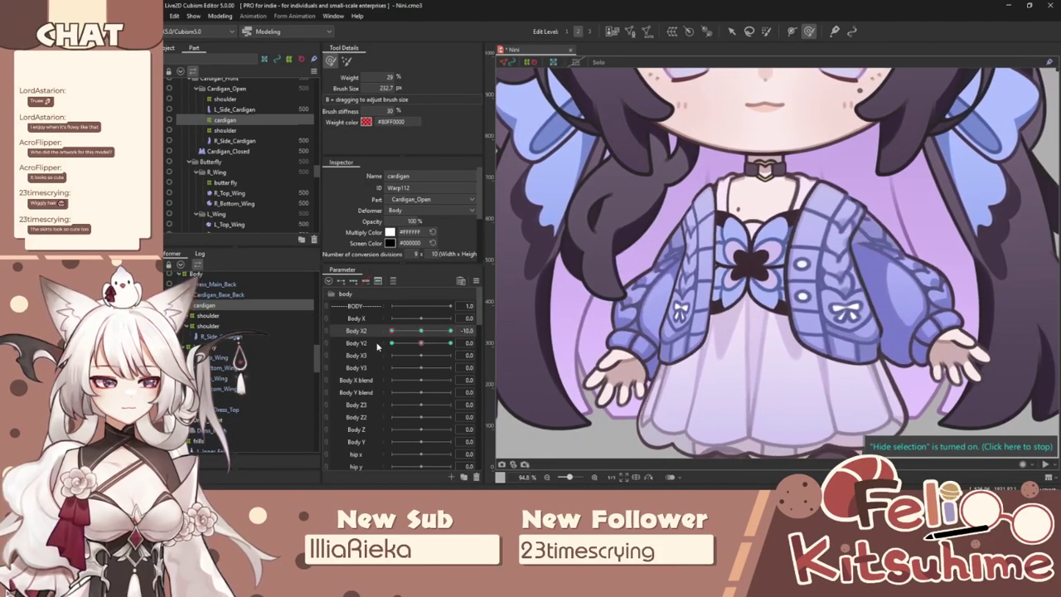
pyautogui.moveTo(462, 340); pyautogui.dragTo(369, 353)
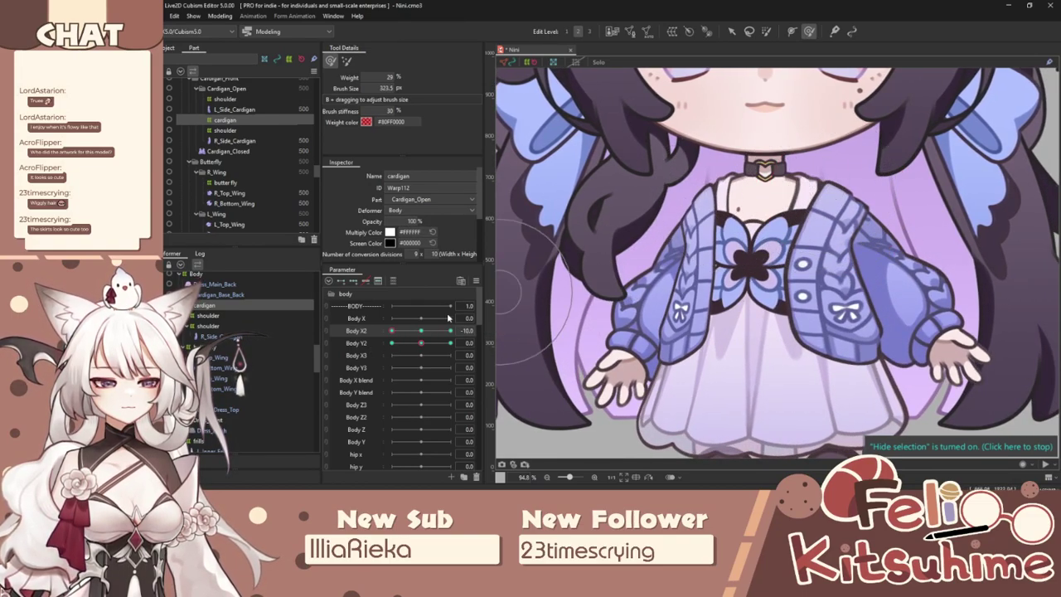
pyautogui.moveTo(392, 331); pyautogui.dragTo(516, 320)
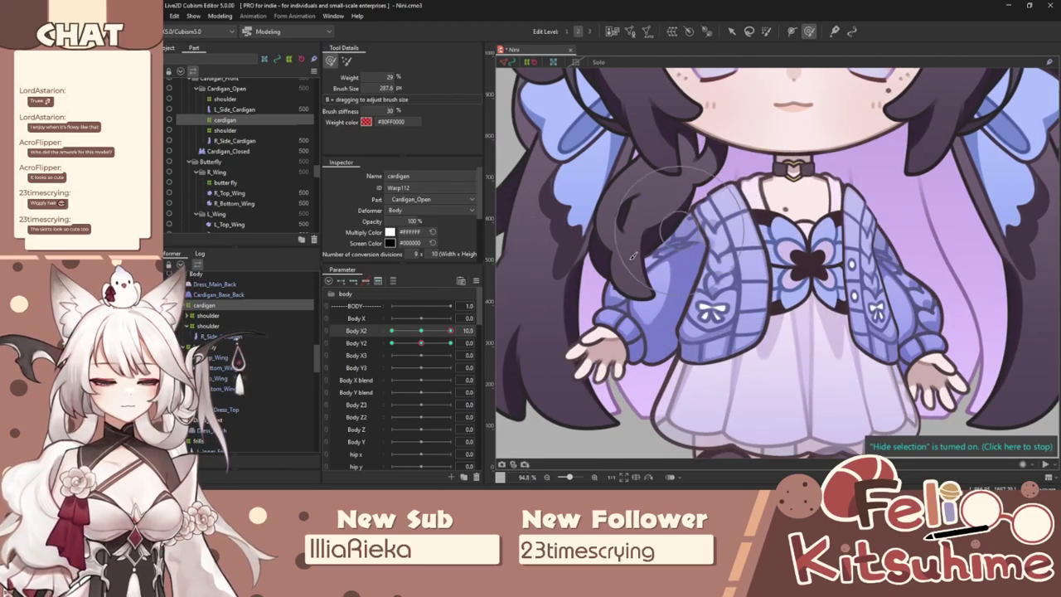
# Synthesize the cardigan deformer's corner forms again from the adjusted Body X2 poses, and relink Body X2 and Body Y2.
pyautogui.click(477, 281)
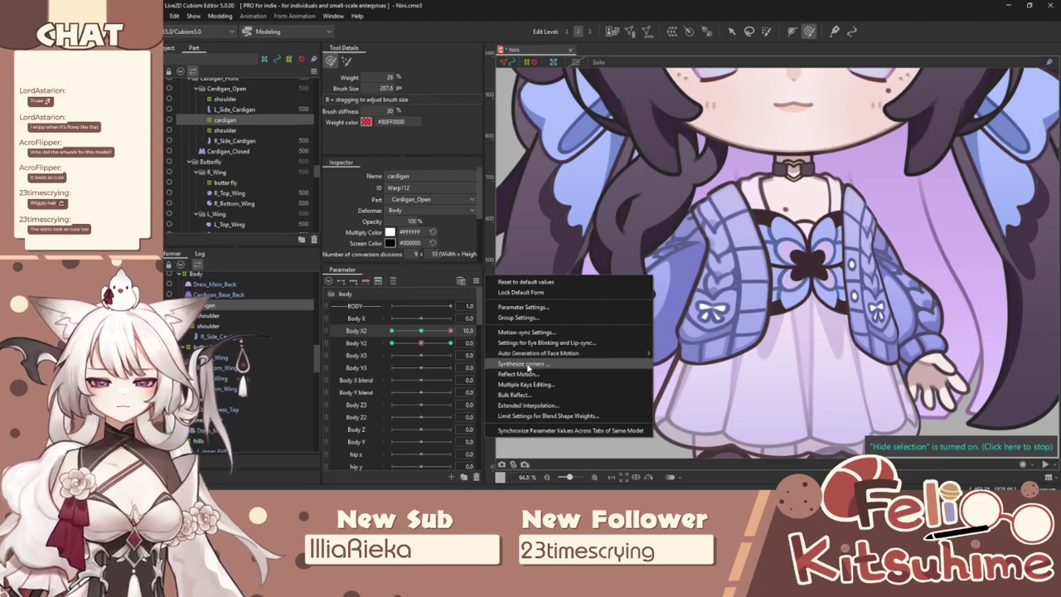
pyautogui.click(528, 365)
pyautogui.click(587, 336)
pyautogui.click(328, 332)
# Check and touch up the cardigan deformer across the linked Body X2/Y2 corner poses.
pyautogui.moveTo(427, 350); pyautogui.dragTo(370, 411)
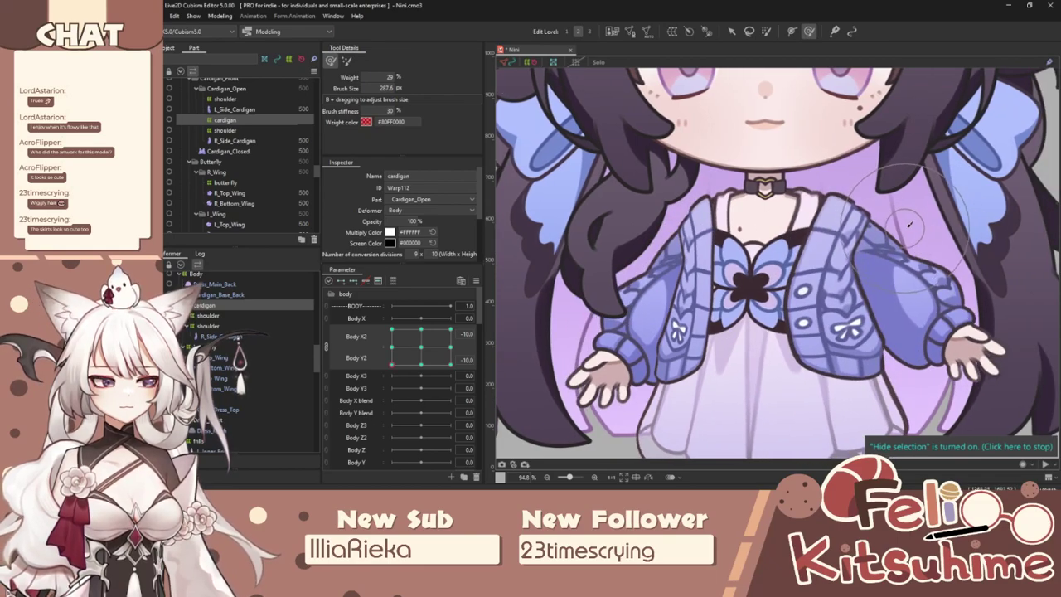
pyautogui.moveTo(396, 365); pyautogui.dragTo(372, 306)
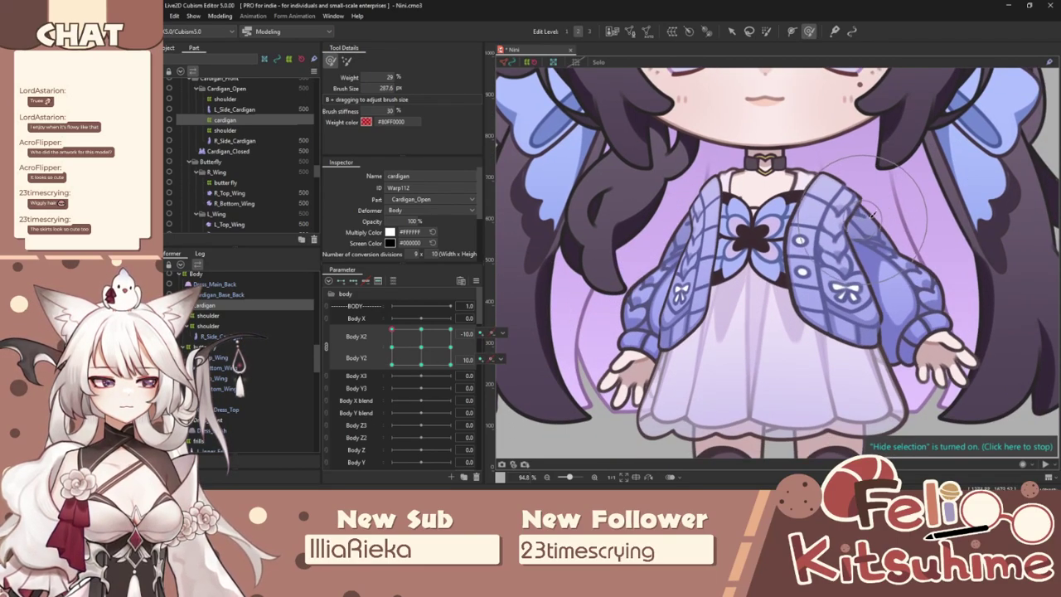
pyautogui.moveTo(377, 348); pyautogui.dragTo(464, 308)
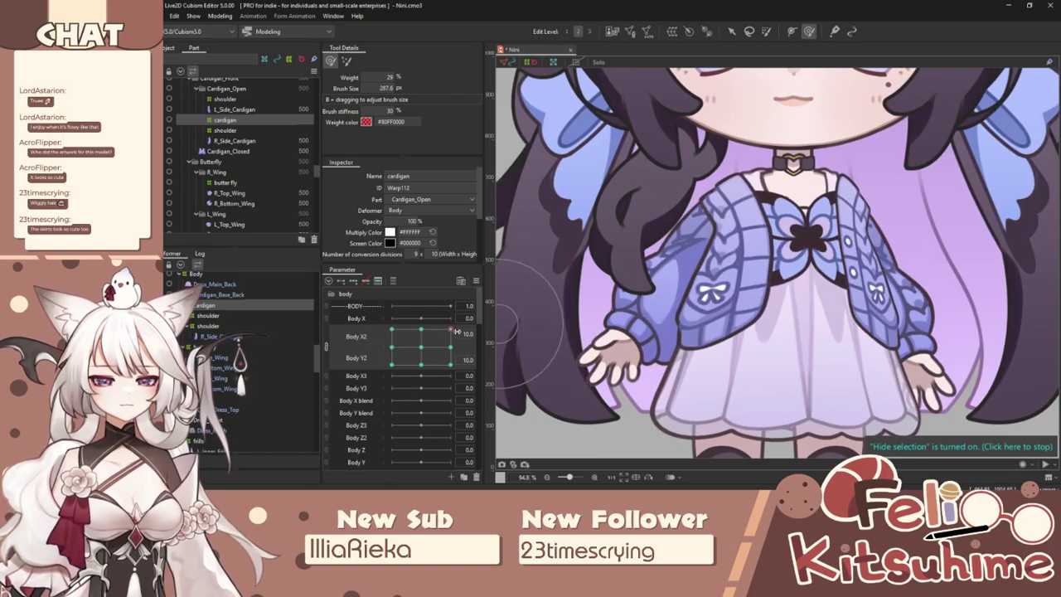
pyautogui.moveTo(452, 333); pyautogui.dragTo(388, 359)
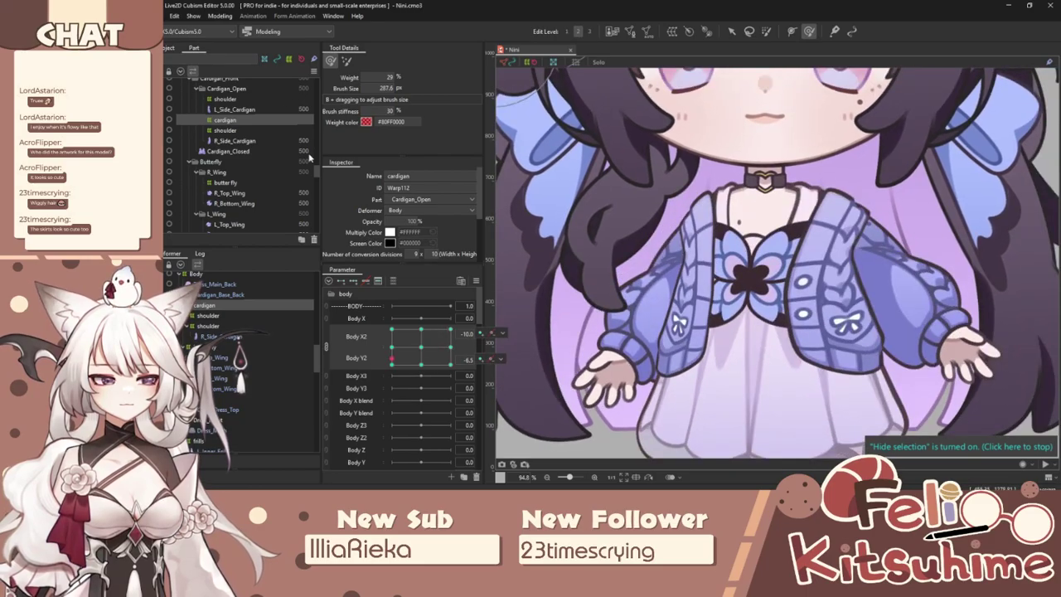
# Preview the updated cardigan motion up close in the physics settings, and close the preview.
pyautogui.click(218, 16)
pyautogui.click(217, 212)
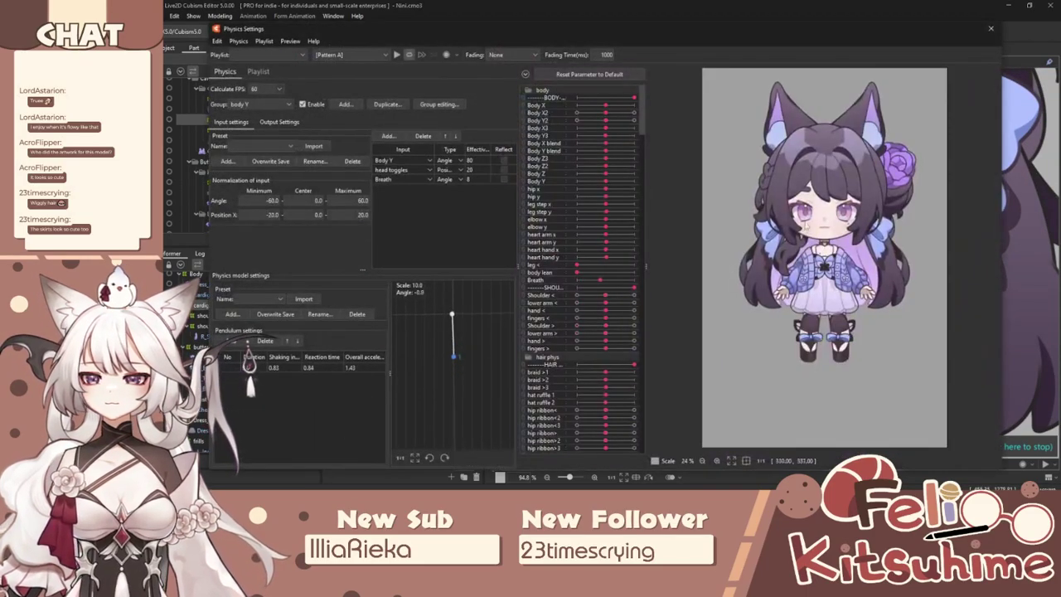
pyautogui.scroll(3, 802, 229)
pyautogui.moveTo(838, 271); pyautogui.dragTo(851, 328)
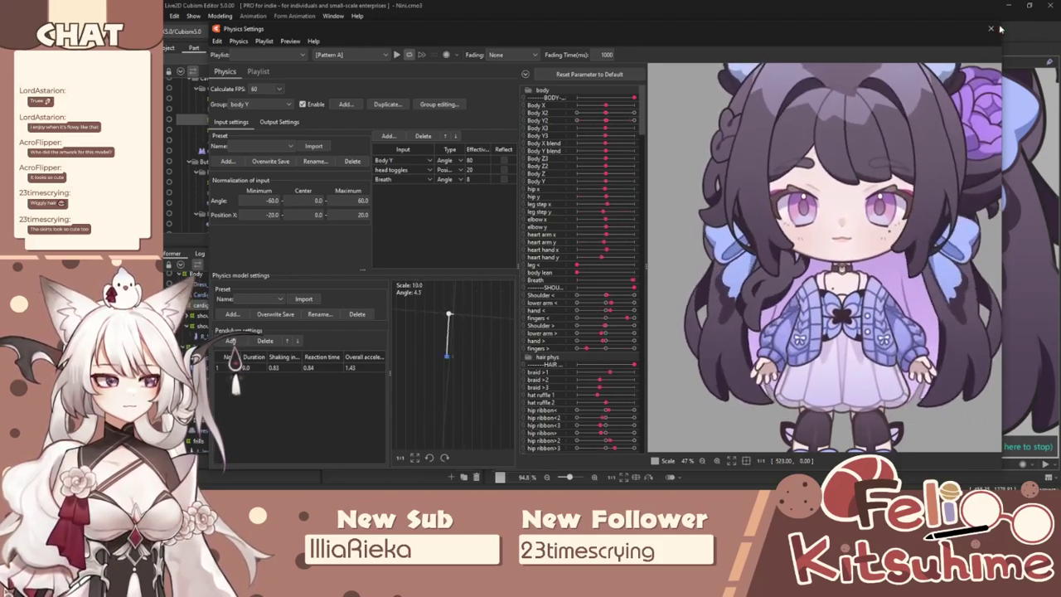
pyautogui.click(990, 29)
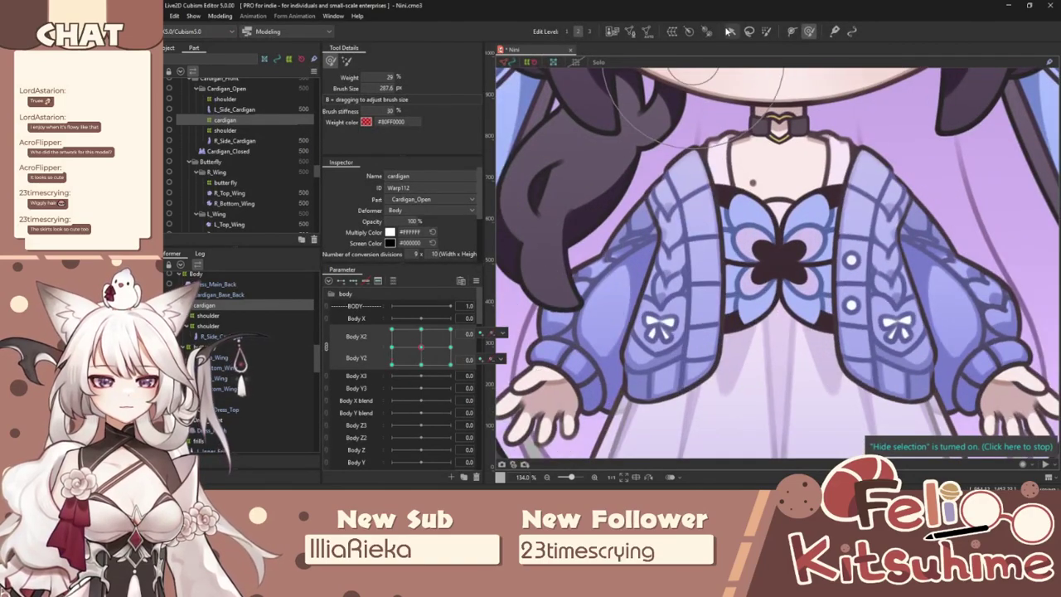
# Select the butterfly deformer, unlink Body X2 from Body Y2, and adjust it with the deformation brush at Body Y2 10 and -10.
pyautogui.click(731, 31)
pyautogui.hotkey('ctrl', 't')
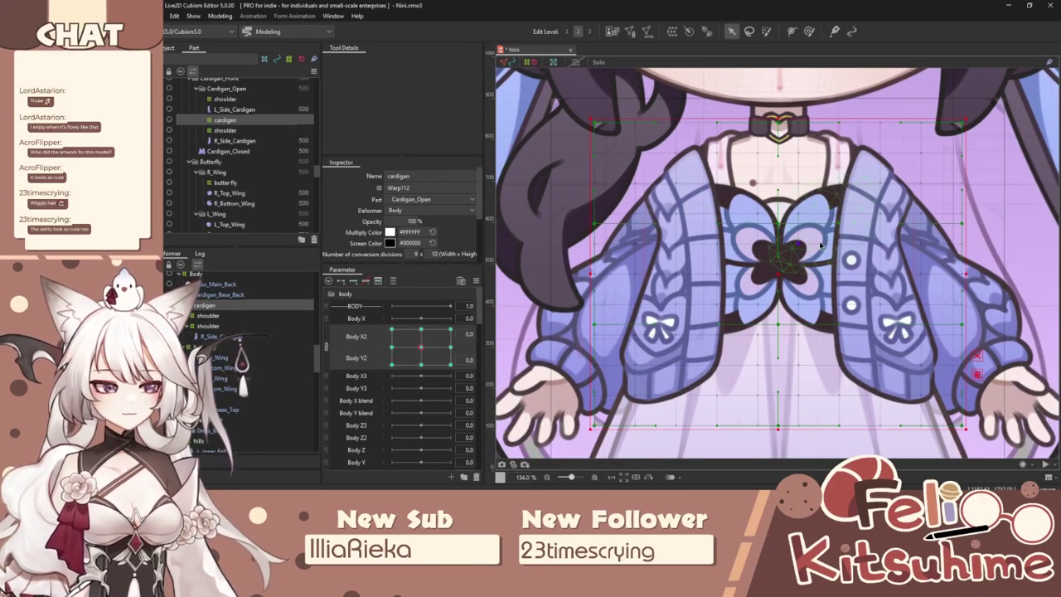
pyautogui.click(799, 240)
pyautogui.click(214, 346)
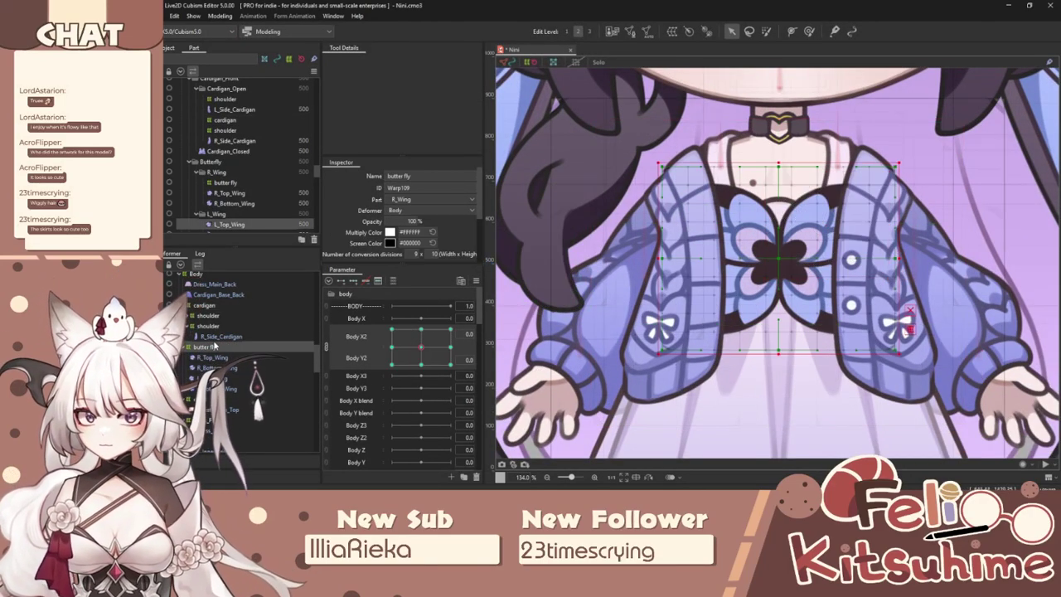
pyautogui.click(327, 347)
pyautogui.press('b')
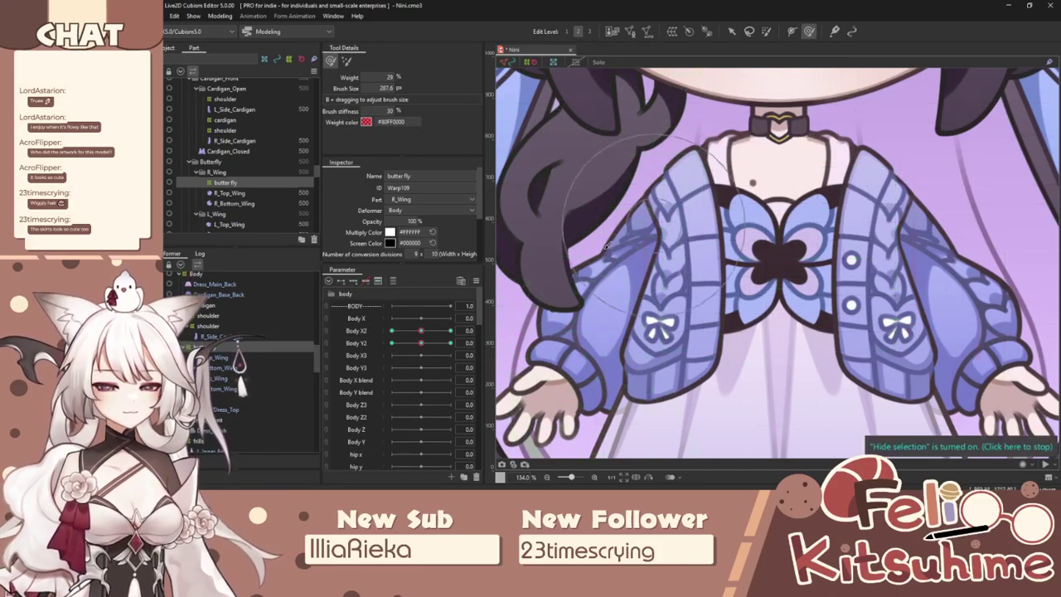
pyautogui.moveTo(420, 342); pyautogui.dragTo(450, 342)
pyautogui.moveTo(880, 258); pyautogui.dragTo(920, 257)
pyautogui.moveTo(779, 239); pyautogui.dragTo(779, 260)
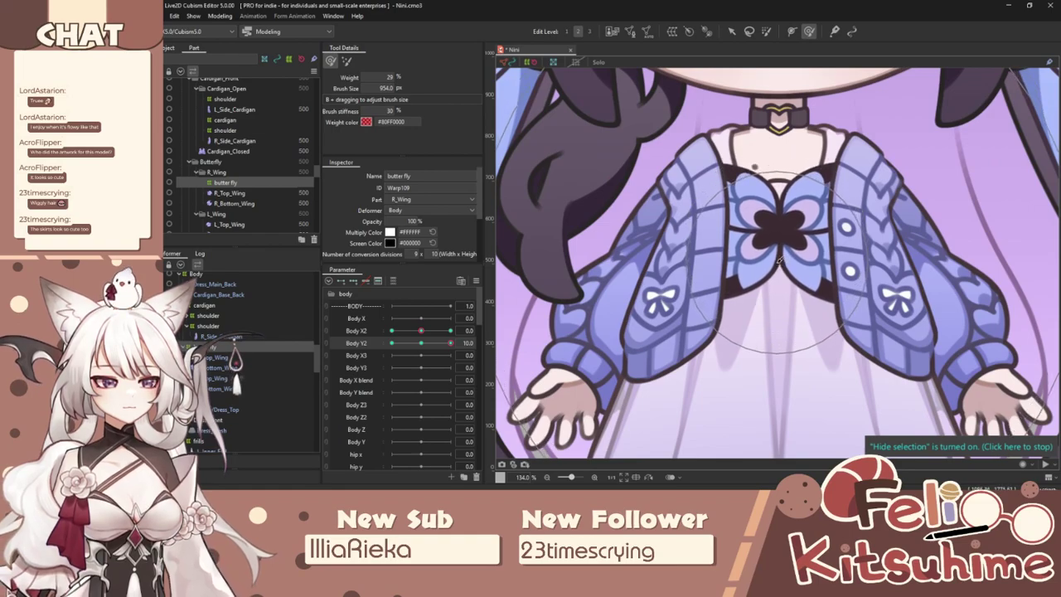
# Synthesize the butterfly deformer's corner forms from its adjusted Body Y2 poses.
pyautogui.click(476, 282)
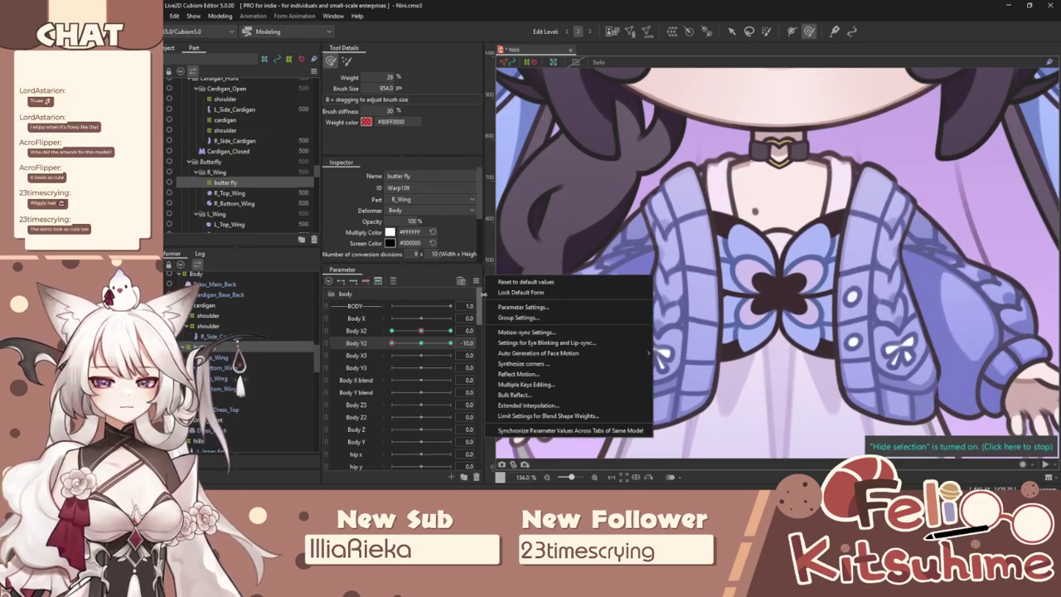
pyautogui.click(523, 363)
pyautogui.click(587, 339)
pyautogui.scroll(-5, 688, 217)
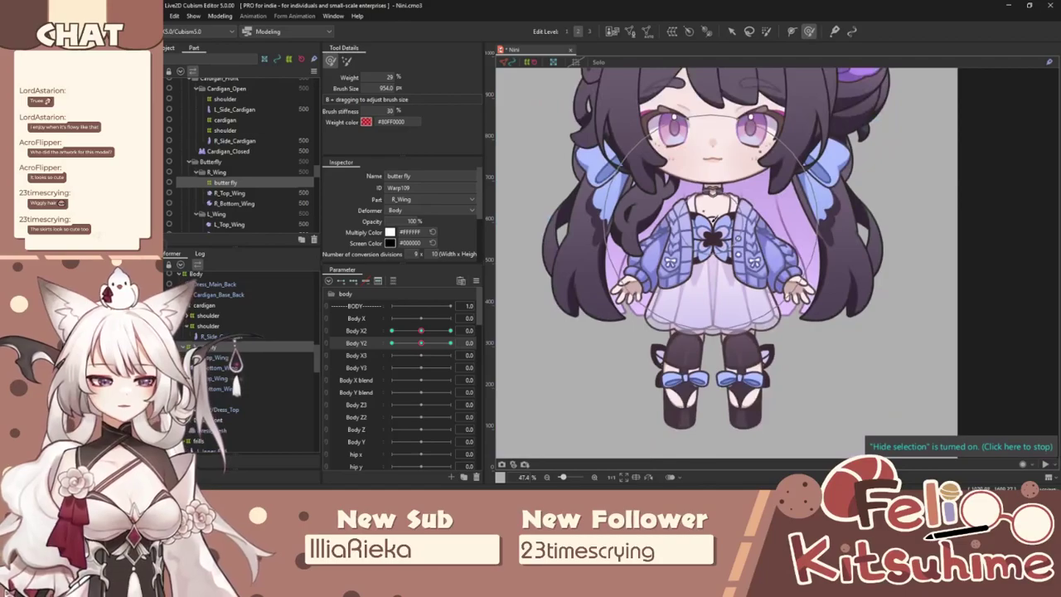
pyautogui.scroll(2, 708, 143)
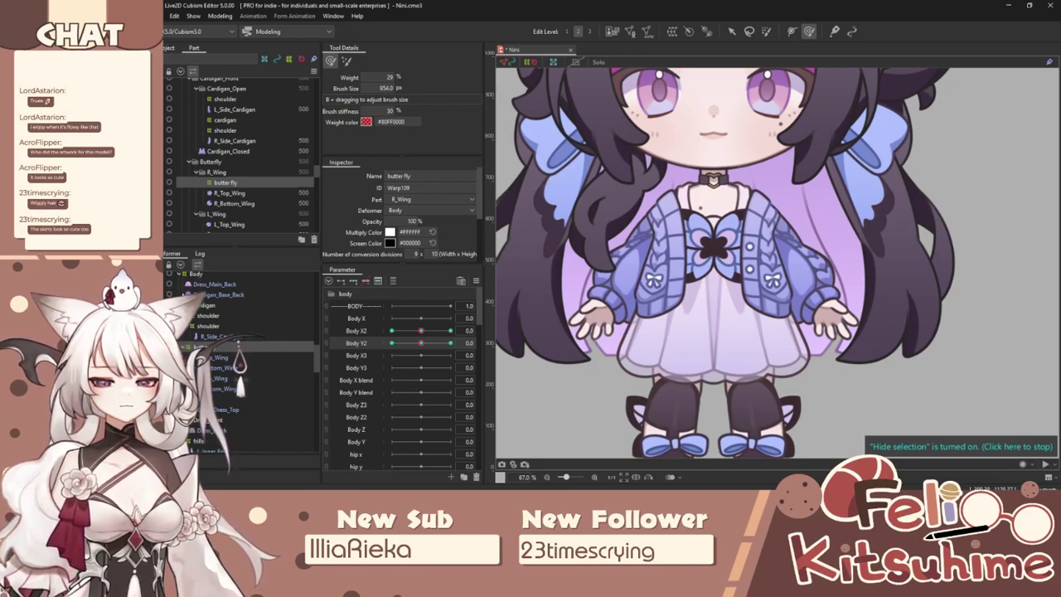
# Create a warp deformer named "back cardigan" as the parent of Cardigan_Base_Back.
pyautogui.click(195, 296)
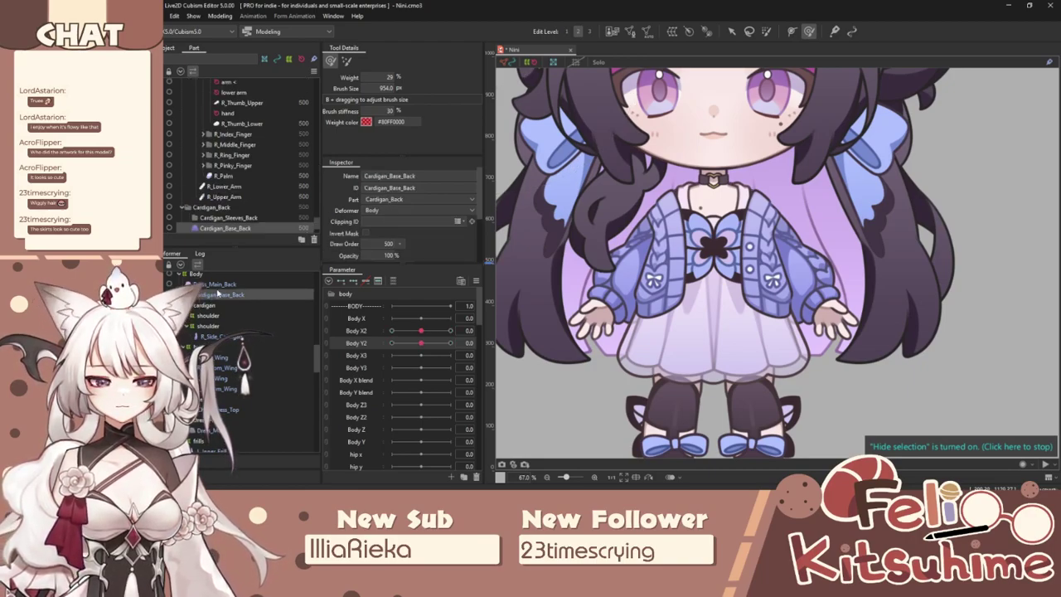
pyautogui.click(673, 33)
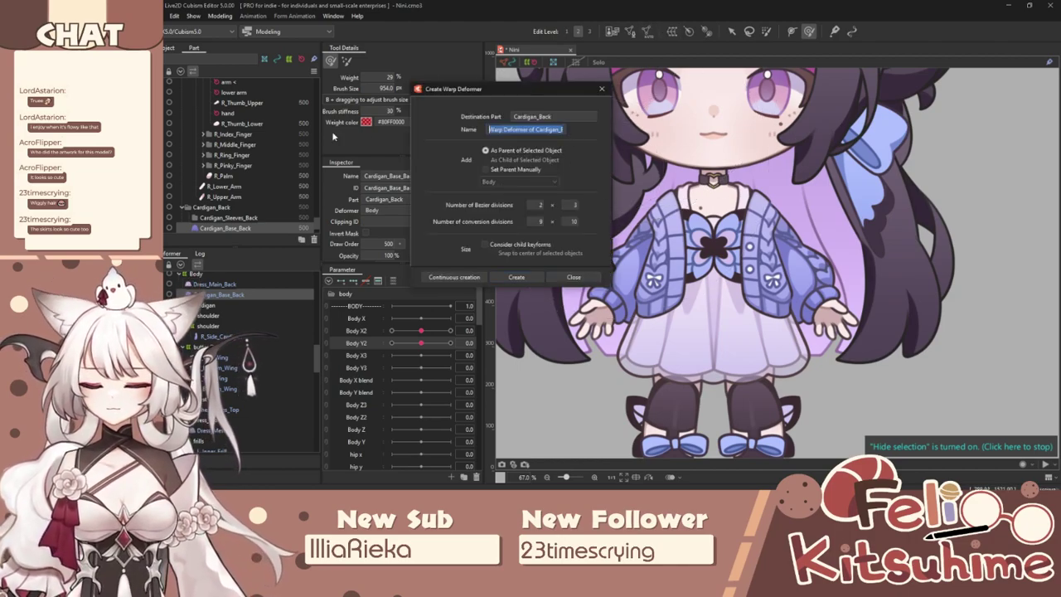
pyautogui.write('back cardi')
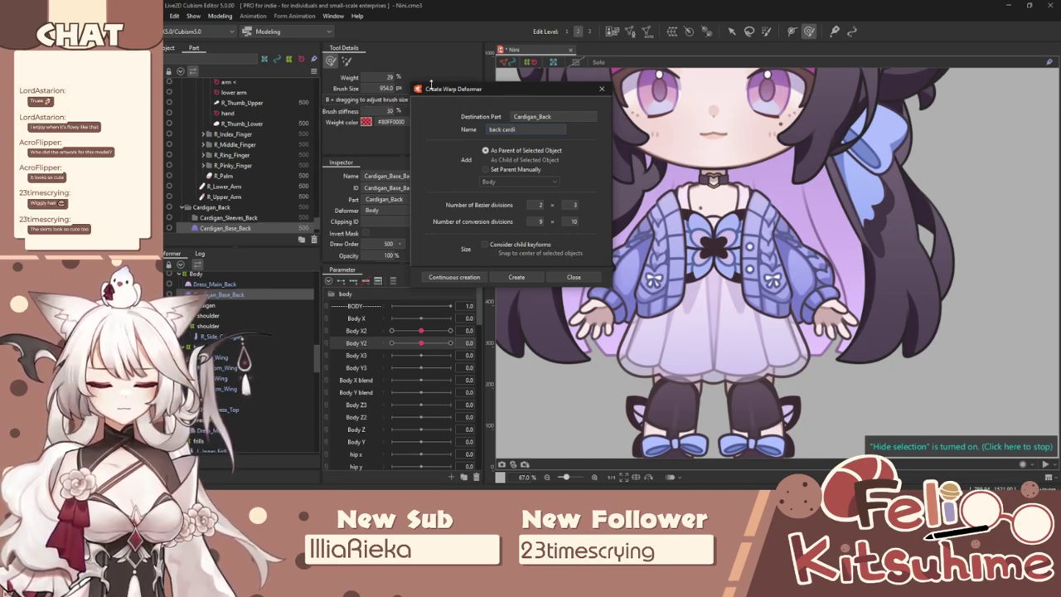
pyautogui.click(517, 276)
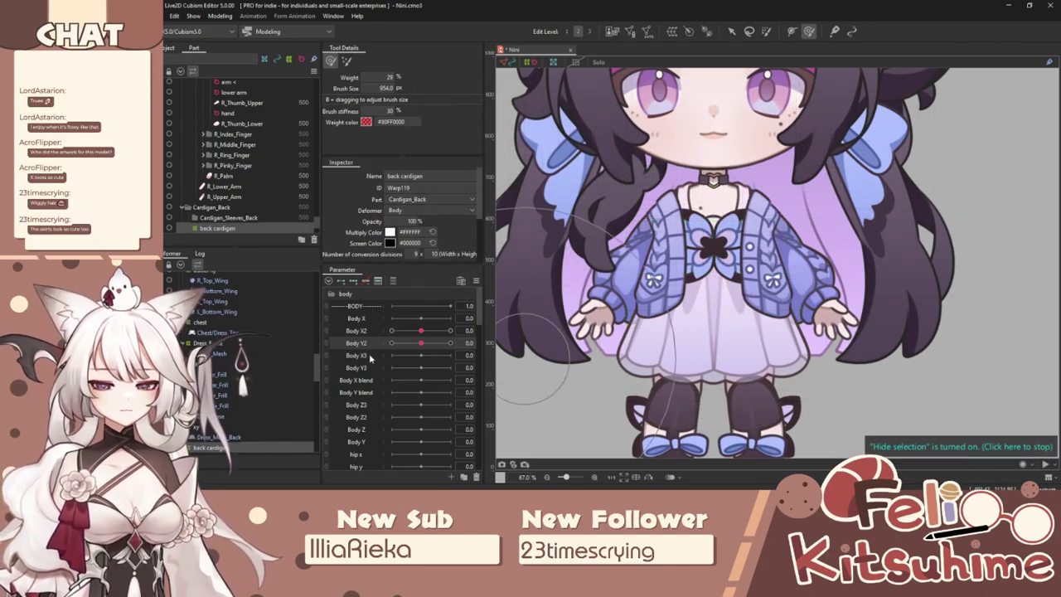
# Add three keys on Body X2 for the back cardigan deformer and shape it with the deformation brush at Body X2 10.
pyautogui.click(368, 330)
pyautogui.moveTo(419, 331); pyautogui.dragTo(474, 327)
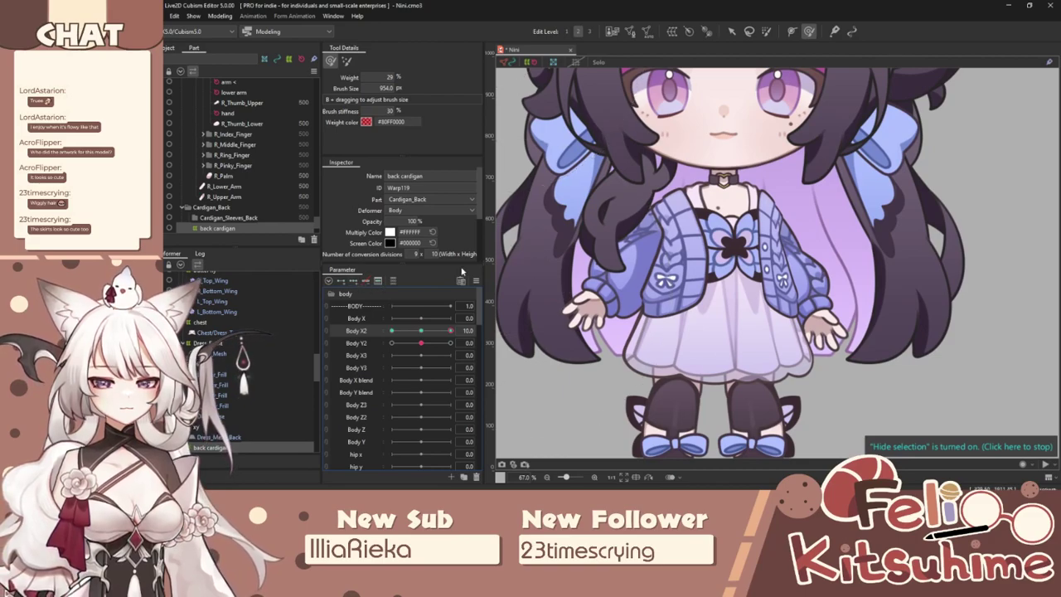
pyautogui.scroll(3, 698, 179)
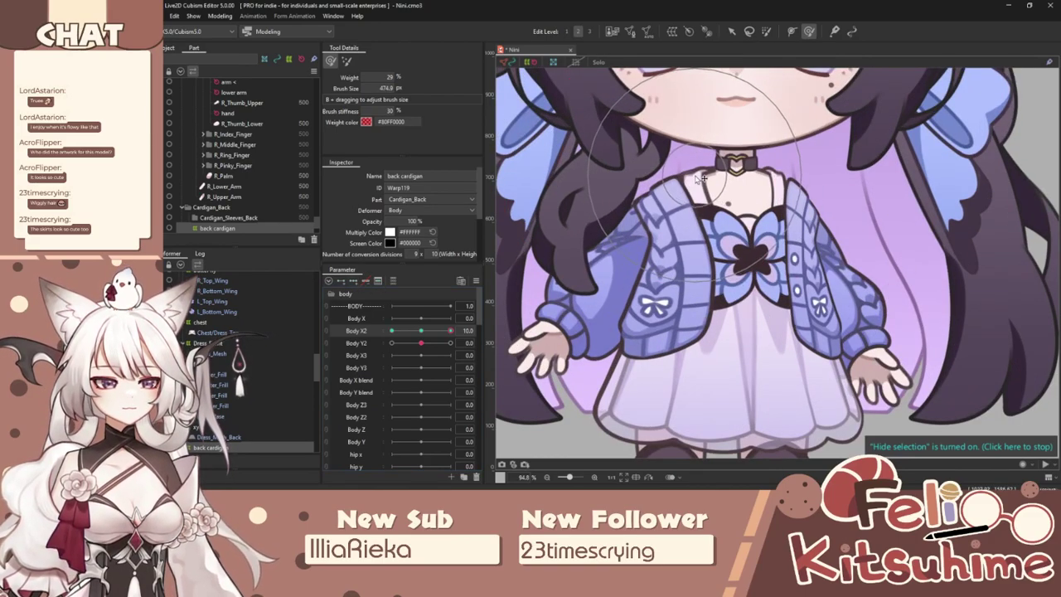
pyautogui.moveTo(615, 362); pyautogui.dragTo(572, 366)
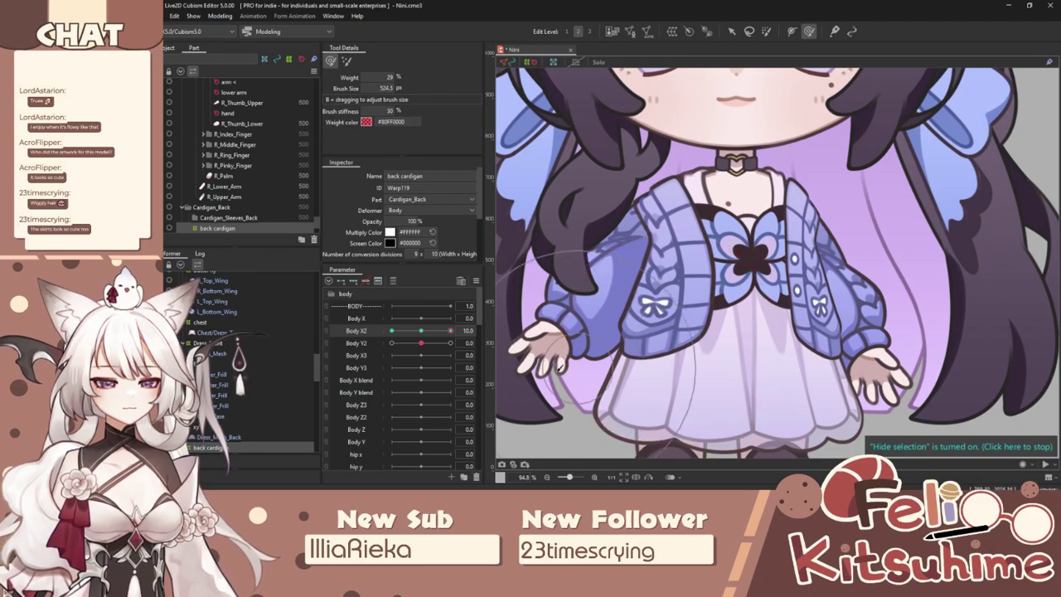
pyautogui.moveTo(444, 330); pyautogui.dragTo(332, 331)
pyautogui.moveTo(421, 331); pyautogui.dragTo(521, 289)
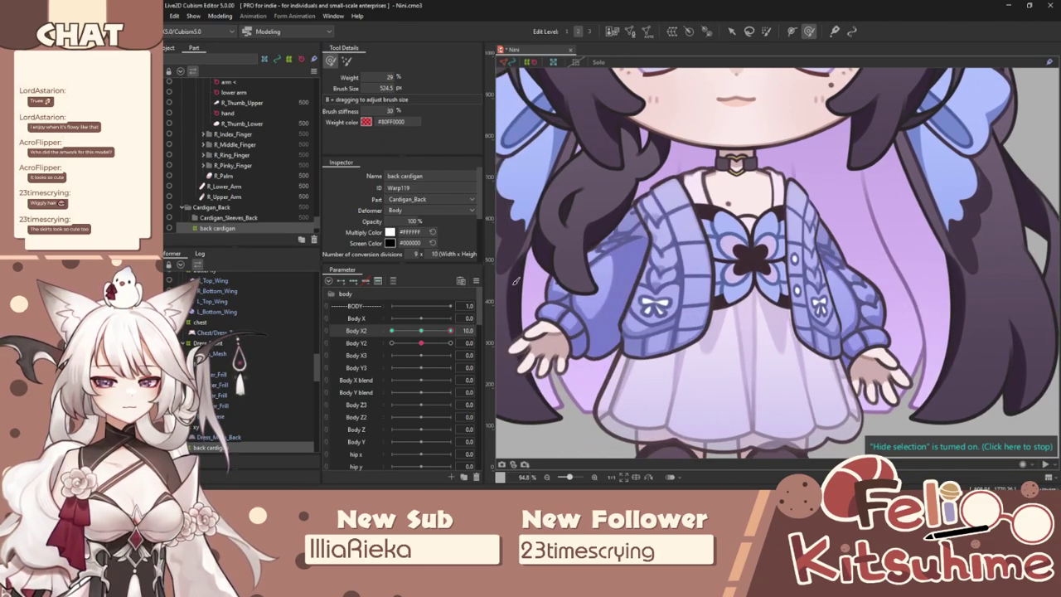
# Reflect the back cardigan deformer's motion from Body X2 10 to Body X2 -10.
pyautogui.click(475, 280)
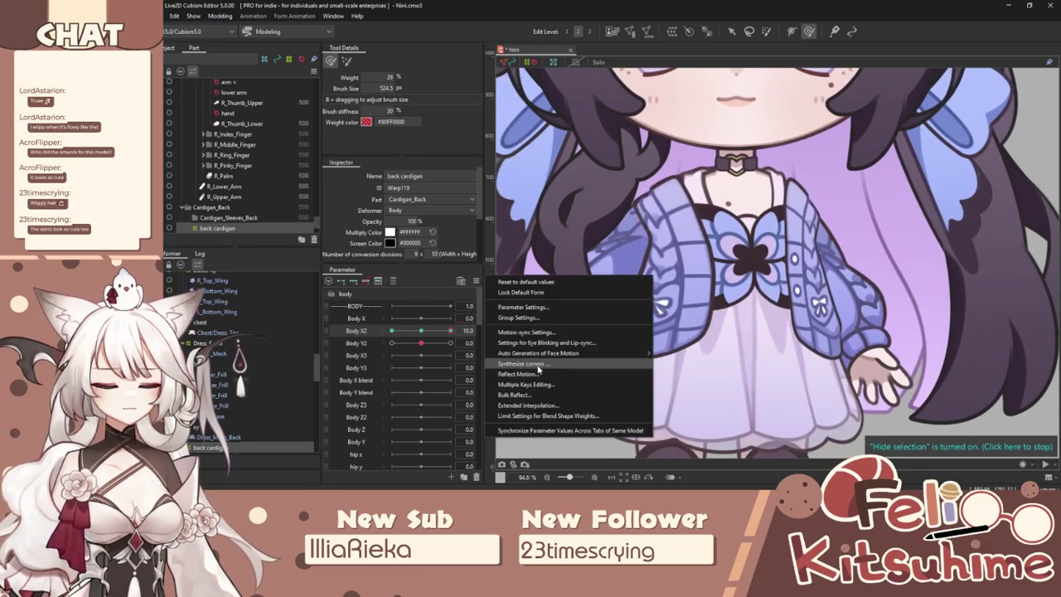
pyautogui.click(536, 373)
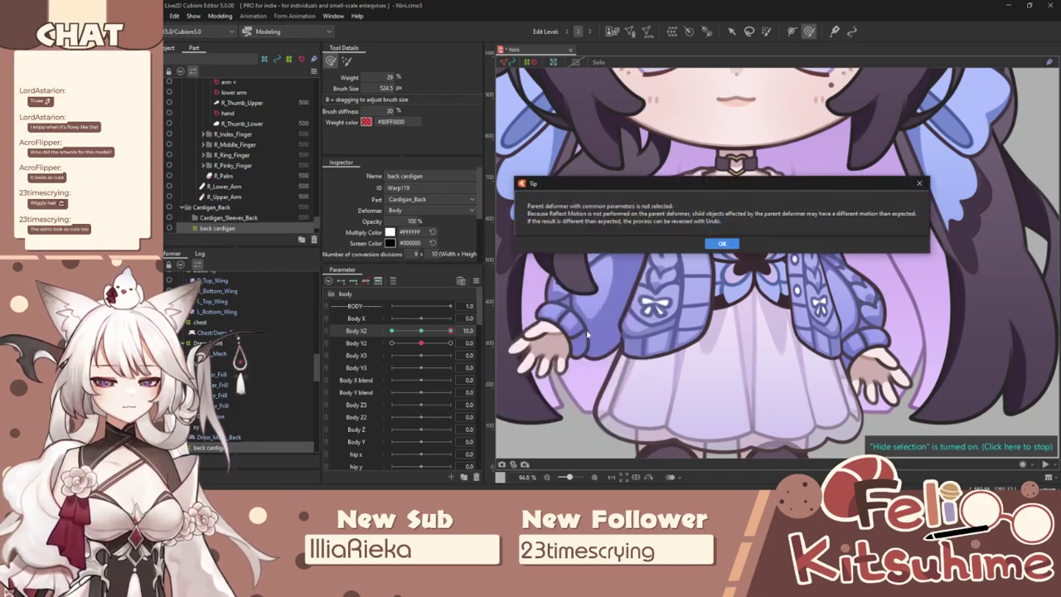
pyautogui.click(721, 244)
pyautogui.click(587, 344)
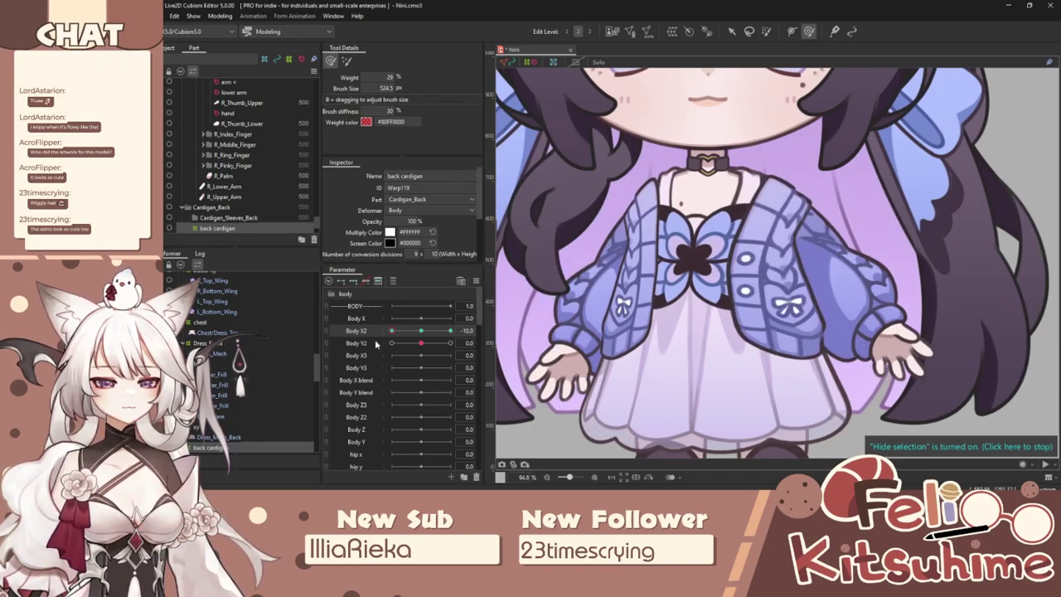
# Try keying the back cardigan deformer on Body Y2 and shaping it with the deformation brush at 10 and -10.
pyautogui.moveTo(341, 346); pyautogui.dragTo(450, 343)
pyautogui.click(366, 344)
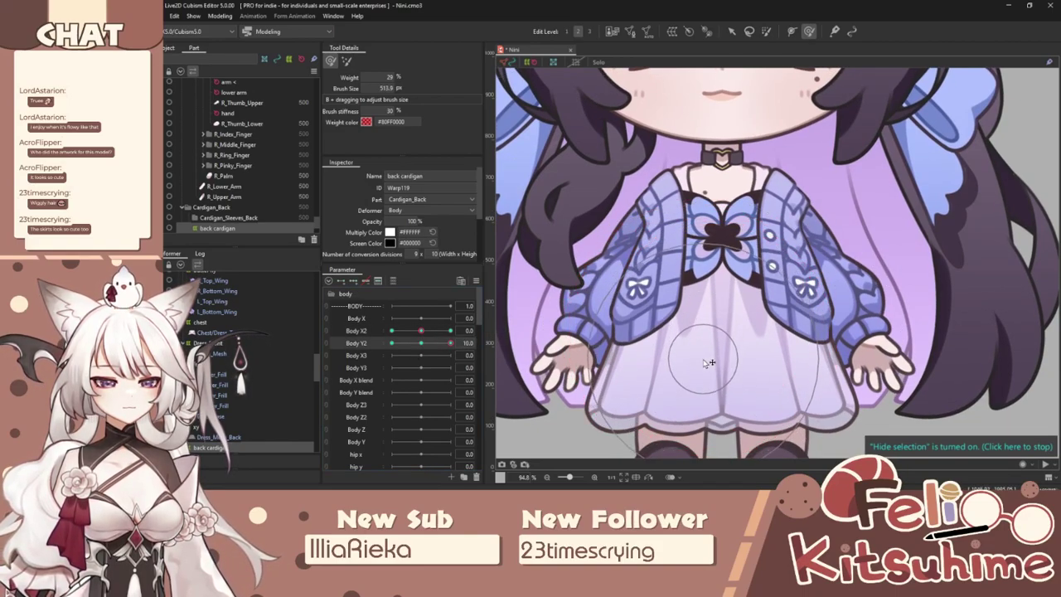
pyautogui.moveTo(450, 343); pyautogui.dragTo(365, 365)
pyautogui.press('b')
pyautogui.moveTo(704, 372); pyautogui.dragTo(729, 365)
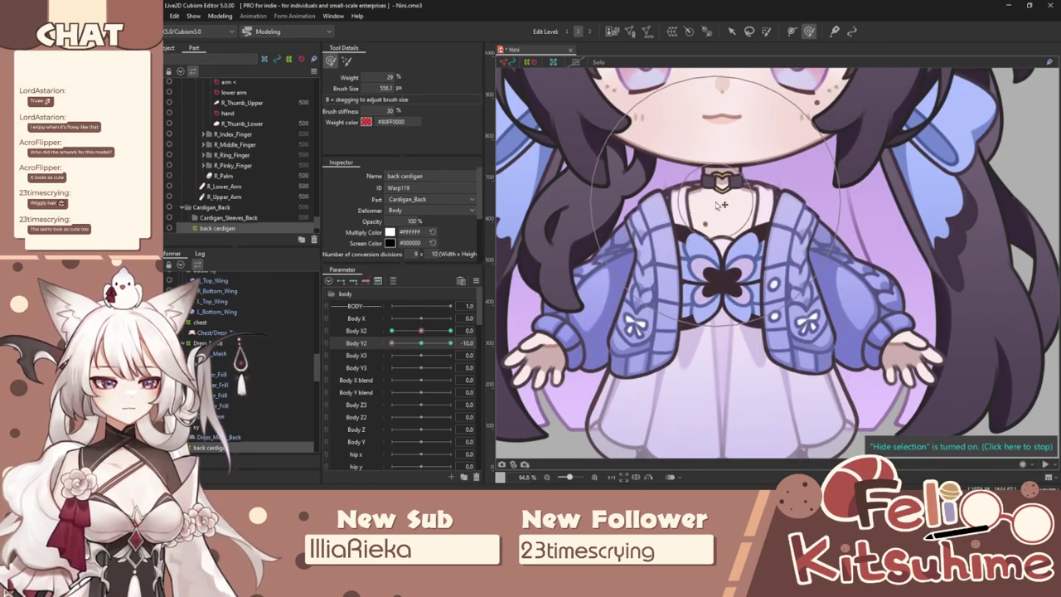
pyautogui.moveTo(391, 343)
pyautogui.mouseDown()
pyautogui.moveTo(421, 344)
pyautogui.moveTo(391, 348)
pyautogui.mouseUp()
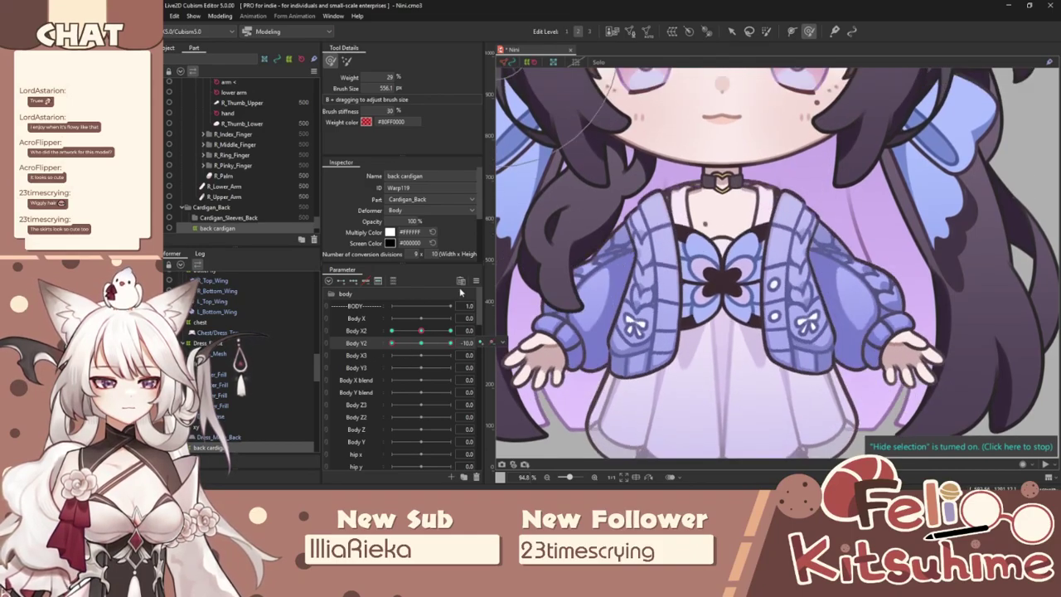
# Synthesize the back cardigan deformer's corner forms for Body X2 and Body Y2.
pyautogui.click(476, 281)
pyautogui.click(542, 365)
pyautogui.click(587, 339)
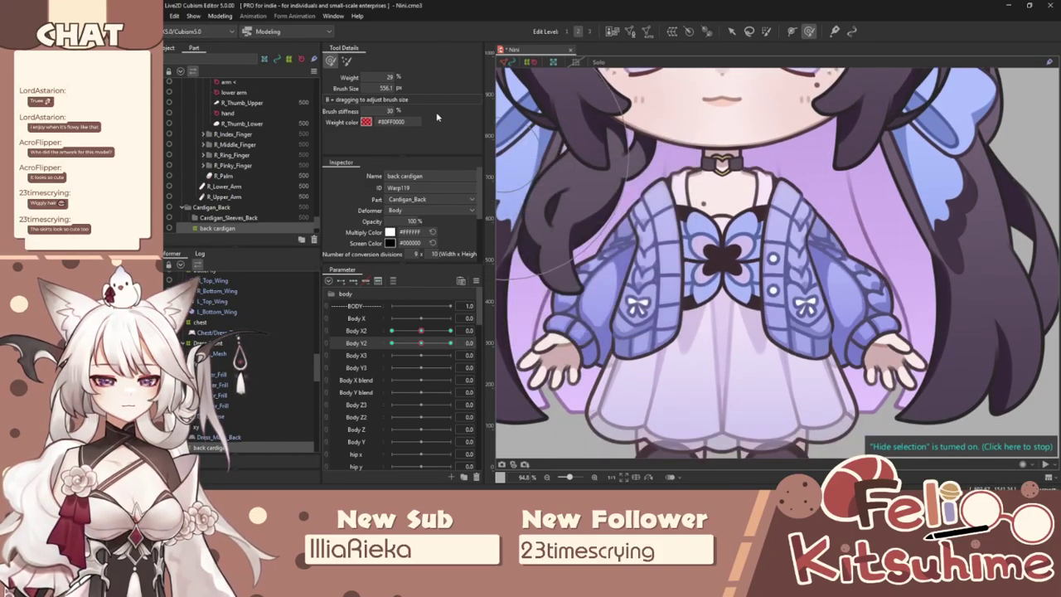
# Preview the back cardigan's motion up close in the physics settings, and close the preview.
pyautogui.click(220, 17)
pyautogui.click(267, 215)
pyautogui.moveTo(881, 182); pyautogui.dragTo(763, 470)
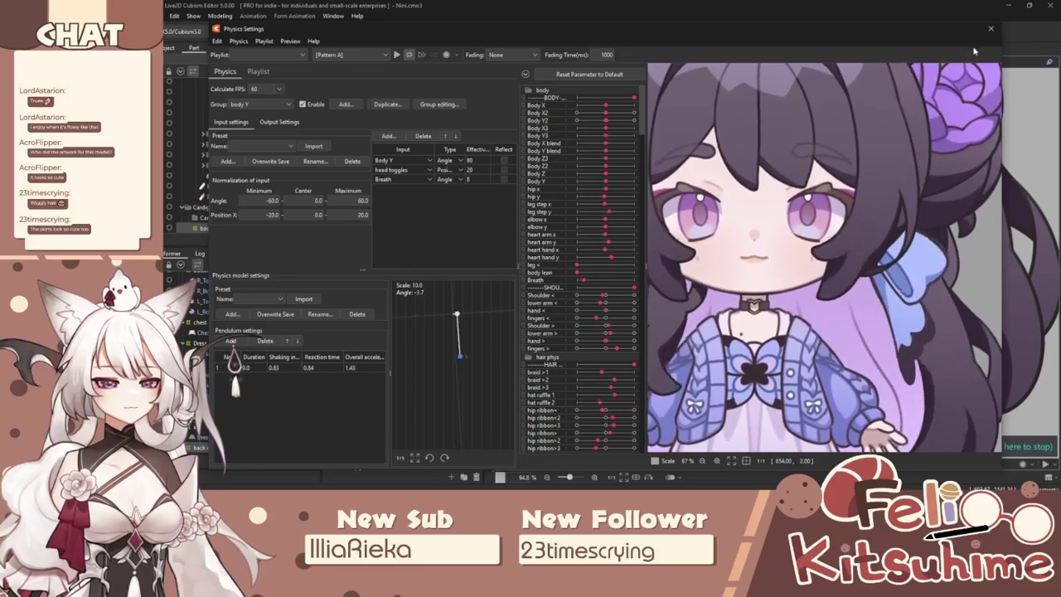
pyautogui.click(992, 29)
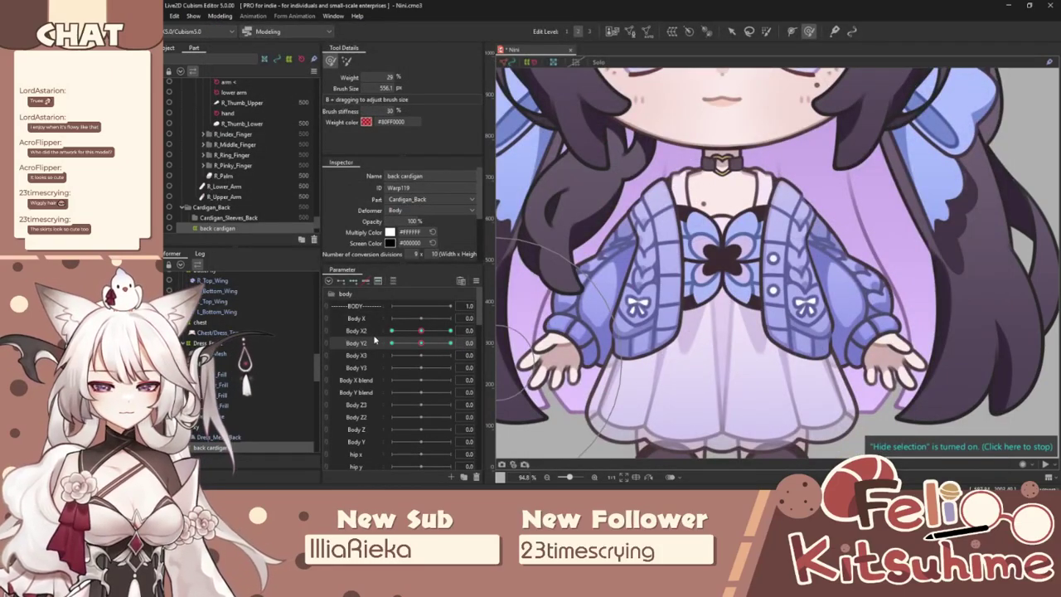
# Remove the back cardigan deformer's Body Y2 keys, preview the whole model's motion again in the physics settings, and close the preview.
pyautogui.click(220, 16)
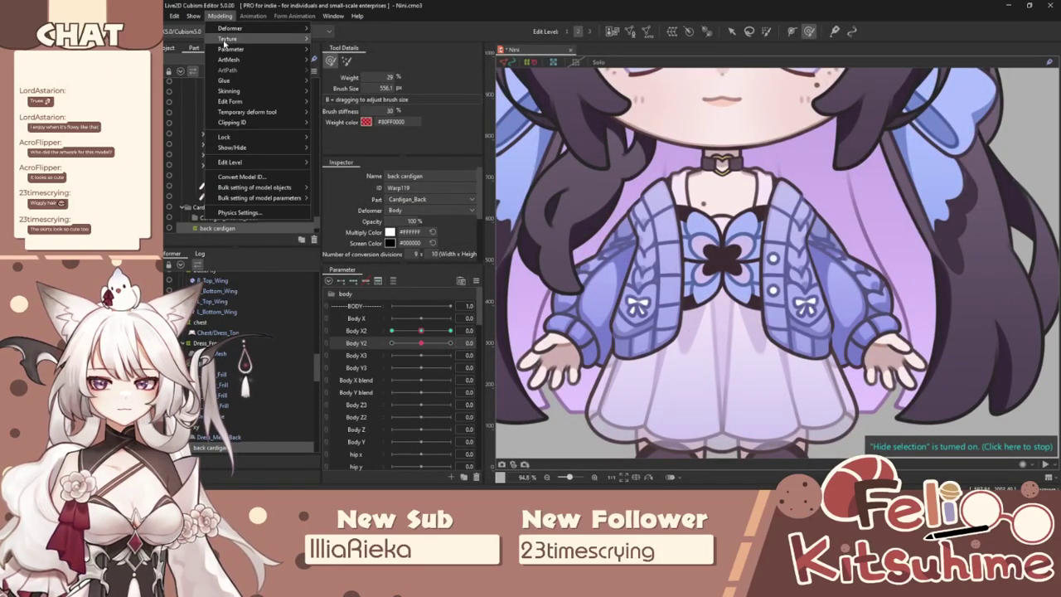
pyautogui.click(249, 212)
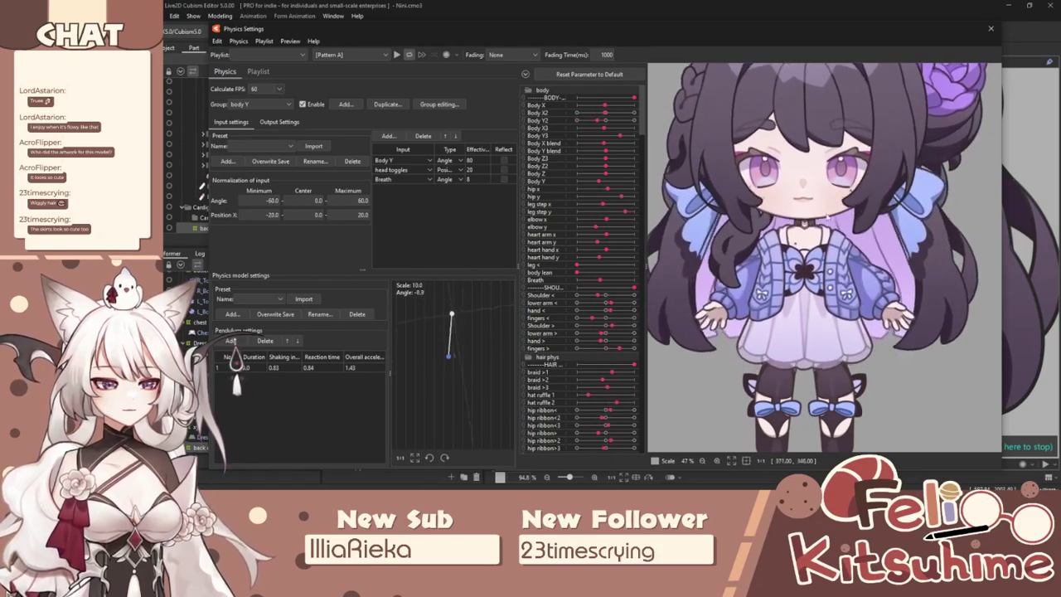
pyautogui.click(991, 28)
# Create a warp deformer named "body y" as the parent of the neck head, Body and both top-level arm deformers.
pyautogui.scroll(-3, 688, 166)
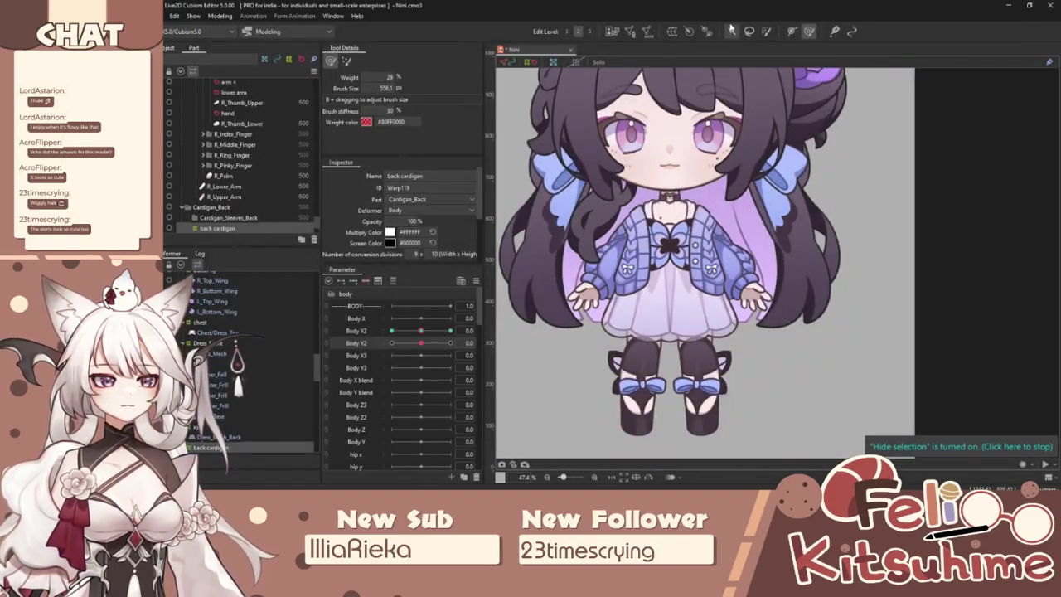
pyautogui.click(731, 31)
pyautogui.scroll(5, 266, 298)
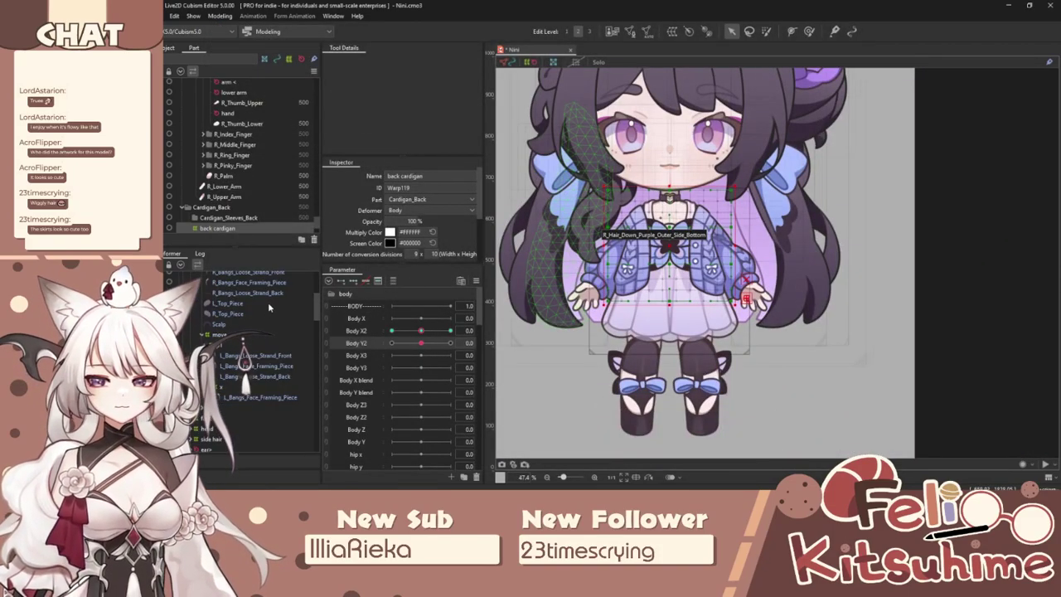
pyautogui.click(206, 279)
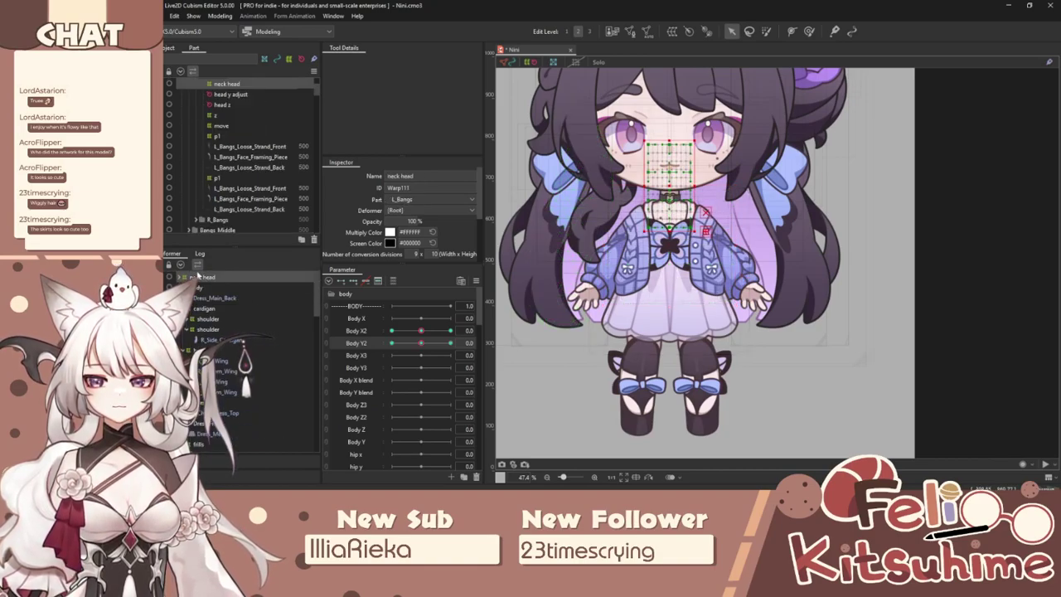
pyautogui.keyDown('ctrl'); pyautogui.click(206, 288); pyautogui.keyUp('ctrl')
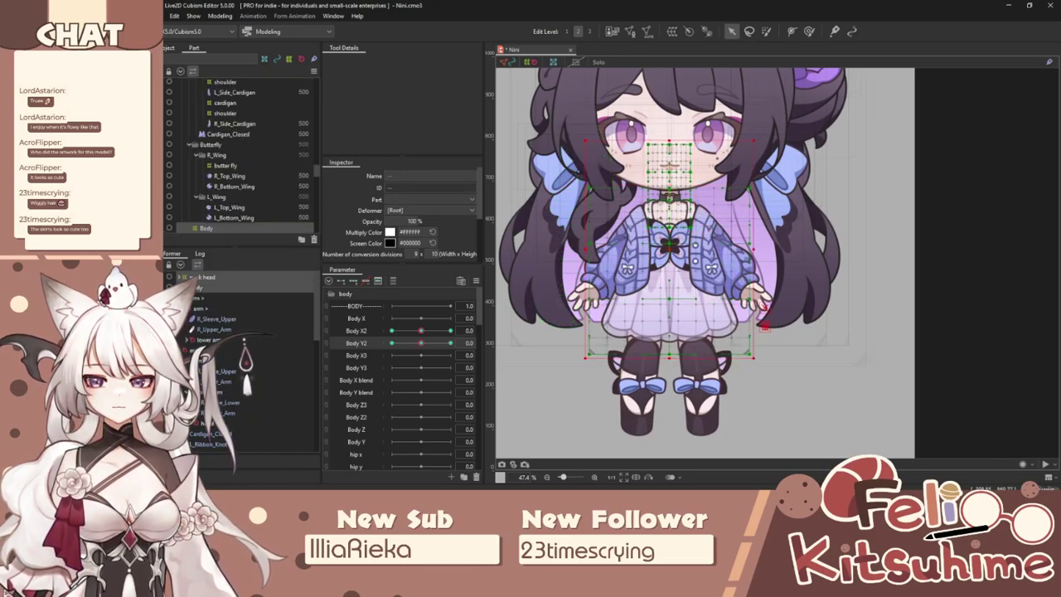
pyautogui.click(246, 294)
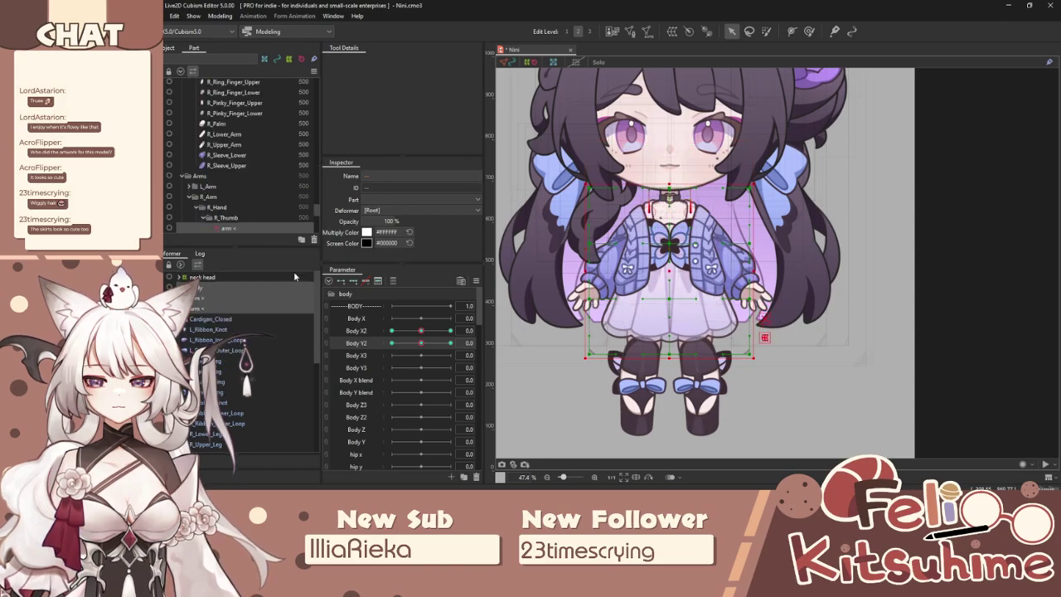
pyautogui.click(190, 309)
pyautogui.keyDown('shift'); pyautogui.click(213, 278); pyautogui.keyUp('shift')
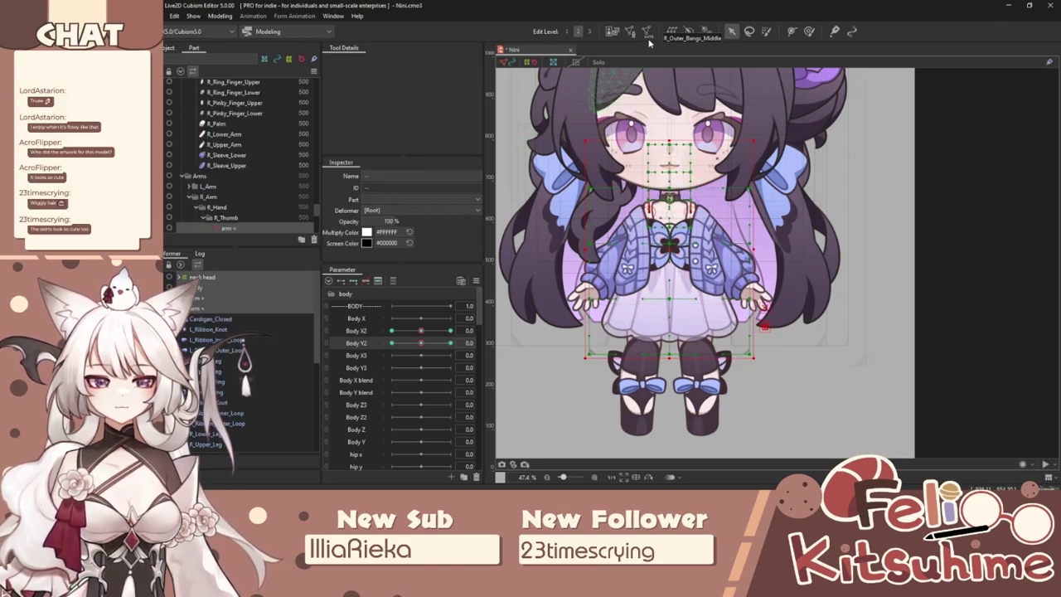
pyautogui.click(674, 31)
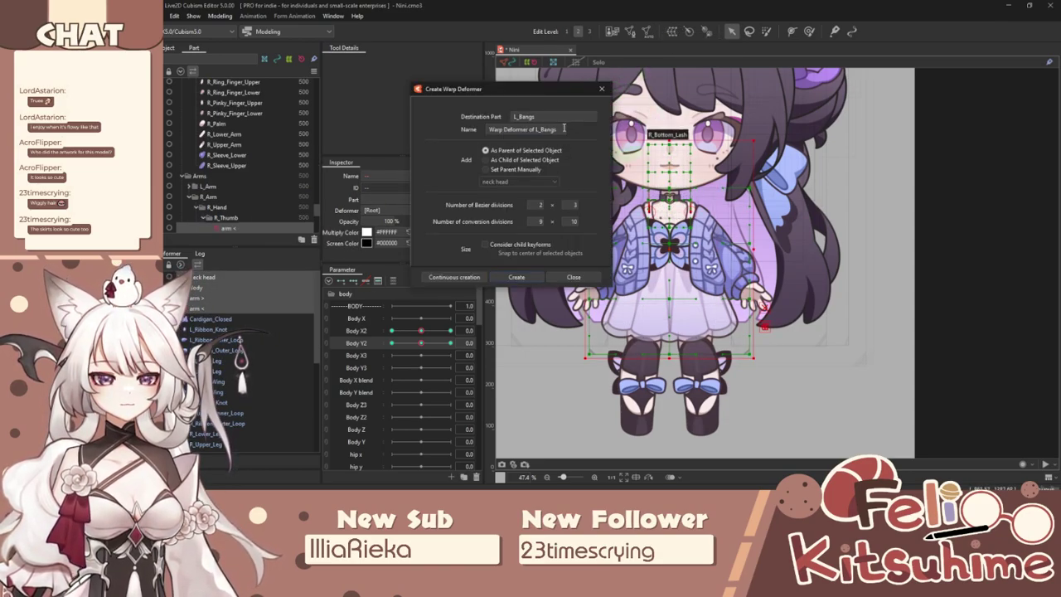
pyautogui.write('body y')
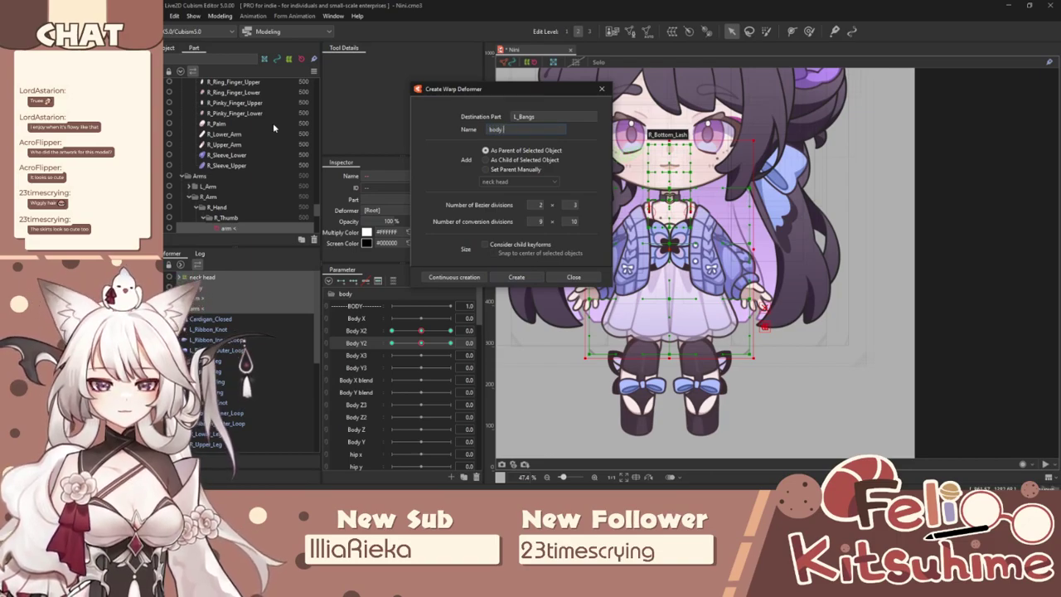
pyautogui.click(517, 276)
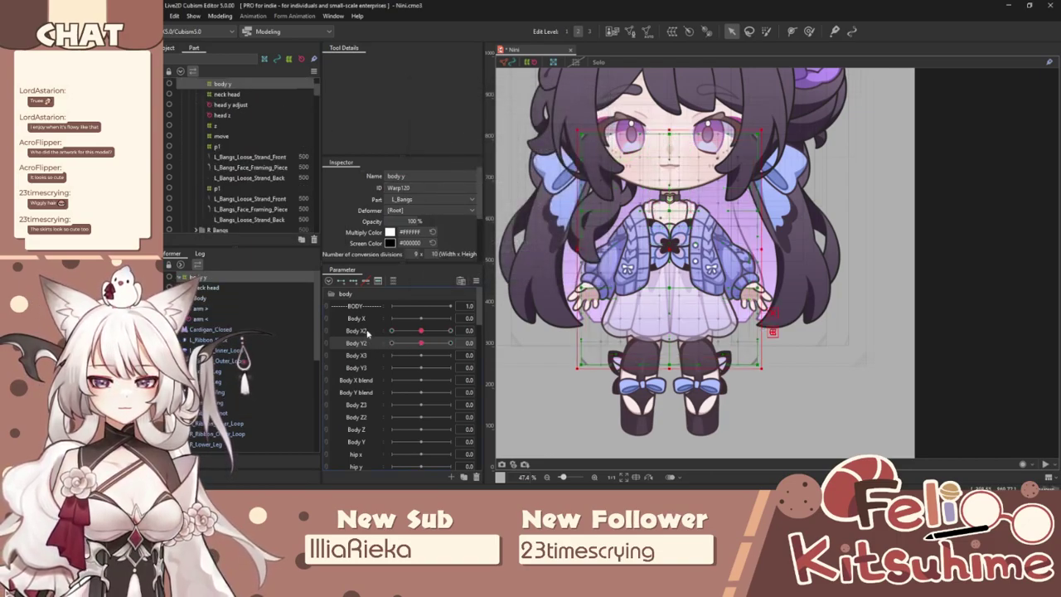
# Key the body y deformer on Body Y2, shifting the body down at the -10 key, and check the neutral pose.
pyautogui.click(450, 342)
pyautogui.click(391, 342)
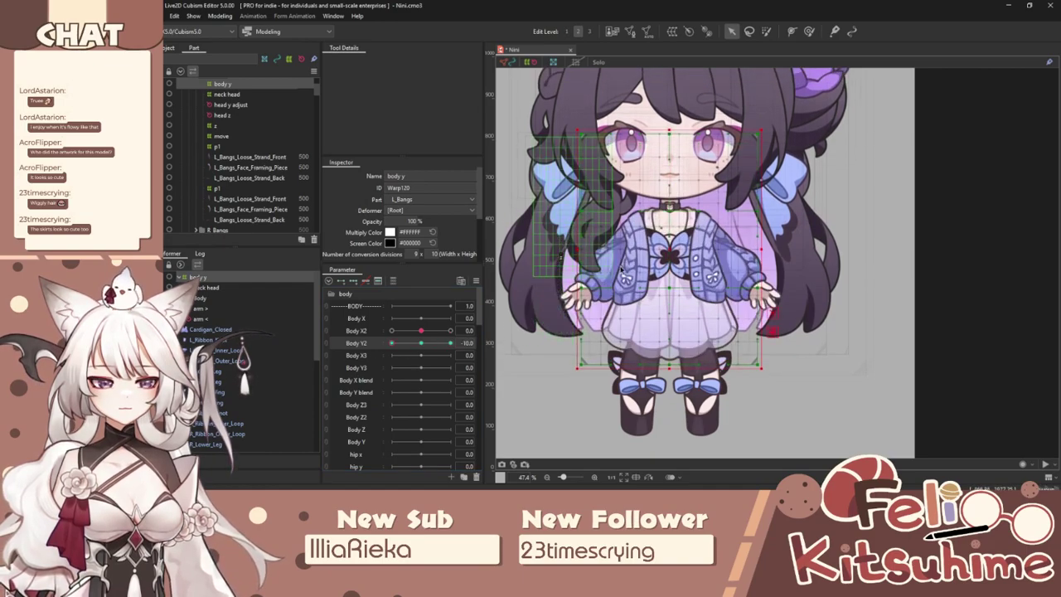
pyautogui.click(450, 342)
pyautogui.moveTo(496, 329); pyautogui.dragTo(314, 376)
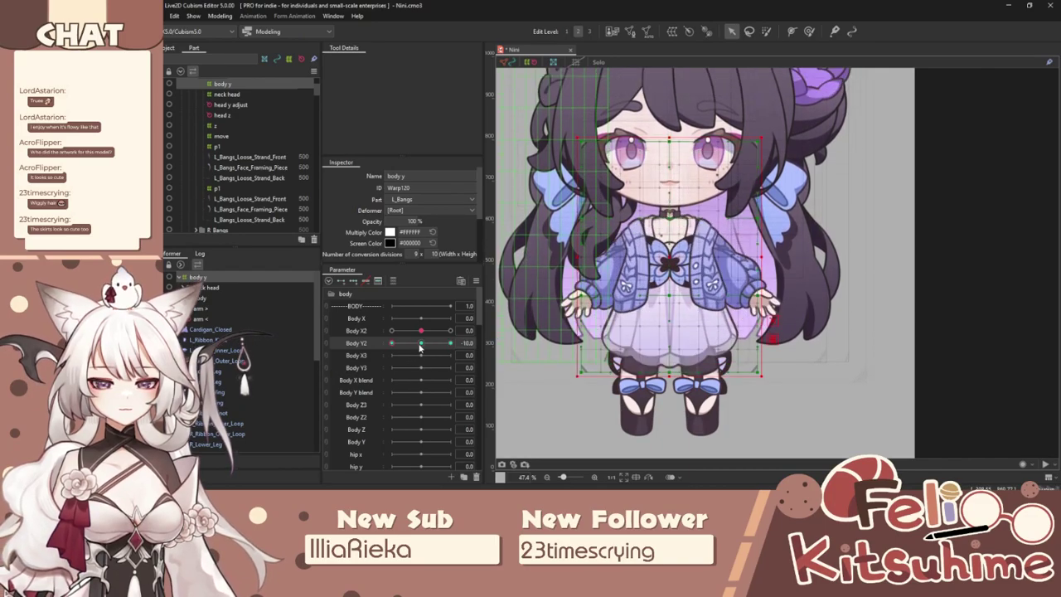
pyautogui.click(421, 343)
pyautogui.click(450, 330)
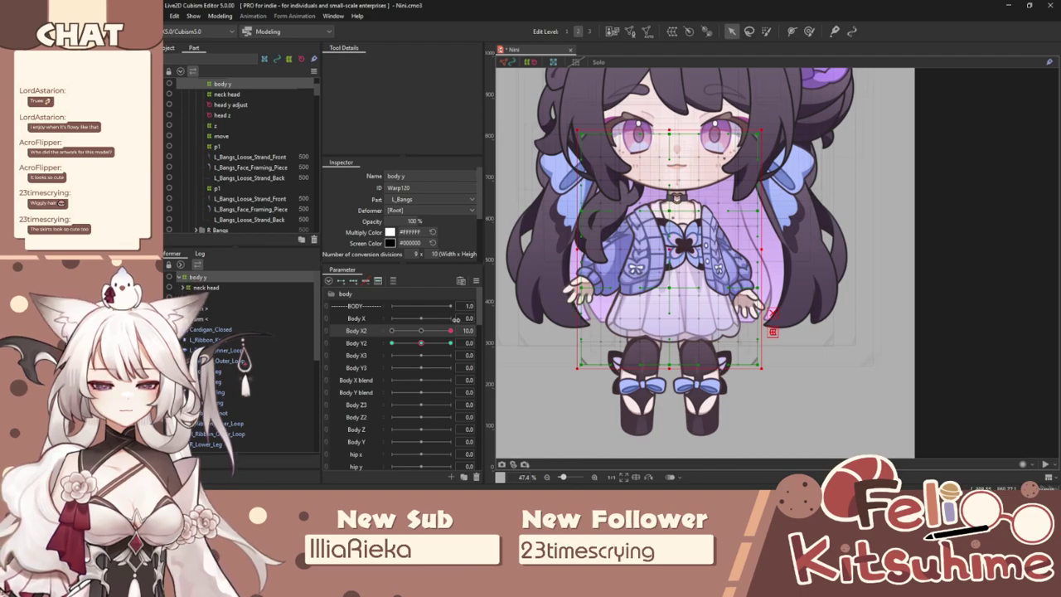
pyautogui.click(426, 331)
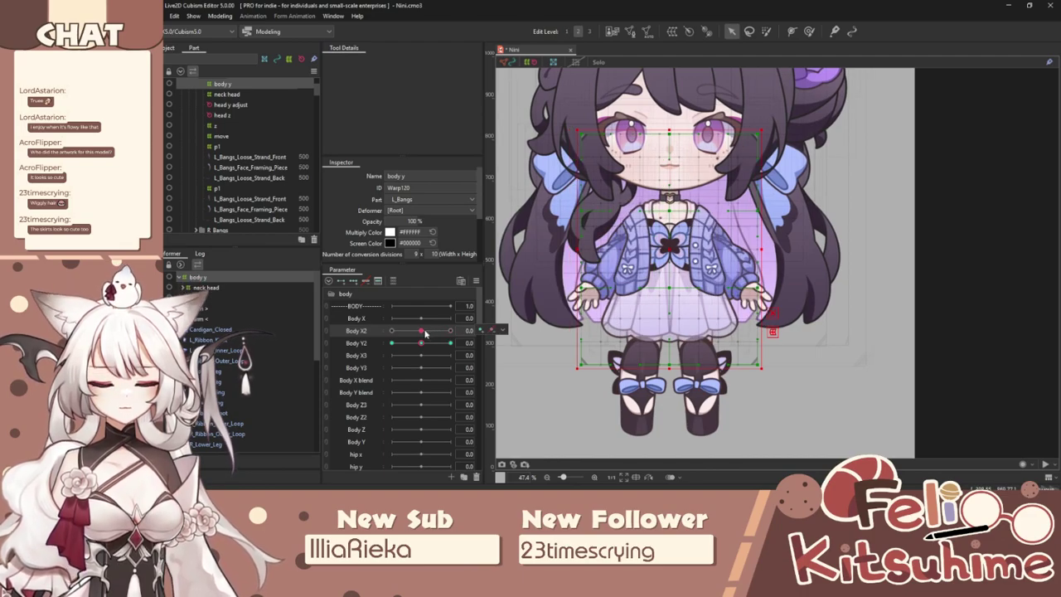
# Preview the body y motion in the physics settings and close the preview.
pyautogui.click(219, 16)
pyautogui.click(289, 215)
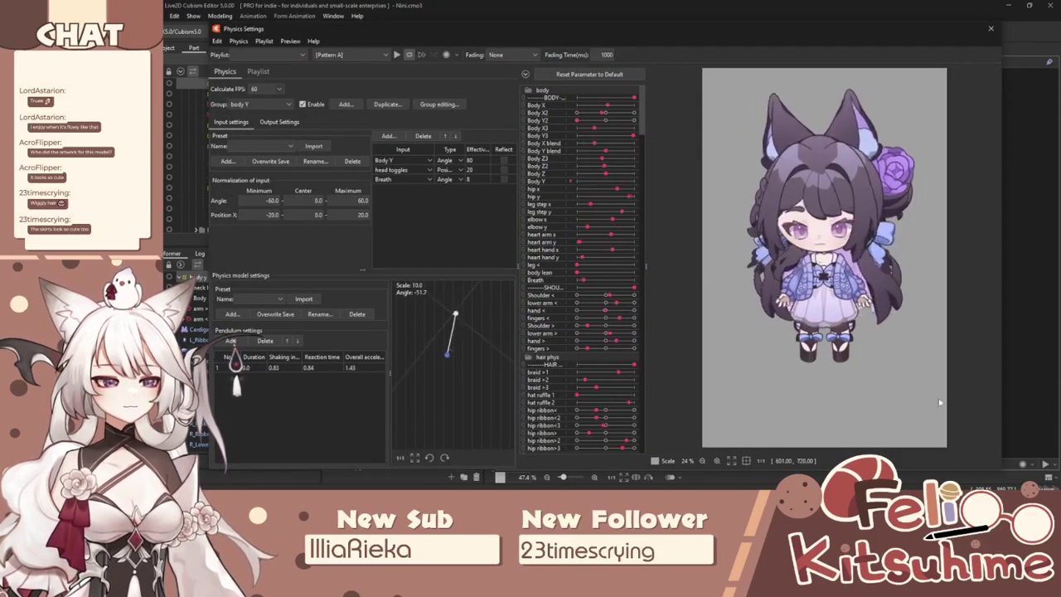
pyautogui.click(999, 33)
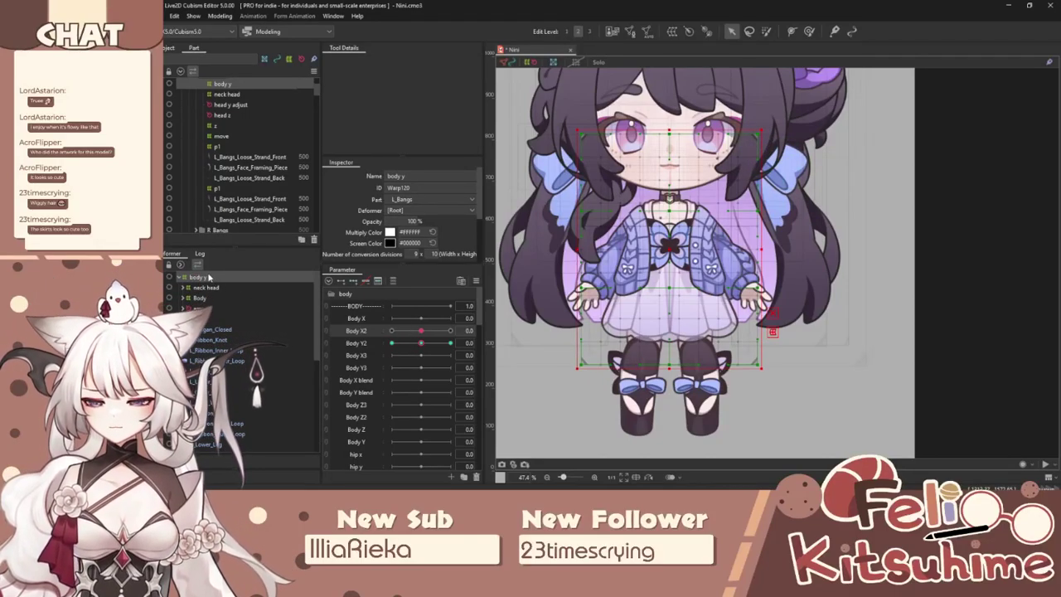
# Create a warp deformer named "body z" as the parent of the neck head, Body and both arm deformers.
pyautogui.rightClick(199, 296)
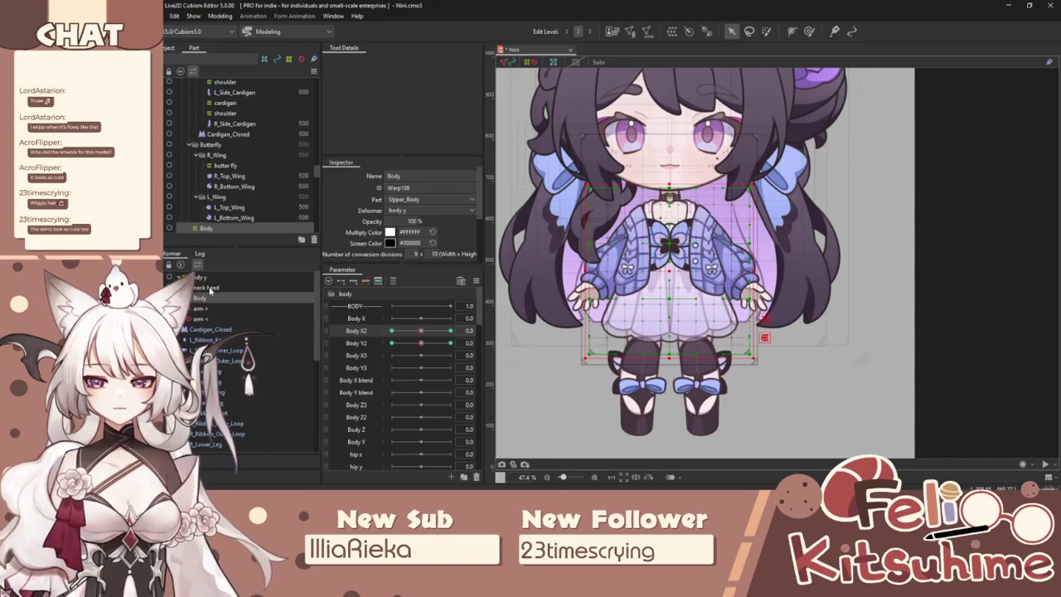
pyautogui.click(204, 286)
pyautogui.keyDown('shift'); pyautogui.click(204, 319); pyautogui.keyUp('shift')
pyautogui.click(205, 278)
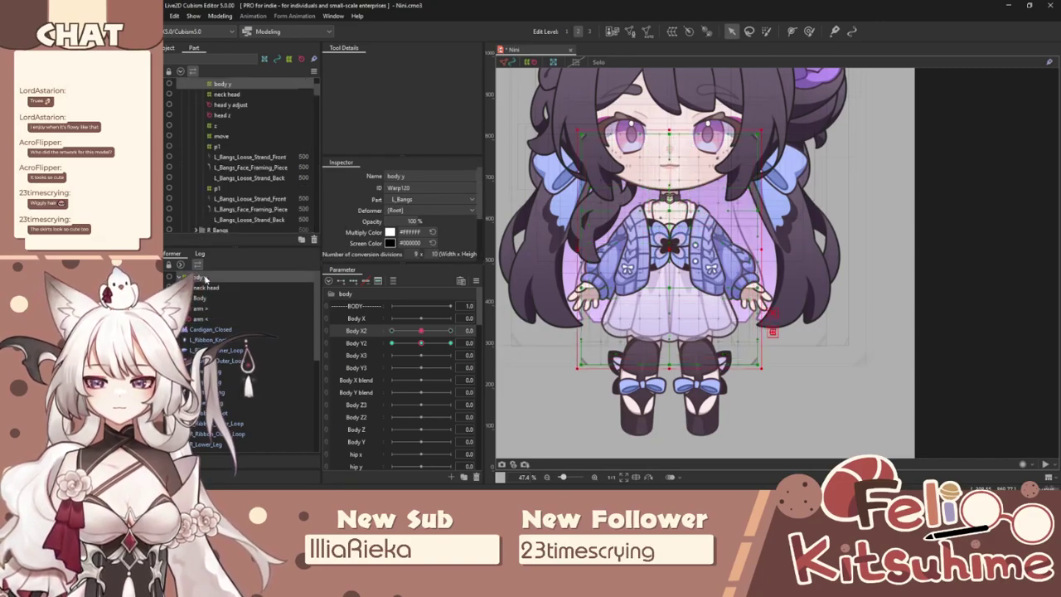
pyautogui.click(207, 288)
pyautogui.keyDown('shift'); pyautogui.click(201, 318); pyautogui.keyUp('shift')
pyautogui.click(673, 31)
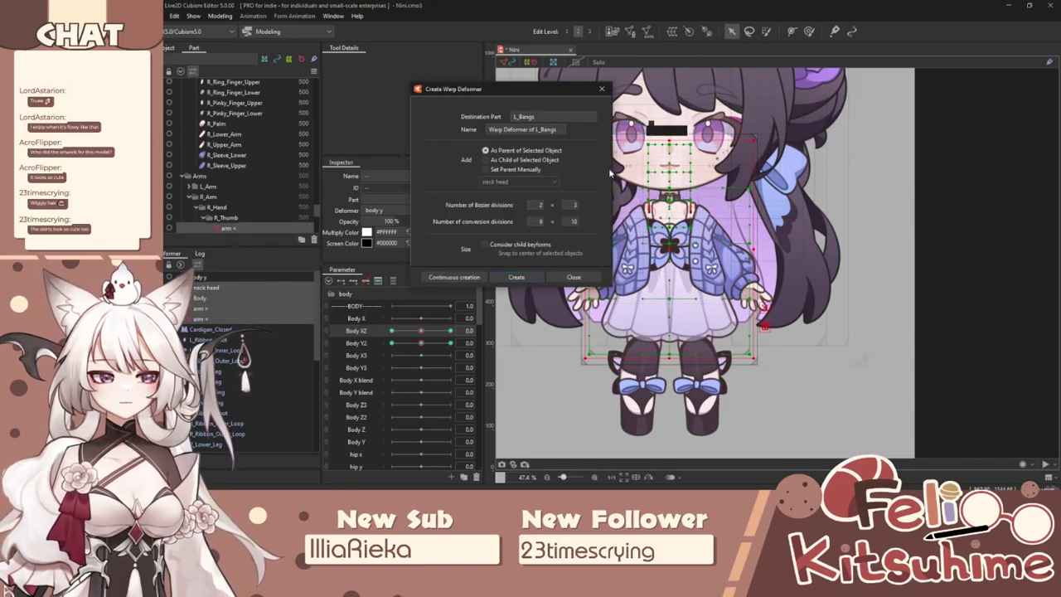
pyautogui.write('body z')
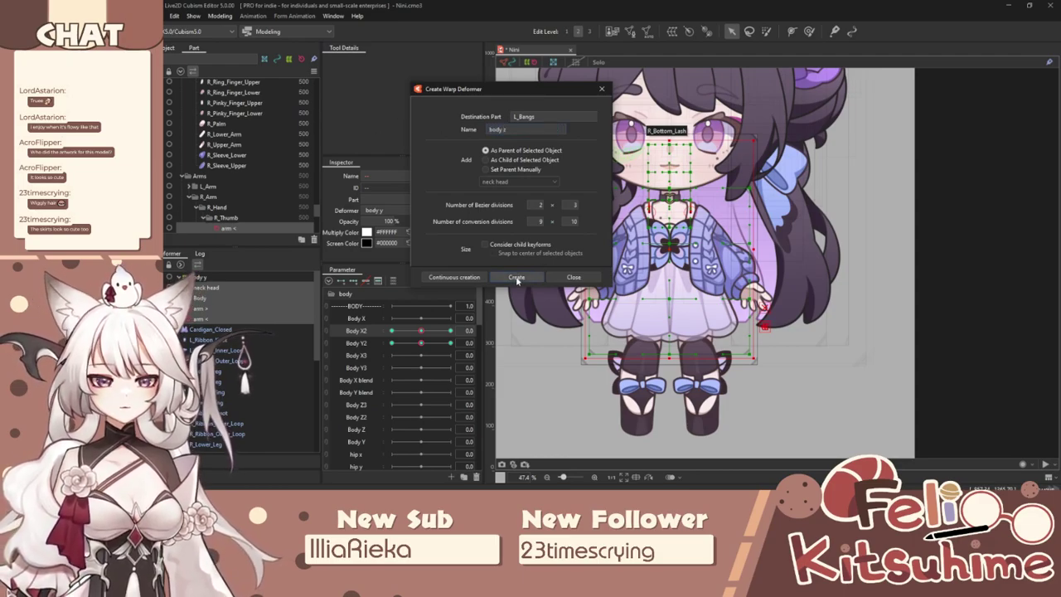
pyautogui.click(525, 277)
pyautogui.scroll(-1, 621, 253)
pyautogui.scroll(1, 627, 220)
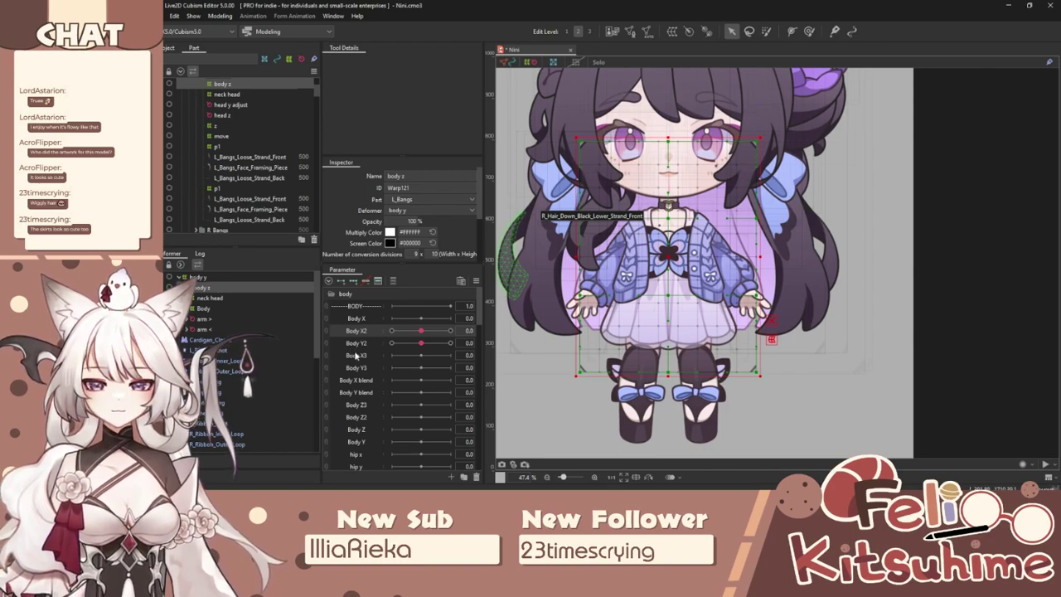
# Add three Body Z2 keys to the body z deformer and brush-select its upper points with a weight fading toward the skirt.
pyautogui.click(372, 420)
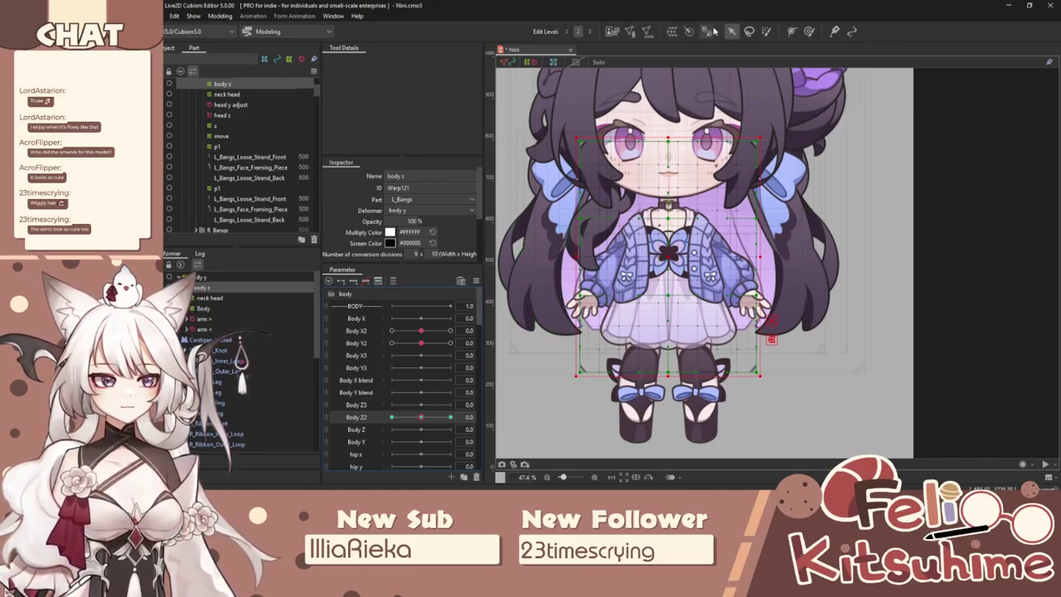
pyautogui.click(765, 31)
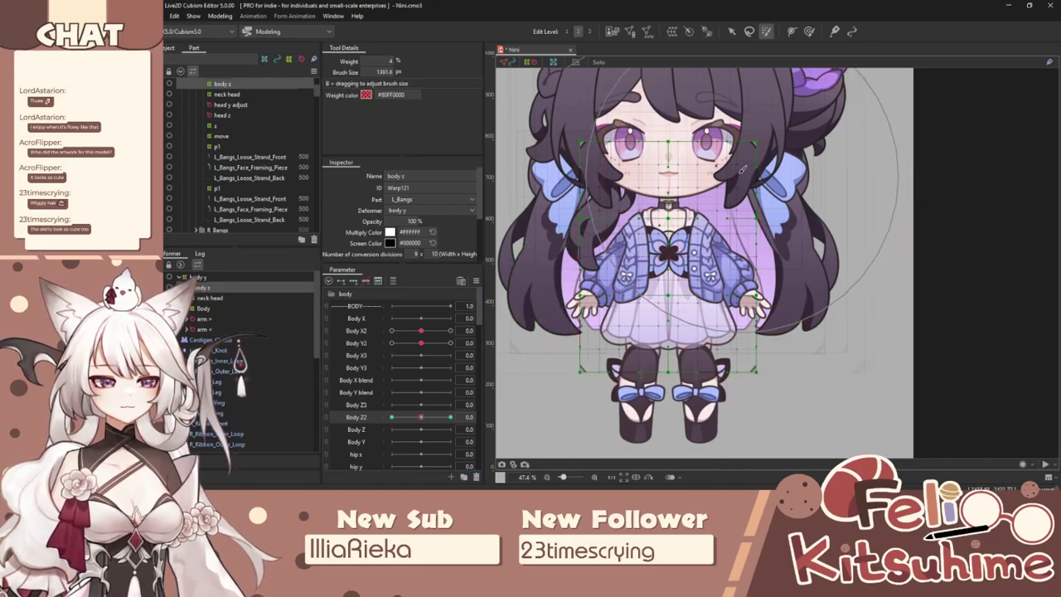
pyautogui.moveTo(721, 182)
pyautogui.mouseDown()
pyautogui.moveTo(777, 159)
pyautogui.moveTo(567, 169)
pyautogui.moveTo(768, 156)
pyautogui.moveTo(682, 157)
pyautogui.mouseUp()
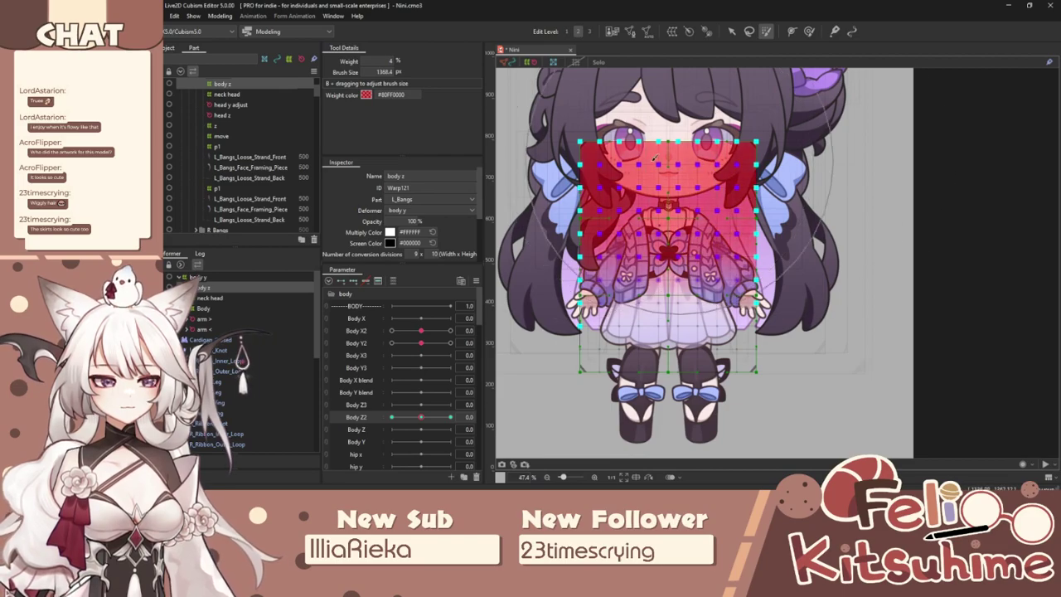
pyautogui.click(731, 30)
# At Body Z2 10, rotate the brush-selected points clockwise around the waist to lean the upper body sideways.
pyautogui.moveTo(423, 416); pyautogui.dragTo(450, 416)
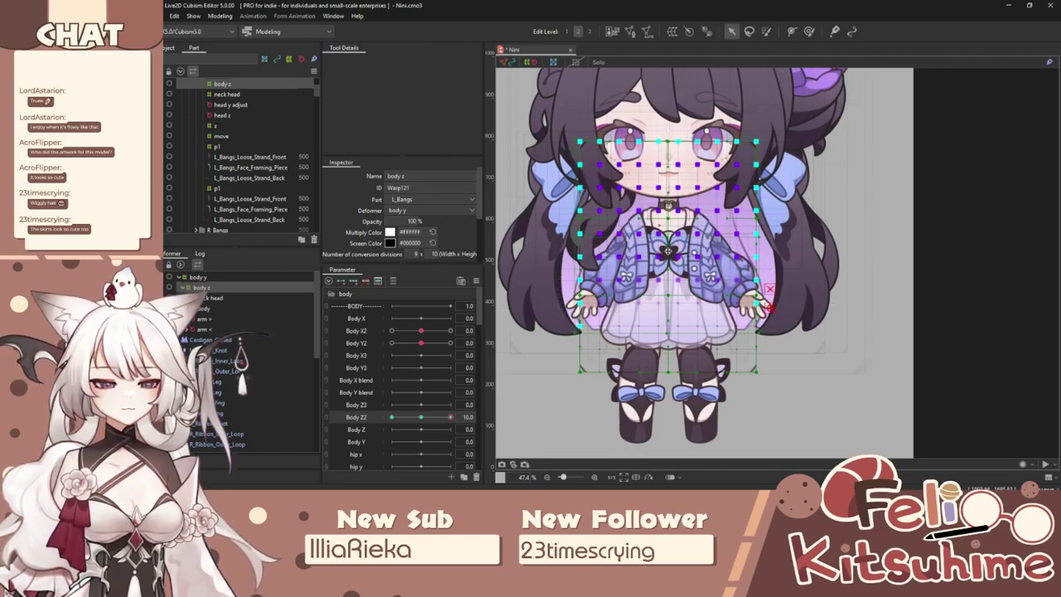
pyautogui.keyDown('shift'); pyautogui.click(669, 287); pyautogui.keyUp('shift')
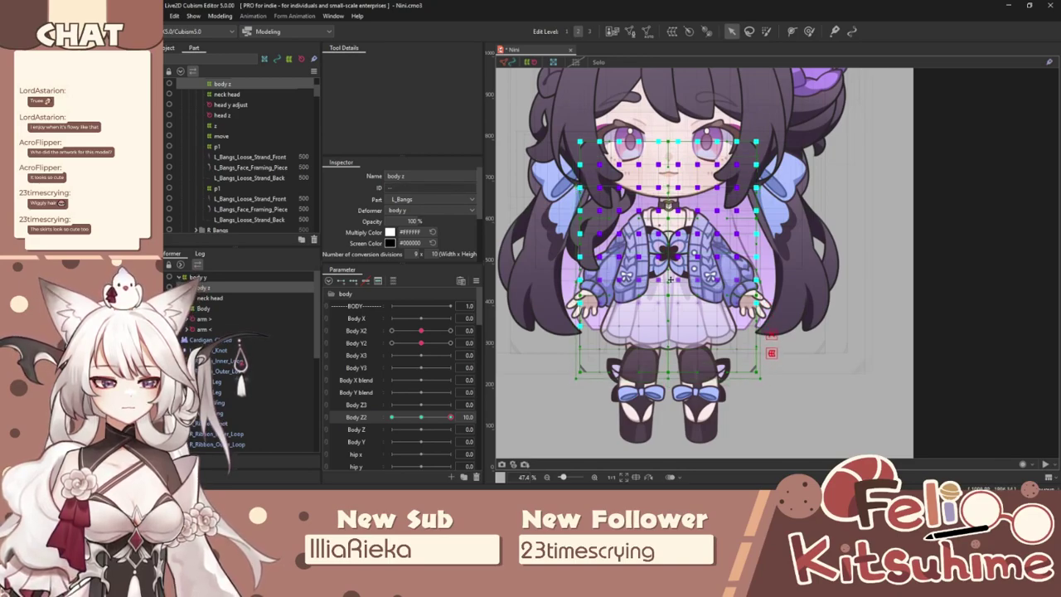
pyautogui.moveTo(767, 280); pyautogui.dragTo(770, 300)
pyautogui.moveTo(669, 278); pyautogui.dragTo(670, 278)
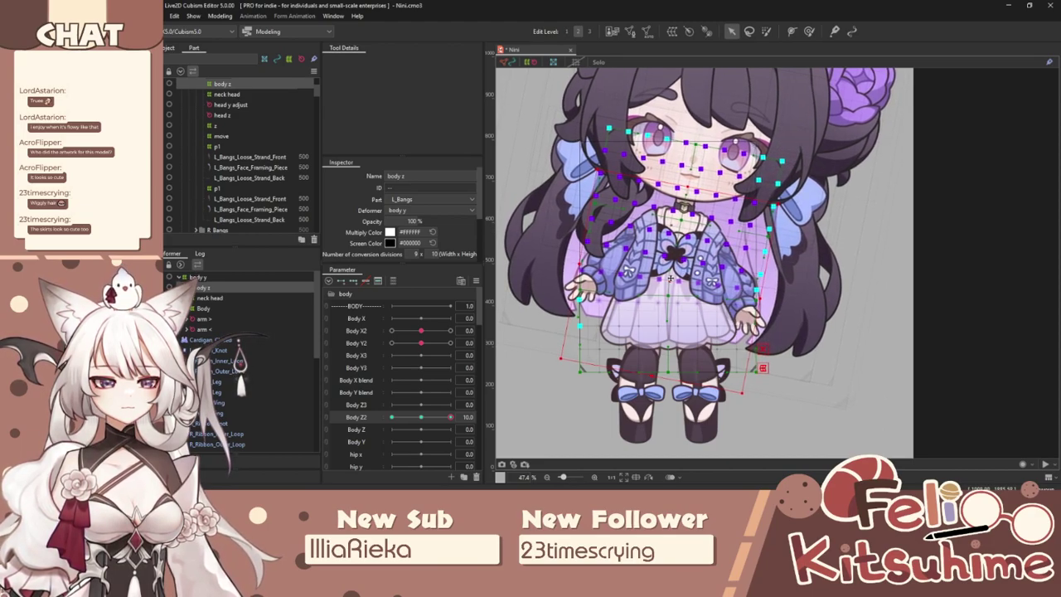
# Mirror the body z tilt onto the Body Z2 -10 key and sweep the parameter with the selection display hidden.
pyautogui.hotkey('ctrl', 'h')
pyautogui.click(477, 282)
pyautogui.click(547, 375)
pyautogui.click(585, 343)
pyautogui.moveTo(449, 418); pyautogui.dragTo(360, 428)
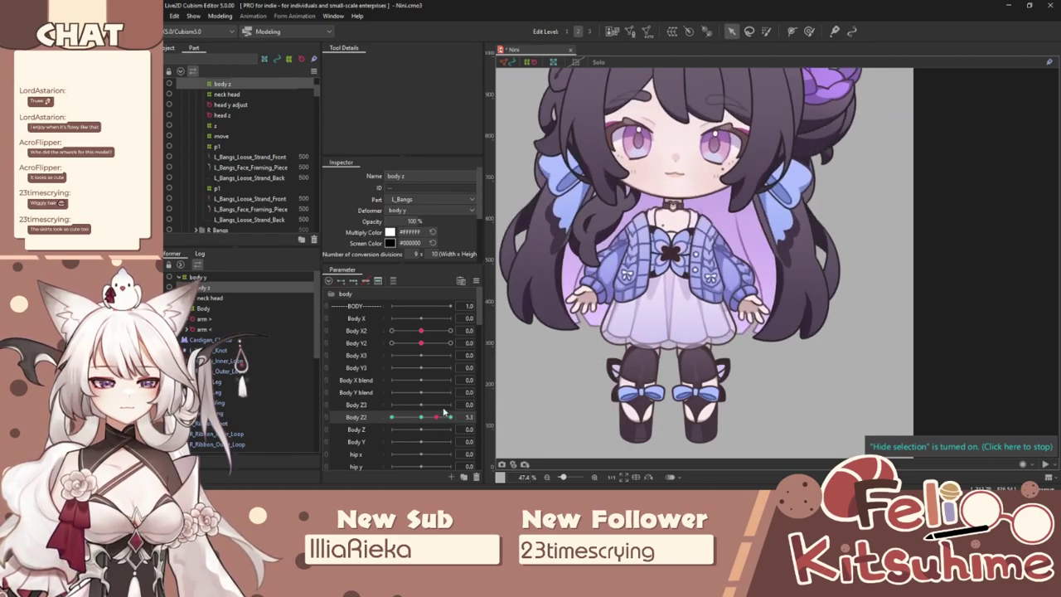
pyautogui.scroll(-2, 656, 240)
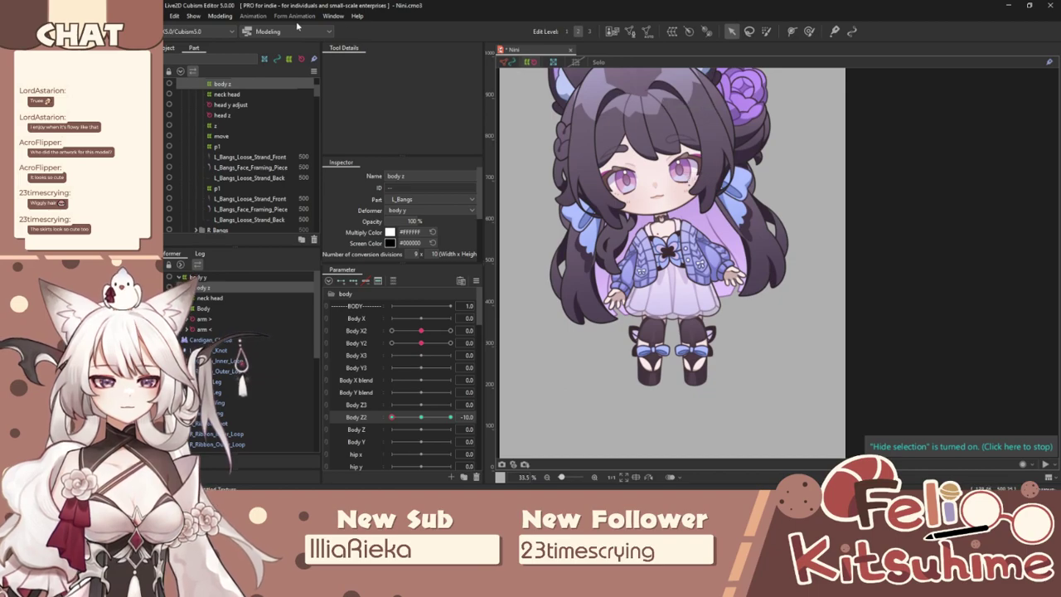
# In the physics settings, set the cursor tracking of Body Z to Right mouse button X.
pyautogui.click(220, 16)
pyautogui.click(241, 212)
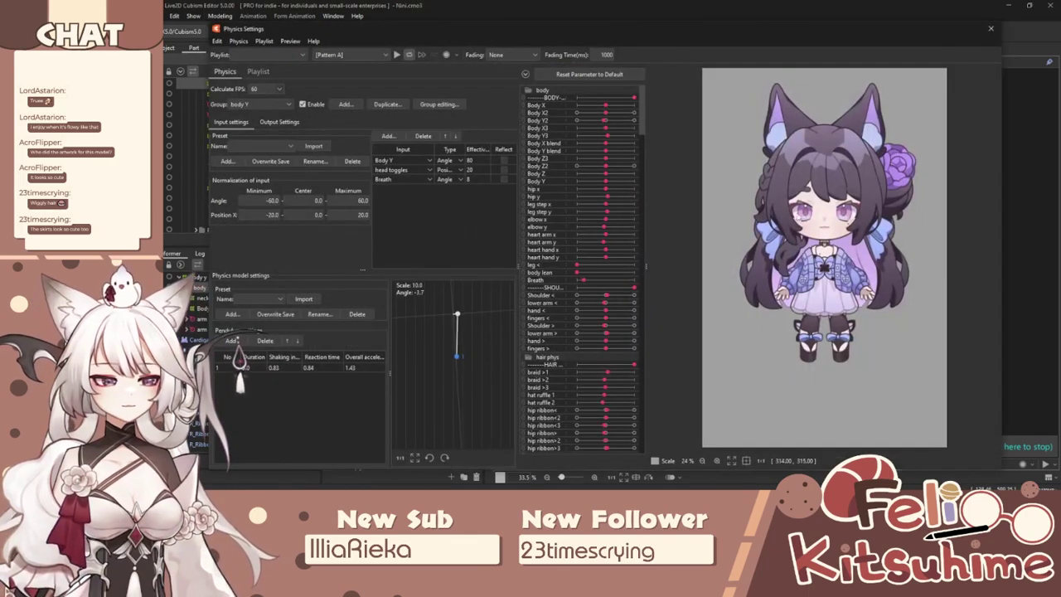
pyautogui.click(290, 41)
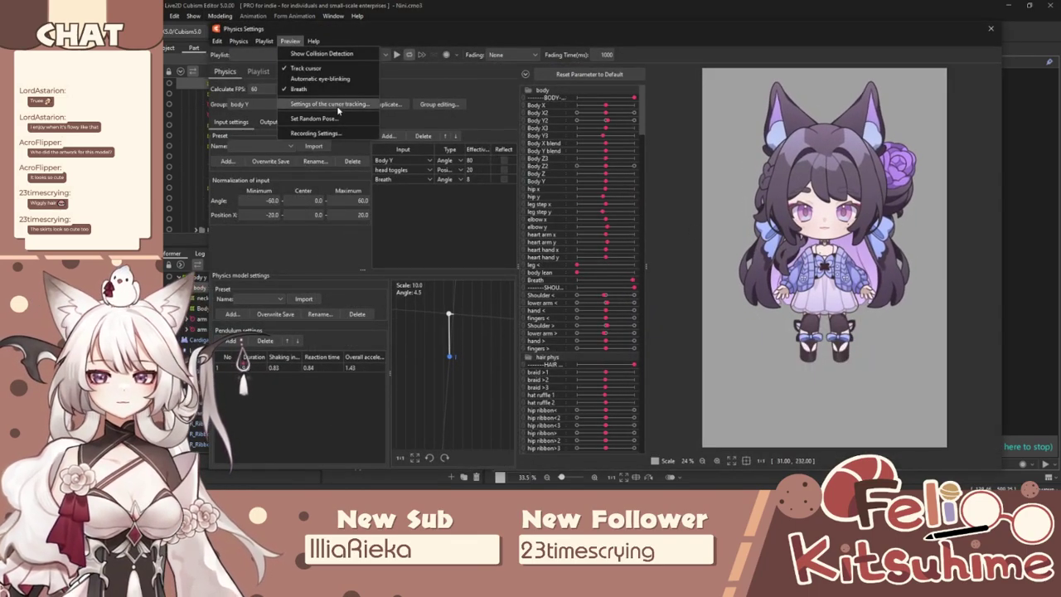
pyautogui.click(330, 104)
pyautogui.scroll(5, 330, 192)
pyautogui.click(445, 236)
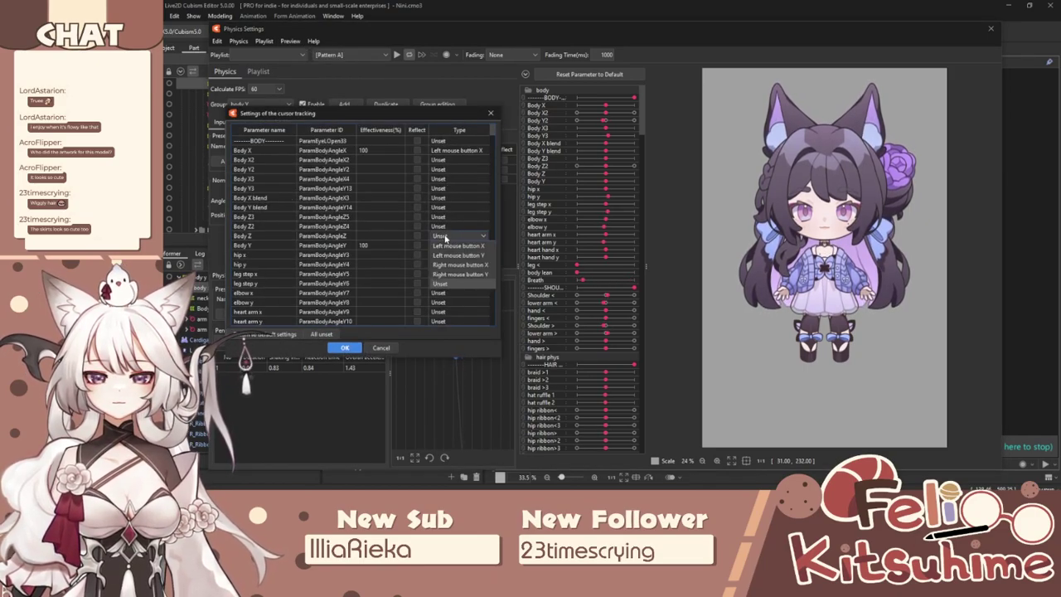
pyautogui.click(460, 266)
pyautogui.click(345, 347)
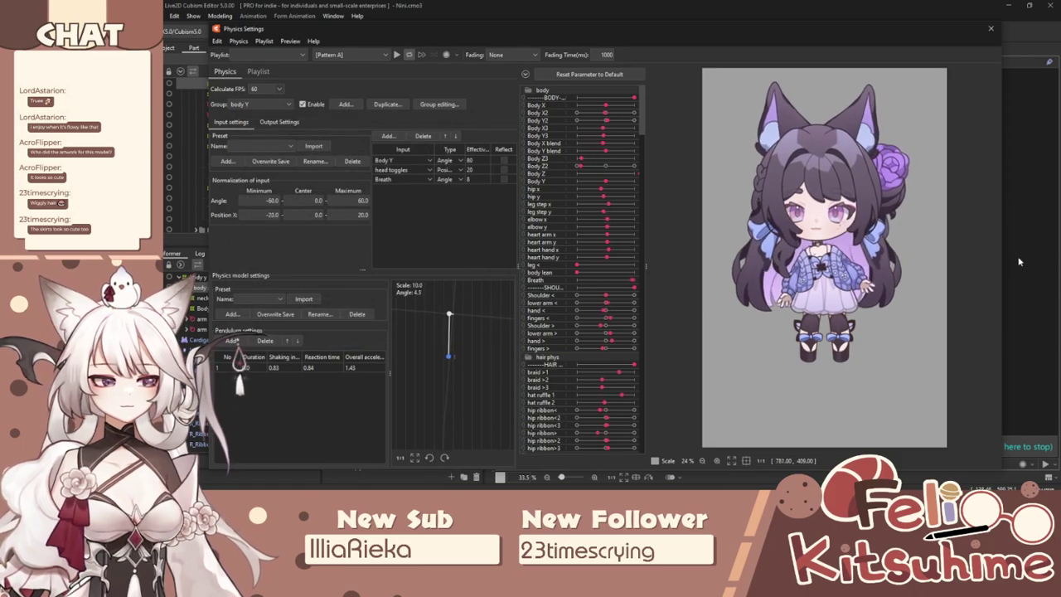
# Switch to the body z physics group and preview the sideways tilt up close and on the whole model.
pyautogui.scroll(3, 851, 190)
pyautogui.click(269, 147)
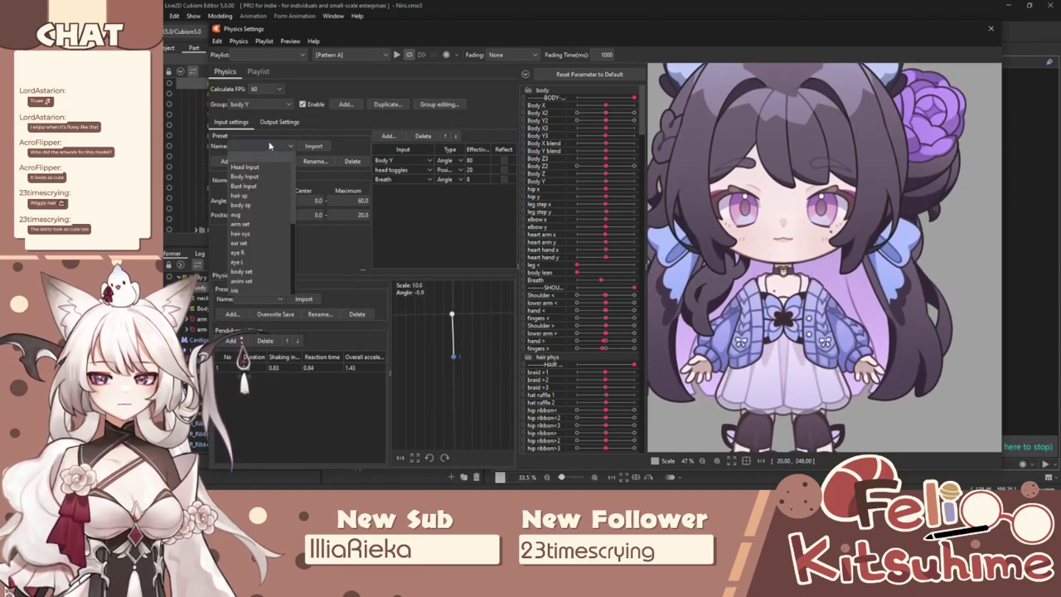
pyautogui.click(268, 106)
pyautogui.click(253, 155)
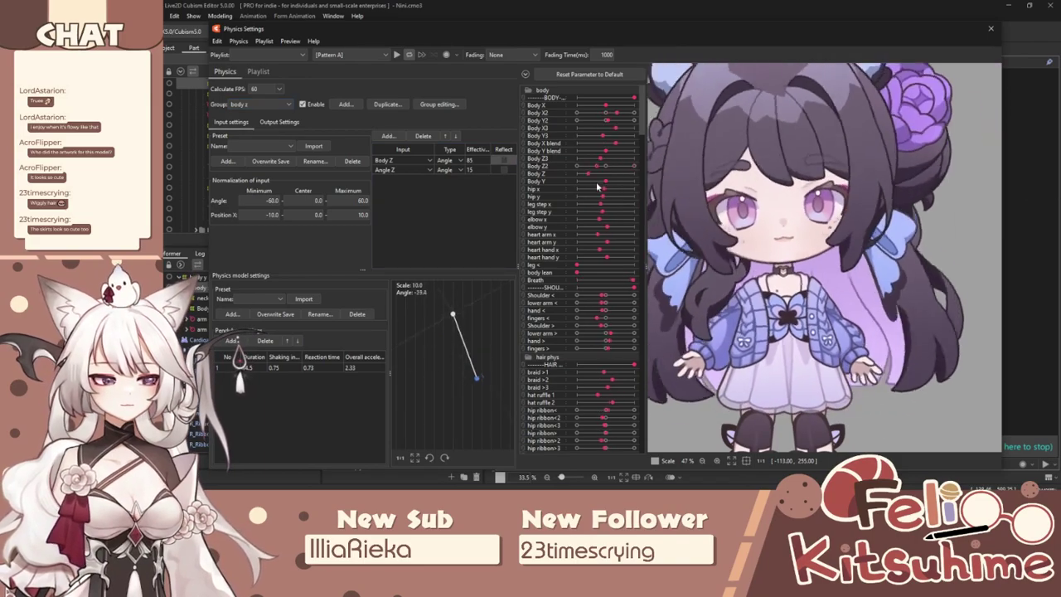
pyautogui.scroll(-3, 814, 186)
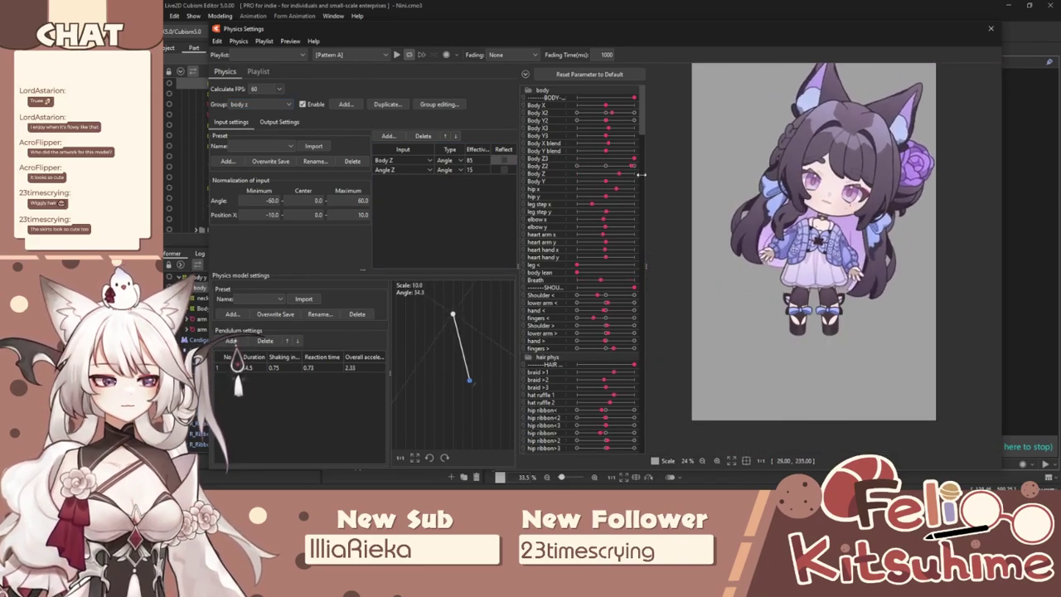
pyautogui.scroll(3, 868, 203)
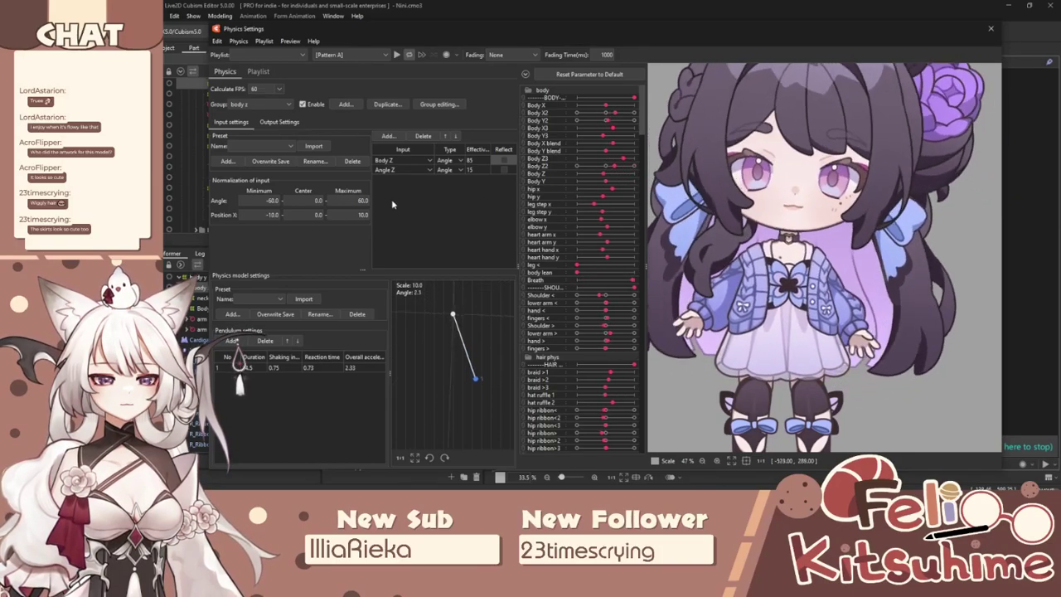
# Try an effectiveness of 78 for the body z group's Body Z input and preview the tilt.
pyautogui.moveTo(363, 200); pyautogui.dragTo(369, 198)
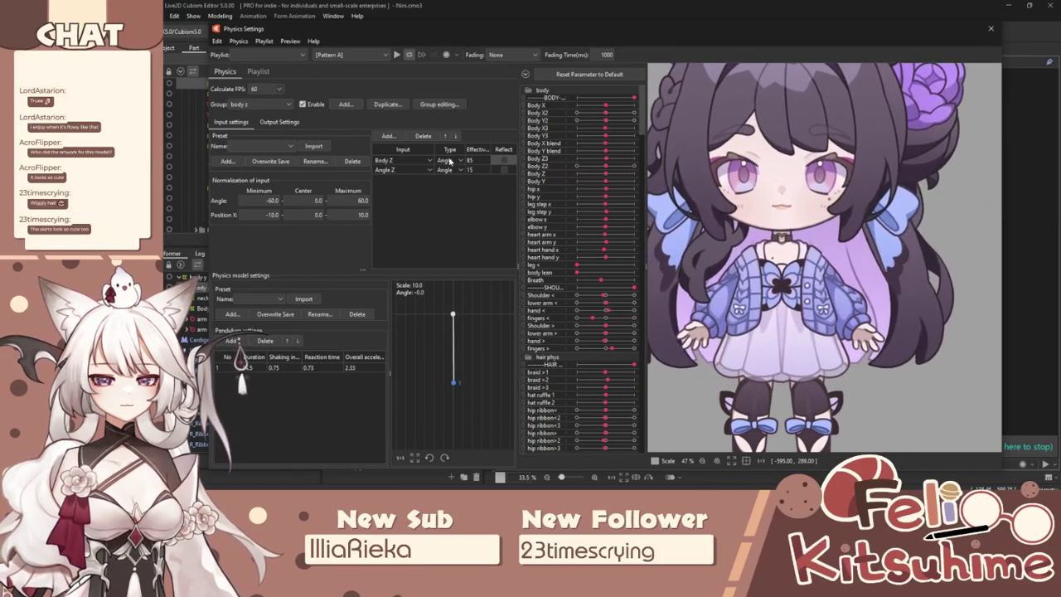
pyautogui.moveTo(476, 158); pyautogui.dragTo(472, 158)
pyautogui.moveTo(729, 196); pyautogui.dragTo(509, 197)
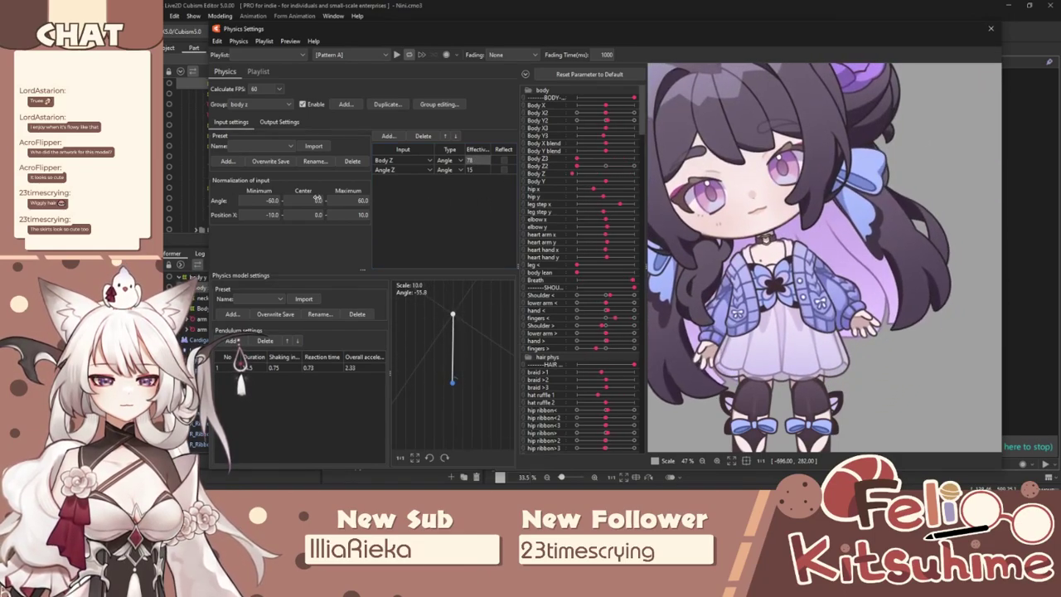
# Compare the output settings of body z and body z2, set the Body Z2 output scale to 10, and preview the motion.
pyautogui.click(279, 122)
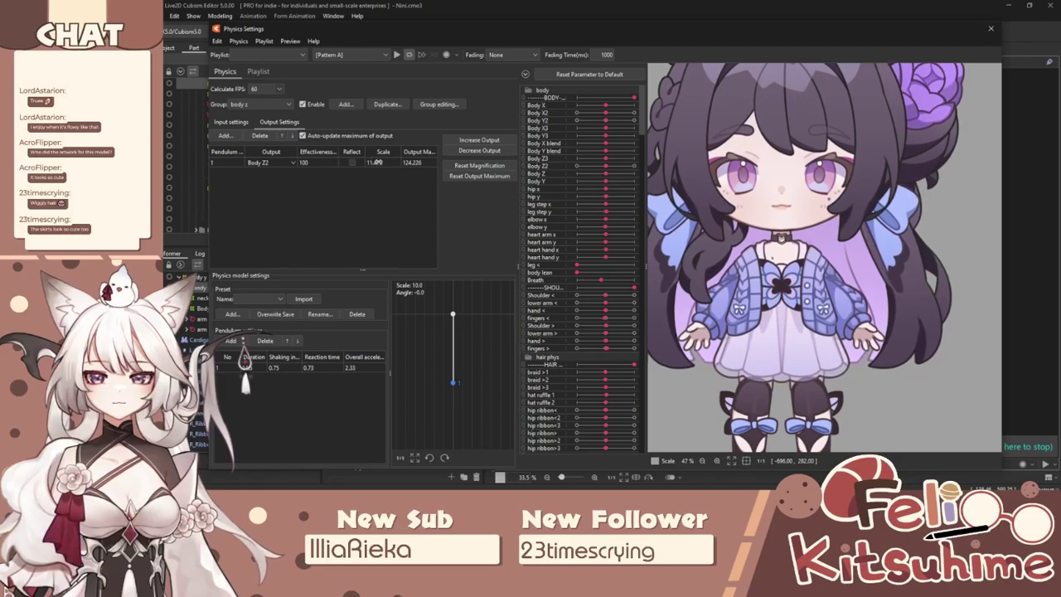
pyautogui.click(242, 104)
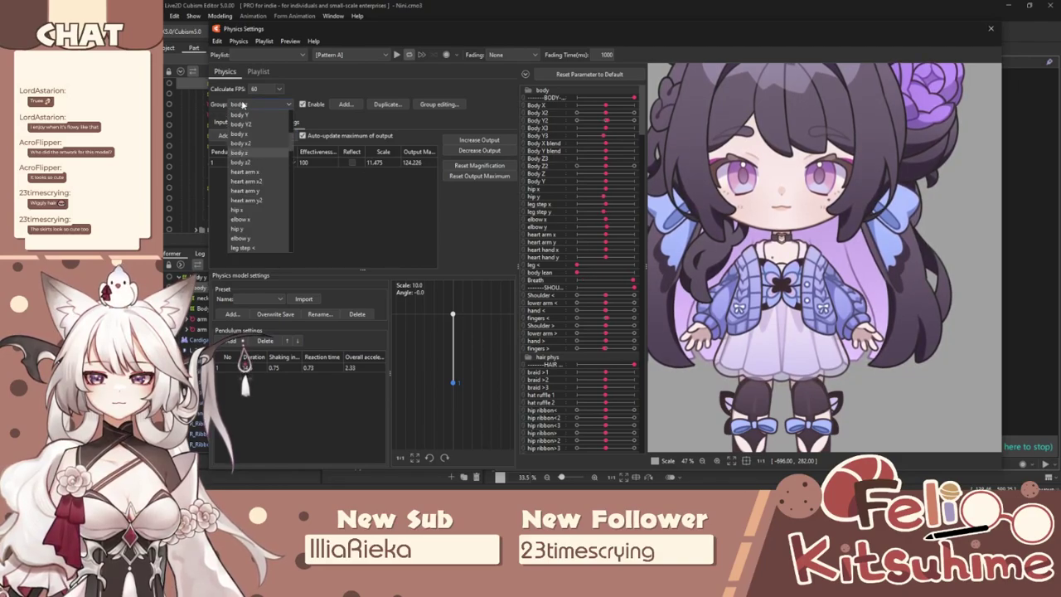
pyautogui.click(258, 162)
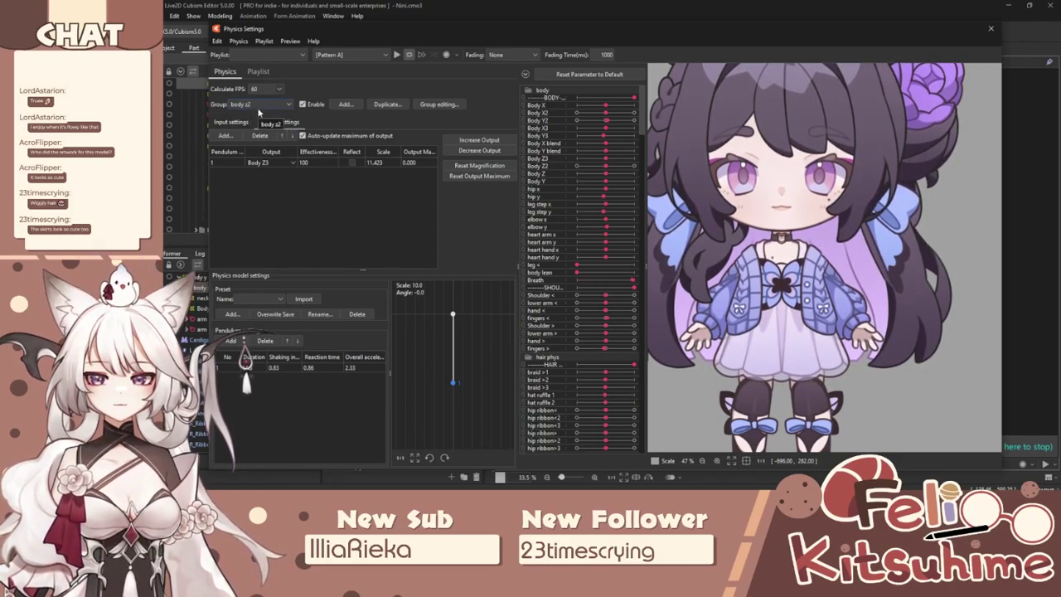
pyautogui.click(259, 107)
pyautogui.click(259, 154)
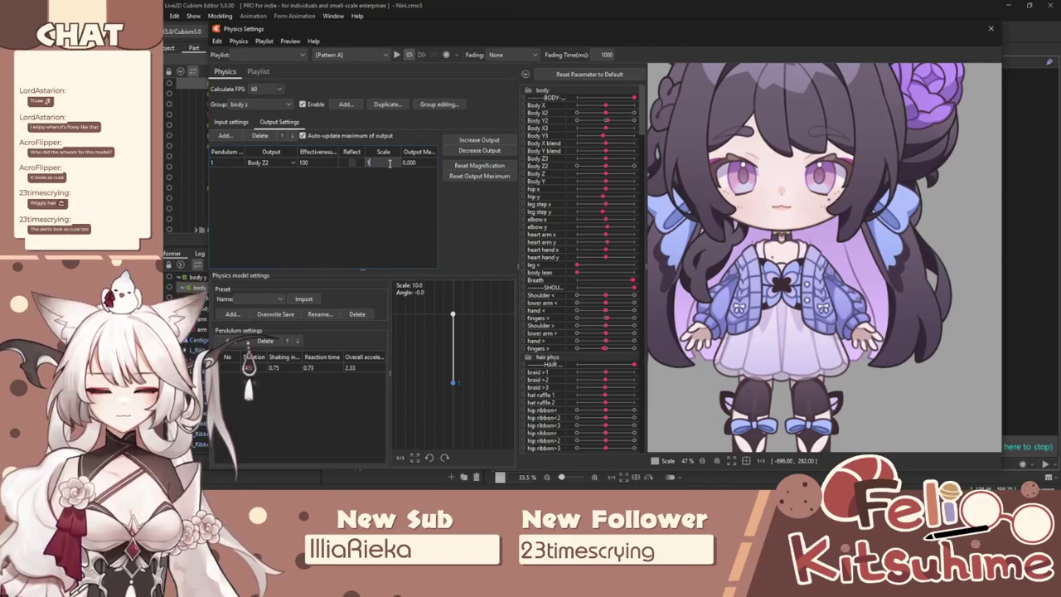
pyautogui.moveTo(783, 207); pyautogui.dragTo(746, 215)
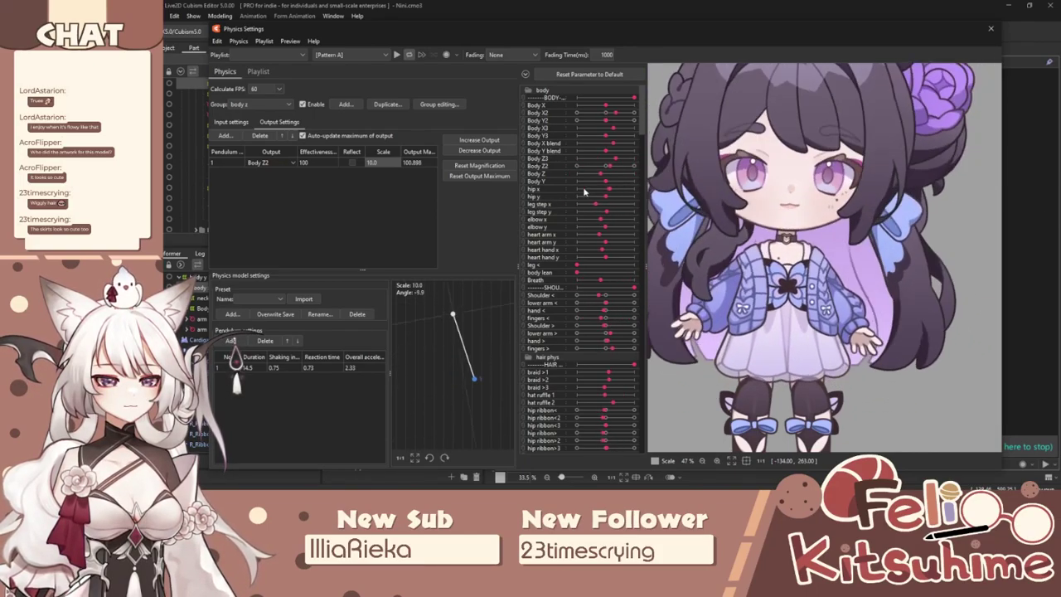
# Set the effectiveness of the body z group's Body Z input to 64 and preview the tilt.
pyautogui.click(232, 122)
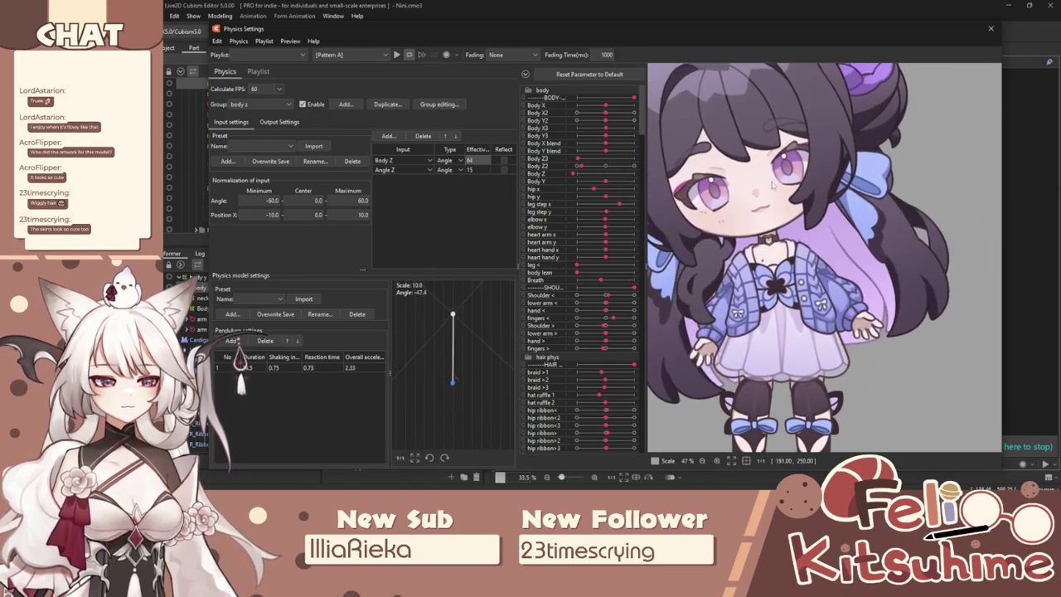
# Preview the body tilt on the whole model, then leave the physics settings.
pyautogui.scroll(-3, 905, 205)
pyautogui.moveTo(1046, 182); pyautogui.dragTo(1002, 154)
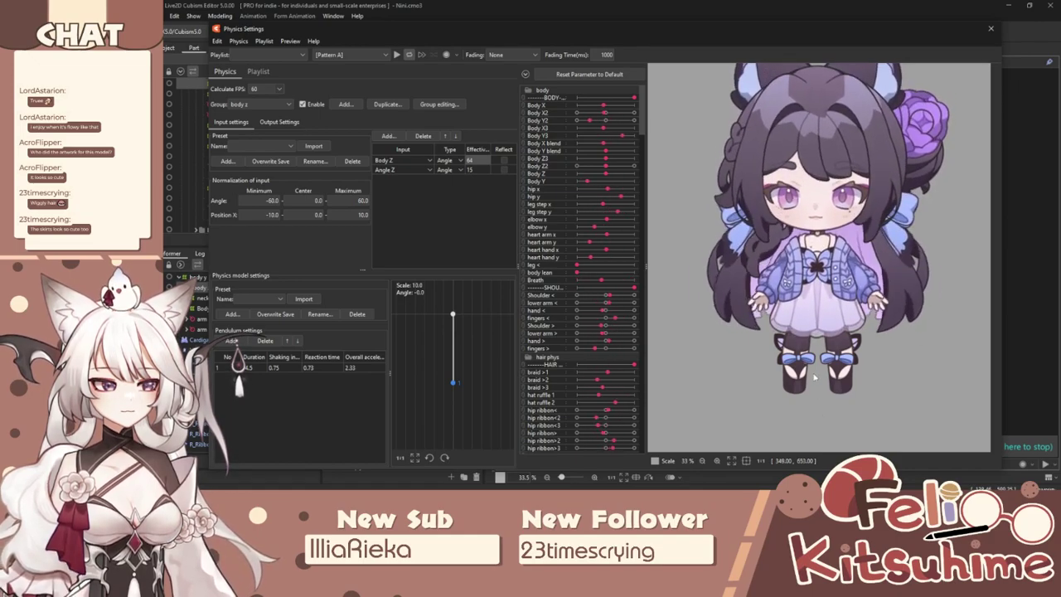
pyautogui.click(990, 28)
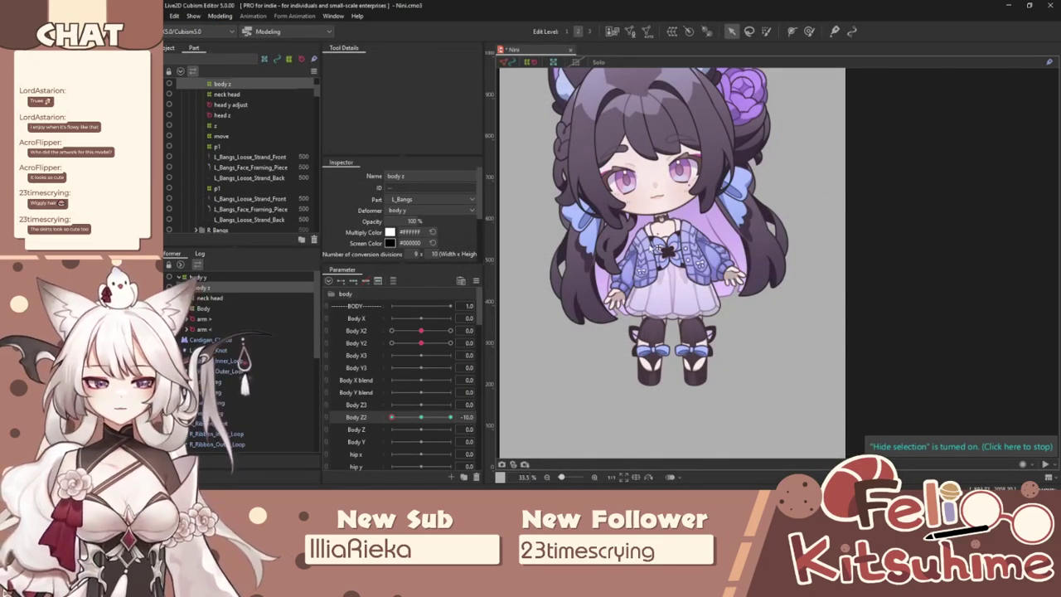
# Return Body Z2 to 0 and rework the cardigan warp deformer at Body Y2 -10 and 10 with a 444.3 px deform brush.
pyautogui.scroll(2, 634, 261)
pyautogui.click(418, 417)
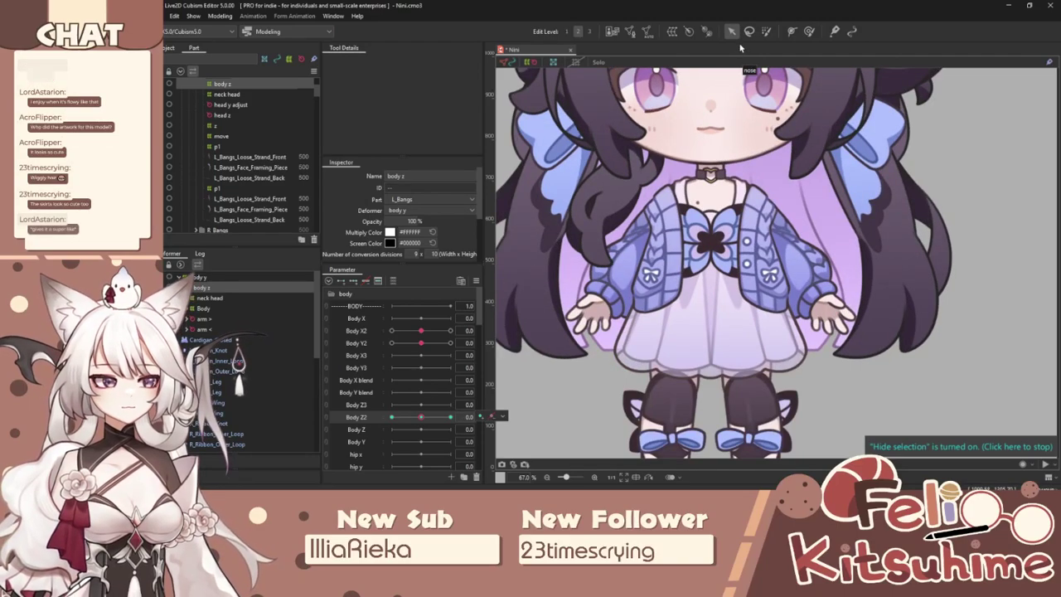
pyautogui.scroll(2, 794, 238)
pyautogui.click(730, 282)
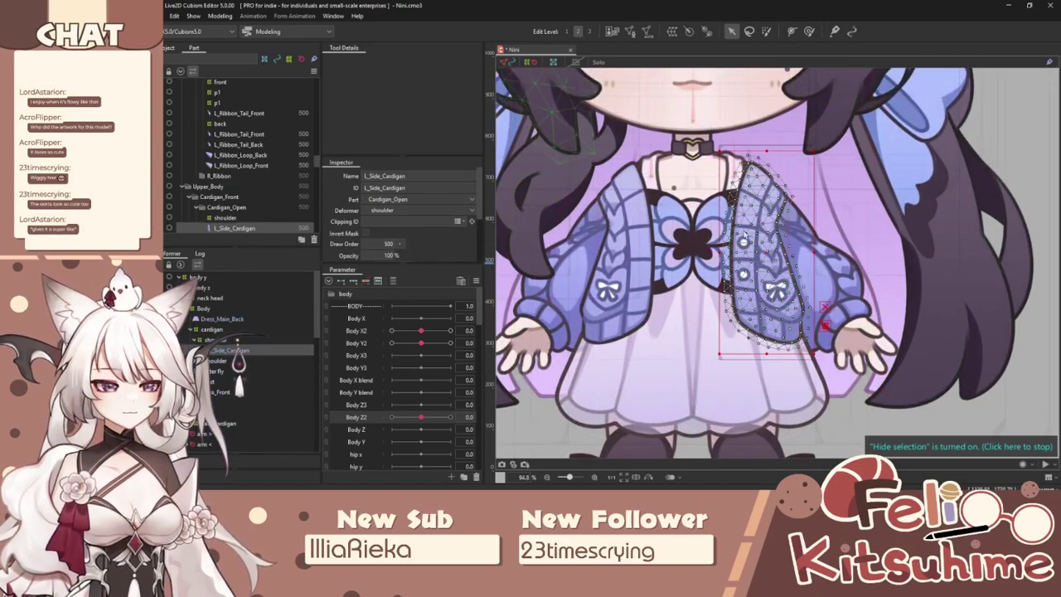
pyautogui.click(215, 330)
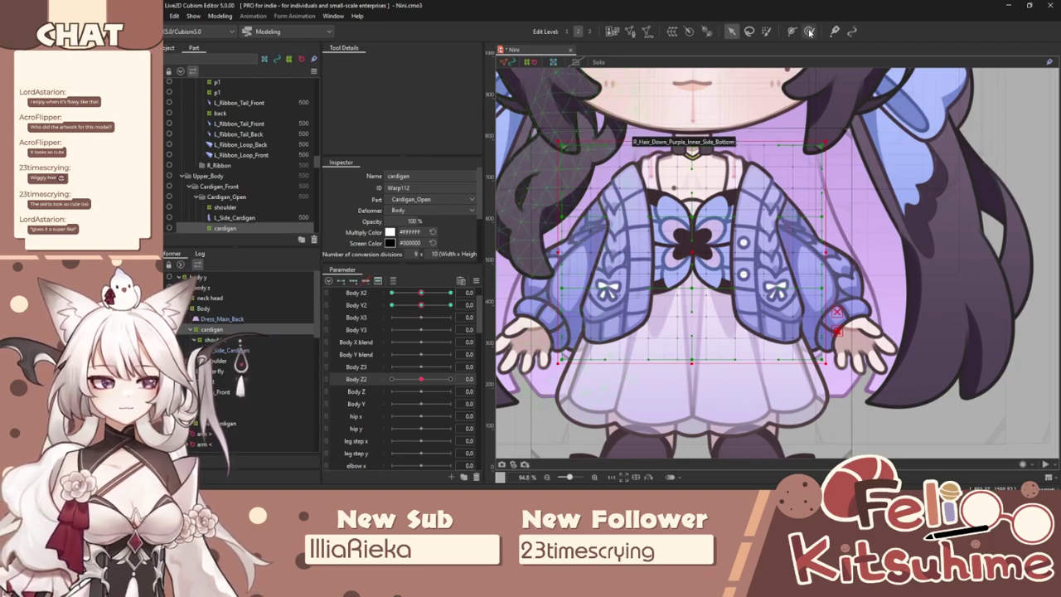
pyautogui.click(809, 33)
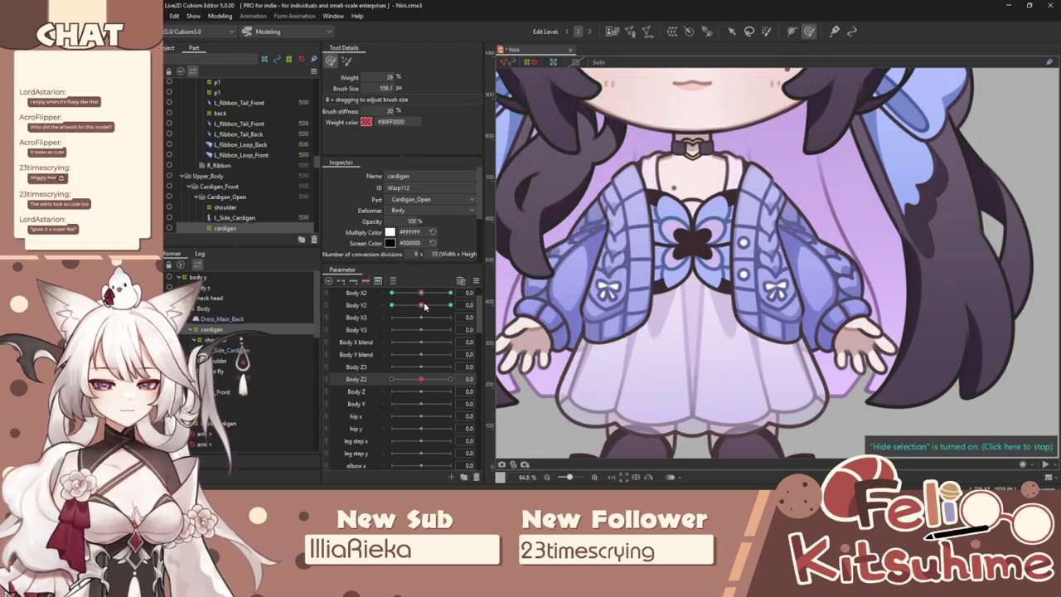
pyautogui.moveTo(420, 305); pyautogui.dragTo(390, 306)
pyautogui.press('b')
pyautogui.moveTo(595, 170); pyautogui.dragTo(534, 166)
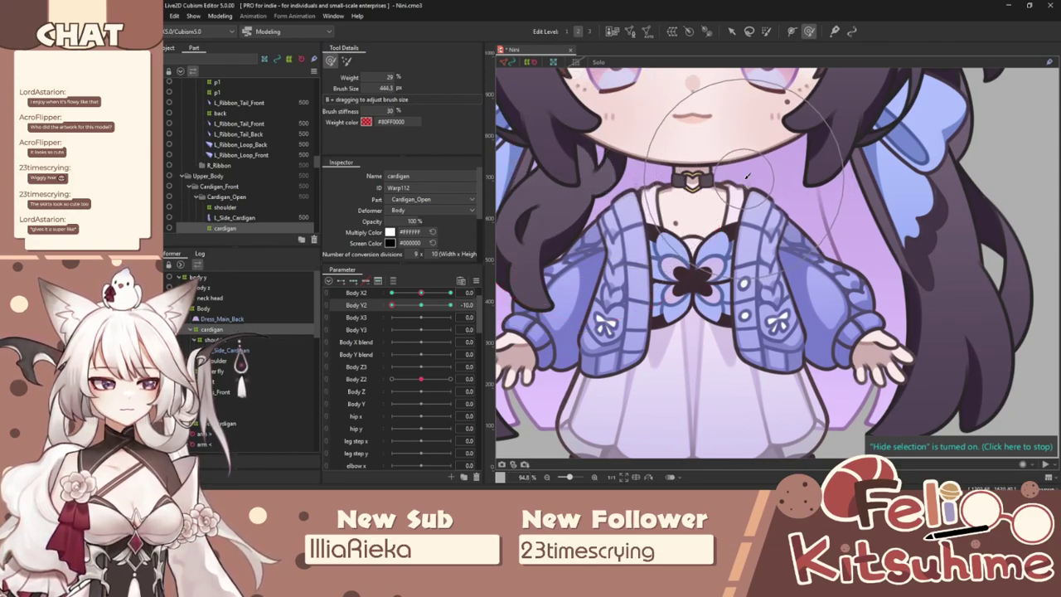
pyautogui.moveTo(396, 305); pyautogui.dragTo(456, 306)
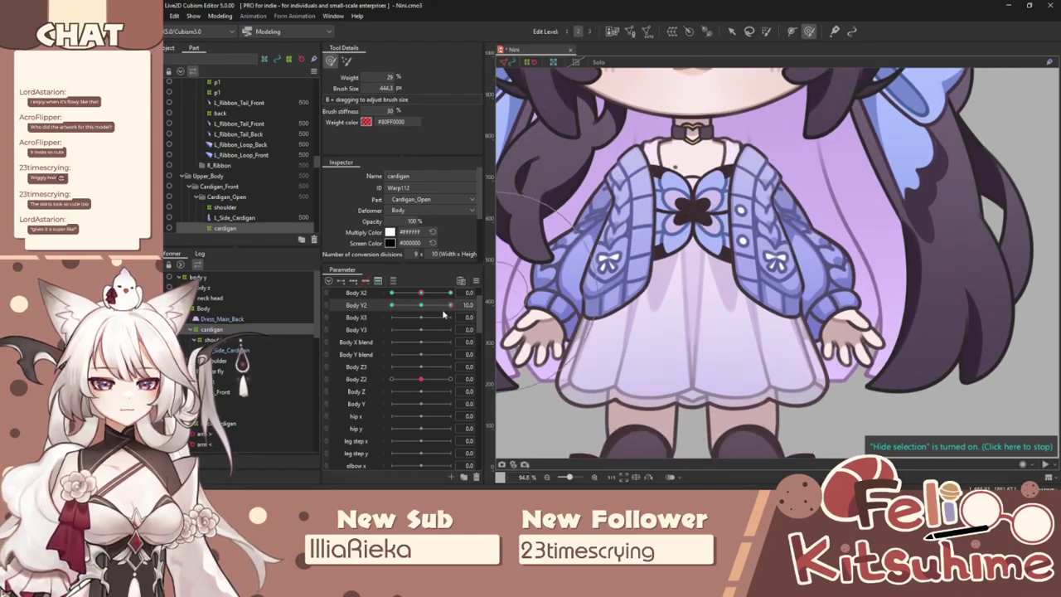
# Synthesize the cardigan deformer's corner keyforms and link Body X2 with Body Y2 to check the combined poses.
pyautogui.click(476, 282)
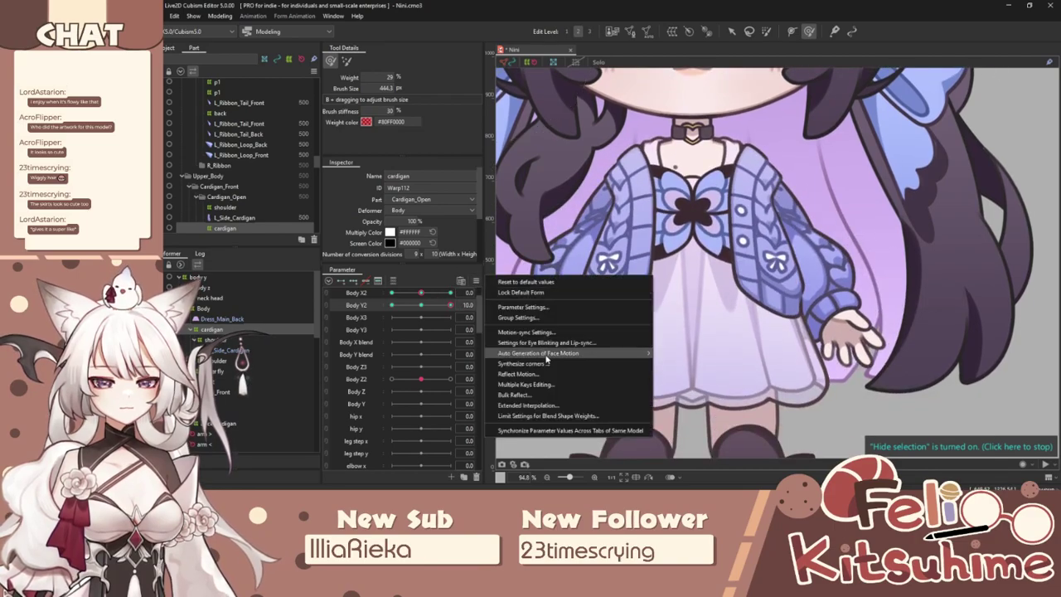
pyautogui.click(542, 361)
pyautogui.click(577, 340)
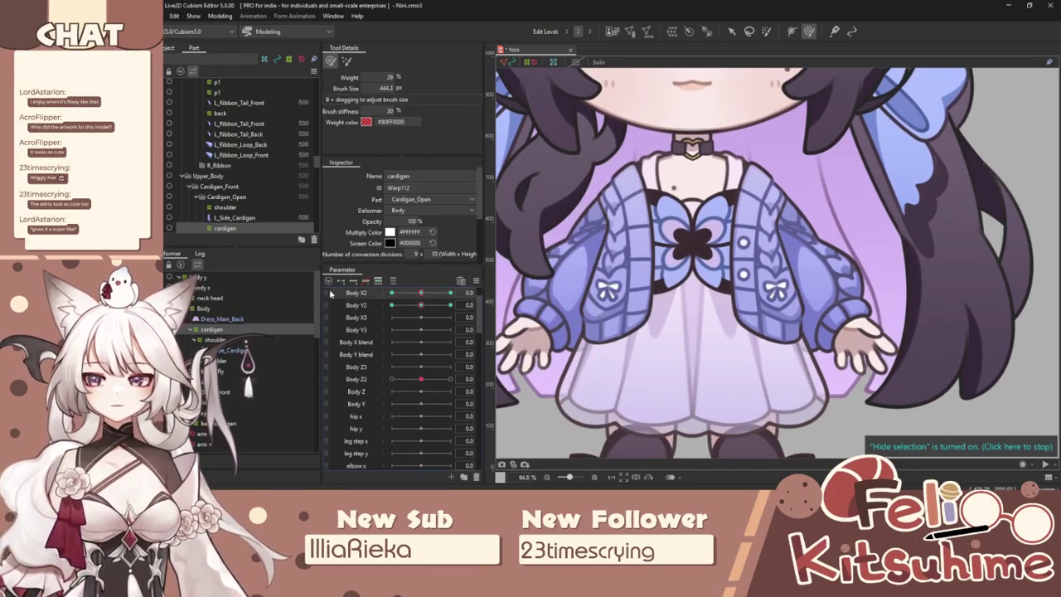
pyautogui.click(326, 298)
pyautogui.moveTo(423, 310)
pyautogui.mouseDown()
pyautogui.moveTo(421, 338)
pyautogui.moveTo(474, 348)
pyautogui.moveTo(447, 252)
pyautogui.moveTo(423, 335)
pyautogui.moveTo(414, 241)
pyautogui.moveTo(411, 325)
pyautogui.moveTo(406, 315)
pyautogui.moveTo(421, 309)
pyautogui.mouseUp()
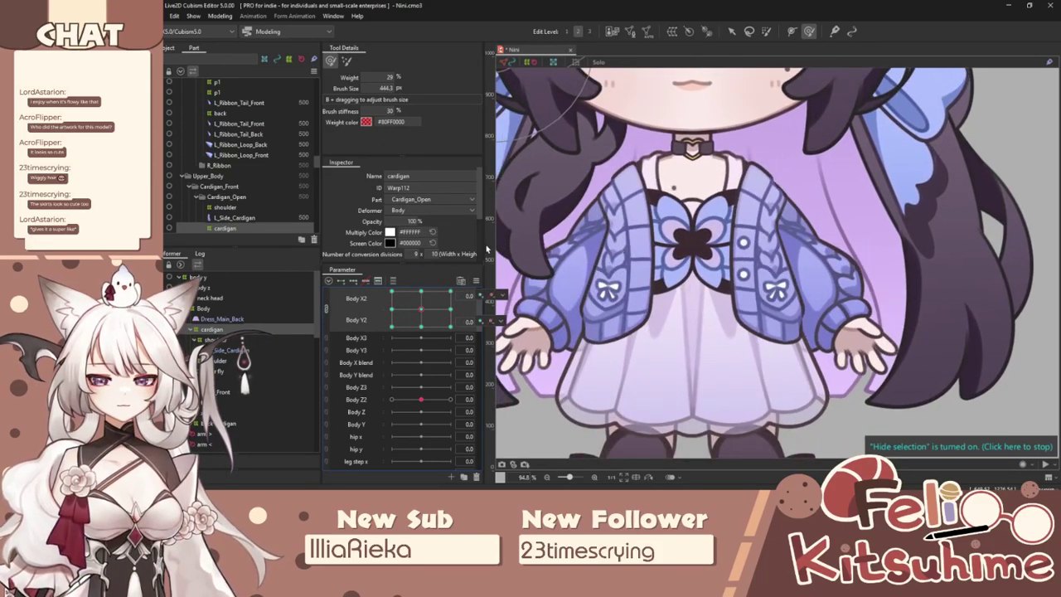
# Preview the cardigan's movement up close in the physics settings.
pyautogui.click(232, 15)
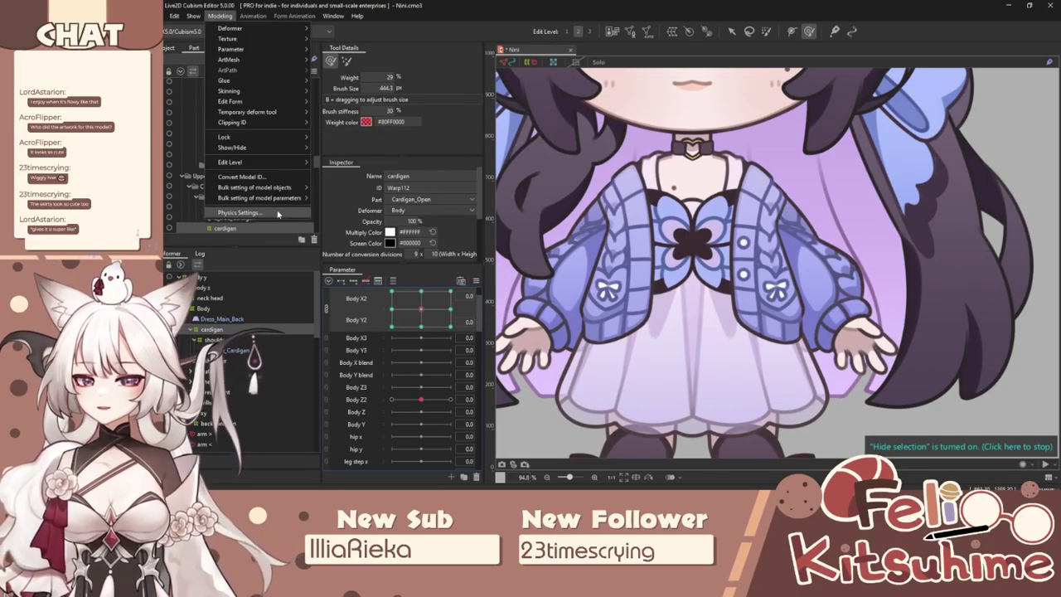
pyautogui.click(278, 215)
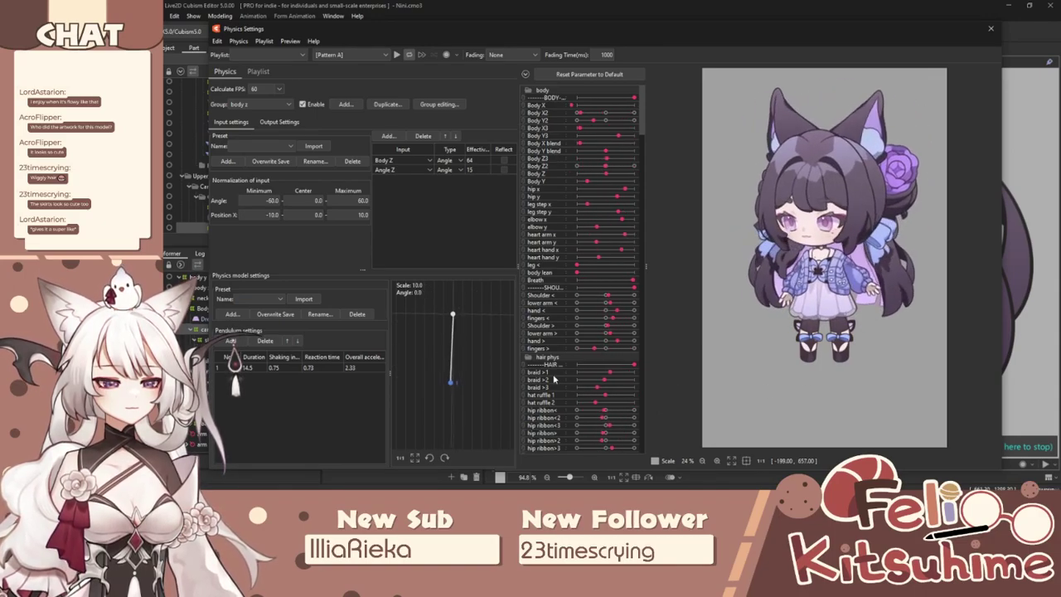
pyautogui.scroll(2, 810, 315)
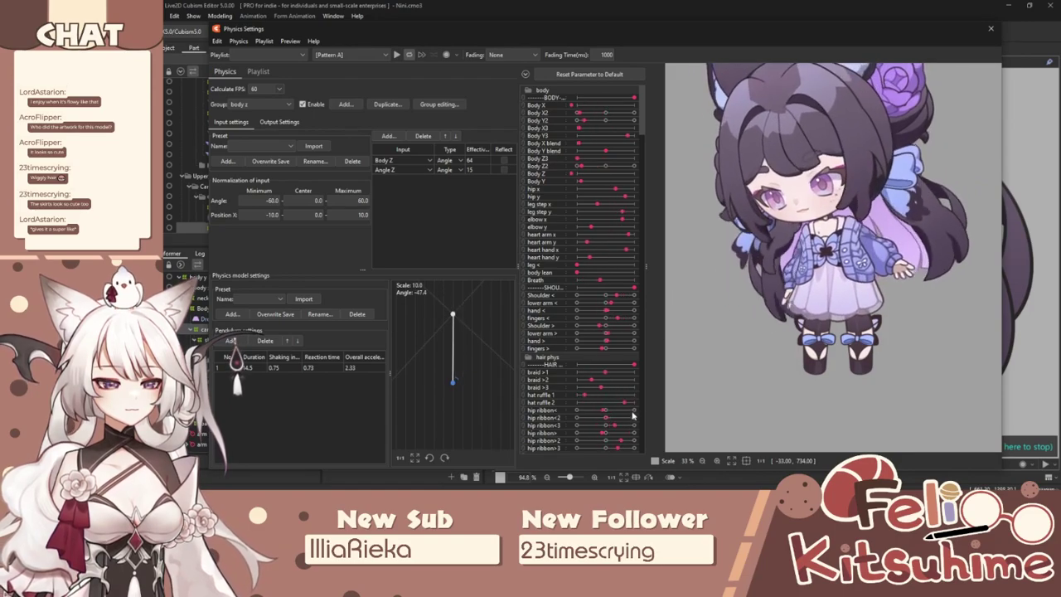
pyautogui.click(991, 29)
# Unlink Body X2 from Body Y2 and reshape the Dress_Front warp deformer at Body X2 10 with a 511.4 px deform brush.
pyautogui.scroll(-2, 787, 132)
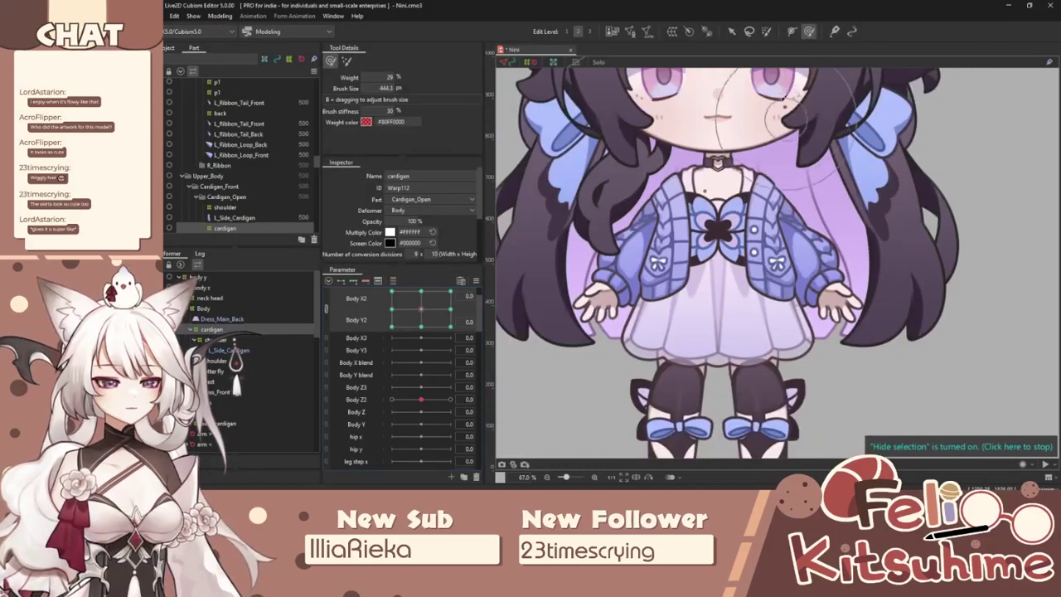
pyautogui.click(748, 31)
pyautogui.click(709, 343)
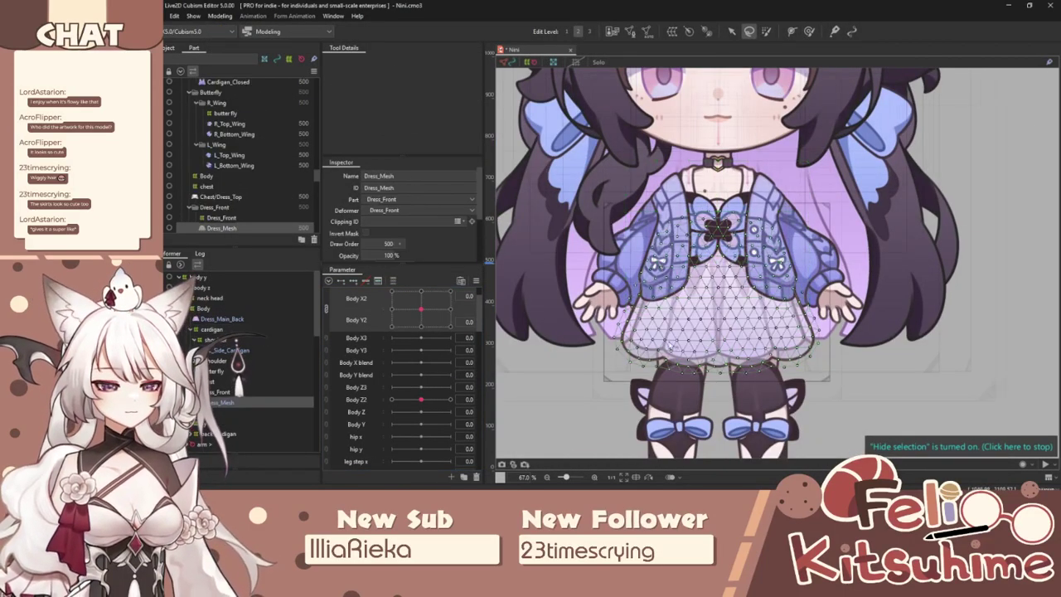
pyautogui.click(232, 391)
pyautogui.click(327, 309)
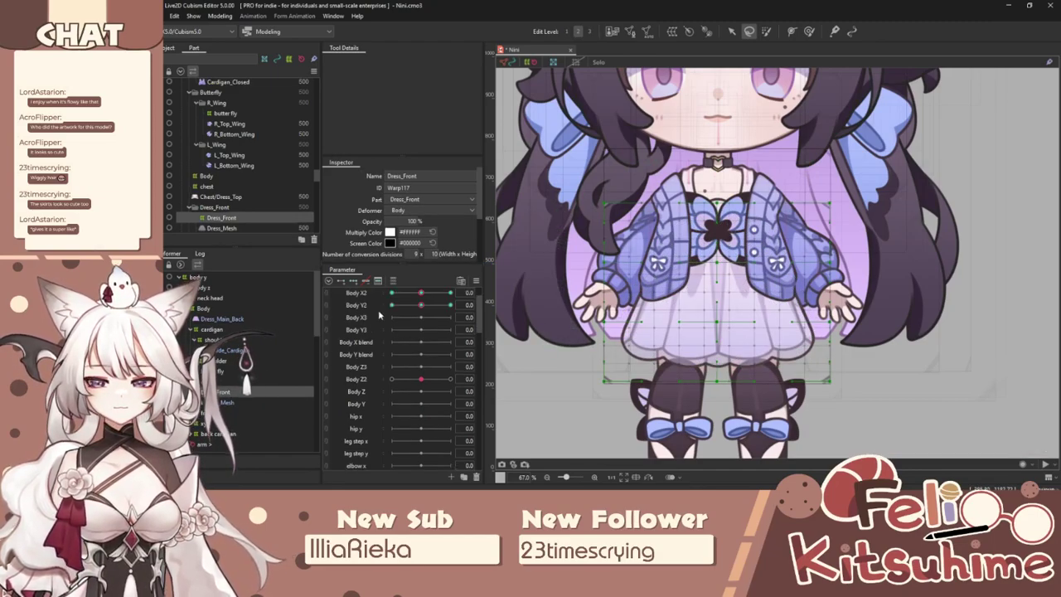
pyautogui.moveTo(424, 295); pyautogui.dragTo(454, 296)
pyautogui.click(809, 31)
pyautogui.press('b')
pyautogui.moveTo(774, 383); pyautogui.dragTo(785, 389)
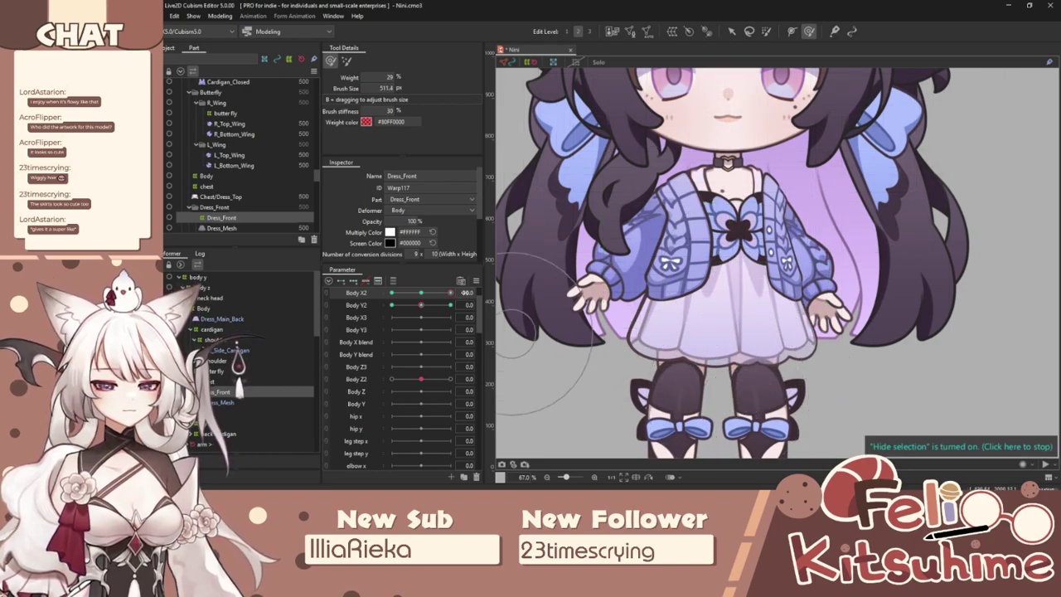
# Reflect the Dress_Front deformer's Body X2 motion to the opposite side and synthesize its corner keyforms.
pyautogui.click(476, 281)
pyautogui.click(540, 377)
pyautogui.click(713, 243)
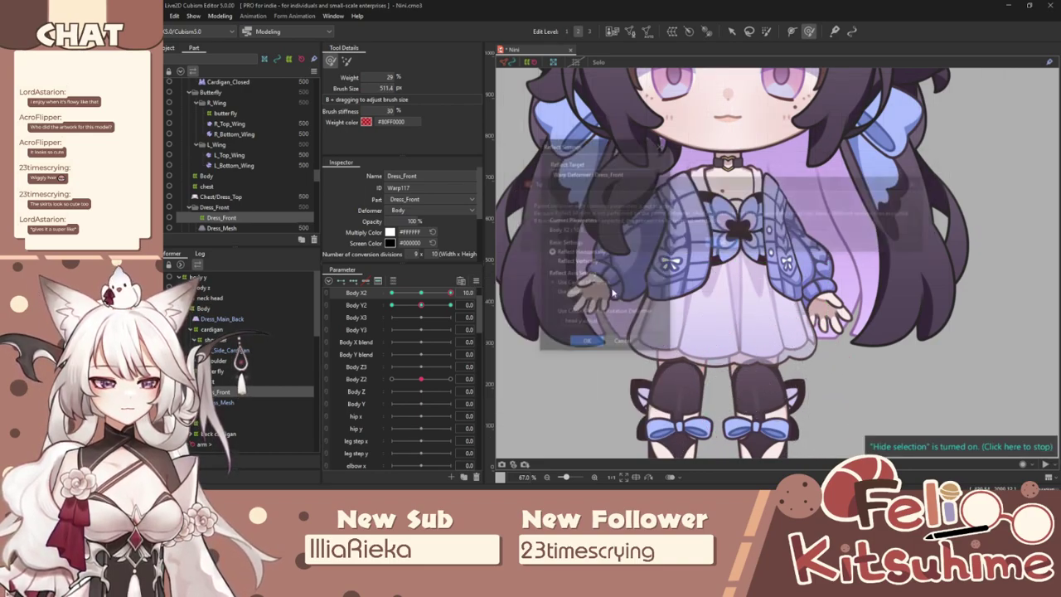
pyautogui.click(578, 345)
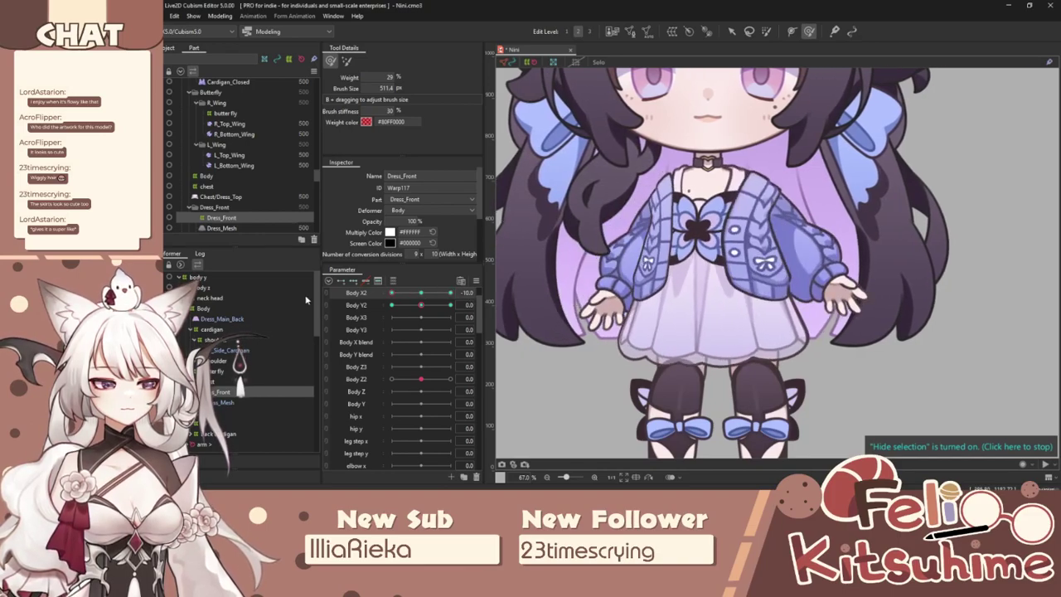
pyautogui.click(476, 281)
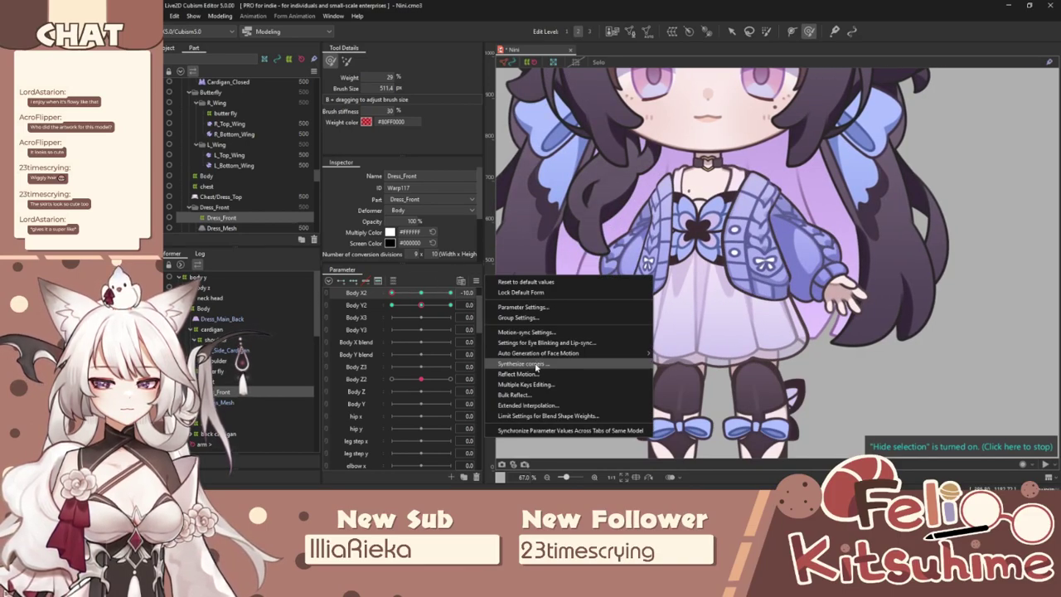
pyautogui.click(535, 364)
pyautogui.click(582, 338)
# Preview how the dress front follows the body movement in the physics settings.
pyautogui.click(221, 16)
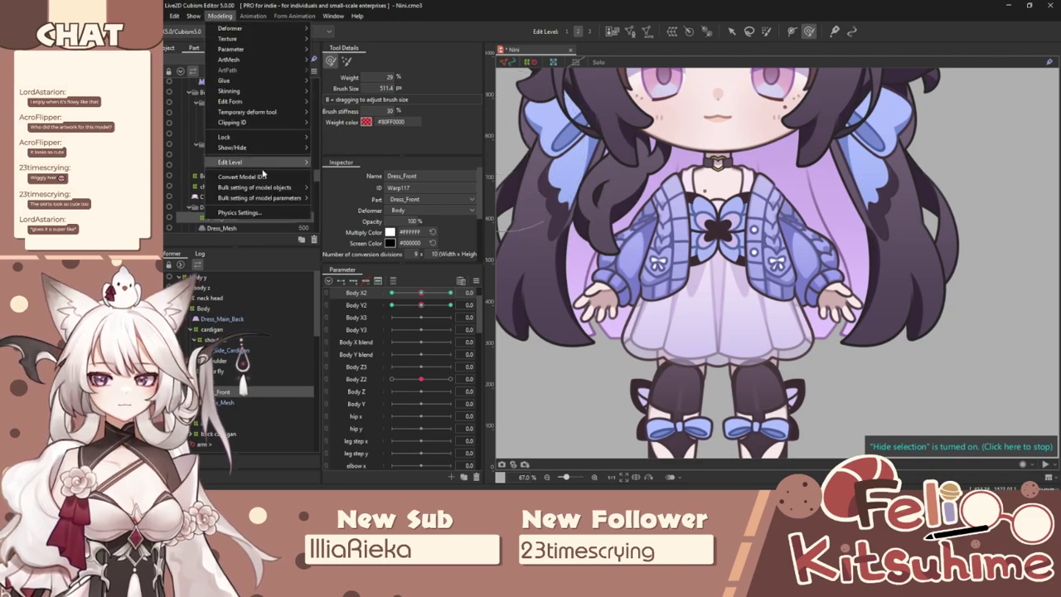
pyautogui.click(268, 213)
pyautogui.moveTo(847, 279); pyautogui.dragTo(1035, 246)
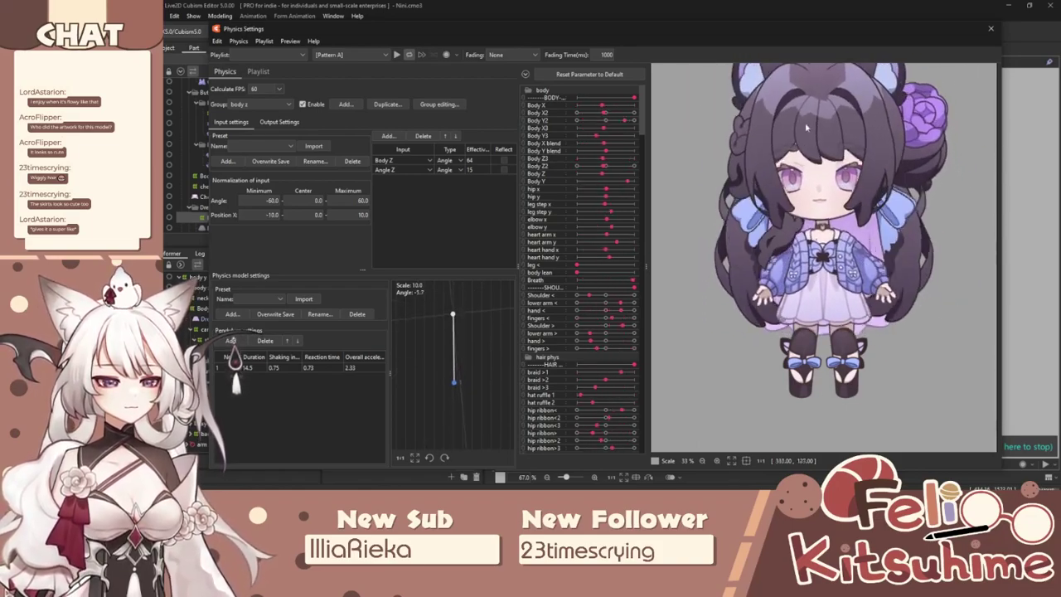
pyautogui.moveTo(818, 389); pyautogui.dragTo(962, 167)
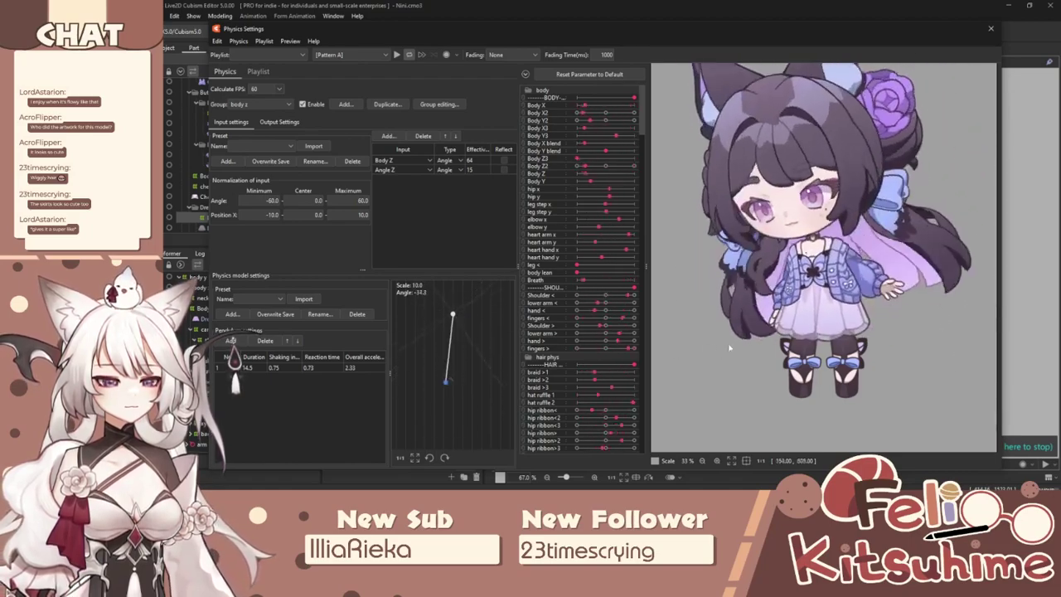
pyautogui.click(991, 29)
# Hide both cardigan sides and the butterfly so that the dress front is uncovered.
pyautogui.scroll(-3, 730, 261)
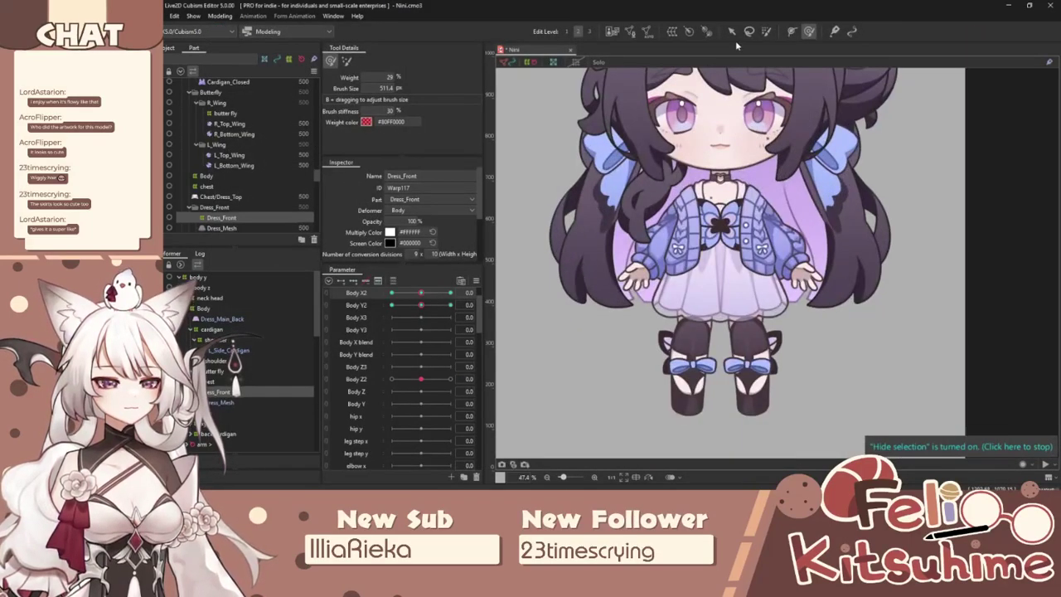
pyautogui.click(731, 31)
pyautogui.scroll(3, 738, 309)
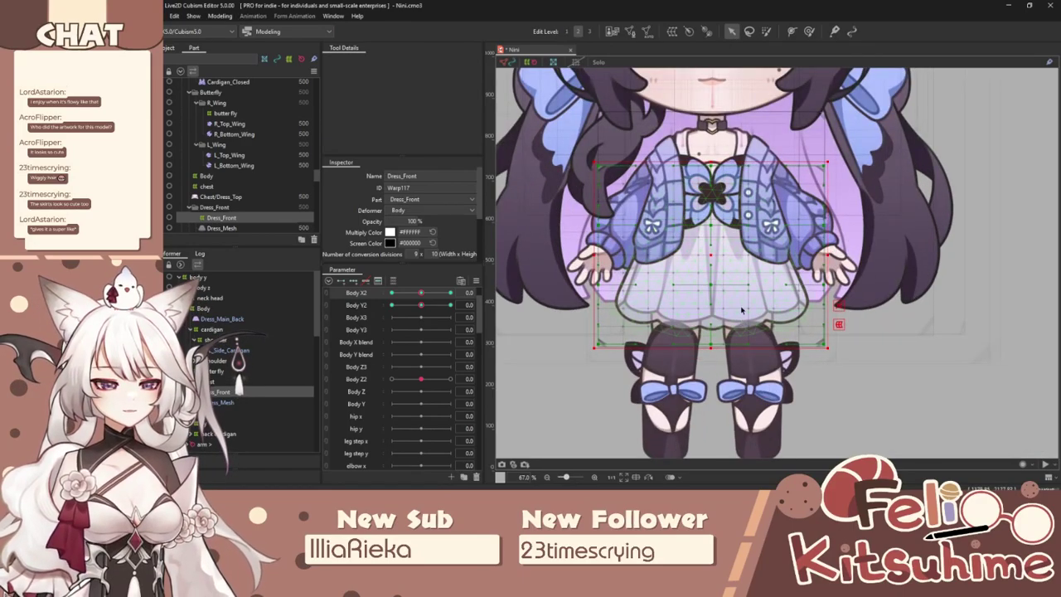
pyautogui.click(711, 278)
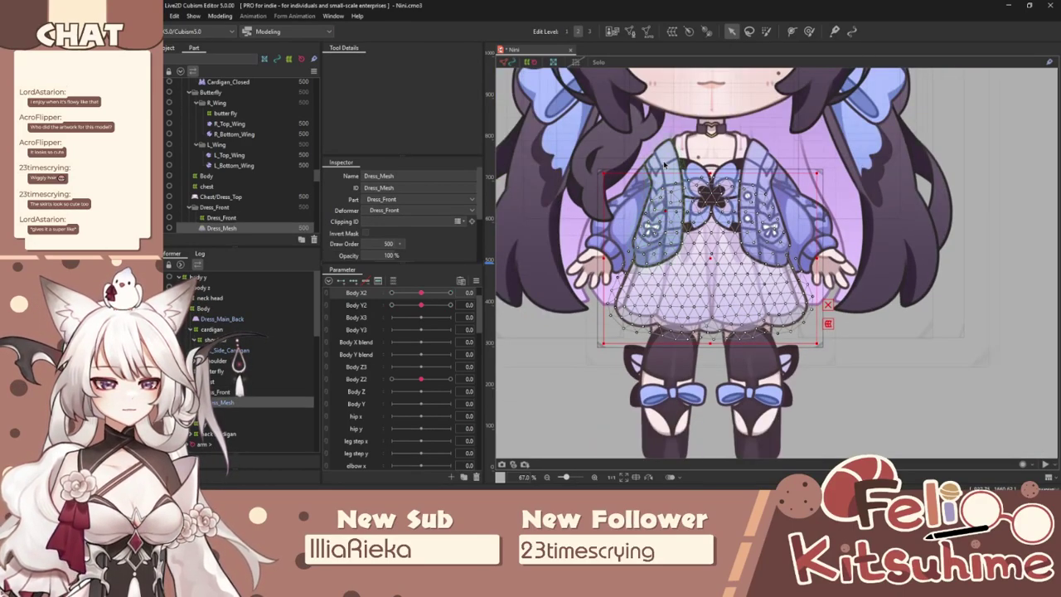
pyautogui.click(664, 164)
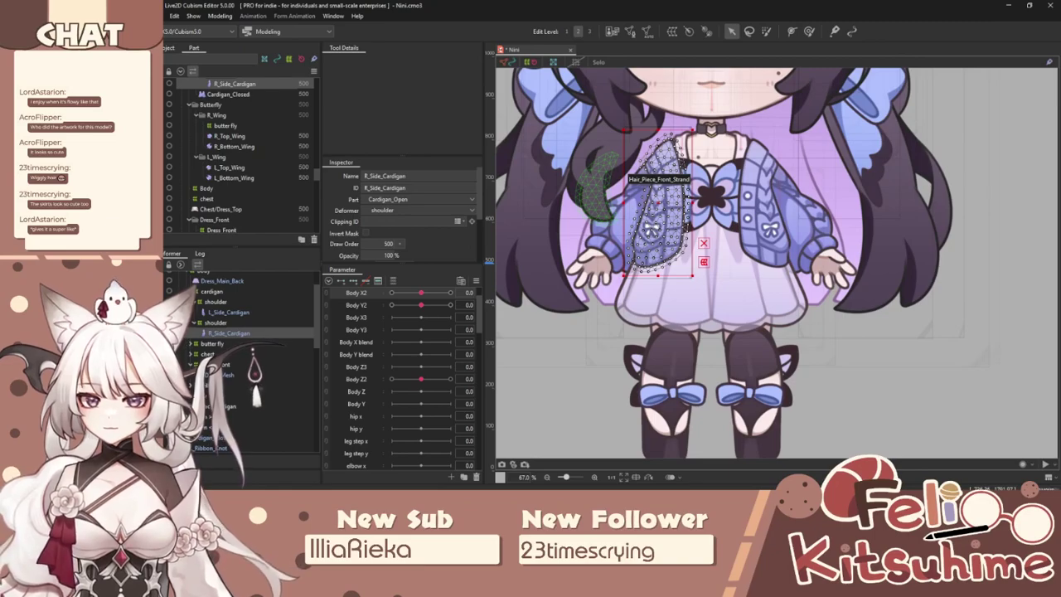
pyautogui.click(157, 333)
pyautogui.click(157, 312)
pyautogui.scroll(3, 718, 199)
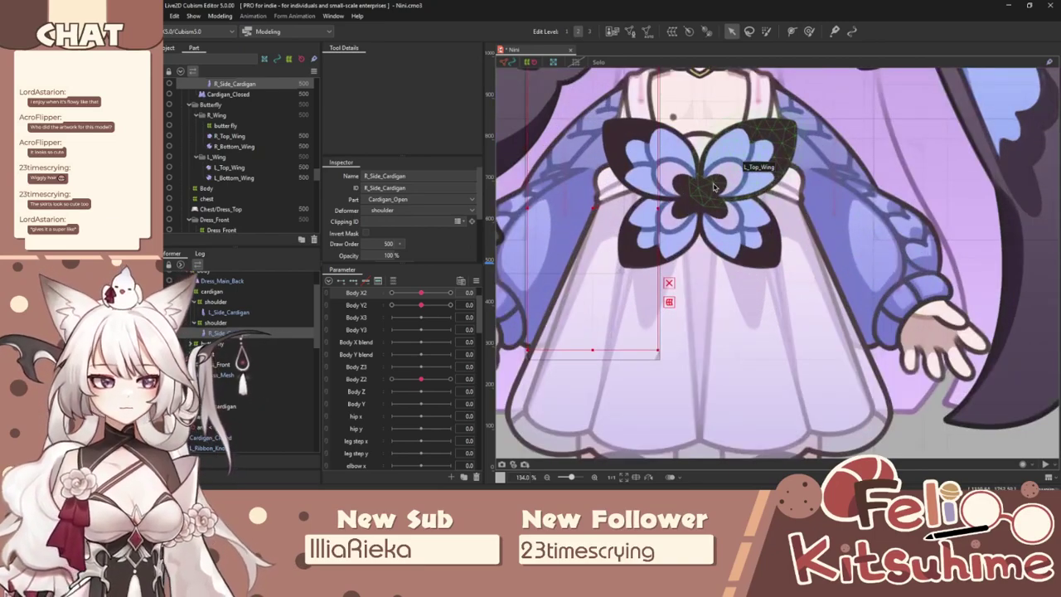
pyautogui.click(718, 184)
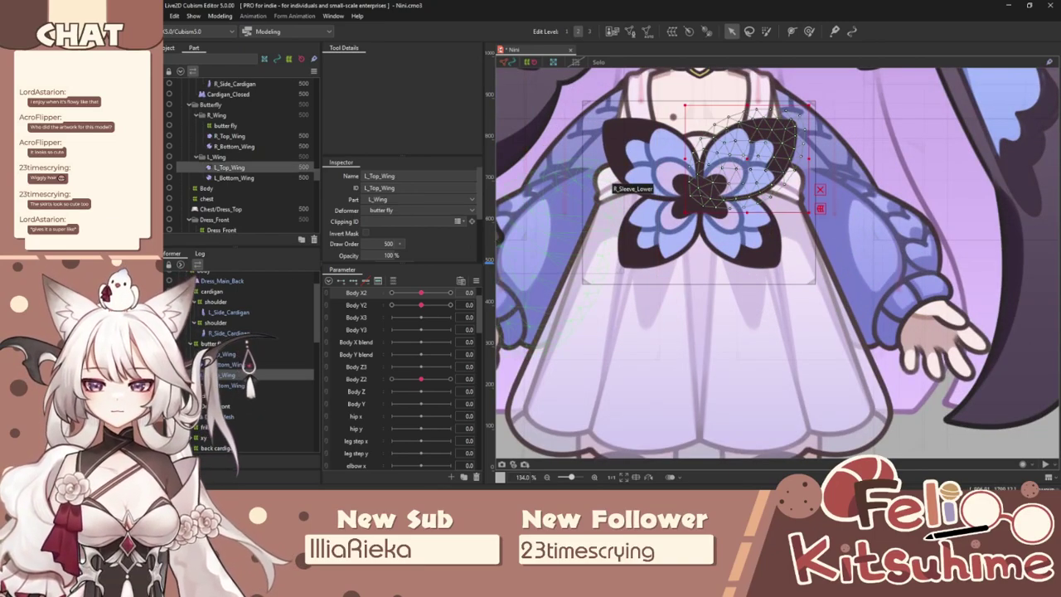
pyautogui.click(157, 105)
# Create a warp deformer named y1 as the parent of the Dress_Front and frills deformers.
pyautogui.click(679, 284)
pyautogui.scroll(-2, 728, 247)
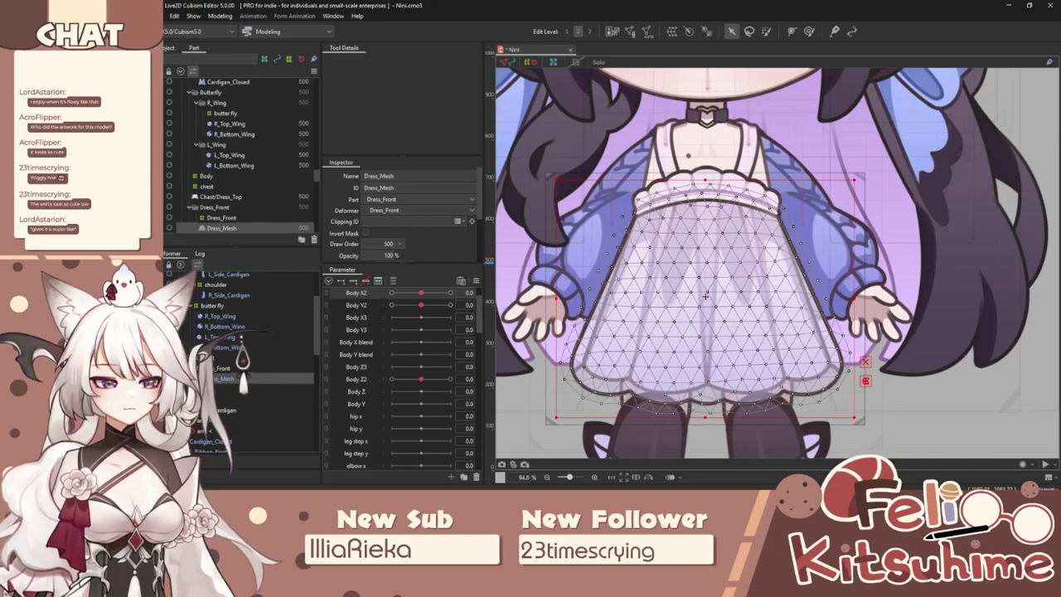
pyautogui.moveTo(705, 296); pyautogui.dragTo(706, 306)
pyautogui.click(224, 368)
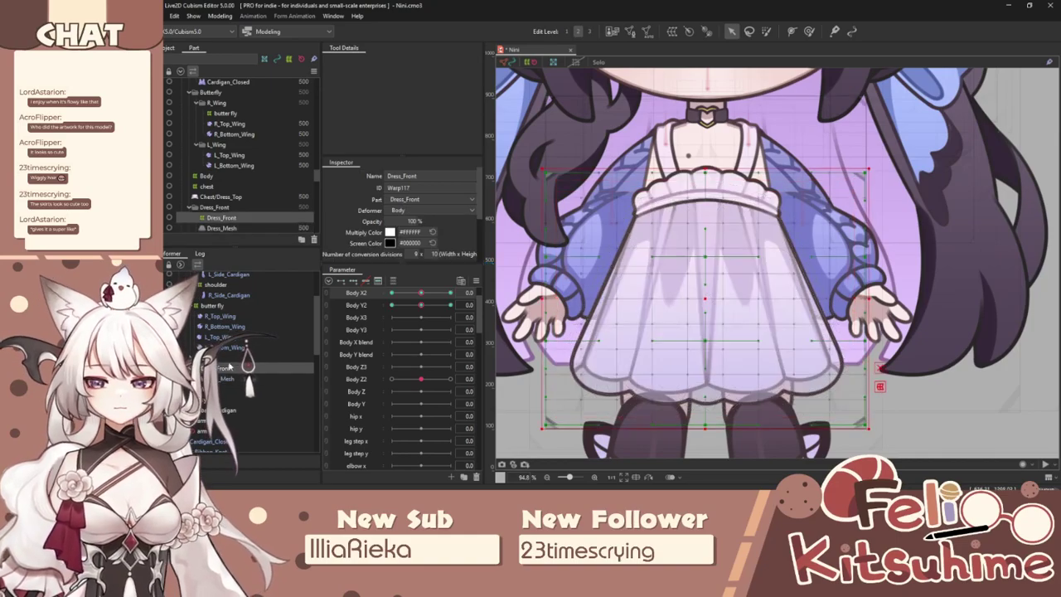
pyautogui.click(217, 340)
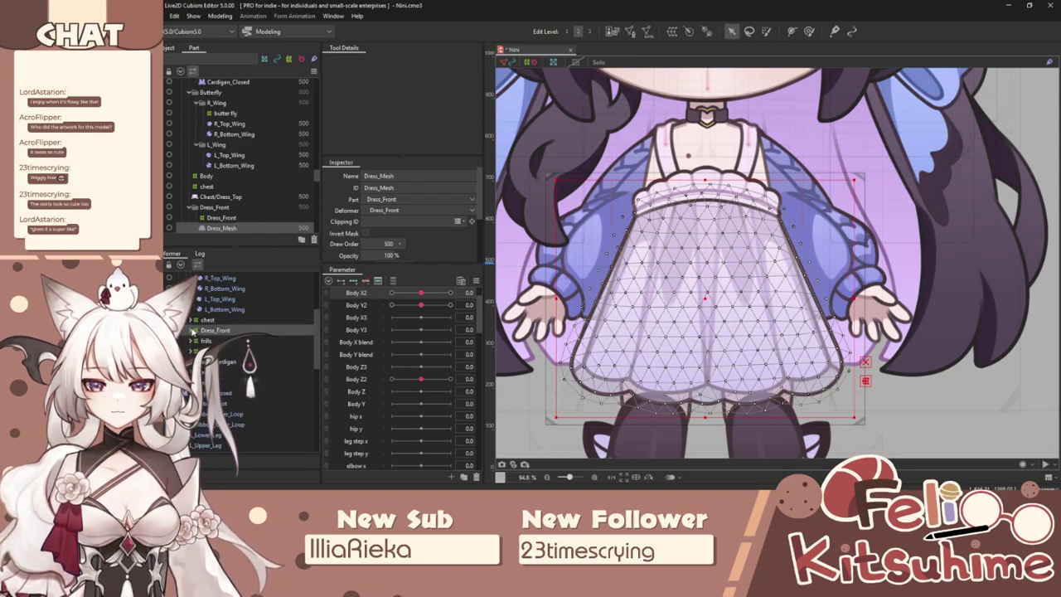
pyautogui.click(204, 340)
pyautogui.scroll(-2, 688, 257)
pyautogui.scroll(2, 686, 273)
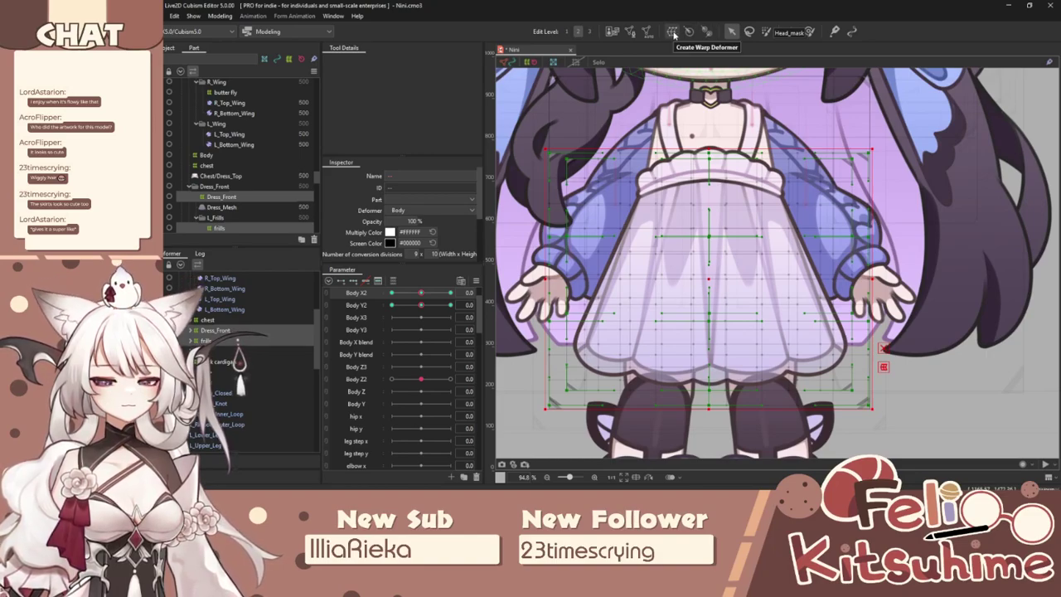
pyautogui.click(672, 32)
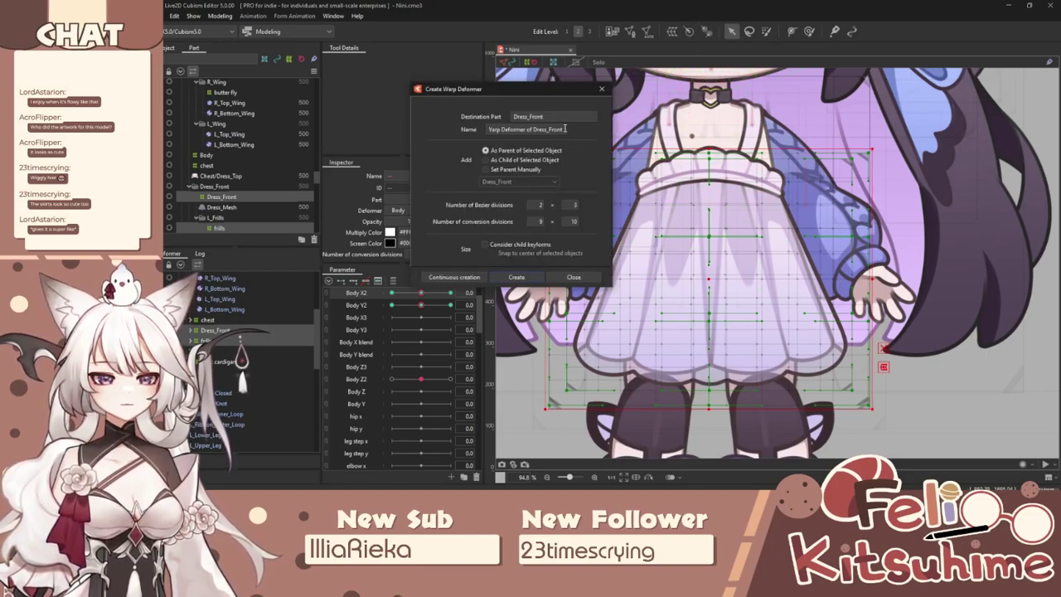
pyautogui.write('y')
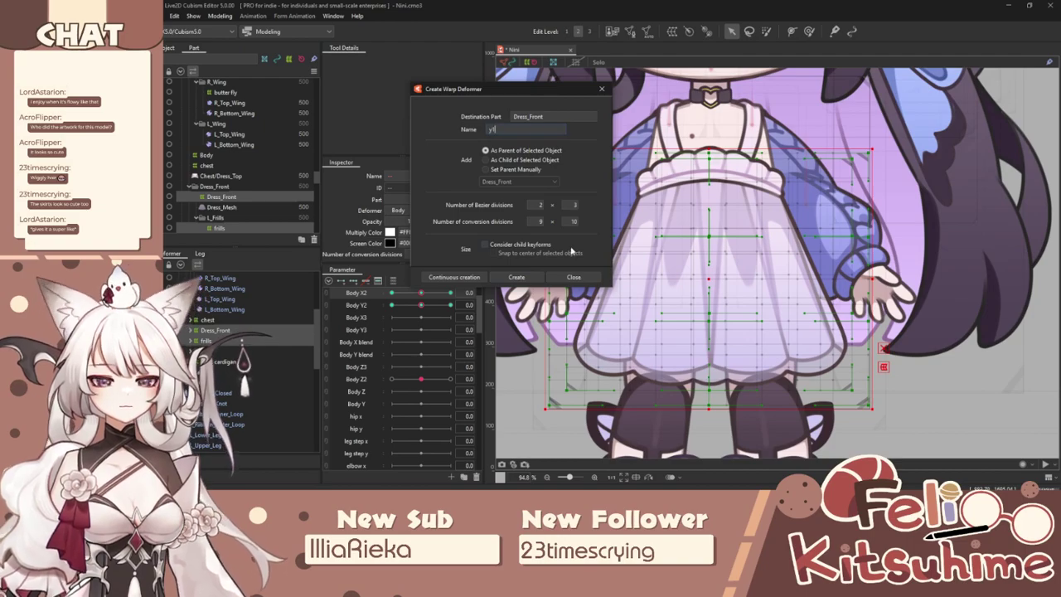
pyautogui.write('1')
pyautogui.press('Return')
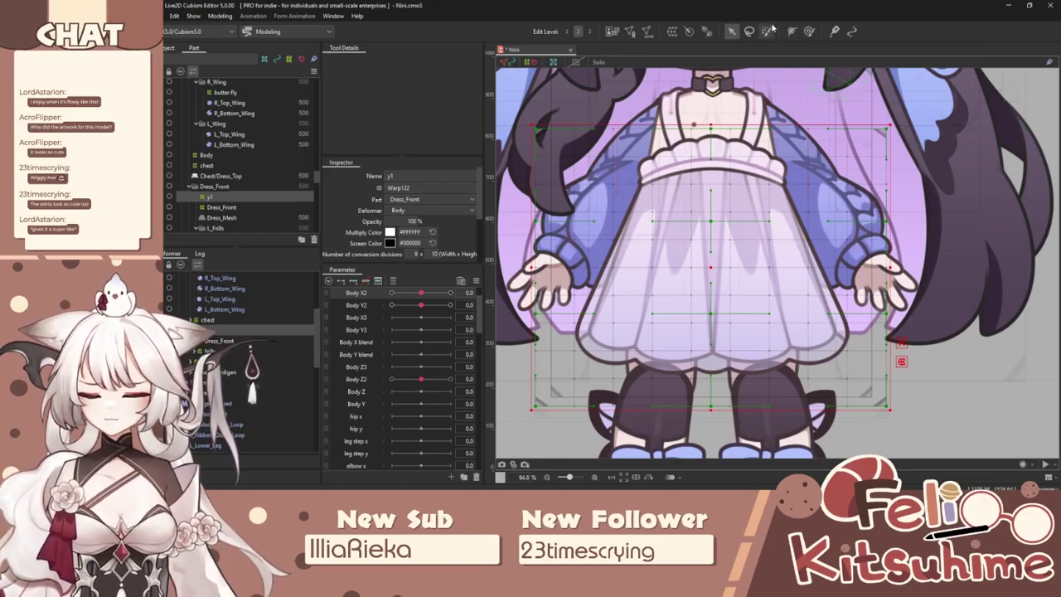
# Add three keyforms to the y1 deformer on the skirt x1 parameter in the clothes phys group.
pyautogui.moveTo(795, 250); pyautogui.dragTo(798, 247)
pyautogui.scroll(2, 362, 319)
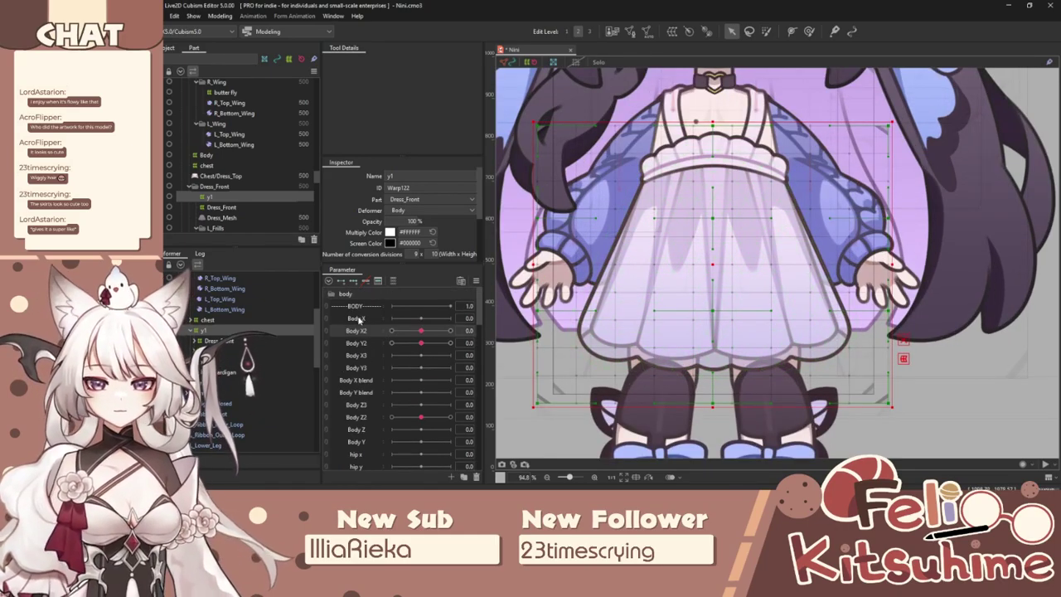
pyautogui.click(335, 294)
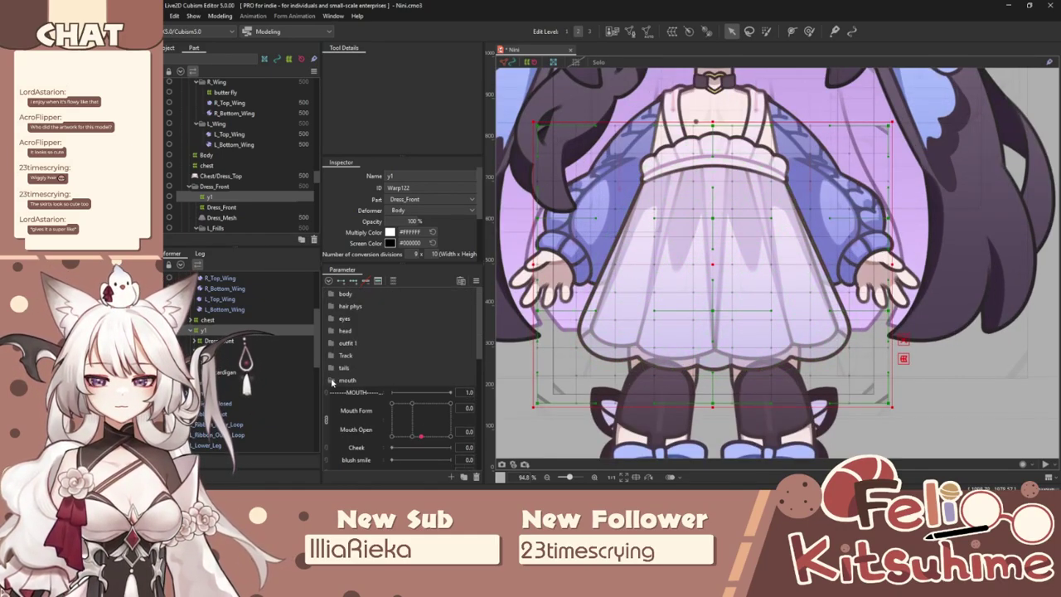
pyautogui.click(331, 380)
pyautogui.click(332, 391)
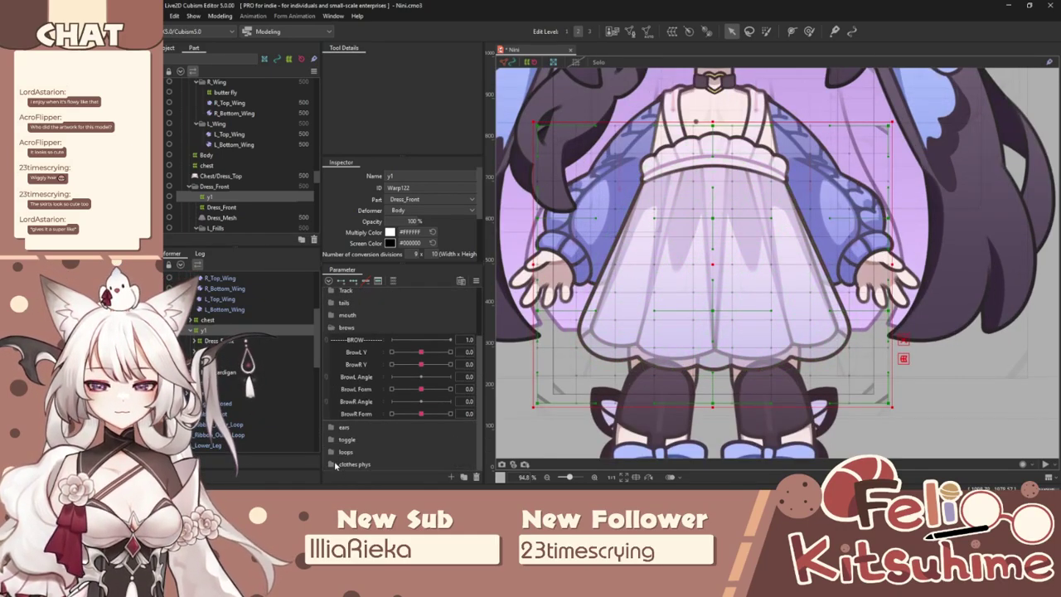
pyautogui.click(336, 464)
pyautogui.scroll(-5, 381, 397)
pyautogui.scroll(-3, 500, 329)
pyautogui.scroll(-5, 387, 391)
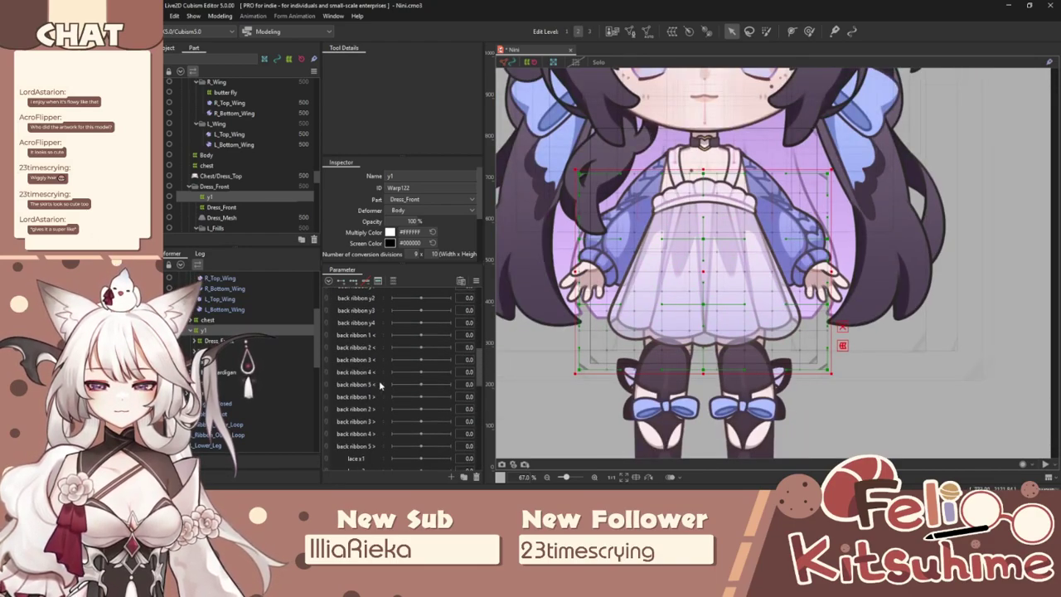
pyautogui.scroll(5, 379, 380)
pyautogui.scroll(-6, 369, 383)
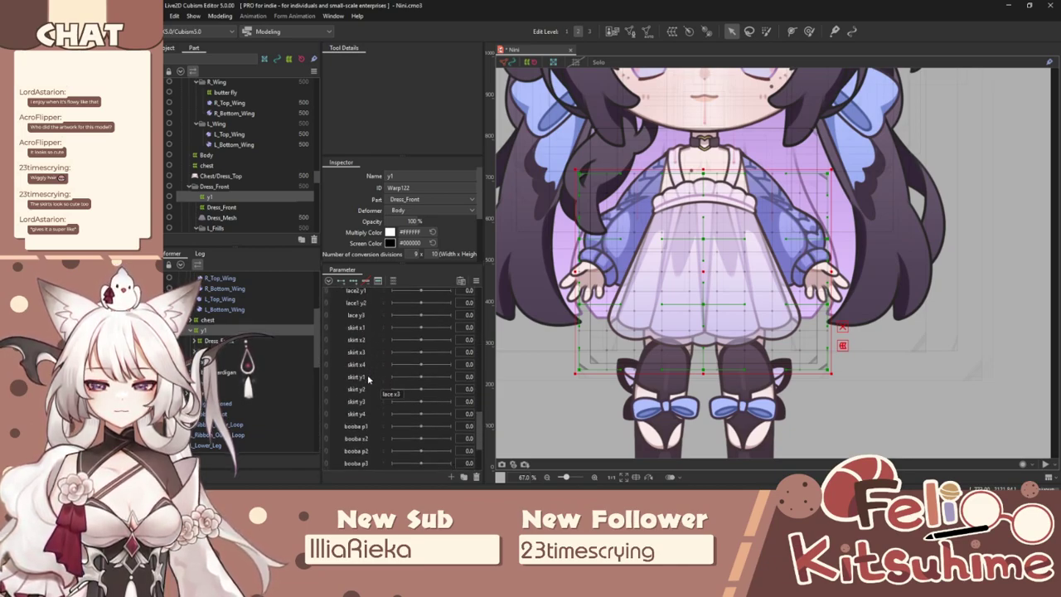
pyautogui.click(362, 329)
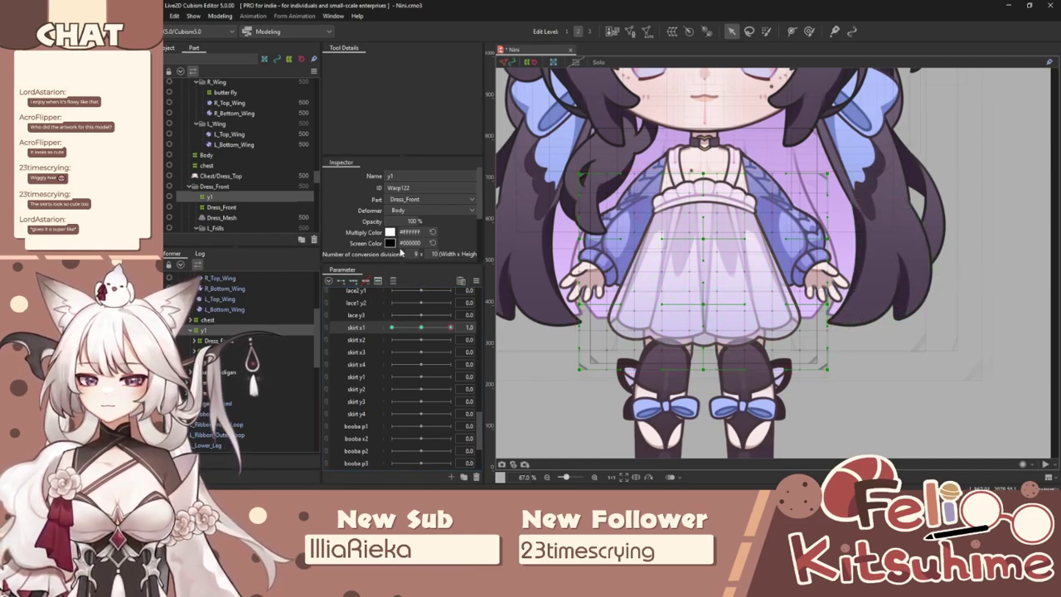
# Set y1's conversion divisions to 10 × 10 and Bezier divisions to 2 × 4, and shift its centre points toward the model's left at skirt x1 1.0.
pyautogui.scroll(-1, 420, 251)
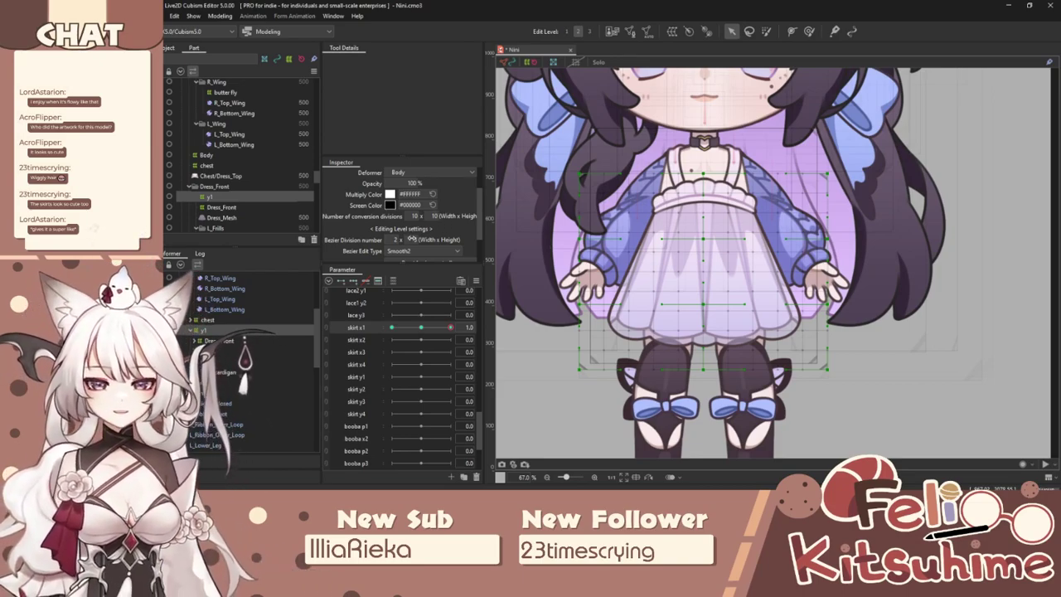
pyautogui.moveTo(414, 239); pyautogui.dragTo(431, 239)
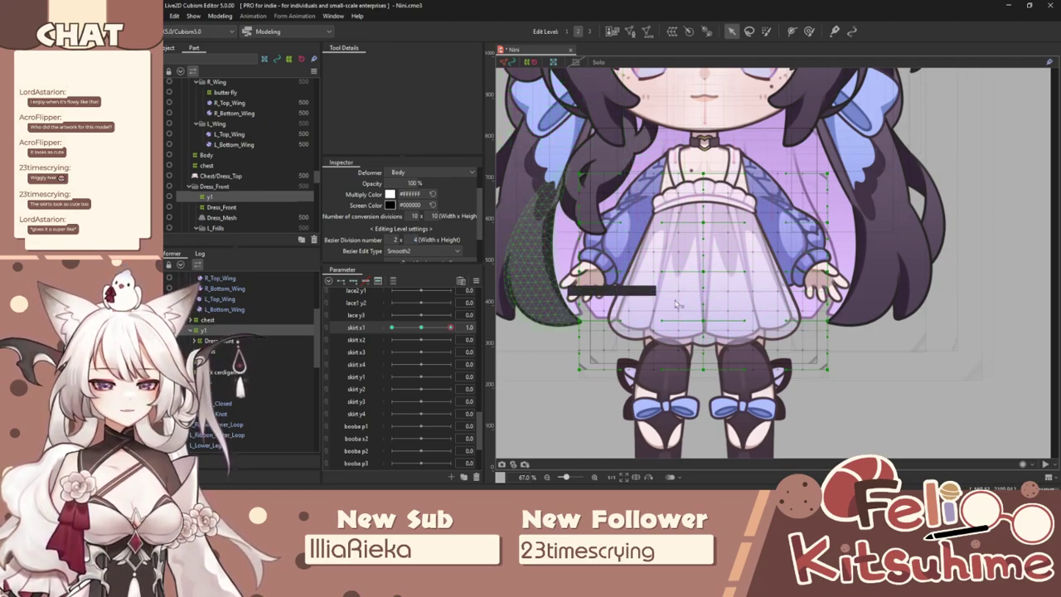
pyautogui.moveTo(707, 274); pyautogui.dragTo(721, 274)
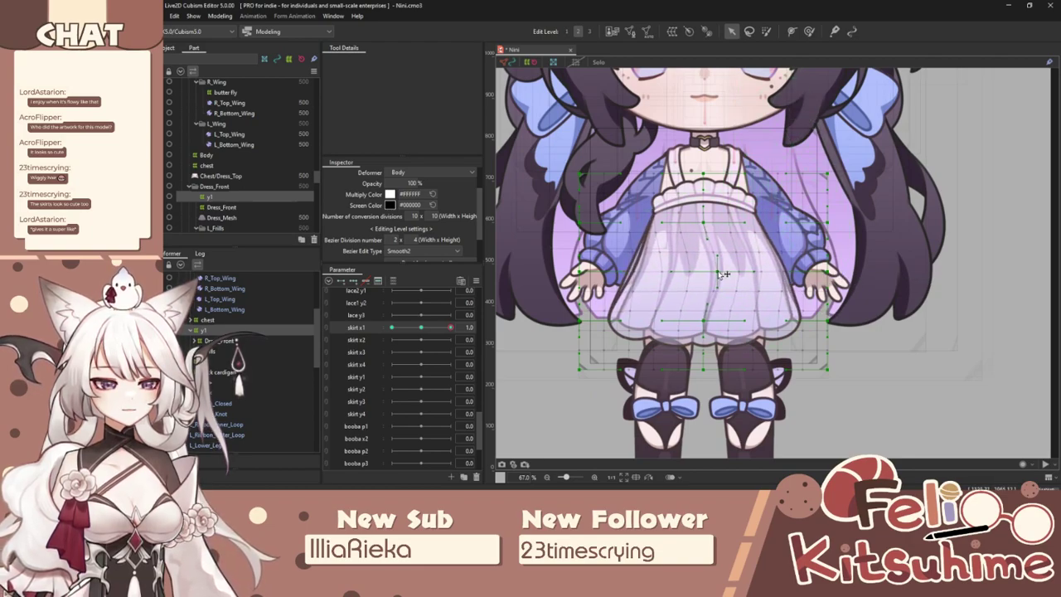
pyautogui.hotkey('ctrl', 'z')
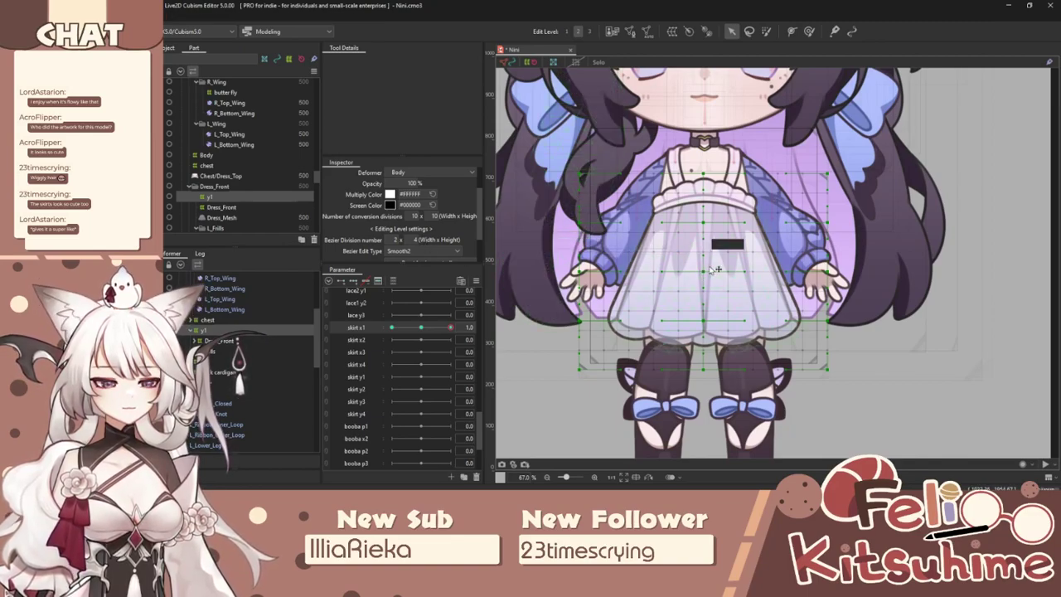
pyautogui.moveTo(703, 271); pyautogui.dragTo(716, 271)
pyautogui.moveTo(710, 325); pyautogui.dragTo(725, 325)
pyautogui.moveTo(718, 273); pyautogui.dragTo(722, 273)
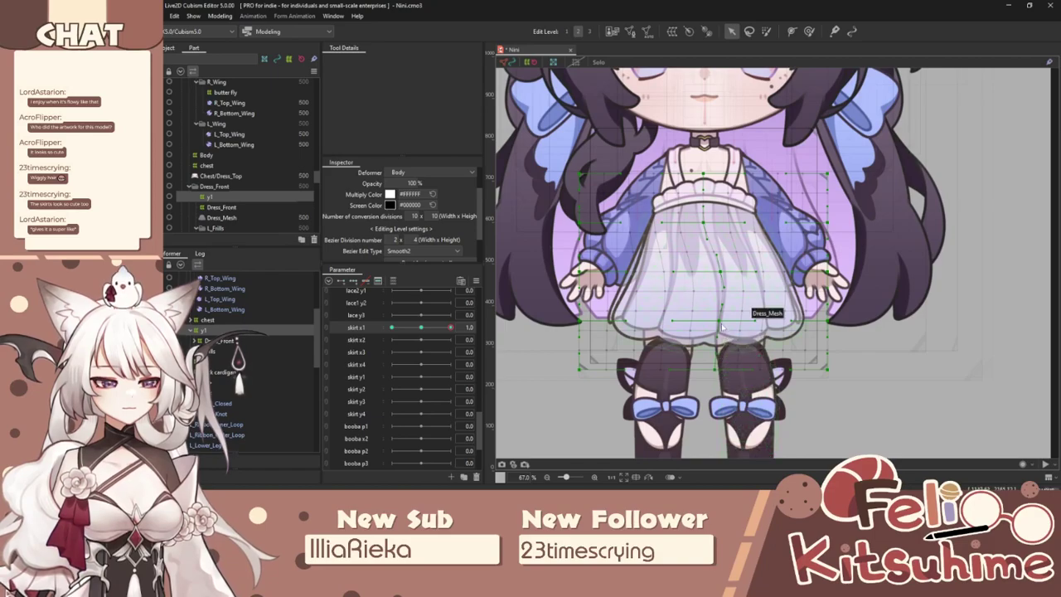
# Swing y1's lower rows and bottom corners toward the model's left at skirt x1 1.0, raising the leading hem edge.
pyautogui.moveTo(724, 326); pyautogui.dragTo(737, 322)
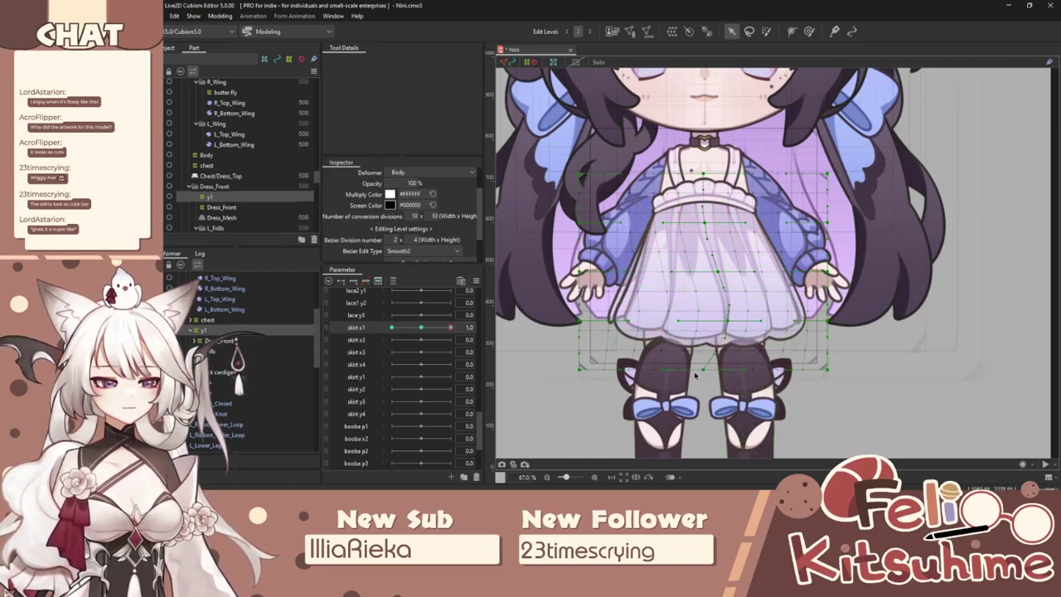
pyautogui.moveTo(719, 368); pyautogui.dragTo(736, 367)
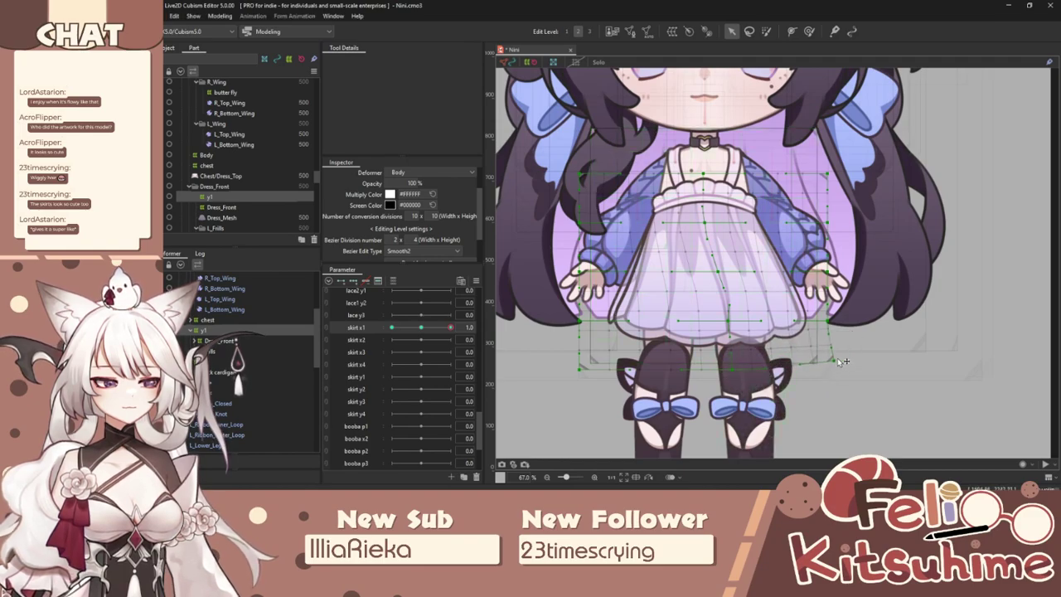
pyautogui.moveTo(835, 322); pyautogui.dragTo(844, 312)
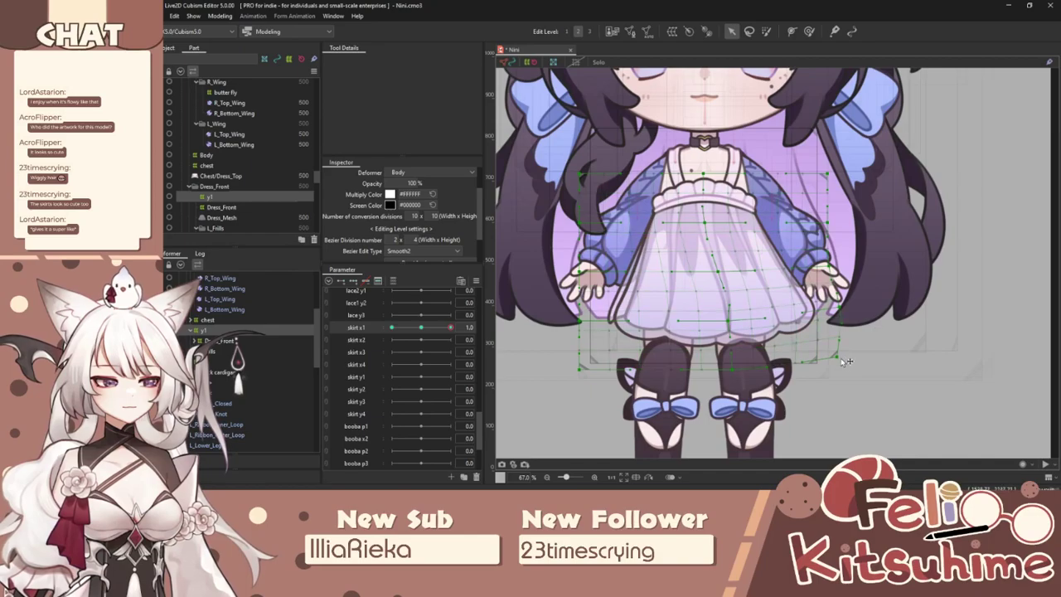
pyautogui.moveTo(724, 368); pyautogui.dragTo(760, 369)
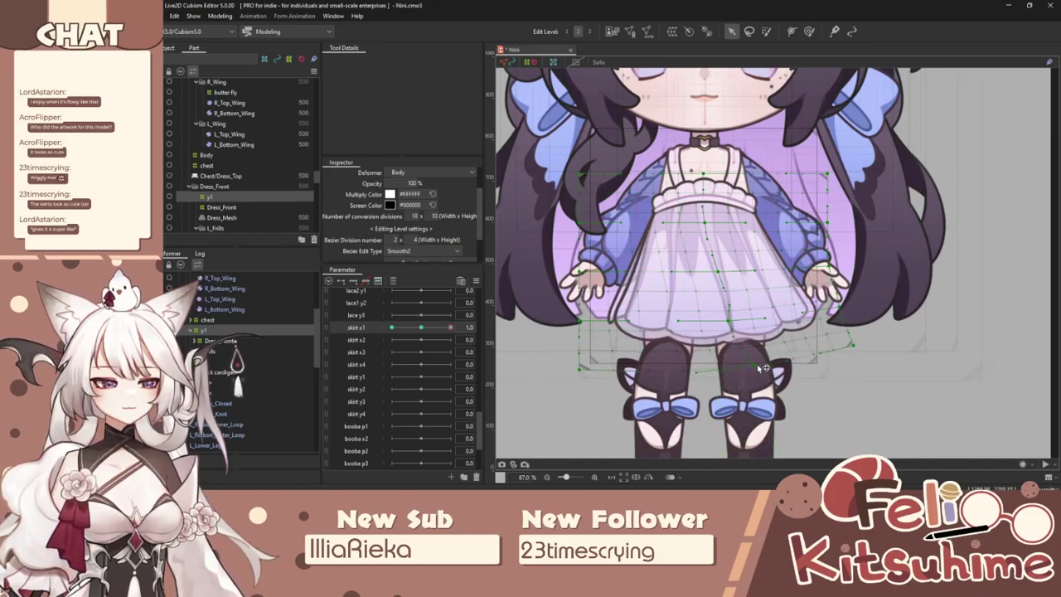
pyautogui.moveTo(729, 323); pyautogui.dragTo(733, 323)
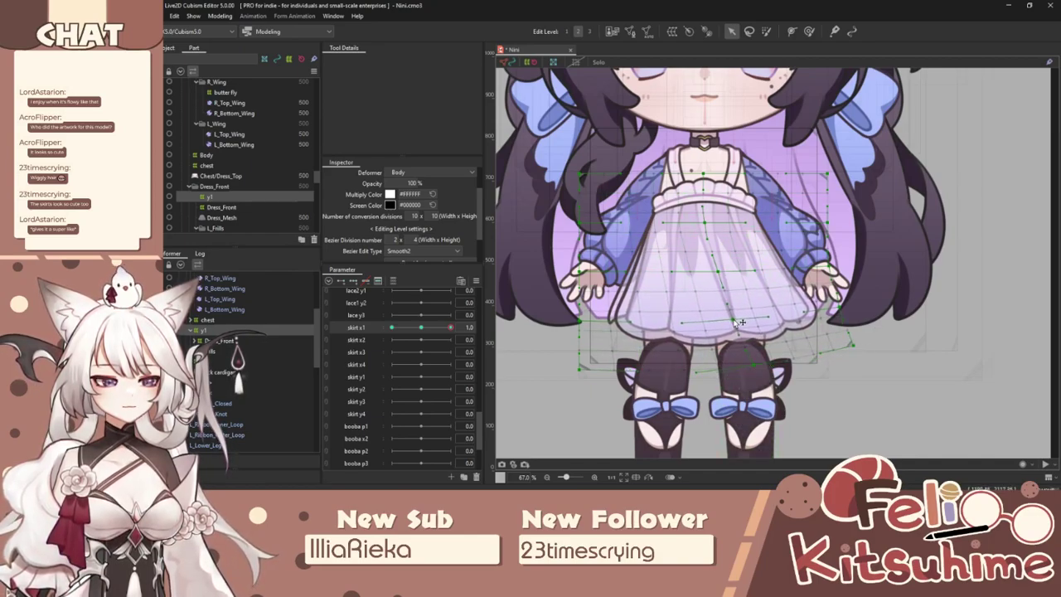
pyautogui.moveTo(579, 369); pyautogui.dragTo(607, 385)
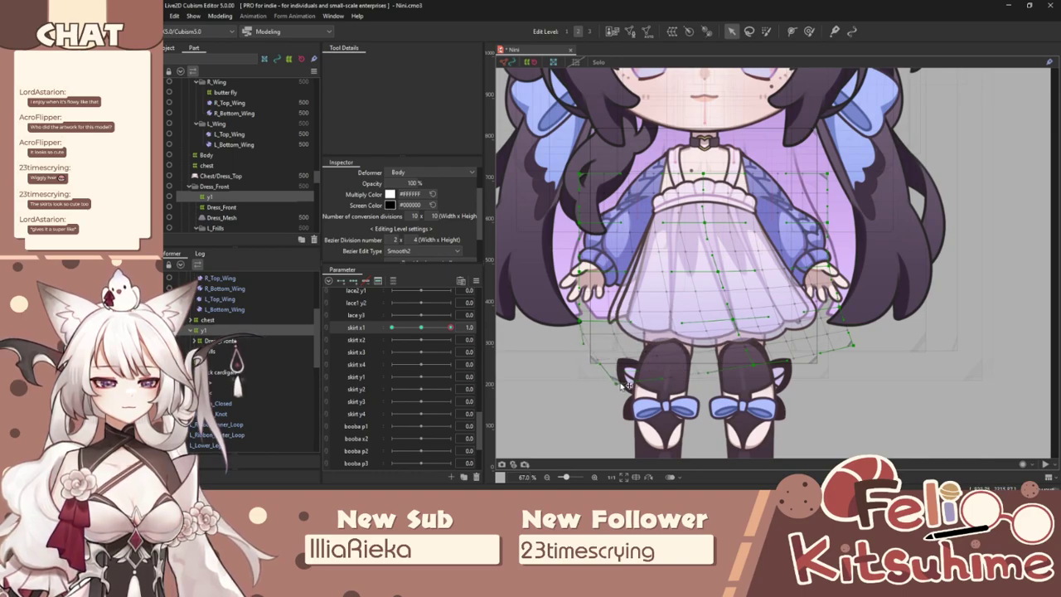
pyautogui.moveTo(585, 334); pyautogui.dragTo(605, 327)
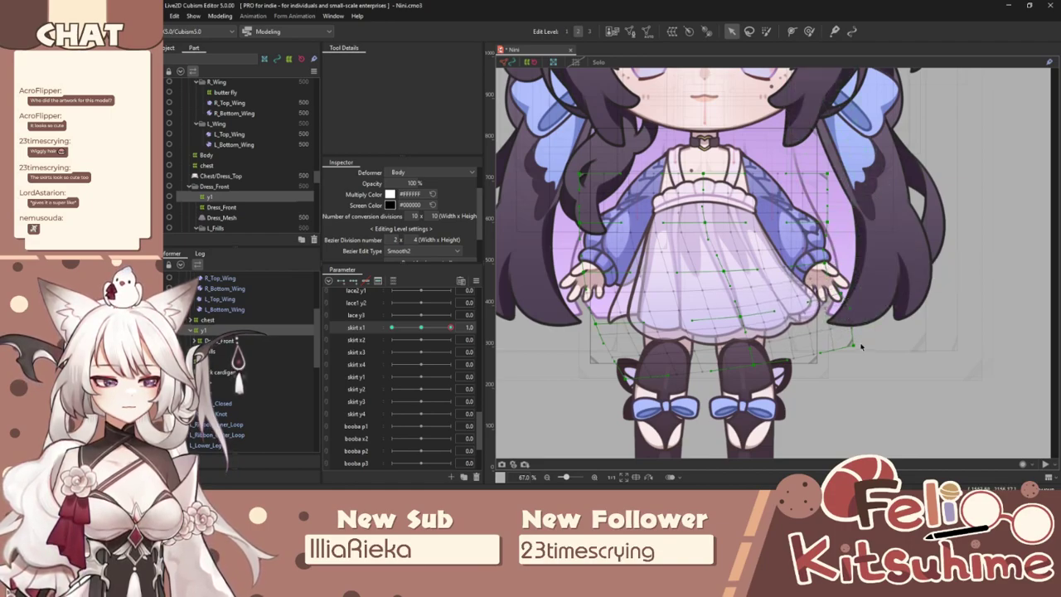
pyautogui.moveTo(752, 365); pyautogui.dragTo(757, 371)
pyautogui.moveTo(741, 317); pyautogui.dragTo(742, 317)
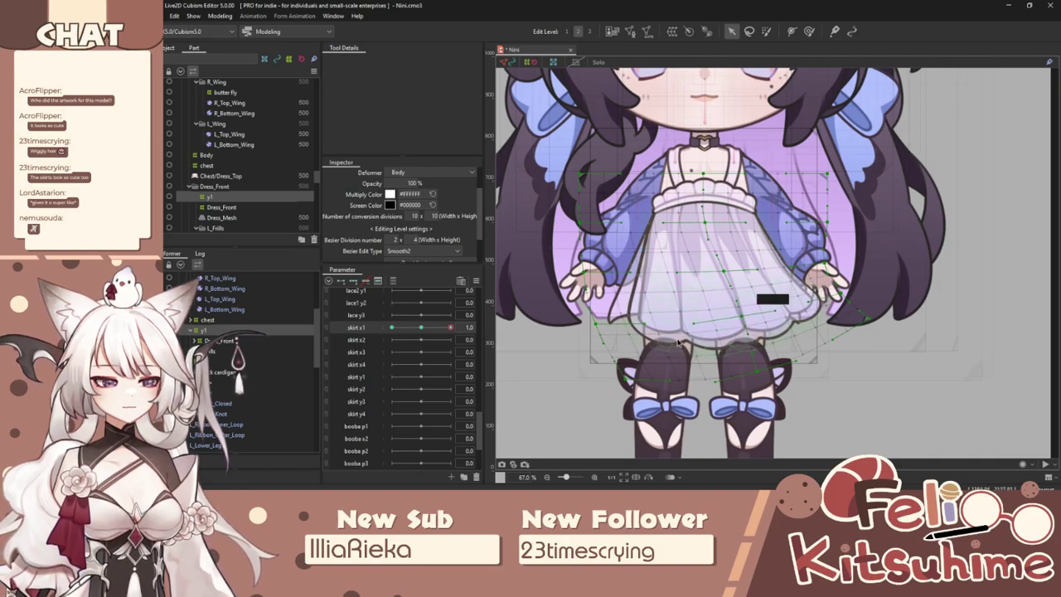
# Hide the selection display and refine the skirt's hem and side at skirt x1 1.0 using a deform brush of about 234 to 485 px.
pyautogui.moveTo(449, 336)
pyautogui.mouseDown()
pyautogui.moveTo(413, 339)
pyautogui.moveTo(461, 336)
pyautogui.mouseUp()
pyautogui.hotkey('ctrl', 't')
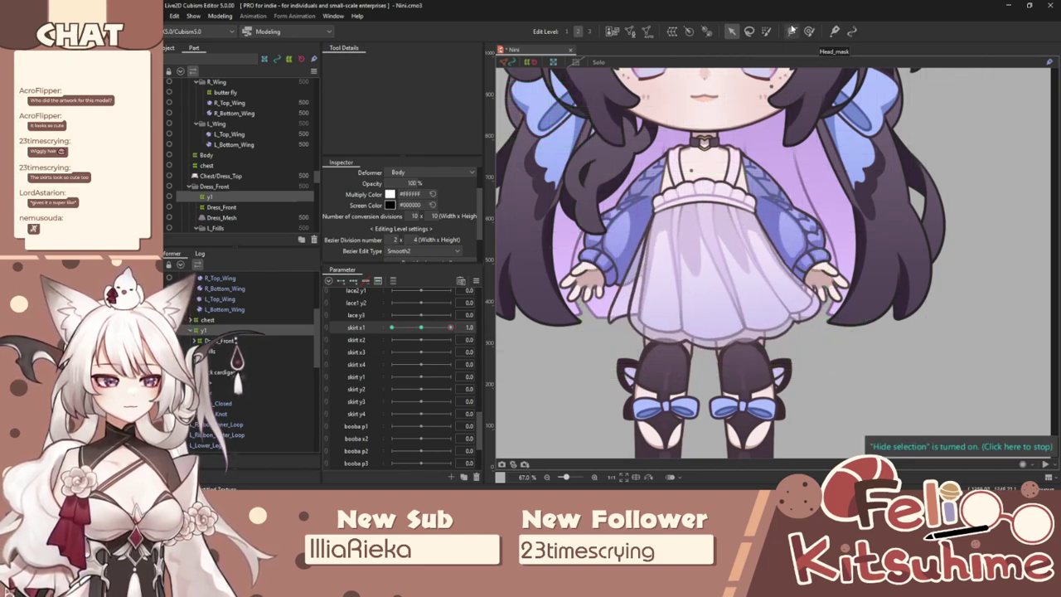
pyautogui.click(810, 31)
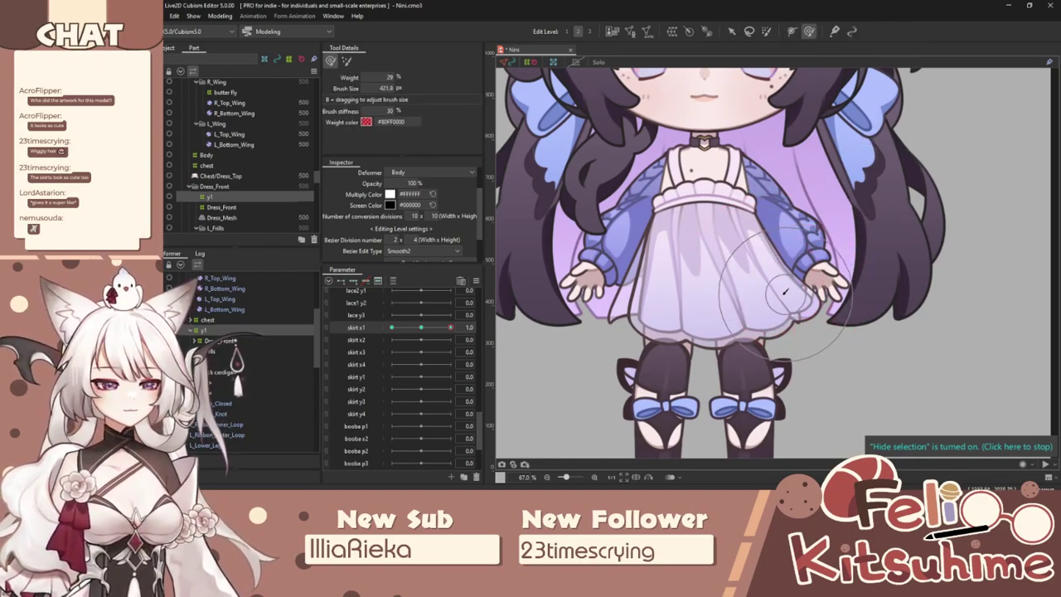
pyautogui.press('b')
pyautogui.moveTo(818, 322); pyautogui.dragTo(854, 323)
pyautogui.press('b')
pyautogui.moveTo(647, 318)
pyautogui.mouseDown()
pyautogui.moveTo(596, 323)
pyautogui.moveTo(594, 339)
pyautogui.mouseUp()
pyautogui.press('b')
pyautogui.moveTo(699, 343); pyautogui.dragTo(692, 343)
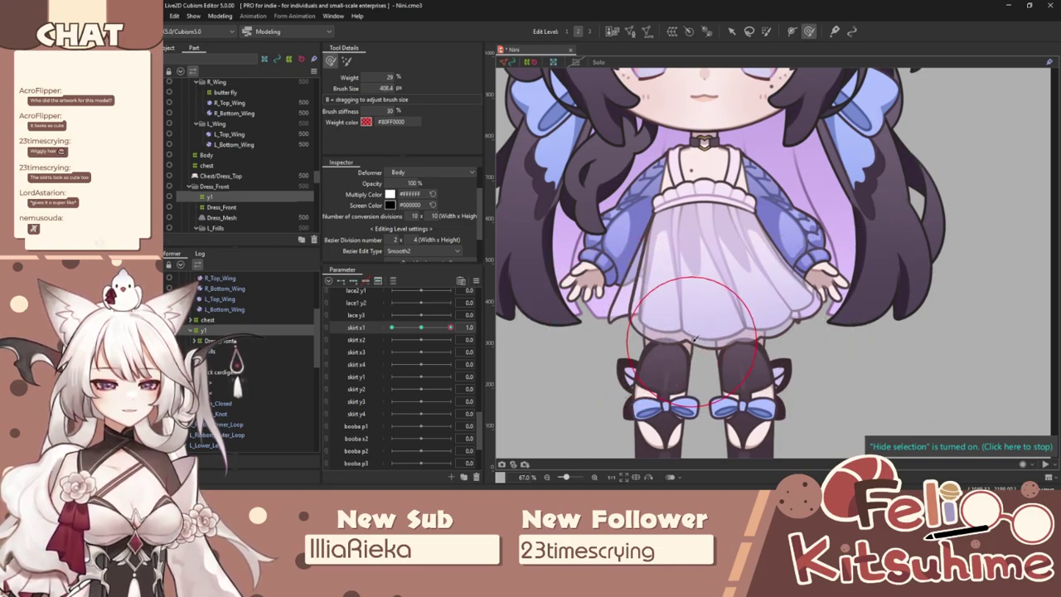
pyautogui.press('b')
pyautogui.moveTo(775, 343); pyautogui.dragTo(786, 340)
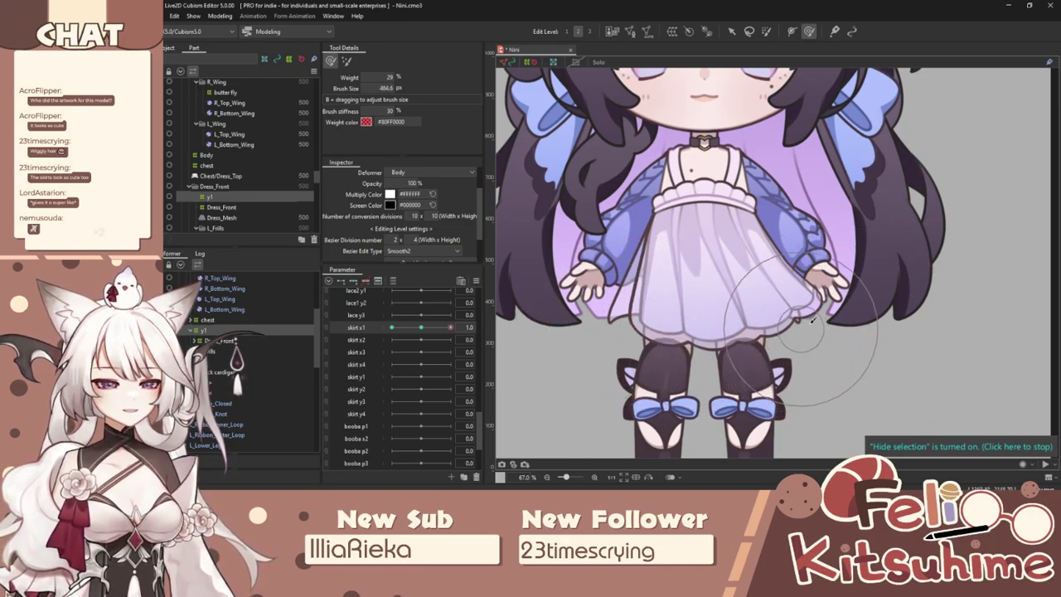
pyautogui.press('b')
pyautogui.moveTo(655, 262); pyautogui.dragTo(617, 249)
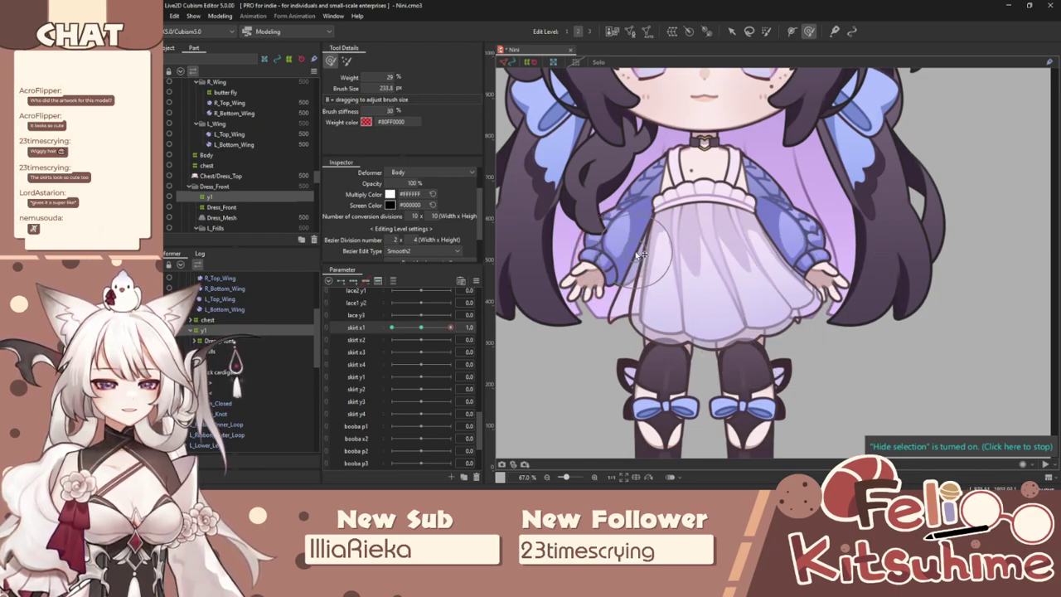
# Reflect y1's skirt x1 motion to the opposite side, check the swing at -1.0 and return the parameter to 0.
pyautogui.click(476, 282)
pyautogui.click(527, 372)
pyautogui.click(592, 343)
pyautogui.moveTo(450, 328); pyautogui.dragTo(309, 339)
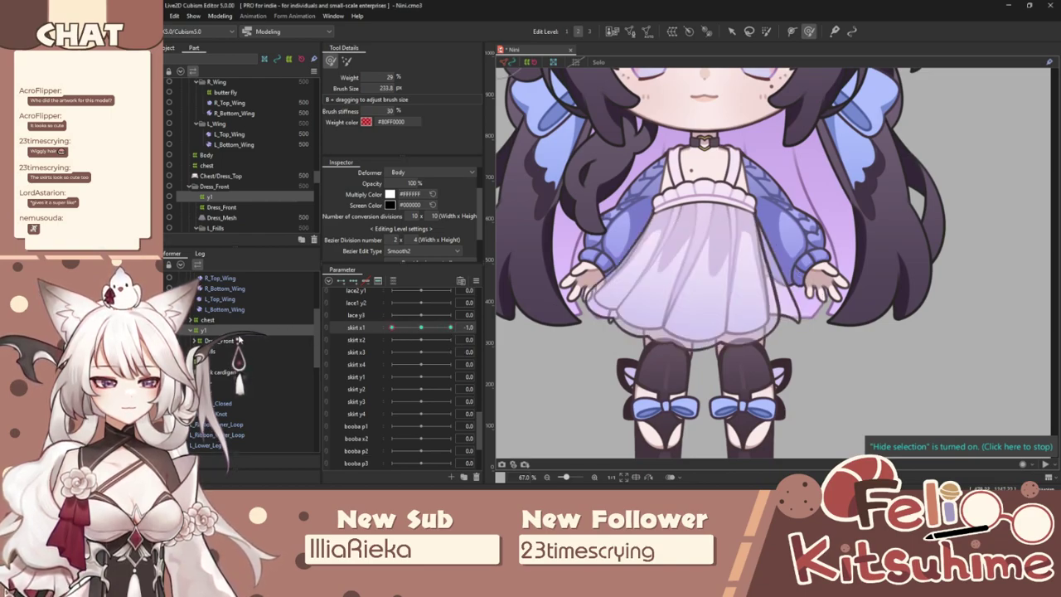
pyautogui.click(419, 329)
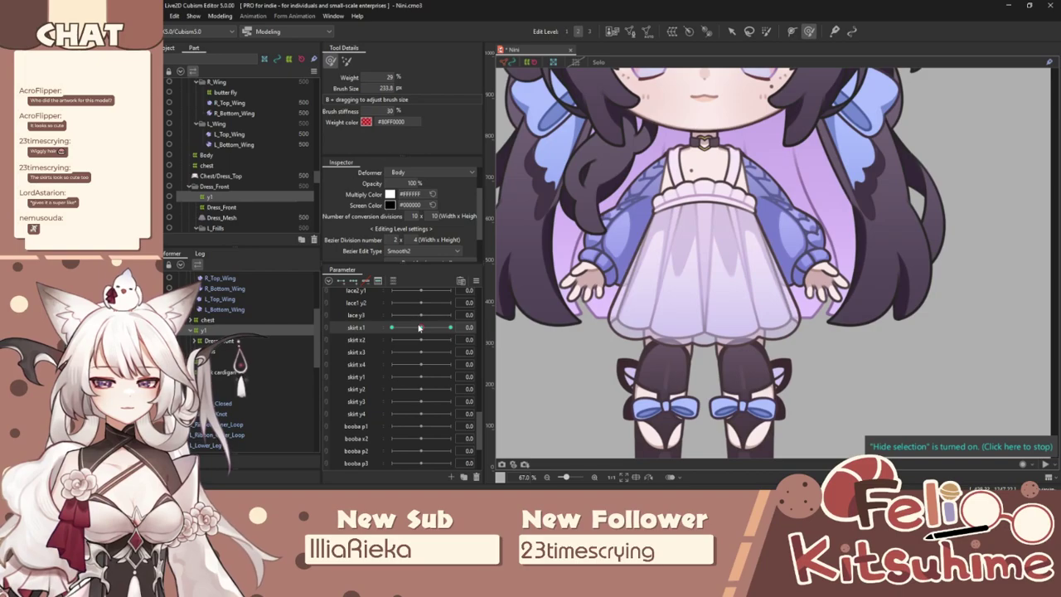
# Create a warp deformer named 2 as parent of Dress_Front and frills, with 2 × 3 Bezier and 9 × 10 conversion divisions.
pyautogui.click(732, 31)
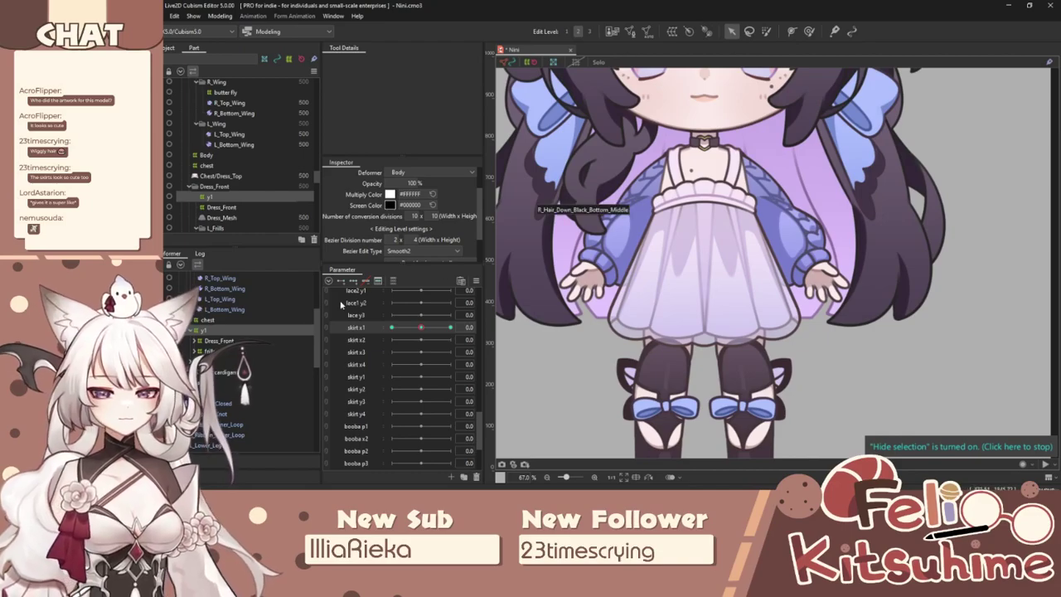
pyautogui.click(257, 342)
pyautogui.click(647, 31)
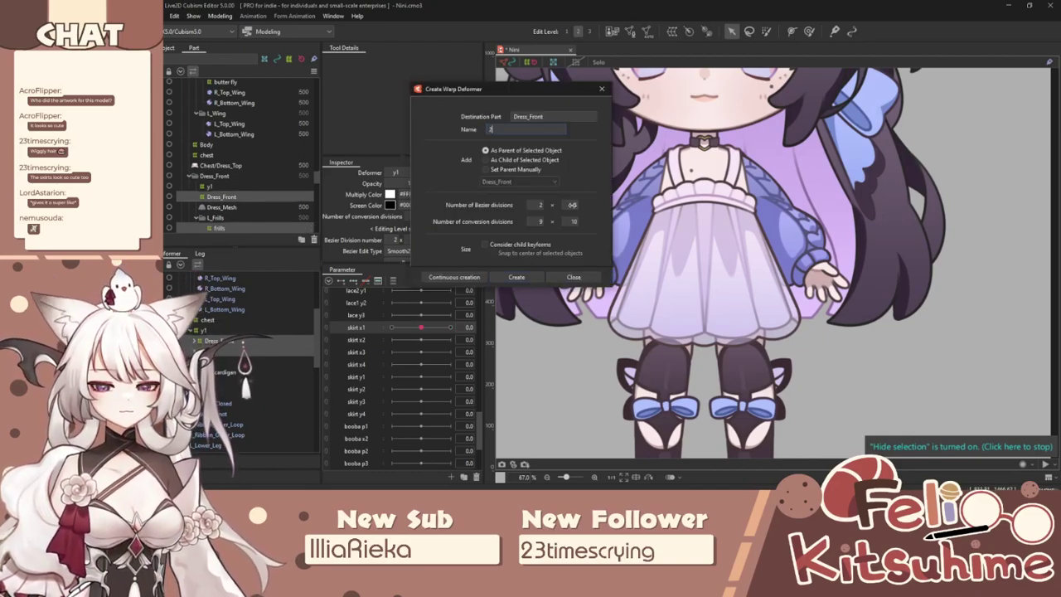
pyautogui.click(522, 277)
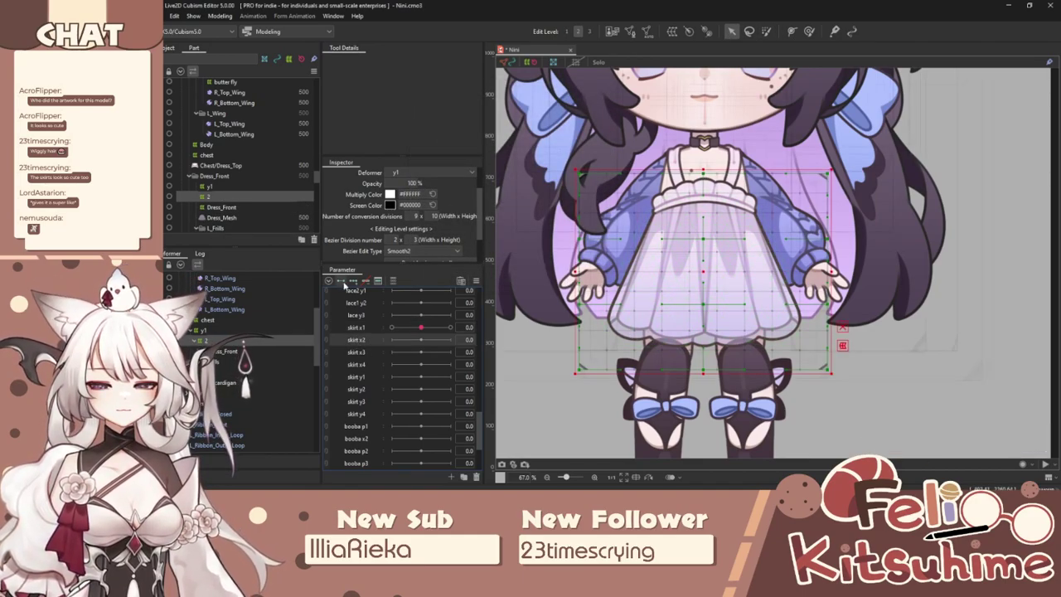
# Add three keys for skirt x2 to deformer 2 and swing its lower points toward the model's left at 1.0, raising the leading corner.
pyautogui.moveTo(416, 335); pyautogui.dragTo(449, 339)
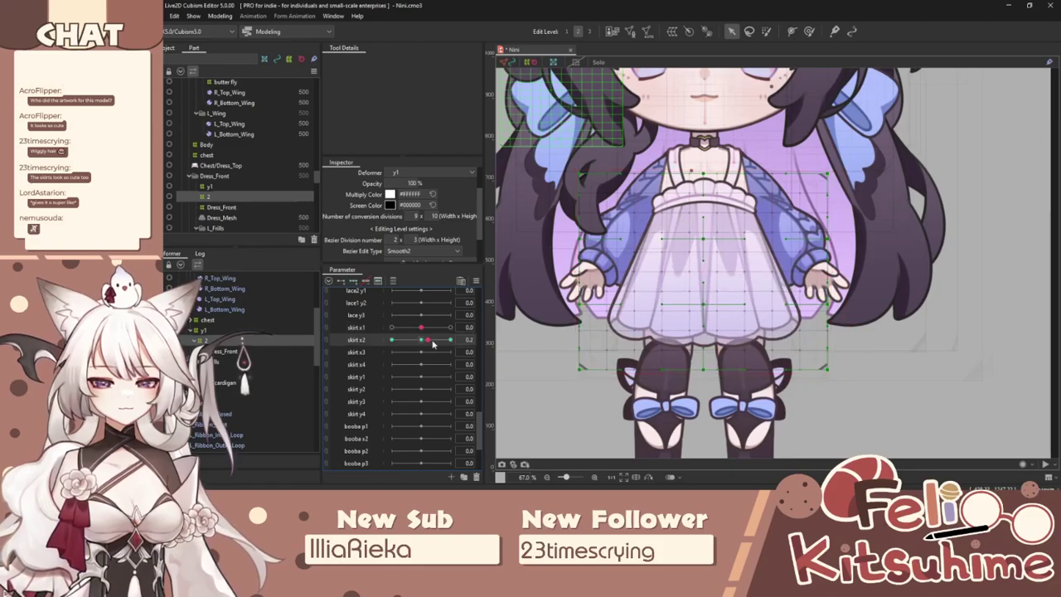
pyautogui.moveTo(824, 321); pyautogui.dragTo(847, 304)
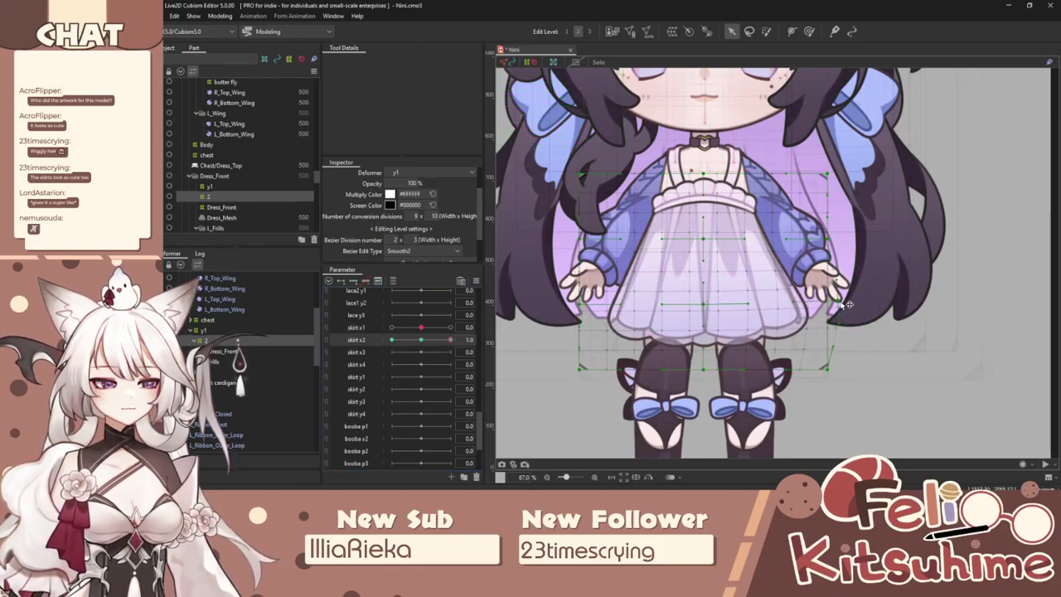
pyautogui.moveTo(827, 362); pyautogui.dragTo(867, 342)
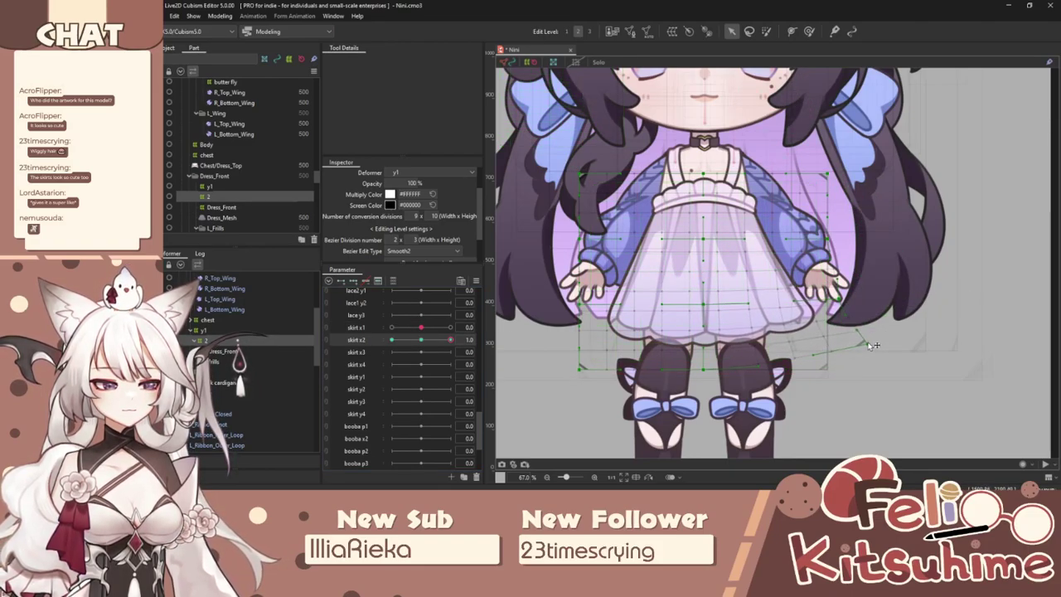
pyautogui.moveTo(715, 307); pyautogui.dragTo(726, 308)
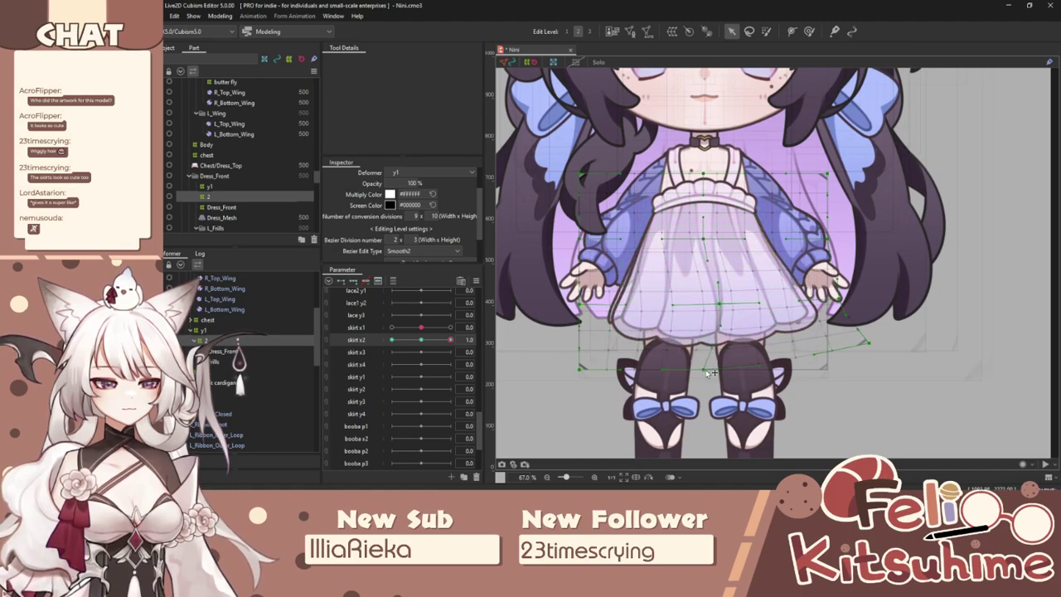
pyautogui.moveTo(707, 372); pyautogui.dragTo(756, 365)
pyautogui.moveTo(591, 377); pyautogui.dragTo(603, 385)
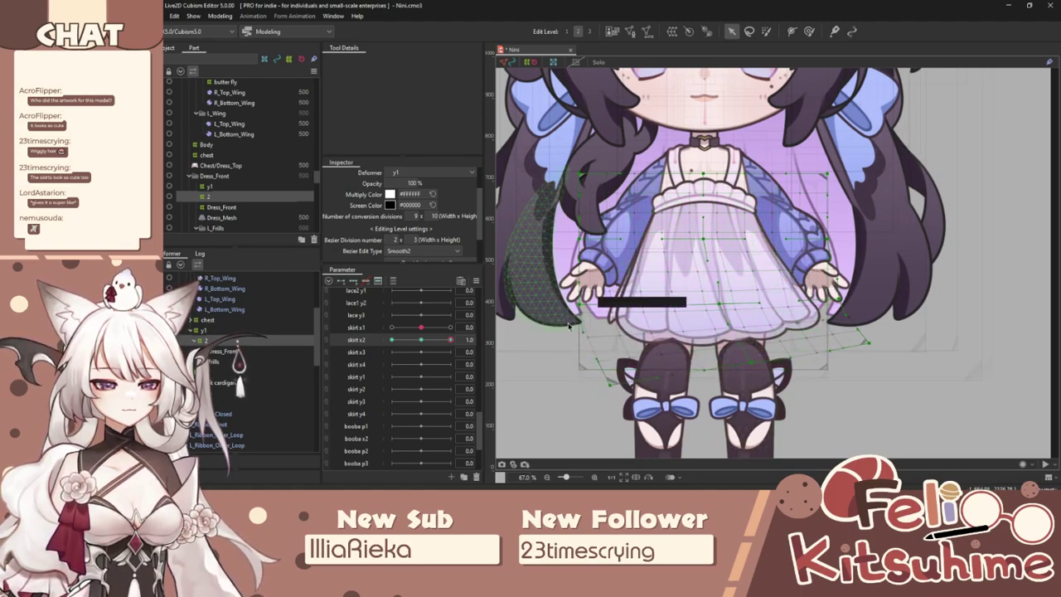
pyautogui.moveTo(580, 306); pyautogui.dragTo(593, 324)
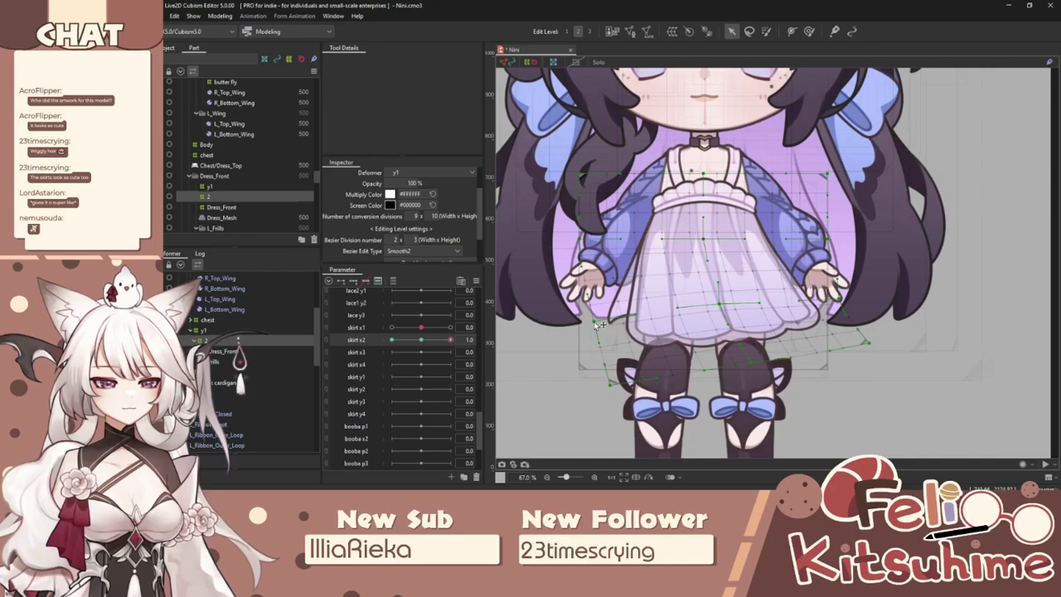
# Hide the selection display and refine the skirt's hem and sides at skirt x2 1.0 using a deform brush of about 258 to 462 px.
pyautogui.hotkey('ctrl', 'h')
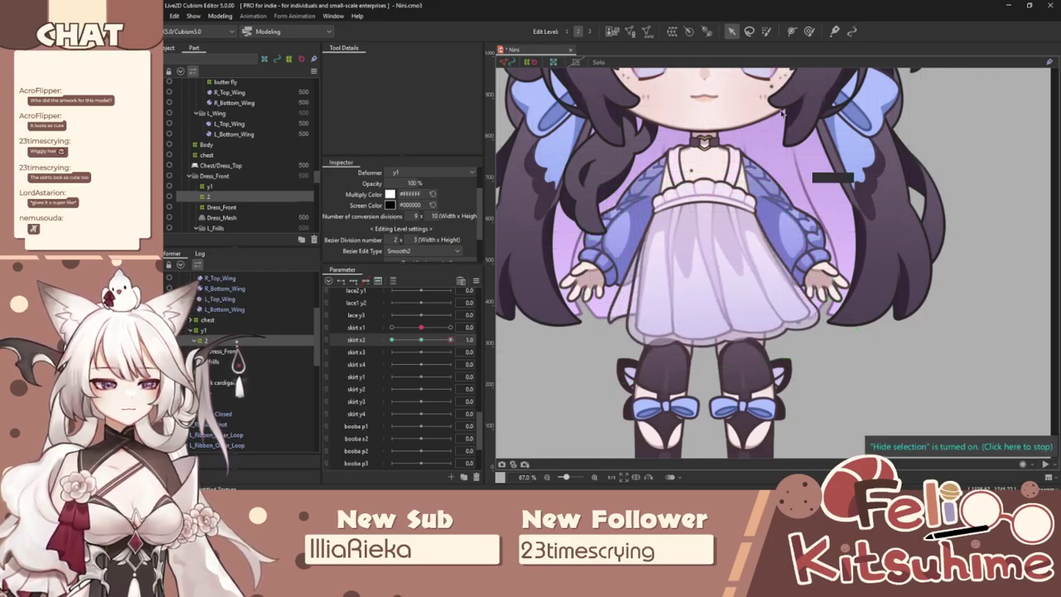
pyautogui.click(810, 32)
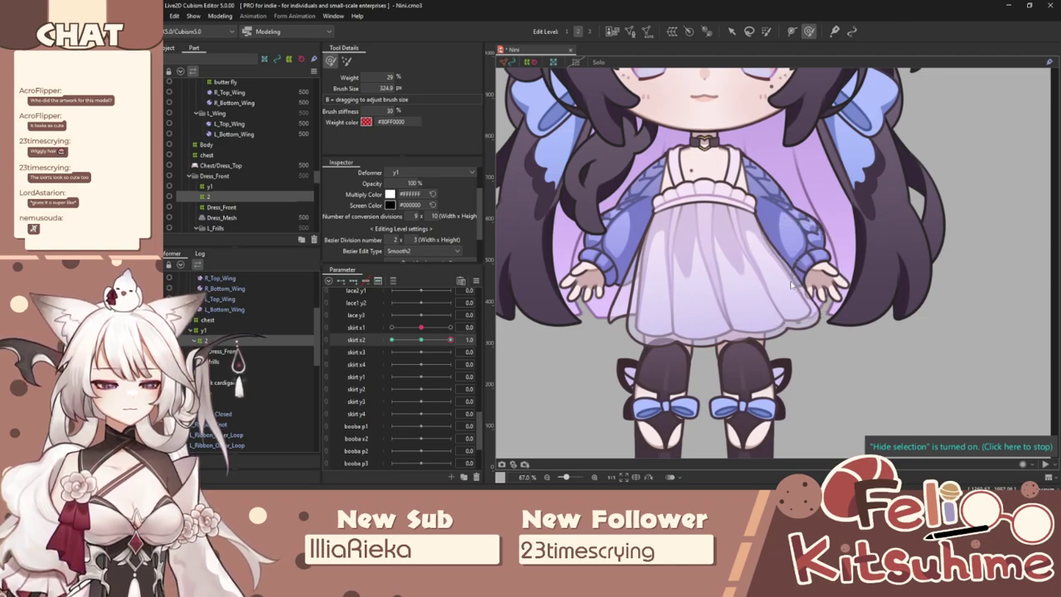
pyautogui.moveTo(792, 280); pyautogui.dragTo(822, 305)
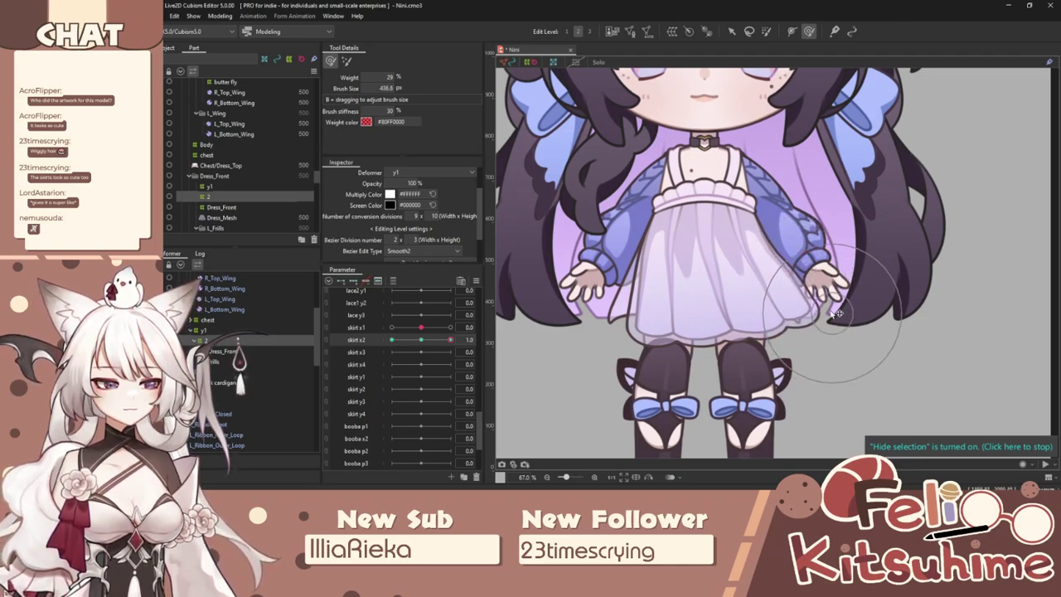
pyautogui.moveTo(714, 287)
pyautogui.mouseDown()
pyautogui.moveTo(693, 271)
pyautogui.moveTo(775, 246)
pyautogui.mouseUp()
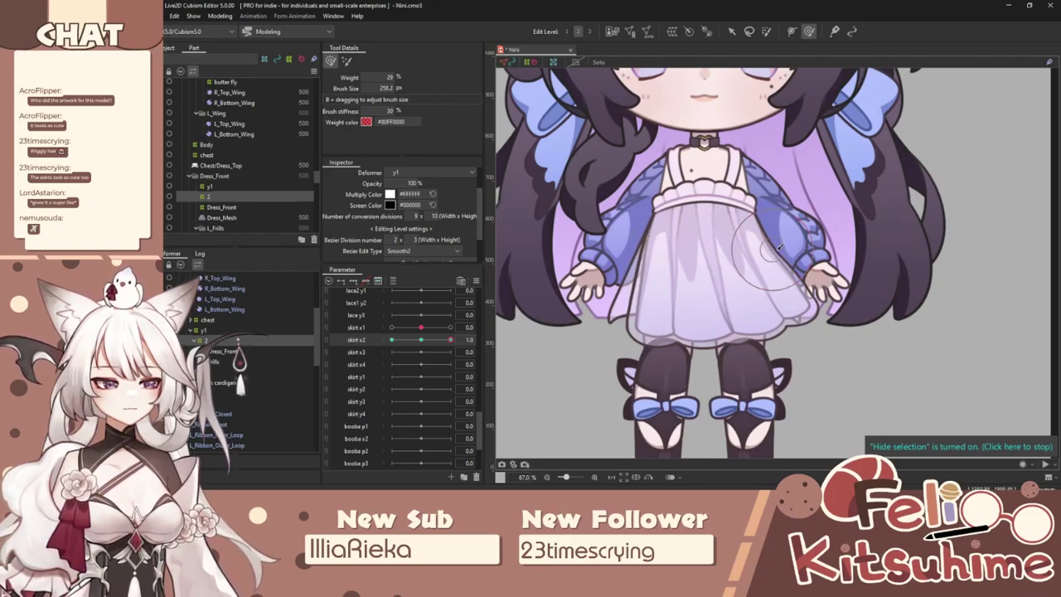
pyautogui.moveTo(663, 305)
pyautogui.mouseDown()
pyautogui.moveTo(690, 314)
pyautogui.moveTo(677, 348)
pyautogui.mouseUp()
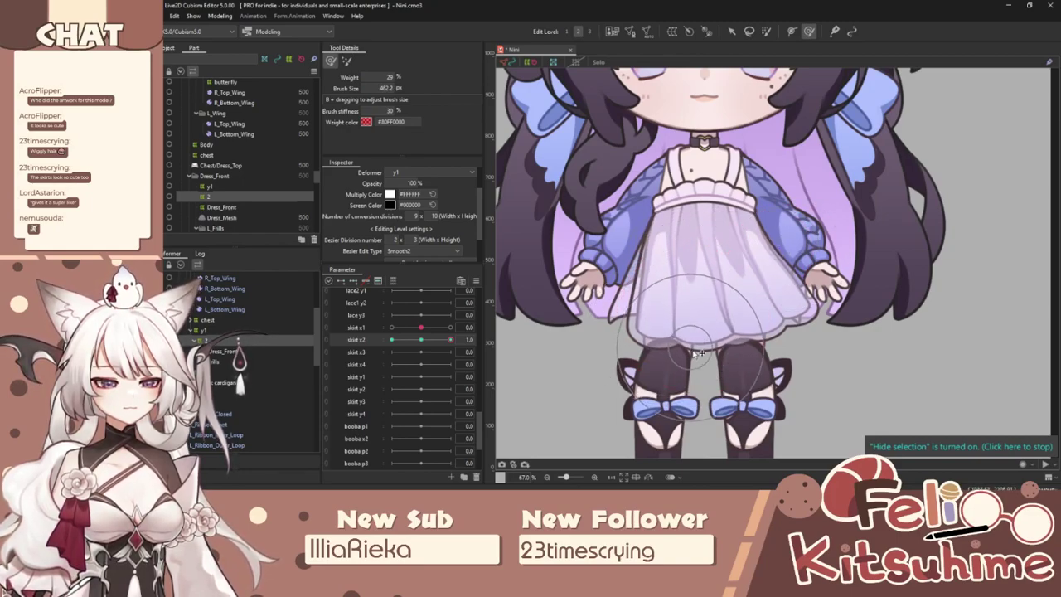
# Reflect deformer 2's skirt x2 motion to the opposite side and check the swing at -1.0.
pyautogui.click(476, 280)
pyautogui.click(528, 369)
pyautogui.click(587, 342)
pyautogui.moveTo(449, 343); pyautogui.dragTo(308, 338)
# Touch up the skirt's leading hem at skirt x2 -1.0 with a deform brush of about 416 px and reflect the corrected motion.
pyautogui.moveTo(574, 295)
pyautogui.mouseDown()
pyautogui.moveTo(614, 259)
pyautogui.moveTo(638, 266)
pyautogui.moveTo(639, 256)
pyautogui.moveTo(577, 295)
pyautogui.mouseUp()
pyautogui.moveTo(575, 336); pyautogui.dragTo(585, 317)
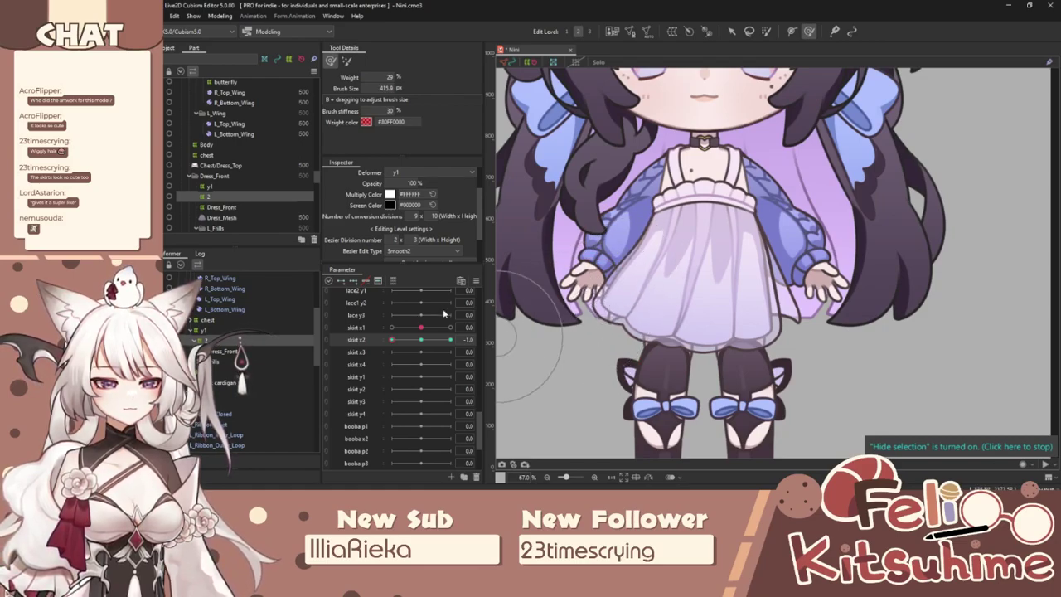
pyautogui.click(477, 281)
pyautogui.click(530, 374)
pyautogui.click(587, 343)
pyautogui.moveTo(411, 339); pyautogui.dragTo(371, 343)
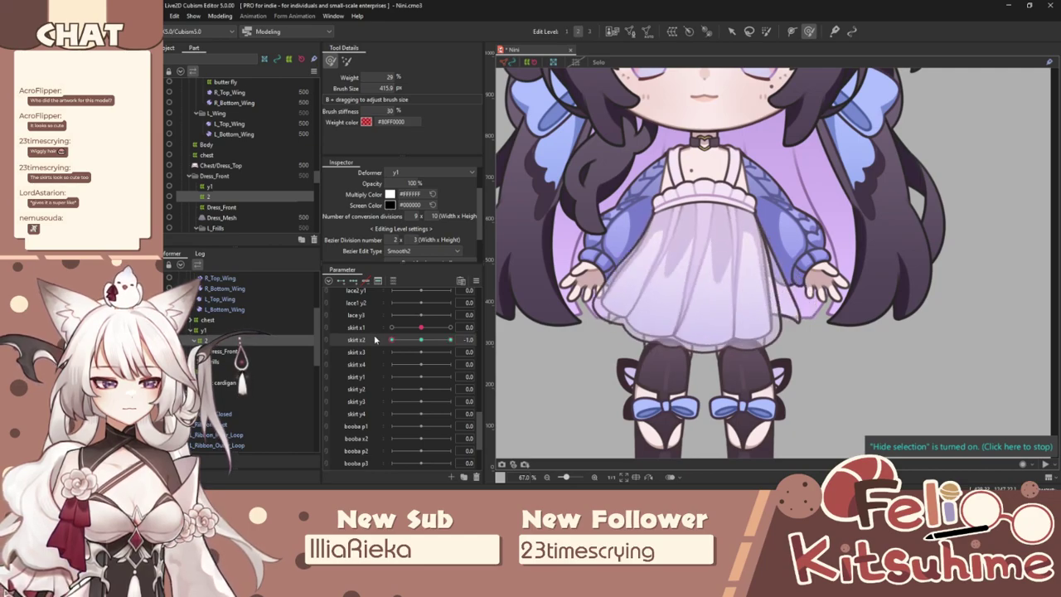
# Link skirt x1 and skirt x2, apply Ellipse Interpolation to deformers y1 and 2 together, test the combined motion and return both to 0.
pyautogui.click(326, 333)
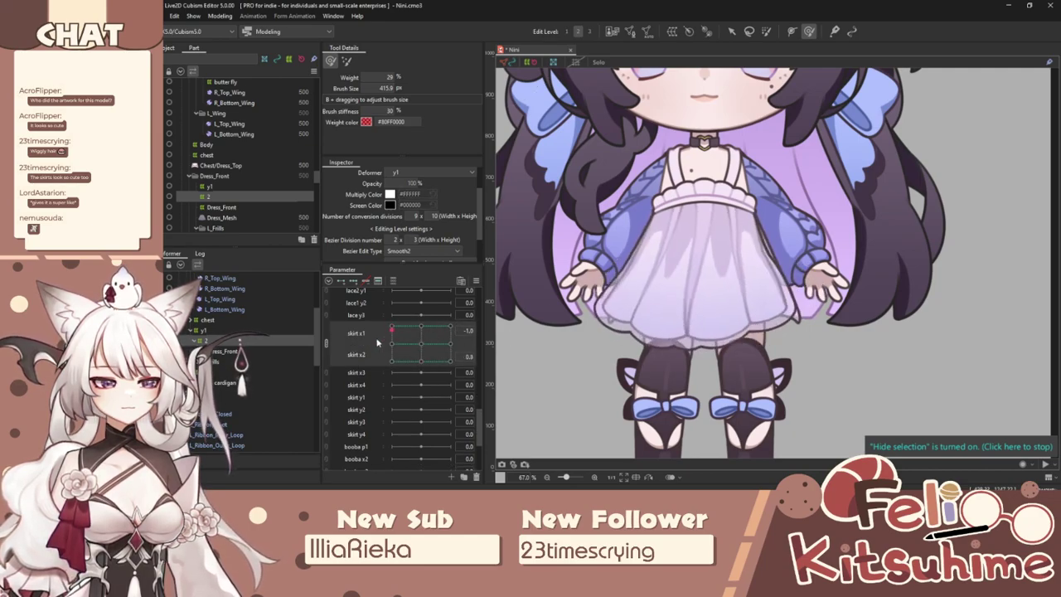
pyautogui.keyDown('ctrl'); pyautogui.click(209, 330); pyautogui.keyUp('ctrl')
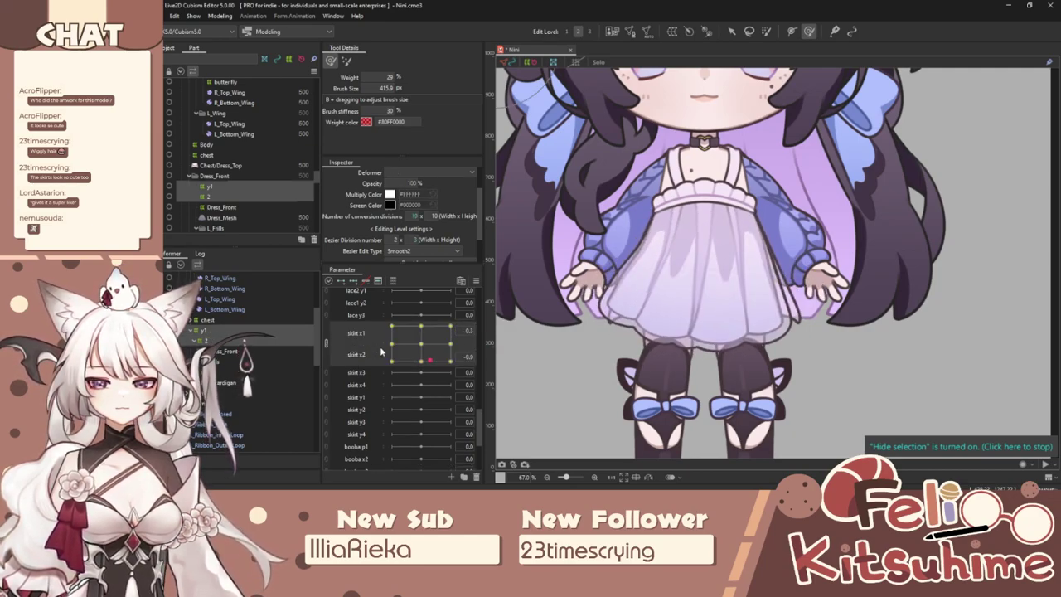
pyautogui.click(476, 281)
pyautogui.click(639, 399)
pyautogui.click(628, 231)
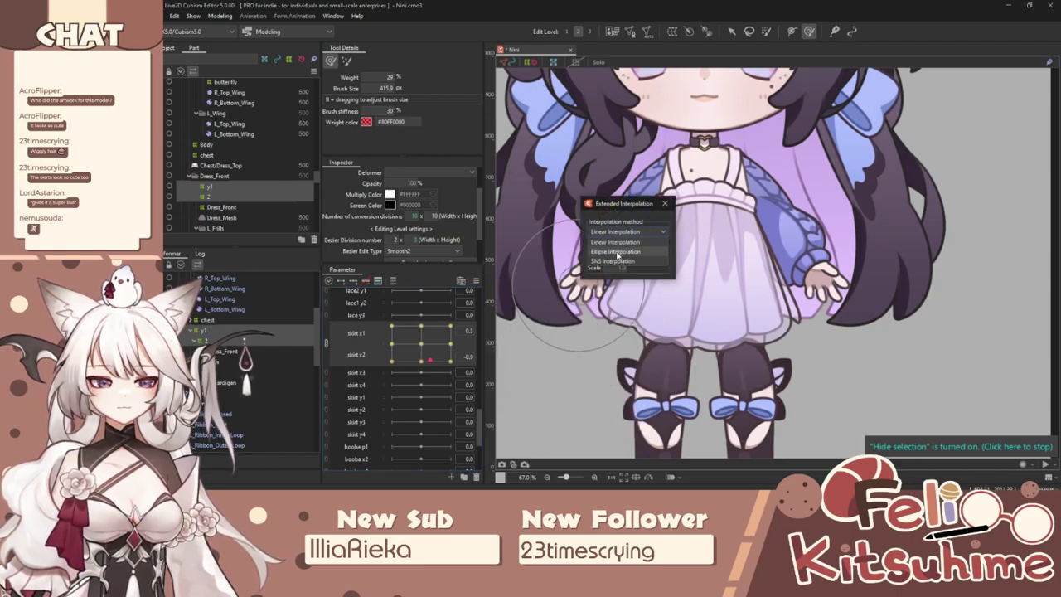
pyautogui.click(616, 252)
pyautogui.click(665, 203)
pyautogui.moveTo(414, 351)
pyautogui.mouseDown()
pyautogui.moveTo(431, 343)
pyautogui.moveTo(421, 375)
pyautogui.moveTo(390, 359)
pyautogui.moveTo(439, 373)
pyautogui.moveTo(448, 336)
pyautogui.moveTo(400, 298)
pyautogui.moveTo(419, 352)
pyautogui.moveTo(401, 368)
pyautogui.moveTo(423, 342)
pyautogui.mouseUp()
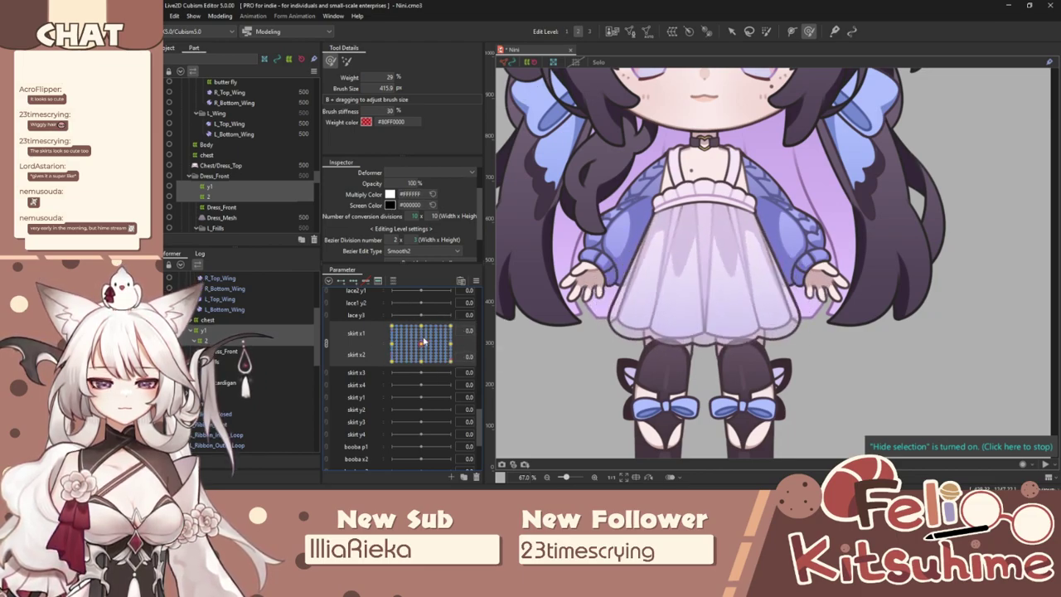
# Redisplay the selection, examine deformer 2 alone at skirt x2 -1.0 with the skirt parameters unlinked, and link them again at 0.
pyautogui.press('v')
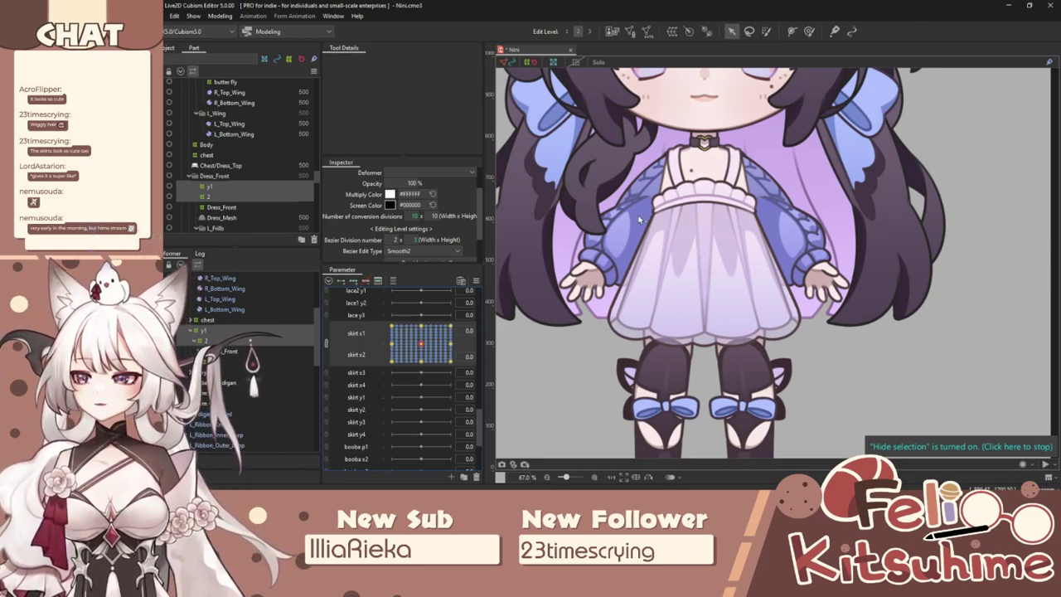
pyautogui.click(758, 217)
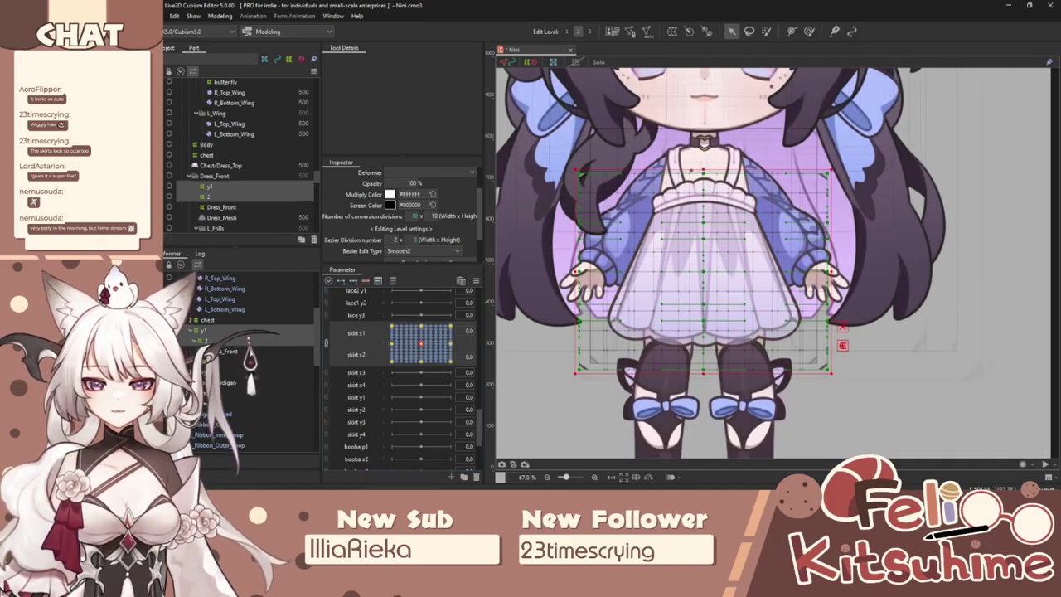
pyautogui.click(223, 341)
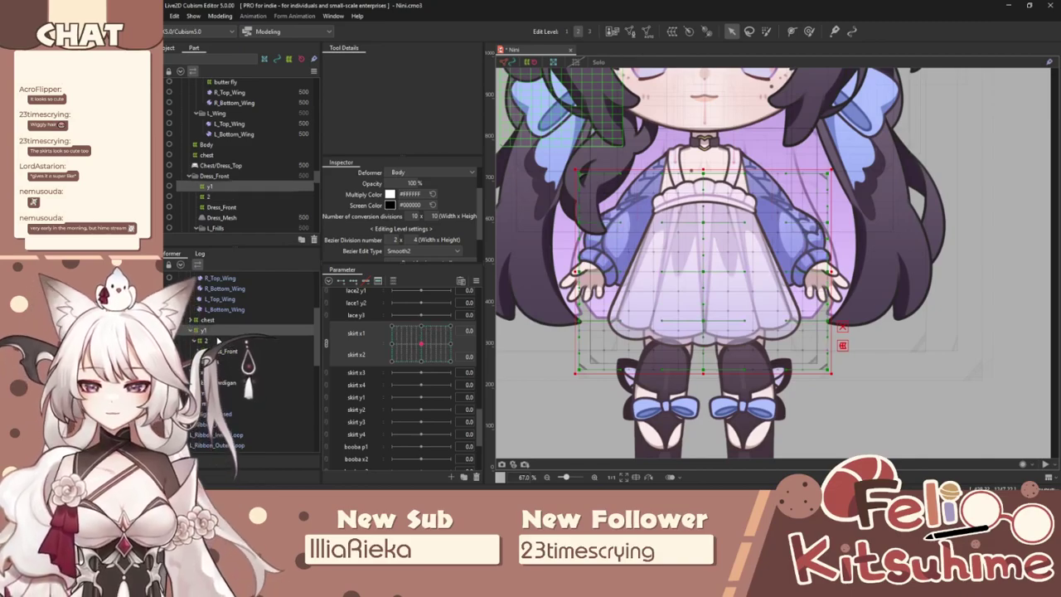
pyautogui.click(326, 338)
pyautogui.moveTo(424, 339); pyautogui.dragTo(402, 343)
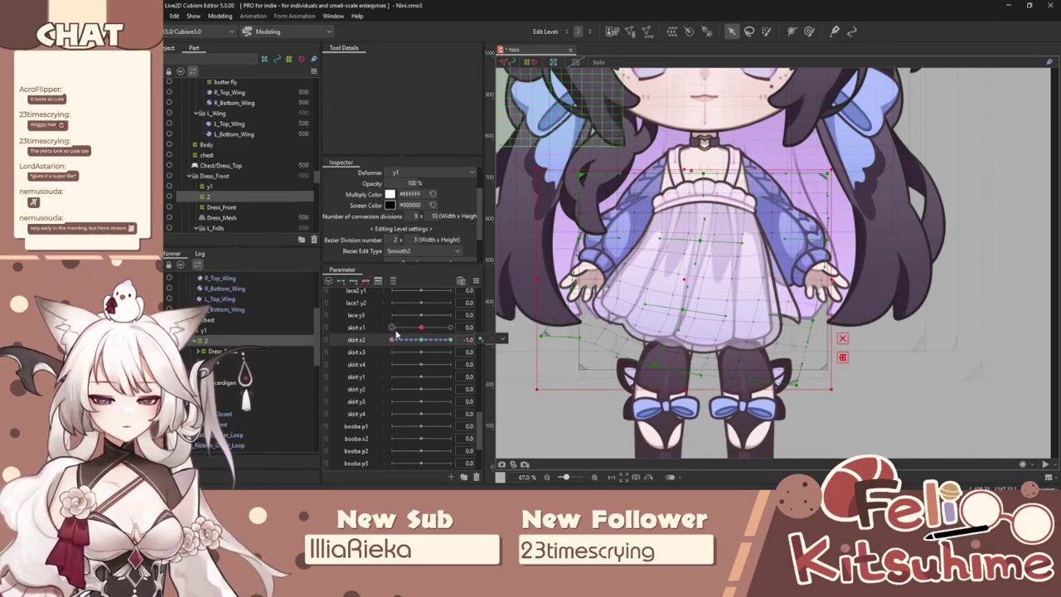
pyautogui.click(415, 341)
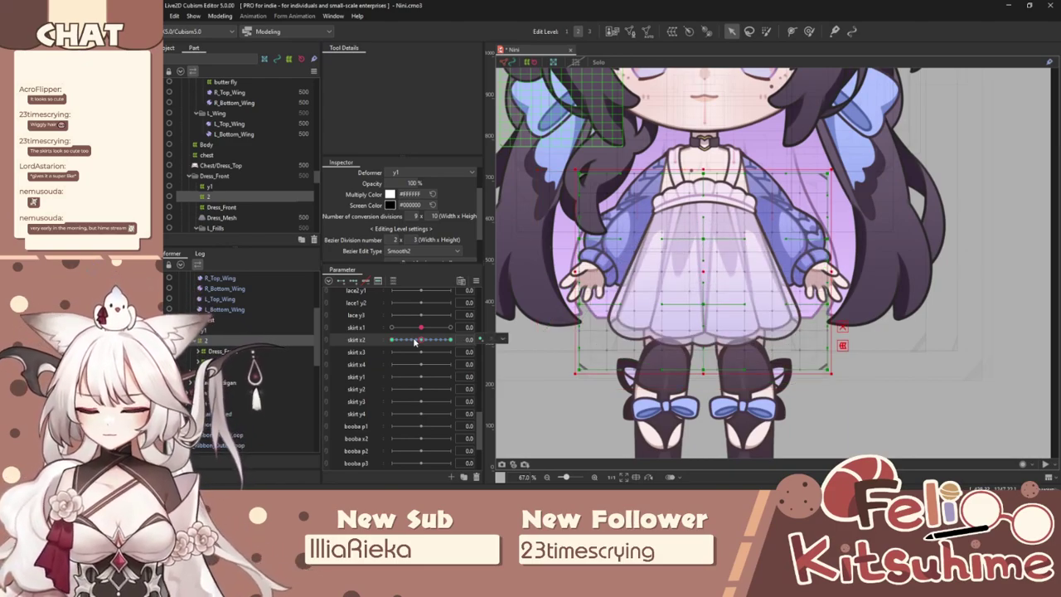
pyautogui.click(326, 328)
pyautogui.moveTo(421, 343)
pyautogui.mouseDown()
pyautogui.moveTo(442, 350)
pyautogui.moveTo(421, 367)
pyautogui.moveTo(371, 336)
pyautogui.moveTo(452, 357)
pyautogui.moveTo(392, 352)
pyautogui.moveTo(421, 343)
pyautogui.mouseUp()
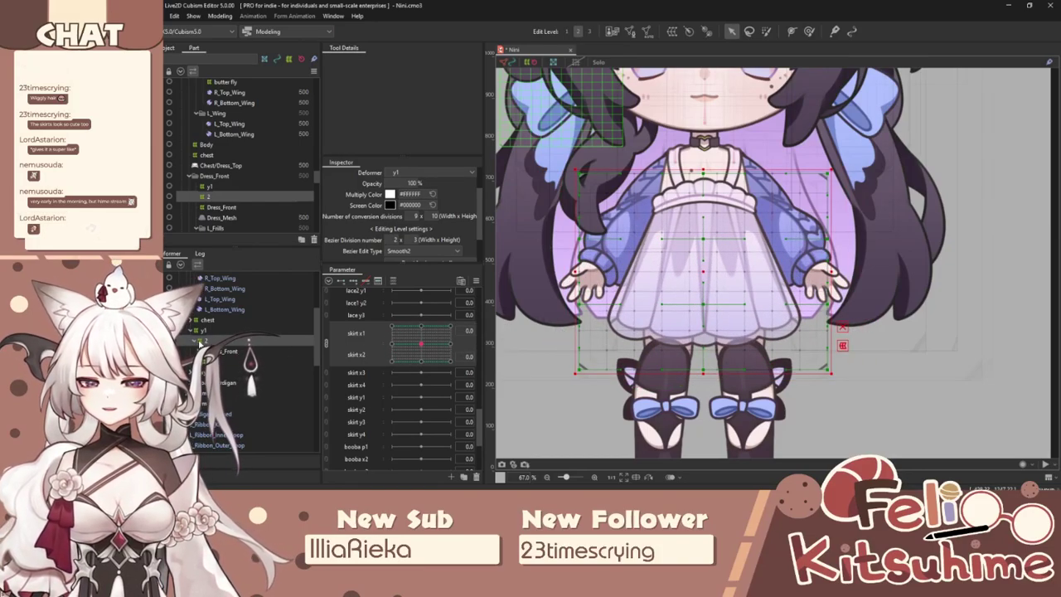
# Unlink skirt x1 and skirt x2, hide the selection, and refine y1's hem shape at skirt x1 1.0 using a deform brush of about 444 px.
pyautogui.click(204, 330)
pyautogui.click(326, 342)
pyautogui.moveTo(419, 328); pyautogui.dragTo(464, 325)
pyautogui.hotkey('ctrl', 't')
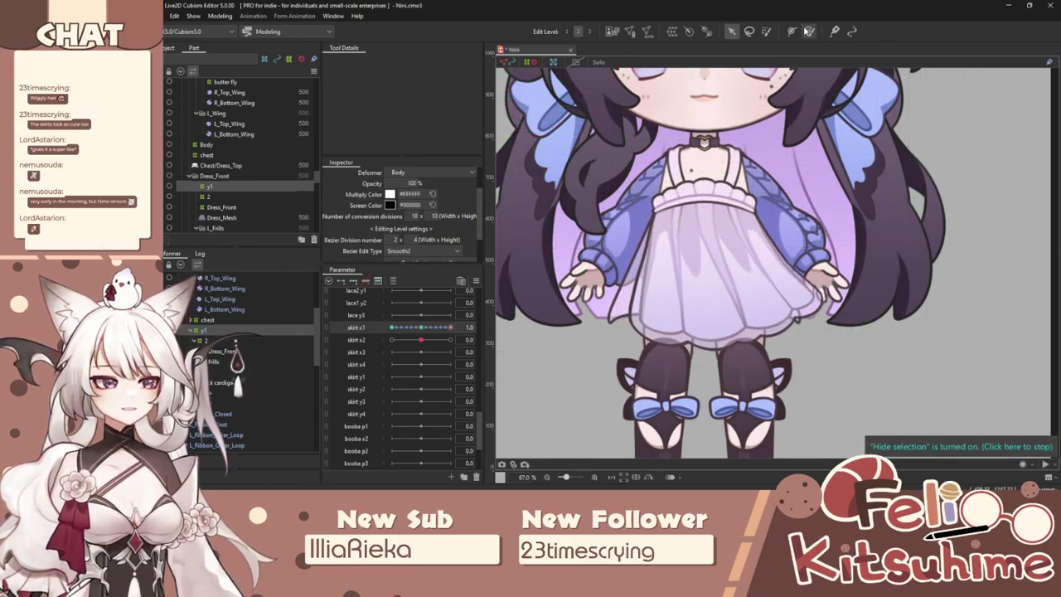
pyautogui.click(808, 31)
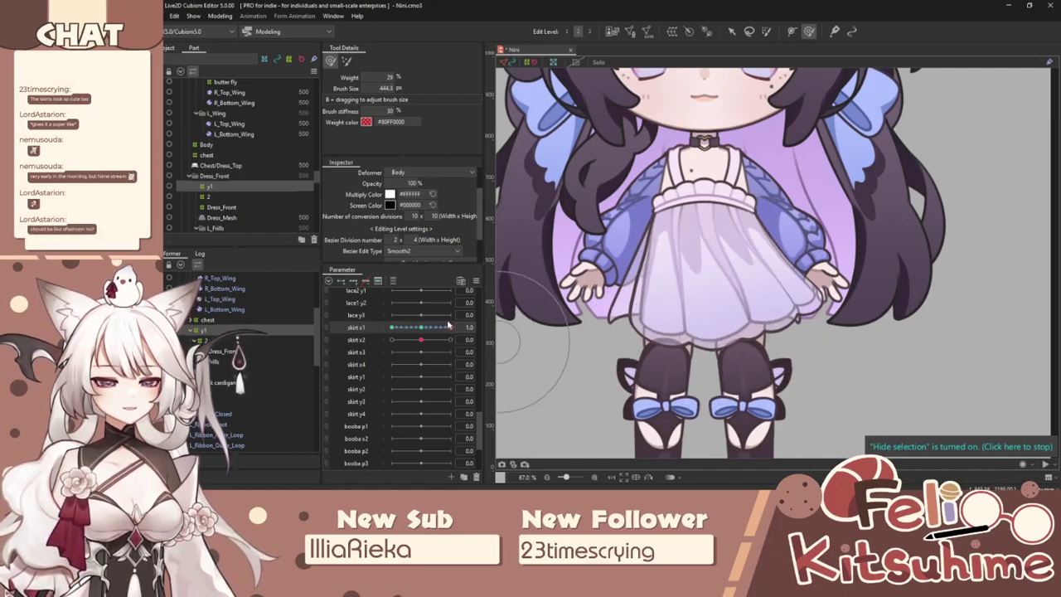
# Reflect y1's refined skirt x1 motion to the opposite side and return the parameter to 0.
pyautogui.click(474, 281)
pyautogui.click(543, 375)
pyautogui.click(594, 336)
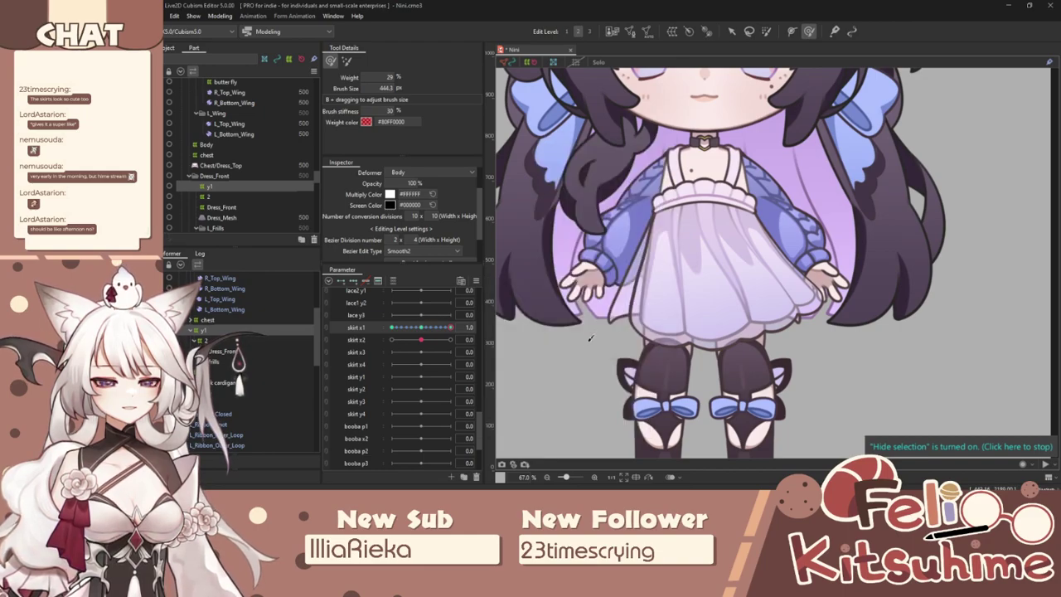
pyautogui.moveTo(455, 334); pyautogui.dragTo(421, 339)
# Refine deformer 2's skirt folds and hem at skirt x2 1.0 using a deform brush of about 358 to 432 px, with the selection hidden.
pyautogui.click(217, 340)
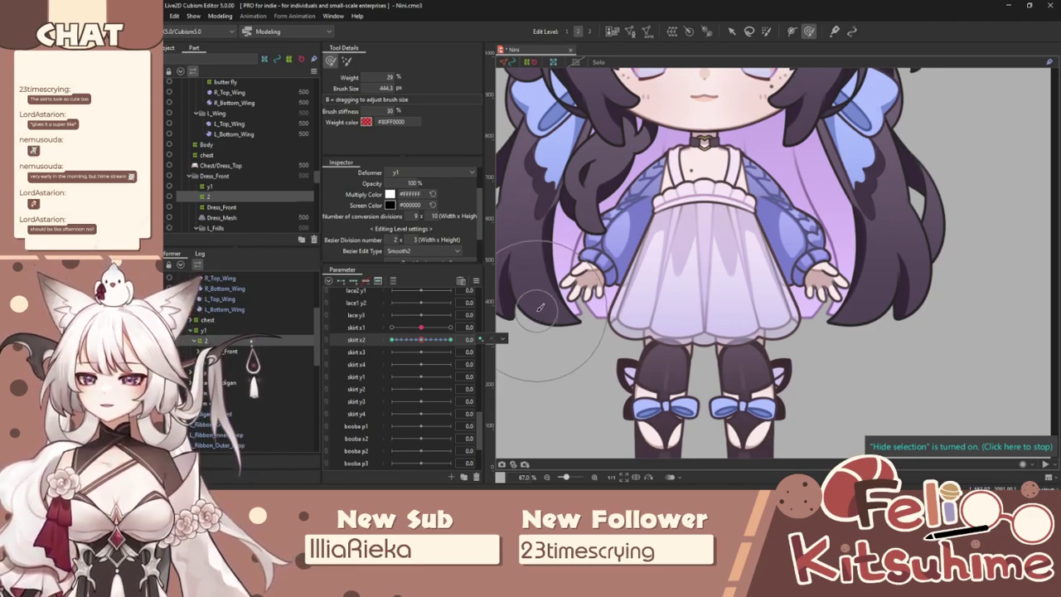
pyautogui.click(647, 315)
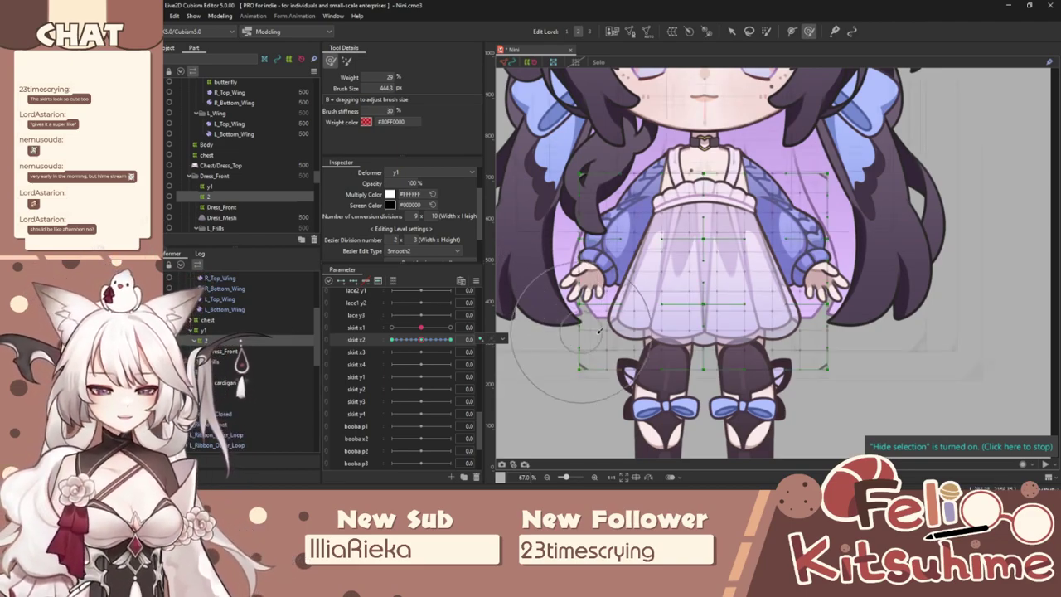
pyautogui.moveTo(646, 318); pyautogui.dragTo(576, 311)
pyautogui.moveTo(424, 342); pyautogui.dragTo(451, 340)
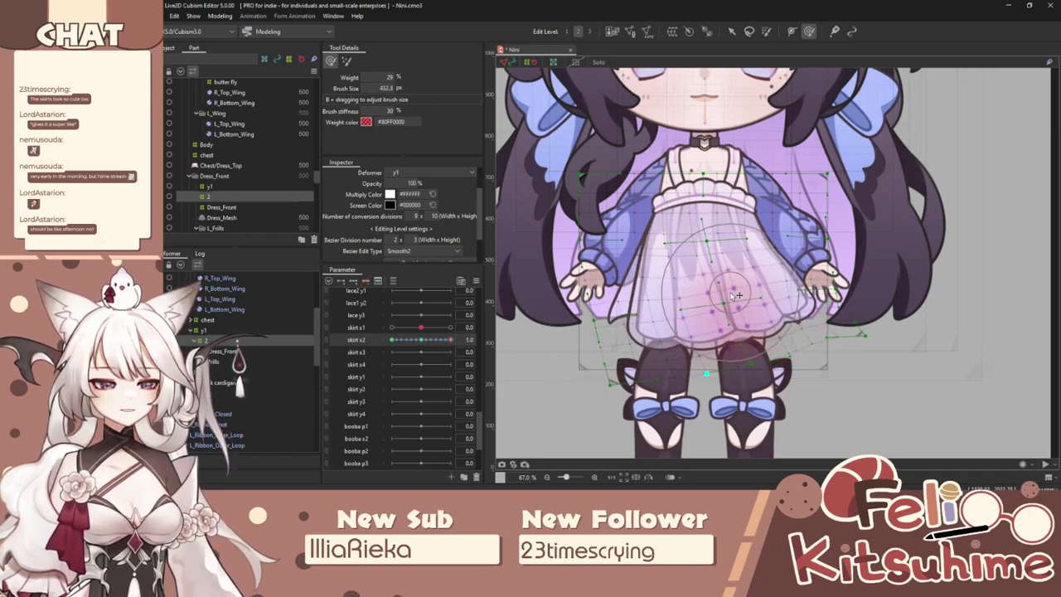
pyautogui.moveTo(452, 340); pyautogui.dragTo(428, 343)
pyautogui.hotkey('ctrl', 't')
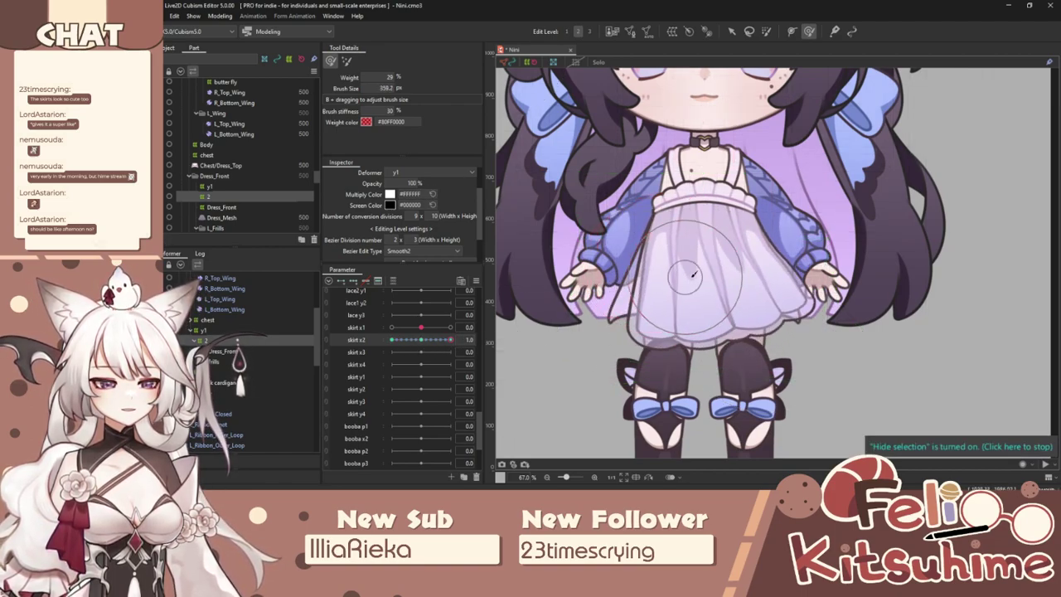
# Reflect deformer 2's refined skirt x2 motion to the opposite side and check its swing.
pyautogui.click(476, 281)
pyautogui.click(531, 377)
pyautogui.click(587, 344)
pyautogui.moveTo(450, 339)
pyautogui.mouseDown()
pyautogui.moveTo(383, 351)
pyautogui.moveTo(450, 356)
pyautogui.moveTo(406, 323)
pyautogui.moveTo(450, 341)
pyautogui.mouseUp()
# Link skirt x1 and skirt x2 again, then open the model's physics settings.
pyautogui.click(326, 331)
pyautogui.click(219, 16)
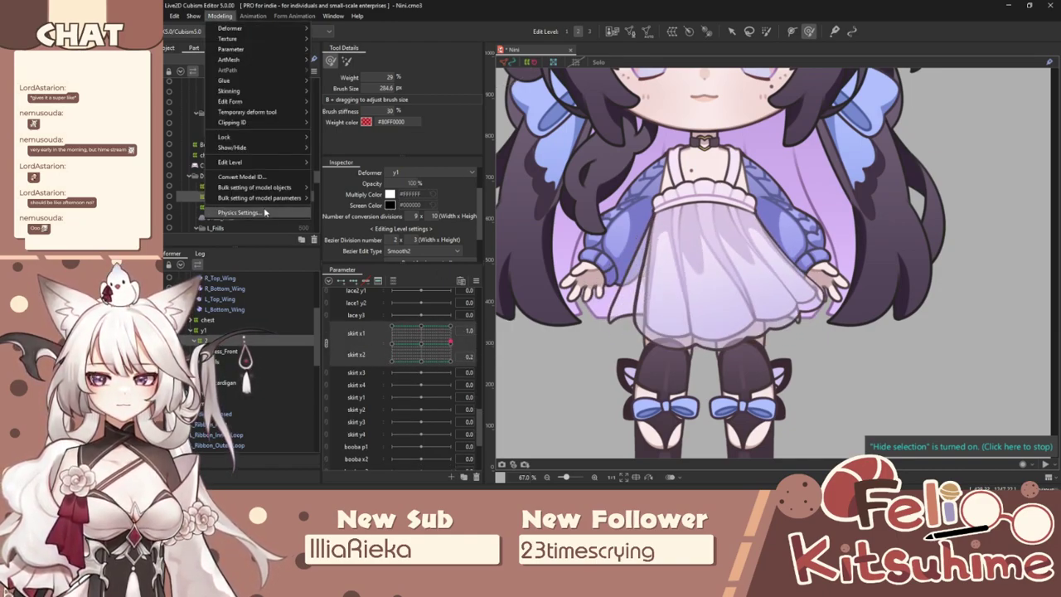
pyautogui.click(264, 212)
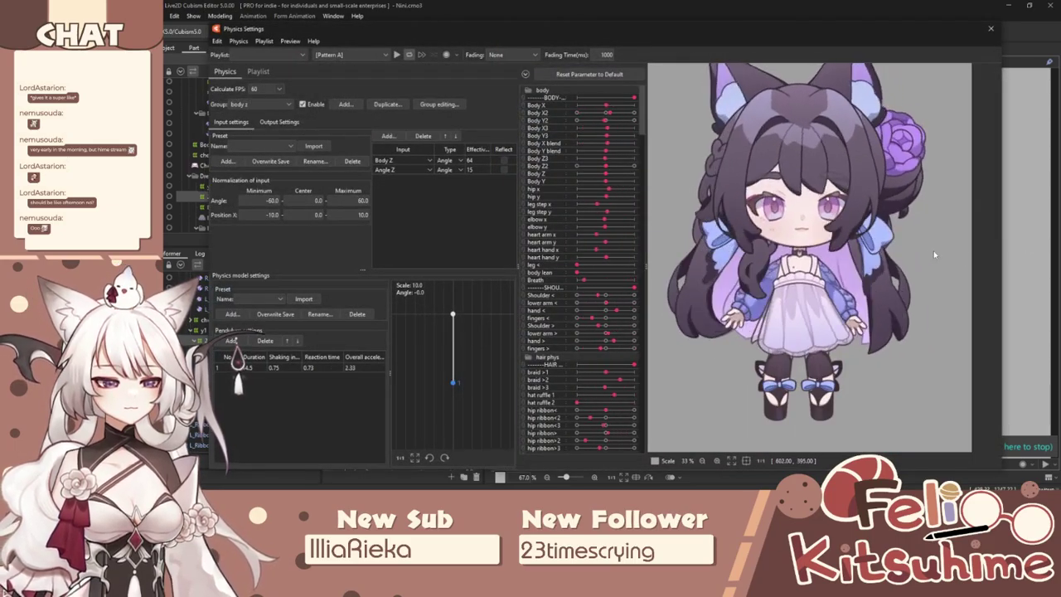
# Select the skirt x physics group and set its three inputs to Body Z2, Body X2 and Body Y.
pyautogui.click(257, 103)
pyautogui.scroll(-5, 271, 175)
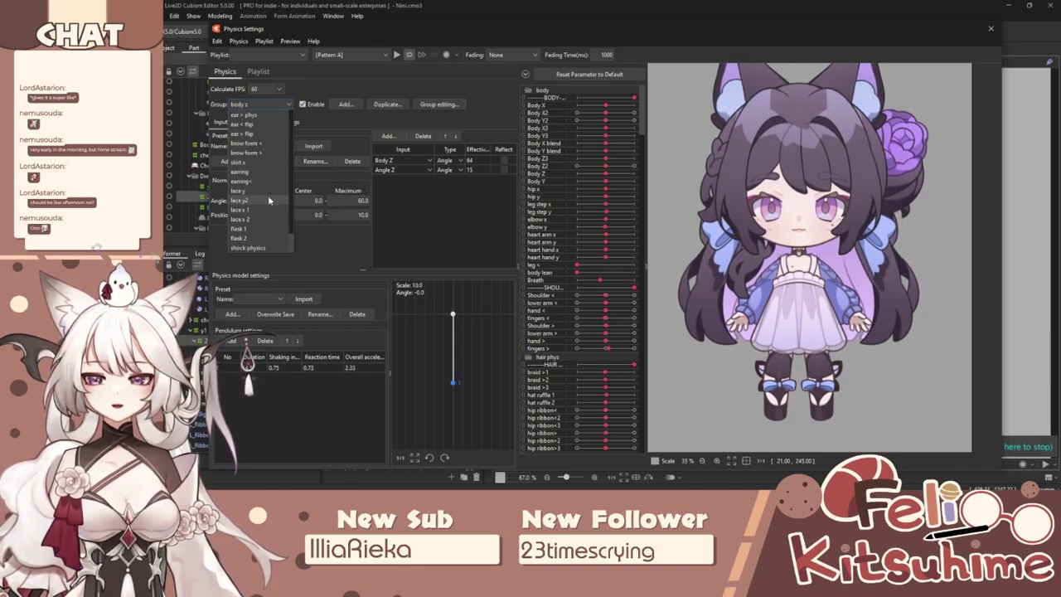
pyautogui.click(249, 162)
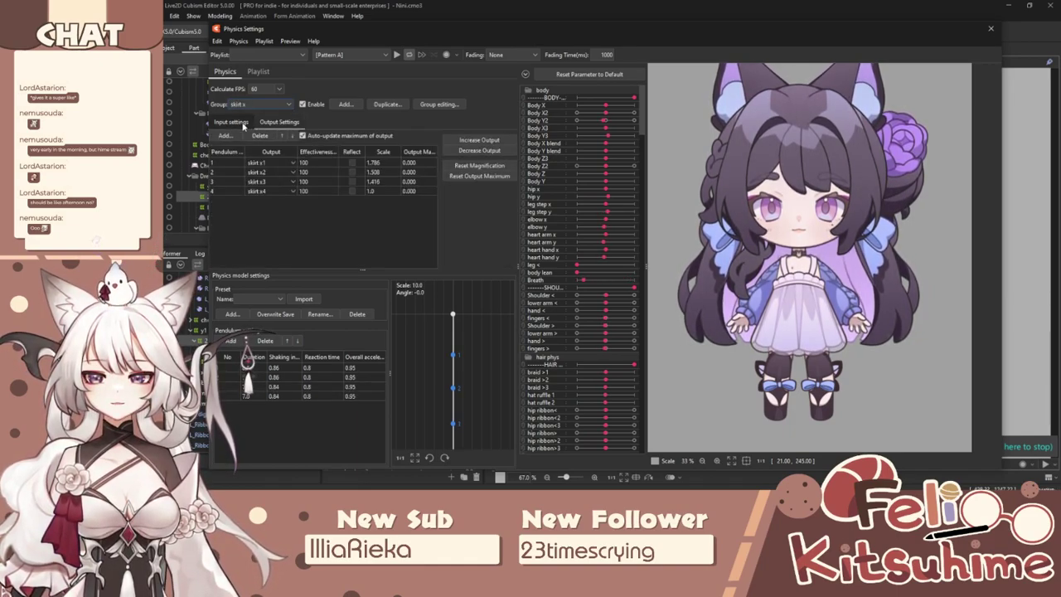
pyautogui.moveTo(478, 33); pyautogui.dragTo(462, 16)
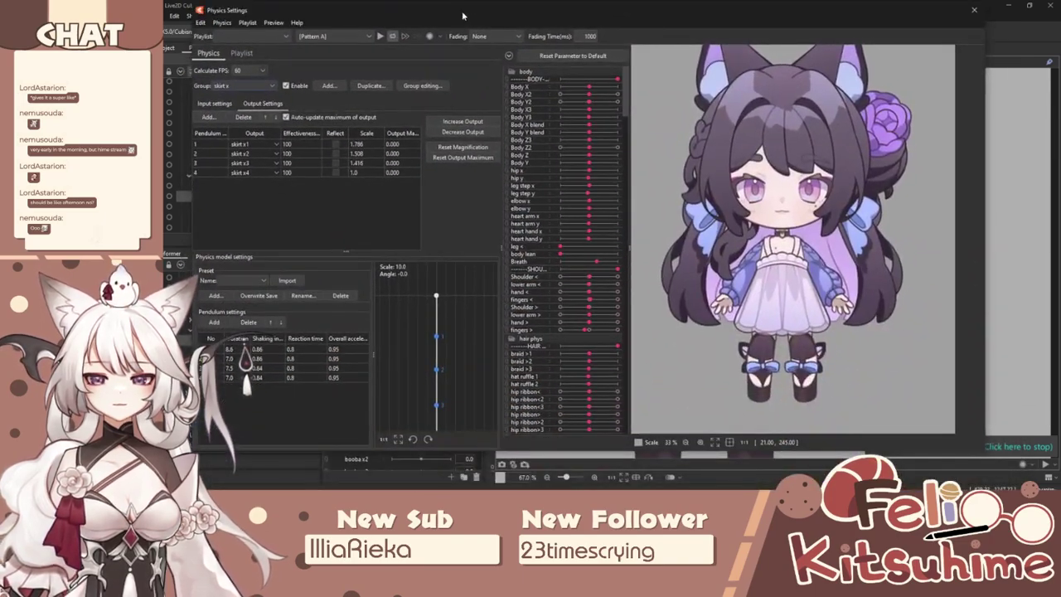
pyautogui.click(215, 104)
pyautogui.click(401, 146)
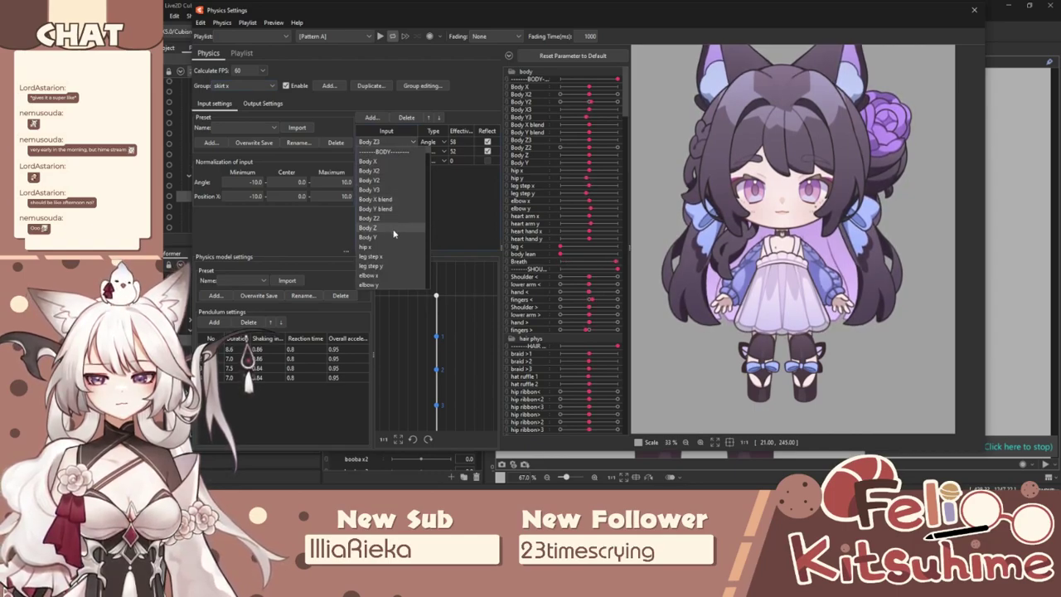
pyautogui.click(391, 219)
pyautogui.click(387, 156)
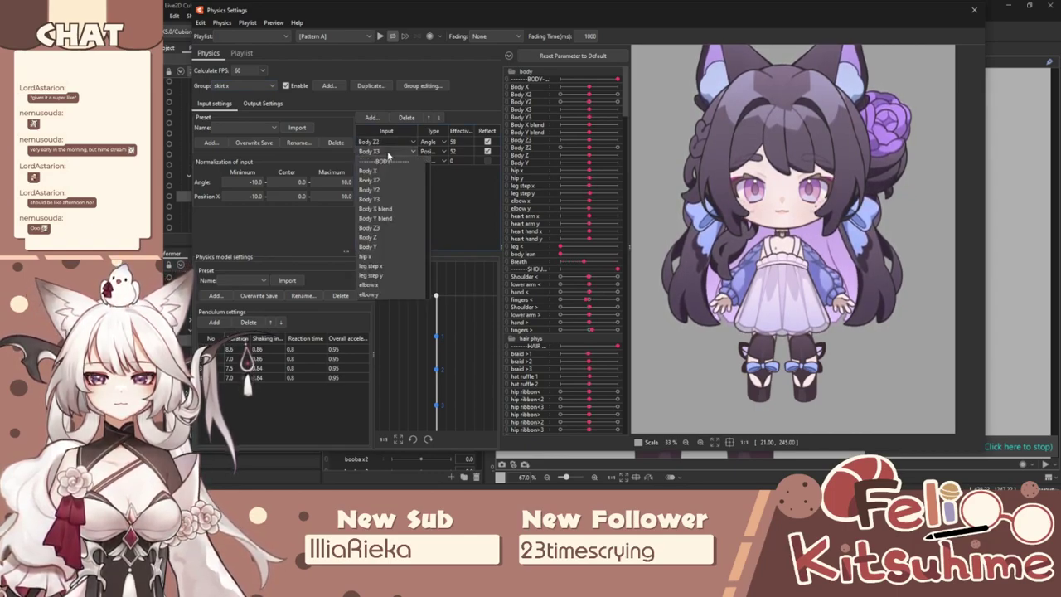
pyautogui.click(387, 179)
pyautogui.click(392, 161)
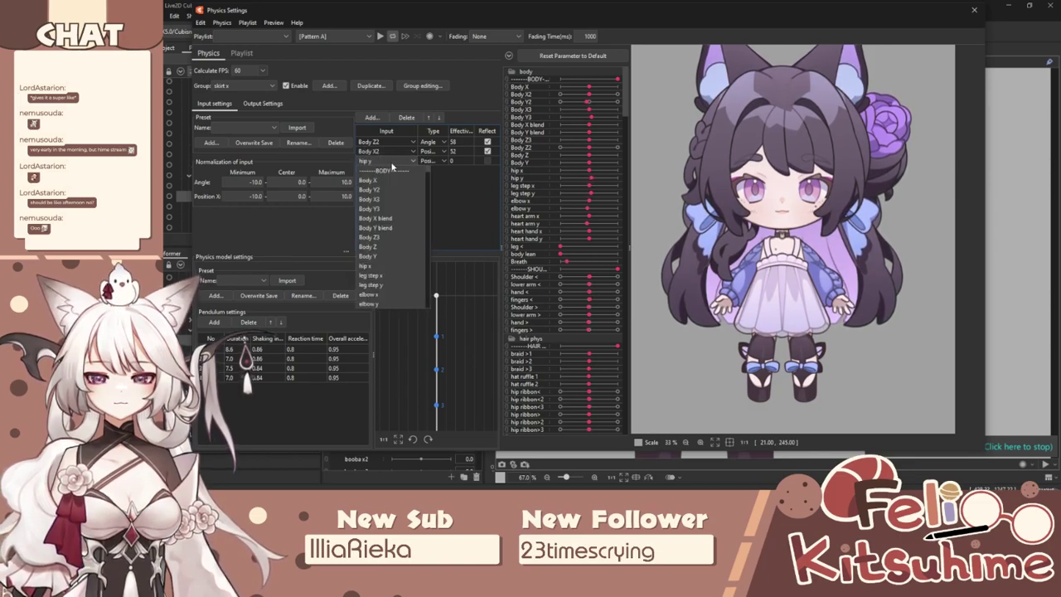
pyautogui.click(388, 254)
# Turn off Reflect for the Body Z2 and Body X2 inputs, test the skirt's swing, and close the physics settings.
pyautogui.moveTo(623, 300); pyautogui.dragTo(956, 261)
pyautogui.click(487, 152)
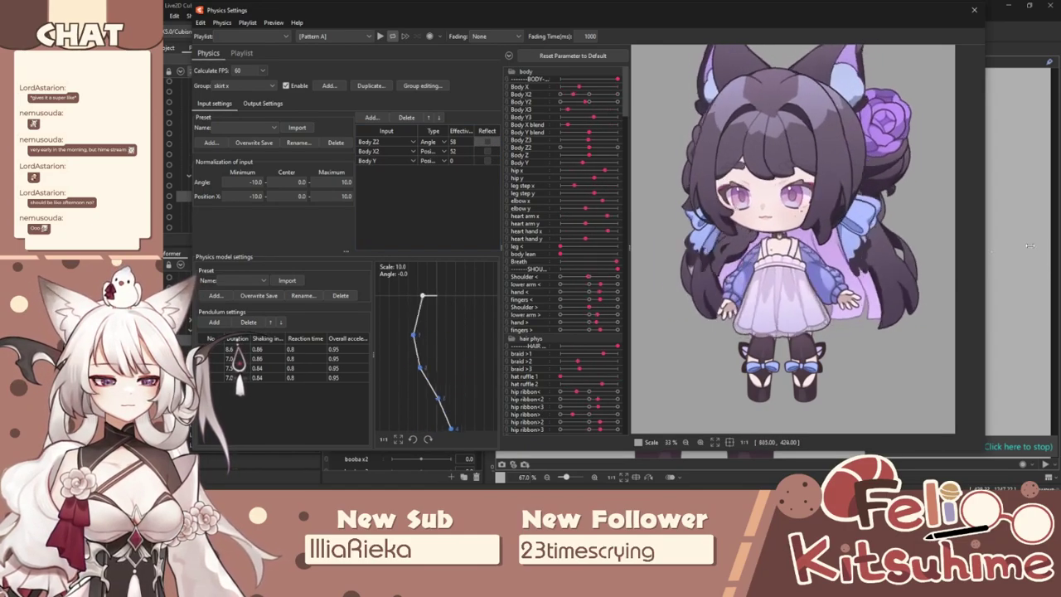
pyautogui.scroll(3, 986, 269)
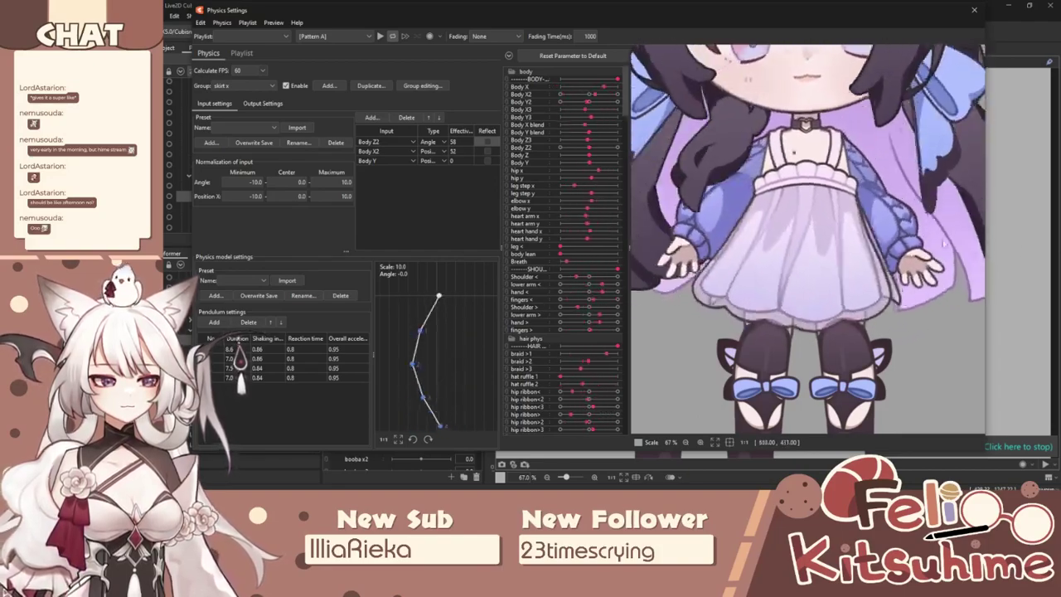
pyautogui.click(972, 11)
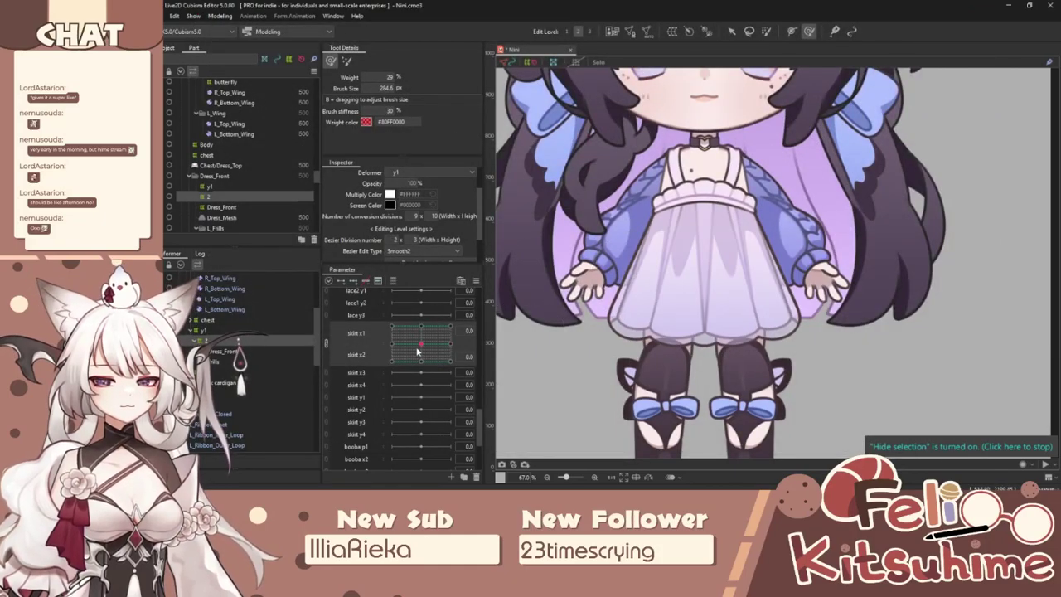
# Unlink skirt x1 and skirt x2, and check each parameter's sway separately with the selection hidden.
pyautogui.click(329, 343)
pyautogui.moveTo(420, 328); pyautogui.dragTo(458, 330)
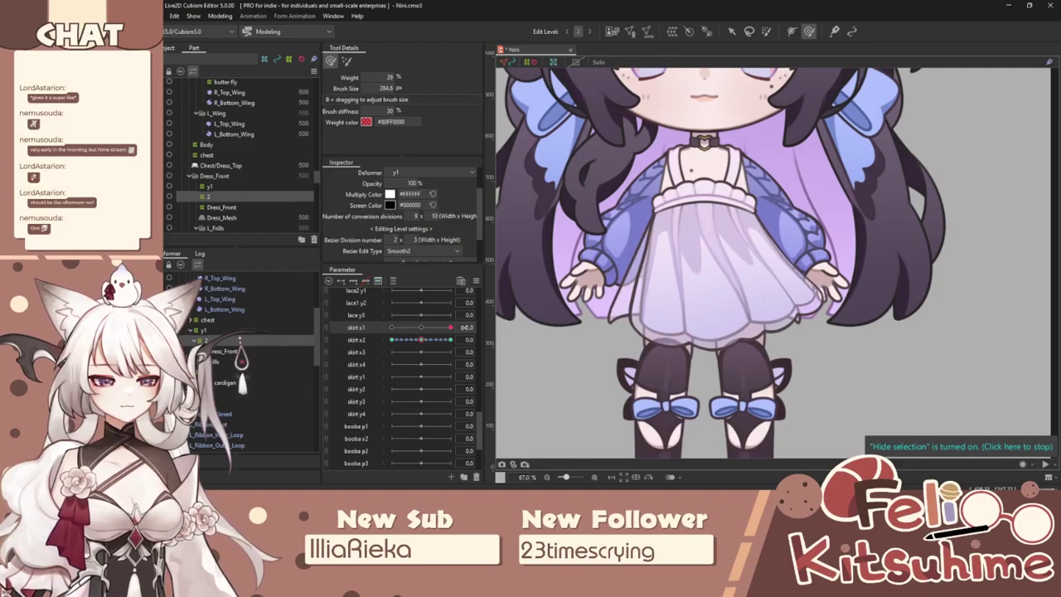
pyautogui.moveTo(421, 340); pyautogui.dragTo(438, 341)
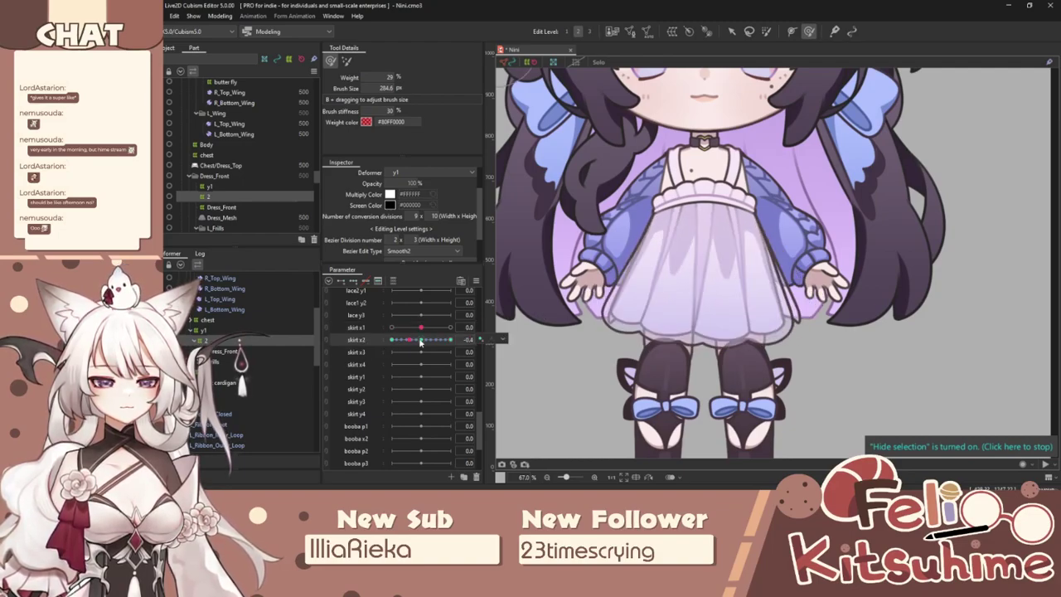
pyautogui.click(733, 31)
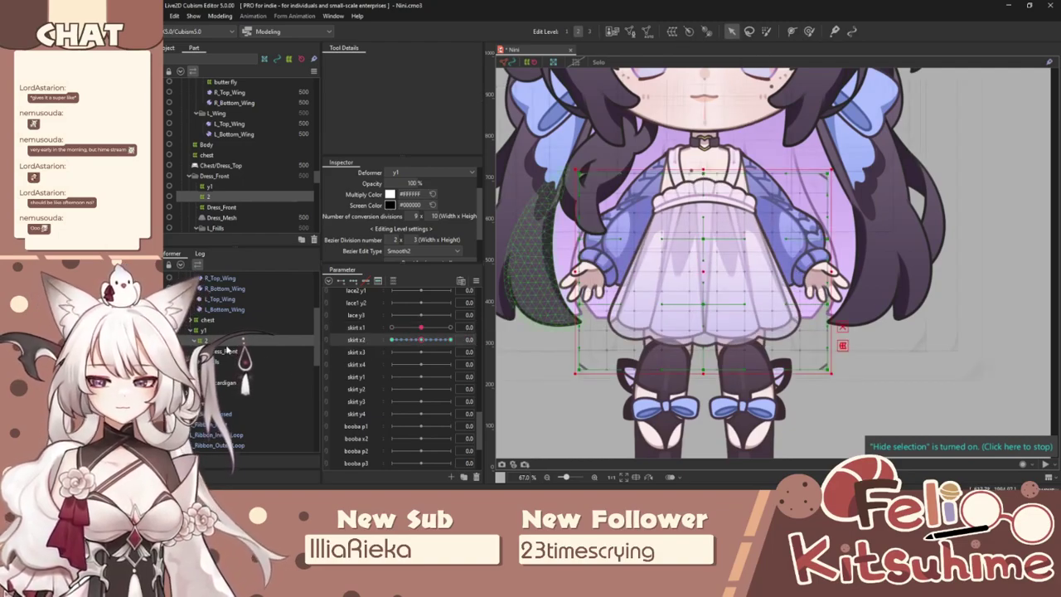
pyautogui.moveTo(421, 341); pyautogui.dragTo(452, 341)
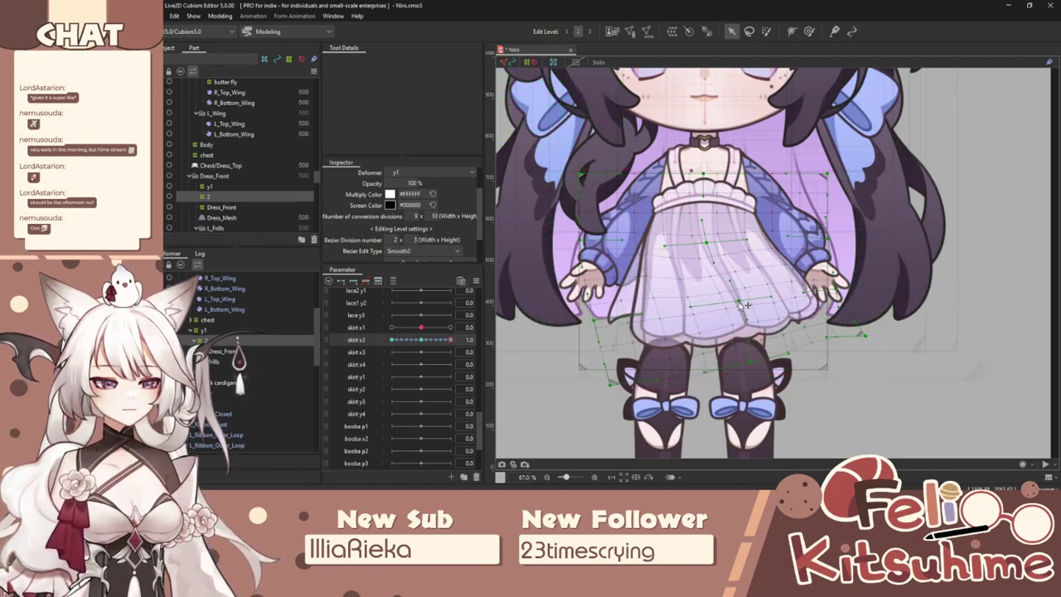
pyautogui.moveTo(373, 349)
pyautogui.mouseDown()
pyautogui.moveTo(510, 333)
pyautogui.moveTo(391, 339)
pyautogui.mouseUp()
pyautogui.moveTo(682, 304)
pyautogui.mouseDown()
pyautogui.moveTo(667, 284)
pyautogui.moveTo(666, 302)
pyautogui.mouseUp()
pyautogui.hotkey('ctrl', 'h')
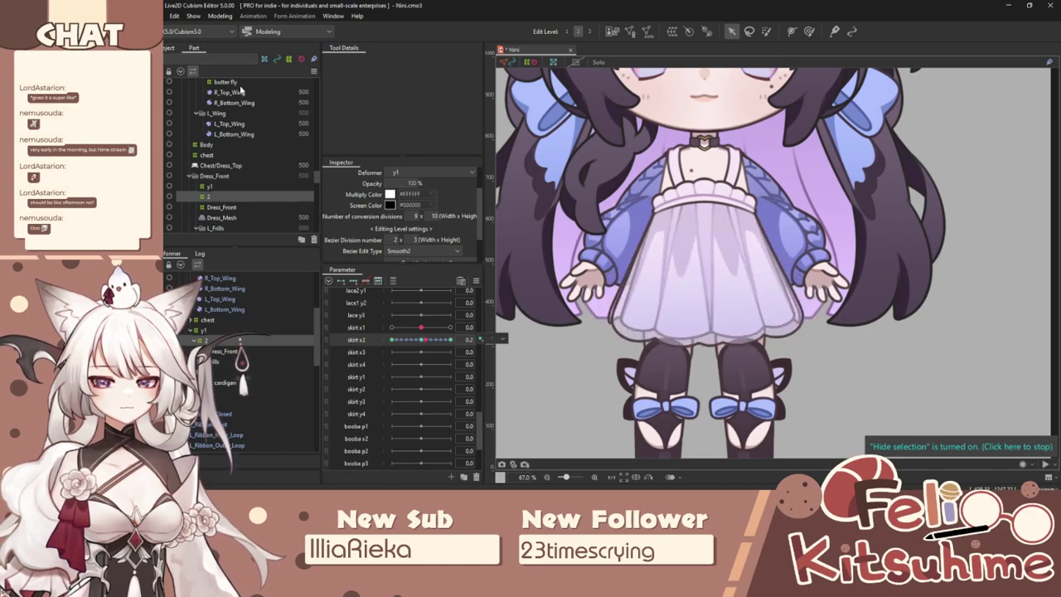
# Try reflecting the skirt x2 output in the skirt x physics group, test the swing, and turn Reflect off again.
pyautogui.click(217, 15)
pyautogui.click(253, 204)
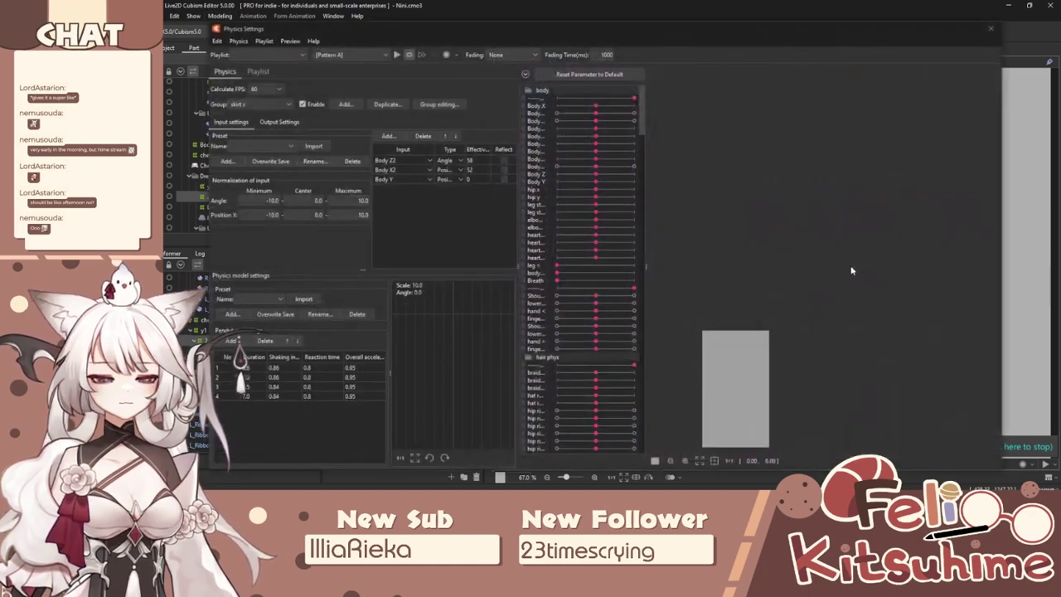
pyautogui.moveTo(802, 301); pyautogui.dragTo(751, 308)
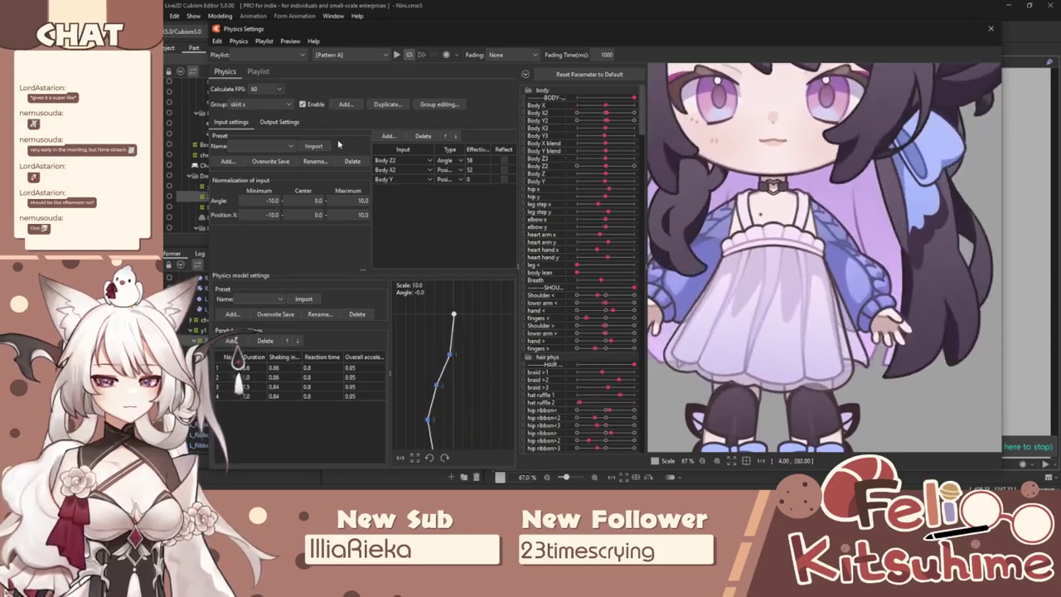
pyautogui.click(298, 122)
pyautogui.click(352, 172)
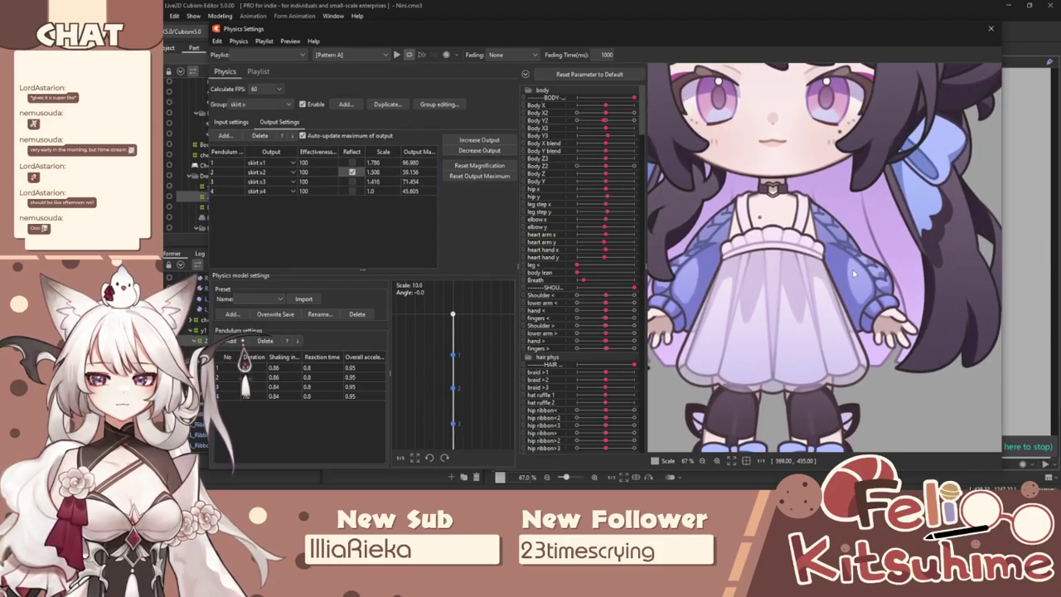
pyautogui.moveTo(701, 272); pyautogui.dragTo(576, 270)
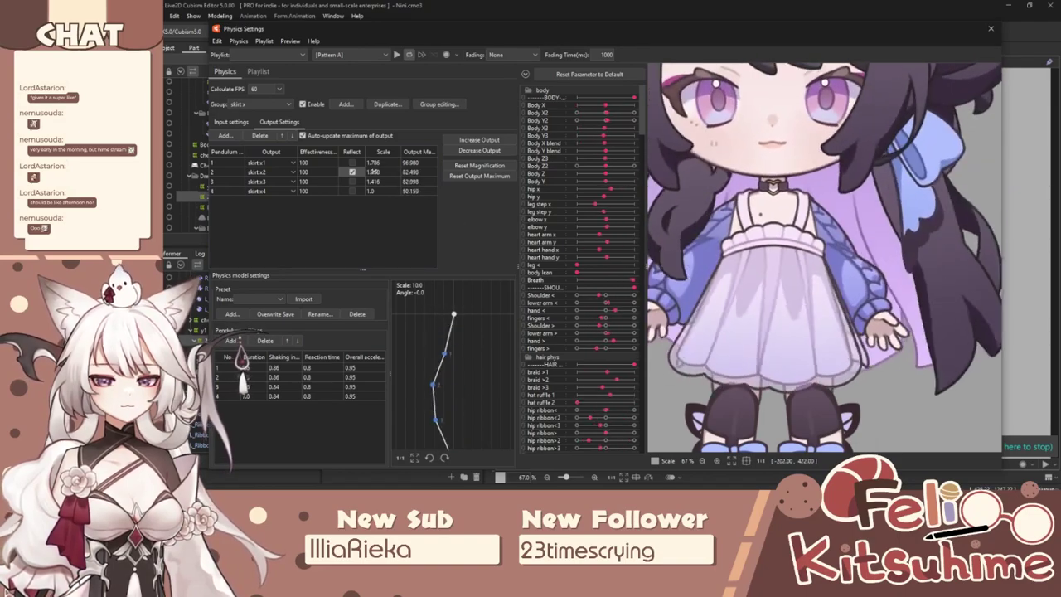
pyautogui.click(351, 173)
pyautogui.click(231, 122)
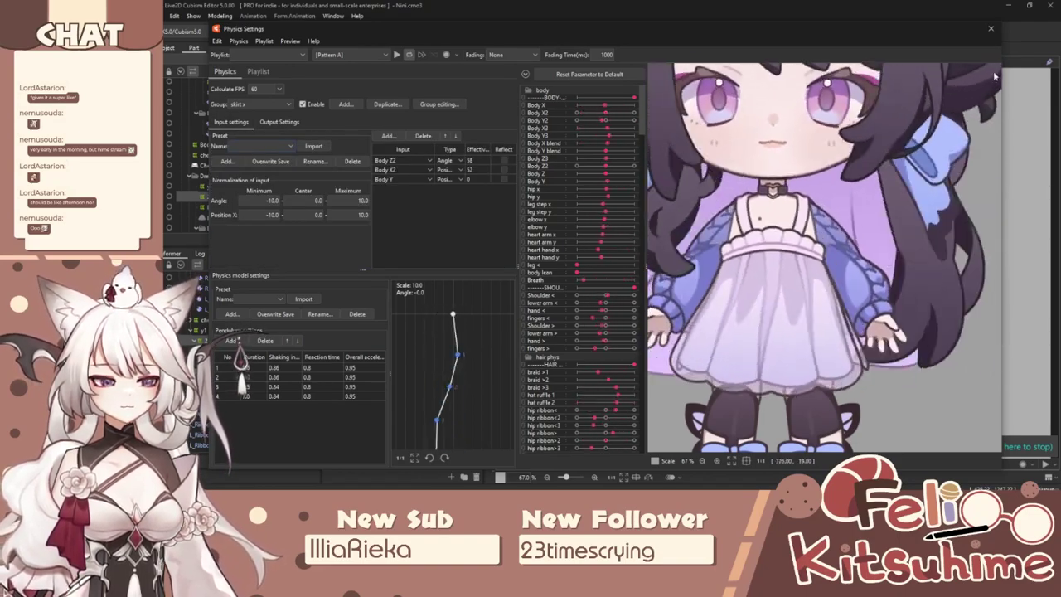
pyautogui.click(990, 28)
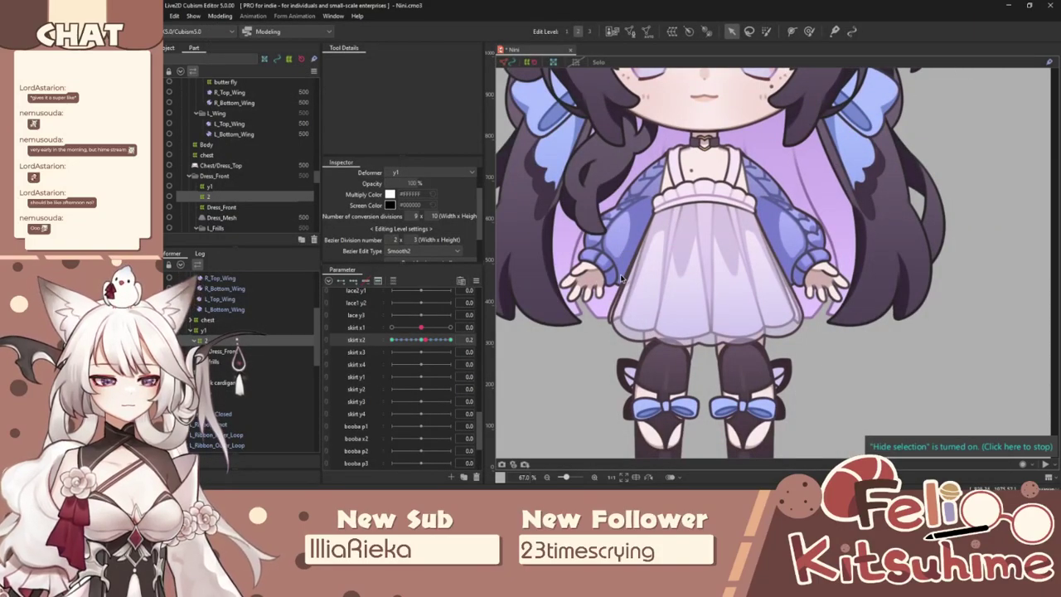
# Recreate deformer 2's three skirt x2 keys and brush-select its lower skirt points with a brush of about 656 px.
pyautogui.moveTo(470, 325); pyautogui.dragTo(421, 329)
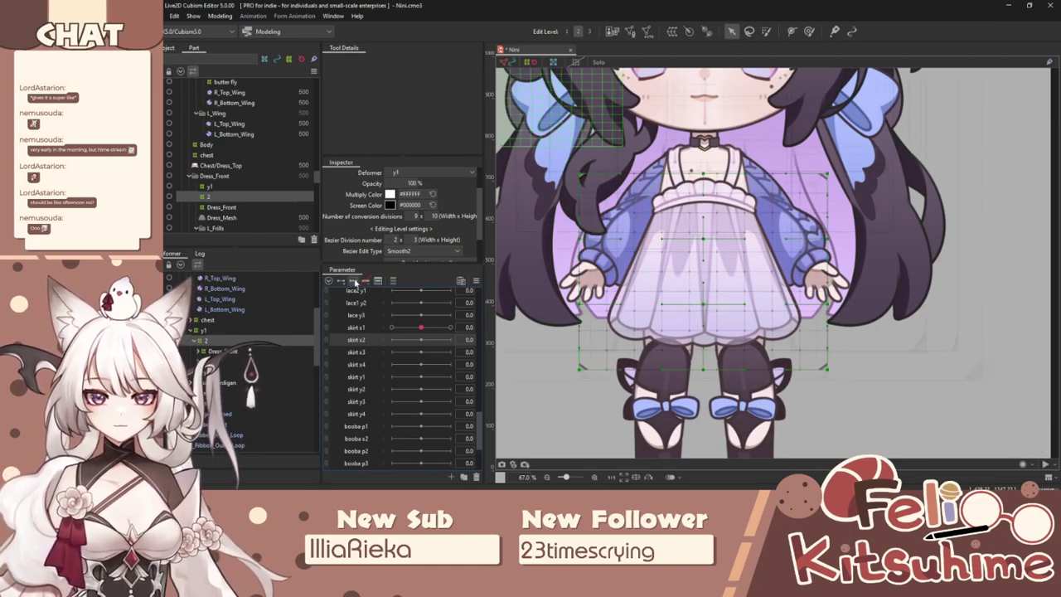
pyautogui.click(765, 32)
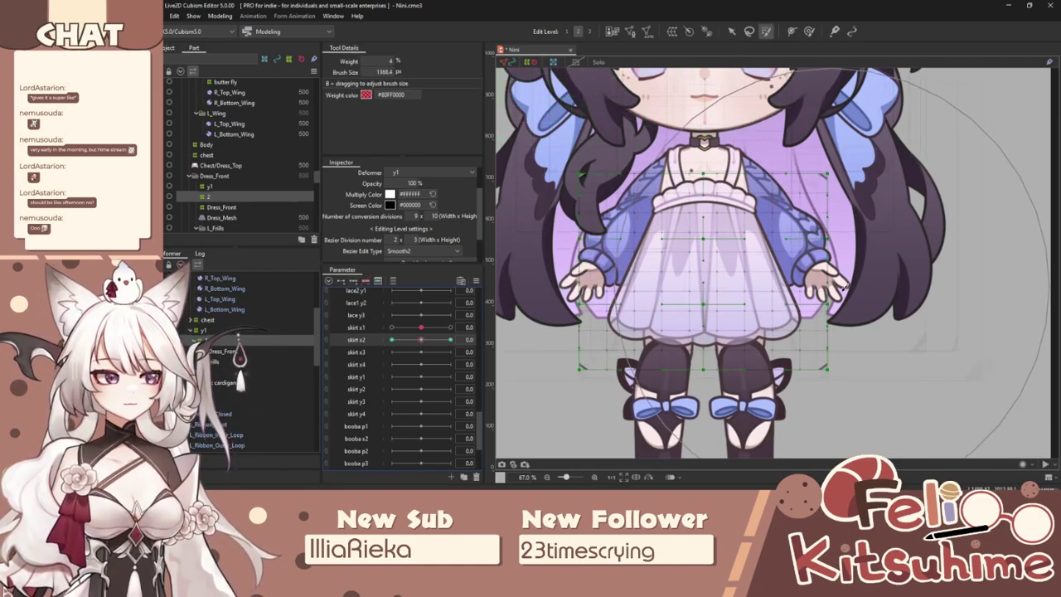
pyautogui.moveTo(788, 319)
pyautogui.mouseDown()
pyautogui.moveTo(817, 326)
pyautogui.moveTo(839, 371)
pyautogui.mouseUp()
pyautogui.moveTo(766, 352)
pyautogui.mouseDown()
pyautogui.moveTo(795, 332)
pyautogui.moveTo(629, 332)
pyautogui.moveTo(729, 274)
pyautogui.moveTo(843, 234)
pyautogui.mouseUp()
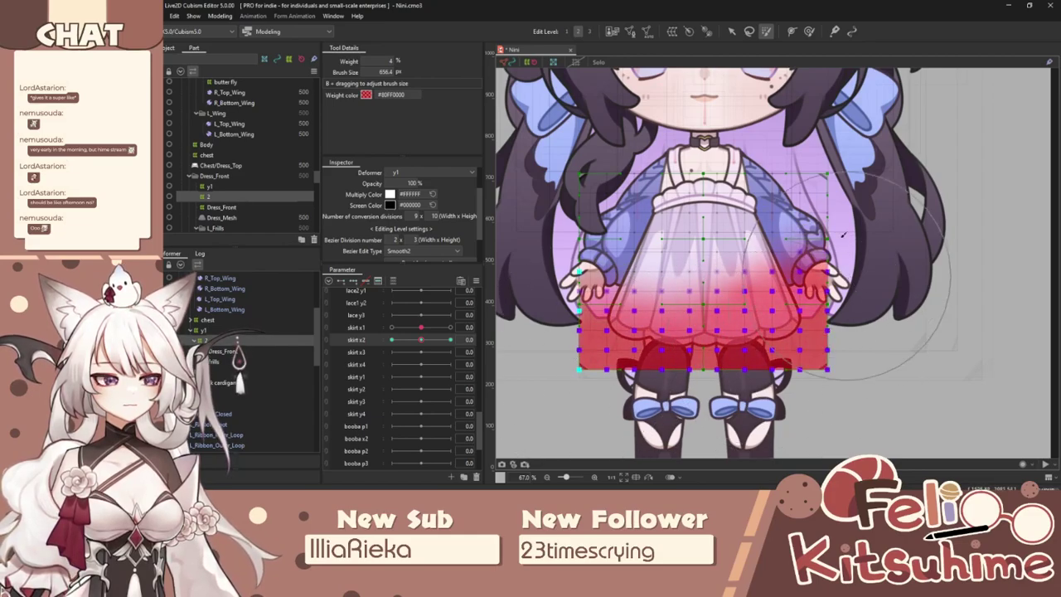
pyautogui.click(730, 32)
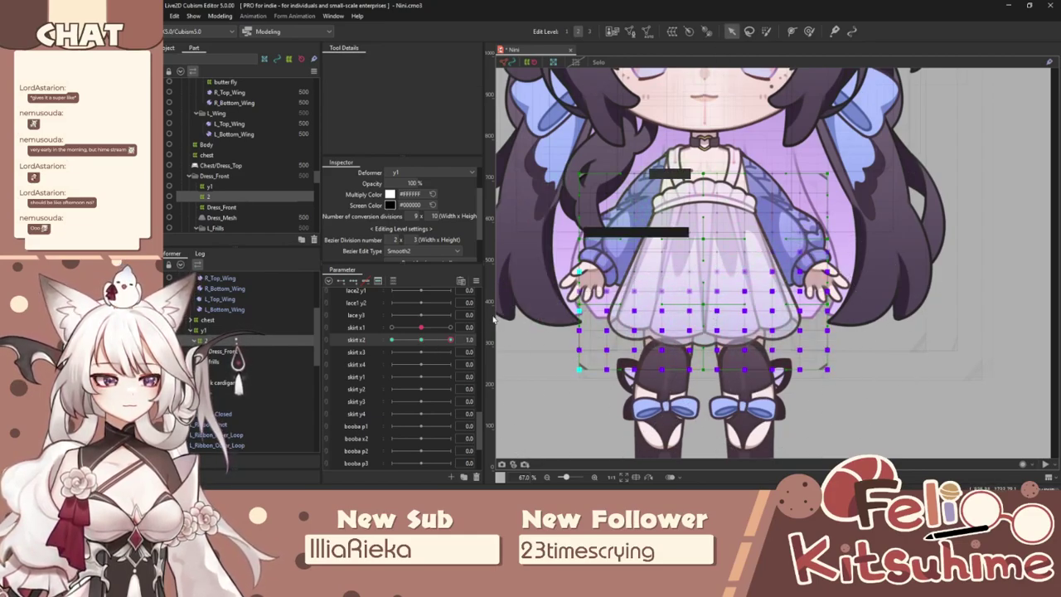
pyautogui.click(765, 31)
pyautogui.moveTo(842, 326)
pyautogui.mouseDown()
pyautogui.moveTo(820, 345)
pyautogui.moveTo(617, 357)
pyautogui.moveTo(813, 337)
pyautogui.moveTo(769, 348)
pyautogui.moveTo(637, 363)
pyautogui.moveTo(825, 323)
pyautogui.moveTo(602, 361)
pyautogui.mouseUp()
# Rotate and shift the selected points at skirt x2 1.0, and refine the skirt folds with a deform brush of about 374 px.
pyautogui.click(730, 31)
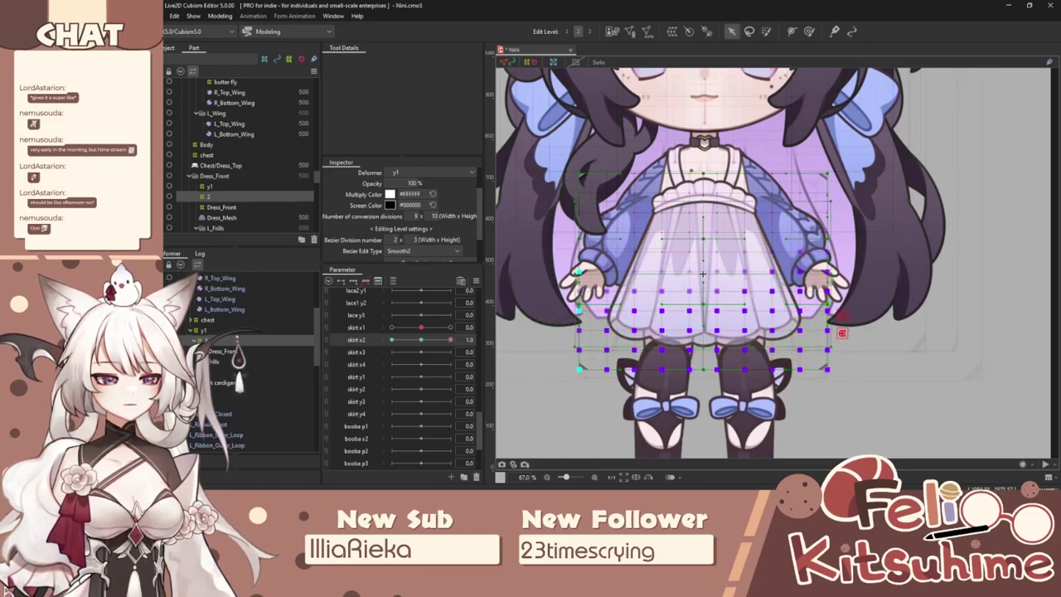
pyautogui.moveTo(860, 264); pyautogui.dragTo(856, 233)
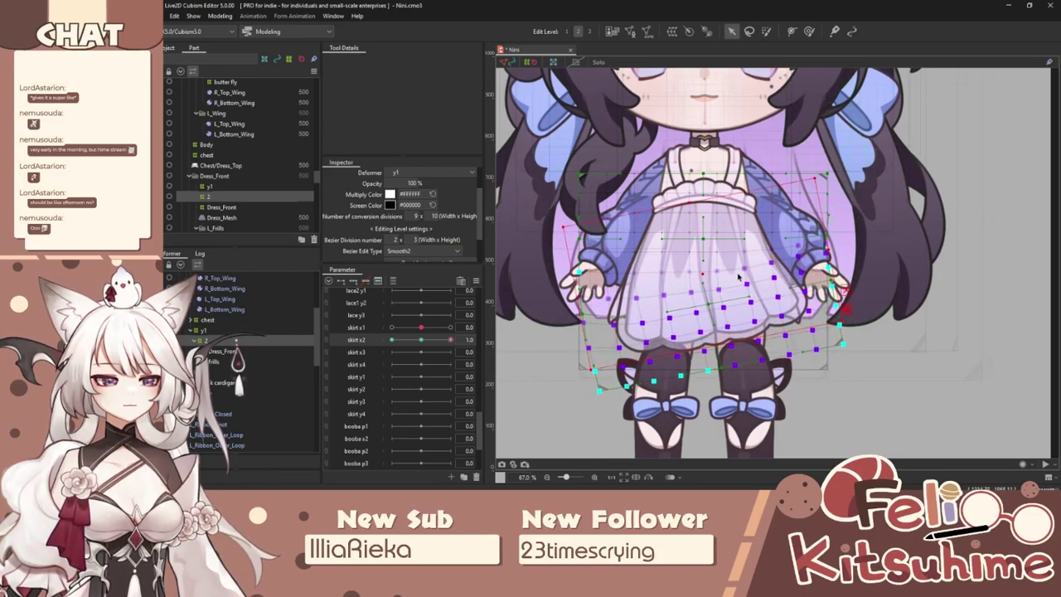
pyautogui.moveTo(845, 308); pyautogui.dragTo(852, 309)
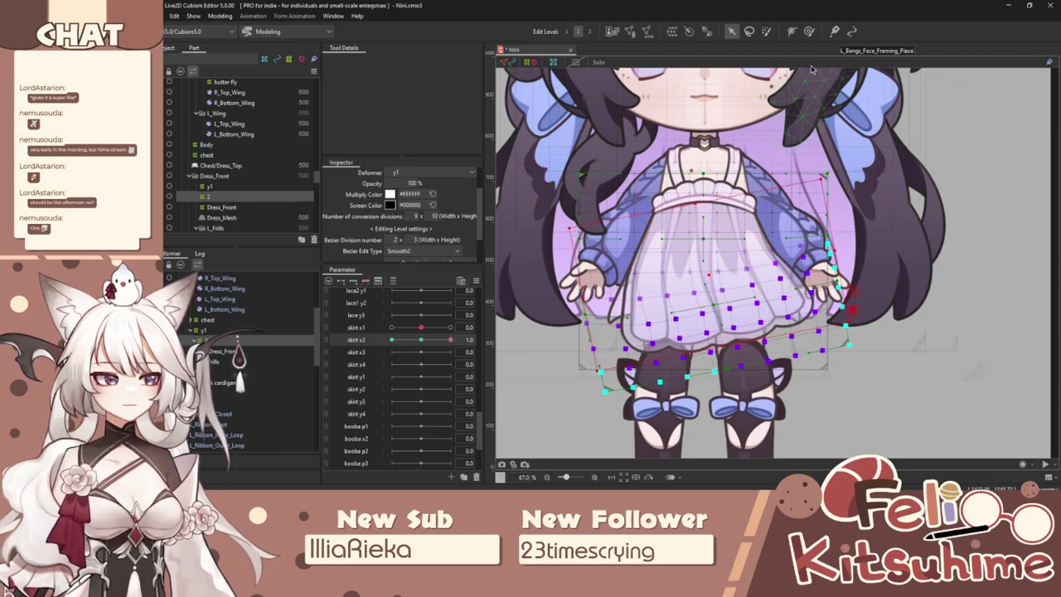
pyautogui.click(808, 32)
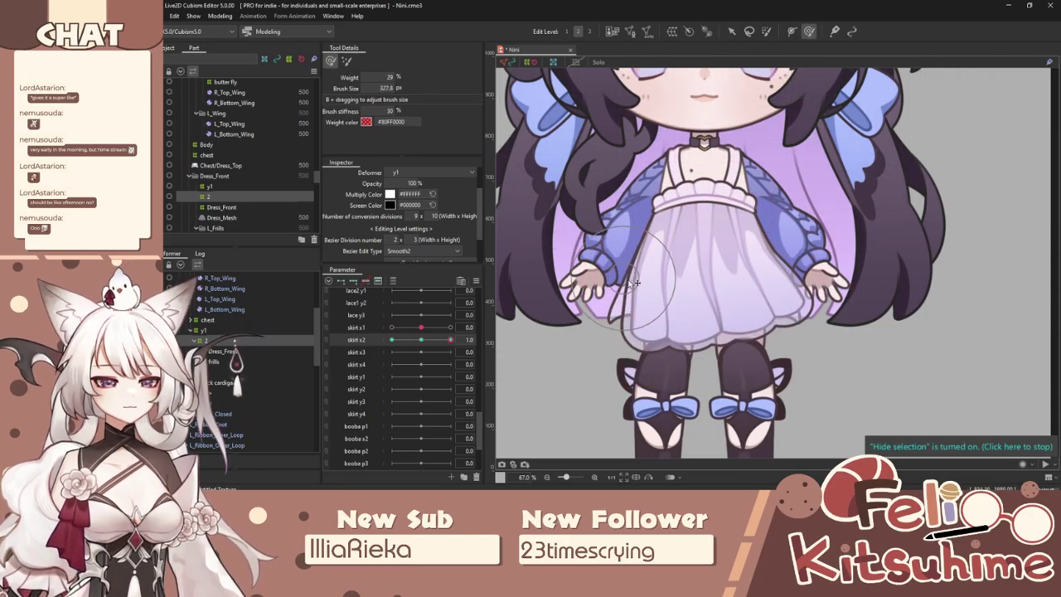
pyautogui.moveTo(741, 292); pyautogui.dragTo(742, 311)
pyautogui.press('b')
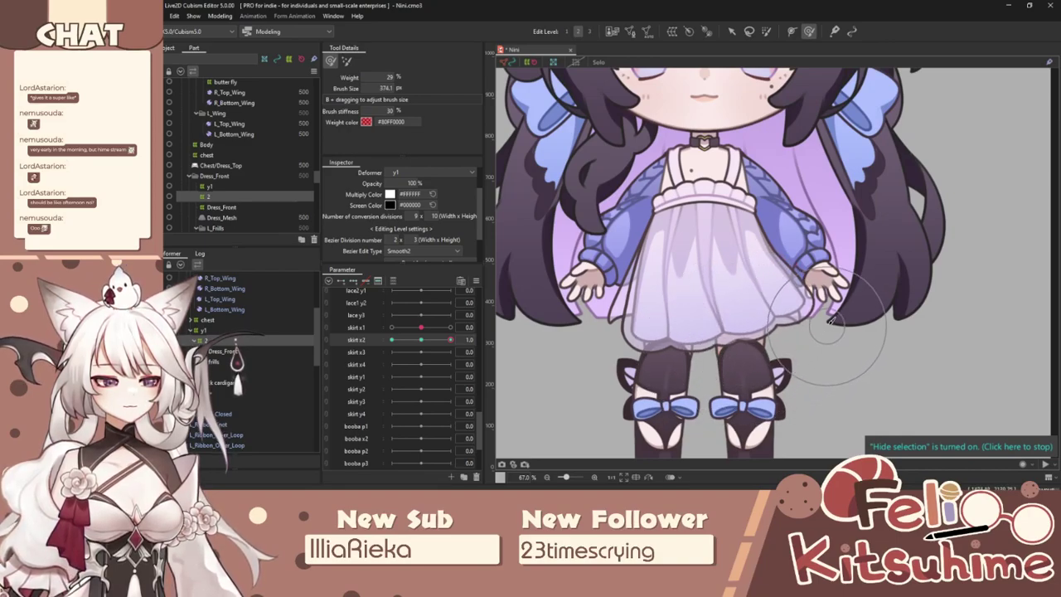
# Reflect deformer 2's new skirt x2 motion to the opposite side and check it at -1.0.
pyautogui.click(475, 281)
pyautogui.click(537, 375)
pyautogui.click(587, 340)
pyautogui.moveTo(454, 340); pyautogui.dragTo(391, 340)
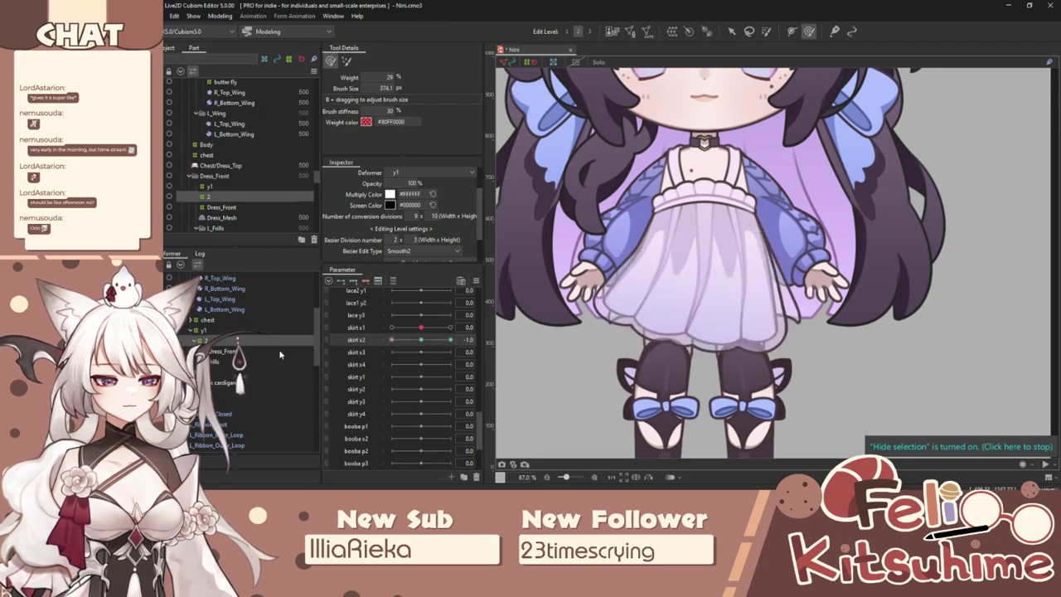
# Apply extended interpolation to deformer 2's skirt x2 keys in place of linear interpolation.
pyautogui.click(461, 283)
pyautogui.click(547, 405)
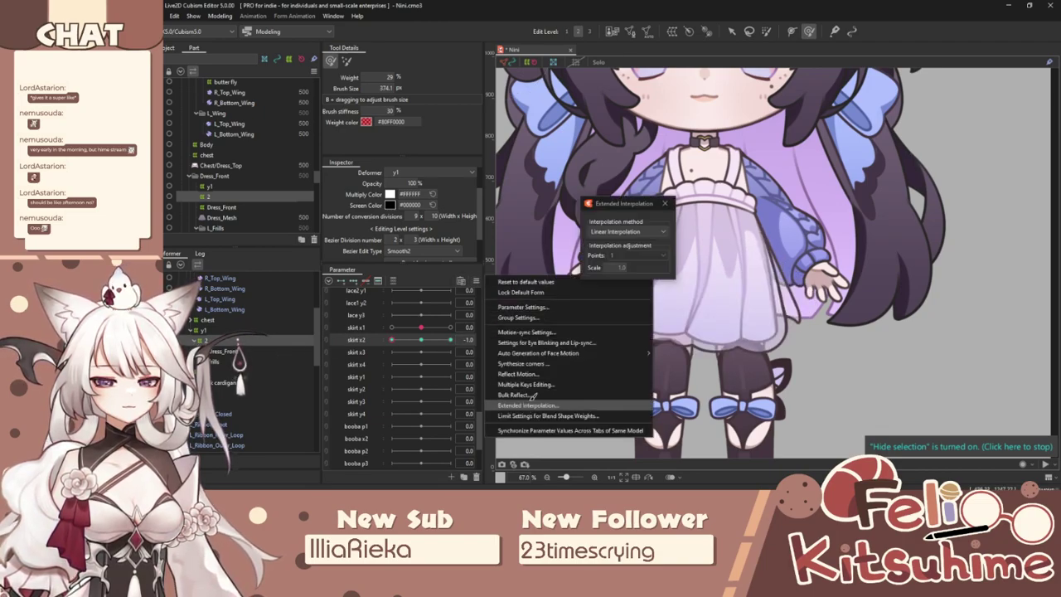
pyautogui.click(628, 232)
pyautogui.click(664, 205)
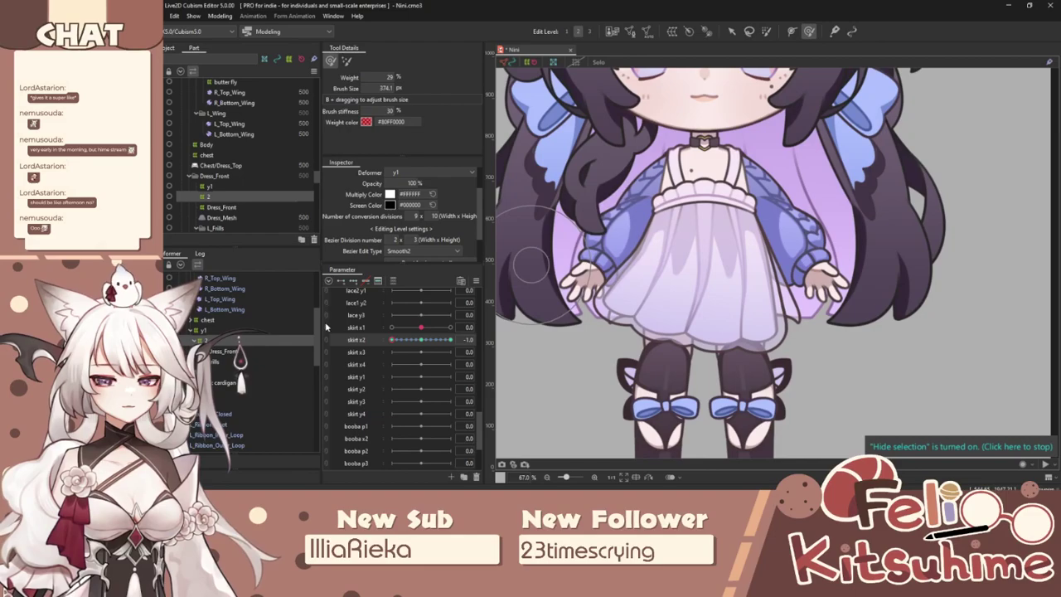
# Link skirt x1 and skirt x2 again, and test the combined skirt swing in the physics settings.
pyautogui.click(325, 333)
pyautogui.moveTo(423, 344); pyautogui.dragTo(392, 355)
pyautogui.click(222, 17)
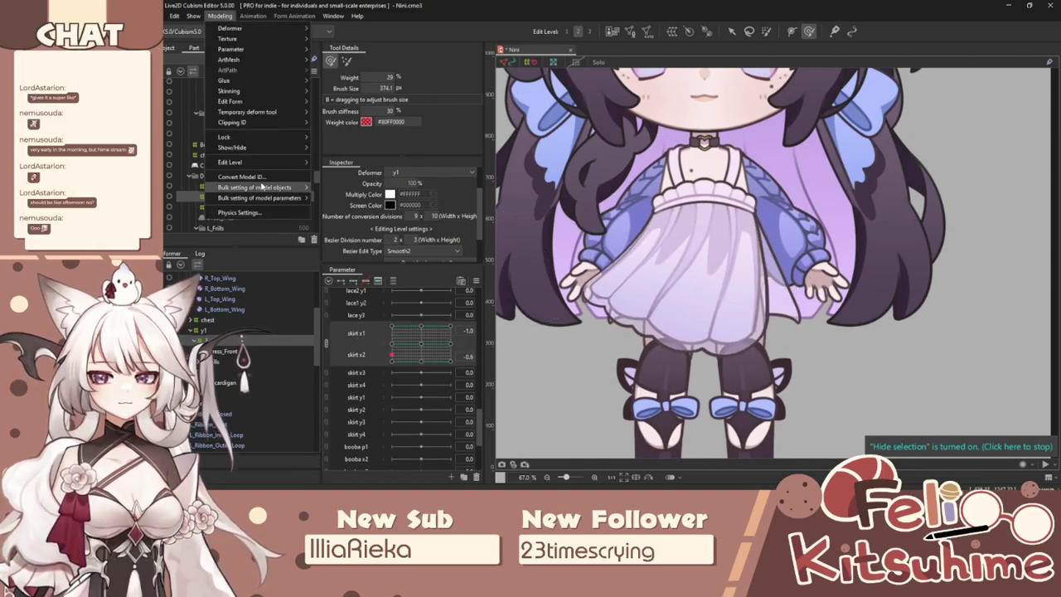
pyautogui.click(249, 214)
pyautogui.moveTo(868, 277); pyautogui.dragTo(730, 274)
pyautogui.click(990, 29)
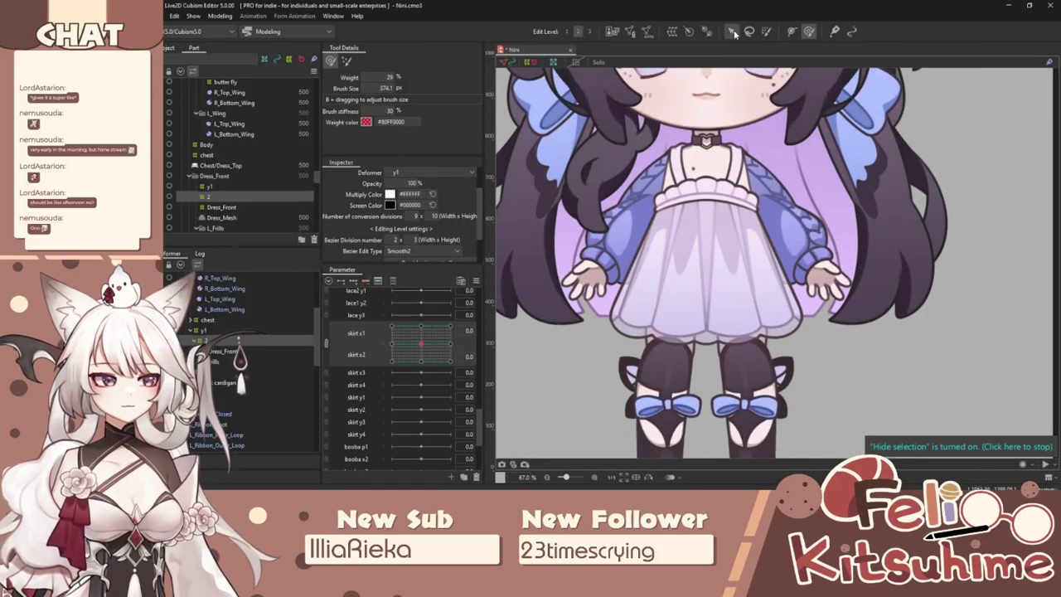
# Add a four-point deform path down the length of the L_Inner_Frill mesh.
pyautogui.click(732, 32)
pyautogui.click(198, 351)
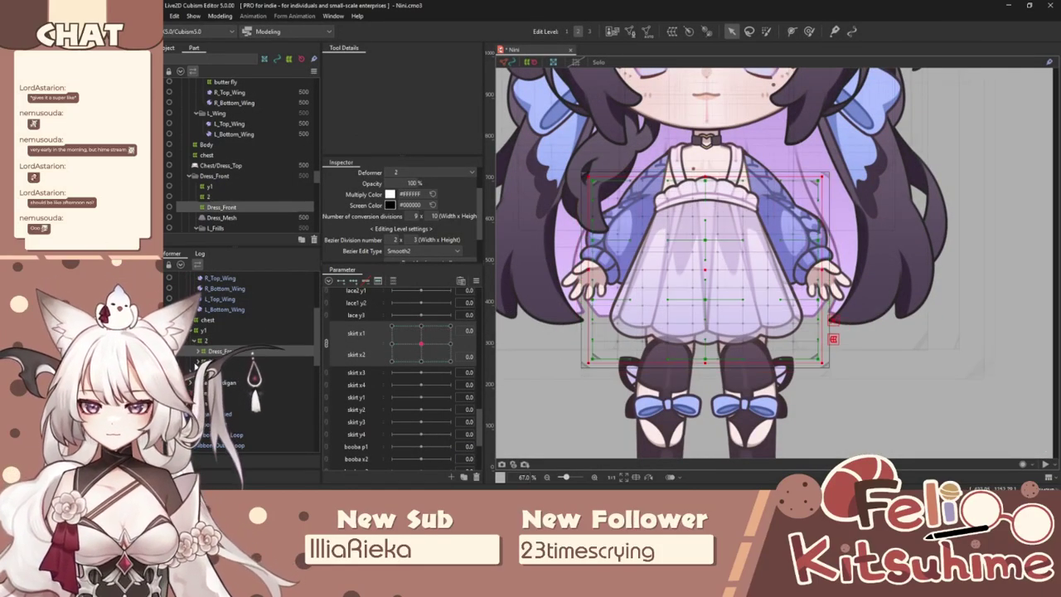
pyautogui.click(195, 362)
pyautogui.click(226, 373)
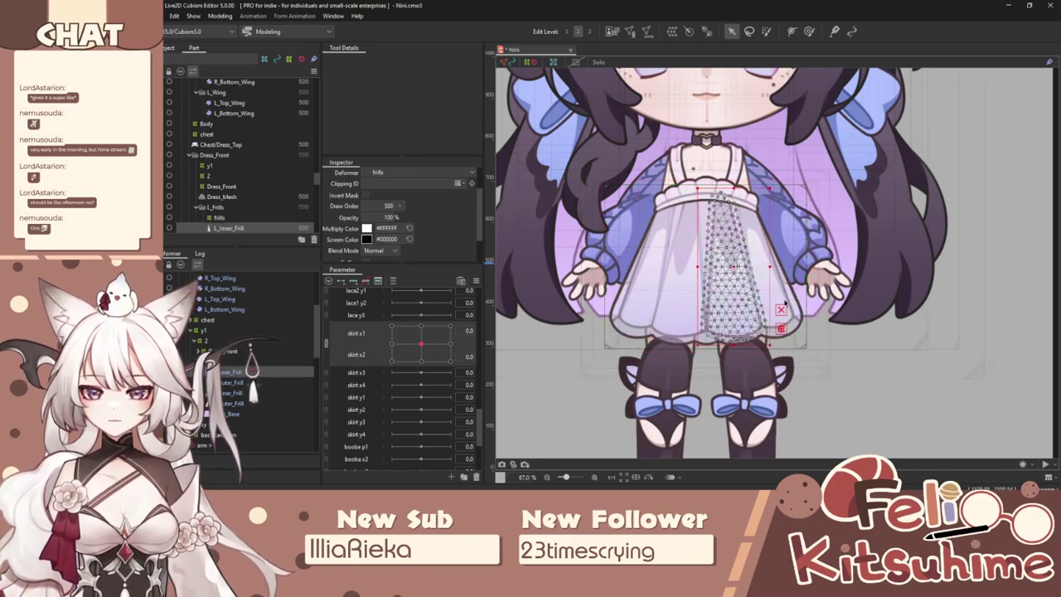
pyautogui.scroll(3, 755, 285)
pyautogui.click(791, 32)
pyautogui.click(709, 165)
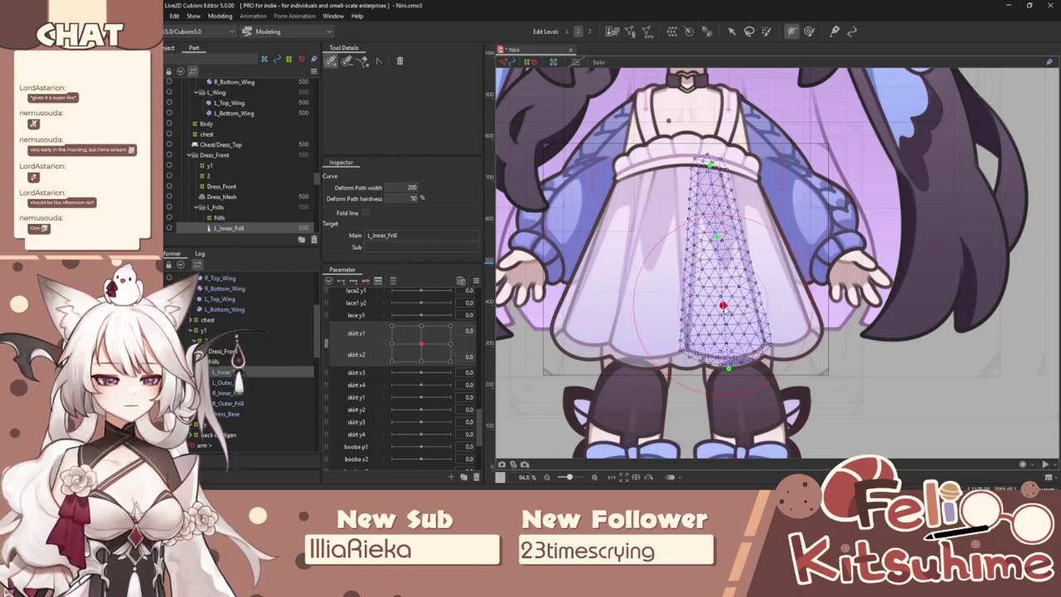
pyautogui.click(731, 31)
# Key L_Inner_Frill on skirt x3, swinging its lower path points outward at 1.0 and inward at -1.0.
pyautogui.scroll(3, 707, 357)
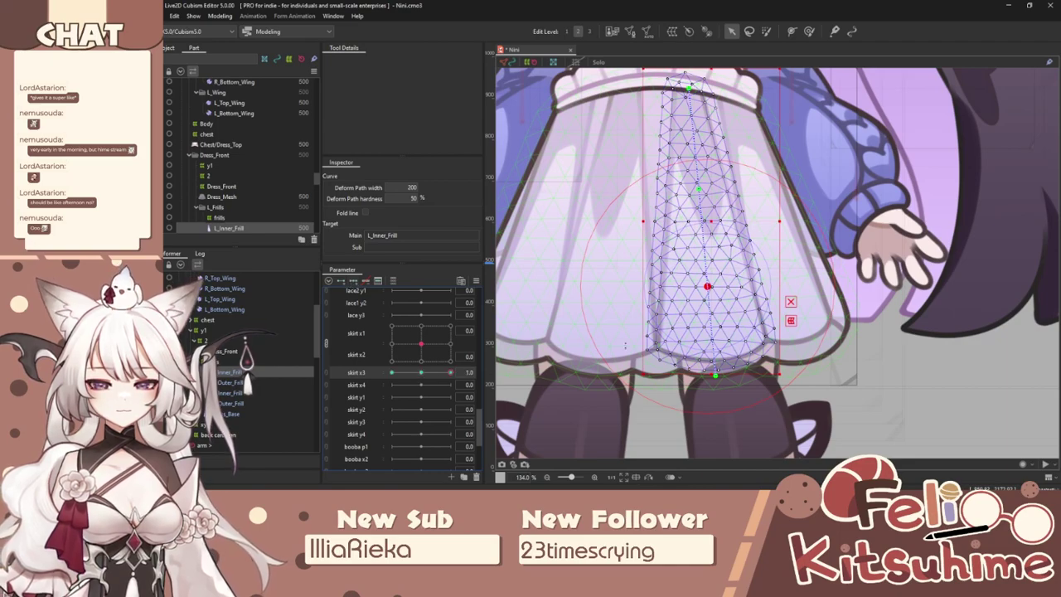
pyautogui.moveTo(715, 374); pyautogui.dragTo(741, 368)
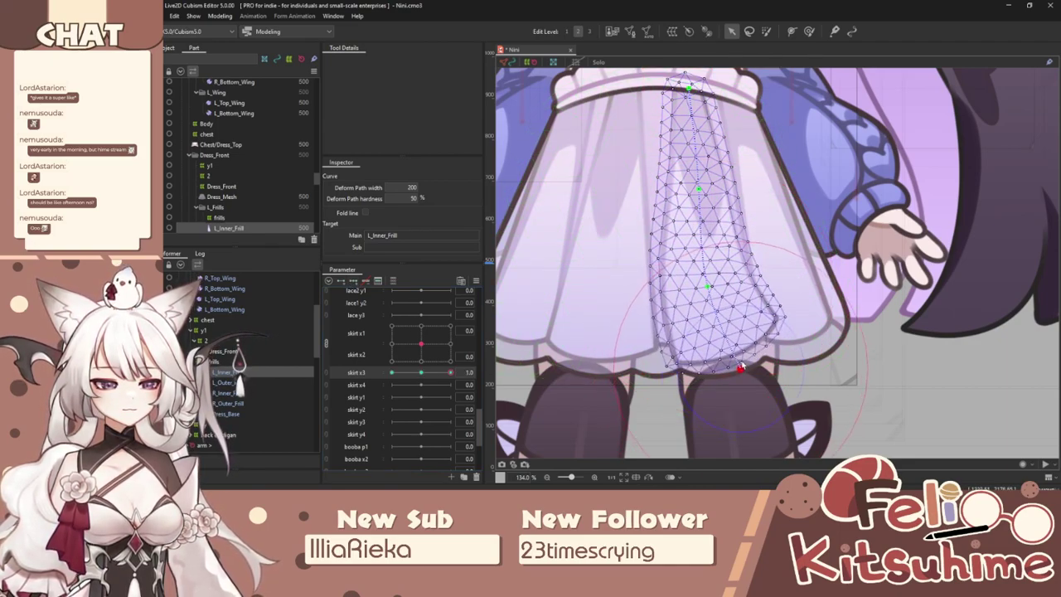
pyautogui.moveTo(454, 379); pyautogui.dragTo(354, 373)
pyautogui.moveTo(717, 373); pyautogui.dragTo(691, 378)
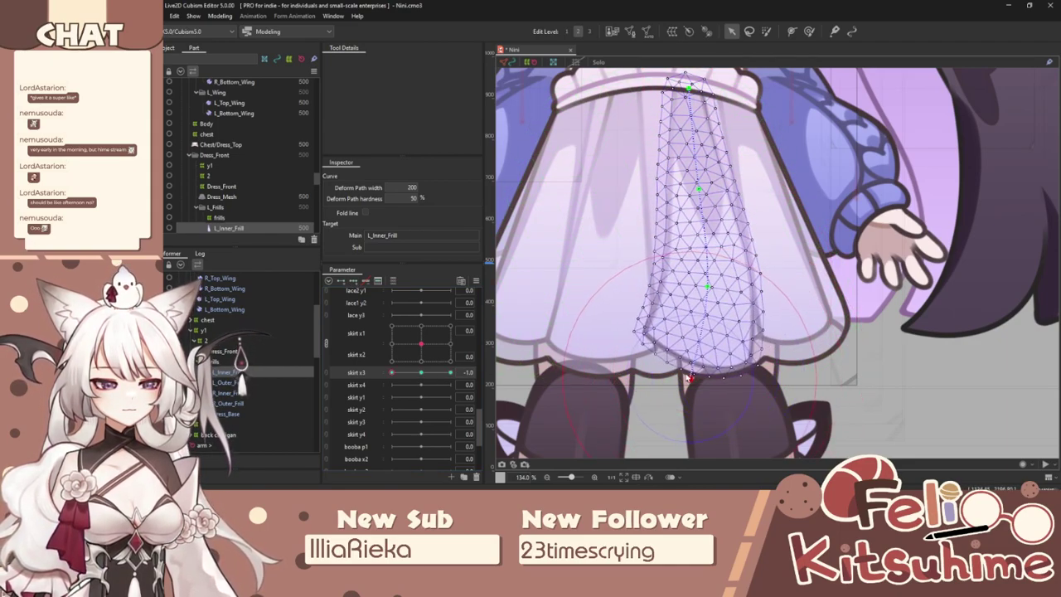
pyautogui.moveTo(398, 375); pyautogui.dragTo(351, 383)
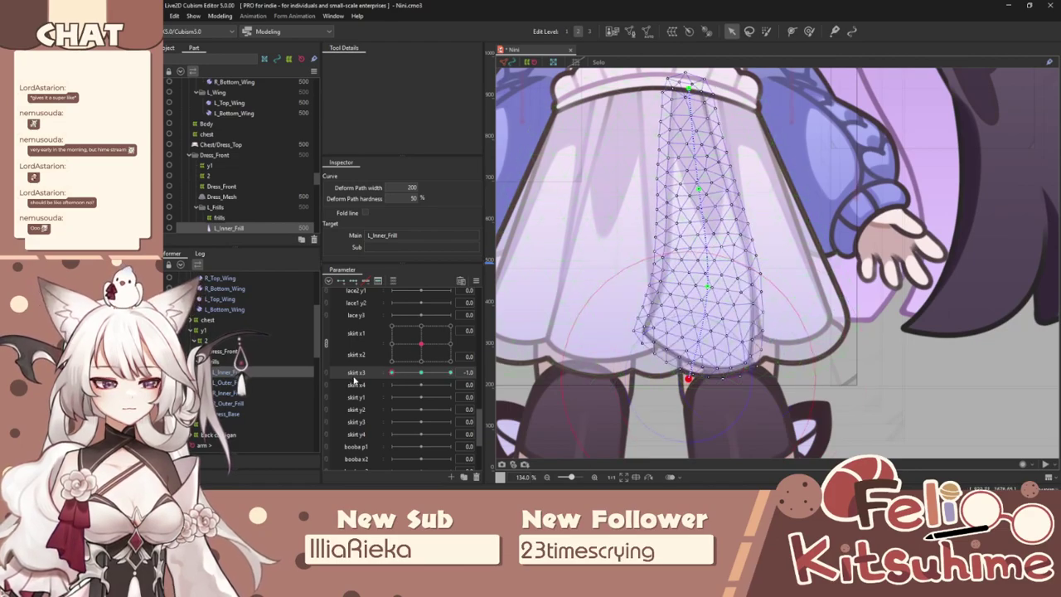
pyautogui.moveTo(707, 286); pyautogui.dragTo(701, 286)
pyautogui.moveTo(419, 384); pyautogui.dragTo(428, 385)
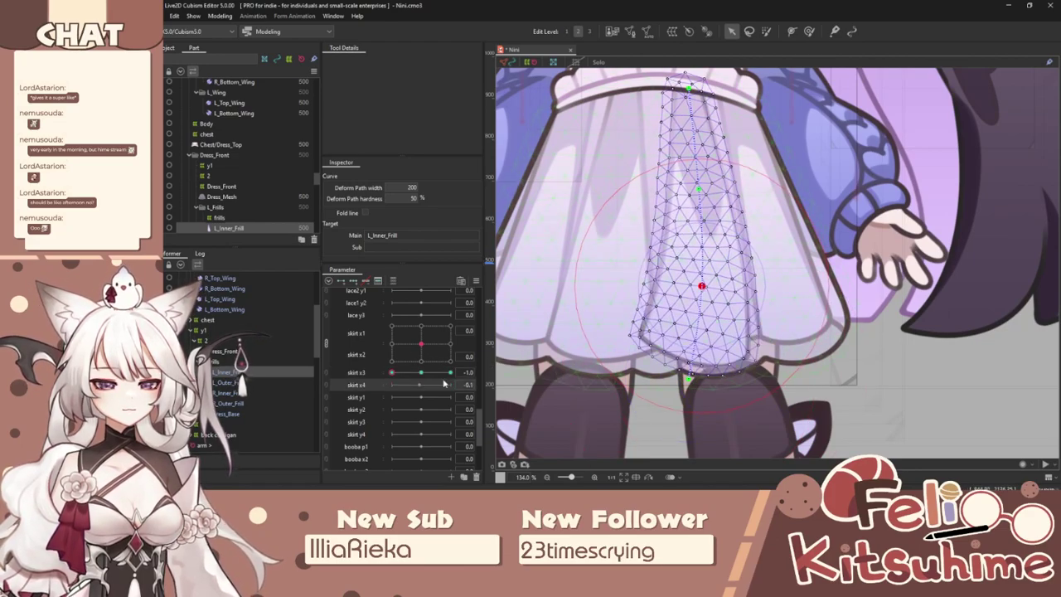
pyautogui.click(449, 372)
pyautogui.moveTo(708, 288); pyautogui.dragTo(716, 286)
pyautogui.moveTo(448, 372)
pyautogui.mouseDown()
pyautogui.moveTo(422, 374)
pyautogui.moveTo(464, 362)
pyautogui.moveTo(421, 372)
pyautogui.mouseUp()
# Check the extended interpolation settings for L_Inner_Frill's skirt x3 keys.
pyautogui.click(475, 284)
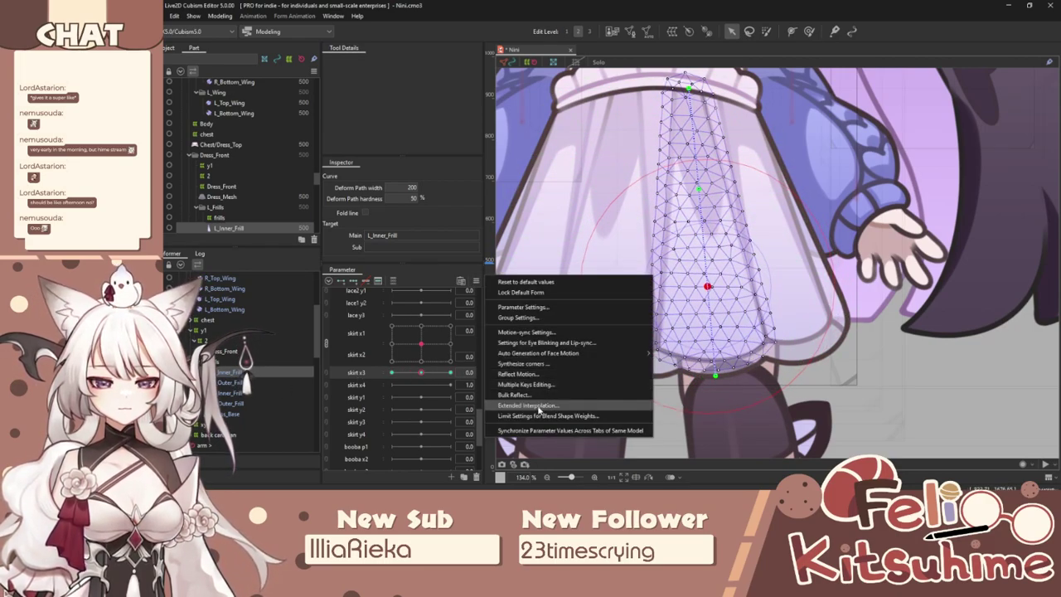
pyautogui.click(547, 408)
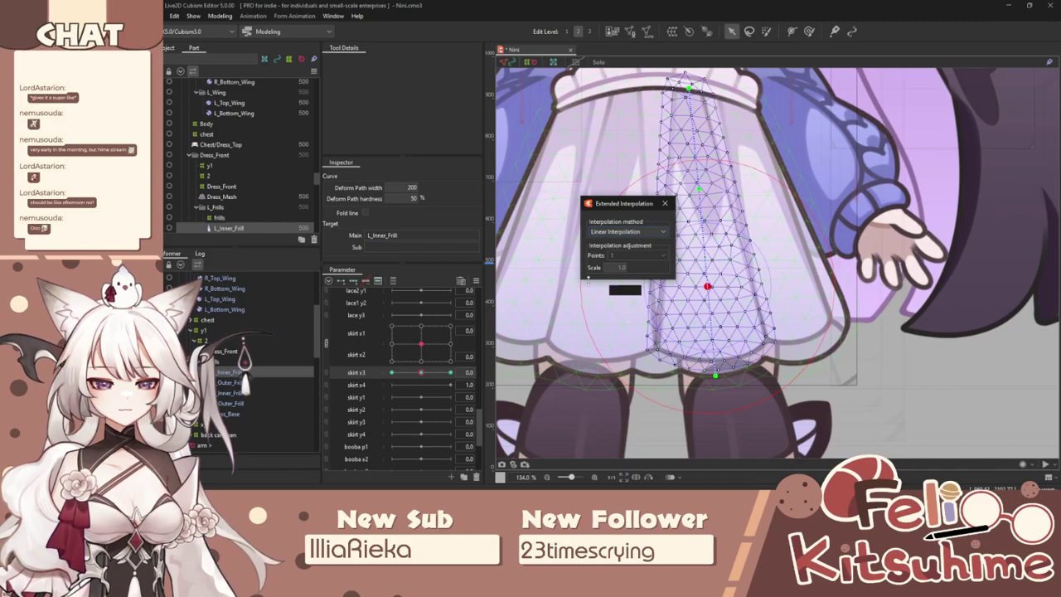
pyautogui.click(664, 203)
# Add a five-point deform path from the waist to the hem of the L_Outer_Frill mesh.
pyautogui.click(640, 290)
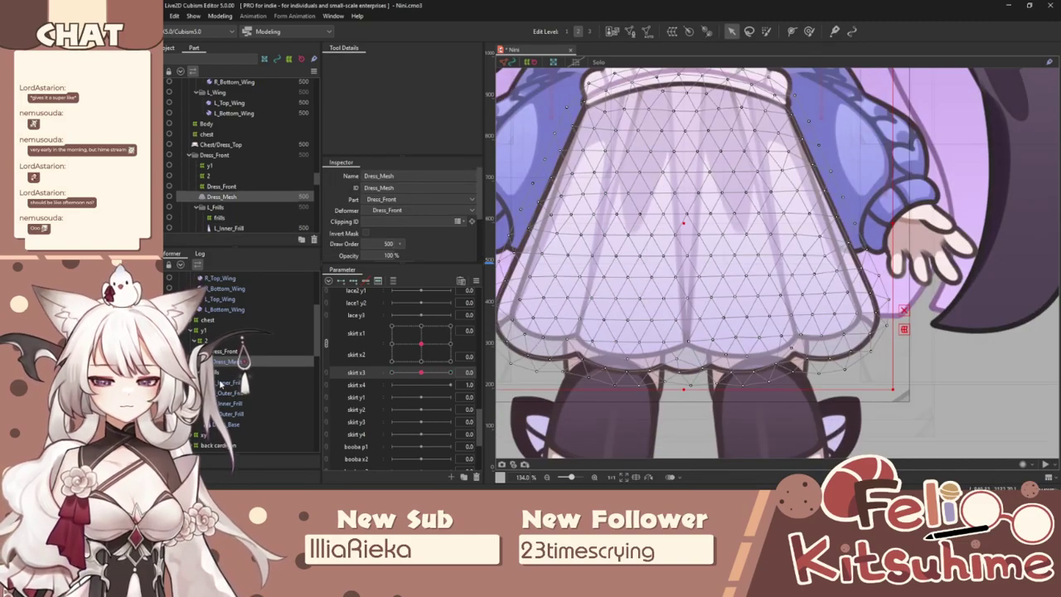
pyautogui.click(225, 392)
pyautogui.click(792, 31)
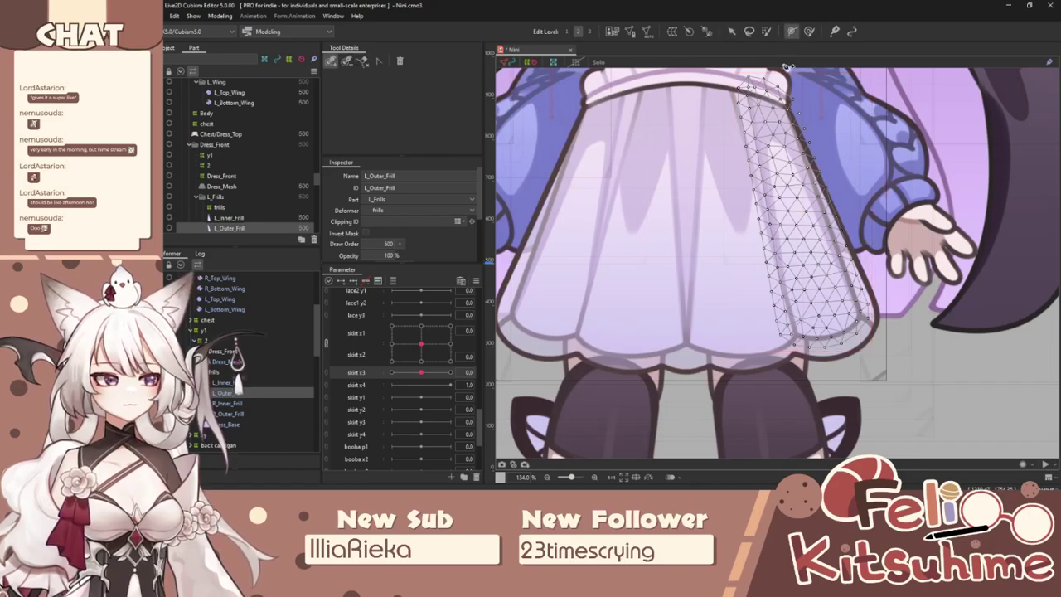
pyautogui.click(767, 90)
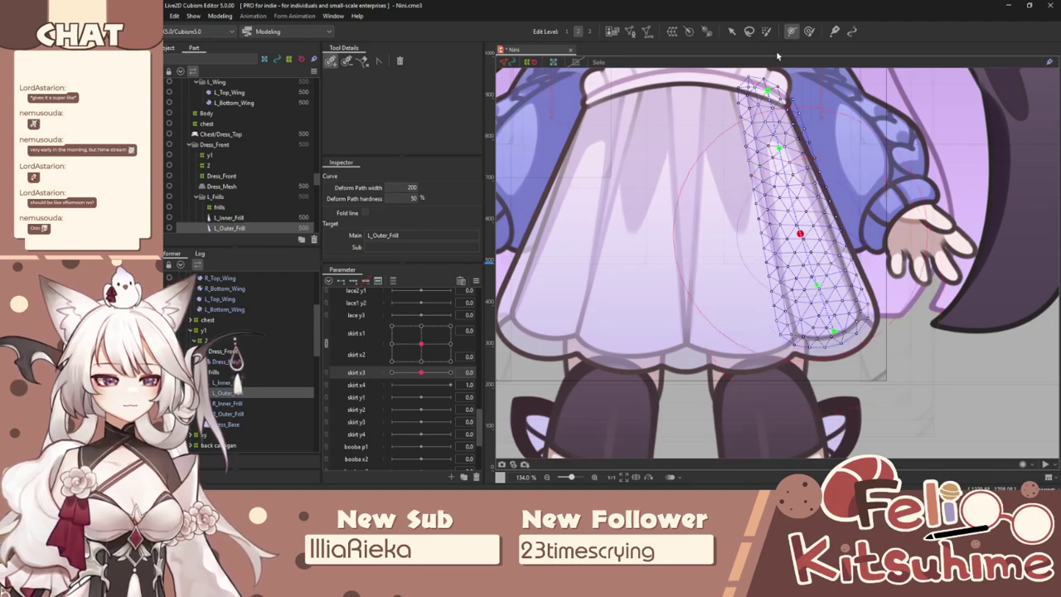
pyautogui.click(732, 32)
# Key L_Outer_Frill on skirt x3 and swing its two lowest path points outward at 1.0.
pyautogui.scroll(-1, 700, 246)
pyautogui.scroll(2, 808, 262)
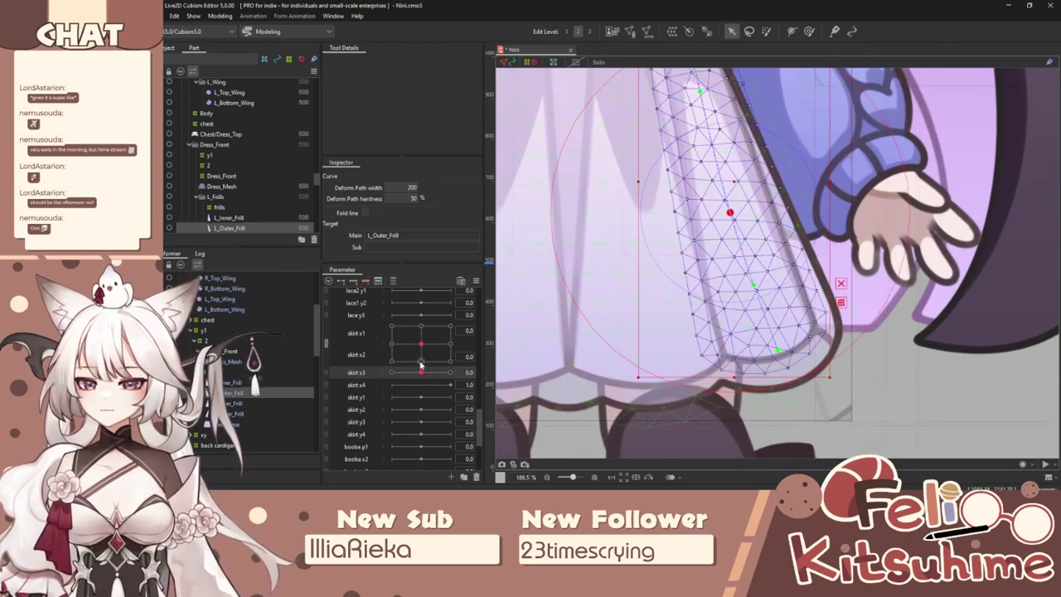
pyautogui.moveTo(421, 372); pyautogui.dragTo(501, 370)
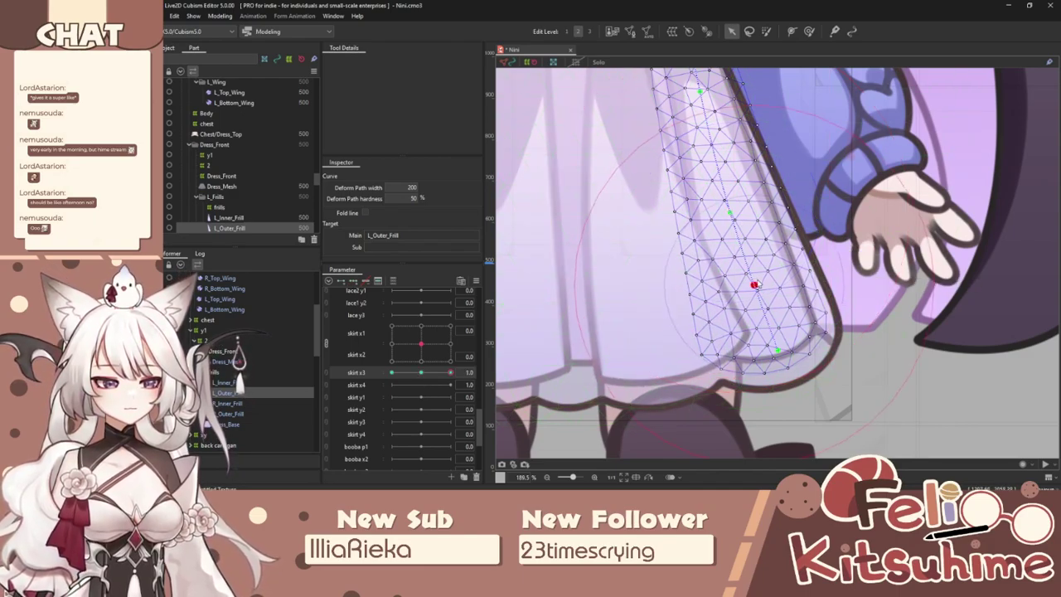
pyautogui.moveTo(754, 285); pyautogui.dragTo(764, 279)
pyautogui.moveTo(781, 349); pyautogui.dragTo(797, 337)
pyautogui.moveTo(762, 281); pyautogui.dragTo(760, 281)
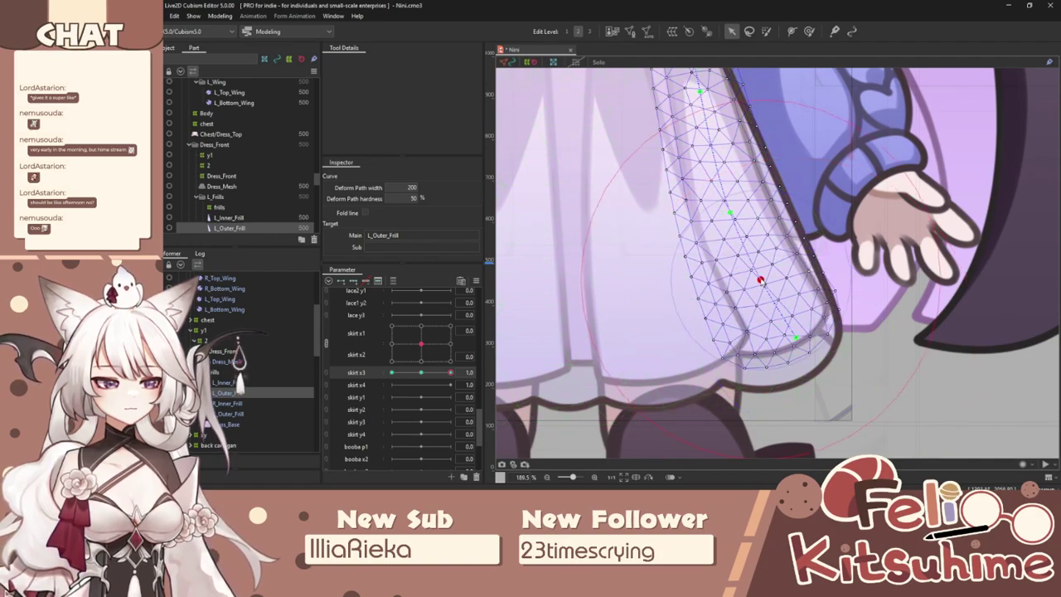
# Swing L_Outer_Frill's two lowest path points inward at skirt x3 -1.0, and return the parameter to 0.
pyautogui.moveTo(449, 375); pyautogui.dragTo(351, 383)
pyautogui.moveTo(754, 286); pyautogui.dragTo(746, 287)
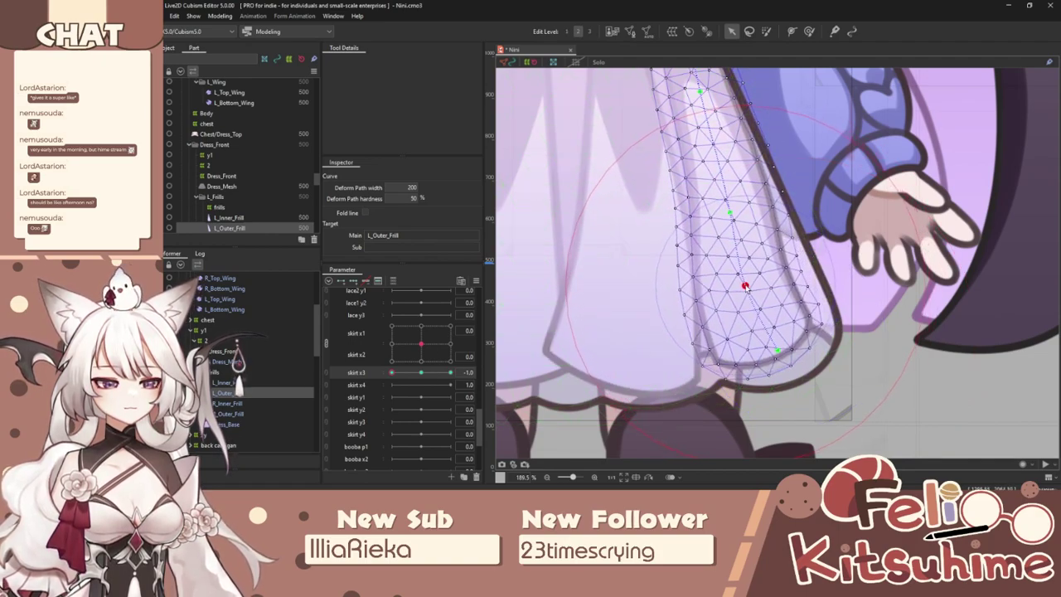
pyautogui.moveTo(778, 351); pyautogui.dragTo(751, 361)
pyautogui.moveTo(406, 374)
pyautogui.mouseDown()
pyautogui.moveTo(433, 375)
pyautogui.moveTo(421, 376)
pyautogui.mouseUp()
pyautogui.scroll(-3, 690, 261)
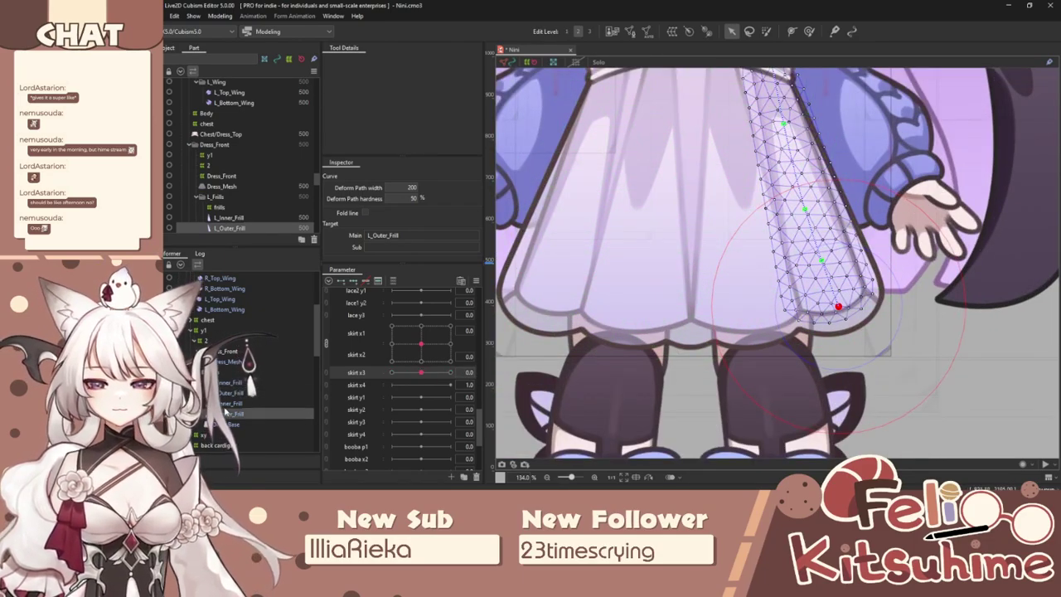
# Add a five-point deform path from the waist to the hem of the R_Inner_Frill mesh.
pyautogui.click(225, 403)
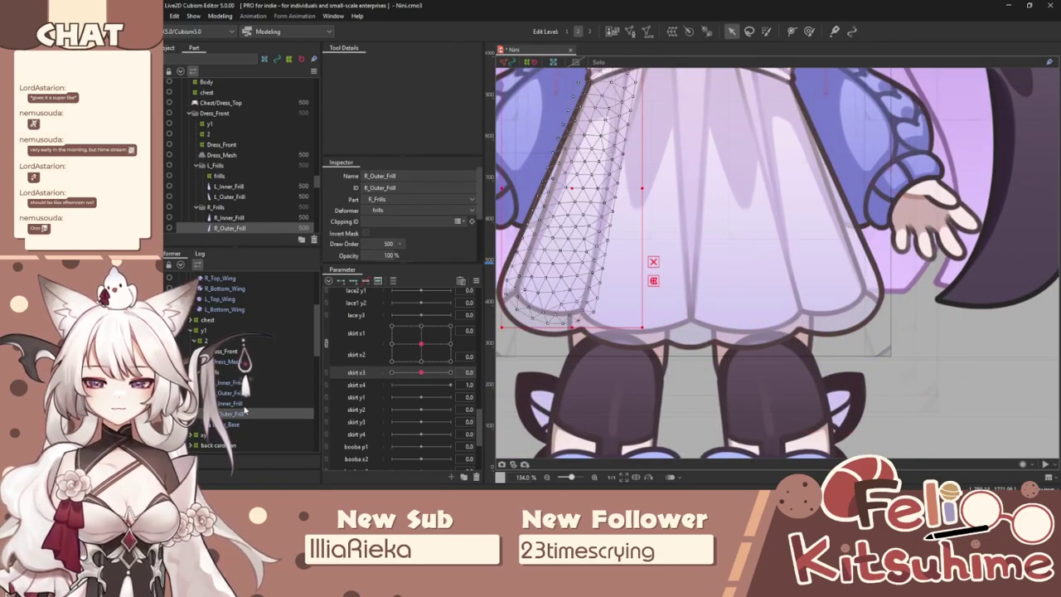
pyautogui.click(809, 31)
pyautogui.scroll(-2, 709, 170)
pyautogui.scroll(2, 709, 146)
pyautogui.click(792, 31)
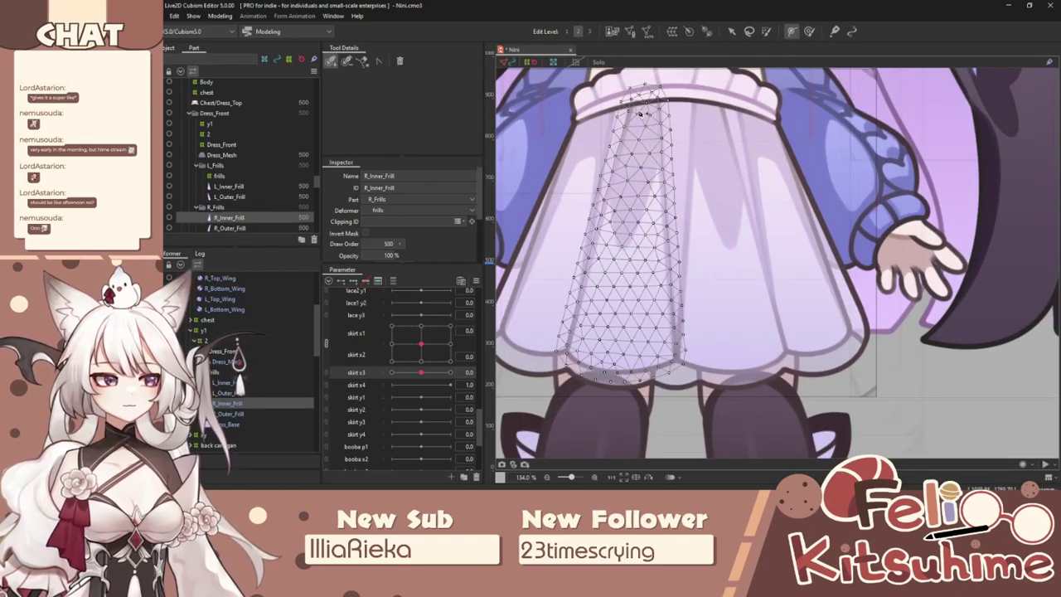
pyautogui.click(644, 101)
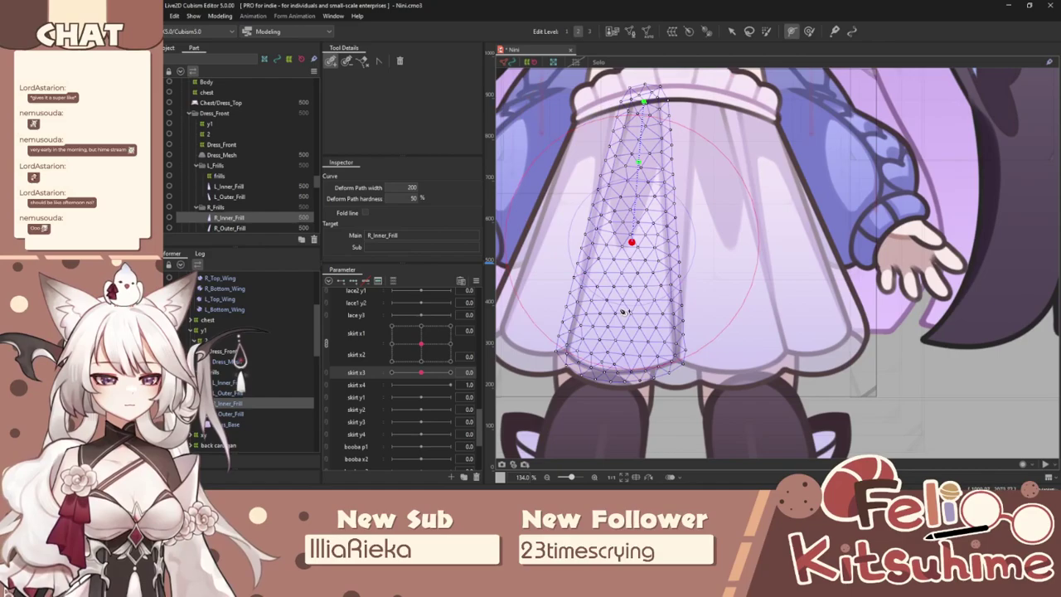
pyautogui.click(728, 32)
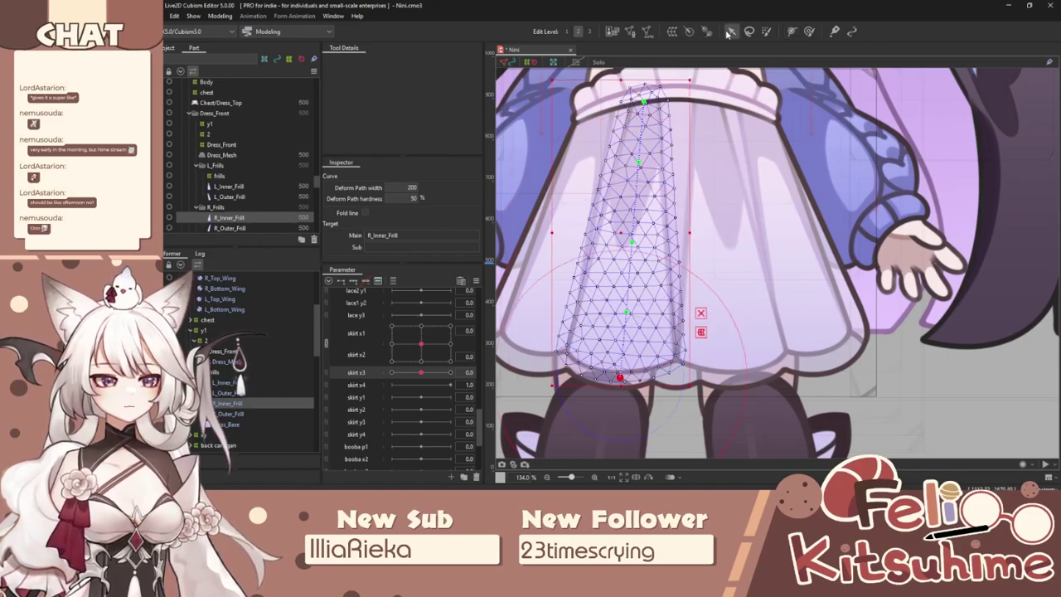
# Key R_Inner_Frill on skirt x3 and swing its two lowest path points toward the skirt's centre at 1.0.
pyautogui.scroll(2, 603, 396)
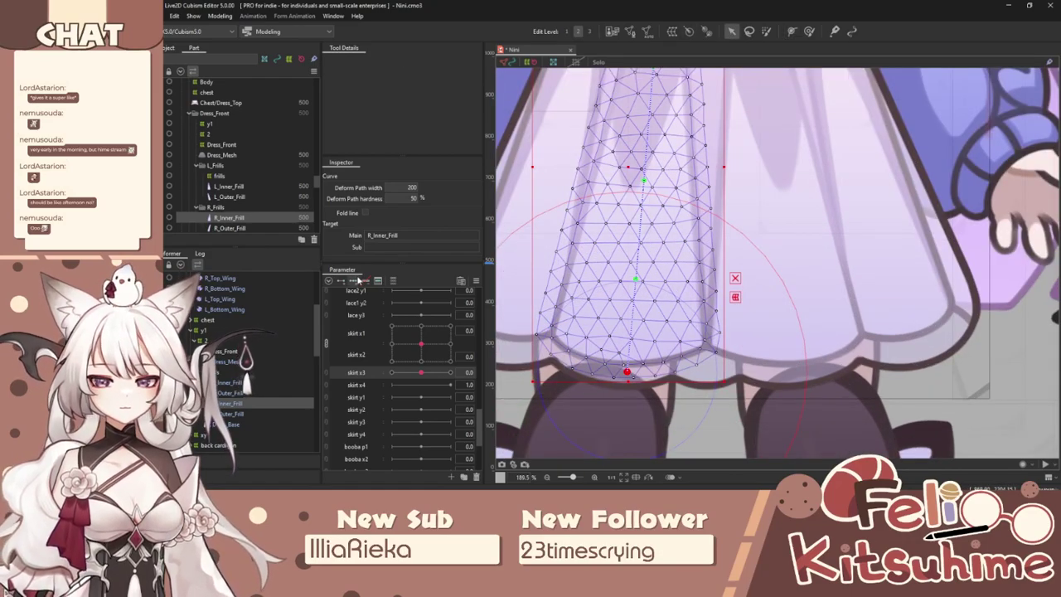
pyautogui.moveTo(420, 372); pyautogui.dragTo(450, 372)
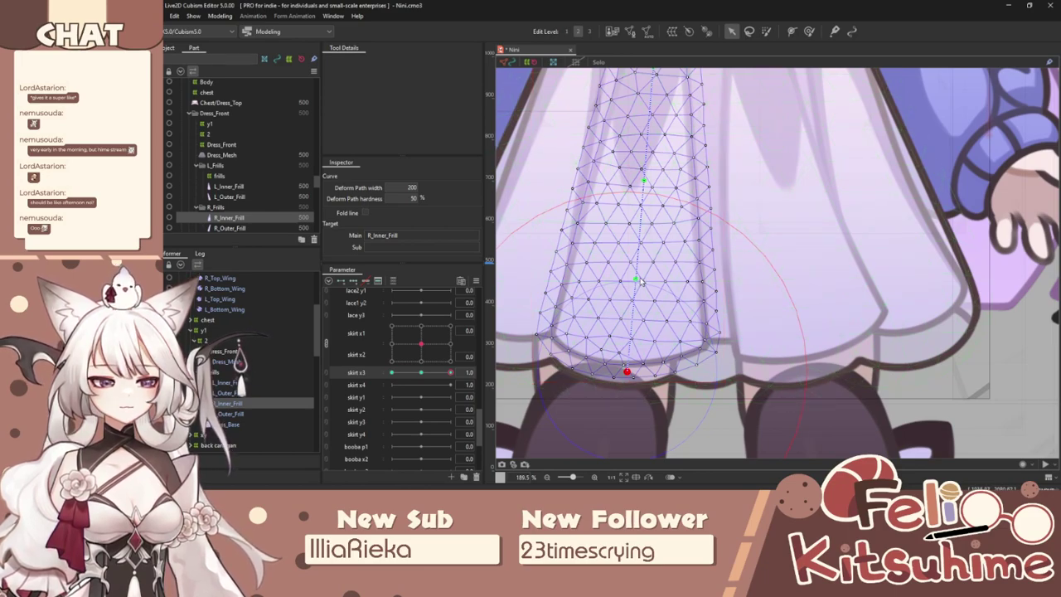
pyautogui.moveTo(641, 283); pyautogui.dragTo(654, 282)
pyautogui.moveTo(627, 369); pyautogui.dragTo(664, 374)
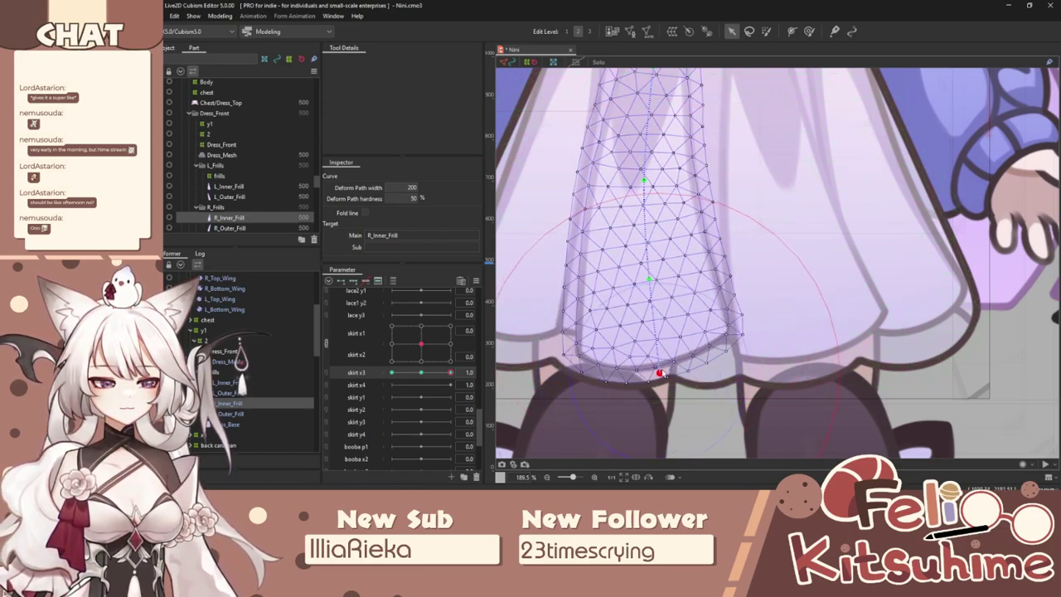
# Swing R_Inner_Frill's two lowest path points outward at skirt x3 -1.0, and return the parameter to 1.0.
pyautogui.moveTo(445, 372); pyautogui.dragTo(392, 372)
pyautogui.moveTo(634, 283); pyautogui.dragTo(623, 283)
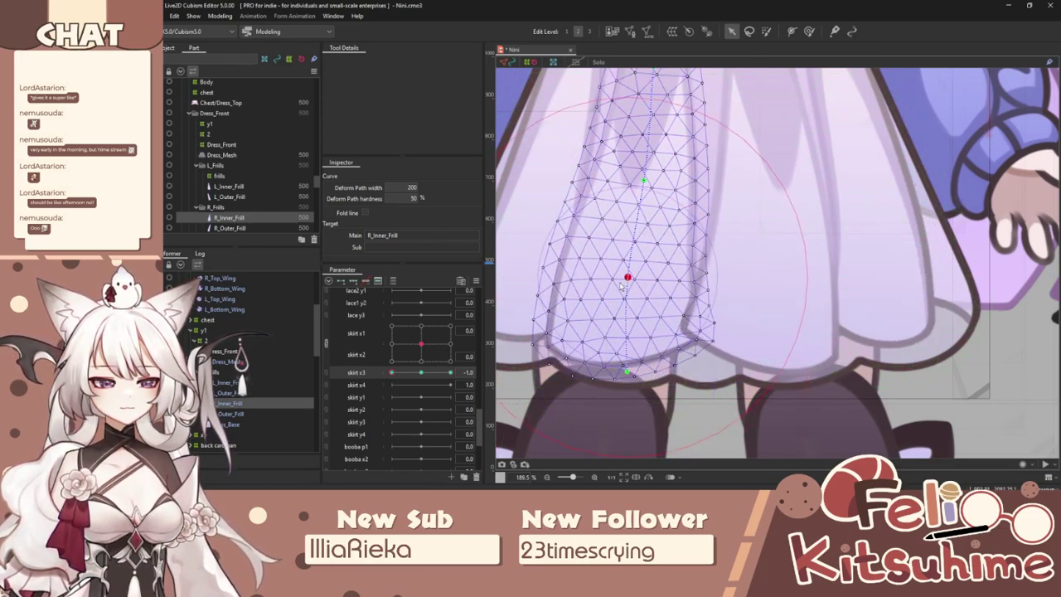
pyautogui.moveTo(627, 372); pyautogui.dragTo(599, 368)
pyautogui.moveTo(392, 373); pyautogui.dragTo(639, 338)
pyautogui.scroll(-2, 699, 317)
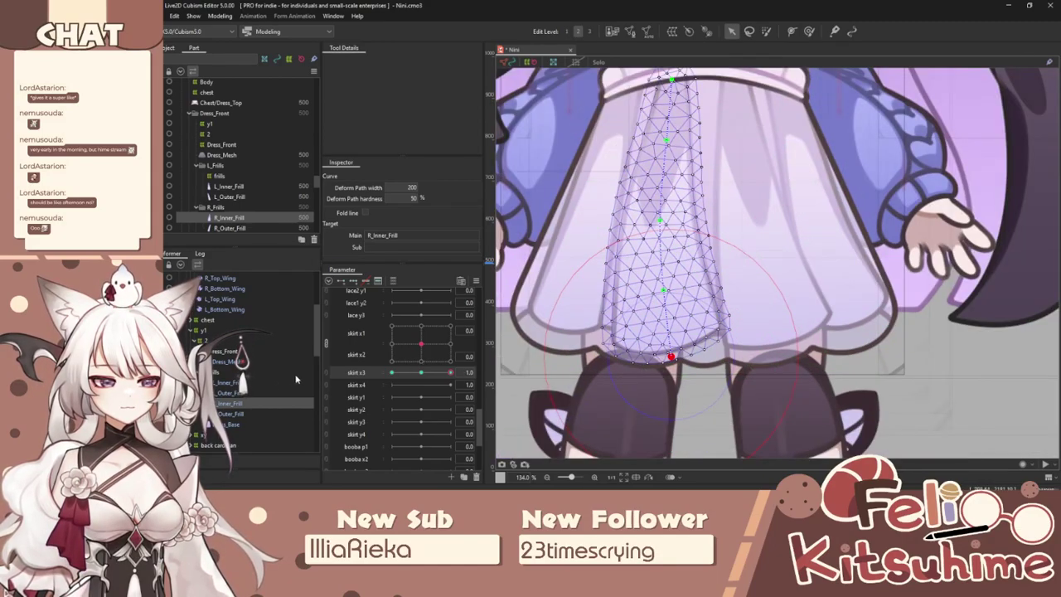
# Add a five-point deform path down the R_Outer_Frill mesh.
pyautogui.click(230, 413)
pyautogui.moveTo(710, 91); pyautogui.dragTo(744, 98)
pyautogui.click(794, 31)
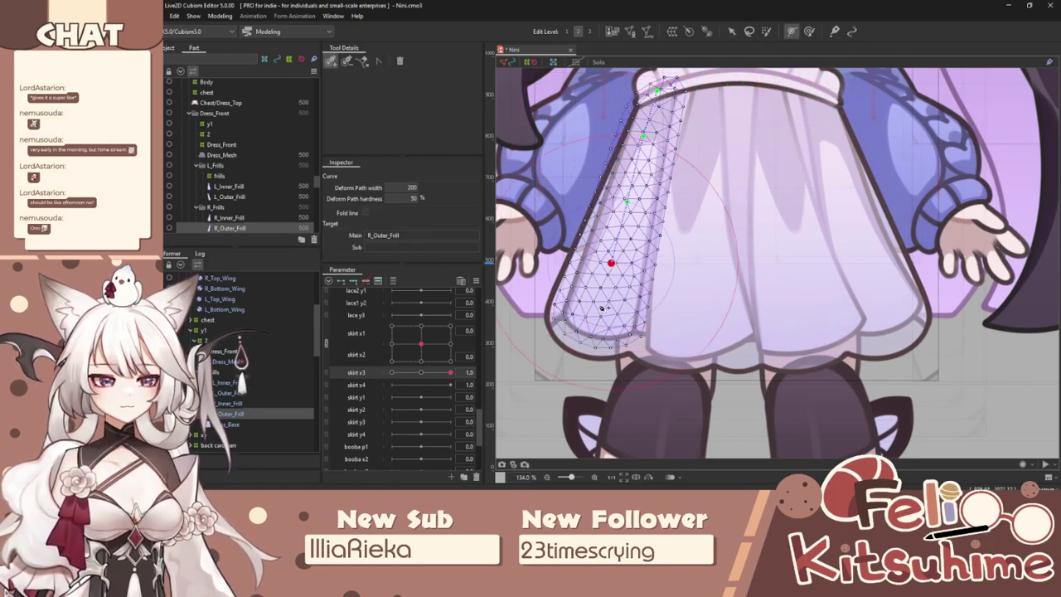
pyautogui.click(731, 32)
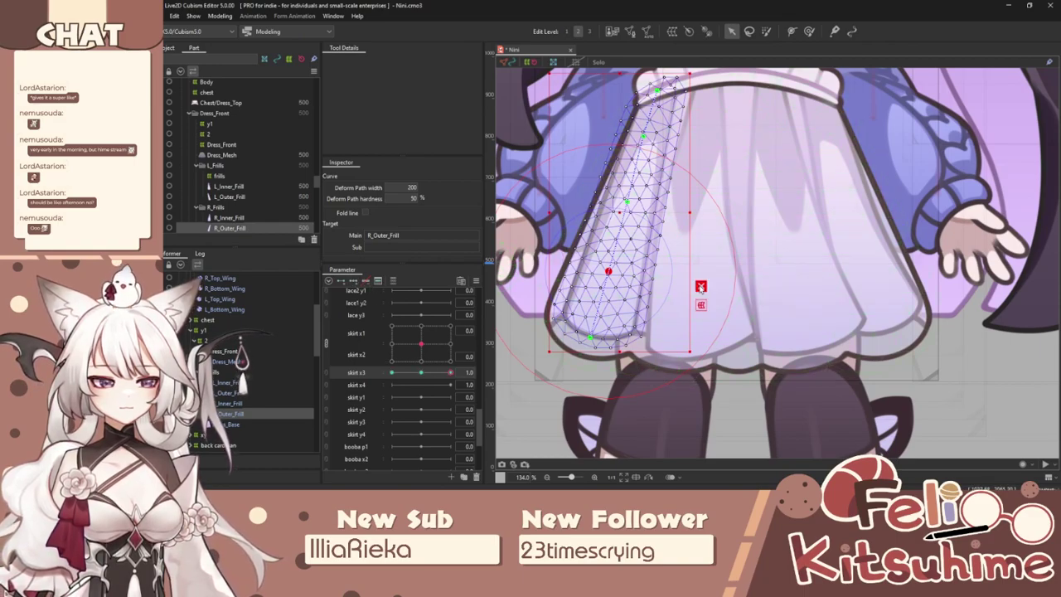
# Swing R_Outer_Frill's lower path points inward at skirt x3 1.0 and outward at -1.0.
pyautogui.moveTo(593, 335); pyautogui.dragTo(602, 339)
pyautogui.moveTo(608, 270); pyautogui.dragTo(605, 270)
pyautogui.click(391, 373)
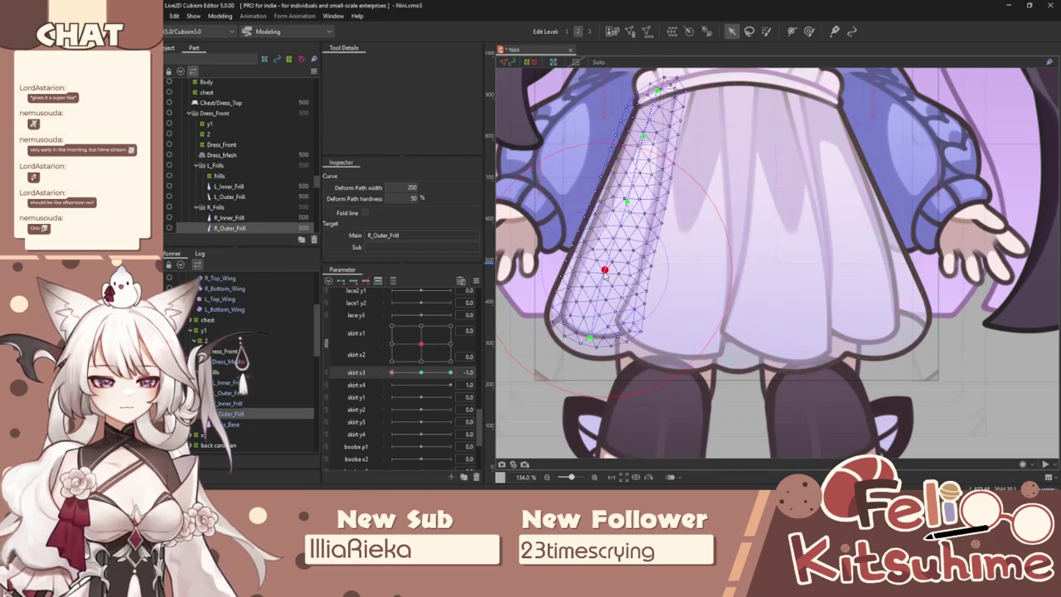
pyautogui.moveTo(592, 337); pyautogui.dragTo(572, 332)
pyautogui.click(603, 271)
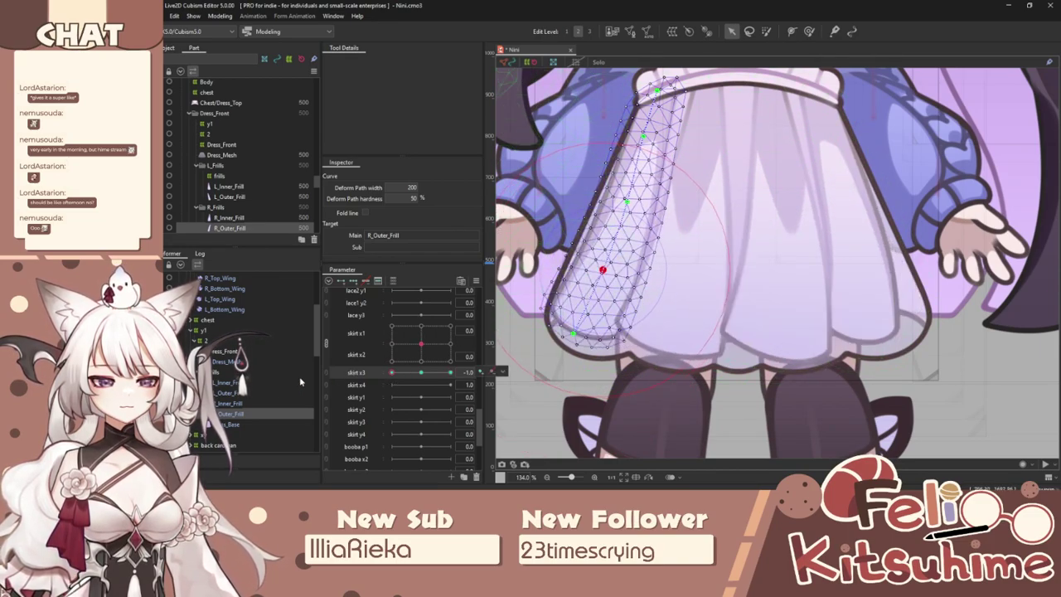
# Apply Ellipse Interpolation to the skirt x3 keys of all four inner and outer frills together.
pyautogui.keyDown('shift'); pyautogui.click(239, 383); pyautogui.keyUp('shift')
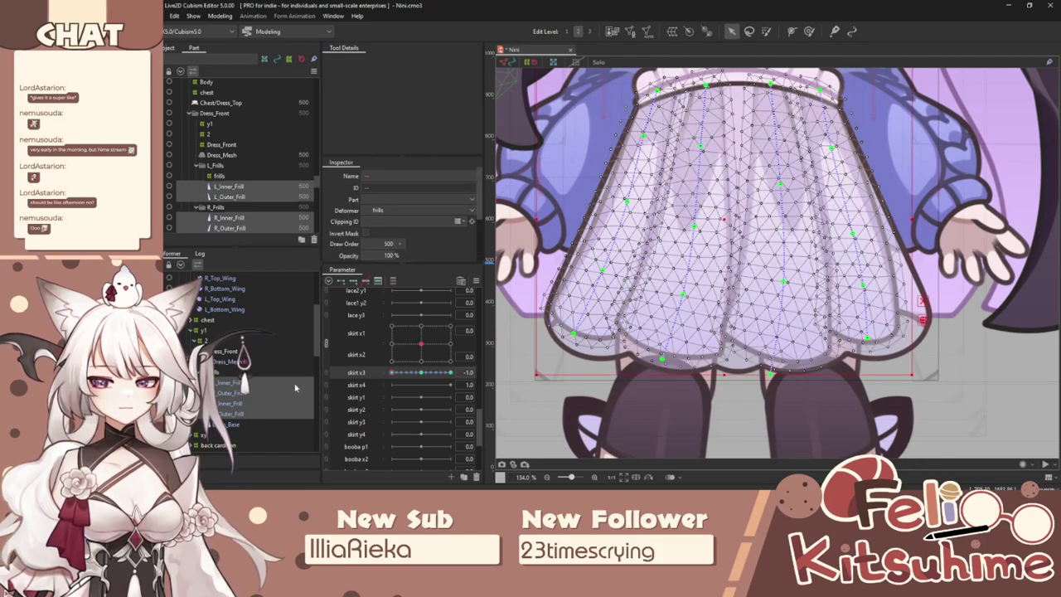
pyautogui.click(476, 283)
pyautogui.click(550, 396)
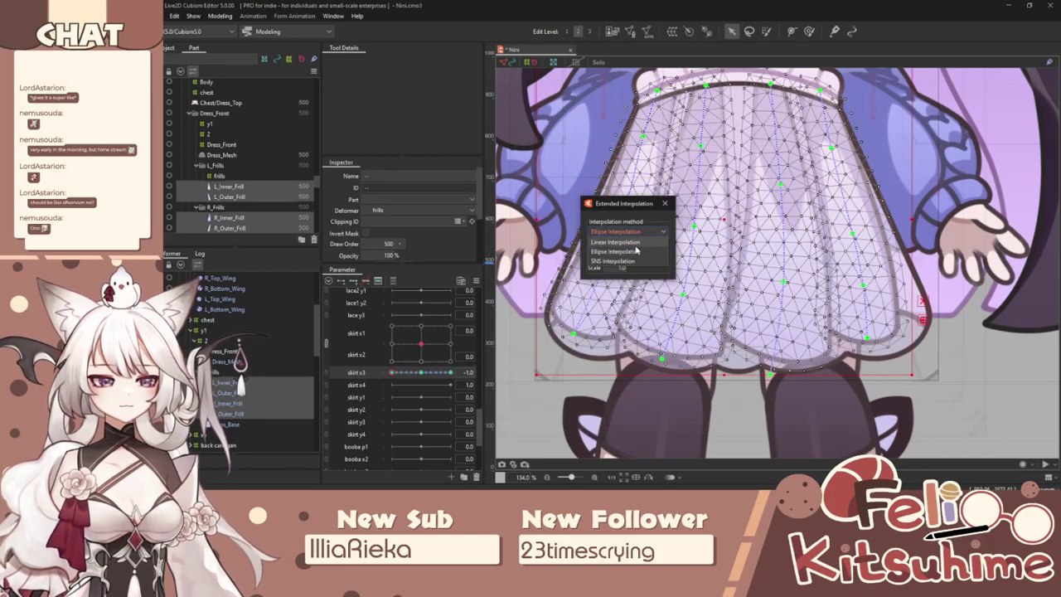
pyautogui.click(664, 203)
# Preview the skirt physics, and move the skirt x3 keys of all four frill meshes to the skirt x2 parameter.
pyautogui.click(220, 16)
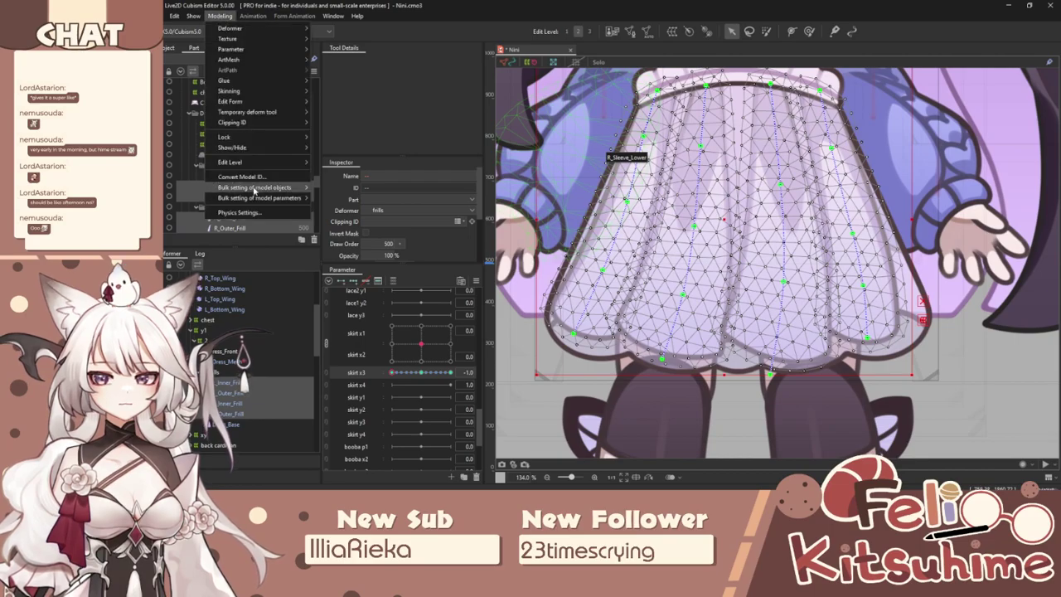
pyautogui.click(240, 212)
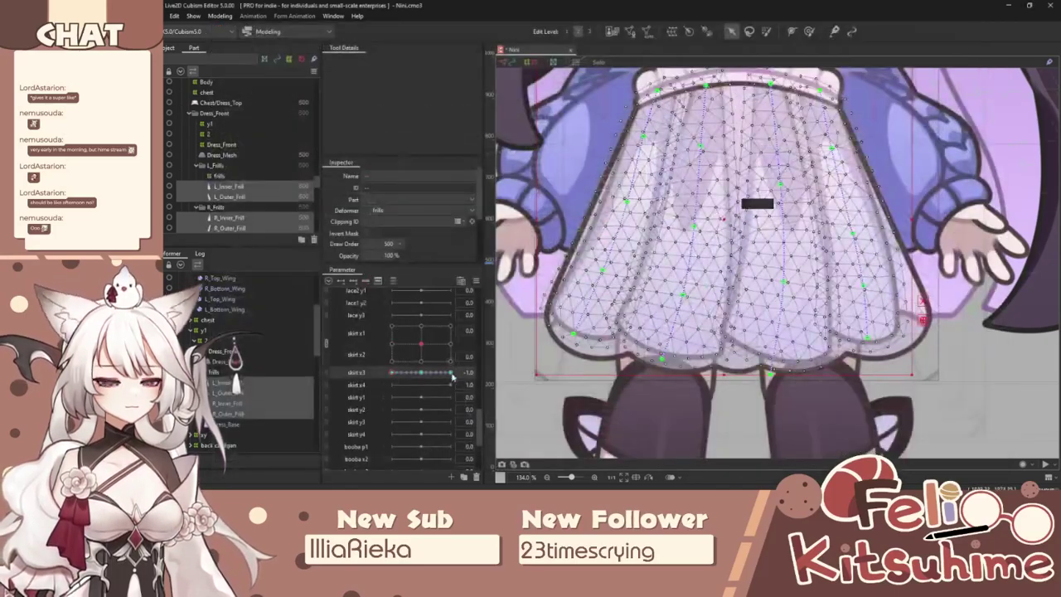
pyautogui.click(522, 404)
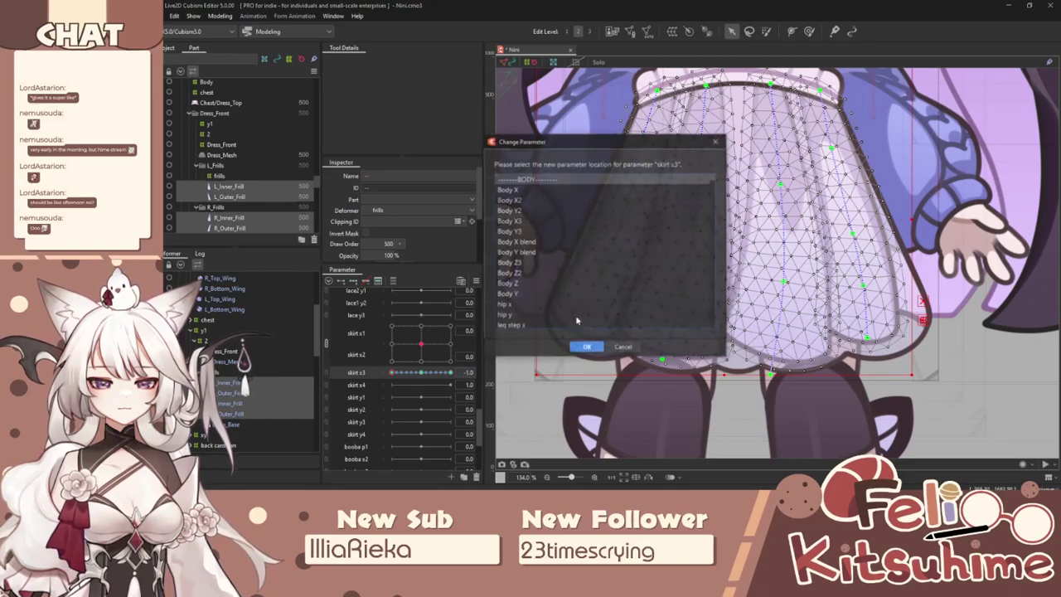
pyautogui.scroll(-5, 582, 238)
pyautogui.scroll(4, 576, 242)
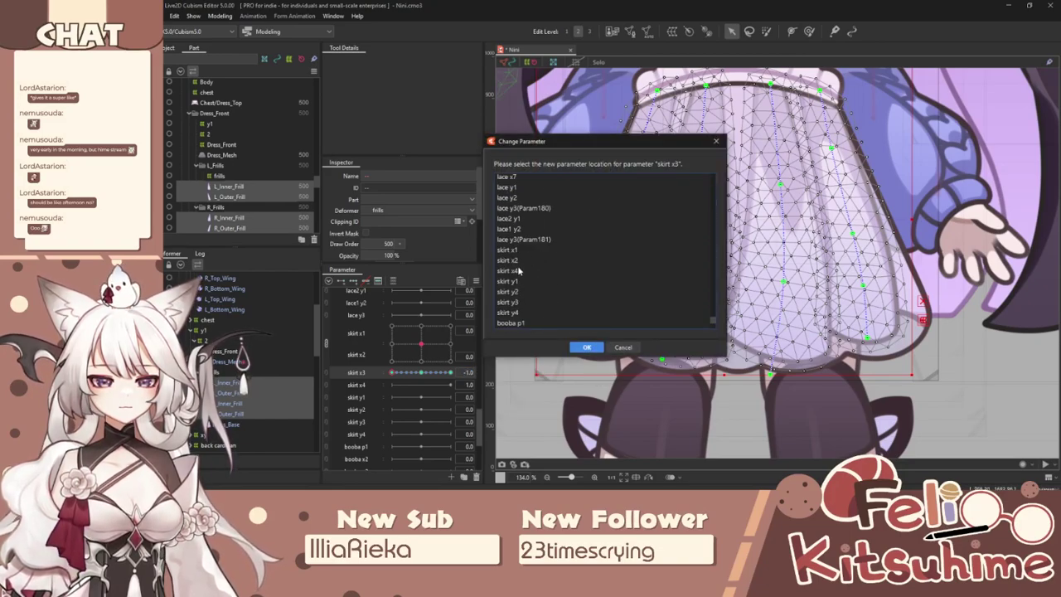
pyautogui.click(586, 348)
# Preview in the physics simulation how the frills swing on skirt x2 as the body moves sideways.
pyautogui.click(219, 16)
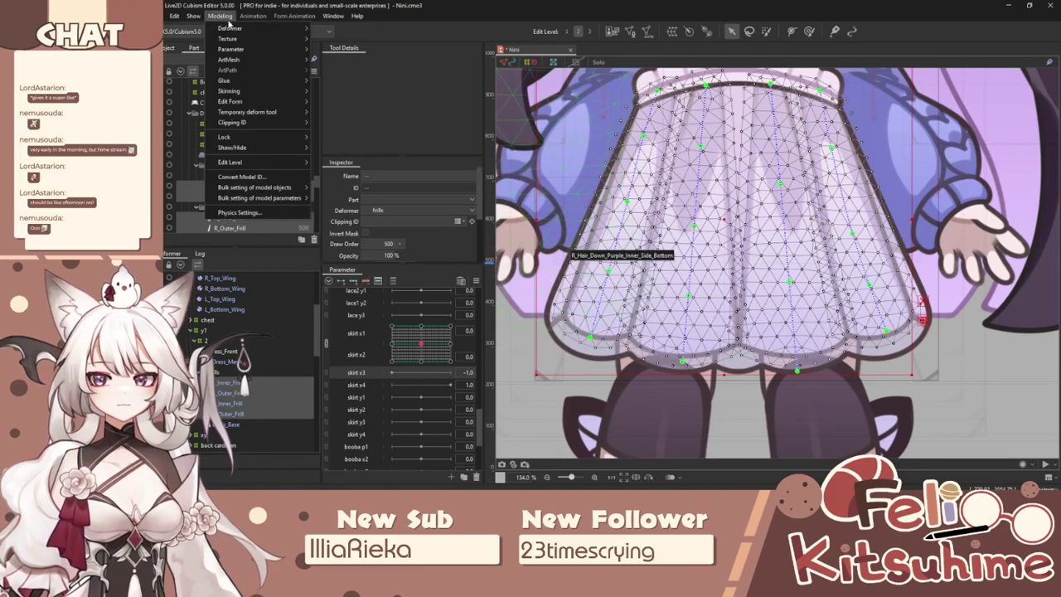
pyautogui.click(259, 214)
pyautogui.scroll(3, 769, 276)
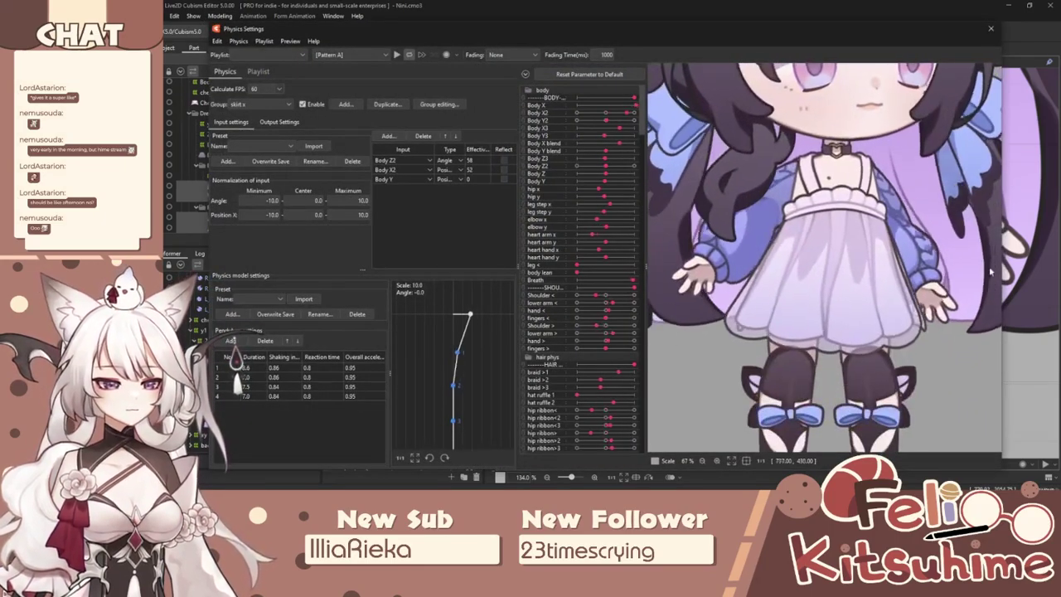
pyautogui.moveTo(769, 276); pyautogui.dragTo(736, 282)
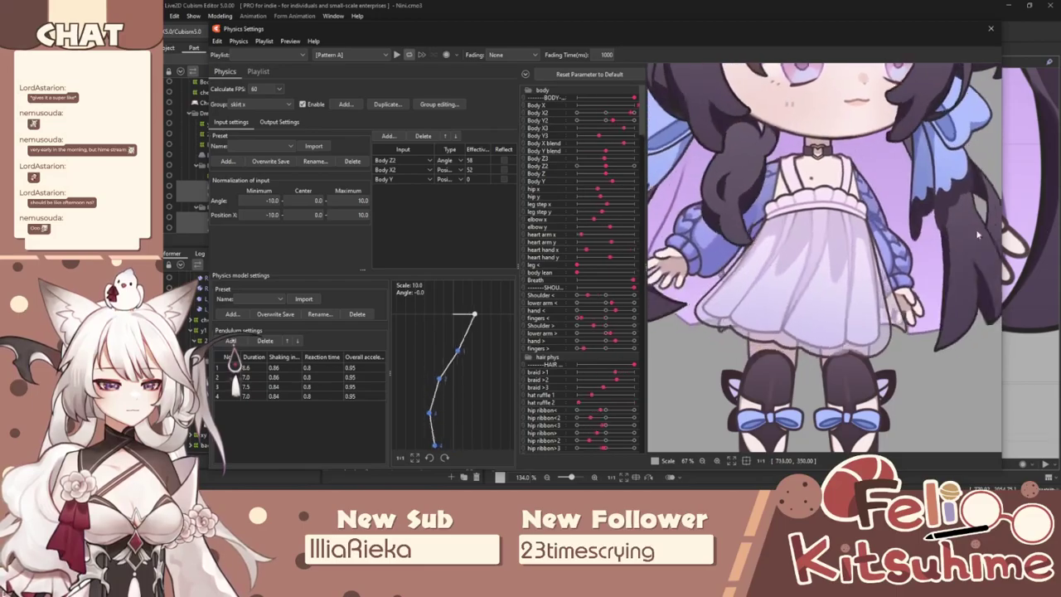
pyautogui.click(990, 29)
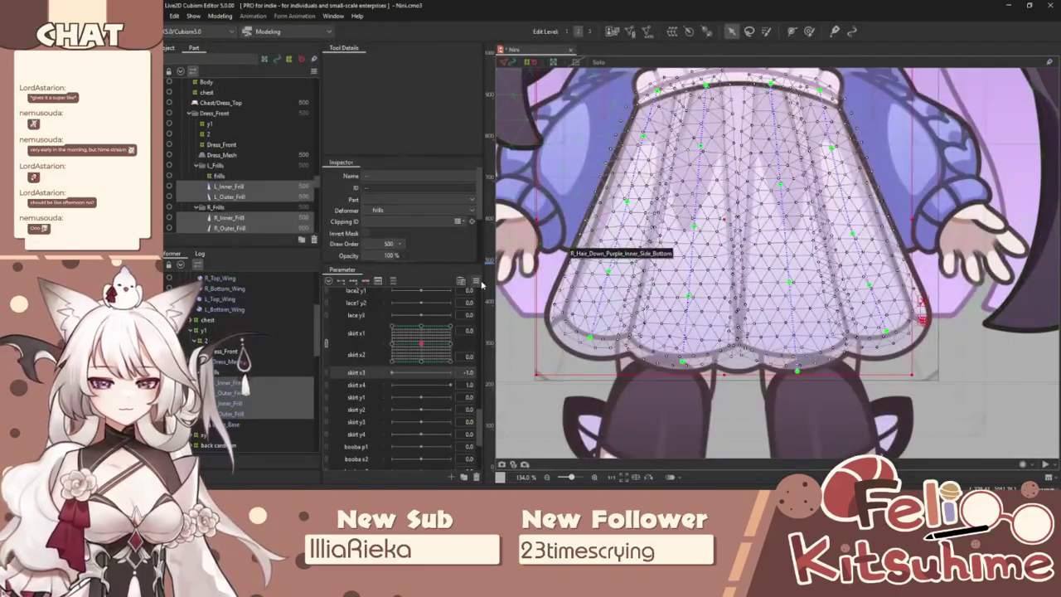
# Reset all parameters to their defaults and parent Dress_Back's xy warp deformer under deformer 2.
pyautogui.click(476, 281)
pyautogui.click(514, 294)
pyautogui.scroll(-2, 685, 231)
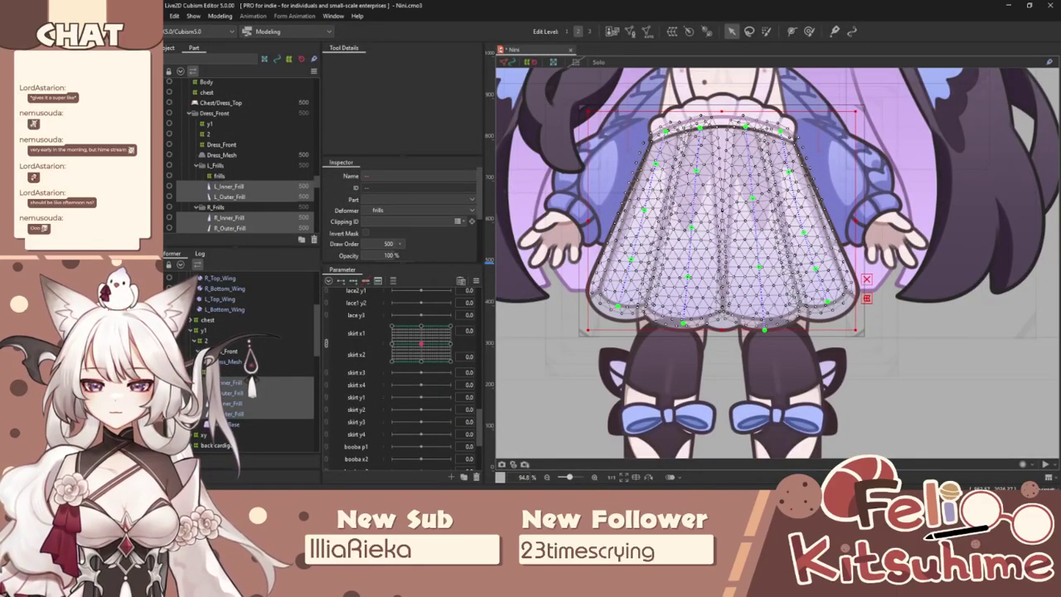
pyautogui.click(218, 361)
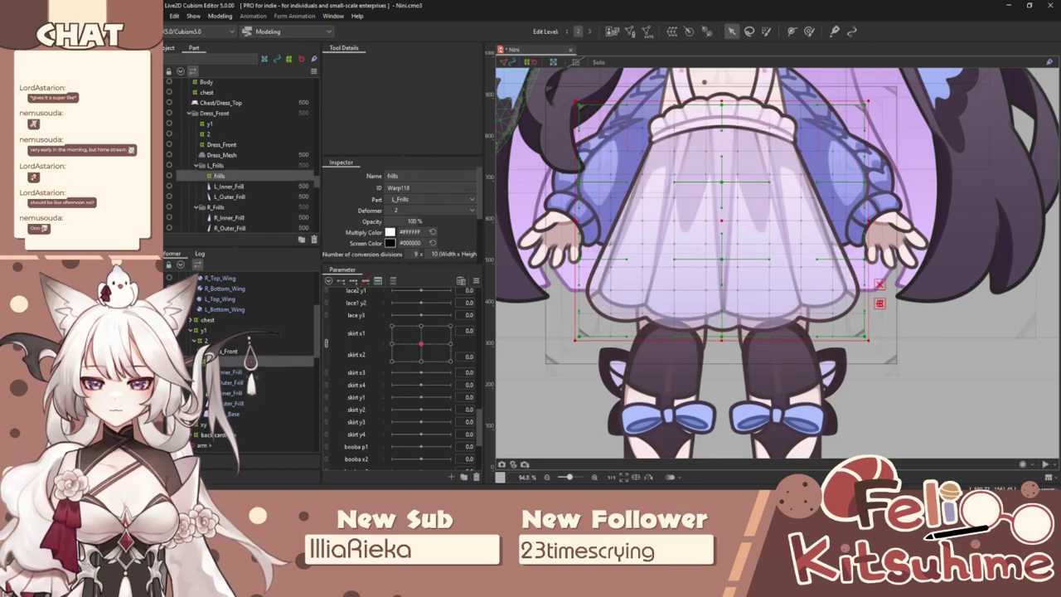
pyautogui.click(219, 371)
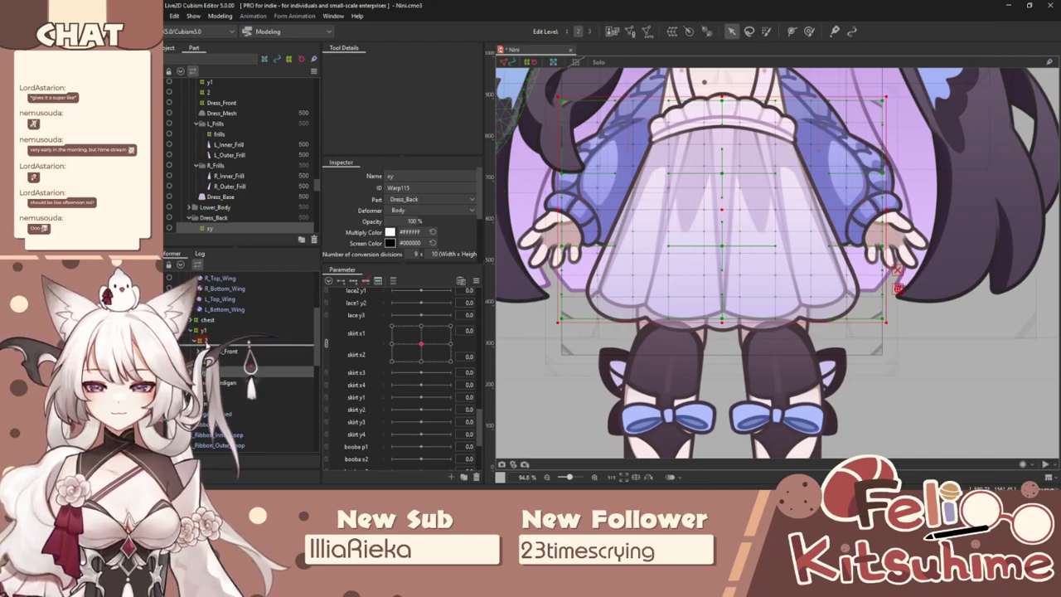
# Test the back of the dress by scrubbing skirt x1 and x2 and swinging the model in the physics simulation.
pyautogui.moveTo(439, 346)
pyautogui.mouseDown()
pyautogui.moveTo(399, 340)
pyautogui.moveTo(430, 348)
pyautogui.mouseUp()
pyautogui.click(217, 16)
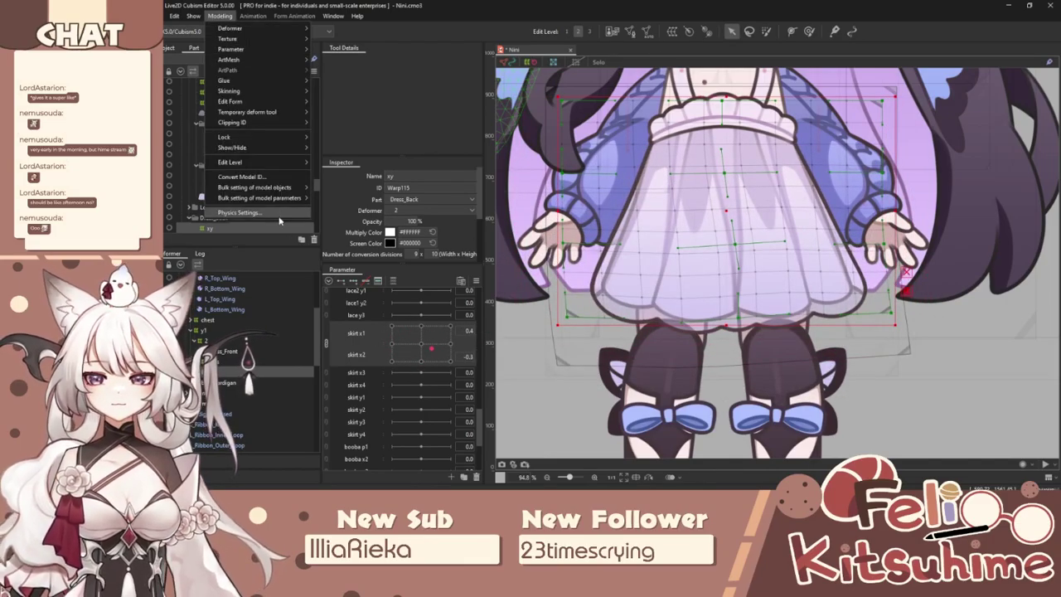
pyautogui.click(277, 215)
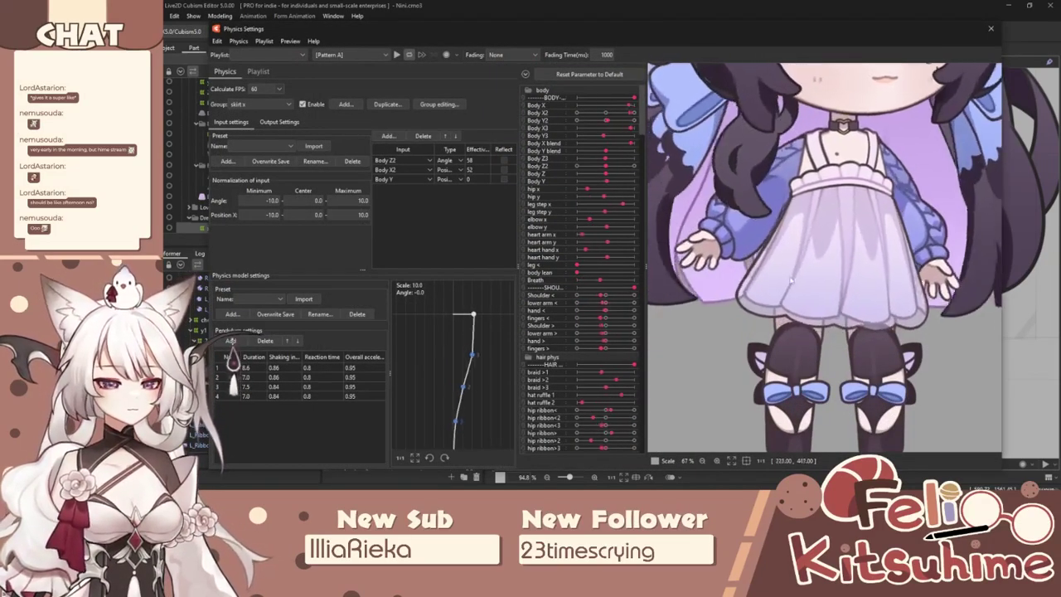
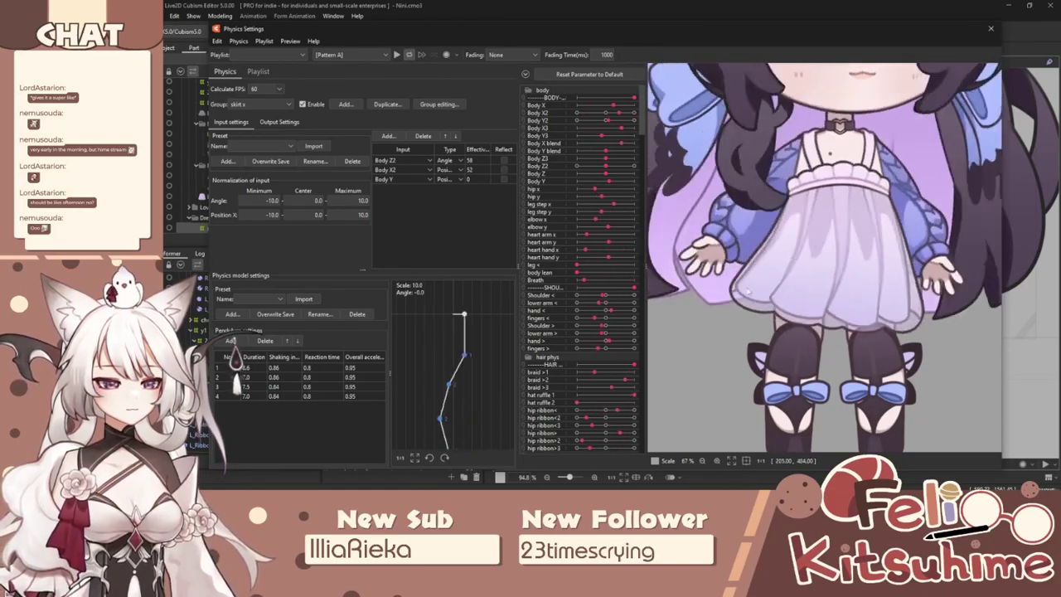
pyautogui.scroll(-3, 681, 280)
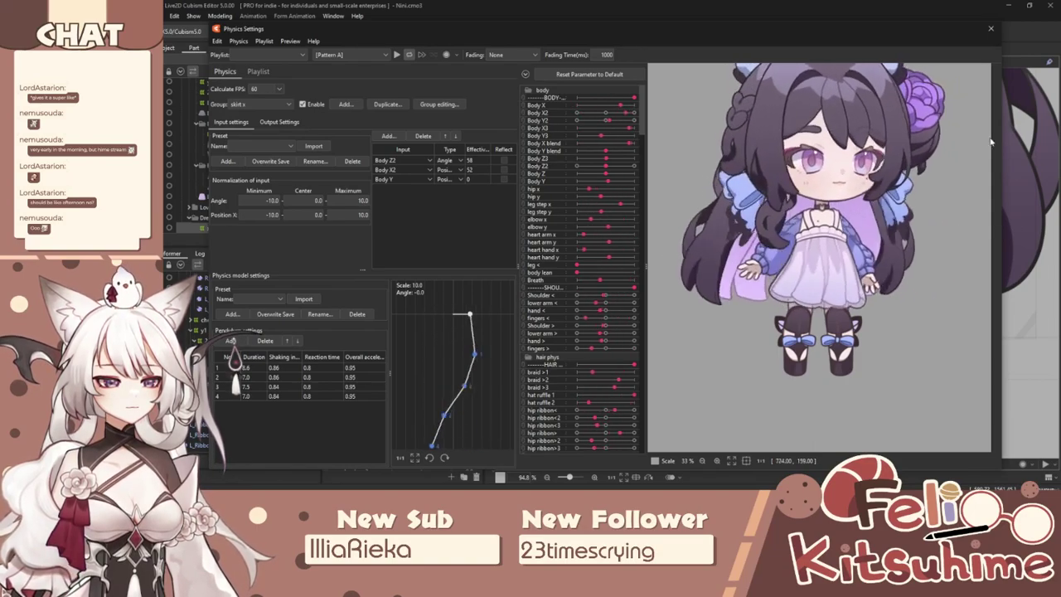
pyautogui.click(989, 29)
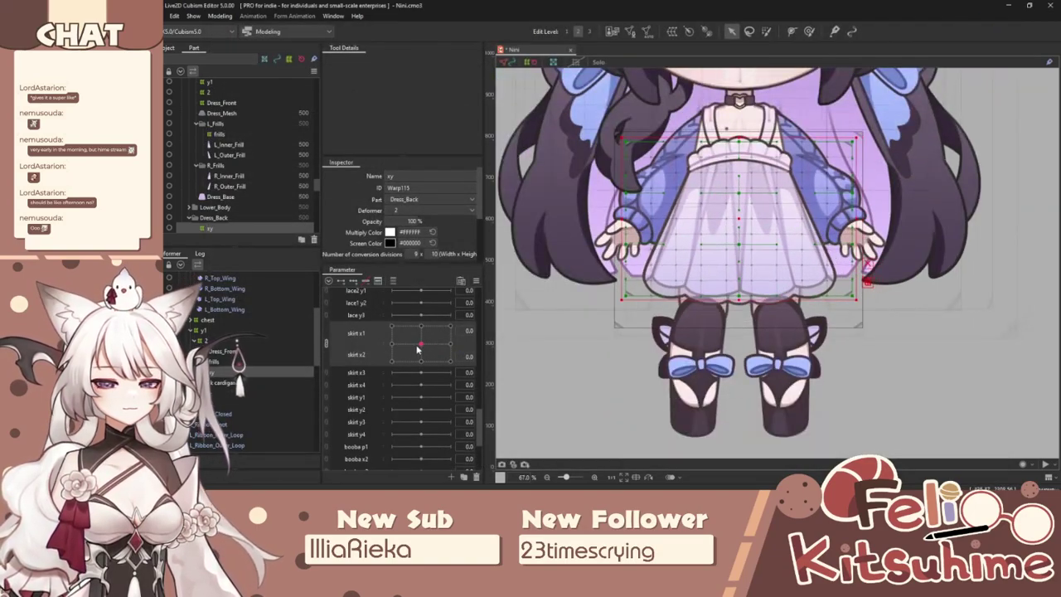
# Turn skirt y1 into a blend shape parameter and give the dress's y1 deformer three keys on it.
pyautogui.scroll(2, 762, 121)
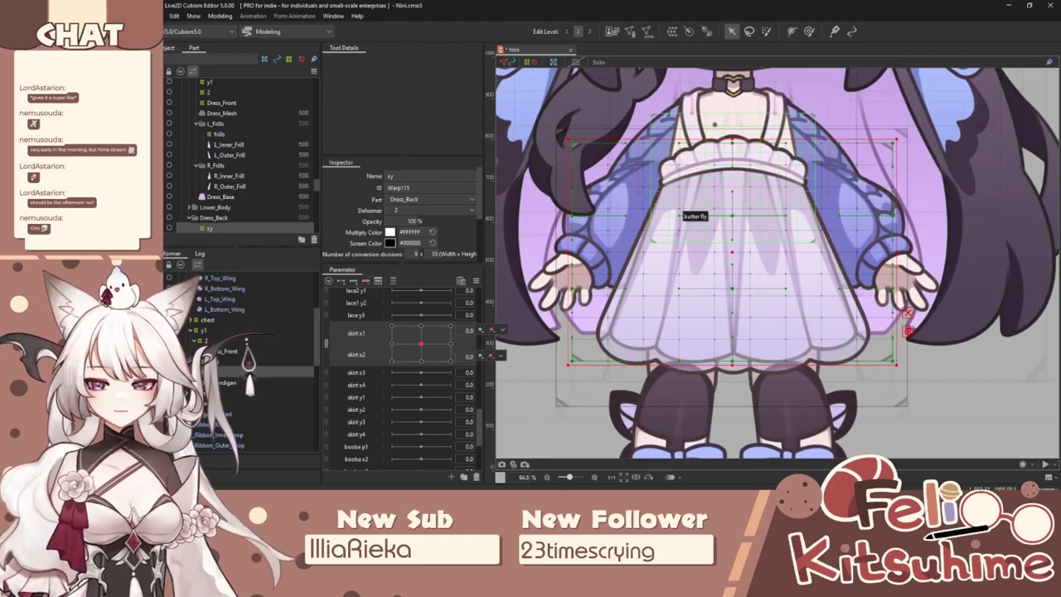
pyautogui.click(212, 332)
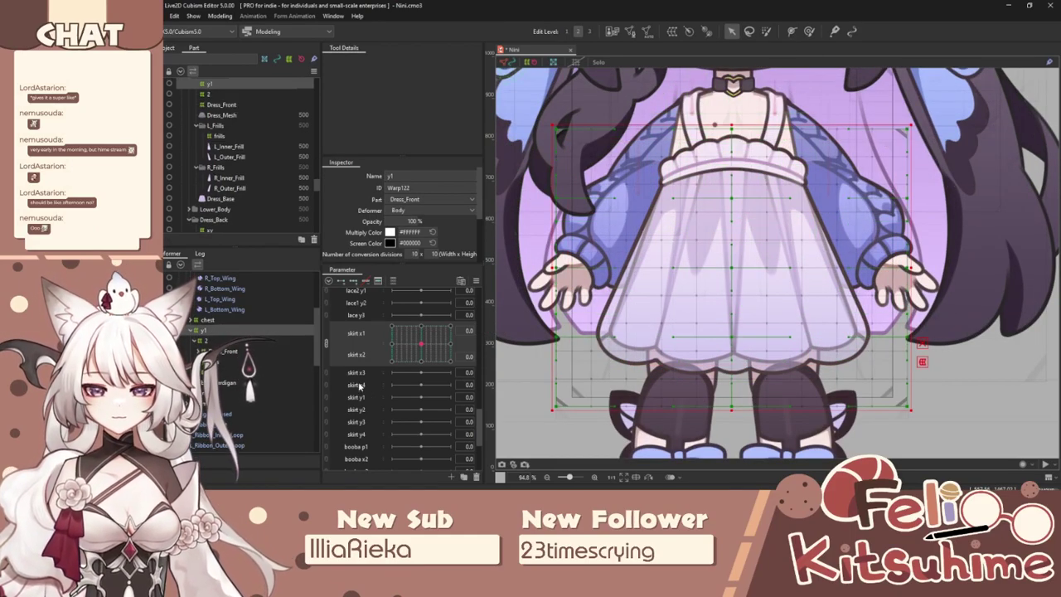
pyautogui.click(367, 399)
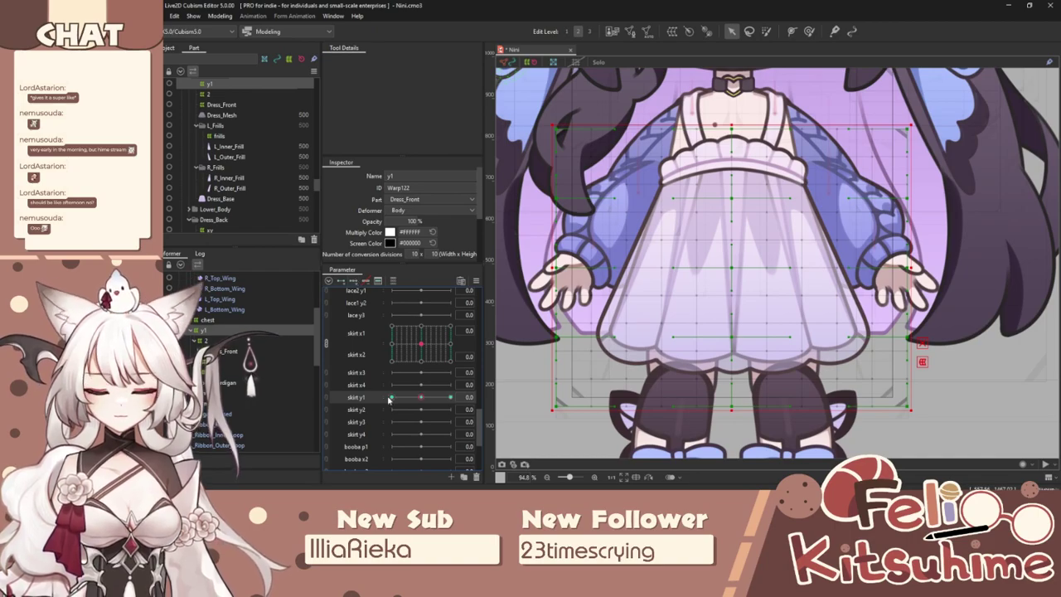
pyautogui.doubleClick(370, 401)
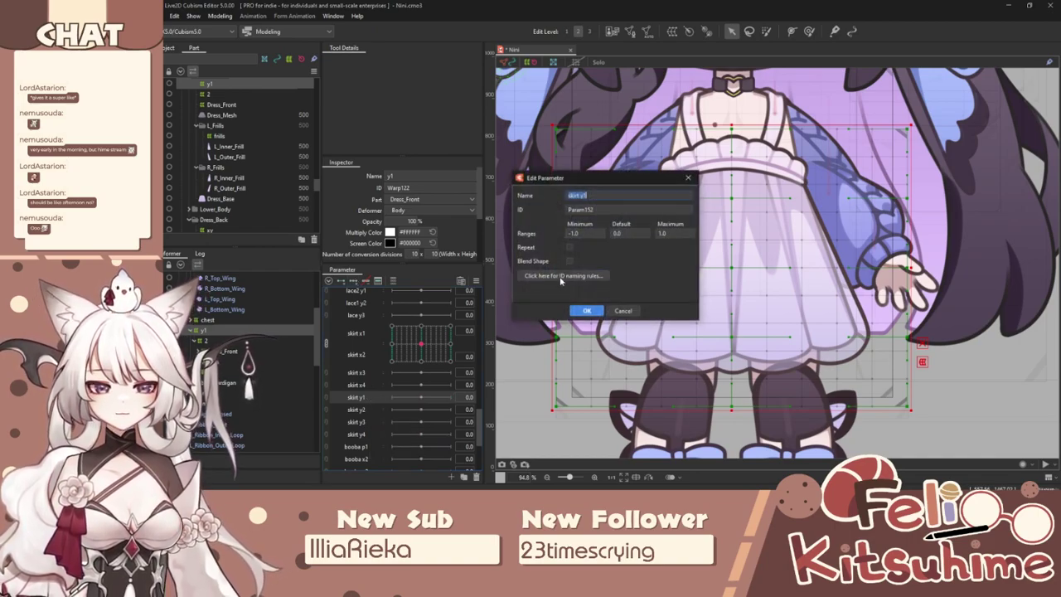
pyautogui.click(591, 313)
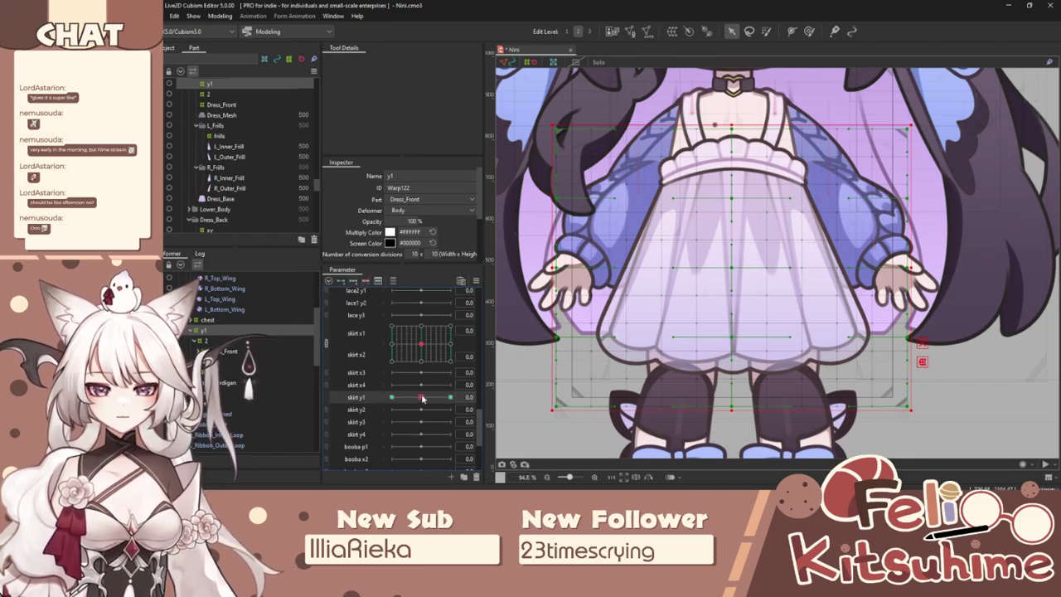
# Flare the skirt slightly outward and upward at skirt y1 1.0 with a large Deform Brush on the y1 deformer.
pyautogui.moveTo(421, 399); pyautogui.dragTo(450, 397)
pyautogui.click(767, 32)
pyautogui.scroll(-2, 731, 247)
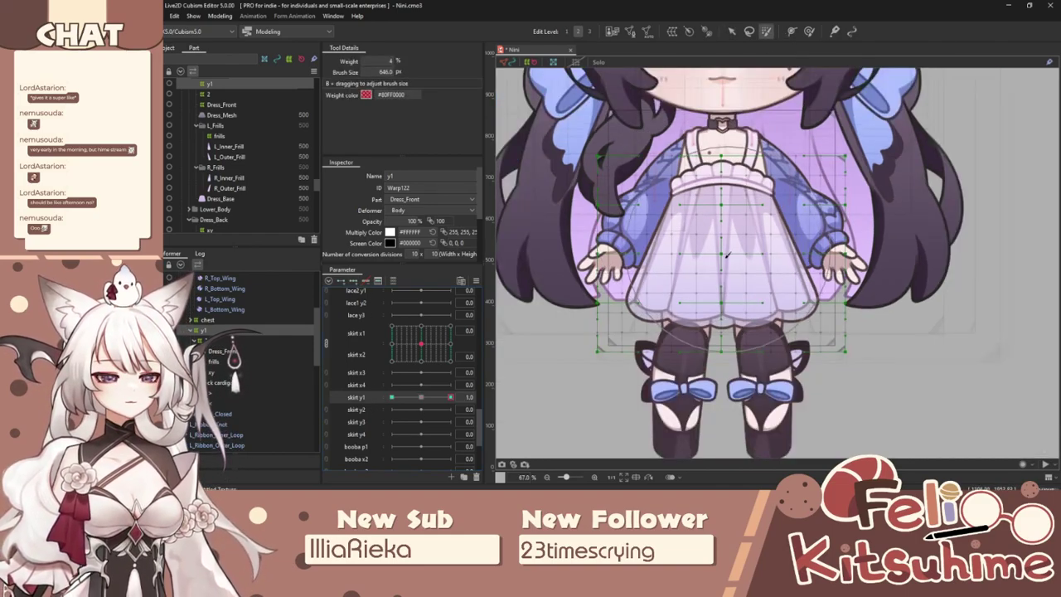
pyautogui.moveTo(752, 255)
pyautogui.mouseDown()
pyautogui.moveTo(727, 252)
pyautogui.moveTo(716, 275)
pyautogui.moveTo(751, 290)
pyautogui.moveTo(726, 276)
pyautogui.mouseUp()
pyautogui.click(808, 31)
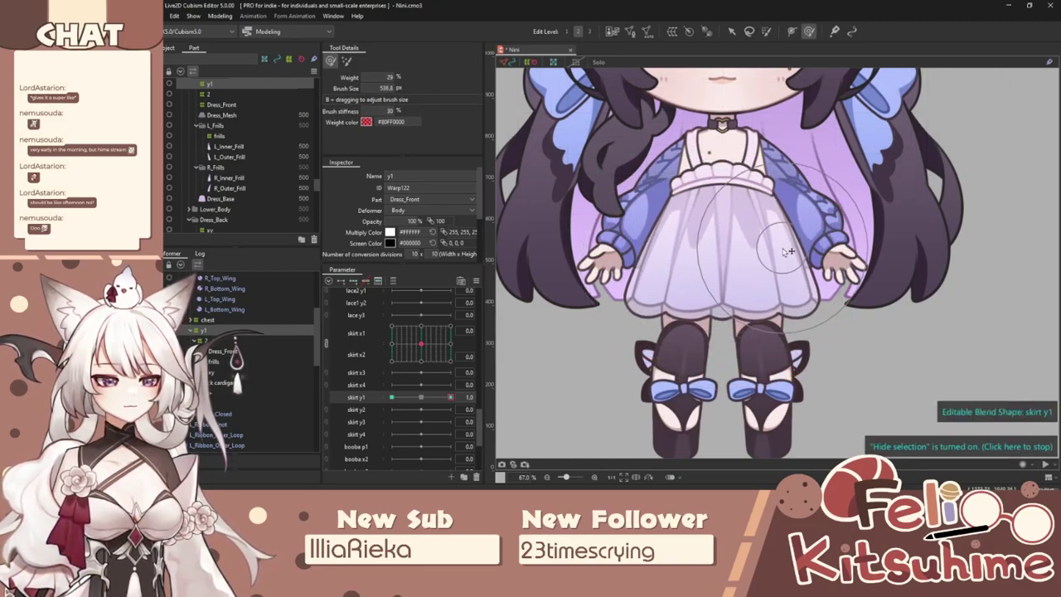
pyautogui.moveTo(774, 256); pyautogui.dragTo(754, 251)
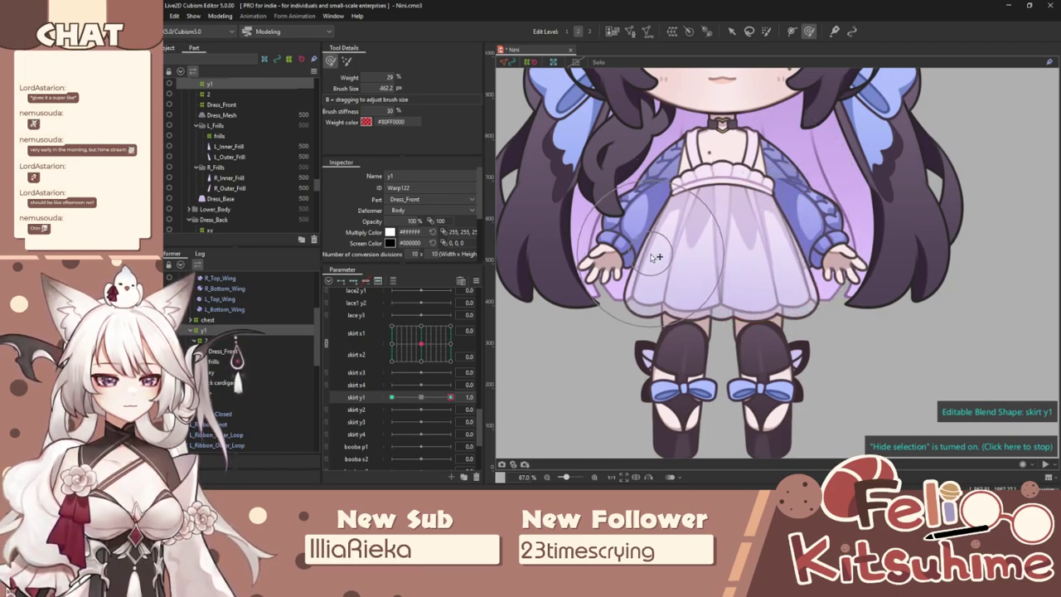
# Pull the skirt's sides inward and its hem downward at skirt y1 -1.0 with the Deform Brush, and return the parameter to 0.0.
pyautogui.moveTo(450, 396)
pyautogui.mouseDown()
pyautogui.moveTo(354, 421)
pyautogui.moveTo(518, 374)
pyautogui.moveTo(392, 397)
pyautogui.mouseUp()
pyautogui.moveTo(675, 245)
pyautogui.mouseDown()
pyautogui.moveTo(719, 243)
pyautogui.moveTo(692, 243)
pyautogui.mouseUp()
pyautogui.moveTo(720, 279); pyautogui.dragTo(709, 295)
pyautogui.moveTo(775, 252); pyautogui.dragTo(764, 259)
pyautogui.moveTo(716, 214); pyautogui.dragTo(747, 211)
pyautogui.moveTo(412, 398)
pyautogui.mouseDown()
pyautogui.moveTo(575, 355)
pyautogui.moveTo(418, 405)
pyautogui.moveTo(391, 397)
pyautogui.mouseUp()
pyautogui.scroll(3, 667, 179)
pyautogui.moveTo(560, 215); pyautogui.dragTo(503, 226)
pyautogui.moveTo(391, 397)
pyautogui.mouseDown()
pyautogui.moveTo(421, 398)
pyautogui.moveTo(391, 397)
pyautogui.mouseUp()
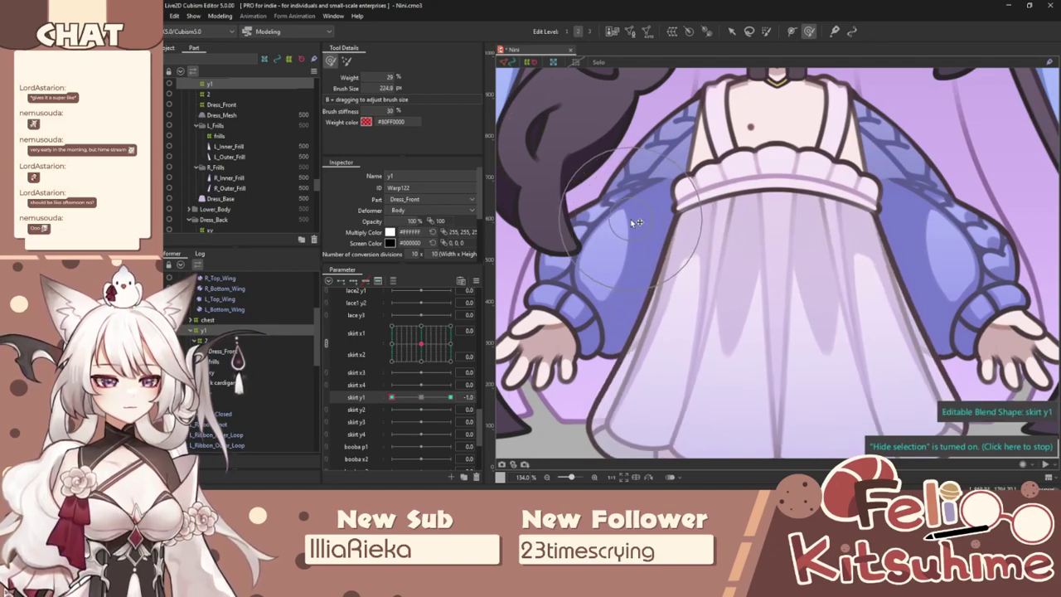
pyautogui.scroll(-2, 717, 189)
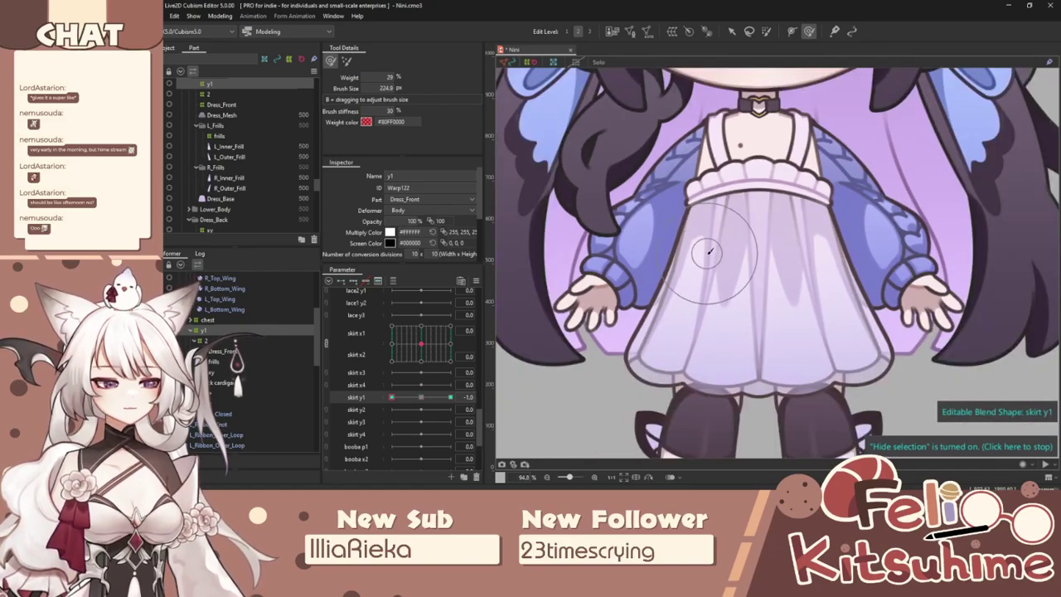
pyautogui.press('b')
pyautogui.moveTo(690, 308); pyautogui.dragTo(737, 315)
pyautogui.moveTo(406, 398)
pyautogui.mouseDown()
pyautogui.moveTo(339, 407)
pyautogui.moveTo(421, 399)
pyautogui.mouseUp()
# Turn skirt y2 into a blend shape parameter and give the y1 deformer three keys on it.
pyautogui.click(362, 407)
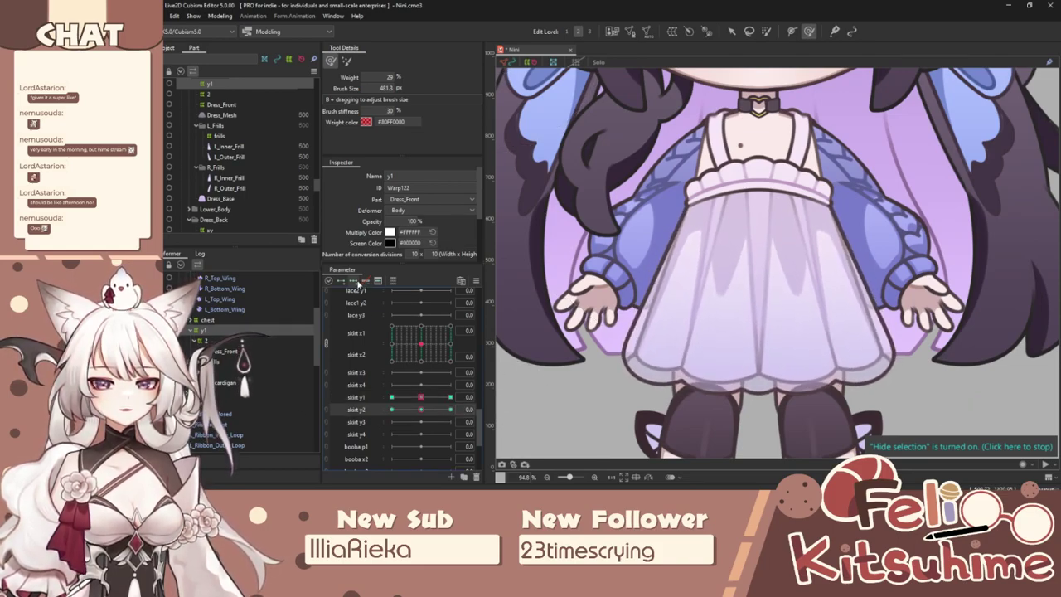
pyautogui.doubleClick(362, 408)
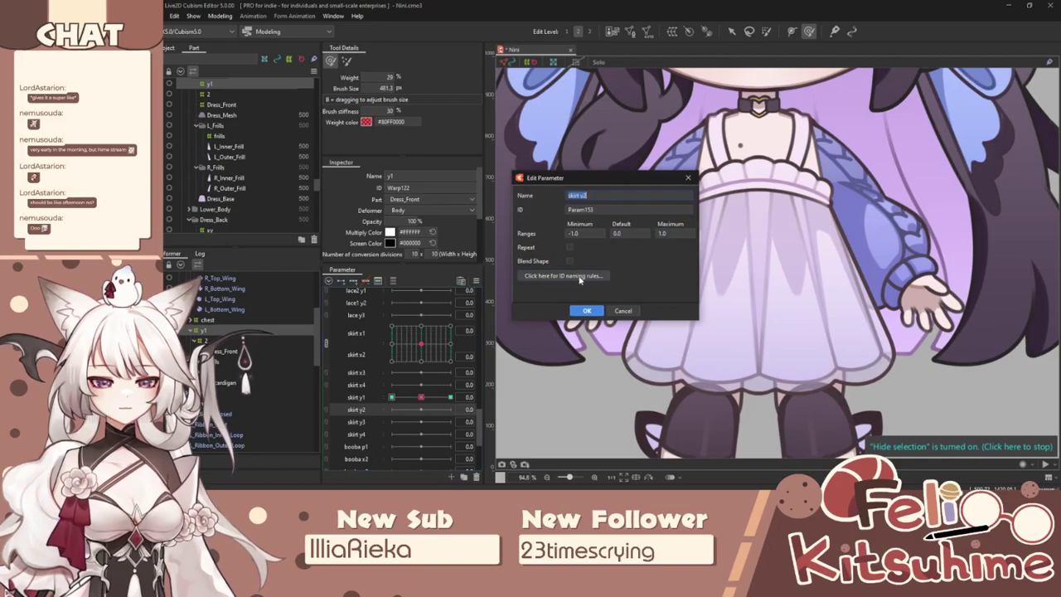
pyautogui.click(586, 311)
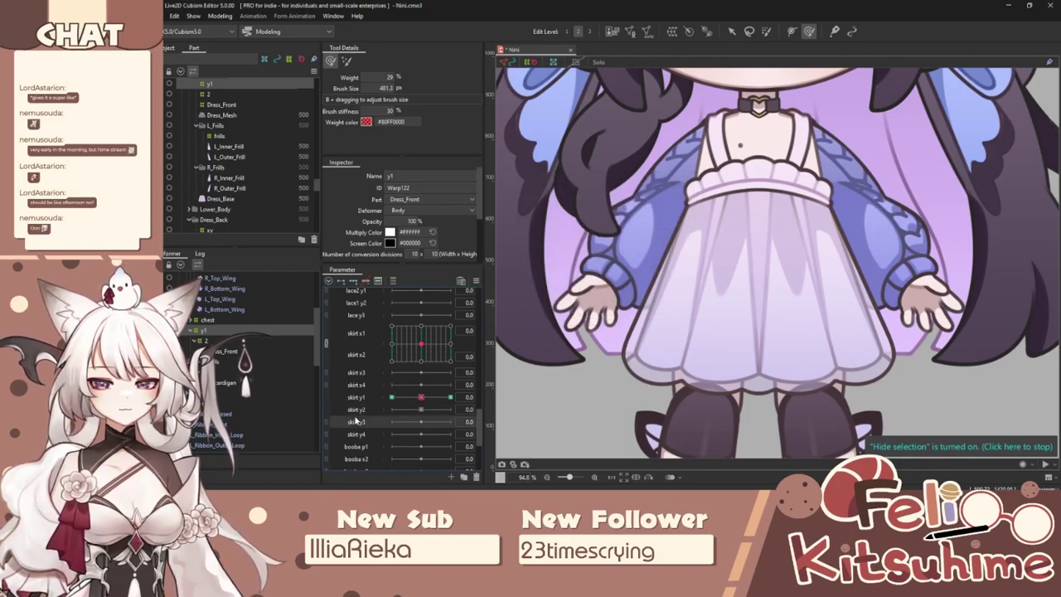
pyautogui.click(731, 32)
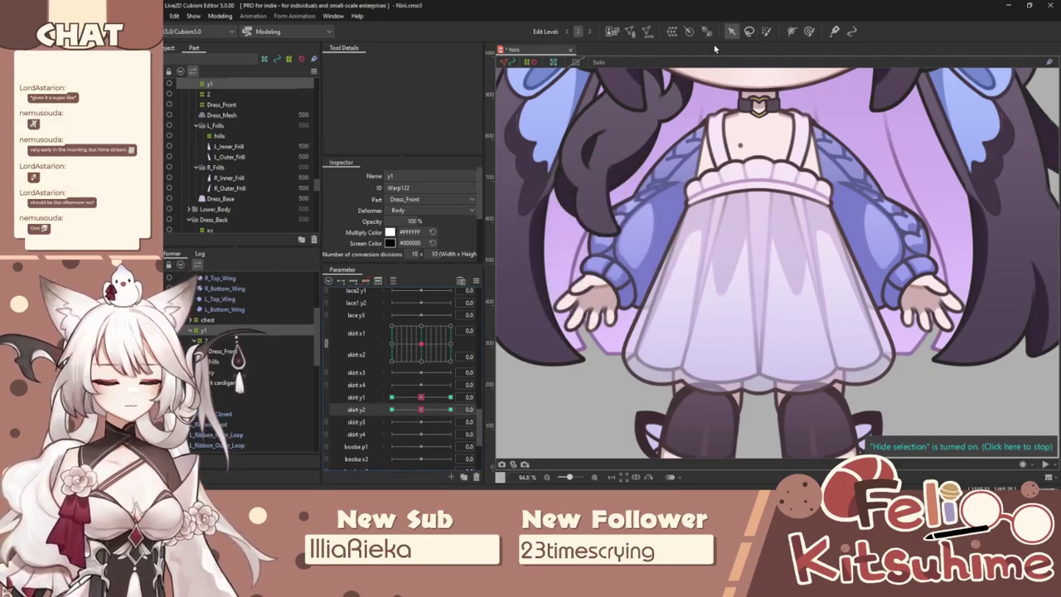
# Check skirt y1 and skirt y2 at 1.0, and reduce the Deform Brush size over the skirt with only skirt y1 at 1.0.
pyautogui.scroll(-2, 710, 216)
pyautogui.moveTo(421, 410); pyautogui.dragTo(450, 410)
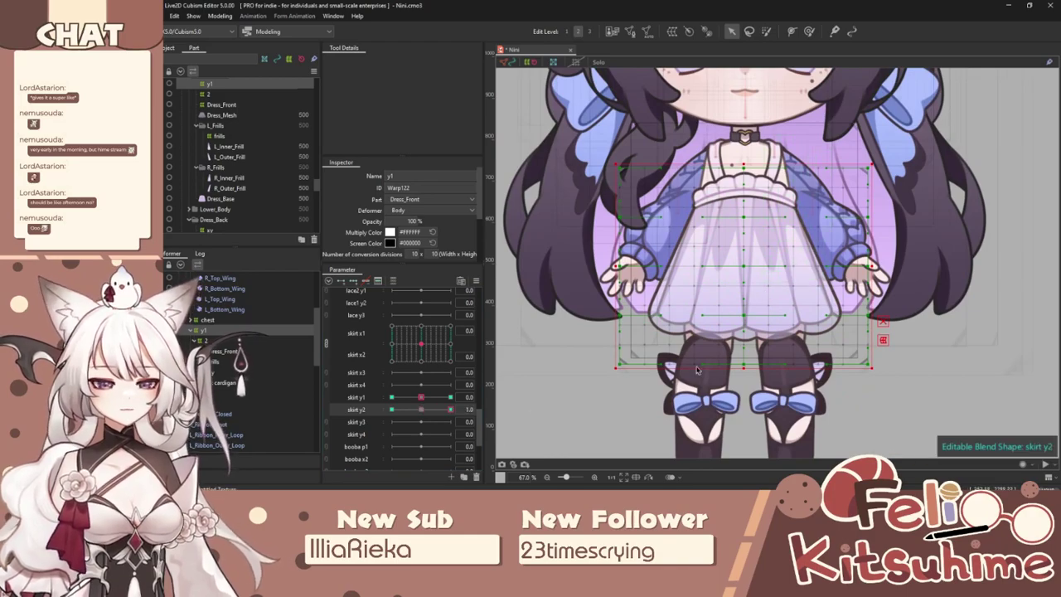
pyautogui.click(450, 397)
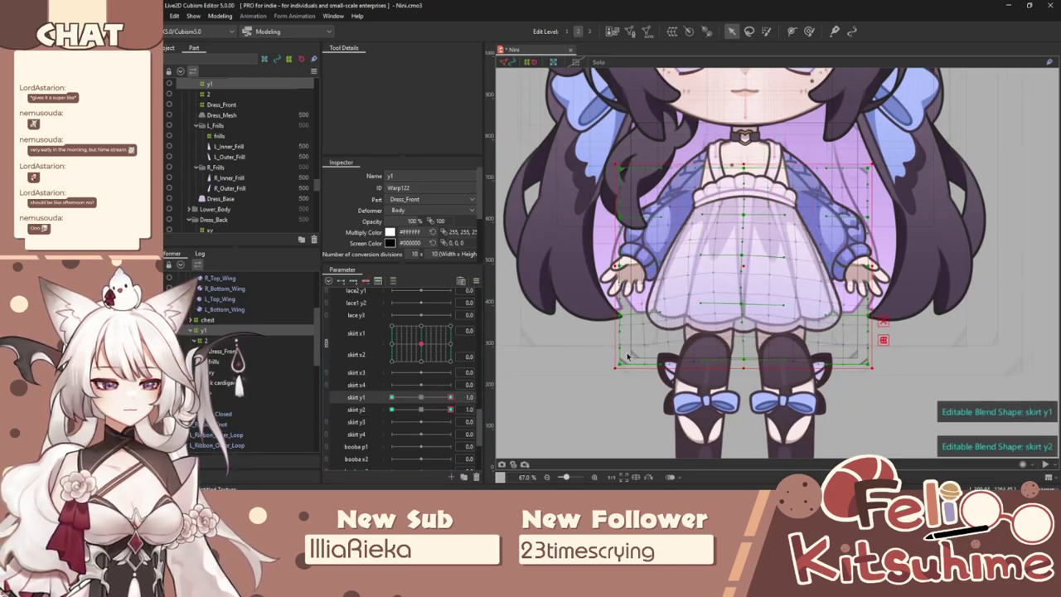
pyautogui.scroll(2, 745, 261)
pyautogui.click(809, 31)
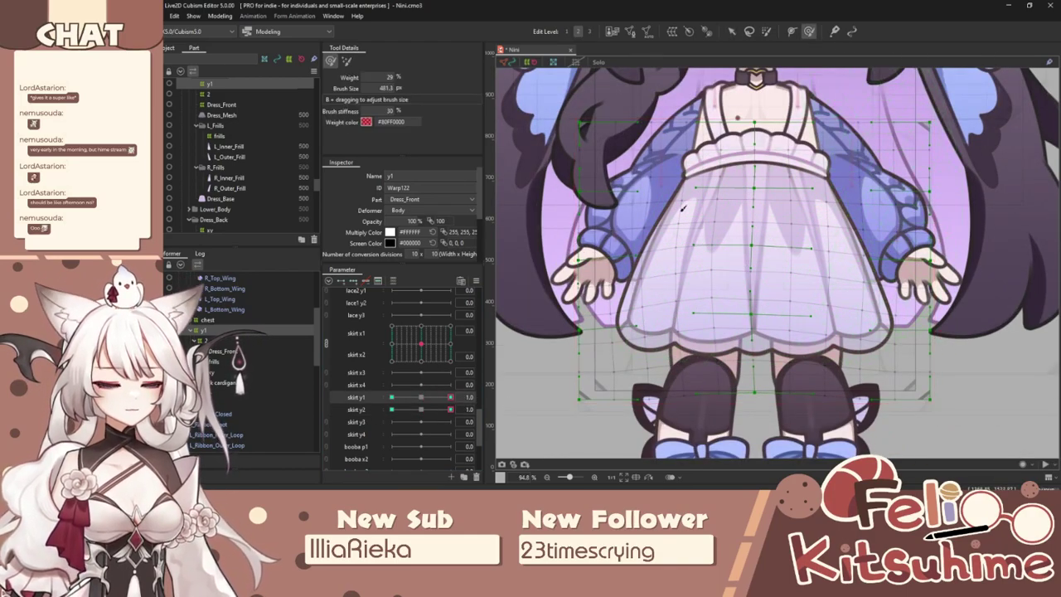
pyautogui.click(444, 399)
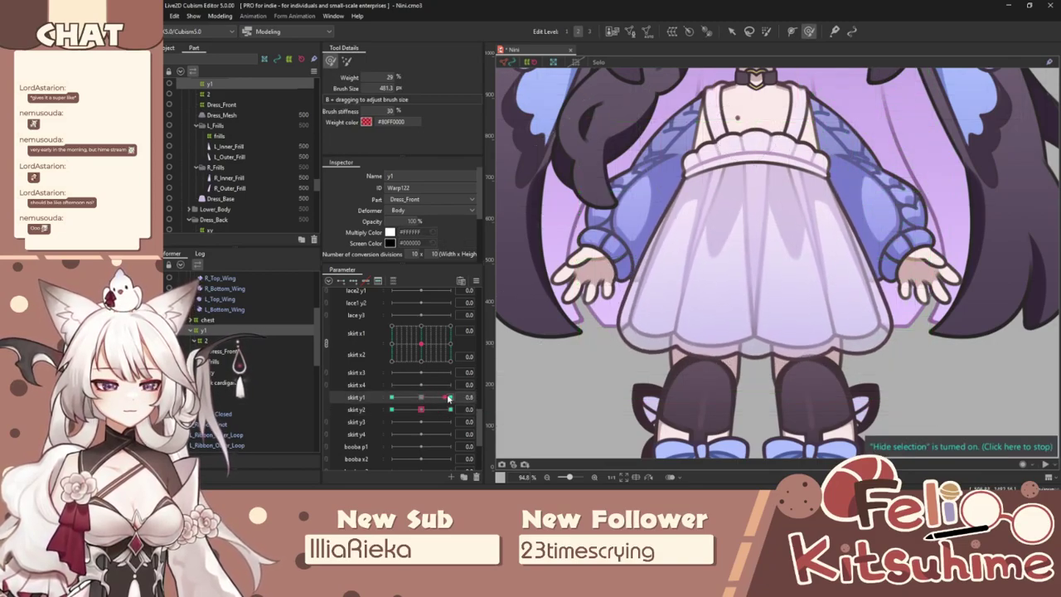
pyautogui.press('b')
pyautogui.moveTo(828, 273); pyautogui.dragTo(803, 242)
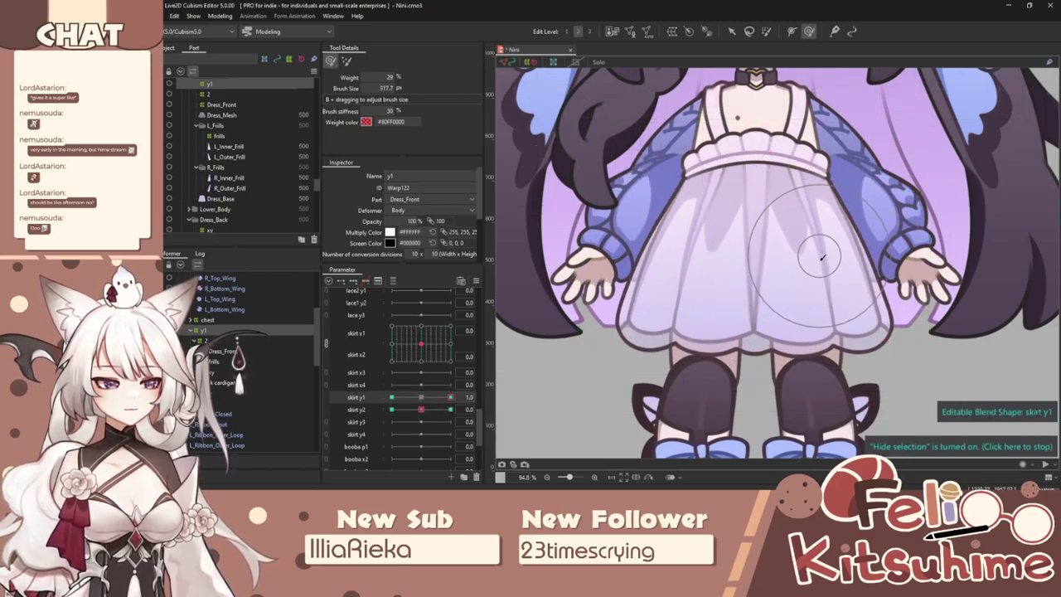
# Flare and raise the skirt at skirt y2 1.0 with a large Deform Brush, and narrow and lower it at skirt y2 -1.0.
pyautogui.moveTo(450, 397); pyautogui.dragTo(325, 419)
pyautogui.moveTo(404, 402); pyautogui.dragTo(450, 410)
pyautogui.click(731, 31)
pyautogui.scroll(-2, 730, 94)
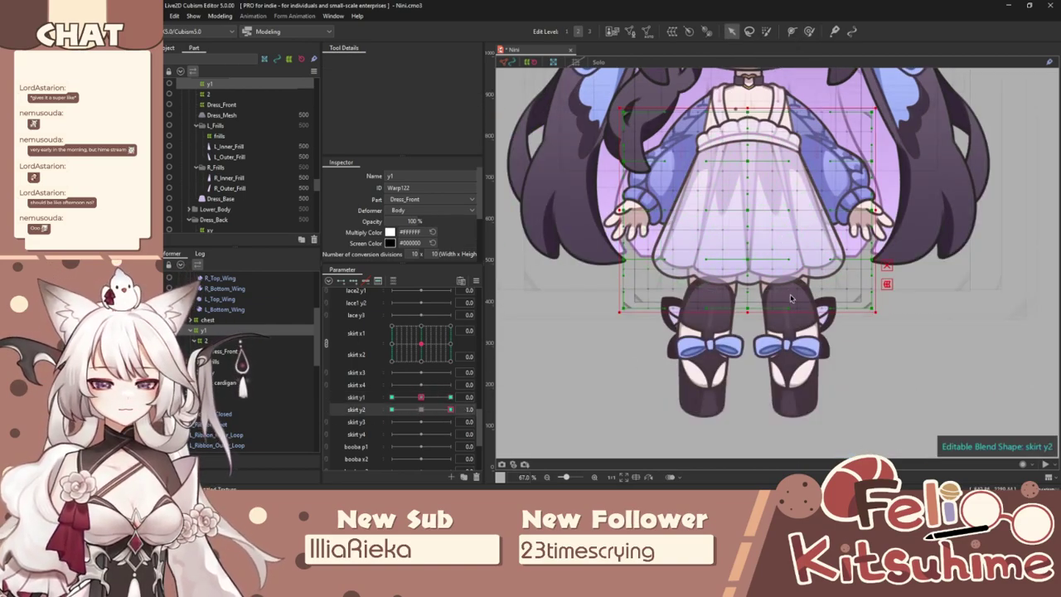
pyautogui.moveTo(753, 260); pyautogui.dragTo(753, 247)
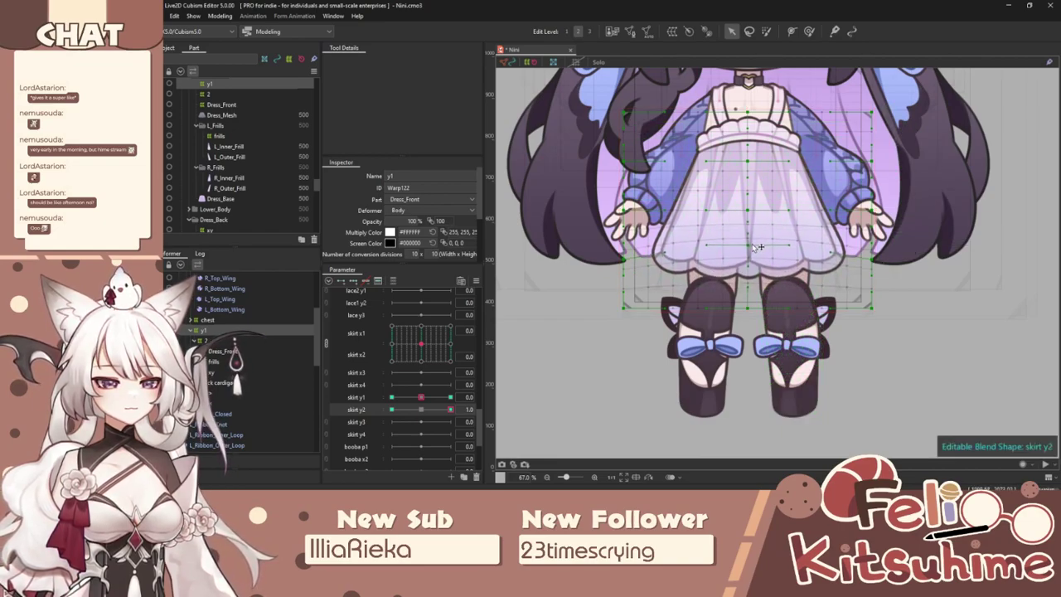
pyautogui.click(809, 31)
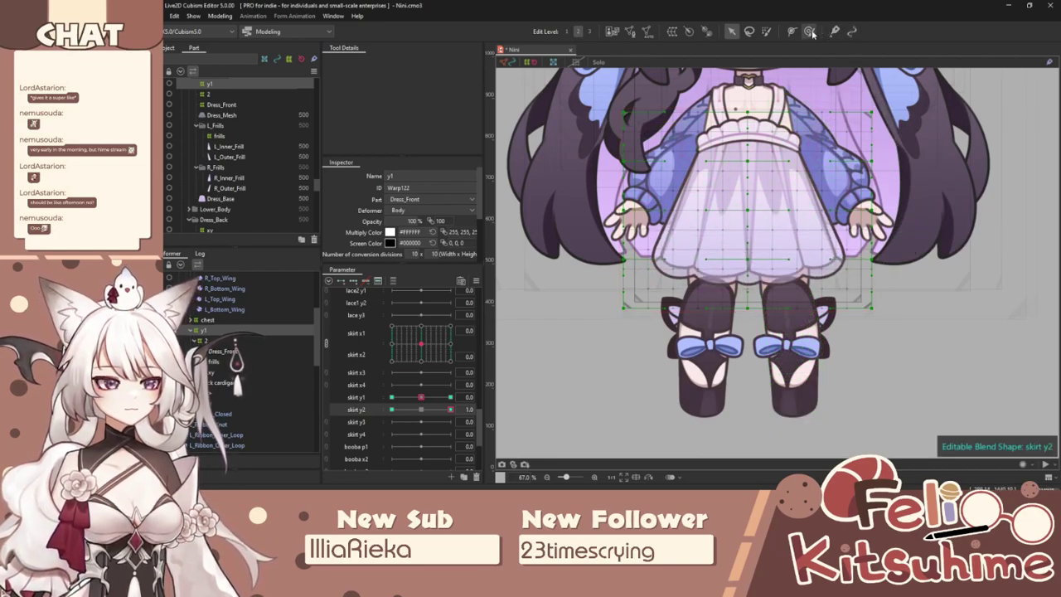
pyautogui.press('b')
pyautogui.moveTo(728, 246)
pyautogui.mouseDown()
pyautogui.moveTo(789, 311)
pyautogui.moveTo(753, 242)
pyautogui.moveTo(718, 252)
pyautogui.moveTo(658, 227)
pyautogui.mouseUp()
pyautogui.press('b')
pyautogui.moveTo(829, 246); pyautogui.dragTo(843, 236)
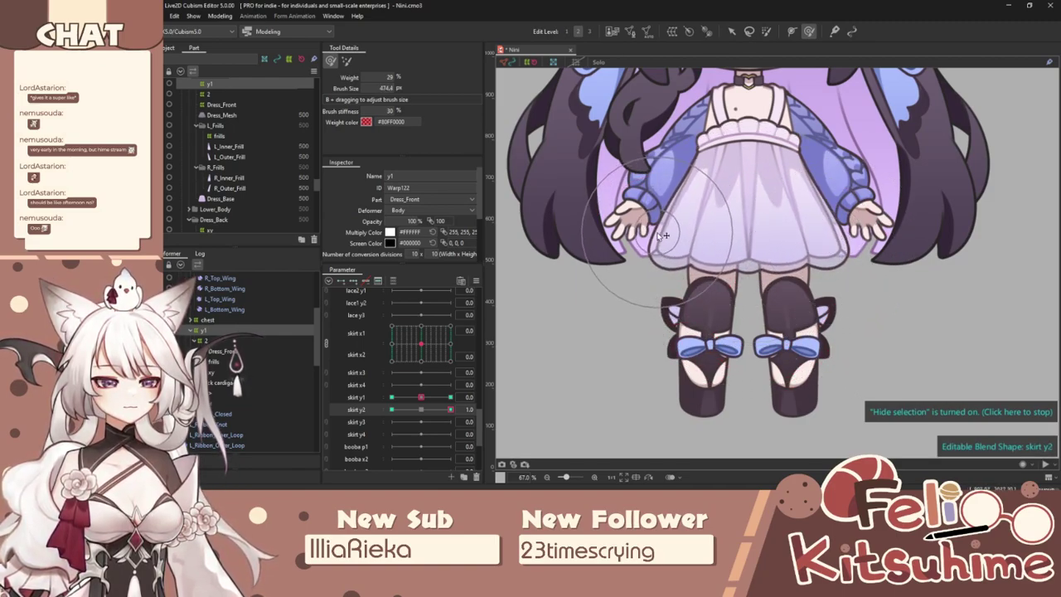
pyautogui.moveTo(448, 410); pyautogui.dragTo(391, 409)
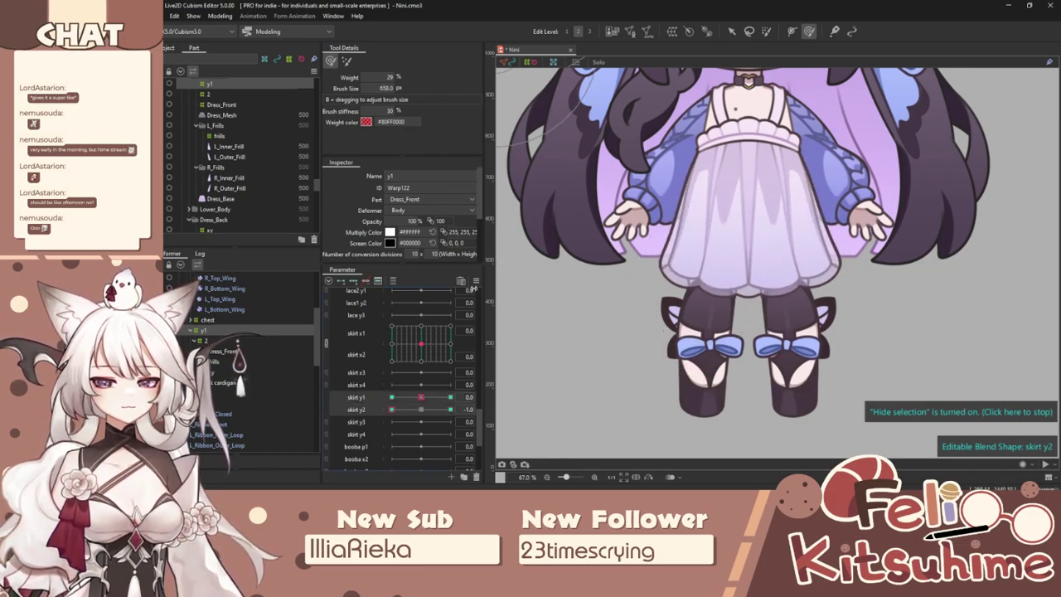
# Apply extended interpolation to skirt y1 and skirt y2 with Ellipse Interpolation.
pyautogui.click(476, 281)
pyautogui.click(529, 406)
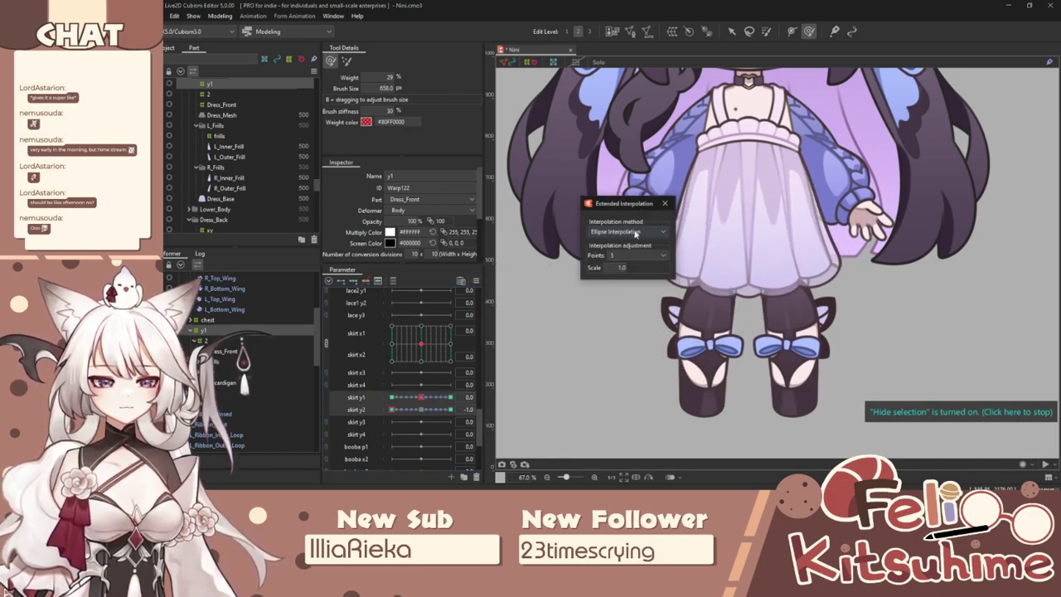
pyautogui.click(664, 203)
# Open the physics settings and bring up the skirt y group.
pyautogui.click(220, 16)
pyautogui.click(243, 213)
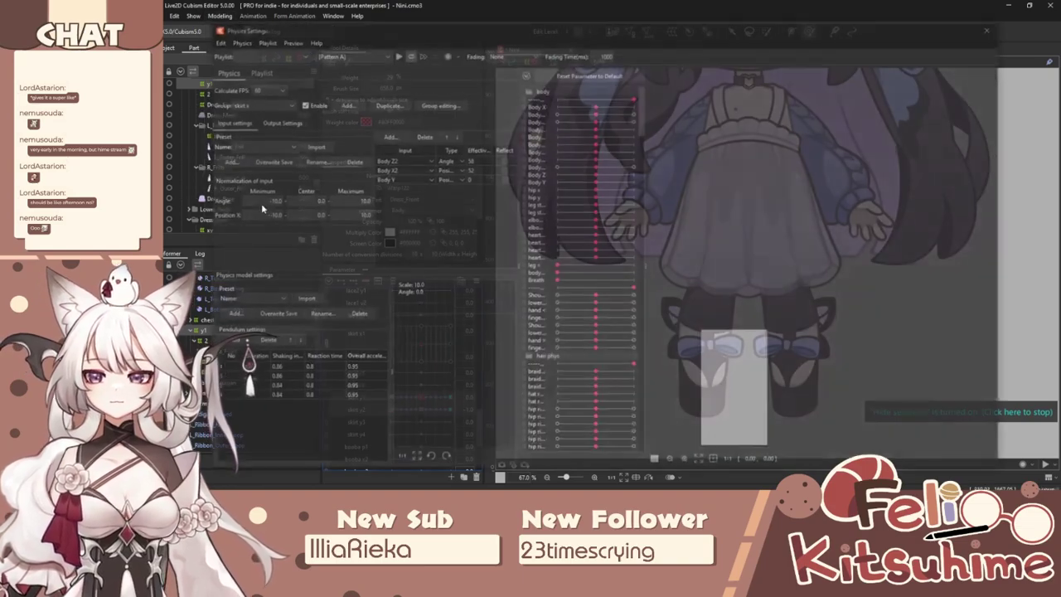
pyautogui.click(287, 104)
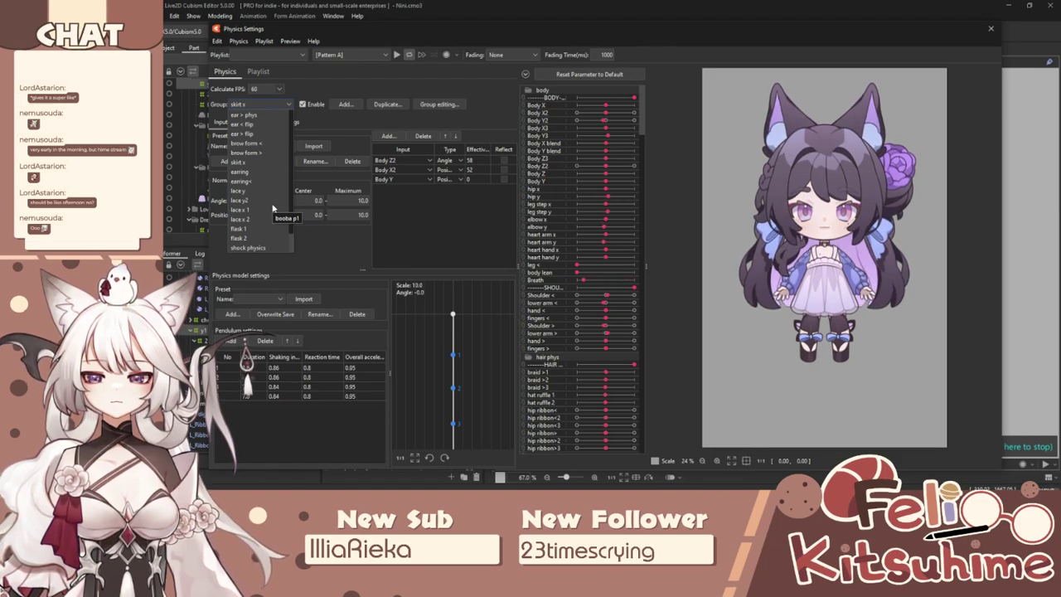
pyautogui.click(270, 191)
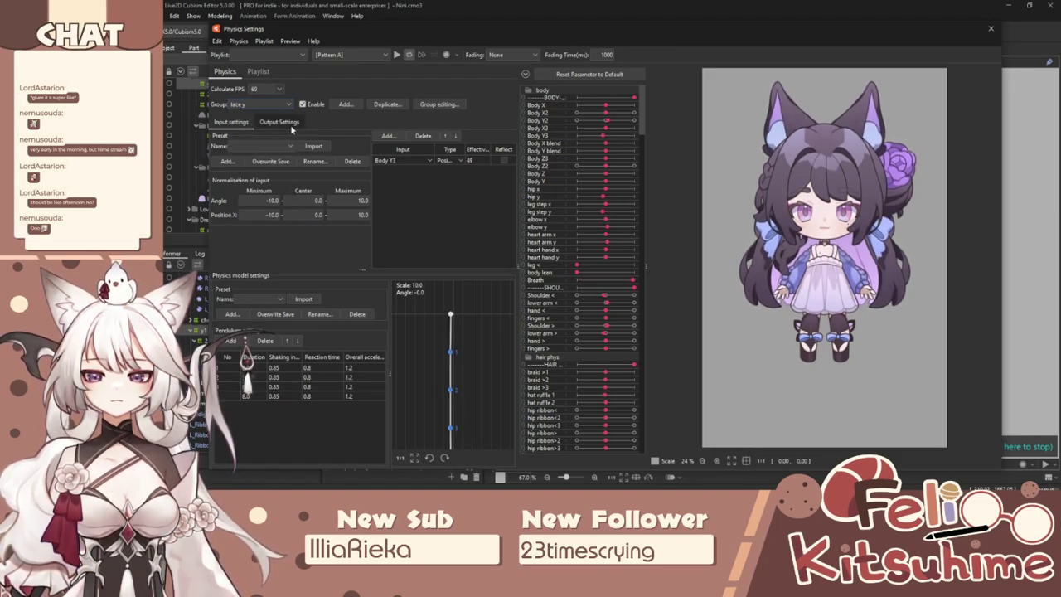
pyautogui.click(264, 104)
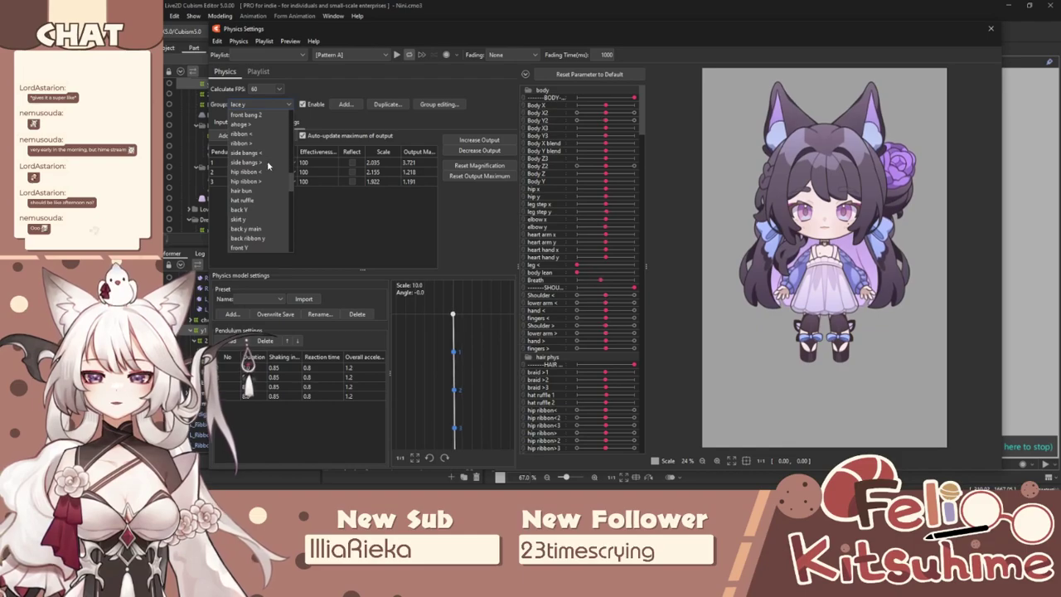
pyautogui.scroll(-8, 267, 161)
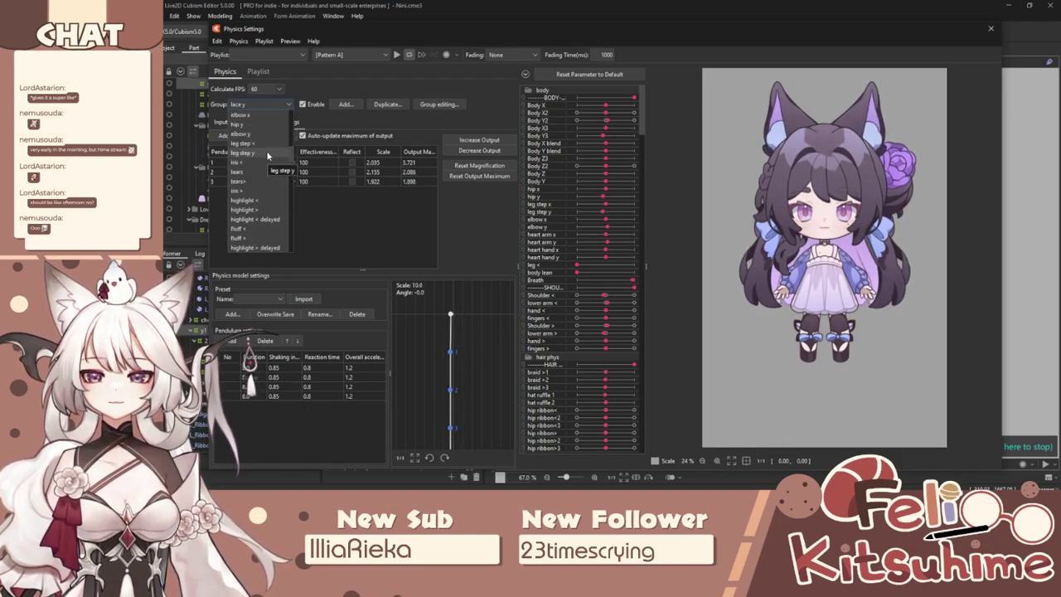
pyautogui.scroll(-2, 267, 154)
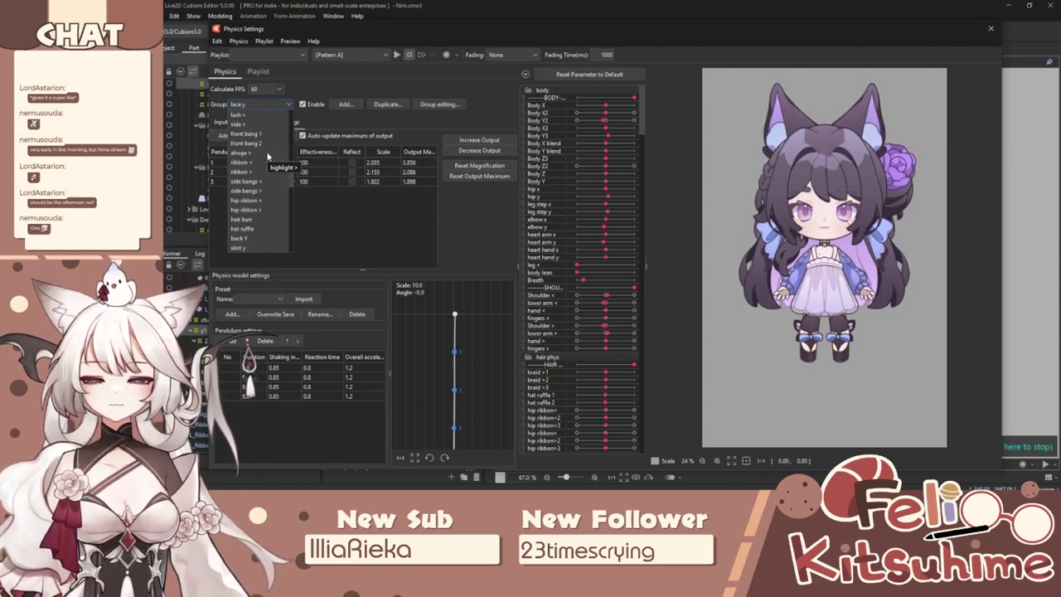
pyautogui.click(251, 218)
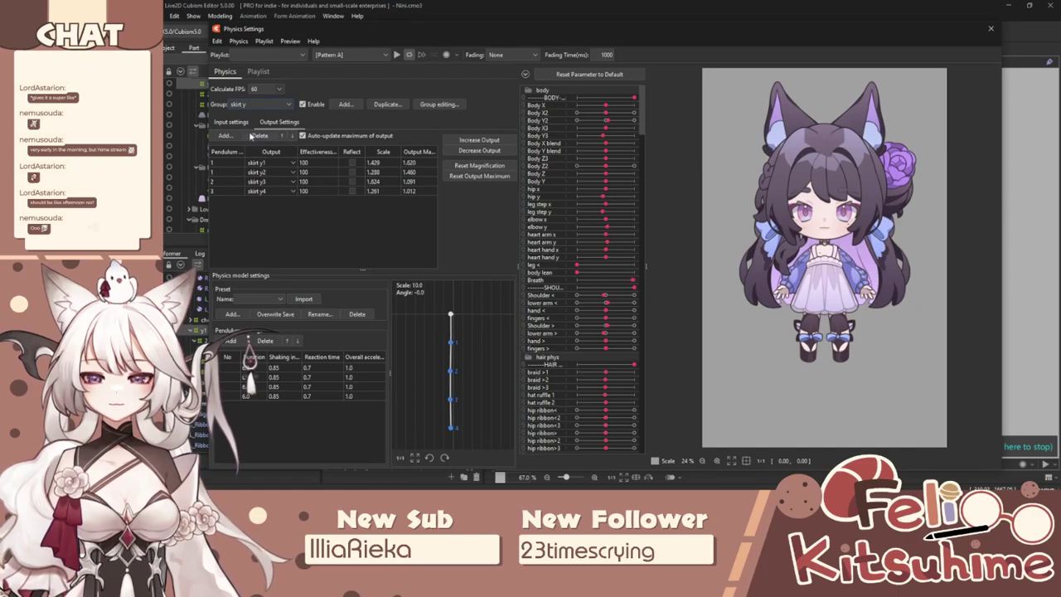
# Replace the skirt y group's first input, Body Y3, with Body Y2 and preview the skirt by moving the model vertically.
pyautogui.click(234, 125)
pyautogui.click(421, 161)
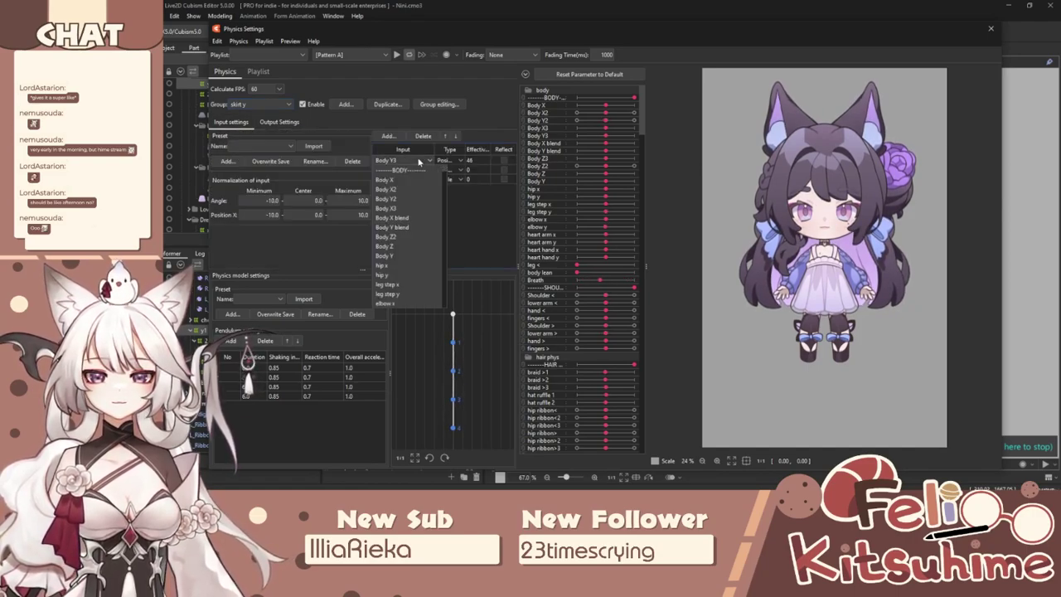
pyautogui.click(410, 199)
pyautogui.moveTo(822, 197); pyautogui.dragTo(824, 327)
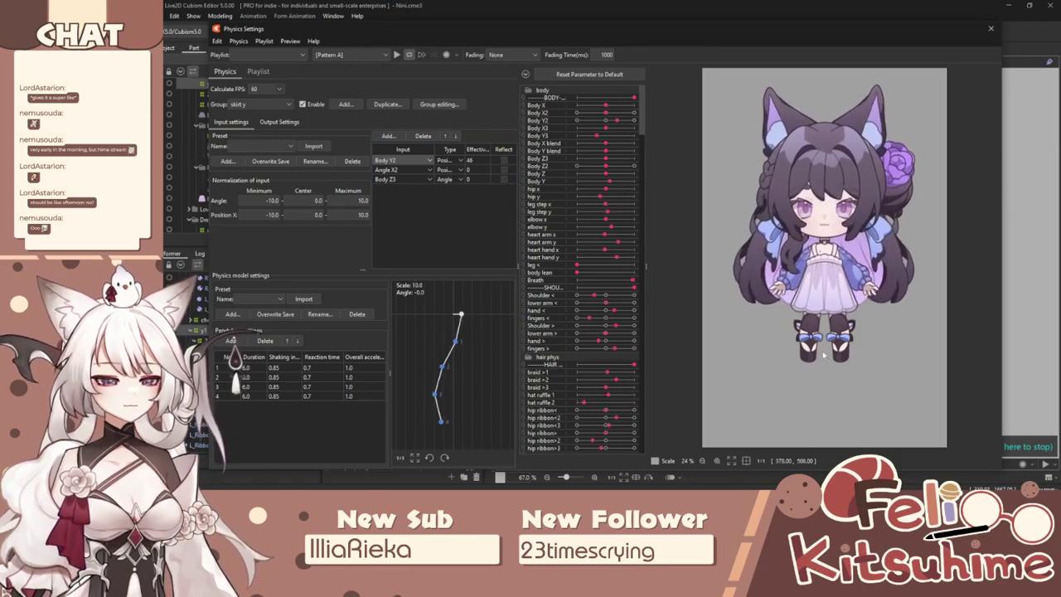
# Set the duration of all skirt y pendulums to 5.0 and preview the skirt's vertical bounce up close.
pyautogui.scroll(5, 825, 327)
pyautogui.moveTo(808, 426); pyautogui.dragTo(817, 190)
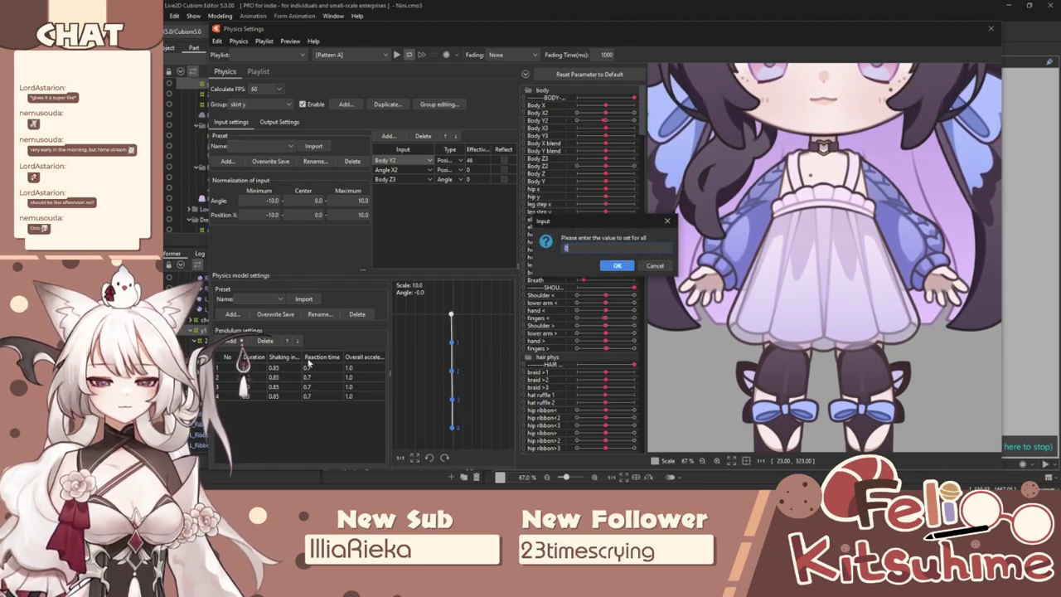
pyautogui.press('Return')
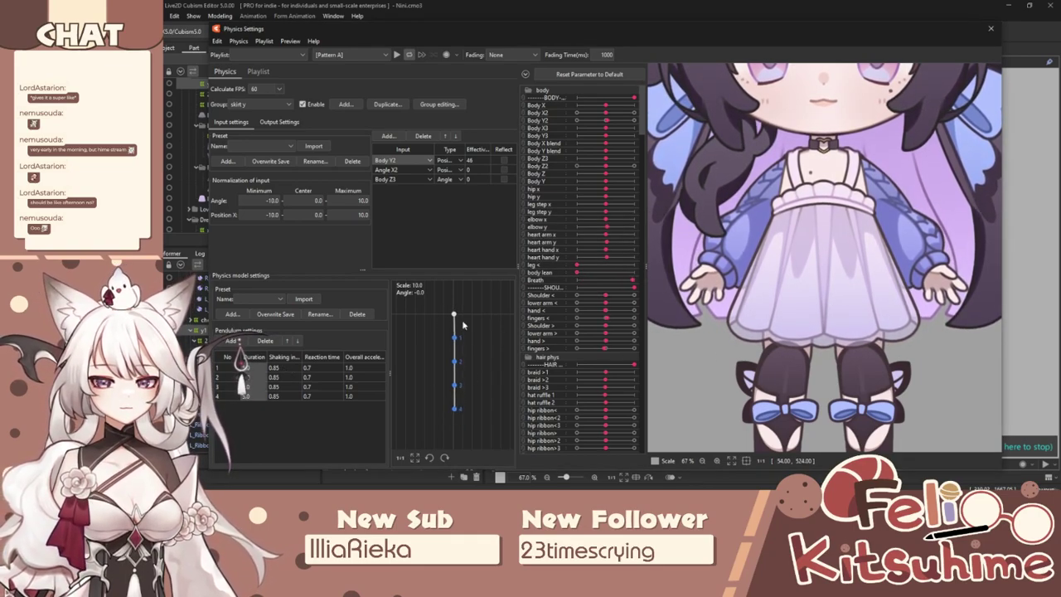
pyautogui.moveTo(786, 264); pyautogui.dragTo(823, 443)
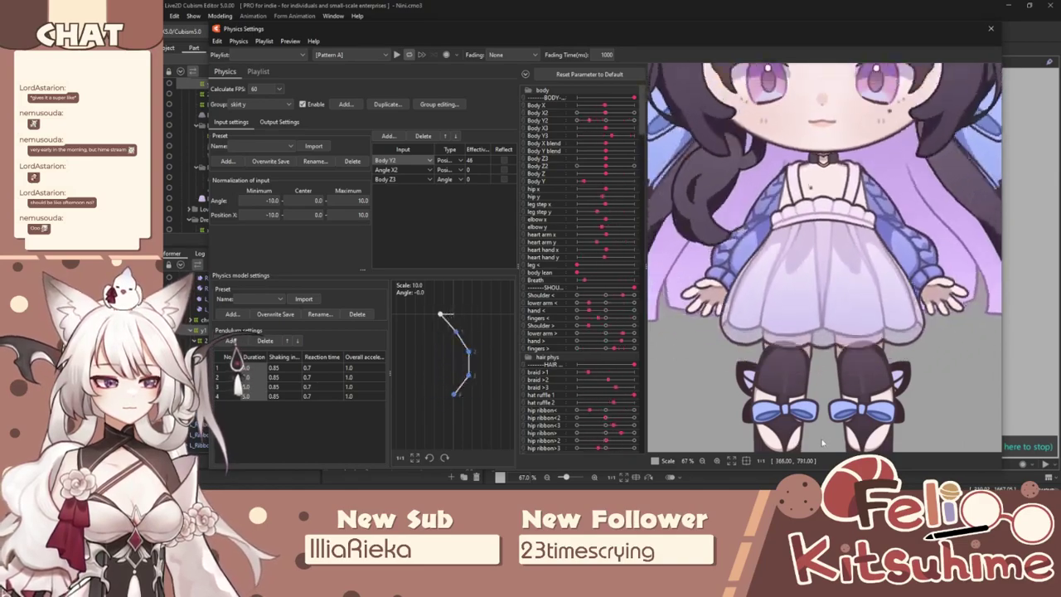
# Set the reaction time of all skirt y pendulums to 0.8 and preview the skirt's bounce.
pyautogui.click(279, 122)
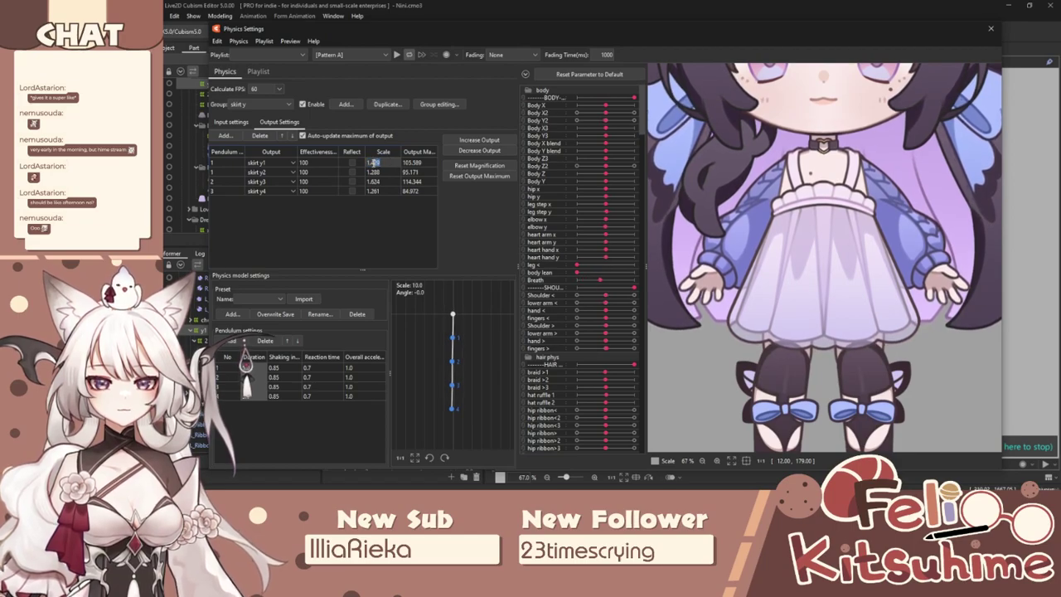
pyautogui.click(344, 363)
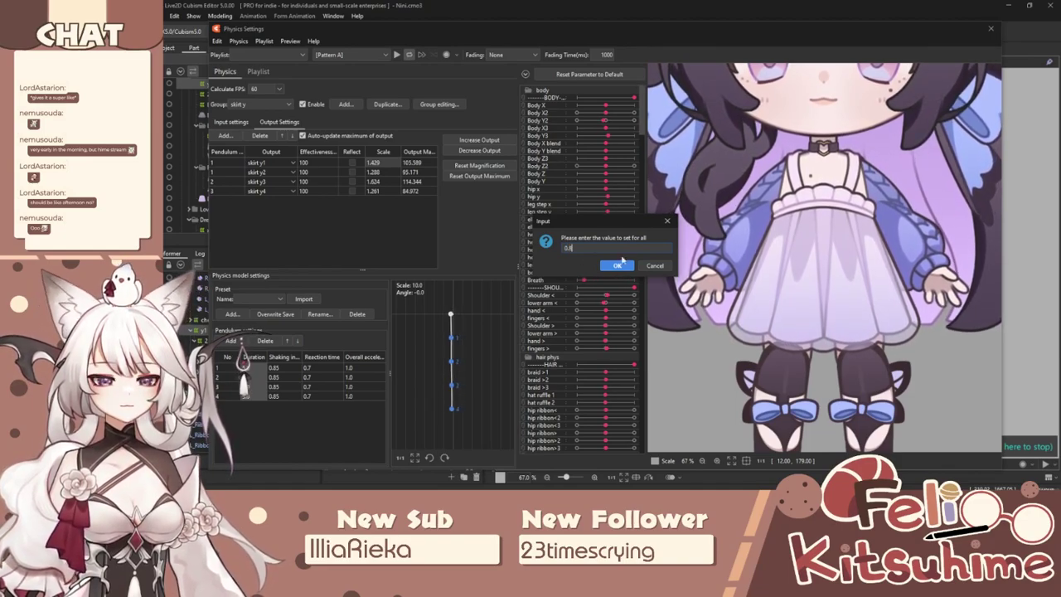
pyautogui.moveTo(837, 427); pyautogui.dragTo(825, 330)
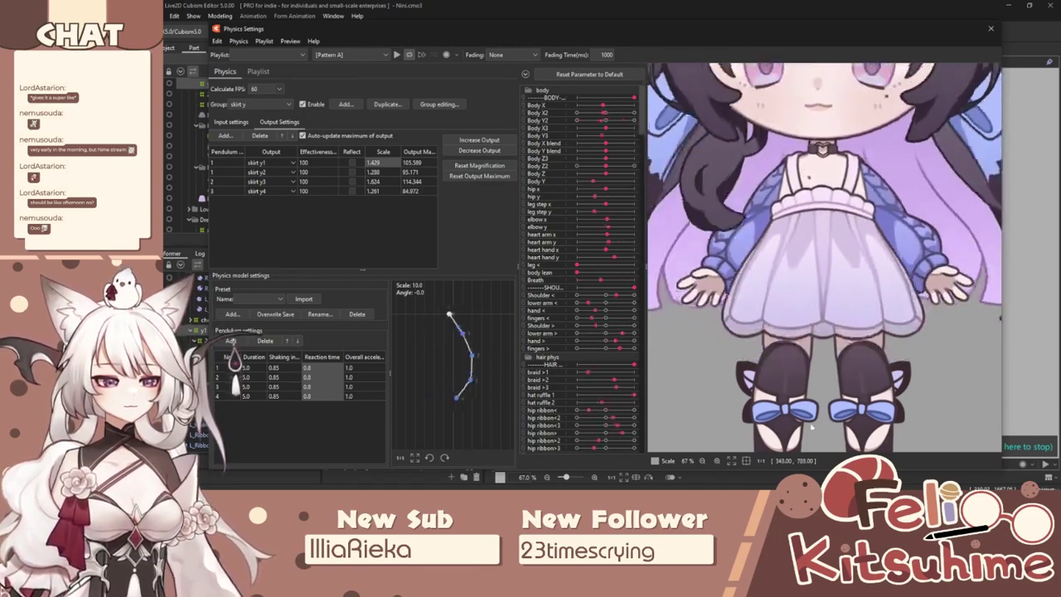
pyautogui.moveTo(798, 428); pyautogui.dragTo(795, 162)
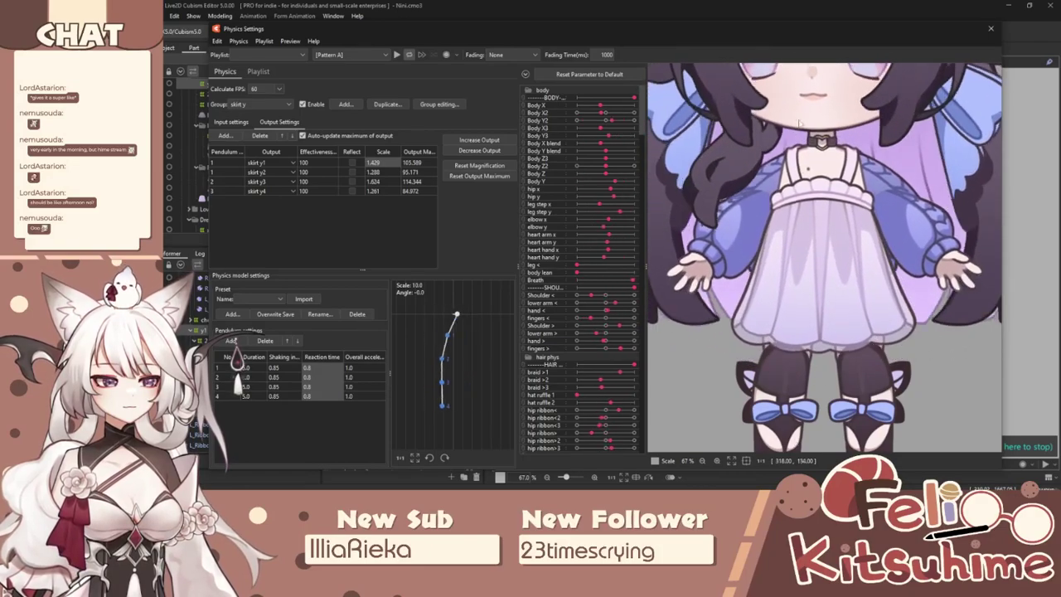
# Set the Body Y2 input's effectiveness to 30 and the overall acceleration of all skirt y pendulums to 1.1.
pyautogui.click(236, 122)
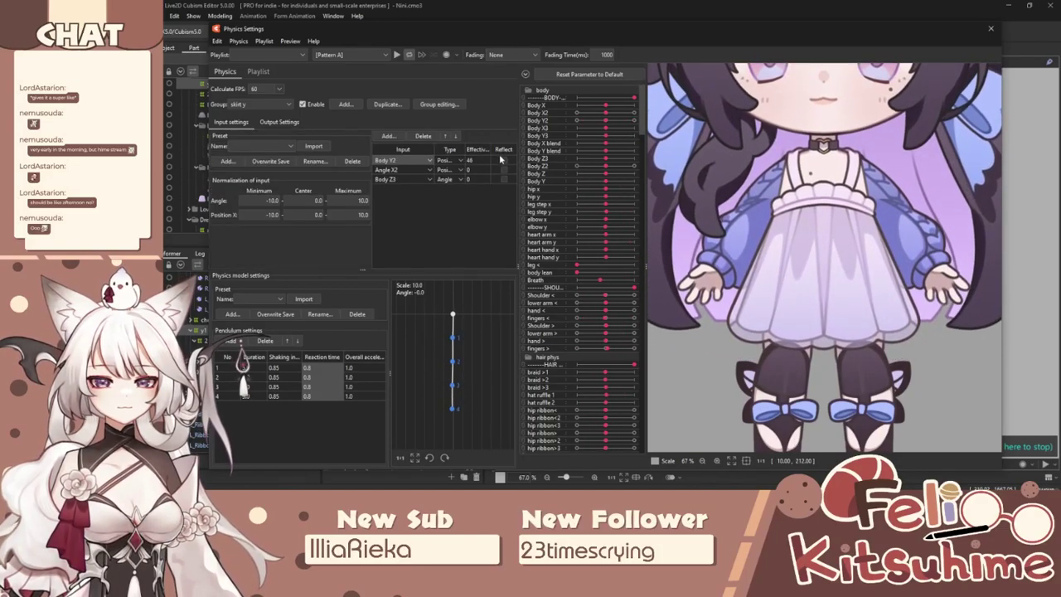
pyautogui.moveTo(721, 226); pyautogui.dragTo(750, 397)
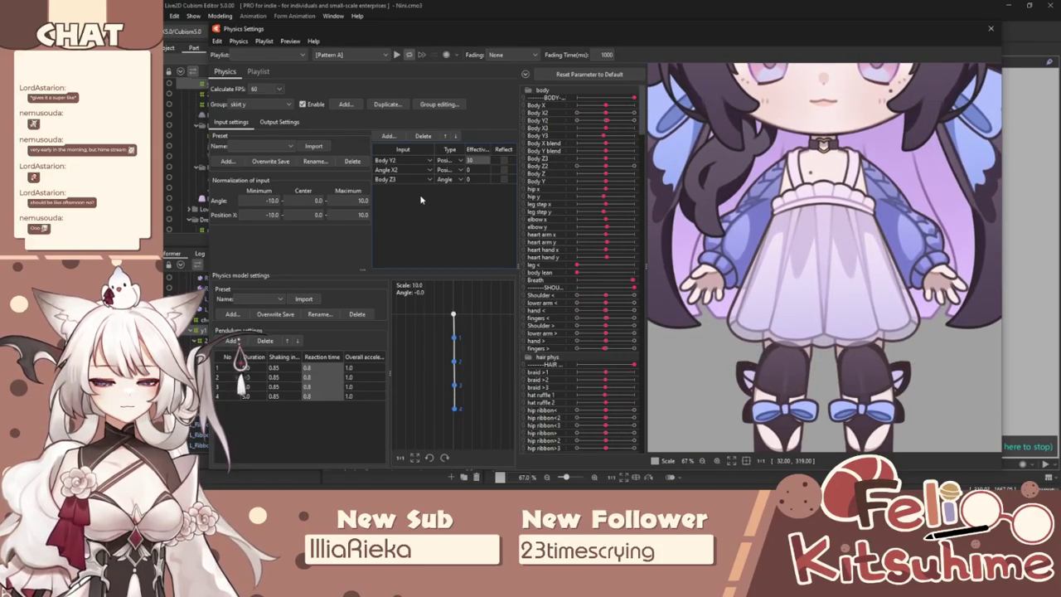
pyautogui.doubleClick(368, 357)
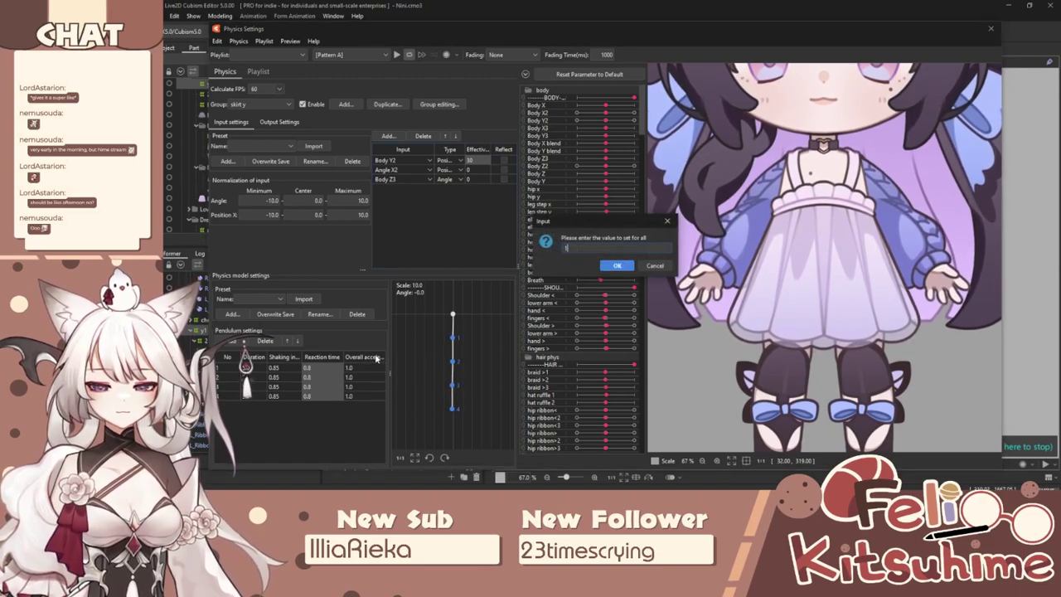
pyautogui.press('Return')
# Raise the first pendulum's shaking influence to 0.9, and preview the skirt in all directions before closing the physics settings.
pyautogui.scroll(-3, 820, 273)
pyautogui.moveTo(820, 274); pyautogui.dragTo(822, 295)
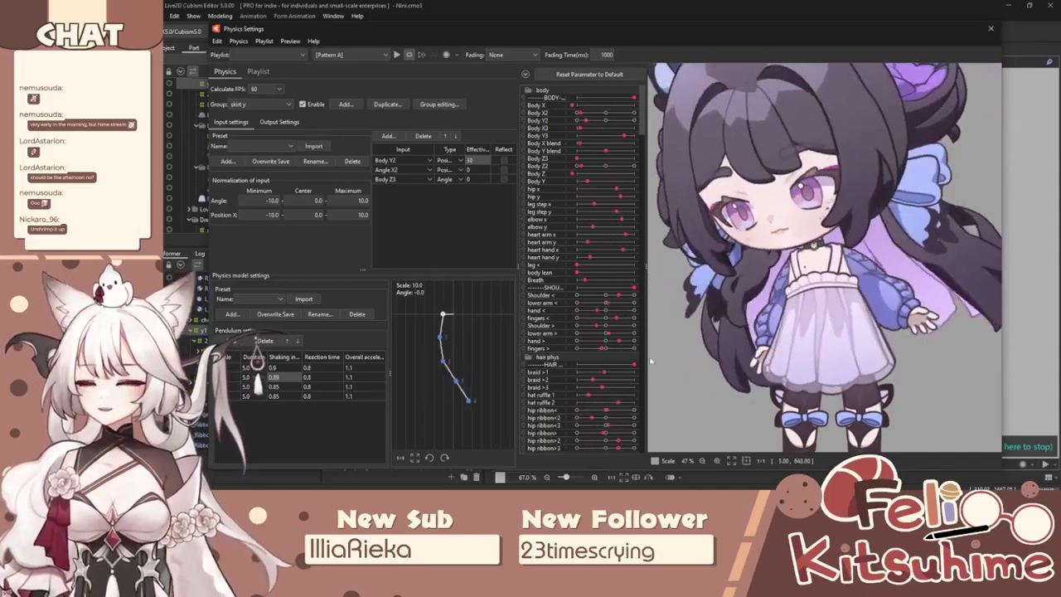
pyautogui.moveTo(949, 287); pyautogui.dragTo(757, 395)
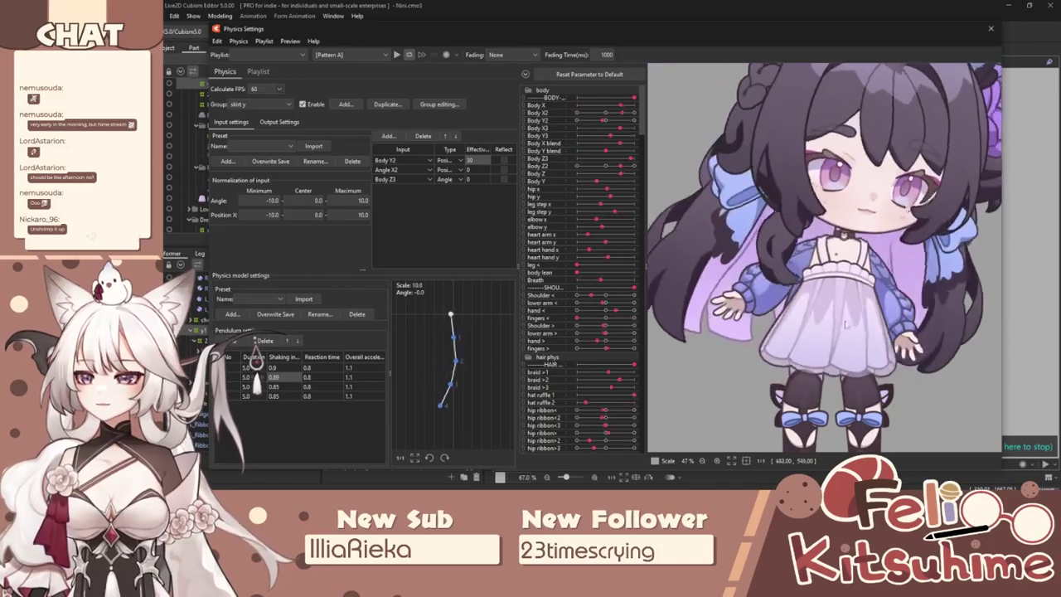
pyautogui.moveTo(871, 322); pyautogui.dragTo(728, 345)
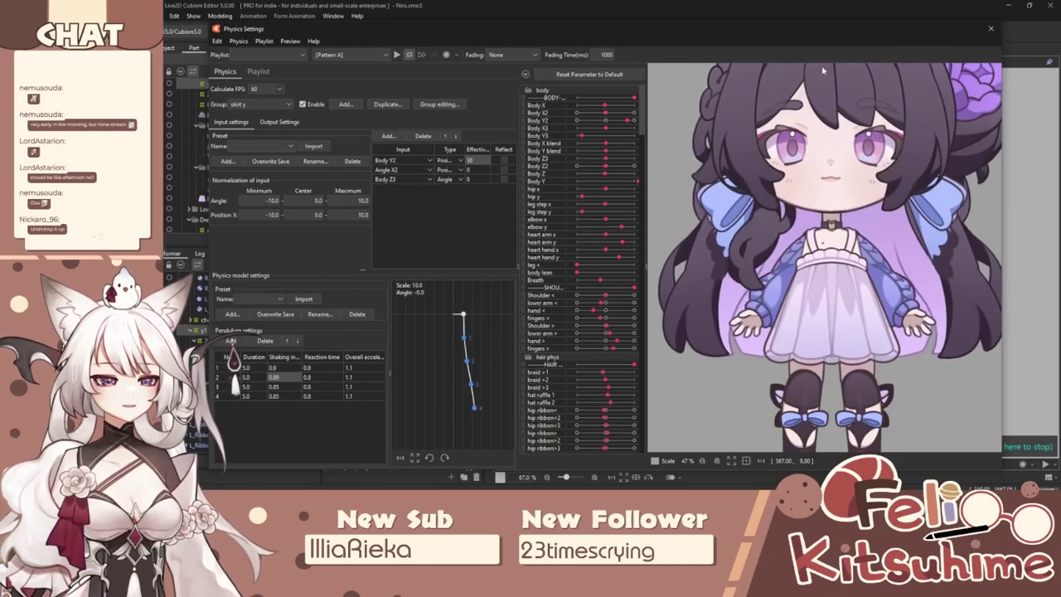
pyautogui.click(990, 29)
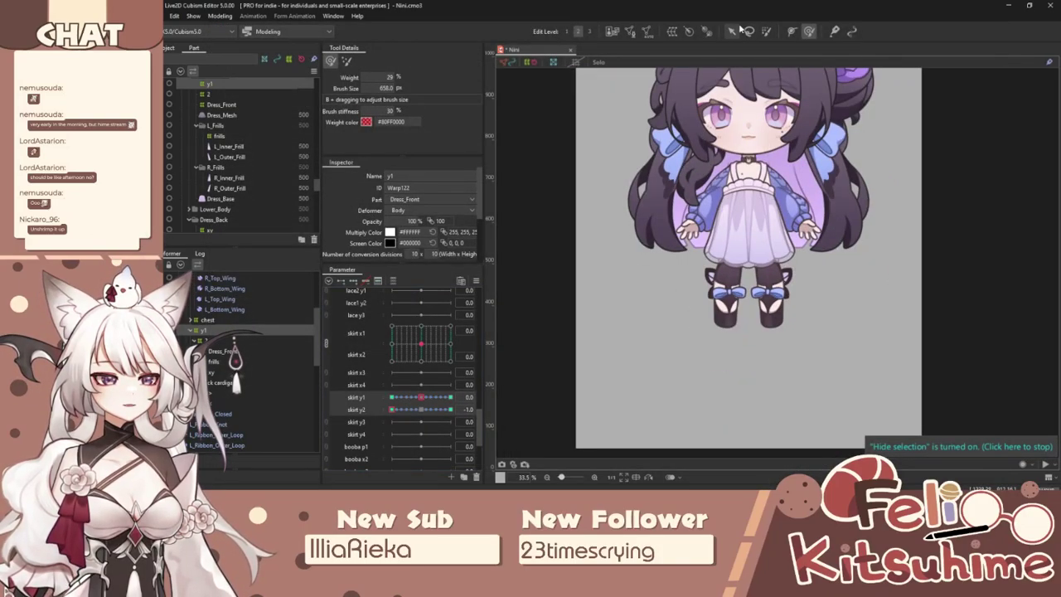
# Shift the head y adjust rotation deformer slightly downward at Angle Y2 30, and return Angle Y2 to 0.
pyautogui.scroll(5, 756, 106)
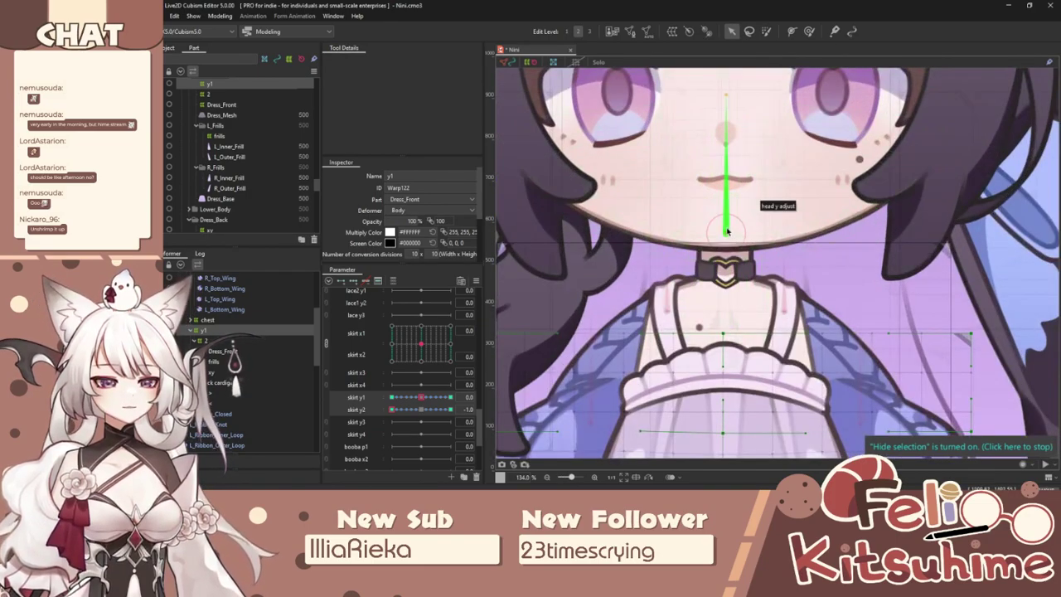
pyautogui.click(726, 195)
pyautogui.scroll(1, 290, 324)
pyautogui.scroll(10, 336, 300)
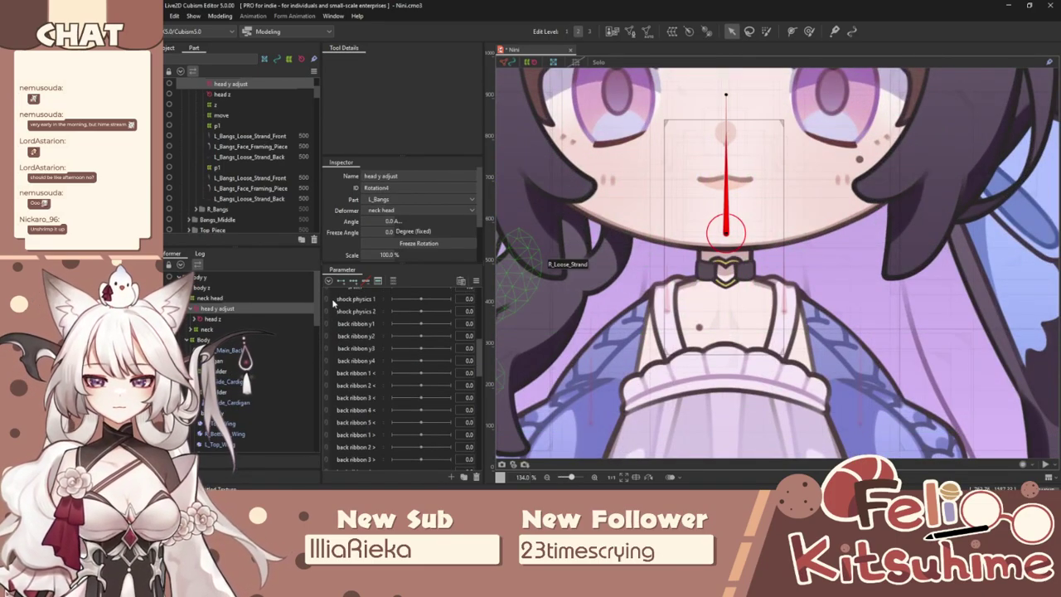
pyautogui.click(330, 331)
pyautogui.moveTo(420, 404); pyautogui.dragTo(452, 404)
pyautogui.moveTo(726, 244); pyautogui.dragTo(730, 249)
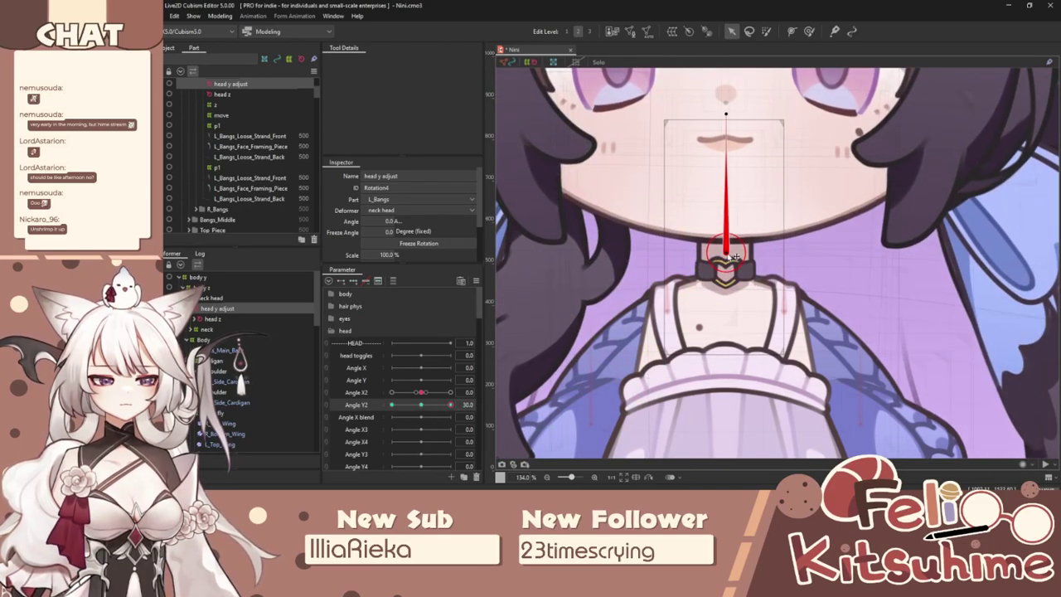
pyautogui.moveTo(450, 405); pyautogui.dragTo(424, 405)
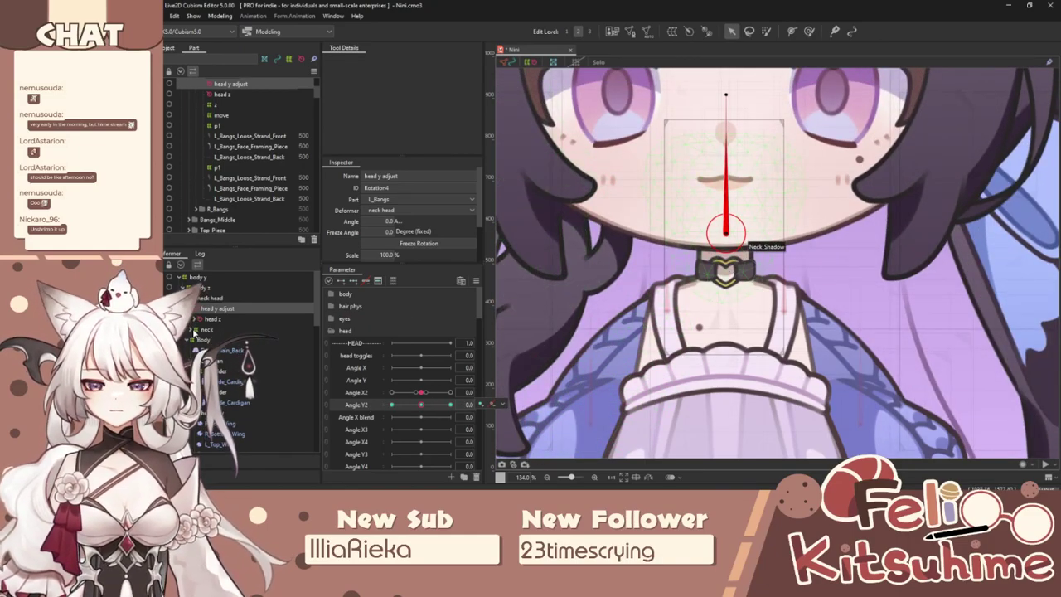
# Create a warp deformer named shadow as the parent of the Neck_Shadow mesh.
pyautogui.click(227, 340)
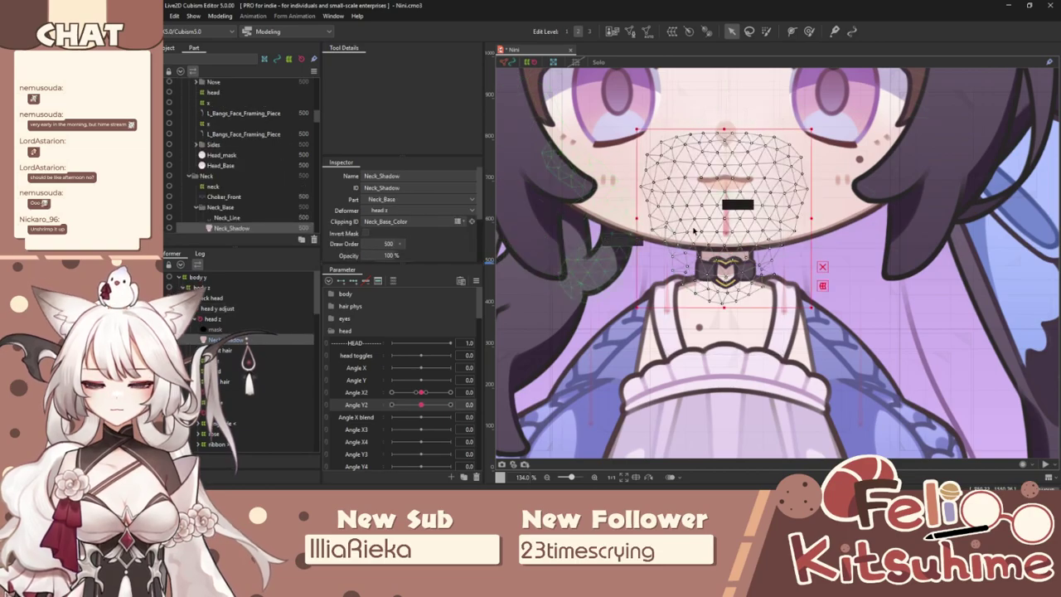
pyautogui.click(674, 31)
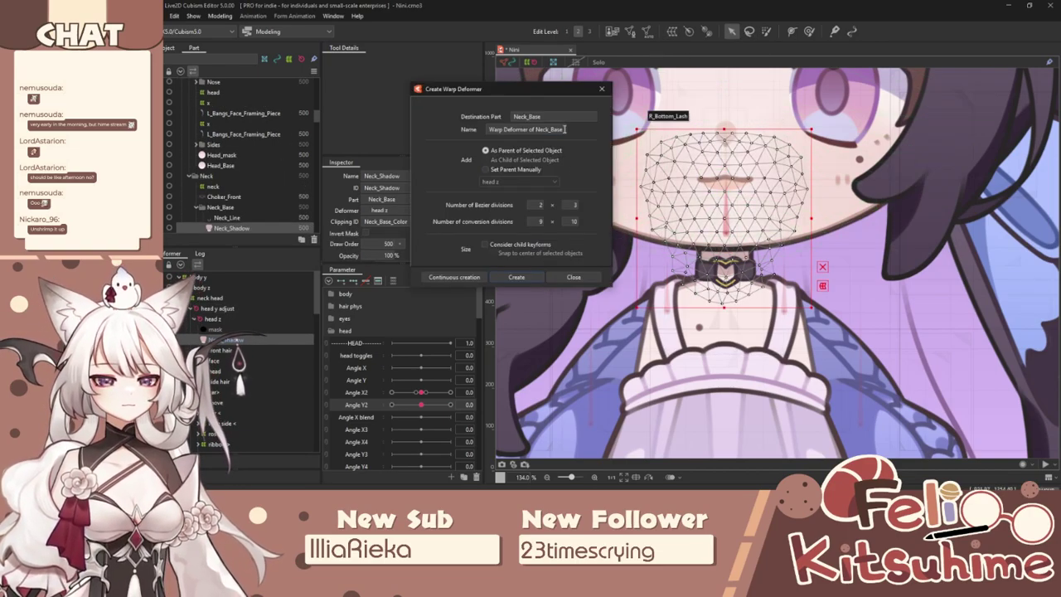
pyautogui.write('shadow')
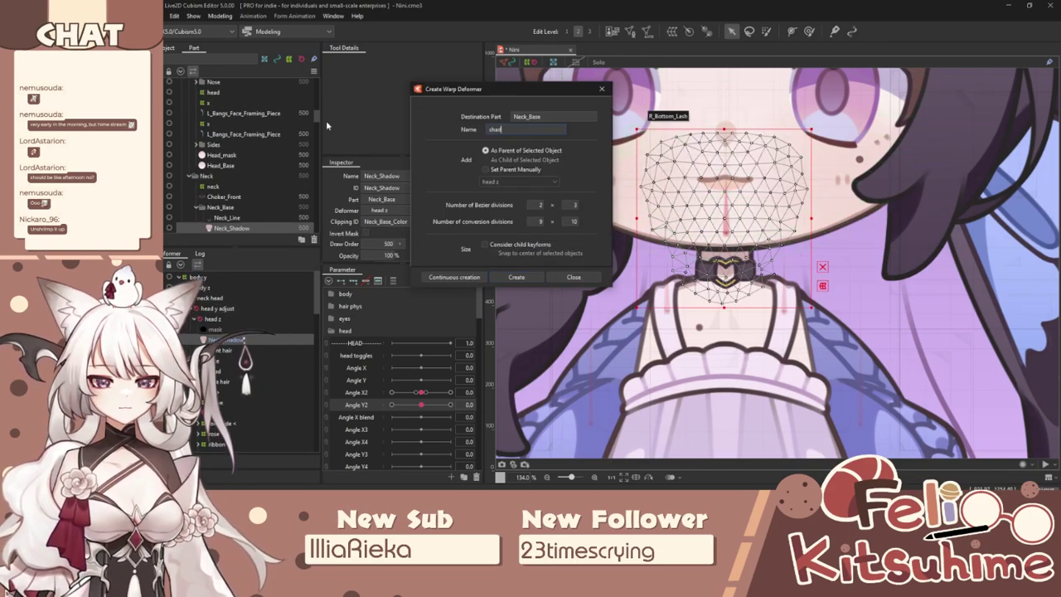
pyautogui.click(514, 278)
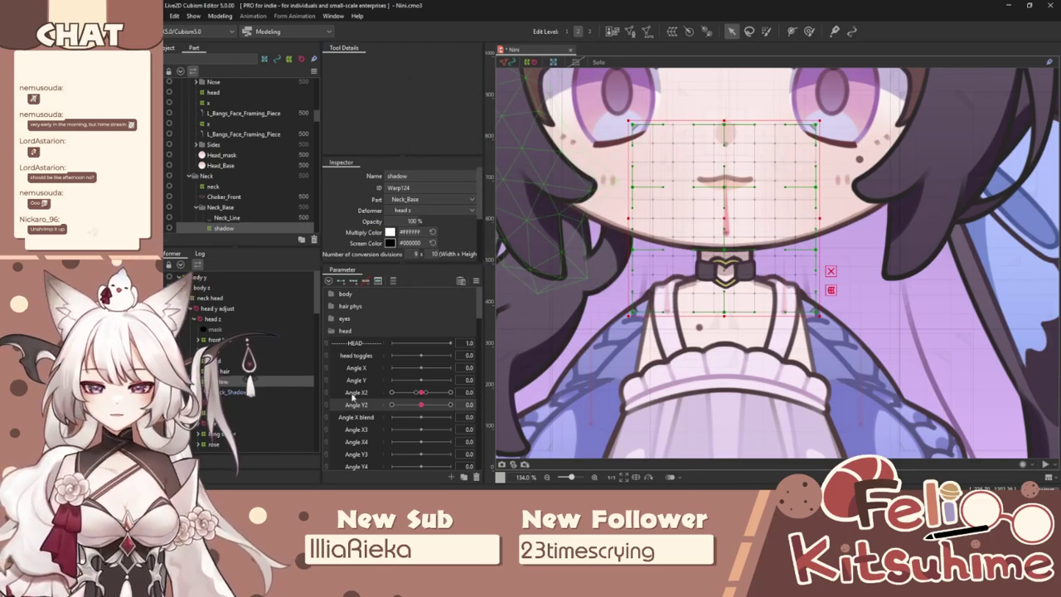
# Shift the shadow warp deformer up at Angle Y2 30 and down at Angle Y2 -30, and return Angle Y2 to 0.
pyautogui.click(450, 404)
pyautogui.moveTo(725, 255); pyautogui.dragTo(728, 209)
pyautogui.moveTo(450, 405); pyautogui.dragTo(391, 405)
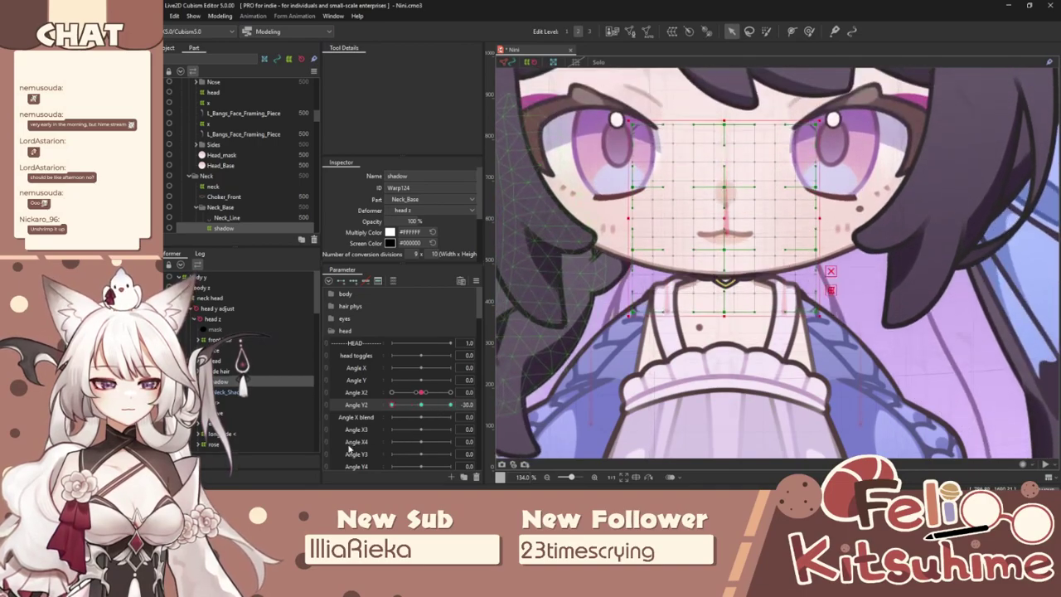
pyautogui.moveTo(726, 227); pyautogui.dragTo(726, 241)
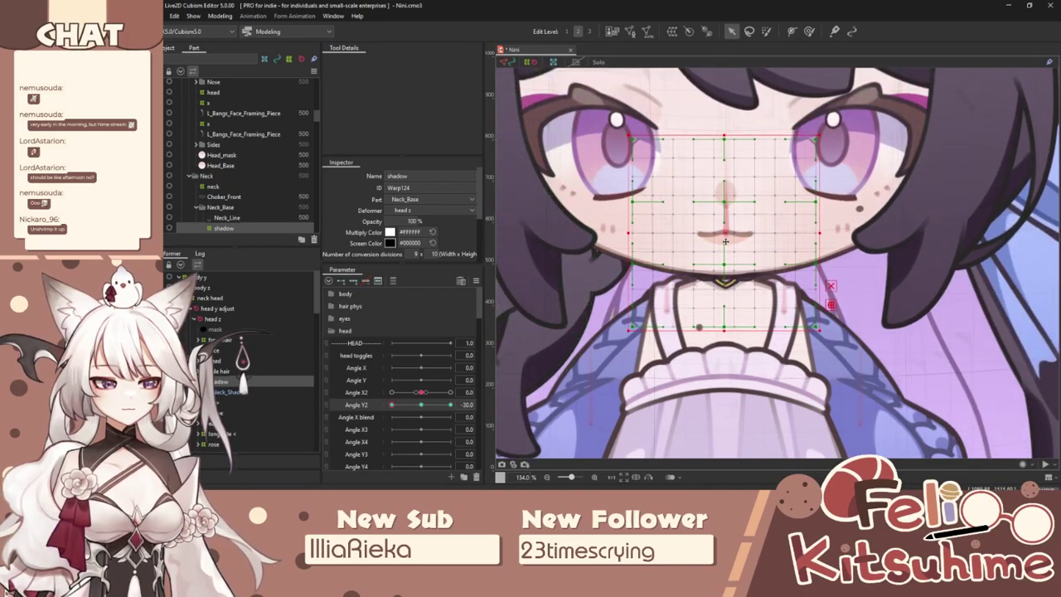
pyautogui.moveTo(392, 405); pyautogui.dragTo(422, 404)
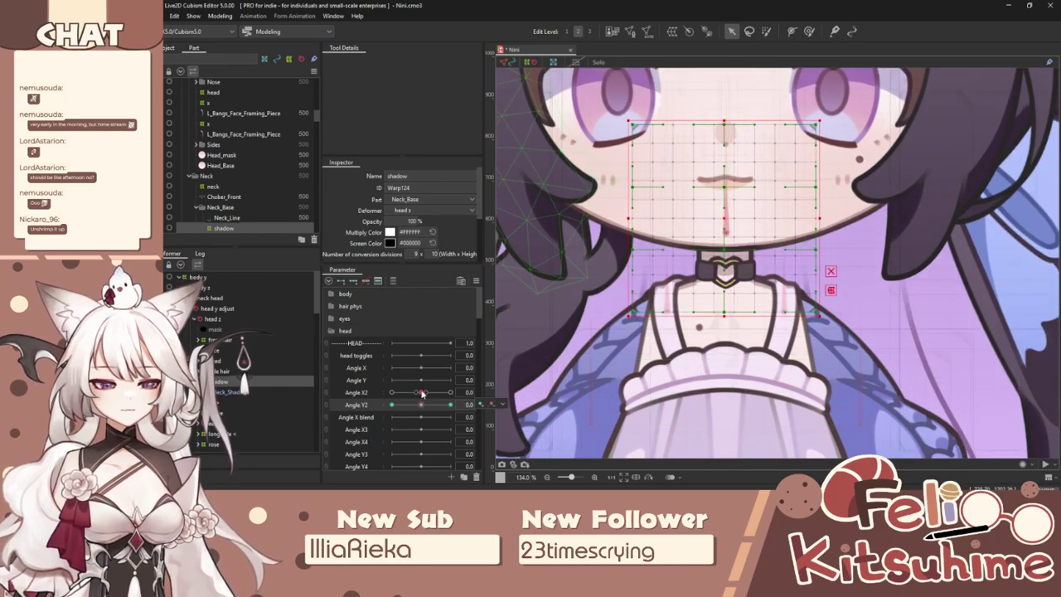
# Preview the character's head and body movement in the physics settings to check the neck shadow.
pyautogui.click(219, 17)
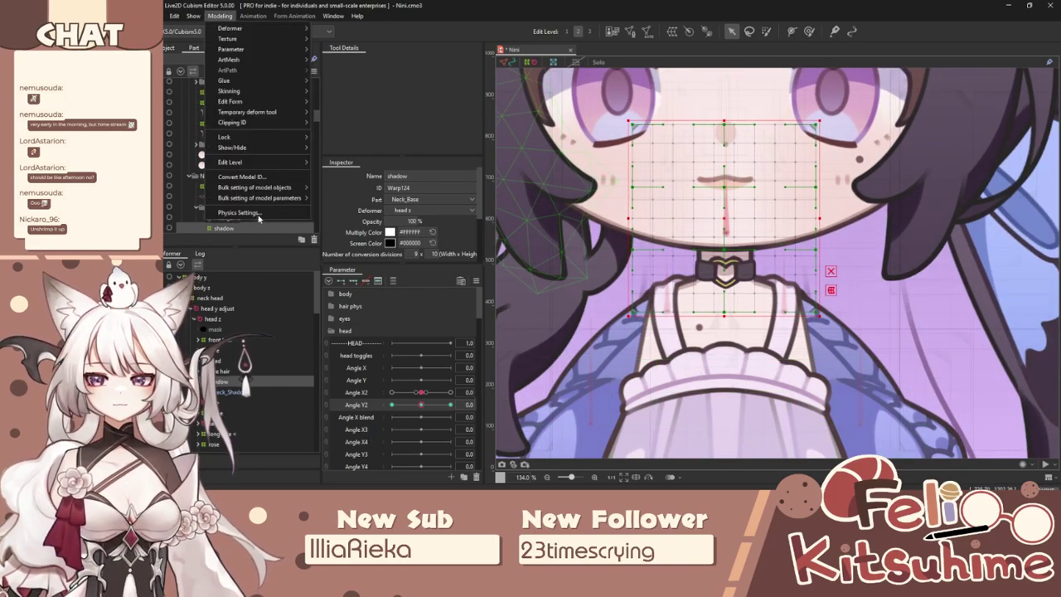
pyautogui.click(259, 222)
pyautogui.moveTo(733, 246); pyautogui.dragTo(636, 216)
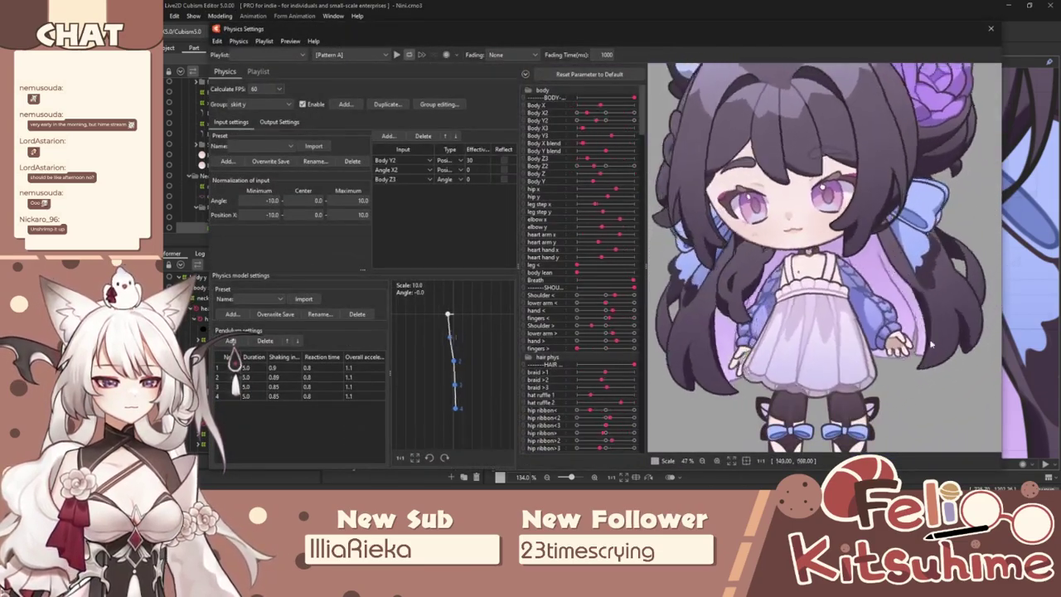
pyautogui.click(990, 28)
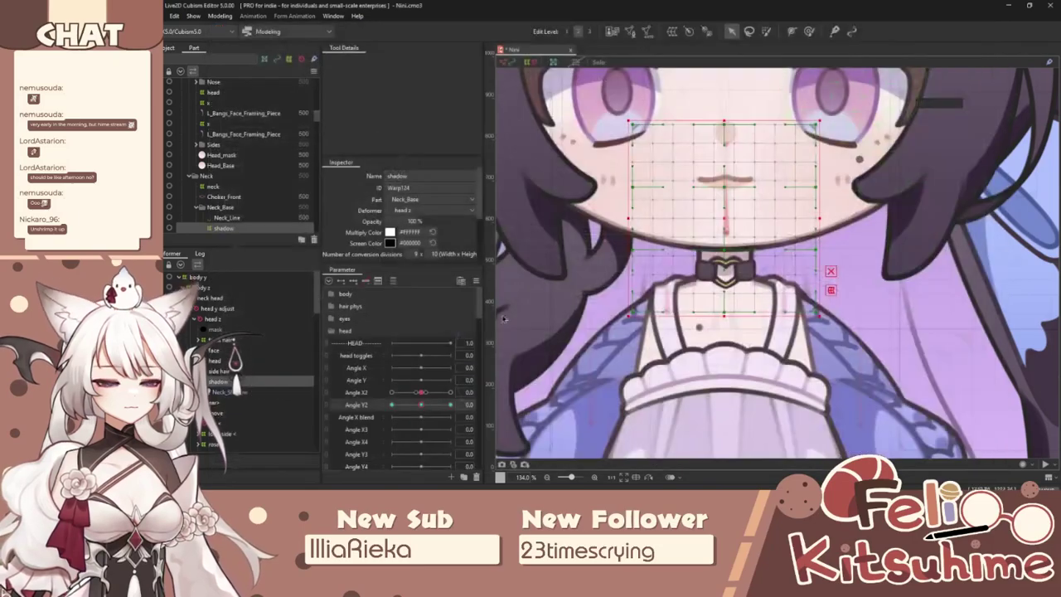
# Raise the shadow warp deformer slightly at Angle Y2 -30.
pyautogui.moveTo(430, 403); pyautogui.dragTo(391, 405)
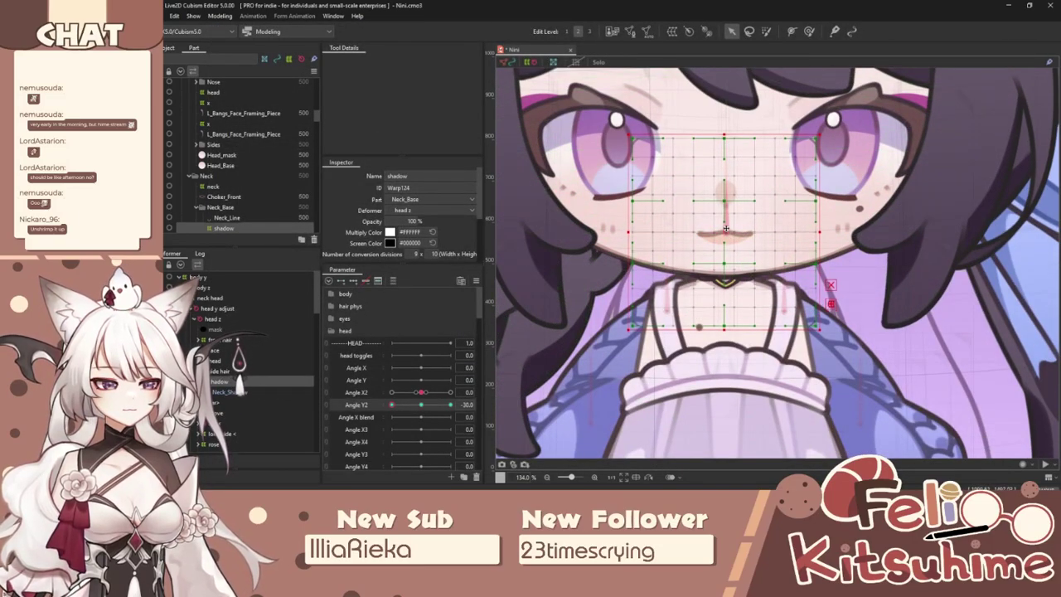
pyautogui.moveTo(726, 229); pyautogui.dragTo(725, 222)
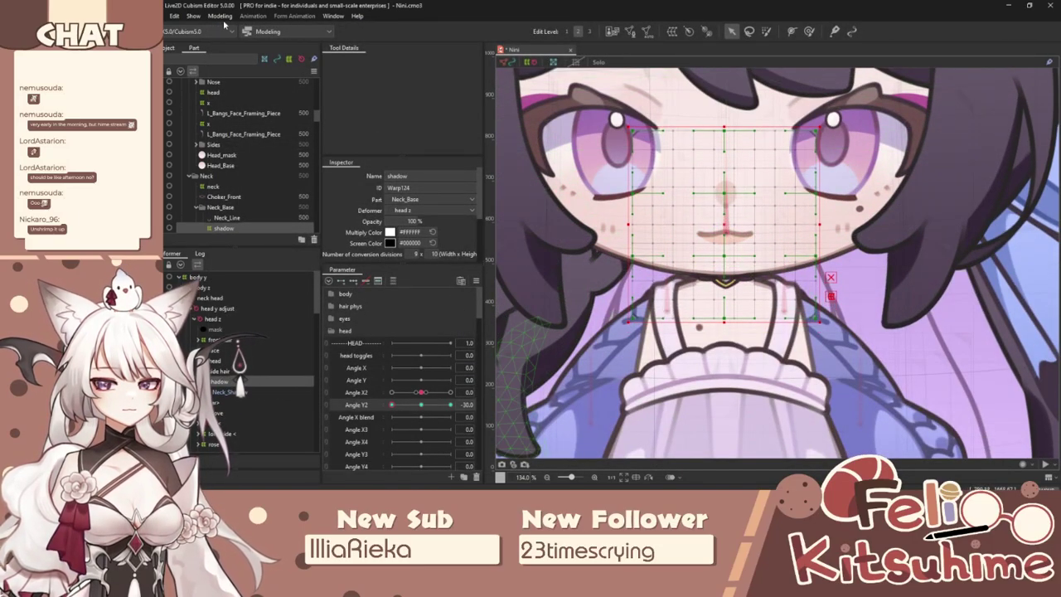
# Check the corrected neck shadow by moving the model up and down in the physics preview.
pyautogui.click(221, 16)
pyautogui.click(275, 212)
pyautogui.moveTo(810, 429); pyautogui.dragTo(834, 147)
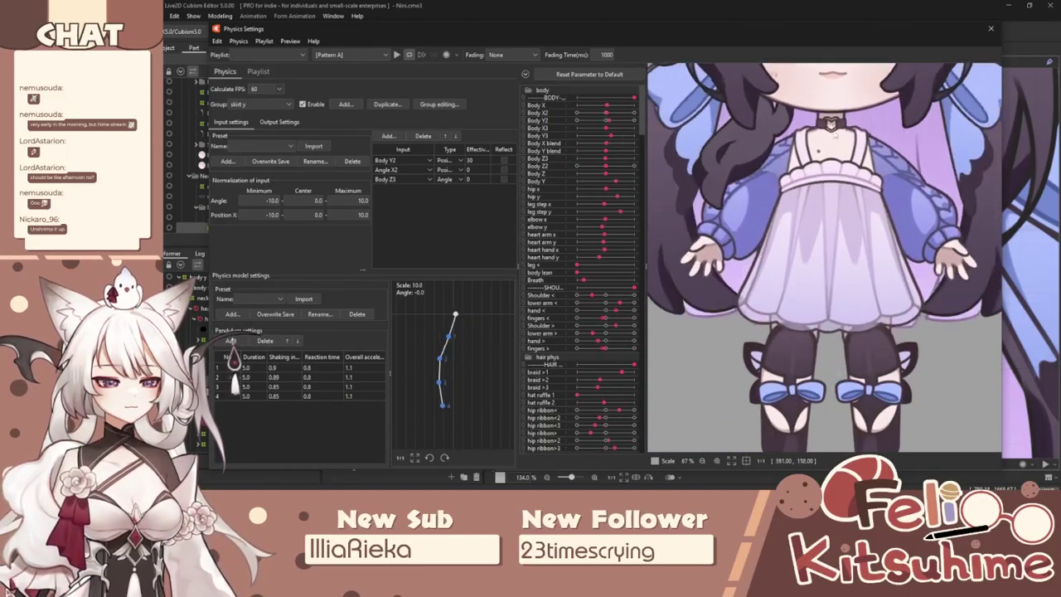
pyautogui.click(989, 29)
# Reset the Angle Y2 parameter to 0.
pyautogui.scroll(-5, 743, 248)
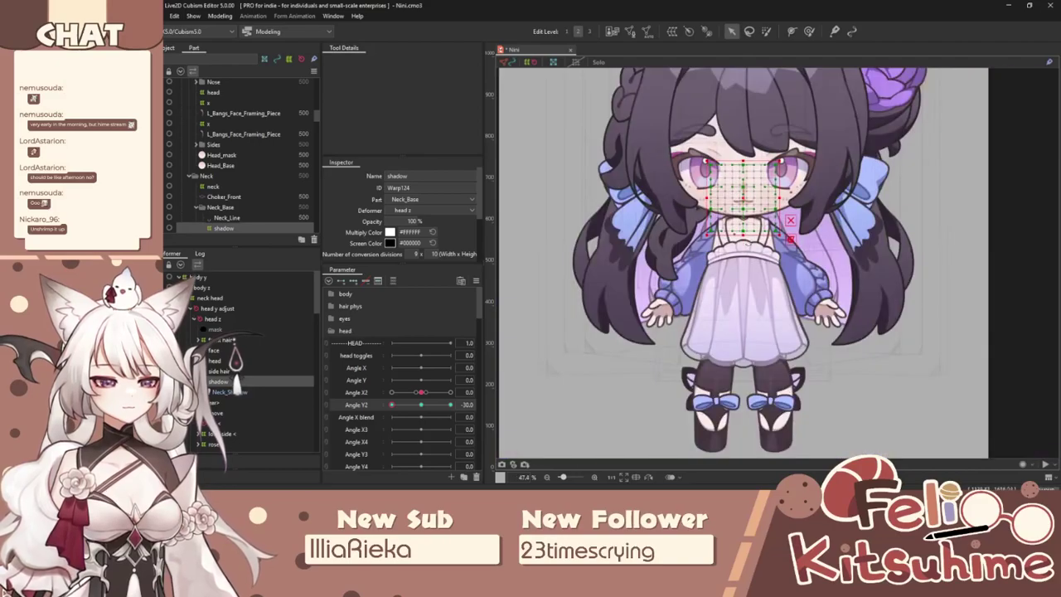
pyautogui.scroll(3, 752, 348)
pyautogui.click(421, 405)
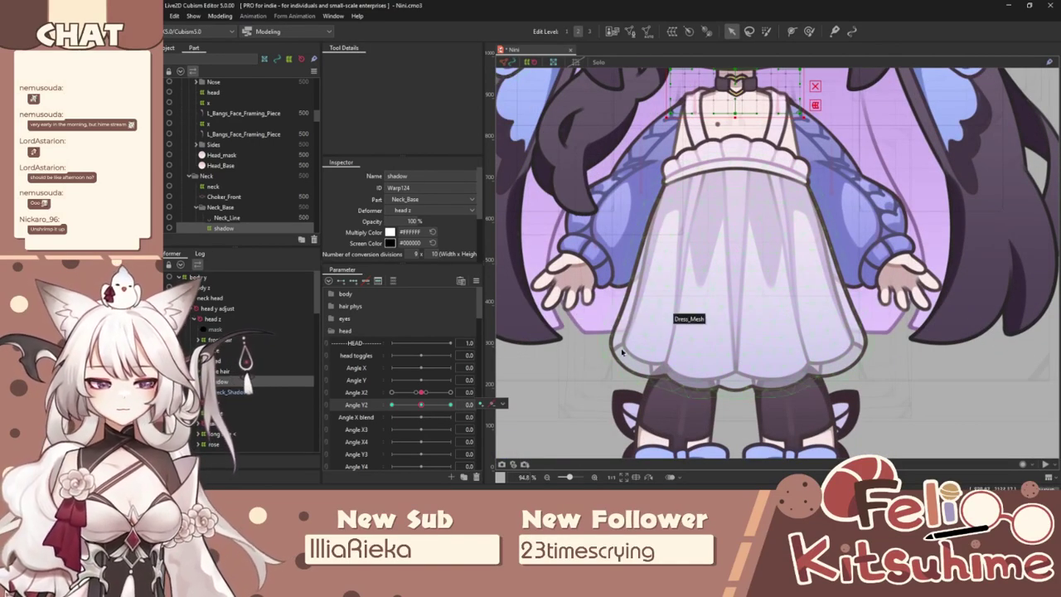
# Look through the body and cardigan deformers and the skirt parameters.
pyautogui.scroll(-5, 265, 369)
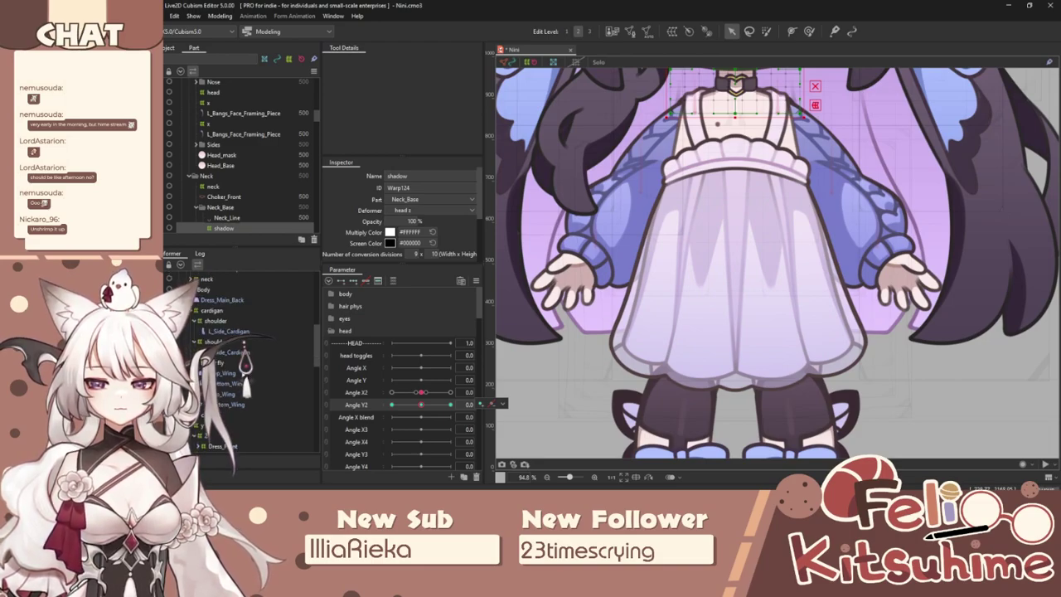
pyautogui.scroll(-3, 240, 361)
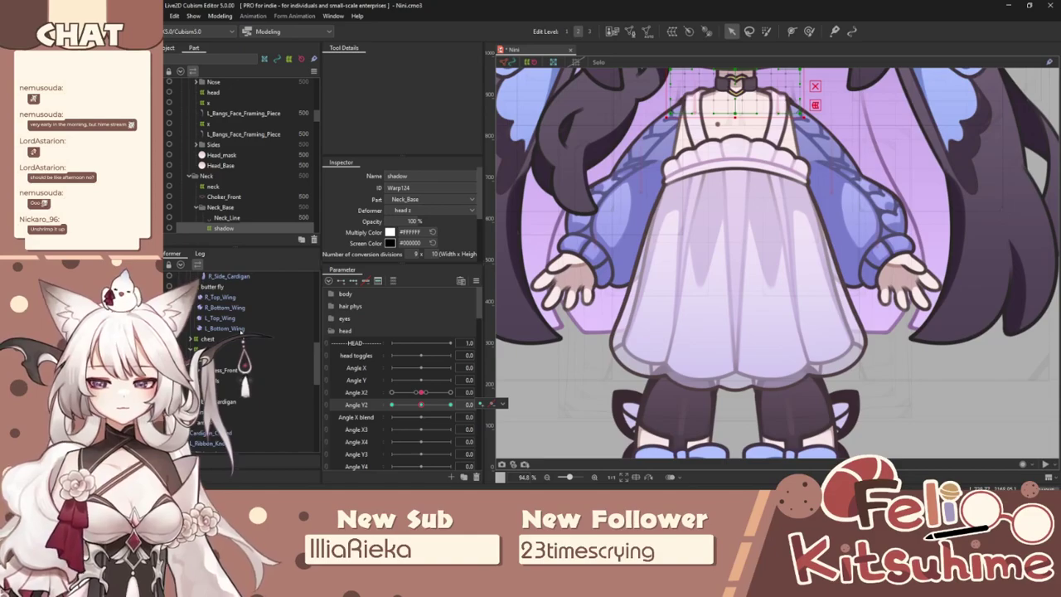
pyautogui.scroll(3, 241, 332)
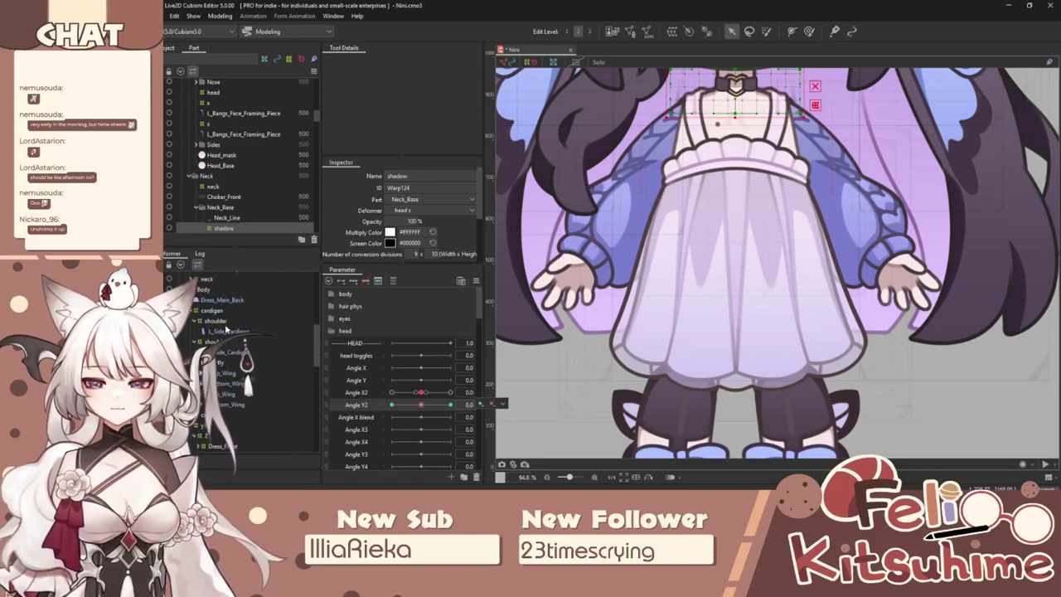
pyautogui.scroll(-3, 577, 266)
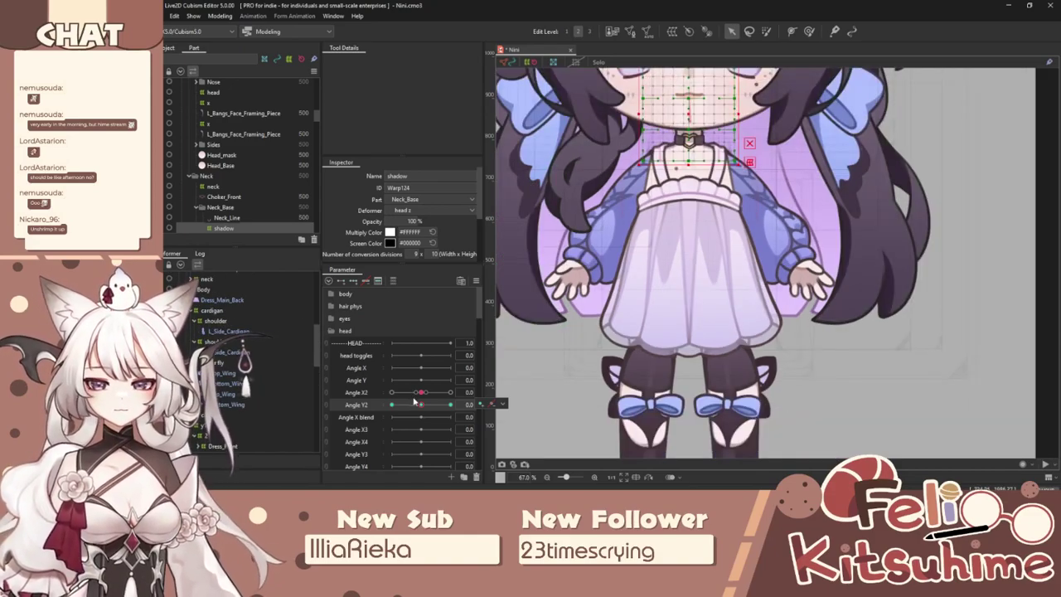
pyautogui.scroll(-2, 597, 327)
pyautogui.click(475, 280)
pyautogui.click(501, 282)
pyautogui.scroll(2, 625, 276)
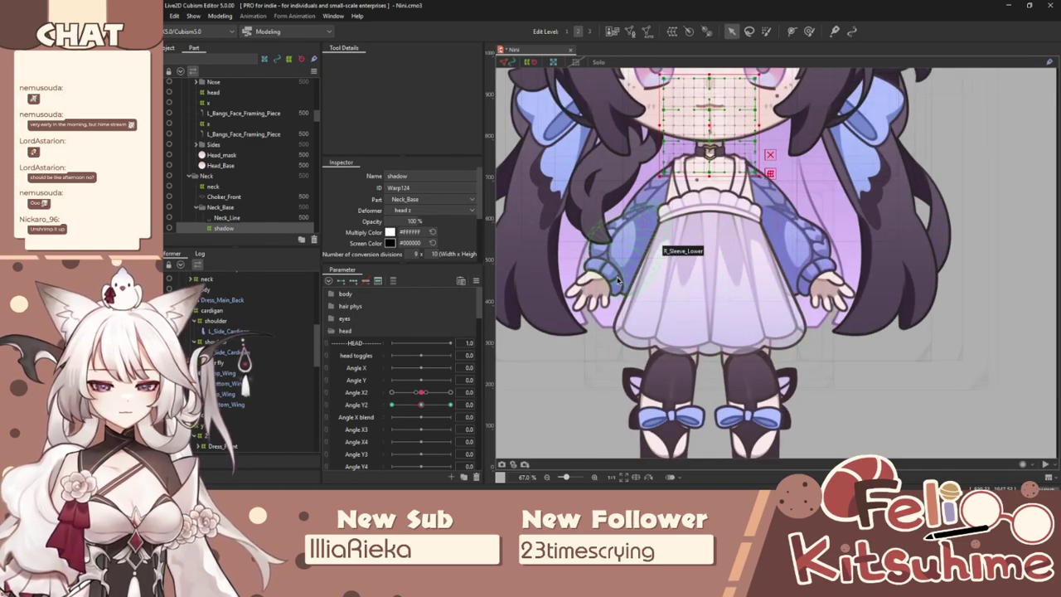
pyautogui.scroll(-6, 377, 397)
pyautogui.scroll(-5, 377, 390)
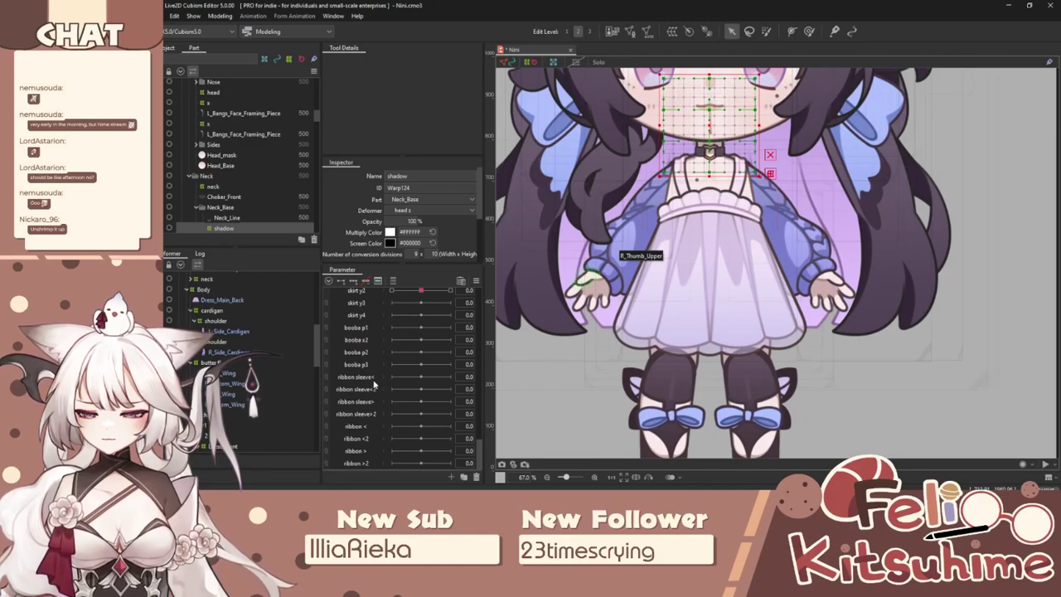
pyautogui.scroll(3, 372, 377)
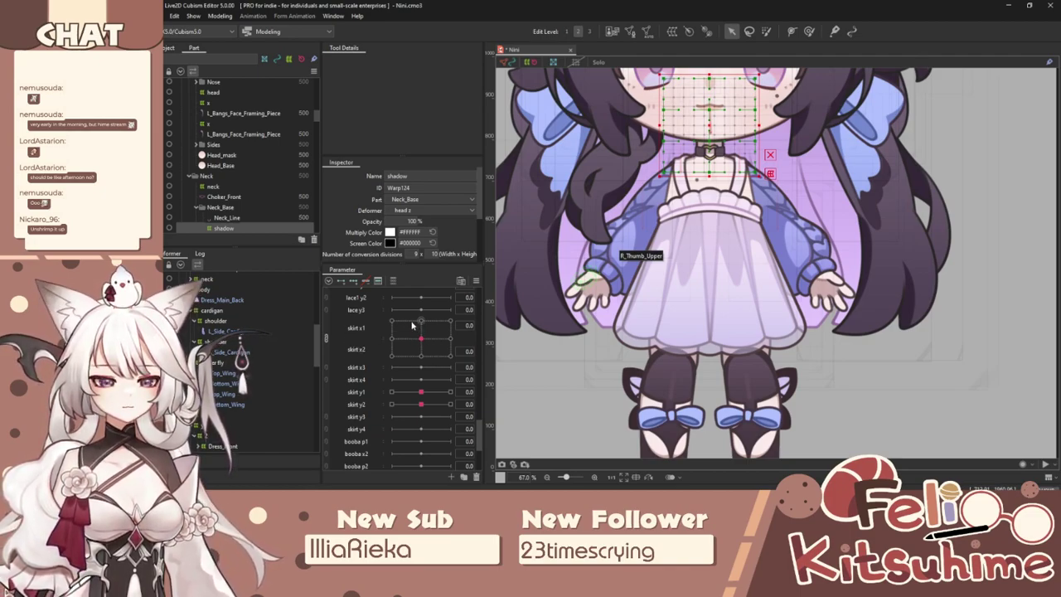
# Preview the vertical skirt motion of the skirt y group in the physics settings.
pyautogui.click(220, 16)
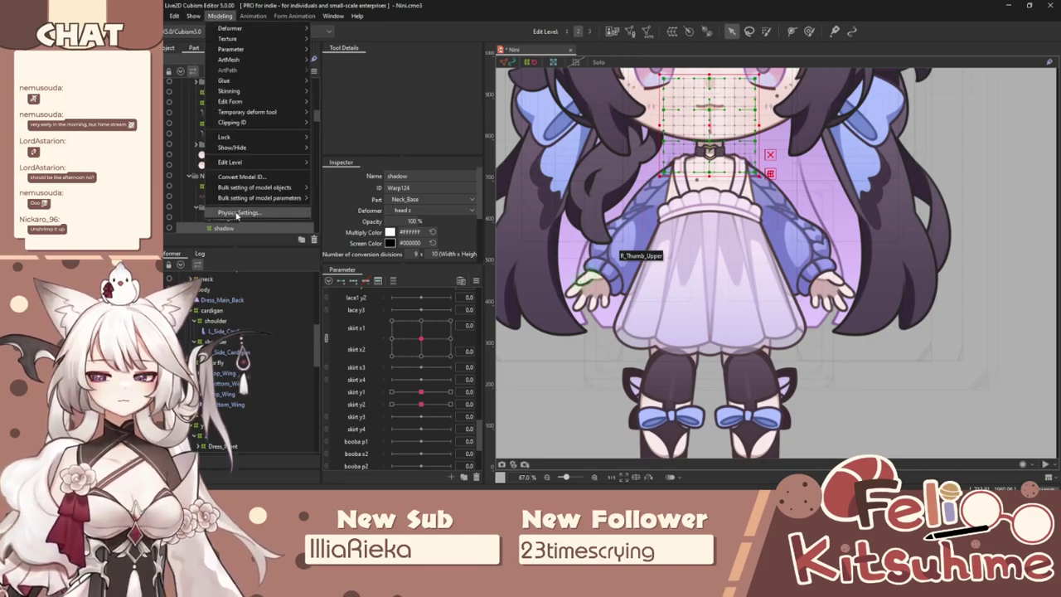
pyautogui.click(249, 211)
pyautogui.scroll(3, 775, 236)
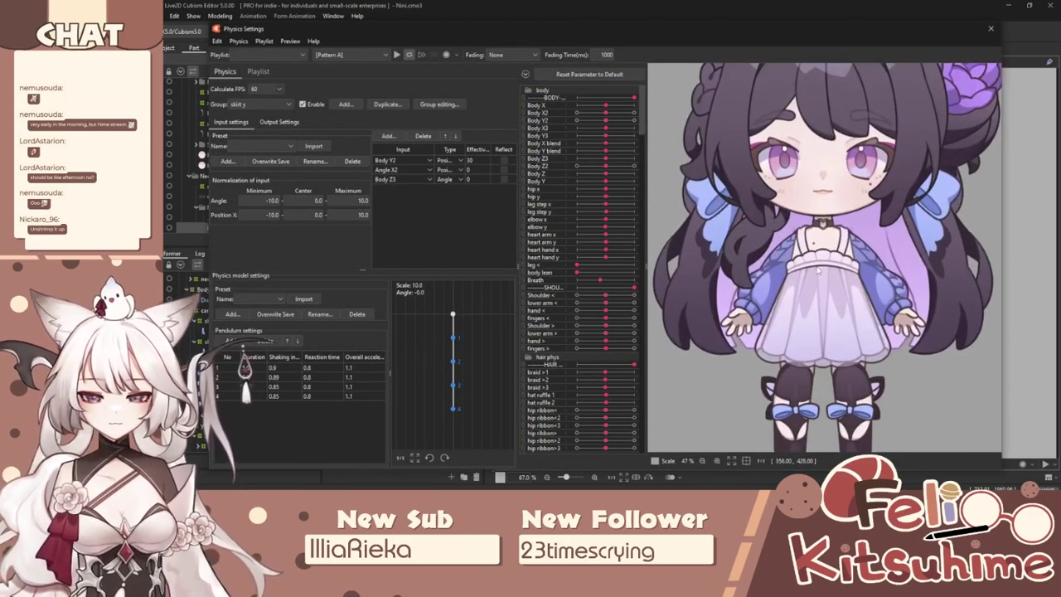
pyautogui.moveTo(817, 421); pyautogui.dragTo(803, 224)
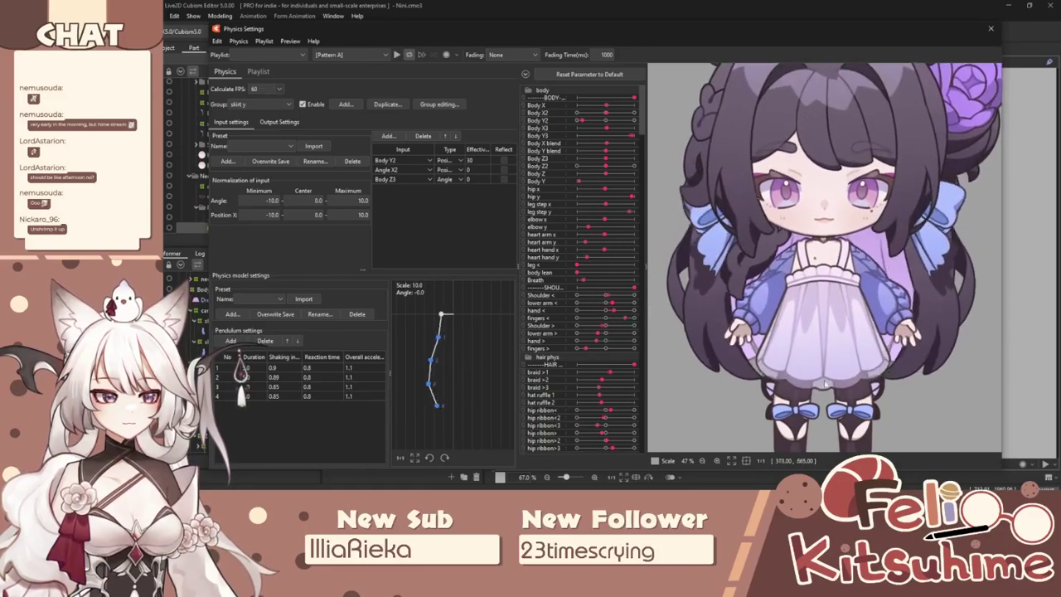
pyautogui.click(991, 30)
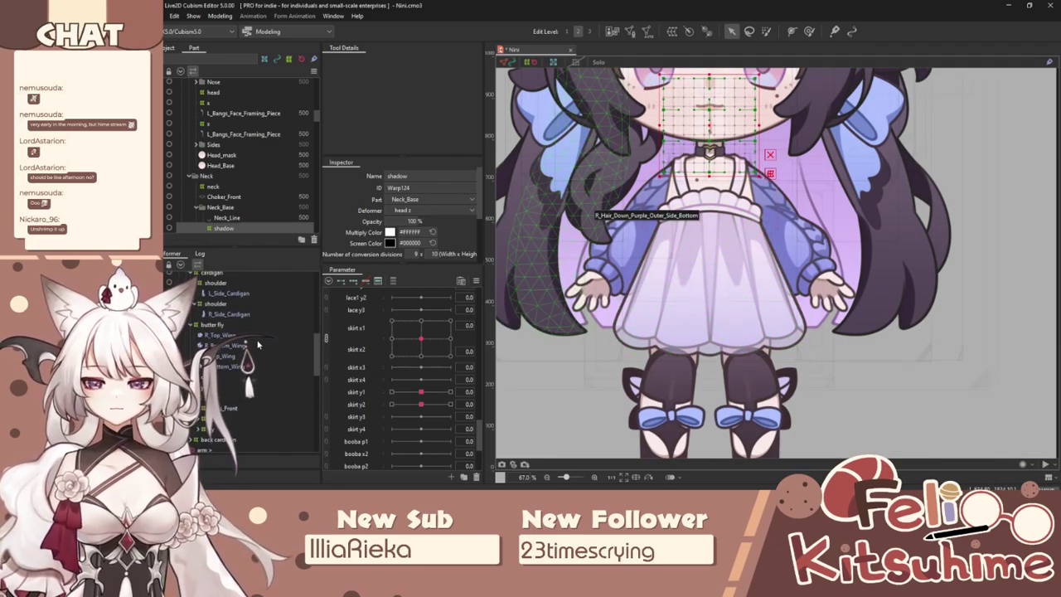
# Show the butterfly on the front of the dress and select its L_Top_Wing mesh.
pyautogui.click(169, 286)
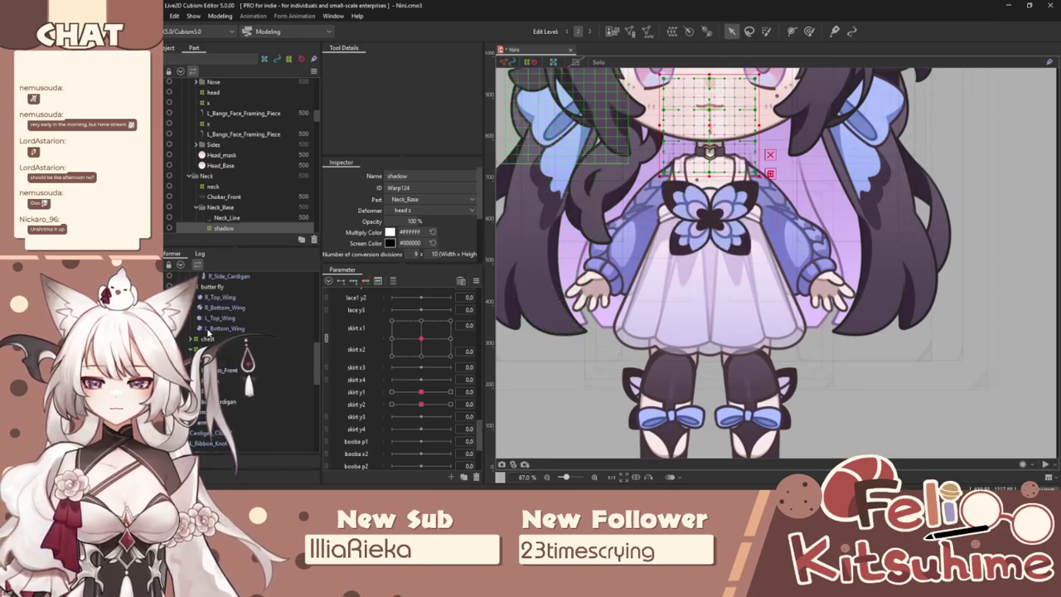
pyautogui.click(225, 329)
pyautogui.scroll(-3, 697, 295)
pyautogui.scroll(3, 714, 243)
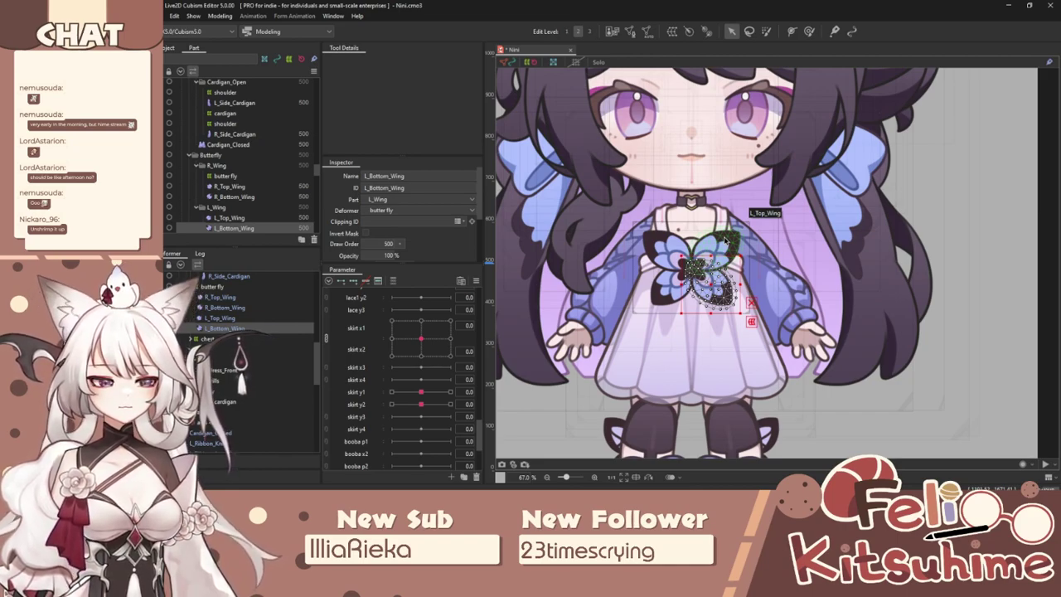
pyautogui.click(726, 240)
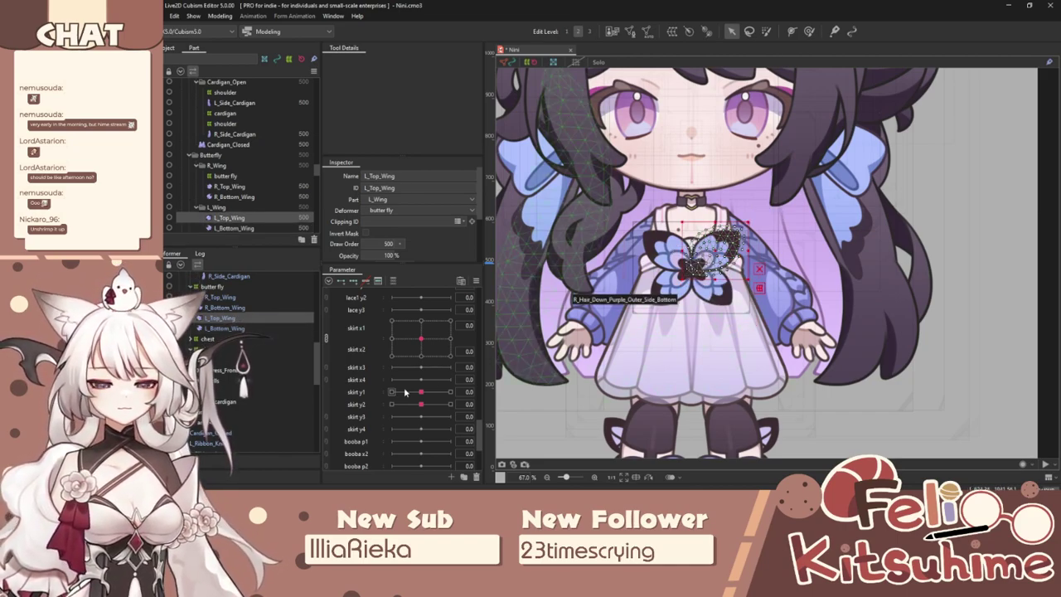
# Look through the clothes physics parameters for a set that can drive the butterfly wings.
pyautogui.scroll(-3, 406, 387)
pyautogui.scroll(-5, 406, 380)
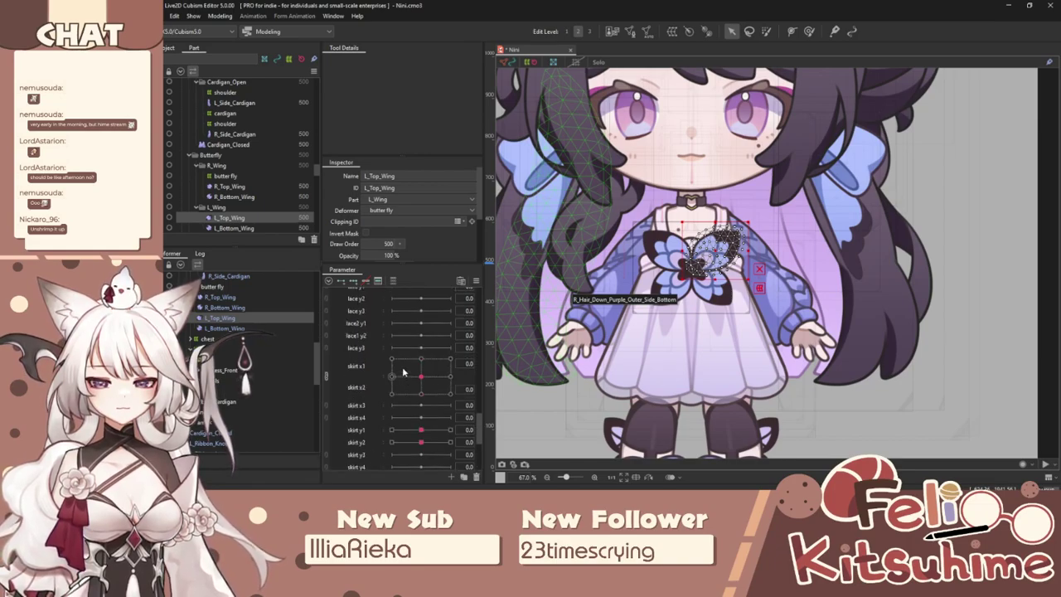
pyautogui.scroll(8, 403, 363)
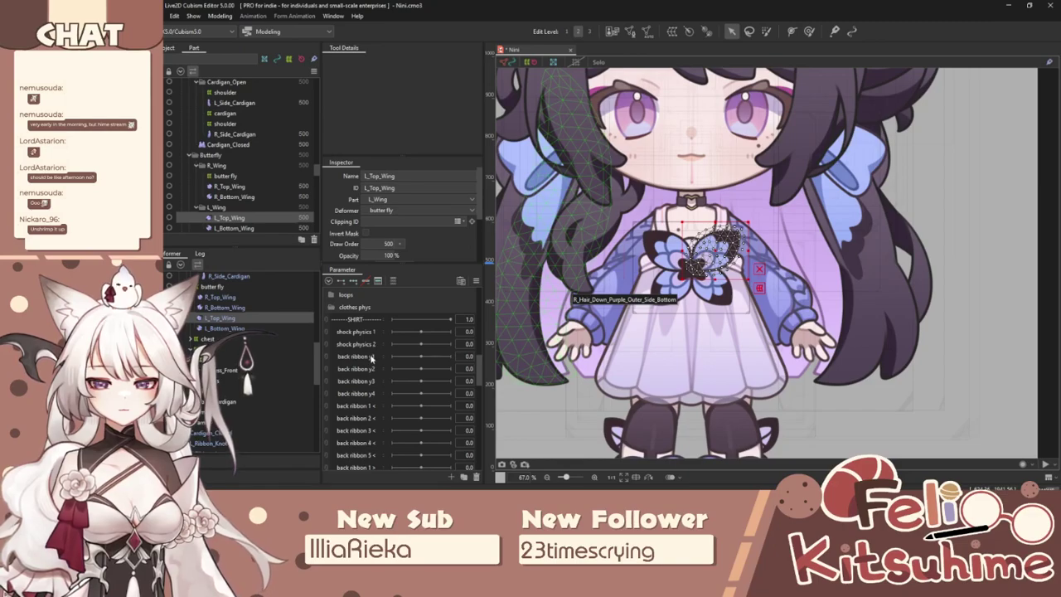
pyautogui.scroll(-1, 387, 364)
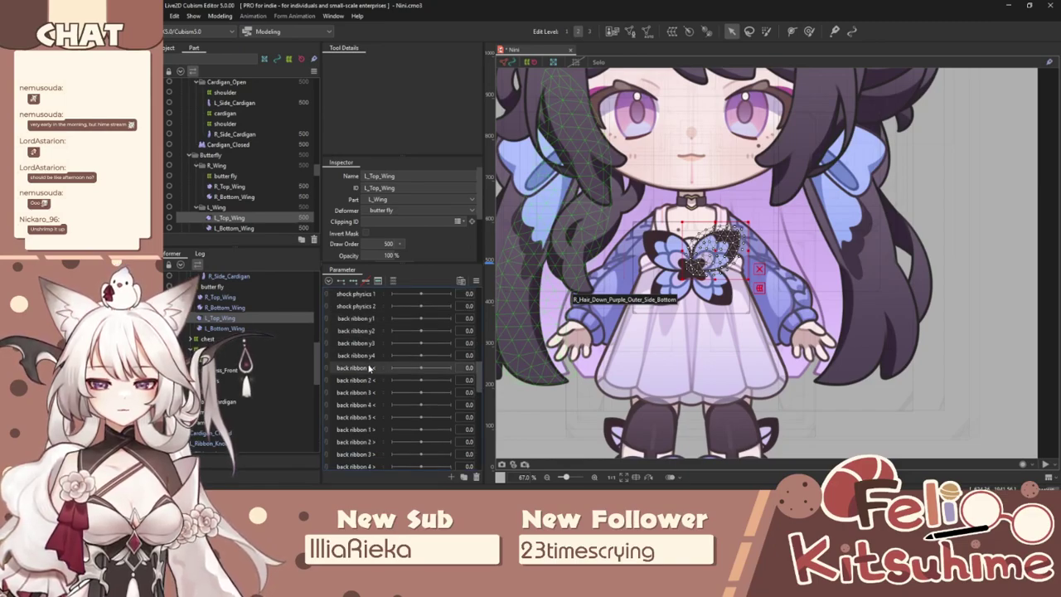
pyautogui.scroll(-1, 371, 369)
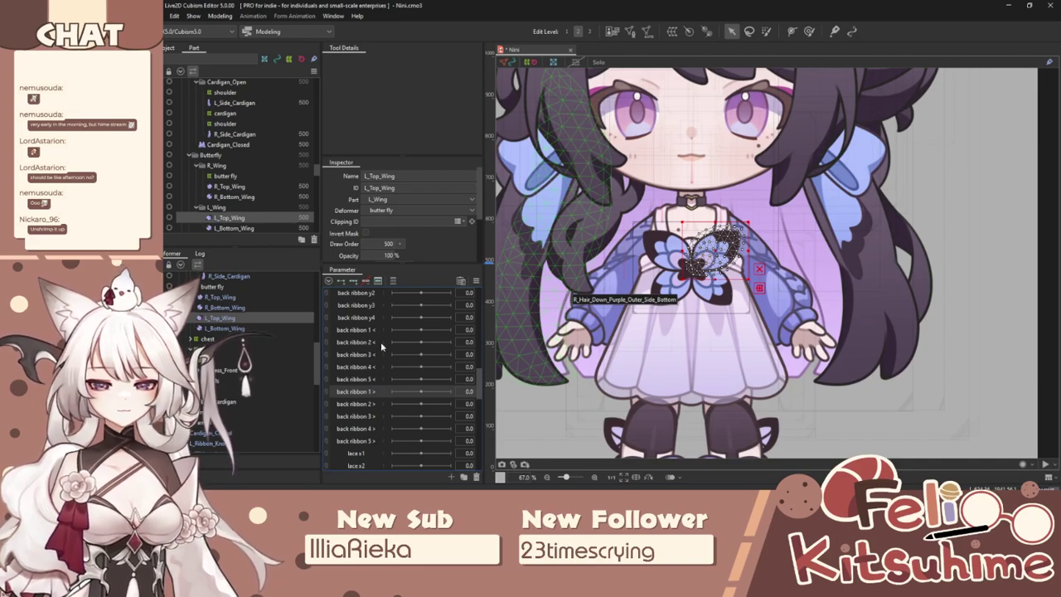
# Create a three-point deform path along L_Top_Wing from the butterfly's centre to the wing tip.
pyautogui.scroll(5, 702, 236)
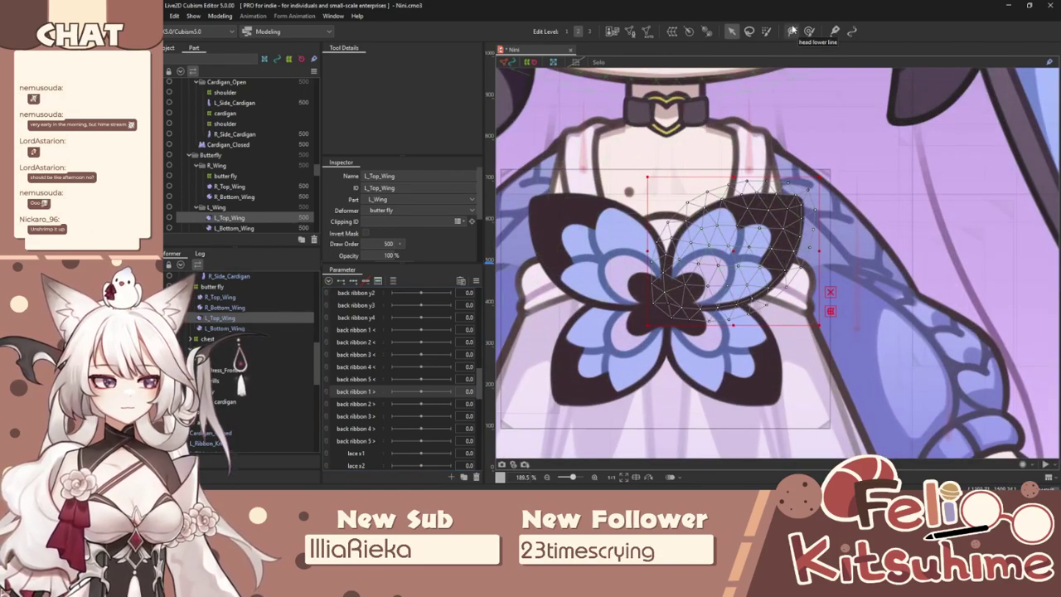
pyautogui.click(791, 30)
pyautogui.click(666, 298)
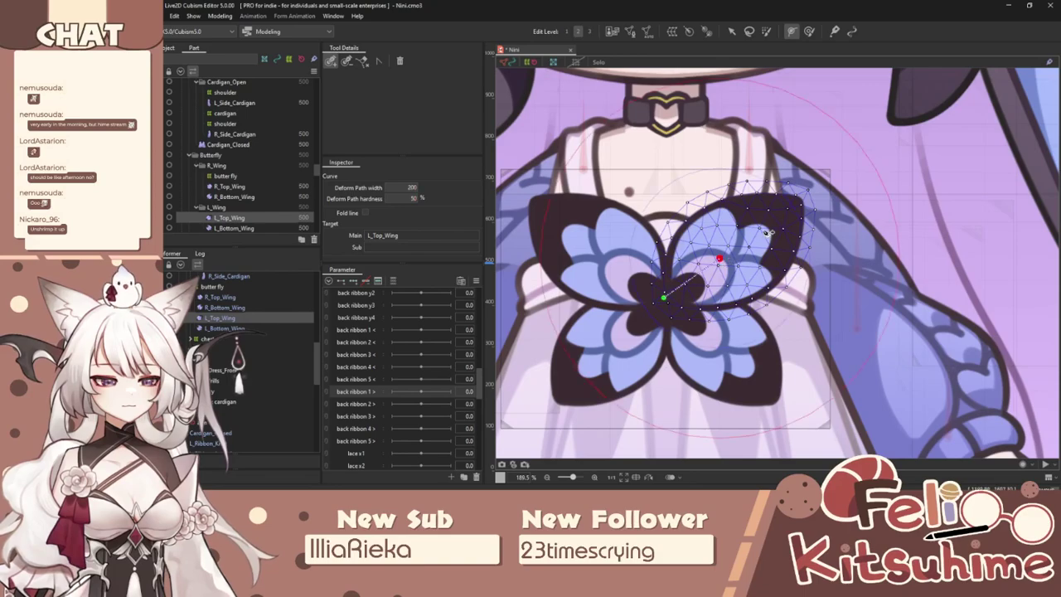
pyautogui.keyDown('alt'); pyautogui.click(768, 227); pyautogui.keyUp('alt')
pyautogui.click(798, 198)
pyautogui.moveTo(720, 261); pyautogui.dragTo(734, 248)
pyautogui.hotkey('ctrl', 'e')
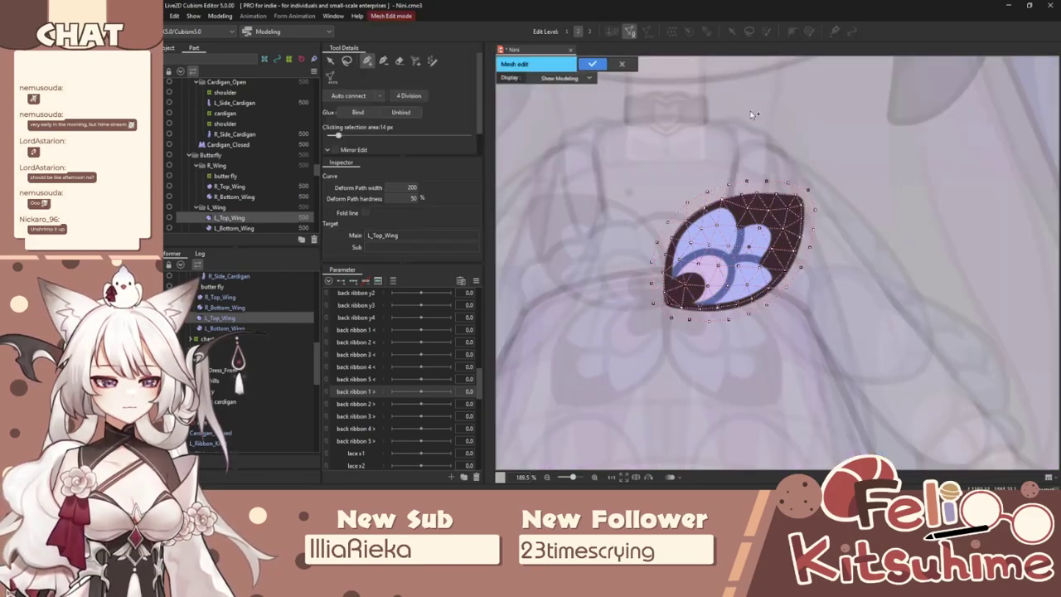
pyautogui.click(593, 65)
pyautogui.click(732, 31)
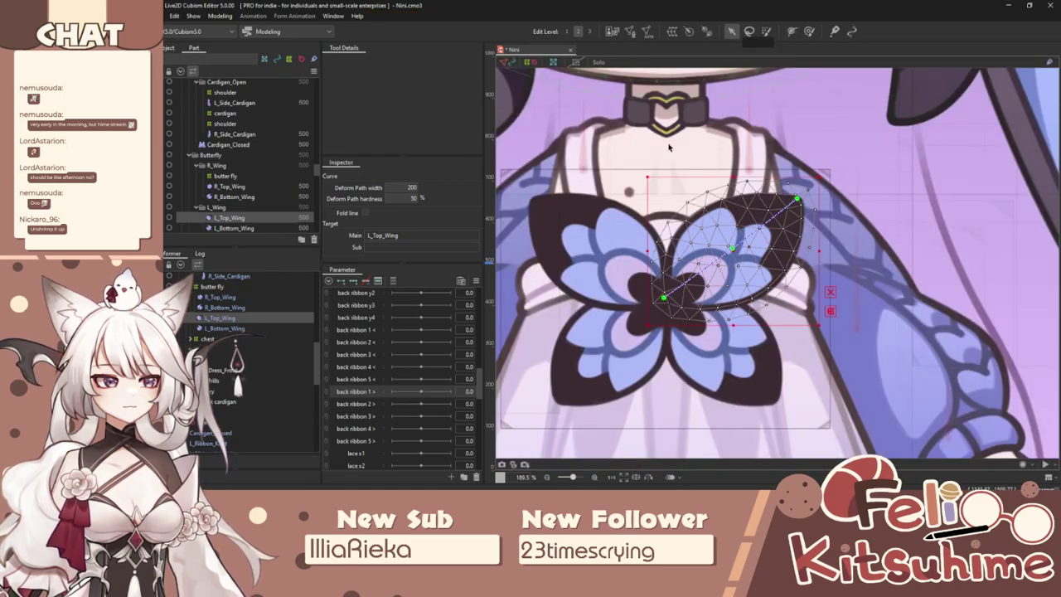
# Key L_Top_Wing on back ribbon 1 >, swinging the wing down and outward at 1.0 and up and inward at -1.0.
pyautogui.click(448, 392)
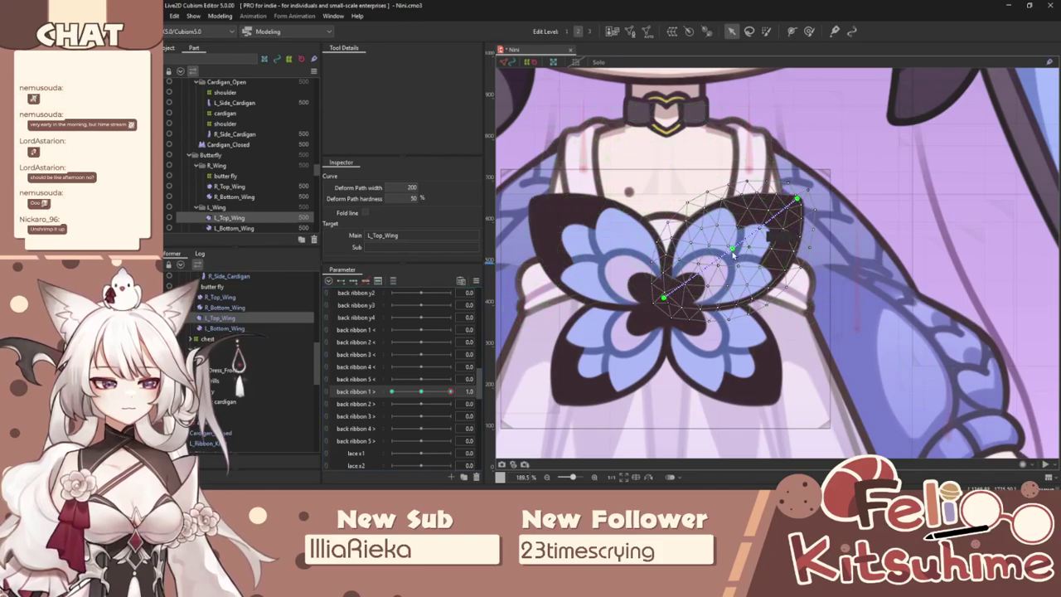
pyautogui.moveTo(732, 249); pyautogui.dragTo(739, 269)
pyautogui.moveTo(794, 201); pyautogui.dragTo(826, 261)
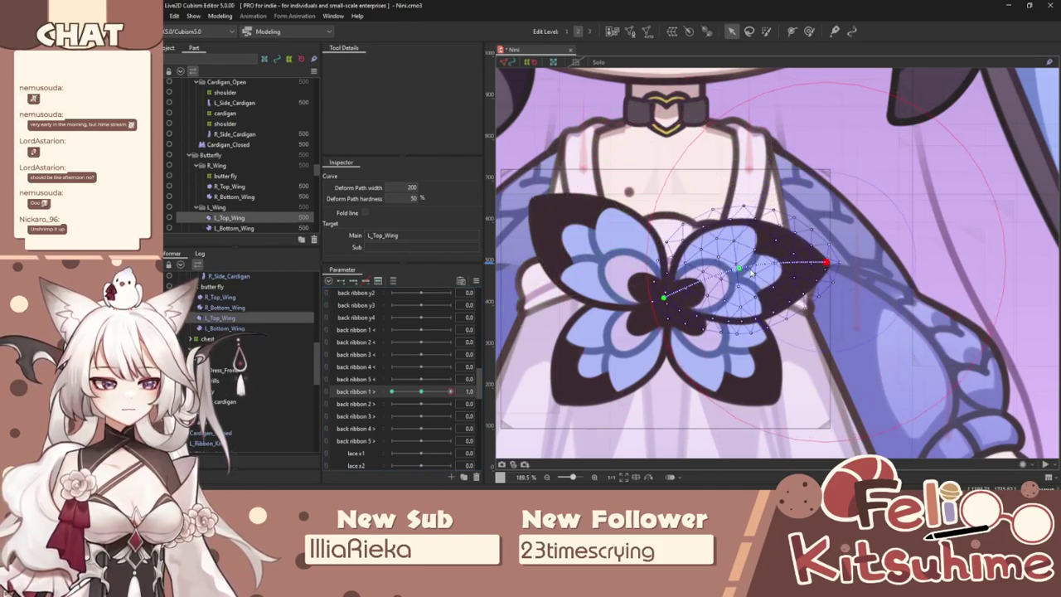
pyautogui.click(392, 391)
pyautogui.moveTo(733, 248); pyautogui.dragTo(716, 235)
pyautogui.moveTo(793, 200); pyautogui.dragTo(758, 169)
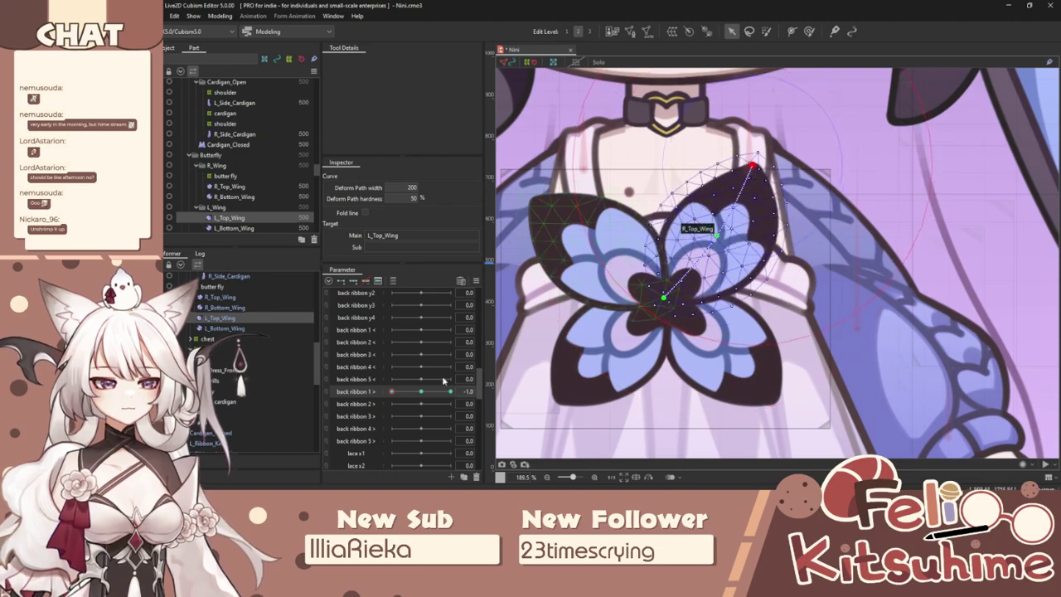
pyautogui.moveTo(392, 391); pyautogui.dragTo(600, 353)
pyautogui.moveTo(823, 264); pyautogui.dragTo(826, 273)
# With back ribbon 1 > at 0, key L_Top_Wing on back ribbon 2 >, bending only the tip down at 1.0 and up at -1.0.
pyautogui.moveTo(449, 390); pyautogui.dragTo(422, 391)
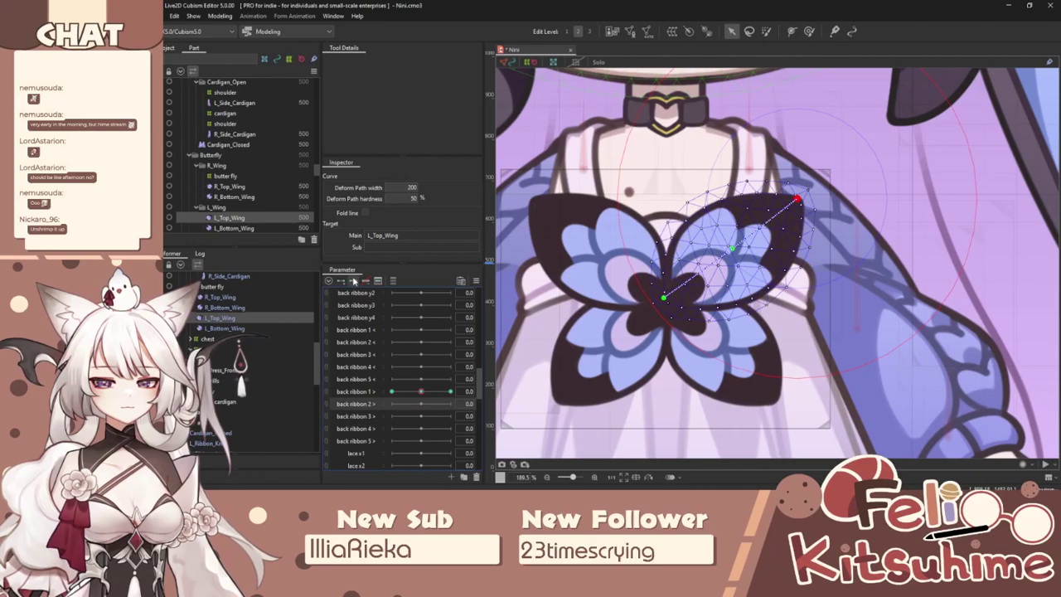
pyautogui.moveTo(795, 199); pyautogui.dragTo(771, 182)
pyautogui.moveTo(422, 391); pyautogui.dragTo(452, 390)
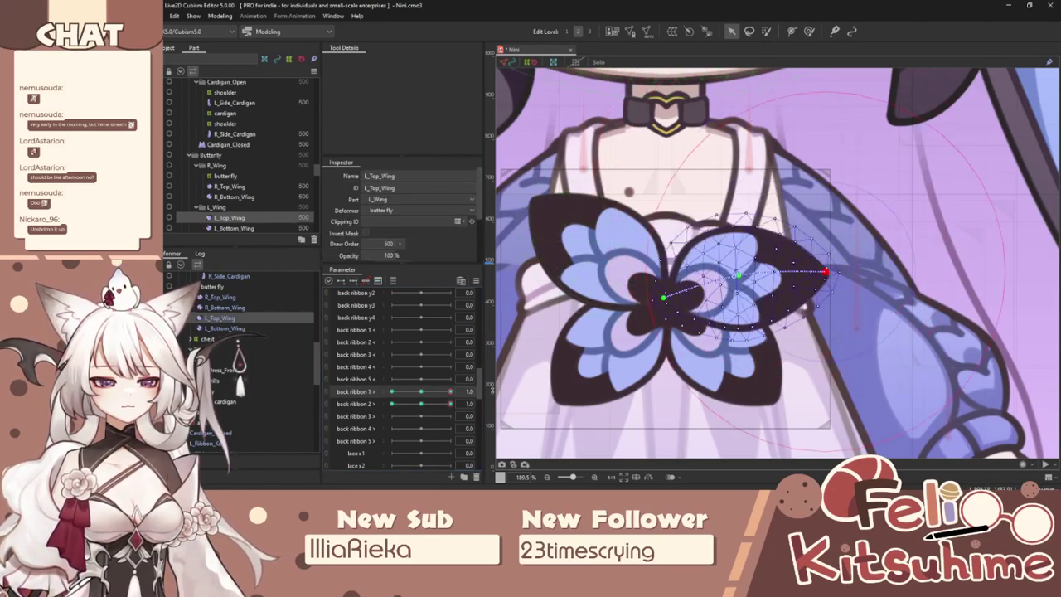
pyautogui.moveTo(799, 200); pyautogui.dragTo(813, 227)
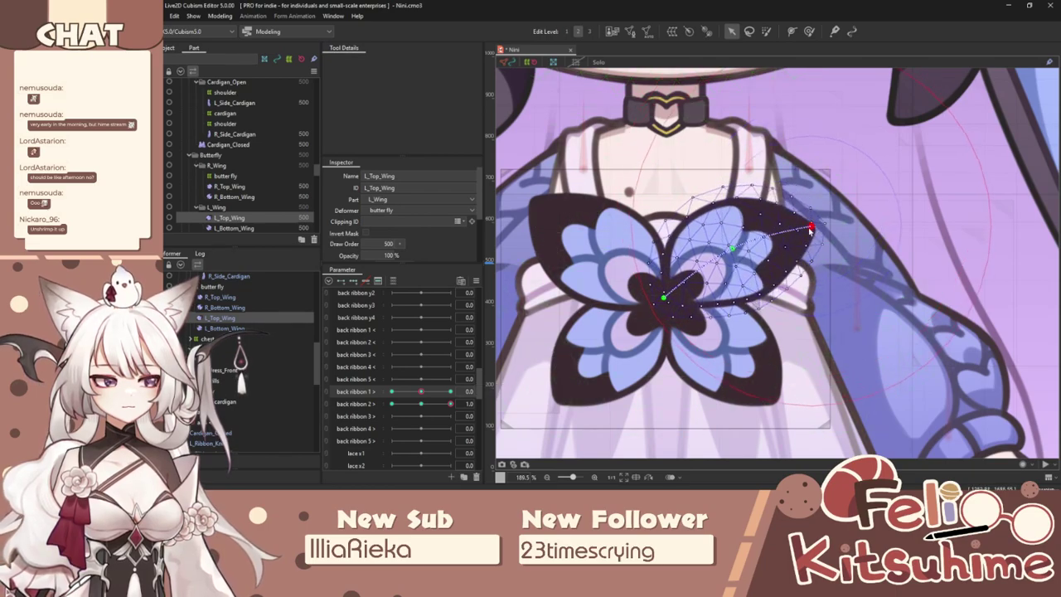
pyautogui.moveTo(451, 404); pyautogui.dragTo(392, 404)
pyautogui.moveTo(797, 199); pyautogui.dragTo(771, 184)
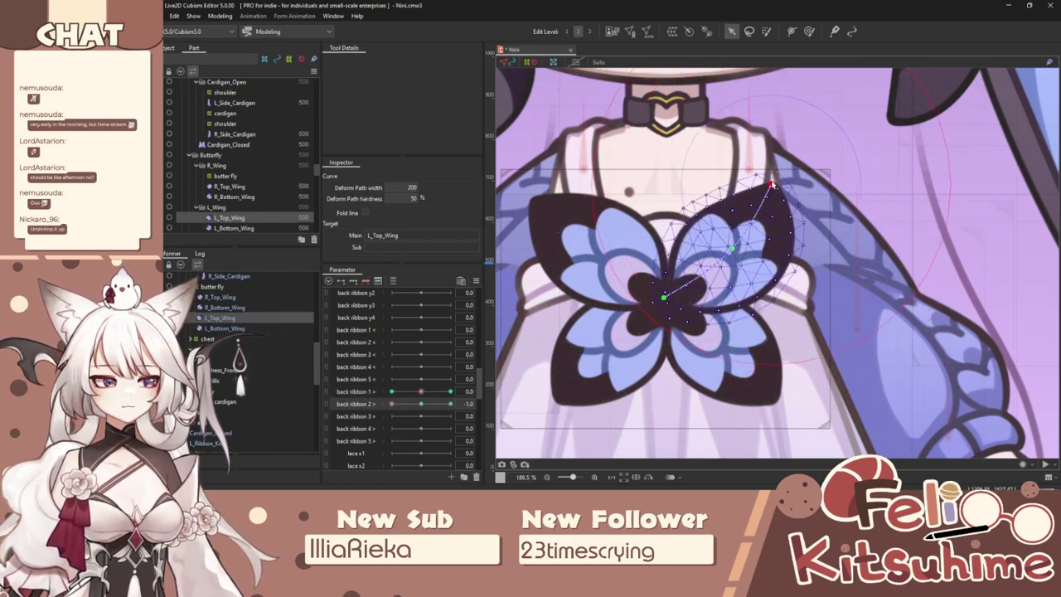
# Adjust the L_Top_Wing tip for the four corner combinations of back ribbon 1 > and back ribbon 2 > at 1.0 and -1.0.
pyautogui.moveTo(421, 392); pyautogui.dragTo(391, 391)
pyautogui.moveTo(751, 167); pyautogui.dragTo(733, 164)
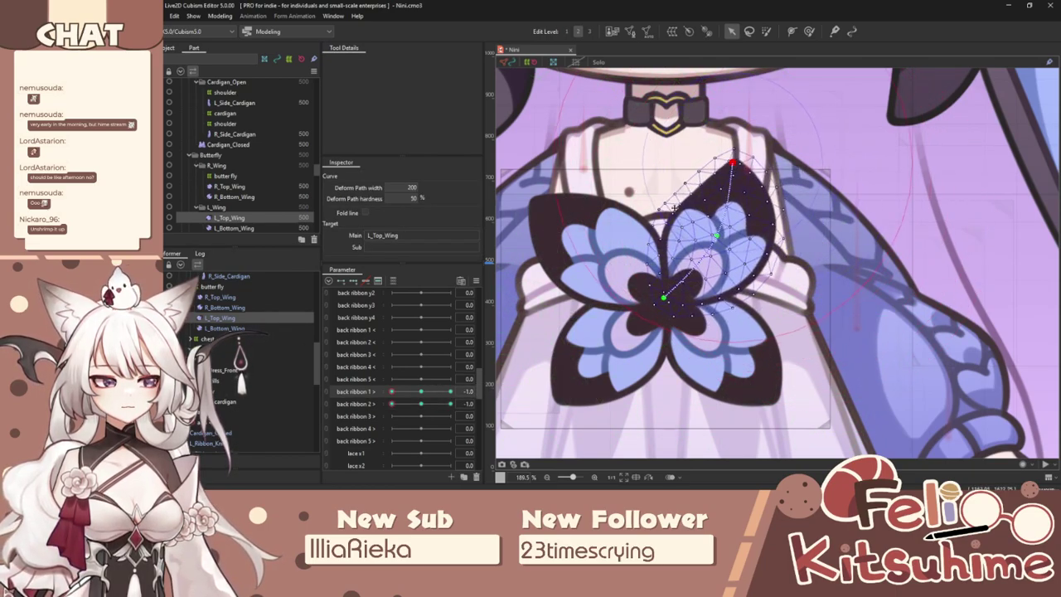
pyautogui.moveTo(407, 404); pyautogui.dragTo(450, 403)
pyautogui.moveTo(752, 167); pyautogui.dragTo(778, 186)
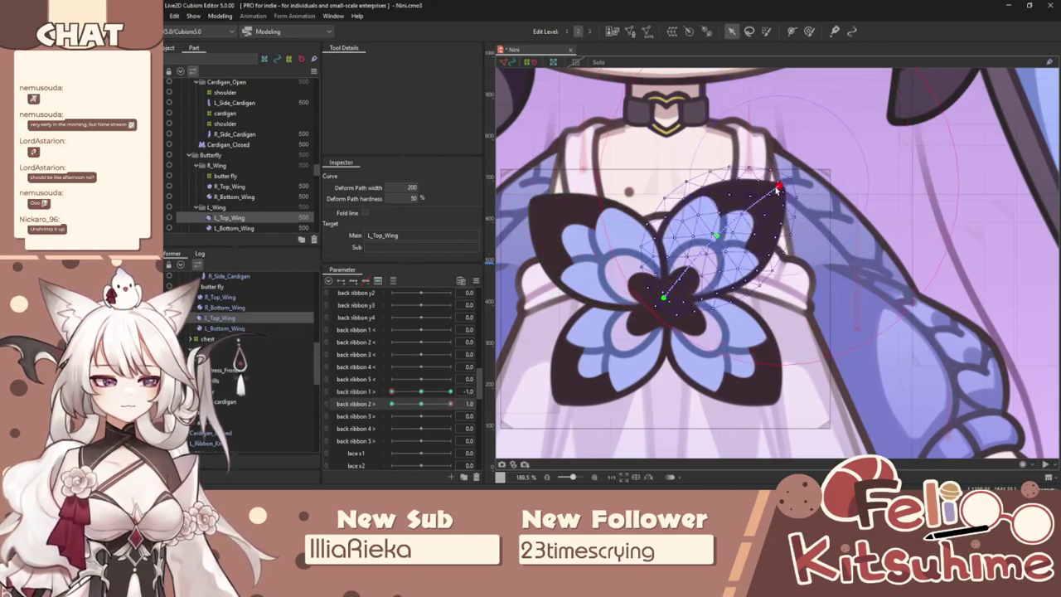
pyautogui.click(449, 391)
pyautogui.moveTo(826, 282); pyautogui.dragTo(830, 309)
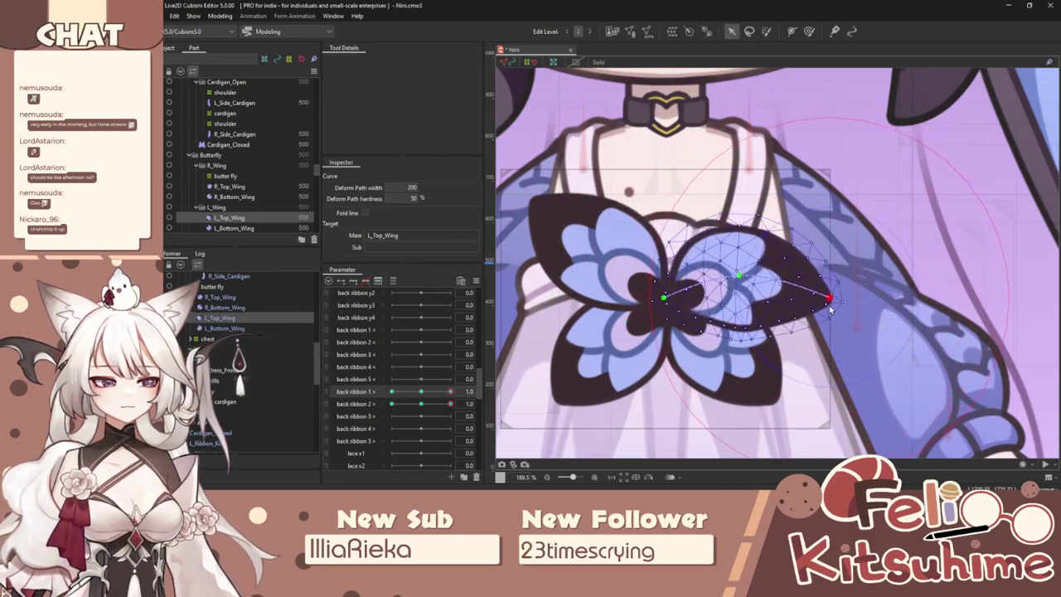
pyautogui.click(392, 404)
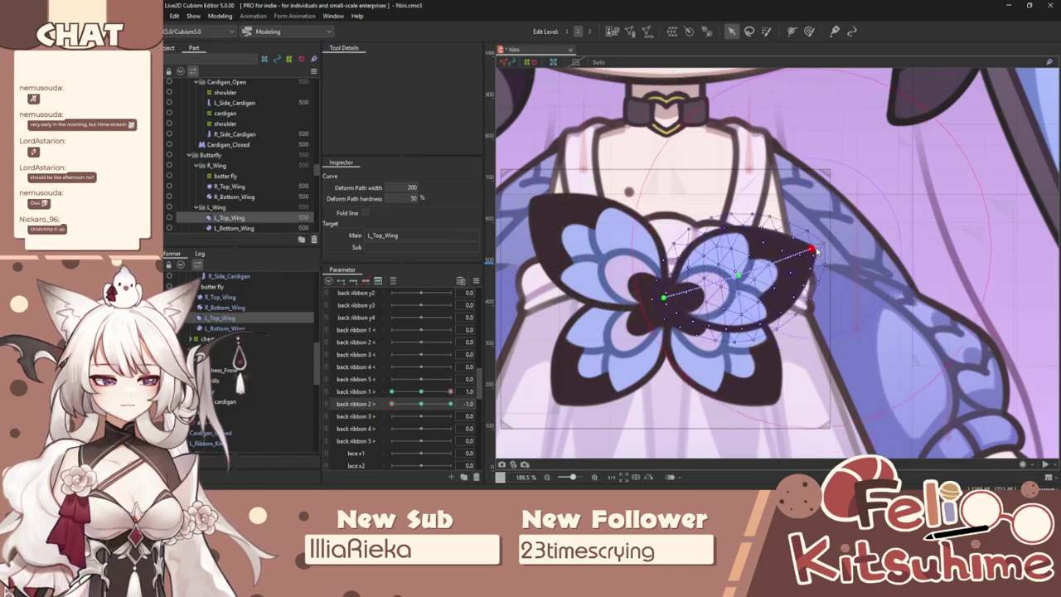
# Link back ribbon 1 > with back ribbon 2 > and apply Ellipse Interpolation to L_Top_Wing's keys through Extended Interpolation.
pyautogui.click(326, 397)
pyautogui.moveTo(393, 407); pyautogui.dragTo(477, 390)
pyautogui.click(476, 280)
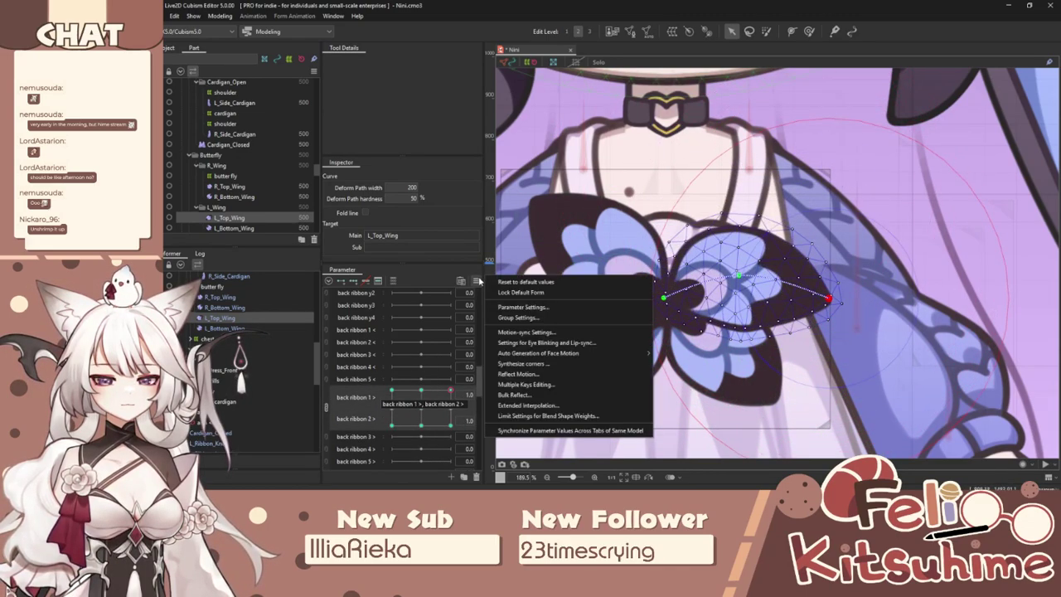
pyautogui.click(531, 405)
pyautogui.click(607, 233)
pyautogui.click(609, 251)
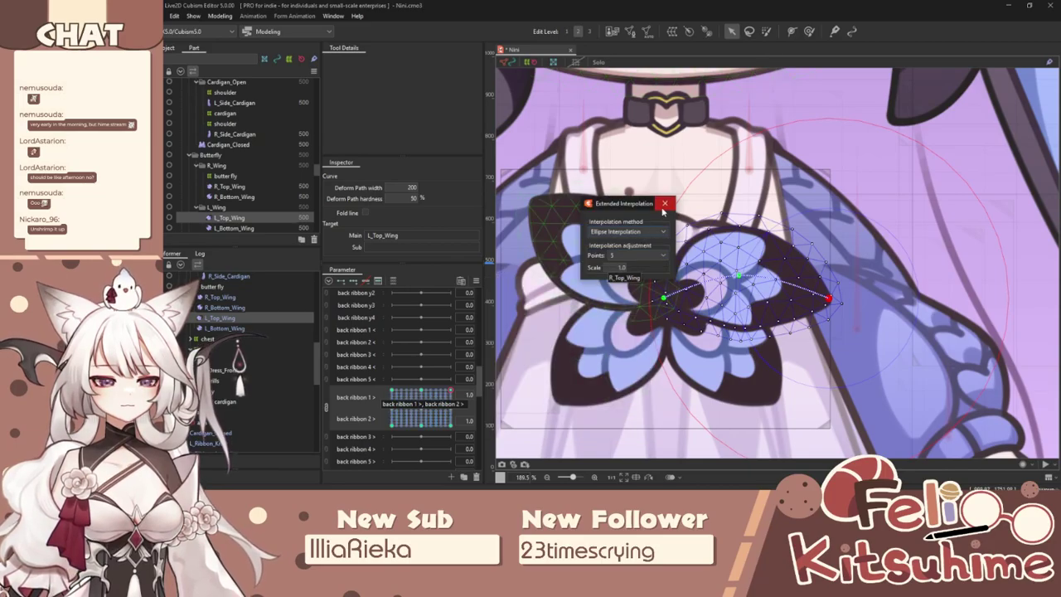
pyautogui.click(664, 203)
# Review the physics settings of the skirt y group and return to the model.
pyautogui.click(219, 16)
pyautogui.click(239, 212)
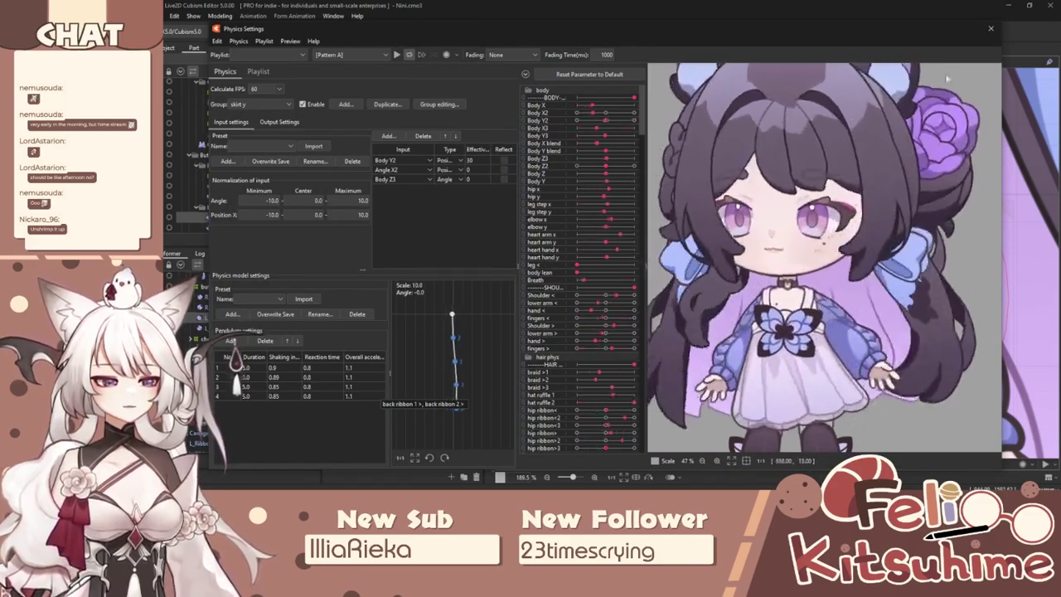
pyautogui.click(991, 28)
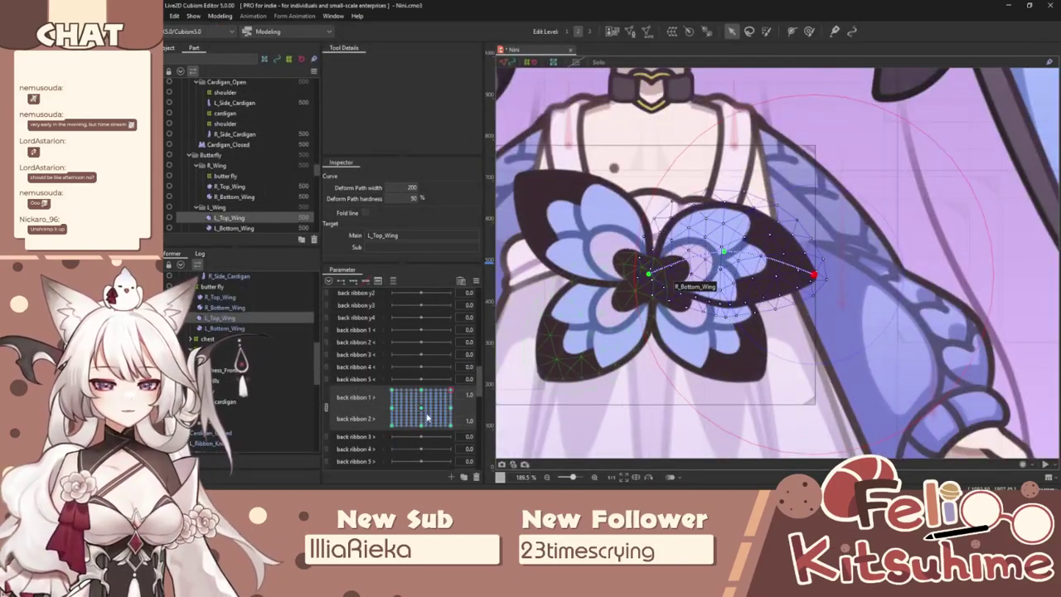
# Create a three-point deform path along L_Bottom_Wing from the butterfly's centre to the wing tip.
pyautogui.click(703, 333)
pyautogui.click(791, 30)
pyautogui.click(652, 265)
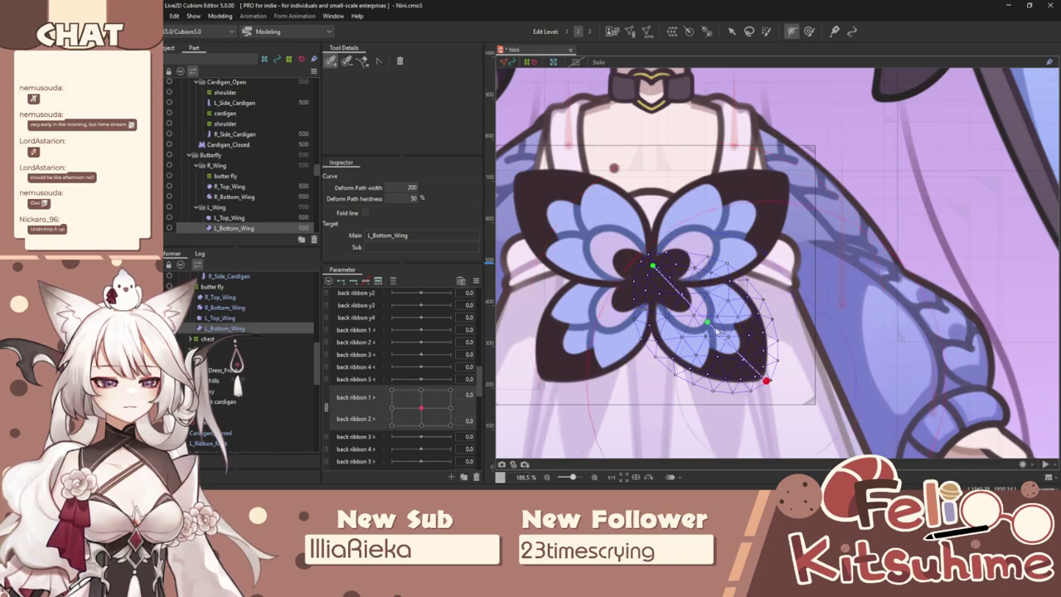
pyautogui.press('v')
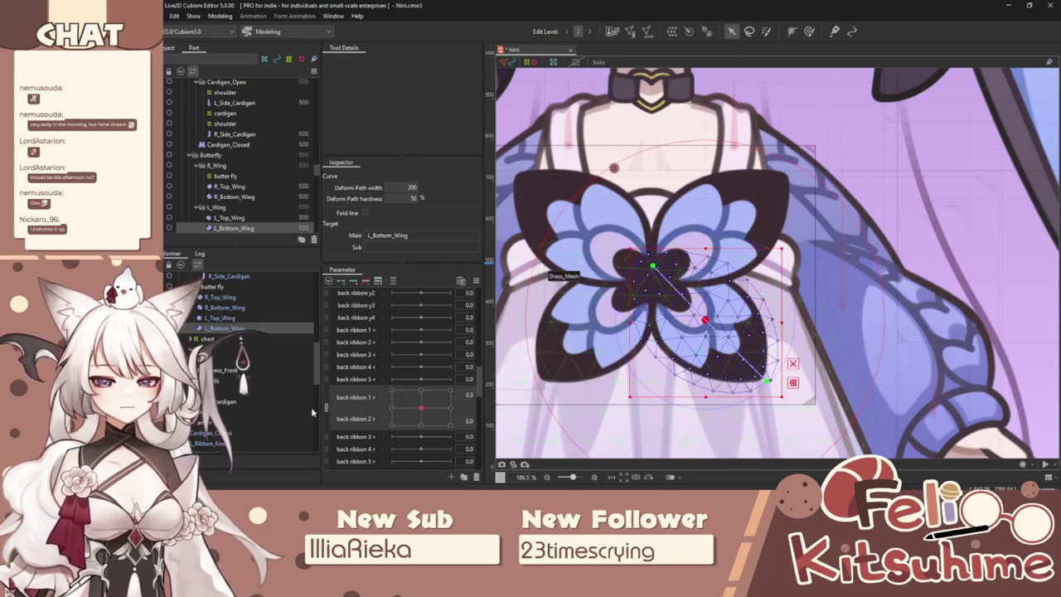
# Unlink the back ribbon pair and key L_Bottom_Wing on back ribbon 1 >, swinging it down and inward at 1.0 and up and outward at -1.0.
pyautogui.click(339, 398)
pyautogui.click(450, 391)
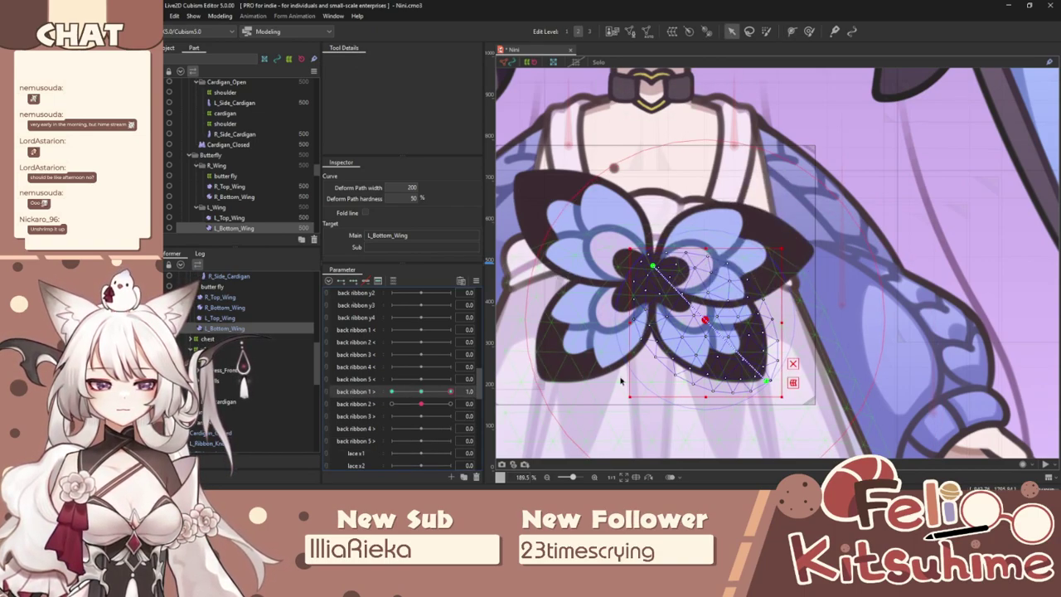
pyautogui.moveTo(710, 319); pyautogui.dragTo(711, 417)
pyautogui.click(391, 391)
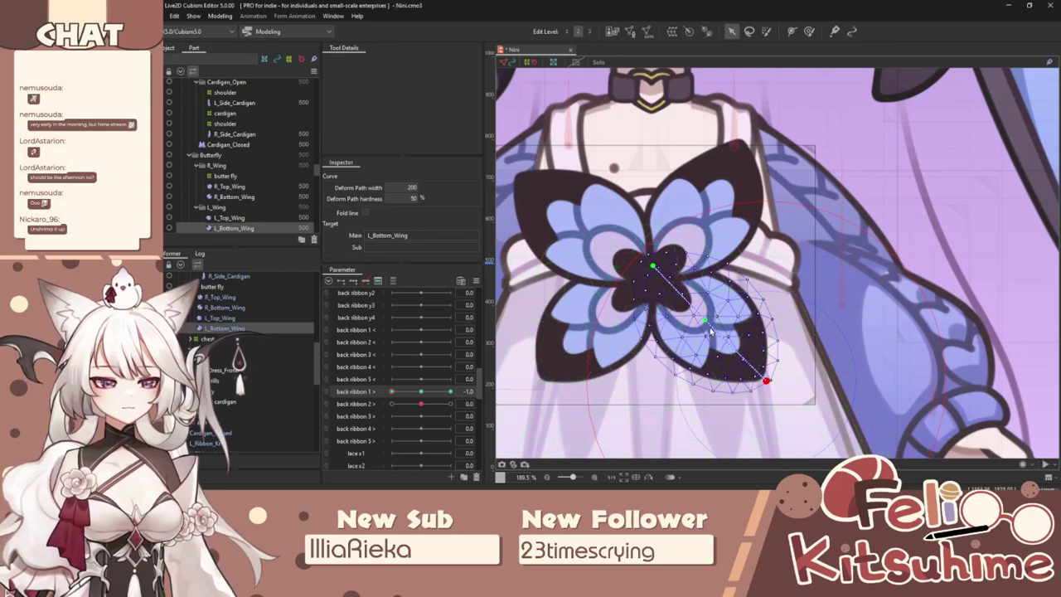
pyautogui.moveTo(710, 331); pyautogui.dragTo(718, 312)
pyautogui.moveTo(772, 380); pyautogui.dragTo(795, 322)
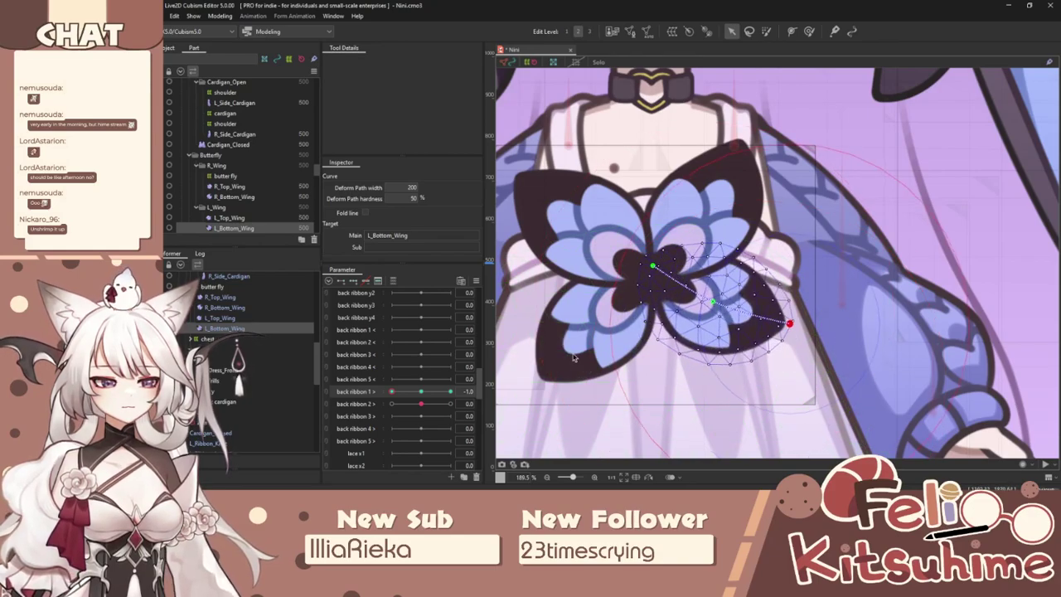
# With back ribbon 1 > at 0, key L_Bottom_Wing on back ribbon 2 >, bending the tip inward at 1.0 and outward at -1.0.
pyautogui.moveTo(436, 407); pyautogui.dragTo(421, 404)
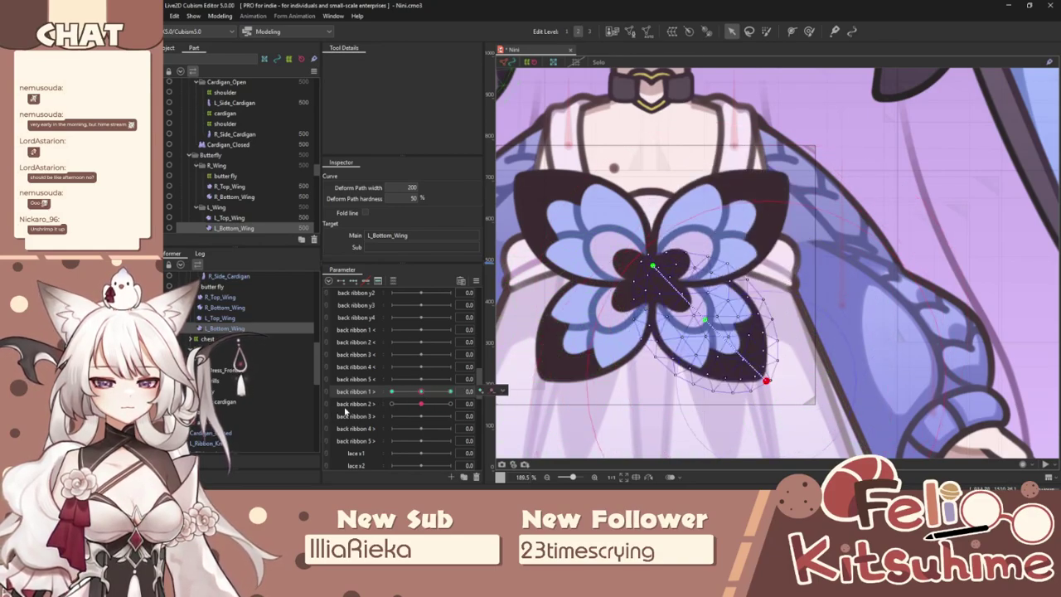
pyautogui.click(344, 406)
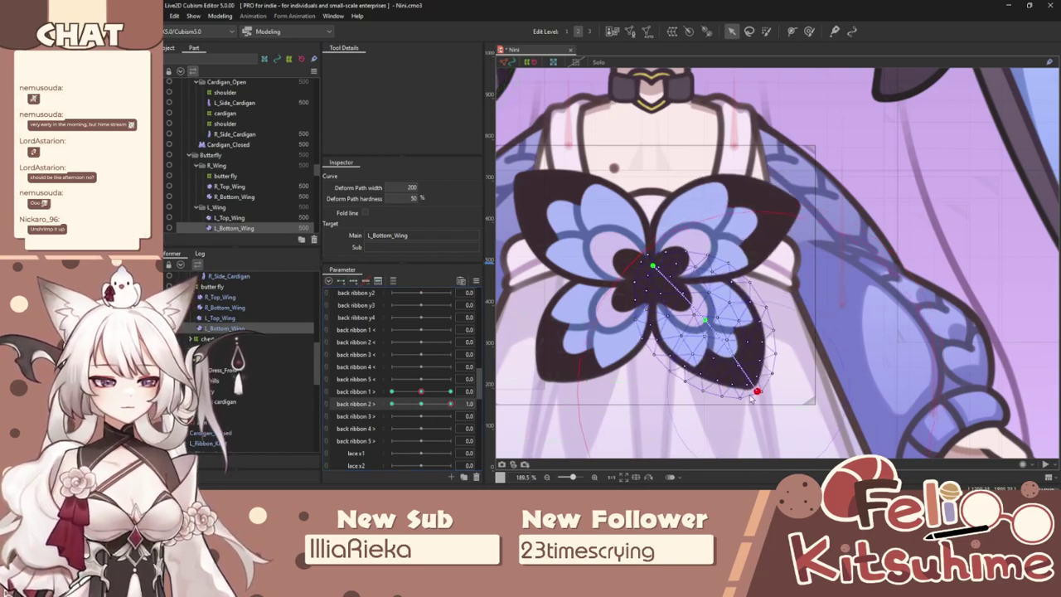
pyautogui.moveTo(441, 405); pyautogui.dragTo(325, 412)
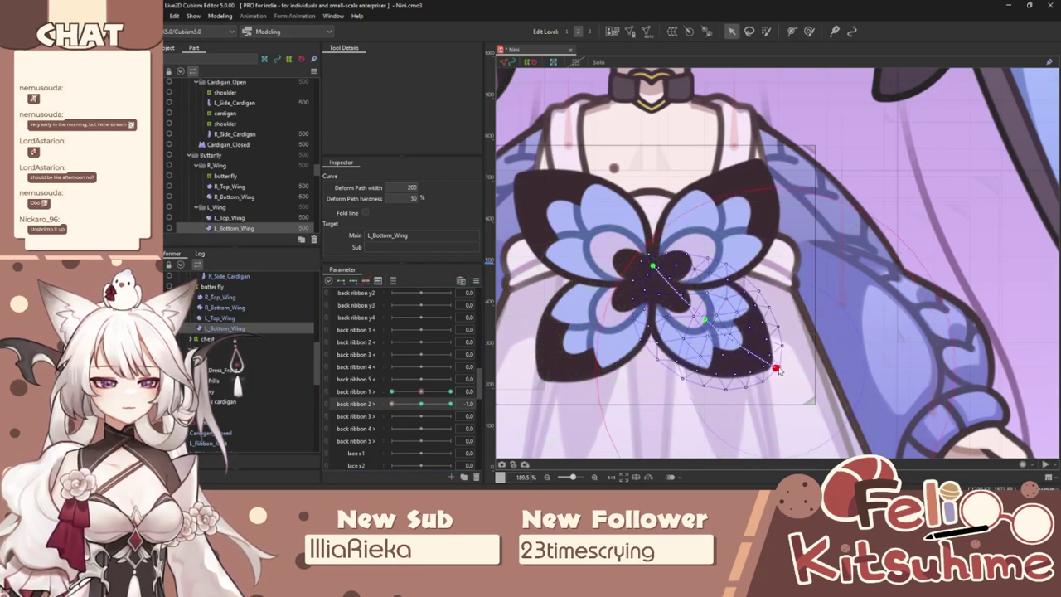
# Adjust the L_Bottom_Wing tip for the corner combinations of back ribbon 1 > and back ribbon 2 >, and link both parameters again.
pyautogui.click(396, 390)
pyautogui.moveTo(790, 324); pyautogui.dragTo(789, 308)
pyautogui.moveTo(395, 405); pyautogui.dragTo(454, 405)
pyautogui.moveTo(790, 323); pyautogui.dragTo(785, 349)
pyautogui.moveTo(394, 391); pyautogui.dragTo(454, 395)
pyautogui.moveTo(709, 412); pyautogui.dragTo(737, 397)
pyautogui.click(446, 406)
pyautogui.click(326, 395)
pyautogui.moveTo(450, 423); pyautogui.dragTo(421, 408)
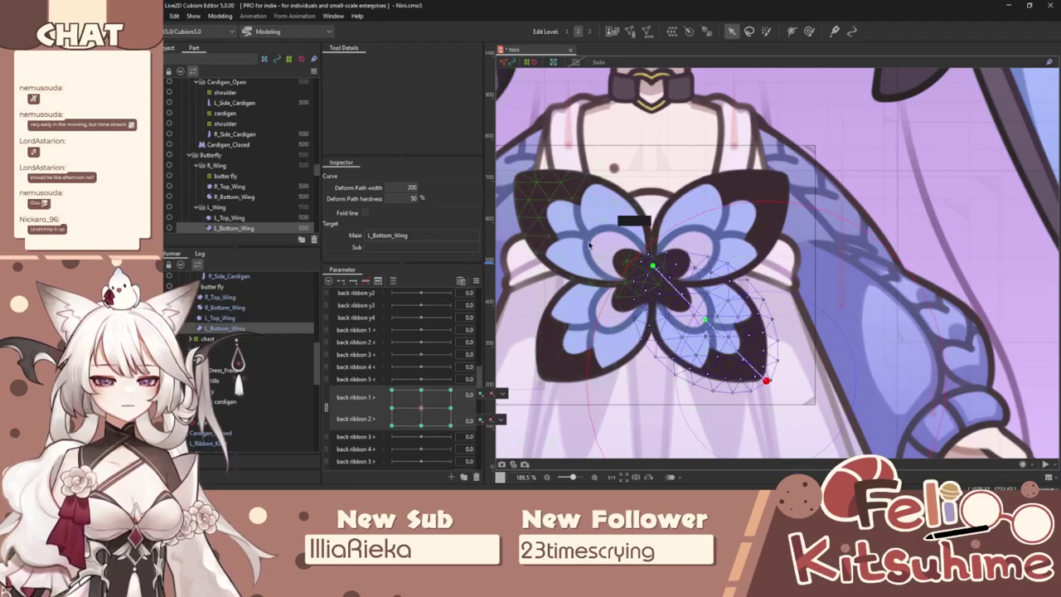
# Create a three-point deform path along R_Top_Wing from centre to tip and add three keys for it on back ribbon 1 <.
pyautogui.click(589, 243)
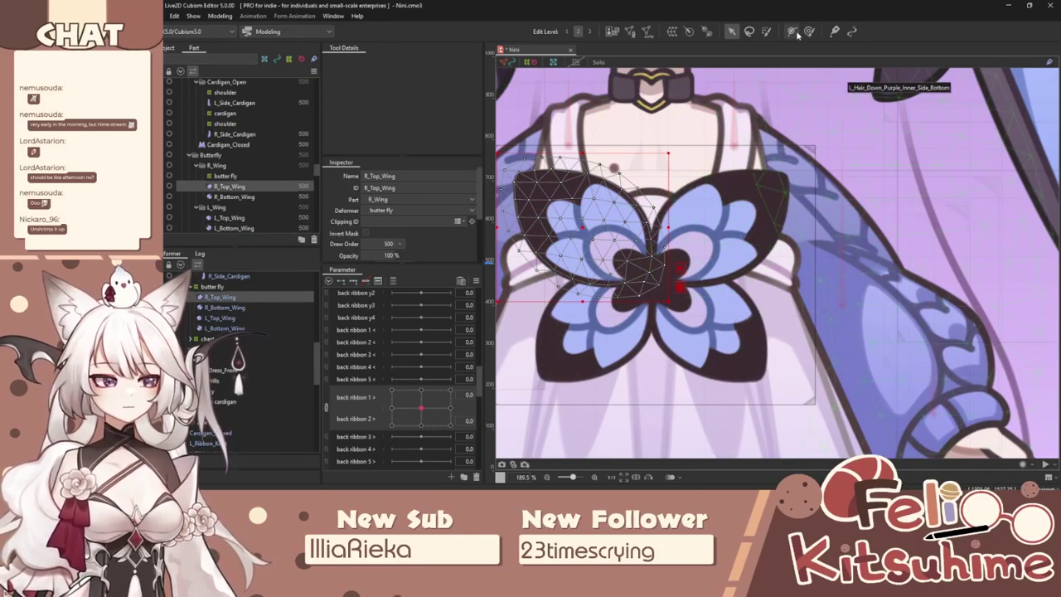
pyautogui.click(647, 275)
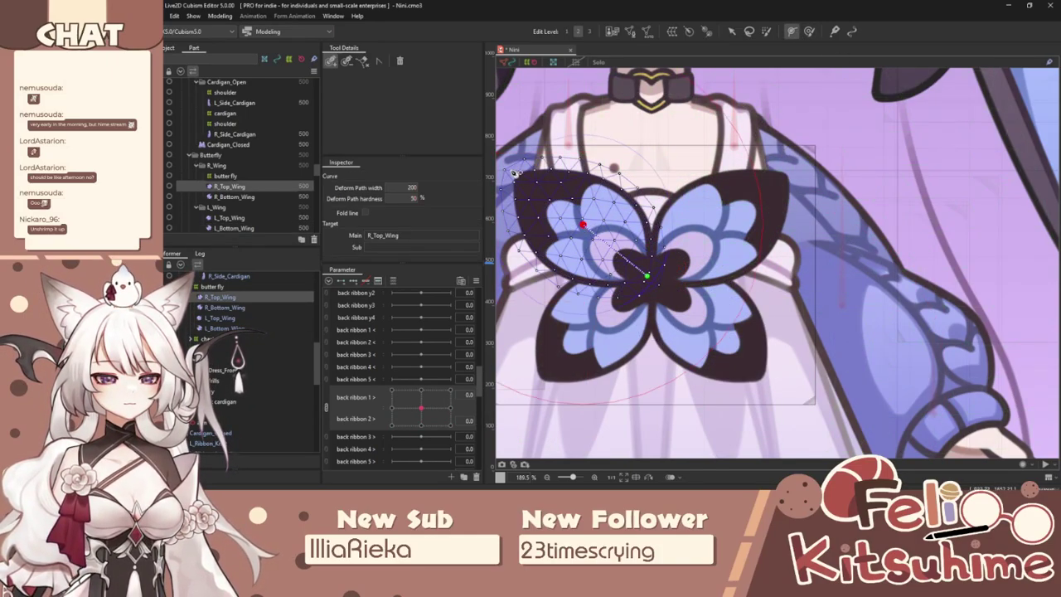
pyautogui.click(326, 406)
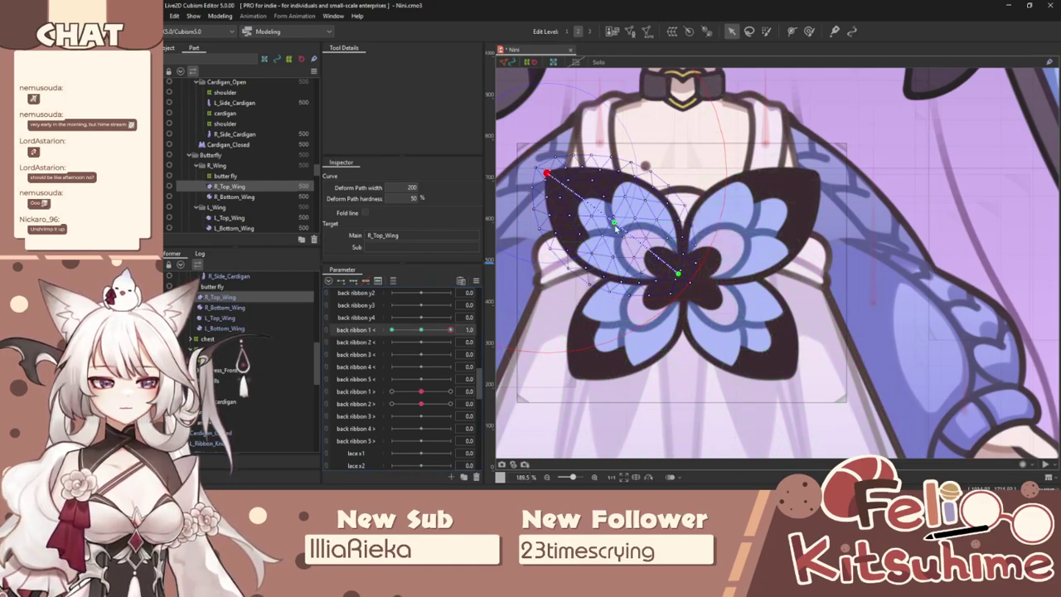
# Key R_Top_Wing on back ribbon 1 <, swinging it up and inward at 1.0 and down and outward at -1.0.
pyautogui.moveTo(616, 228); pyautogui.dragTo(627, 217)
pyautogui.moveTo(554, 179); pyautogui.dragTo(591, 151)
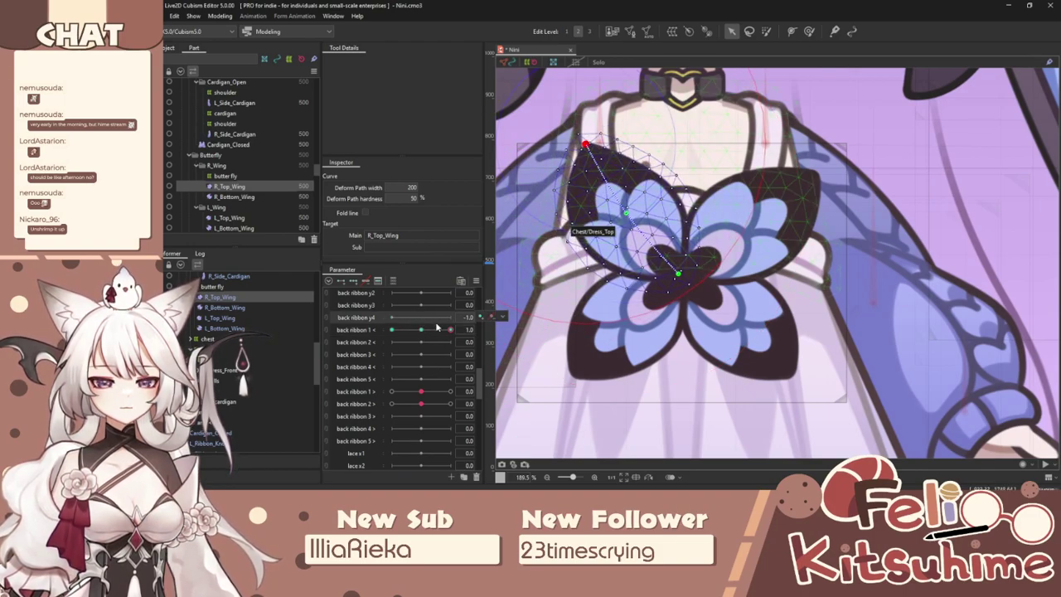
pyautogui.moveTo(449, 329); pyautogui.dragTo(405, 279)
pyautogui.moveTo(614, 223); pyautogui.dragTo(603, 239)
pyautogui.moveTo(548, 175); pyautogui.dragTo(519, 230)
pyautogui.moveTo(414, 329); pyautogui.dragTo(450, 329)
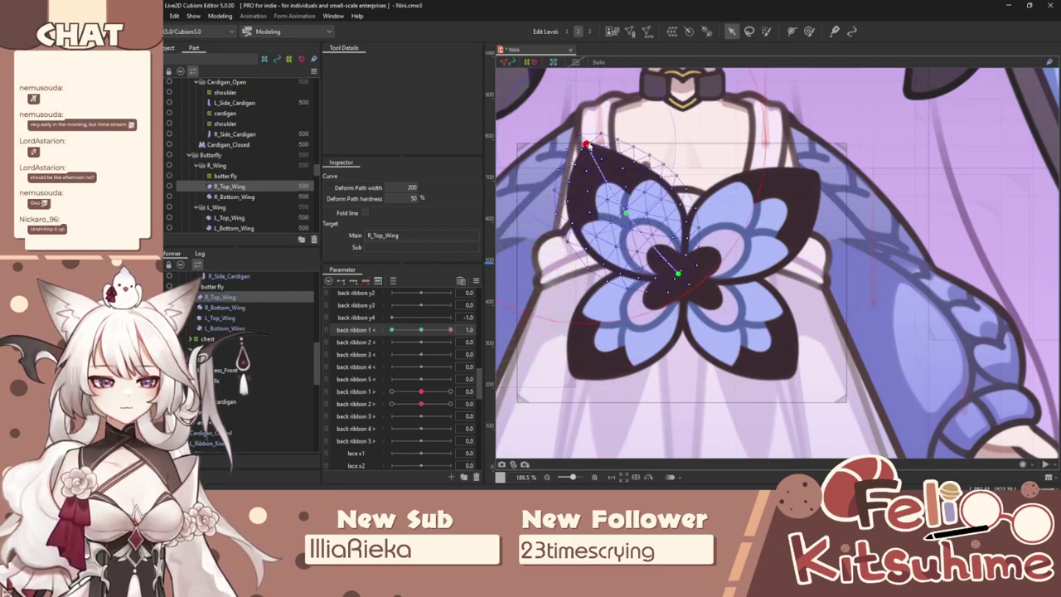
pyautogui.moveTo(585, 144); pyautogui.dragTo(597, 139)
# Key R_Top_Wing's tip on back ribbon 2 <, bending it inward at 1.0 and outward at -1.0, and adjust the corner combinations with back ribbon 1 <.
pyautogui.moveTo(445, 329); pyautogui.dragTo(421, 330)
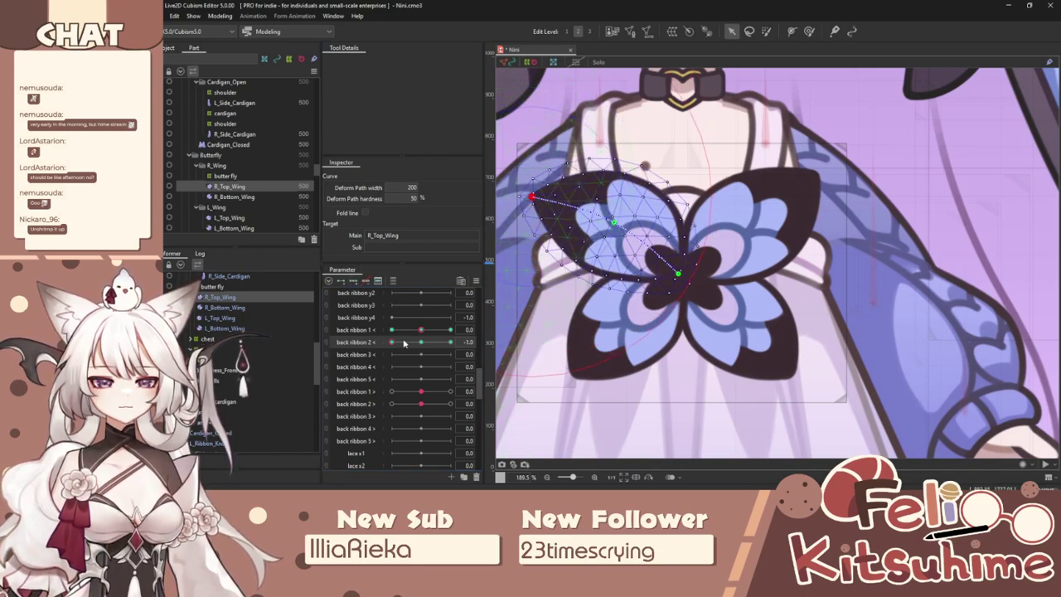
pyautogui.moveTo(547, 173); pyautogui.dragTo(571, 155)
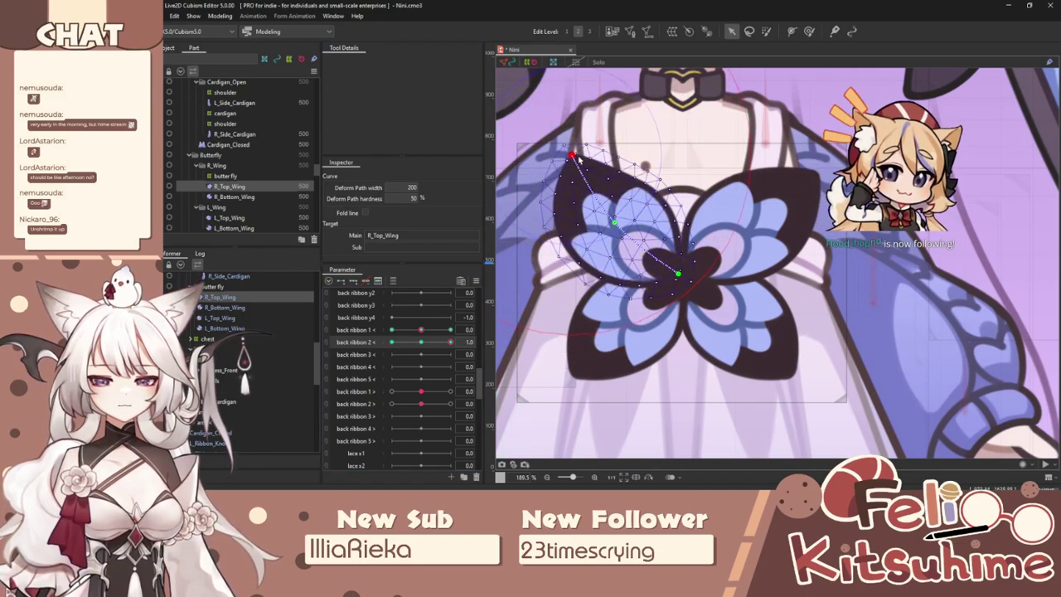
pyautogui.moveTo(421, 330); pyautogui.dragTo(497, 309)
pyautogui.moveTo(597, 140); pyautogui.dragTo(611, 135)
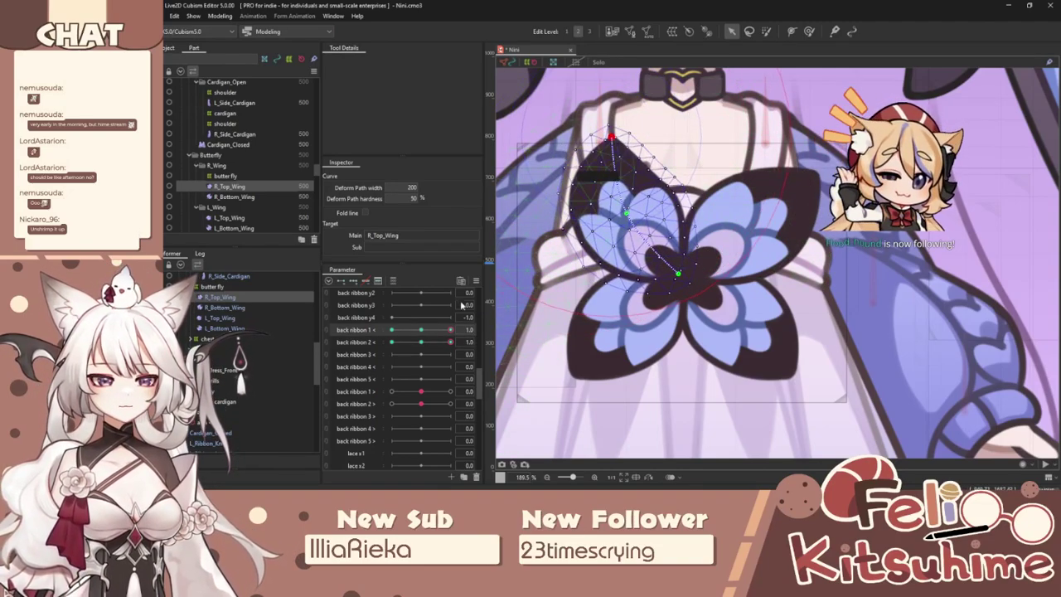
pyautogui.moveTo(450, 342); pyautogui.dragTo(268, 350)
pyautogui.moveTo(597, 139); pyautogui.dragTo(568, 155)
pyautogui.moveTo(450, 330); pyautogui.dragTo(386, 340)
pyautogui.click(450, 342)
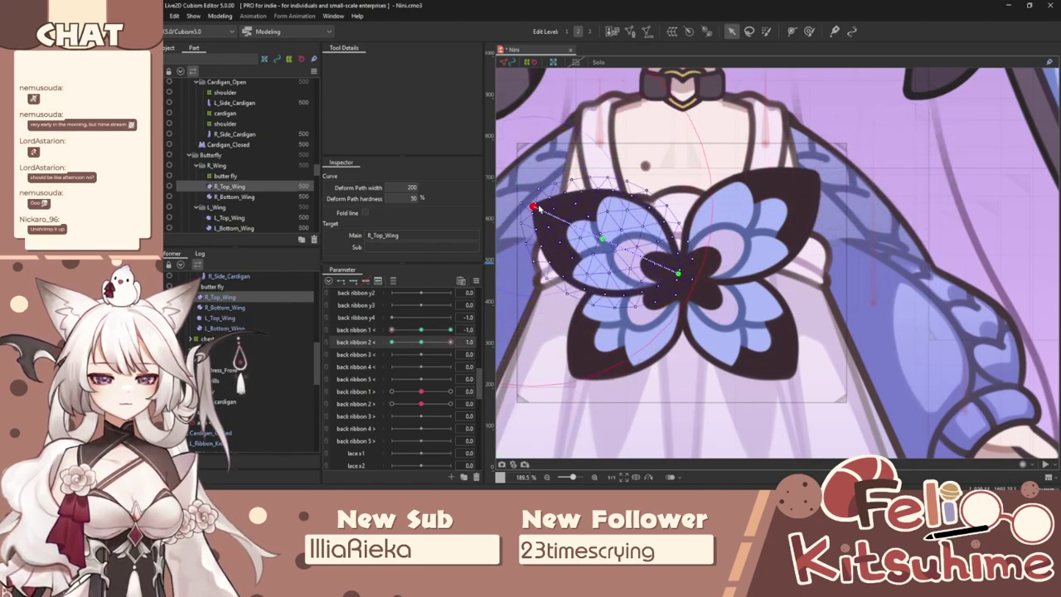
# Link back ribbon 1 < with back ribbon 2 < and change R_Top_Wing's extended interpolation from the linear method.
pyautogui.click(327, 329)
pyautogui.moveTo(392, 330); pyautogui.dragTo(474, 280)
pyautogui.rightClick(474, 280)
pyautogui.click(563, 395)
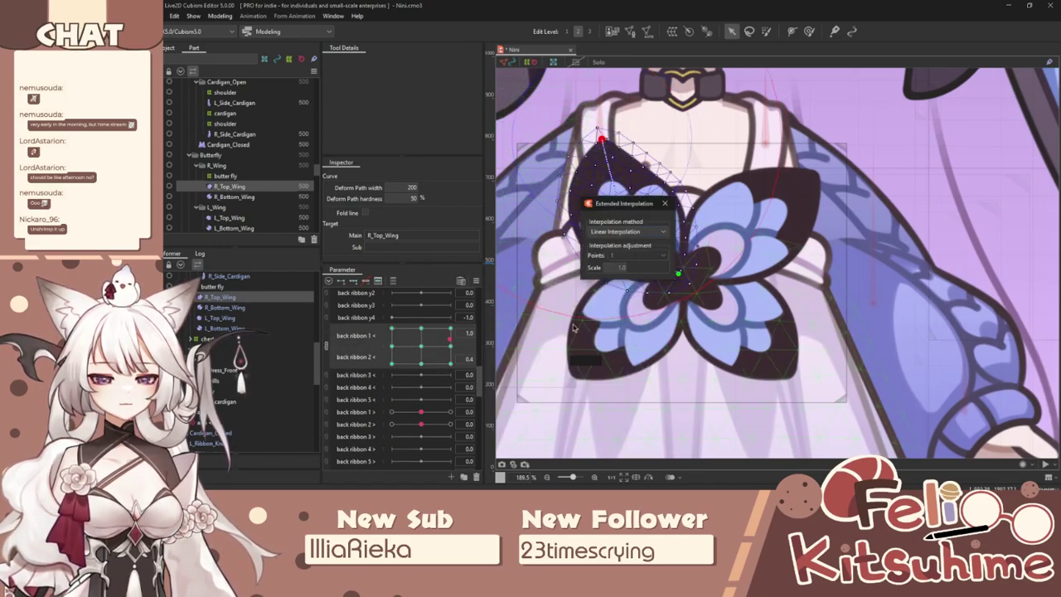
pyautogui.click(629, 242)
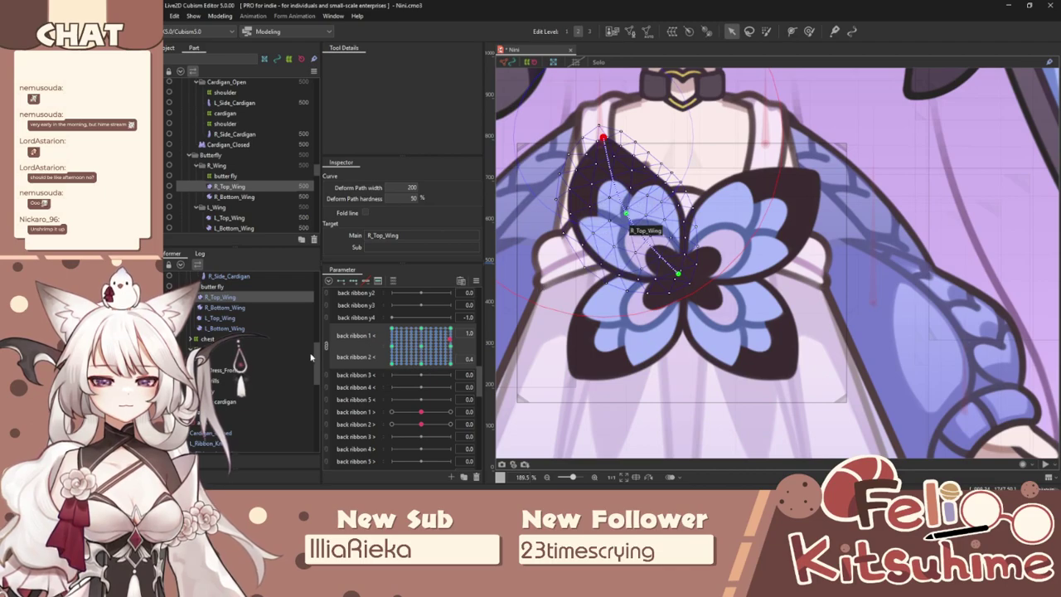
# Create a three-point deform path along R_Bottom_Wing from the butterfly's centre to the wing tip.
pyautogui.click(632, 322)
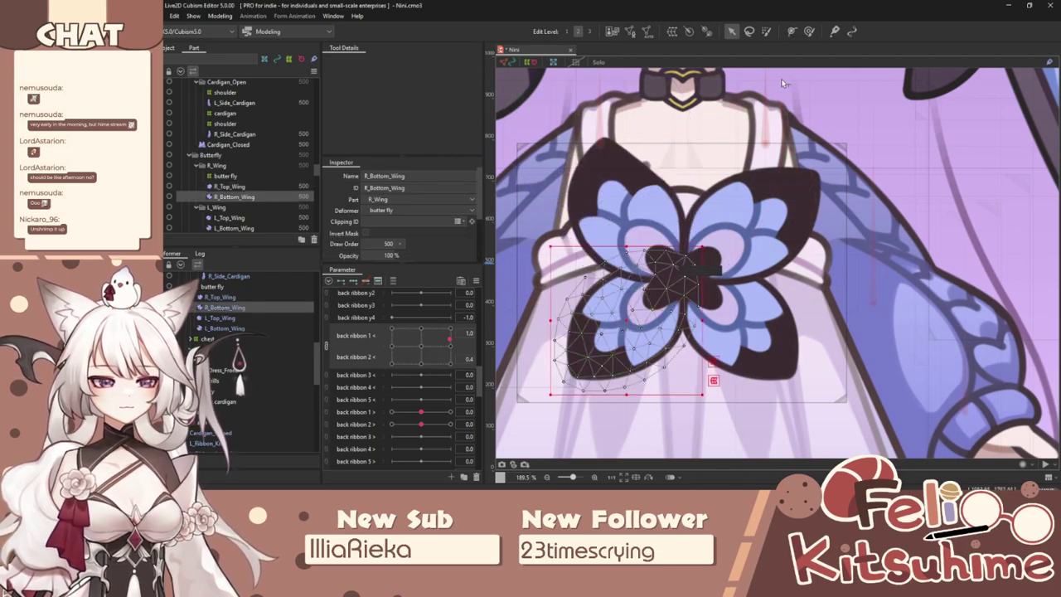
pyautogui.click(684, 266)
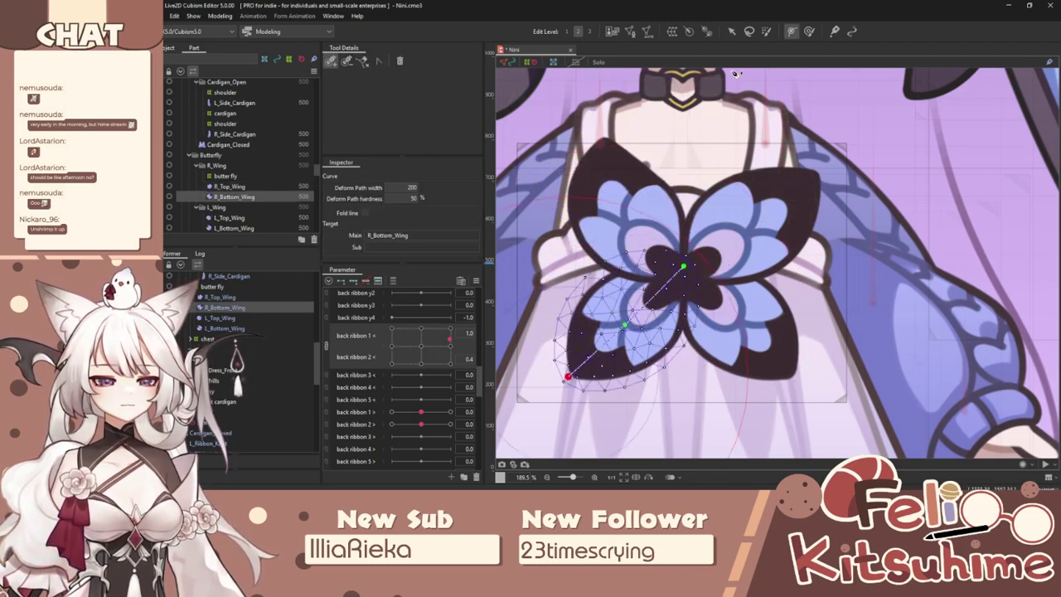
pyautogui.click(733, 33)
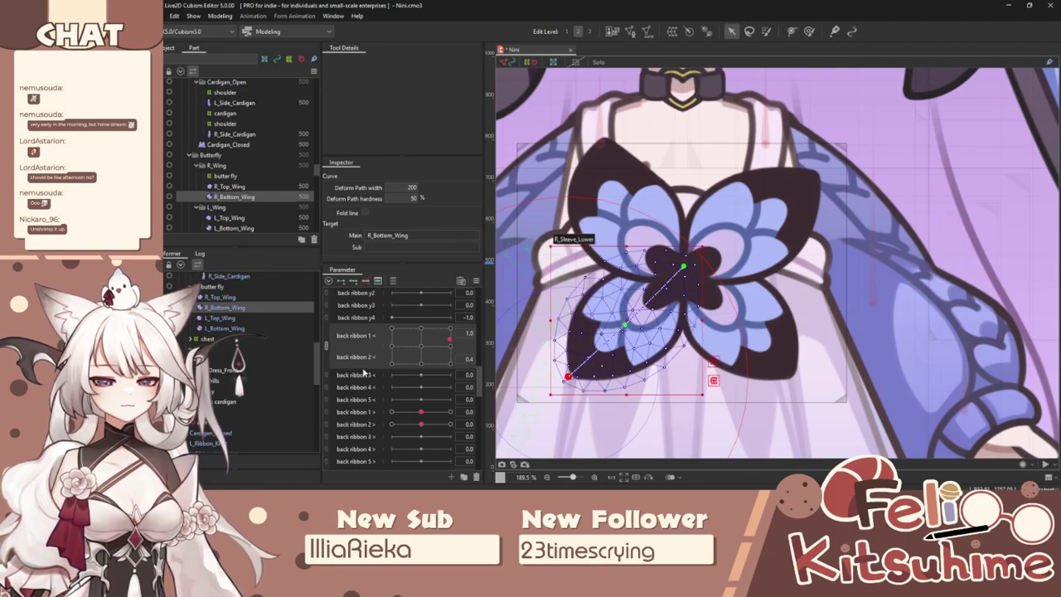
# Unlink the back ribbon pair and key R_Bottom_Wing on back ribbon 1 <, swinging it up and outward at 1.0 and down and inward at -1.0.
pyautogui.click(362, 330)
pyautogui.moveTo(430, 341); pyautogui.dragTo(424, 343)
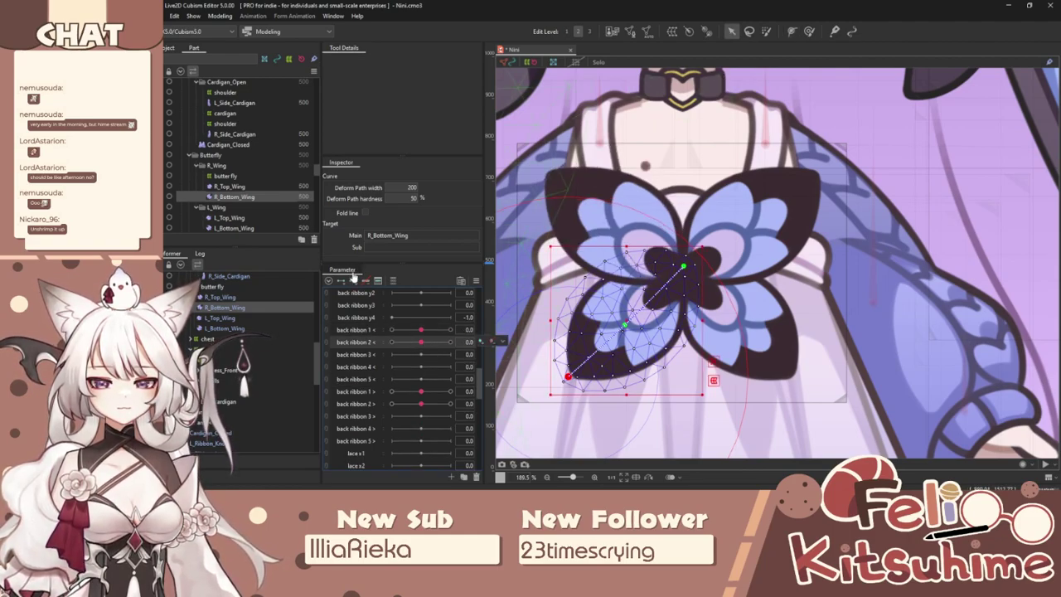
pyautogui.click(374, 330)
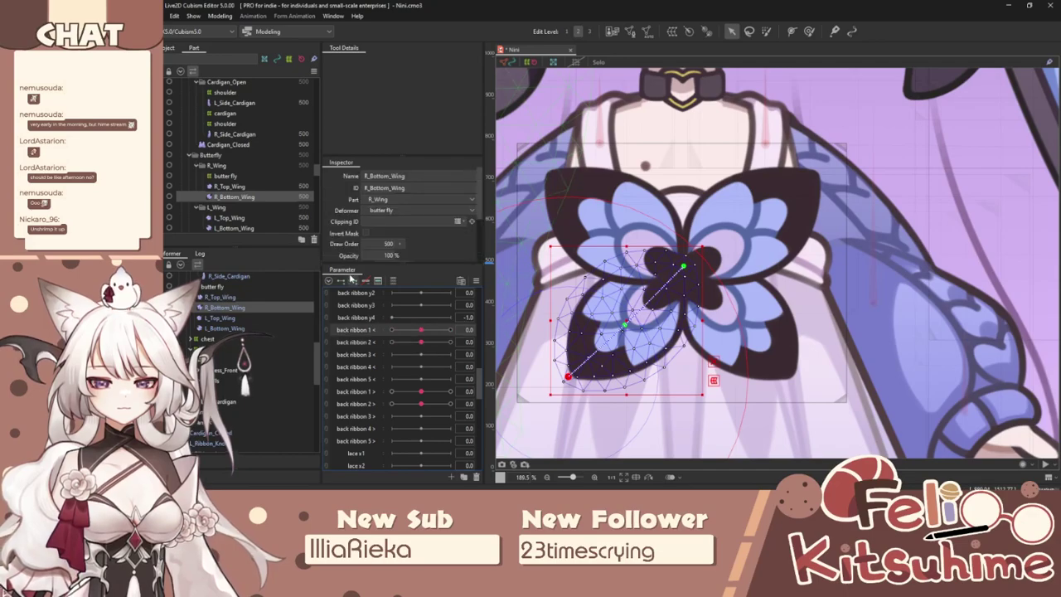
pyautogui.moveTo(421, 330); pyautogui.dragTo(452, 330)
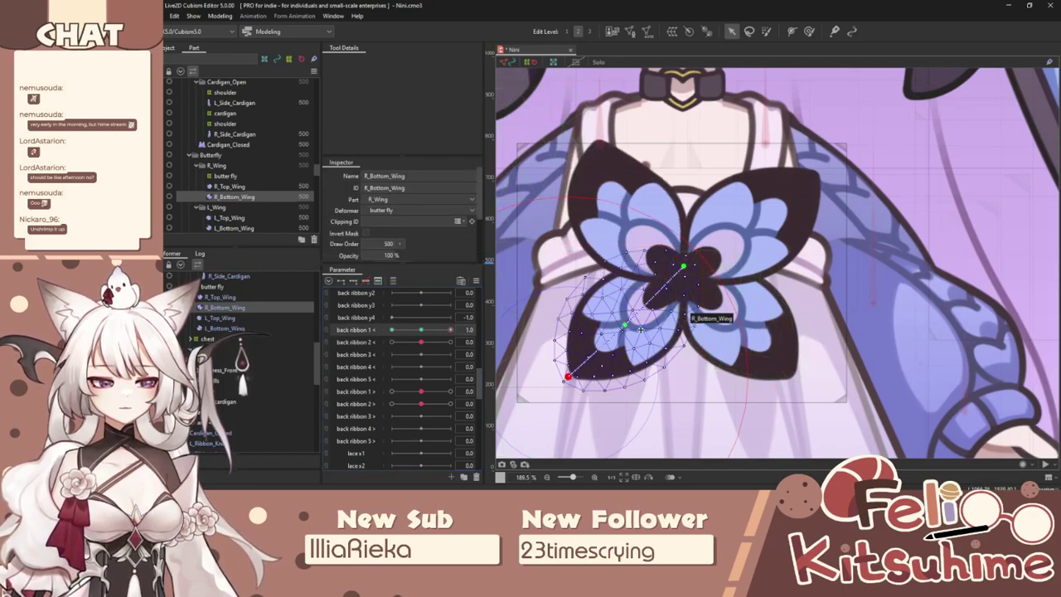
pyautogui.moveTo(625, 325); pyautogui.dragTo(617, 310)
pyautogui.moveTo(567, 376); pyautogui.dragTo(538, 324)
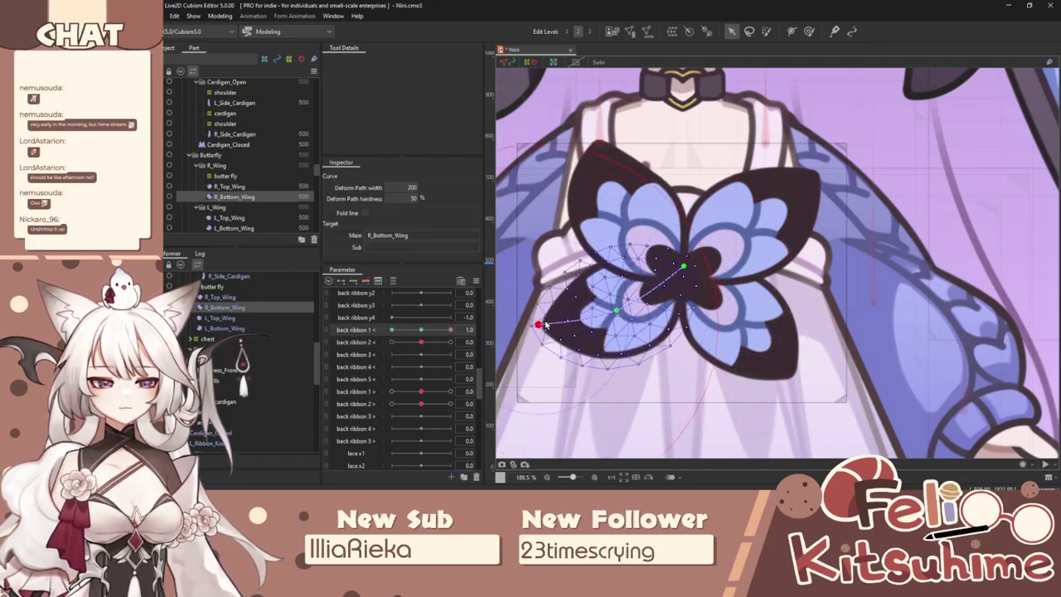
pyautogui.moveTo(450, 330); pyautogui.dragTo(391, 330)
pyautogui.moveTo(624, 327); pyautogui.dragTo(634, 342)
pyautogui.moveTo(568, 377); pyautogui.dragTo(601, 407)
# With back ribbon 1 < at 0, key R_Bottom_Wing on back ribbon 2 <, bending the tip up and outward at 1.0 and down and inward at -1.0.
pyautogui.moveTo(392, 331); pyautogui.dragTo(450, 342)
pyautogui.moveTo(567, 375); pyautogui.dragTo(547, 350)
pyautogui.moveTo(445, 343); pyautogui.dragTo(392, 343)
pyautogui.moveTo(568, 375); pyautogui.dragTo(627, 418)
# Adjust the R_Bottom_Wing tip for the corner combinations of back ribbon 1 < and back ribbon 2 <, and link both parameters again.
pyautogui.click(391, 329)
pyautogui.click(450, 341)
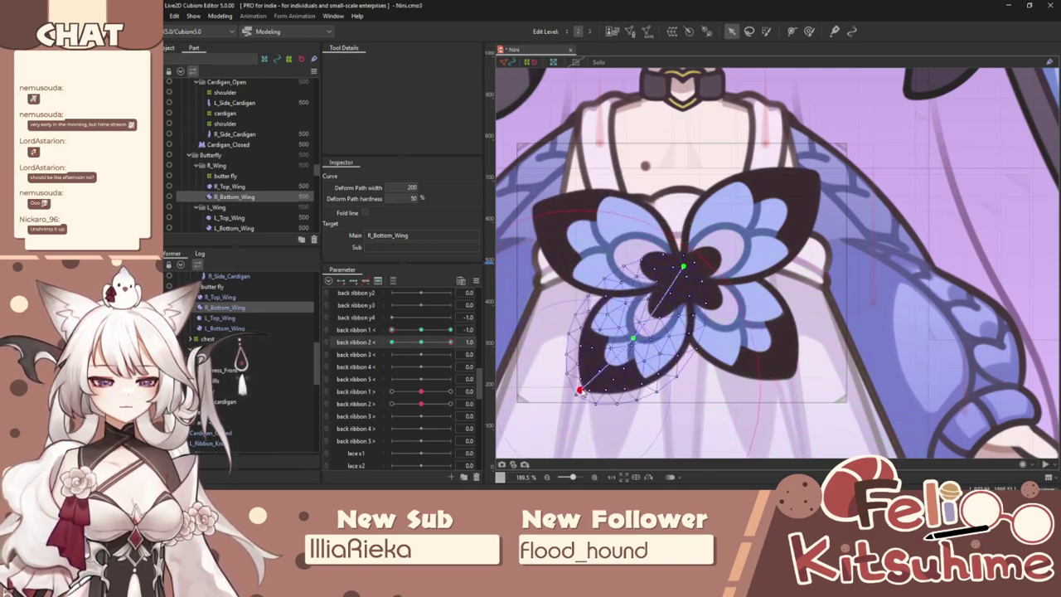
pyautogui.click(450, 329)
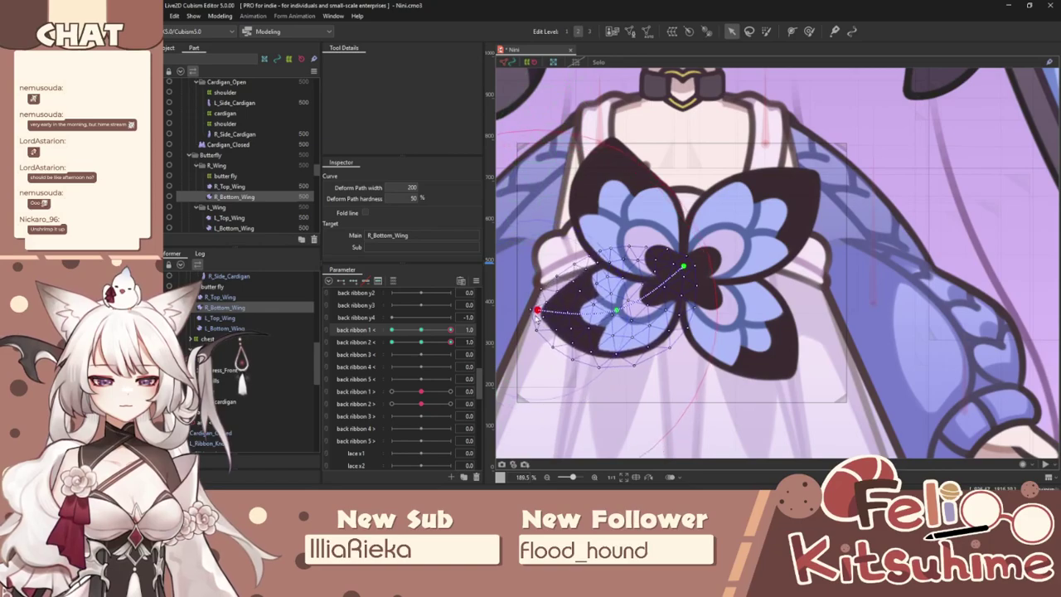
pyautogui.click(391, 341)
pyautogui.moveTo(537, 309); pyautogui.dragTo(544, 355)
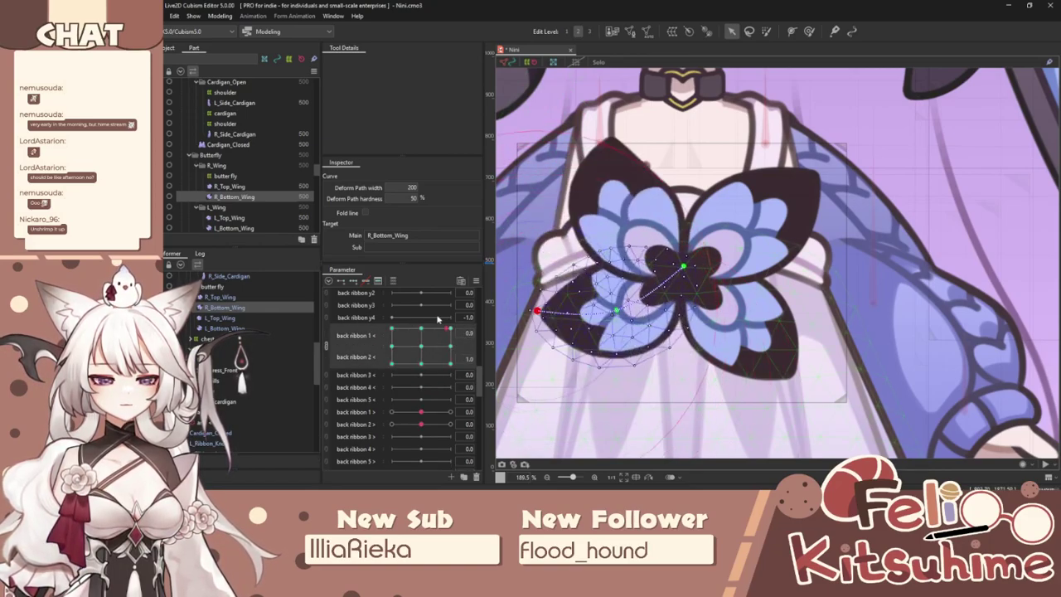
# Change R_Bottom_Wing's extended interpolation on the linked back ribbon parameters from the linear method.
pyautogui.click(476, 282)
pyautogui.click(535, 405)
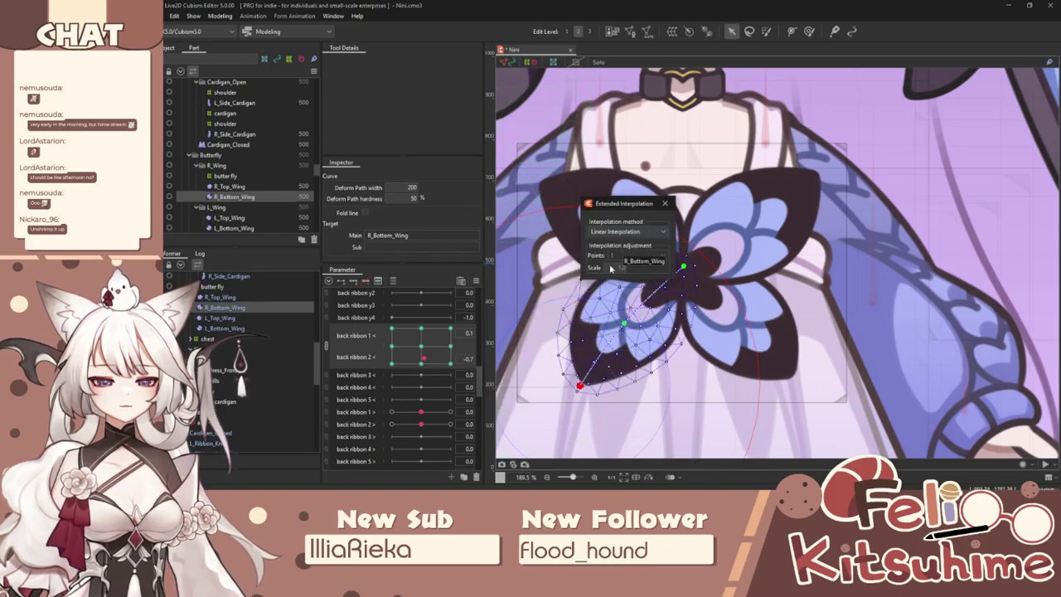
pyautogui.click(635, 251)
pyautogui.click(664, 203)
# Open the model's physics settings with the dress butterfly in close view in the preview.
pyautogui.click(220, 16)
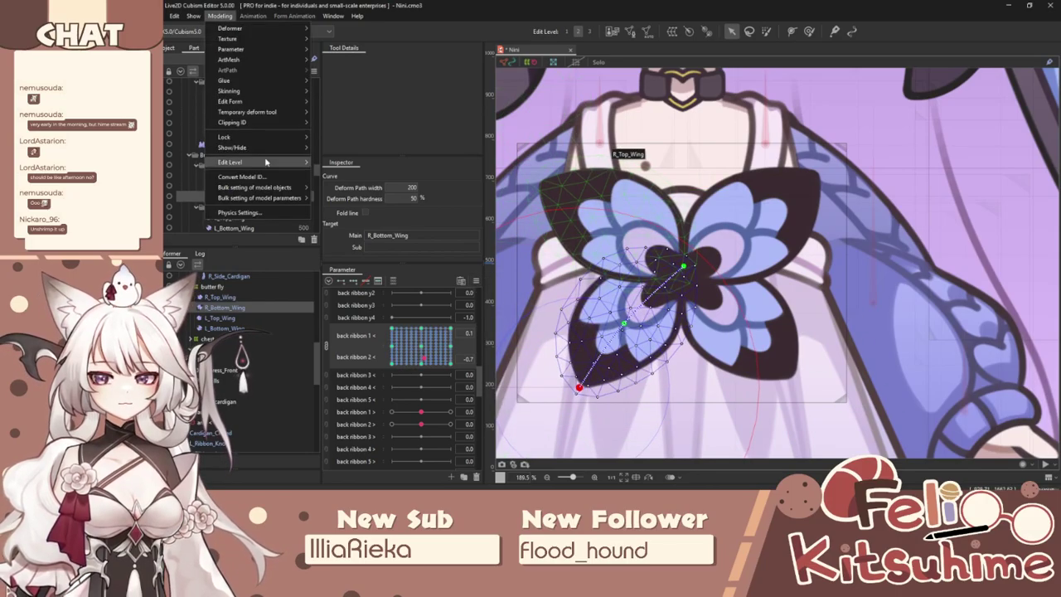
pyautogui.click(259, 211)
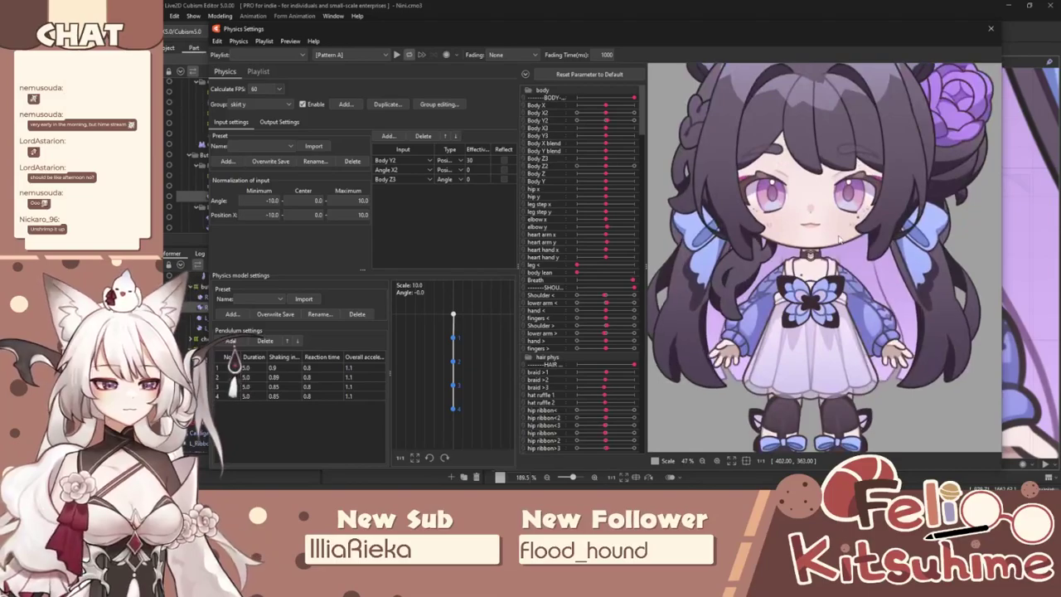
pyautogui.moveTo(979, 256); pyautogui.dragTo(808, 430)
pyautogui.scroll(5, 801, 323)
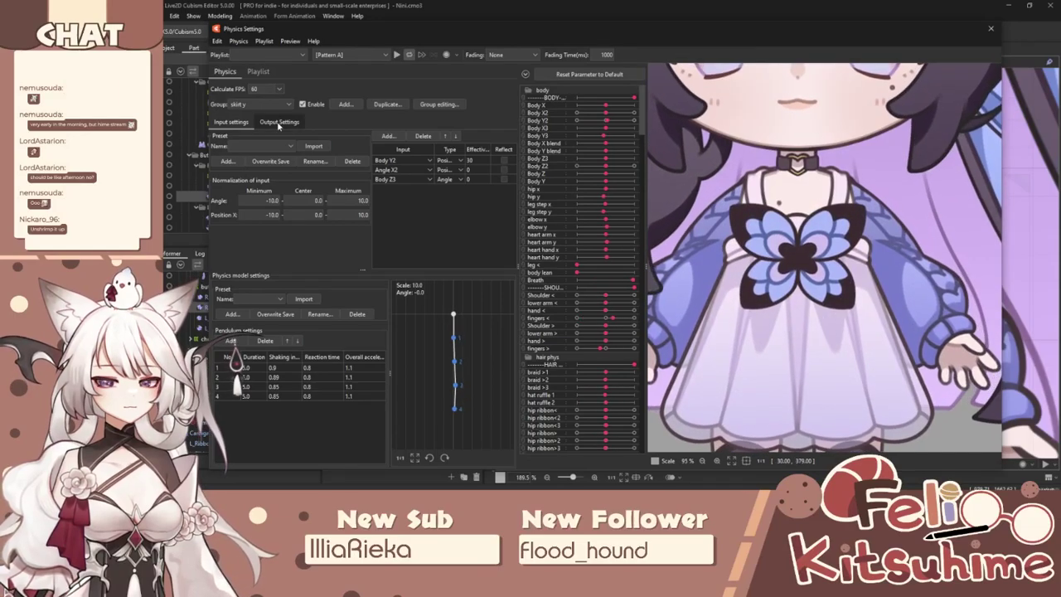
# Look through the physics groups for the ribbon physics and examine the output settings of the sleeve ribbon < group.
pyautogui.click(270, 106)
pyautogui.scroll(-5, 268, 211)
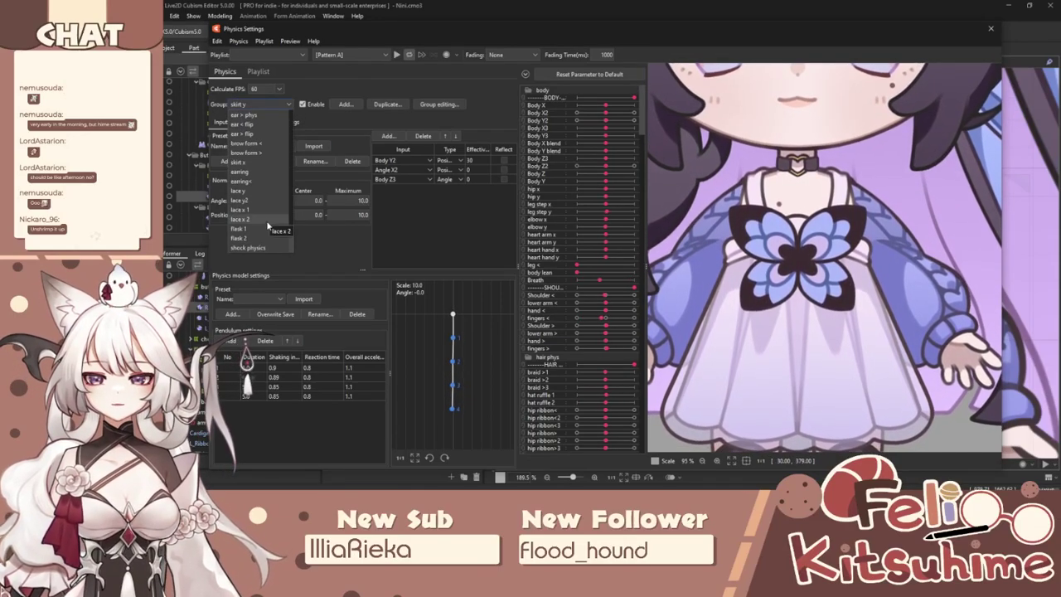
pyautogui.scroll(2, 264, 207)
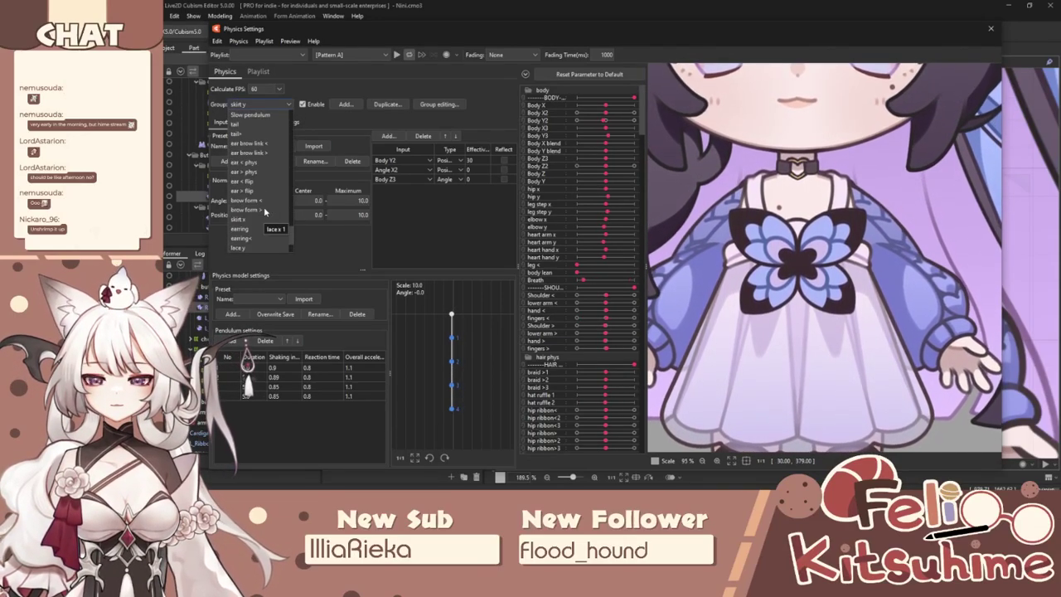
pyautogui.scroll(2, 263, 206)
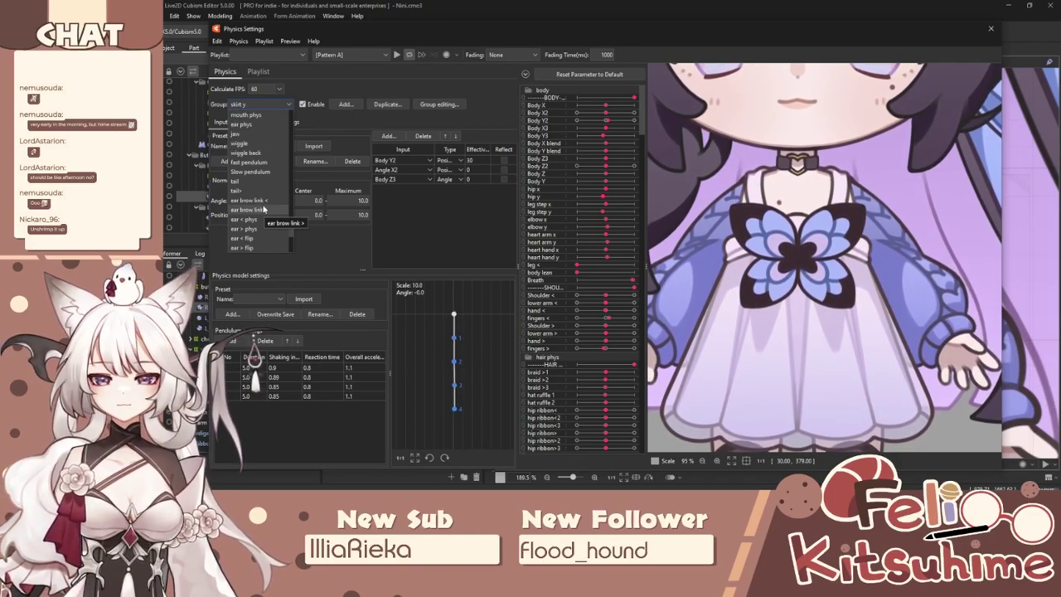
pyautogui.scroll(-5, 263, 209)
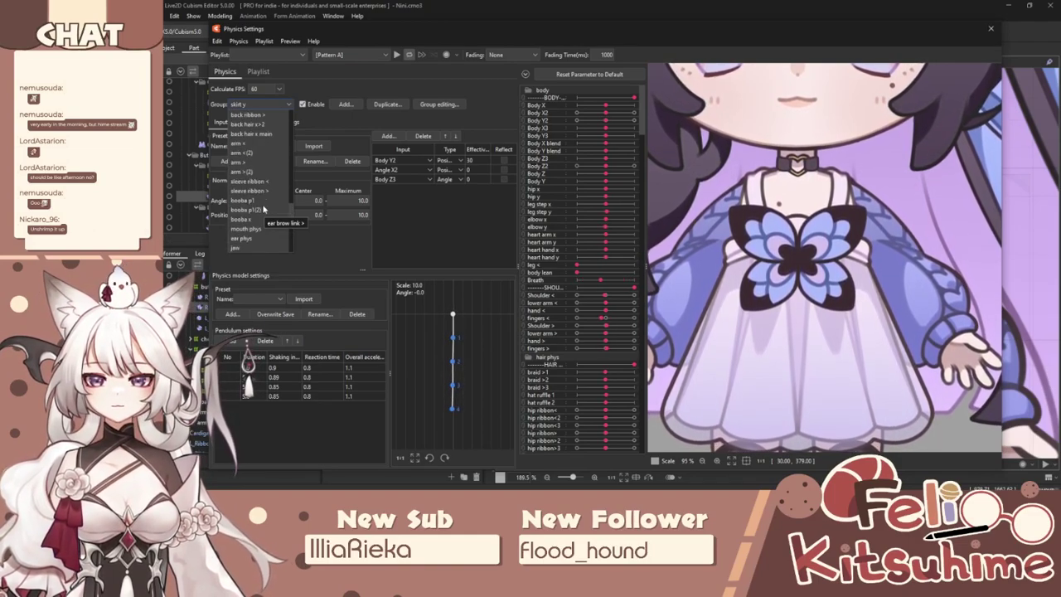
pyautogui.scroll(1, 263, 209)
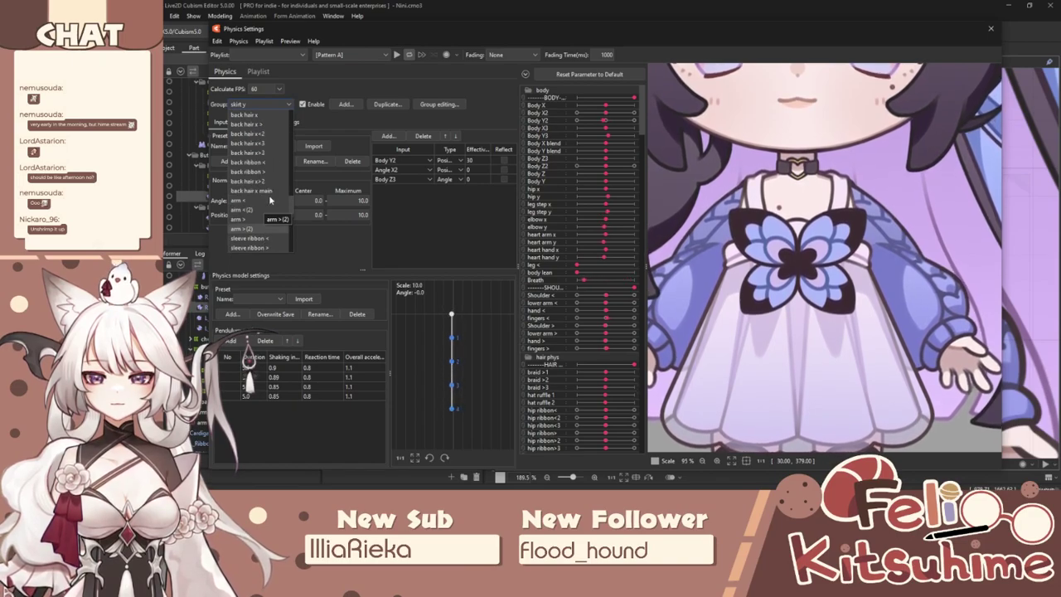
pyautogui.scroll(1, 269, 199)
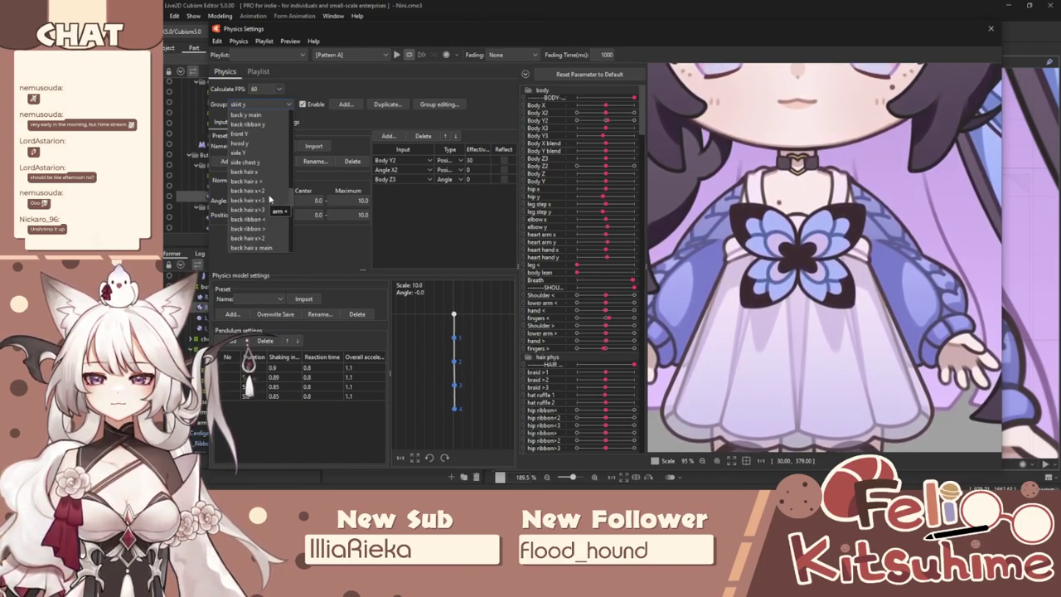
pyautogui.scroll(3, 269, 199)
pyautogui.scroll(2, 266, 199)
pyautogui.scroll(-5, 270, 195)
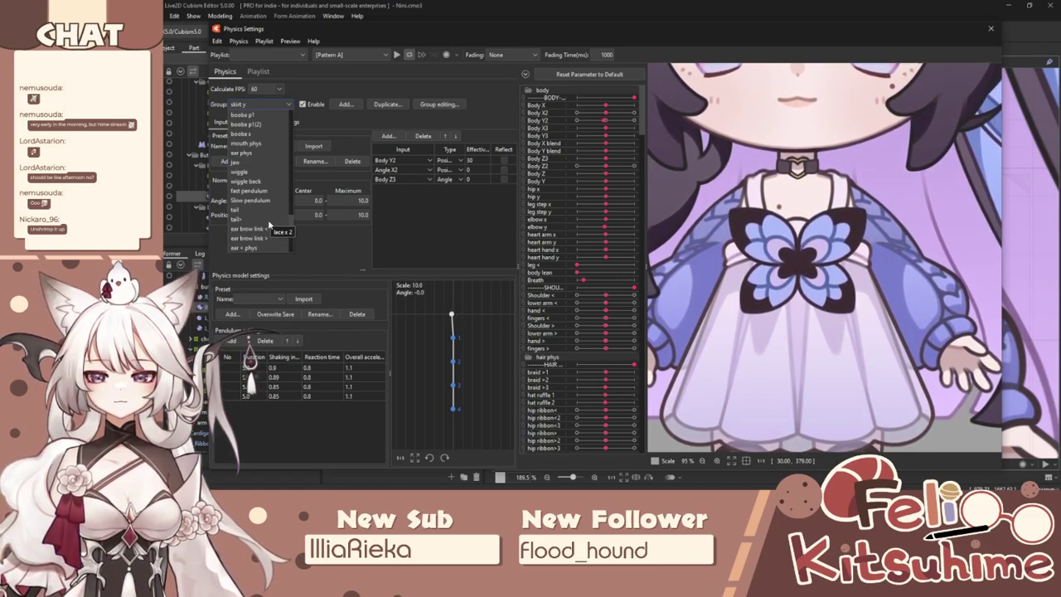
pyautogui.click(248, 124)
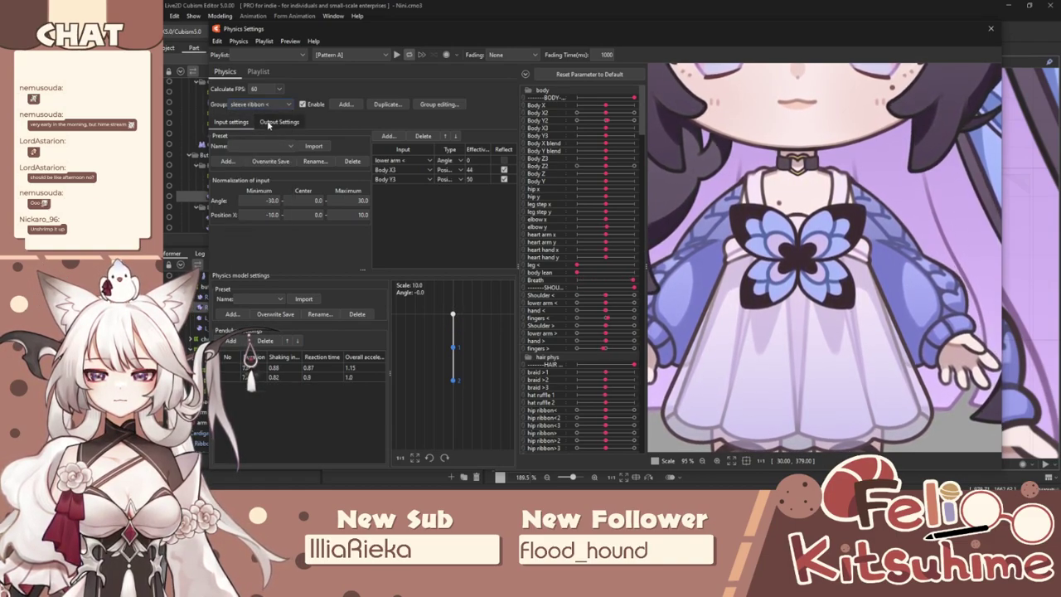
pyautogui.click(271, 123)
pyautogui.click(244, 103)
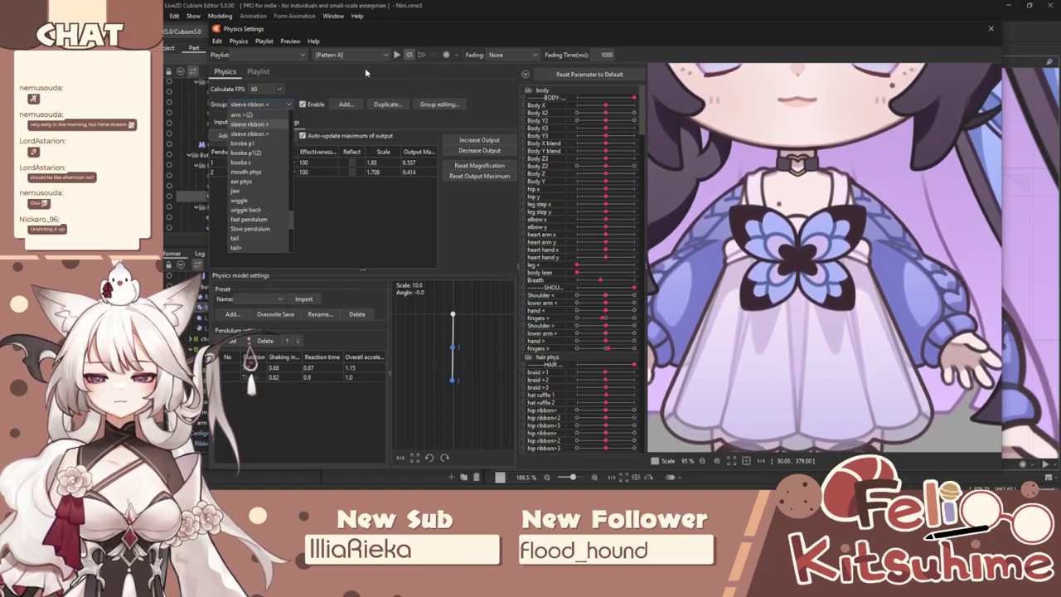
pyautogui.moveTo(512, 30)
pyautogui.mouseDown()
pyautogui.moveTo(522, 471)
pyautogui.moveTo(507, 27)
pyautogui.mouseUp()
pyautogui.click(263, 101)
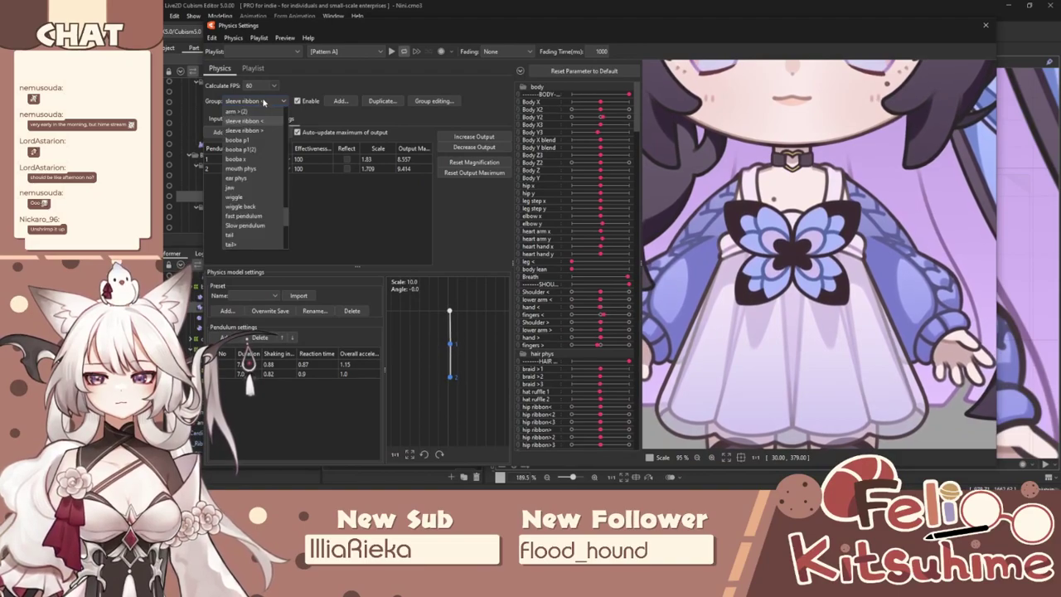
# Look through the full physics group list for the back ribbon groups and leave it without changes.
pyautogui.click(437, 101)
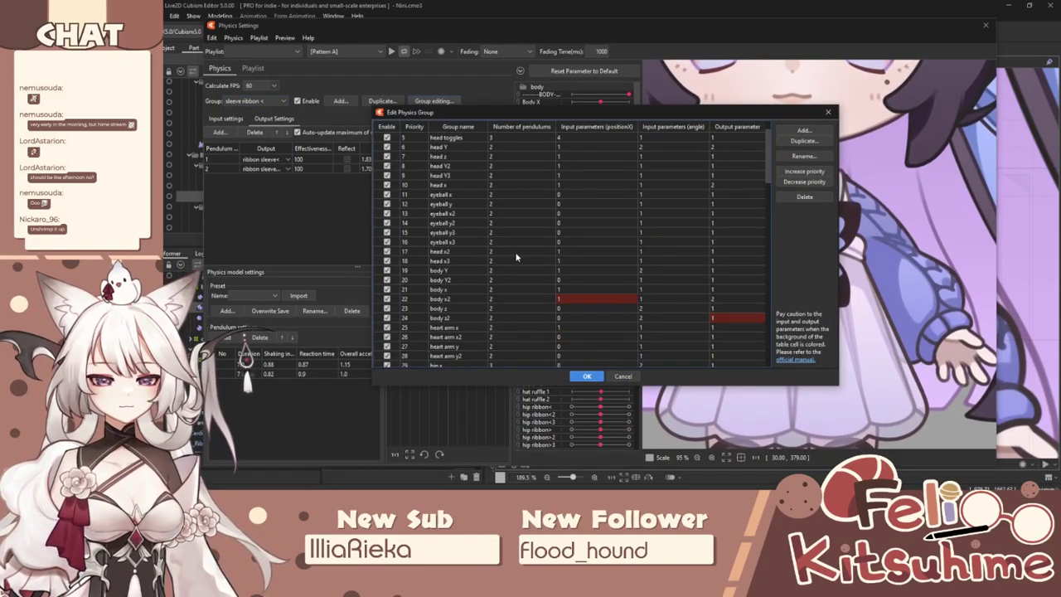
pyautogui.scroll(-5, 477, 276)
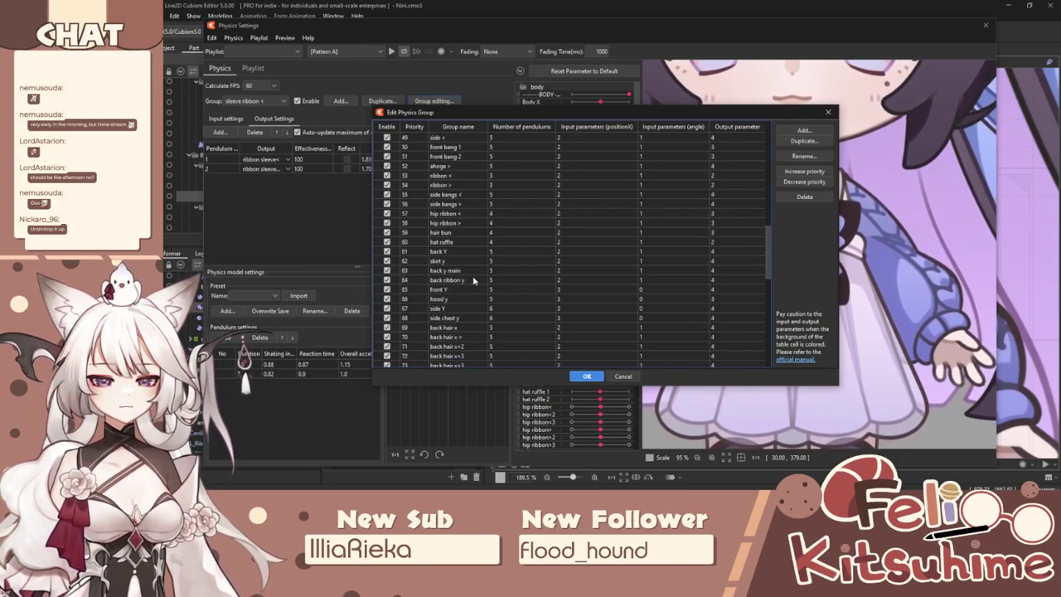
pyautogui.click(473, 279)
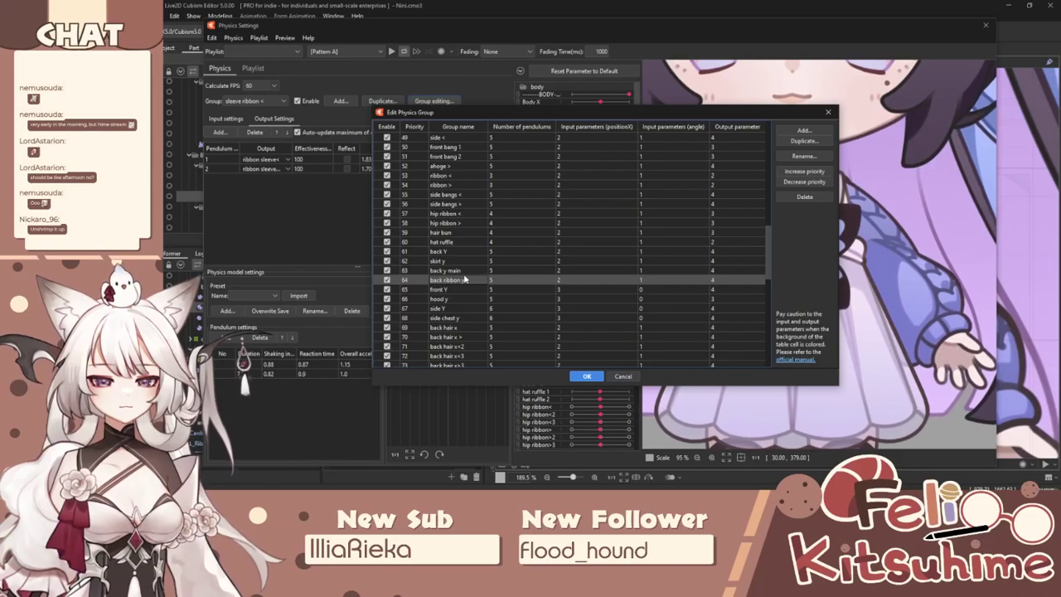
pyautogui.scroll(-3, 464, 279)
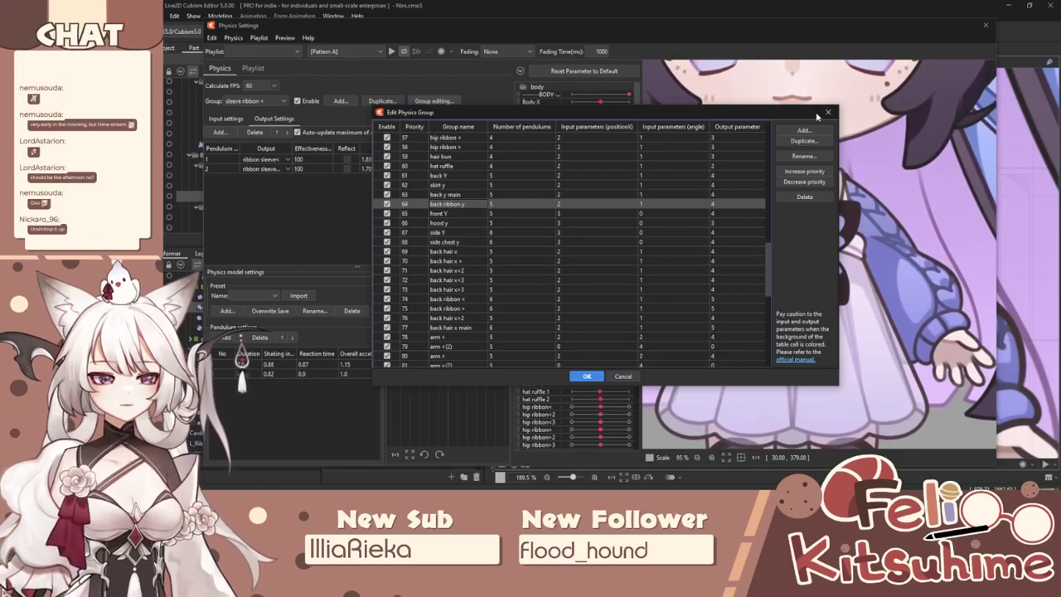
pyautogui.click(827, 112)
# In the back ribbon < physics group, set the first two input parameters to Body X2 and Body Y2.
pyautogui.click(253, 100)
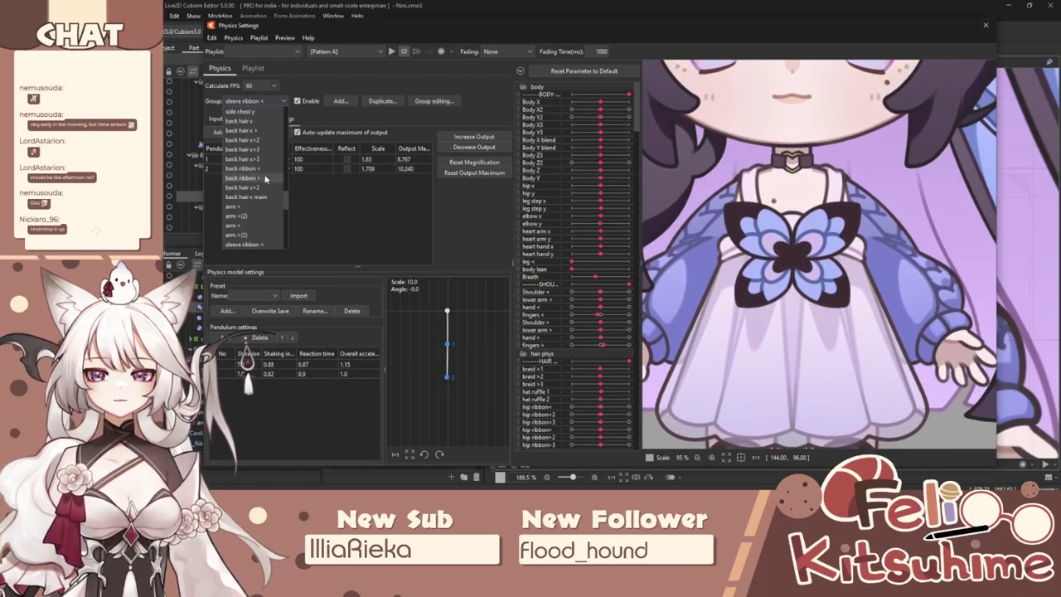
pyautogui.click(242, 168)
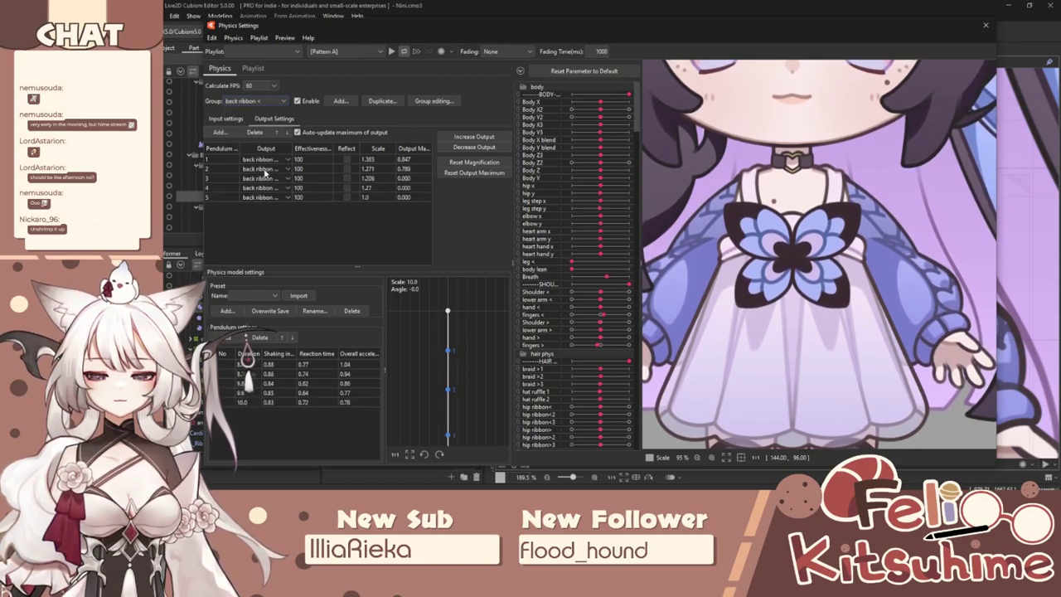
pyautogui.click(225, 119)
pyautogui.click(406, 157)
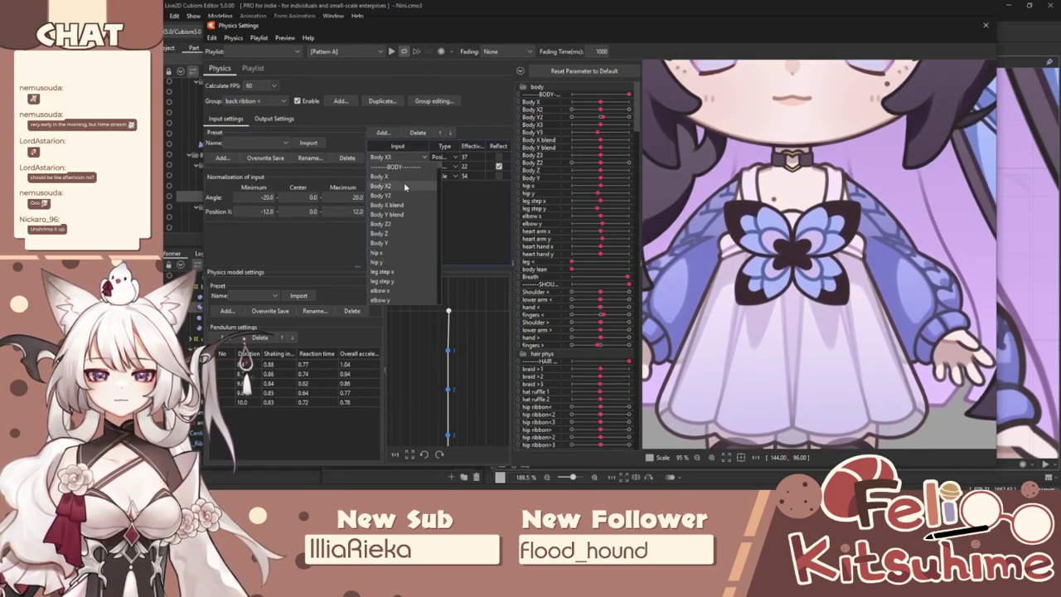
pyautogui.click(404, 185)
pyautogui.click(407, 167)
pyautogui.click(403, 205)
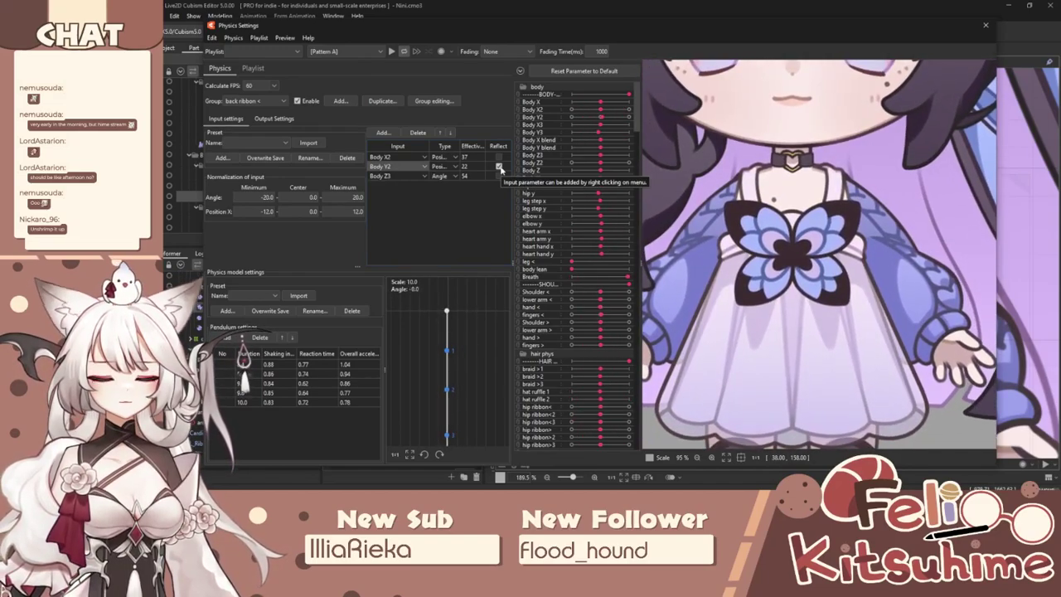
# In the back ribbon > physics group, set the three input parameters to Body X2, Body Y2 and Body Z2.
pyautogui.click(253, 102)
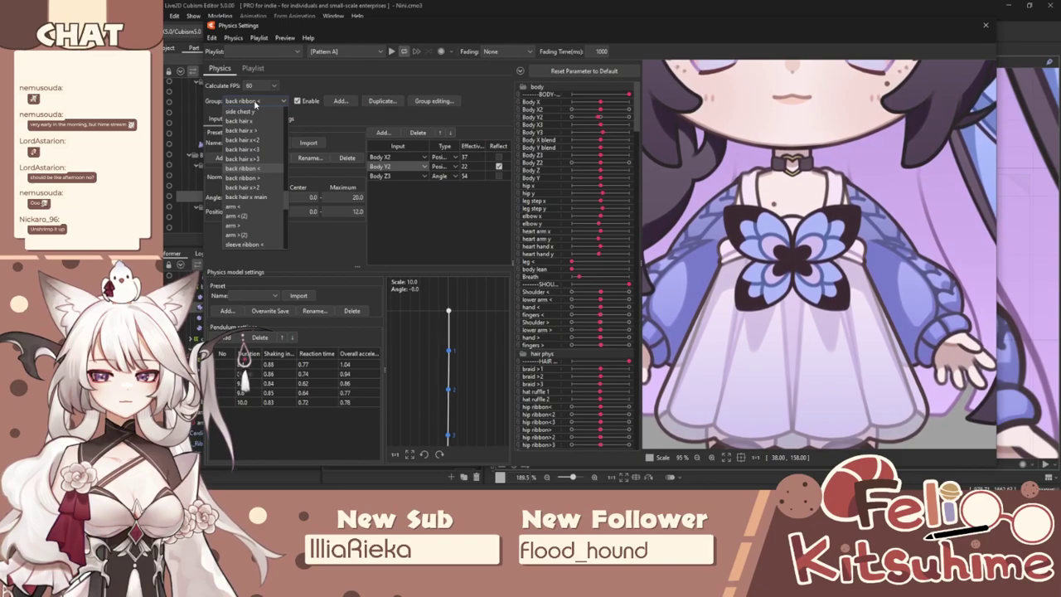
pyautogui.click(264, 177)
pyautogui.click(400, 158)
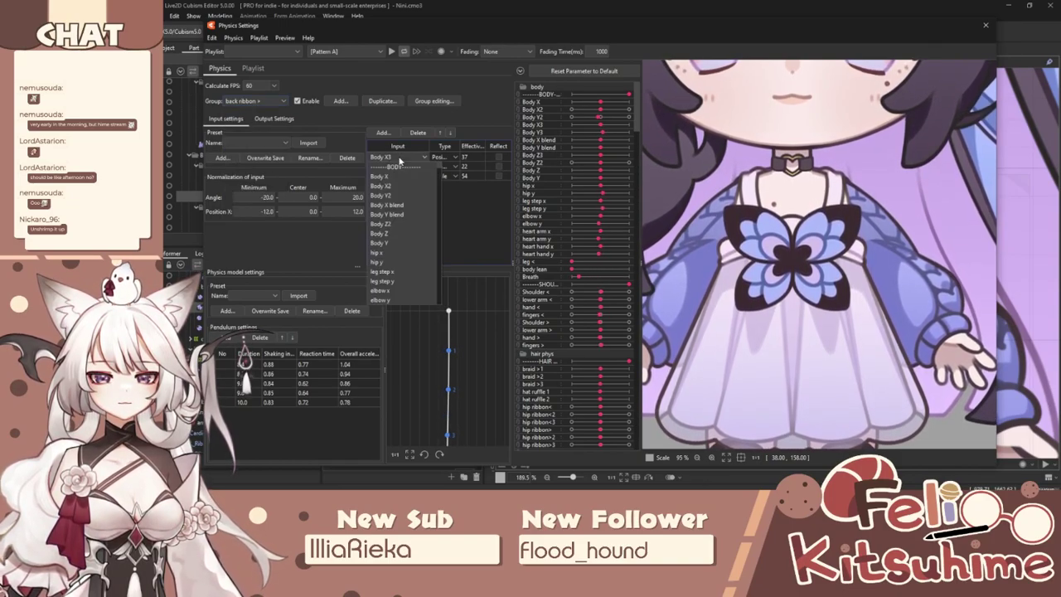
pyautogui.click(410, 186)
pyautogui.click(409, 168)
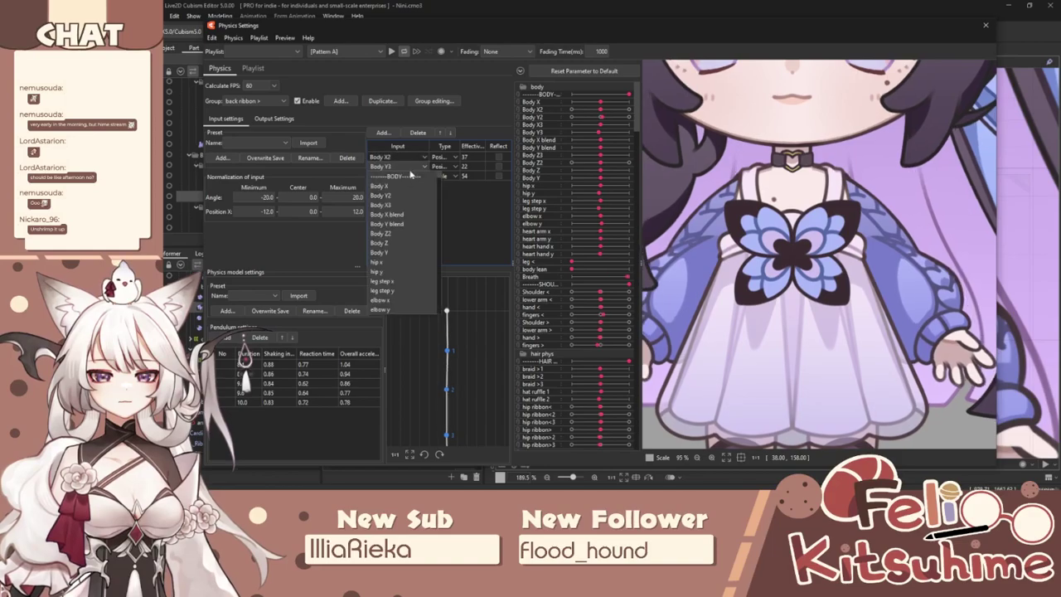
pyautogui.click(410, 169)
pyautogui.click(410, 169)
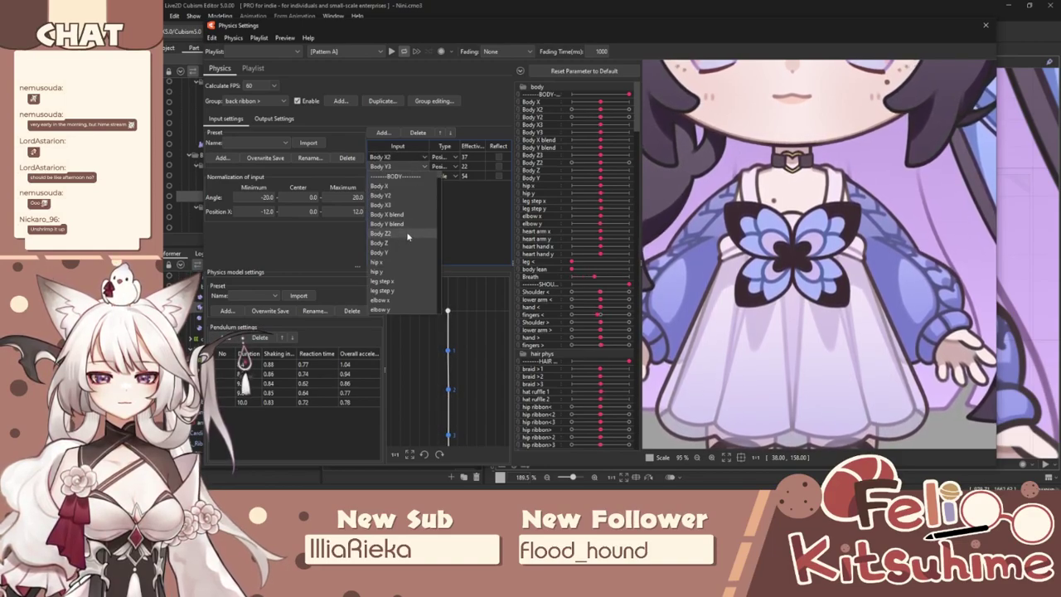
pyautogui.click(407, 236)
pyautogui.click(400, 166)
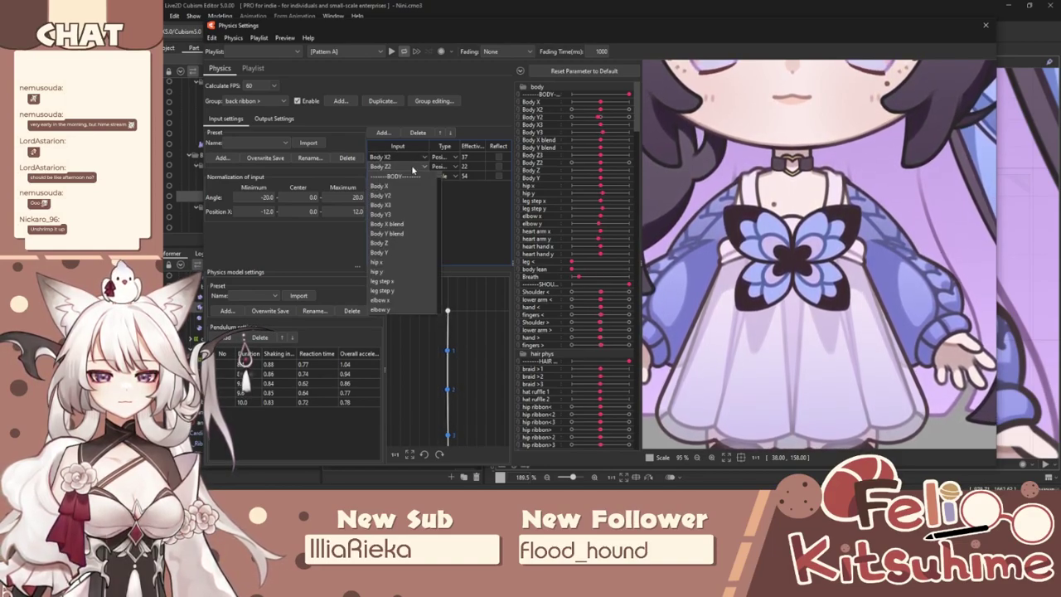
pyautogui.click(402, 196)
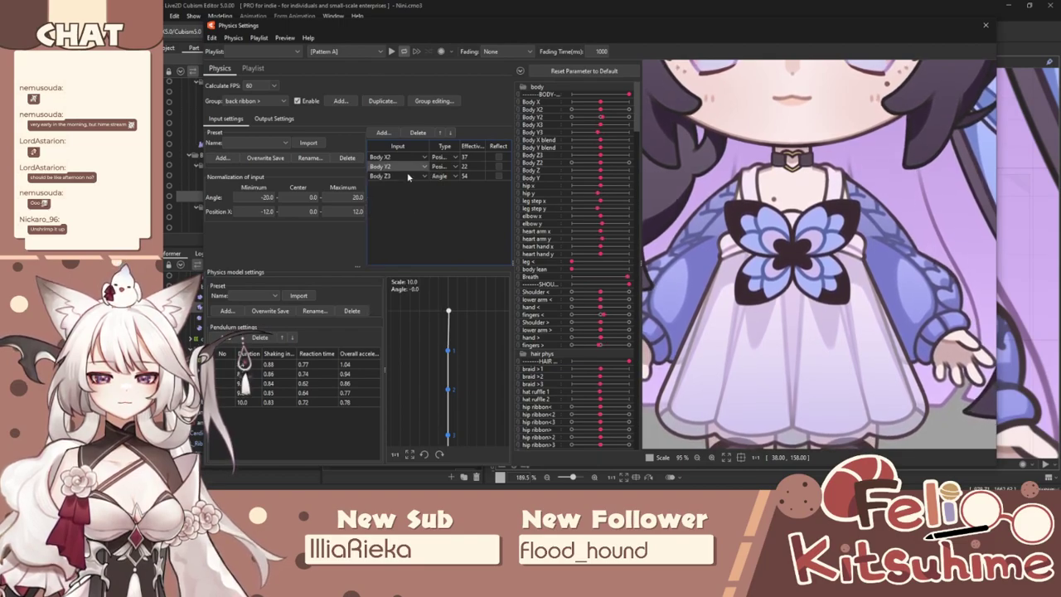
pyautogui.click(400, 175)
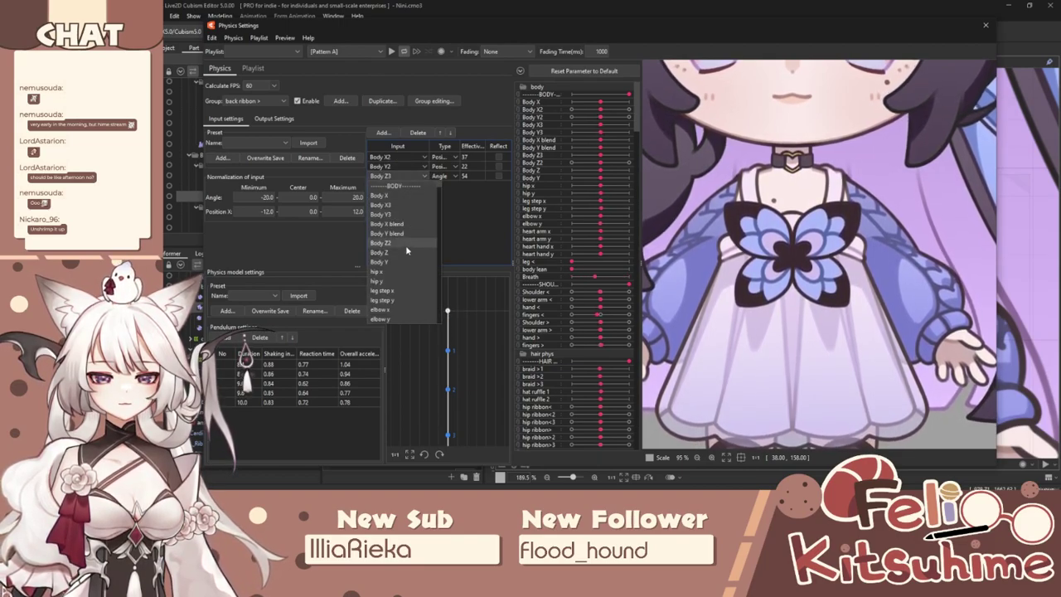
# Set the angle input of the back ribbon < group to Body Z2 and test the movement in the preview.
pyautogui.click(267, 101)
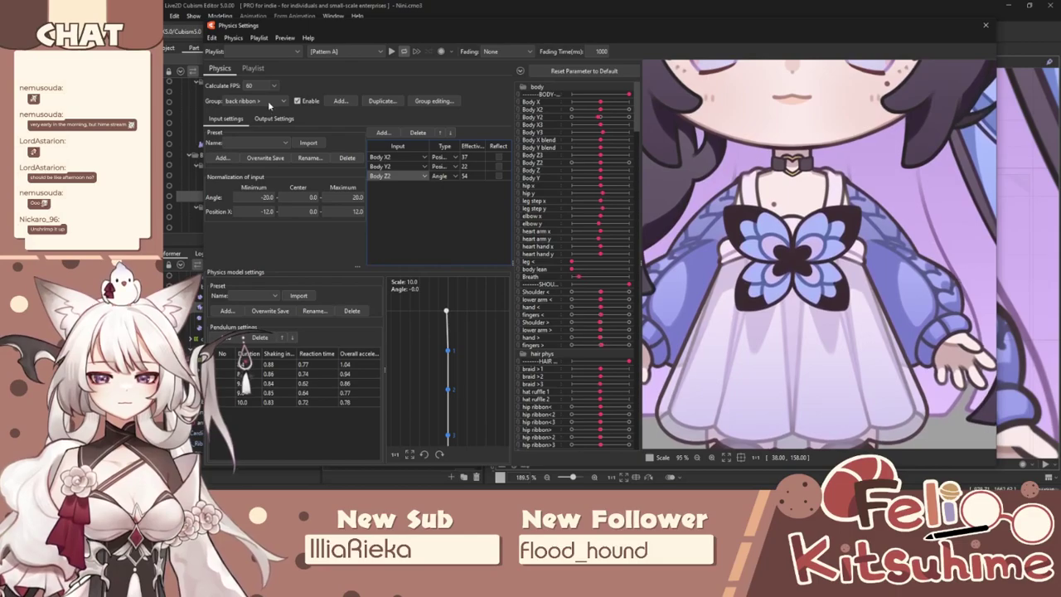
pyautogui.click(268, 101)
pyautogui.click(268, 168)
pyautogui.click(404, 175)
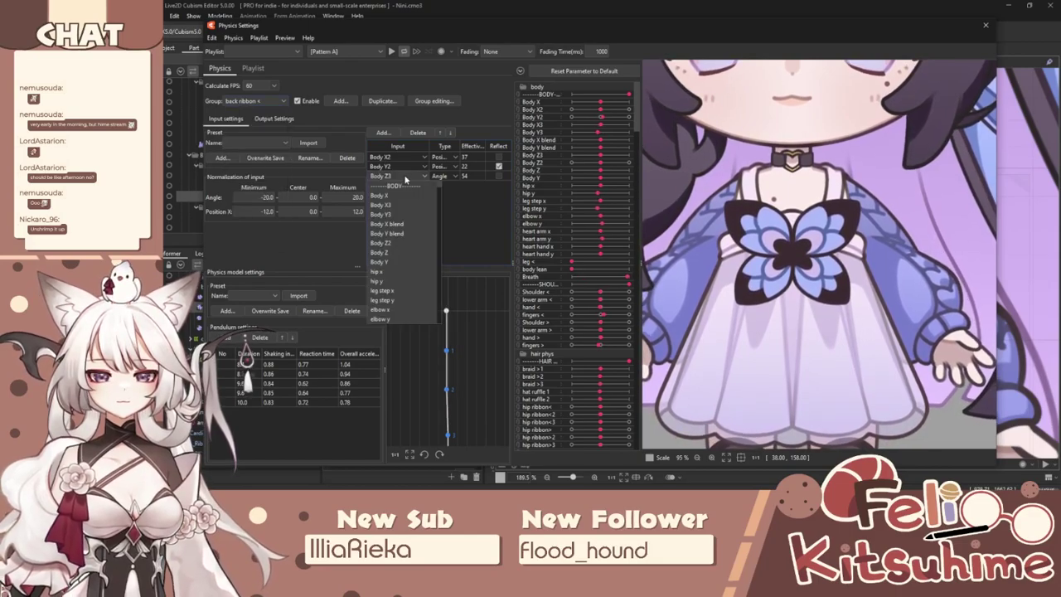
pyautogui.click(412, 243)
pyautogui.moveTo(819, 258); pyautogui.dragTo(1020, 275)
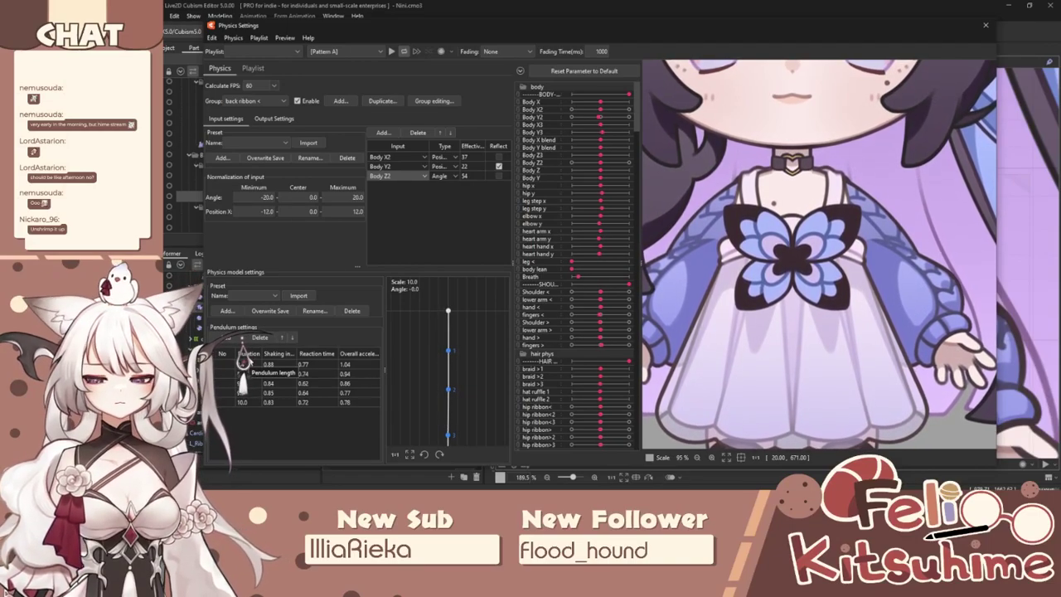
# Set the duration to 6 and the reaction time to 0.8 for all pendulums of the back ribbon < group.
pyautogui.rightClick(249, 357)
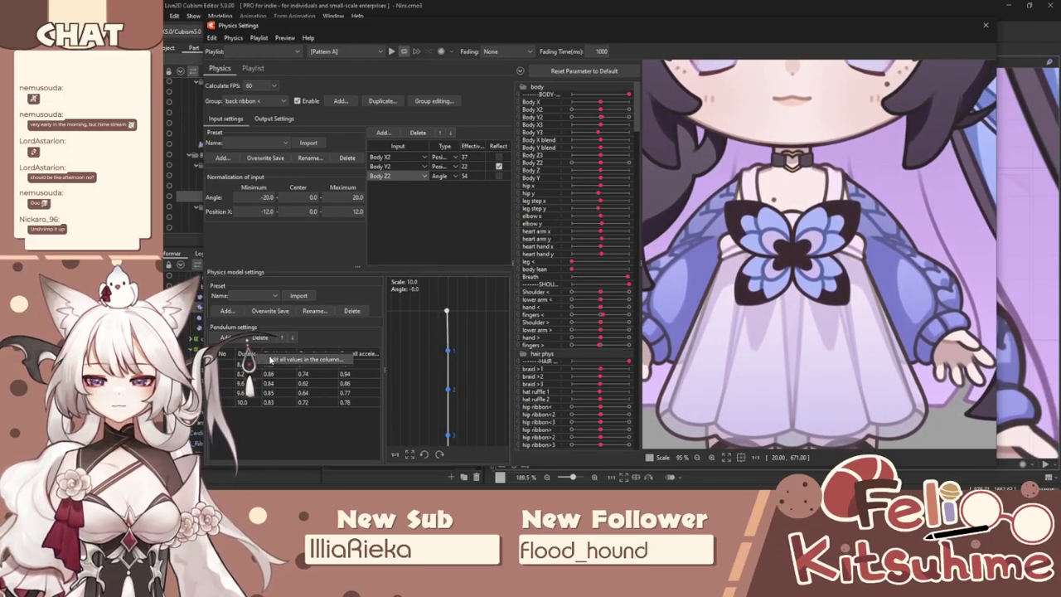
pyautogui.click(272, 359)
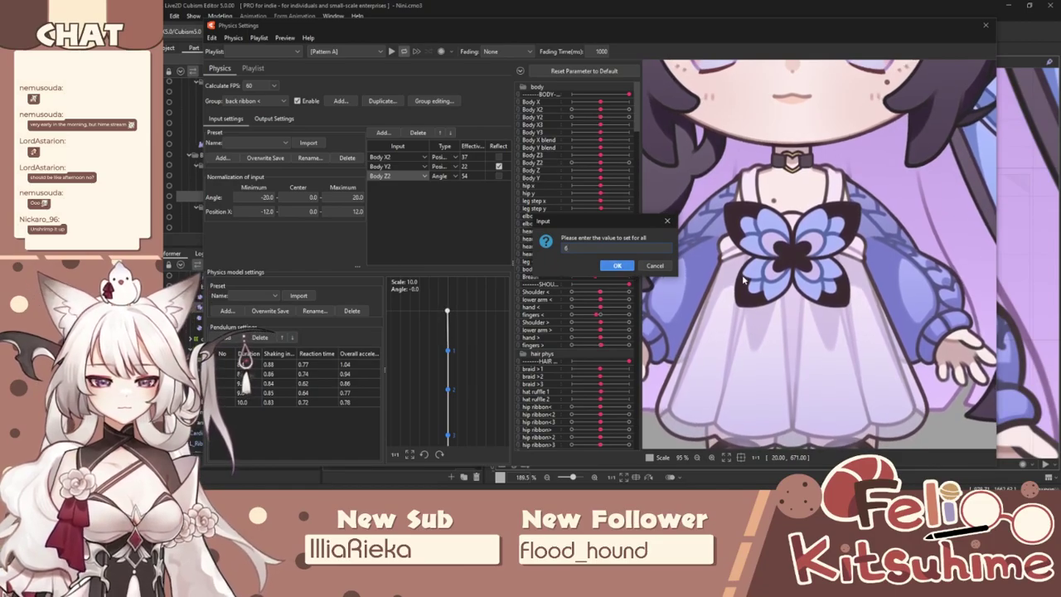
pyautogui.click(616, 266)
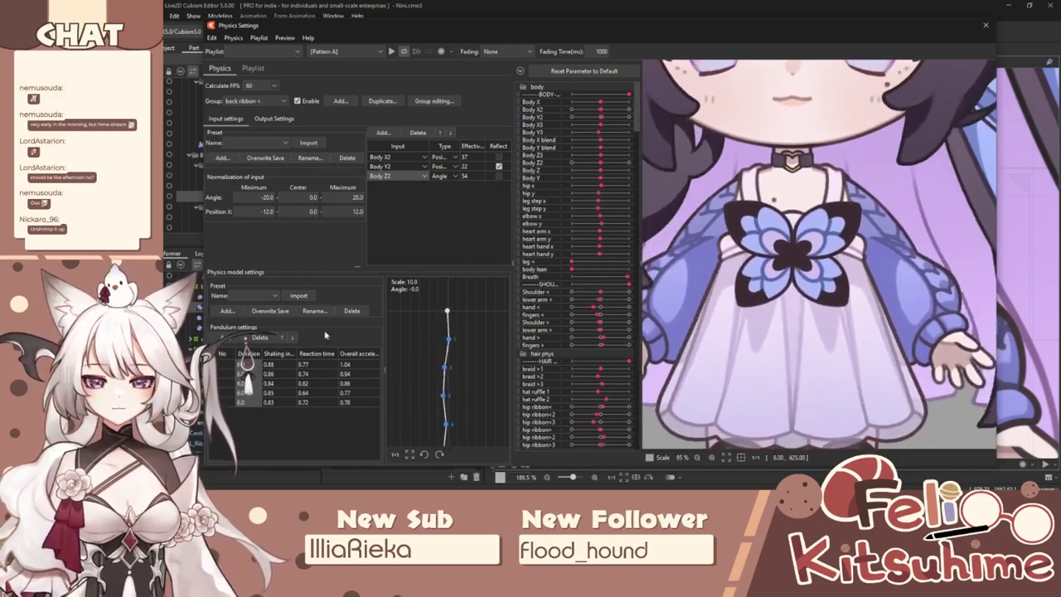
pyautogui.rightClick(336, 358)
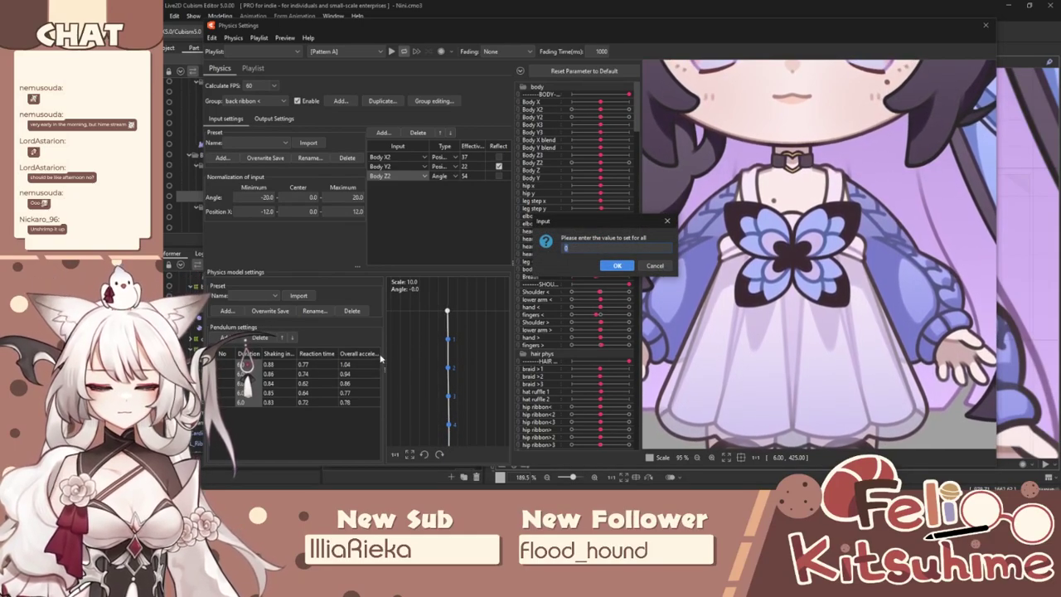
pyautogui.write('8')
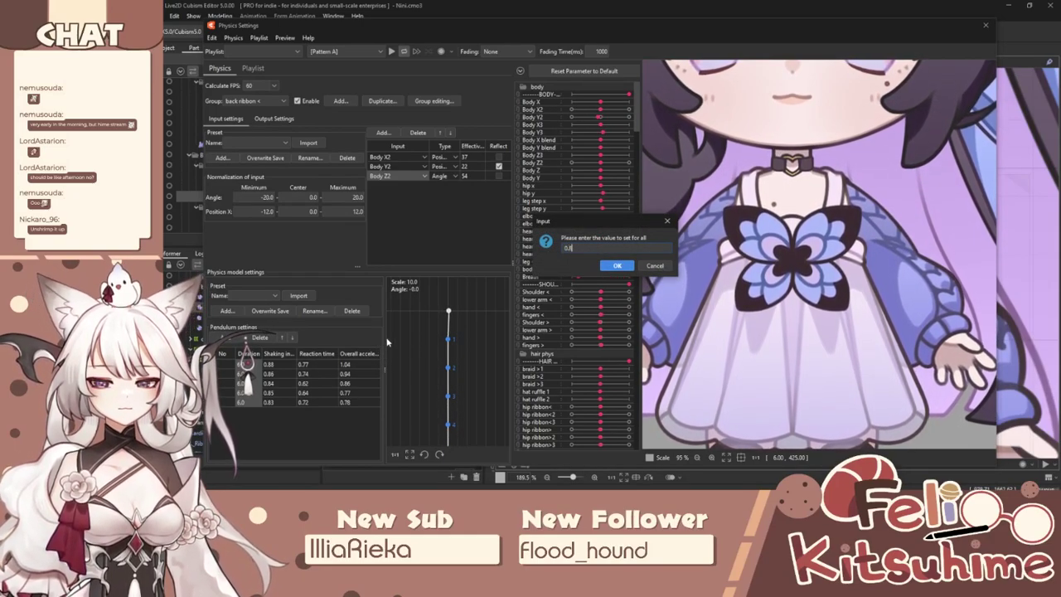
pyautogui.press('Return')
# Set the overall acceleration of all back ribbon < pendulums to 1 and turn off Reflect for the Body Y2 input.
pyautogui.rightClick(367, 353)
pyautogui.click(433, 359)
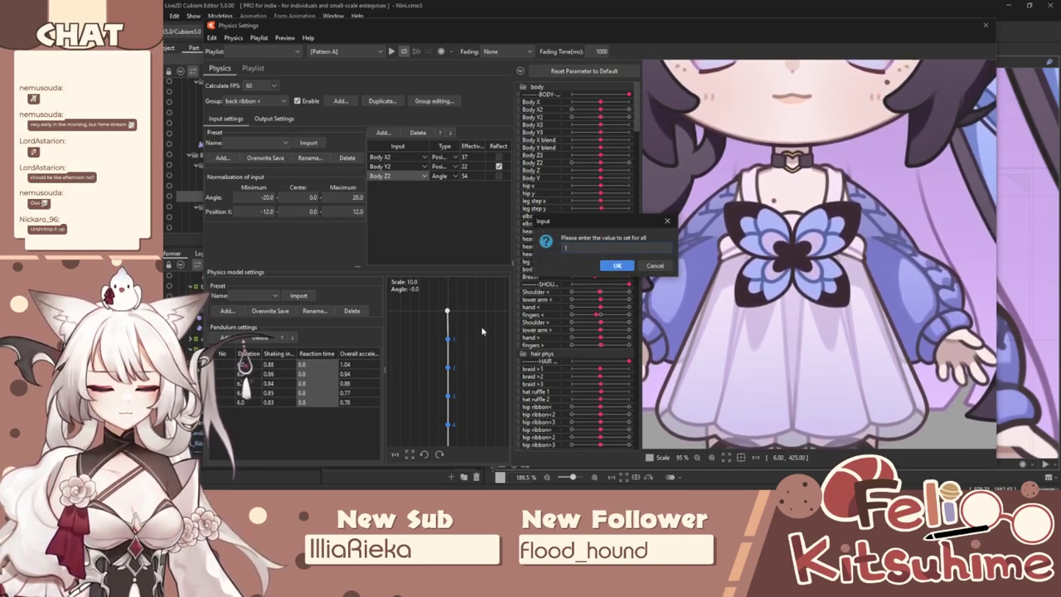
pyautogui.press('Return')
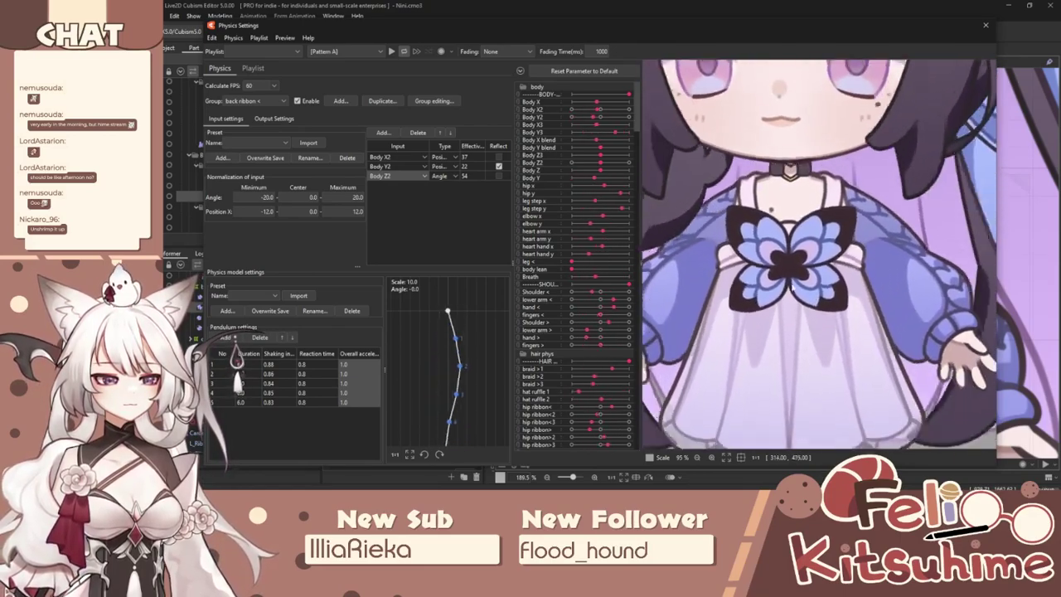
pyautogui.click(500, 166)
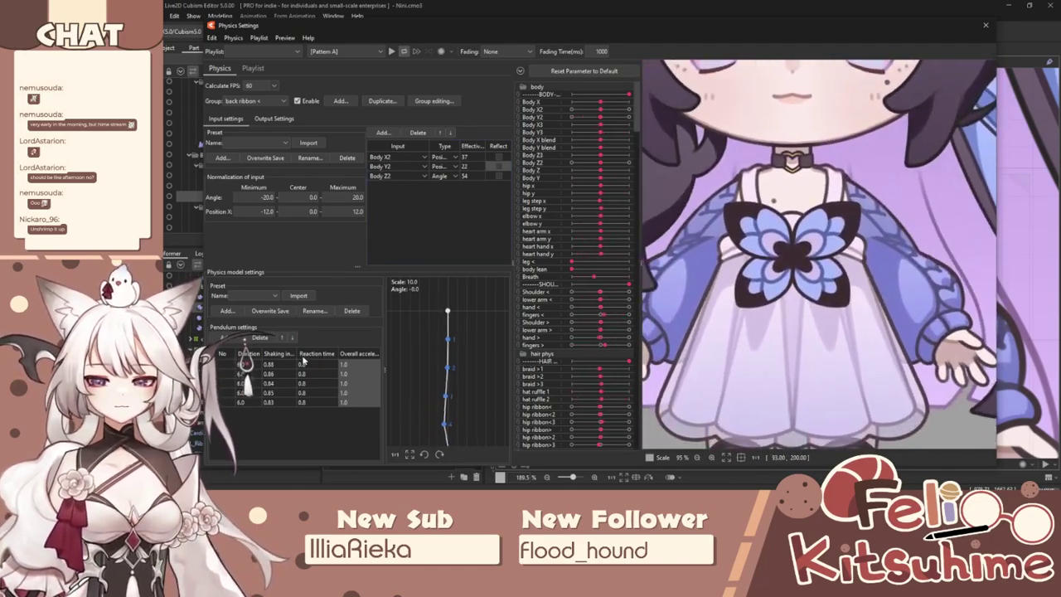
# Give all pendulums of the back ribbon > group a duration of 6, reaction time of 0.8 and overall acceleration of 1.
pyautogui.click(267, 100)
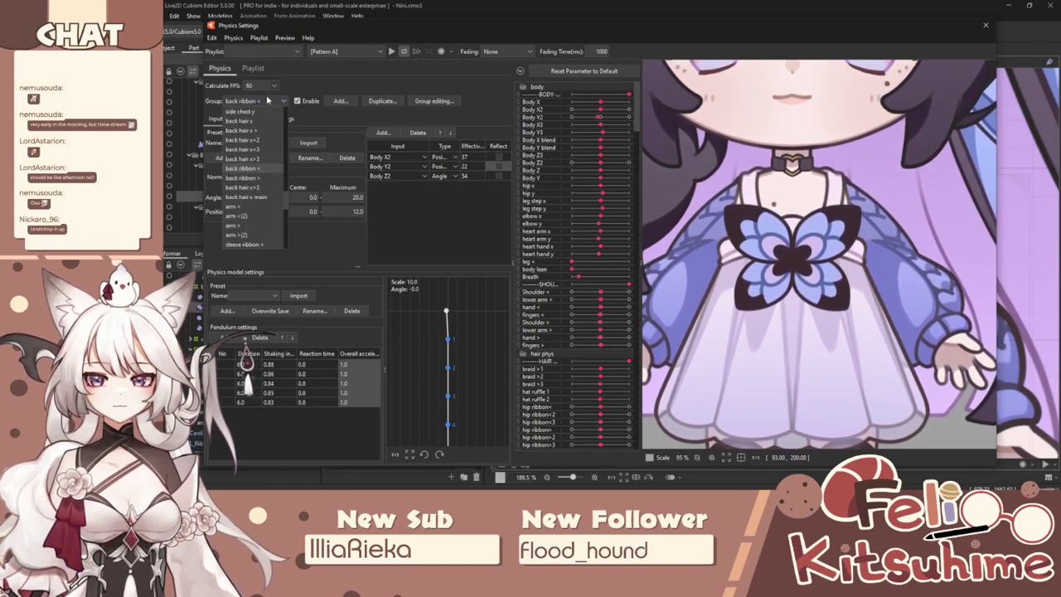
pyautogui.click(270, 178)
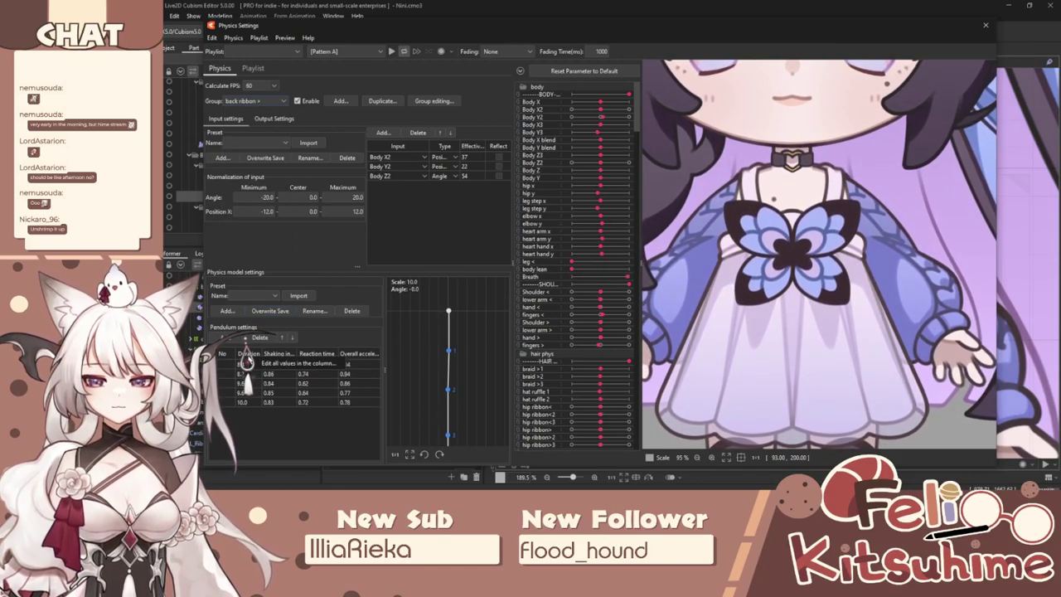
pyautogui.click(272, 364)
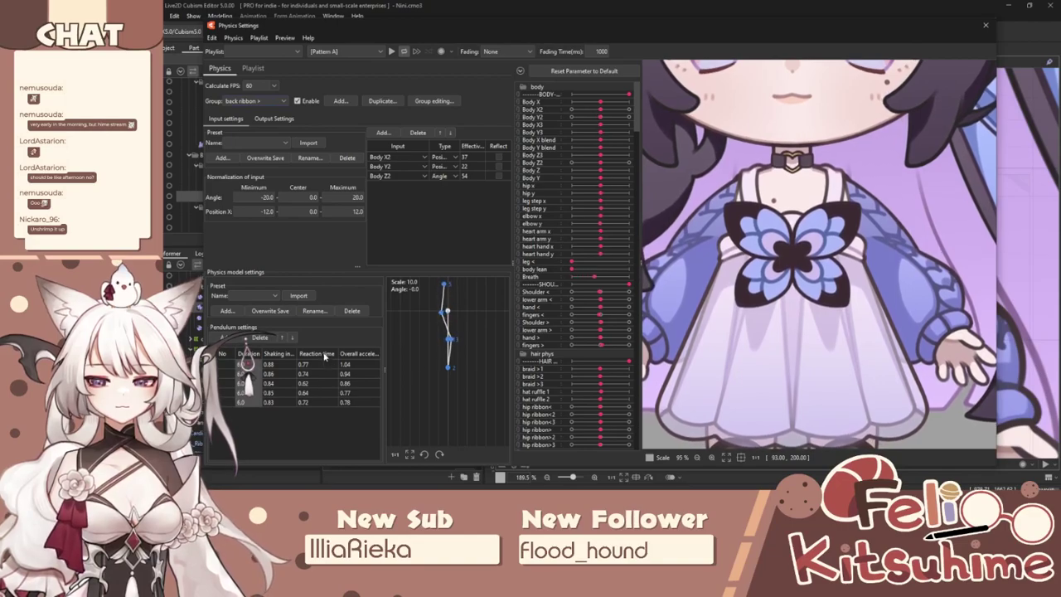
pyautogui.press('Return')
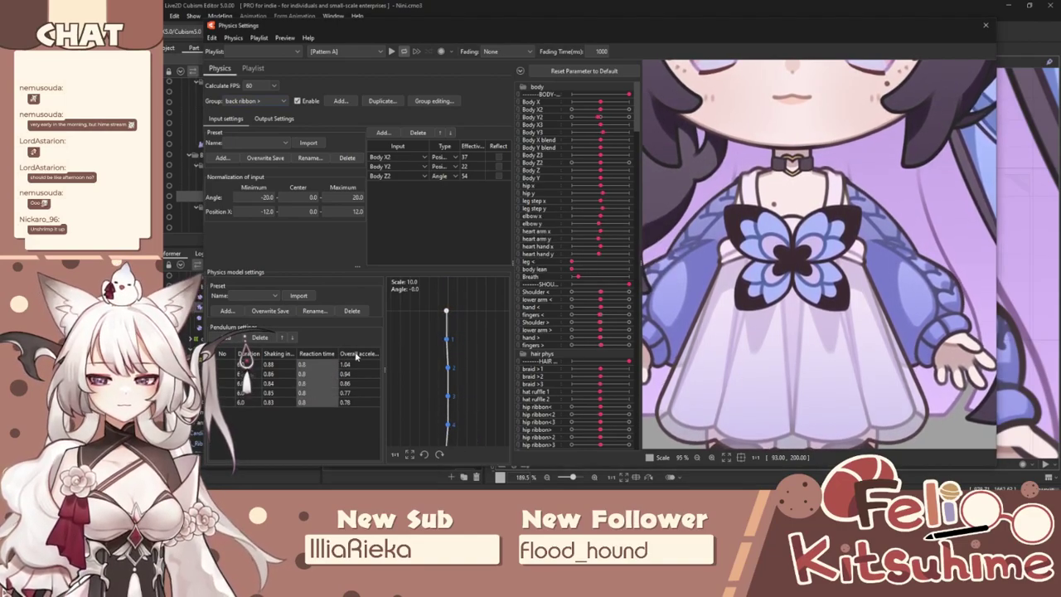
pyautogui.click(369, 361)
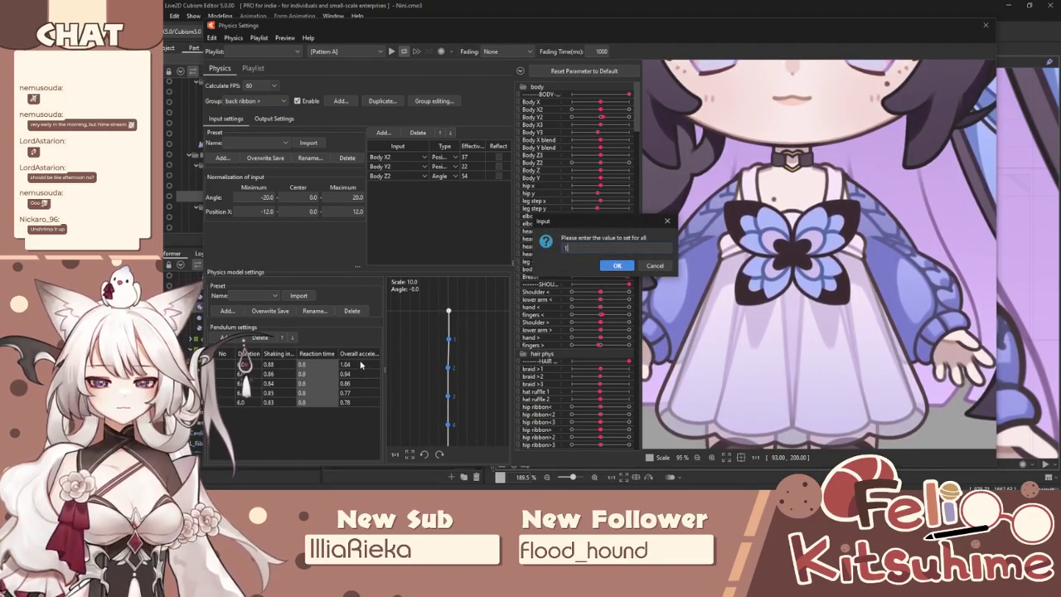
pyautogui.write('1')
pyautogui.press('Return')
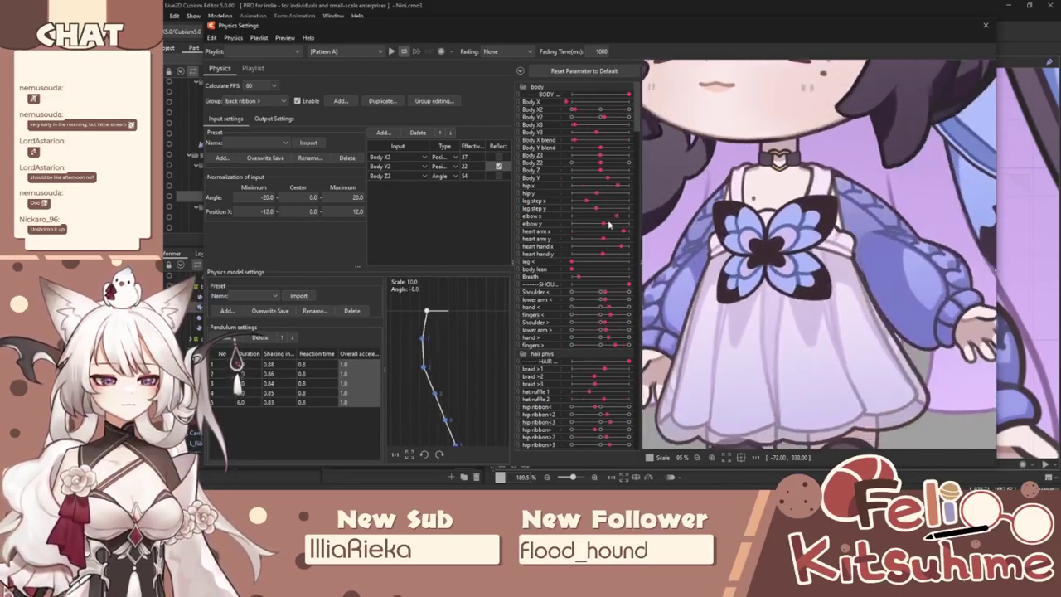
# Turn on Reflect for the Body X2 and Body Y2 inputs of back ribbon > and test the model's movement in the preview.
pyautogui.click(499, 156)
pyautogui.moveTo(746, 240); pyautogui.dragTo(982, 245)
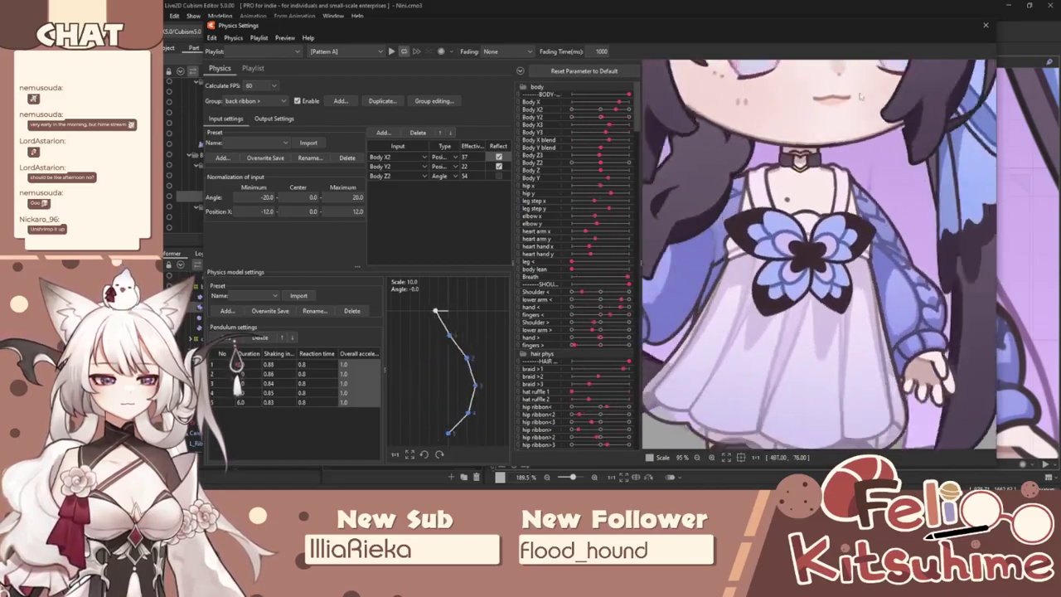
pyautogui.scroll(-5, 727, 130)
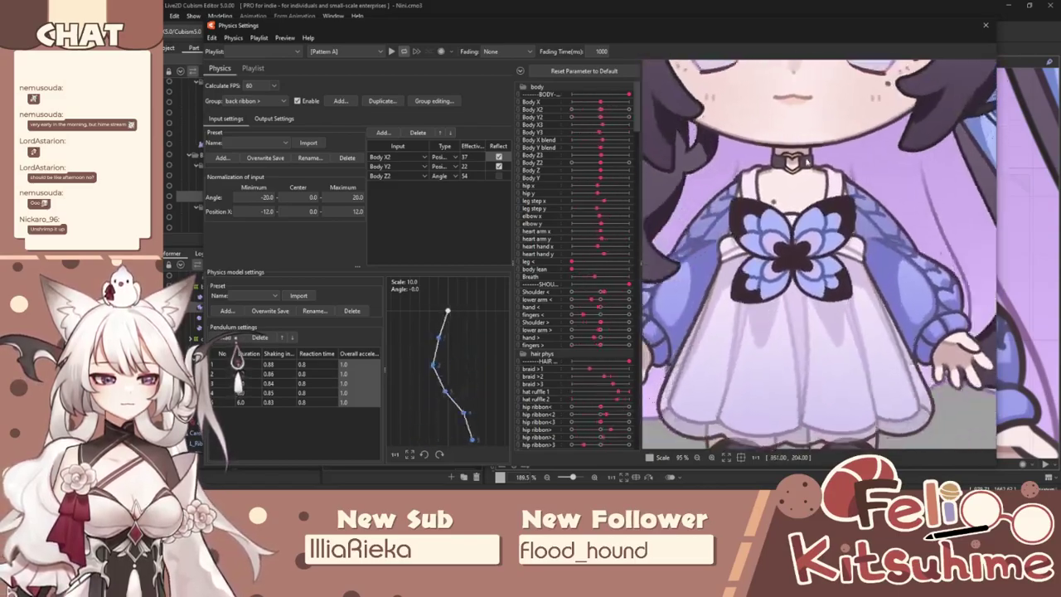
pyautogui.scroll(-2, 726, 192)
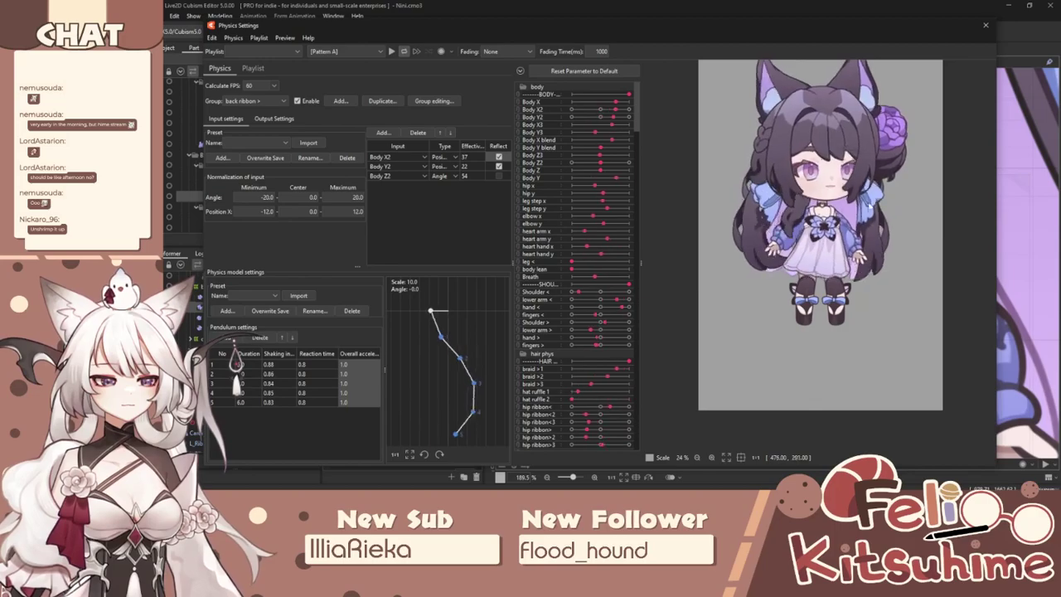
# Inspect the dress butterfly in the physics preview, close the physics settings and save the model.
pyautogui.scroll(3, 833, 269)
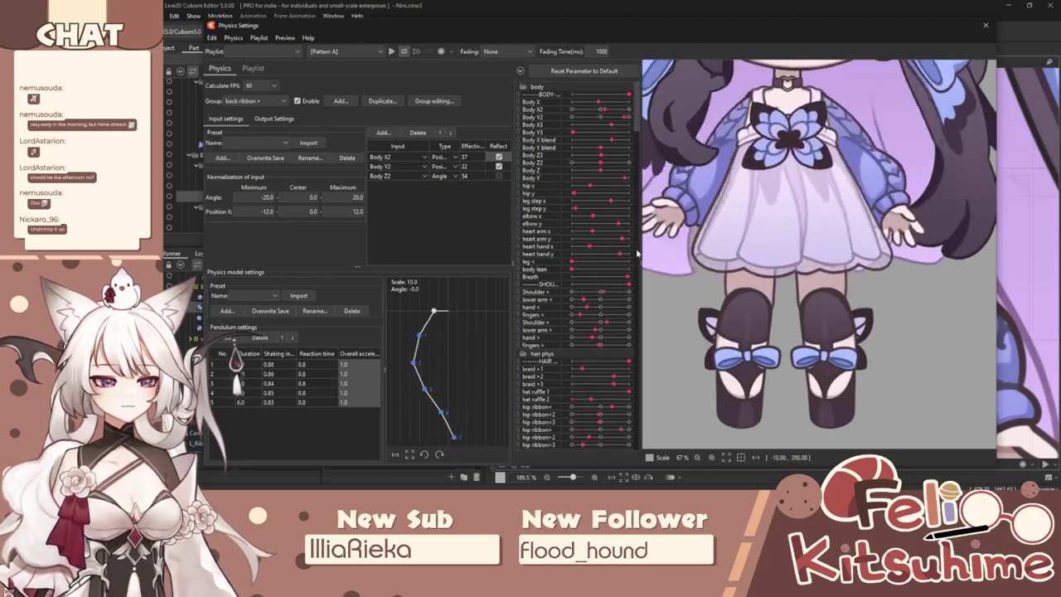
pyautogui.click(985, 25)
pyautogui.click(170, 16)
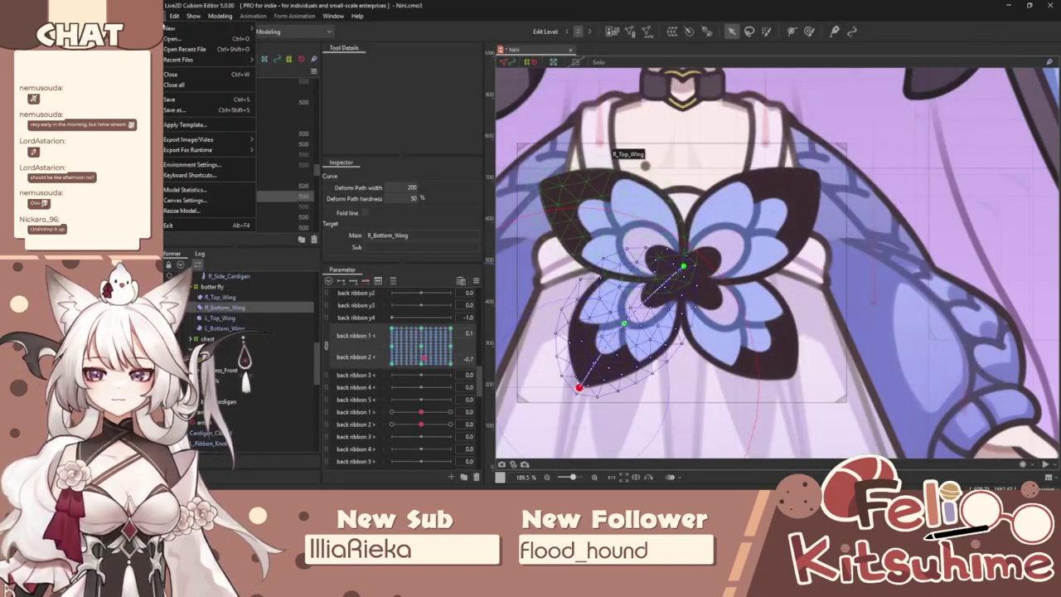
pyautogui.click(171, 100)
# Show the hidden R_Side_Cardigan and L_Side_Cardigan meshes and select everything from one to the other.
pyautogui.scroll(-5, 675, 194)
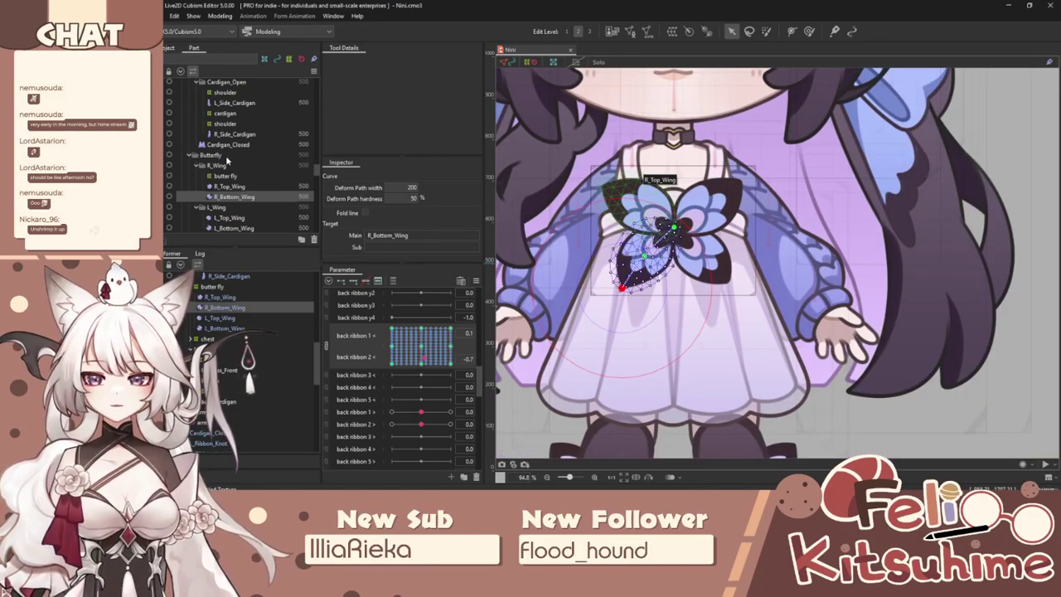
pyautogui.scroll(1, 225, 155)
pyautogui.click(169, 172)
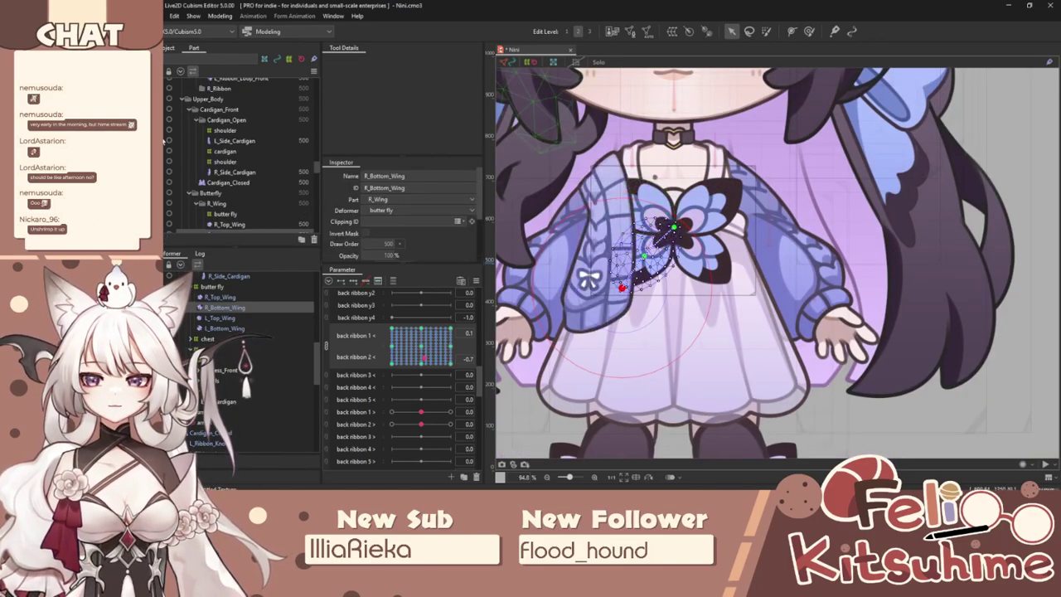
pyautogui.click(169, 141)
pyautogui.click(223, 141)
pyautogui.keyDown('shift'); pyautogui.click(232, 173); pyautogui.keyUp('shift')
pyautogui.scroll(-2, 632, 251)
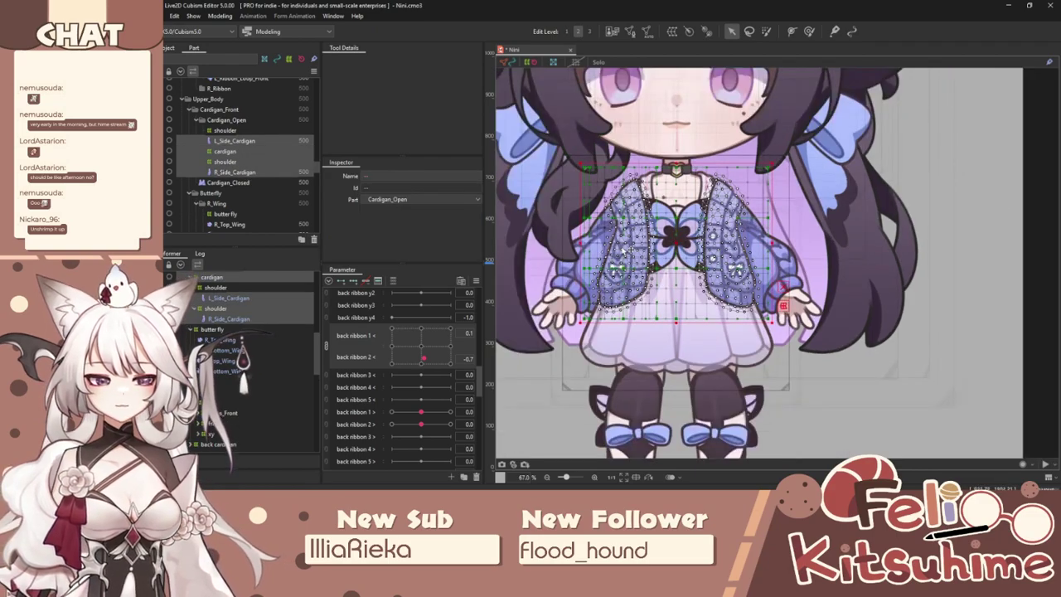
# Create a warp deformer named x1 with 2 × 3 Bezier divisions as the parent of R_Side_Cardigan.
pyautogui.scroll(2, 576, 251)
pyautogui.click(221, 320)
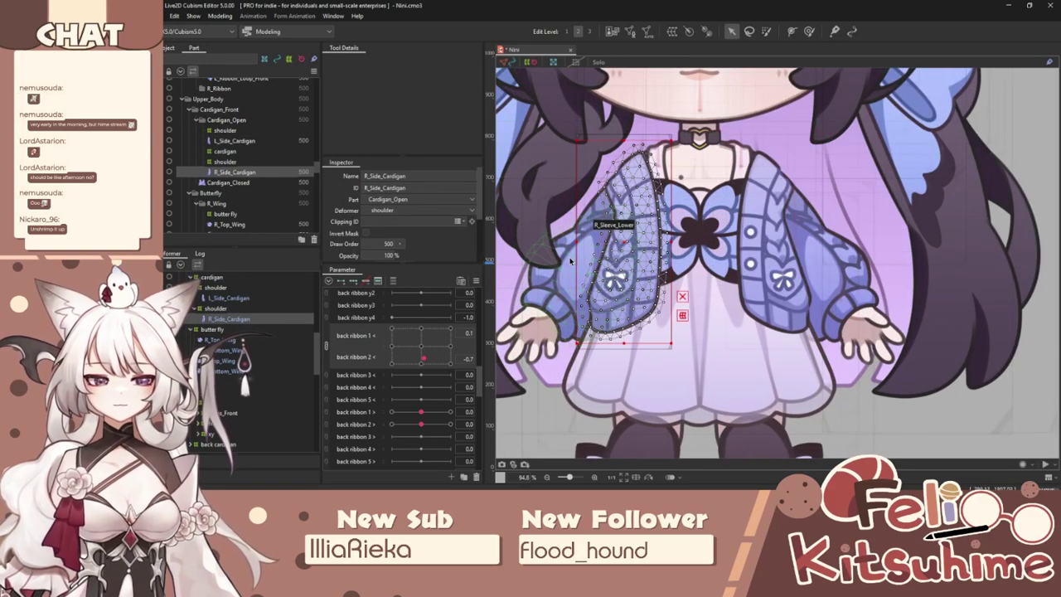
pyautogui.scroll(2, 679, 219)
pyautogui.scroll(-2, 679, 219)
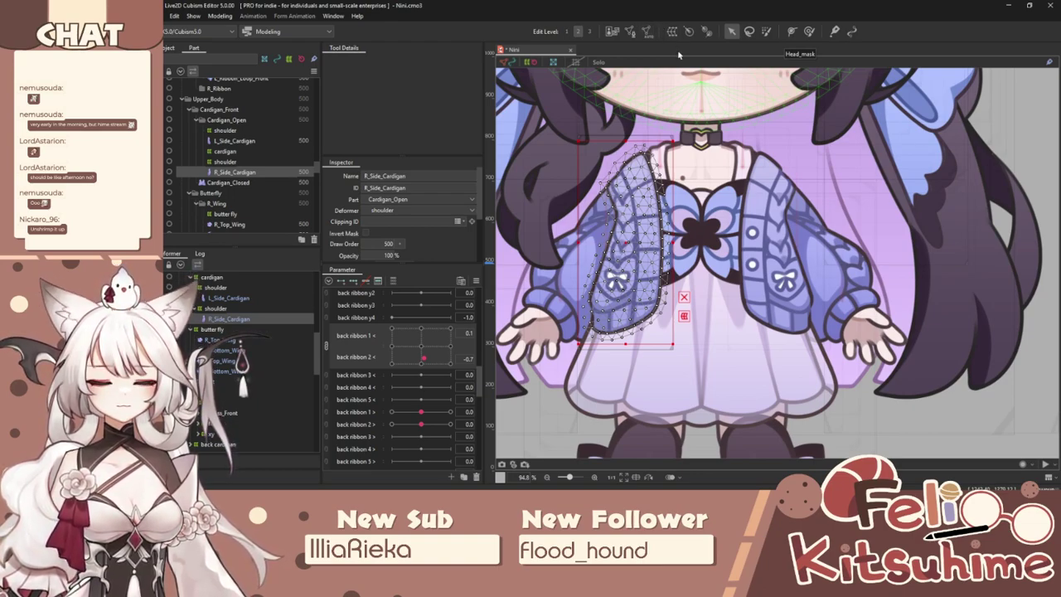
pyautogui.scroll(-3, 434, 372)
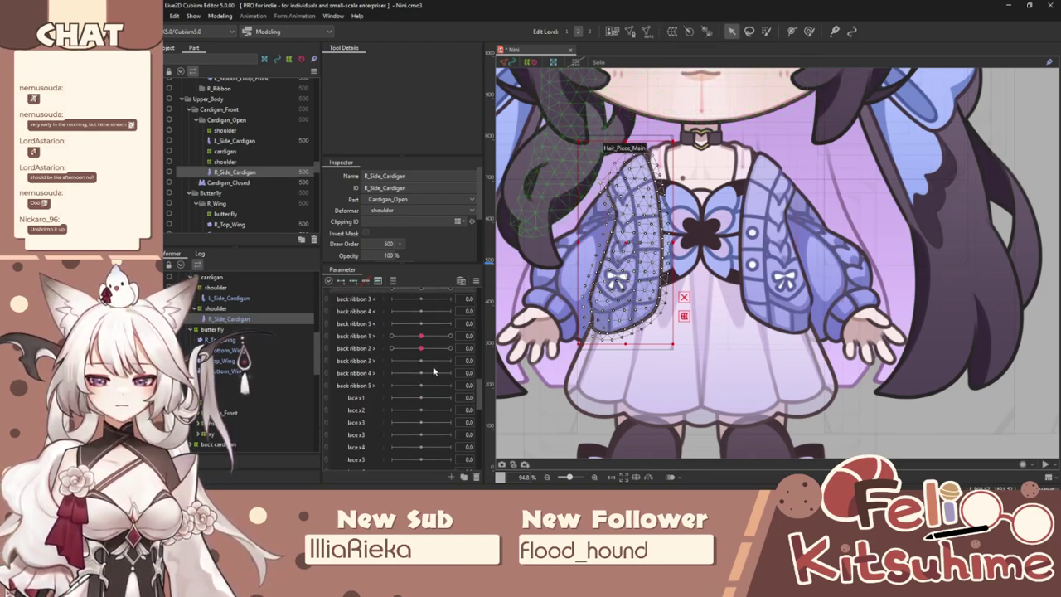
pyautogui.scroll(3, 431, 371)
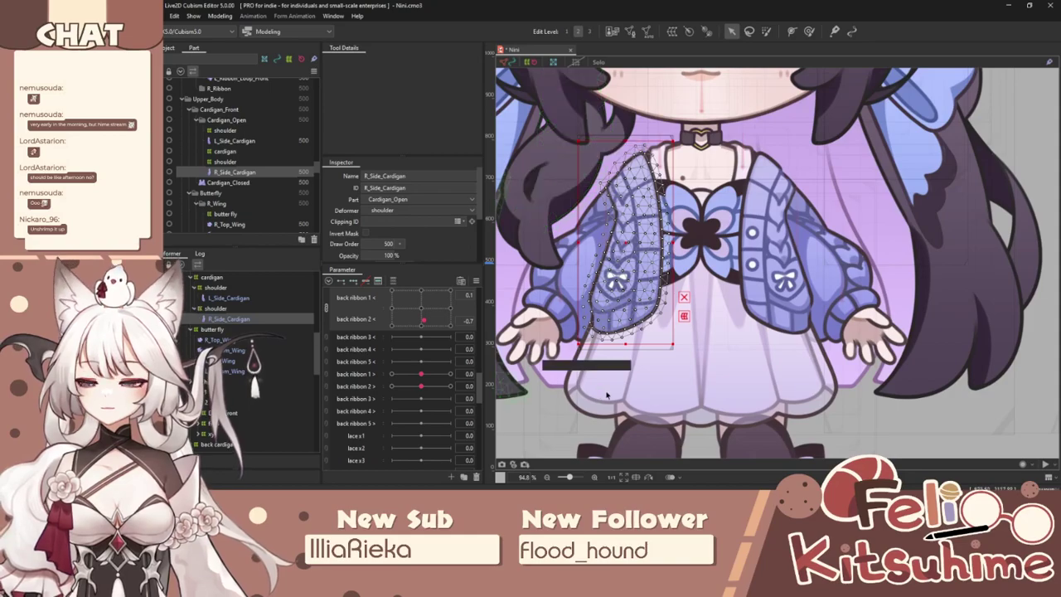
pyautogui.click(673, 338)
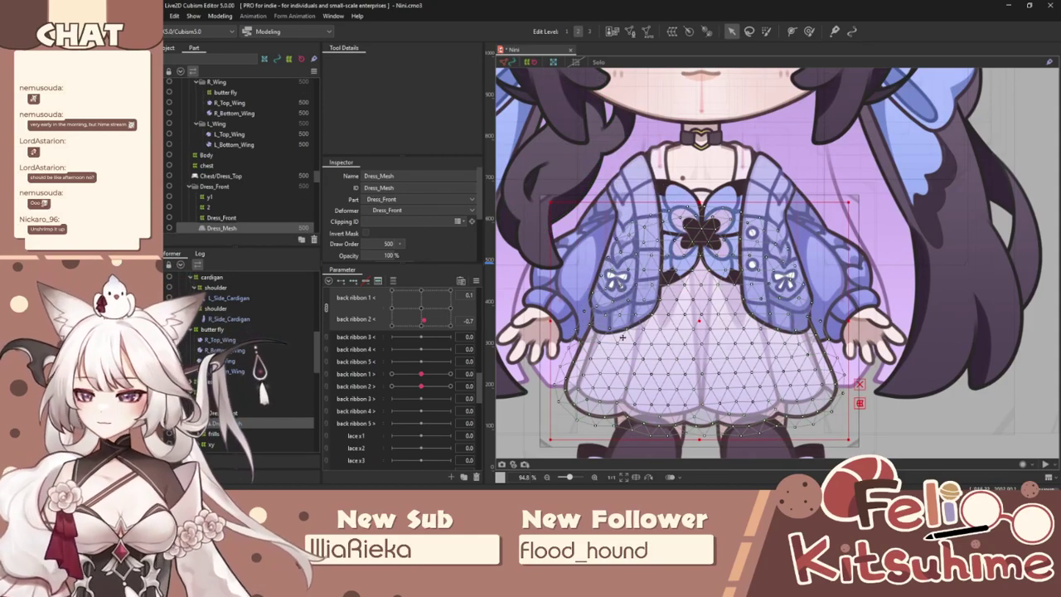
pyautogui.scroll(3, 640, 320)
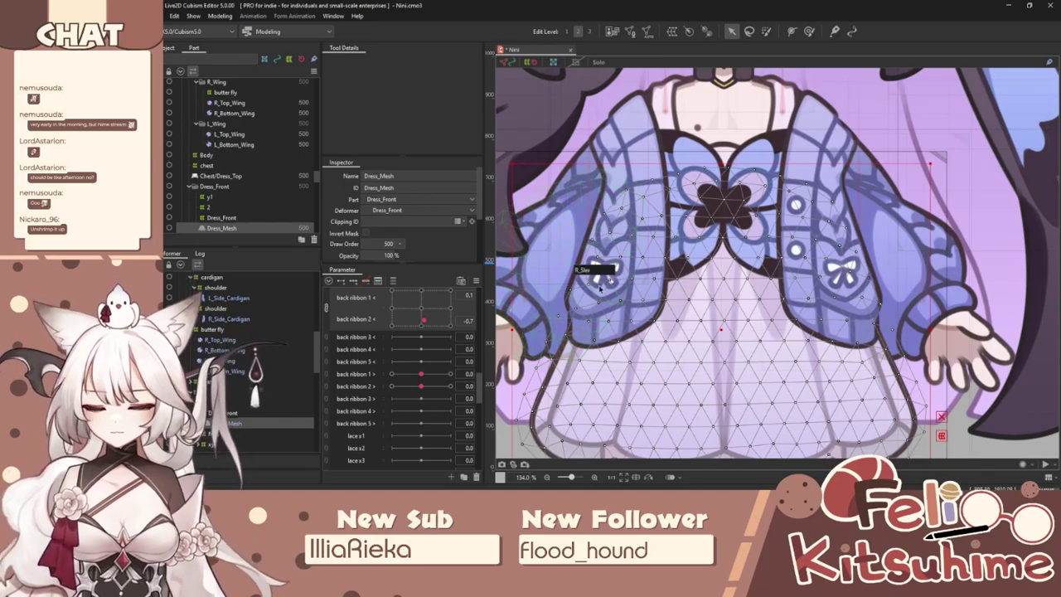
pyautogui.click(625, 184)
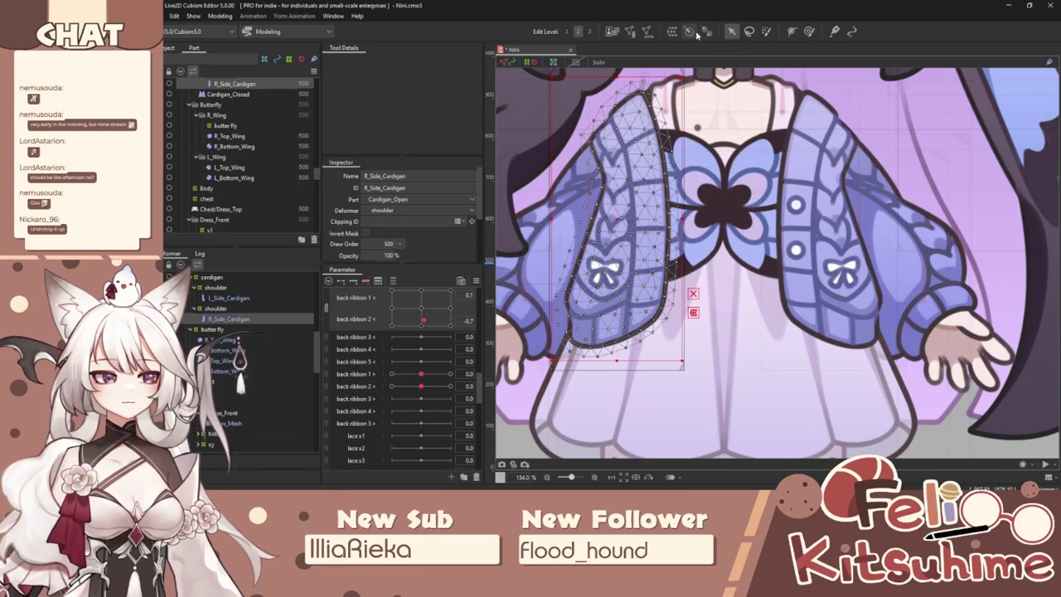
pyautogui.click(670, 32)
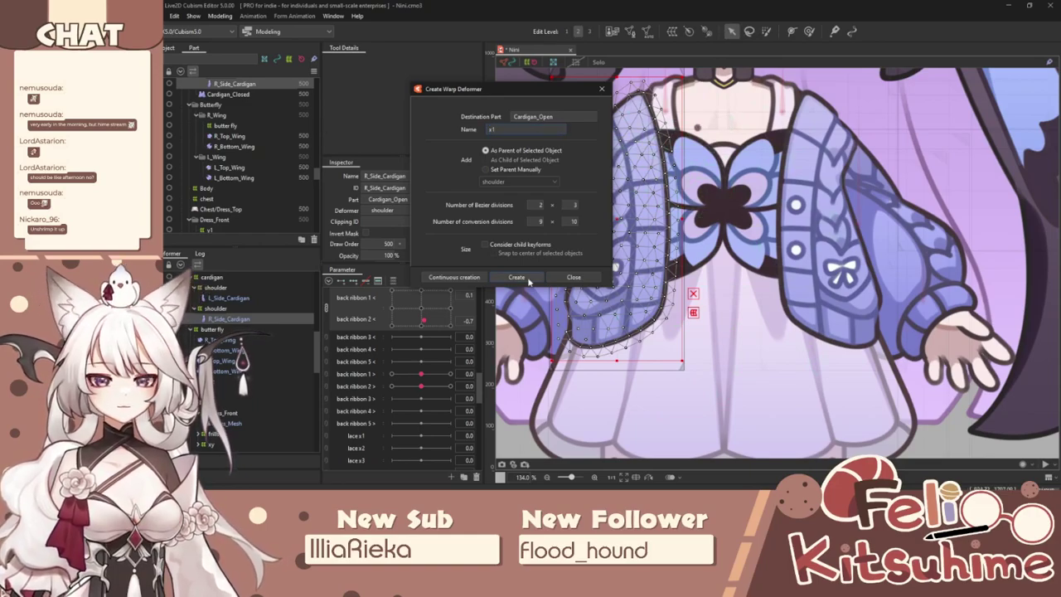
pyautogui.press('Return')
# Activate the deform brush with the selection hidden, reset back ribbon 1 < and 2 < to 0 and unlink the two parameters.
pyautogui.click(809, 32)
pyautogui.hotkey('ctrl', 't')
pyautogui.scroll(-2, 653, 238)
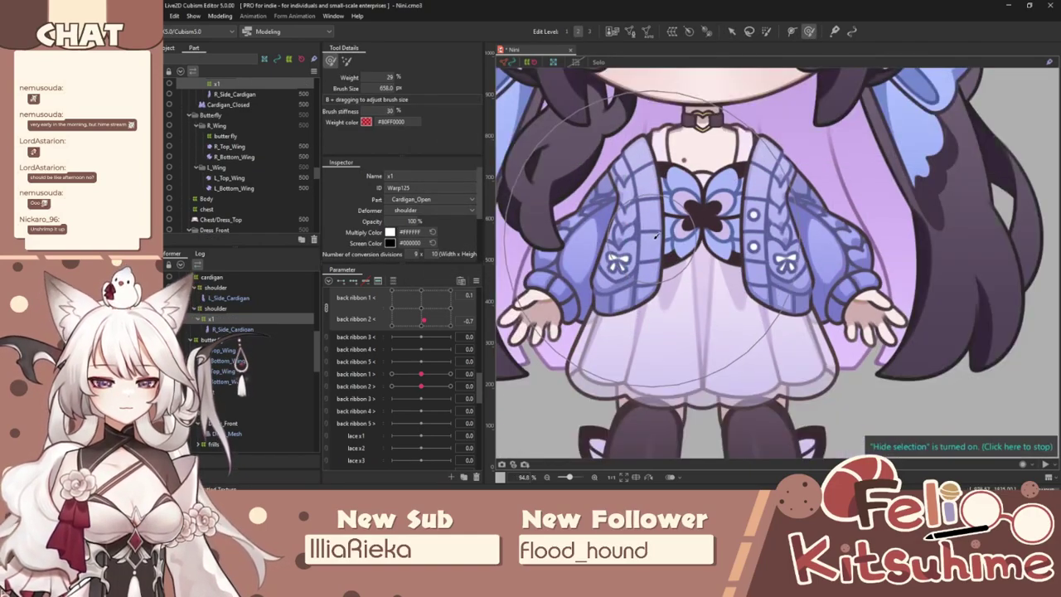
pyautogui.click(421, 308)
pyautogui.scroll(1, 343, 319)
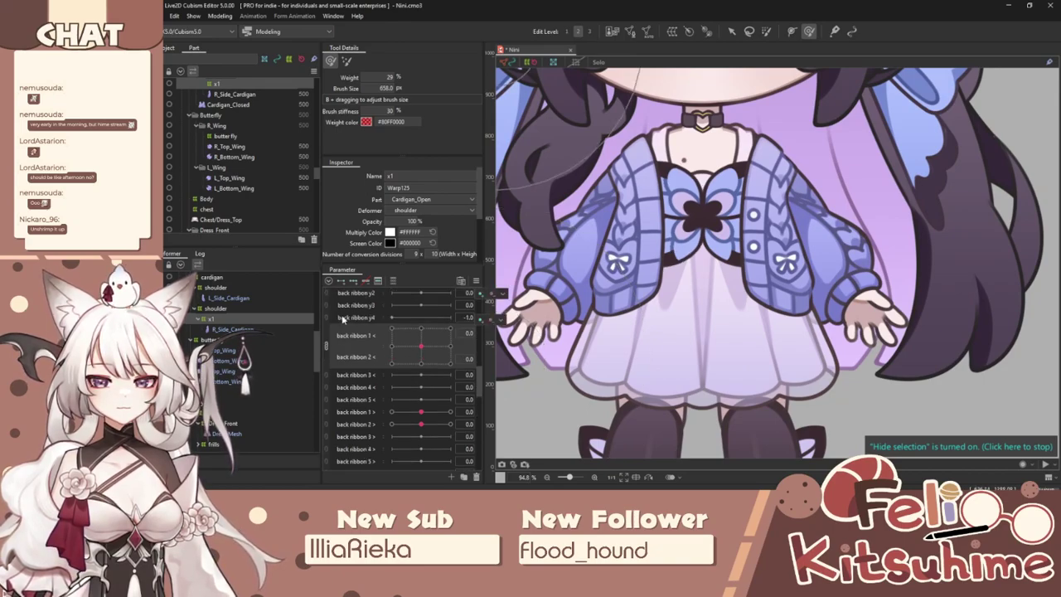
pyautogui.click(325, 346)
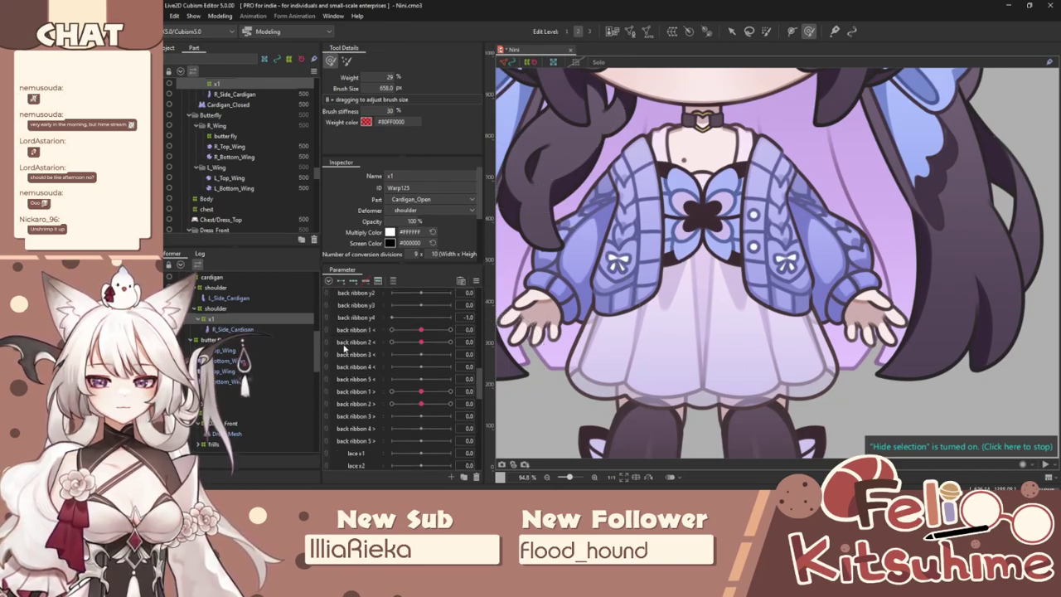
# Unlink skirt x1 from skirt x2 and add three keys on skirt x1 for the x1 deformer.
pyautogui.click(367, 395)
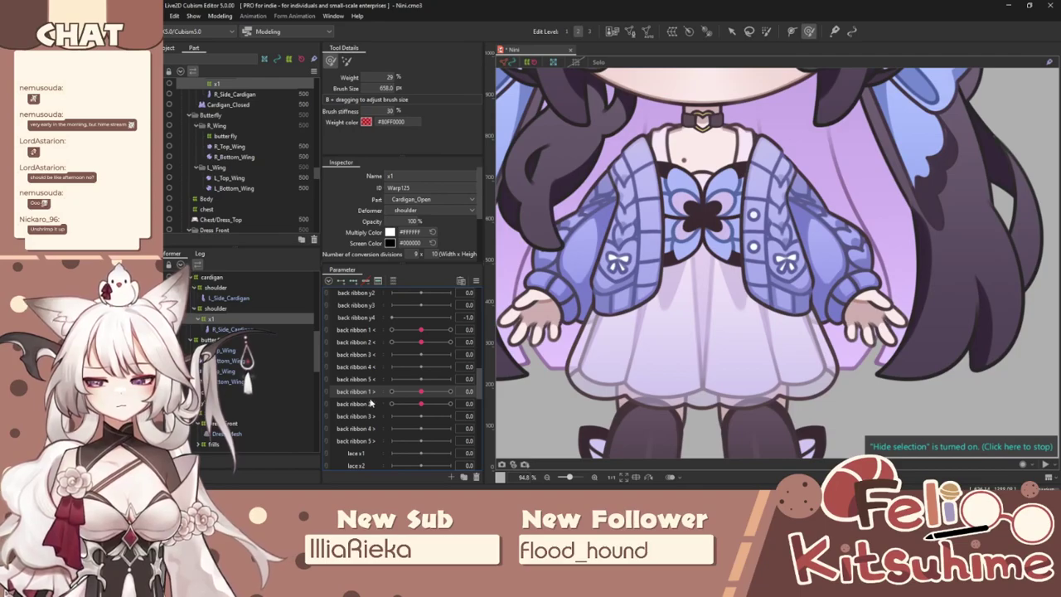
pyautogui.scroll(-5, 371, 402)
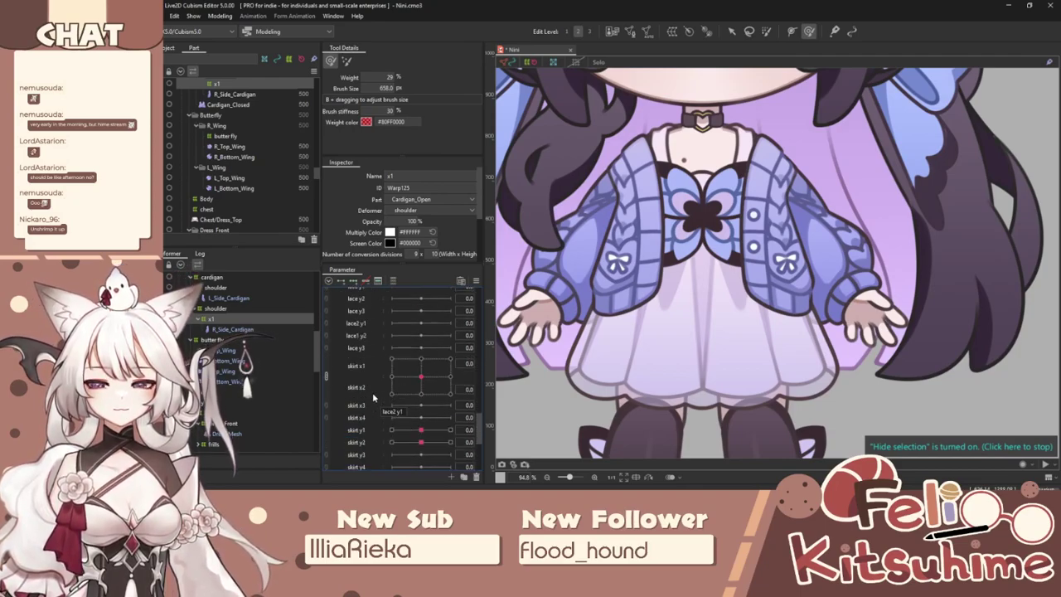
pyautogui.click(327, 375)
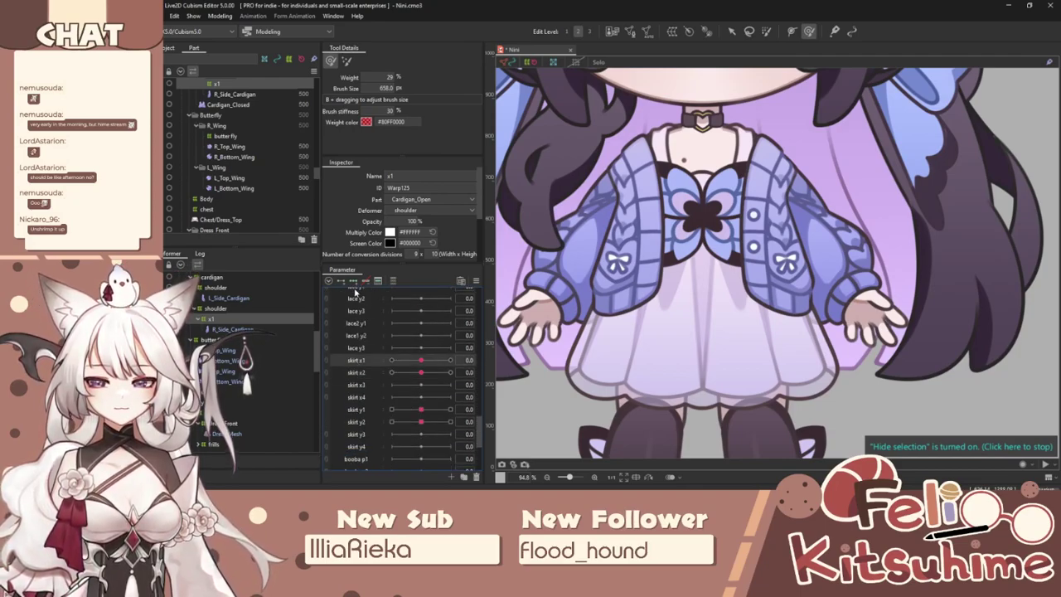
# At skirt x1 = 1.0, push the lower part of the R_Side_Cardigan panel inward toward the dress's centre with the deform brush.
pyautogui.moveTo(421, 360); pyautogui.dragTo(462, 365)
pyautogui.moveTo(607, 353); pyautogui.dragTo(509, 270)
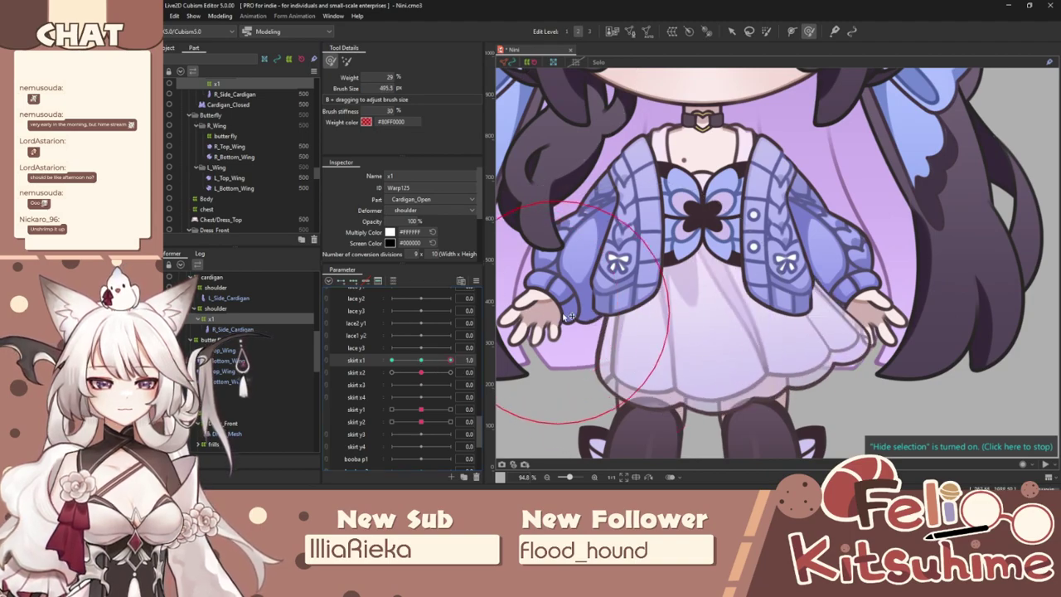
pyautogui.moveTo(606, 347)
pyautogui.mouseDown()
pyautogui.moveTo(706, 329)
pyautogui.moveTo(679, 323)
pyautogui.mouseUp()
pyautogui.moveTo(626, 334)
pyautogui.mouseDown()
pyautogui.moveTo(594, 334)
pyautogui.moveTo(621, 336)
pyautogui.moveTo(699, 300)
pyautogui.moveTo(655, 282)
pyautogui.mouseUp()
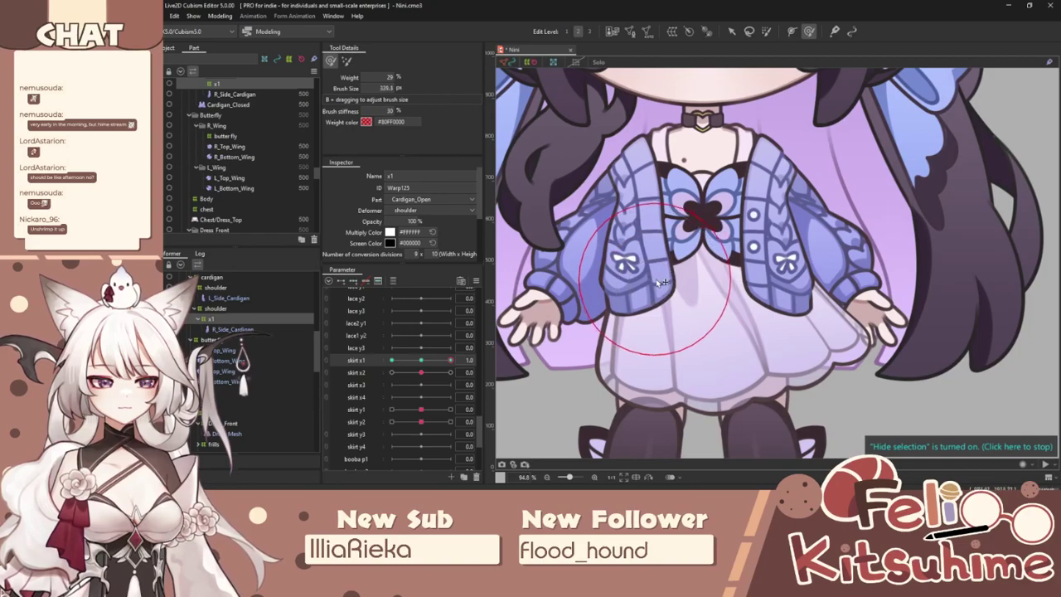
# At skirt x1 = -1.0, push the lower part of the same cardigan panel outward toward the sleeve.
pyautogui.moveTo(440, 362); pyautogui.dragTo(360, 362)
pyautogui.moveTo(641, 314)
pyautogui.mouseDown()
pyautogui.moveTo(611, 334)
pyautogui.moveTo(575, 317)
pyautogui.moveTo(571, 343)
pyautogui.mouseUp()
pyautogui.moveTo(652, 317); pyautogui.dragTo(653, 297)
# Refine the cardigan panel's shape at both extremes of skirt x1 using a smaller deform brush.
pyautogui.moveTo(392, 363)
pyautogui.mouseDown()
pyautogui.moveTo(451, 354)
pyautogui.moveTo(350, 356)
pyautogui.moveTo(452, 358)
pyautogui.mouseUp()
pyautogui.moveTo(595, 303); pyautogui.dragTo(594, 258)
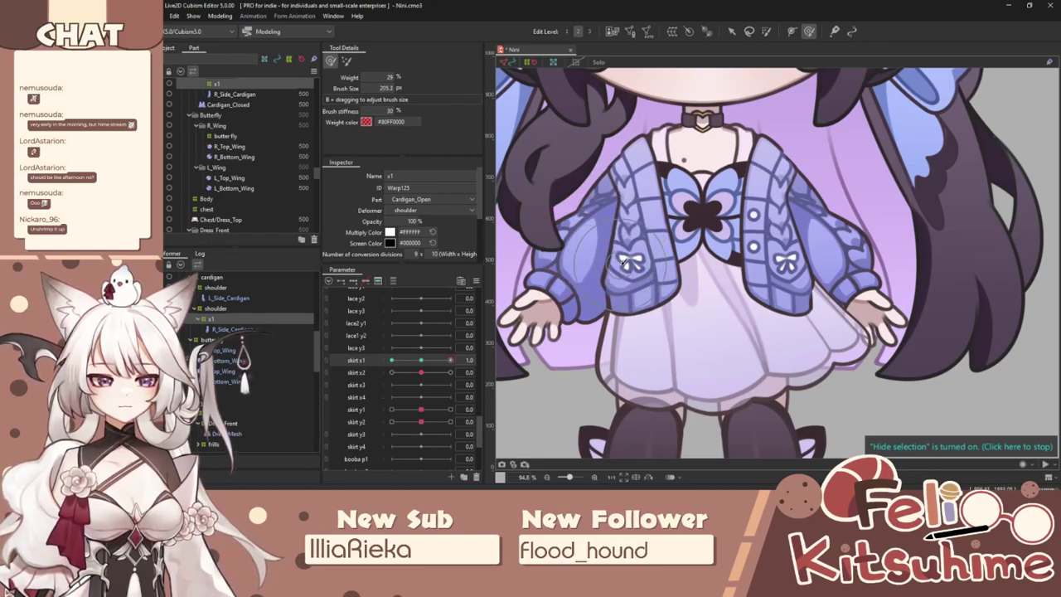
pyautogui.moveTo(447, 360); pyautogui.dragTo(287, 355)
pyautogui.moveTo(617, 244); pyautogui.dragTo(629, 255)
pyautogui.rightClick(647, 271)
pyautogui.moveTo(405, 360); pyautogui.dragTo(457, 350)
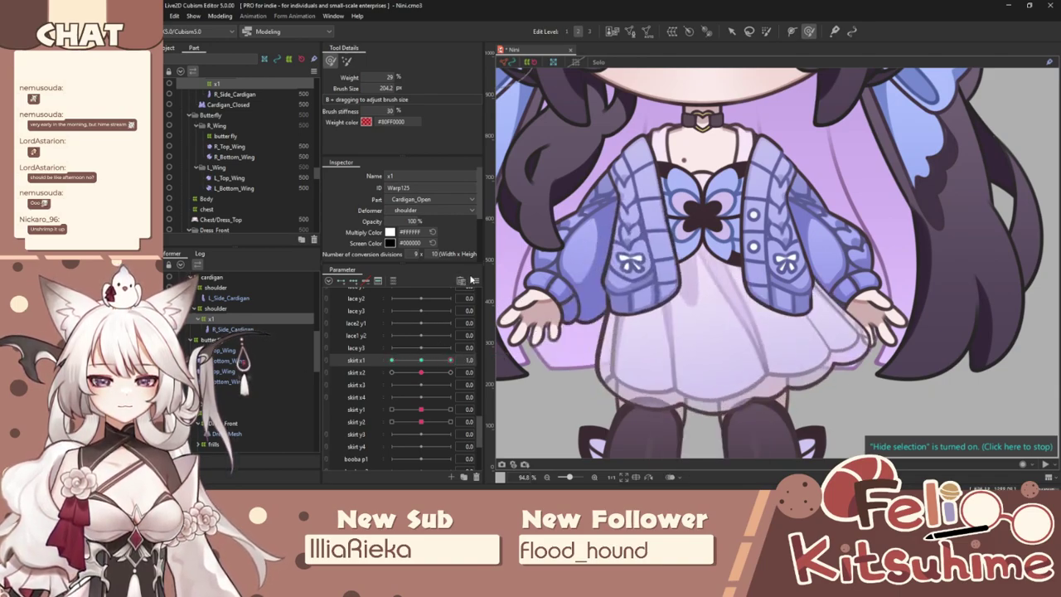
# Apply extended interpolation to the x1 deformer's skirt x1 keys and return skirt x1 and skirt x2 to 0.
pyautogui.click(474, 280)
pyautogui.click(547, 399)
pyautogui.click(627, 231)
pyautogui.click(615, 251)
pyautogui.click(664, 203)
pyautogui.scroll(-1, 420, 362)
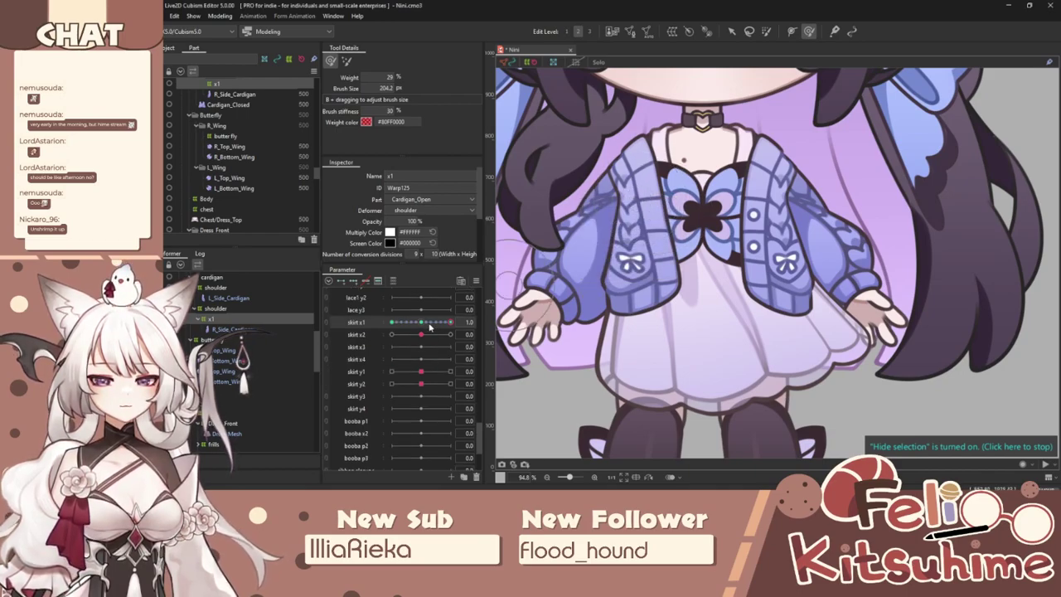
pyautogui.click(421, 323)
pyautogui.moveTo(421, 334)
pyautogui.mouseDown()
pyautogui.moveTo(392, 336)
pyautogui.moveTo(440, 340)
pyautogui.mouseUp()
pyautogui.click(421, 334)
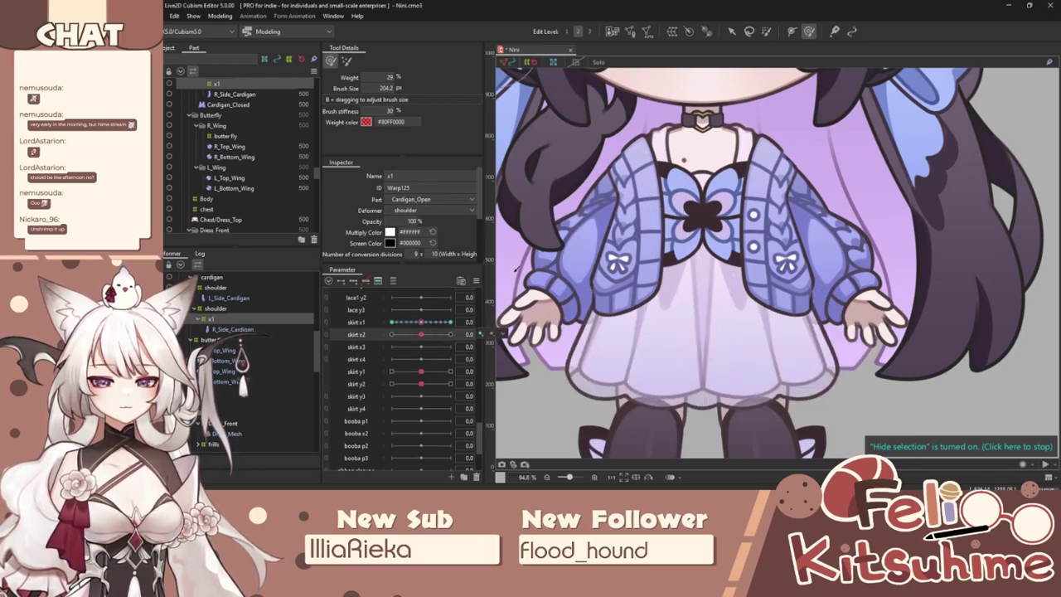
# Place a deform path on R_Side_Cardigan running from the shoulder down to the hem.
pyautogui.click(731, 32)
pyautogui.scroll(3, 635, 234)
pyautogui.click(635, 233)
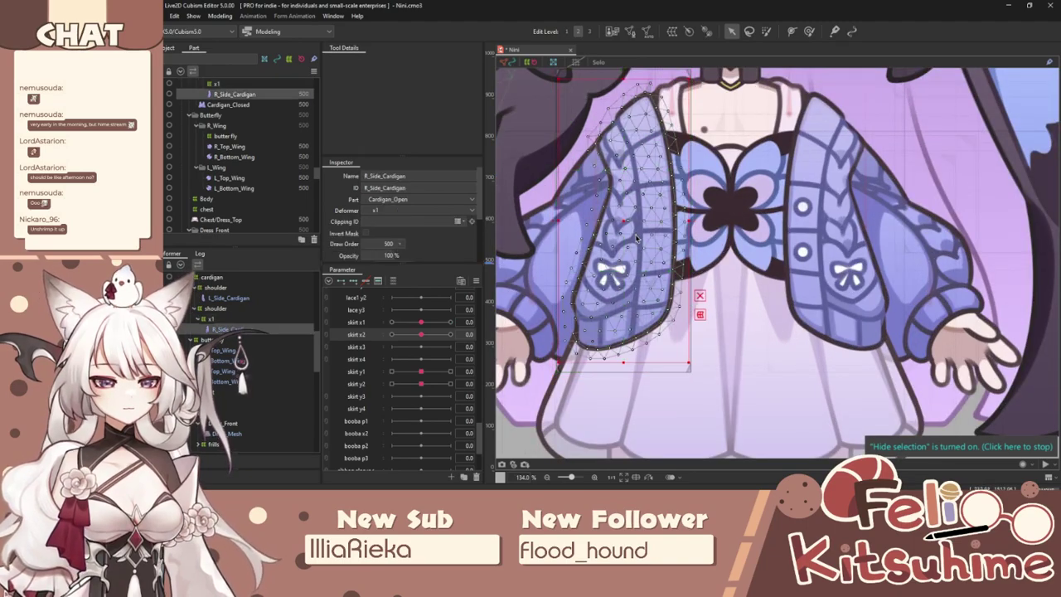
pyautogui.click(791, 32)
pyautogui.click(624, 110)
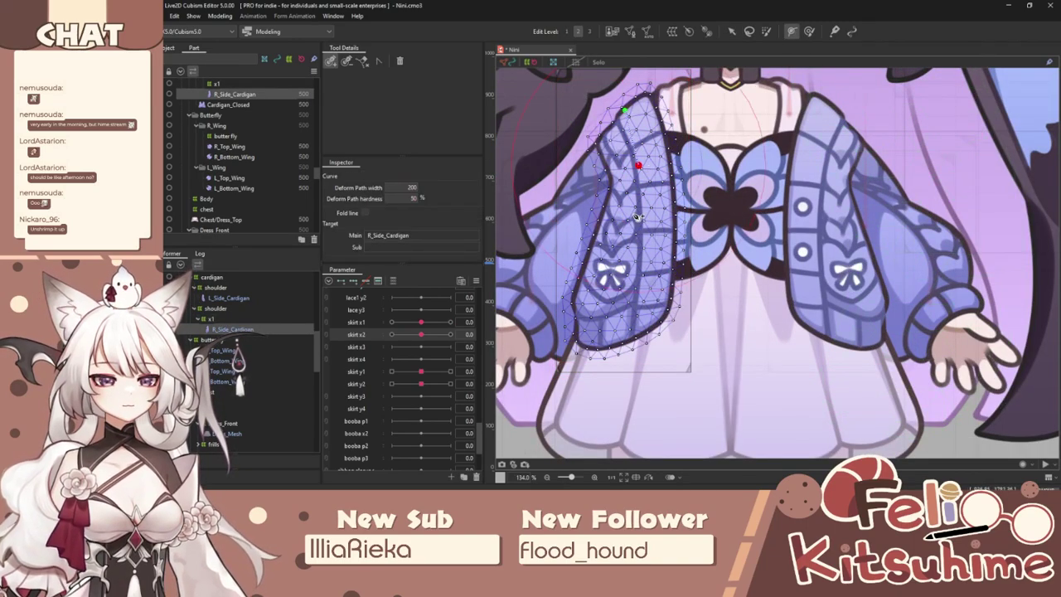
pyautogui.click(731, 32)
pyautogui.scroll(-1, 725, 105)
pyautogui.scroll(2, 648, 273)
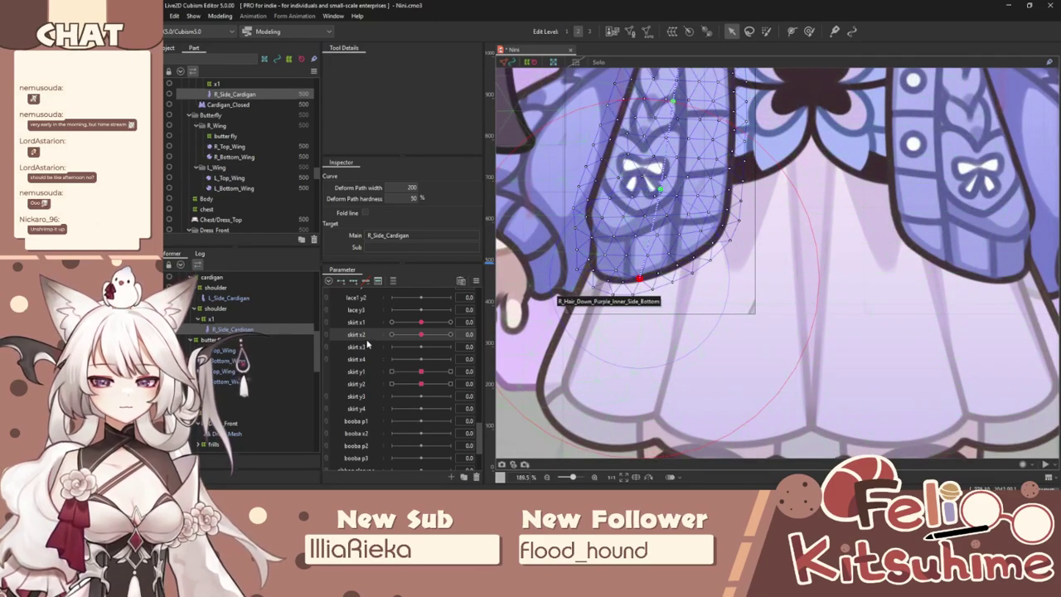
# Add three keys on skirt x2 for R_Side_Cardigan and bend its lower path points inward at 1.0.
pyautogui.click(450, 334)
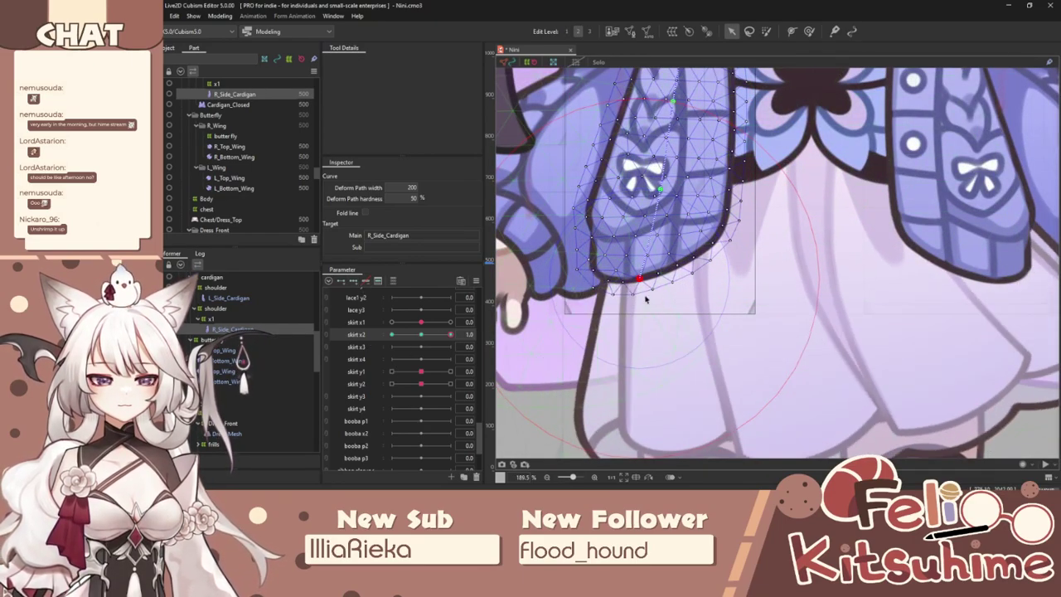
pyautogui.moveTo(640, 279); pyautogui.dragTo(653, 285)
pyautogui.moveTo(660, 189); pyautogui.dragTo(662, 190)
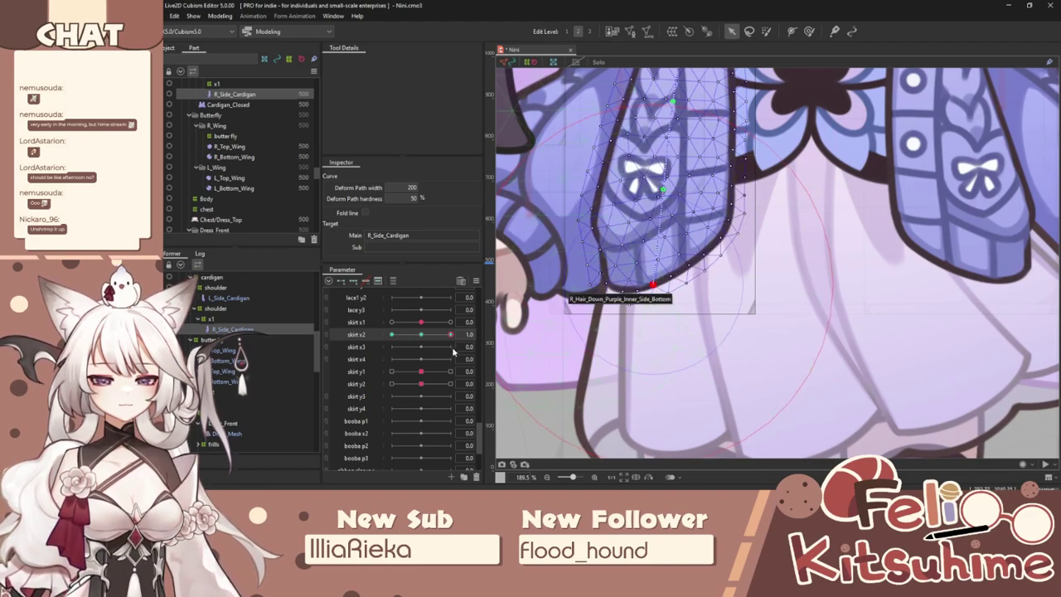
# At skirt x2 = -1.0, bend the hem and middle path points of R_Side_Cardigan outward toward the sleeve.
pyautogui.moveTo(450, 334); pyautogui.dragTo(391, 334)
pyautogui.moveTo(639, 279); pyautogui.dragTo(613, 266)
pyautogui.moveTo(660, 190); pyautogui.dragTo(650, 187)
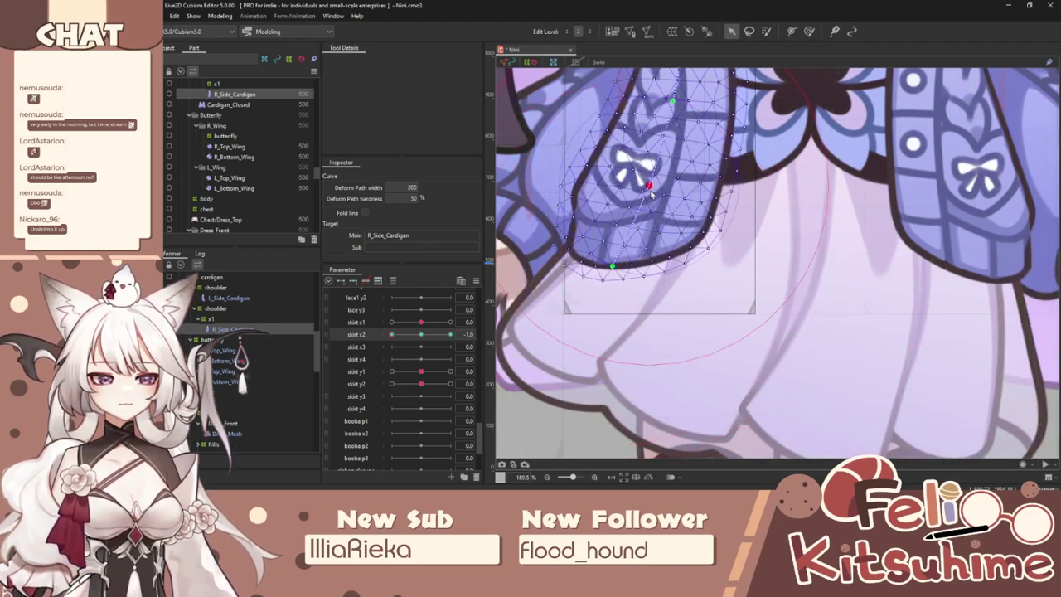
pyautogui.moveTo(613, 267); pyautogui.dragTo(606, 270)
# Apply extended interpolation to R_Side_Cardigan's keys on skirt x2.
pyautogui.moveTo(392, 334); pyautogui.dragTo(416, 334)
pyautogui.click(475, 281)
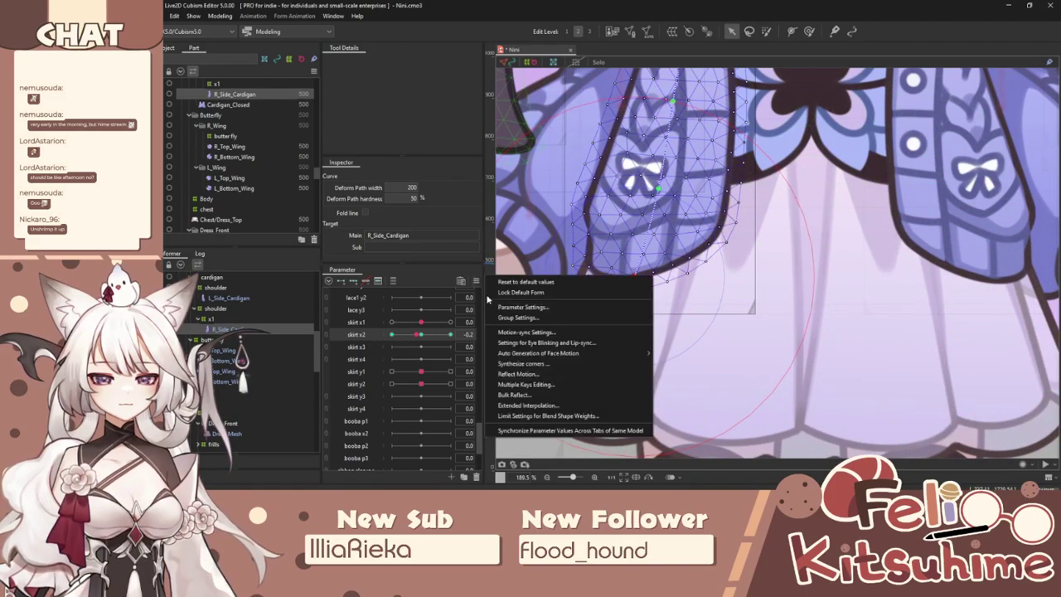
pyautogui.click(549, 407)
pyautogui.click(610, 252)
pyautogui.click(664, 203)
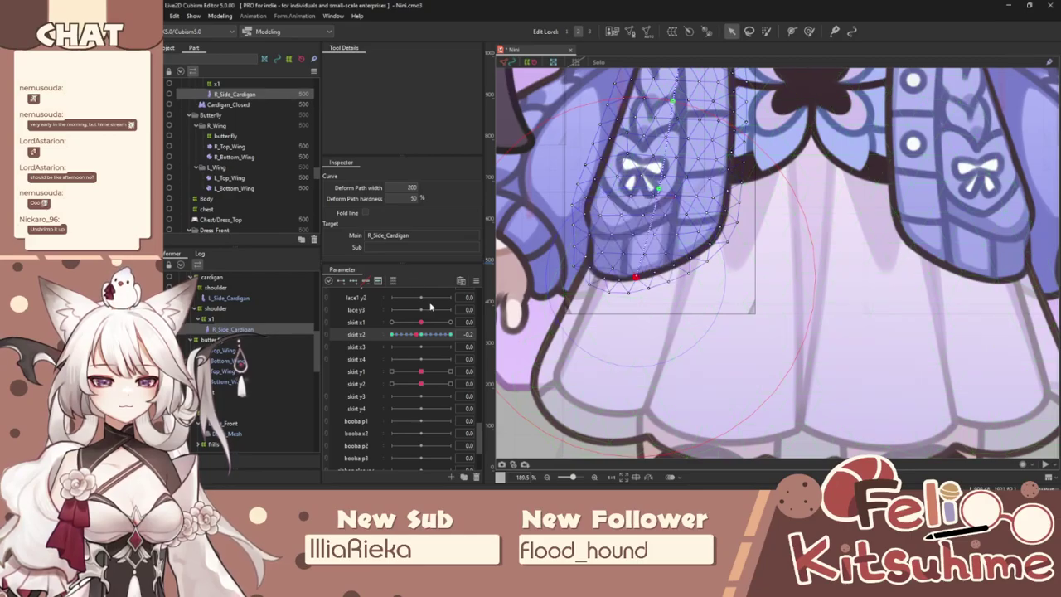
# Test the cardigan's movement in the physics settings preview and close the physics settings.
pyautogui.click(220, 16)
pyautogui.click(252, 214)
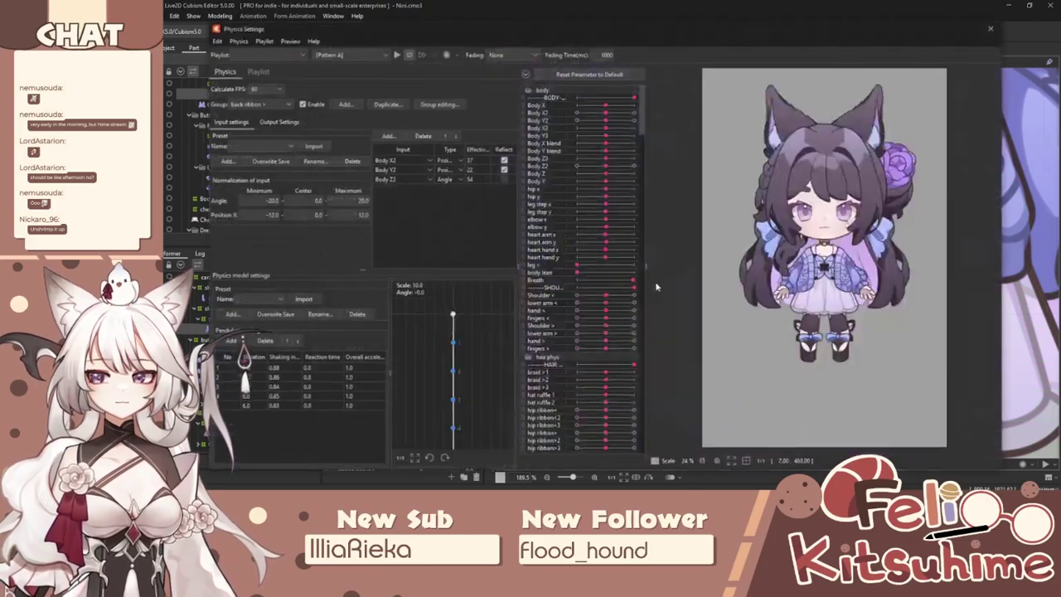
pyautogui.moveTo(787, 250); pyautogui.dragTo(976, 54)
pyautogui.click(991, 29)
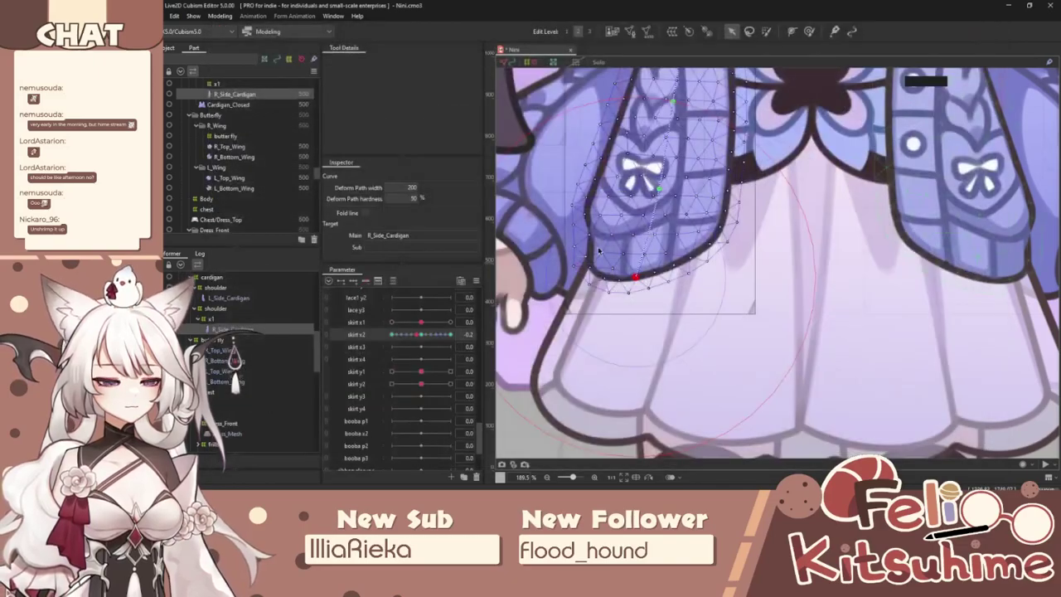
# At skirt x1 = -1.0, smooth the outward-swung hem of R_Side_Cardigan's x1 warp deformer with the deform brush, with the selection display hidden.
pyautogui.click(421, 334)
pyautogui.scroll(-2, 620, 321)
pyautogui.moveTo(421, 321); pyautogui.dragTo(376, 332)
pyautogui.click(222, 319)
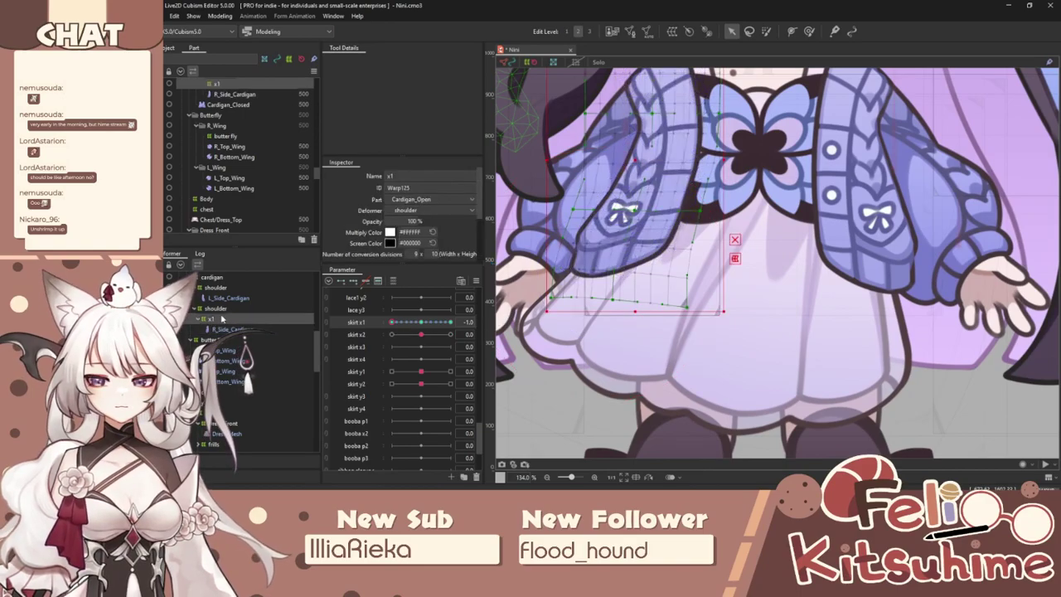
pyautogui.click(809, 32)
pyautogui.hotkey('ctrl', 't')
pyautogui.moveTo(584, 250); pyautogui.dragTo(593, 256)
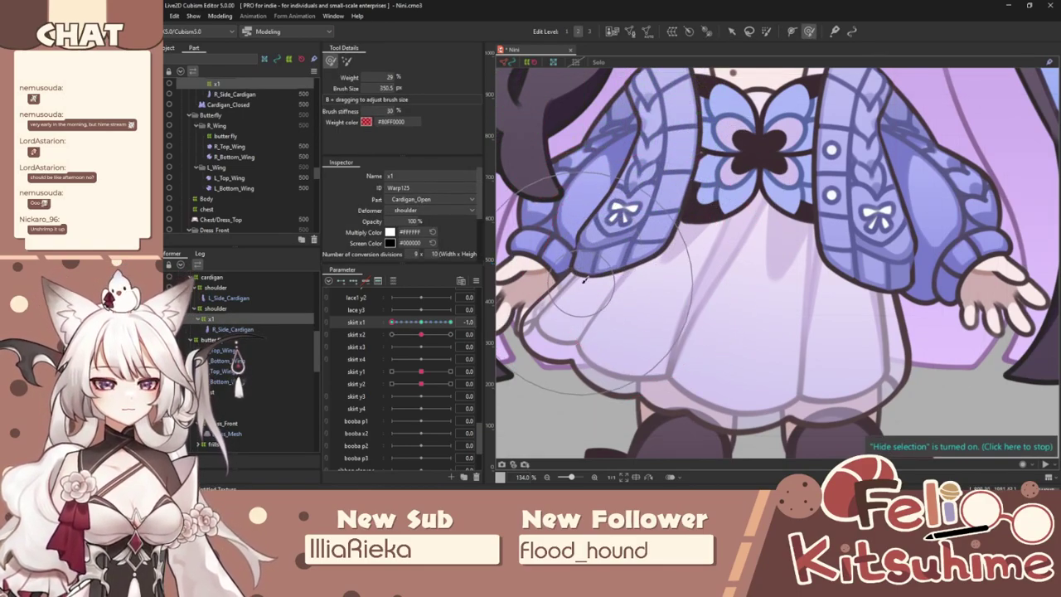
# At skirt x1 = 1.0, touch up the hem of R_Side_Cardigan's x1 deformer with the deform brush and return the parameter to 0.0.
pyautogui.moveTo(392, 322); pyautogui.dragTo(455, 335)
pyautogui.moveTo(615, 292); pyautogui.dragTo(608, 321)
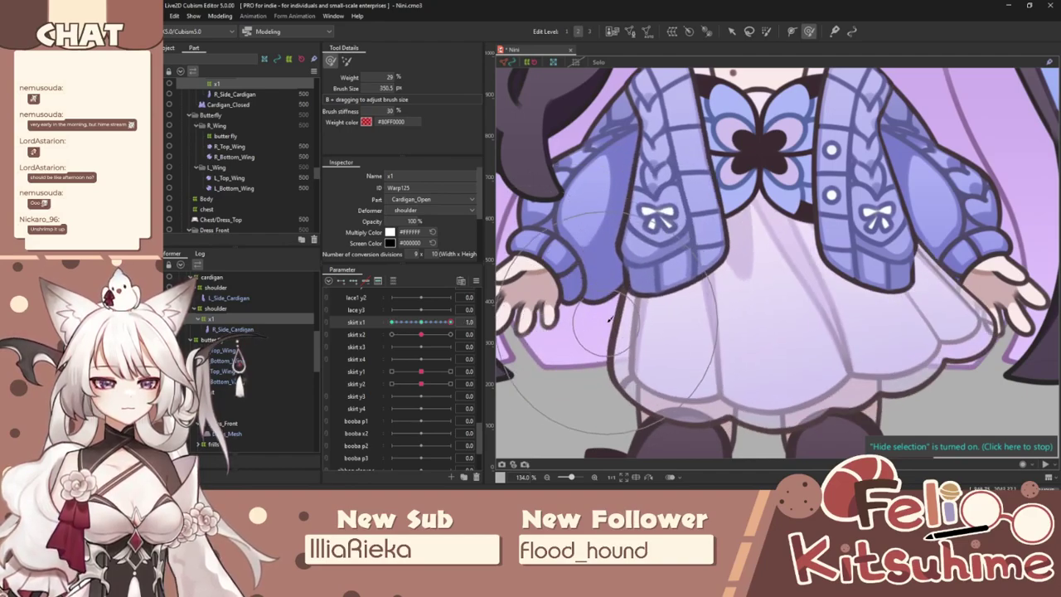
pyautogui.click(409, 323)
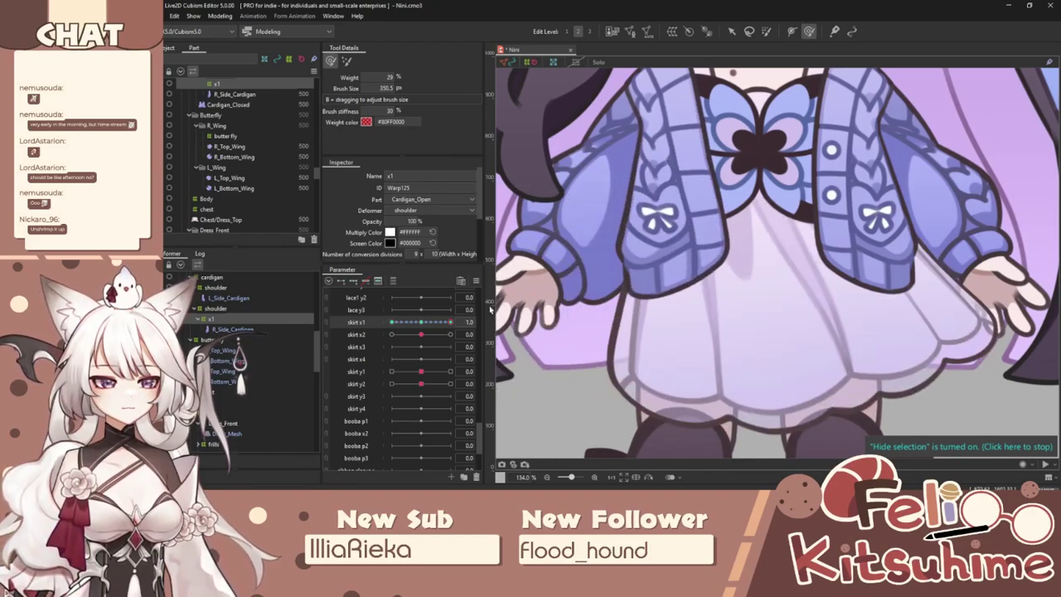
pyautogui.click(423, 322)
# Test the cardigan's sway in the physics settings preview and close the physics settings.
pyautogui.click(220, 16)
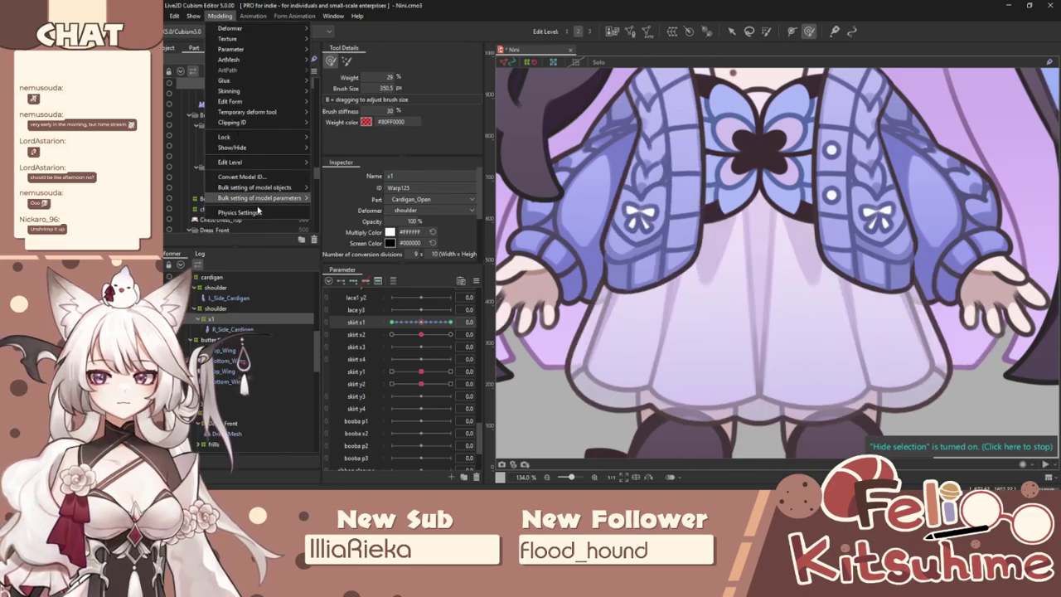
pyautogui.click(249, 210)
pyautogui.moveTo(657, 284); pyautogui.dragTo(795, 265)
pyautogui.click(991, 28)
pyautogui.scroll(-2, 787, 87)
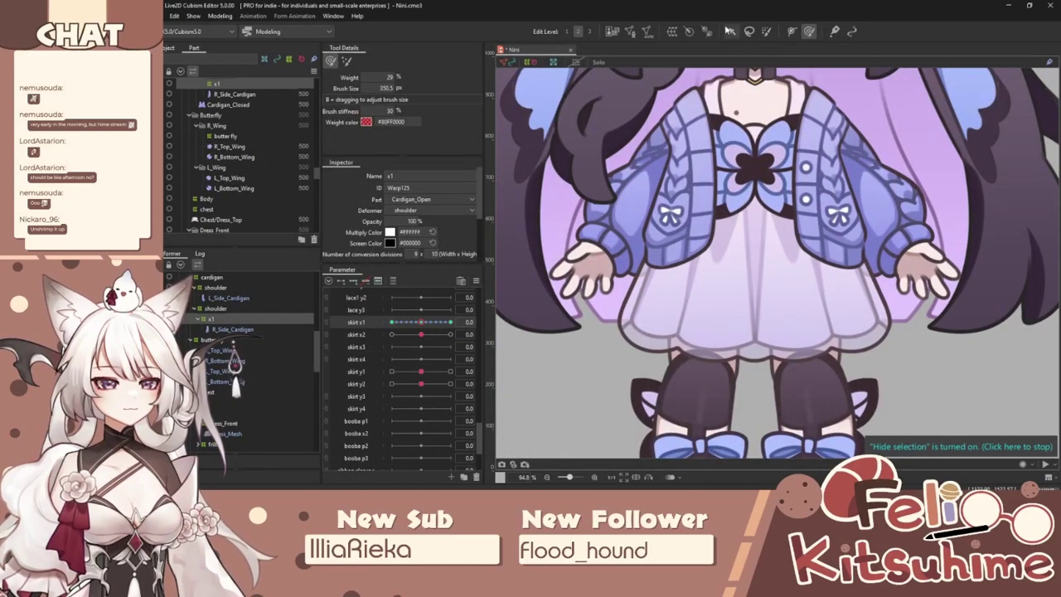
# Create a warp deformer named x1 as the parent of L_Side_Cardigan in the Cardigan_Open part.
pyautogui.click(729, 30)
pyautogui.click(837, 201)
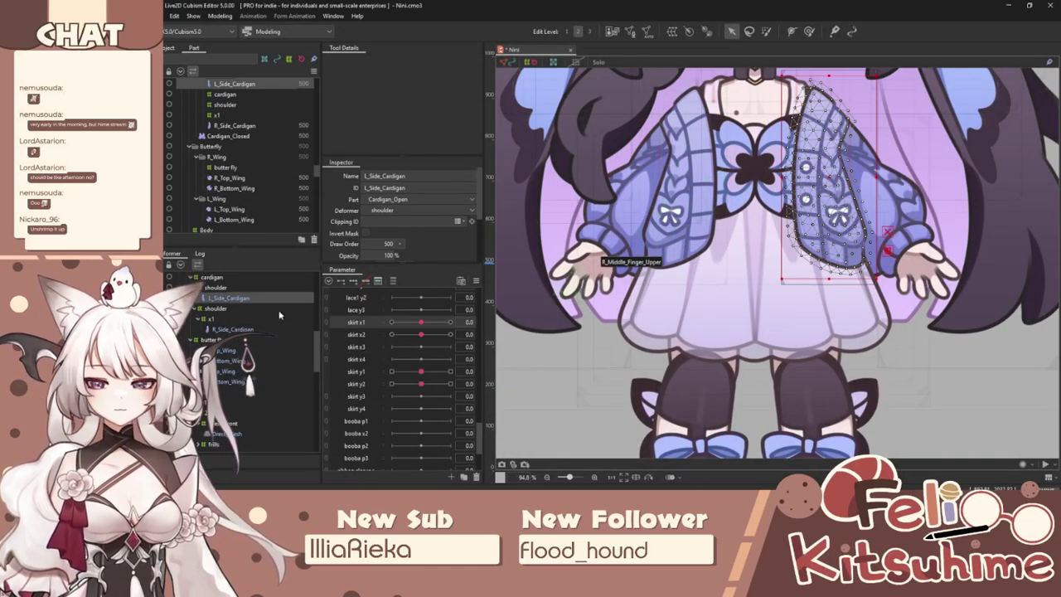
pyautogui.click(672, 31)
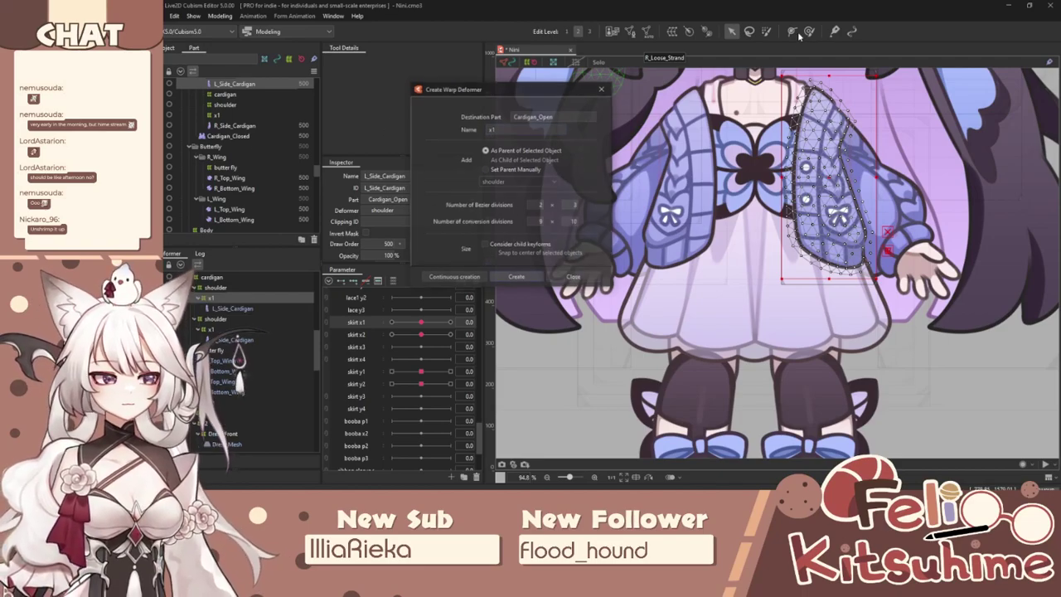
pyautogui.press('Return')
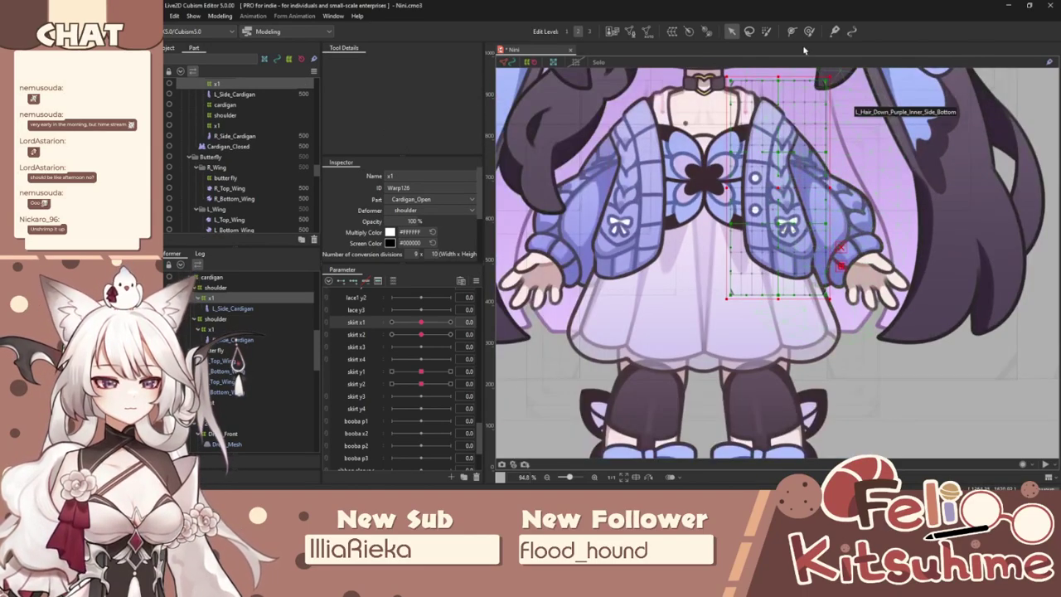
# At skirt x1 = 1.0, swing the lower part of L_Side_Cardigan's x1 deformer outward toward the sleeve with the deform brush.
pyautogui.click(808, 32)
pyautogui.moveTo(421, 322); pyautogui.dragTo(450, 322)
pyautogui.moveTo(779, 282); pyautogui.dragTo(790, 281)
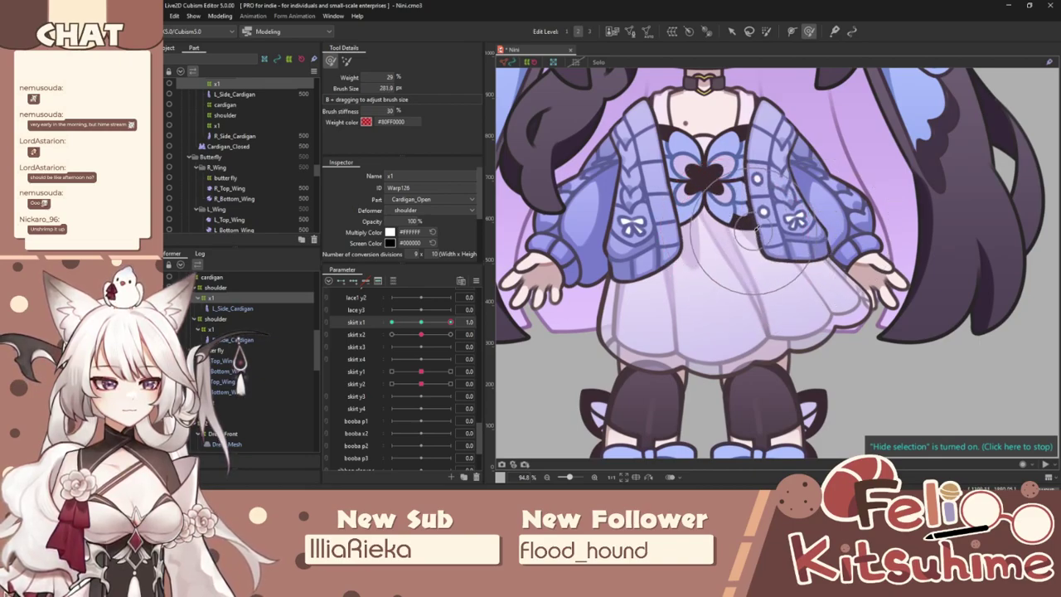
pyautogui.rightClick(785, 278)
pyautogui.moveTo(802, 211); pyautogui.dragTo(796, 218)
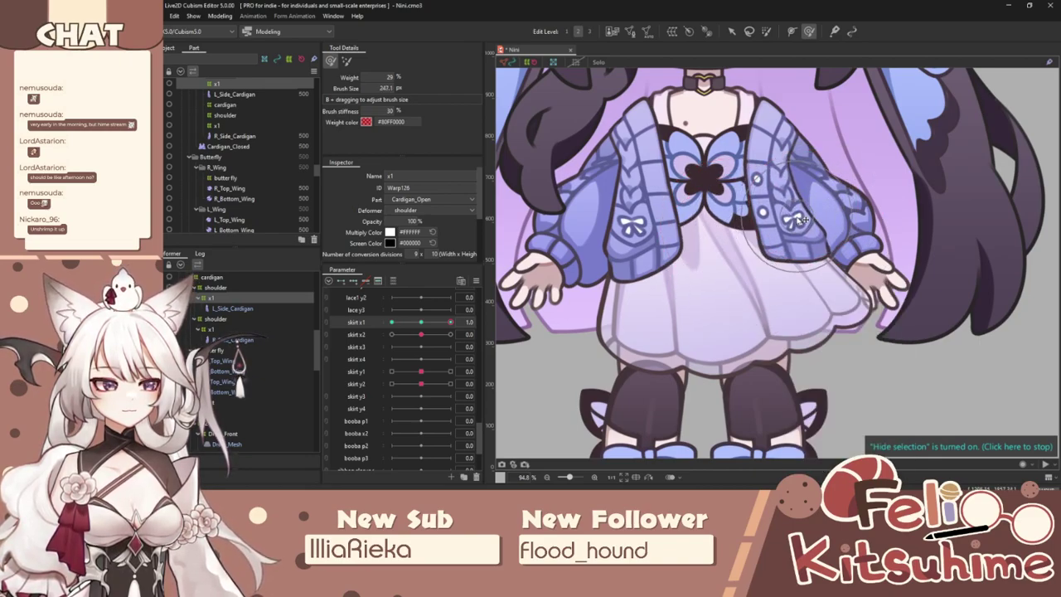
# At skirt x1 = -1.0, swing L_Side_Cardigan's x1 deformer inward with the deform brush, and refine its shape at both ends of skirt x1.
pyautogui.moveTo(446, 323); pyautogui.dragTo(328, 335)
pyautogui.moveTo(816, 272)
pyautogui.mouseDown()
pyautogui.moveTo(841, 271)
pyautogui.moveTo(817, 303)
pyautogui.mouseUp()
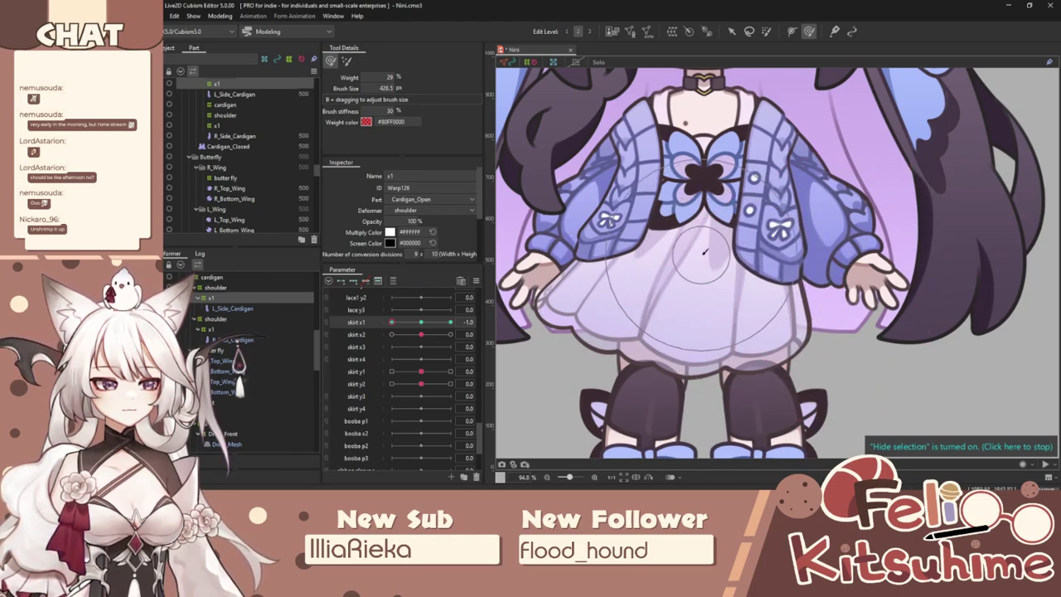
pyautogui.moveTo(408, 334); pyautogui.dragTo(455, 332)
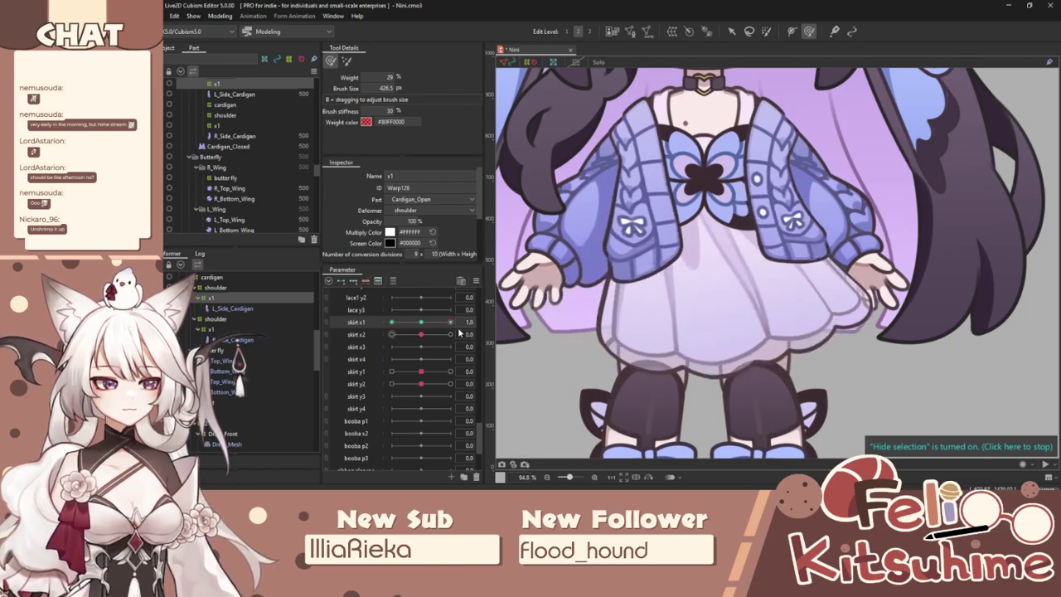
pyautogui.scroll(3, 779, 176)
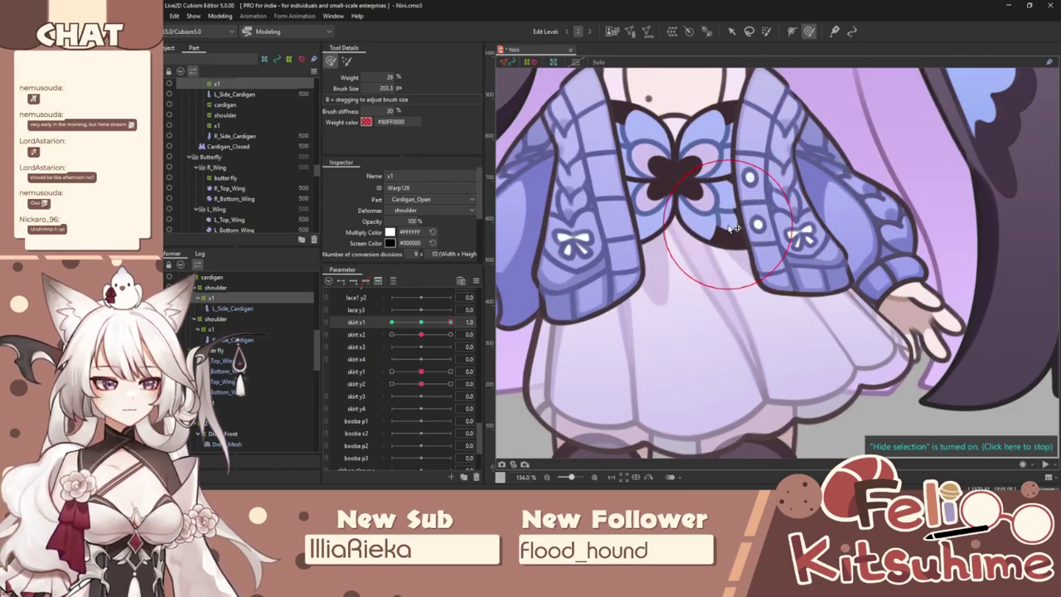
pyautogui.moveTo(455, 325)
pyautogui.mouseDown()
pyautogui.moveTo(423, 328)
pyautogui.moveTo(461, 323)
pyautogui.mouseUp()
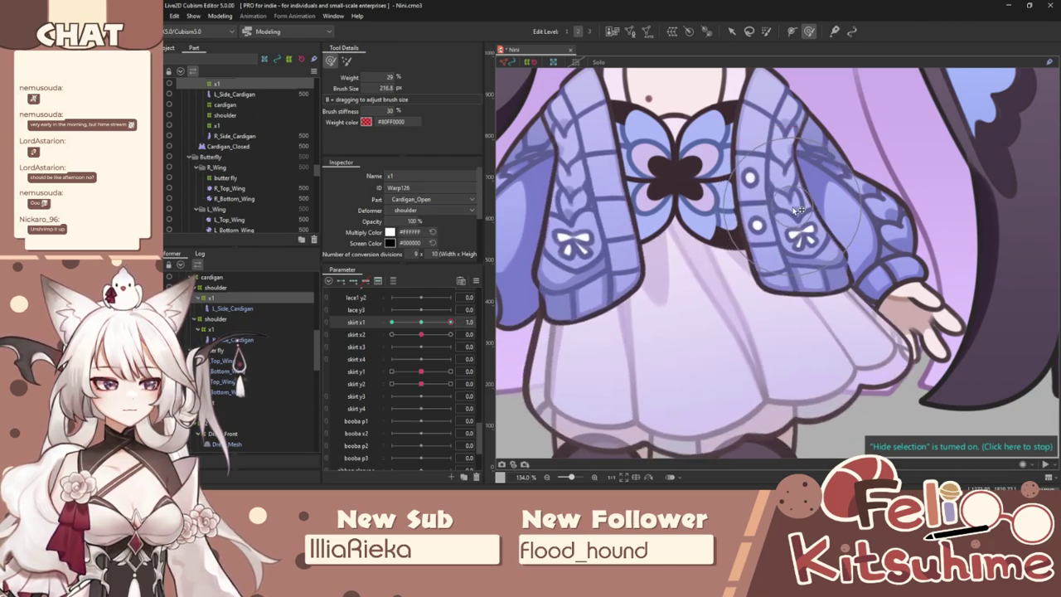
pyautogui.moveTo(438, 327); pyautogui.dragTo(365, 336)
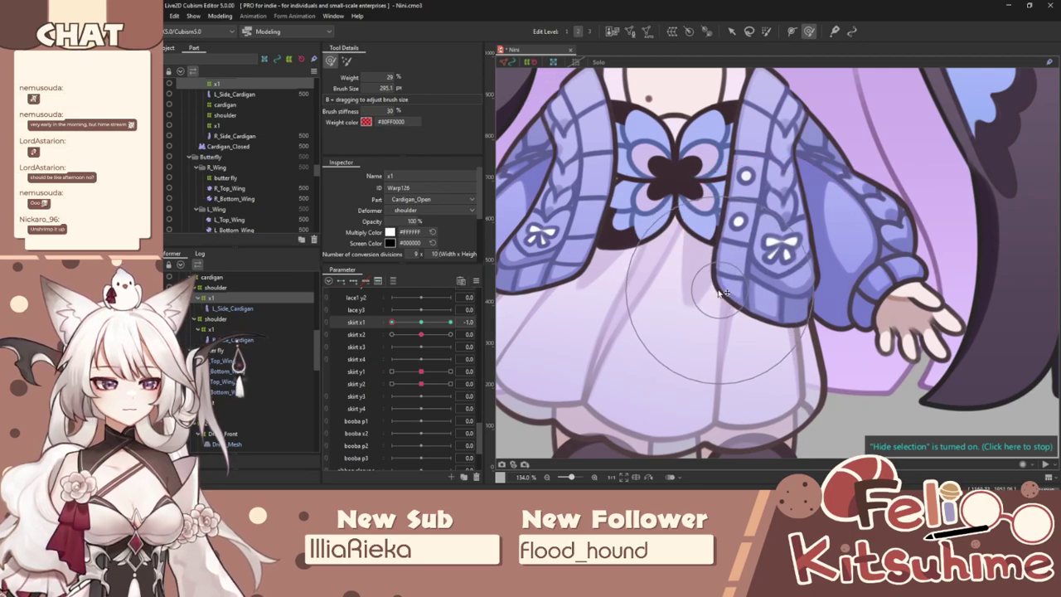
pyautogui.moveTo(400, 332); pyautogui.dragTo(316, 321)
pyautogui.click(420, 323)
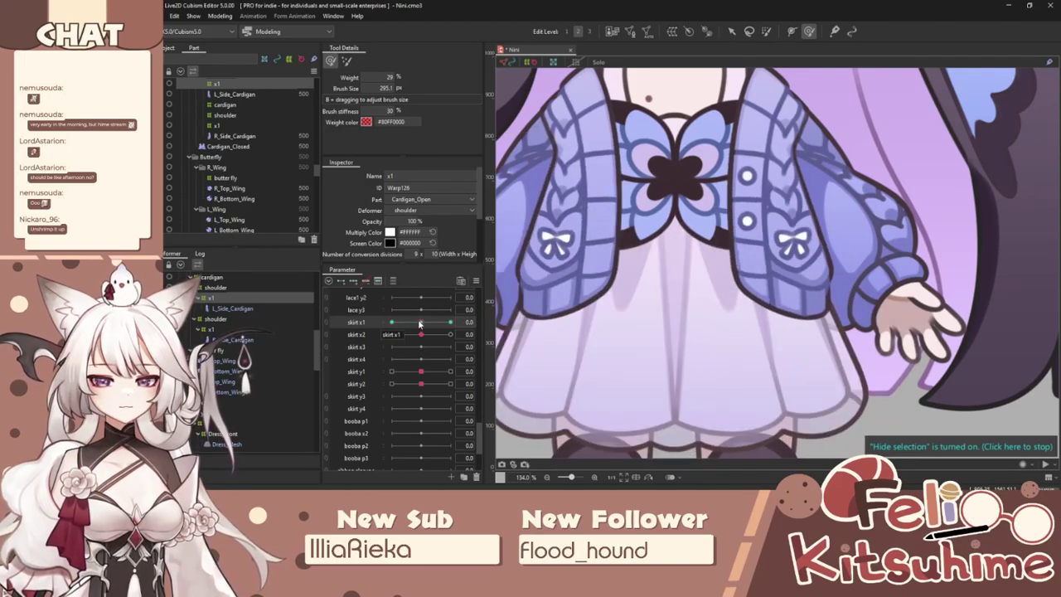
# Show the selection display again and lay out a deform path down the length of L_Side_Cardigan.
pyautogui.click(735, 31)
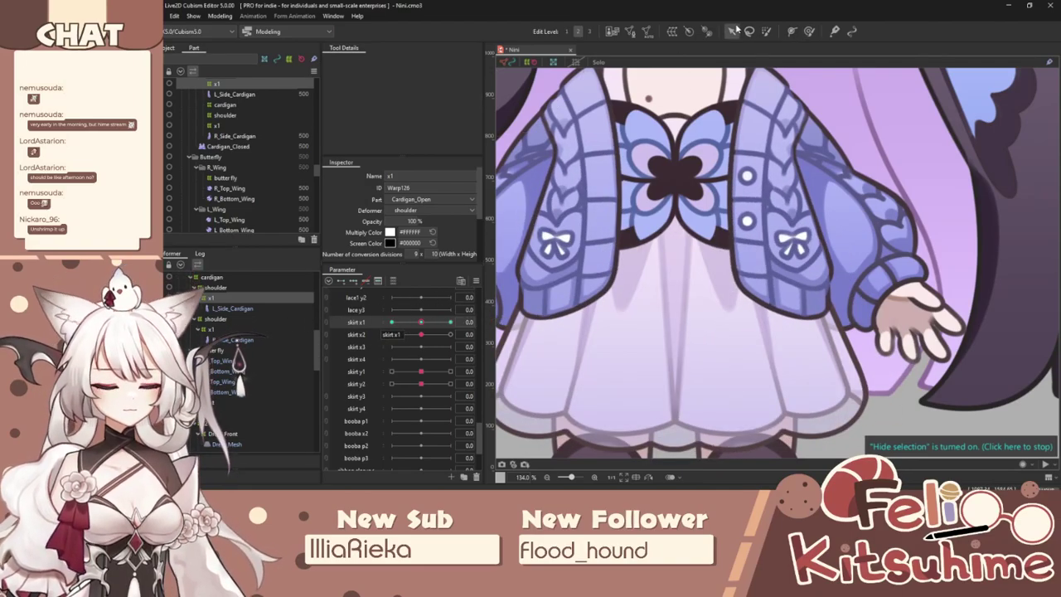
pyautogui.hotkey('ctrl', 't')
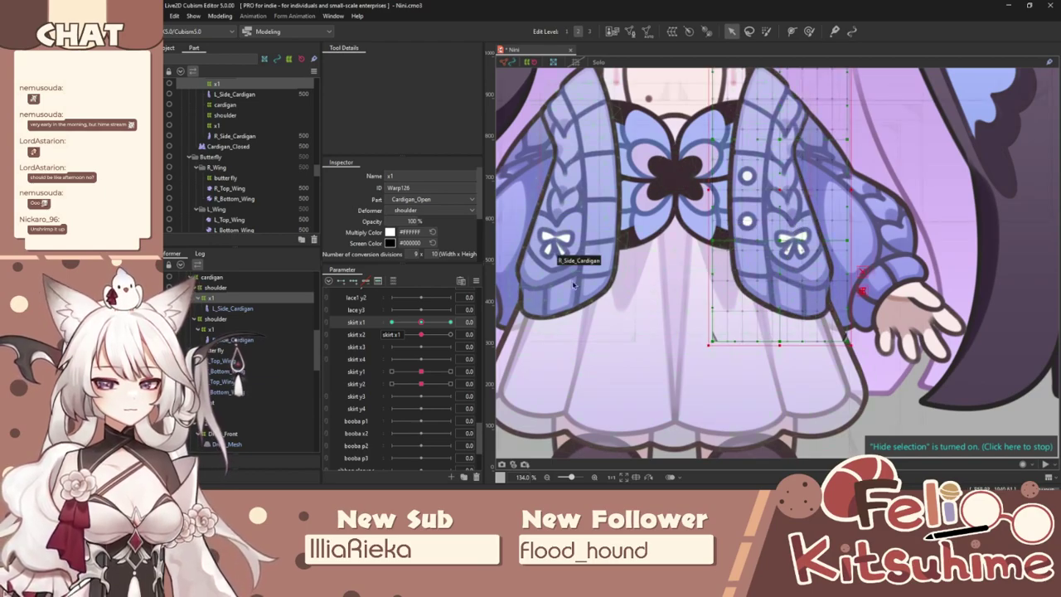
pyautogui.click(769, 215)
pyautogui.click(811, 31)
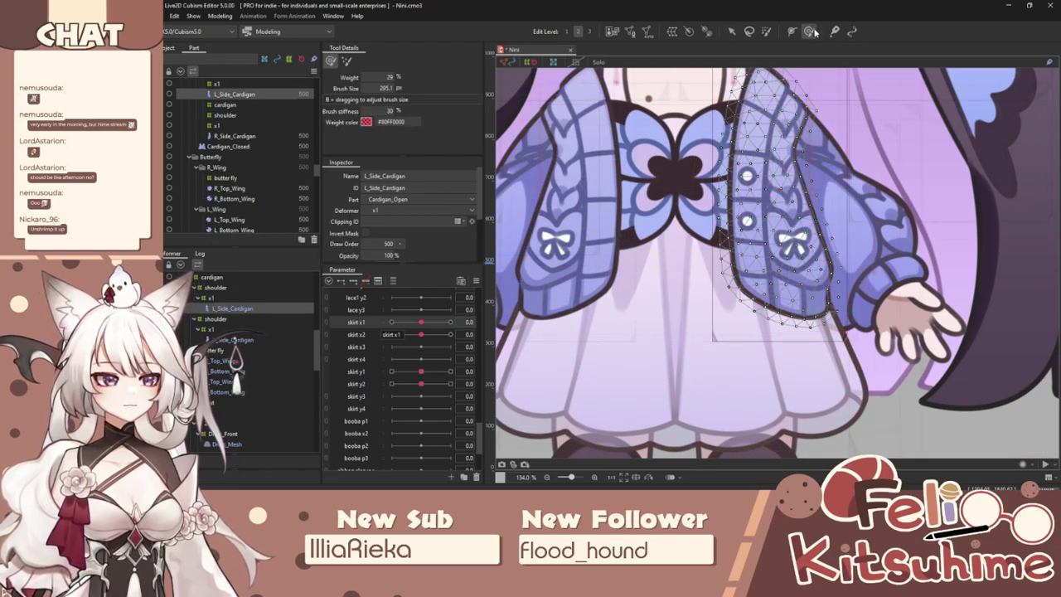
pyautogui.click(791, 31)
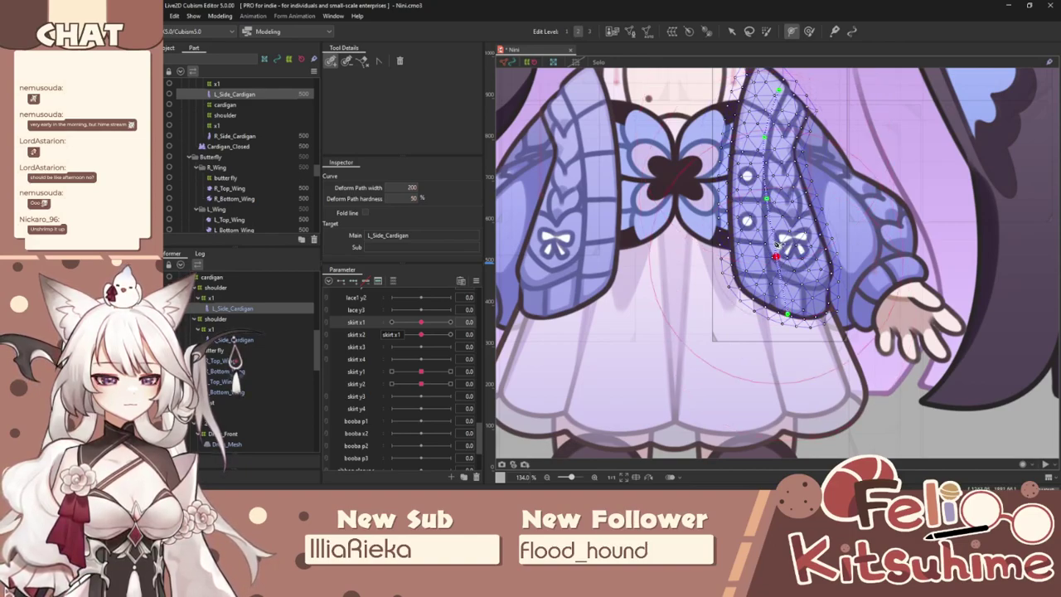
# Add three keys on skirt x2 for L_Side_Cardigan and bend its lower path points outward toward the sleeve at 1.0.
pyautogui.click(732, 31)
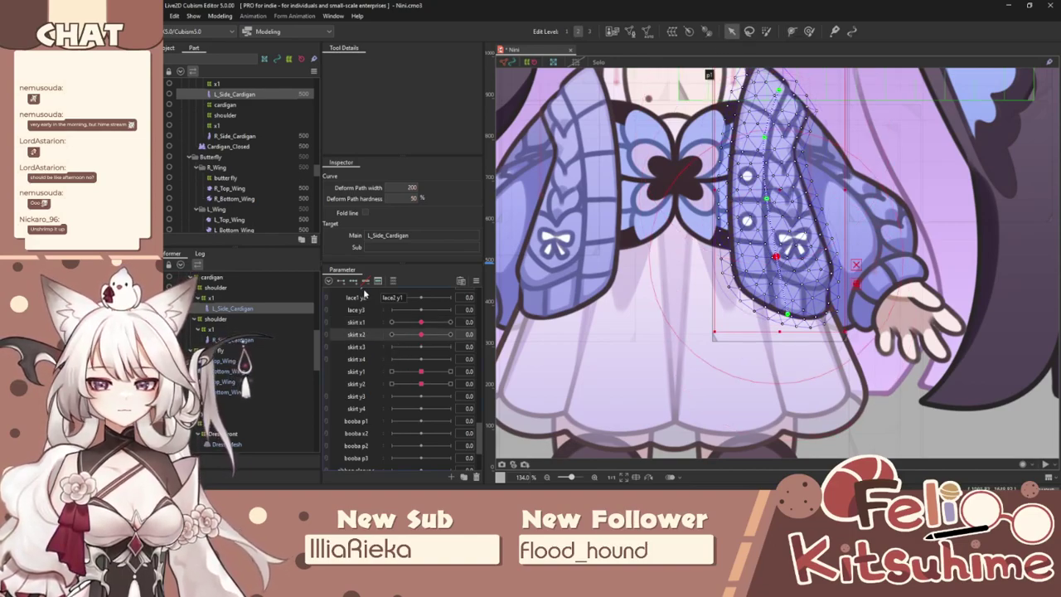
pyautogui.moveTo(419, 334); pyautogui.dragTo(450, 334)
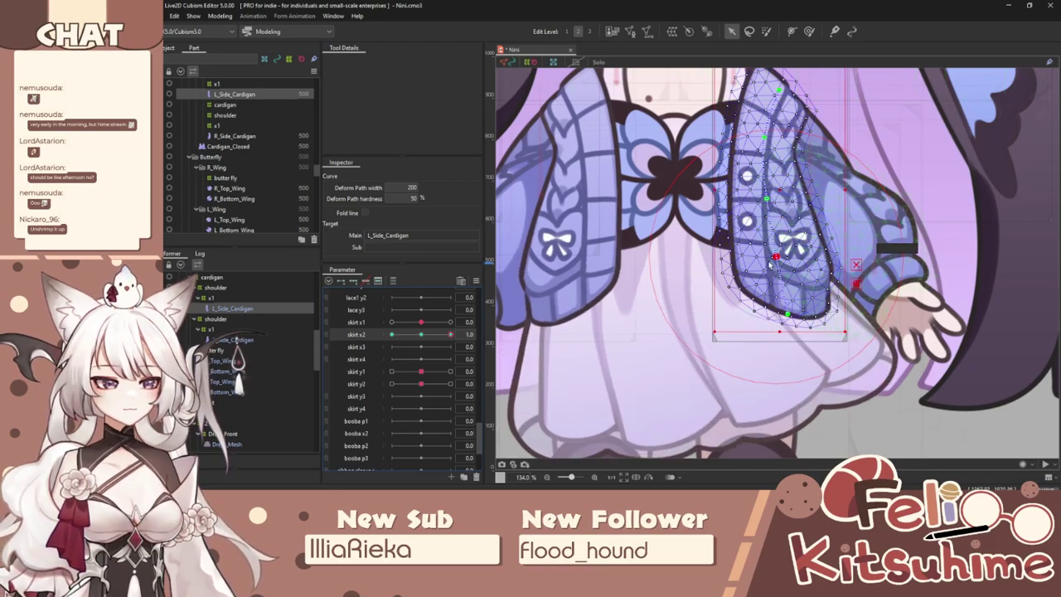
pyautogui.moveTo(774, 259); pyautogui.dragTo(783, 256)
pyautogui.moveTo(793, 314); pyautogui.dragTo(812, 308)
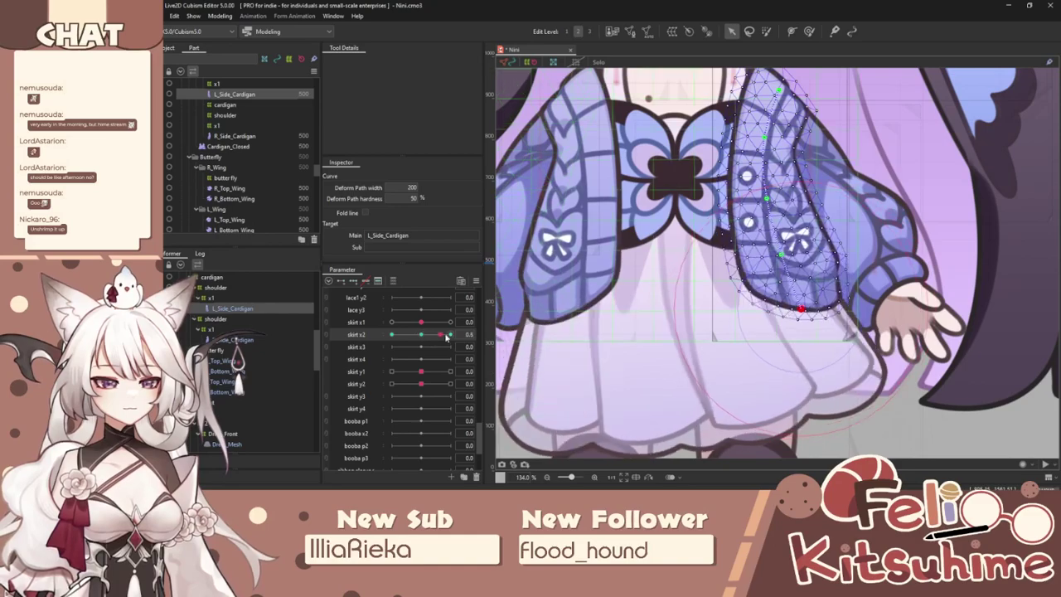
pyautogui.click(794, 258)
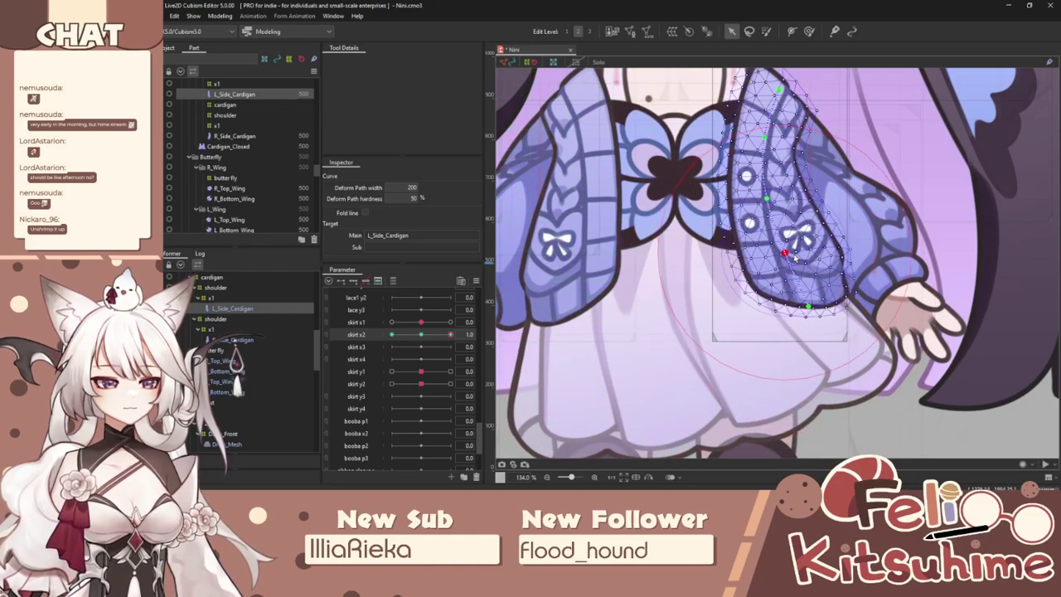
# At skirt x2 = -1.0, bend the two lowest path points of L_Side_Cardigan inward and return the parameter to 0.0.
pyautogui.moveTo(445, 334); pyautogui.dragTo(391, 334)
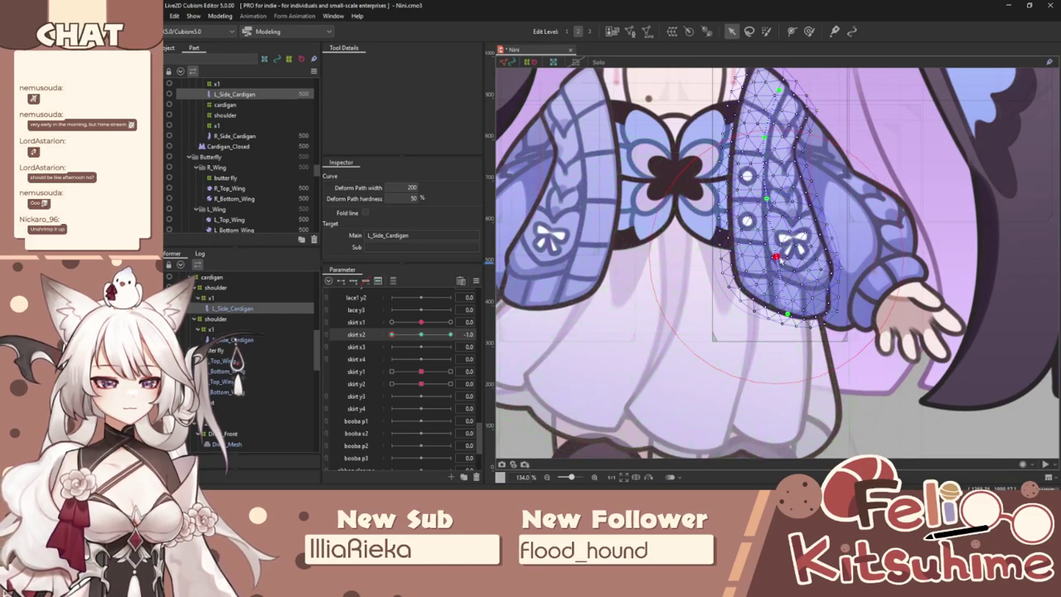
pyautogui.moveTo(777, 258); pyautogui.dragTo(774, 257)
pyautogui.moveTo(789, 313); pyautogui.dragTo(778, 315)
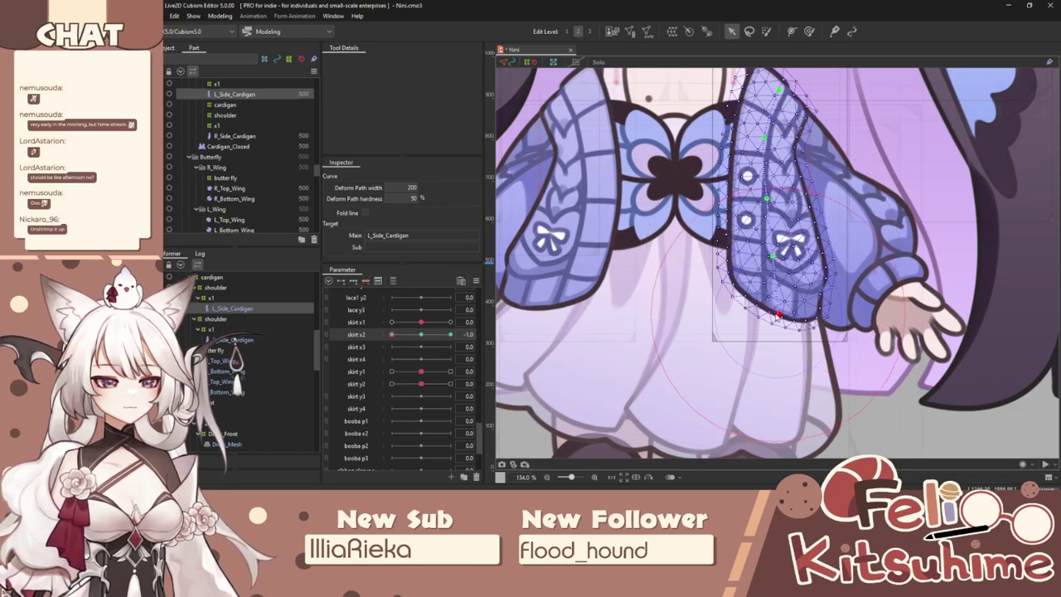
pyautogui.moveTo(393, 335); pyautogui.dragTo(420, 334)
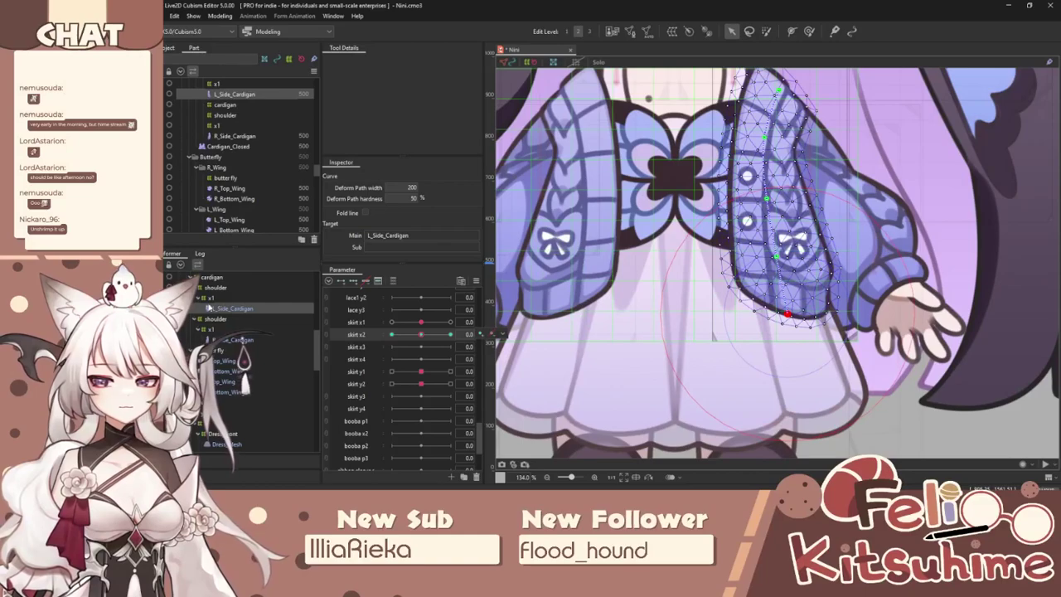
# Apply ellipse interpolation to the skirt x1 and skirt x2 keys of L_Side_Cardigan and its x1 deformer.
pyautogui.click(212, 307)
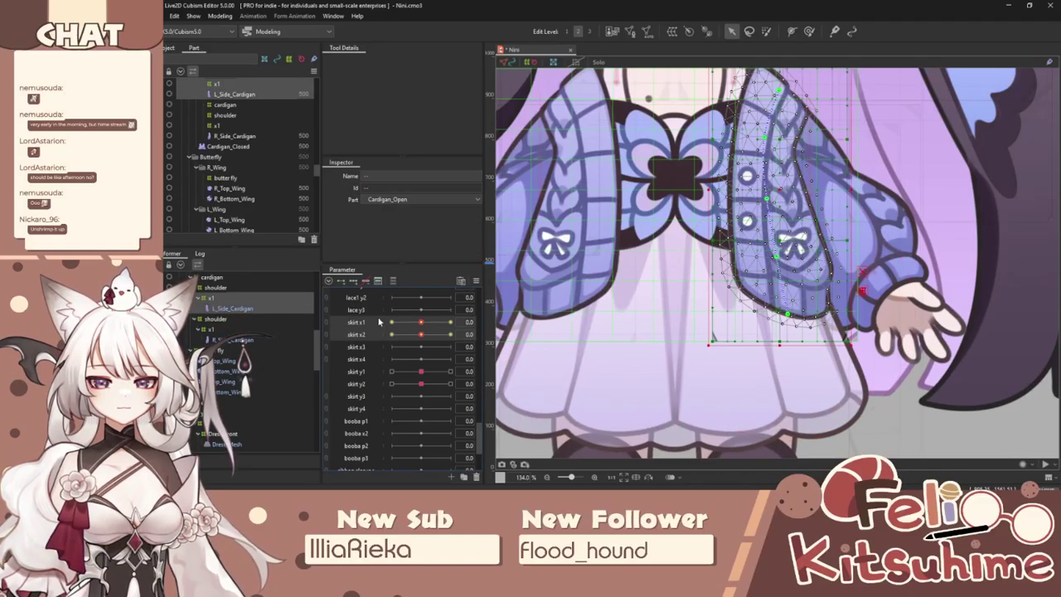
pyautogui.click(476, 282)
pyautogui.click(540, 406)
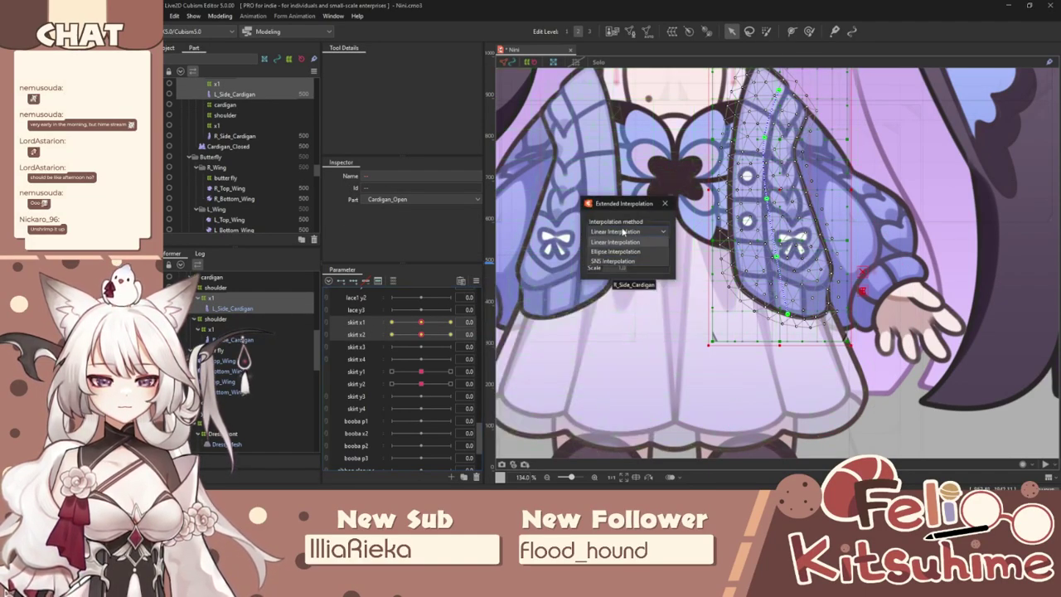
pyautogui.click(217, 330)
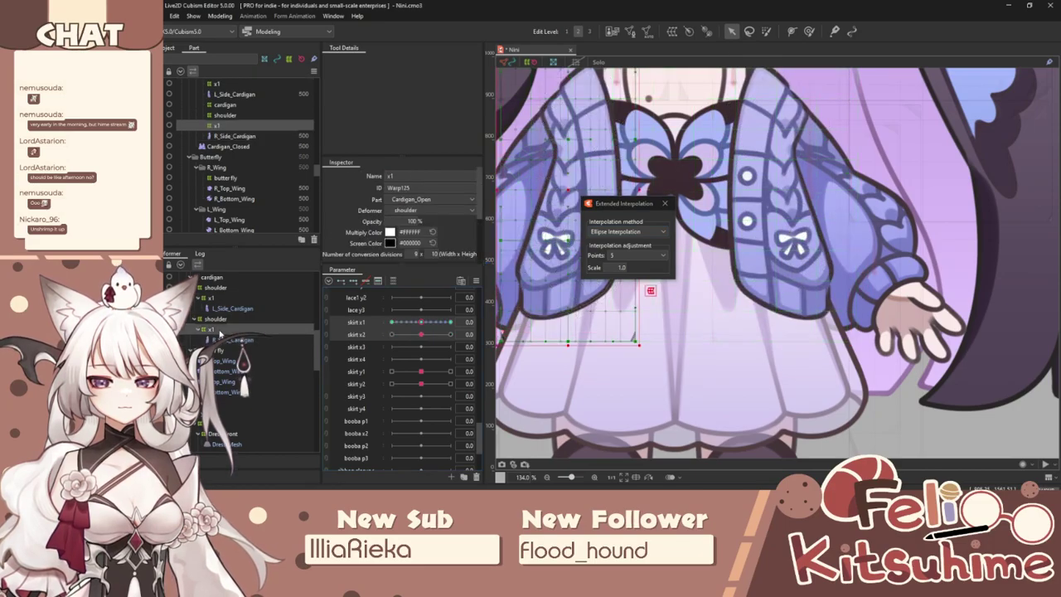
pyautogui.click(664, 203)
# Examine the movement of both cardigan sides on the whole model in the physics settings preview.
pyautogui.click(220, 15)
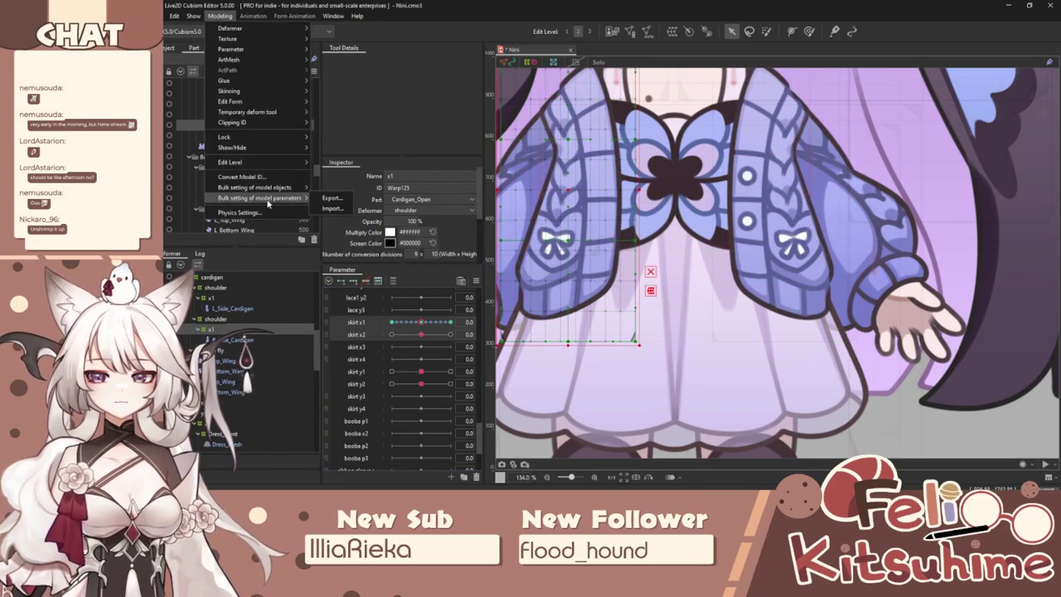
pyautogui.click(240, 212)
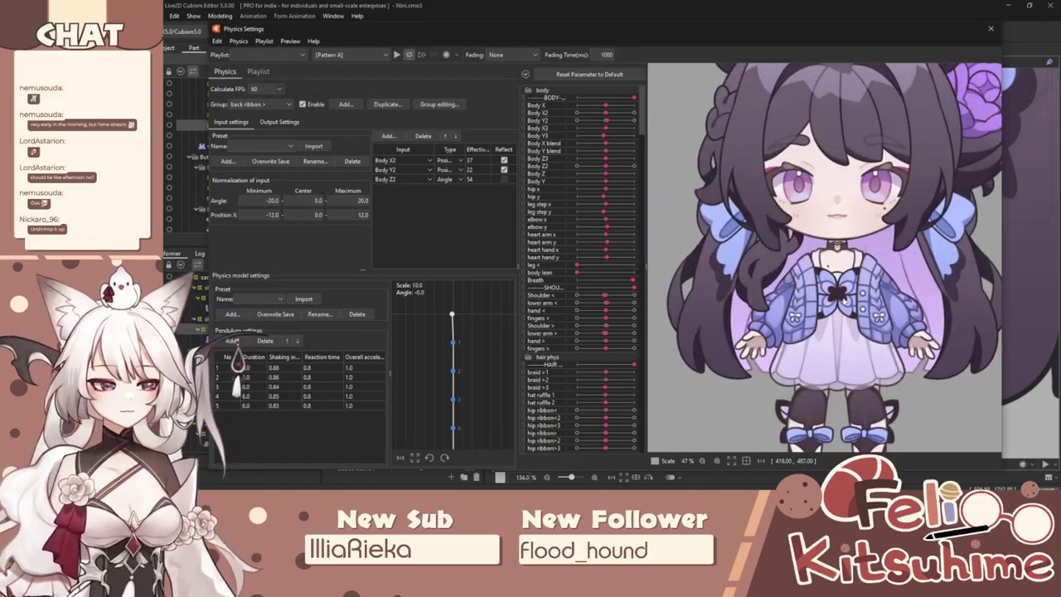
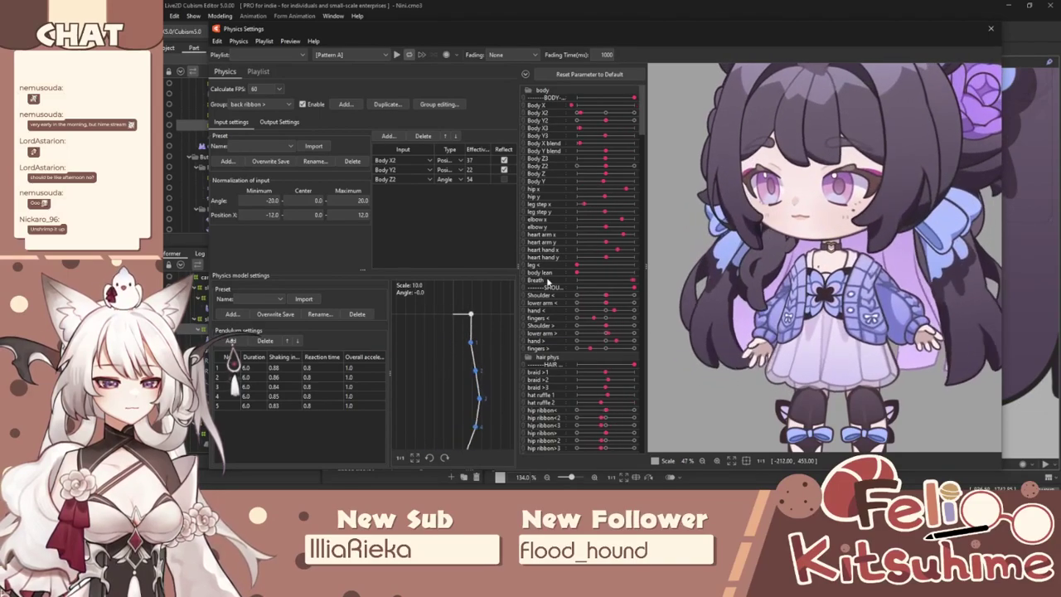
pyautogui.scroll(-3, 895, 240)
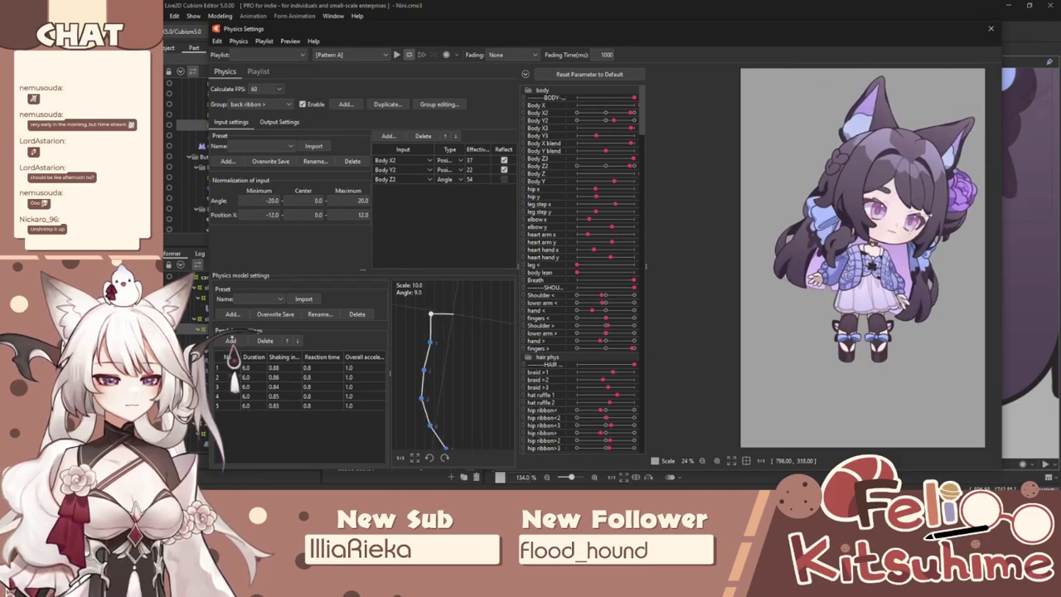
# Leave the physics preview and wrap both cardigan shoulder deformers in a parent warp deformer named y1.
pyautogui.scroll(3, 890, 258)
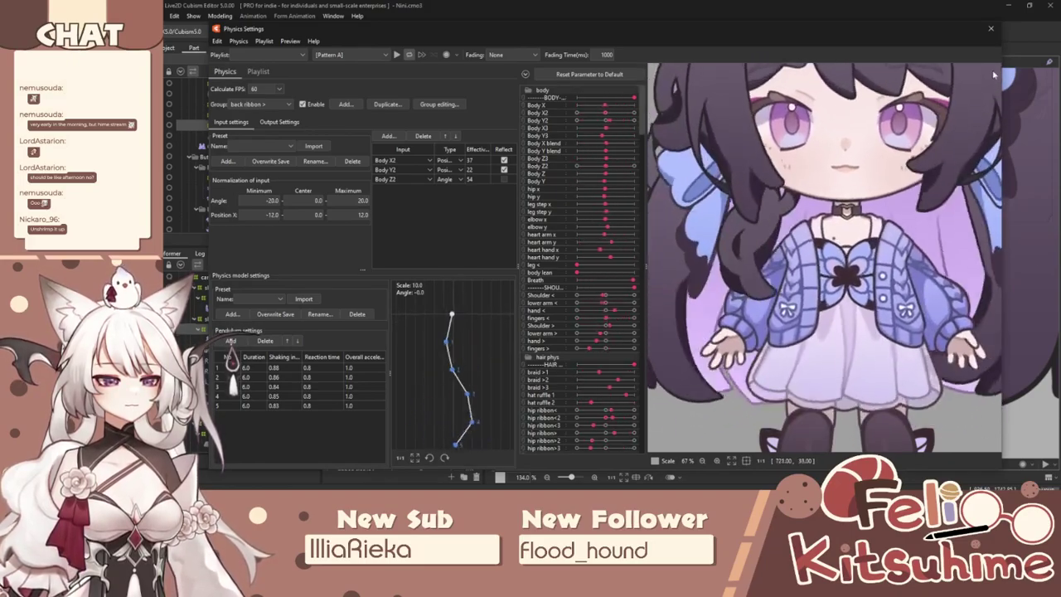
pyautogui.click(990, 29)
pyautogui.scroll(-2, 813, 217)
pyautogui.click(794, 166)
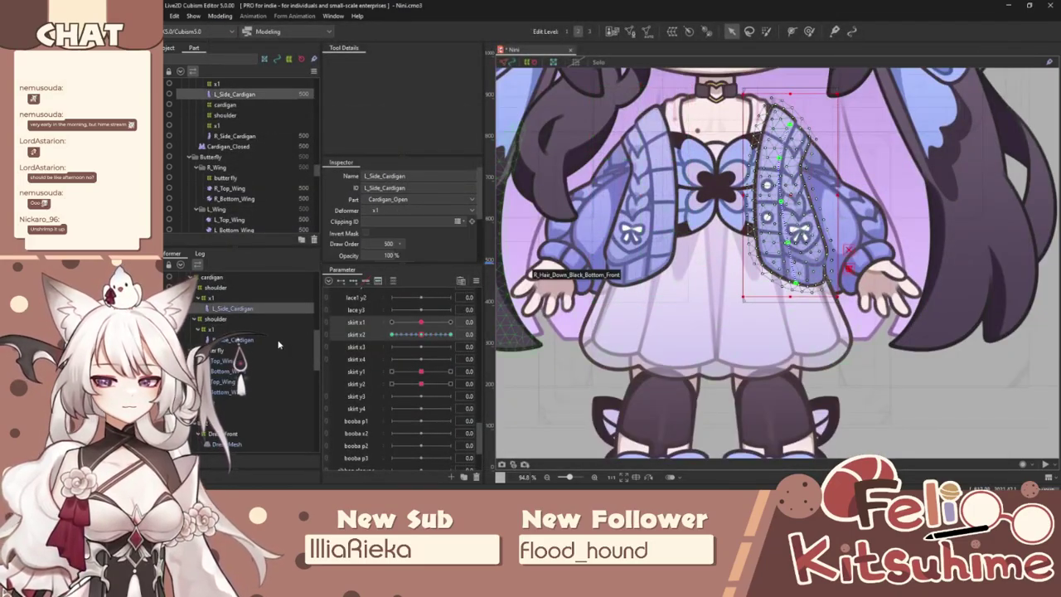
pyautogui.click(197, 287)
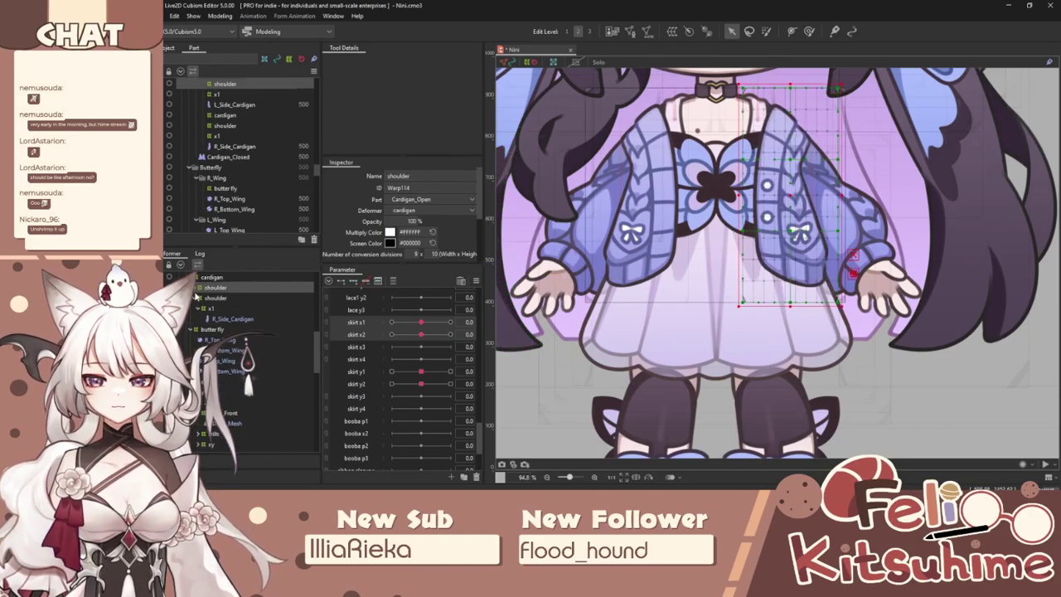
pyautogui.keyDown('ctrl'); pyautogui.click(214, 297); pyautogui.keyUp('ctrl')
pyautogui.click(671, 31)
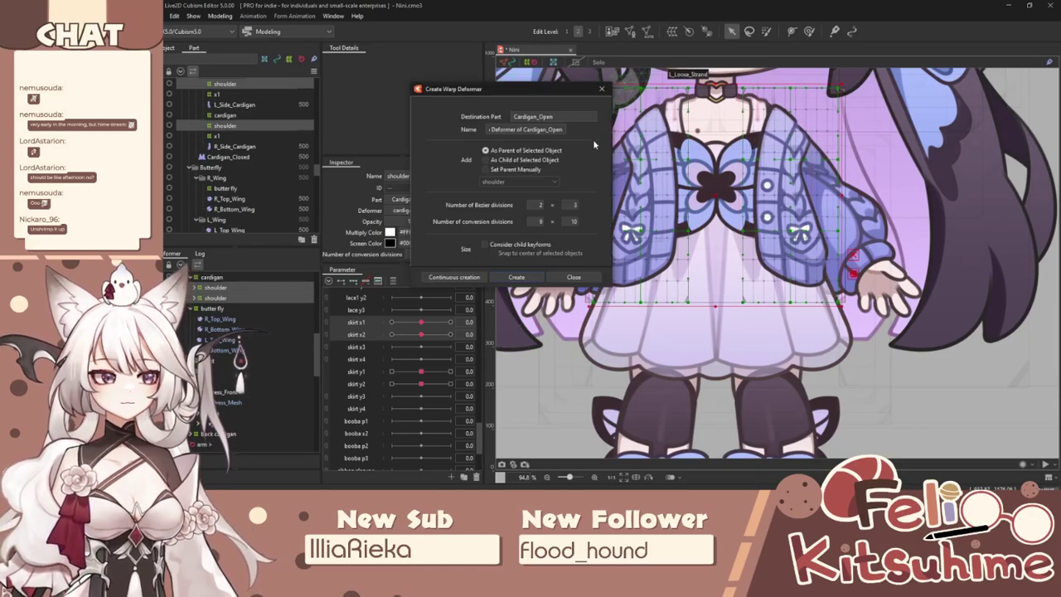
pyautogui.click(527, 280)
# Add three keys on skirt y1 for the cardigan's y1 deformer and brush both hems outward and up at 1.0.
pyautogui.press('b')
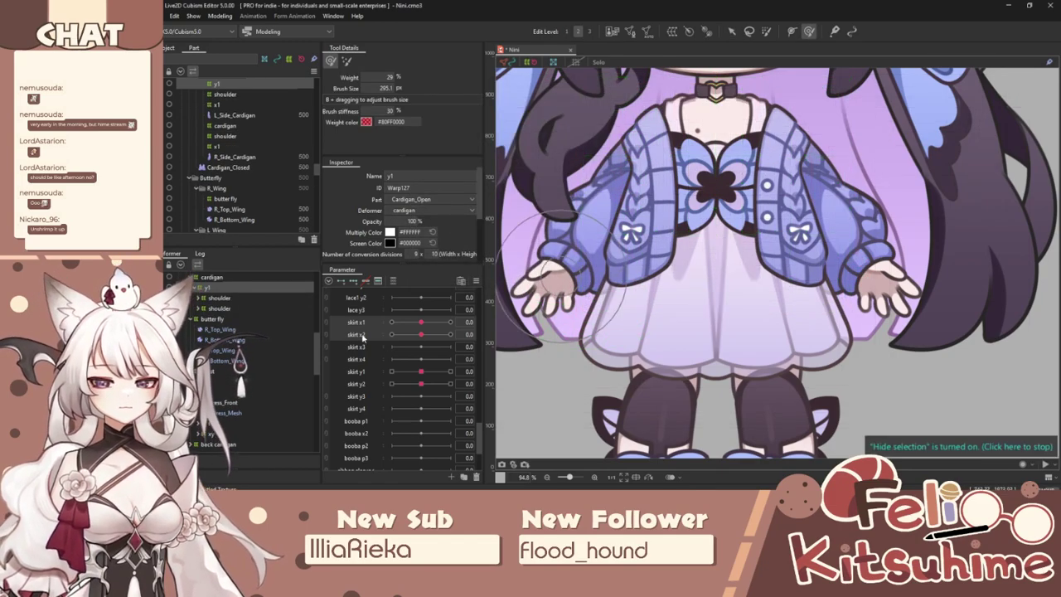
pyautogui.click(357, 371)
pyautogui.click(450, 371)
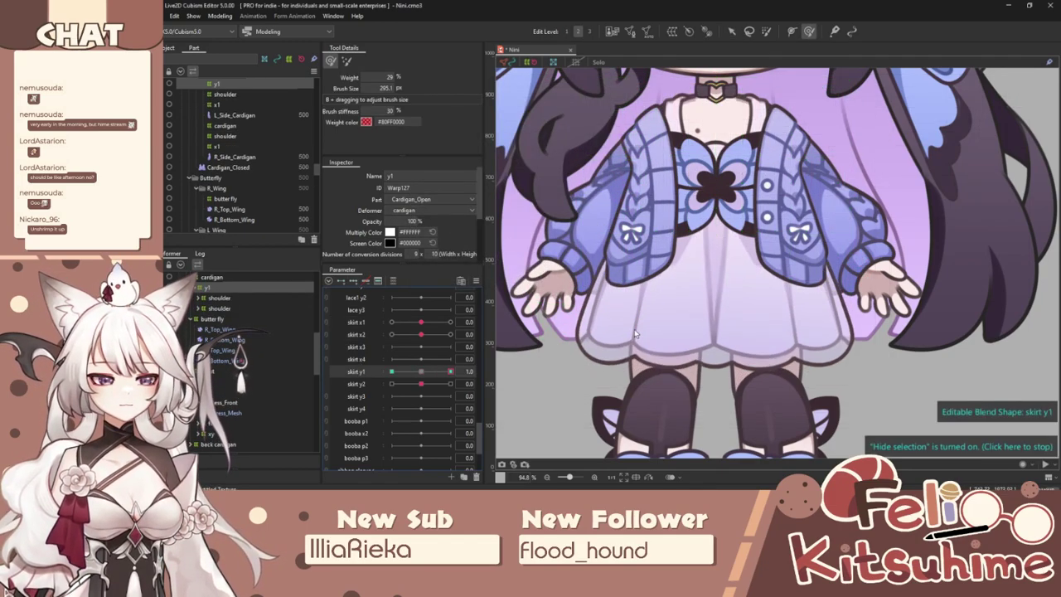
pyautogui.moveTo(748, 241); pyautogui.dragTo(777, 244)
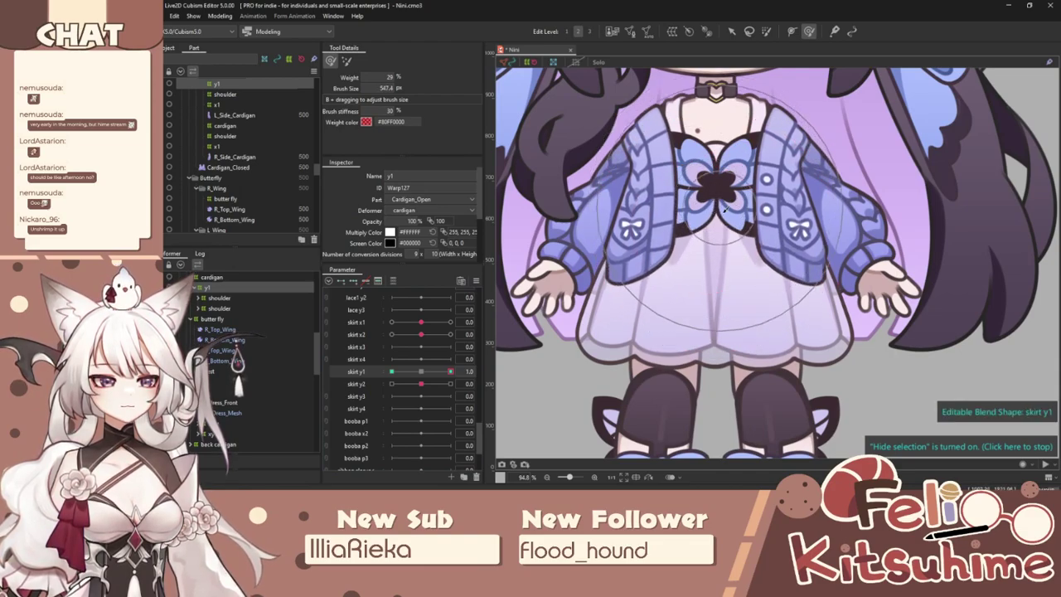
pyautogui.moveTo(643, 261); pyautogui.dragTo(610, 259)
pyautogui.moveTo(792, 274); pyautogui.dragTo(811, 266)
pyautogui.moveTo(743, 249); pyautogui.dragTo(649, 205)
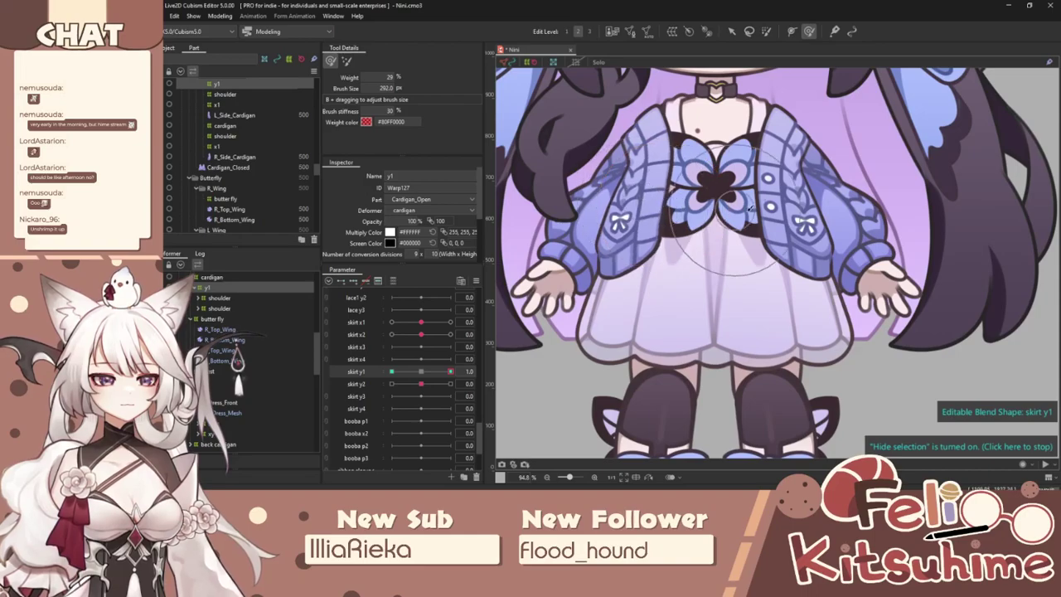
pyautogui.moveTo(776, 212); pyautogui.dragTo(785, 209)
# At skirt y1 = -1.0, brush both lower cardigan sides inward and down on the y1 deformer.
pyautogui.moveTo(450, 372); pyautogui.dragTo(357, 372)
pyautogui.moveTo(670, 230)
pyautogui.mouseDown()
pyautogui.moveTo(729, 252)
pyautogui.moveTo(726, 199)
pyautogui.mouseUp()
pyautogui.moveTo(726, 199); pyautogui.dragTo(722, 270)
pyautogui.moveTo(649, 232); pyautogui.dragTo(663, 245)
pyautogui.moveTo(778, 233)
pyautogui.mouseDown()
pyautogui.moveTo(757, 240)
pyautogui.moveTo(780, 277)
pyautogui.mouseUp()
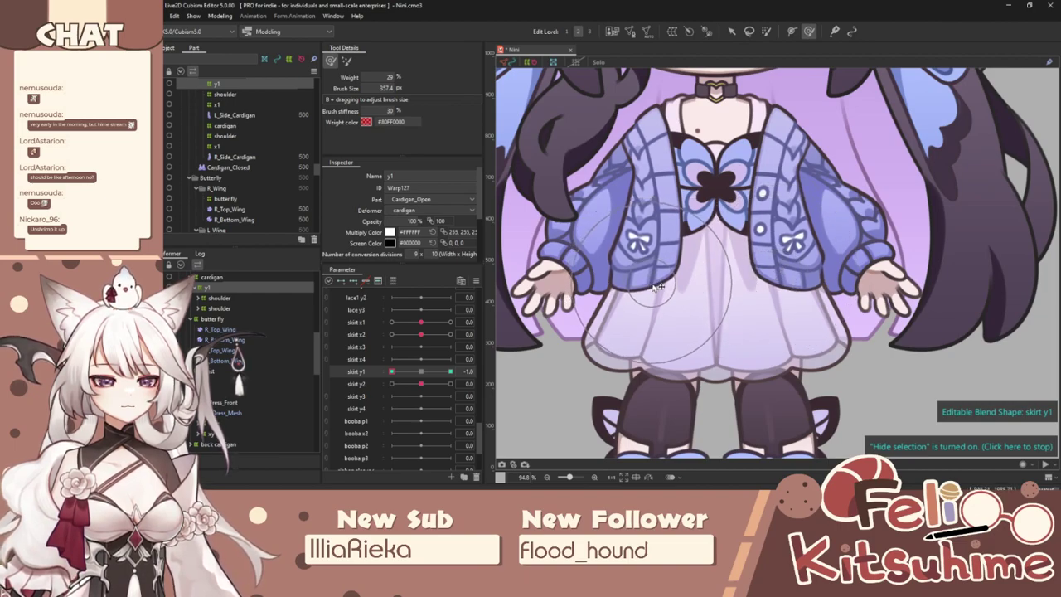
# Return skirt y1 to 0.0, add three keys on skirt y2 for the y1 deformer and brush both hems outward and up at 1.0.
pyautogui.moveTo(394, 372); pyautogui.dragTo(450, 384)
pyautogui.click(369, 386)
pyautogui.moveTo(697, 309)
pyautogui.mouseDown()
pyautogui.moveTo(713, 307)
pyautogui.moveTo(706, 293)
pyautogui.moveTo(593, 273)
pyautogui.mouseUp()
pyautogui.moveTo(654, 258); pyautogui.dragTo(613, 261)
pyautogui.moveTo(771, 267); pyautogui.dragTo(822, 271)
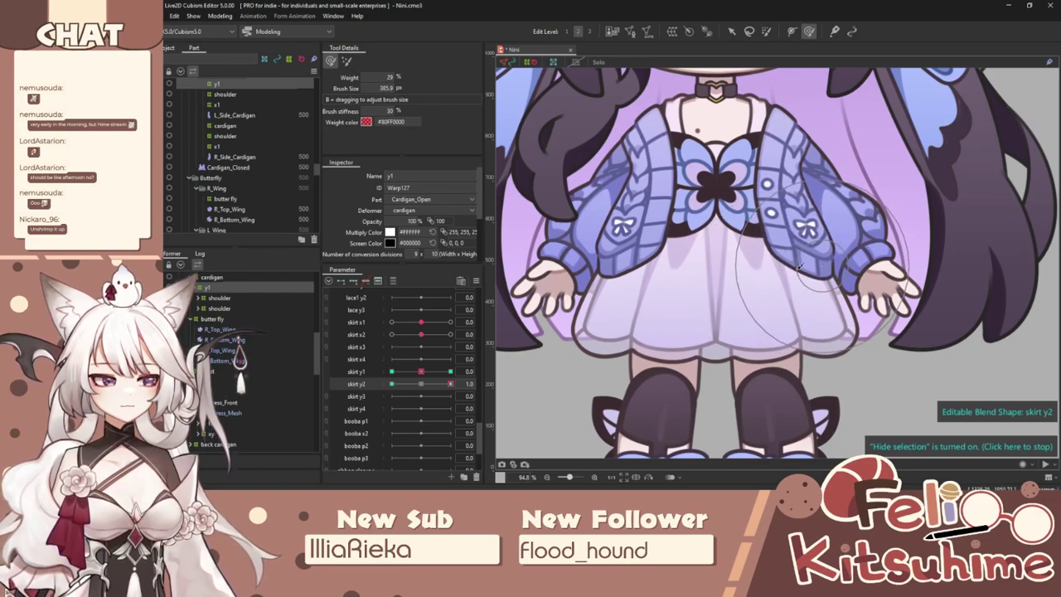
pyautogui.moveTo(452, 387); pyautogui.dragTo(489, 378)
pyautogui.moveTo(685, 246); pyautogui.dragTo(747, 249)
# At skirt y2 = -1.0, brush both cardigan hems down and slightly inward with a resized deform brush.
pyautogui.moveTo(450, 383); pyautogui.dragTo(390, 390)
pyautogui.press('b')
pyautogui.moveTo(675, 284)
pyautogui.mouseDown()
pyautogui.moveTo(718, 283)
pyautogui.moveTo(710, 319)
pyautogui.mouseUp()
pyautogui.press('b')
pyautogui.moveTo(628, 273); pyautogui.dragTo(603, 273)
pyautogui.moveTo(823, 252); pyautogui.dragTo(790, 294)
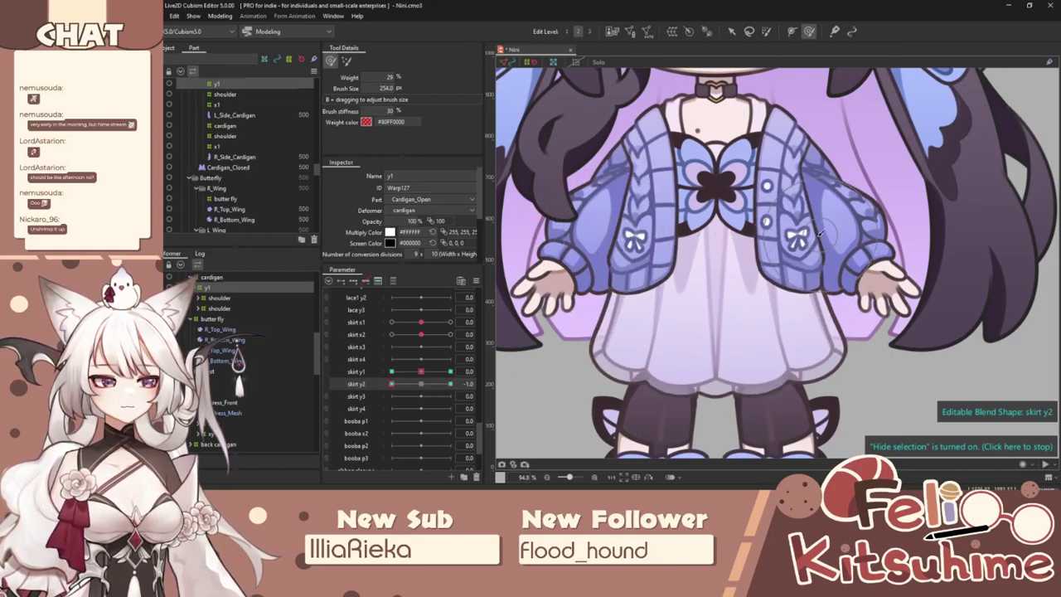
# Apply ellipse interpolation to the skirt y1 and skirt y2 keys of the y1 deformer and return skirt y2 to 0.0.
pyautogui.click(366, 374)
pyautogui.click(475, 281)
pyautogui.click(519, 396)
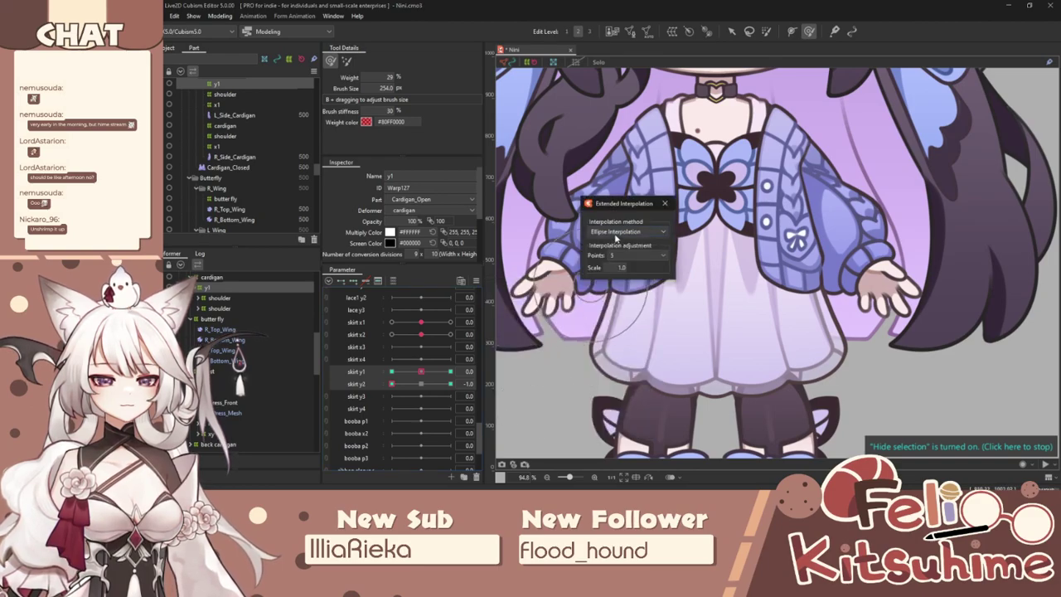
pyautogui.moveTo(377, 376); pyautogui.dragTo(427, 365)
pyautogui.moveTo(260, 377); pyautogui.dragTo(413, 379)
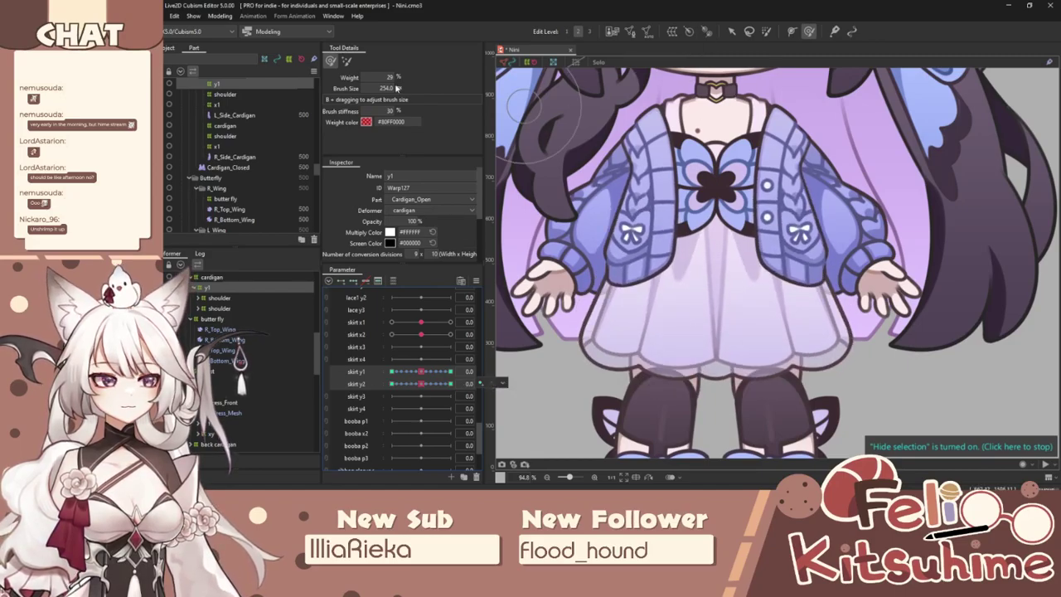
# Examine the cardigan's vertical sway on the whole model in the physics settings preview.
pyautogui.click(220, 16)
pyautogui.click(253, 207)
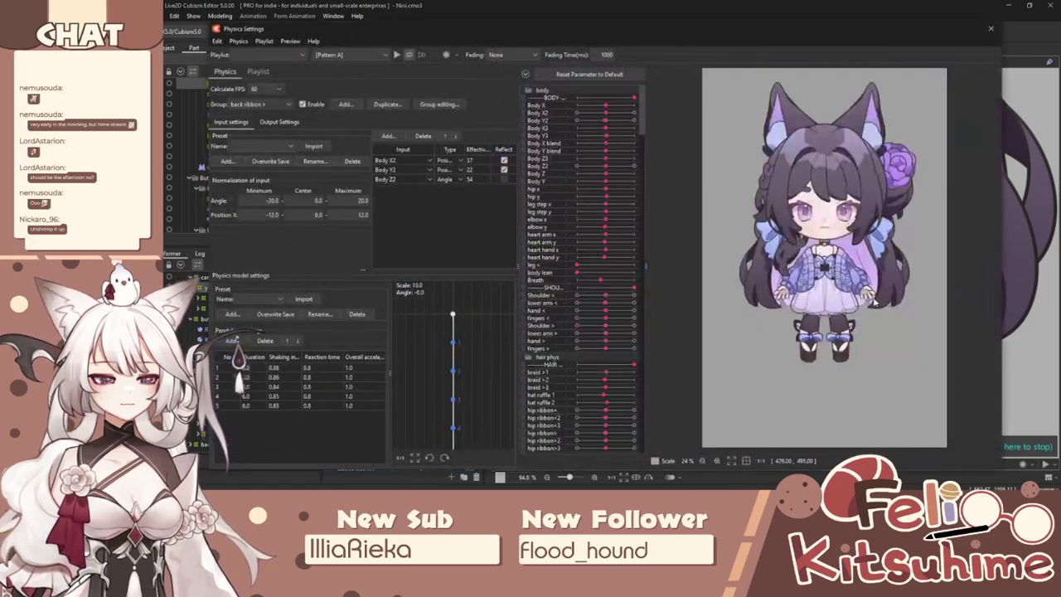
pyautogui.moveTo(740, 370); pyautogui.dragTo(802, 411)
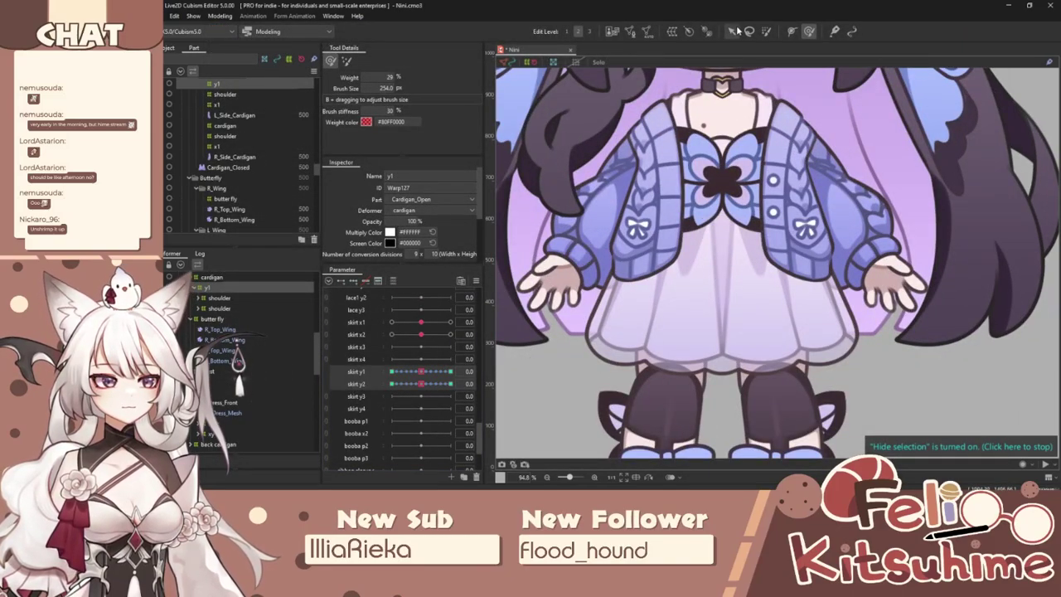
# Add three keys on skirt y2 for R_Side_Cardigan, bend its lowest path point inward at -1.0 and return the parameter to 0.0.
pyautogui.click(733, 31)
pyautogui.scroll(2, 685, 214)
pyautogui.click(651, 214)
pyautogui.scroll(-2, 620, 313)
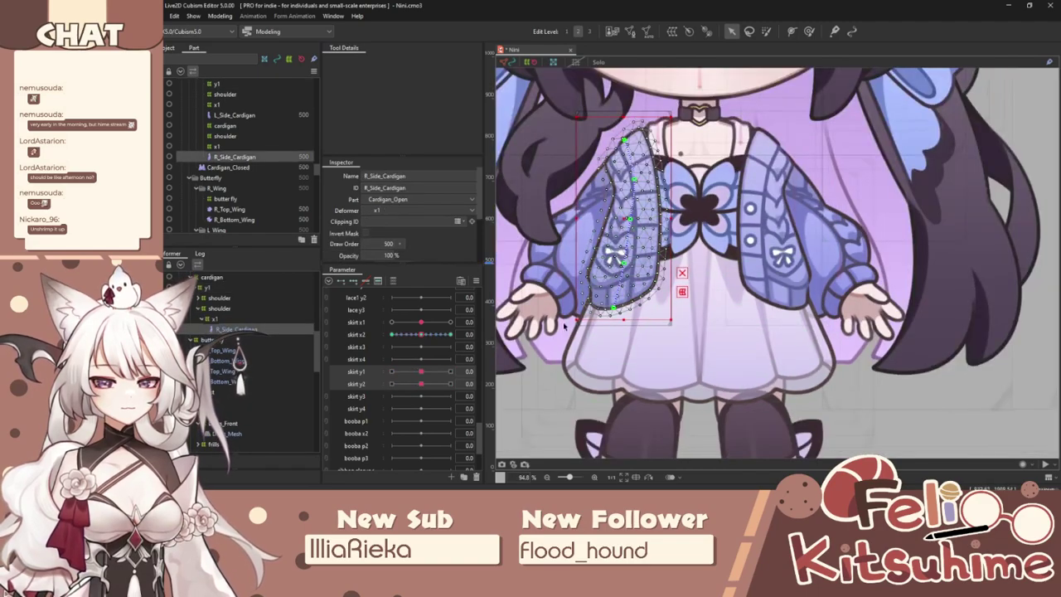
pyautogui.scroll(2, 620, 238)
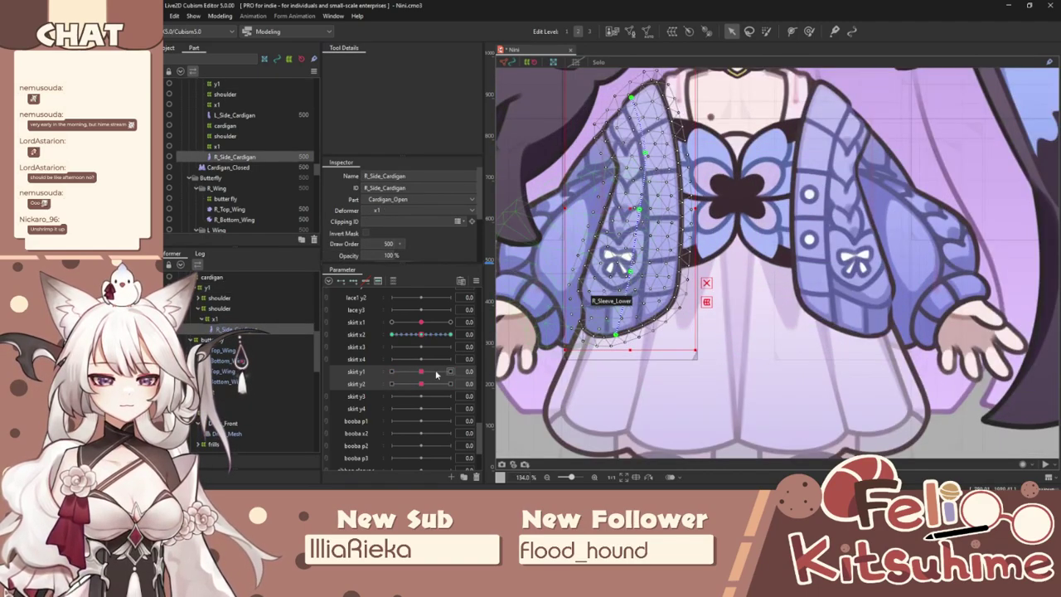
pyautogui.click(363, 384)
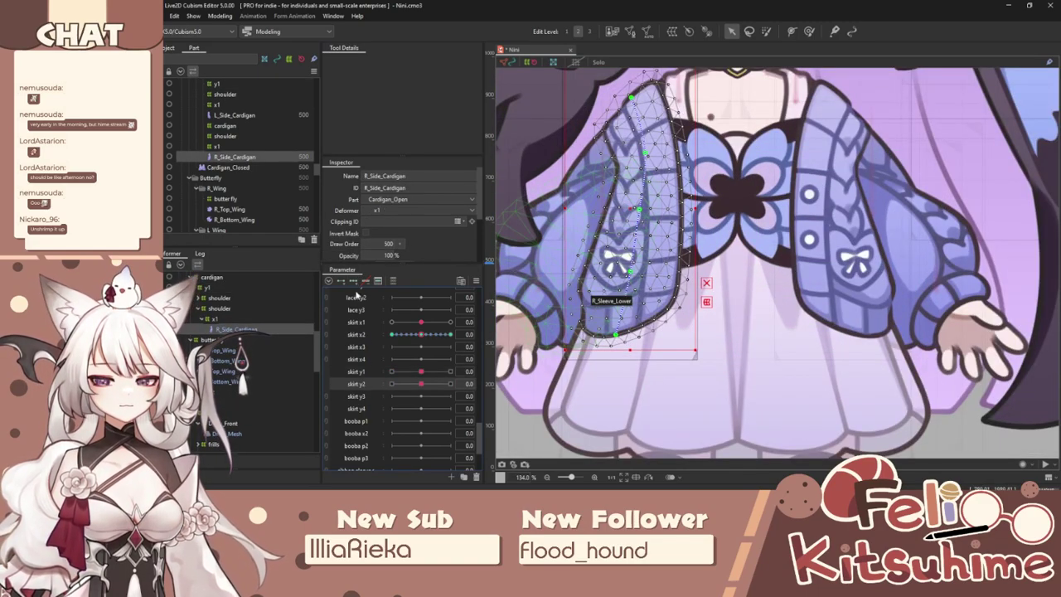
pyautogui.moveTo(421, 384); pyautogui.dragTo(392, 383)
pyautogui.click(602, 321)
pyautogui.moveTo(618, 346); pyautogui.dragTo(635, 341)
pyautogui.moveTo(392, 384); pyautogui.dragTo(421, 383)
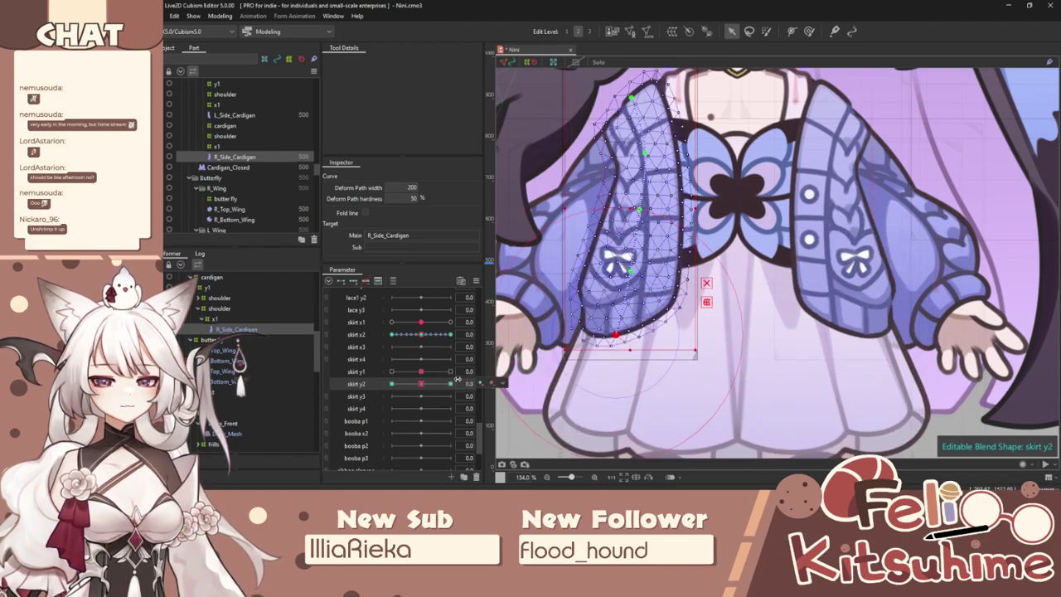
# Key L_Side_Cardigan on skirt y2, bending its lowest path point outward at 1.0 and inward at -1.0.
pyautogui.click(831, 250)
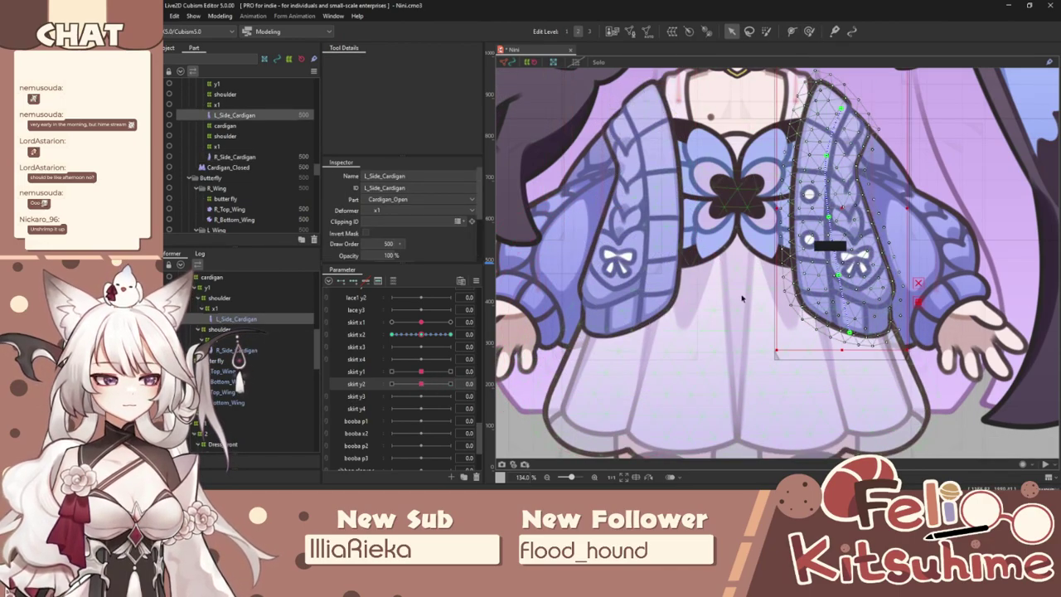
pyautogui.moveTo(423, 383); pyautogui.dragTo(450, 383)
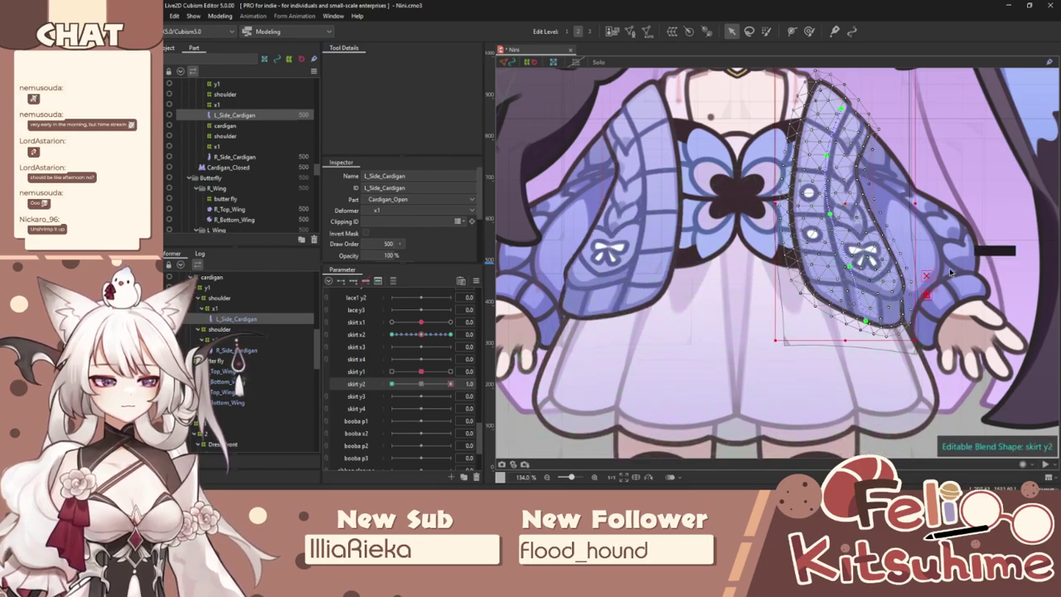
pyautogui.click(925, 276)
pyautogui.moveTo(864, 330); pyautogui.dragTo(882, 318)
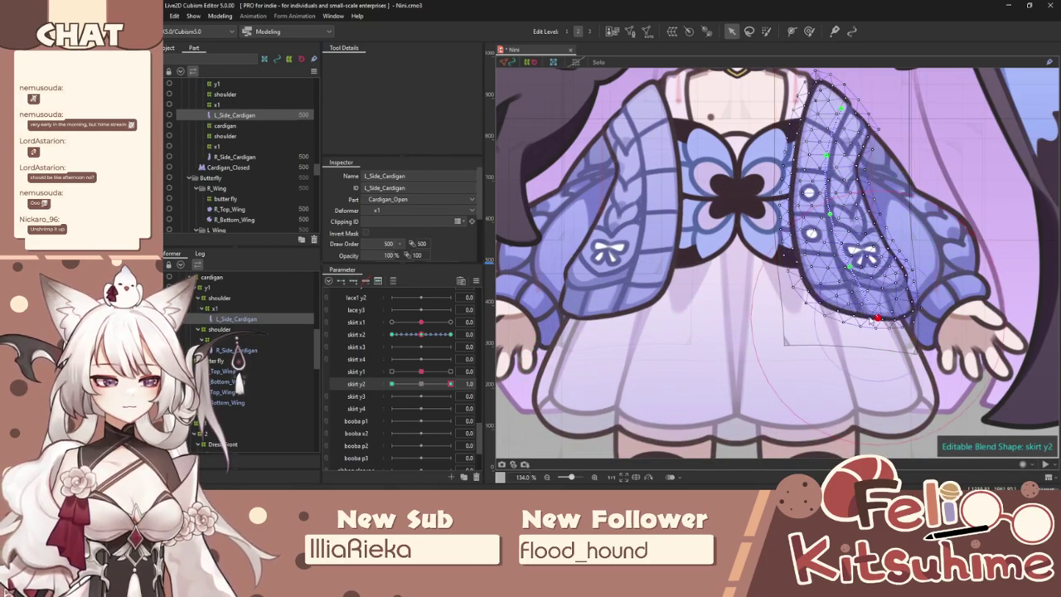
pyautogui.moveTo(450, 384); pyautogui.dragTo(392, 384)
pyautogui.moveTo(849, 344); pyautogui.dragTo(839, 345)
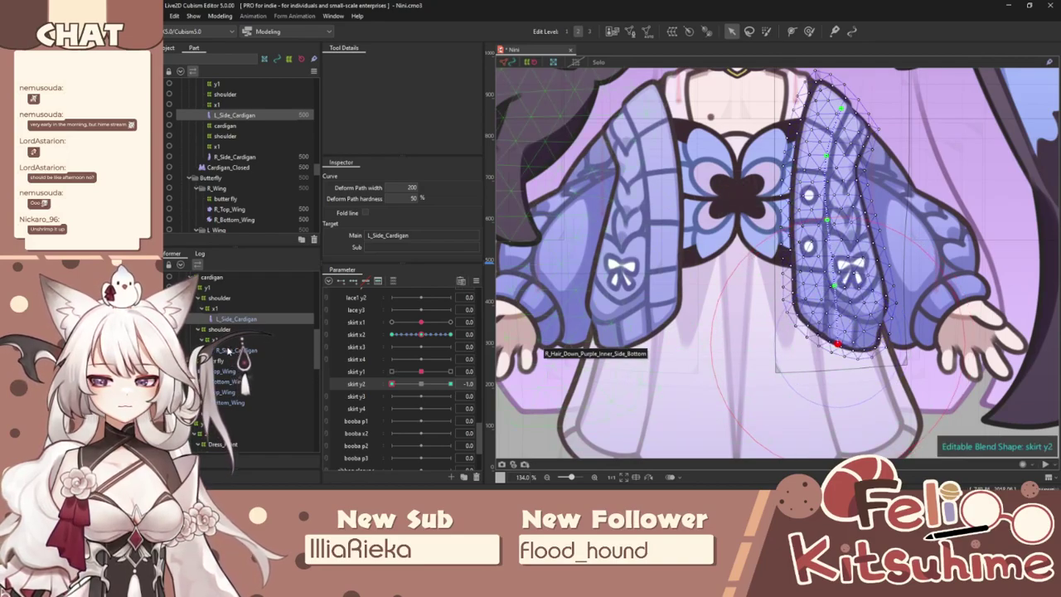
# Apply ellipse interpolation to the skirt y2 keys of both L_Side_Cardigan and R_Side_Cardigan.
pyautogui.keyDown('ctrl'); pyautogui.click(237, 349); pyautogui.keyUp('ctrl')
pyautogui.click(476, 281)
pyautogui.click(536, 405)
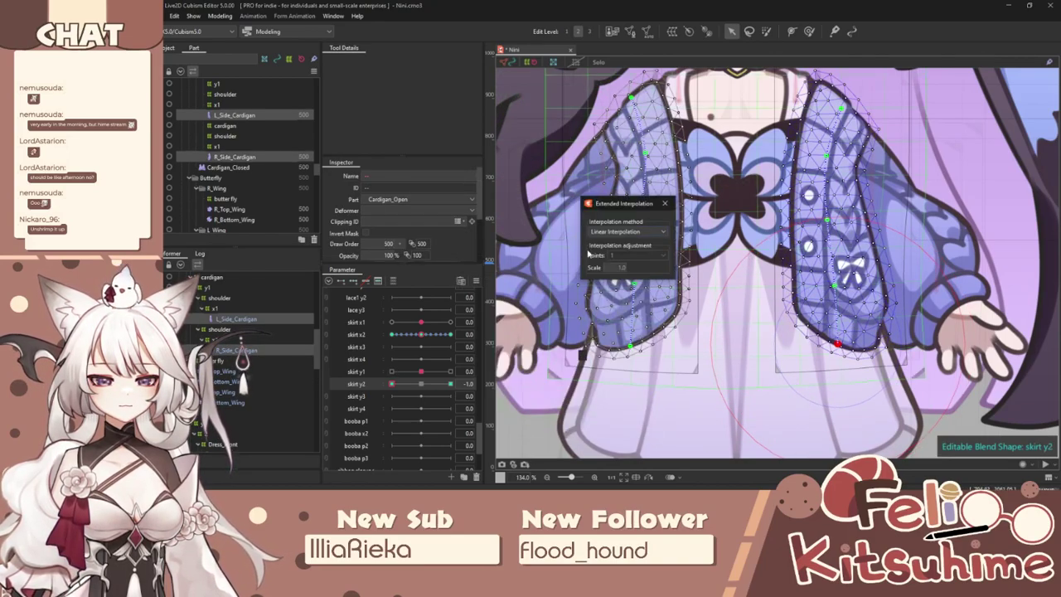
pyautogui.click(631, 241)
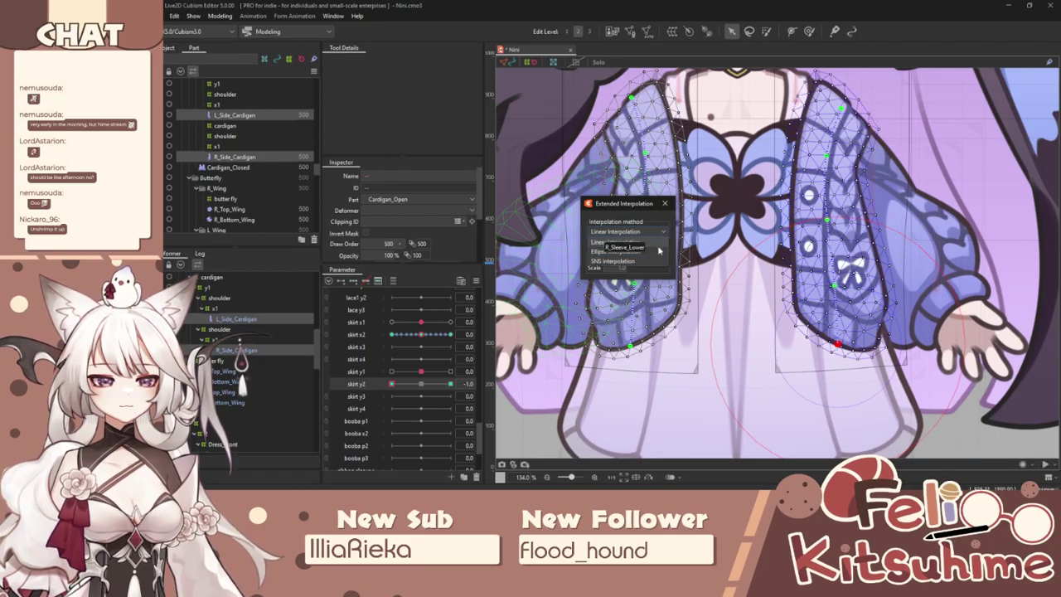
pyautogui.click(663, 204)
# Examine the combined swing of both cardigan sides and the skirt in the physics settings preview.
pyautogui.click(220, 15)
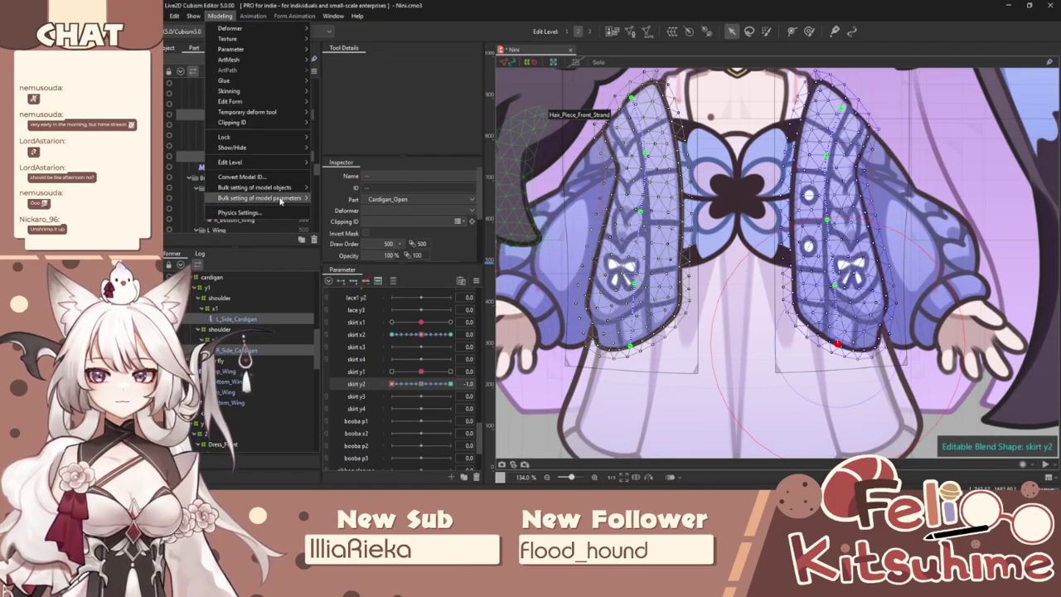
pyautogui.click(282, 213)
pyautogui.moveTo(837, 268); pyautogui.dragTo(775, 83)
pyautogui.scroll(-5, 830, 399)
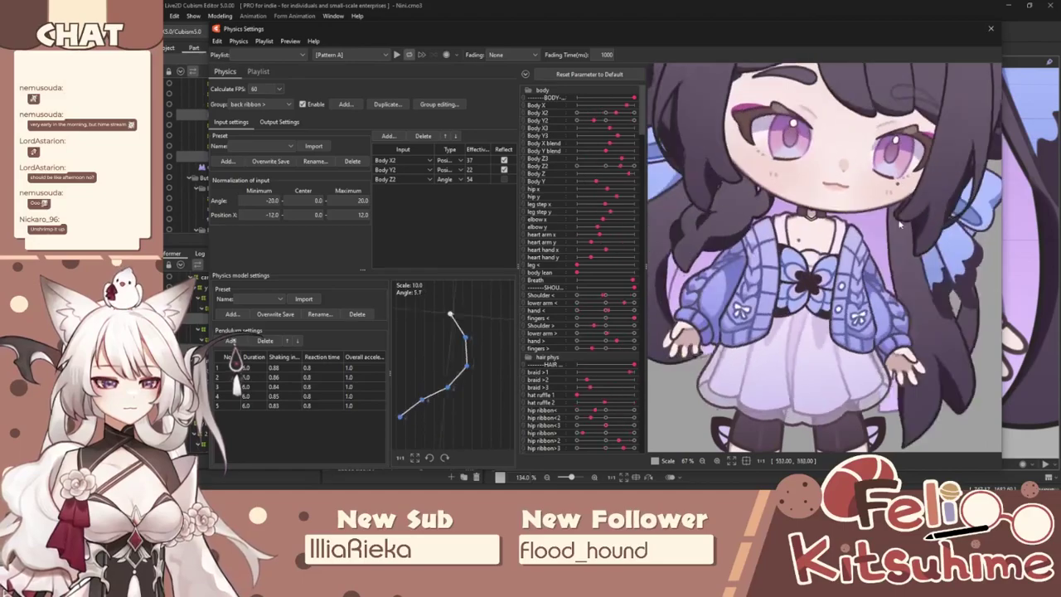
pyautogui.moveTo(829, 400); pyautogui.dragTo(919, 324)
pyautogui.click(992, 30)
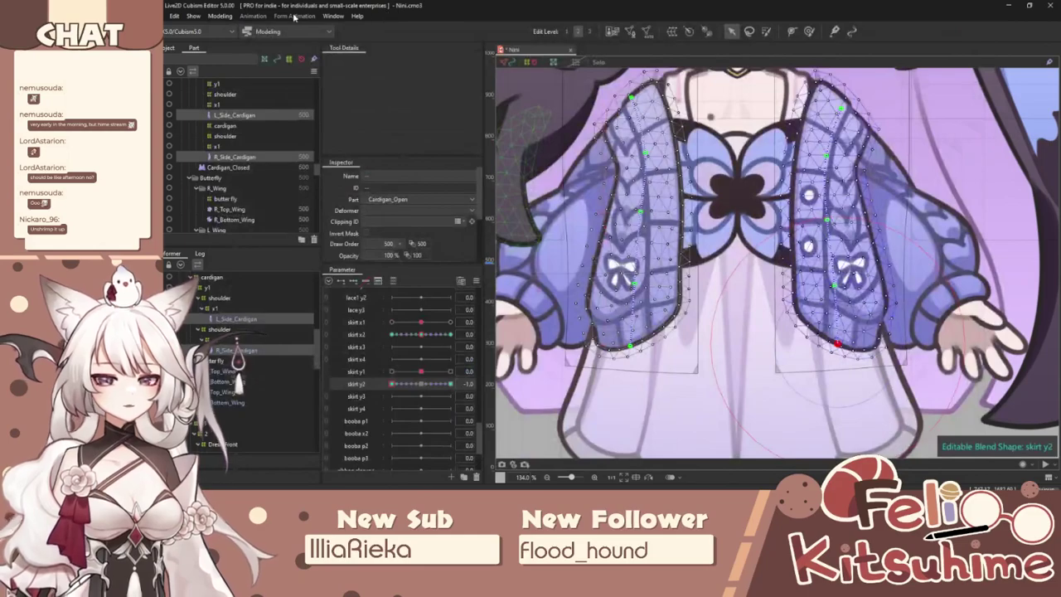
# Save the model and reset the parameters to their default values.
pyautogui.click(172, 15)
pyautogui.click(175, 100)
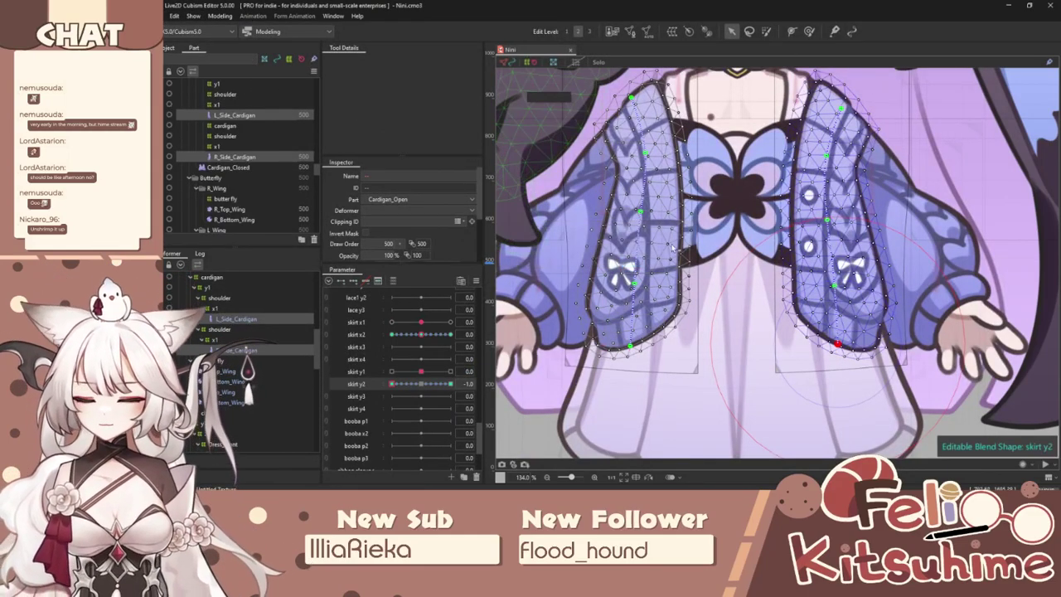
pyautogui.click(475, 281)
pyautogui.click(519, 297)
# Create a rotation deformer named ribbon as parent of R_Ribbon_Knot, R_Ribbon_Inner_Loop and R_Ribbon_Outer_Loop, and shorten its handle.
pyautogui.scroll(-5, 696, 211)
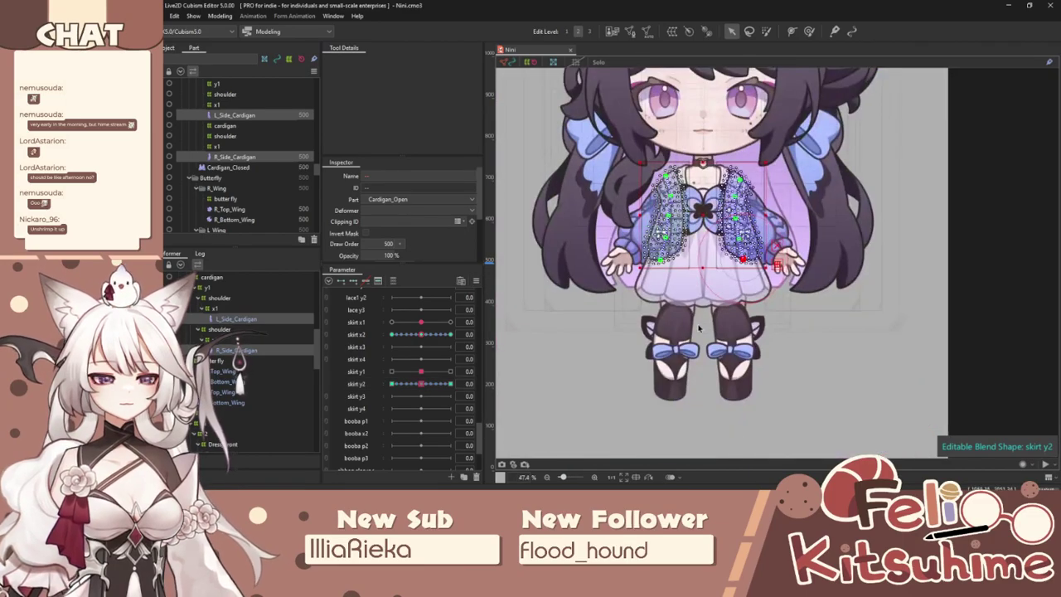
pyautogui.scroll(4, 681, 335)
pyautogui.click(663, 326)
pyautogui.scroll(-4, 678, 331)
pyautogui.scroll(3, 678, 334)
pyautogui.scroll(-2, 243, 372)
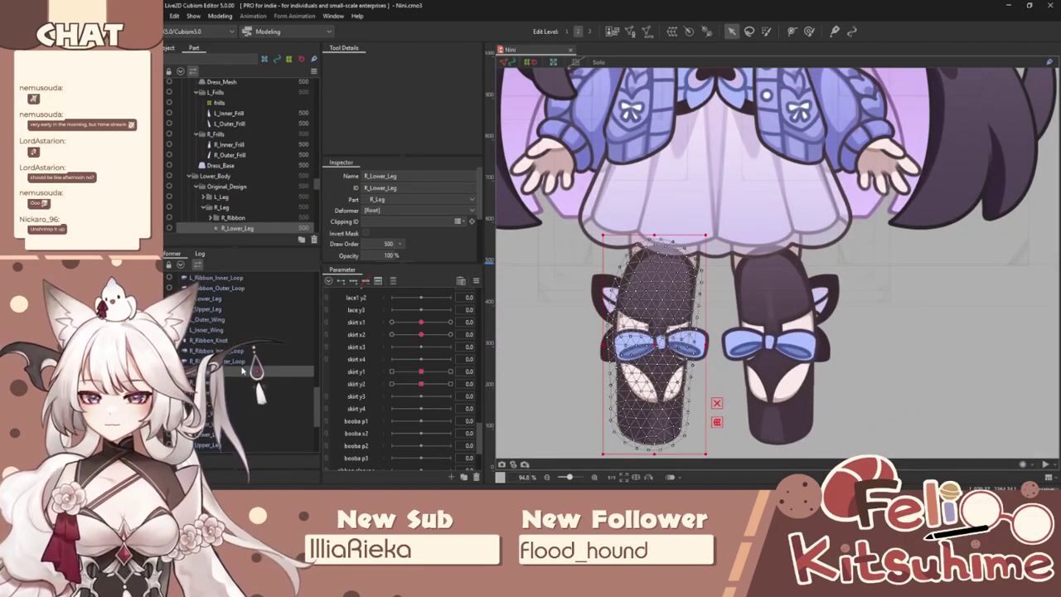
pyautogui.scroll(2, 677, 354)
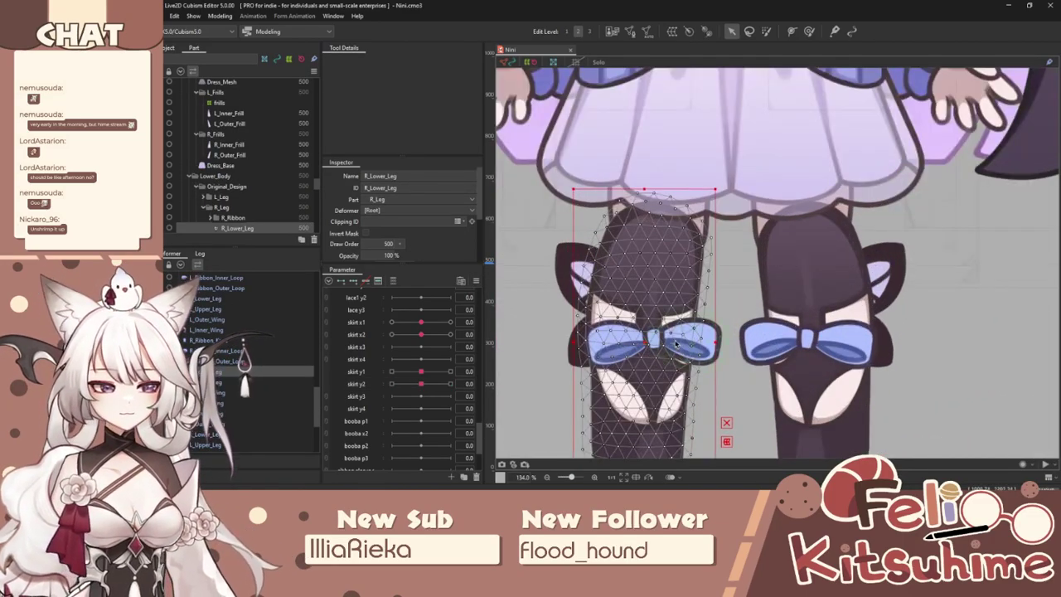
pyautogui.click(676, 344)
pyautogui.scroll(2, 655, 343)
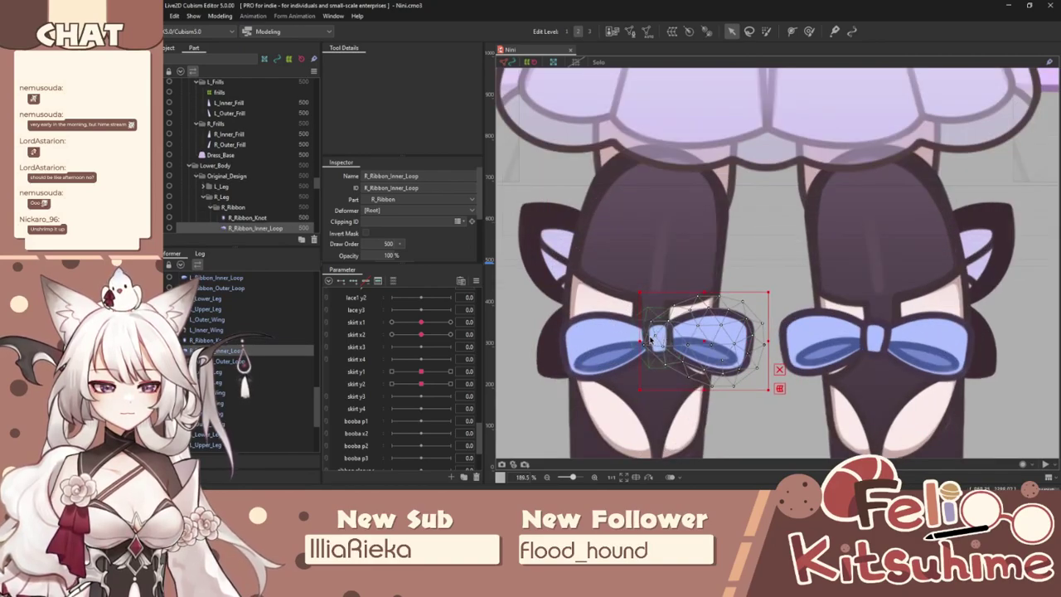
pyautogui.keyDown('shift'); pyautogui.click(652, 340); pyautogui.keyUp('shift')
pyautogui.keyDown('shift'); pyautogui.click(597, 340); pyautogui.keyUp('shift')
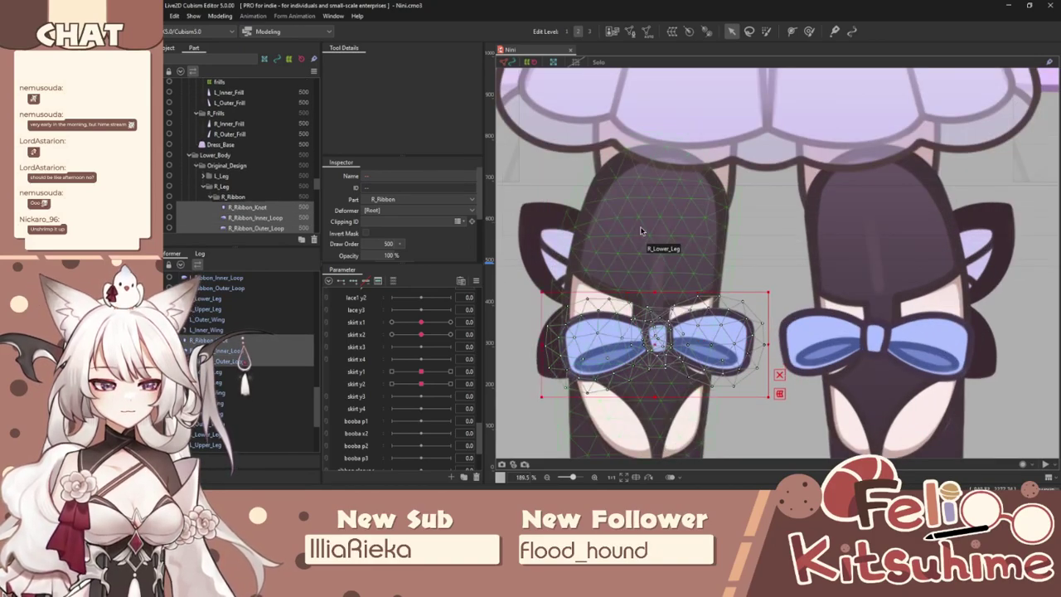
pyautogui.scroll(-2, 622, 232)
pyautogui.click(689, 31)
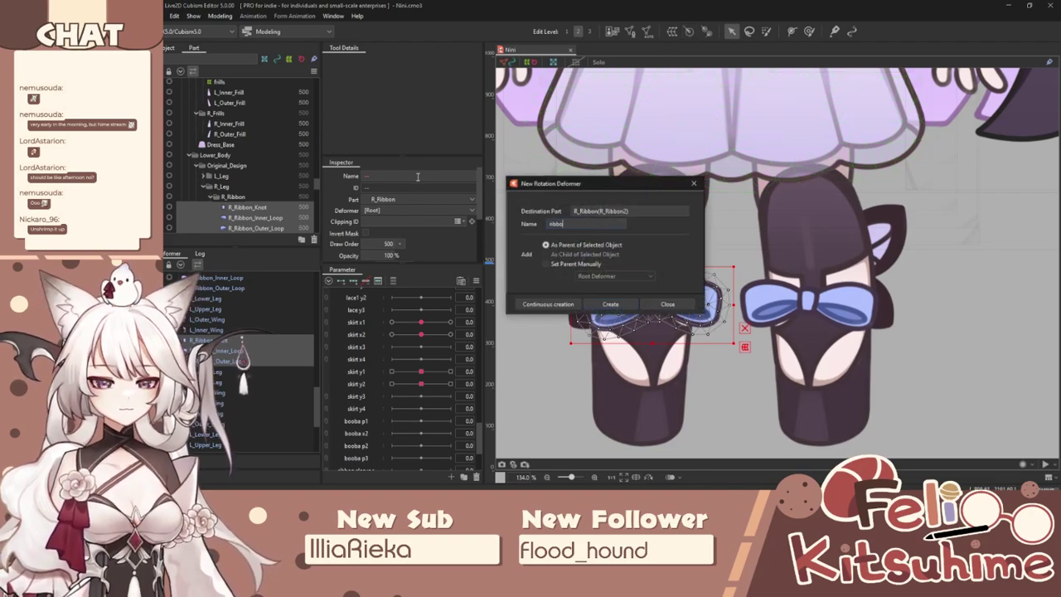
pyautogui.click(634, 307)
pyautogui.scroll(4, 668, 303)
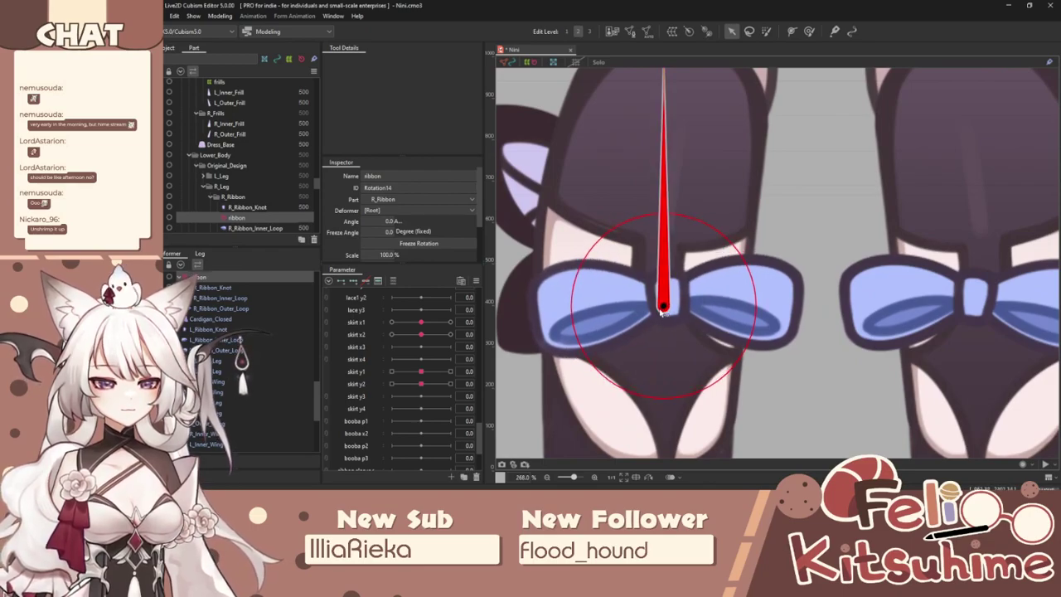
pyautogui.scroll(-6, 671, 302)
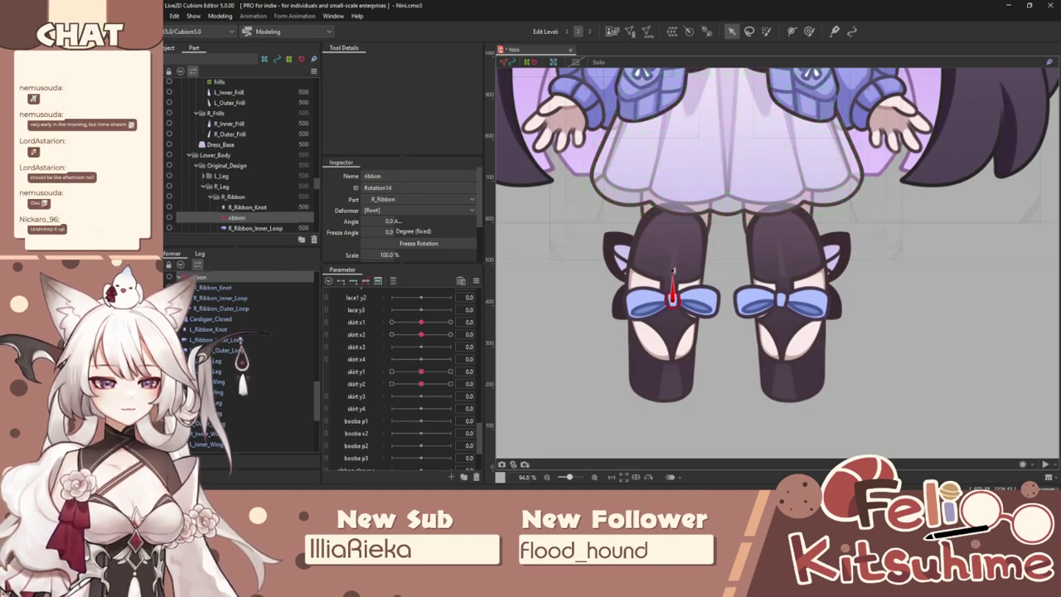
# Create a rotation deformer named back butterfly as parent of the right leg's R_Outer_Wing and R_Inner_Wing, and shorten its handle.
pyautogui.scroll(2, 673, 282)
pyautogui.click(602, 257)
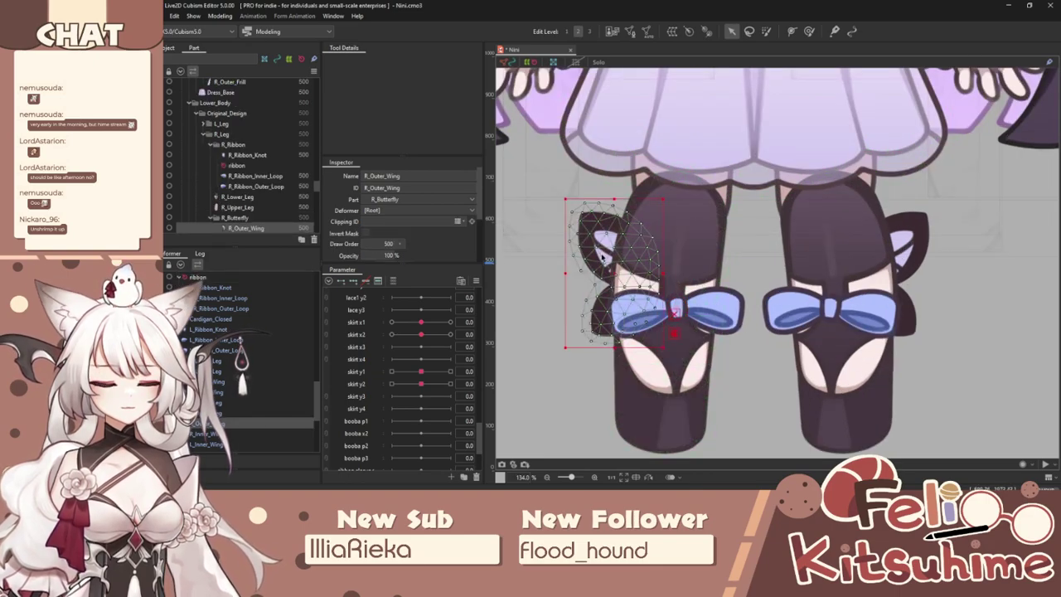
pyautogui.scroll(-2, 620, 255)
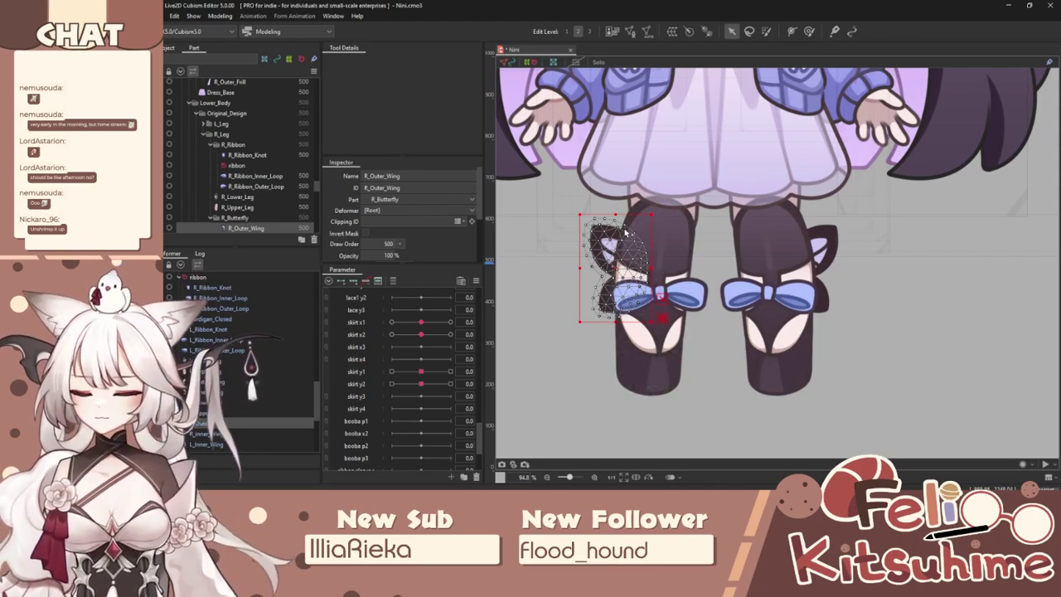
pyautogui.scroll(2, 667, 255)
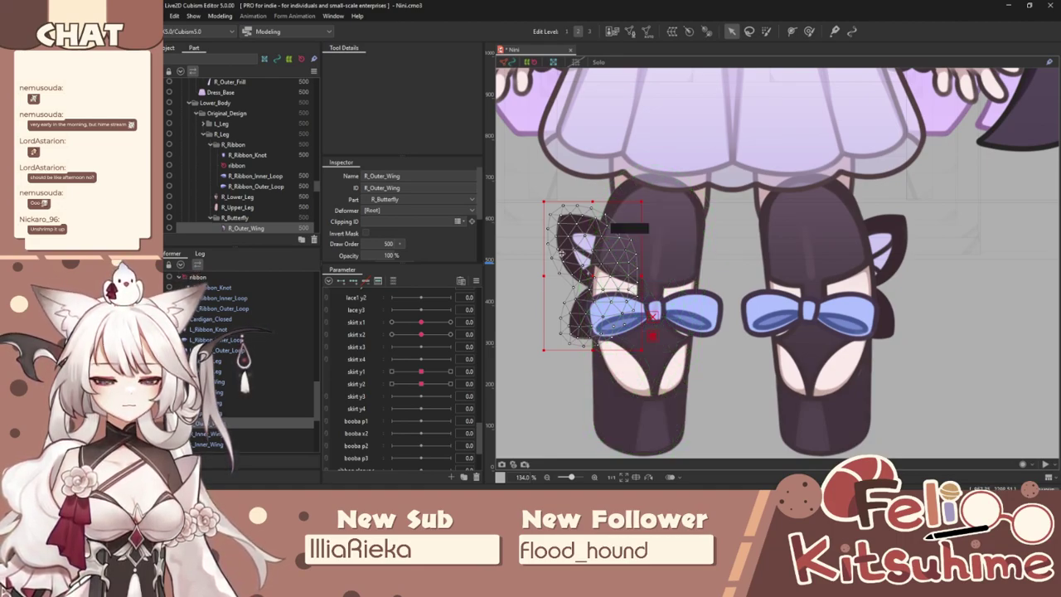
pyautogui.scroll(-3, 222, 396)
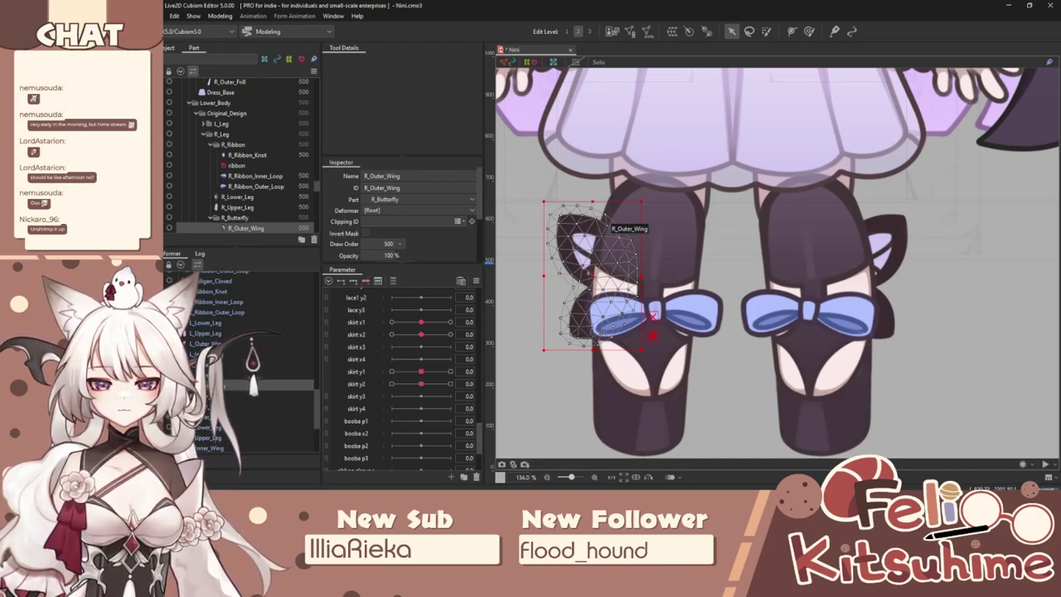
pyautogui.scroll(3, 222, 365)
pyautogui.scroll(-3, 256, 199)
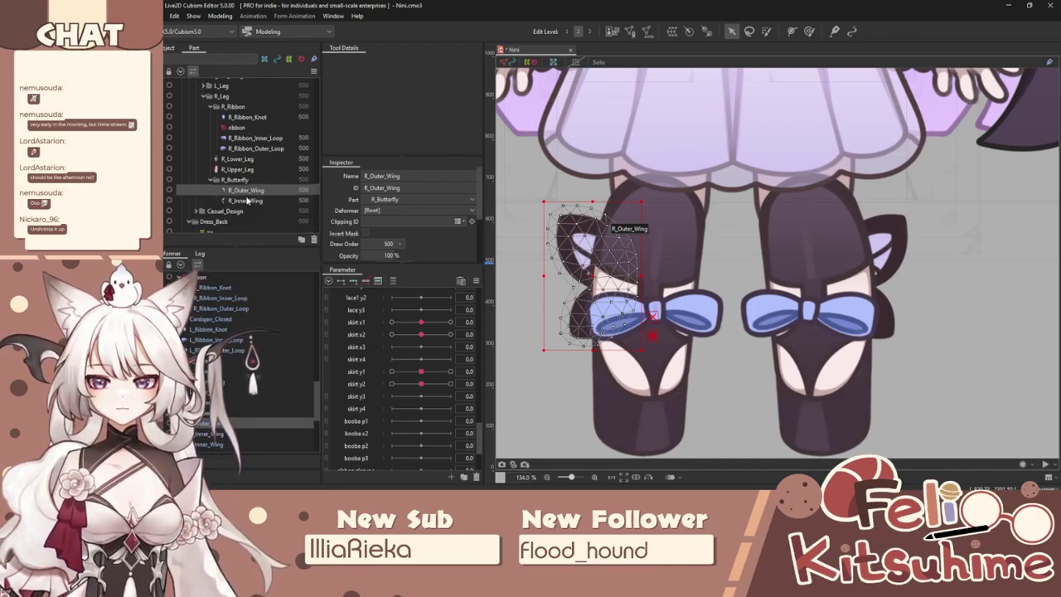
pyautogui.click(247, 201)
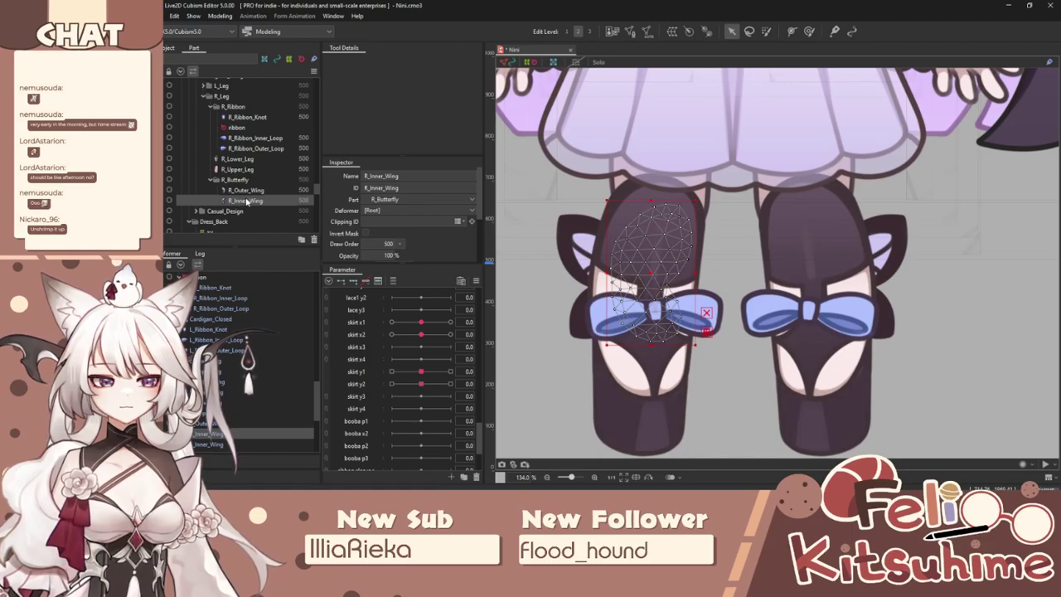
pyautogui.keyDown('ctrl'); pyautogui.click(247, 192); pyautogui.keyUp('ctrl')
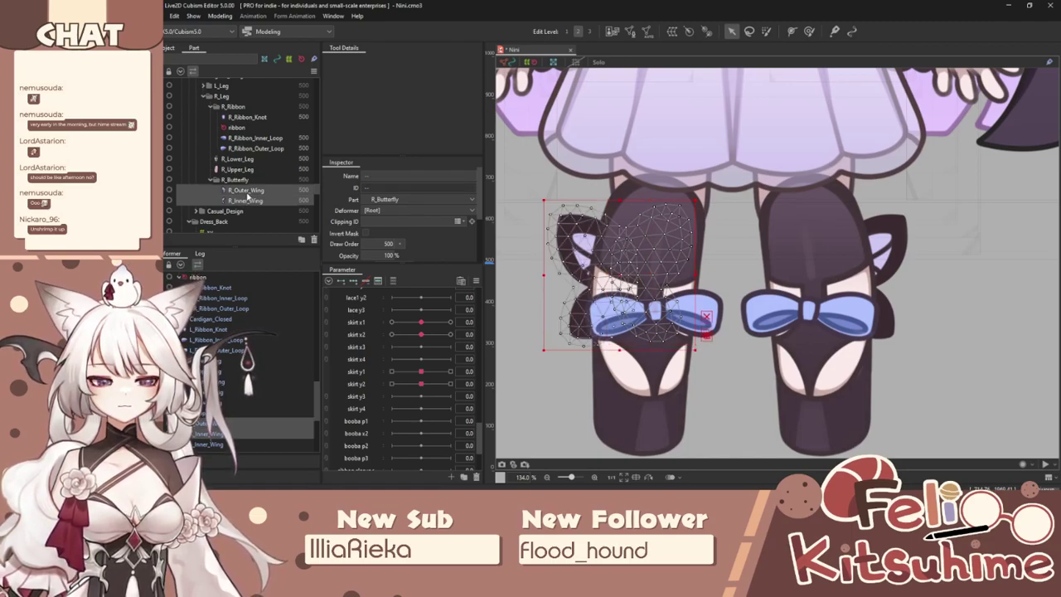
pyautogui.click(686, 32)
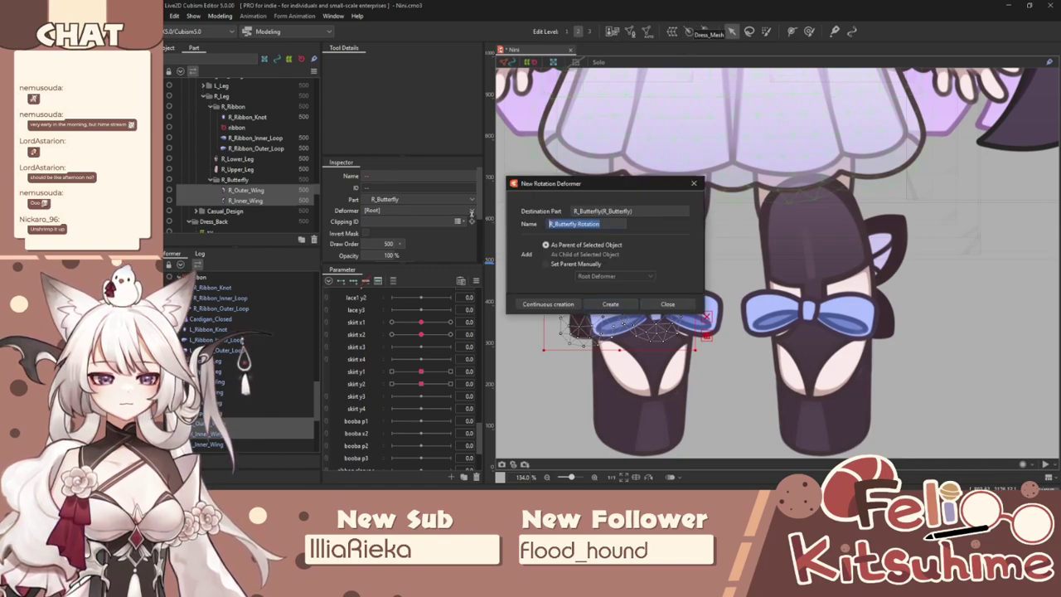
pyautogui.write('back')
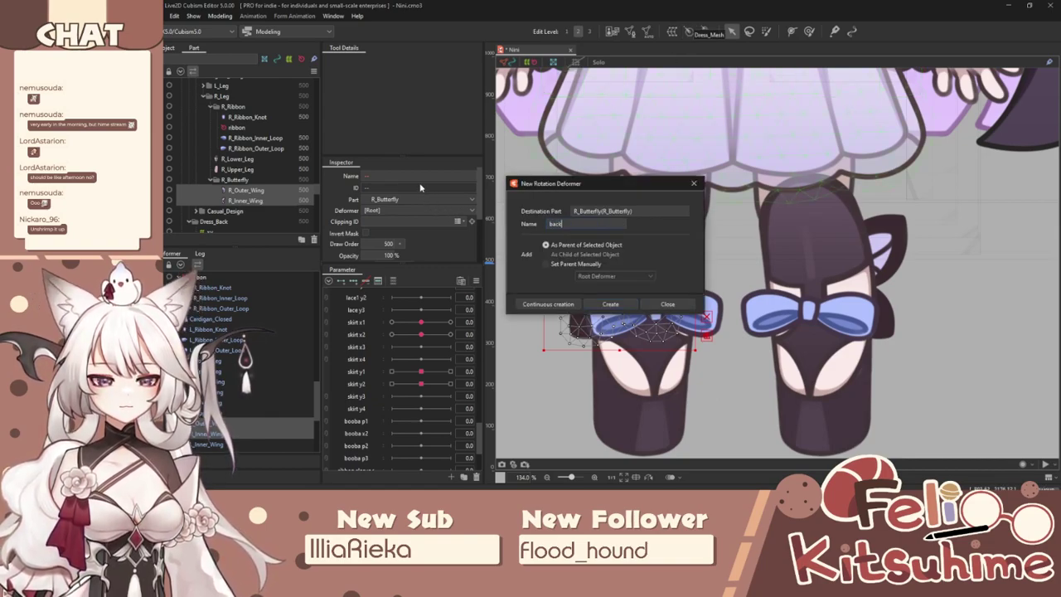
pyautogui.write(' butter')
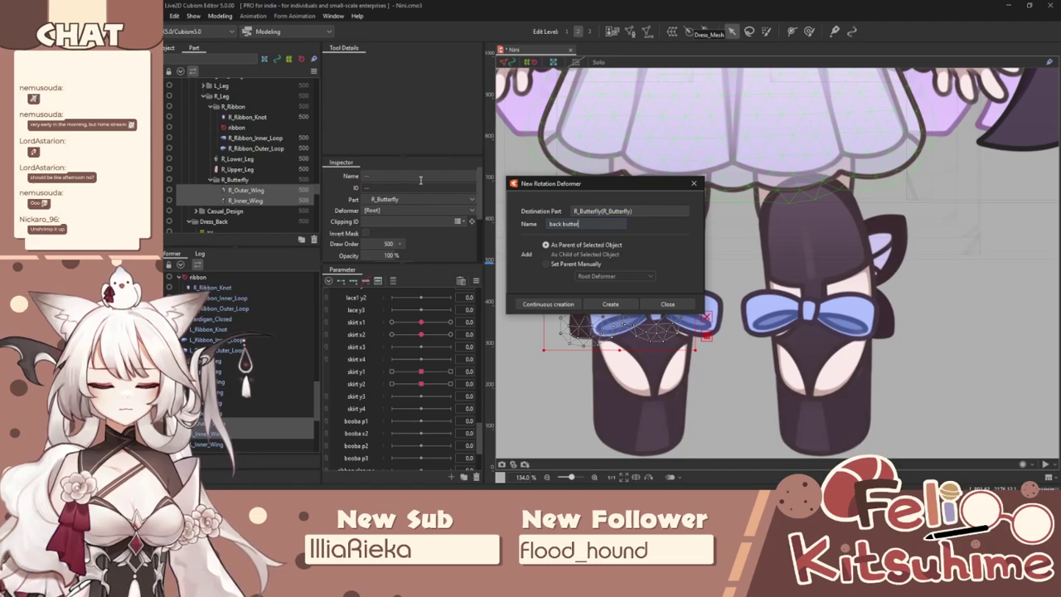
pyautogui.write('fly')
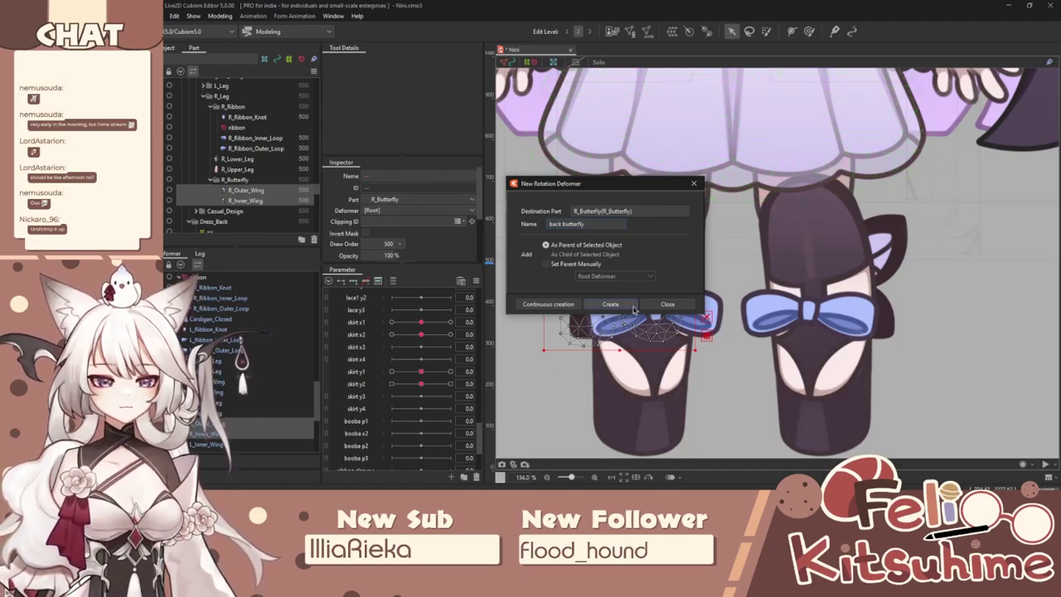
pyautogui.click(633, 304)
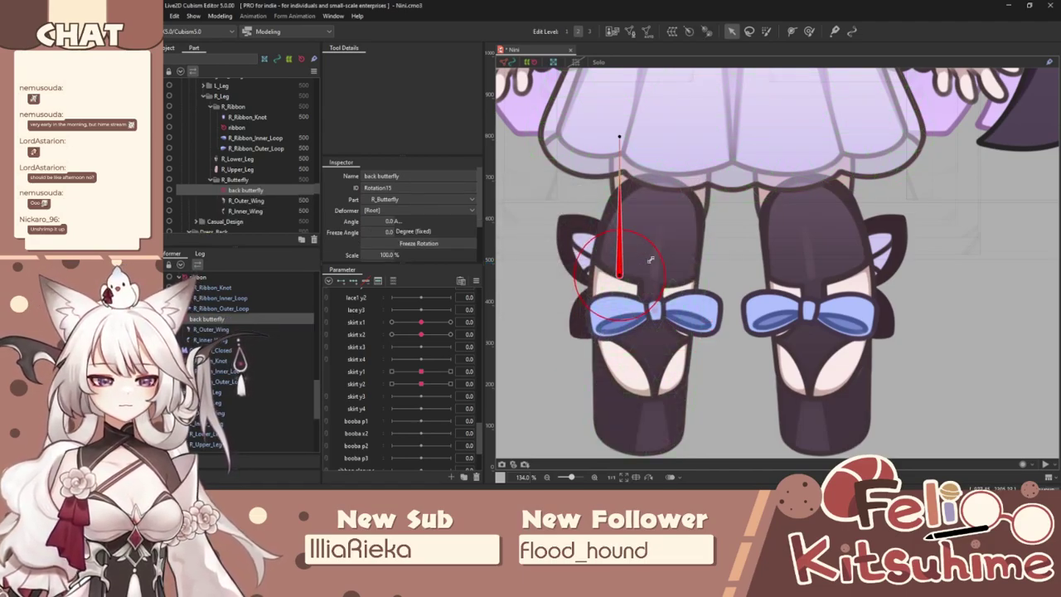
pyautogui.moveTo(619, 136); pyautogui.dragTo(619, 240)
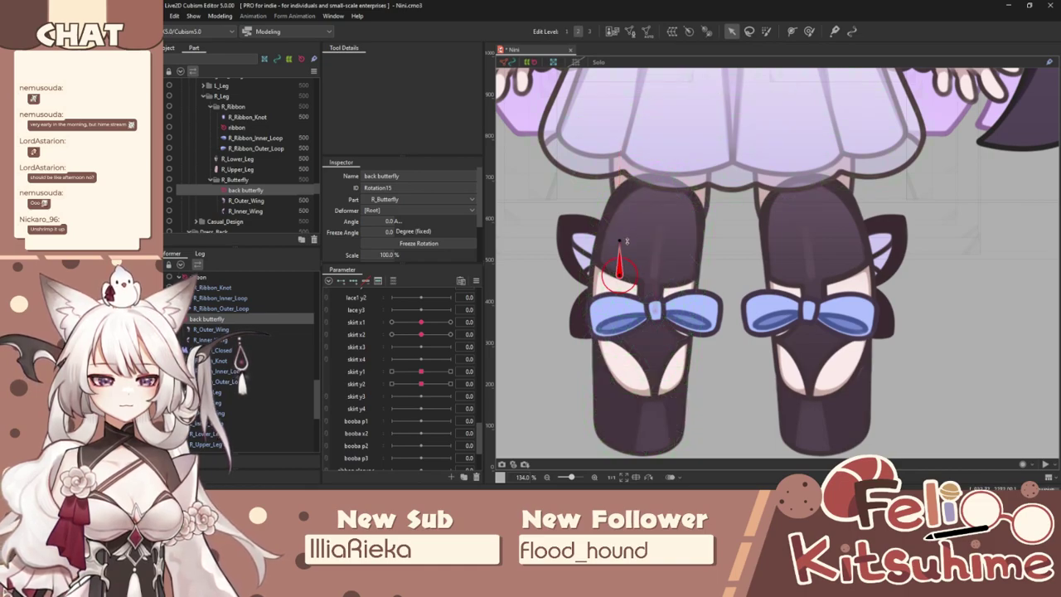
# Create a warp deformer named Leg R as parent of R_Lower_Leg, R_Upper_Leg and the ribbon and back butterfly rotation deformers.
pyautogui.scroll(2, 222, 312)
pyautogui.click(222, 314)
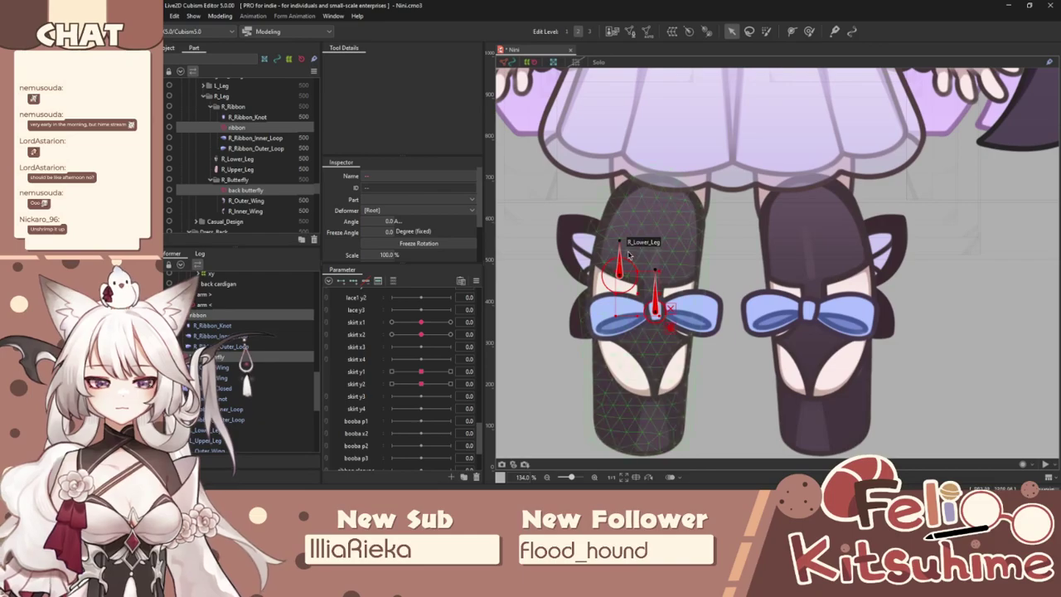
pyautogui.click(686, 241)
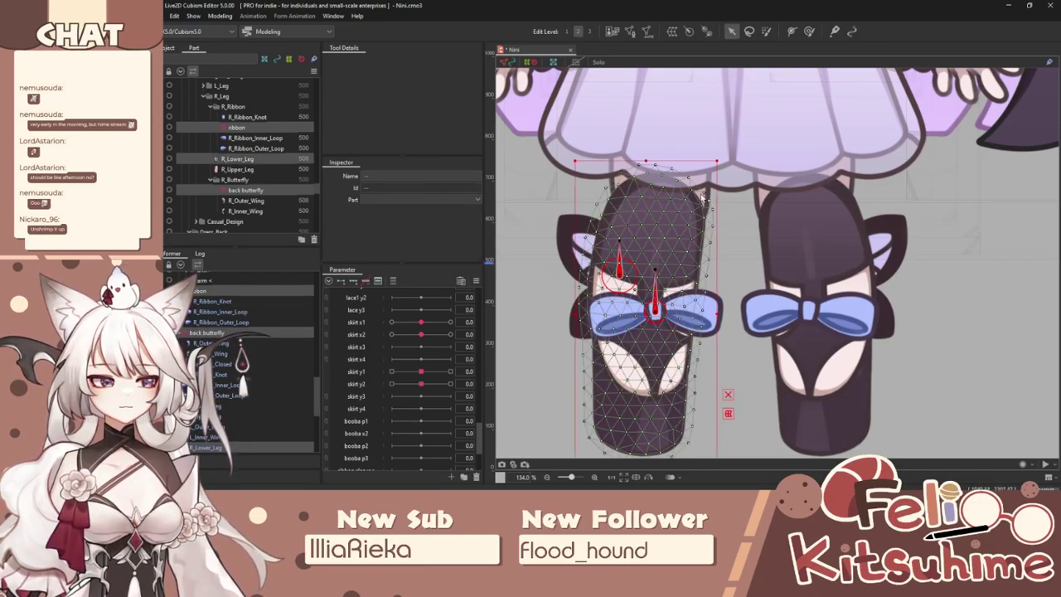
pyautogui.scroll(3, 701, 197)
pyautogui.keyDown('shift'); pyautogui.click(701, 200); pyautogui.keyUp('shift')
pyautogui.scroll(-5, 688, 200)
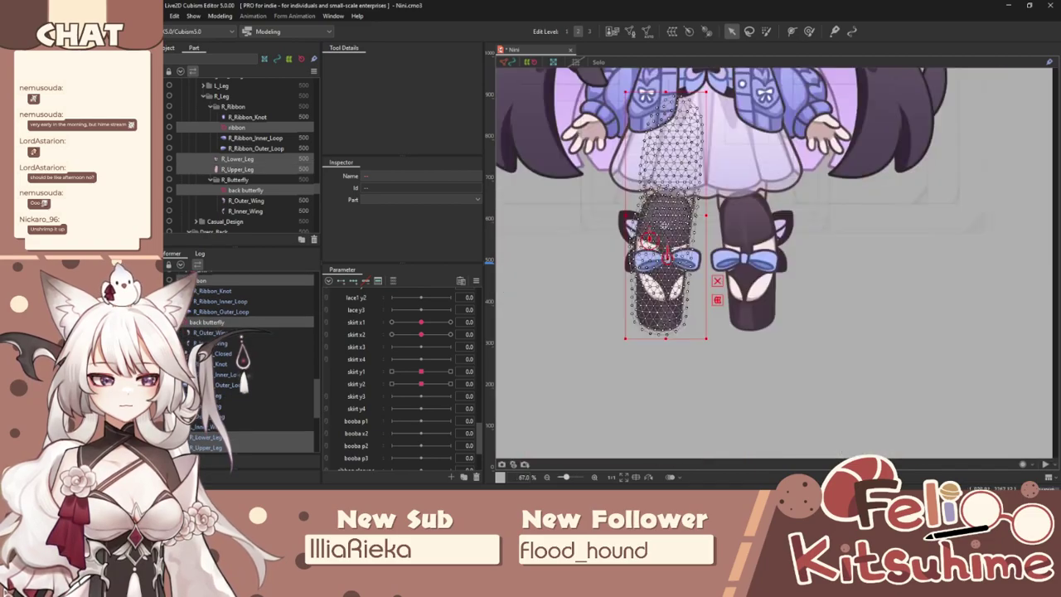
pyautogui.moveTo(667, 222); pyautogui.dragTo(563, 255)
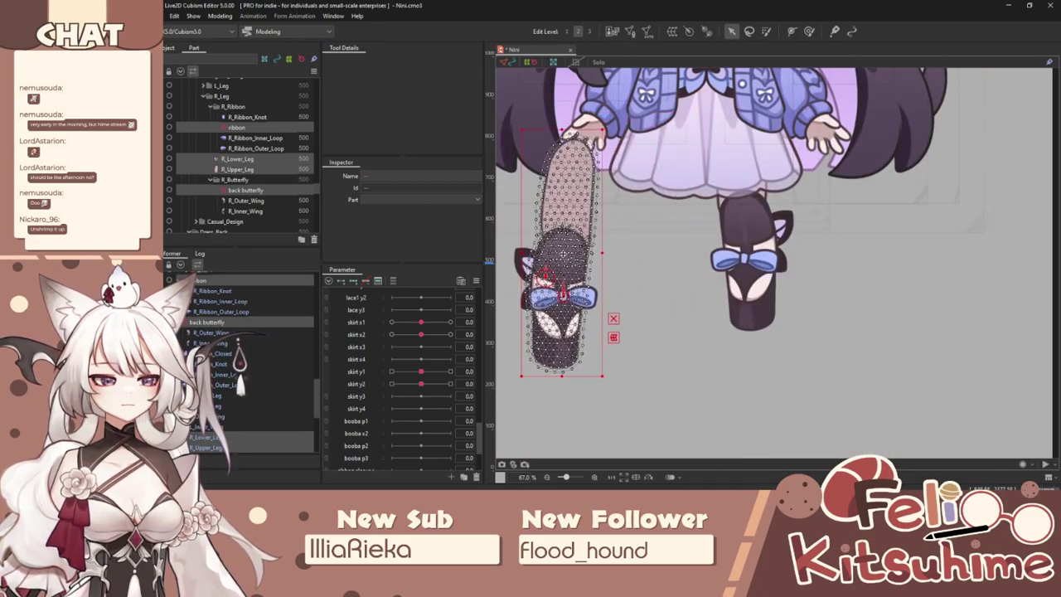
pyautogui.hotkey('ctrl', 'z')
pyautogui.scroll(3, 768, 152)
pyautogui.click(672, 32)
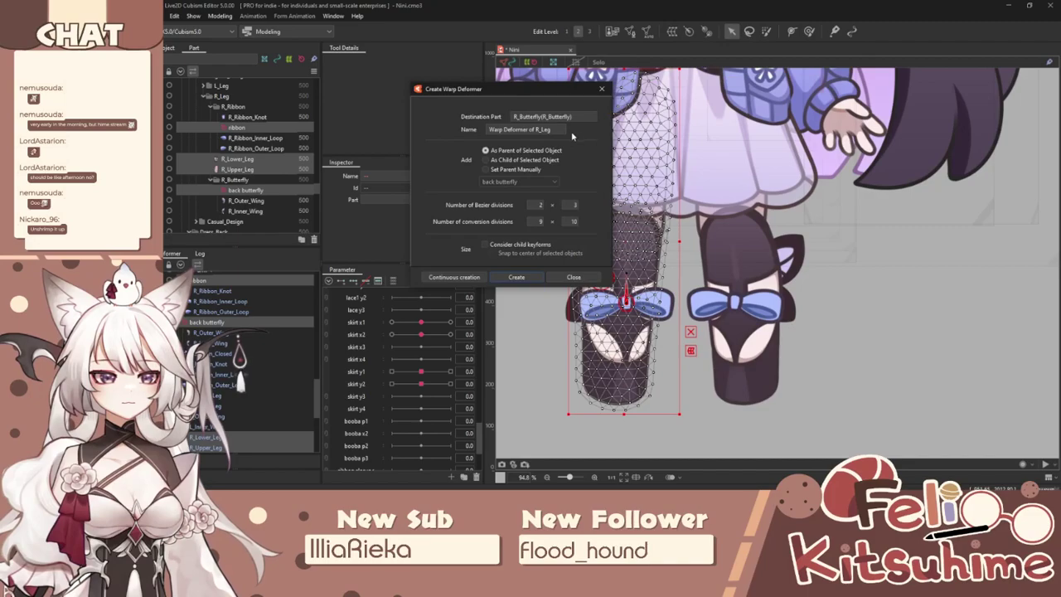
pyautogui.moveTo(570, 130); pyautogui.dragTo(468, 130)
pyautogui.write('Leg R')
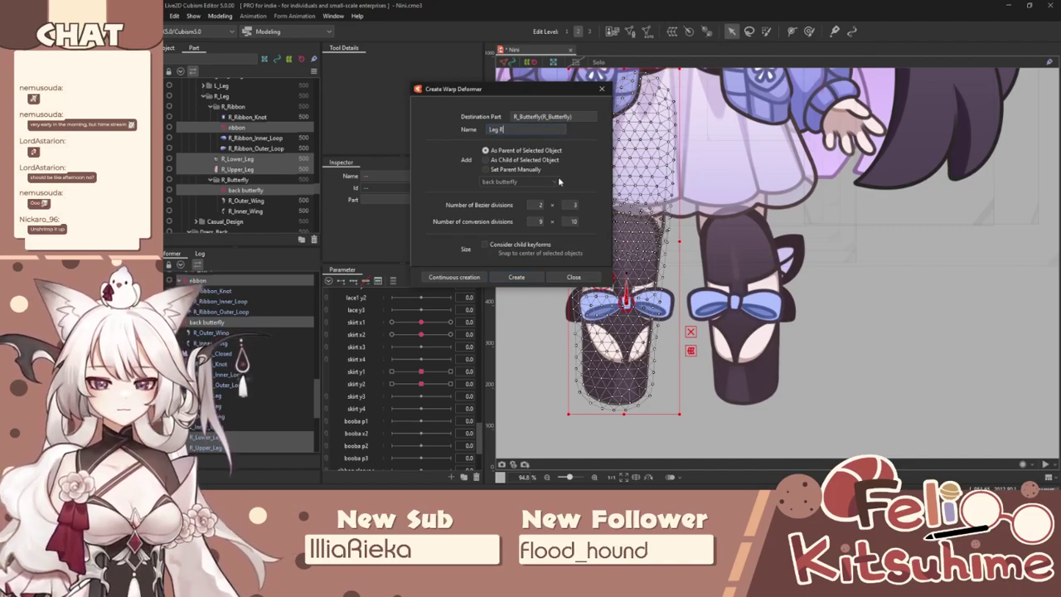
pyautogui.click(515, 277)
pyautogui.scroll(-3, 613, 228)
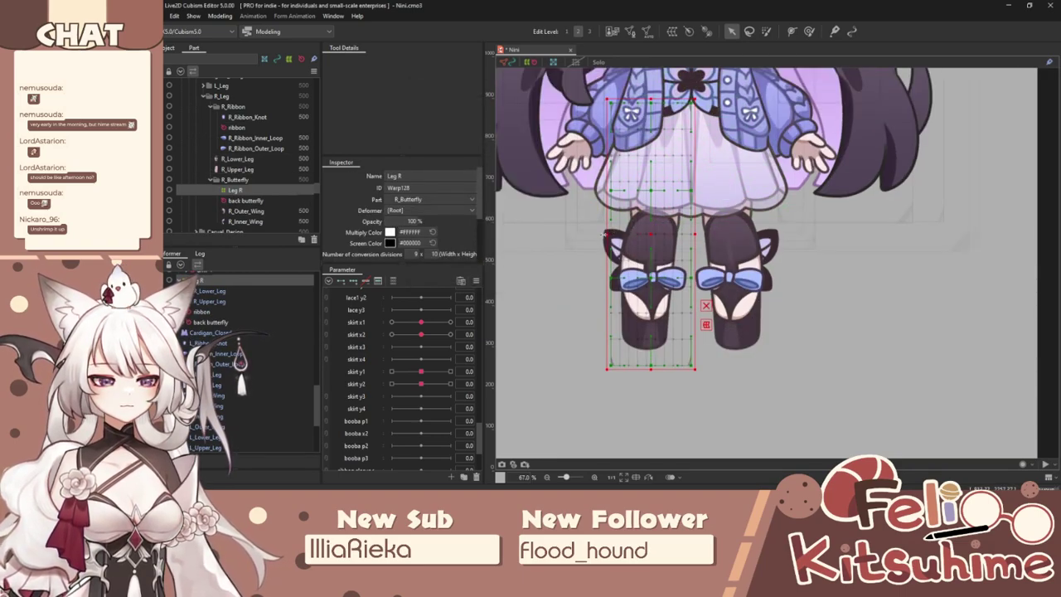
pyautogui.scroll(2, 220, 321)
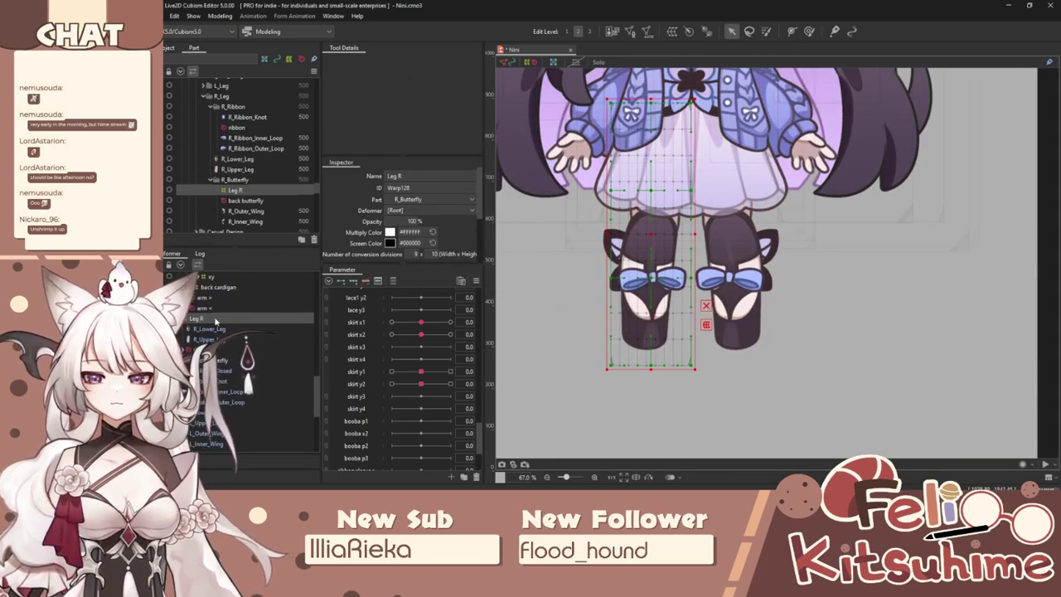
# Create a rotation deformer named "ribbon >" as parent of L_Ribbon_Knot, L_Ribbon_Inner_Loop and L_Ribbon_Outer_Loop.
pyautogui.scroll(5, 697, 265)
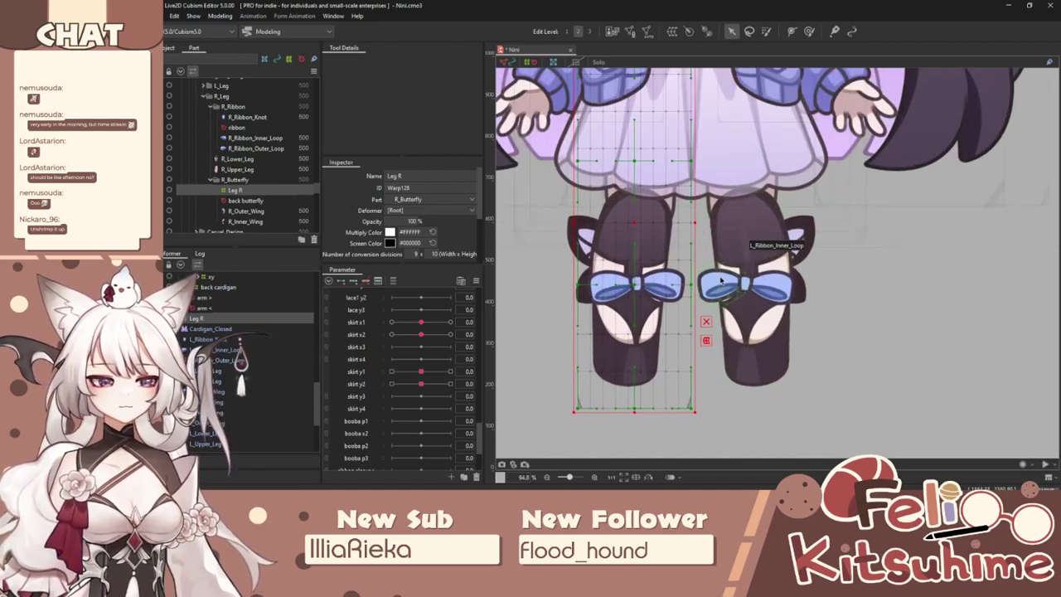
pyautogui.click(717, 286)
pyautogui.keyDown('shift'); pyautogui.click(775, 288); pyautogui.keyUp('shift')
pyautogui.scroll(5, 733, 284)
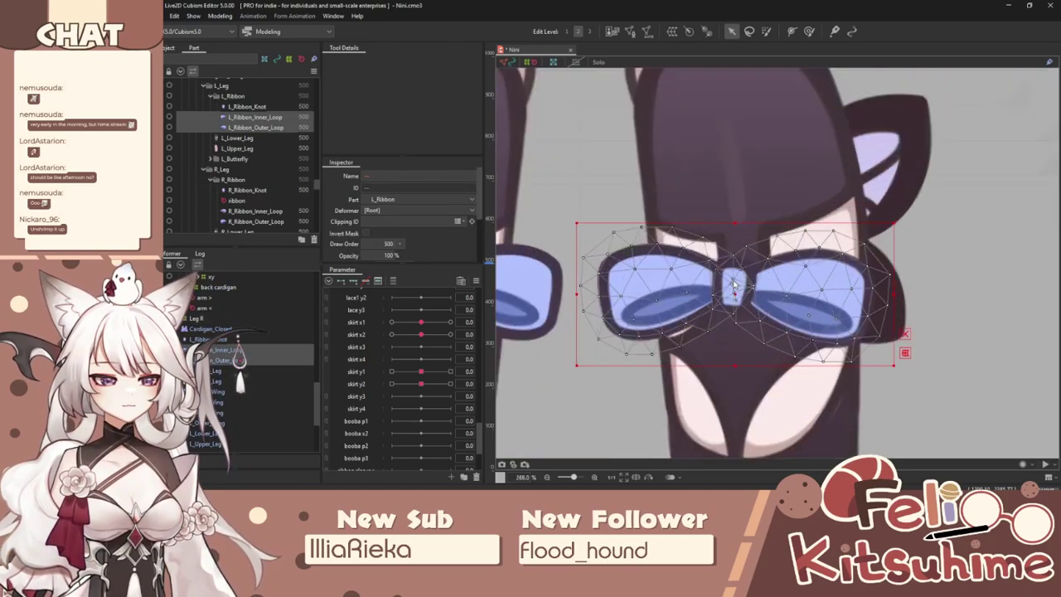
pyautogui.keyDown('shift'); pyautogui.click(733, 279); pyautogui.keyUp('shift')
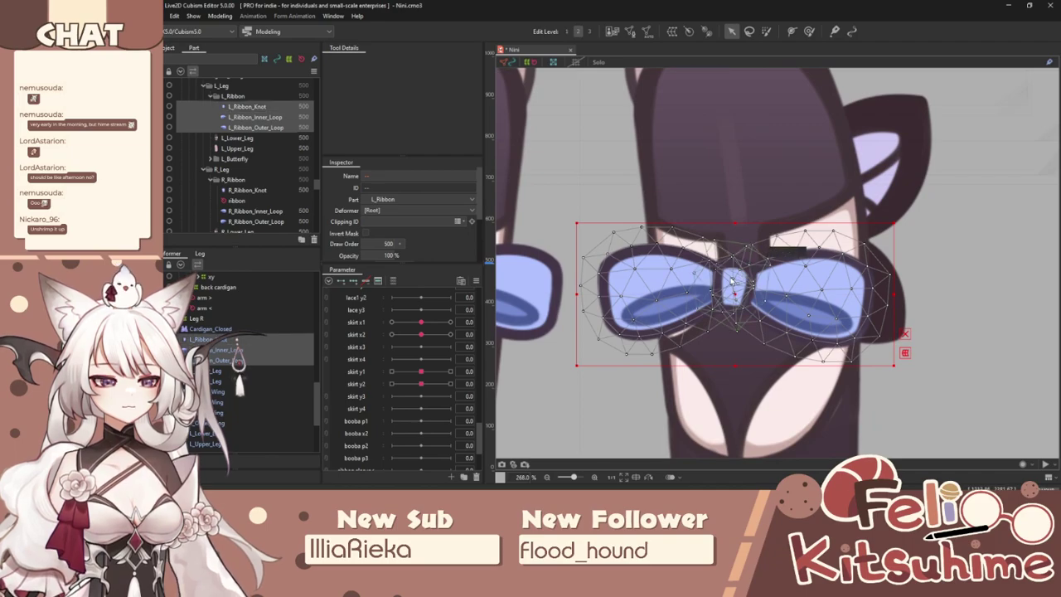
pyautogui.scroll(-6, 741, 282)
pyautogui.click(687, 31)
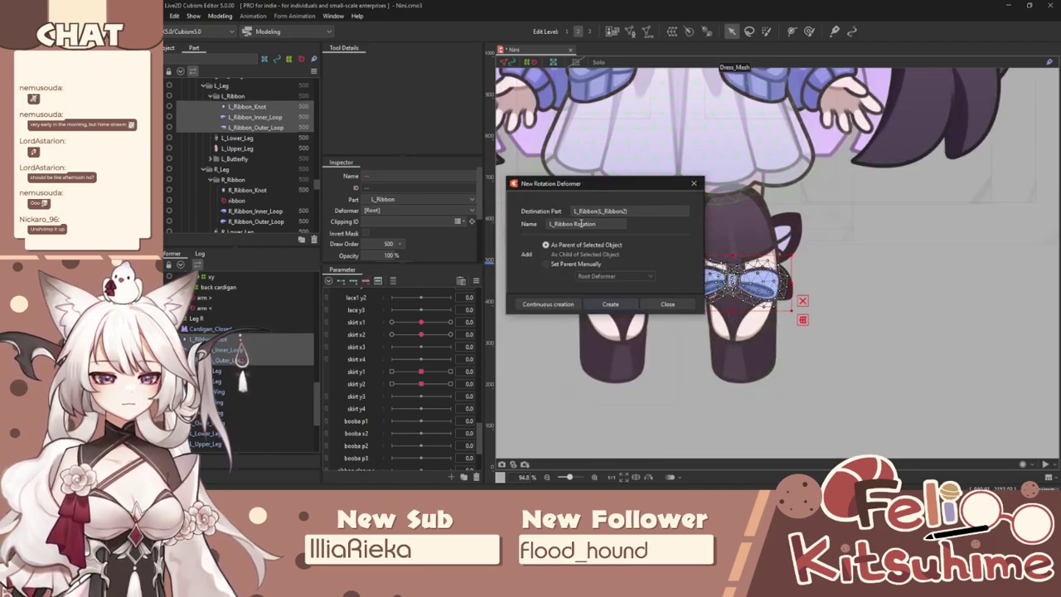
pyautogui.write('L')
pyautogui.write('ibb')
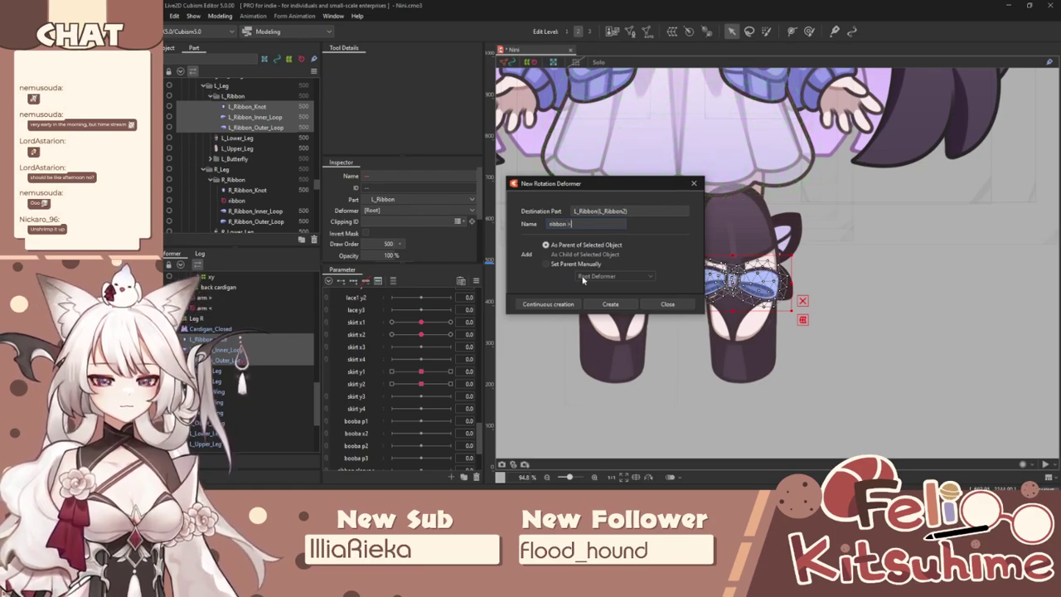
pyautogui.click(613, 303)
pyautogui.scroll(3, 751, 292)
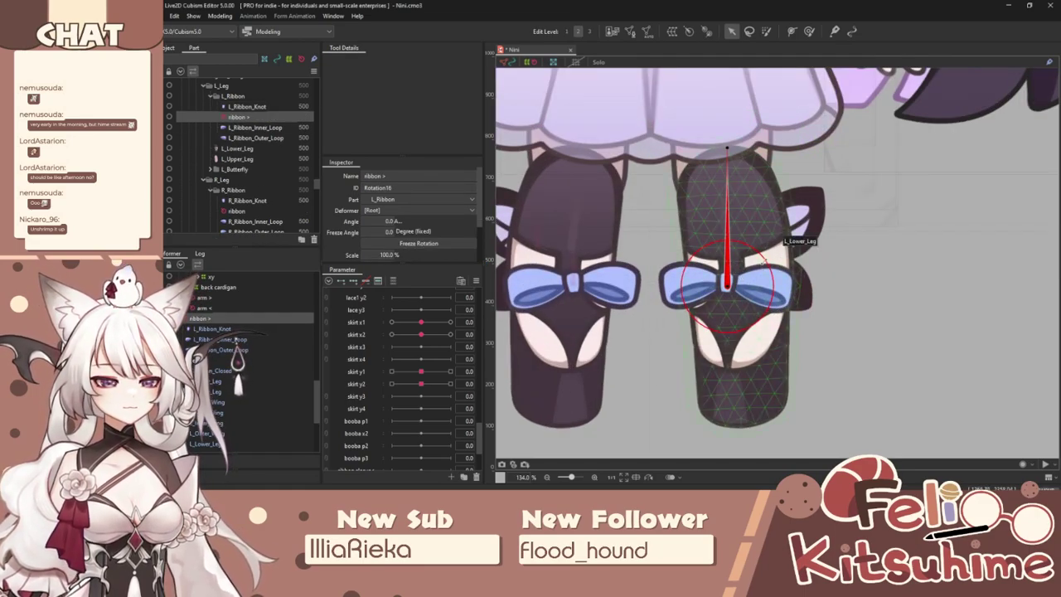
# Shorten the handle of the "ribbon >" rotation deformer on the left leg's bow.
pyautogui.moveTo(727, 147); pyautogui.dragTo(727, 228)
pyautogui.scroll(5, 728, 284)
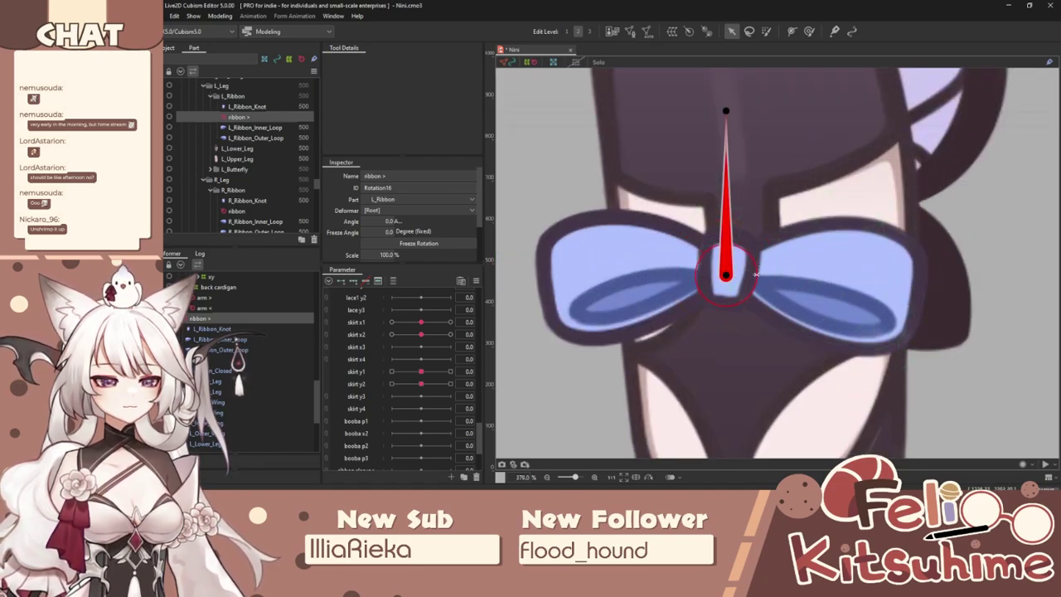
pyautogui.scroll(-4, 754, 274)
# Create a rotation deformer named ribbon as parent of L_Outer_Wing and L_Inner_Wing.
pyautogui.scroll(2, 827, 217)
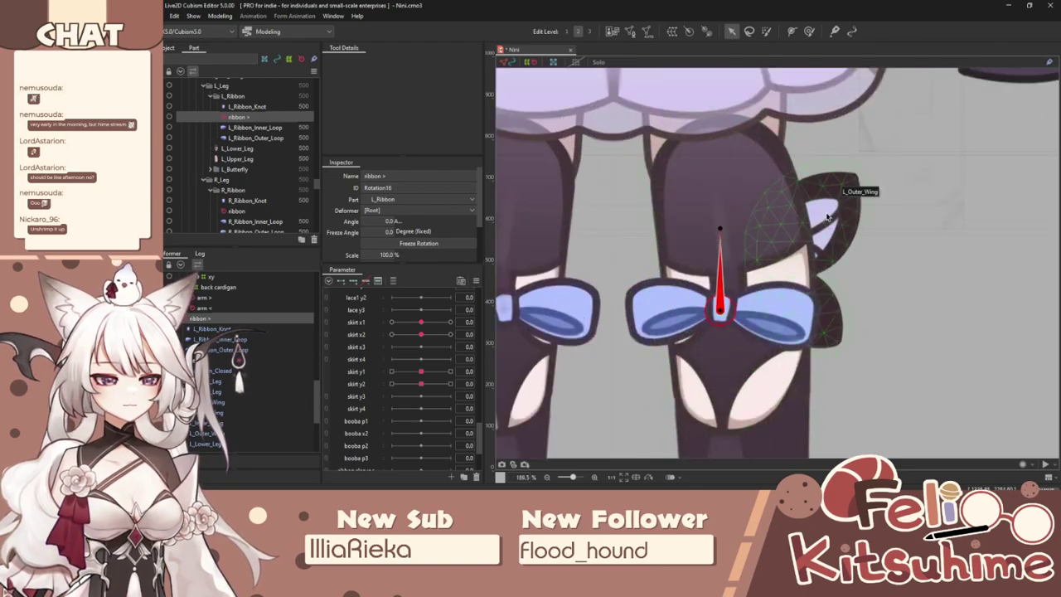
pyautogui.click(827, 217)
pyautogui.keyDown('ctrl'); pyautogui.click(723, 192); pyautogui.keyUp('ctrl')
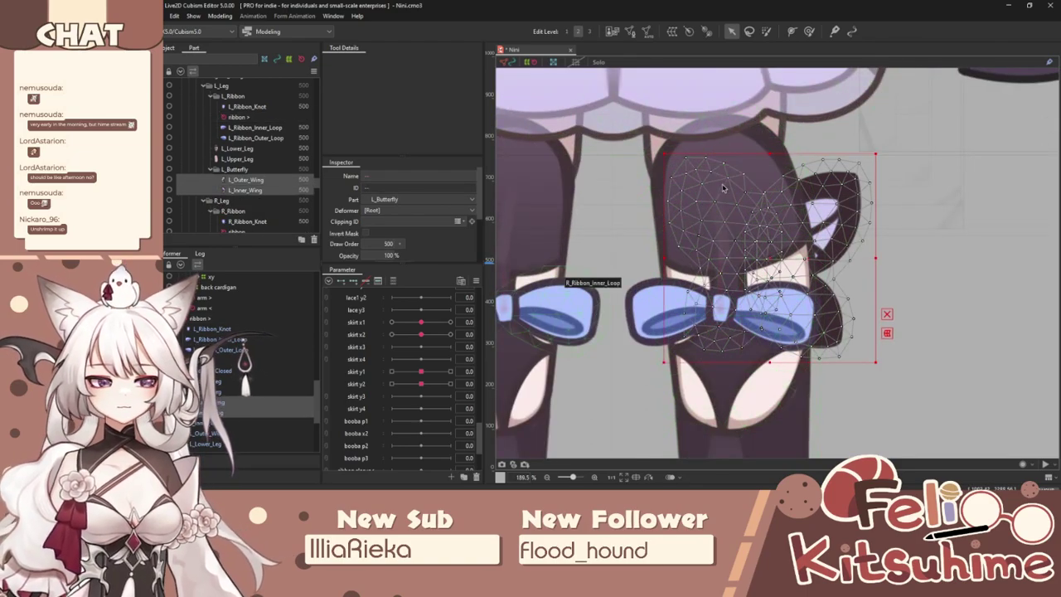
pyautogui.click(694, 36)
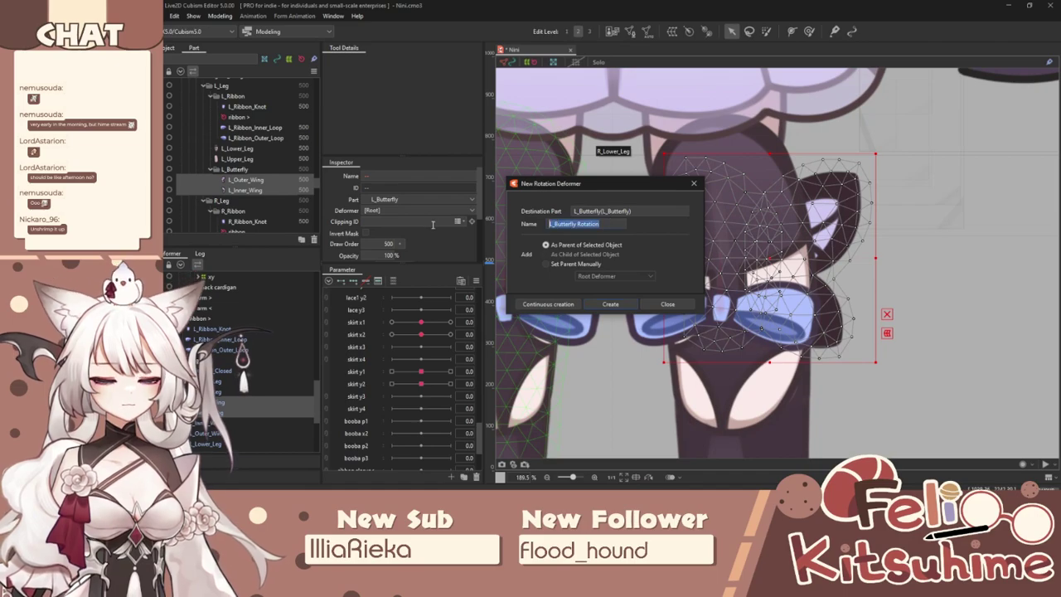
pyautogui.write('Ribbon')
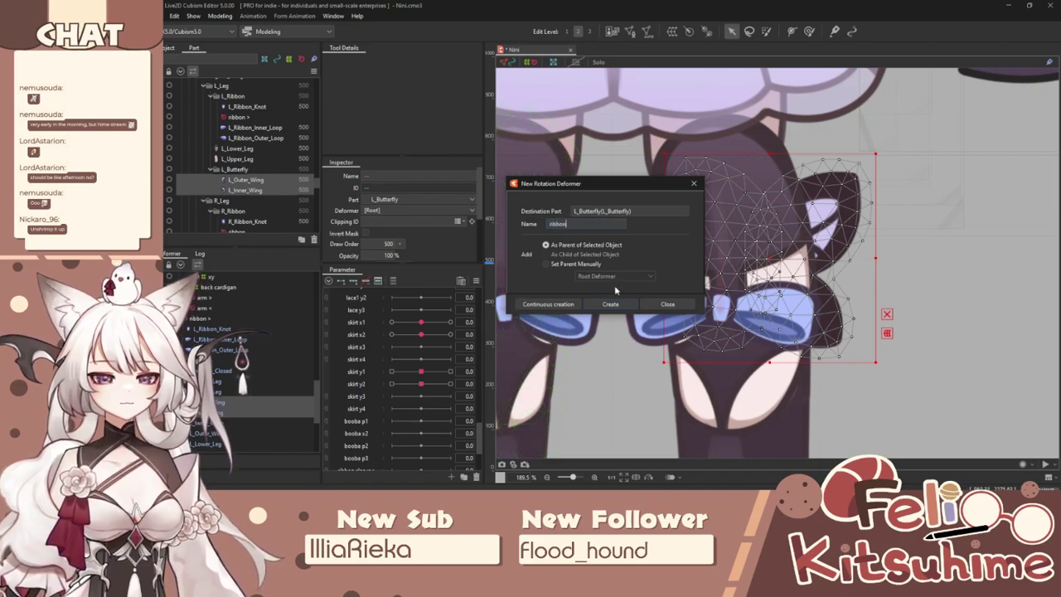
pyautogui.press('Return')
pyautogui.scroll(-3, 740, 264)
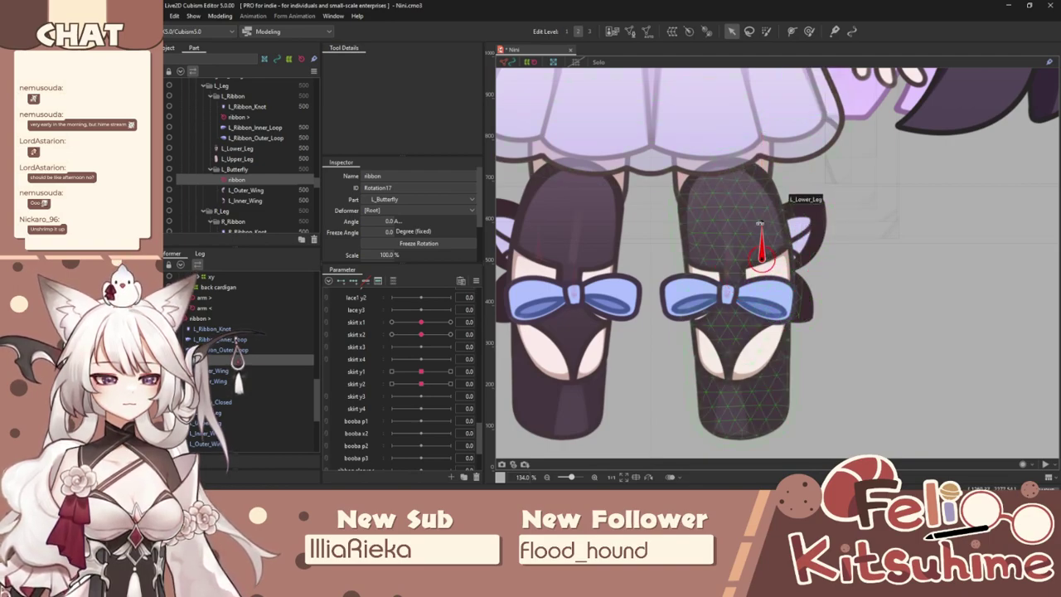
pyautogui.scroll(-1, 760, 224)
pyautogui.scroll(1, 751, 244)
# Create a warp deformer named "leg >" as parent of L_Lower_Leg, L_Upper_Leg and the left leg's two rotation deformers.
pyautogui.keyDown('shift'); pyautogui.click(729, 281); pyautogui.keyUp('shift')
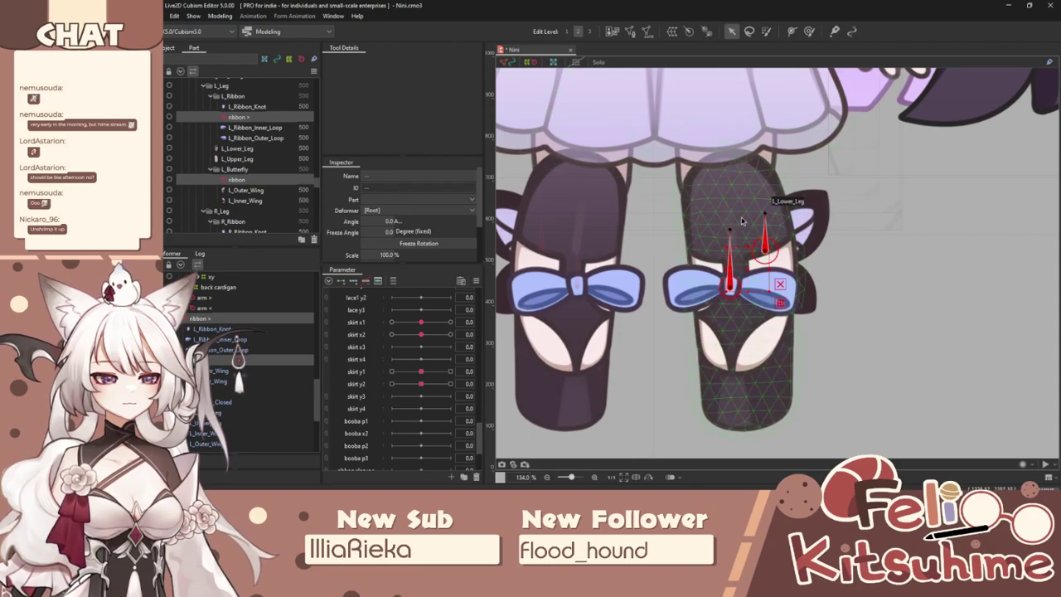
pyautogui.click(774, 154)
pyautogui.scroll(4, 774, 155)
pyautogui.keyDown('shift'); pyautogui.click(772, 156); pyautogui.keyUp('shift')
pyautogui.scroll(-5, 773, 157)
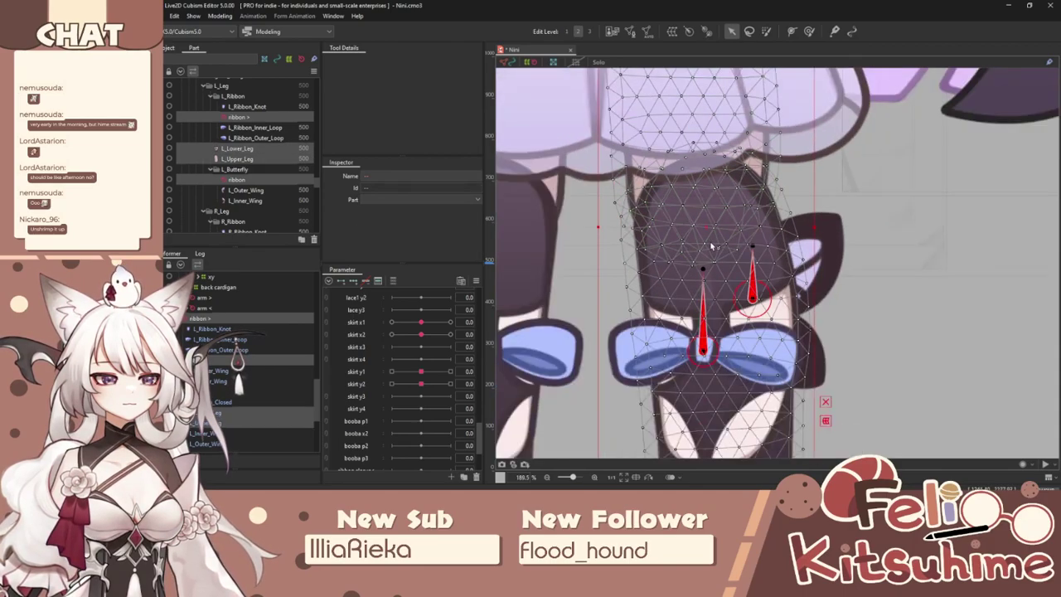
pyautogui.click(671, 32)
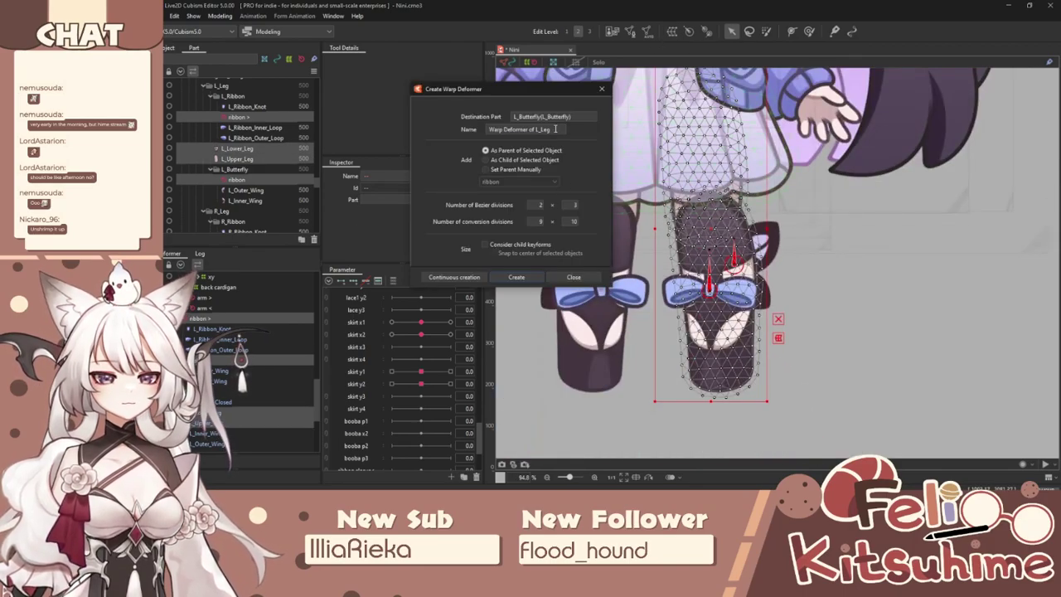
pyautogui.write('leg >')
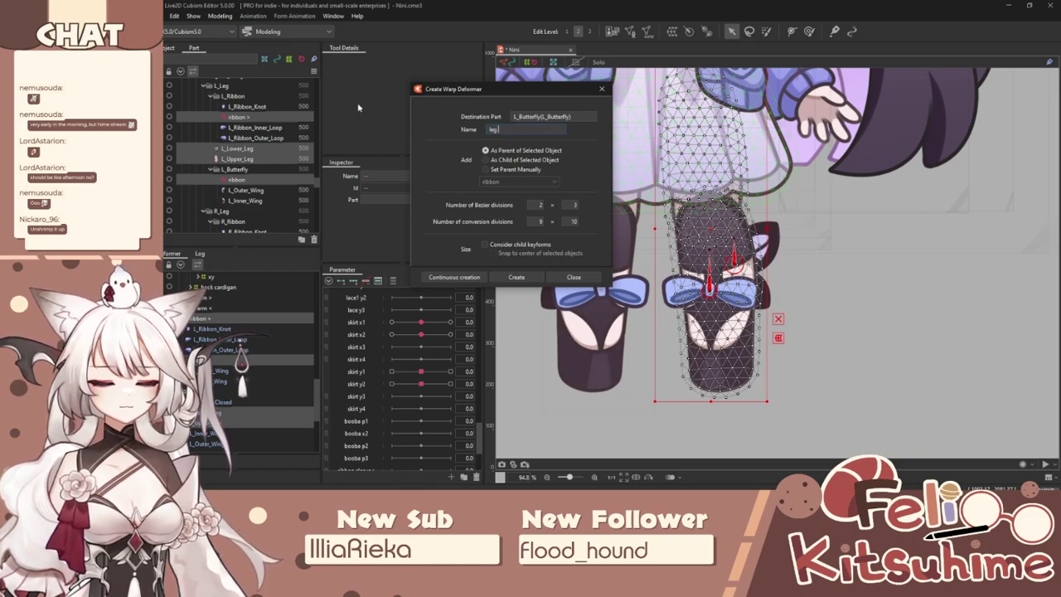
pyautogui.click(517, 277)
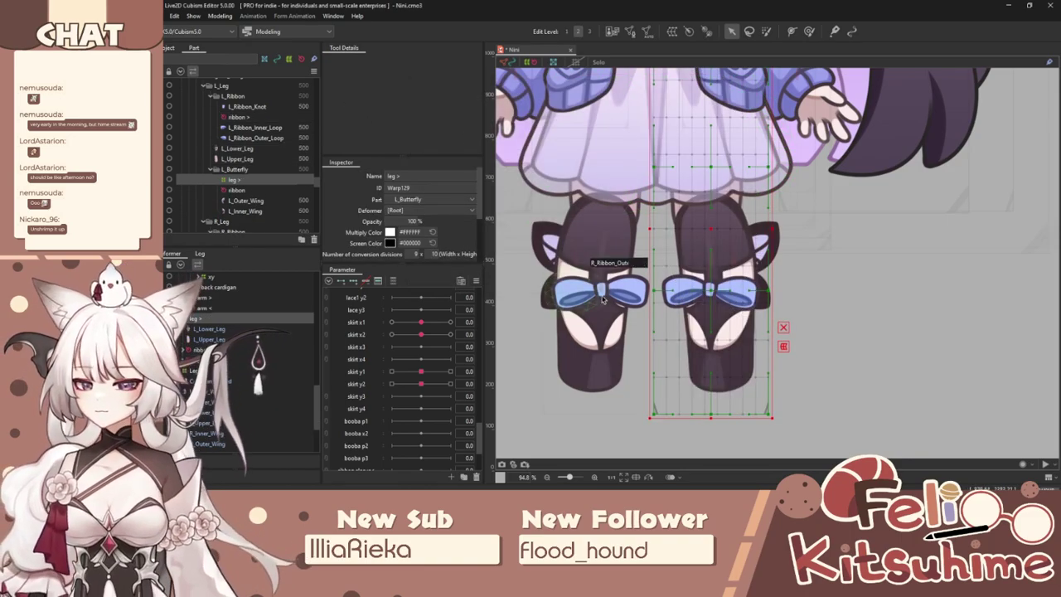
# Create a warp deformer named legs as parent of the "leg >" and Leg R warp deformers.
pyautogui.scroll(-2, 669, 290)
pyautogui.scroll(2, 629, 253)
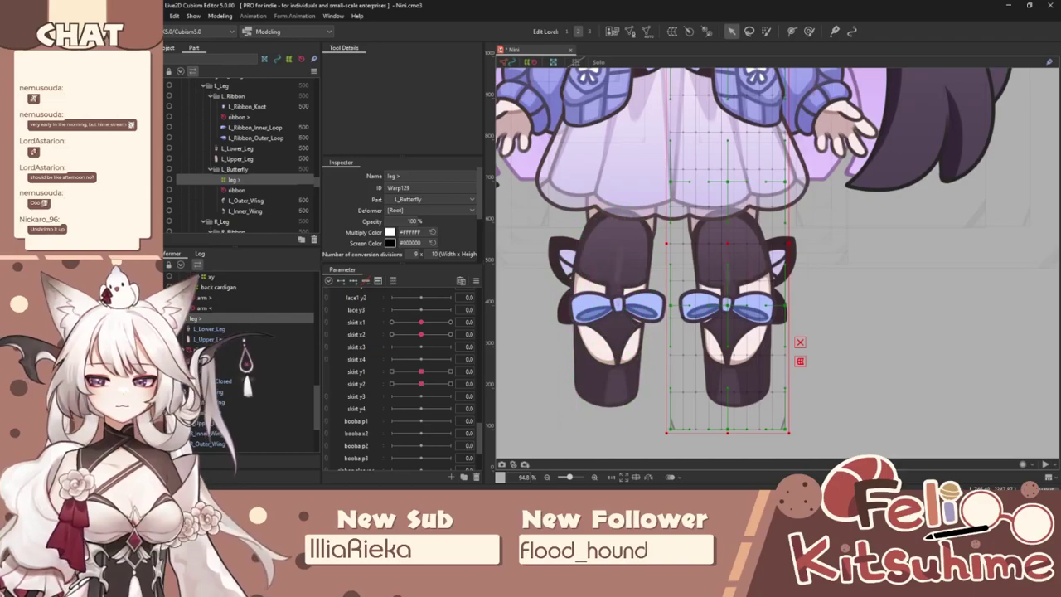
pyautogui.keyDown('ctrl'); pyautogui.click(220, 365); pyautogui.keyUp('ctrl')
pyautogui.click(669, 29)
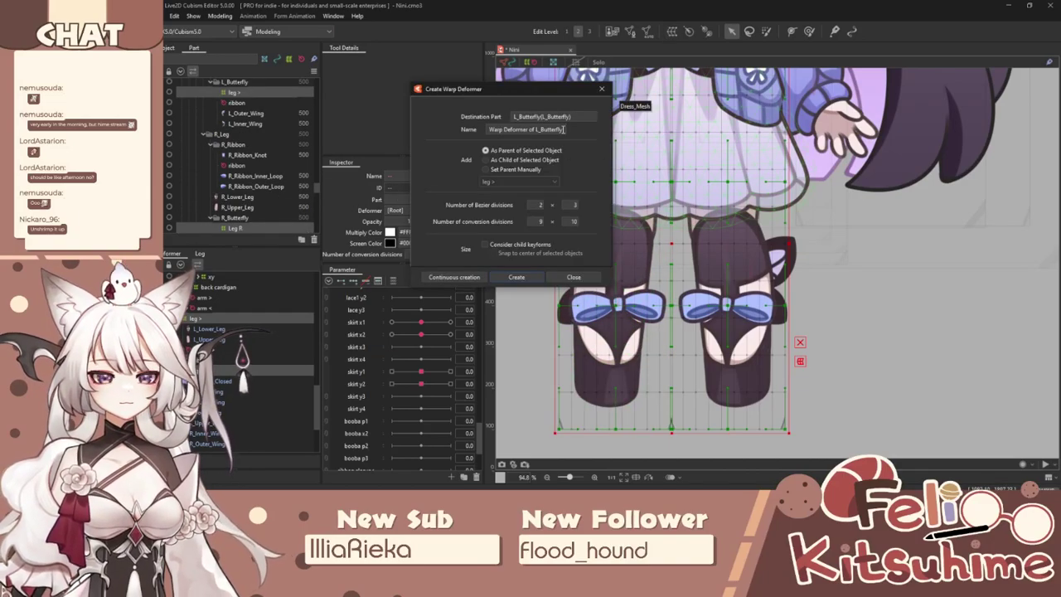
pyautogui.write('legs')
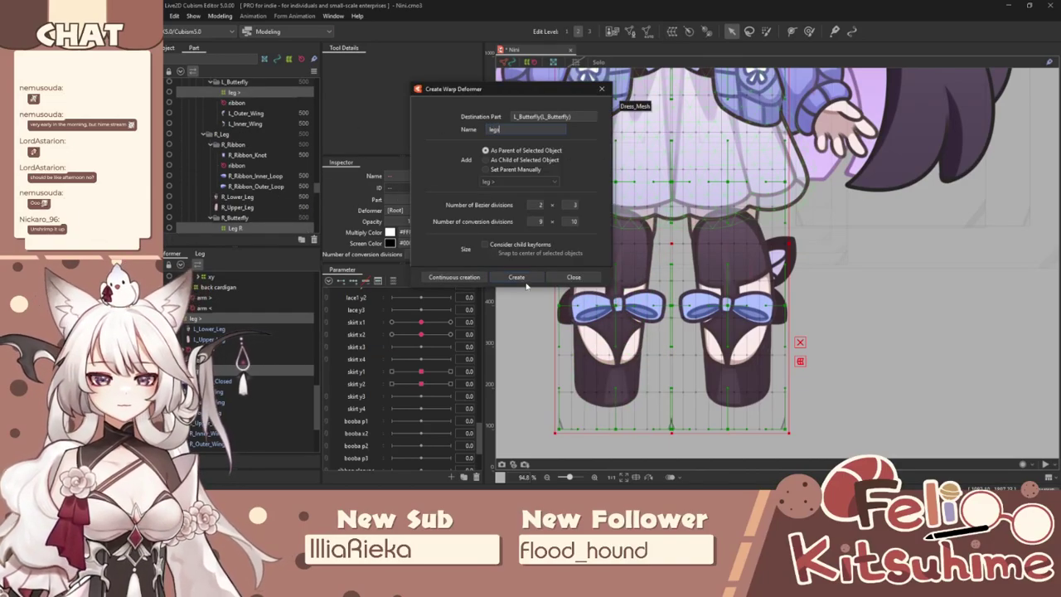
pyautogui.press('Return')
pyautogui.scroll(-2, 779, 274)
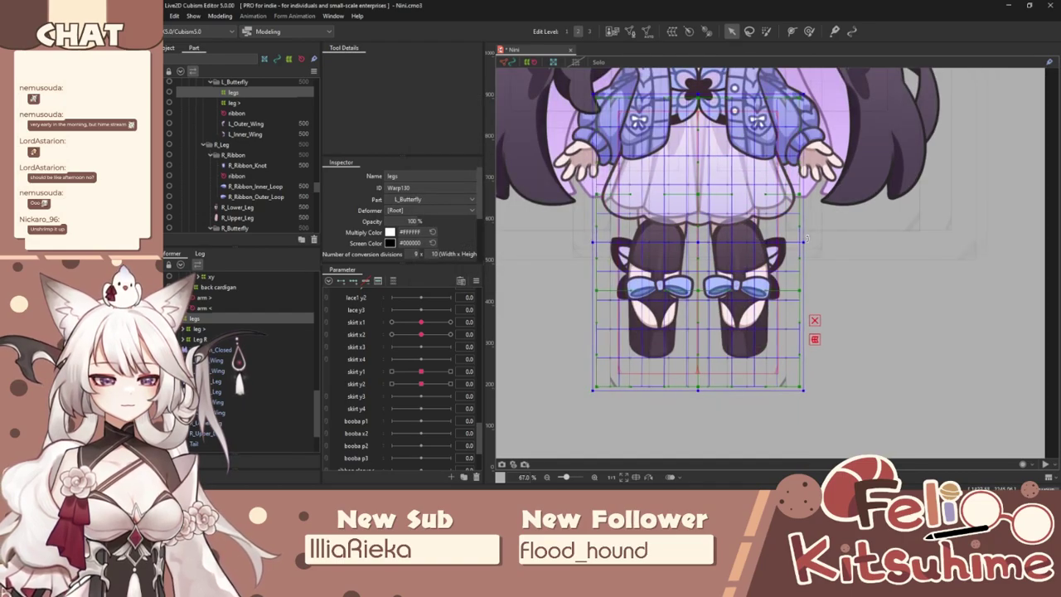
# Rename the Leg R warp deformer to "Leg <".
pyautogui.click(209, 338)
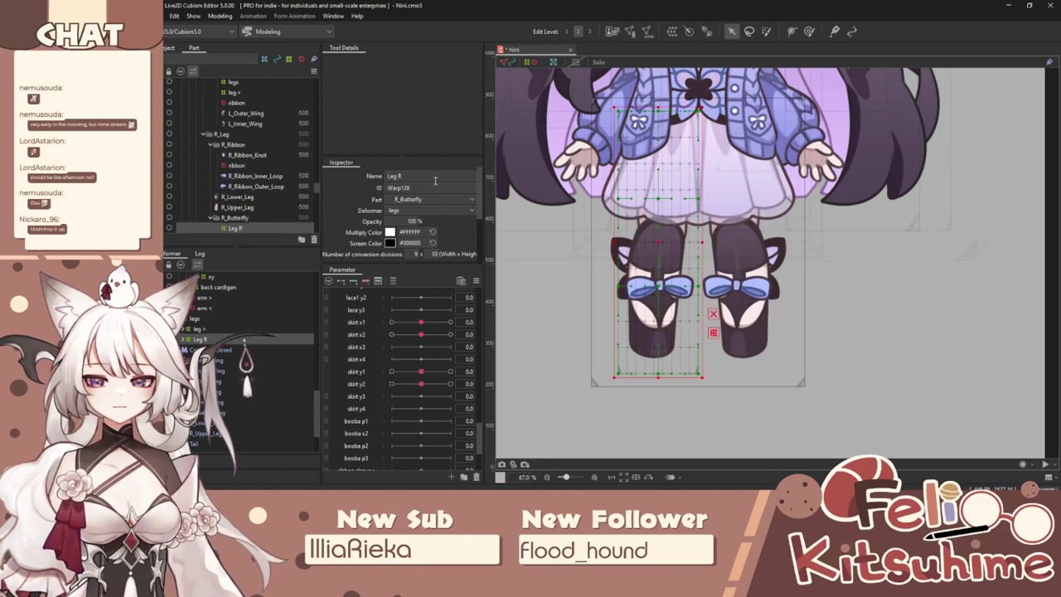
pyautogui.write('<')
pyautogui.press('Return')
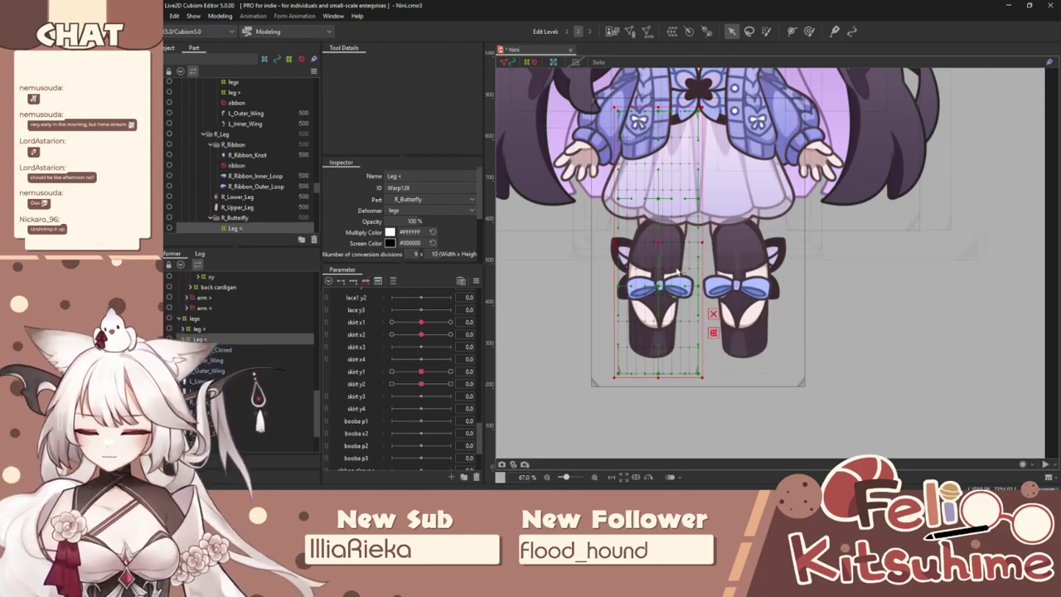
# Expand the body parameter group and add three keyforms on Body Y2 to the "Leg <" warp deformer with its points selected.
pyautogui.scroll(1, 723, 292)
pyautogui.scroll(-1, 697, 293)
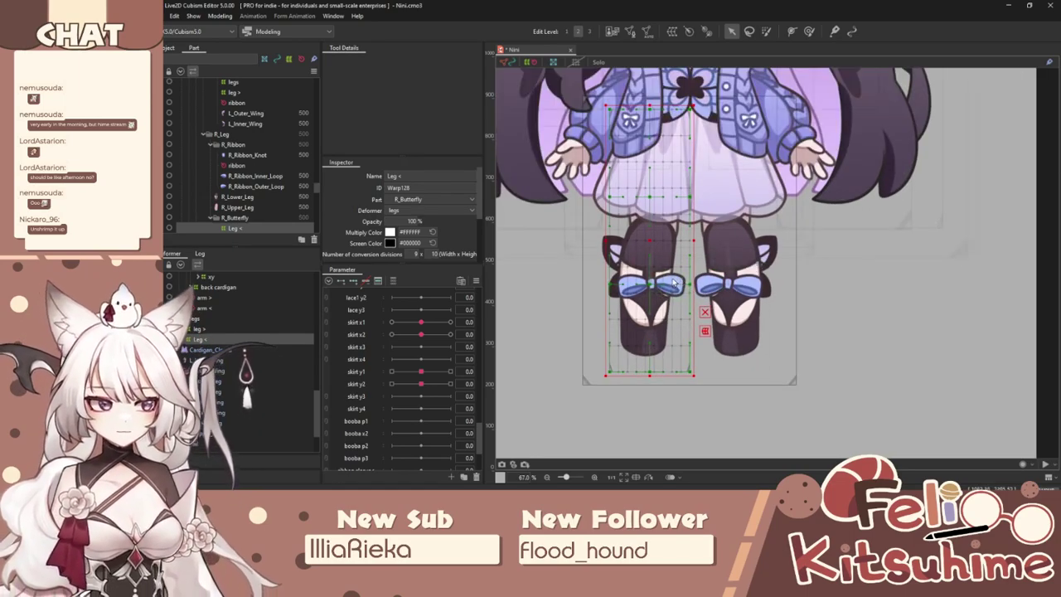
pyautogui.scroll(1, 677, 281)
pyautogui.scroll(-1, 593, 334)
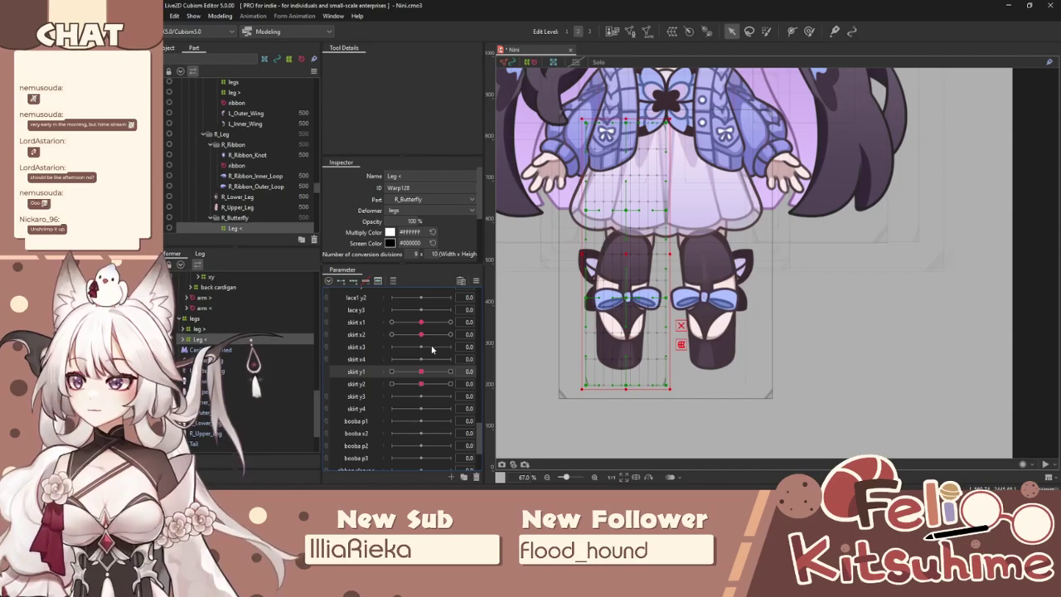
pyautogui.scroll(1, 430, 349)
pyautogui.scroll(-1, 635, 311)
pyautogui.scroll(1, 635, 310)
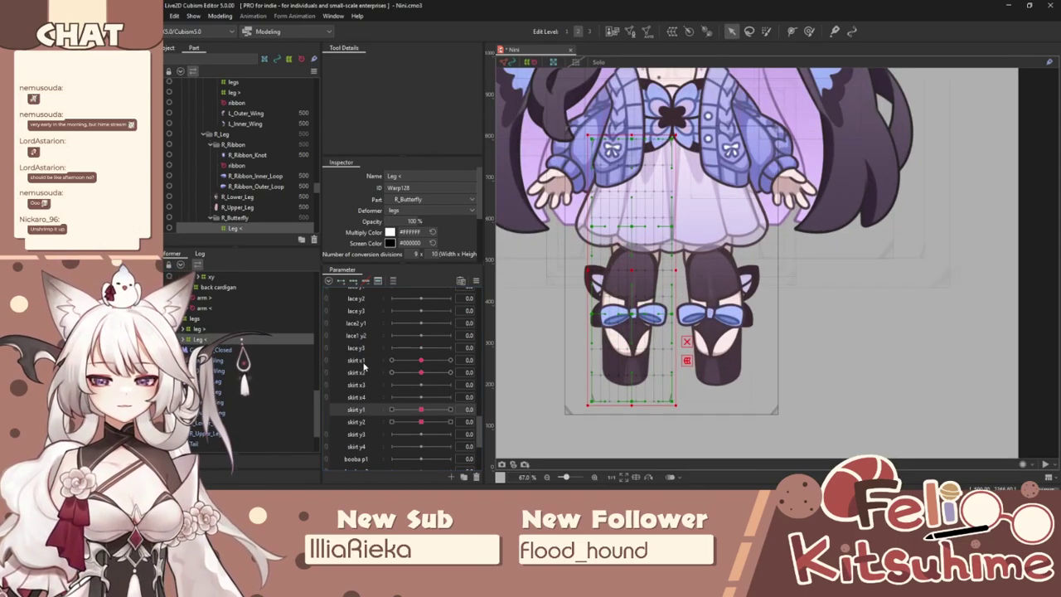
pyautogui.scroll(5, 363, 357)
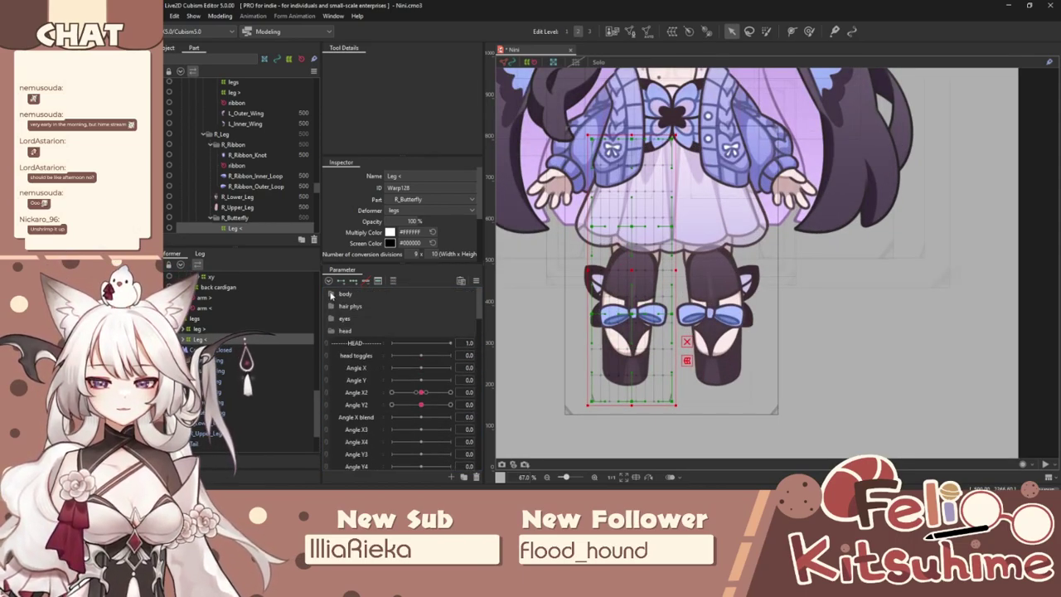
pyautogui.click(331, 296)
pyautogui.moveTo(421, 330)
pyautogui.mouseDown()
pyautogui.moveTo(432, 334)
pyautogui.moveTo(421, 333)
pyautogui.mouseUp()
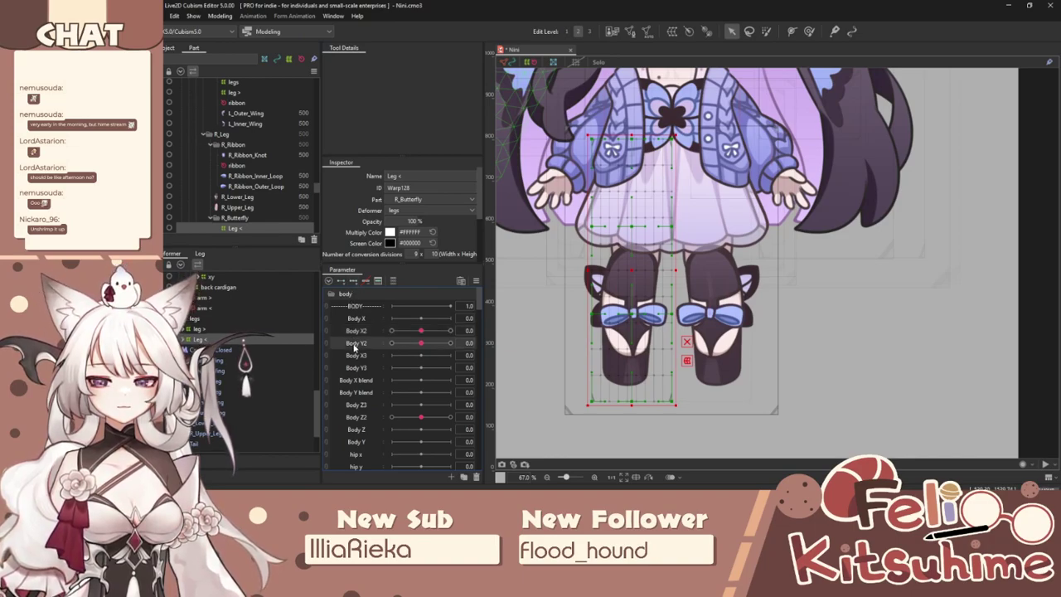
pyautogui.moveTo(691, 390); pyautogui.dragTo(551, 128)
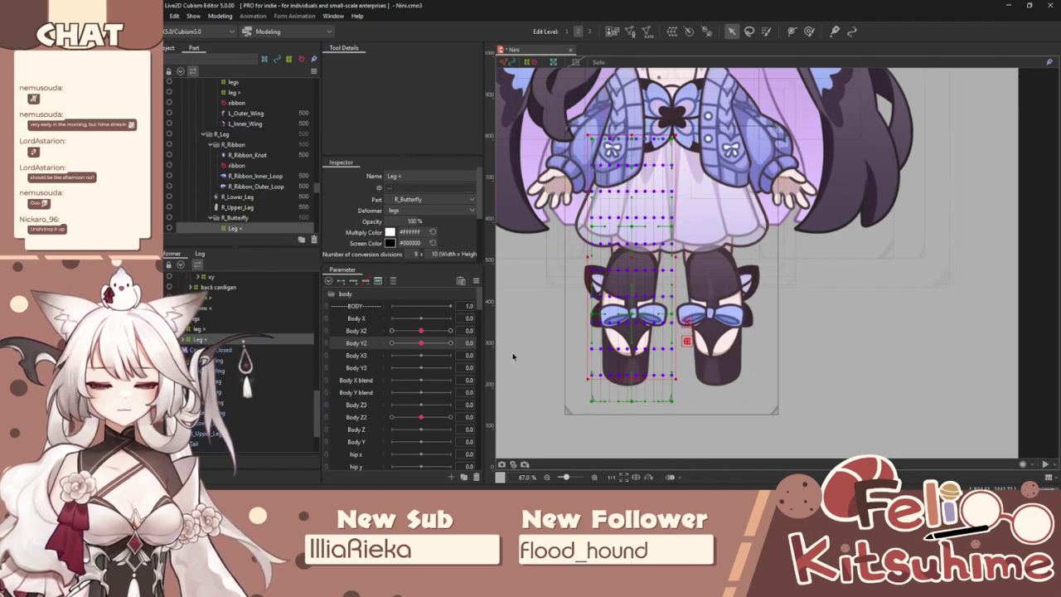
pyautogui.click(353, 282)
# Set Body Y2 to 10 and lay a three-point temporary deform path down the centre of the "Leg <" warp deformer.
pyautogui.moveTo(421, 344); pyautogui.dragTo(515, 334)
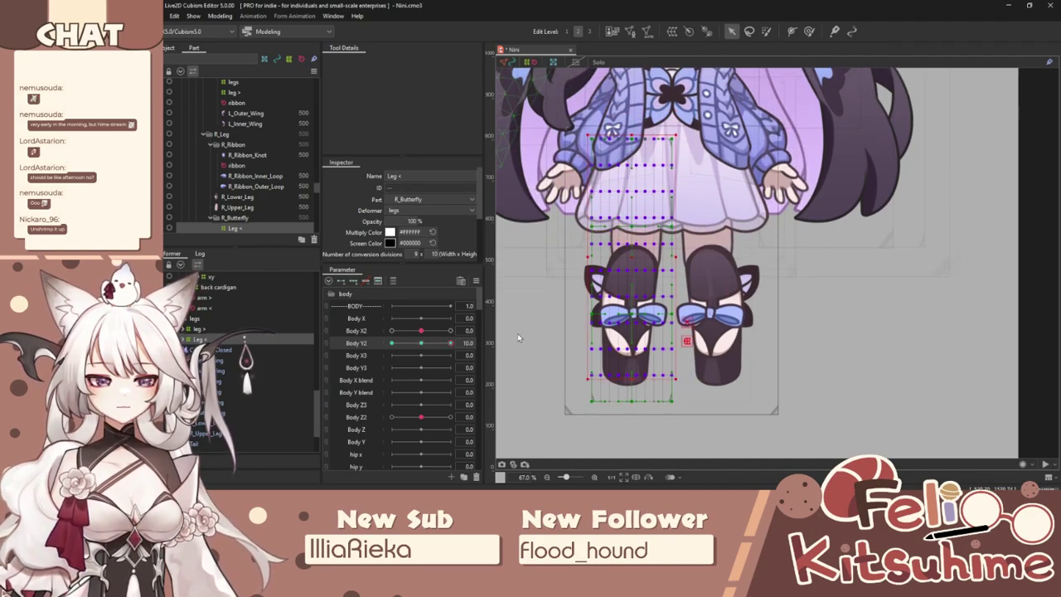
pyautogui.hotkey('ctrl', 't')
pyautogui.click(398, 62)
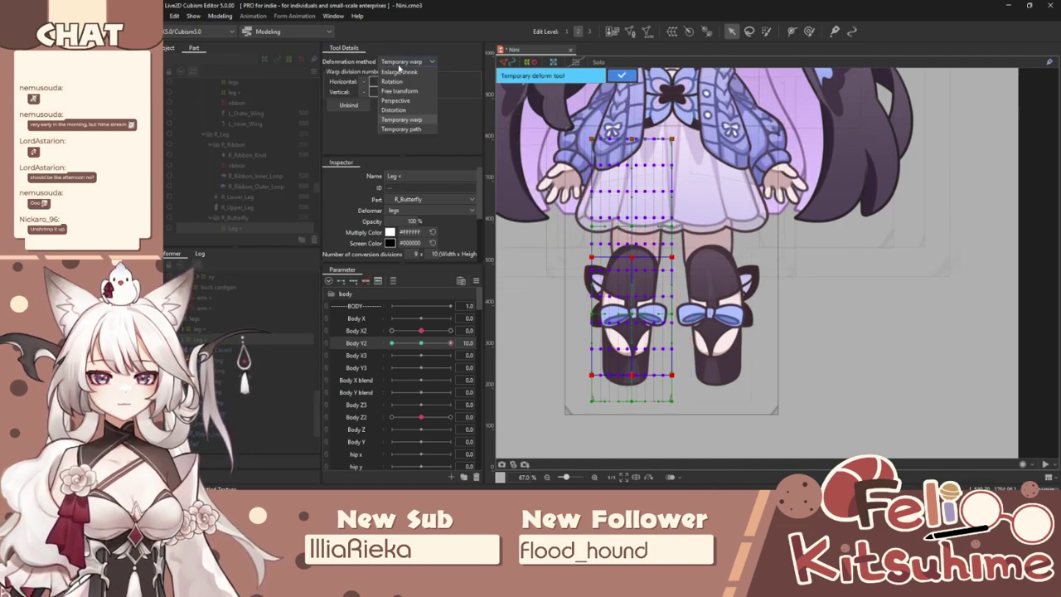
pyautogui.click(401, 129)
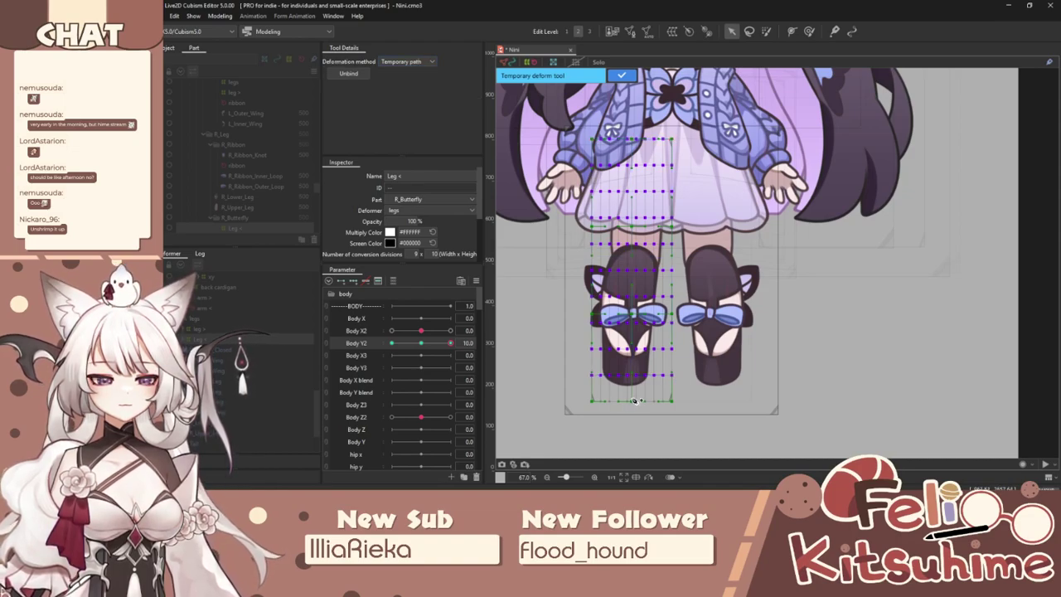
pyautogui.click(631, 399)
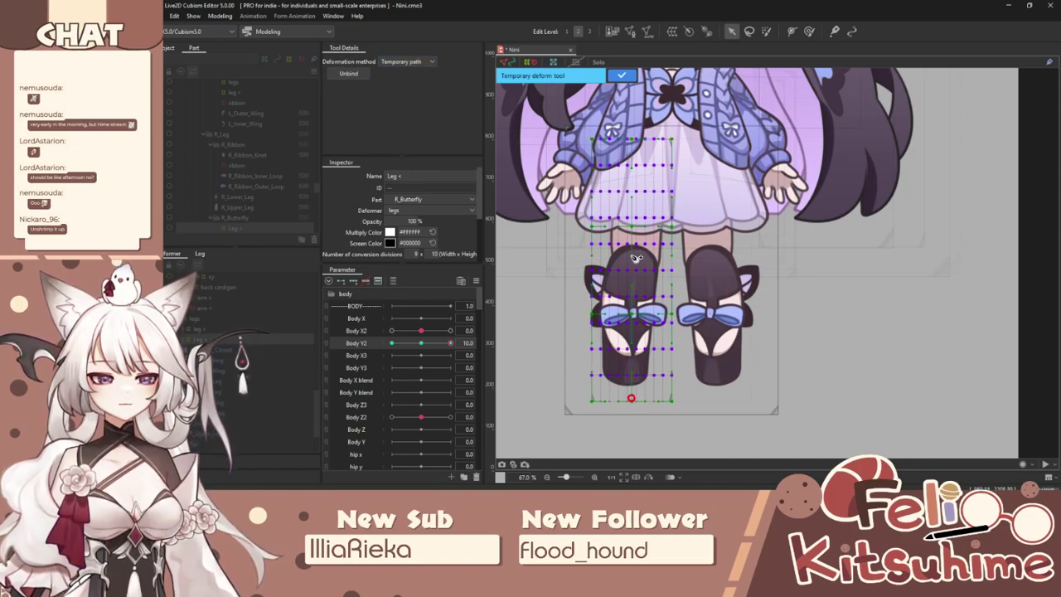
pyautogui.click(635, 257)
pyautogui.click(633, 139)
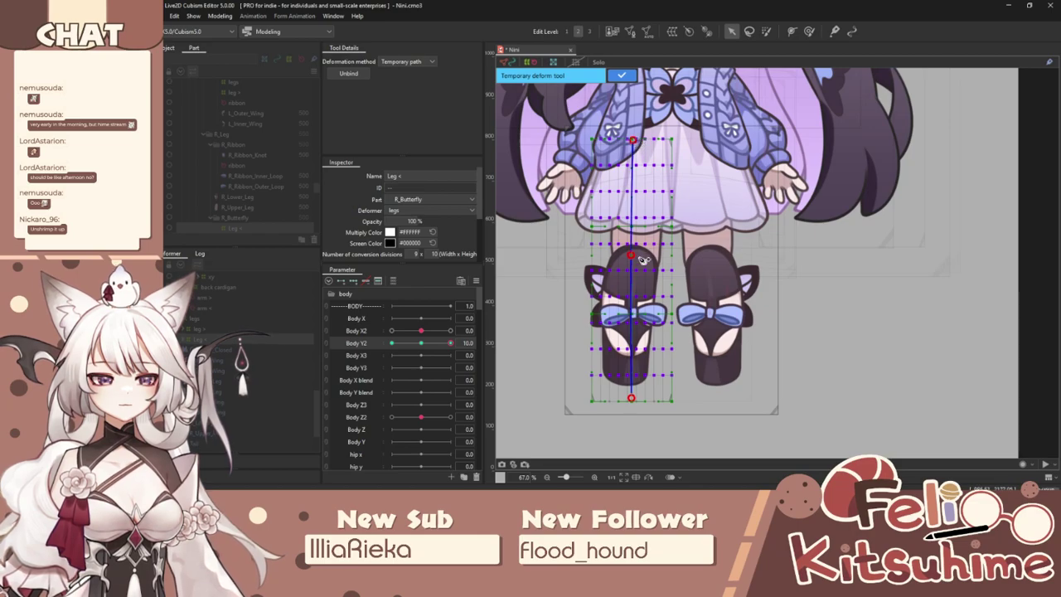
# Raise the path's middle and upper points slightly, add a path point at the bow, adjust it and apply the deformation.
pyautogui.moveTo(643, 256); pyautogui.dragTo(635, 243)
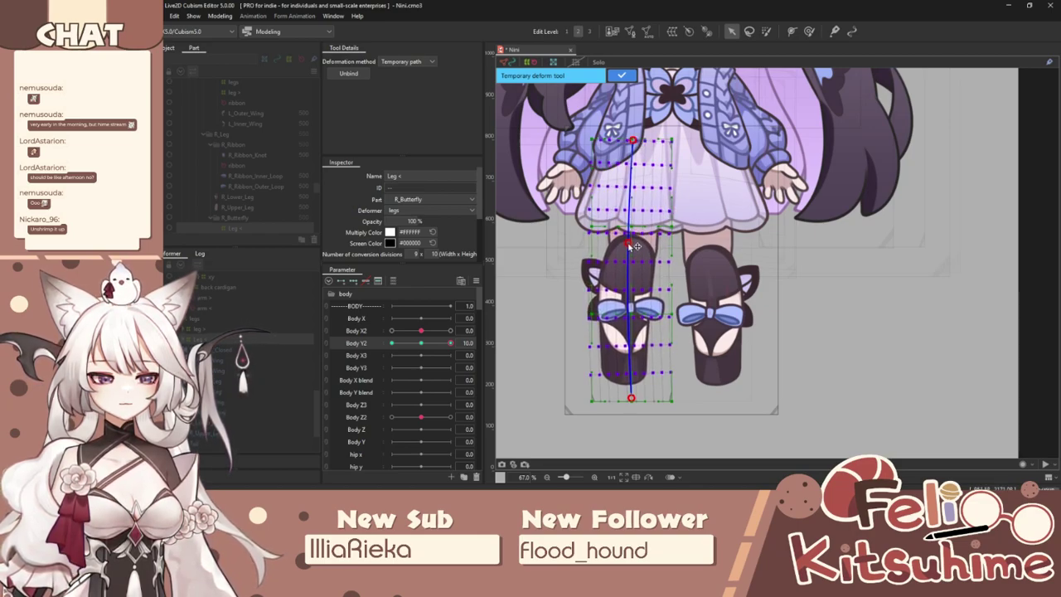
pyautogui.moveTo(632, 140); pyautogui.dragTo(632, 135)
pyautogui.moveTo(450, 342); pyautogui.dragTo(490, 345)
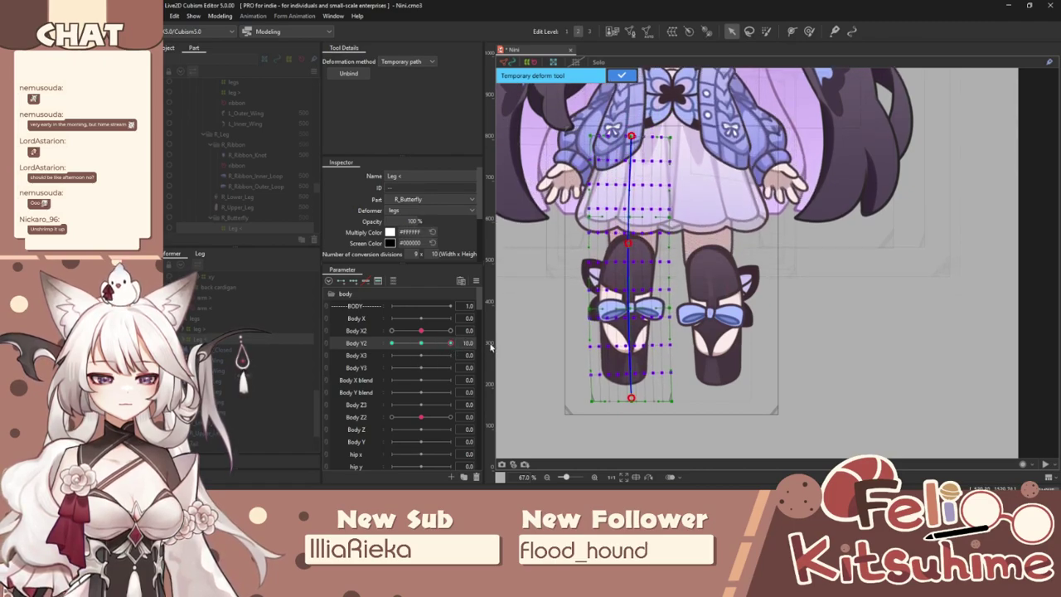
pyautogui.click(632, 309)
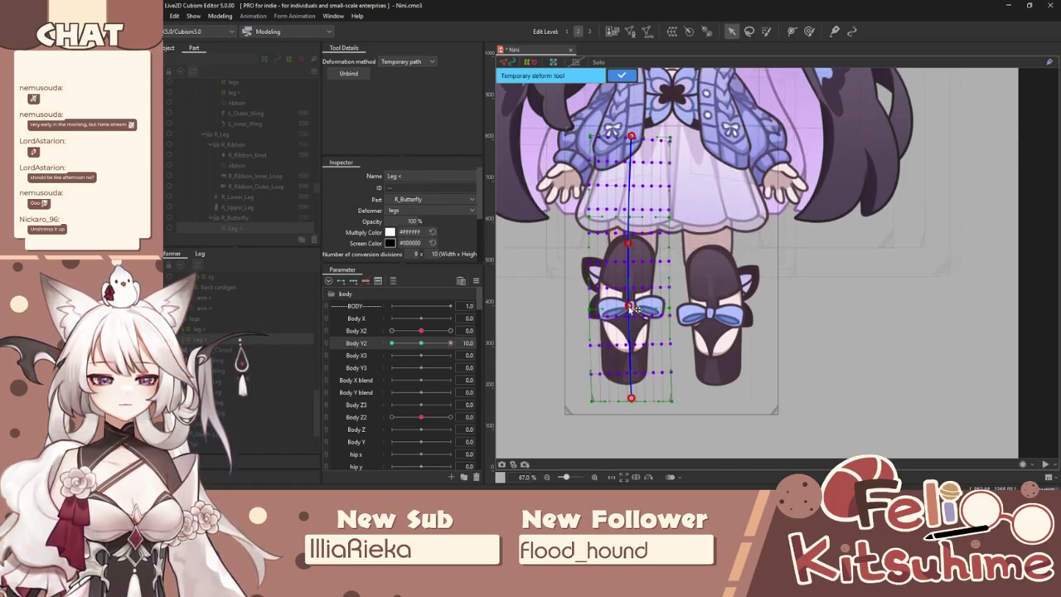
pyautogui.moveTo(631, 310); pyautogui.dragTo(630, 308)
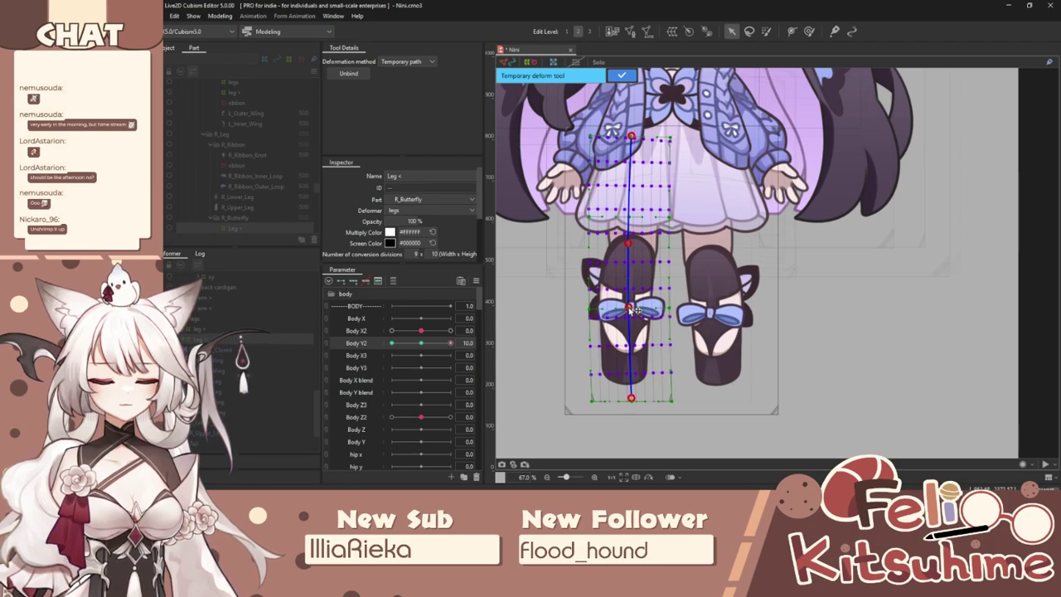
pyautogui.hotkey('ctrl', 't')
# Set Body Y2 to -10, lay a three-point temporary deform path down the "Leg <" warp deformer and shift its middle point down and slightly right.
pyautogui.moveTo(451, 343); pyautogui.dragTo(391, 343)
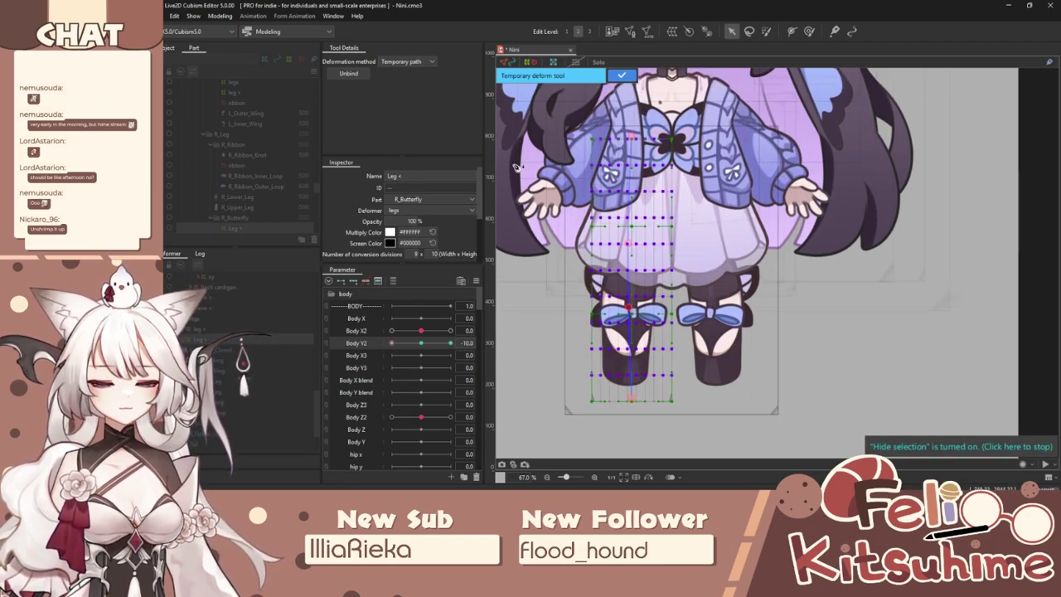
pyautogui.click(423, 61)
pyautogui.click(401, 129)
pyautogui.click(630, 138)
pyautogui.click(631, 399)
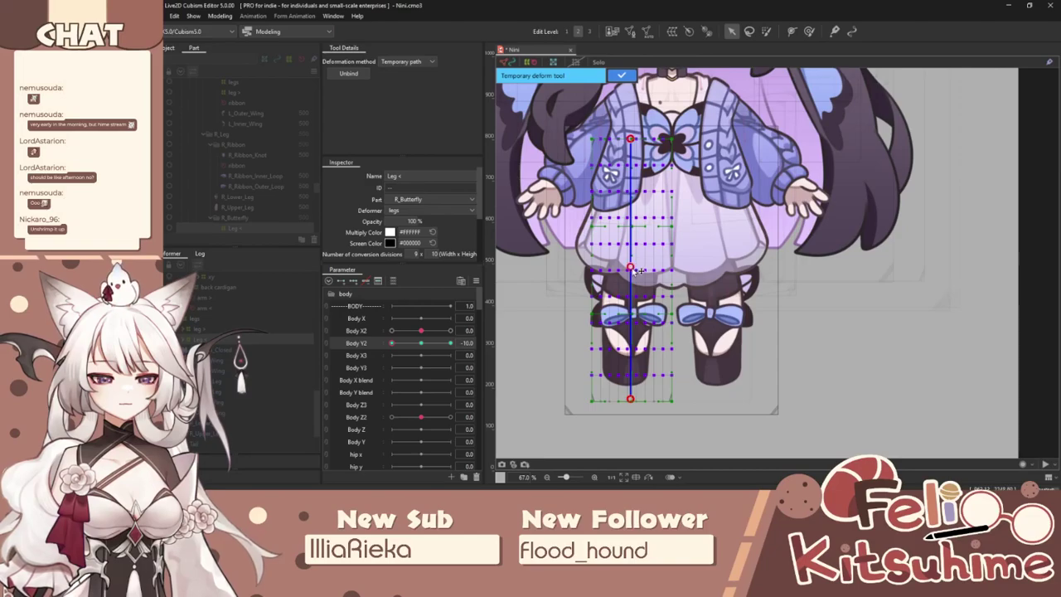
pyautogui.moveTo(630, 281); pyautogui.dragTo(640, 288)
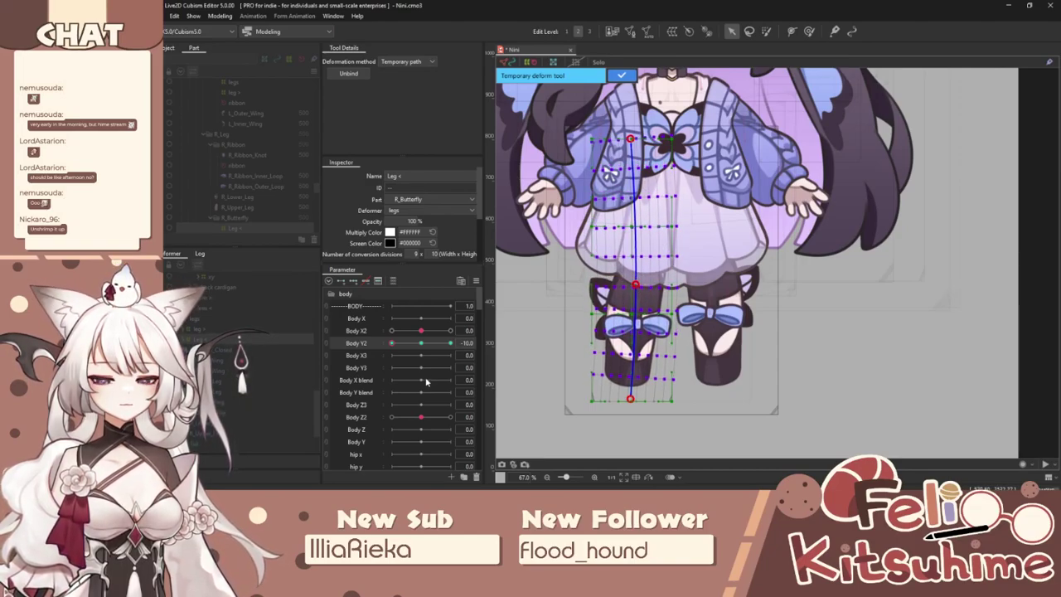
# Lower the path's upper point at Body Y2 -10 and check the leg's shape with the selection hidden.
pyautogui.hotkey('ctrl', 't')
pyautogui.moveTo(402, 348)
pyautogui.mouseDown()
pyautogui.moveTo(387, 360)
pyautogui.moveTo(473, 348)
pyautogui.moveTo(388, 345)
pyautogui.mouseUp()
pyautogui.hotkey('ctrl', 't')
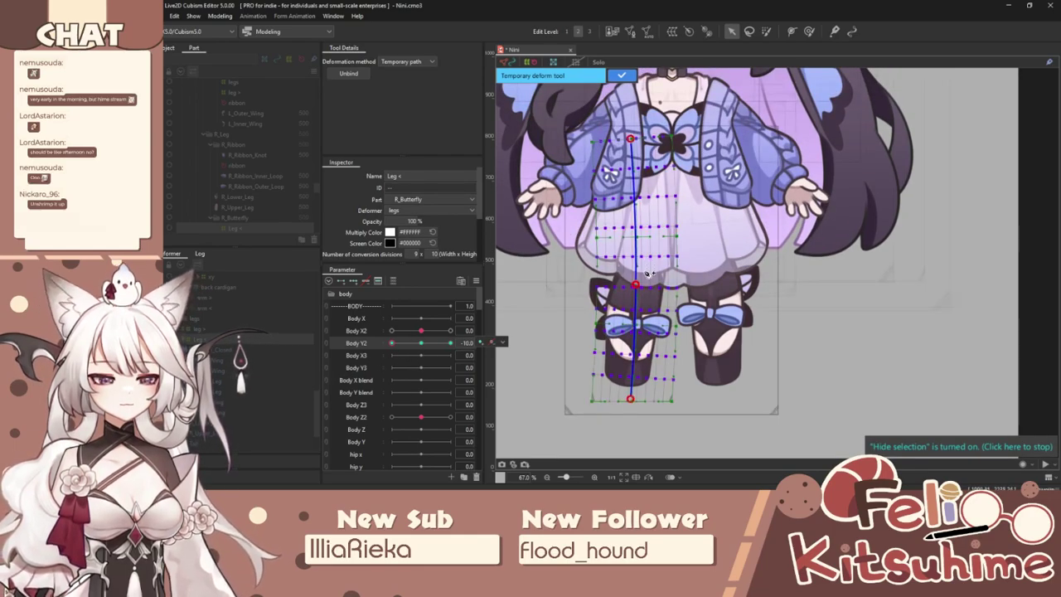
pyautogui.moveTo(635, 141); pyautogui.dragTo(636, 164)
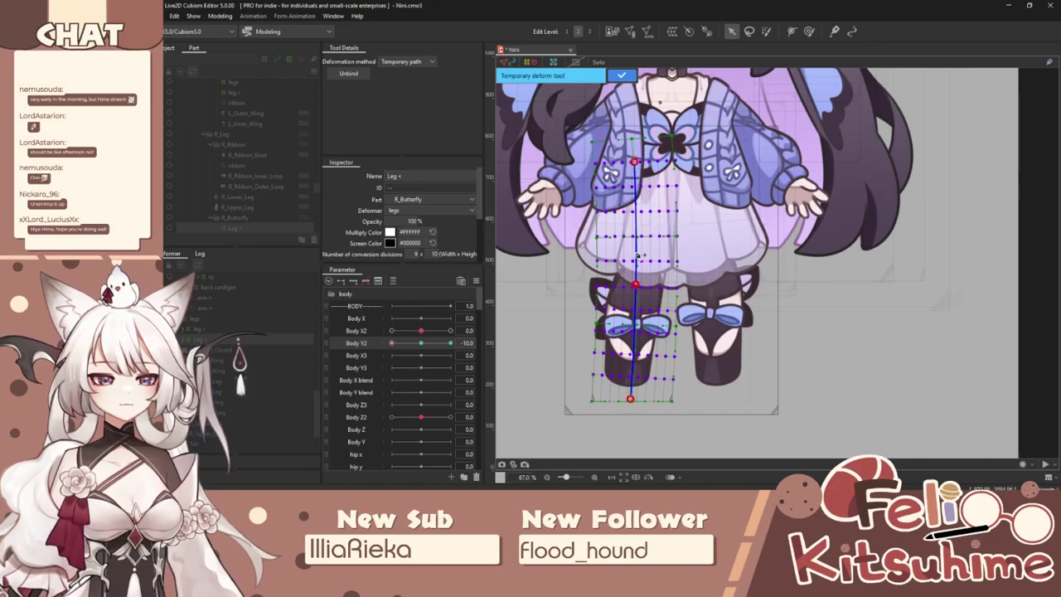
pyautogui.hotkey('ctrl', 'h')
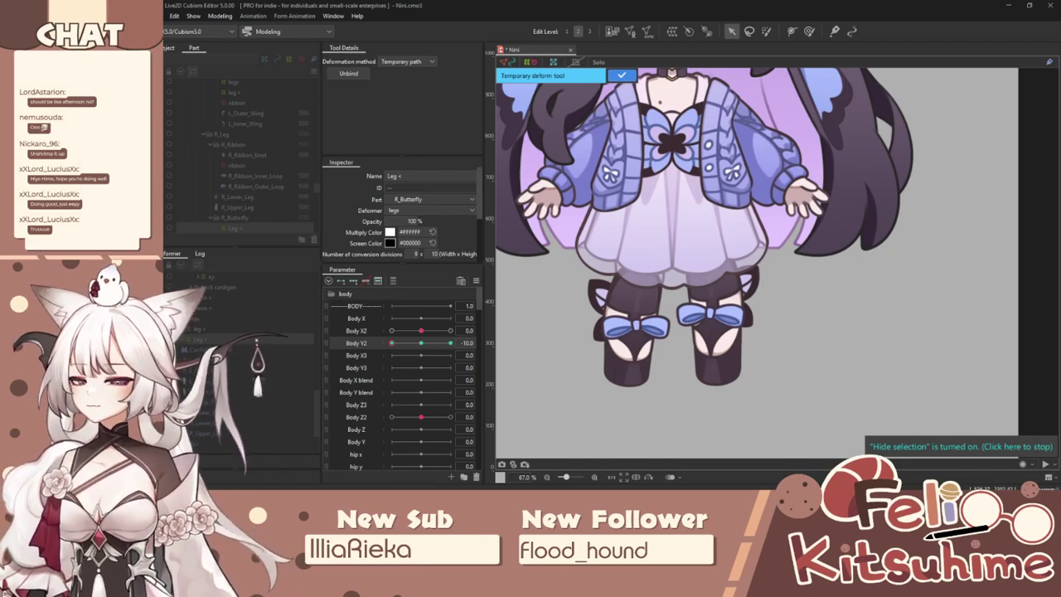
pyautogui.moveTo(391, 343)
pyautogui.mouseDown()
pyautogui.moveTo(483, 344)
pyautogui.moveTo(377, 354)
pyautogui.moveTo(401, 354)
pyautogui.moveTo(391, 354)
pyautogui.mouseUp()
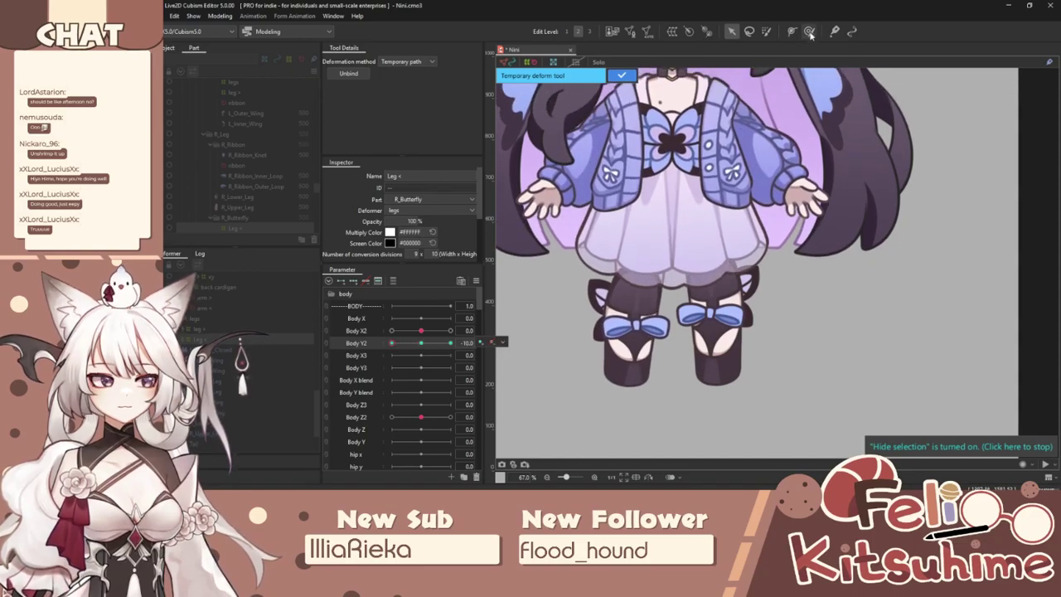
# Size the deform brush to 351 px and sweep Body Y2 between its extremes to check the legs' movement.
pyautogui.click(808, 30)
pyautogui.press('b')
pyautogui.moveTo(624, 268); pyautogui.dragTo(637, 273)
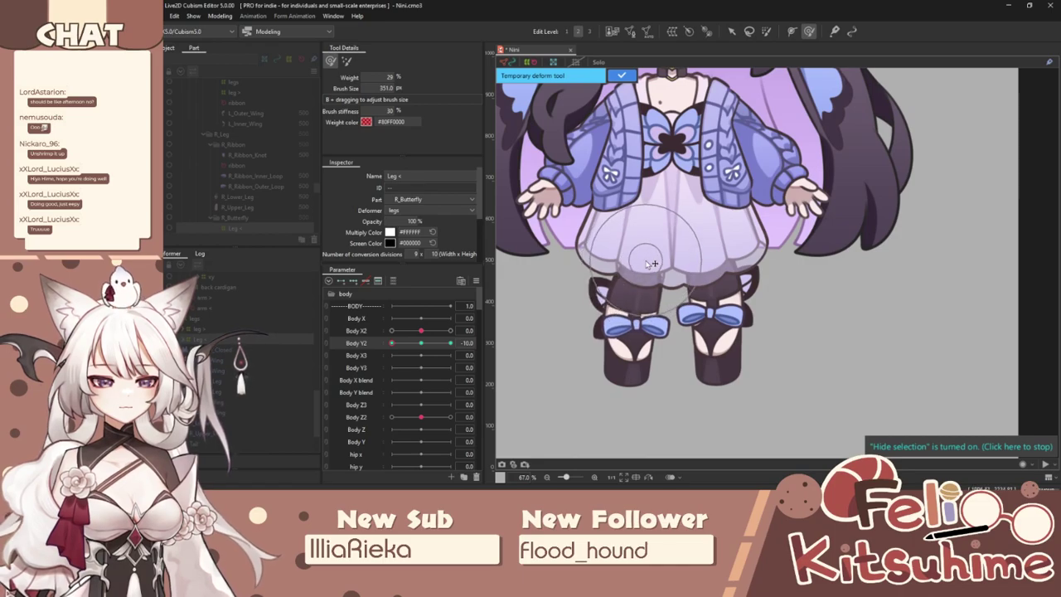
pyautogui.moveTo(401, 342); pyautogui.dragTo(485, 329)
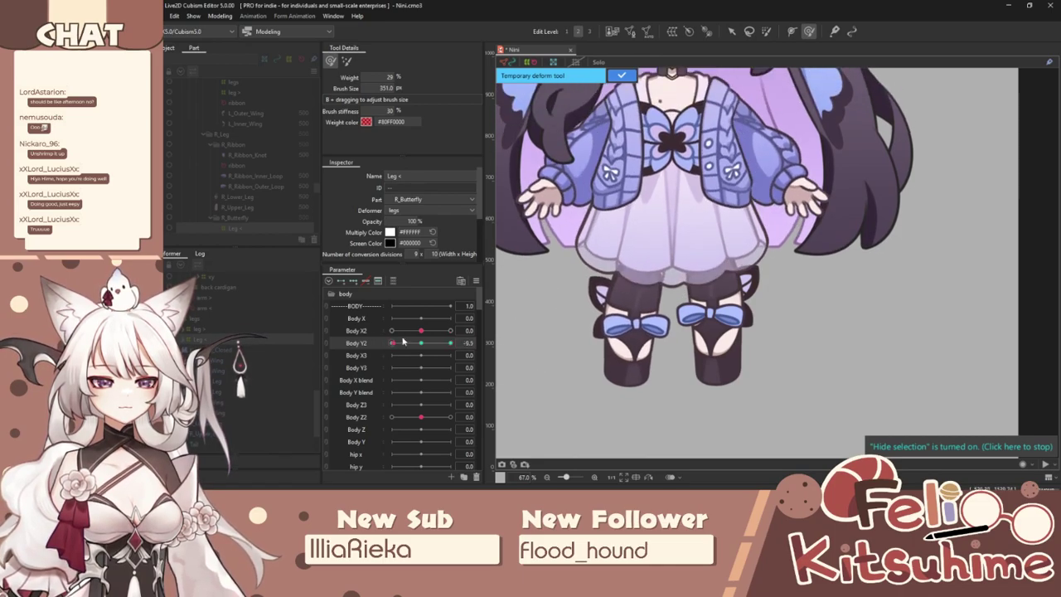
pyautogui.scroll(-5, 705, 173)
pyautogui.scroll(2, 706, 171)
pyautogui.moveTo(454, 342); pyautogui.dragTo(389, 342)
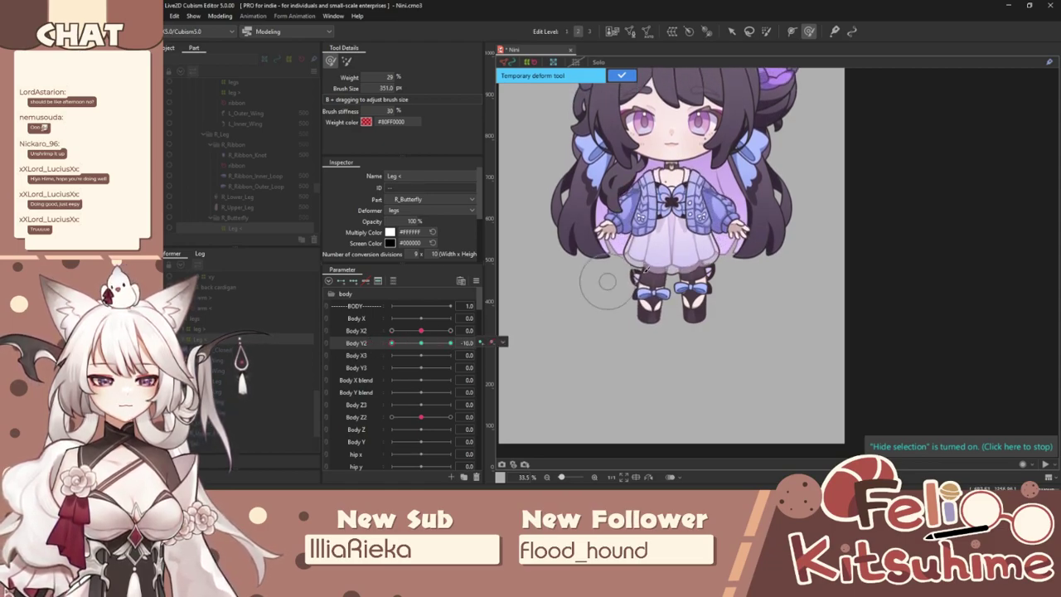
pyautogui.scroll(6, 664, 269)
pyautogui.scroll(-2, 665, 269)
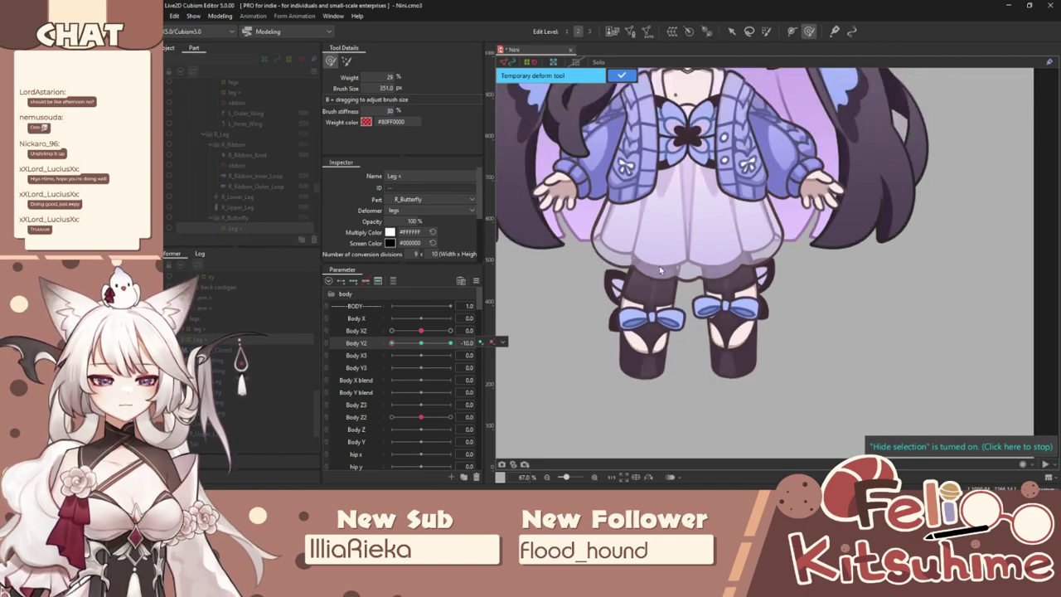
# Recheck the legs across Body Y2, return Body Y2 to 0 and apply the temporary deformation.
pyautogui.moveTo(396, 345); pyautogui.dragTo(339, 357)
pyautogui.scroll(-2, 715, 296)
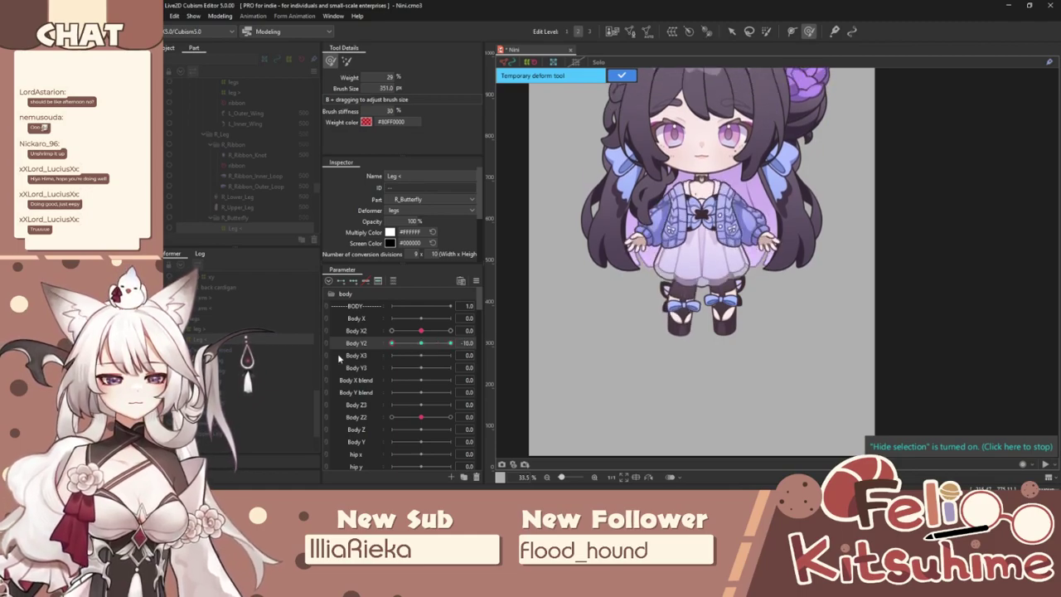
pyautogui.scroll(3, 655, 314)
pyautogui.moveTo(720, 329)
pyautogui.mouseDown()
pyautogui.moveTo(729, 329)
pyautogui.moveTo(718, 338)
pyautogui.moveTo(724, 387)
pyautogui.mouseUp()
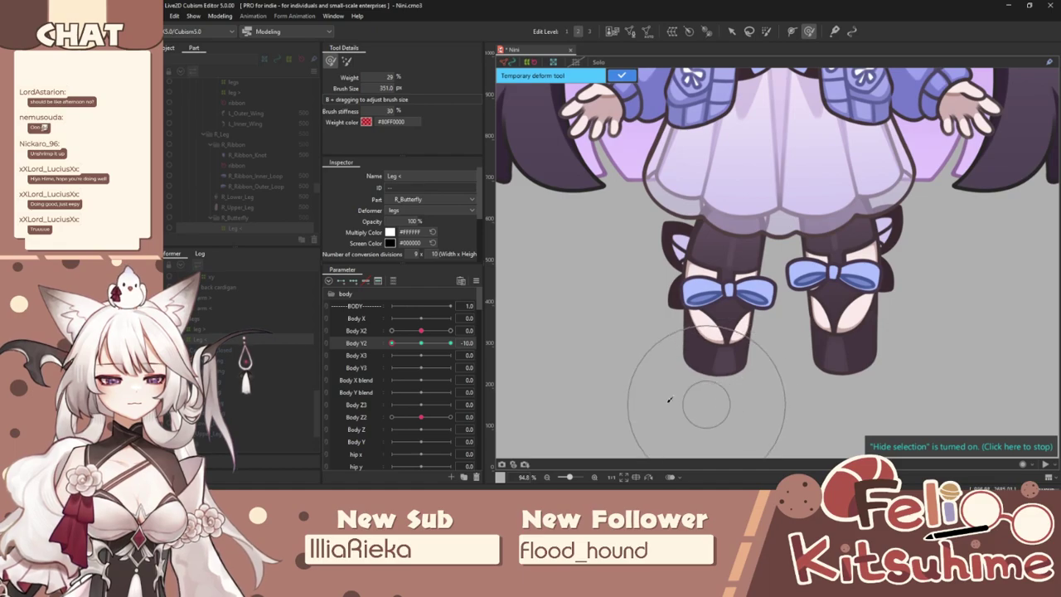
pyautogui.moveTo(401, 344)
pyautogui.mouseDown()
pyautogui.moveTo(412, 363)
pyautogui.moveTo(583, 342)
pyautogui.moveTo(306, 380)
pyautogui.moveTo(554, 356)
pyautogui.moveTo(363, 381)
pyautogui.mouseUp()
pyautogui.scroll(-5, 731, 263)
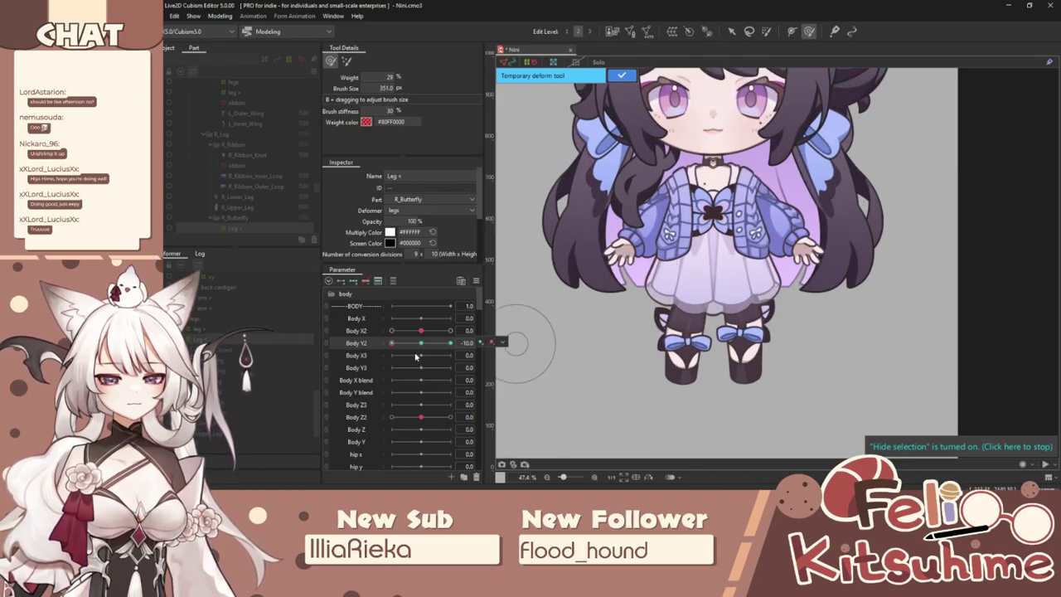
pyautogui.click(421, 342)
pyautogui.click(622, 75)
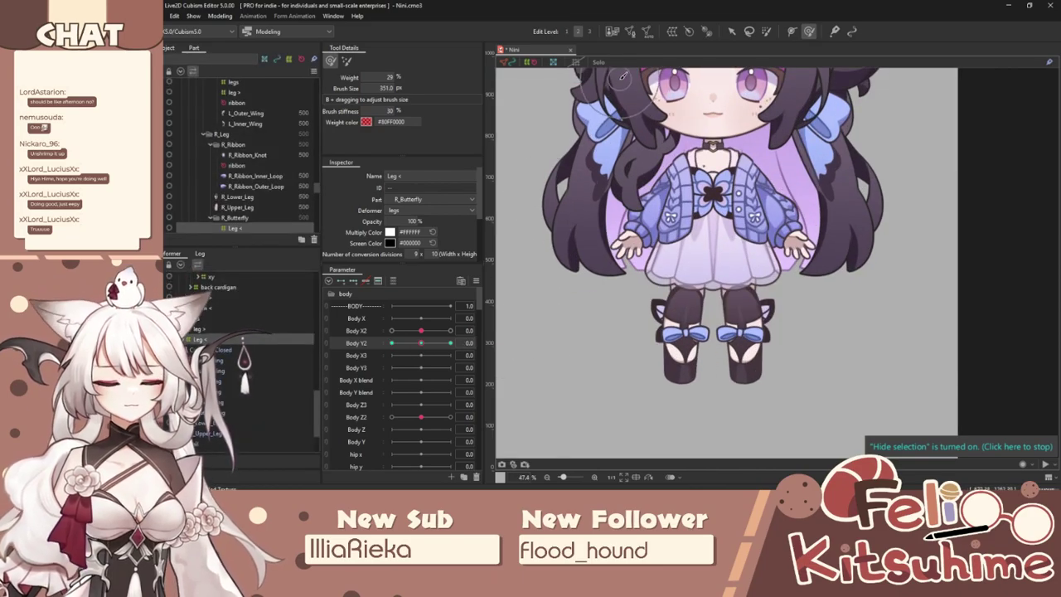
# Add three keyforms on Body X2 to the "Leg <" warp deformer and set Body X2 to 10.
pyautogui.click(398, 328)
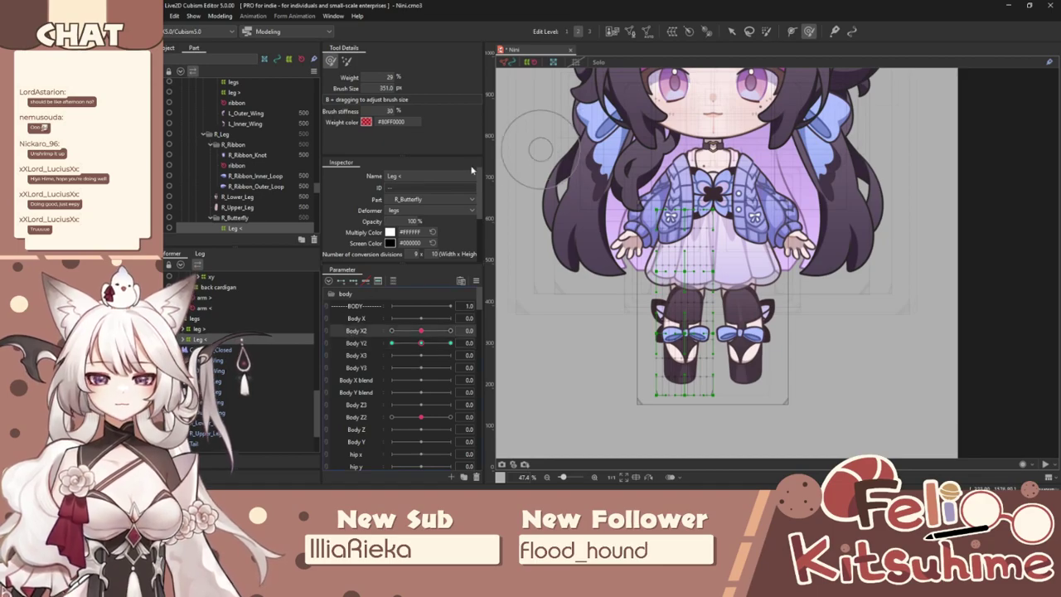
pyautogui.click(354, 281)
pyautogui.moveTo(421, 330); pyautogui.dragTo(450, 330)
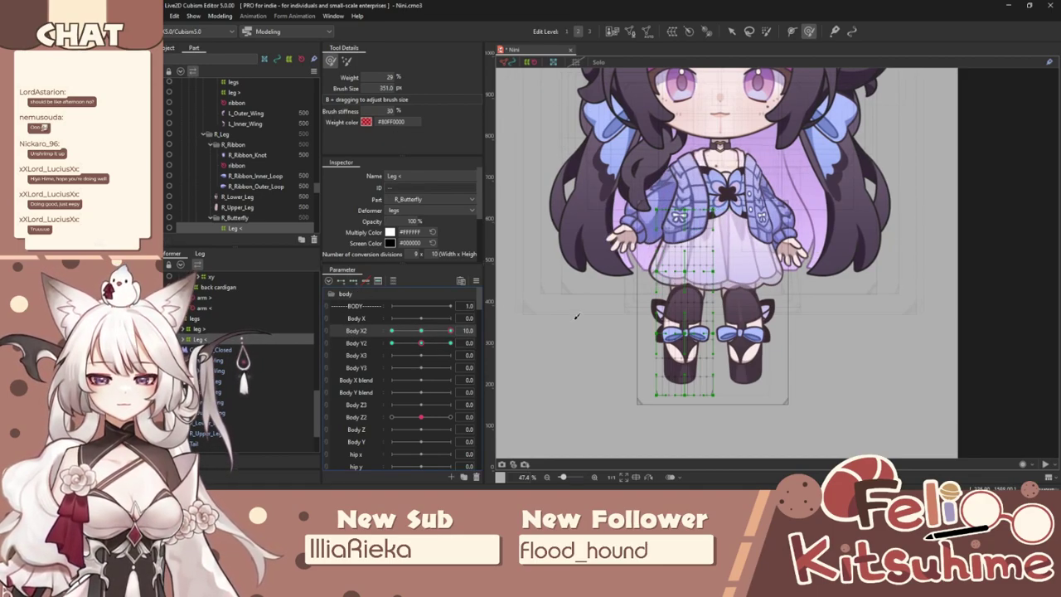
# Lay a four-point temporary deform path down the centre of the "Leg <" warp deformer, with points near the foot and at the upper leg.
pyautogui.click(685, 332)
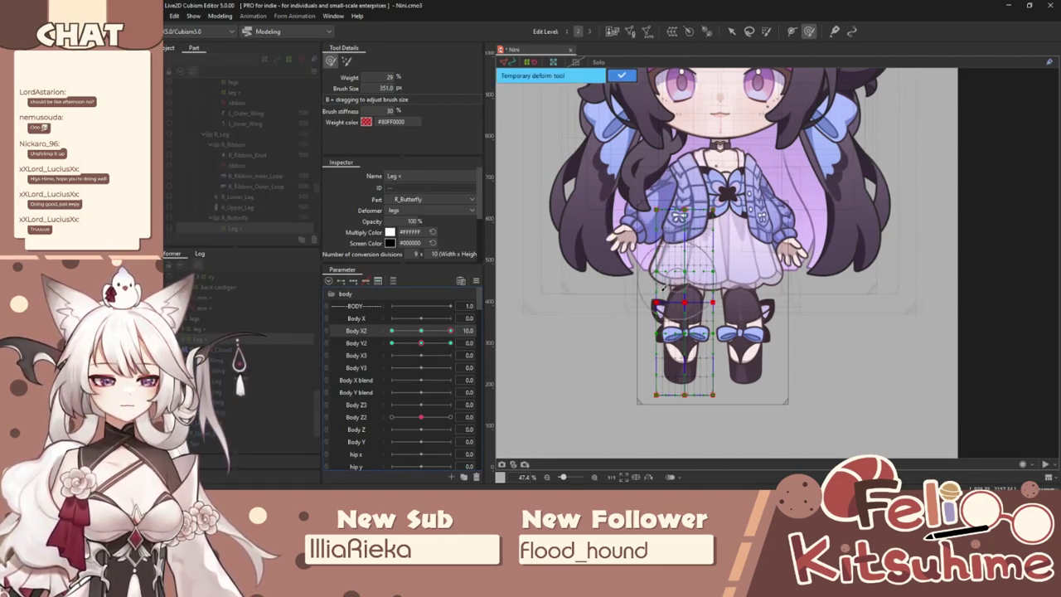
pyautogui.click(731, 31)
pyautogui.click(422, 61)
pyautogui.click(424, 131)
pyautogui.scroll(2, 697, 374)
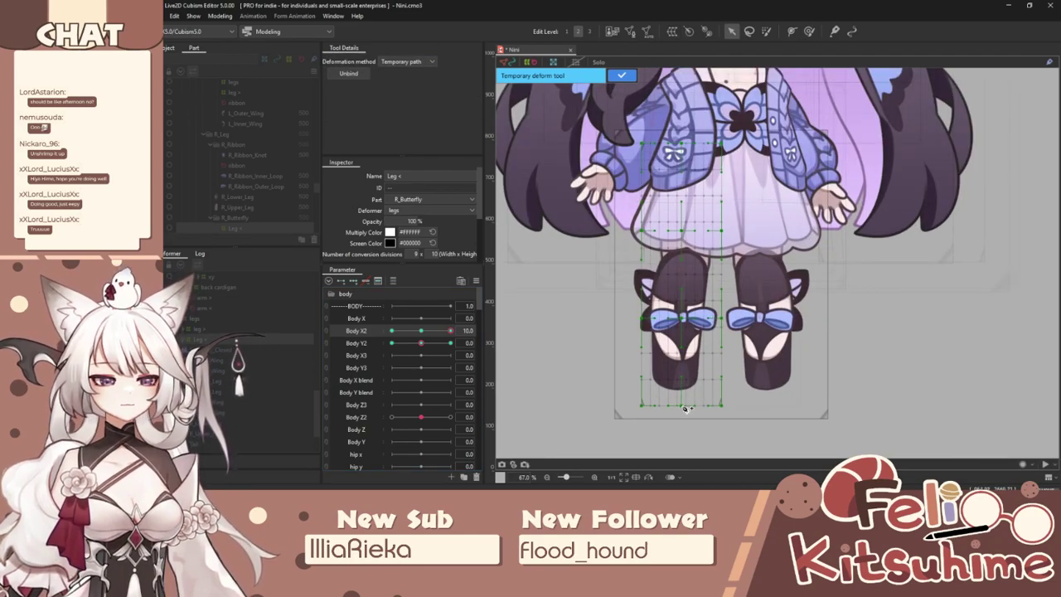
pyautogui.click(681, 406)
pyautogui.click(681, 380)
pyautogui.click(682, 145)
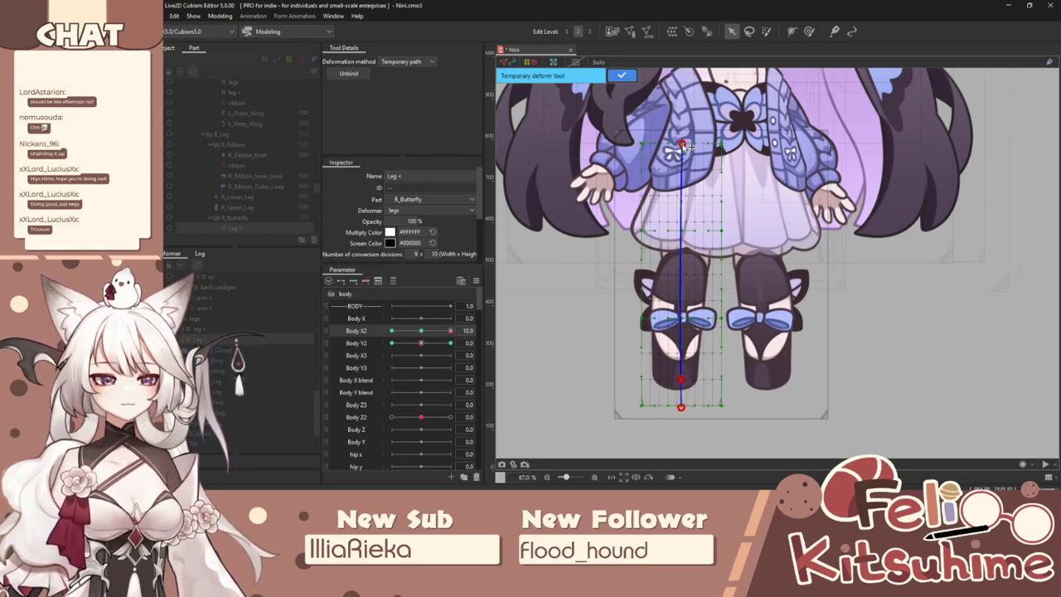
pyautogui.click(681, 267)
# Shift the path's upper-leg and top points right at Body X2 10, undo the foot point's nudge and add an adjusted point at the bow.
pyautogui.moveTo(451, 332)
pyautogui.mouseDown()
pyautogui.moveTo(420, 338)
pyautogui.moveTo(450, 334)
pyautogui.mouseUp()
pyautogui.moveTo(681, 267); pyautogui.dragTo(688, 267)
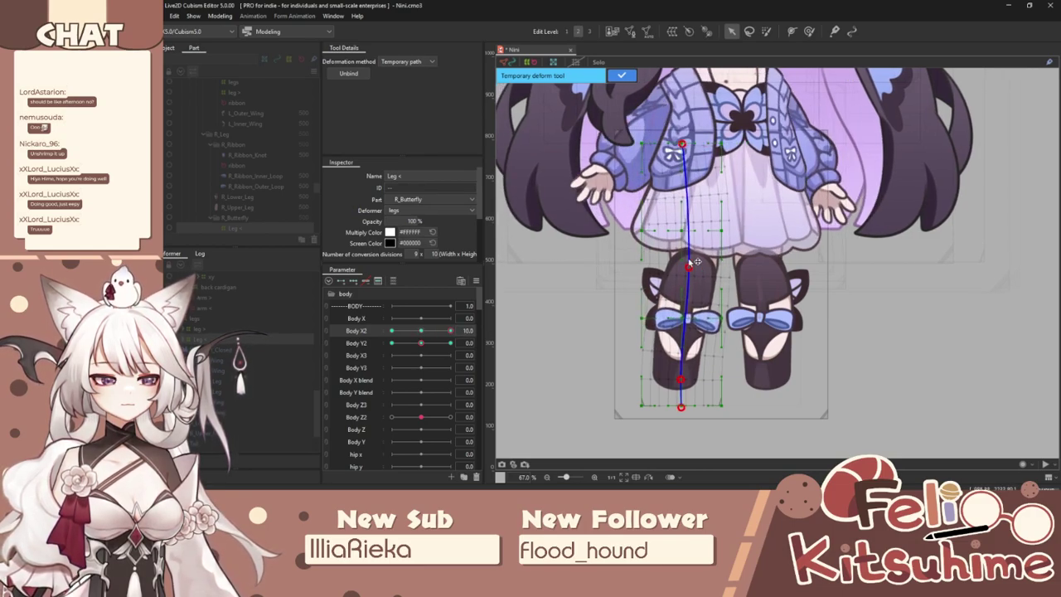
pyautogui.moveTo(450, 331)
pyautogui.mouseDown()
pyautogui.moveTo(430, 336)
pyautogui.moveTo(450, 331)
pyautogui.mouseUp()
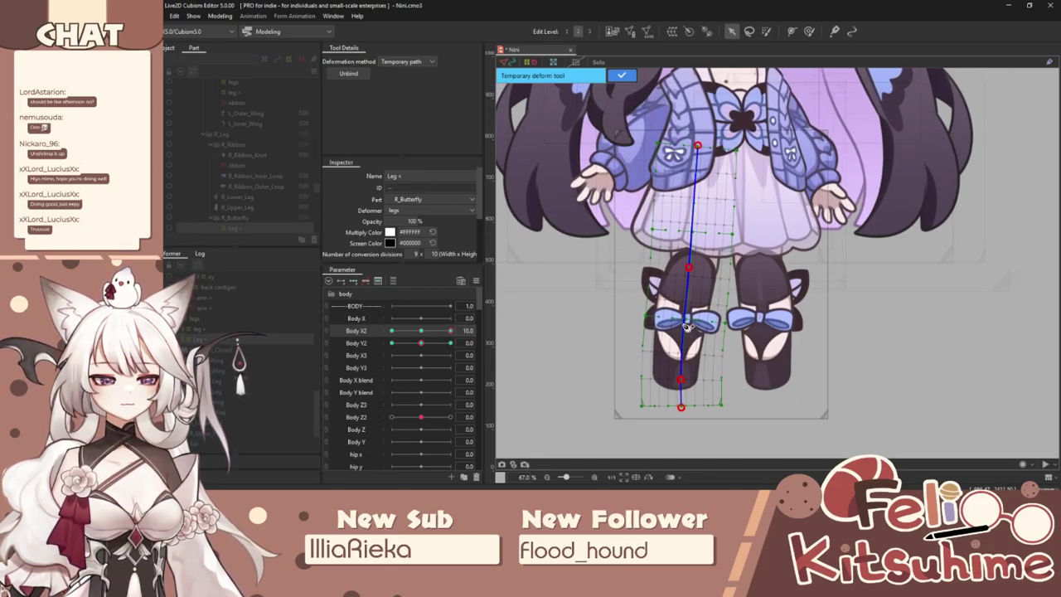
pyautogui.moveTo(681, 379); pyautogui.dragTo(685, 380)
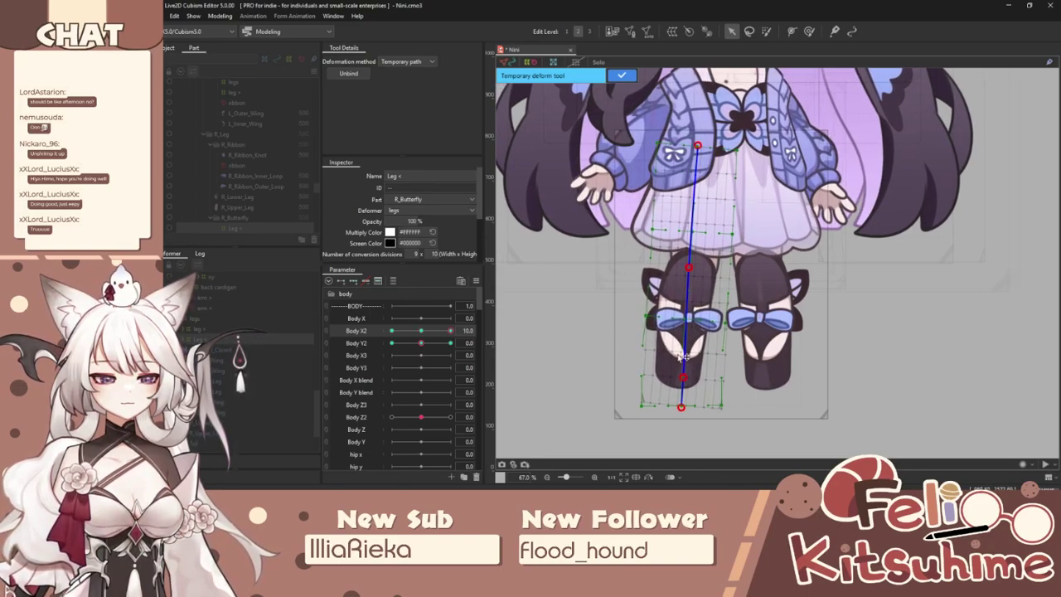
pyautogui.hotkey('ctrl', 'z')
pyautogui.click(687, 319)
pyautogui.moveTo(688, 318); pyautogui.dragTo(696, 322)
pyautogui.moveTo(450, 335)
pyautogui.mouseDown()
pyautogui.moveTo(422, 336)
pyautogui.moveTo(467, 333)
pyautogui.mouseUp()
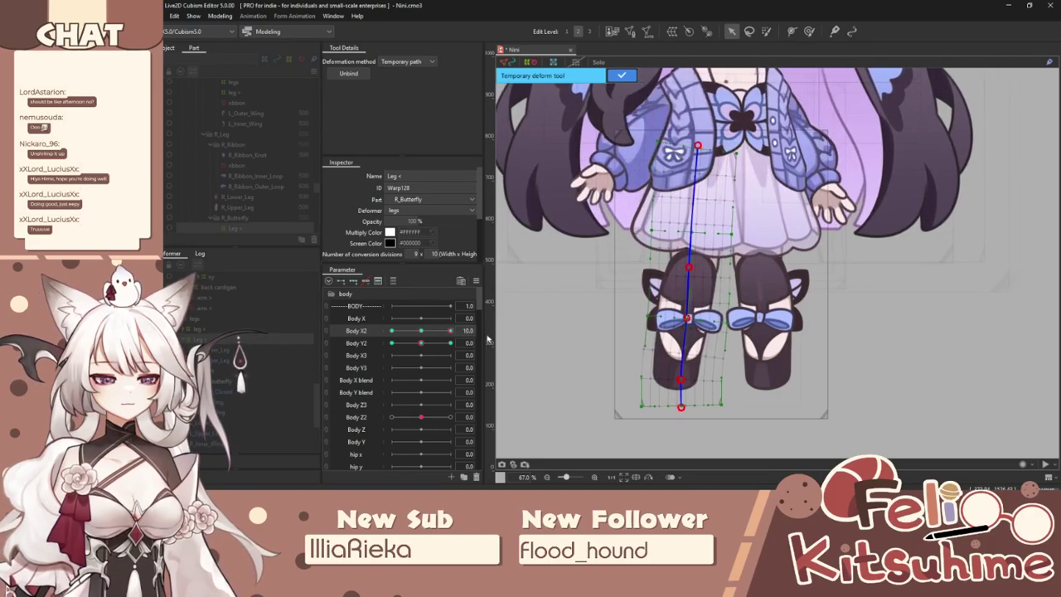
# Set Body X2 to -10, lay a fresh temporary deform path down the leg and shift its upper-leg and top points left.
pyautogui.scroll(-3, 748, 265)
pyautogui.scroll(1, 748, 265)
pyautogui.moveTo(450, 331); pyautogui.dragTo(386, 333)
pyautogui.scroll(1, 708, 306)
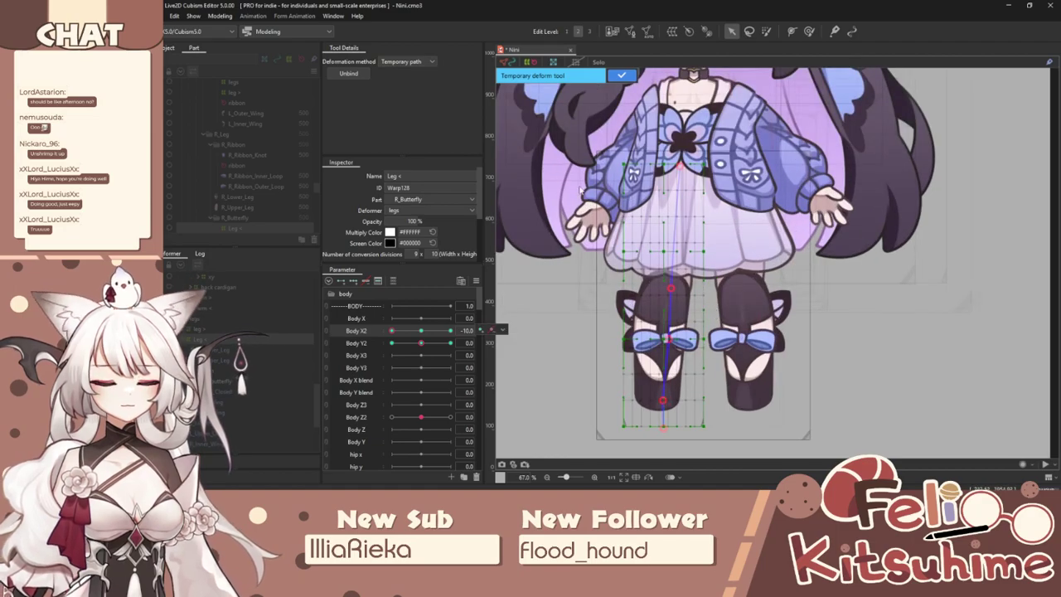
pyautogui.click(348, 73)
pyautogui.click(414, 64)
pyautogui.click(416, 131)
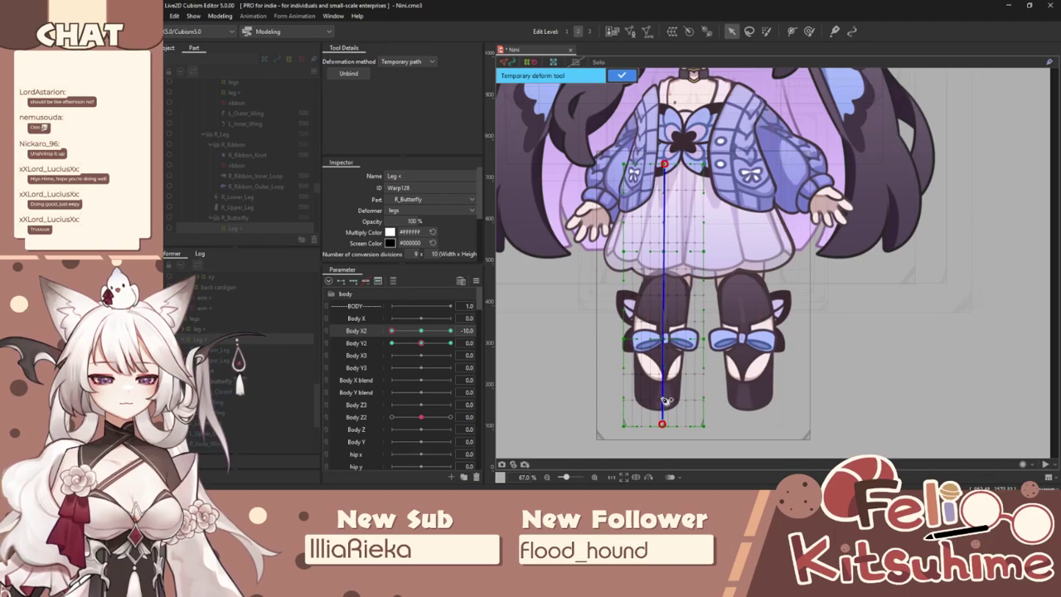
pyautogui.moveTo(673, 289); pyautogui.dragTo(665, 289)
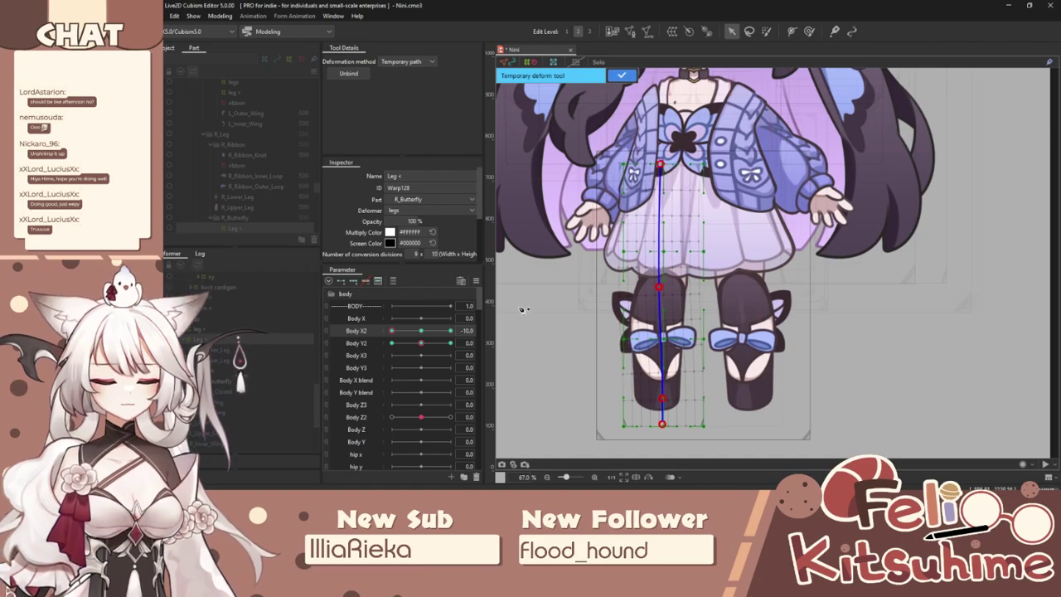
# Hide the selection, sweep Body X2 across its range to check the leg's movement and return it to 0.
pyautogui.hotkey('ctrl', 'h')
pyautogui.moveTo(303, 336); pyautogui.dragTo(575, 315)
pyautogui.moveTo(394, 326); pyautogui.dragTo(301, 324)
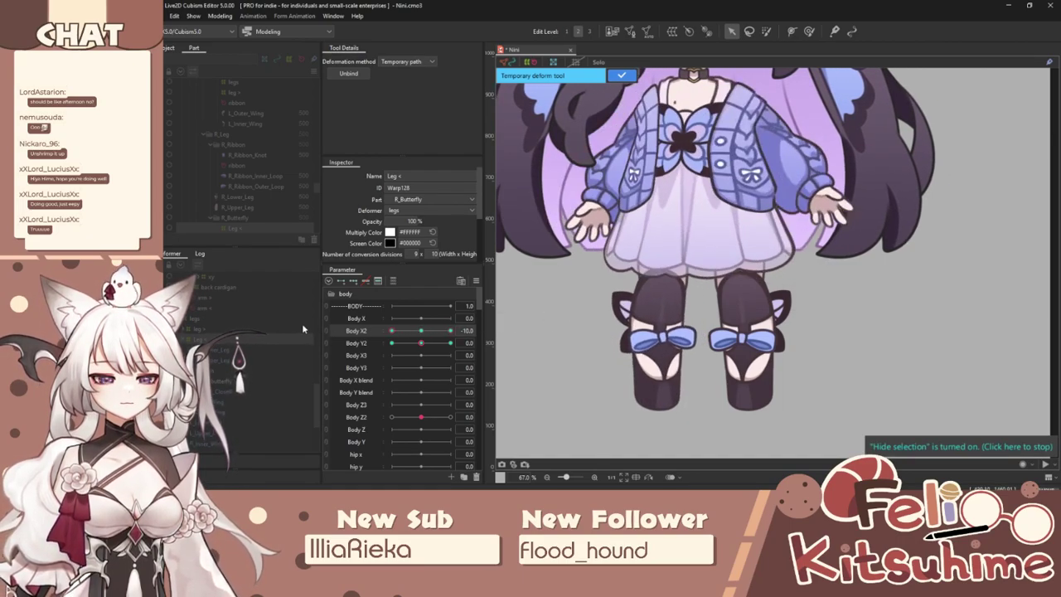
pyautogui.scroll(-2, 706, 247)
pyautogui.scroll(1, 758, 200)
pyautogui.click(423, 330)
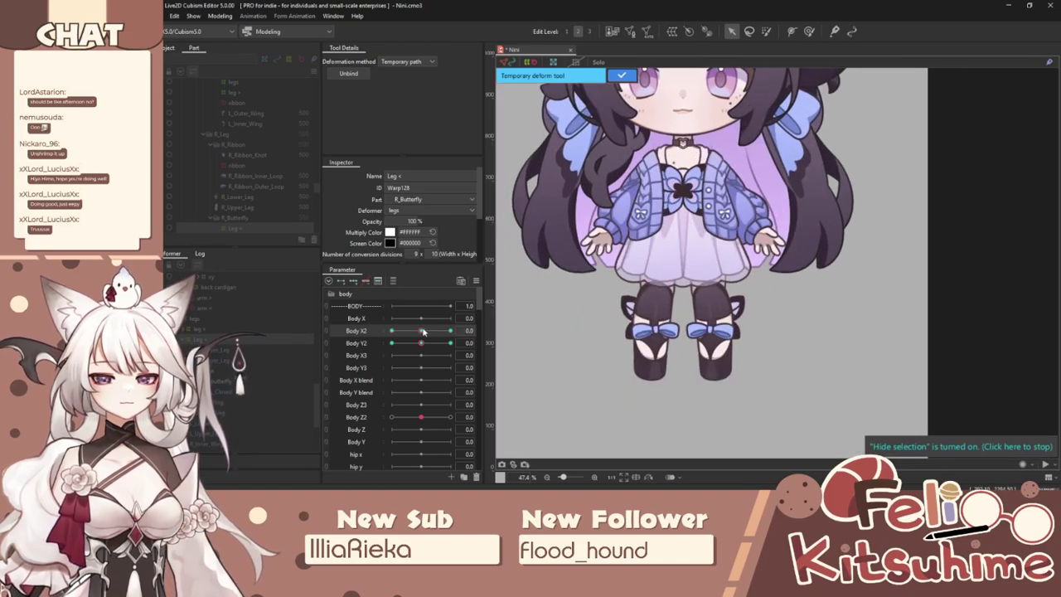
# Link Body X2 and Body Y2 into a combined parameter grid, centre both at 0 and apply the temporary deformation.
pyautogui.click(475, 281)
pyautogui.click(535, 367)
pyautogui.click(585, 339)
pyautogui.click(326, 336)
pyautogui.moveTo(421, 348)
pyautogui.mouseDown()
pyautogui.moveTo(389, 352)
pyautogui.moveTo(419, 338)
pyautogui.moveTo(435, 348)
pyautogui.moveTo(379, 362)
pyautogui.moveTo(421, 346)
pyautogui.mouseUp()
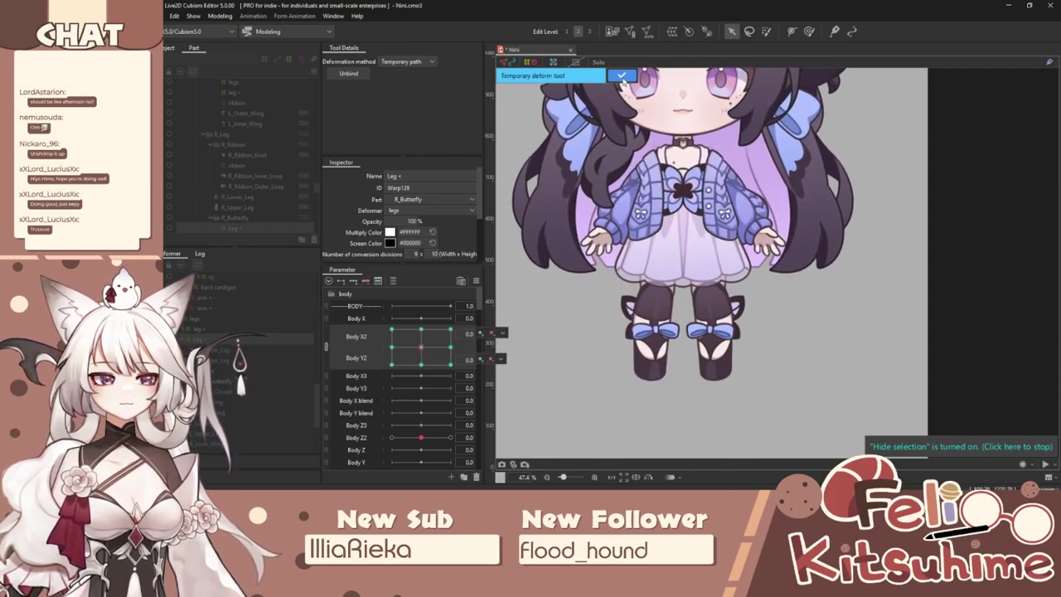
pyautogui.click(621, 76)
# Show the selection again, paste a copy of the "Leg <" warp deformer and open its reflection settings.
pyautogui.hotkey('ctrl', 't')
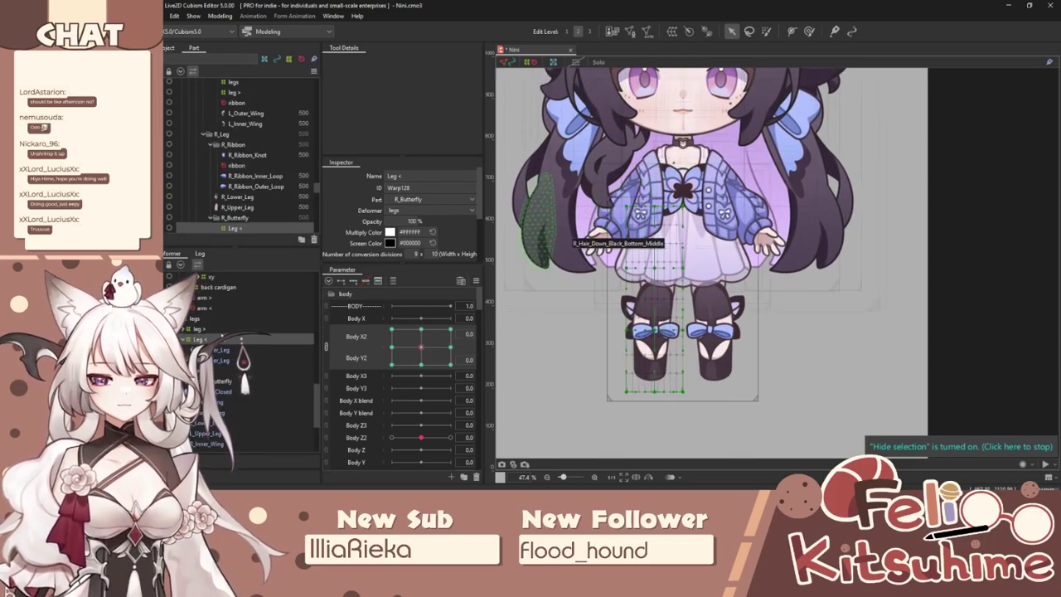
pyautogui.hotkey('ctrl', 's')
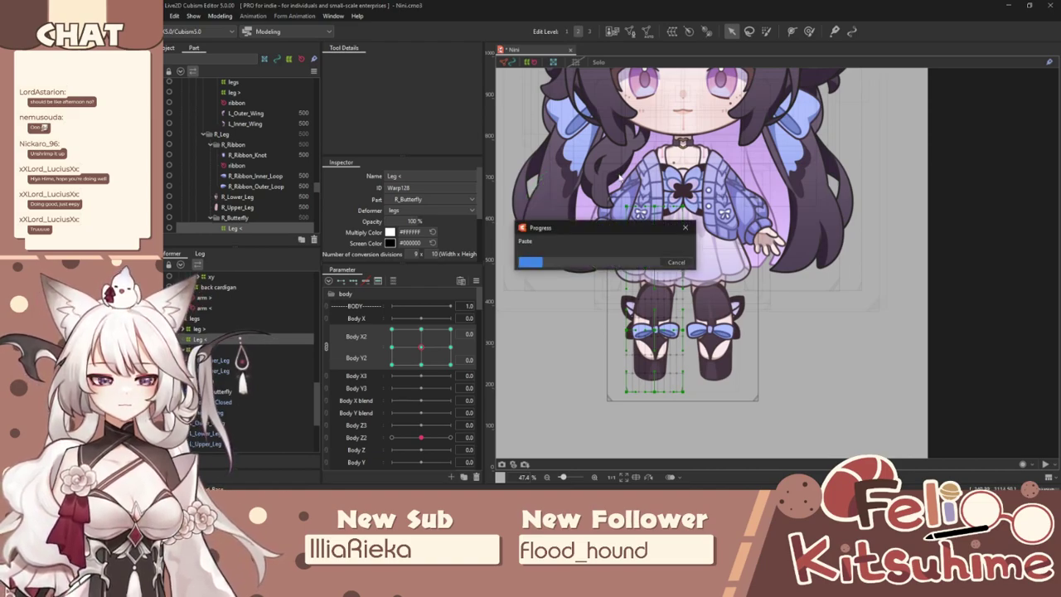
pyautogui.rightClick(621, 179)
pyautogui.click(644, 375)
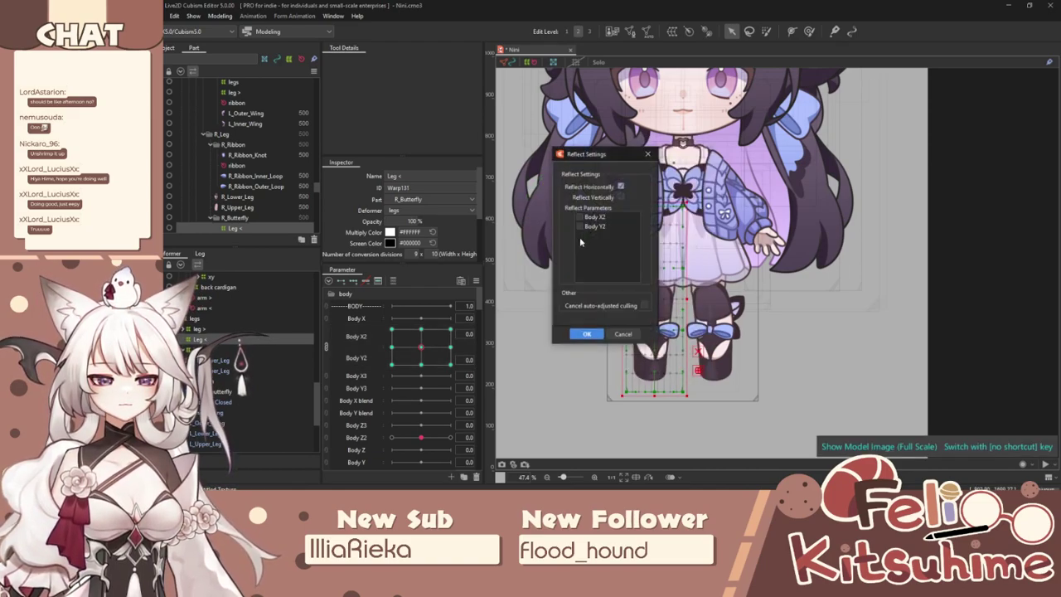
# Reflect the duplicated leg warp deformer horizontally, including its Body X2 parameter, and compare it with the other two leg deformers.
pyautogui.click(586, 335)
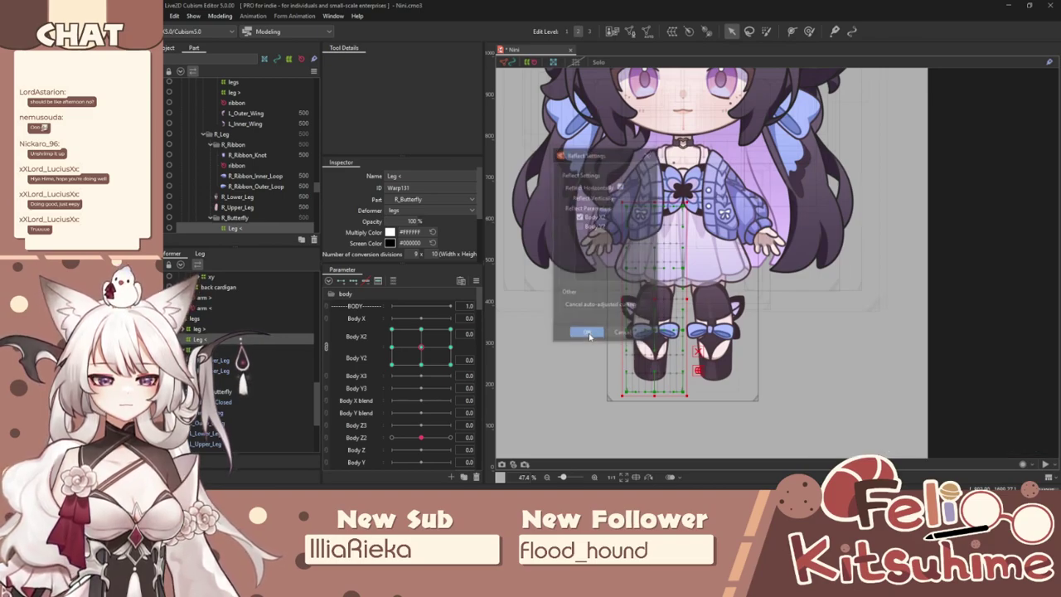
pyautogui.scroll(2, 725, 328)
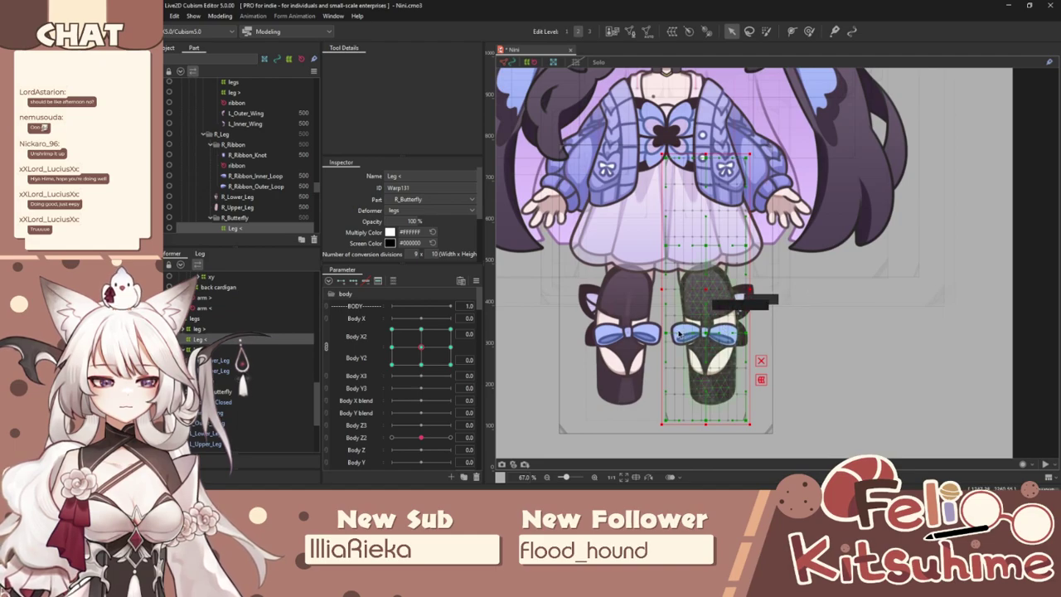
pyautogui.click(214, 330)
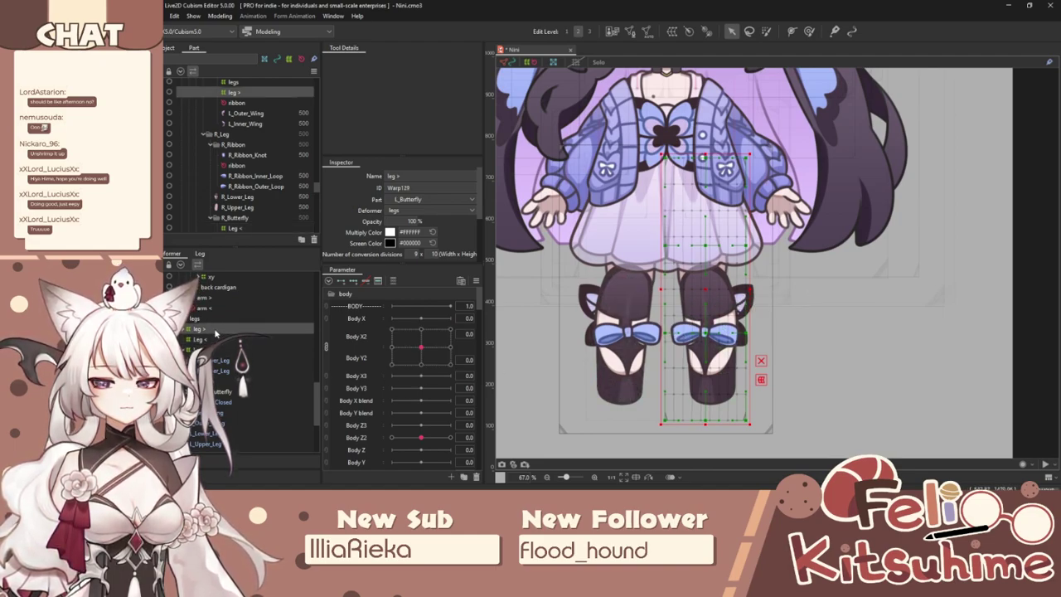
pyautogui.click(214, 339)
pyautogui.click(214, 349)
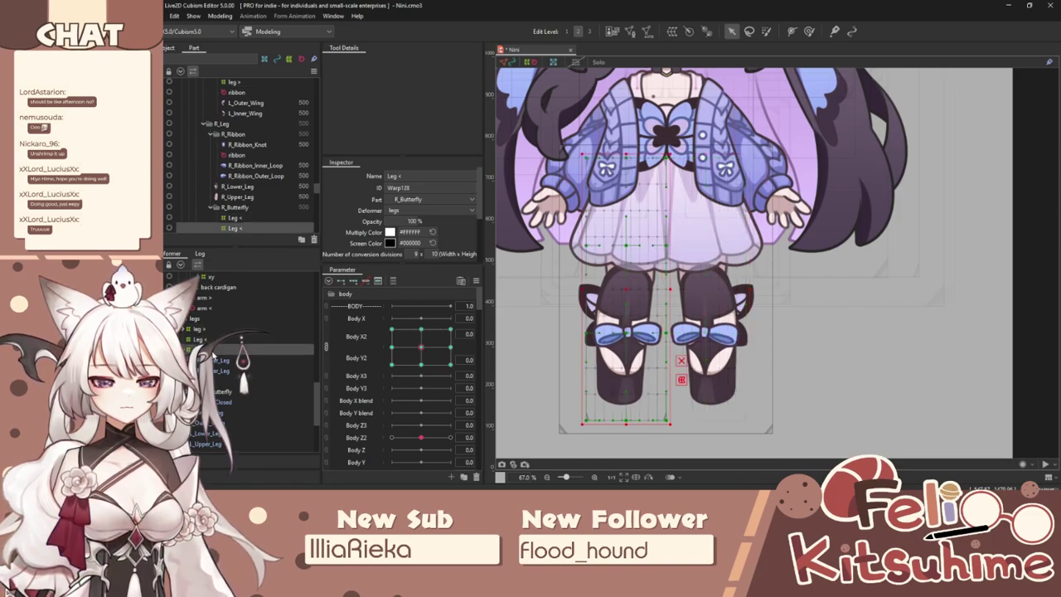
pyautogui.click(214, 339)
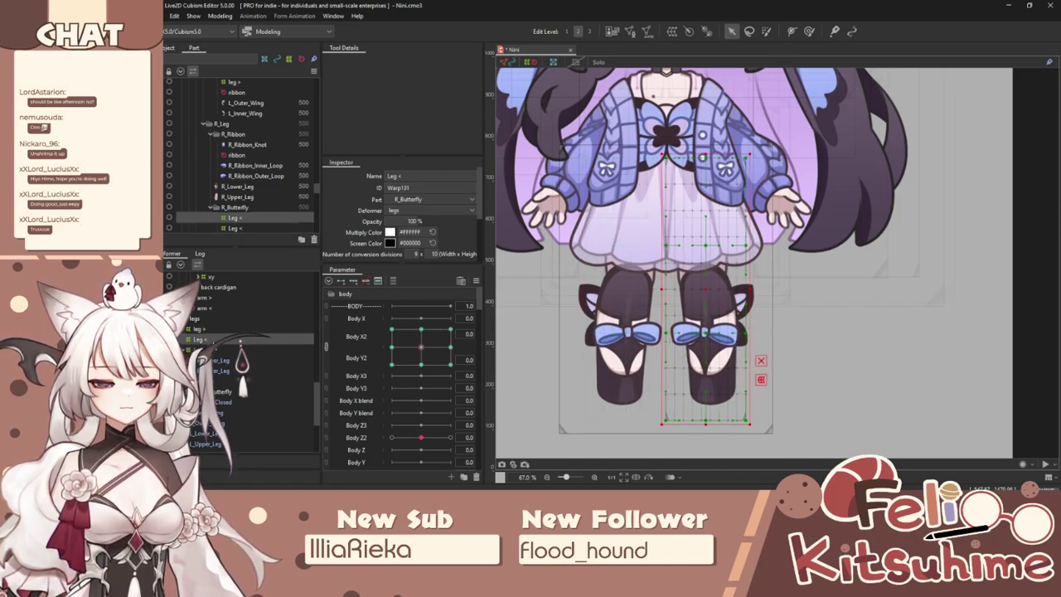
# Move the lower leg, upper leg and both ribbon deformers out of the original leg > deformer into the reflected leg deformer.
pyautogui.click(188, 329)
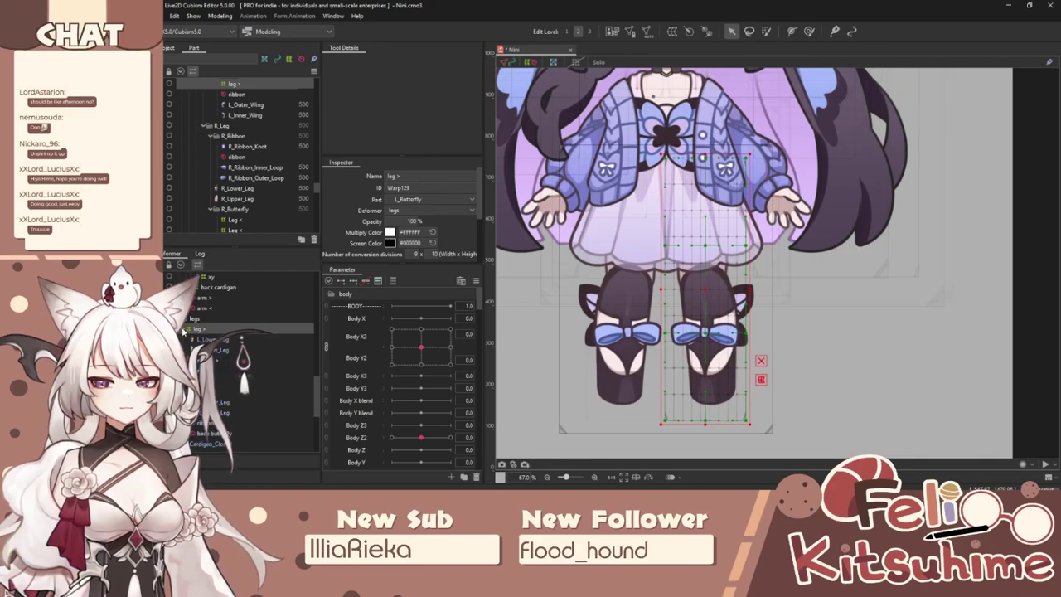
pyautogui.click(199, 340)
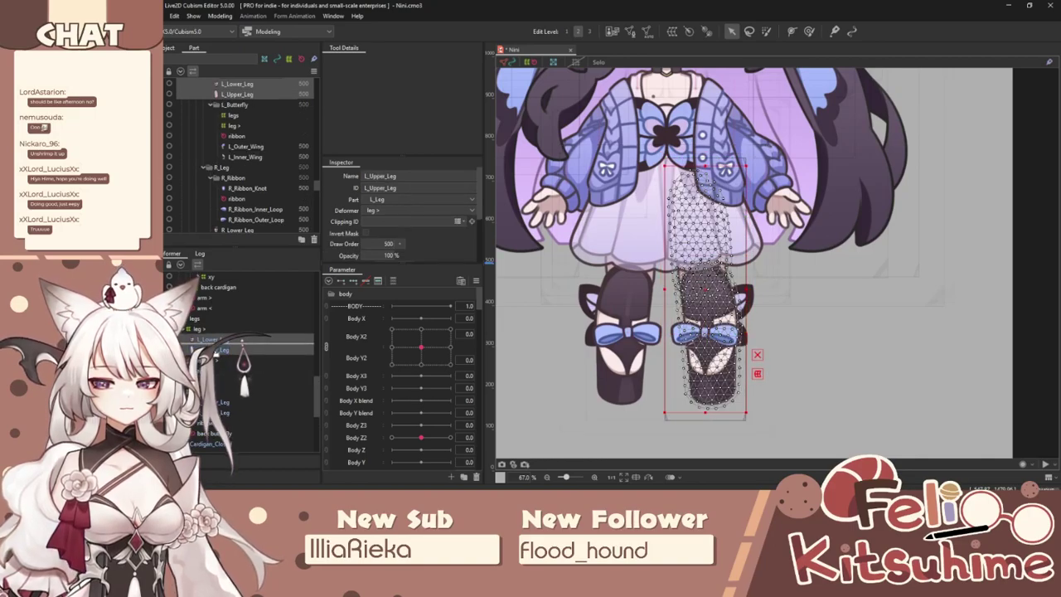
pyautogui.keyDown('ctrl'); pyautogui.click(213, 361); pyautogui.keyUp('ctrl')
pyautogui.click(213, 371)
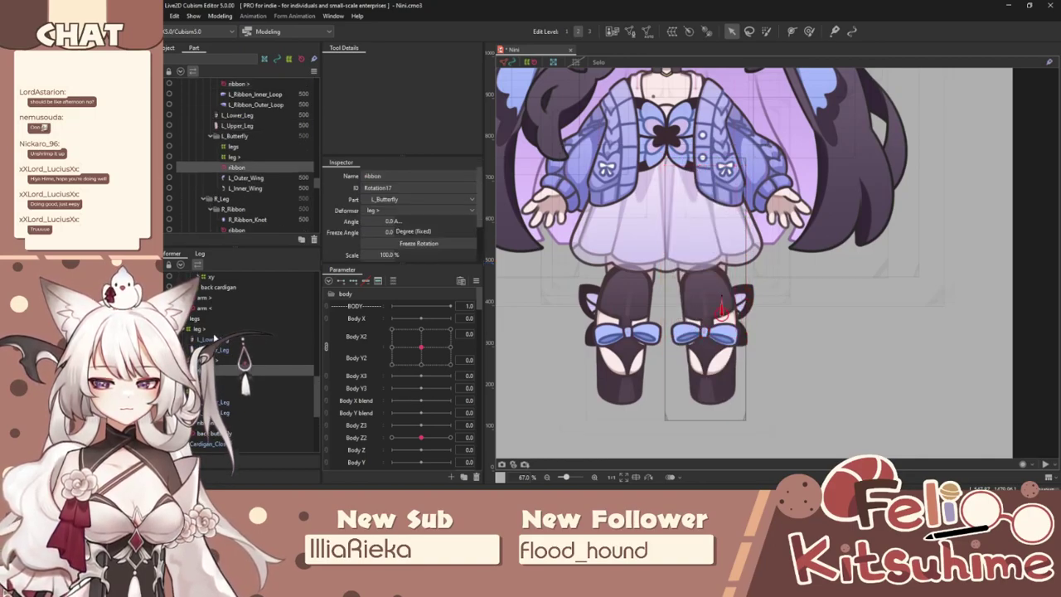
pyautogui.keyDown('shift'); pyautogui.click(213, 340); pyautogui.keyUp('shift')
pyautogui.moveTo(213, 340); pyautogui.dragTo(213, 383)
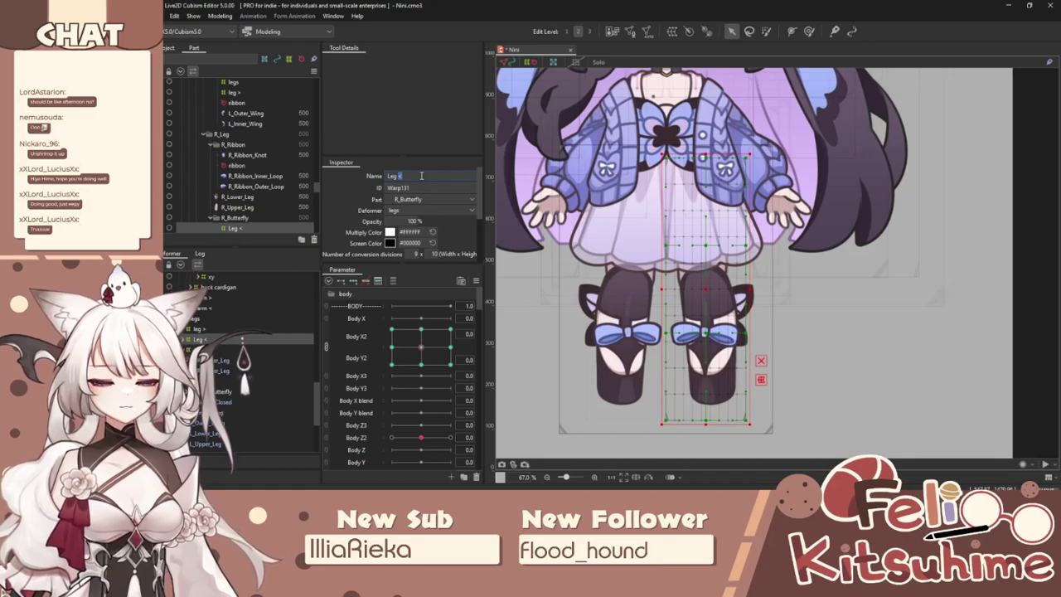
# Rename the reflected leg deformer as Leg > and delete the original leg > deformer.
pyautogui.click(235, 330)
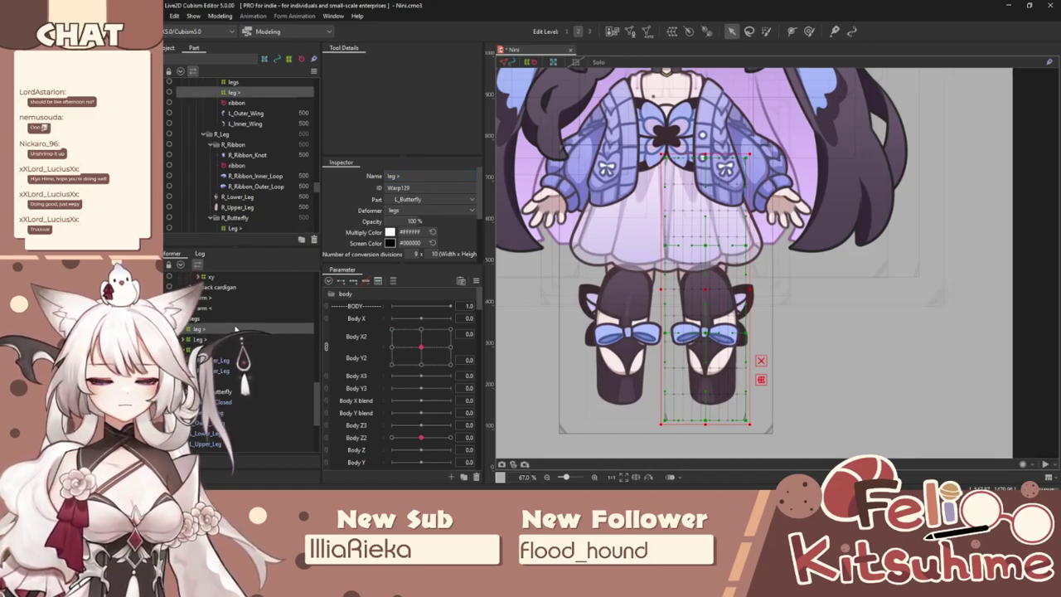
pyautogui.press('Delete')
# Pose the model at Body X2 10 and Body Y2 10, and preview its motion in the physics settings.
pyautogui.click(220, 16)
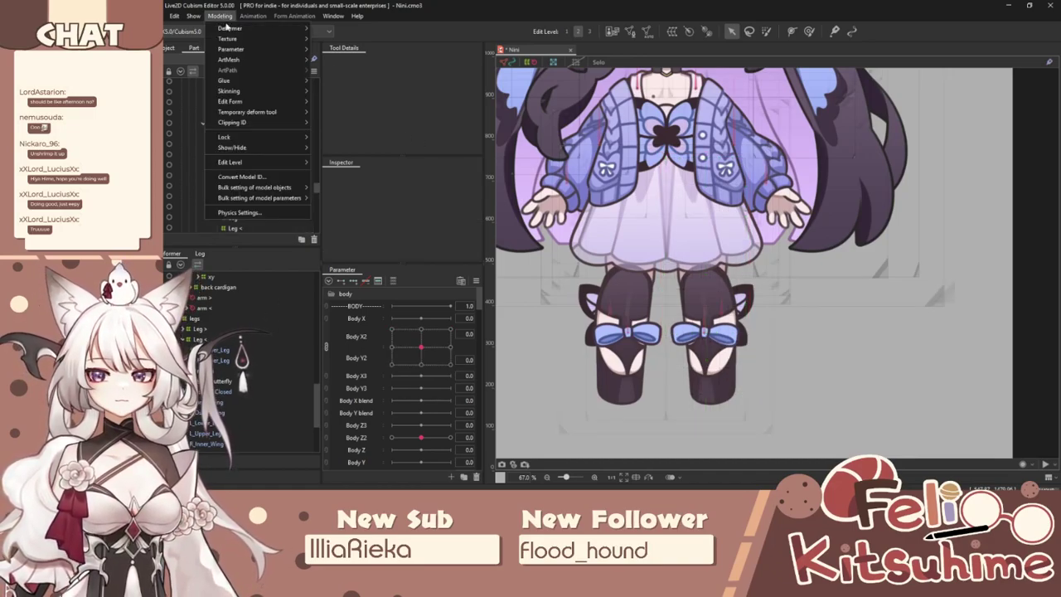
pyautogui.moveTo(427, 355); pyautogui.dragTo(487, 332)
pyautogui.scroll(-3, 723, 284)
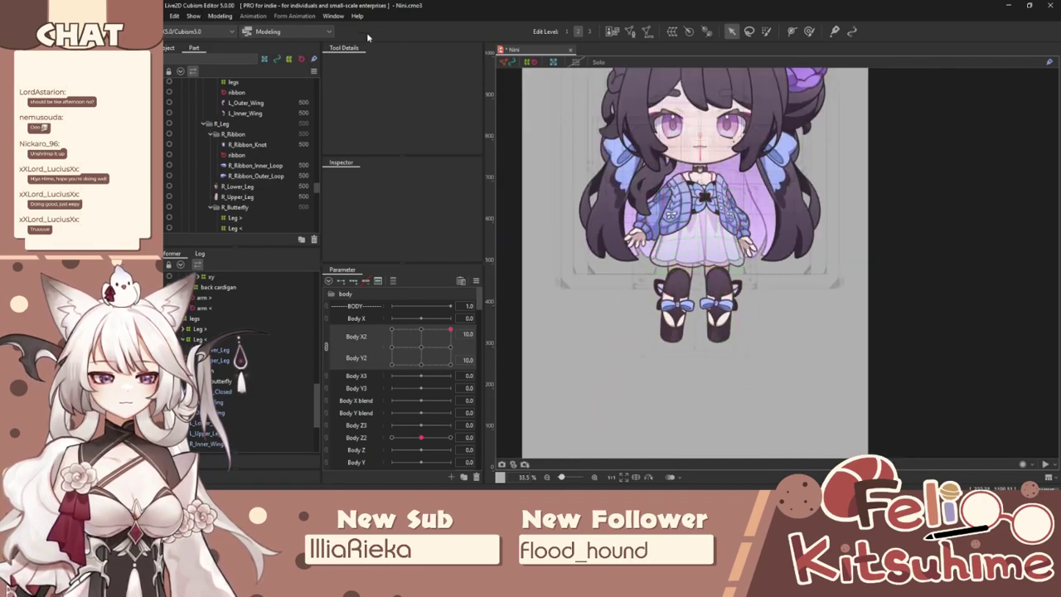
pyautogui.click(220, 16)
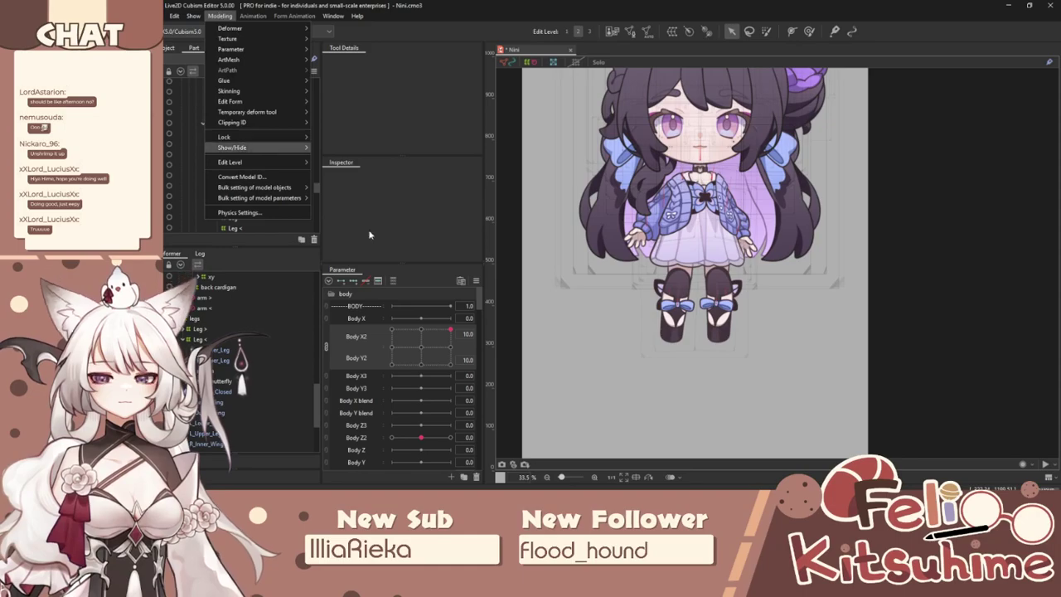
pyautogui.click(269, 214)
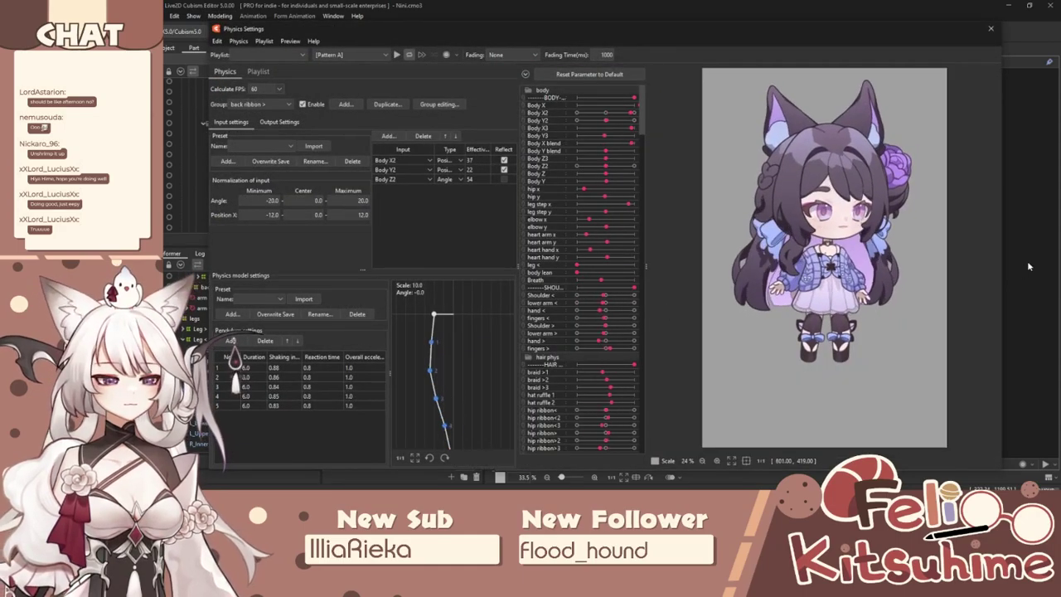
pyautogui.click(990, 28)
# Select the Leg > deformer, reset Body X2 and Body Y2 to 0, and unlink the two parameters.
pyautogui.scroll(3, 834, 243)
pyautogui.click(217, 332)
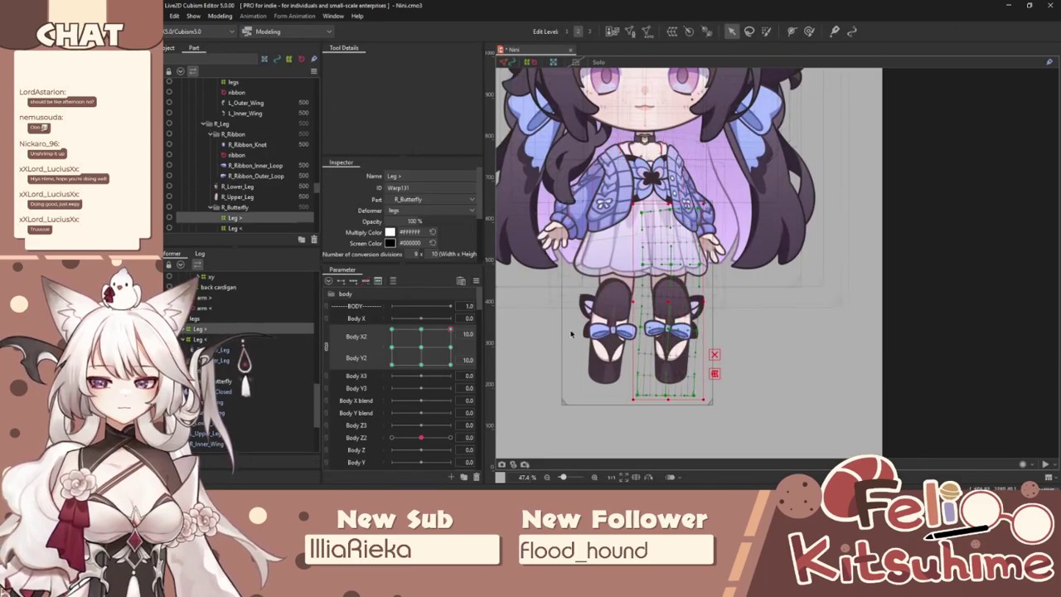
pyautogui.click(429, 342)
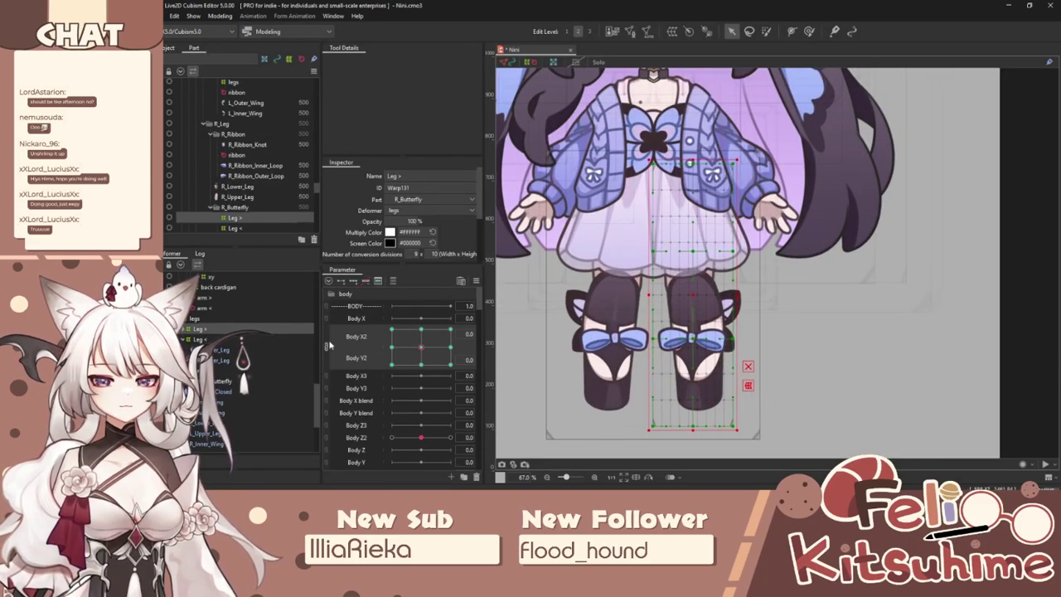
pyautogui.click(327, 346)
# Hide the selection overlay and prepare a 737.5 px deform brush for shaping Leg > at Body X2 10.
pyautogui.click(809, 32)
pyautogui.hotkey('ctrl', 't')
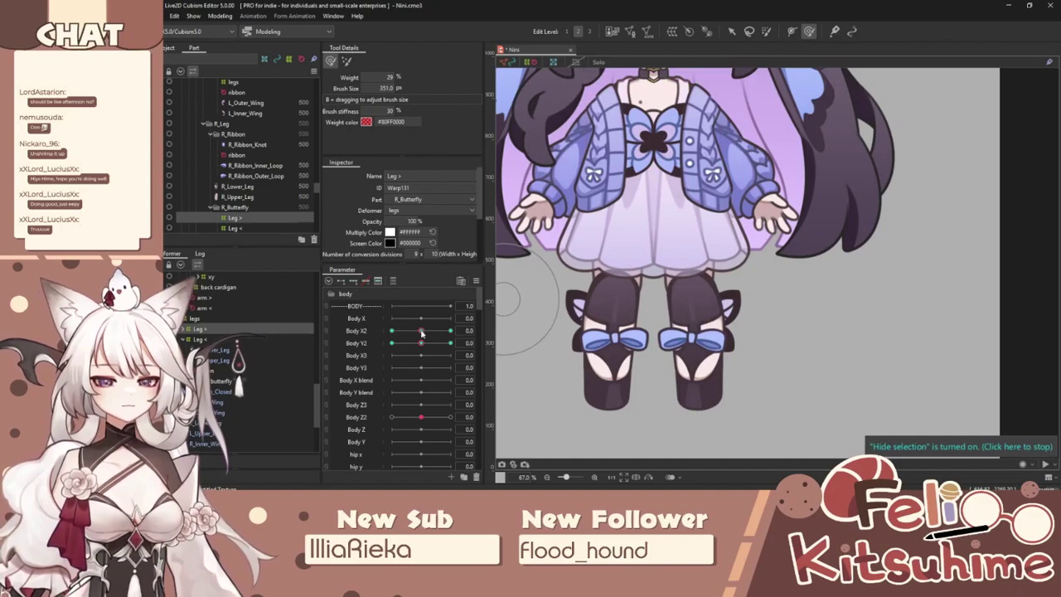
pyautogui.moveTo(421, 331); pyautogui.dragTo(457, 338)
pyautogui.press('b')
pyautogui.moveTo(682, 255)
pyautogui.mouseDown()
pyautogui.moveTo(746, 289)
pyautogui.moveTo(732, 295)
pyautogui.moveTo(752, 297)
pyautogui.moveTo(680, 292)
pyautogui.mouseUp()
# Synthesize the Body X2 and Body Y2 corner forms of the Leg > deformer.
pyautogui.moveTo(450, 331)
pyautogui.mouseDown()
pyautogui.moveTo(422, 336)
pyautogui.moveTo(459, 338)
pyautogui.moveTo(407, 335)
pyautogui.moveTo(464, 330)
pyautogui.mouseUp()
pyautogui.click(476, 280)
pyautogui.click(545, 364)
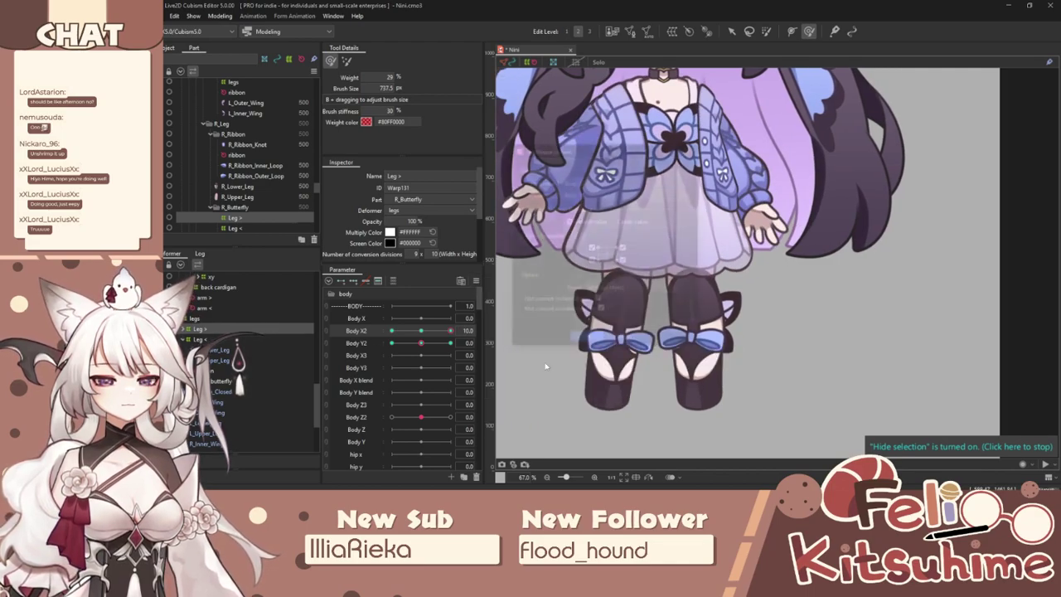
pyautogui.click(587, 339)
# Select the Leg < deformer, set Body X2 to -10, and synthesize its corner forms with Body Y2.
pyautogui.click(209, 341)
pyautogui.click(391, 330)
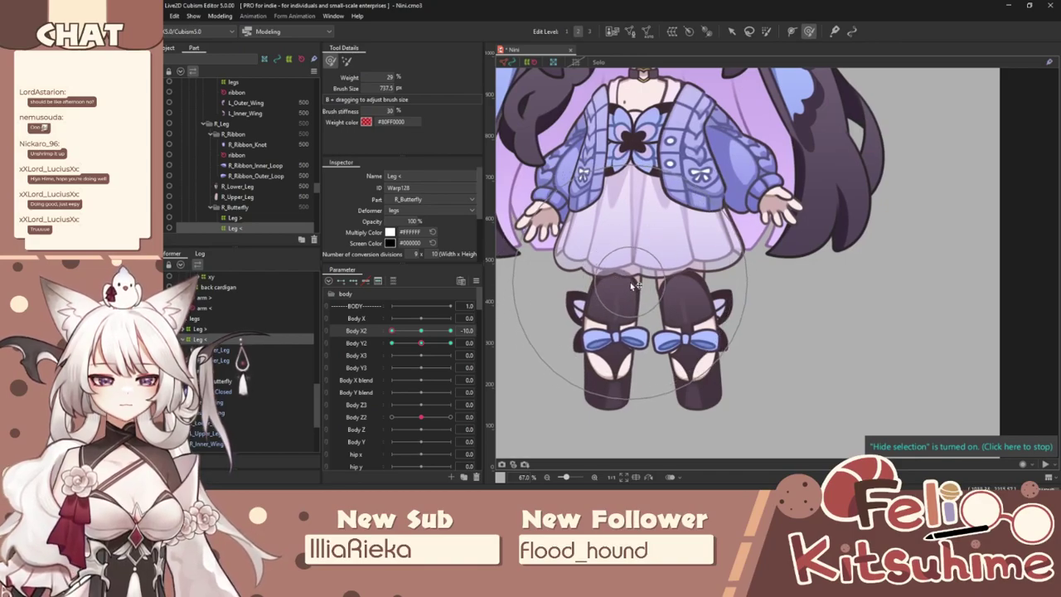
pyautogui.click(476, 281)
pyautogui.click(536, 364)
pyautogui.click(587, 339)
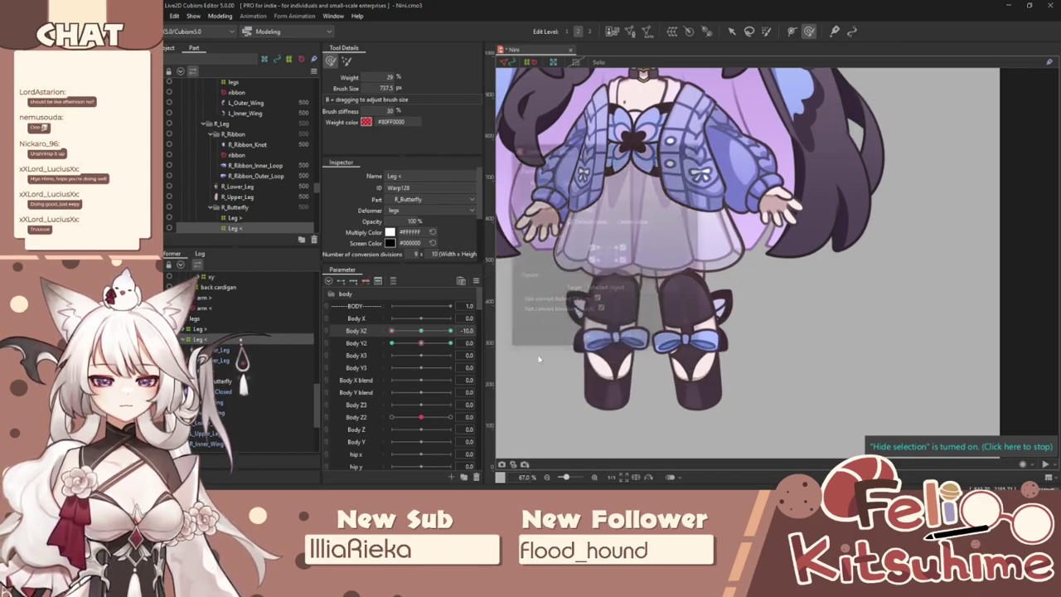
# Preview the leg movement up close in the physics settings.
pyautogui.click(220, 16)
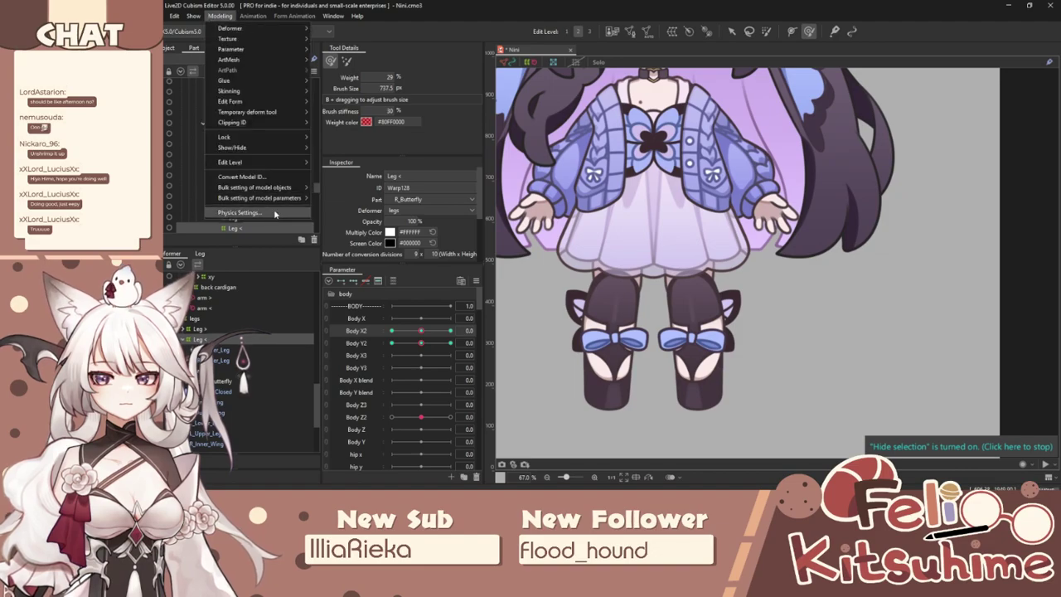
pyautogui.click(278, 213)
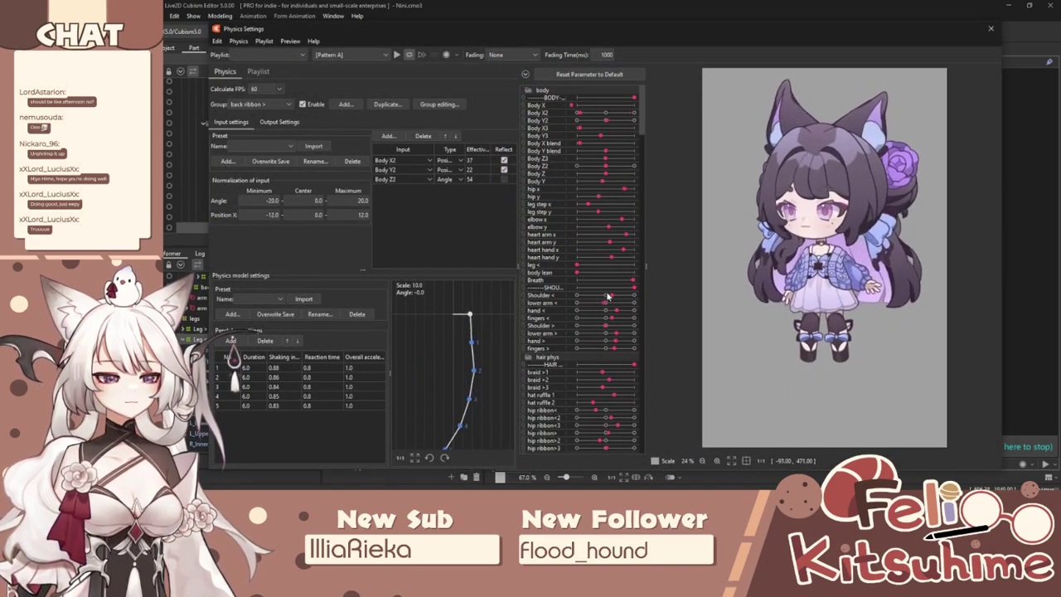
pyautogui.scroll(2, 865, 319)
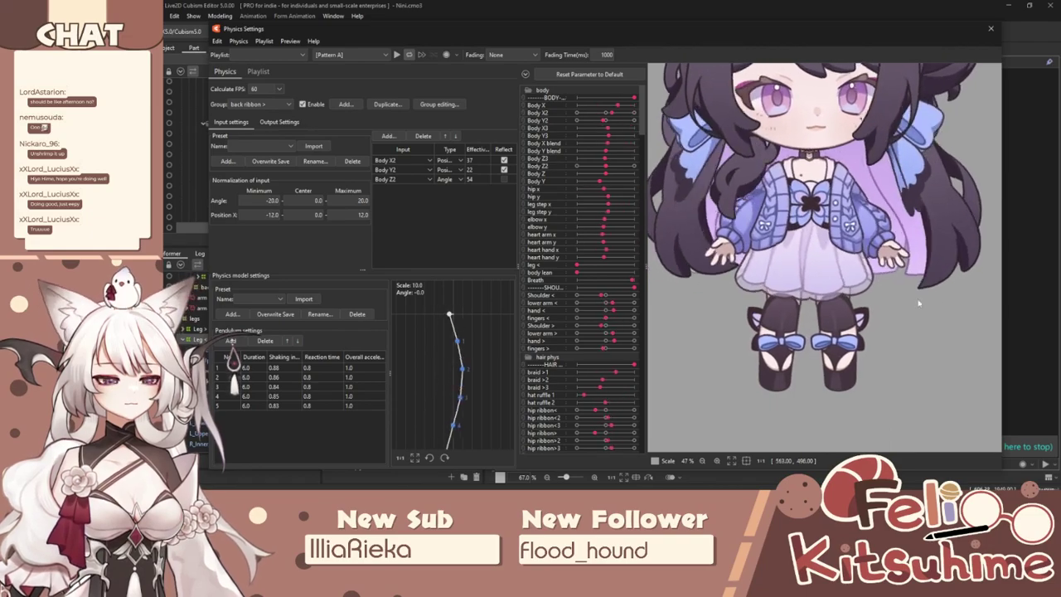
pyautogui.click(990, 29)
# Return Leg < to Body X2 -10 and synthesize its Body X2 and Body Y2 corner forms again.
pyautogui.moveTo(426, 334); pyautogui.dragTo(391, 331)
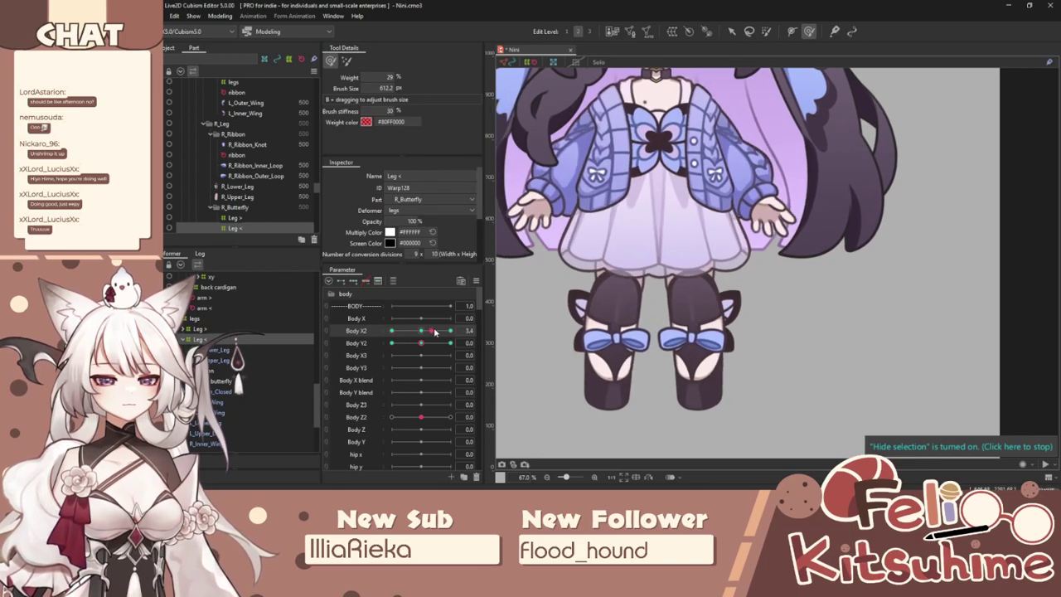
pyautogui.click(476, 281)
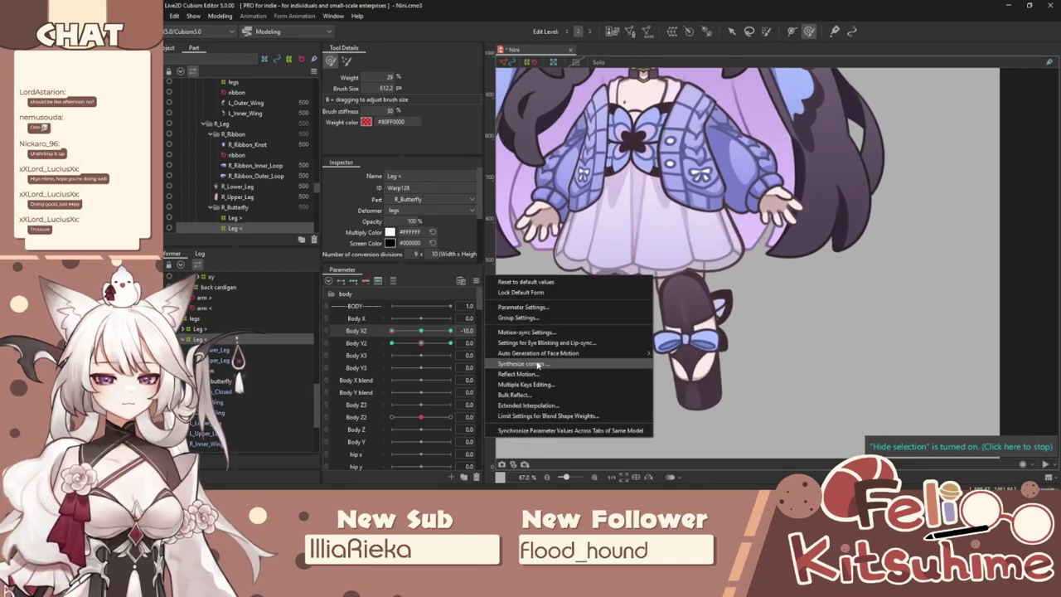
pyautogui.click(538, 363)
pyautogui.click(577, 341)
# Select Leg >, set Body X2 to 10, and synthesize its corner forms with Body Y2 again.
pyautogui.click(223, 329)
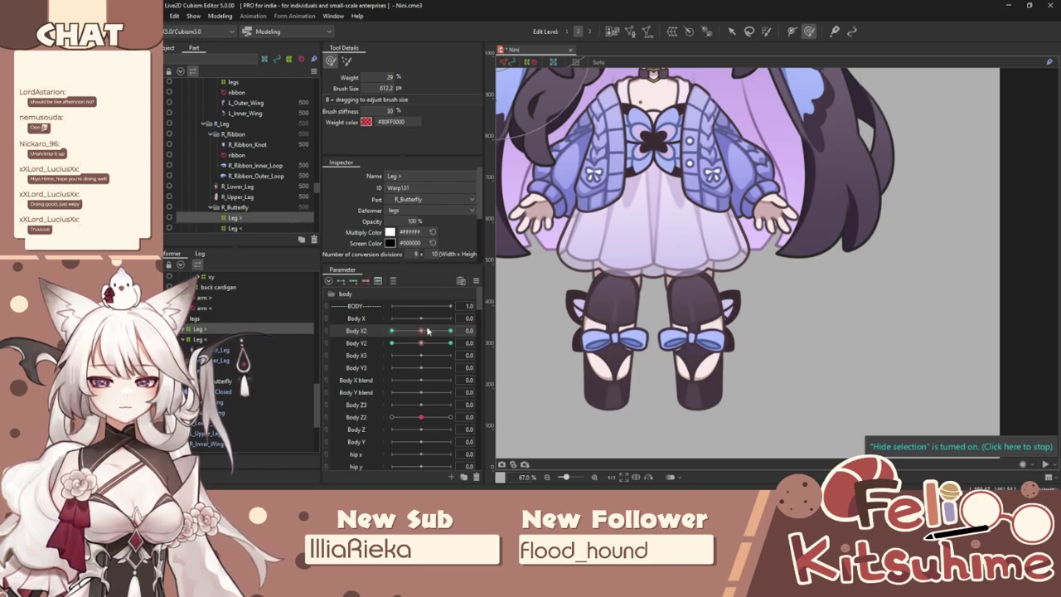
pyautogui.moveTo(425, 331); pyautogui.dragTo(490, 334)
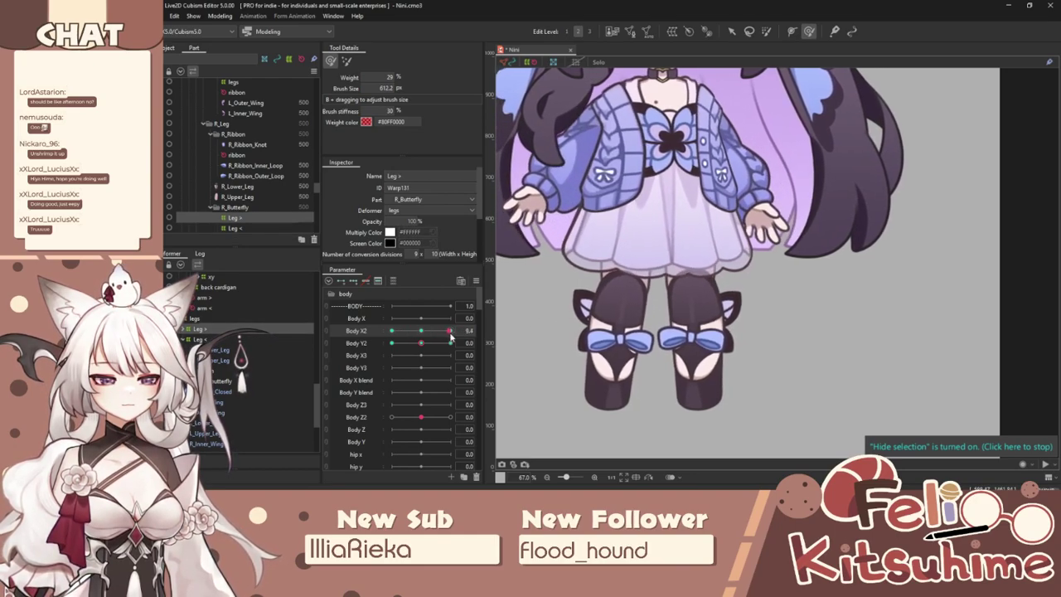
pyautogui.rightClick(485, 280)
pyautogui.click(523, 363)
pyautogui.click(585, 339)
# Move the model around in the physics preview and examine how both legs follow the body.
pyautogui.click(220, 15)
pyautogui.click(283, 212)
pyautogui.moveTo(824, 248); pyautogui.dragTo(990, 212)
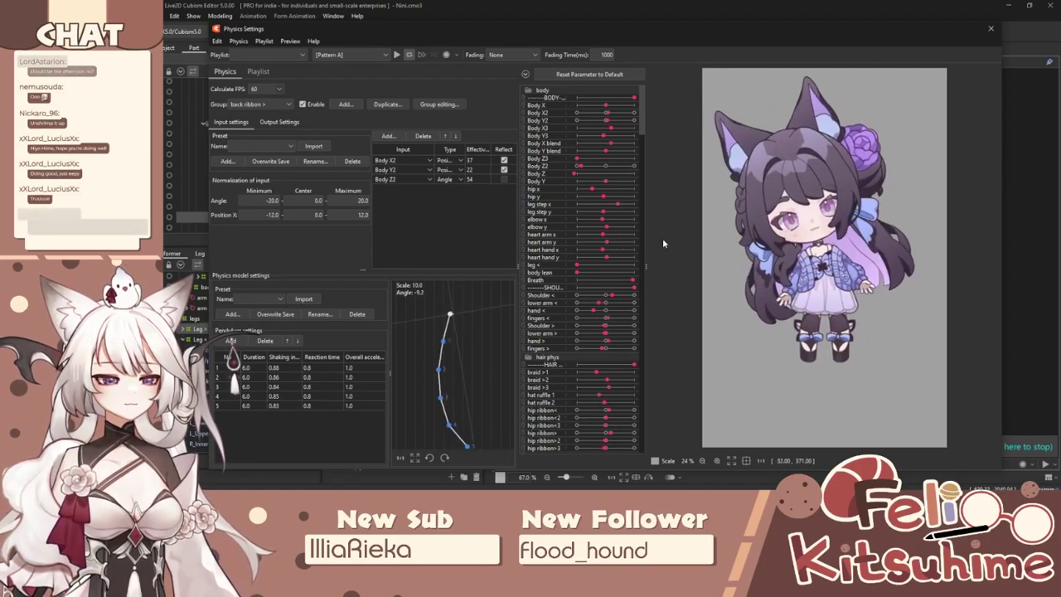
pyautogui.scroll(2, 839, 315)
pyautogui.scroll(2, 839, 315)
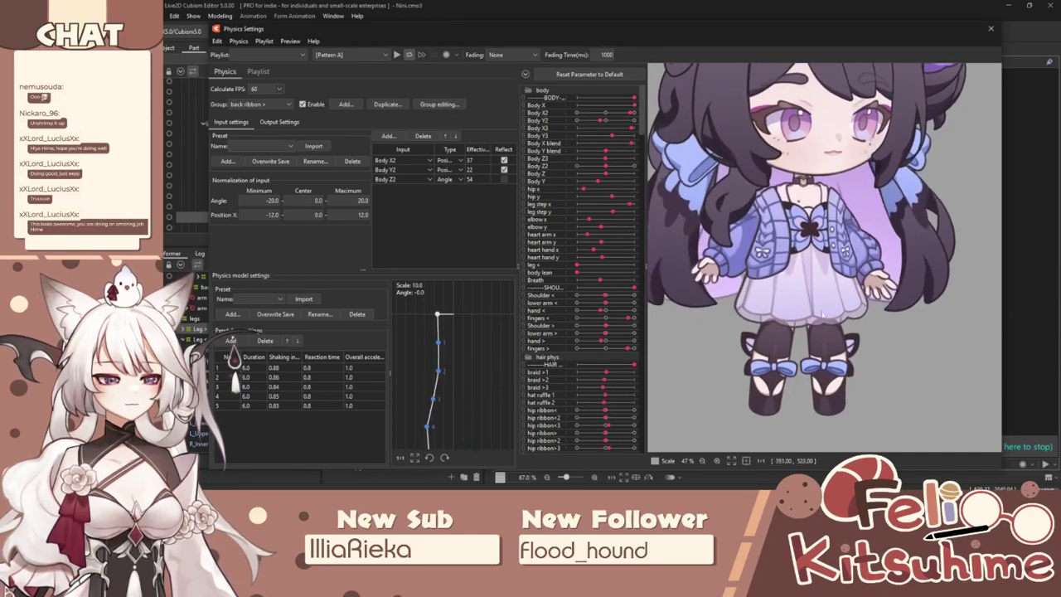
pyautogui.click(991, 29)
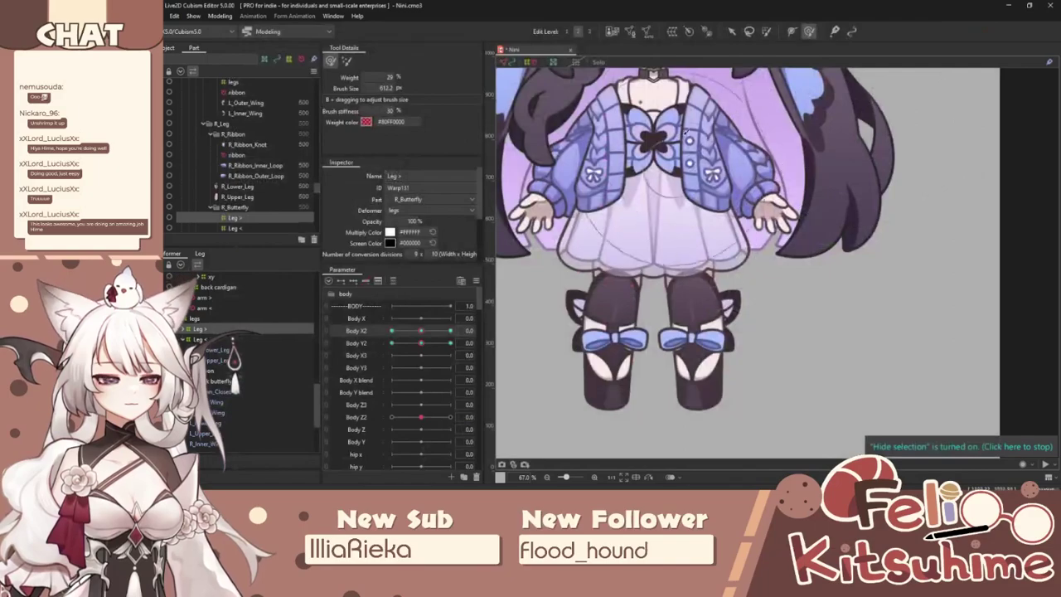
# Key the body y deformer on Body X2, shift it slightly sideways at -10, and reflect the motion to the opposite key.
pyautogui.click(730, 32)
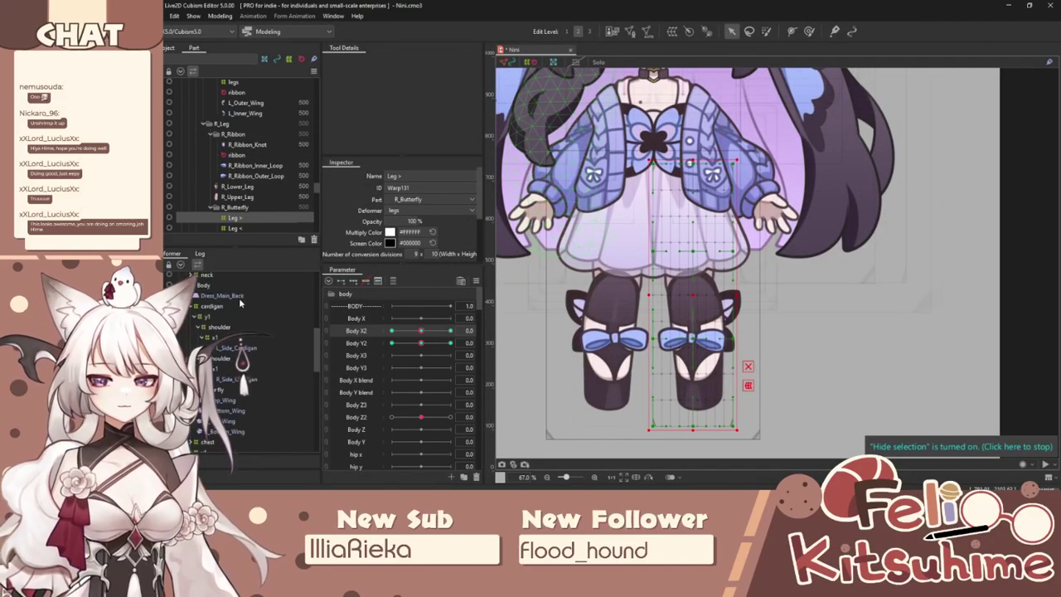
pyautogui.click(220, 284)
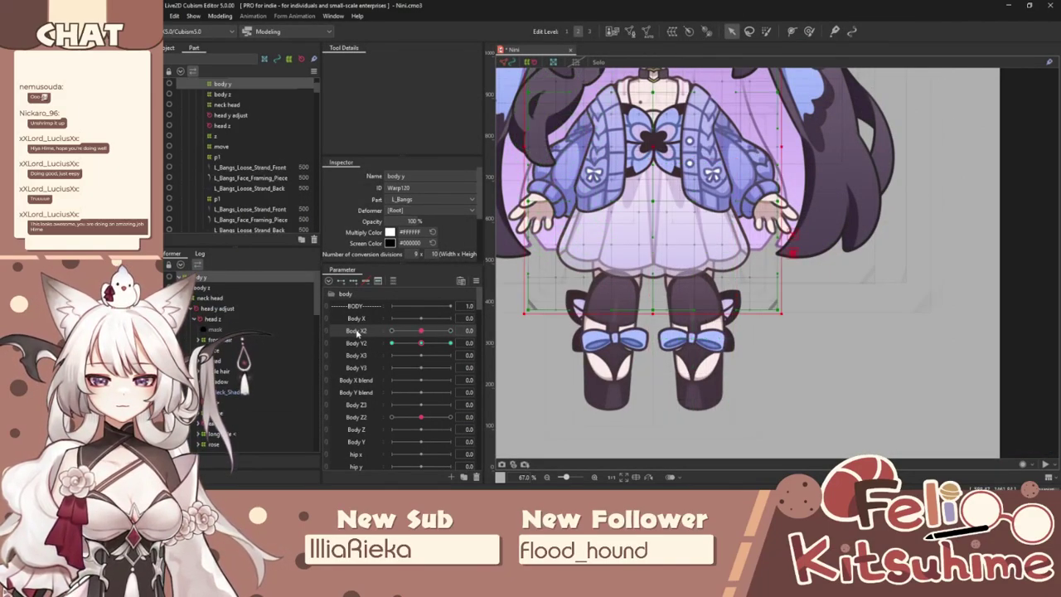
pyautogui.moveTo(429, 331); pyautogui.dragTo(306, 320)
pyautogui.moveTo(651, 149); pyautogui.dragTo(640, 148)
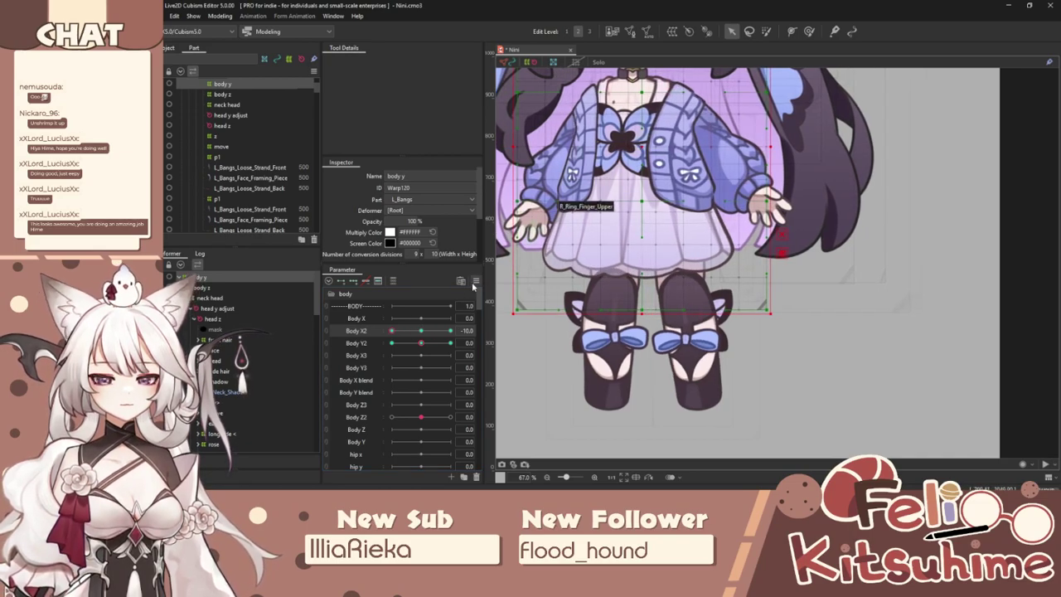
pyautogui.click(475, 281)
pyautogui.click(529, 375)
pyautogui.click(585, 342)
# Synthesize the Body X2 and Body Y2 corner forms of the body y deformer.
pyautogui.moveTo(421, 332)
pyautogui.mouseDown()
pyautogui.moveTo(320, 337)
pyautogui.moveTo(413, 335)
pyautogui.mouseUp()
pyautogui.click(475, 281)
pyautogui.click(564, 364)
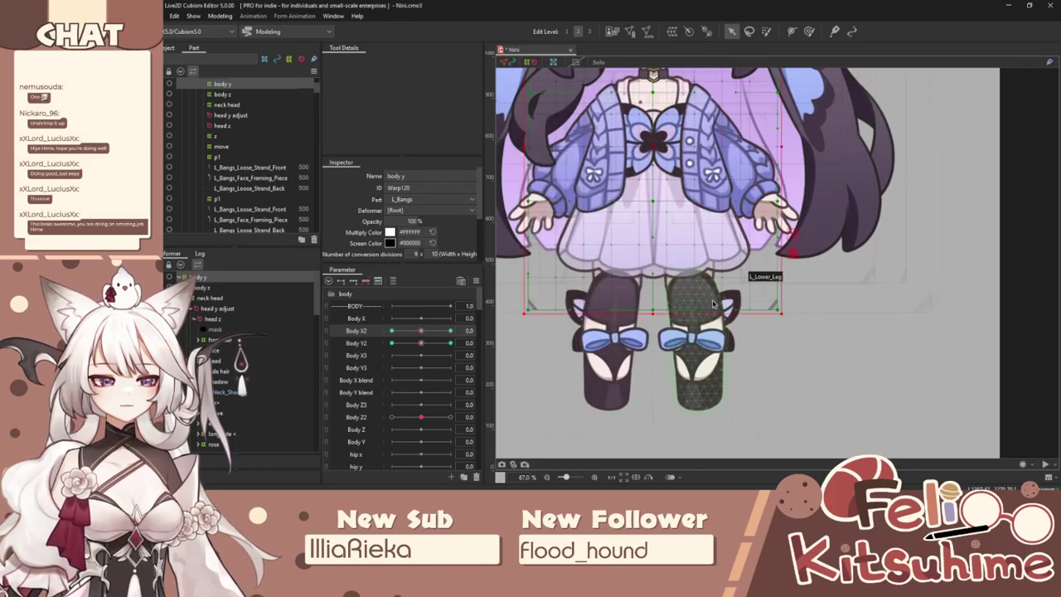
# Hide the selection overlay and push Leg > slightly outward with the deform brush at Body X2 10.
pyautogui.moveTo(678, 308); pyautogui.dragTo(698, 306)
pyautogui.click(703, 301)
pyautogui.click(218, 428)
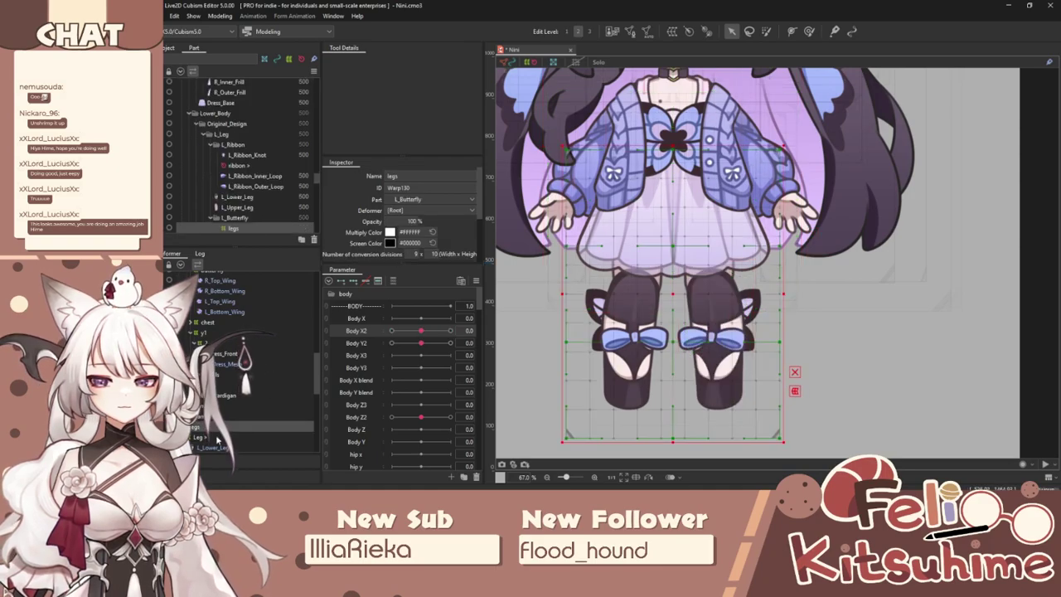
pyautogui.click(217, 436)
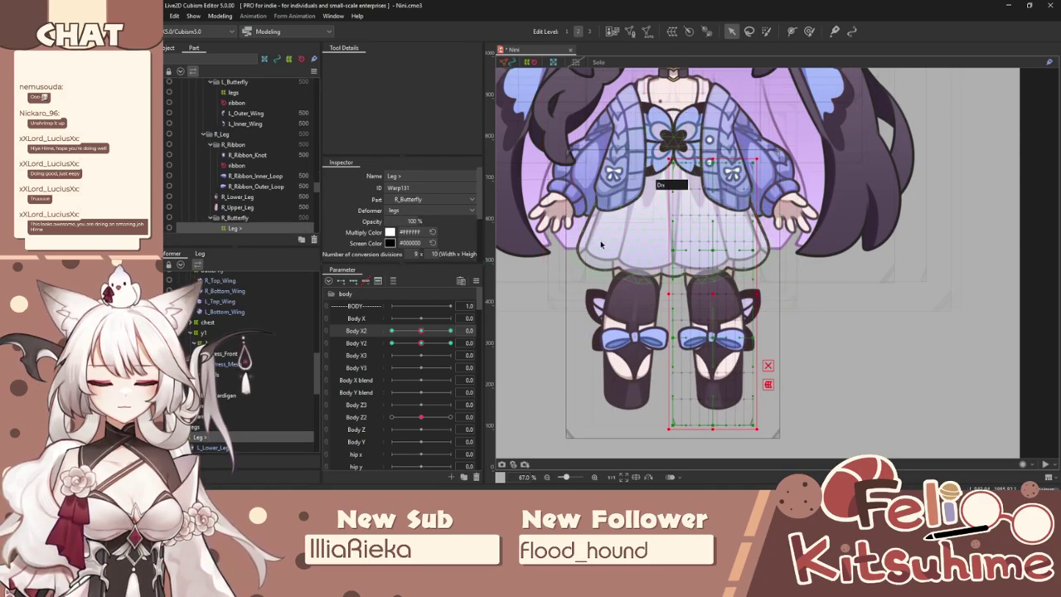
pyautogui.click(808, 32)
pyautogui.hotkey('ctrl', 't')
pyautogui.moveTo(421, 330); pyautogui.dragTo(476, 343)
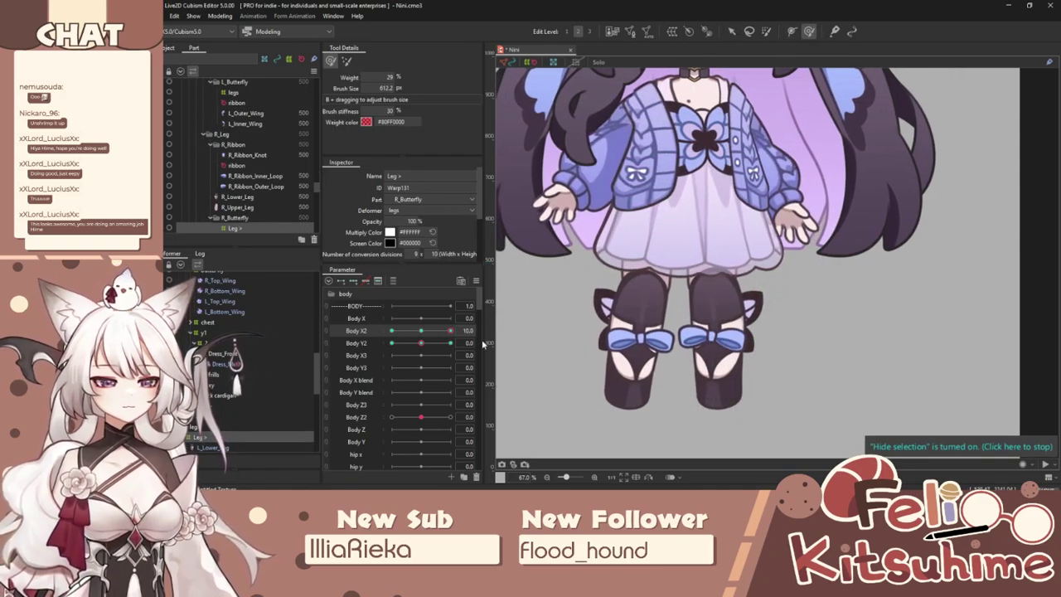
pyautogui.moveTo(714, 264)
pyautogui.mouseDown()
pyautogui.moveTo(760, 284)
pyautogui.moveTo(720, 275)
pyautogui.moveTo(728, 262)
pyautogui.moveTo(706, 251)
pyautogui.moveTo(732, 258)
pyautogui.moveTo(693, 242)
pyautogui.moveTo(706, 240)
pyautogui.moveTo(599, 316)
pyautogui.moveTo(745, 319)
pyautogui.moveTo(702, 338)
pyautogui.mouseUp()
pyautogui.moveTo(451, 331); pyautogui.dragTo(519, 345)
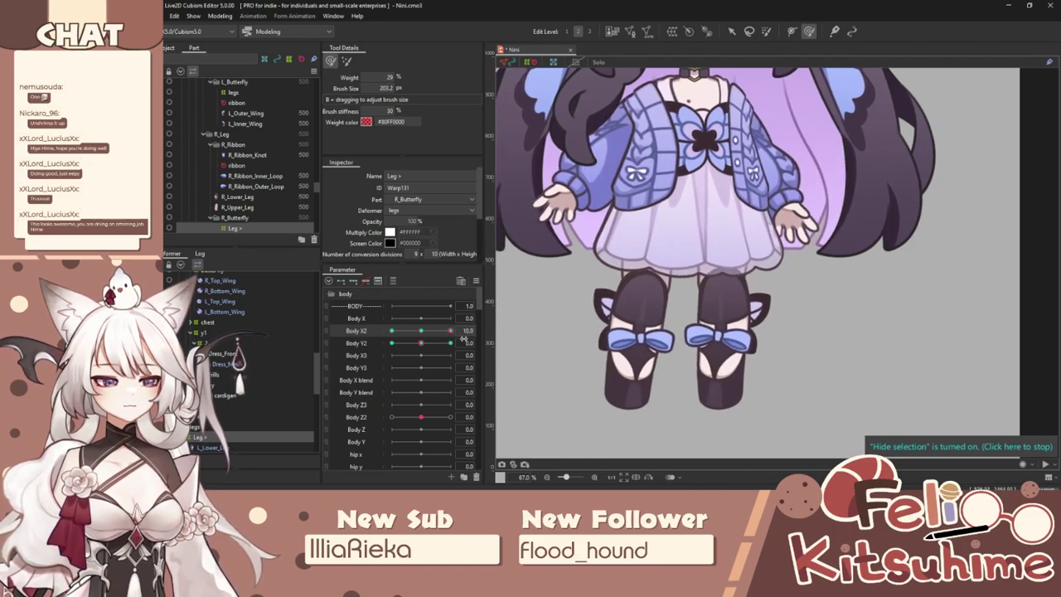
# Check Leg > at Body X2 -10 and synthesize its corner forms for Body X2 and Body Y2.
pyautogui.moveTo(448, 330); pyautogui.dragTo(391, 330)
pyautogui.click(478, 280)
pyautogui.click(545, 366)
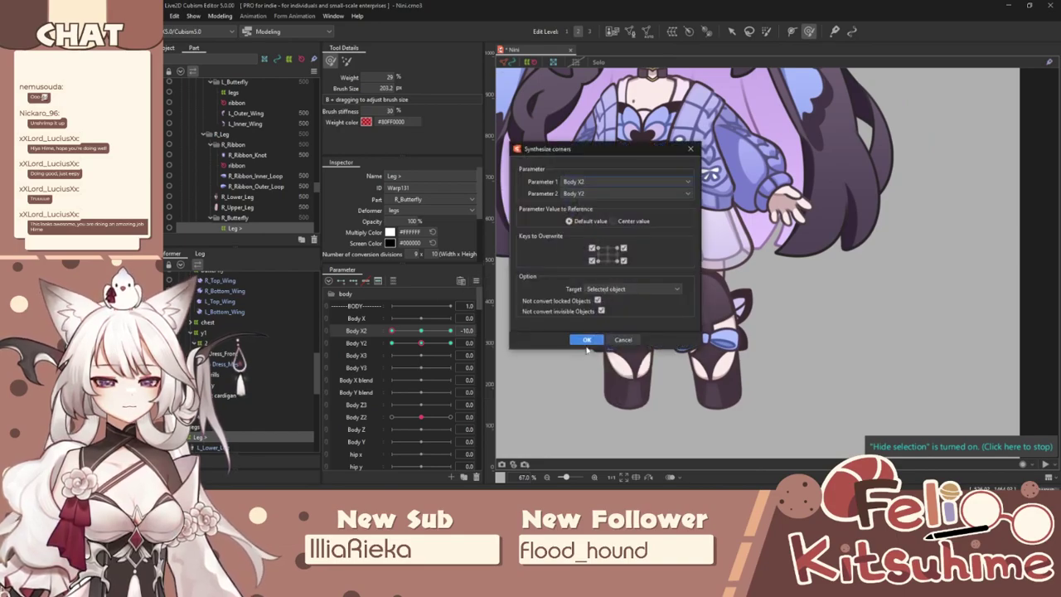
pyautogui.click(587, 339)
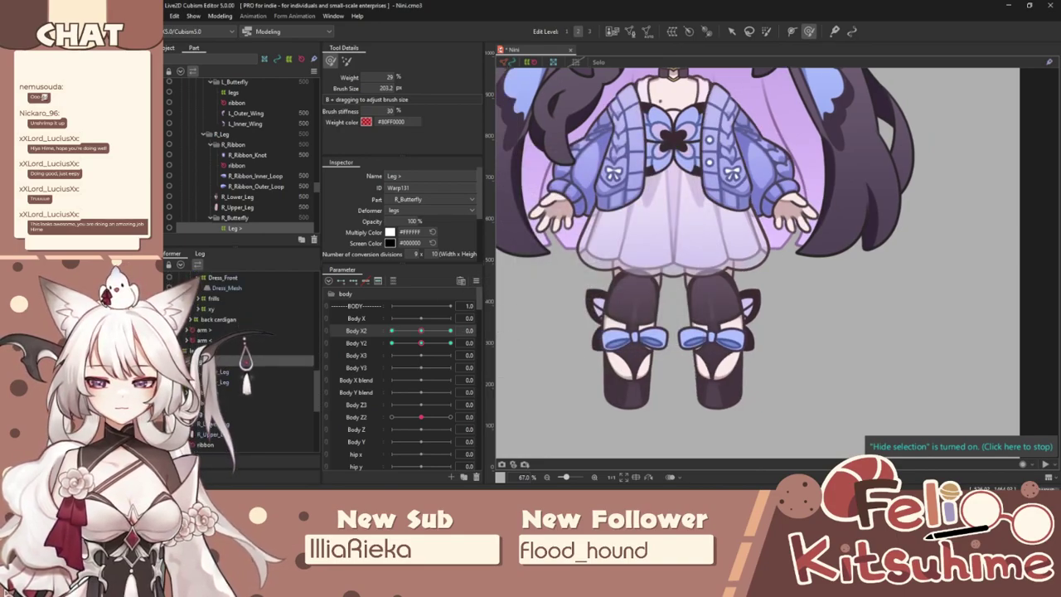
# Select Leg < and push it slightly outward with the deform brush at Body X2 -10.
pyautogui.click(217, 413)
pyautogui.moveTo(418, 331)
pyautogui.mouseDown()
pyautogui.moveTo(485, 336)
pyautogui.moveTo(351, 343)
pyautogui.mouseUp()
pyautogui.press('b')
pyautogui.moveTo(548, 282)
pyautogui.mouseDown()
pyautogui.moveTo(686, 287)
pyautogui.moveTo(641, 266)
pyautogui.moveTo(655, 273)
pyautogui.moveTo(615, 273)
pyautogui.moveTo(625, 271)
pyautogui.moveTo(622, 333)
pyautogui.moveTo(606, 358)
pyautogui.mouseUp()
pyautogui.press('b')
pyautogui.press('b')
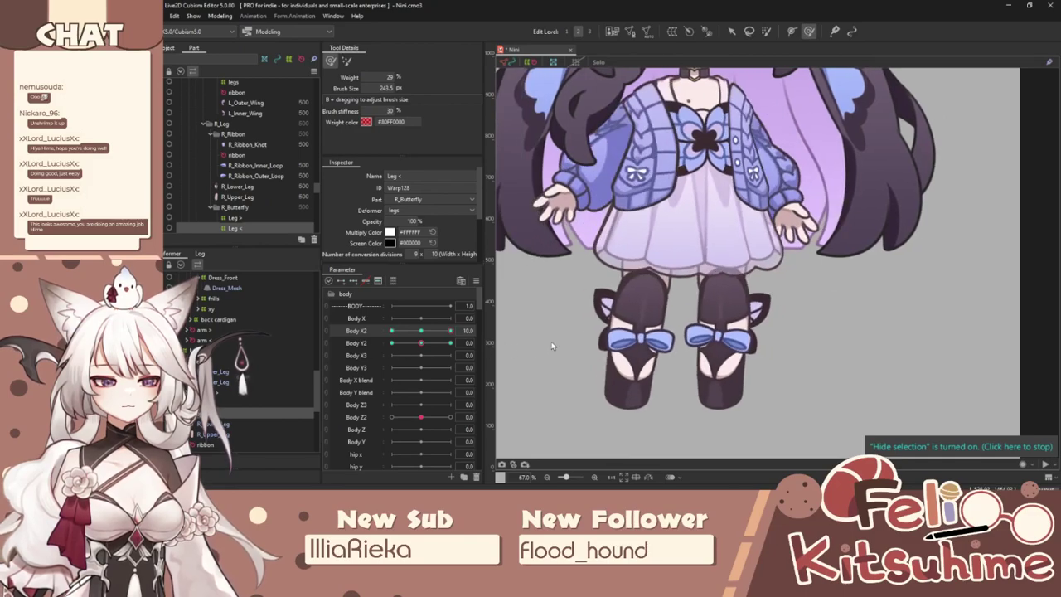
# Synthesize the Body X2 and Body Y2 corner forms of Leg <.
pyautogui.click(477, 281)
pyautogui.click(540, 368)
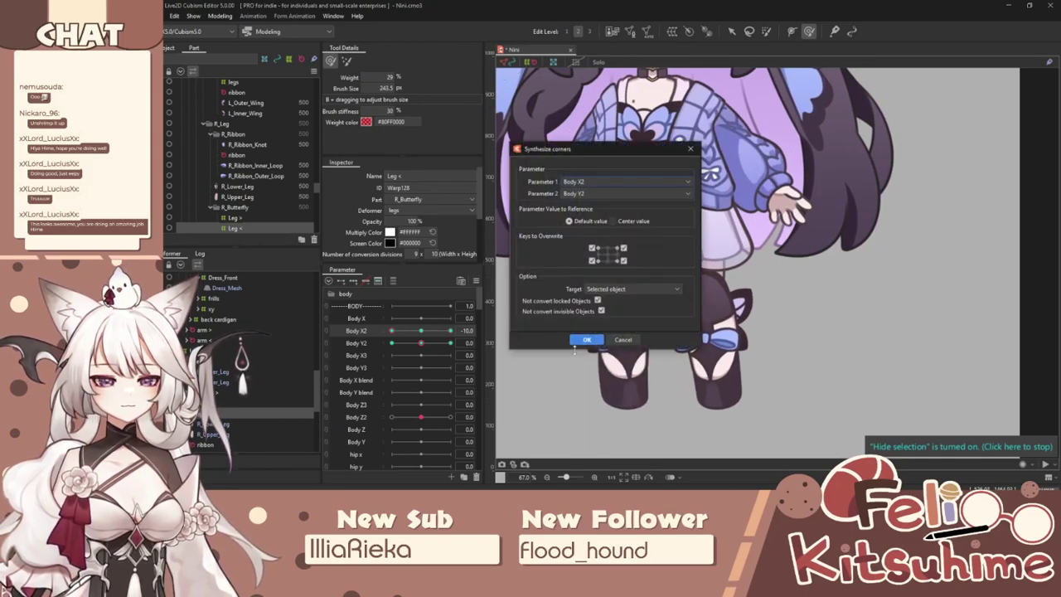
pyautogui.click(585, 339)
# Examine the reshaped legs in the physics preview while the body moves.
pyautogui.click(222, 16)
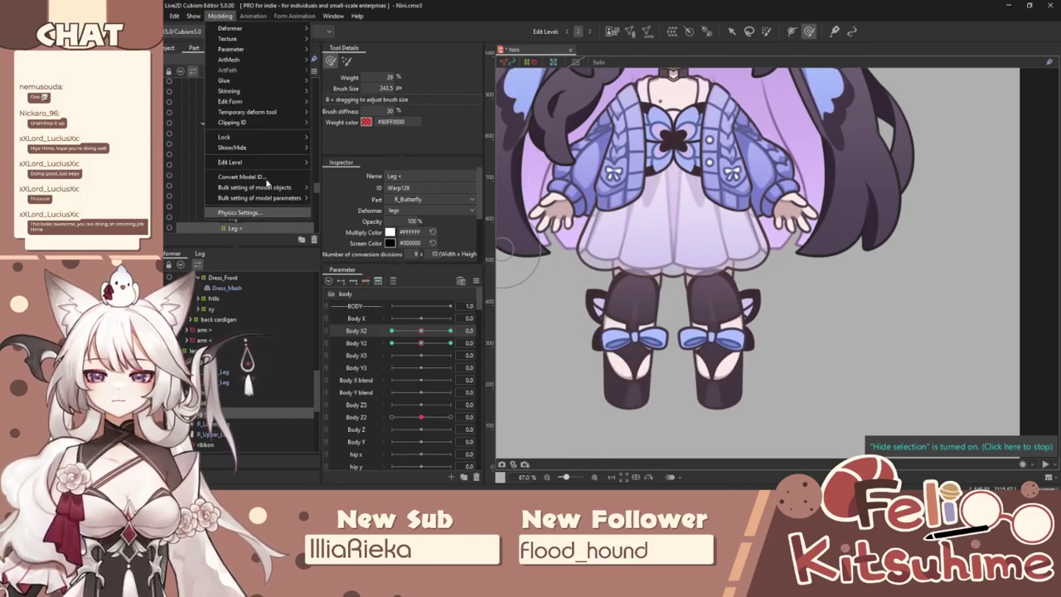
pyautogui.click(269, 216)
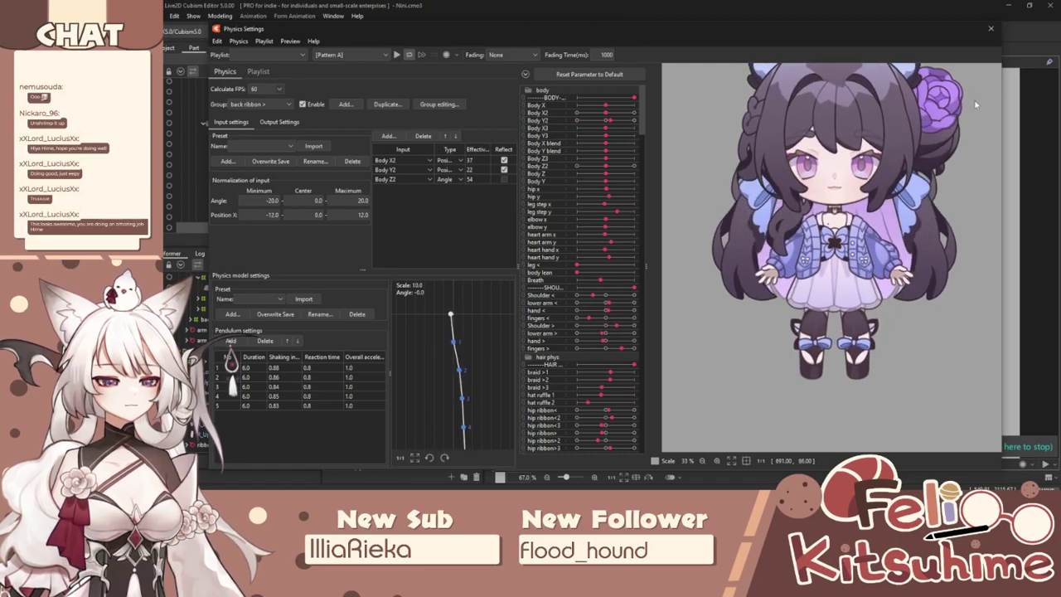
pyautogui.click(990, 28)
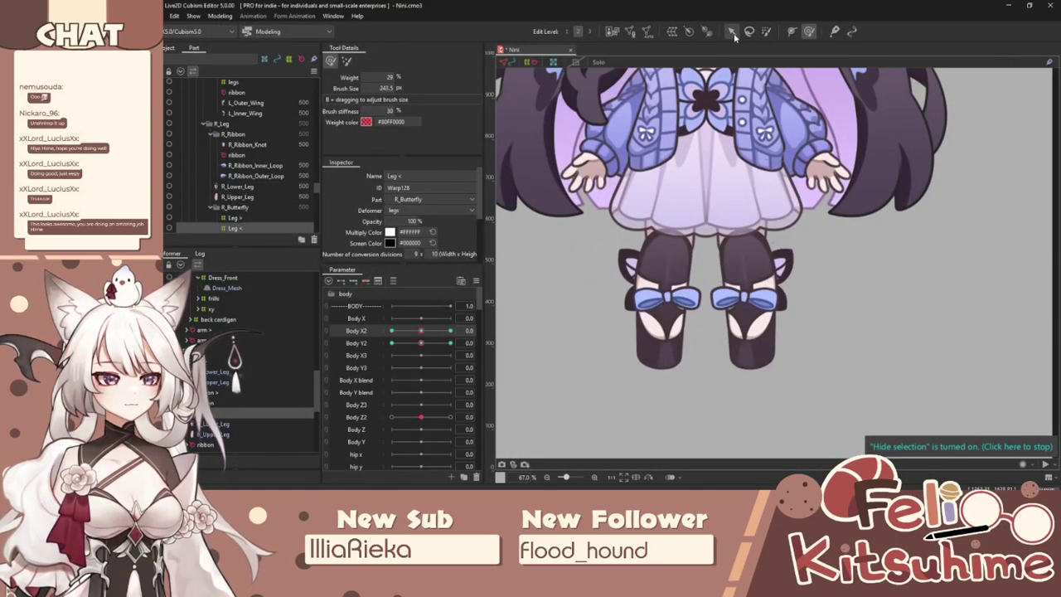
# Select Leg > and Leg < together and edit the form of their lowest lattice points across the Body Y2 keys -10 and 10.
pyautogui.click(733, 33)
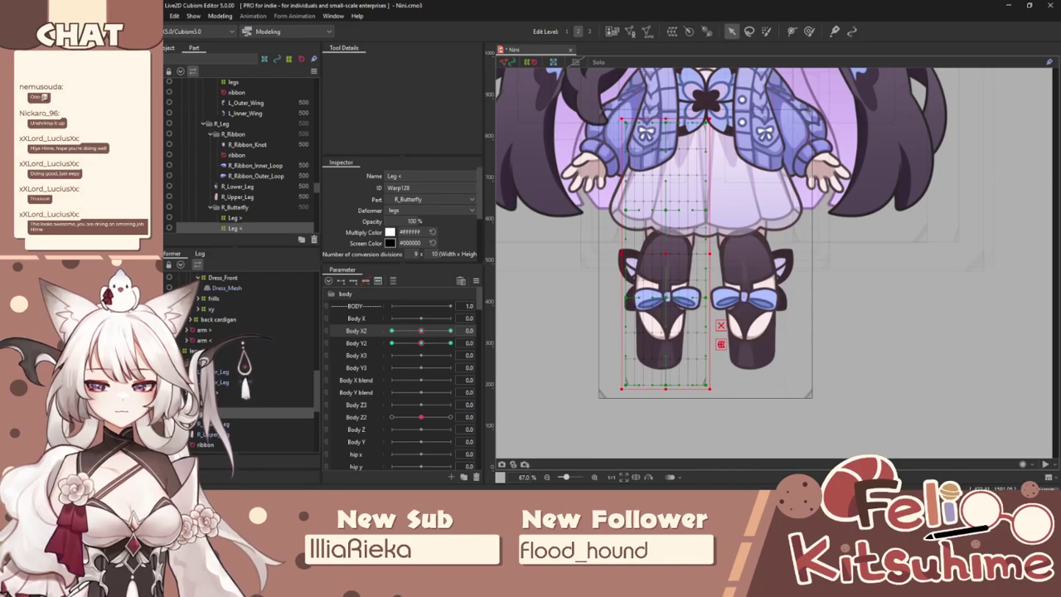
pyautogui.keyDown('shift'); pyautogui.click(717, 363); pyautogui.keyUp('shift')
pyautogui.scroll(2, 718, 364)
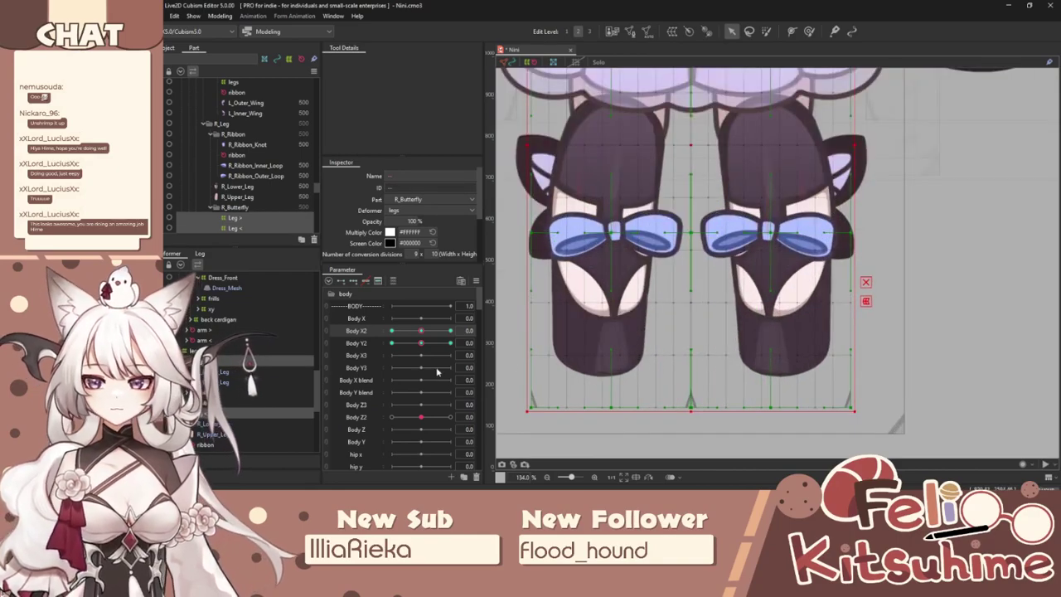
pyautogui.moveTo(419, 345)
pyautogui.mouseDown()
pyautogui.moveTo(387, 348)
pyautogui.moveTo(448, 342)
pyautogui.moveTo(420, 340)
pyautogui.mouseUp()
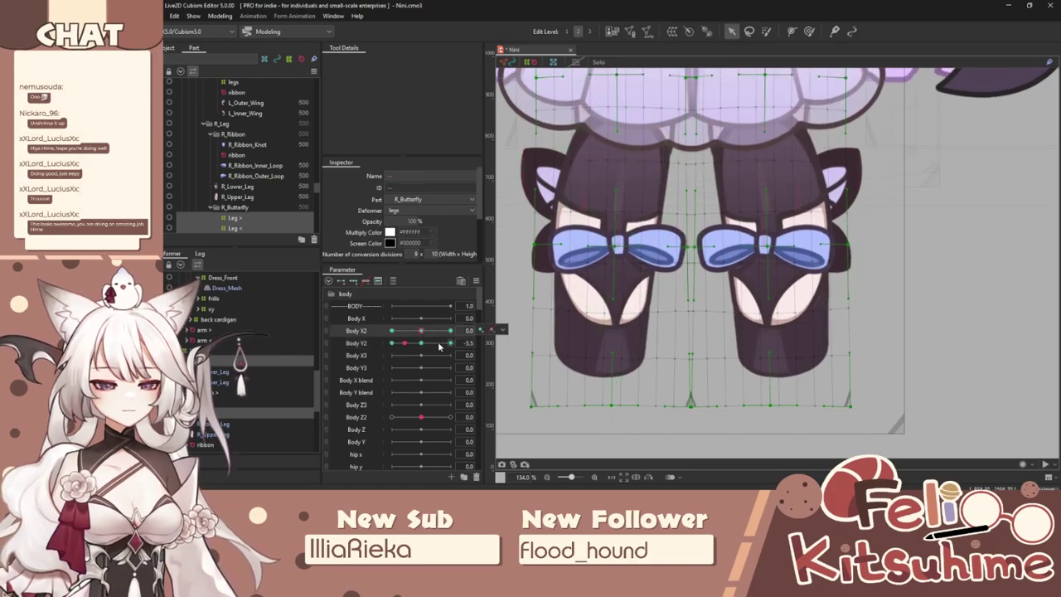
pyautogui.click(423, 343)
pyautogui.moveTo(883, 439); pyautogui.dragTo(496, 331)
pyautogui.click(218, 17)
pyautogui.moveTo(242, 101)
pyautogui.click(344, 153)
pyautogui.click(391, 342)
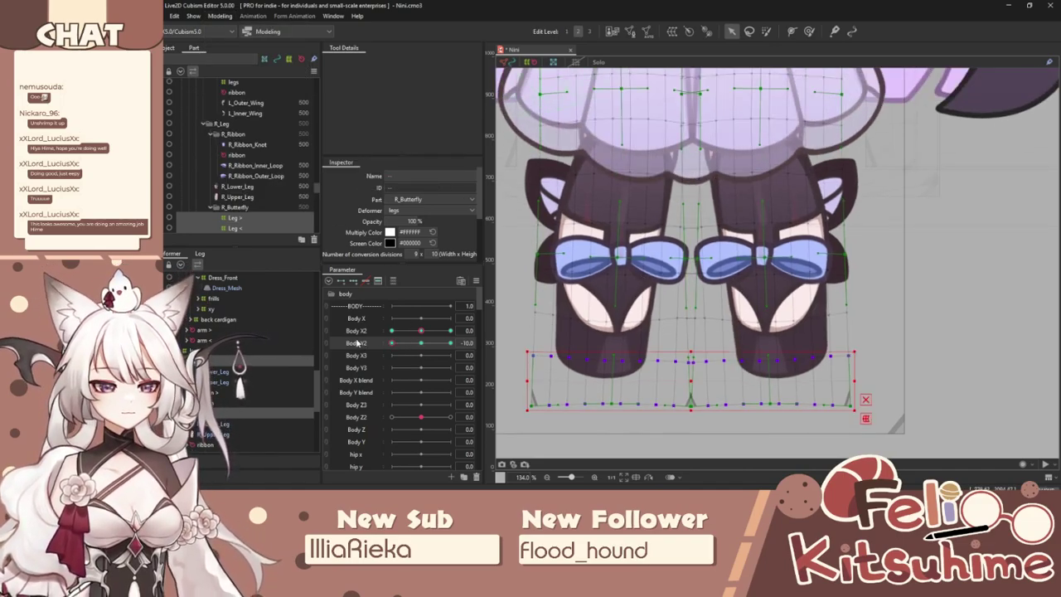
pyautogui.click(450, 342)
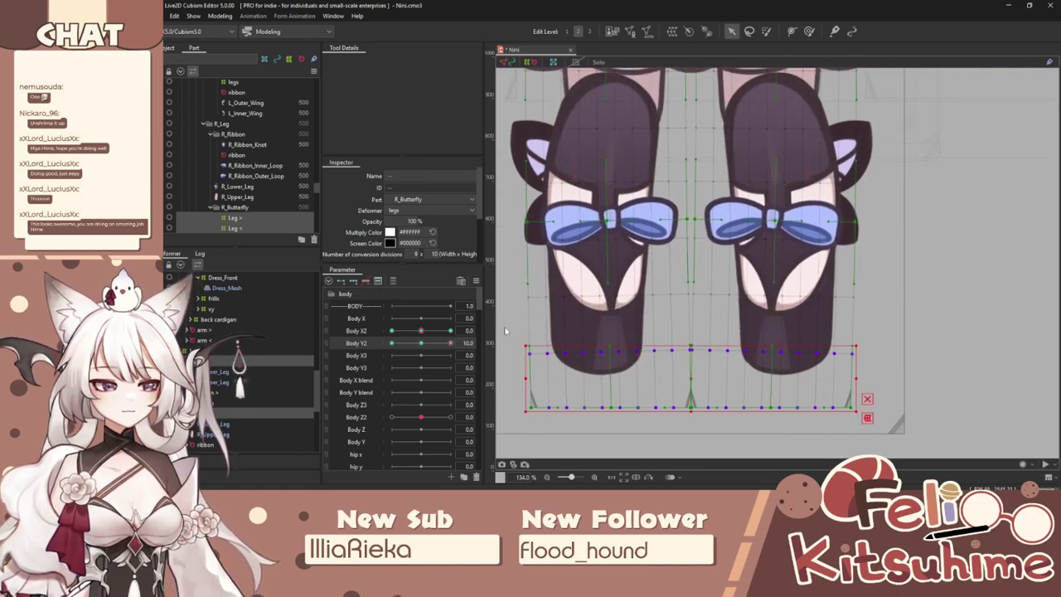
pyautogui.hotkey('ctrl', 'z')
# Synthesize the Body X2 and Body Y2 corner forms of both leg deformers together.
pyautogui.click(475, 281)
pyautogui.click(520, 363)
pyautogui.click(585, 339)
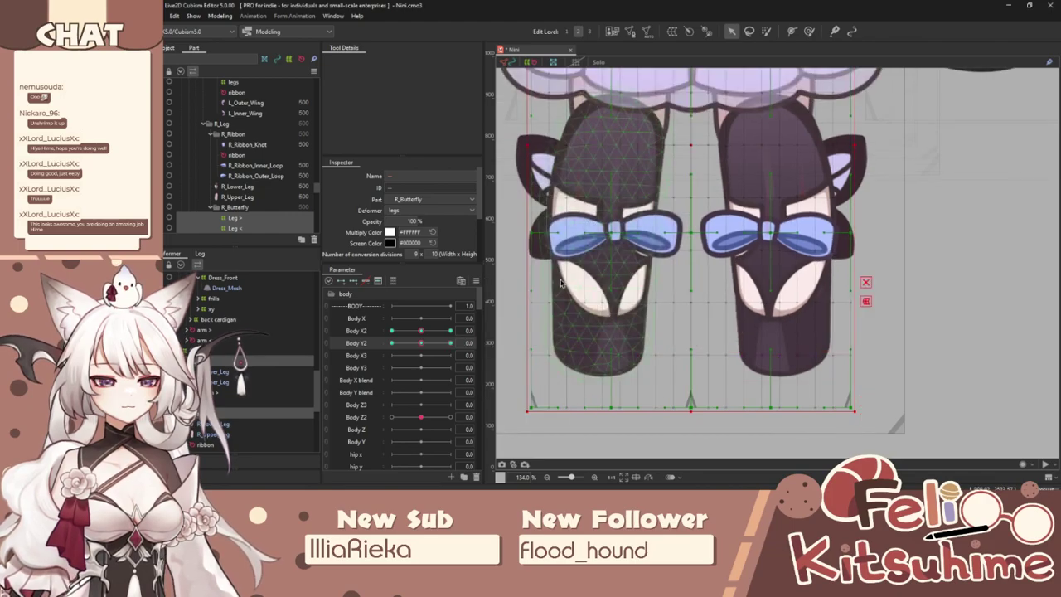
# Run the physics preview again and examine how the feet behave as the whole model leans and turns.
pyautogui.click(219, 17)
pyautogui.click(239, 212)
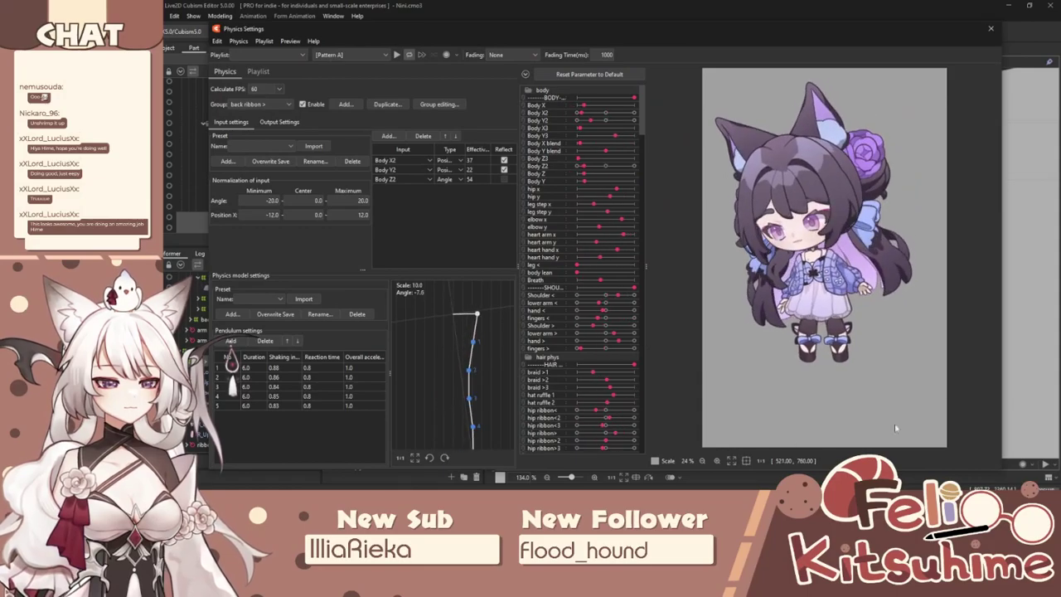
pyautogui.click(990, 28)
# Move Body Z2 between -10 and 10 and examine how the dress and legs line up with the tilting body.
pyautogui.scroll(-5, 778, 264)
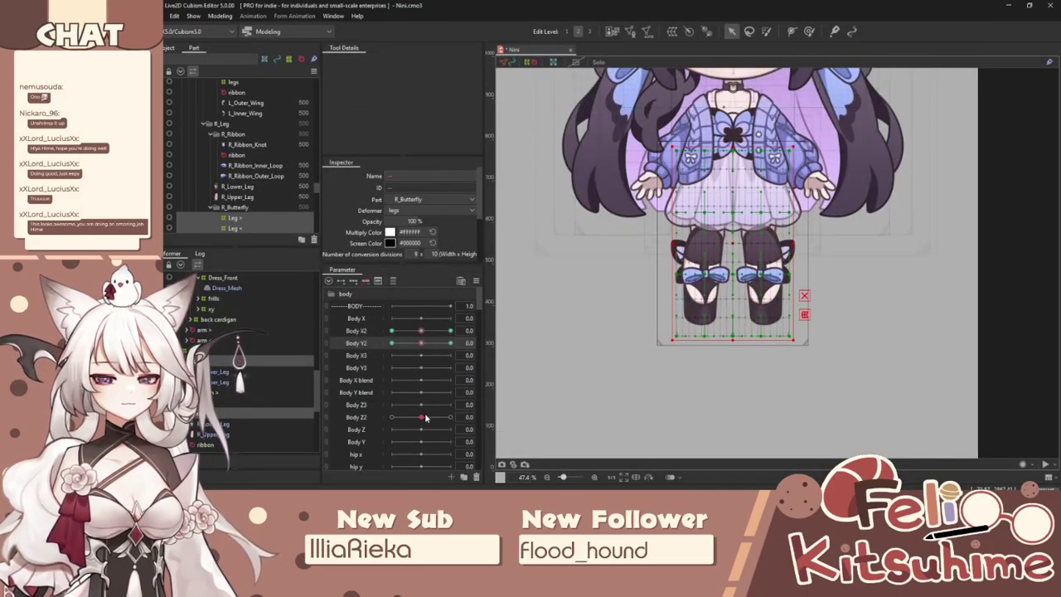
pyautogui.moveTo(423, 417); pyautogui.dragTo(391, 417)
pyautogui.scroll(-2, 763, 263)
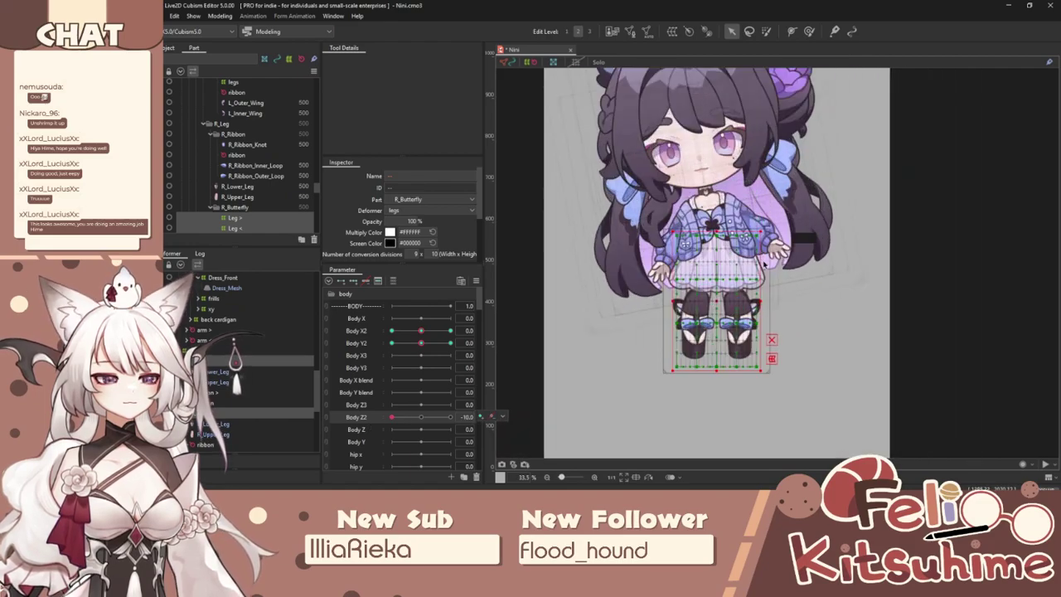
pyautogui.scroll(4, 760, 258)
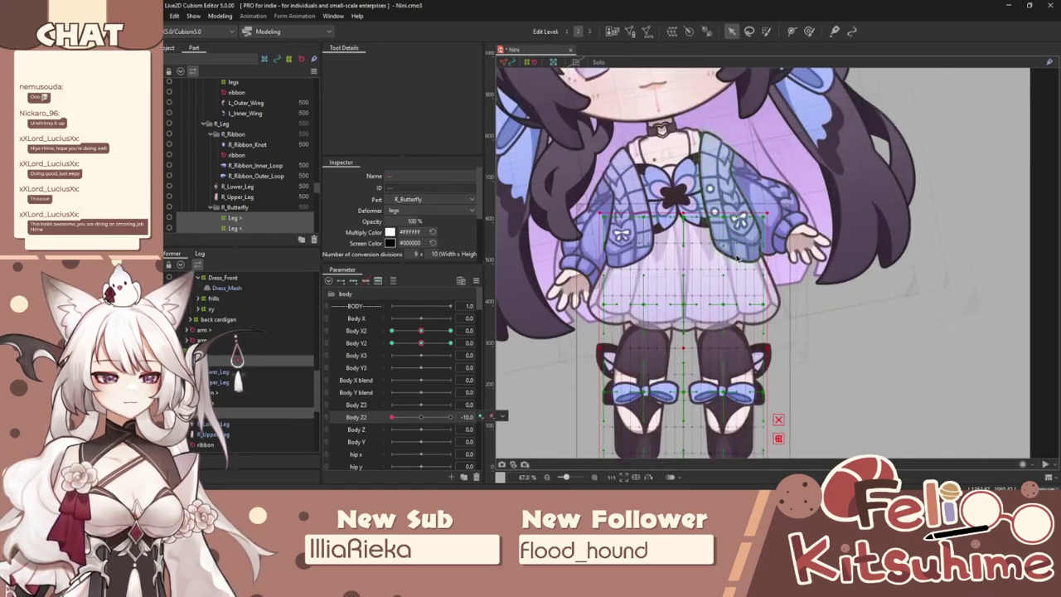
pyautogui.click(707, 294)
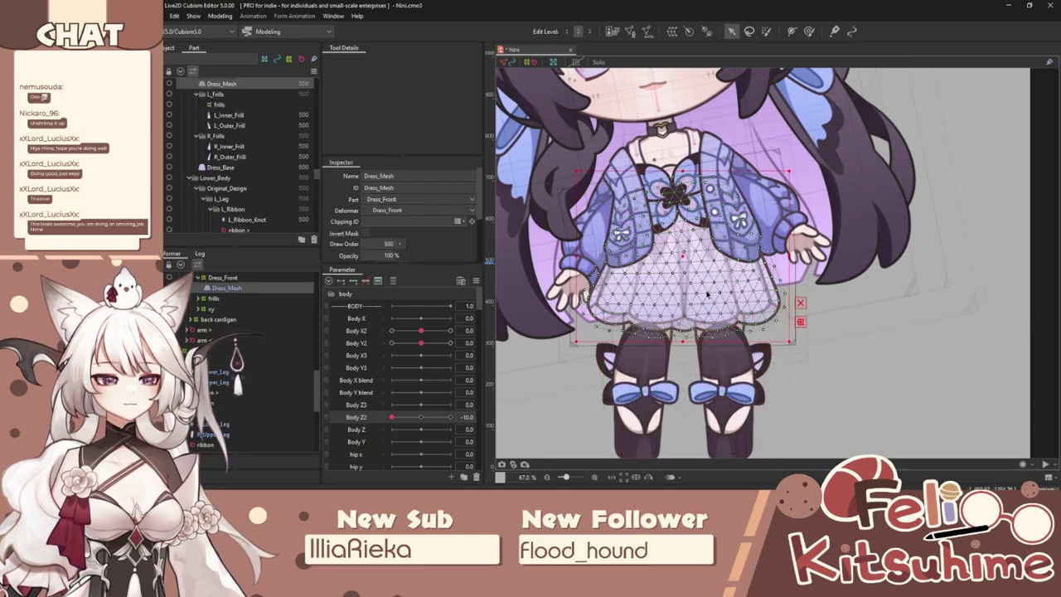
pyautogui.scroll(-2, 707, 295)
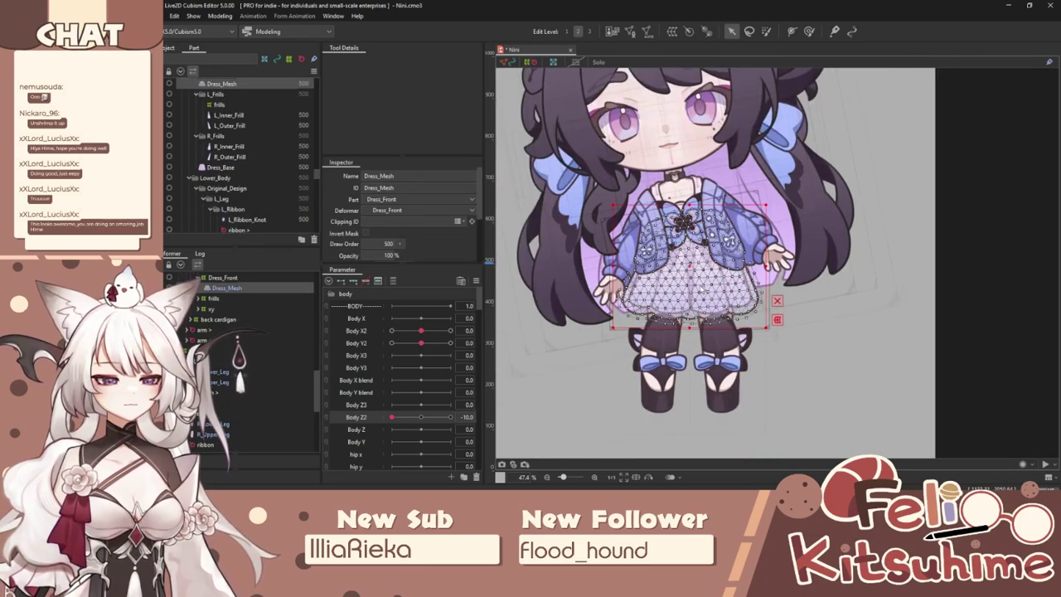
pyautogui.rightClick(701, 287)
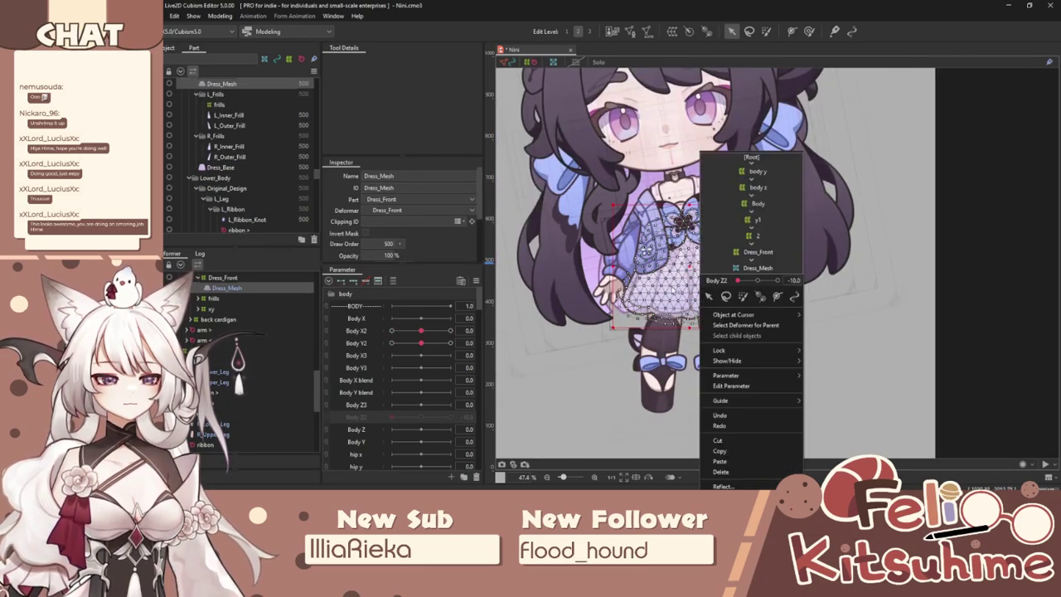
pyautogui.click(249, 289)
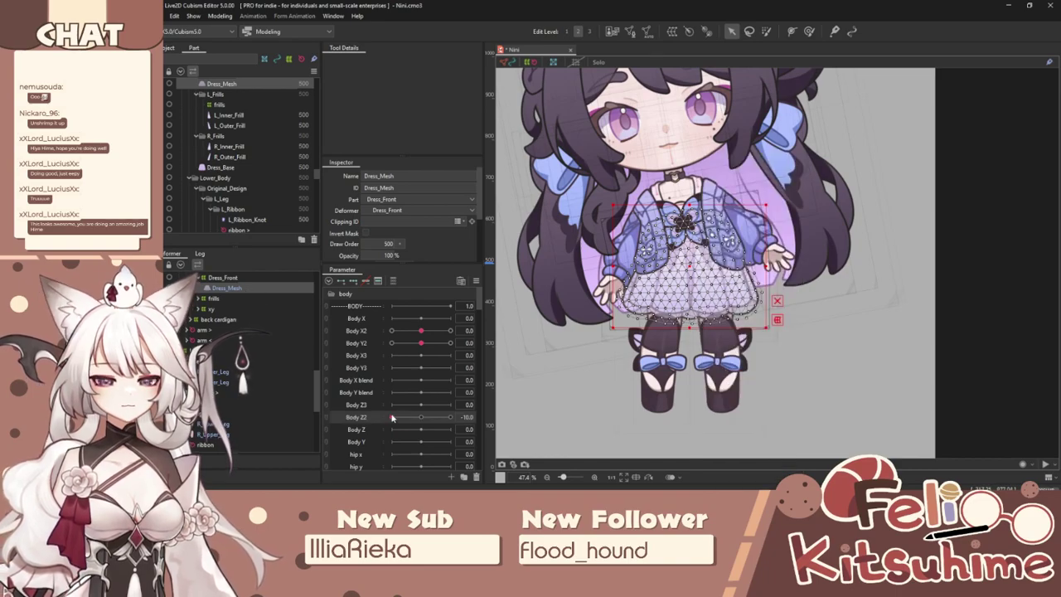
pyautogui.moveTo(391, 418); pyautogui.dragTo(518, 400)
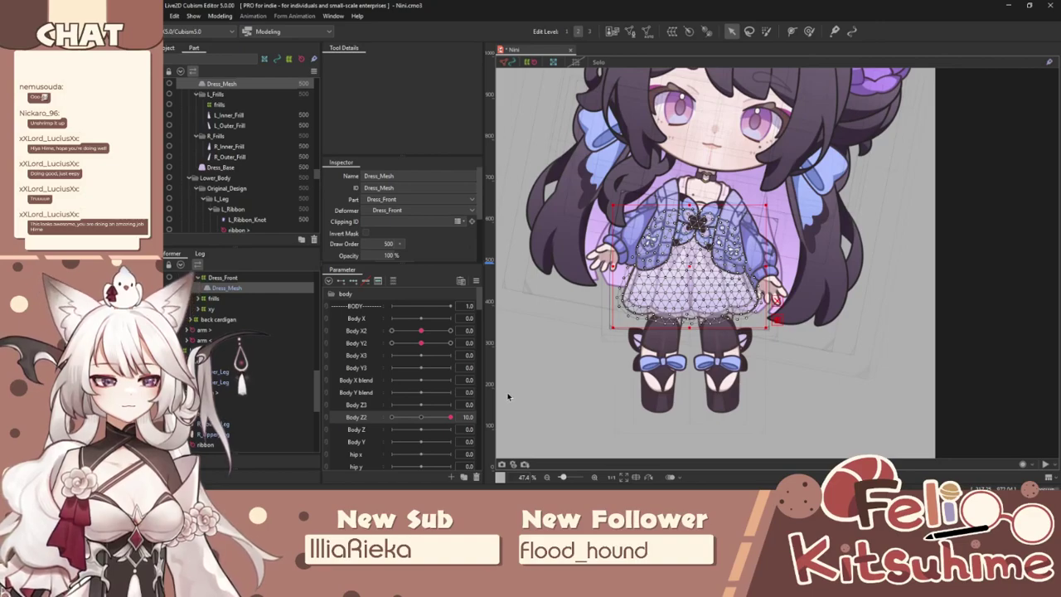
# Create a parent warp deformer named leg z for Leg > with 2 × 3 Bezier divisions and key it on Body Z2.
pyautogui.click(216, 361)
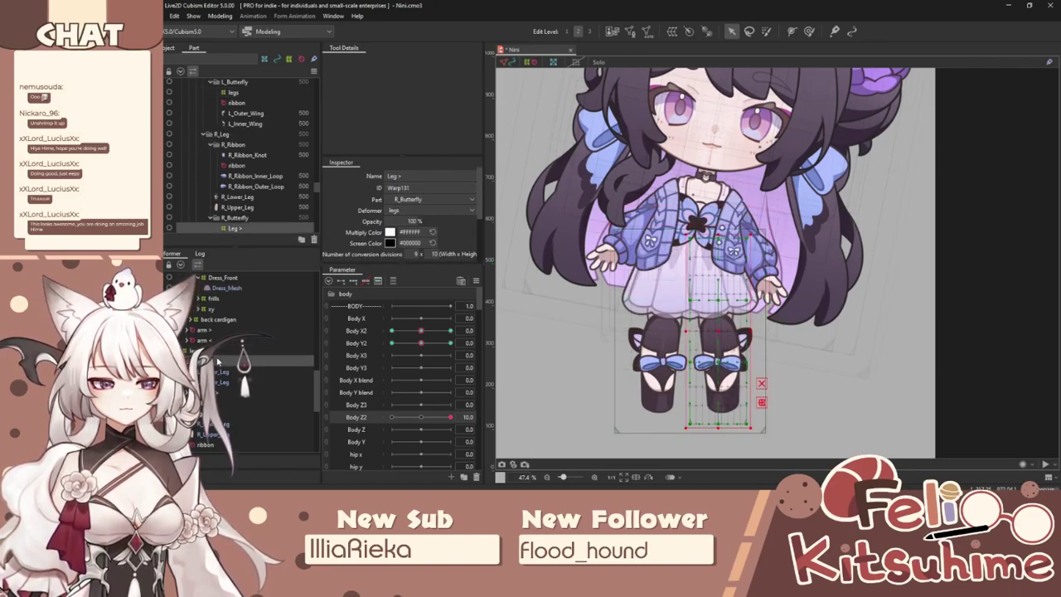
pyautogui.click(678, 31)
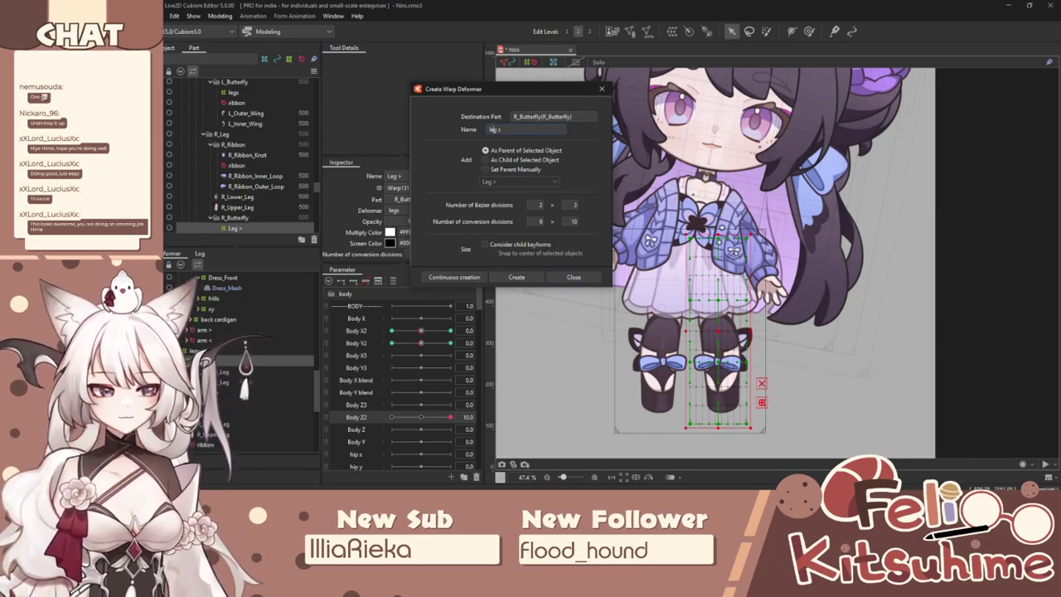
pyautogui.click(518, 277)
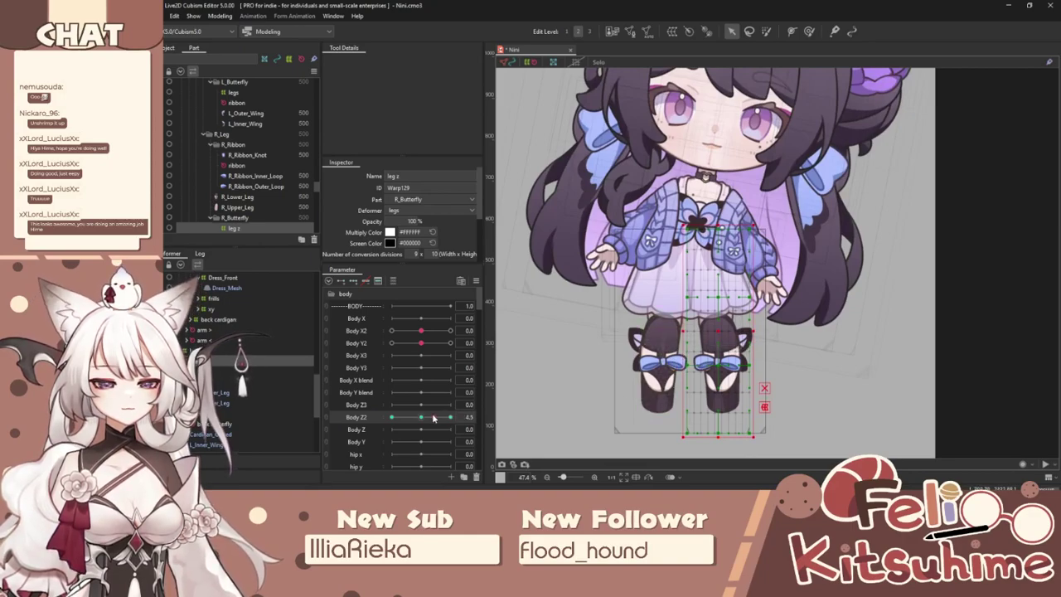
# Tilt the leg z deformer at Body Z2 -10 so the foot swings outward, and shift it slightly inward.
pyautogui.moveTo(436, 417); pyautogui.dragTo(391, 417)
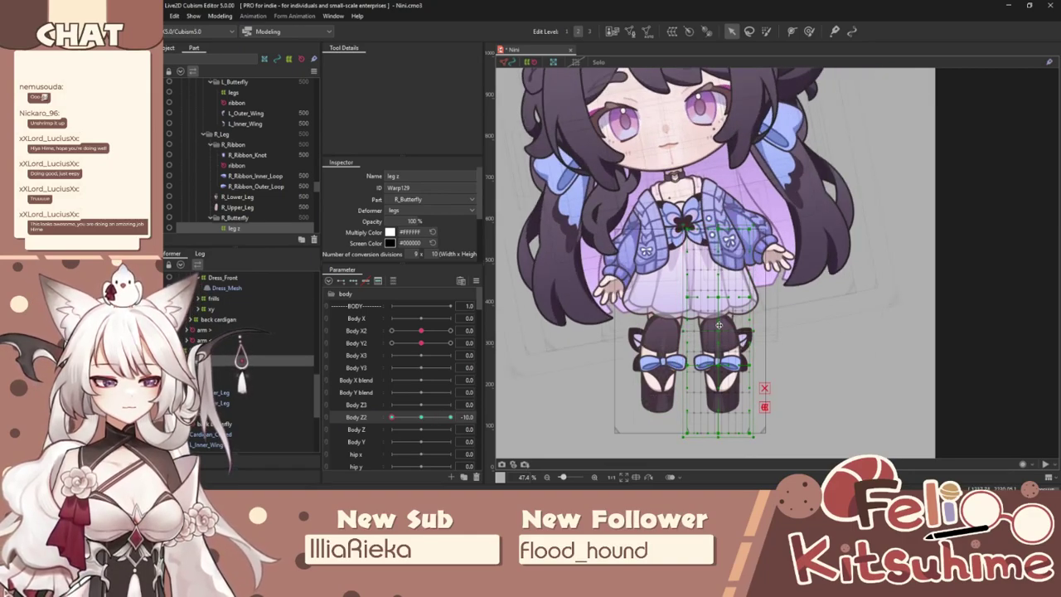
pyautogui.moveTo(718, 325); pyautogui.dragTo(709, 264)
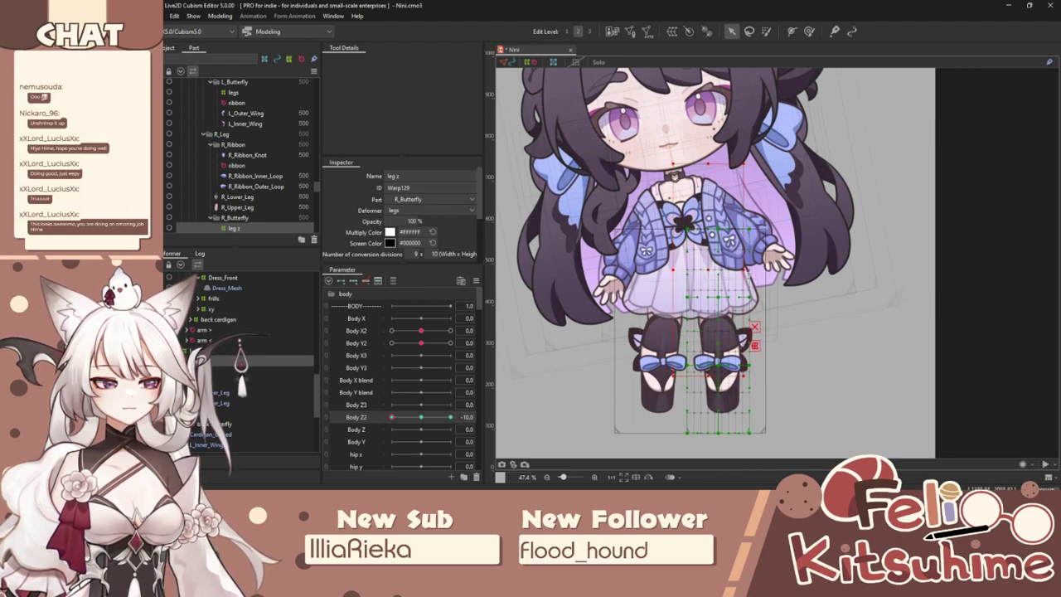
pyautogui.hotkey('ctrl', 'z')
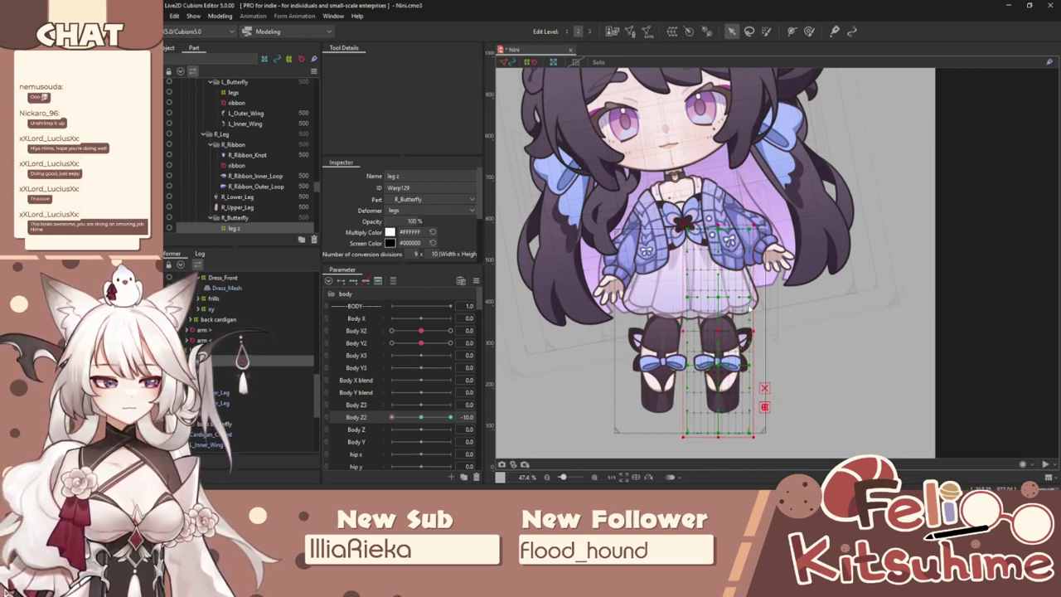
pyautogui.moveTo(723, 333); pyautogui.dragTo(748, 267)
pyautogui.moveTo(392, 417)
pyautogui.mouseDown()
pyautogui.moveTo(413, 421)
pyautogui.moveTo(380, 411)
pyautogui.moveTo(344, 422)
pyautogui.moveTo(431, 419)
pyautogui.moveTo(382, 421)
pyautogui.mouseUp()
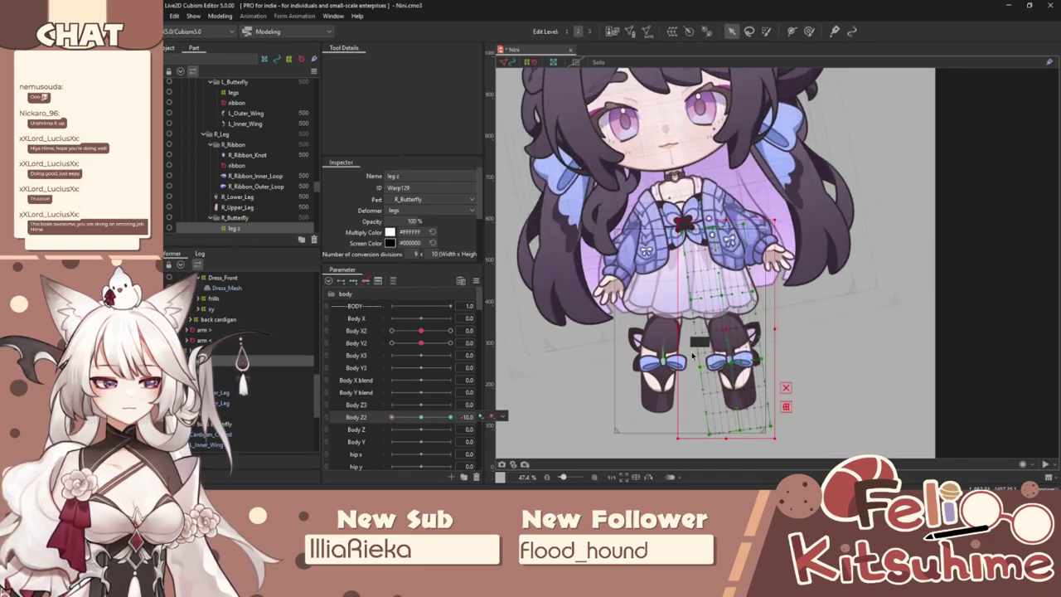
pyautogui.moveTo(726, 328); pyautogui.dragTo(722, 328)
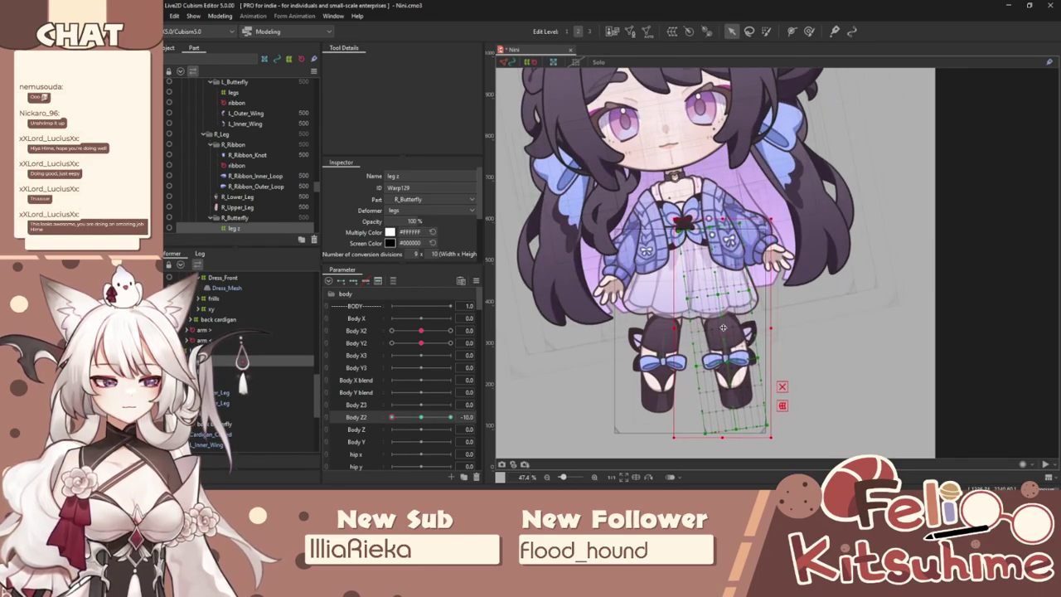
pyautogui.moveTo(416, 420); pyautogui.dragTo(322, 426)
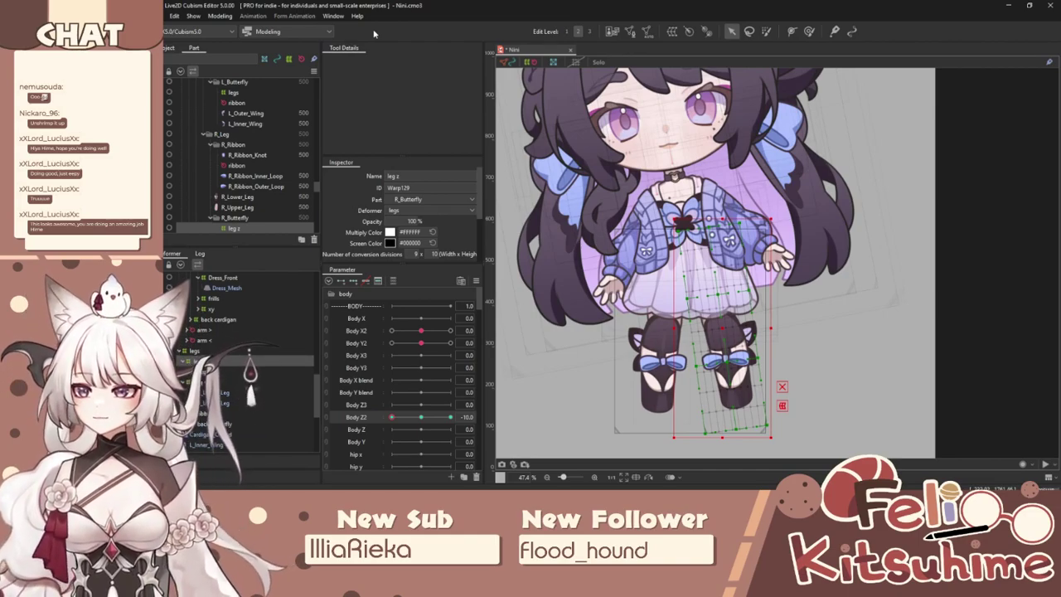
# Preview the physics, swing the model around in an enlarged view, and examine how the legs follow the body, closing the preview each time.
pyautogui.click(236, 15)
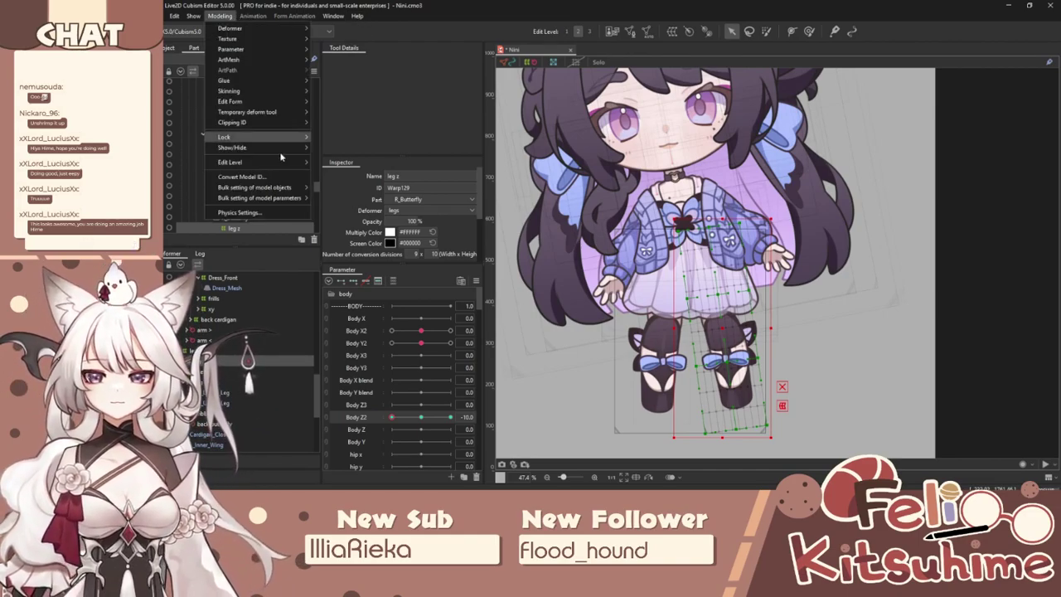
pyautogui.click(280, 207)
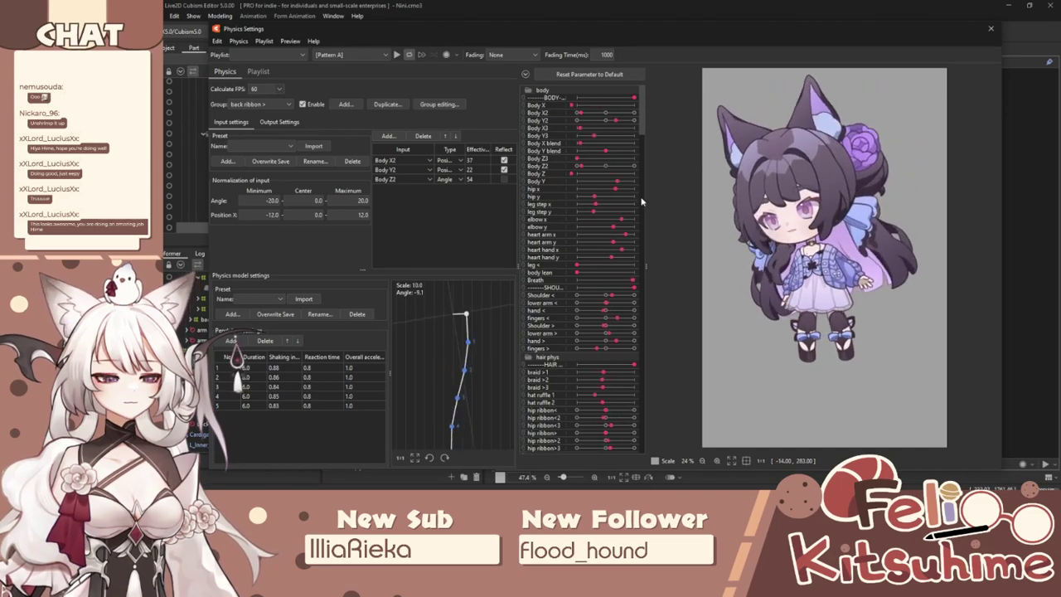
pyautogui.click(991, 29)
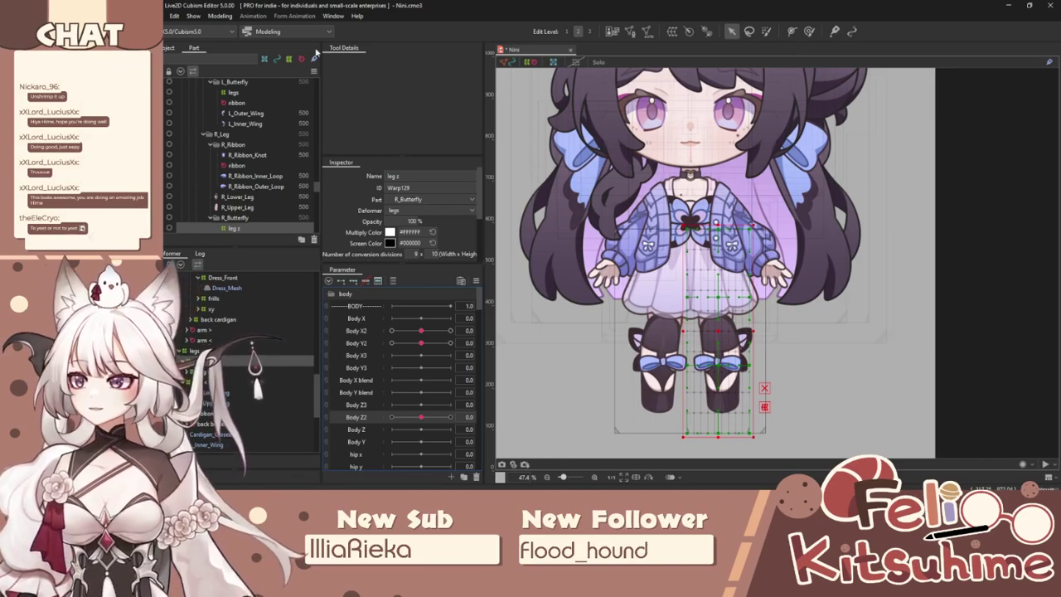
pyautogui.click(223, 17)
pyautogui.click(262, 212)
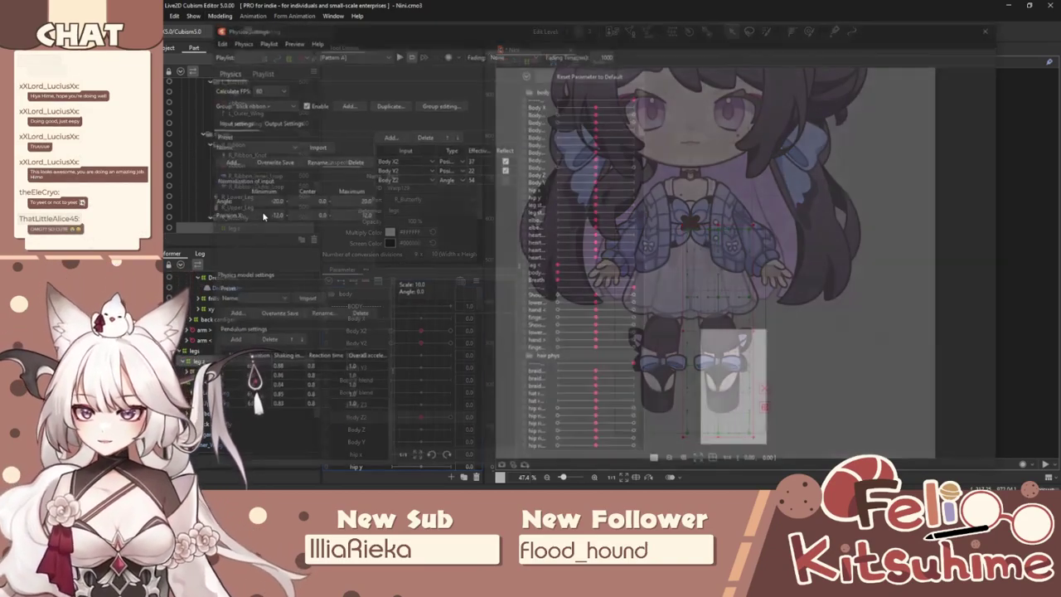
pyautogui.scroll(2, 873, 206)
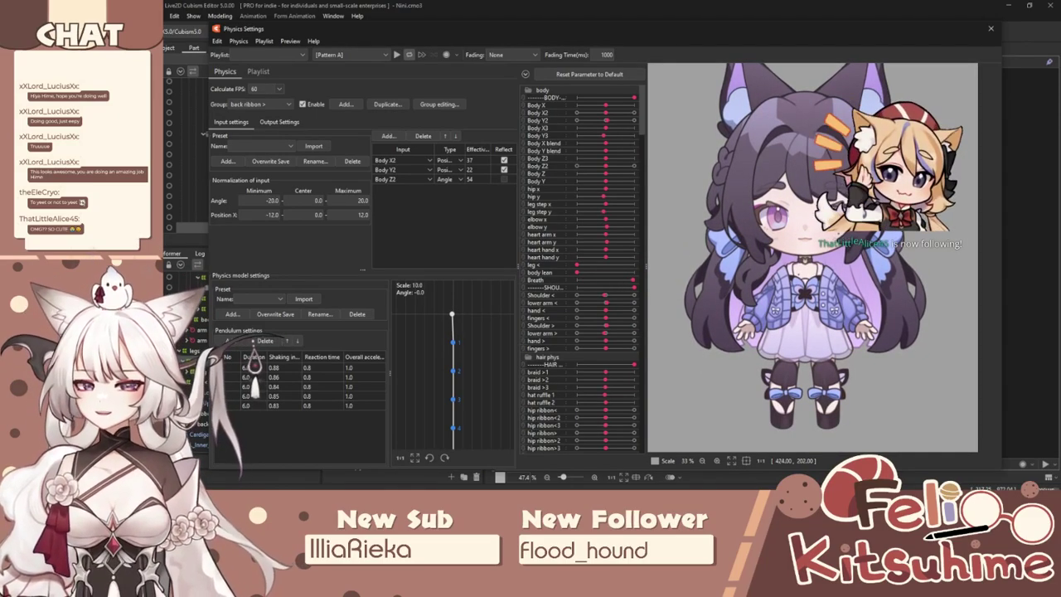
pyautogui.moveTo(872, 208); pyautogui.dragTo(1050, 150)
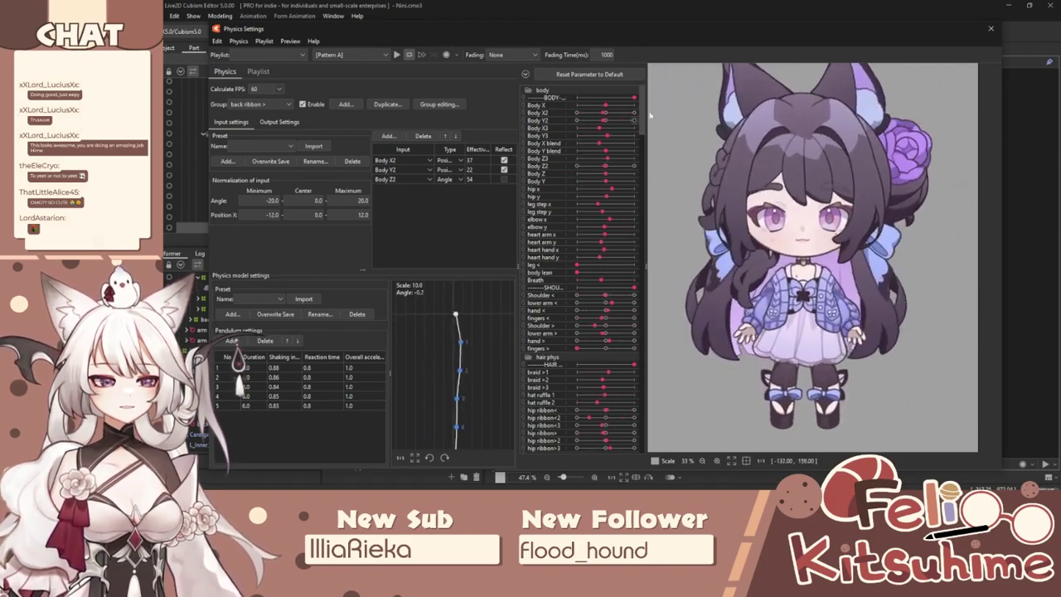
pyautogui.click(992, 29)
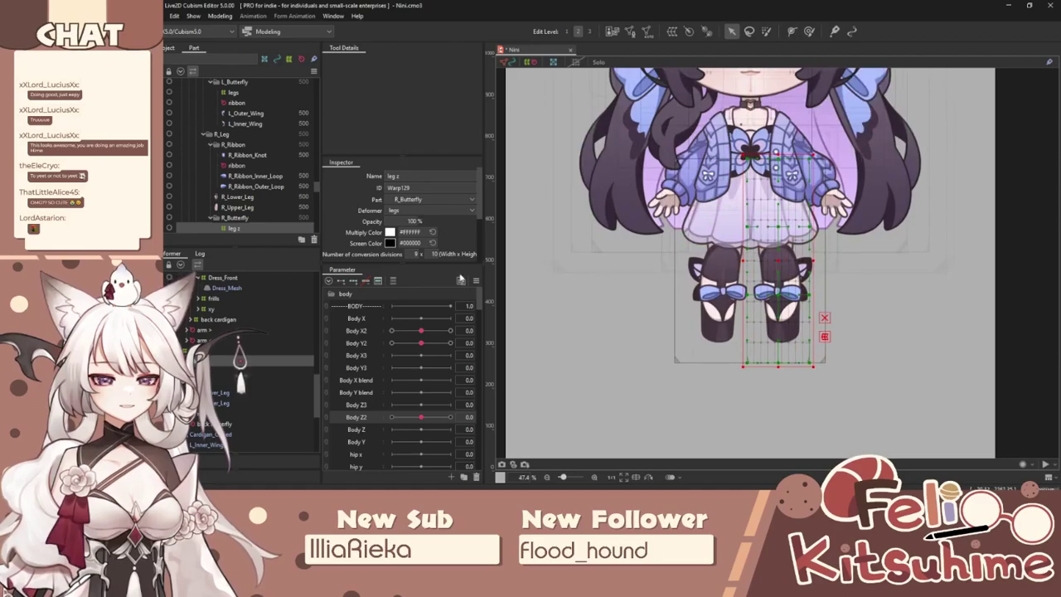
# Move Body Z2 to 10 and back to 0, and examine how the dress shifts over the legs.
pyautogui.scroll(2, 808, 238)
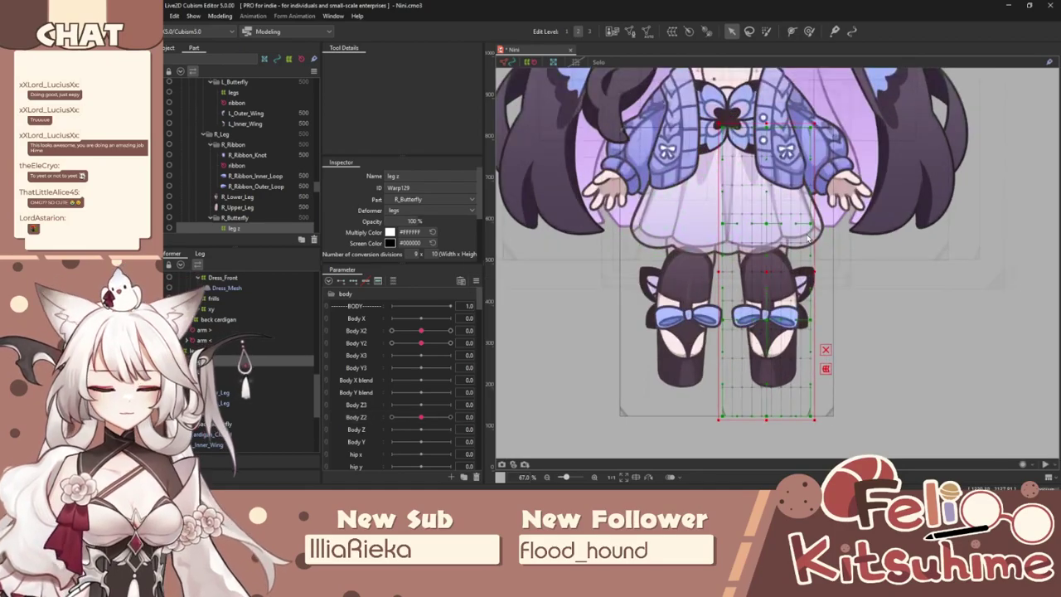
pyautogui.scroll(-3, 808, 238)
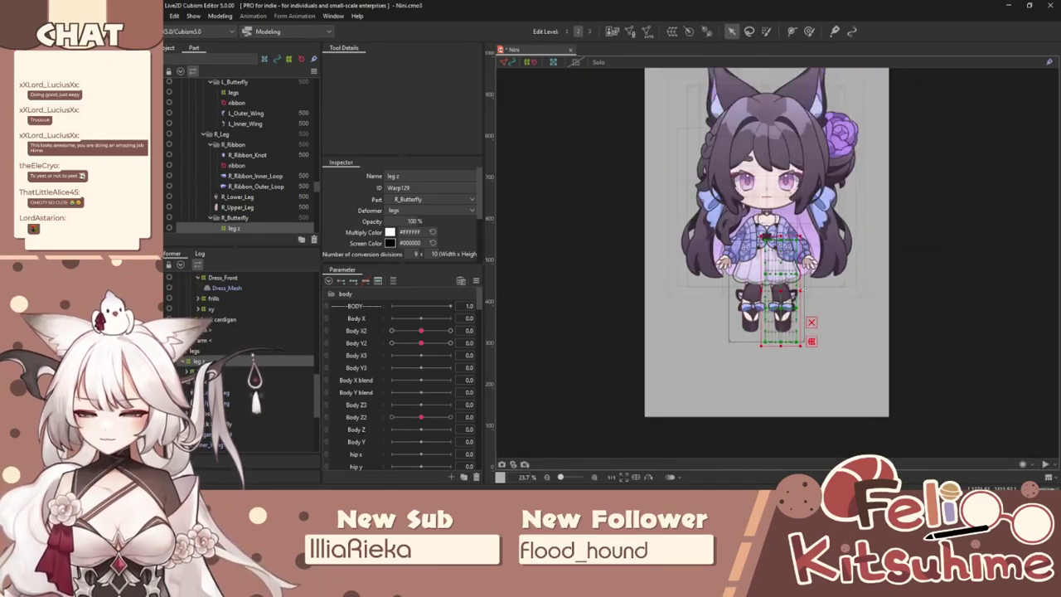
pyautogui.scroll(1, 797, 235)
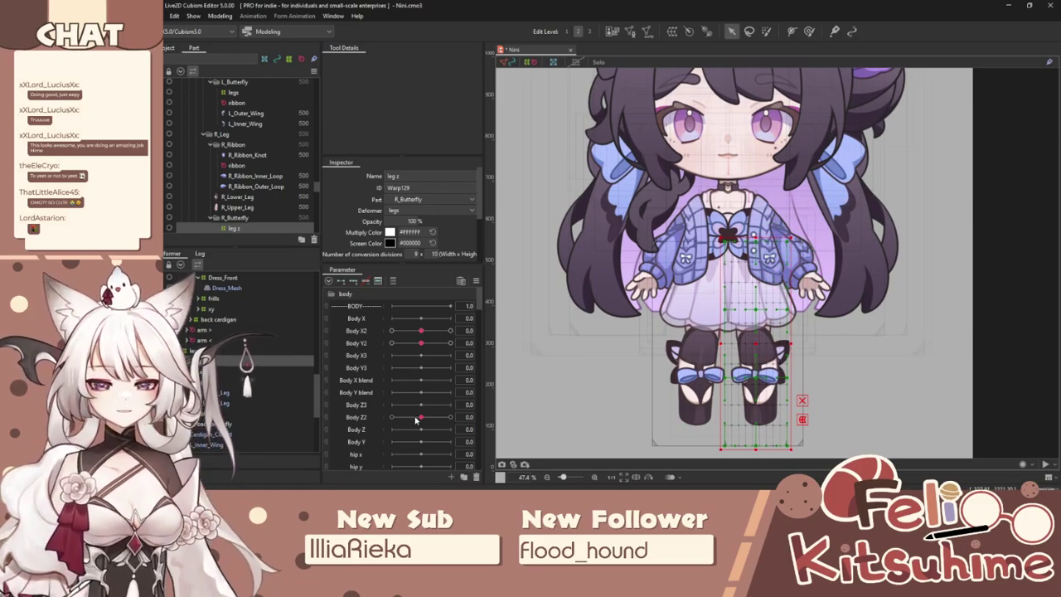
pyautogui.moveTo(416, 419); pyautogui.dragTo(519, 406)
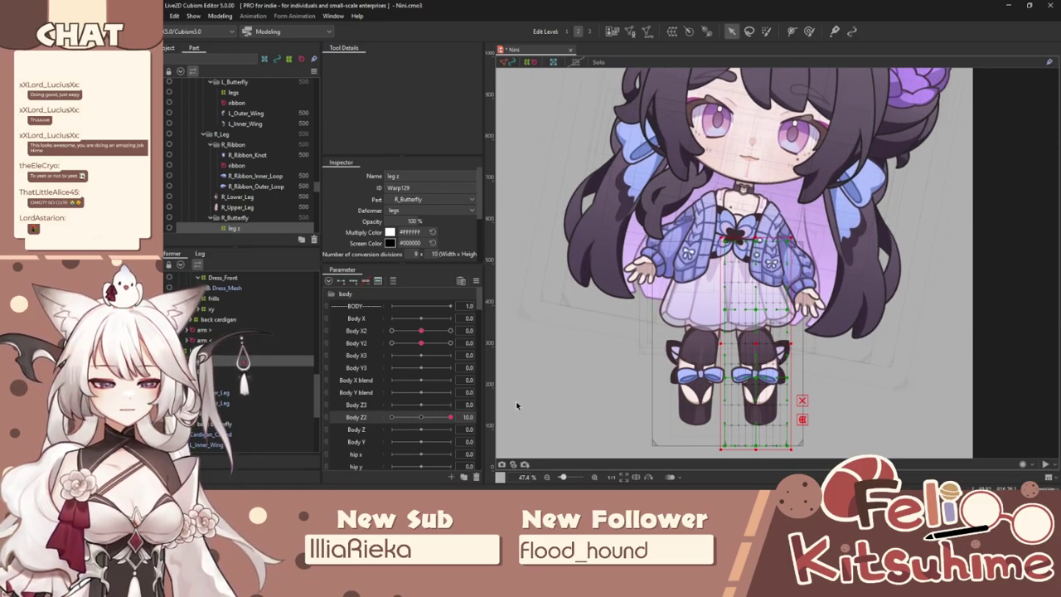
pyautogui.moveTo(513, 400); pyautogui.dragTo(421, 414)
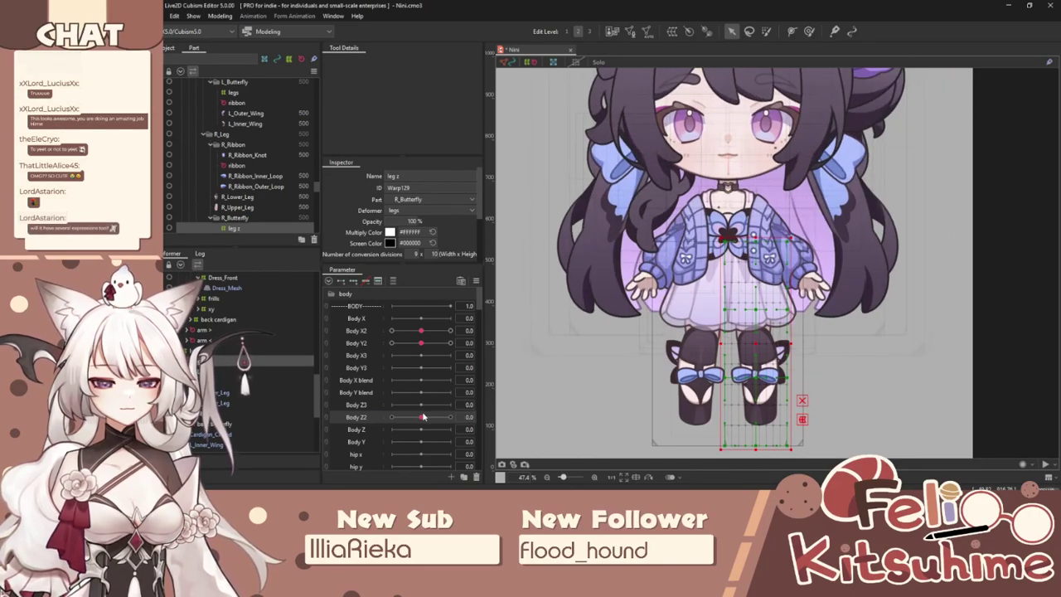
# Set Body Z2 to 10 and shift the body z warp deformer slightly sideways in the direction of the lean.
pyautogui.scroll(12, 269, 309)
pyautogui.click(214, 279)
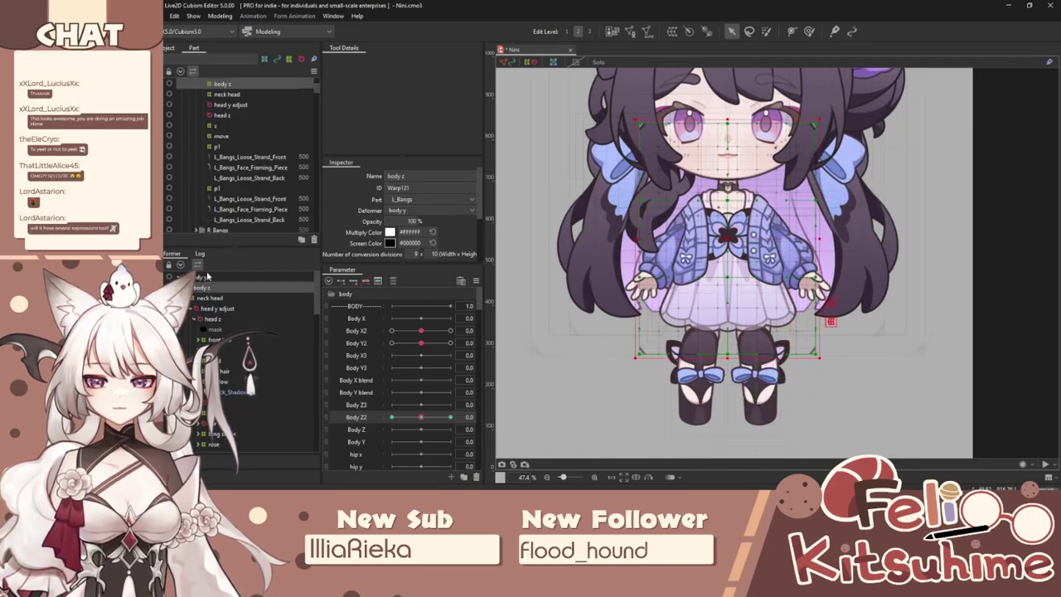
pyautogui.click(213, 287)
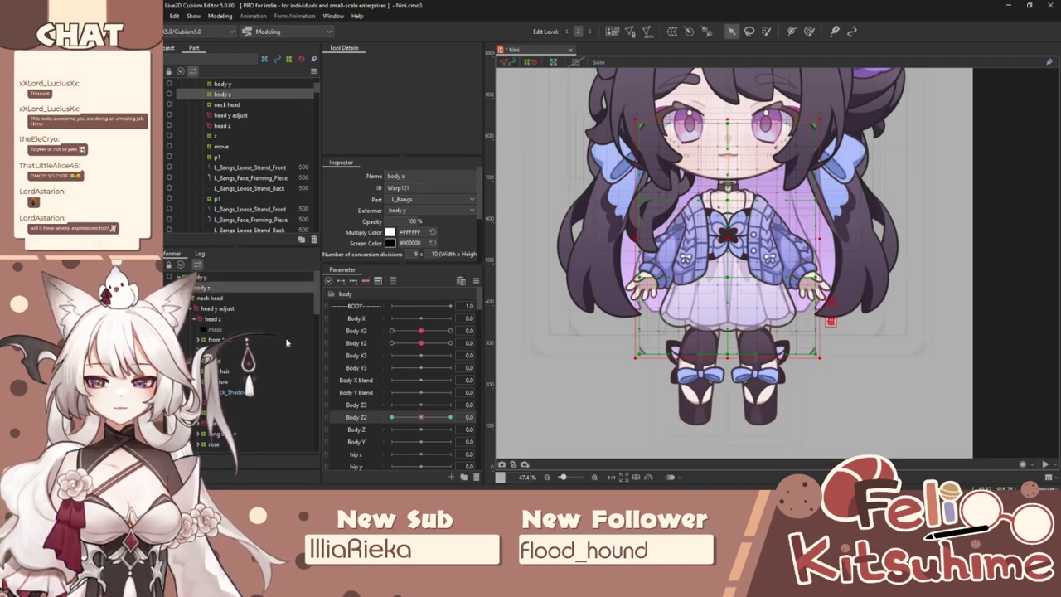
pyautogui.click(242, 277)
pyautogui.click(228, 288)
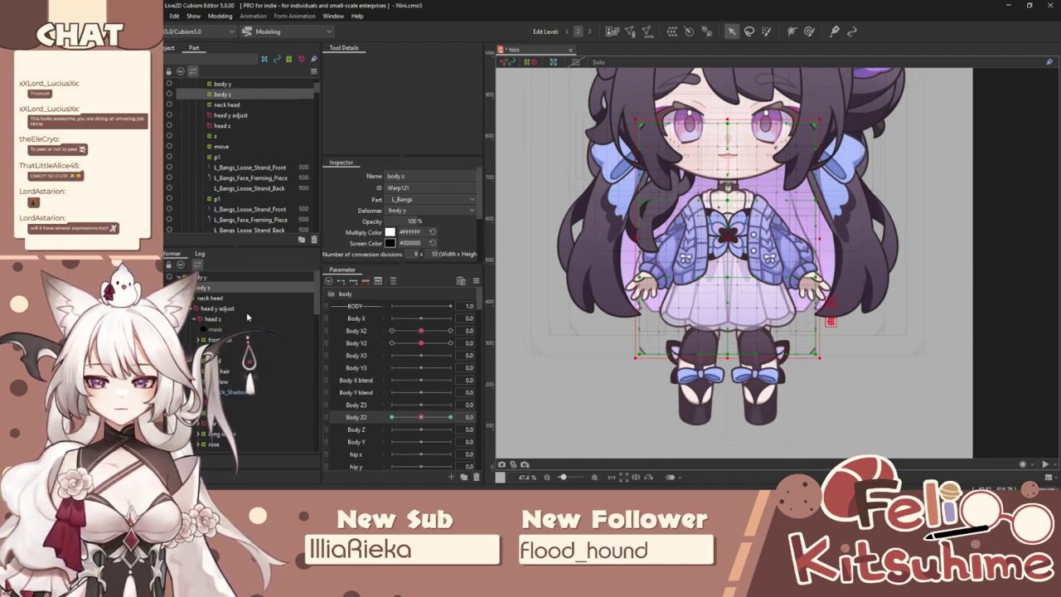
pyautogui.moveTo(420, 422); pyautogui.dragTo(479, 422)
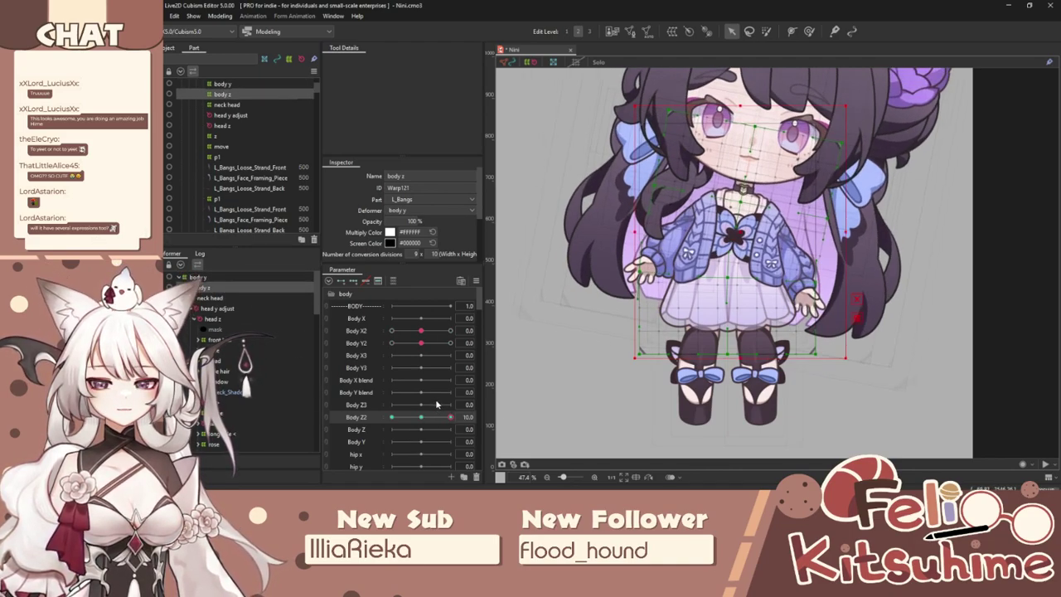
pyautogui.moveTo(740, 231); pyautogui.dragTo(746, 232)
# Mirror the adjusted body z form onto the opposite Body Z2 key and check the lean at -10.
pyautogui.moveTo(441, 419); pyautogui.dragTo(447, 324)
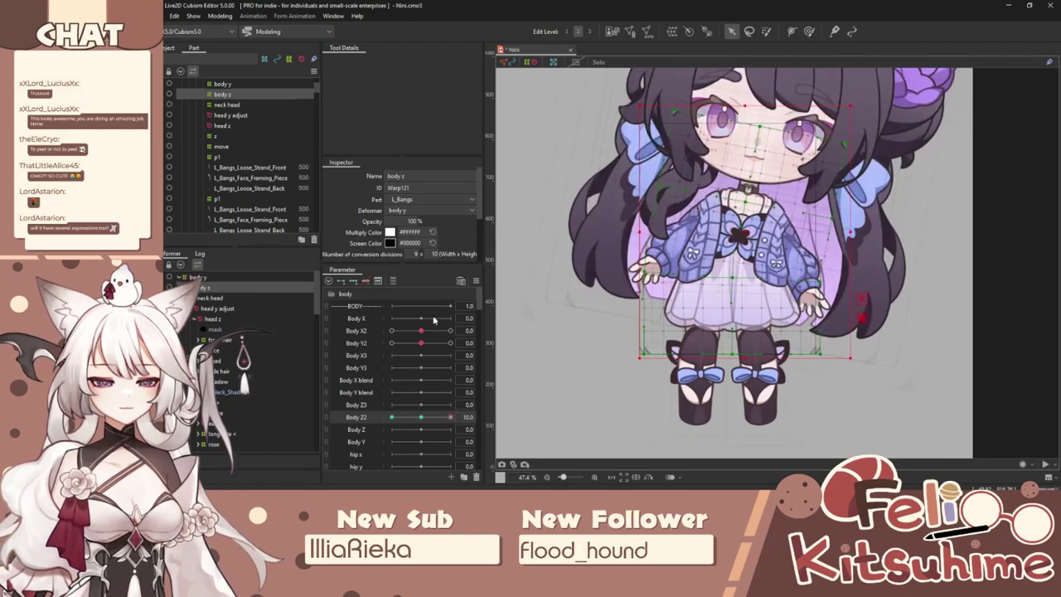
pyautogui.click(478, 280)
pyautogui.click(549, 375)
pyautogui.click(589, 344)
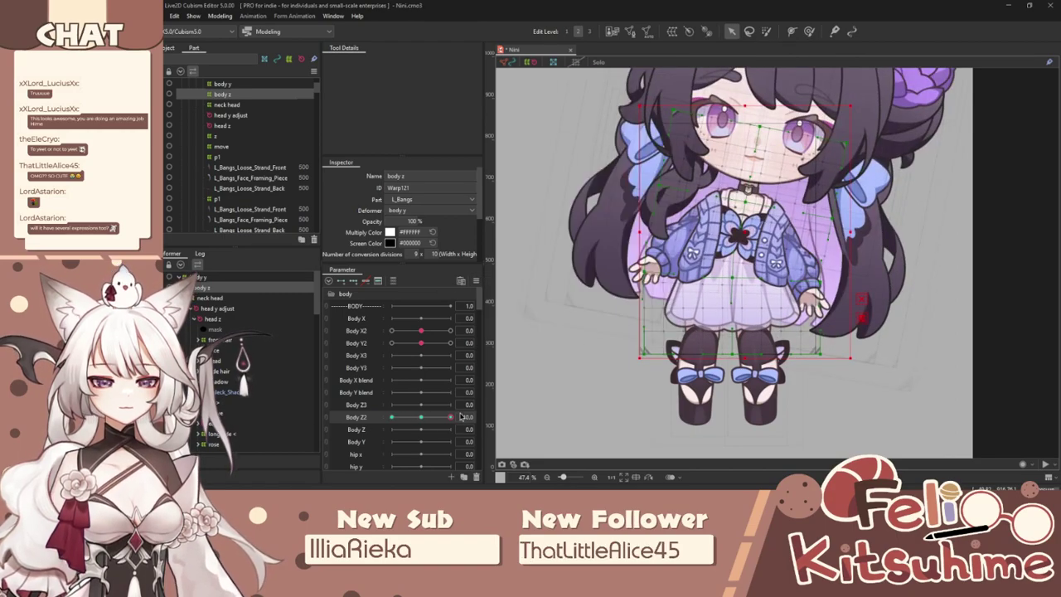
pyautogui.moveTo(439, 420); pyautogui.dragTo(357, 429)
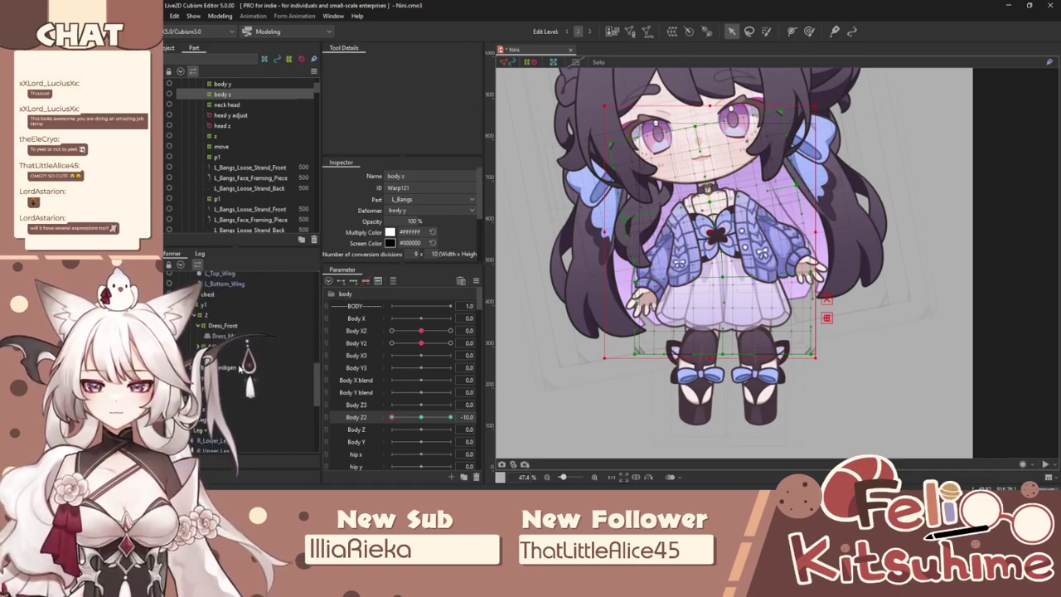
# Key the legs warp deformer on Body Z2 at -10, 0 and 10, and set the parameter to 10.
pyautogui.click(696, 378)
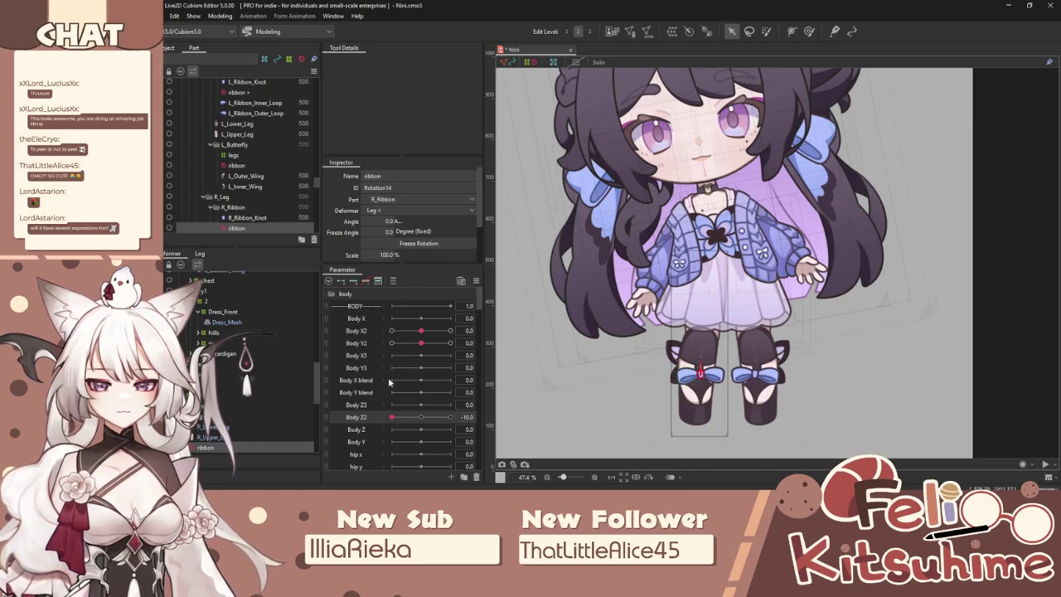
pyautogui.click(278, 386)
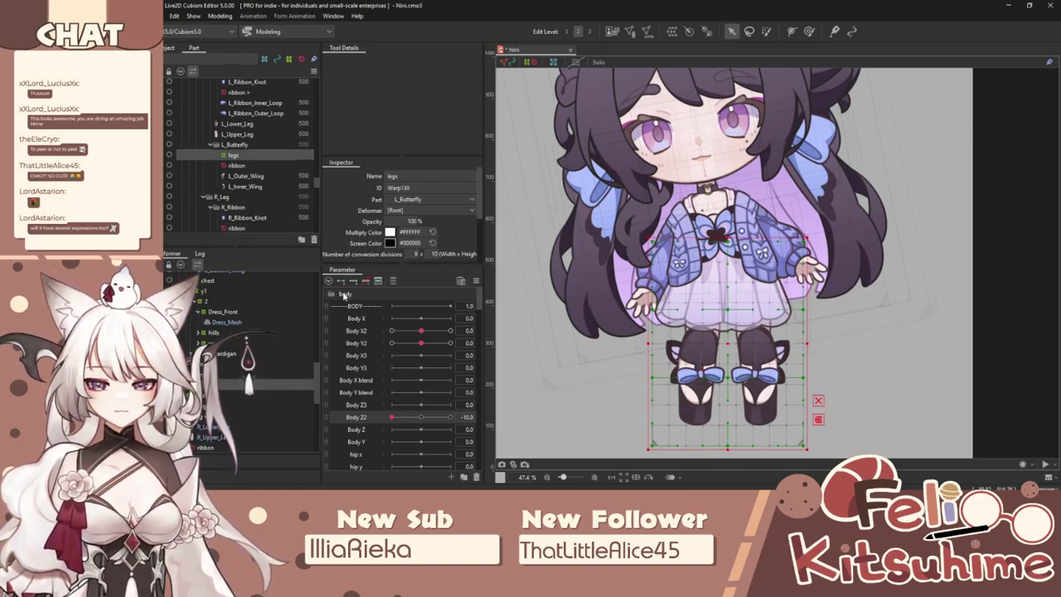
pyautogui.click(452, 417)
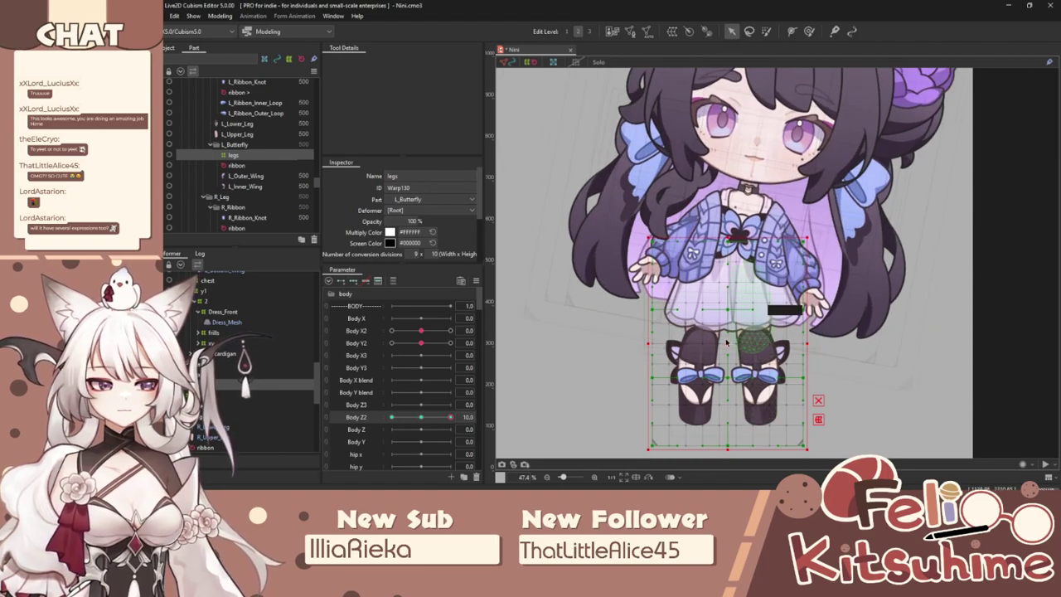
# Try shifting the legs deformer slightly sideways at Body Z2 10, and undo the shift.
pyautogui.moveTo(726, 341); pyautogui.dragTo(732, 339)
pyautogui.moveTo(450, 417); pyautogui.dragTo(492, 423)
pyautogui.hotkey('ctrl', 'z')
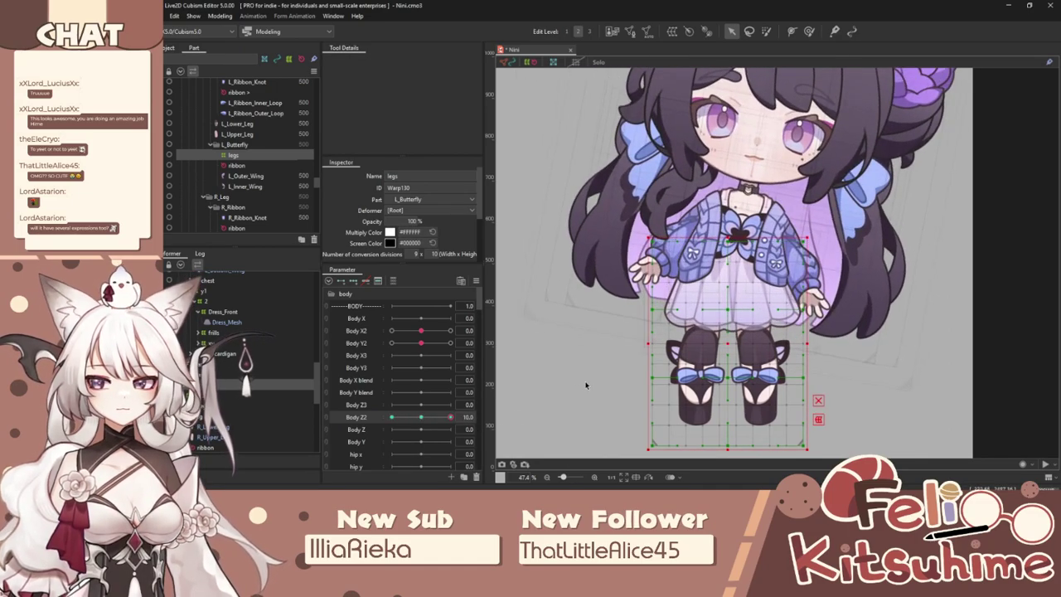
# Reset Body Z2 to 0 and examine the cardigan, sleeves, dress and legs at different zoom levels.
pyautogui.scroll(-2, 738, 302)
pyautogui.scroll(2, 775, 315)
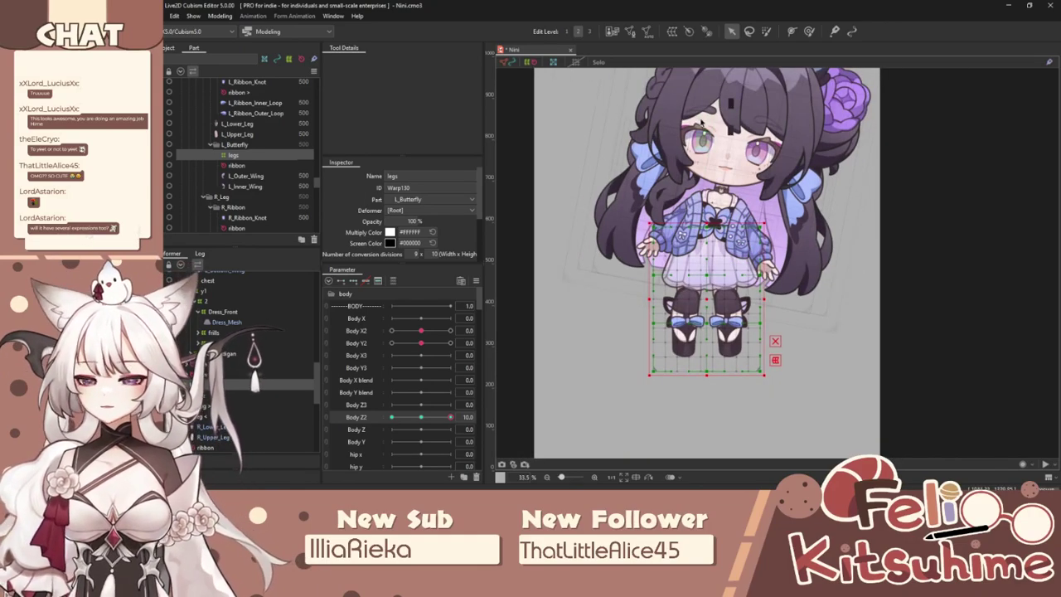
pyautogui.scroll(3, 680, 176)
pyautogui.click(421, 417)
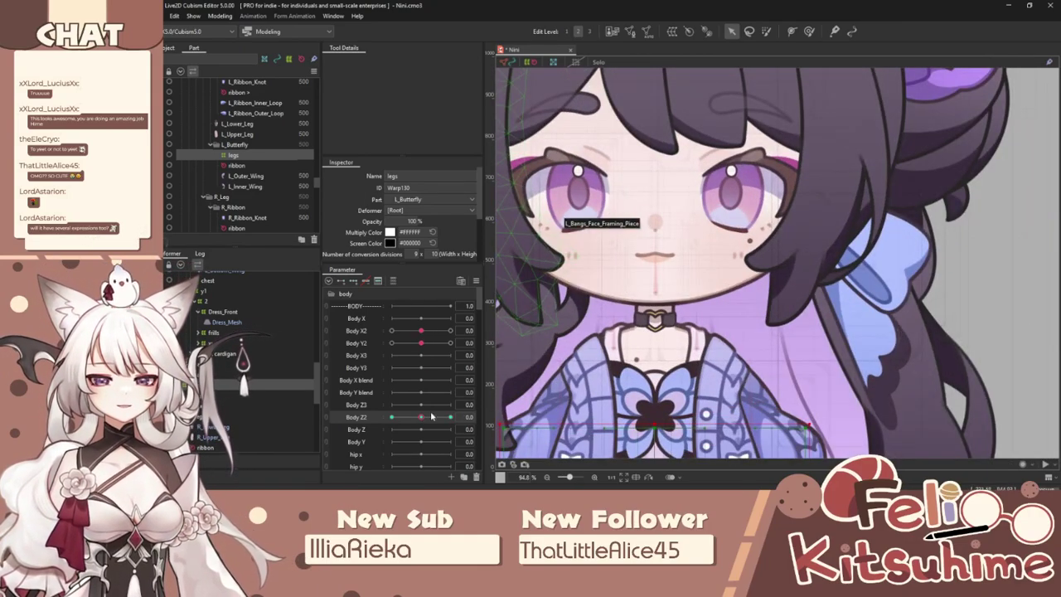
pyautogui.scroll(-5, 599, 257)
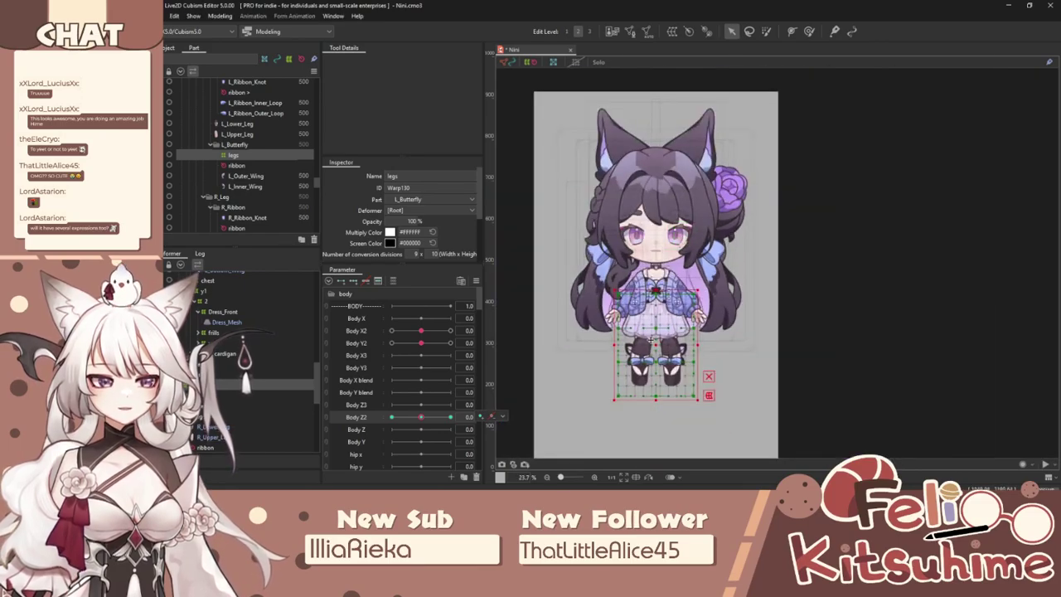
pyautogui.scroll(3, 644, 347)
pyautogui.scroll(3, 610, 248)
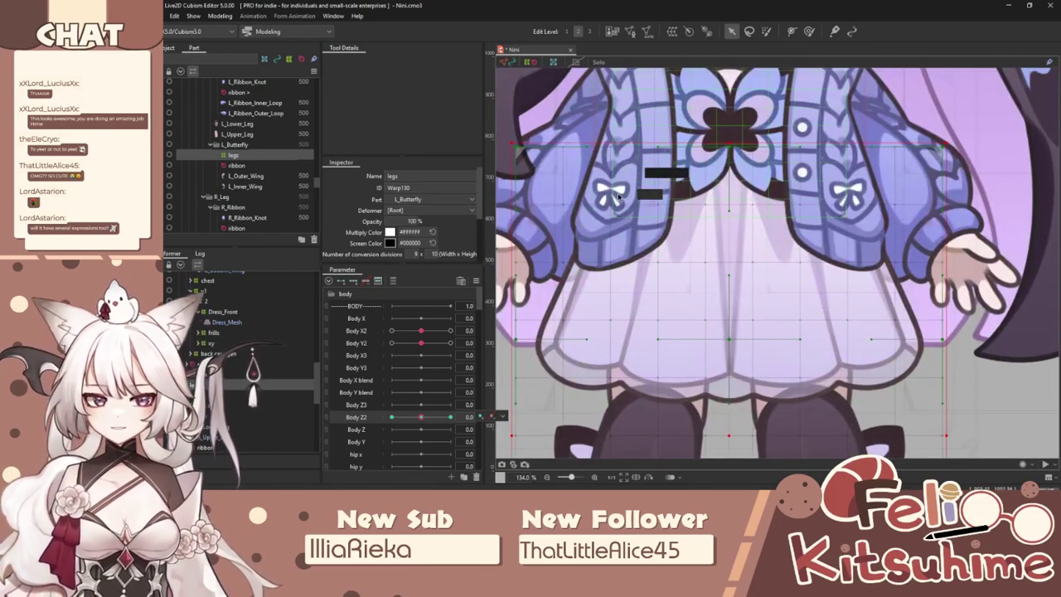
pyautogui.click(617, 192)
pyautogui.scroll(-2, 590, 164)
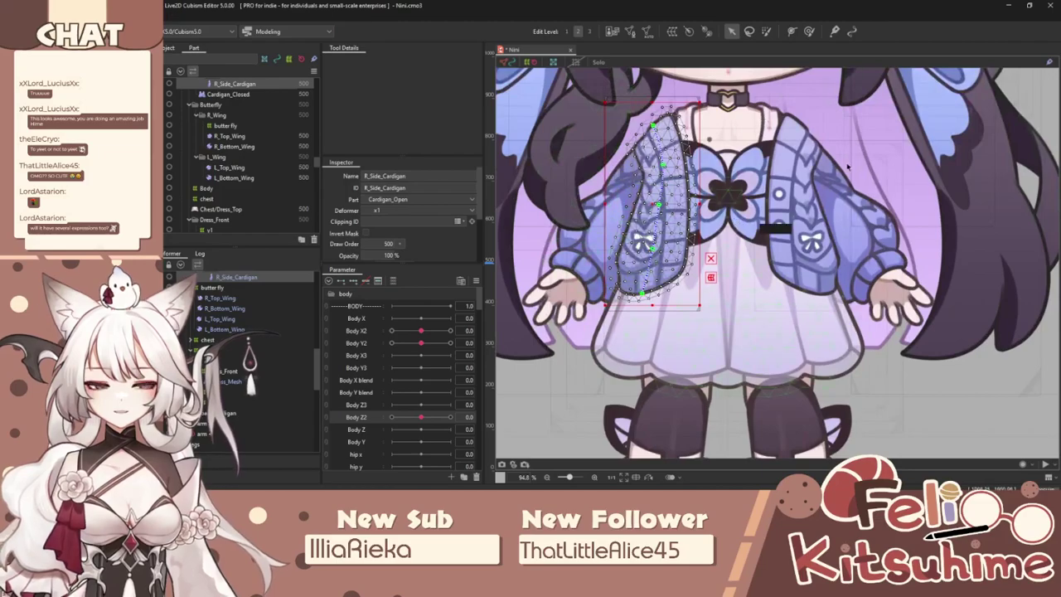
pyautogui.scroll(-2, 712, 217)
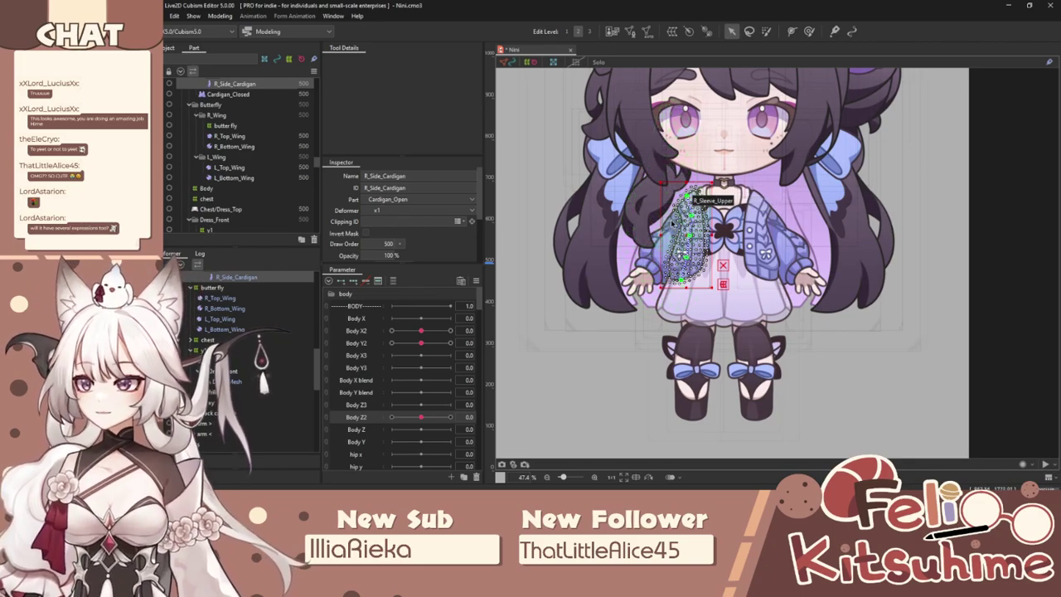
pyautogui.scroll(2, 697, 293)
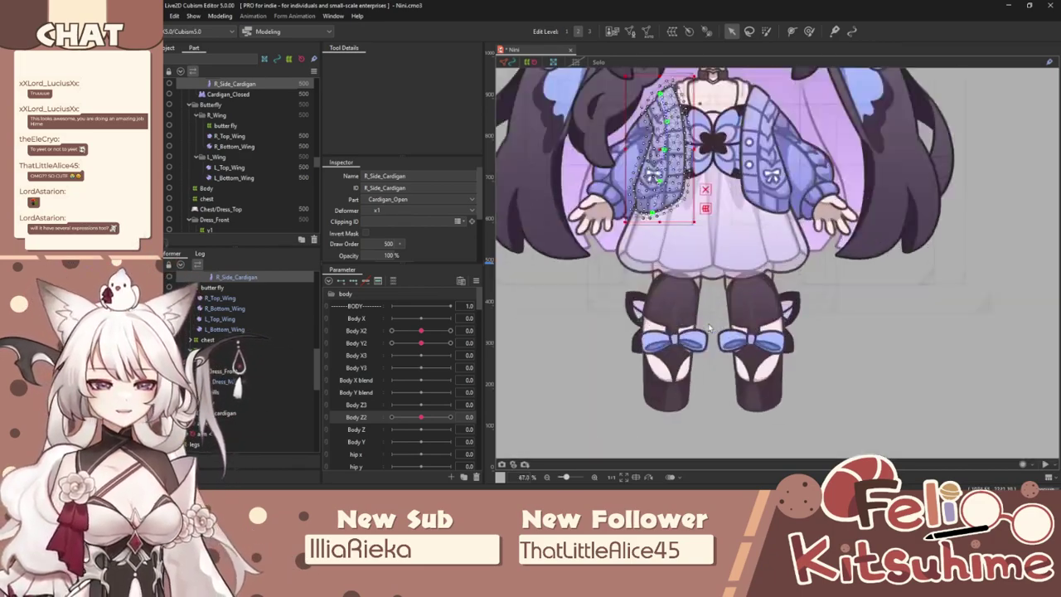
pyautogui.scroll(-2, 659, 350)
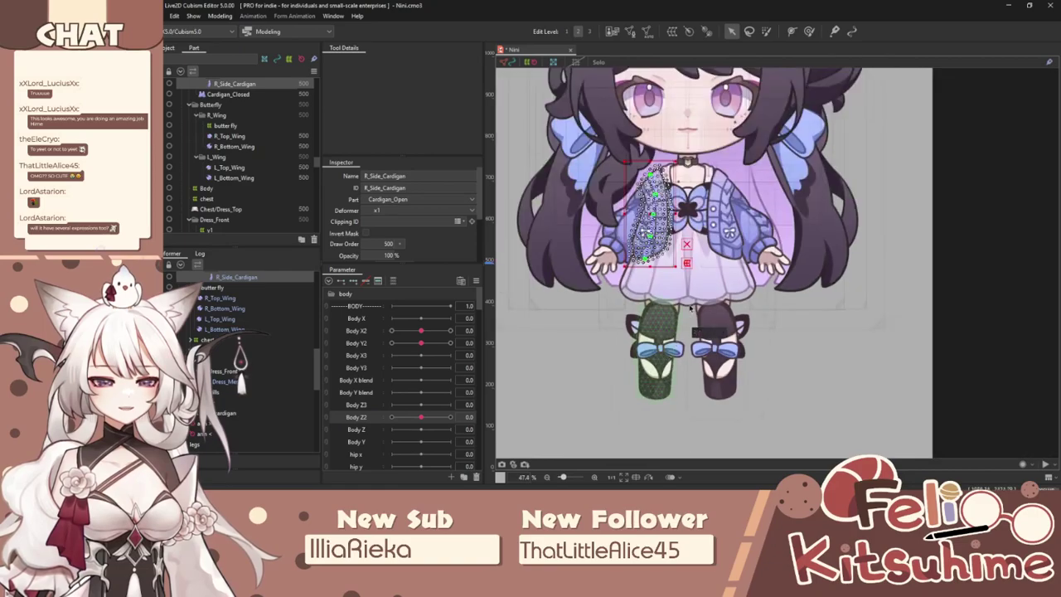
pyautogui.scroll(1, 685, 228)
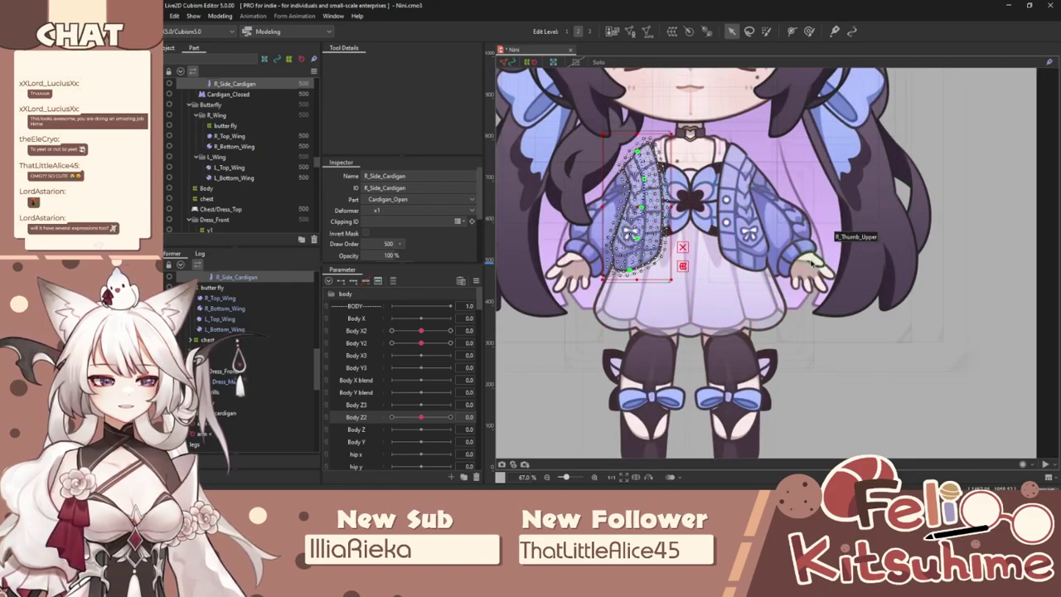
pyautogui.click(811, 263)
pyautogui.scroll(-1, 779, 244)
pyautogui.scroll(2, 746, 224)
pyautogui.click(761, 213)
pyautogui.scroll(-2, 721, 290)
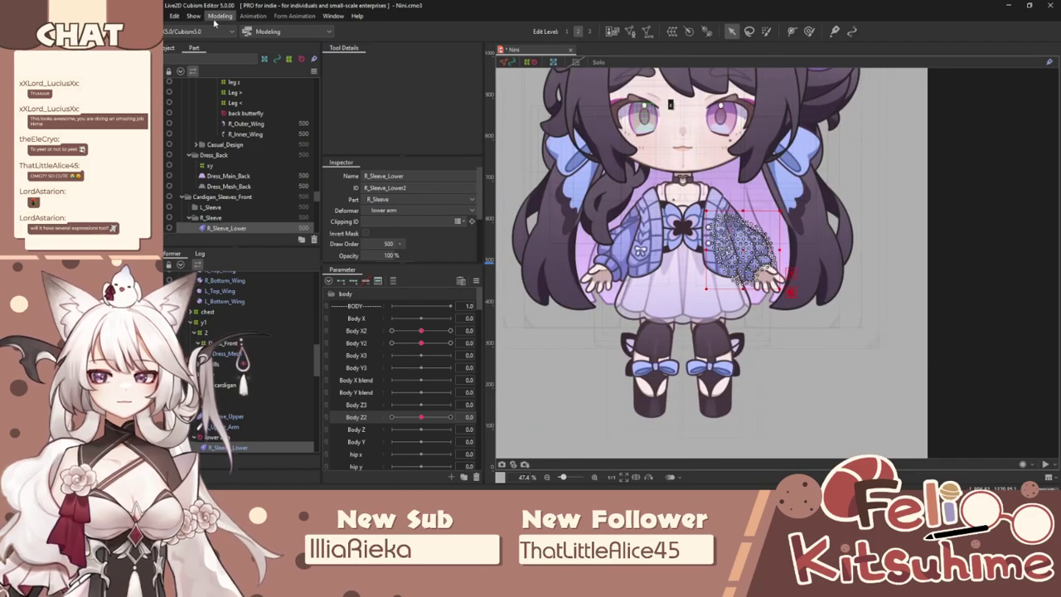
# Run the physics preview on the full figure and examine how the upper body and legs move together in wide turns.
pyautogui.click(217, 16)
pyautogui.click(248, 211)
pyautogui.moveTo(983, 245); pyautogui.dragTo(629, 256)
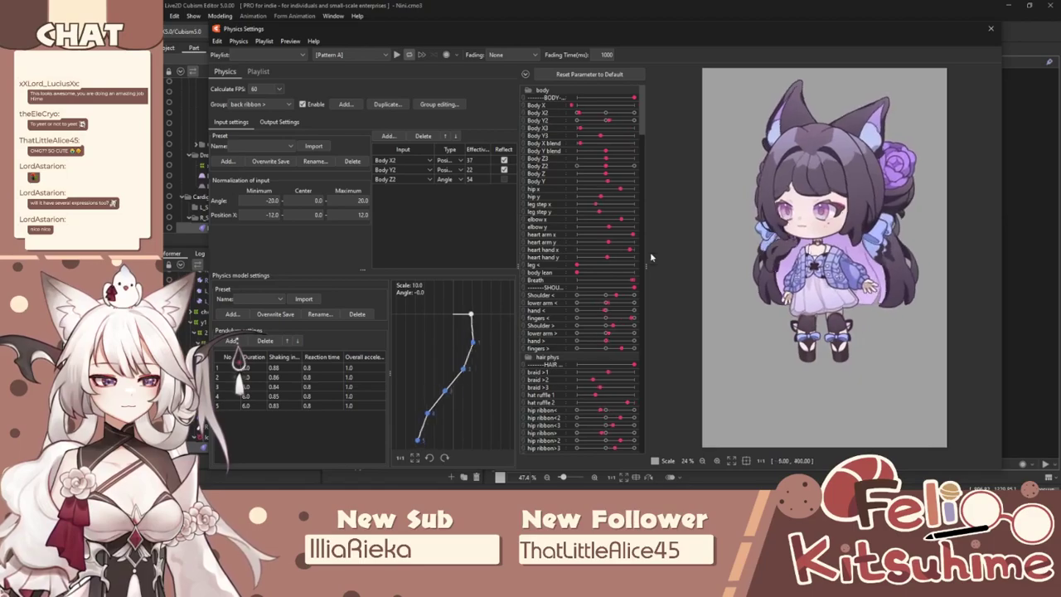
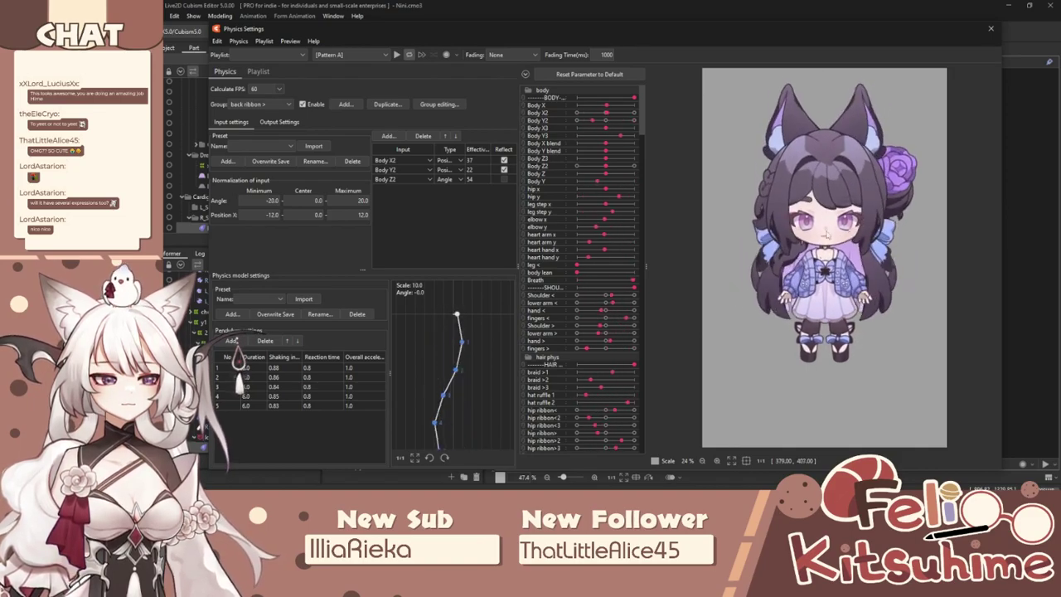
# Collapse the body, hair phys, eyes, head, outfit 1, Track, tails, mouth, brows and ears parameter groups in the physics settings.
pyautogui.scroll(2, 726, 240)
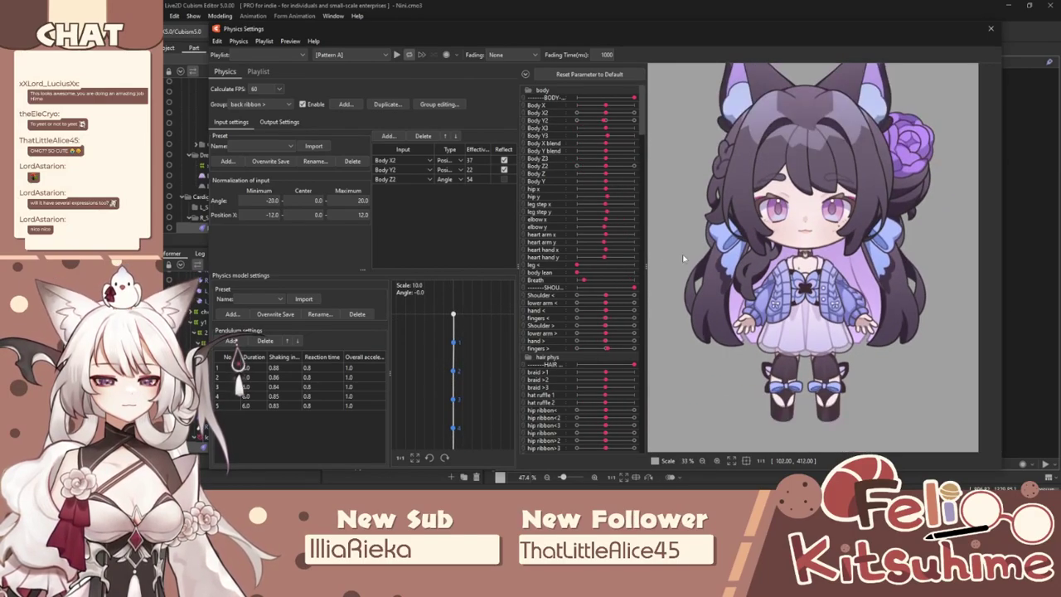
pyautogui.click(528, 90)
pyautogui.click(529, 100)
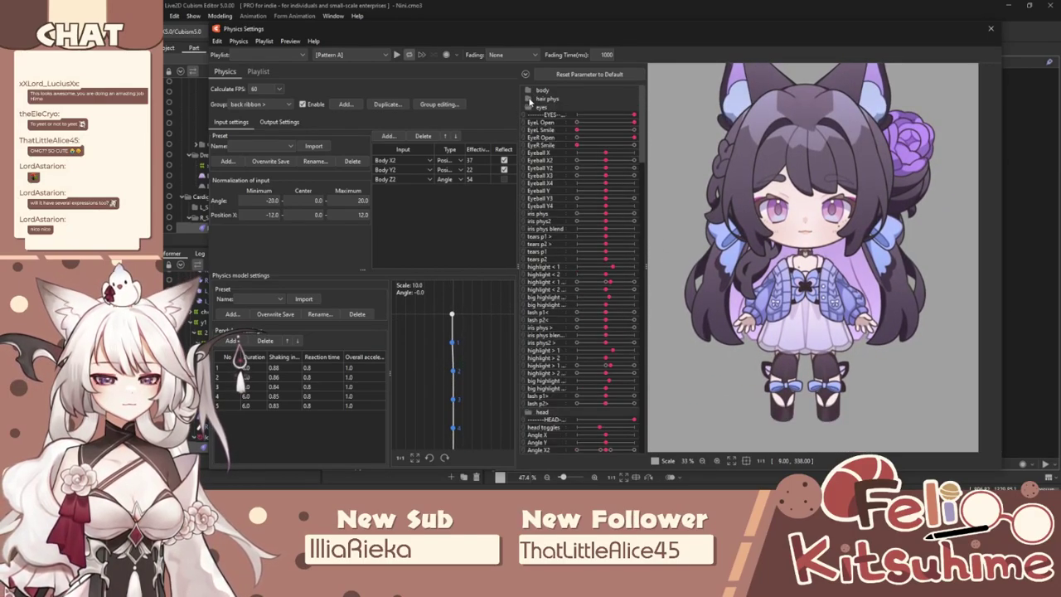
pyautogui.click(529, 108)
pyautogui.click(529, 116)
pyautogui.click(530, 124)
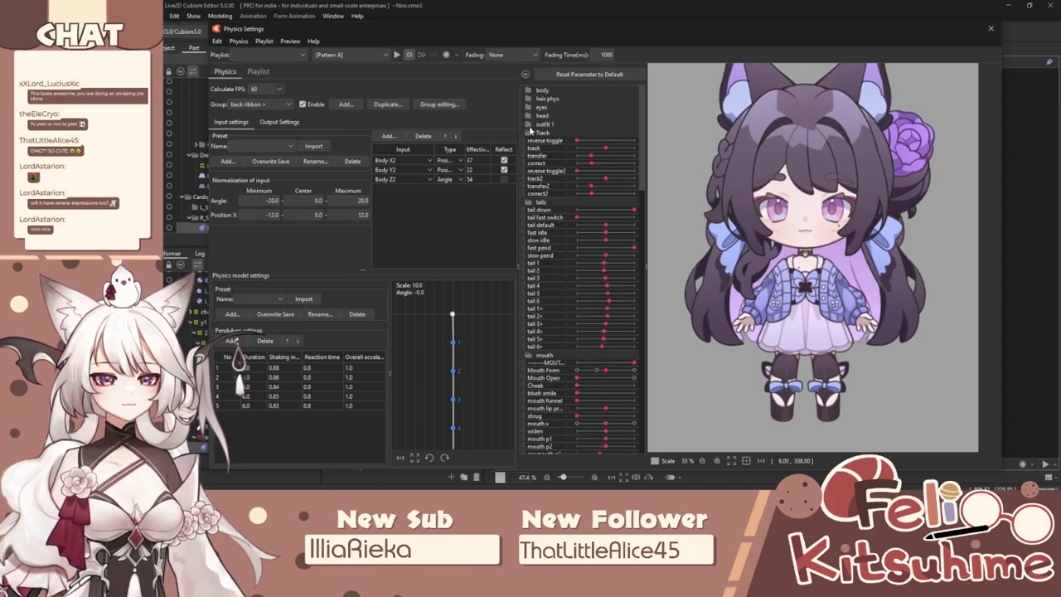
pyautogui.click(530, 133)
pyautogui.click(529, 141)
pyautogui.click(530, 150)
pyautogui.click(530, 159)
pyautogui.click(530, 167)
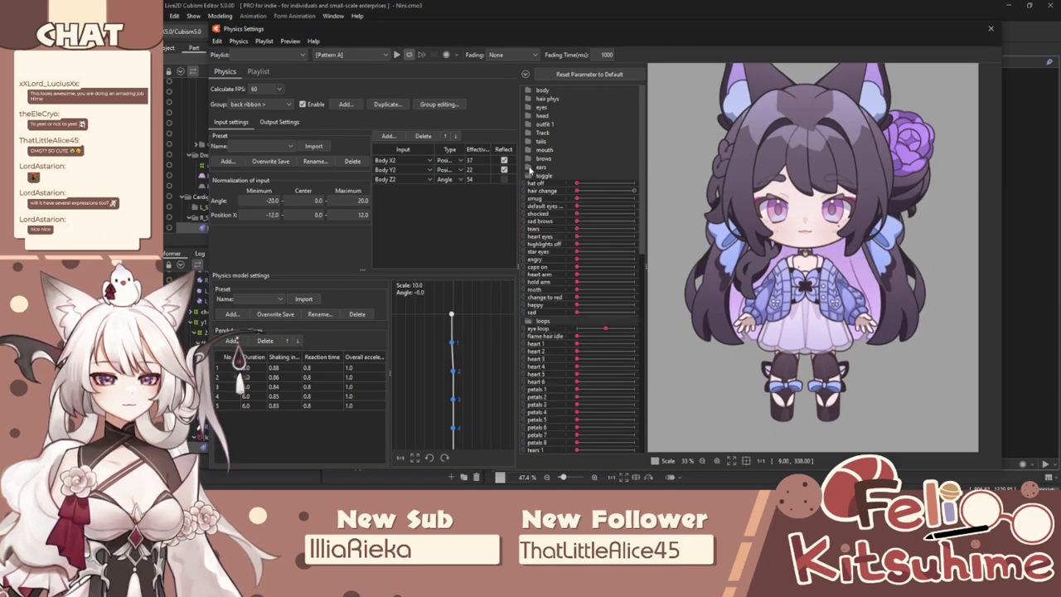
# Set the hair change toggle to maximum, examine the body, dress and leg physics through wide swings, and close the physics settings.
pyautogui.moveTo(577, 190); pyautogui.dragTo(634, 191)
pyautogui.moveTo(746, 273); pyautogui.dragTo(942, 262)
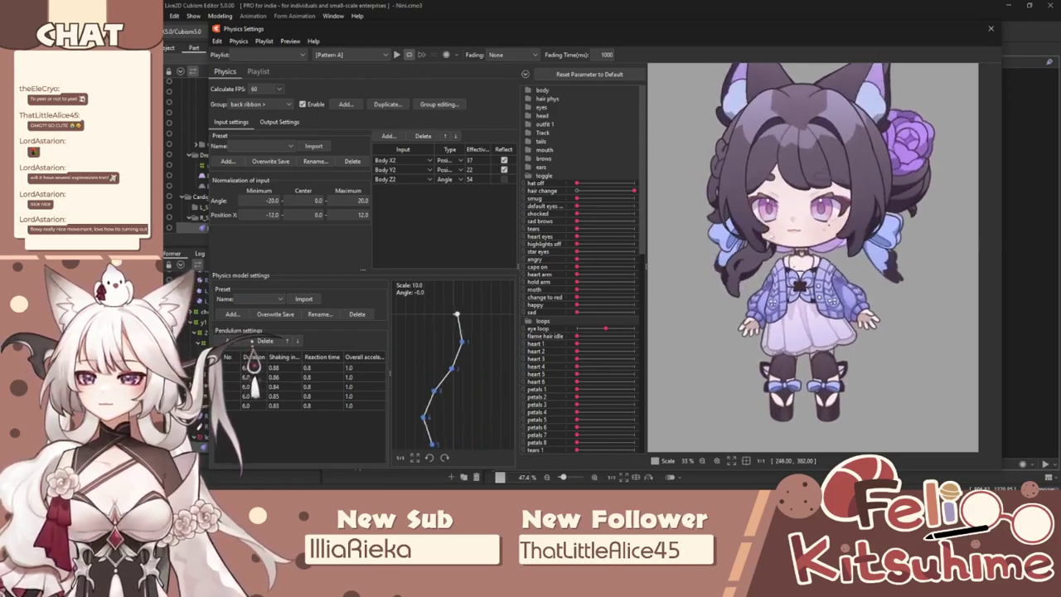
pyautogui.scroll(4, 784, 222)
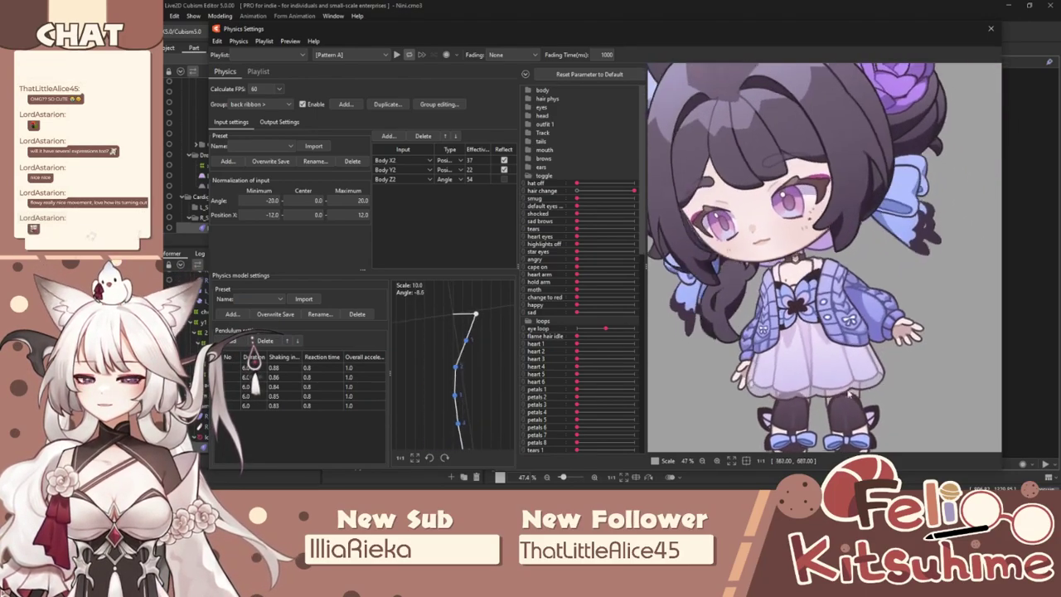
pyautogui.moveTo(835, 143); pyautogui.dragTo(755, 363)
pyautogui.scroll(3, 811, 392)
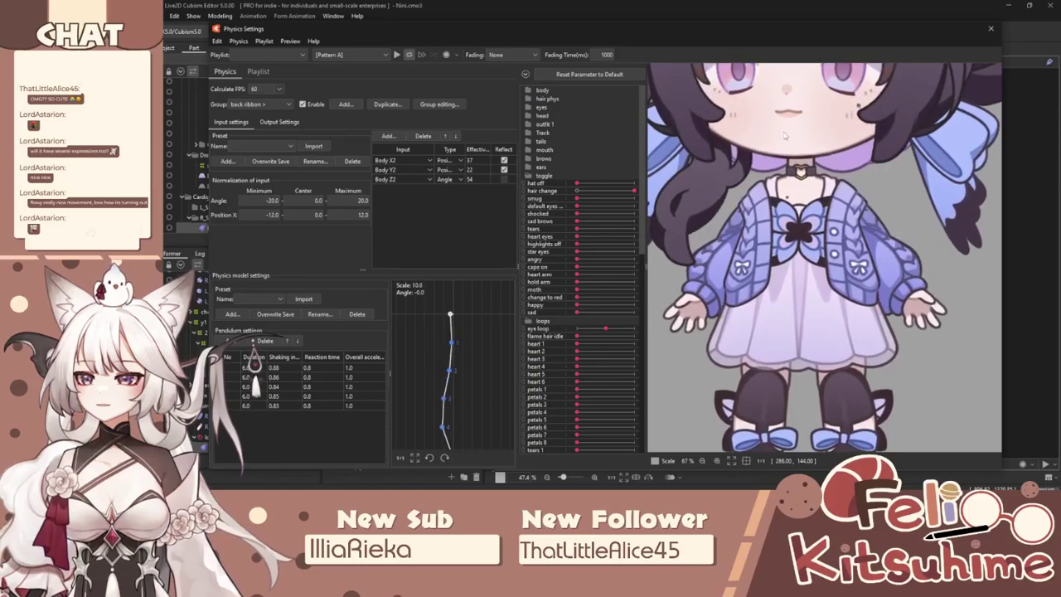
pyautogui.moveTo(785, 135); pyautogui.dragTo(1035, 197)
pyautogui.scroll(-3, 982, 196)
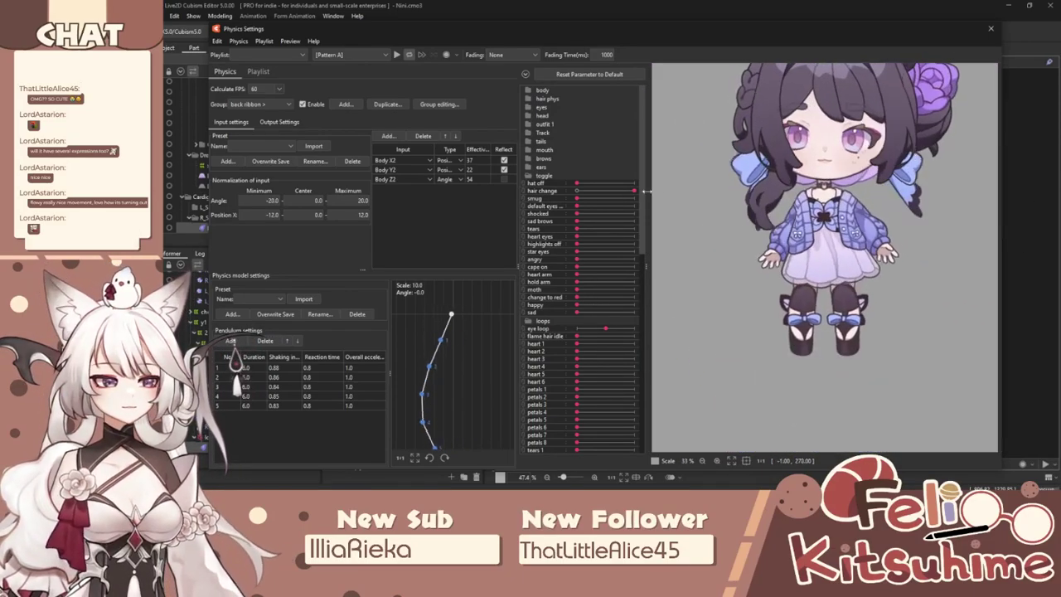
pyautogui.click(627, 193)
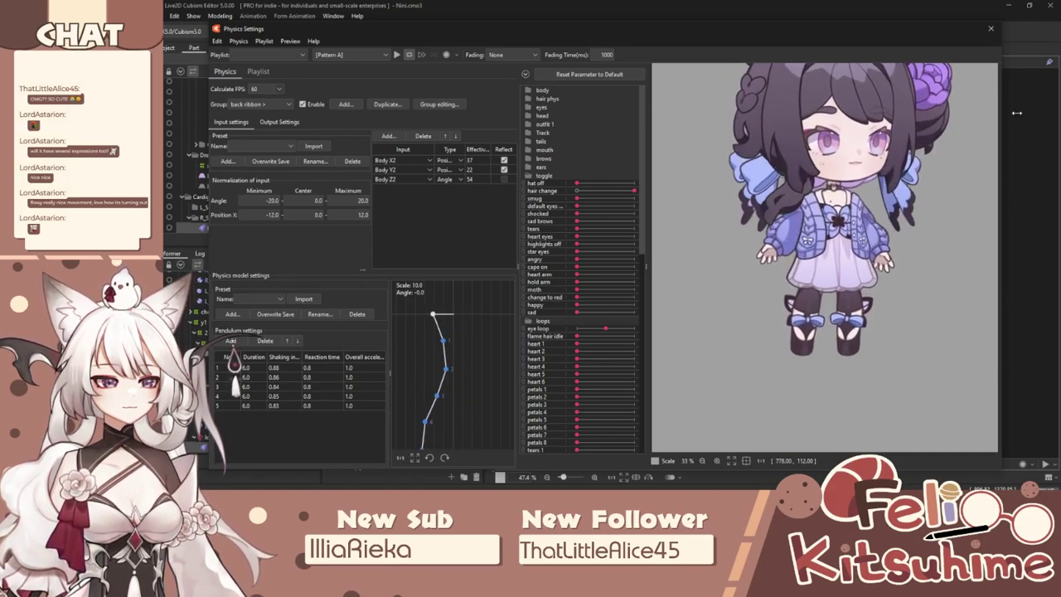
pyautogui.moveTo(998, 381); pyautogui.dragTo(847, 61)
pyautogui.moveTo(1058, 106); pyautogui.dragTo(900, 365)
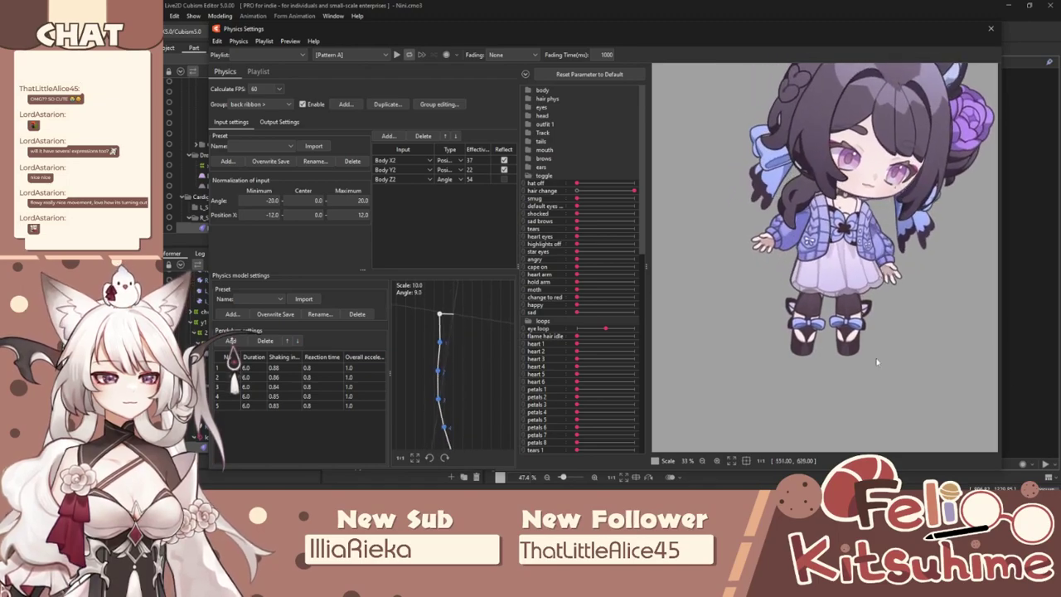
pyautogui.scroll(-2, 850, 170)
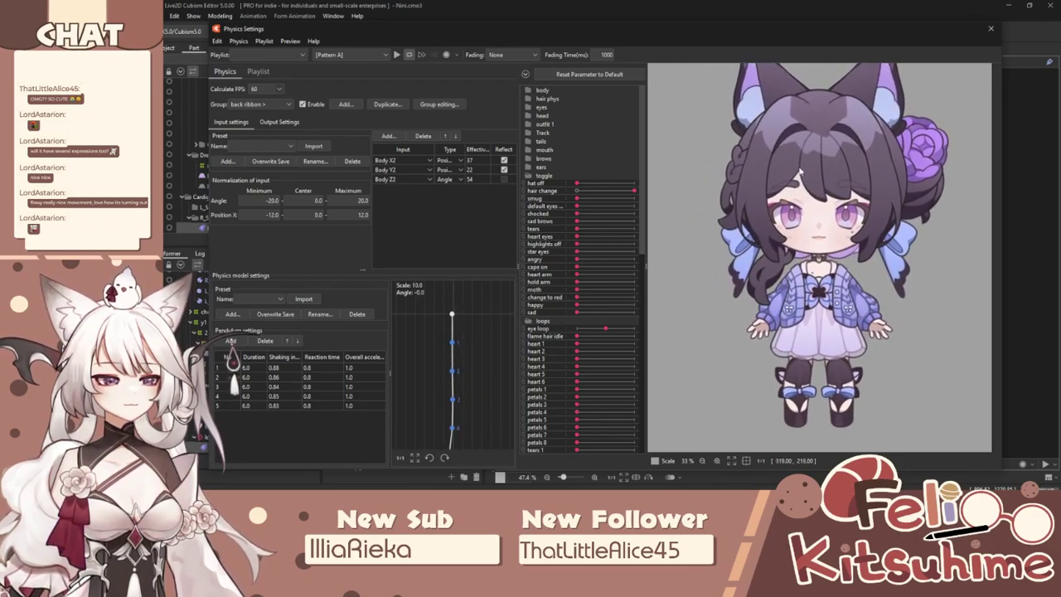
pyautogui.click(990, 28)
# At Body Z2 -10, create a warp deformer named leg z as the parent of the Leg < deformer, with 2 × 3 Bezier divisions.
pyautogui.scroll(-2, 676, 338)
pyautogui.scroll(2, 689, 336)
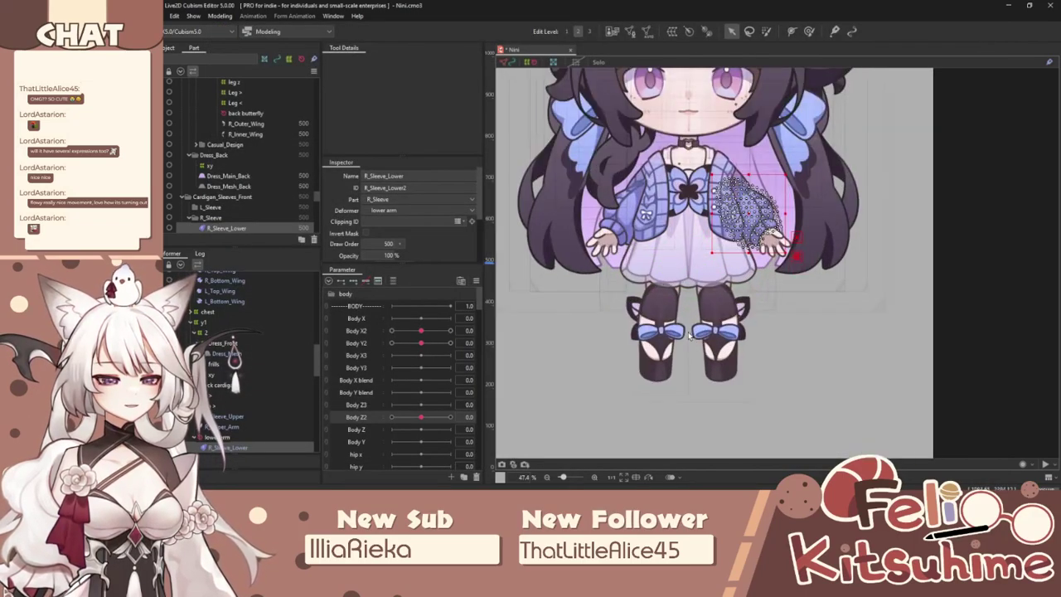
pyautogui.moveTo(435, 413); pyautogui.dragTo(365, 422)
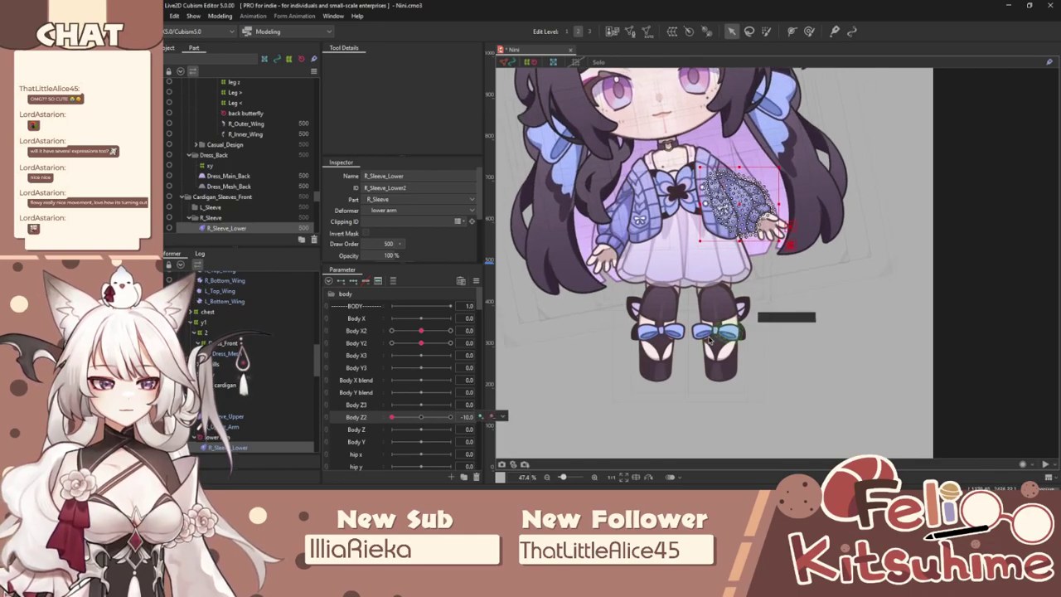
pyautogui.scroll(2, 644, 328)
pyautogui.click(654, 304)
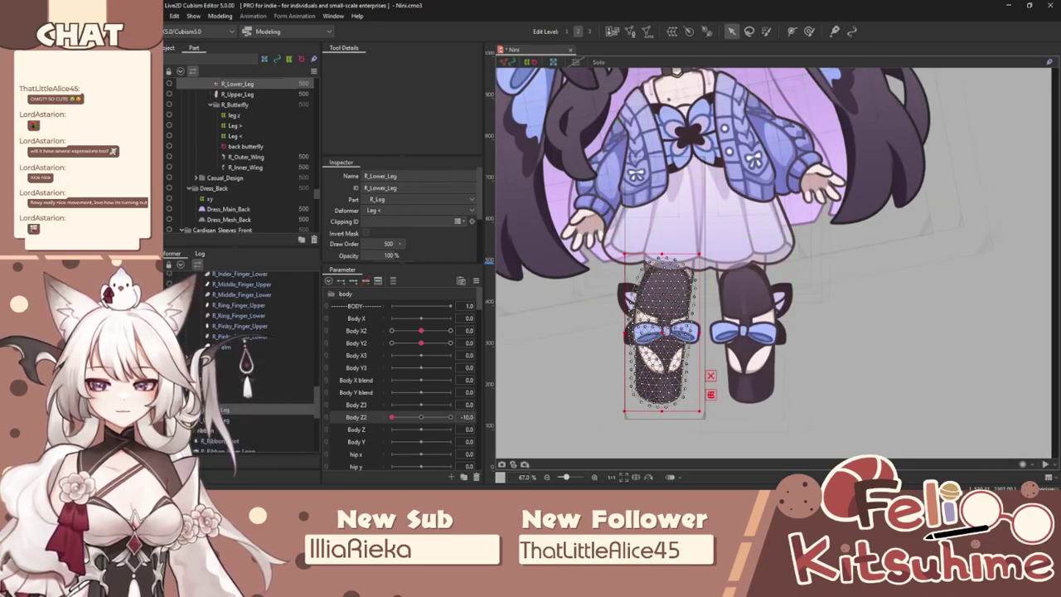
pyautogui.click(295, 399)
pyautogui.click(647, 33)
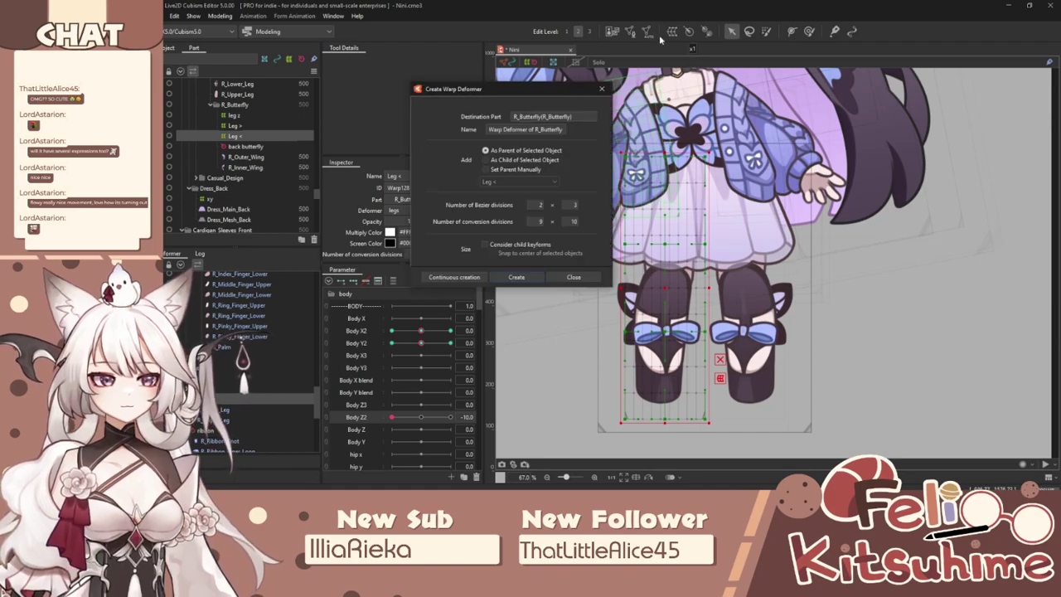
pyautogui.moveTo(553, 130); pyautogui.dragTo(420, 124)
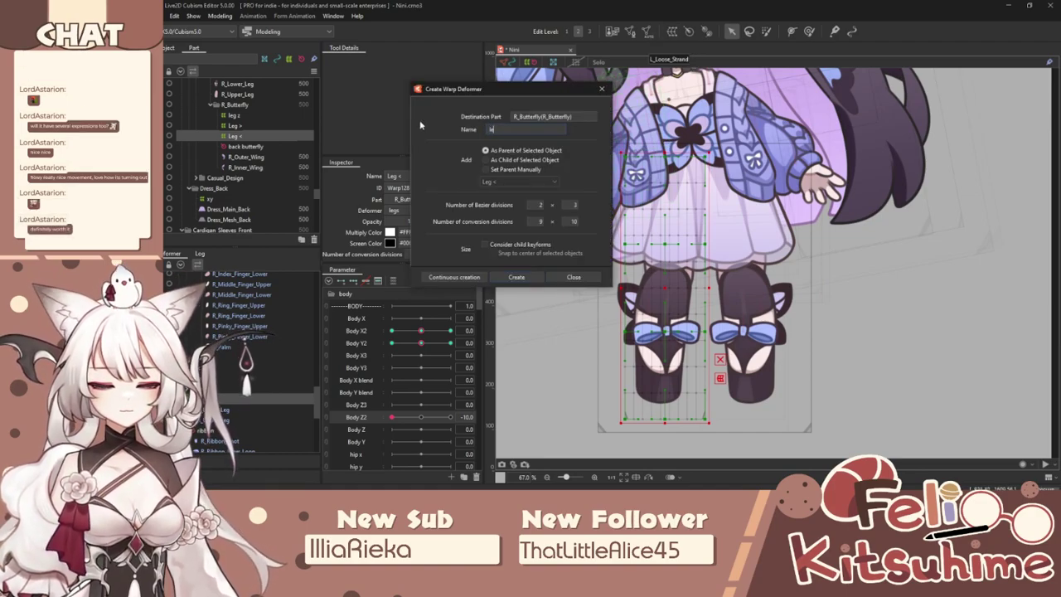
pyautogui.click(517, 277)
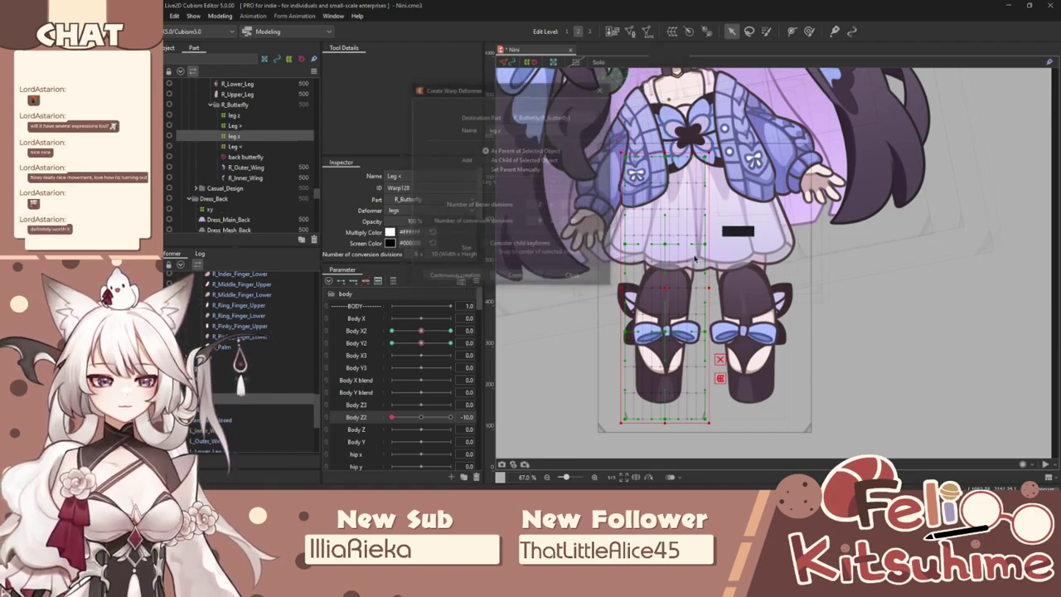
# Key the new leg z deformer on Body Z2 at -10, 0 and 10, and set up a temporary path down the leg.
pyautogui.scroll(-2, 573, 339)
pyautogui.scroll(3, 572, 339)
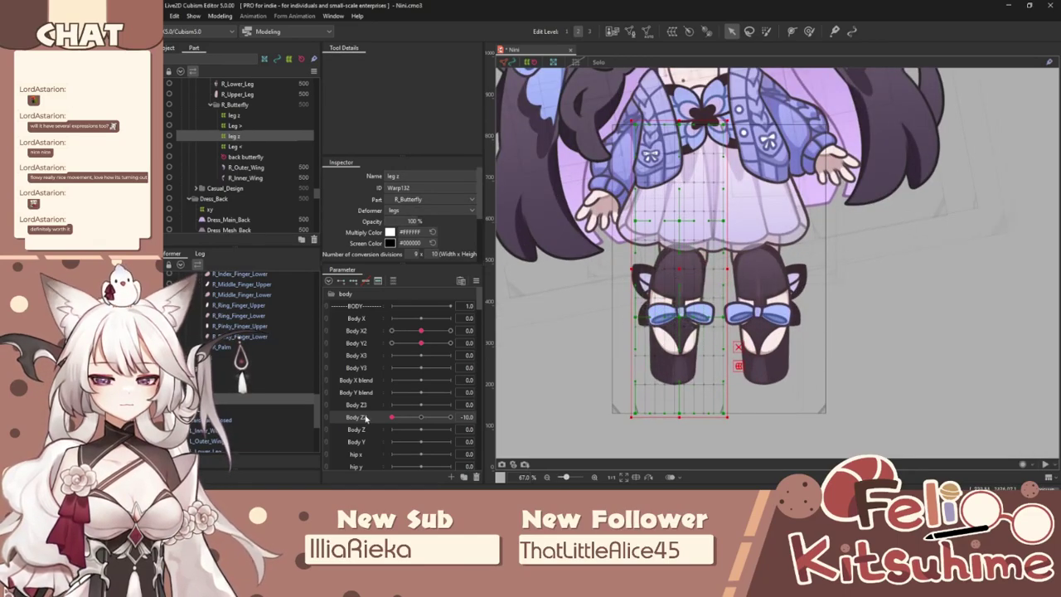
pyautogui.click(569, 62)
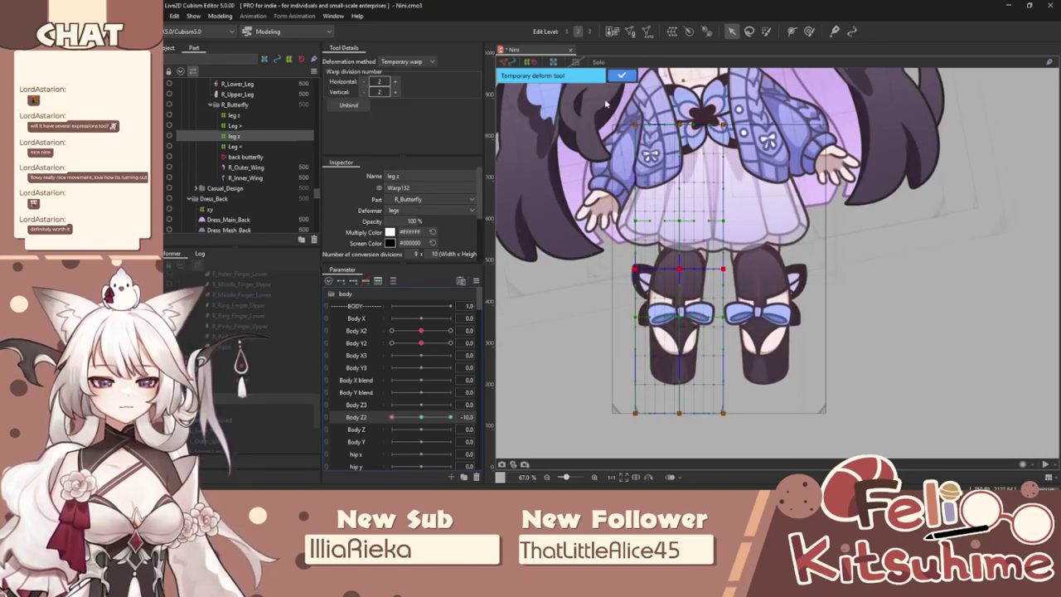
pyautogui.click(404, 62)
pyautogui.click(407, 134)
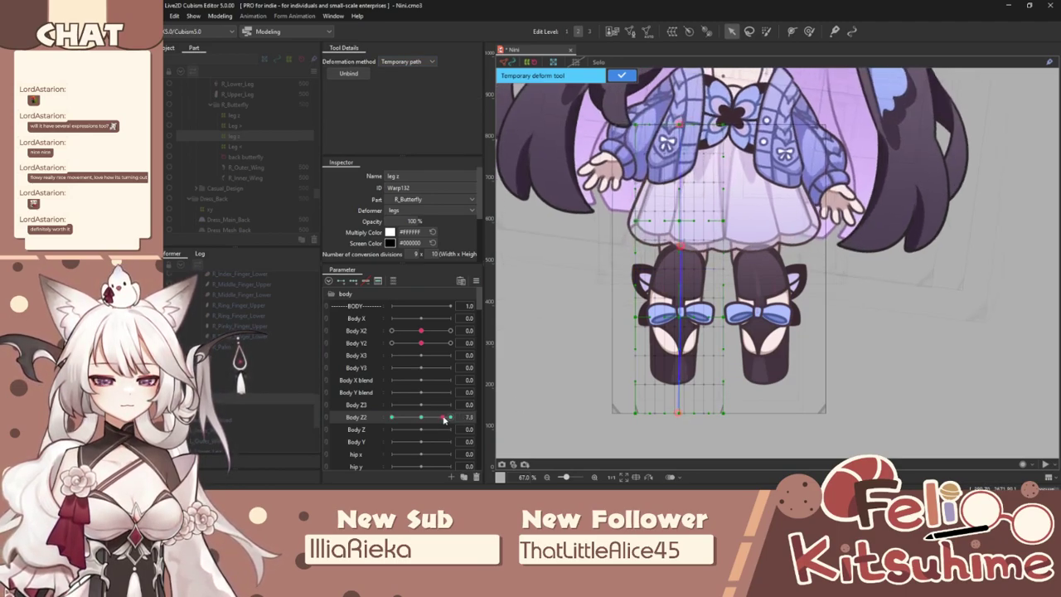
# At Body Z2 -10, swing the foot end of the leg path outward and adjust its middle point to match.
pyautogui.moveTo(679, 414); pyautogui.dragTo(654, 411)
pyautogui.hotkey('ctrl', 'z')
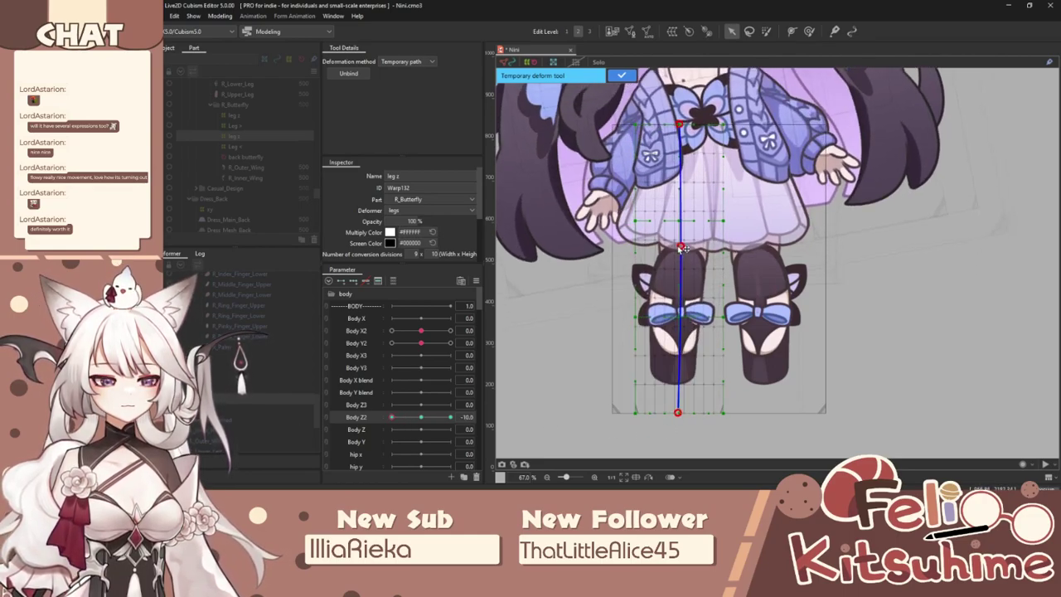
pyautogui.moveTo(680, 247); pyautogui.dragTo(668, 246)
pyautogui.moveTo(684, 415); pyautogui.dragTo(659, 414)
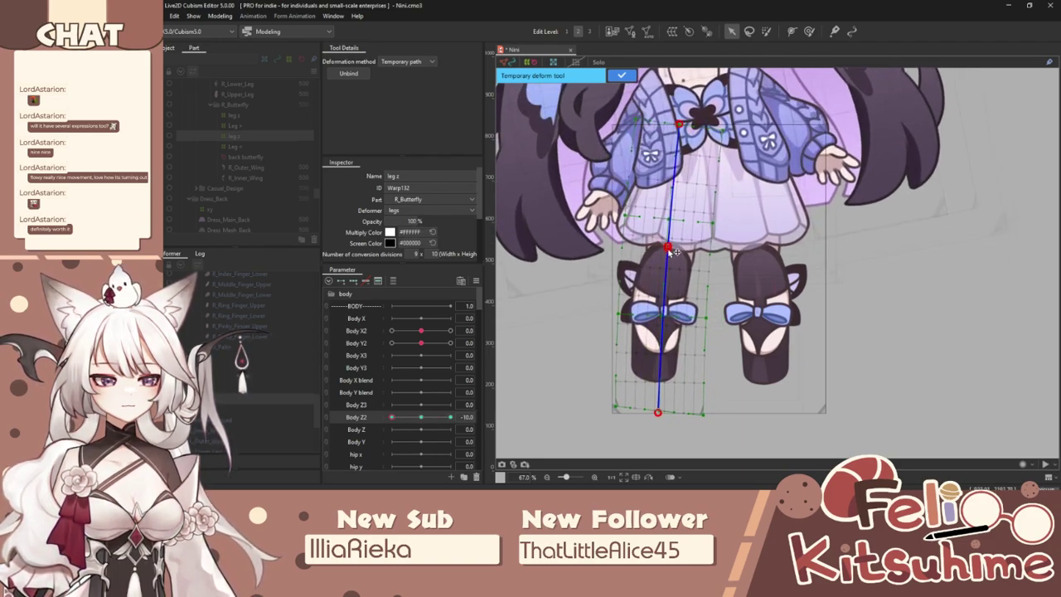
pyautogui.moveTo(669, 248); pyautogui.dragTo(676, 249)
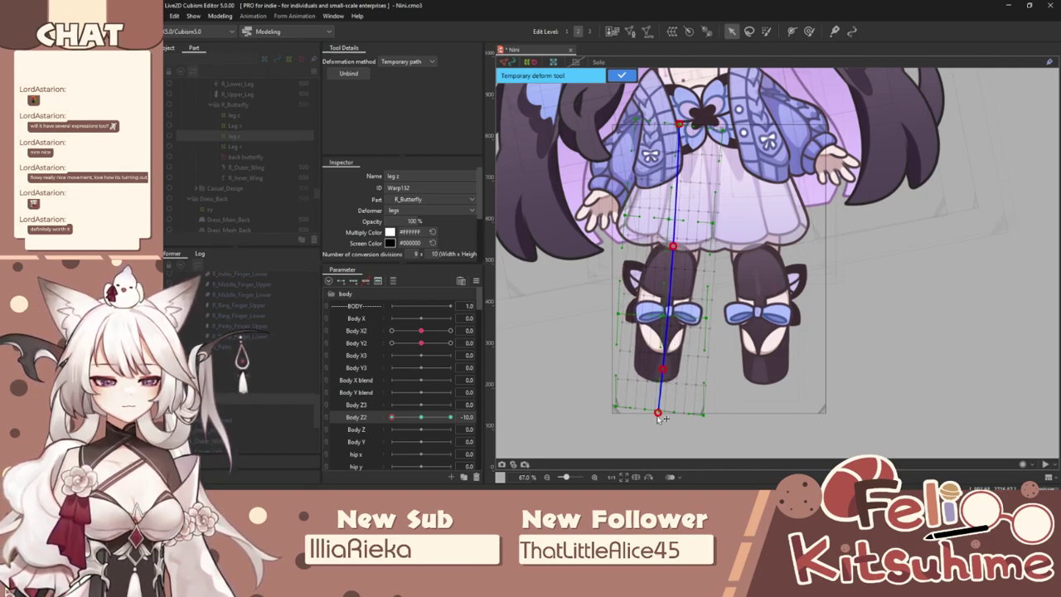
# Check the leg's swing across Body Z2 with the selection hidden, and apply the temporary path deformation.
pyautogui.moveTo(417, 416); pyautogui.dragTo(389, 424)
pyautogui.scroll(-2, 673, 321)
pyautogui.hotkey('ctrl', 't')
pyautogui.scroll(-2, 673, 322)
pyautogui.scroll(2, 699, 251)
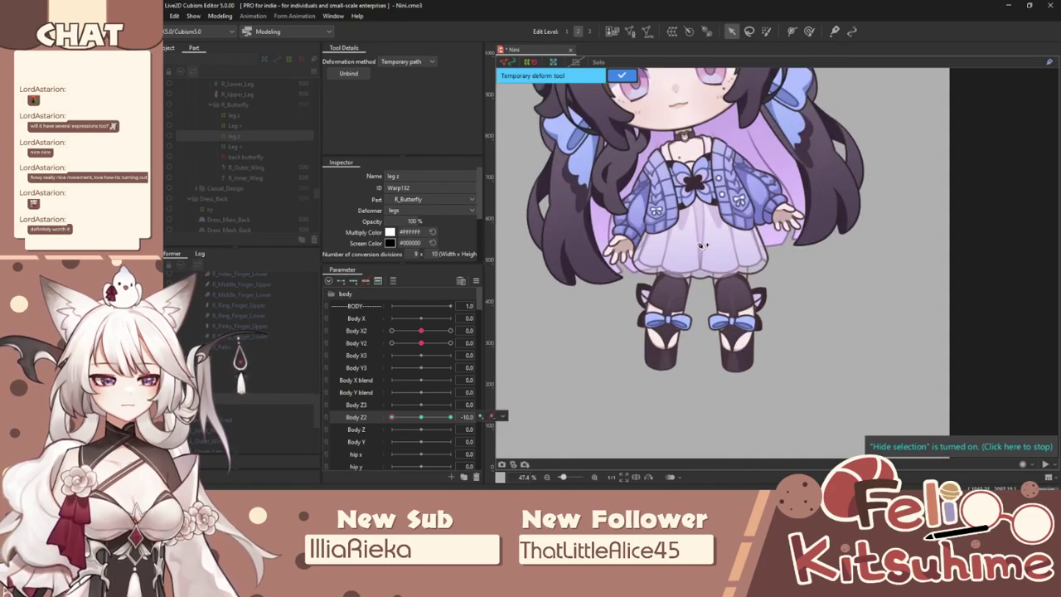
pyautogui.click(622, 75)
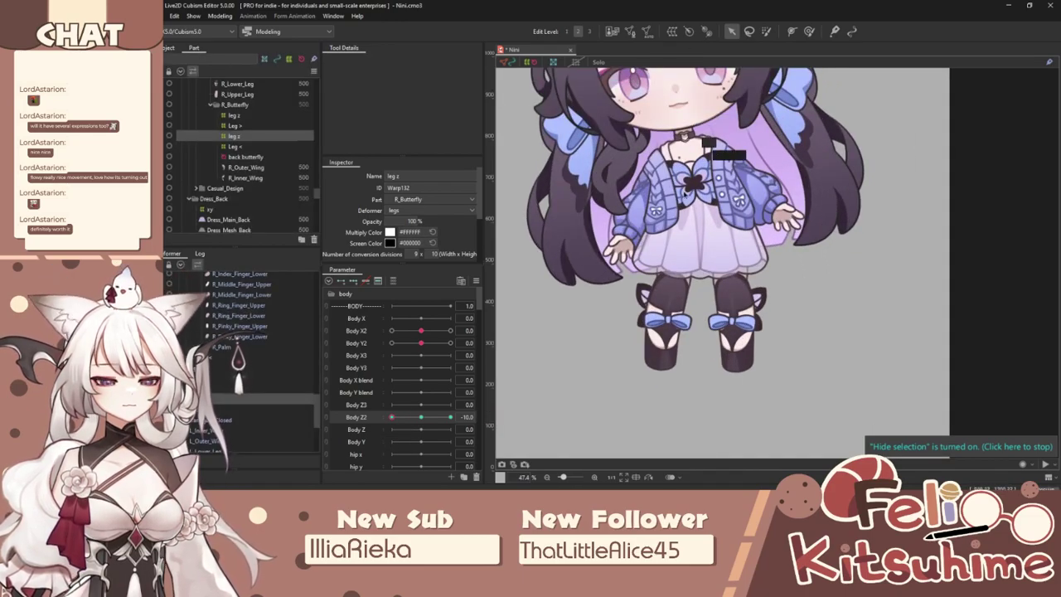
# Refine the leg's slant at Body Z2 10 and -10 with the deform brush at 29% weight.
pyautogui.click(810, 32)
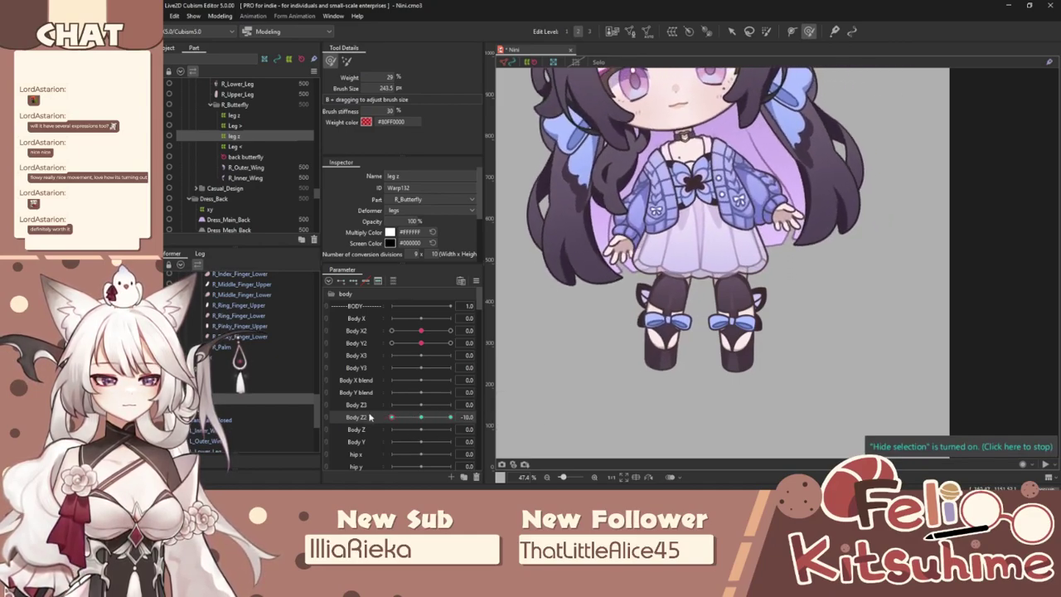
pyautogui.moveTo(673, 317)
pyautogui.mouseDown()
pyautogui.moveTo(671, 364)
pyautogui.moveTo(659, 381)
pyautogui.mouseUp()
pyautogui.moveTo(396, 418)
pyautogui.mouseDown()
pyautogui.moveTo(414, 420)
pyautogui.moveTo(372, 427)
pyautogui.mouseUp()
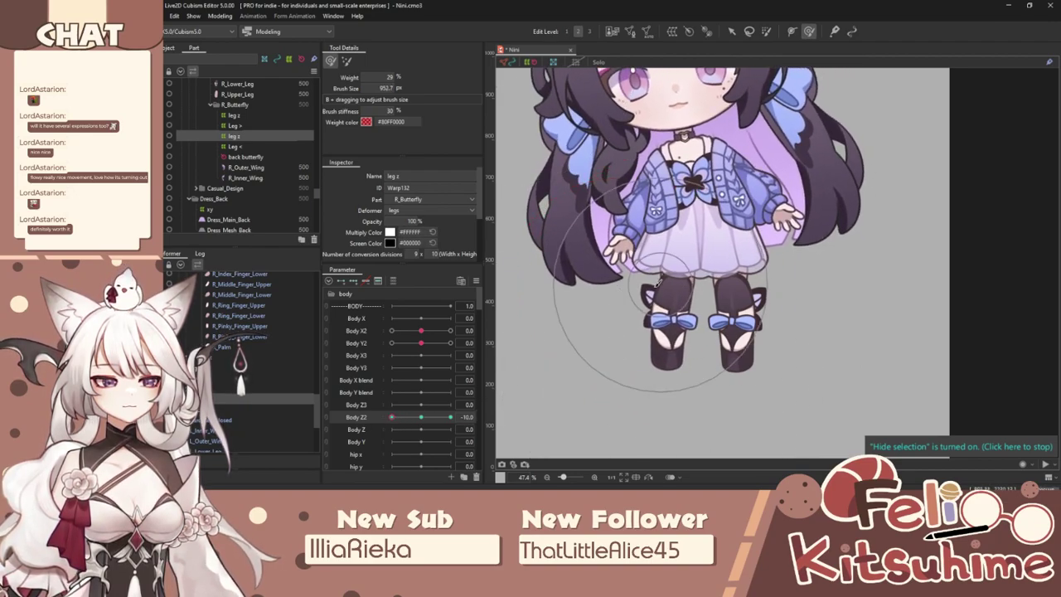
pyautogui.click(420, 419)
pyautogui.moveTo(421, 418); pyautogui.dragTo(465, 411)
pyautogui.moveTo(626, 290); pyautogui.dragTo(696, 319)
pyautogui.moveTo(454, 407); pyautogui.dragTo(380, 411)
pyautogui.moveTo(657, 326); pyautogui.dragTo(689, 320)
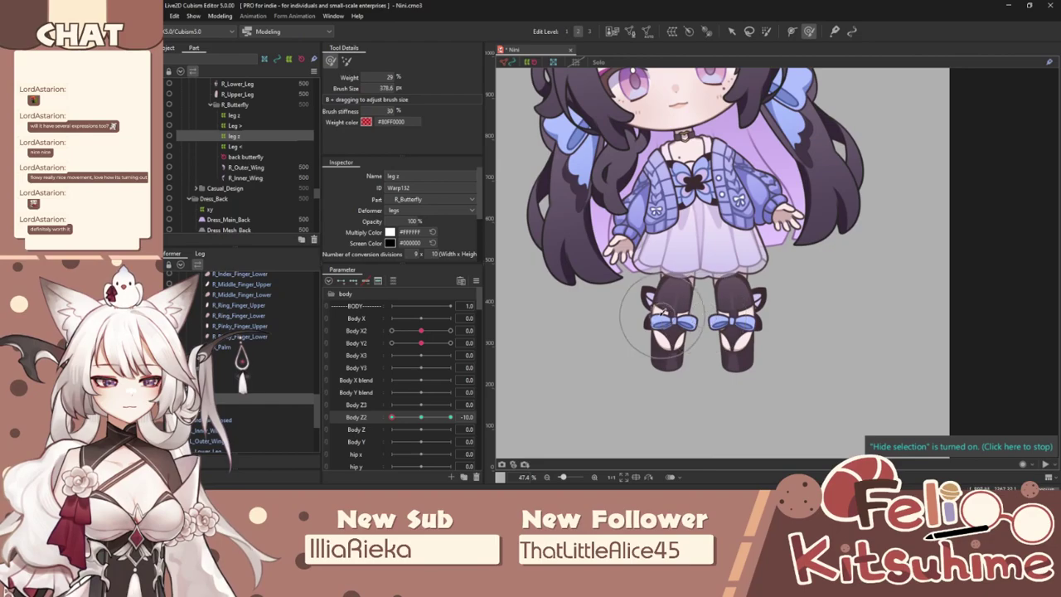
pyautogui.moveTo(392, 417); pyautogui.dragTo(274, 411)
pyautogui.moveTo(572, 188); pyautogui.dragTo(563, 212)
# Run the physics preview on the full figure and examine how the adjusted leg follows the body sway.
pyautogui.click(219, 16)
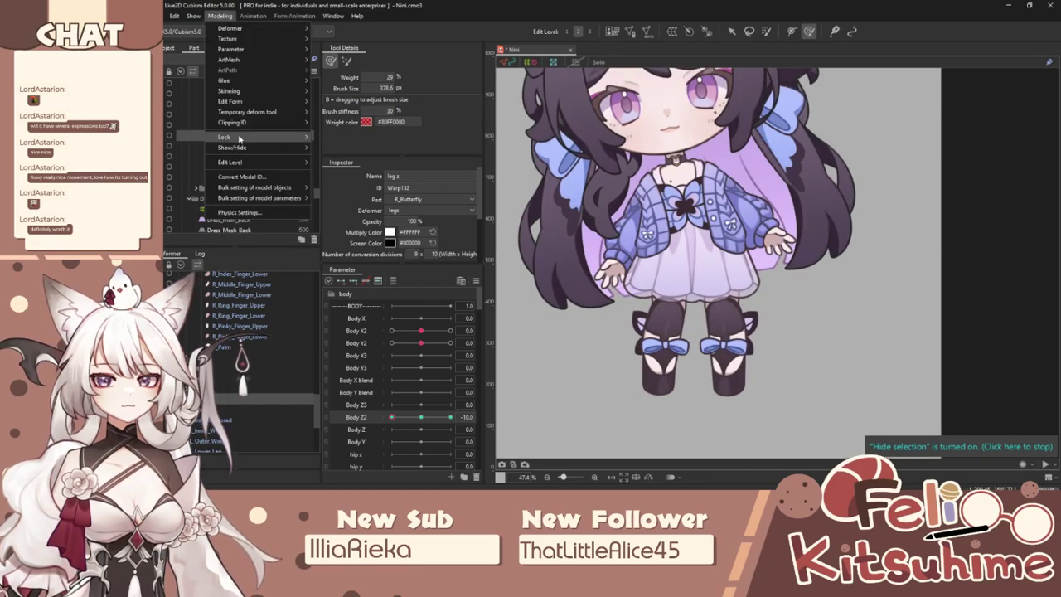
pyautogui.click(249, 213)
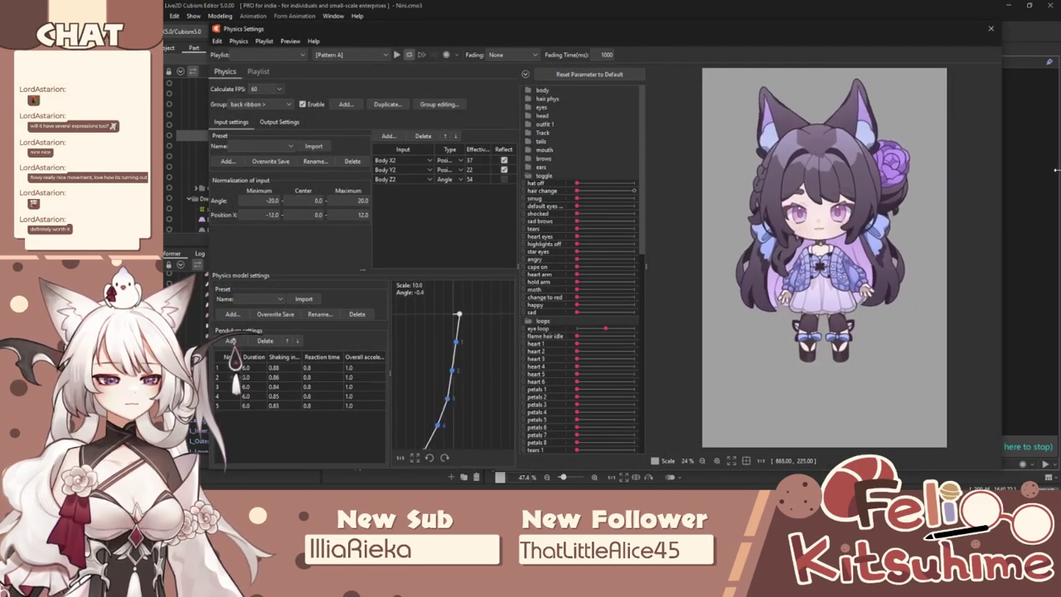
pyautogui.moveTo(656, 219); pyautogui.dragTo(768, 208)
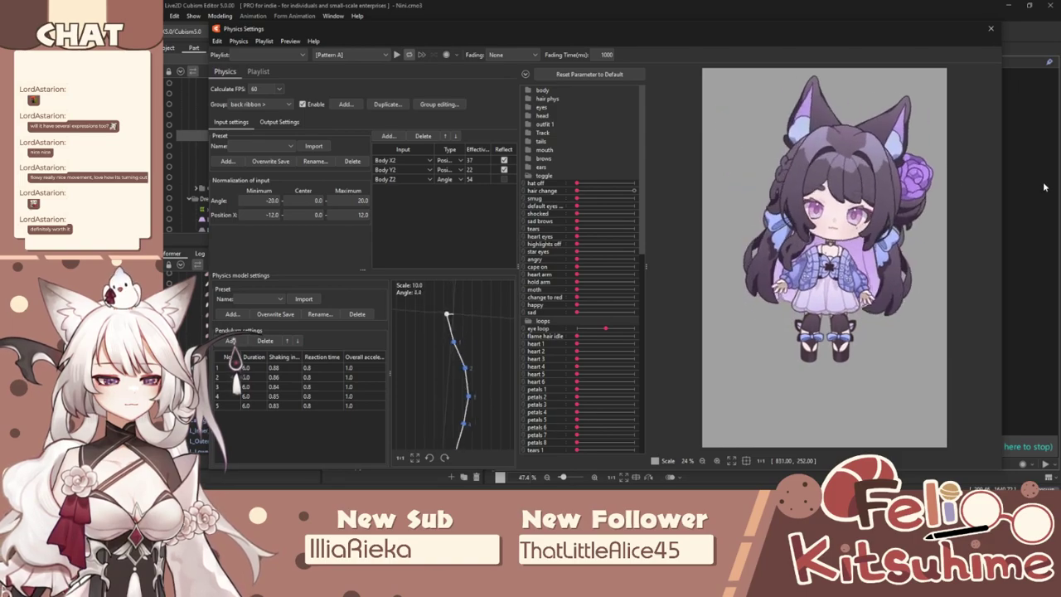
pyautogui.click(990, 29)
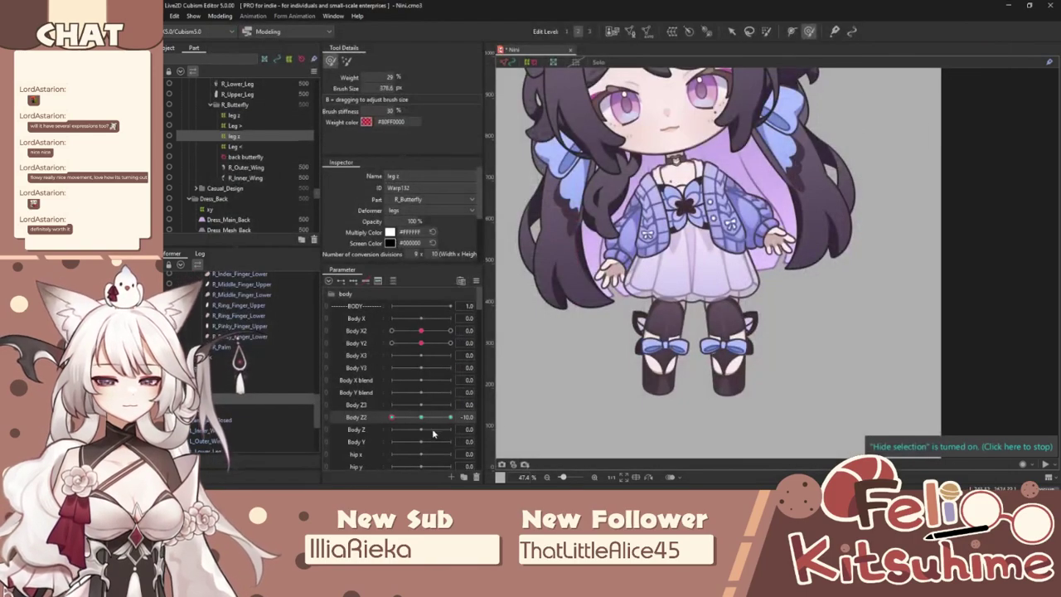
# Show the selection again and duplicate the adjusted leg's leg z deformer.
pyautogui.click(731, 31)
pyautogui.hotkey('ctrl', 't')
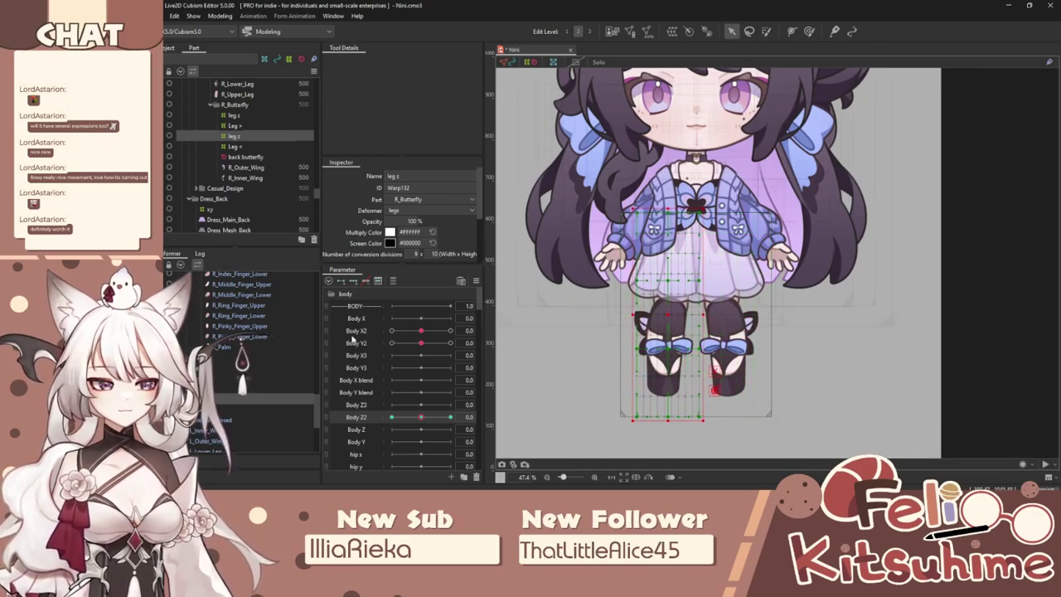
pyautogui.hotkey('ctrl', 'v')
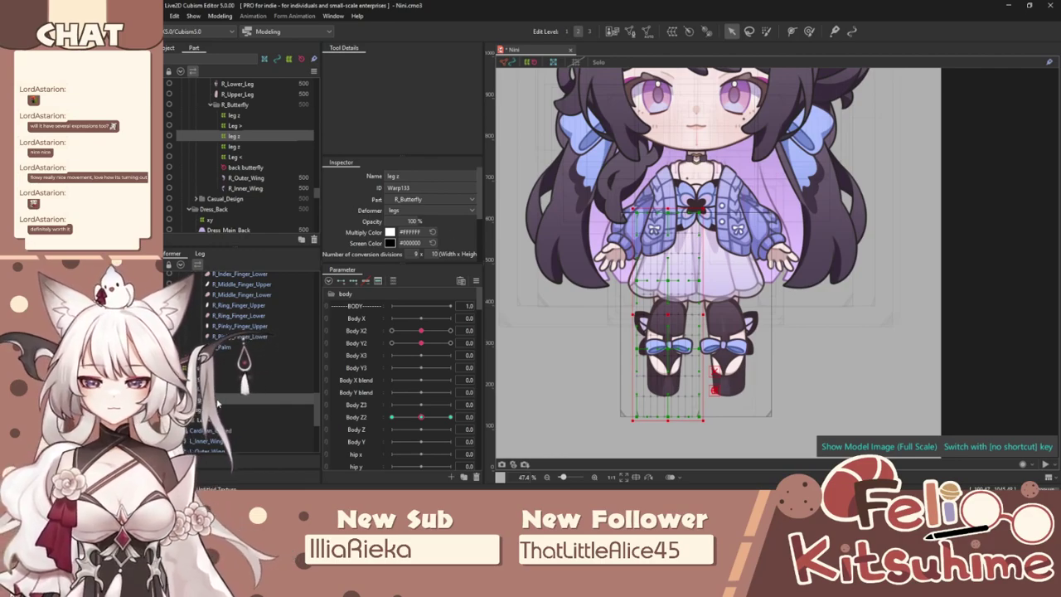
# Try to delete the opposite leg's old leg z deformer, compare the legs across Body Z2, and undo the deletion.
pyautogui.press('Up')
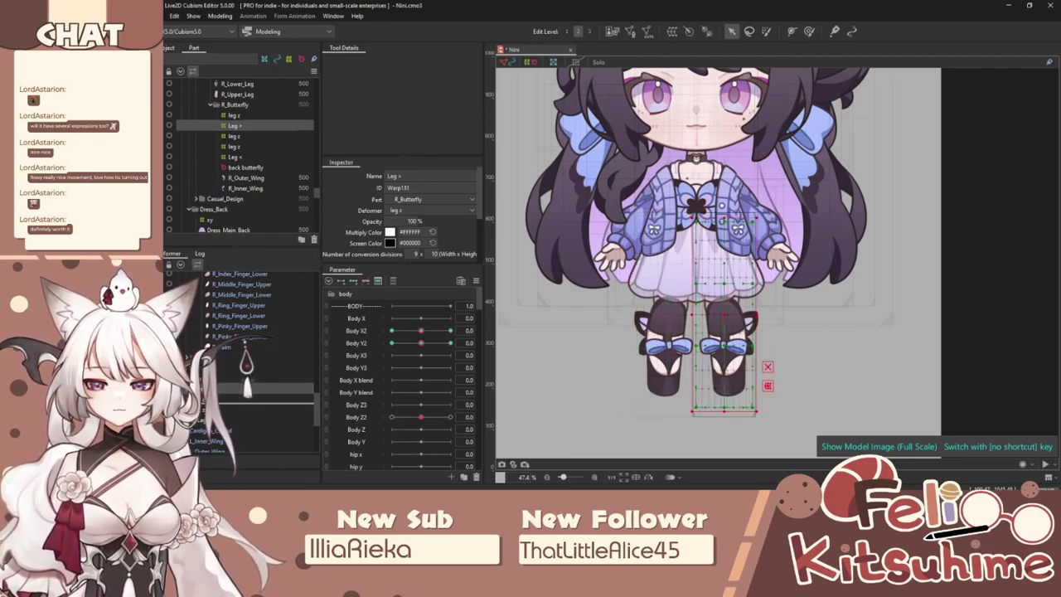
pyautogui.press('Up')
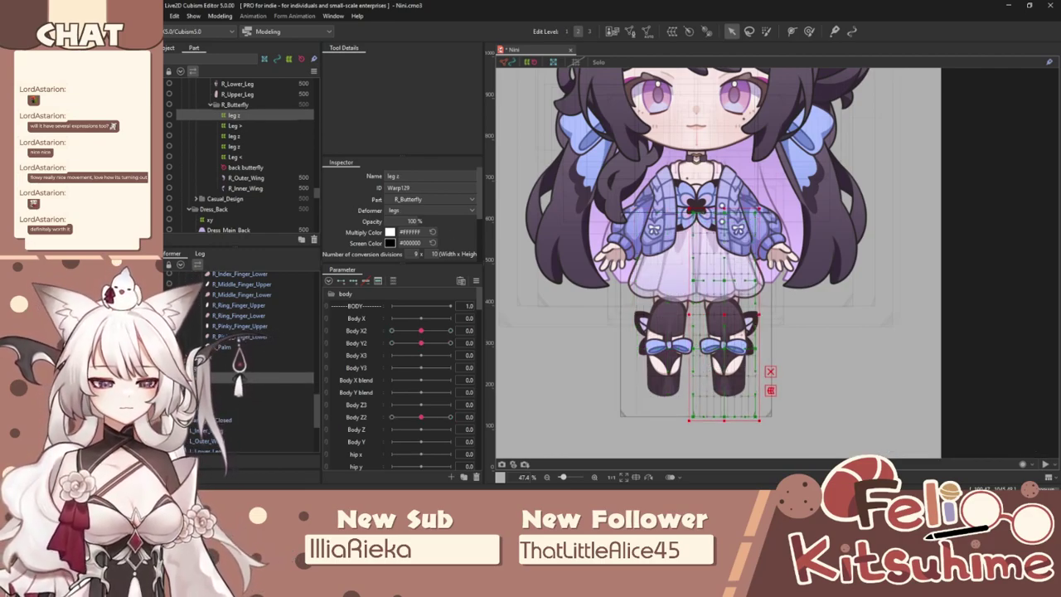
pyautogui.press('Delete')
pyautogui.click(234, 125)
pyautogui.moveTo(418, 414)
pyautogui.mouseDown()
pyautogui.moveTo(369, 421)
pyautogui.moveTo(448, 417)
pyautogui.moveTo(384, 426)
pyautogui.moveTo(419, 421)
pyautogui.mouseUp()
pyautogui.click(218, 391)
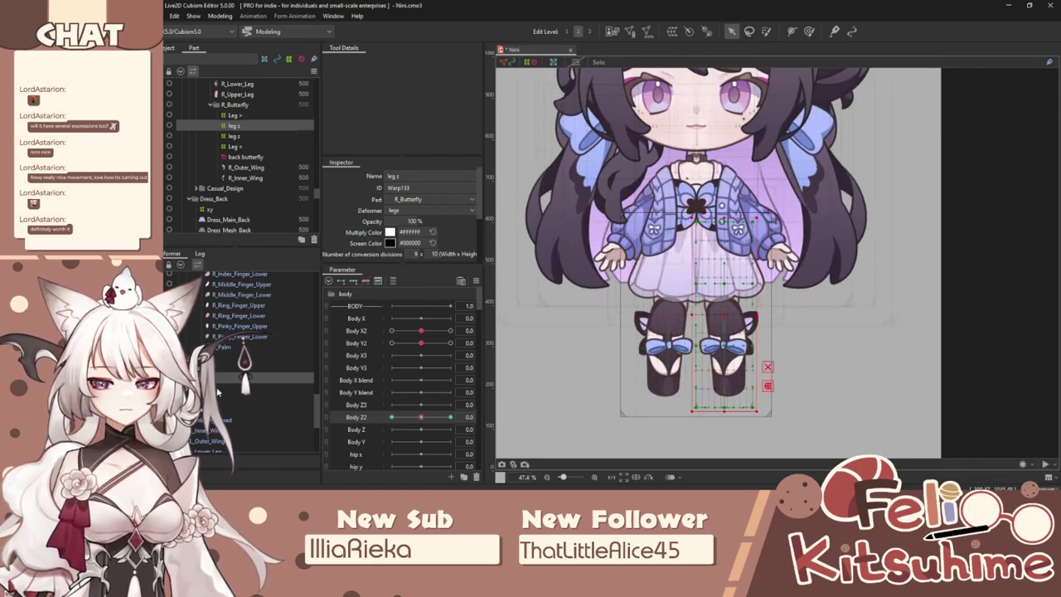
pyautogui.click(217, 379)
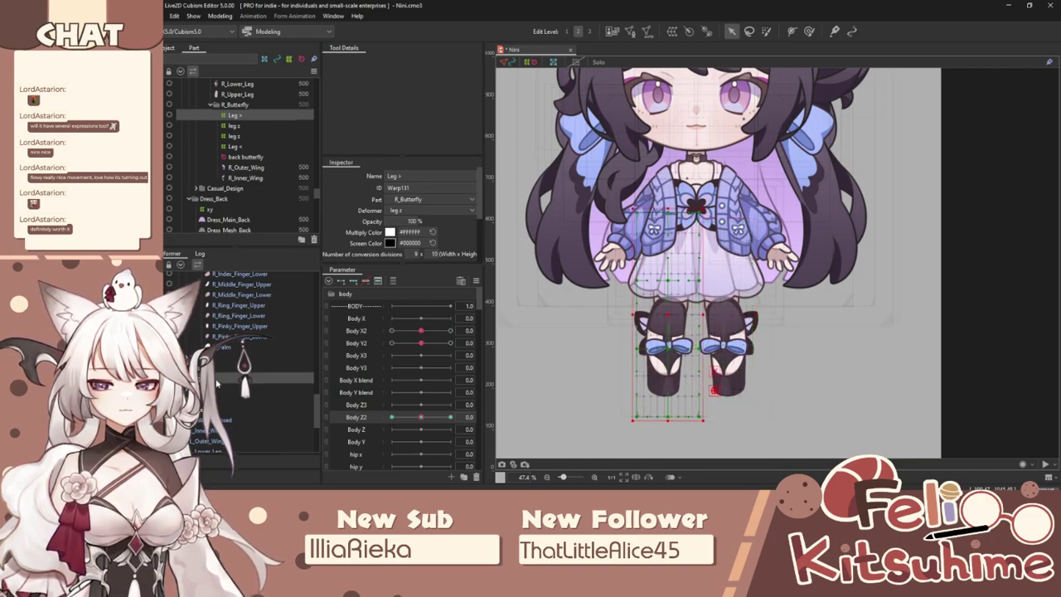
pyautogui.moveTo(421, 417)
pyautogui.mouseDown()
pyautogui.moveTo(374, 416)
pyautogui.moveTo(436, 417)
pyautogui.mouseUp()
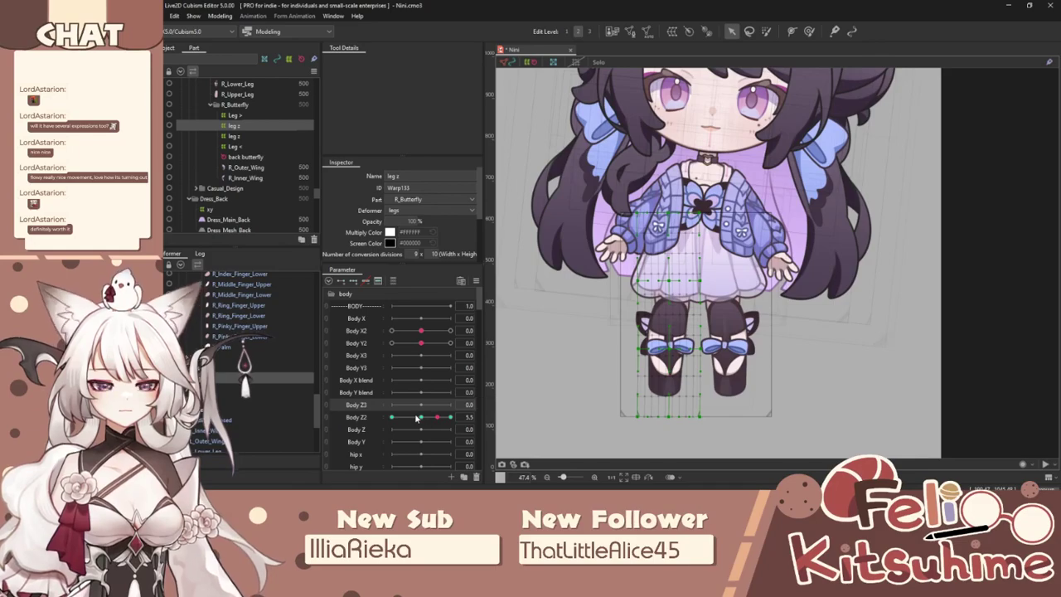
pyautogui.click(417, 417)
pyautogui.hotkey('ctrl', 'v')
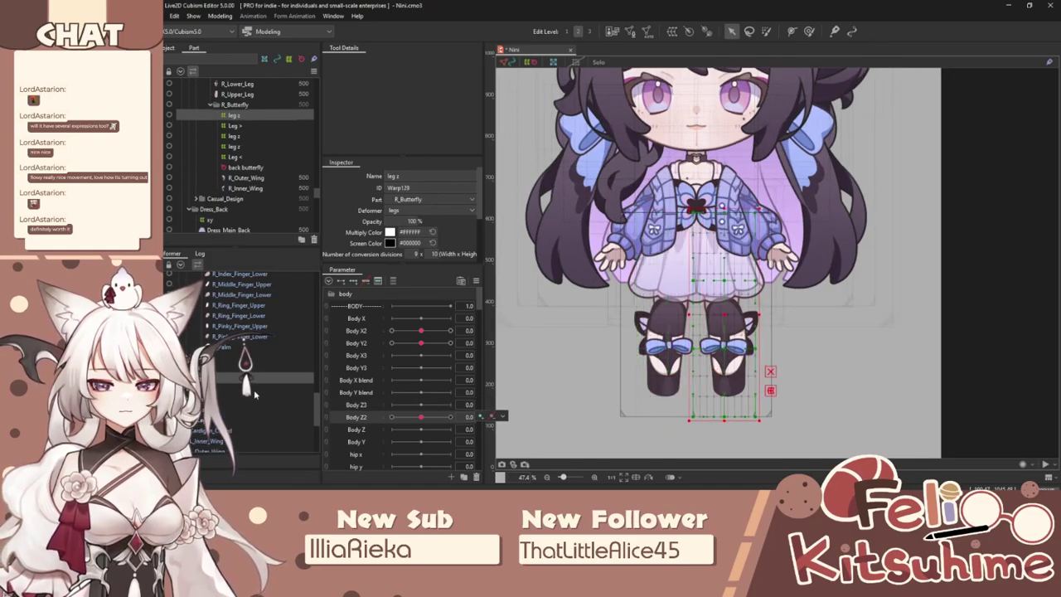
# Reflect the duplicated leg z deformer horizontally so that it covers the opposite leg.
pyautogui.click(224, 388)
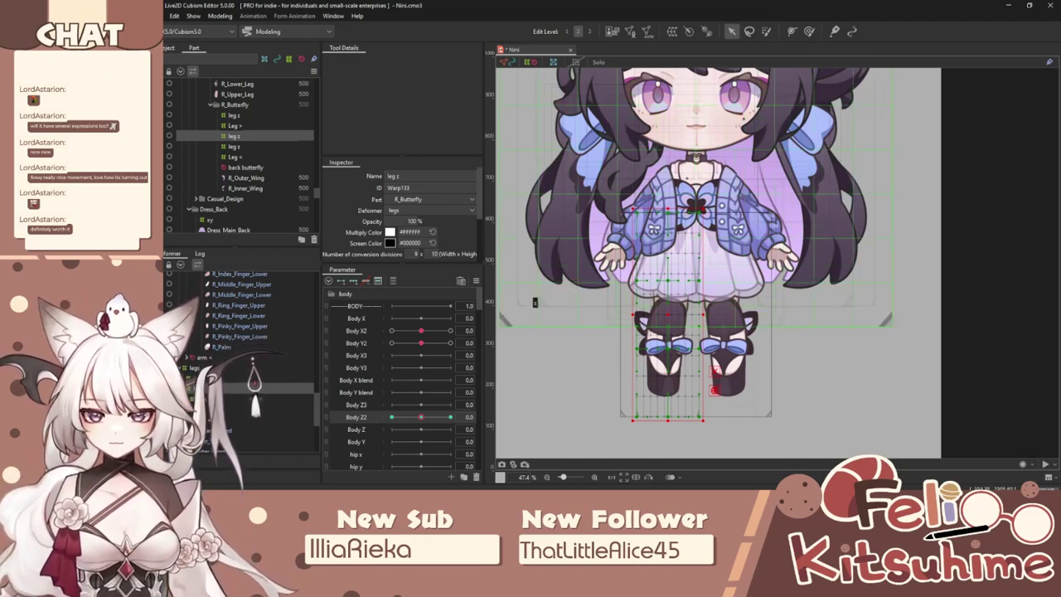
pyautogui.click(234, 126)
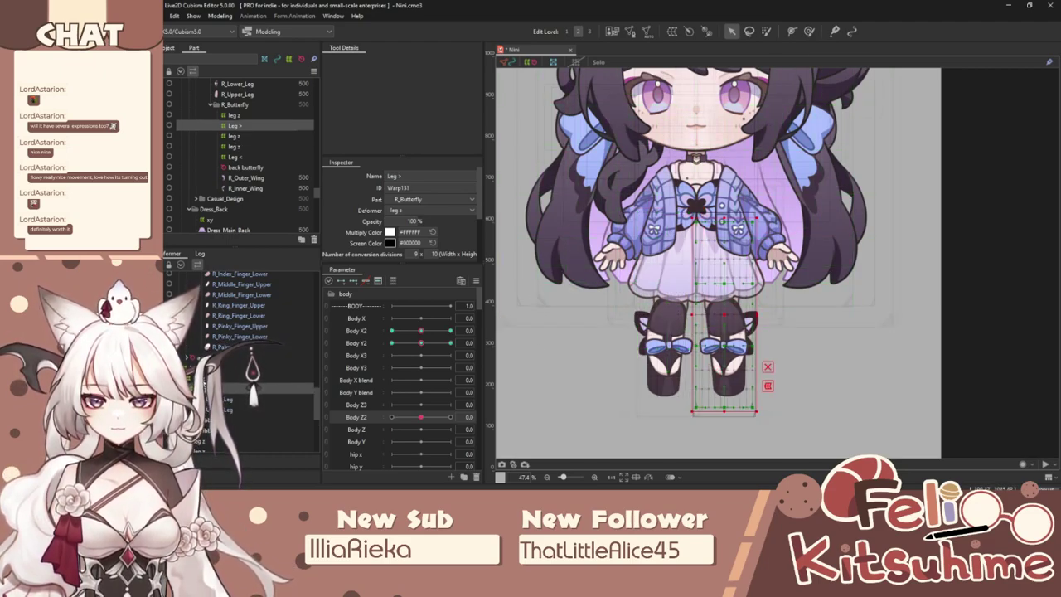
pyautogui.click(190, 378)
pyautogui.click(190, 387)
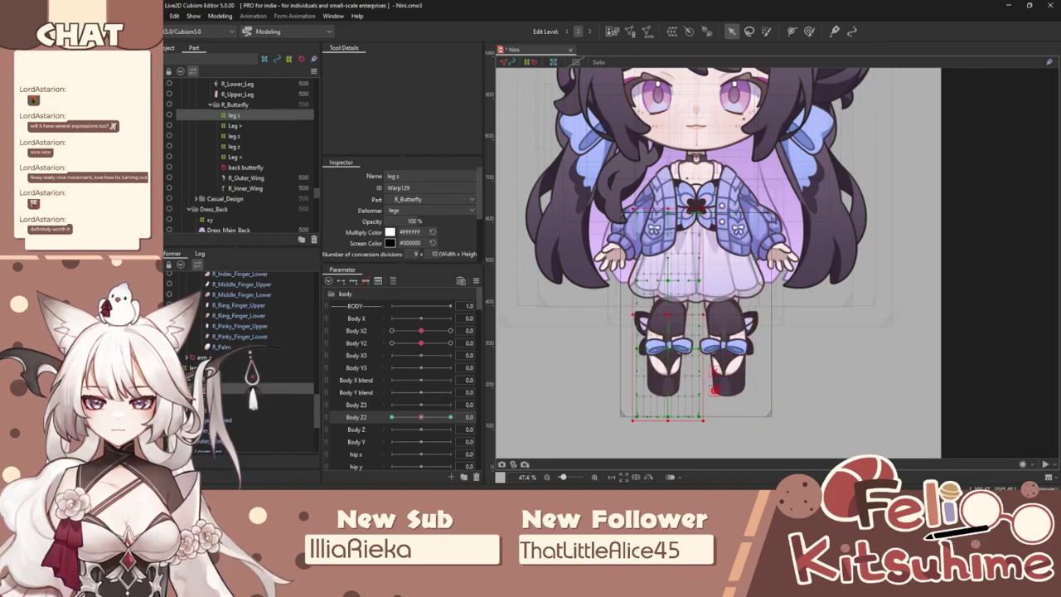
pyautogui.rightClick(618, 278)
pyautogui.click(632, 461)
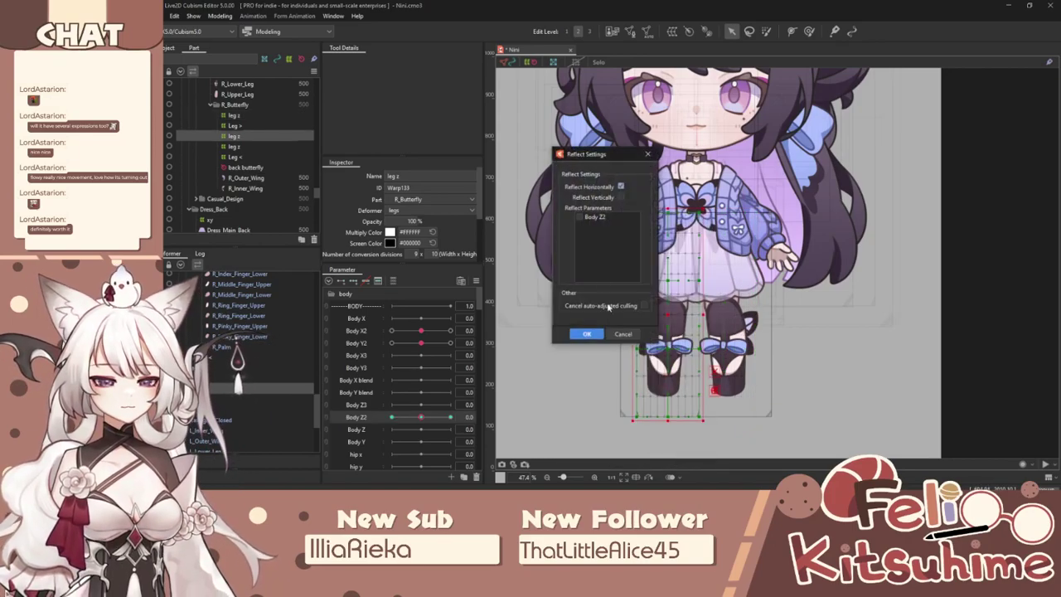
pyautogui.click(586, 334)
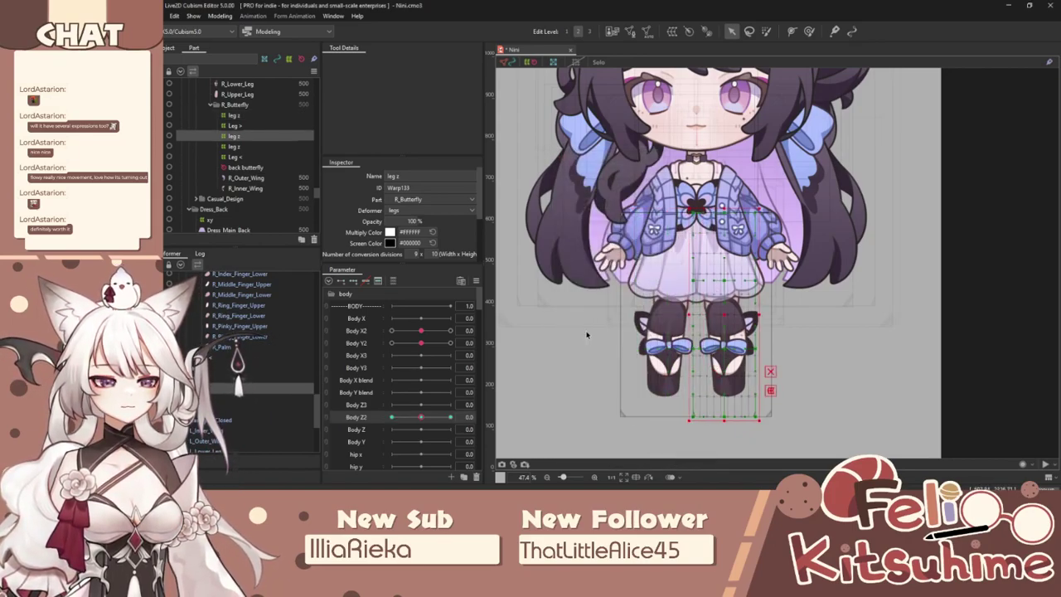
# Delete the opposite leg's old leg z deformer and swing Body Z2 to -10 to check the legs.
pyautogui.click(225, 377)
pyautogui.press('Down')
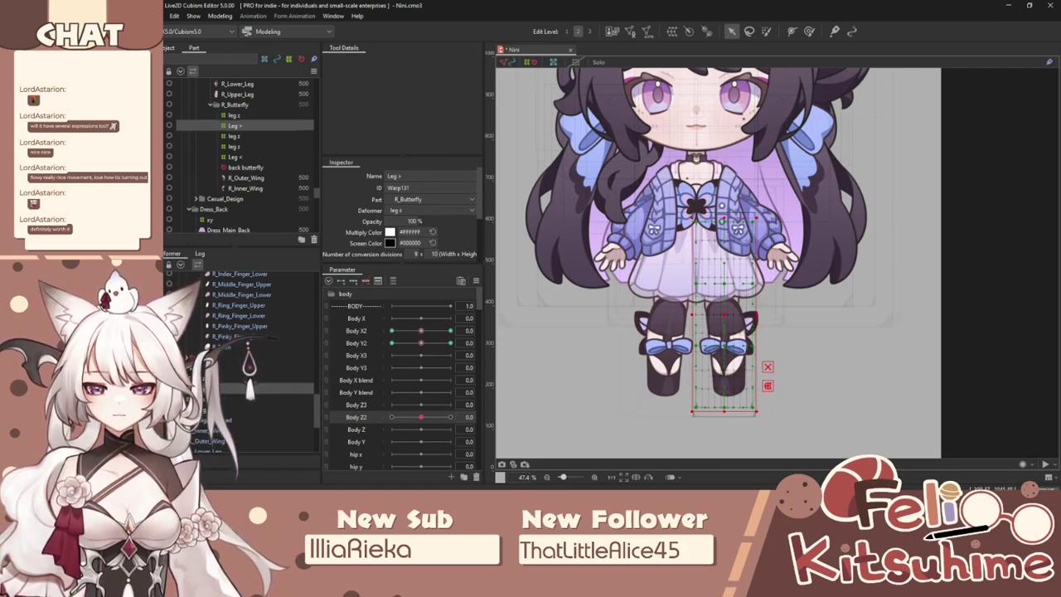
pyautogui.press('Up')
pyautogui.press('Delete')
pyautogui.moveTo(414, 418); pyautogui.dragTo(386, 411)
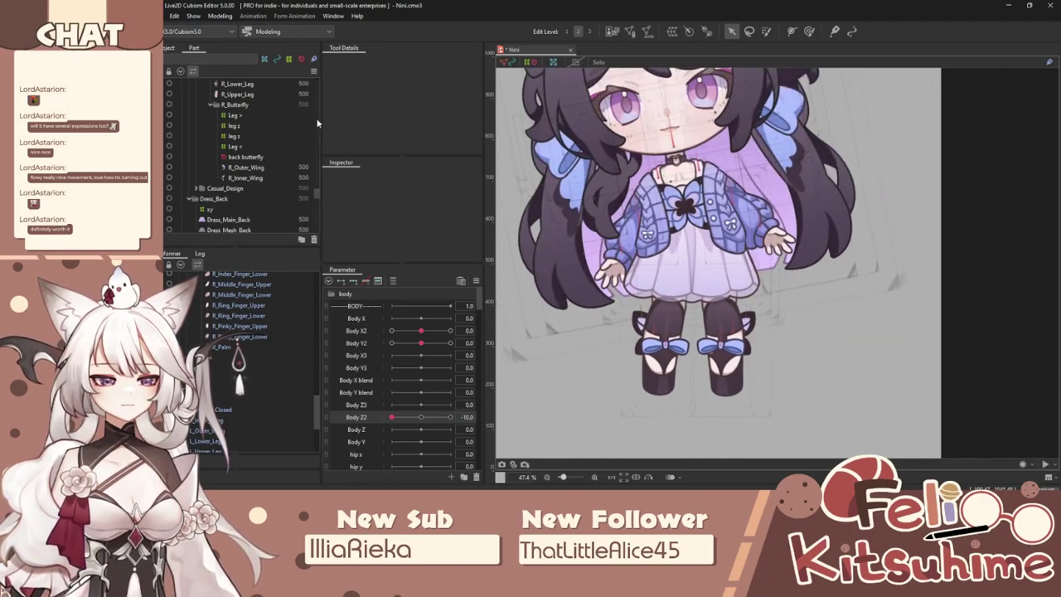
# Run the physics preview and examine how both legs follow the body sway.
pyautogui.click(219, 16)
pyautogui.click(239, 212)
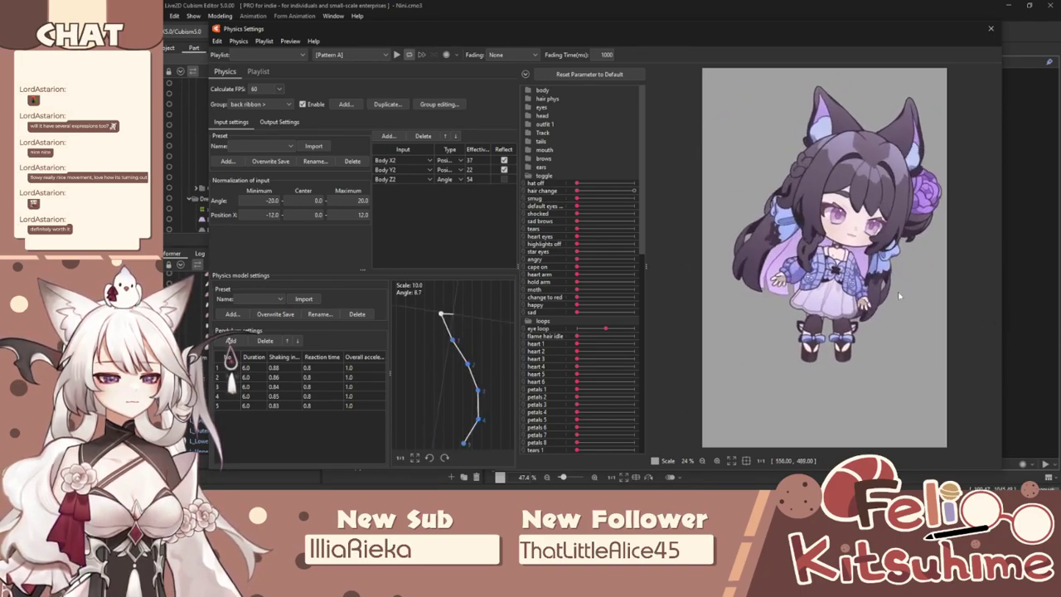
pyautogui.scroll(5, 818, 240)
pyautogui.scroll(-2, 828, 239)
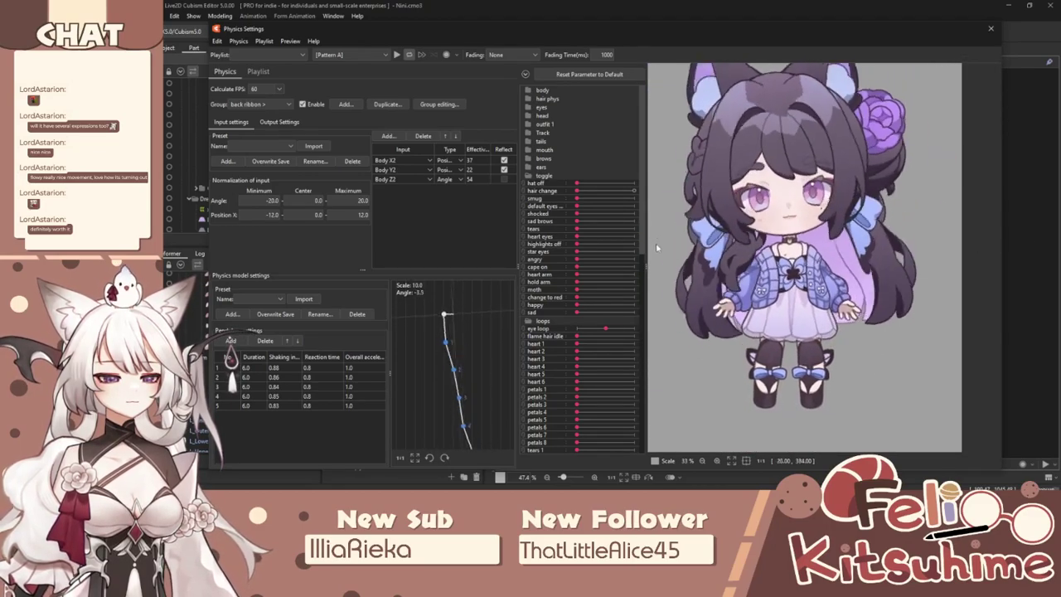
pyautogui.click(990, 28)
# Copy the reflected leg z deformer's form at Body Z2 -3.5 and apply it at Body Z2 -10.
pyautogui.click(422, 416)
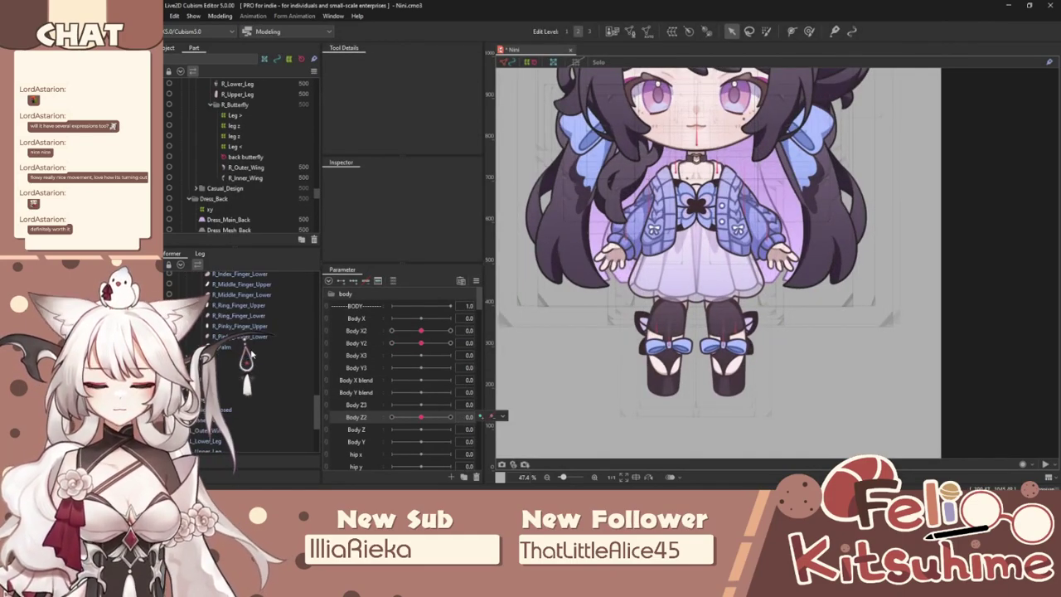
pyautogui.click(249, 302)
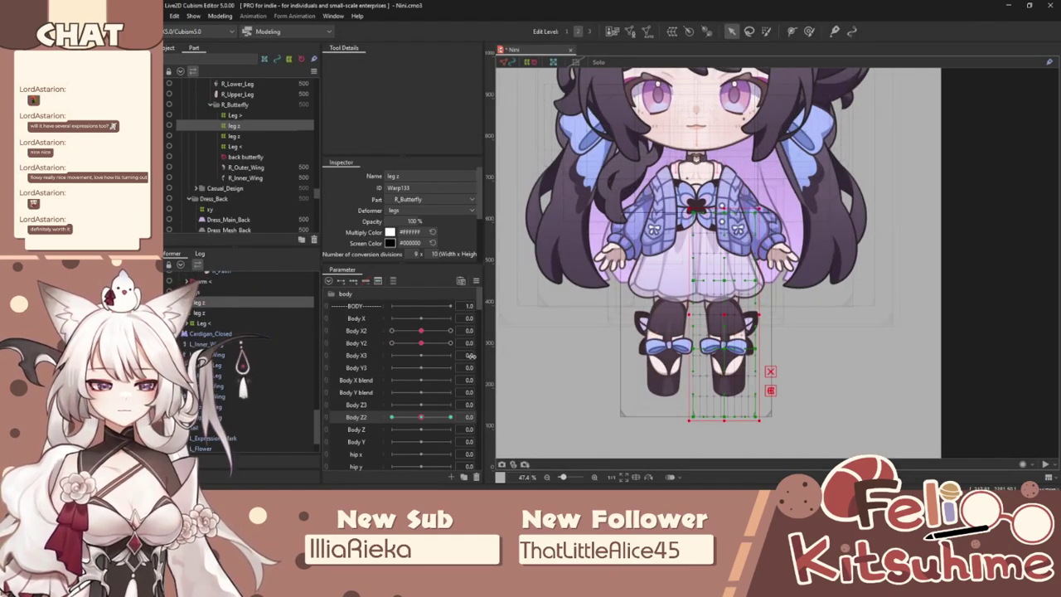
pyautogui.moveTo(422, 416)
pyautogui.mouseDown()
pyautogui.moveTo(461, 417)
pyautogui.moveTo(385, 423)
pyautogui.moveTo(417, 422)
pyautogui.mouseUp()
pyautogui.click(412, 420)
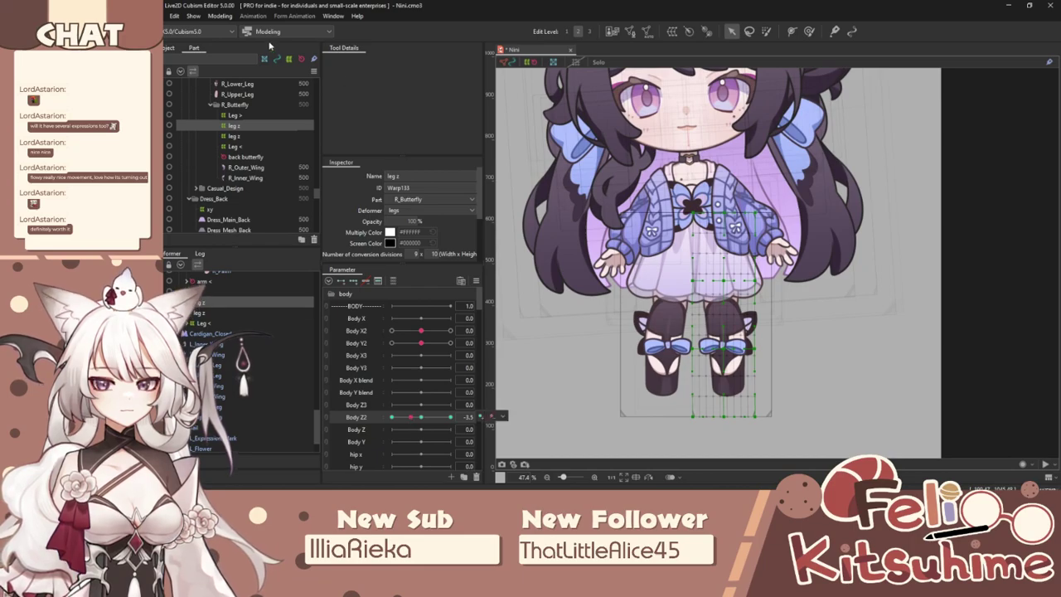
pyautogui.click(229, 16)
pyautogui.moveTo(249, 103)
pyautogui.click(350, 153)
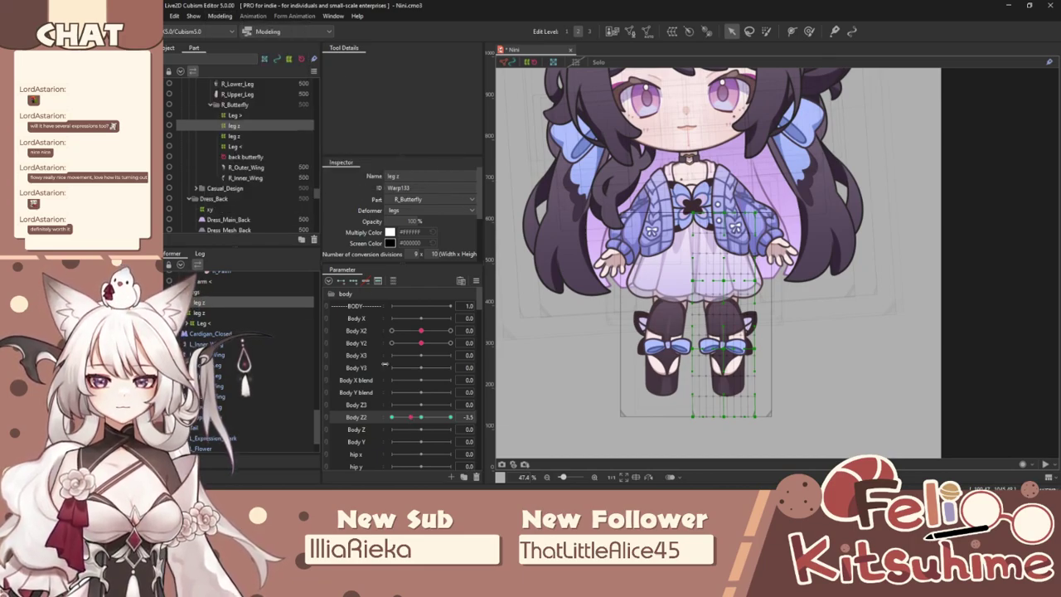
pyautogui.moveTo(402, 423); pyautogui.dragTo(367, 418)
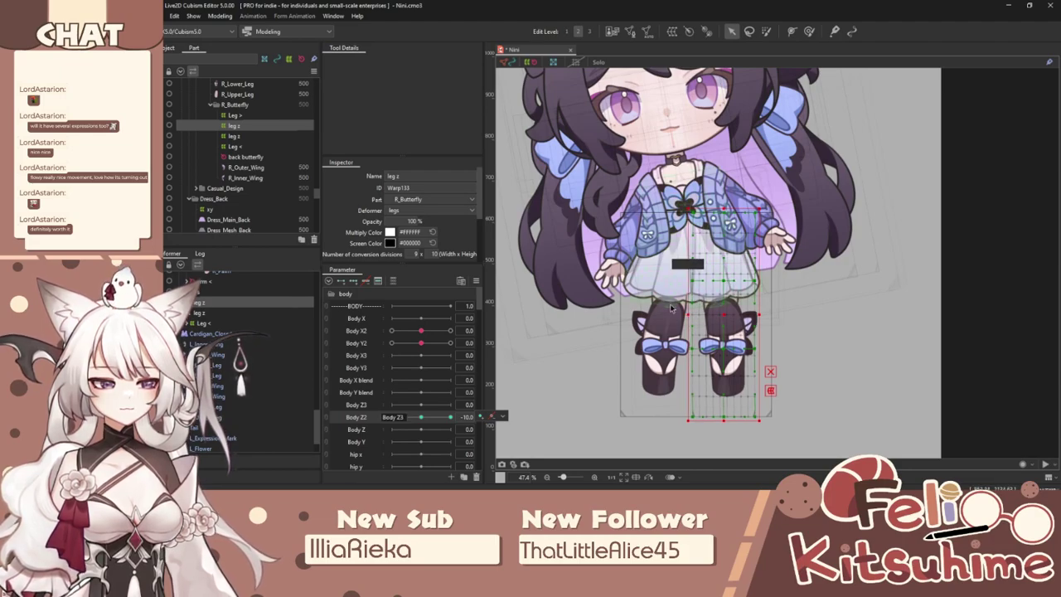
# Copy the other leg z deformer's form at Body Z2 3.7 and paste it at Body Z2 10.
pyautogui.click(206, 313)
pyautogui.moveTo(398, 420); pyautogui.dragTo(432, 417)
pyautogui.click(224, 16)
pyautogui.moveTo(238, 103)
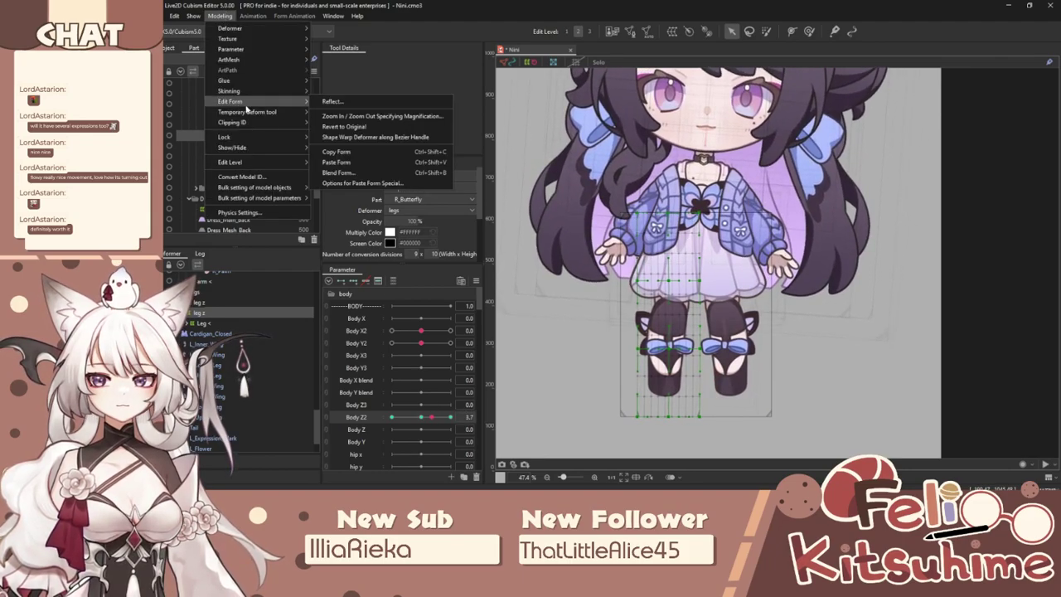
pyautogui.click(336, 152)
pyautogui.moveTo(431, 417); pyautogui.dragTo(509, 414)
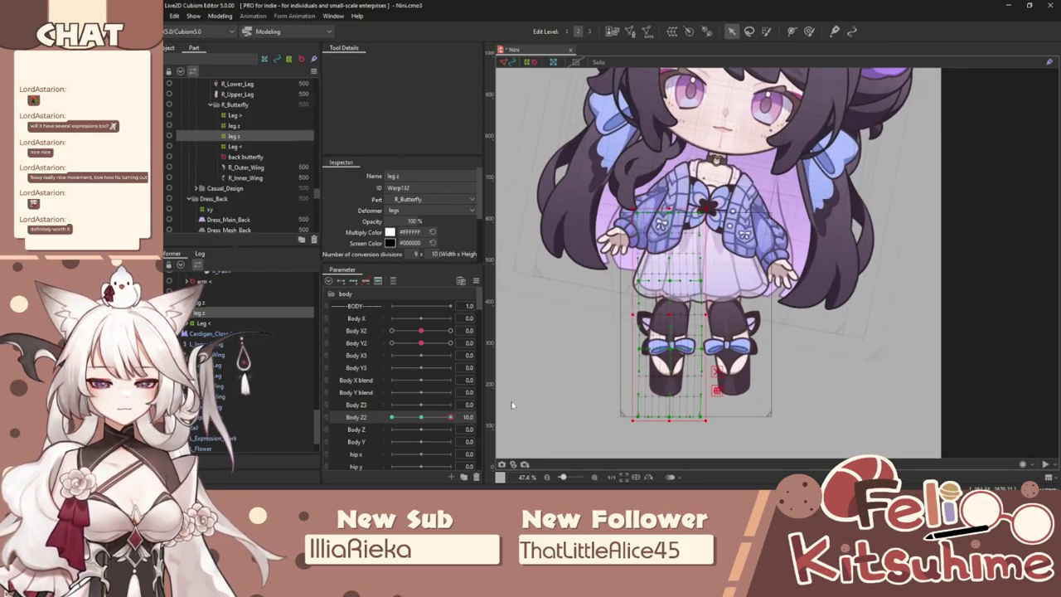
pyautogui.hotkey('ctrl', 'shift', 'v')
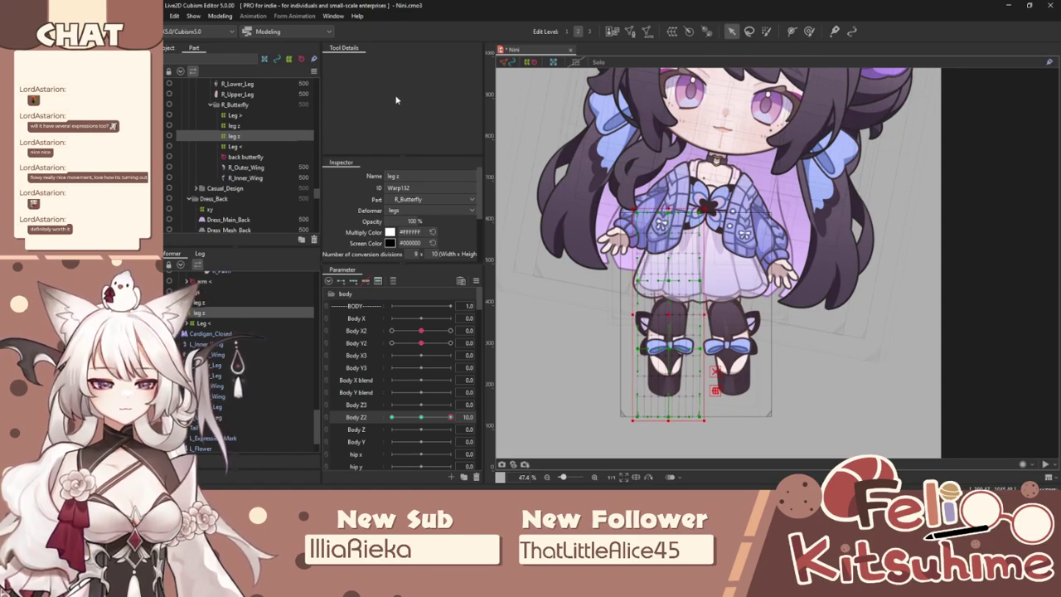
# Run the physics preview and sway the figure to check the softened leg movement.
pyautogui.click(219, 17)
pyautogui.click(248, 209)
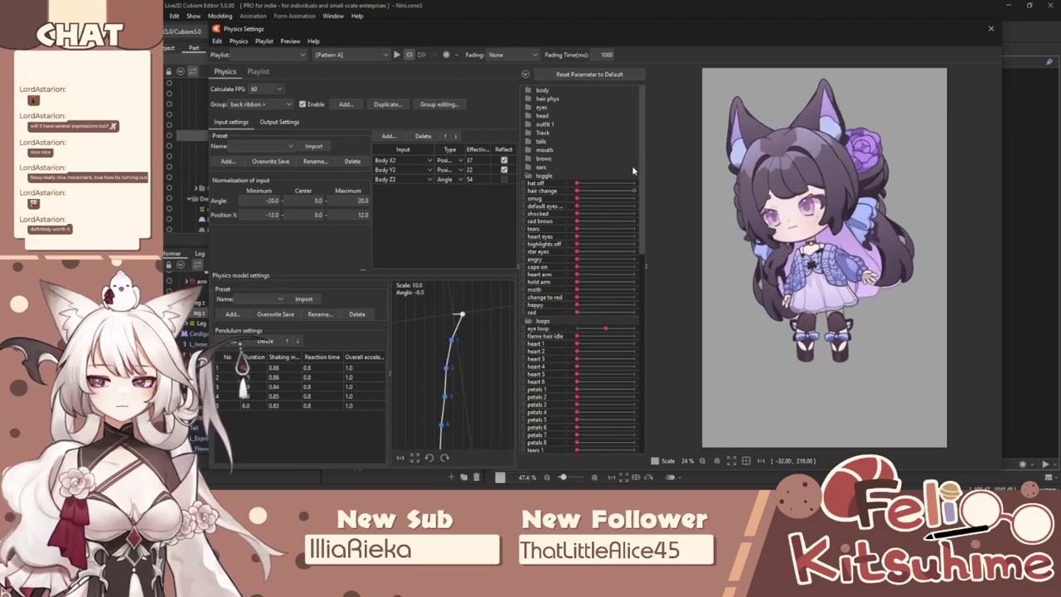
pyautogui.moveTo(896, 289); pyautogui.dragTo(675, 271)
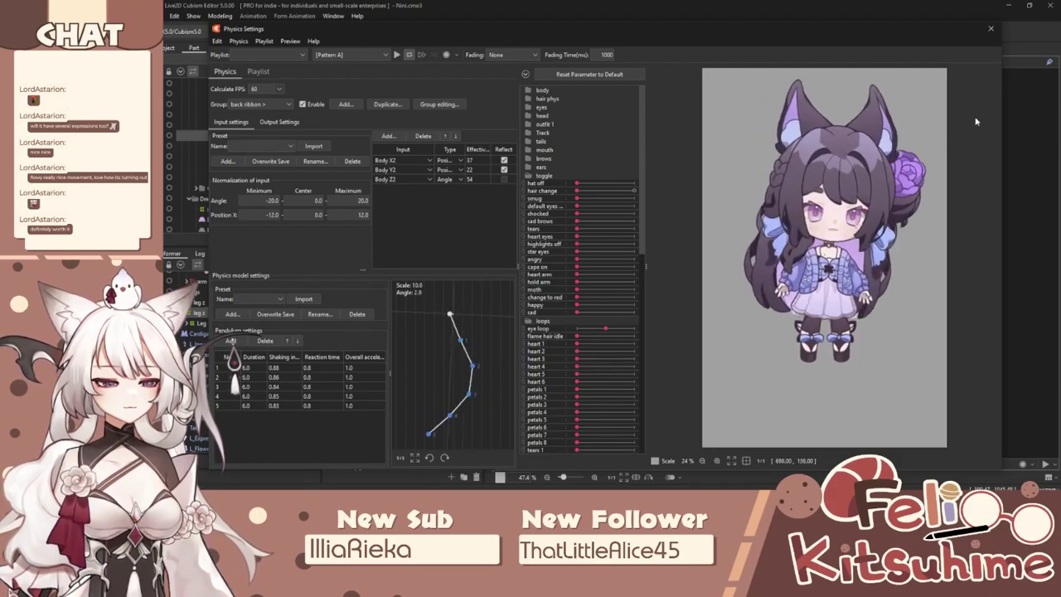
pyautogui.click(989, 29)
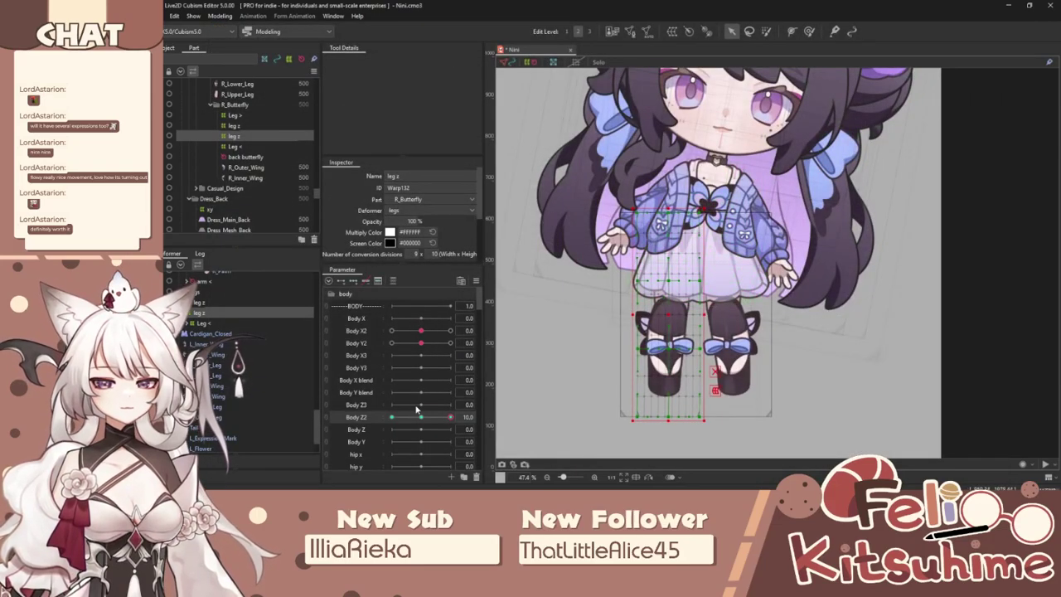
# Return the model to its default pose and inspect the full figure with the selection hidden.
pyautogui.click(420, 416)
pyautogui.click(476, 281)
pyautogui.click(497, 283)
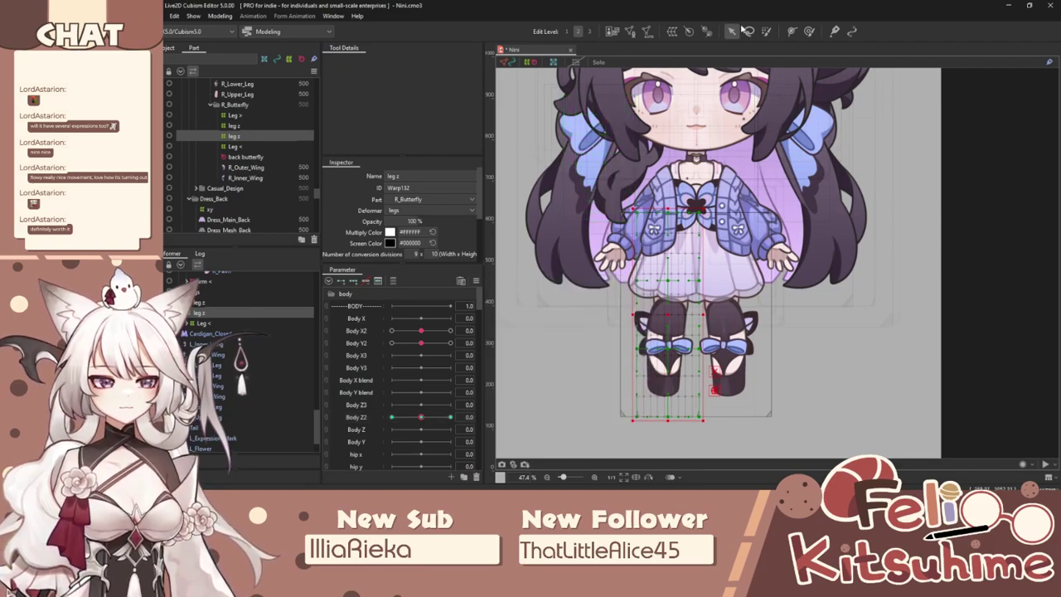
pyautogui.hotkey('ctrl', 't')
pyautogui.scroll(-3, 719, 232)
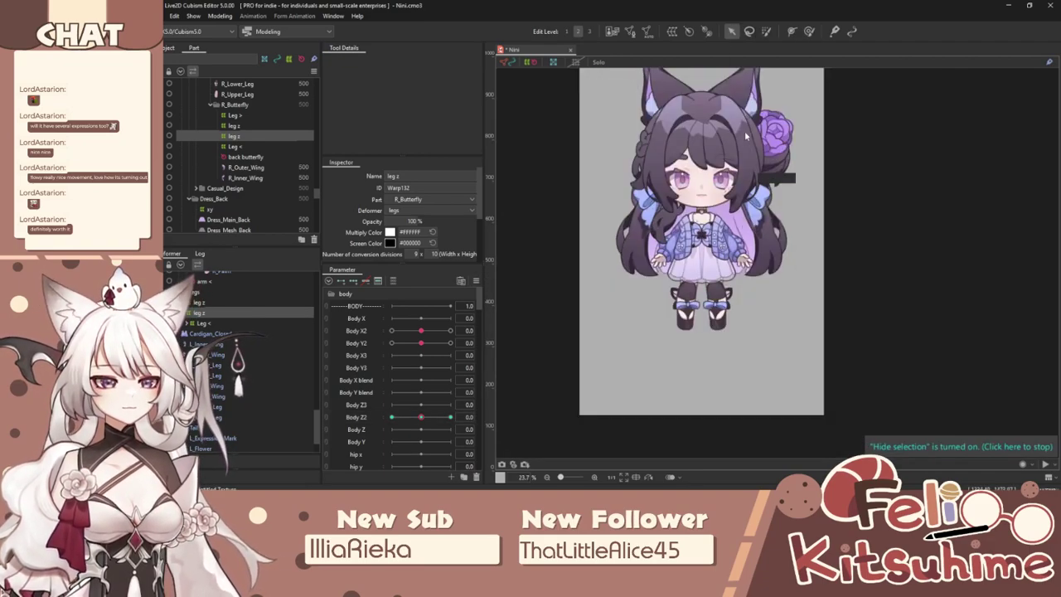
pyautogui.scroll(3, 712, 164)
pyautogui.scroll(-4, 679, 178)
pyautogui.scroll(2, 679, 178)
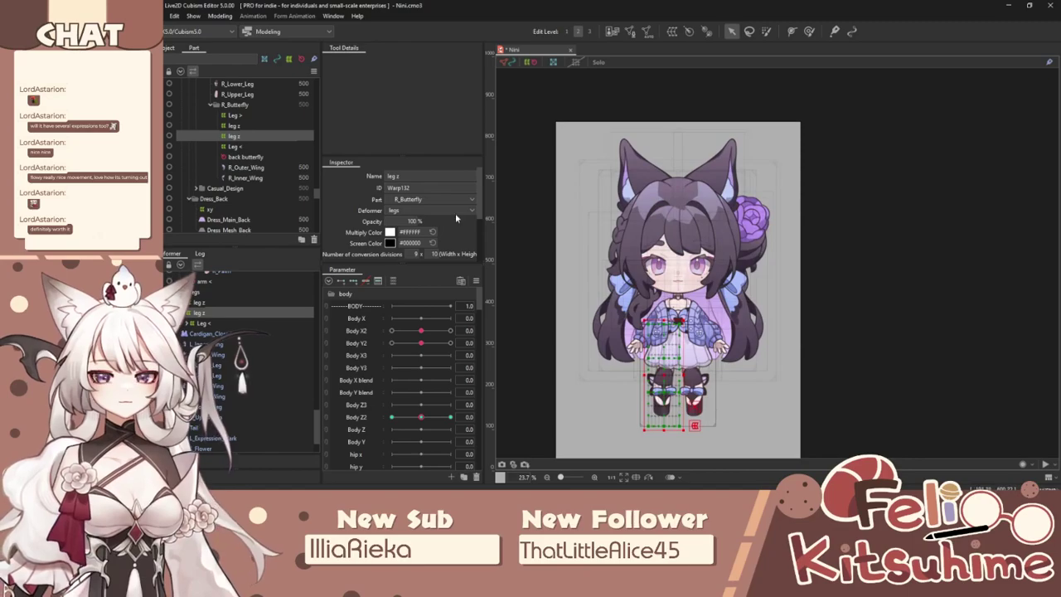
# Duplicate the mask art mesh inside the mask.png part.
pyautogui.scroll(3, 238, 175)
pyautogui.scroll(6, 239, 174)
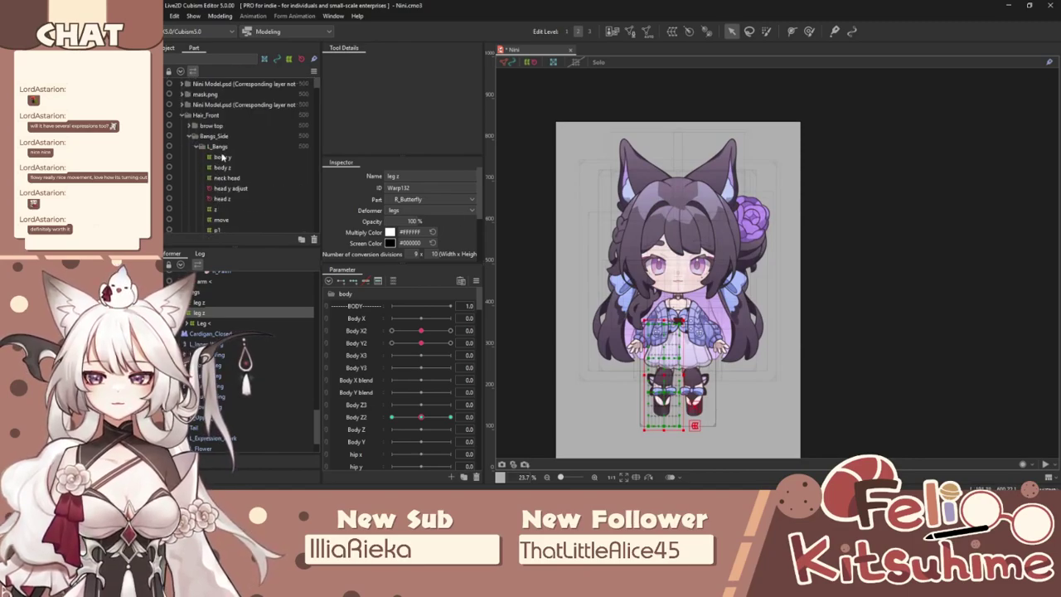
pyautogui.click(183, 93)
pyautogui.click(172, 106)
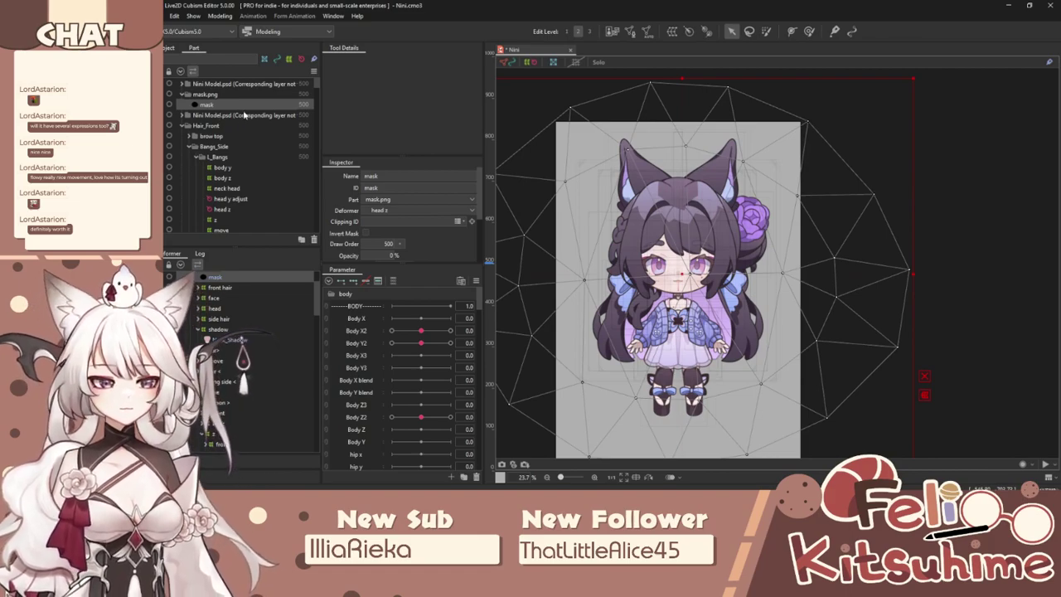
pyautogui.hotkey('ctrl', 'v')
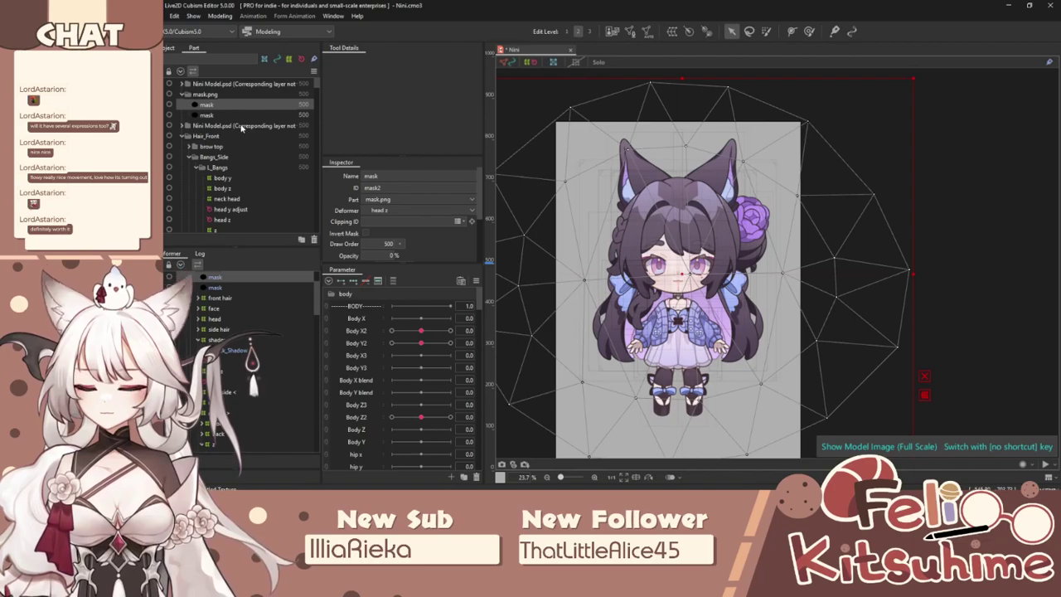
# Reparent the duplicated mask from the head z deformer to the body z deformer.
pyautogui.scroll(2, 238, 295)
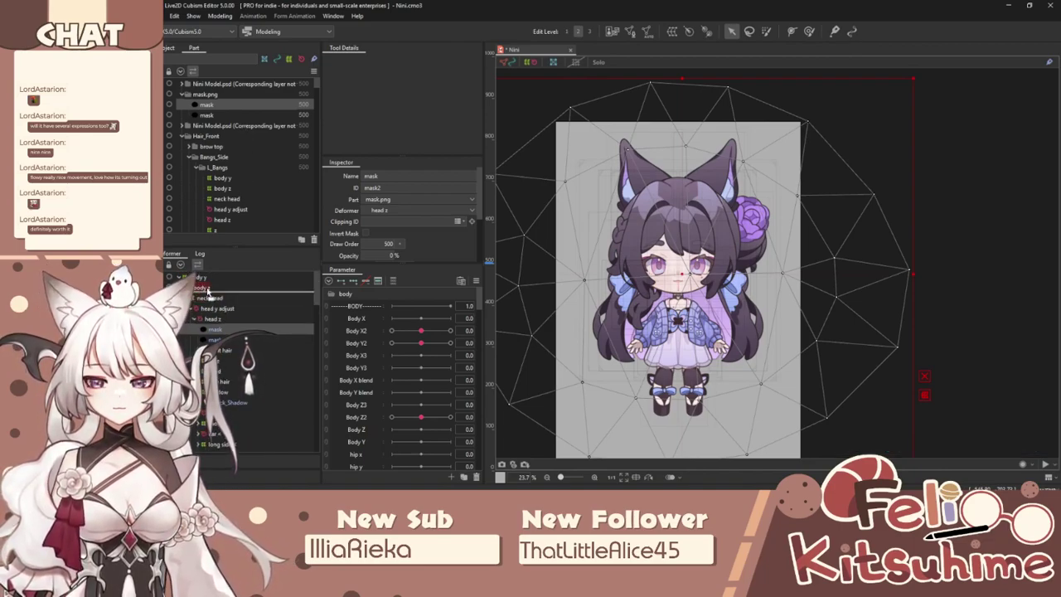
pyautogui.moveTo(207, 290); pyautogui.dragTo(205, 289)
pyautogui.scroll(-2, 697, 203)
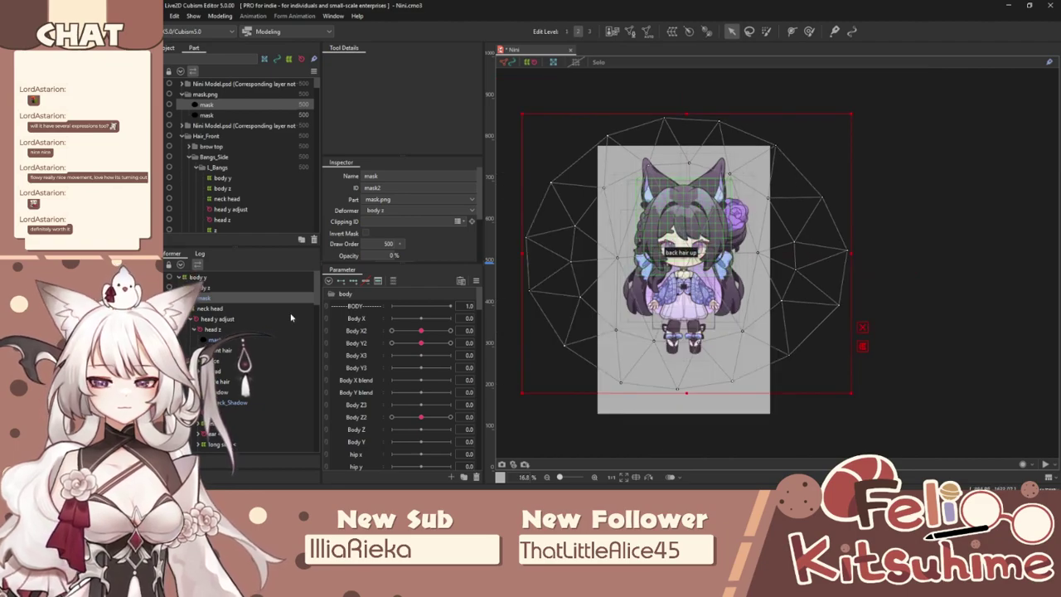
# Rename the "hat off" parameter in the toggle group as "jacket off".
pyautogui.scroll(-6, 291, 317)
pyautogui.click(333, 295)
pyautogui.click(334, 330)
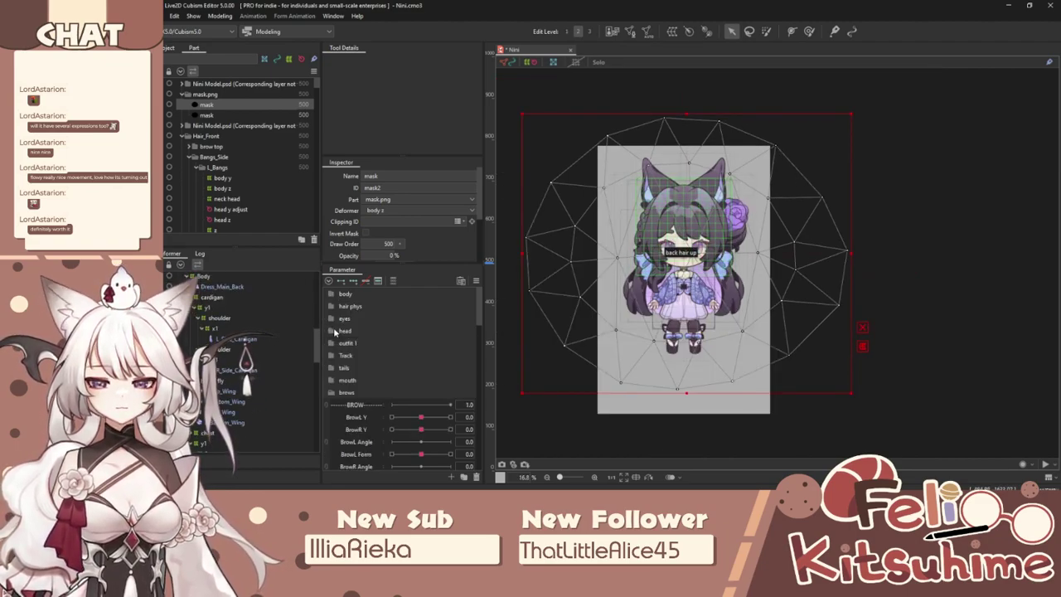
pyautogui.scroll(-1, 332, 390)
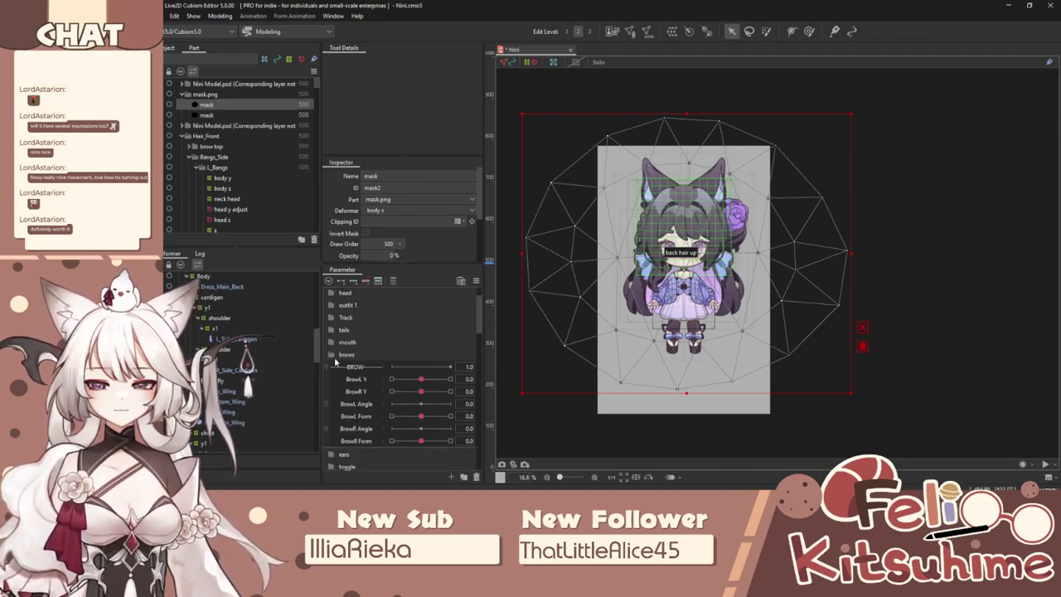
pyautogui.click(334, 356)
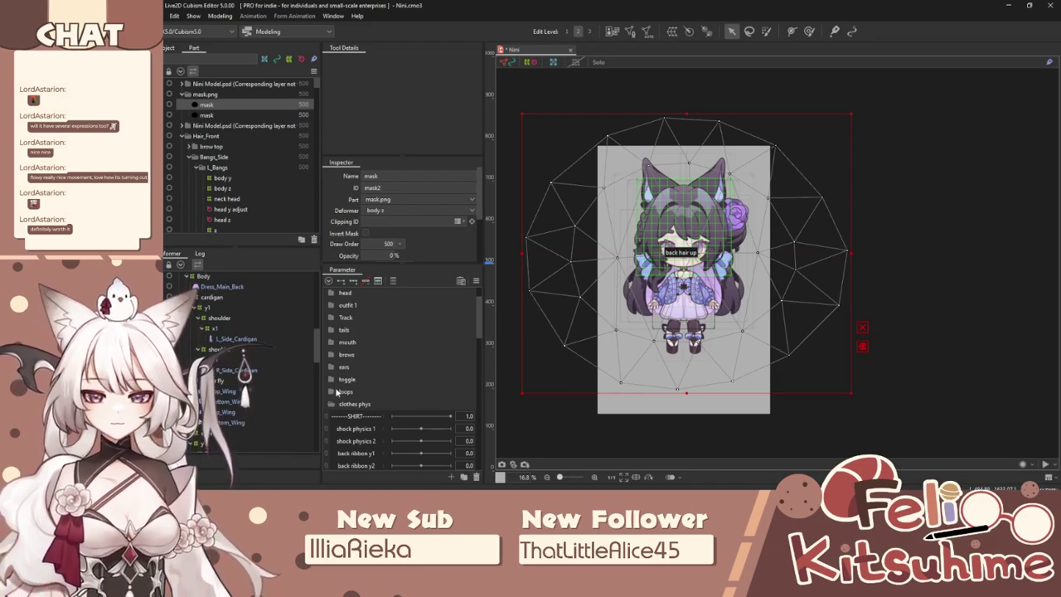
pyautogui.click(336, 381)
pyautogui.scroll(-2, 362, 390)
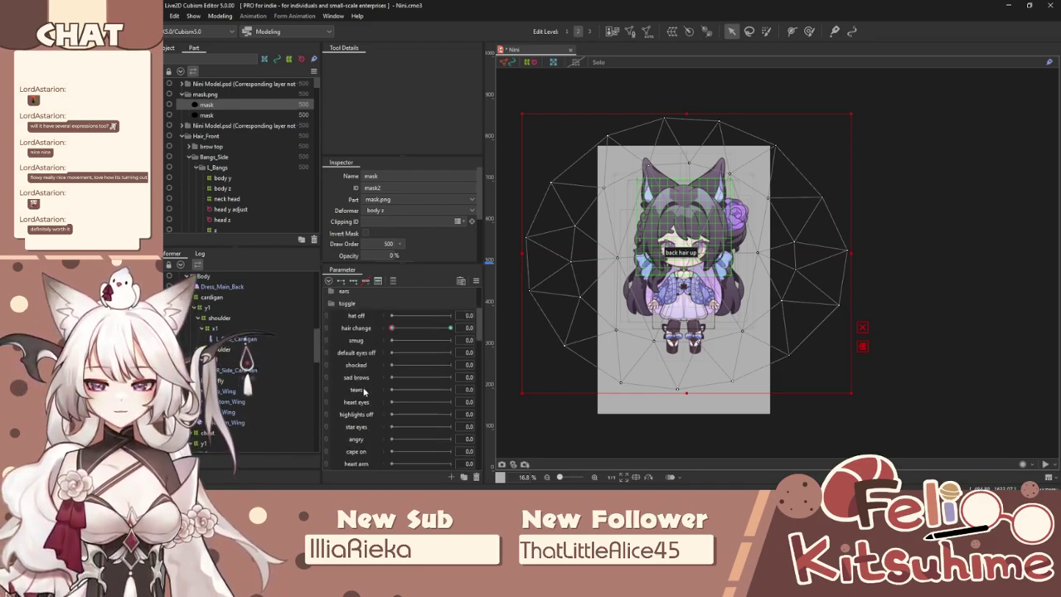
pyautogui.doubleClick(369, 316)
pyautogui.write('jacket off')
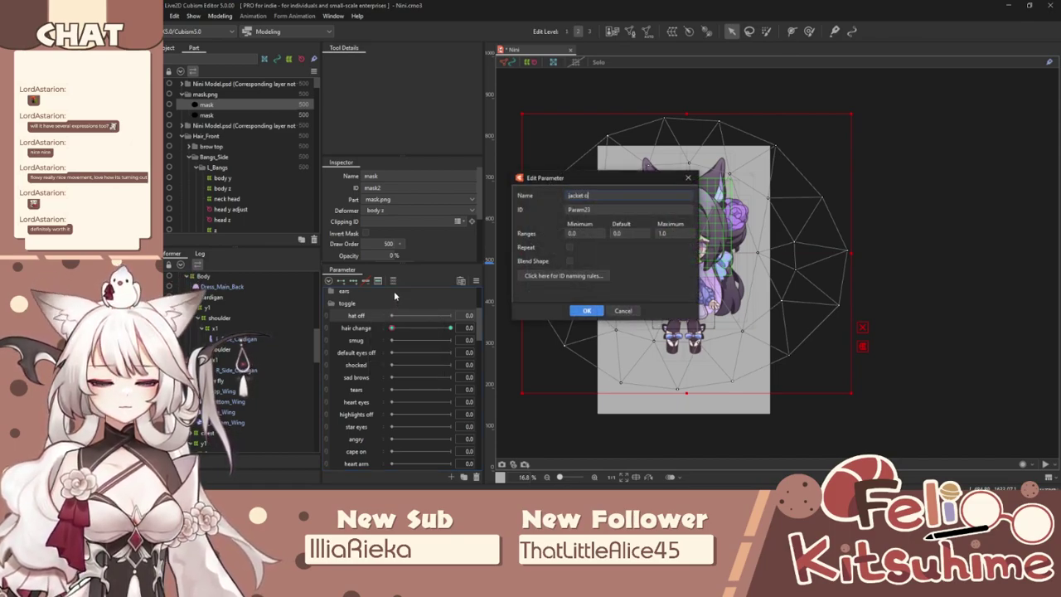
pyautogui.click(587, 310)
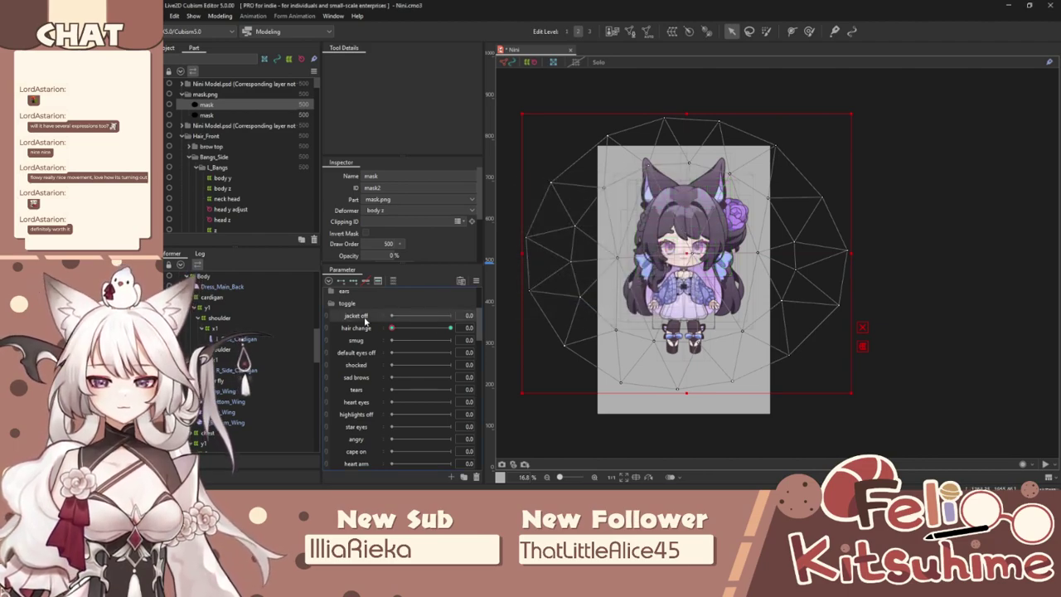
# Change the duplicated mask's hair change keyforms over to the jacket off parameter.
pyautogui.click(501, 327)
pyautogui.click(520, 358)
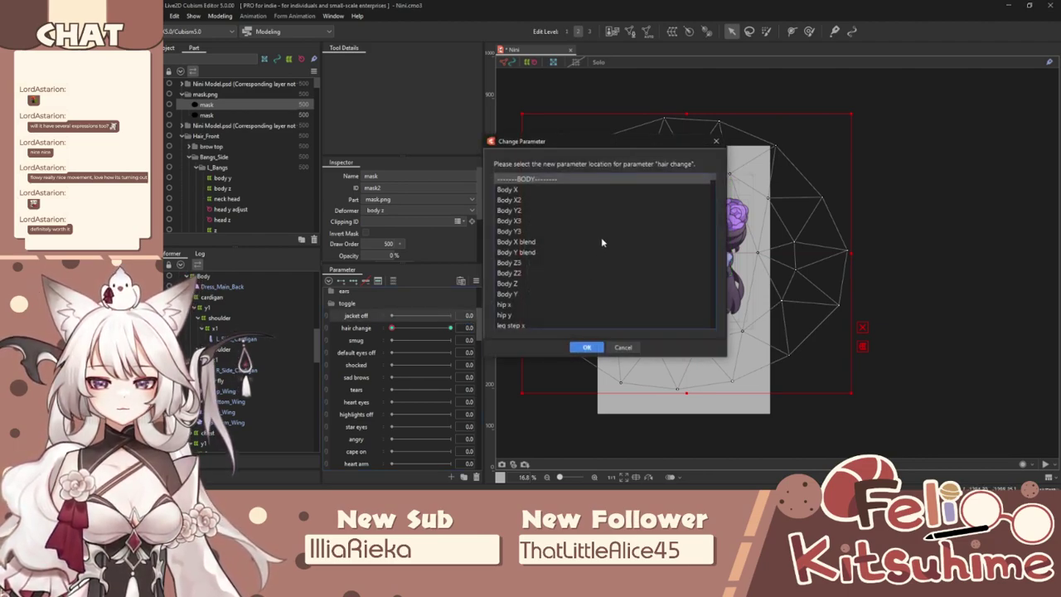
pyautogui.scroll(-15, 600, 239)
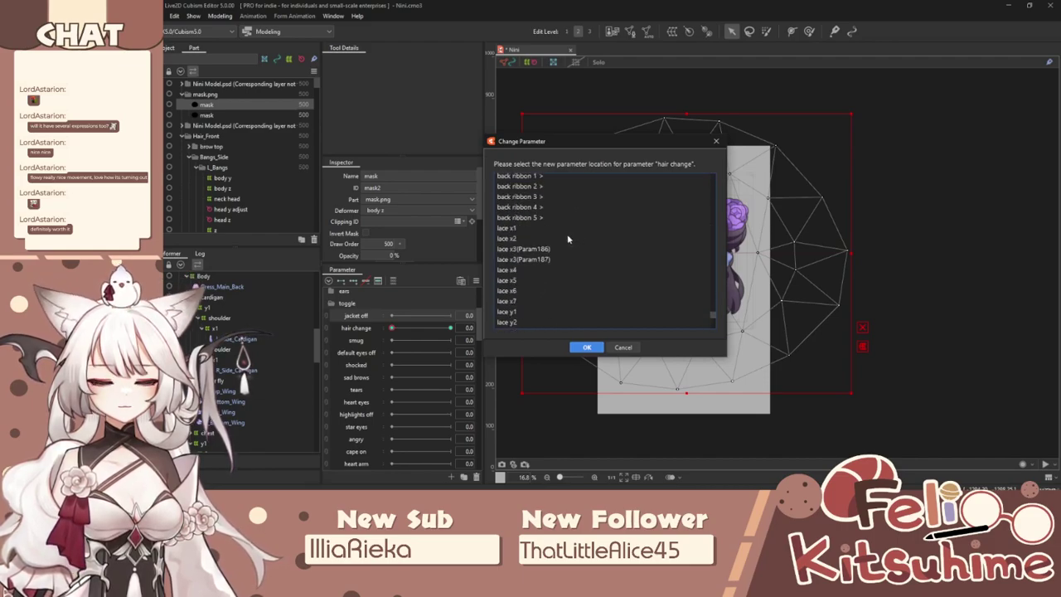
pyautogui.scroll(8, 567, 239)
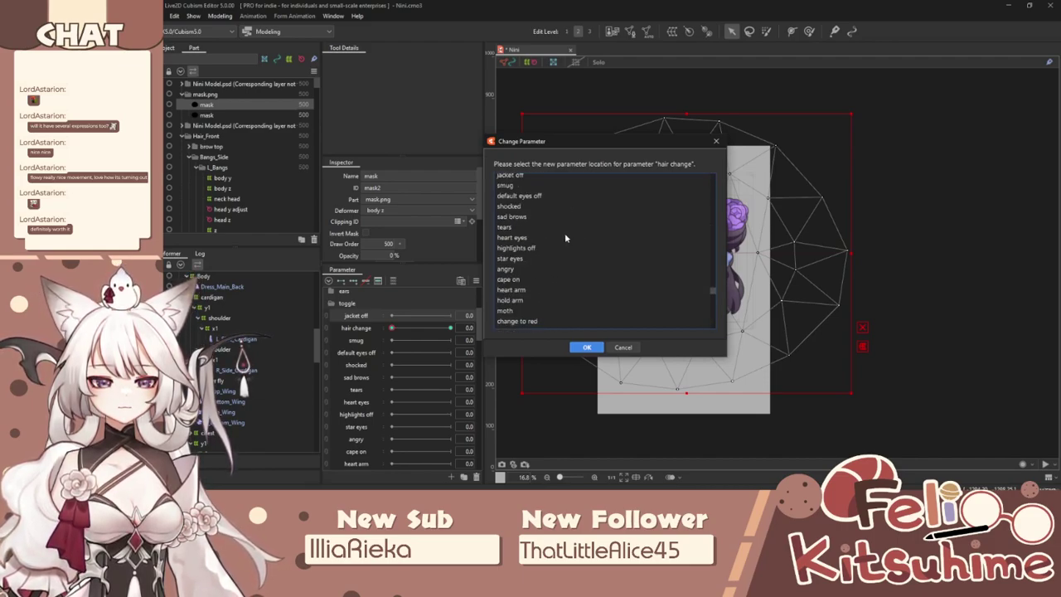
pyautogui.scroll(-5, 566, 238)
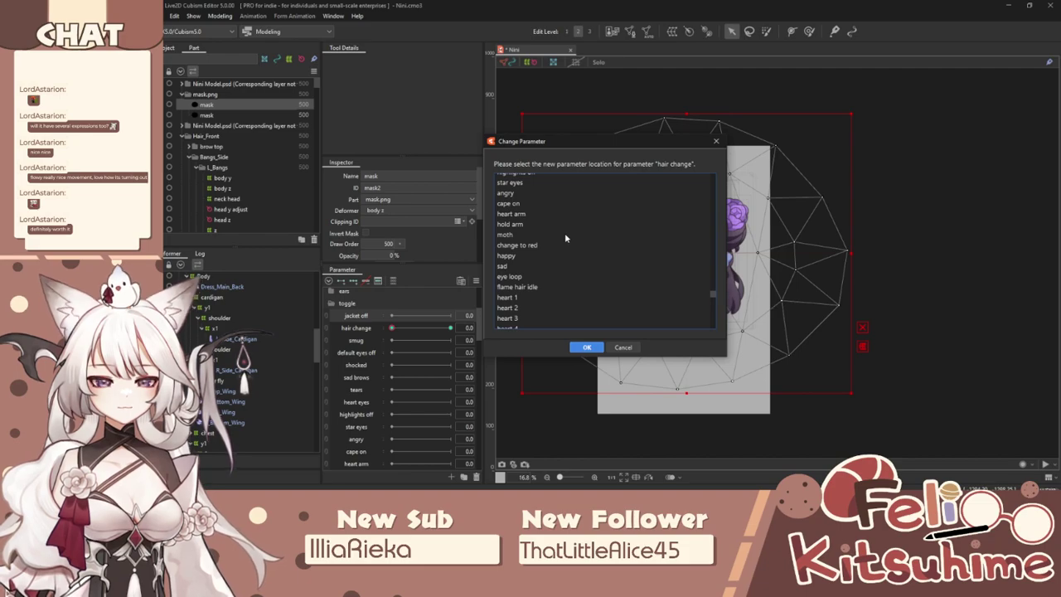
pyautogui.scroll(5, 565, 238)
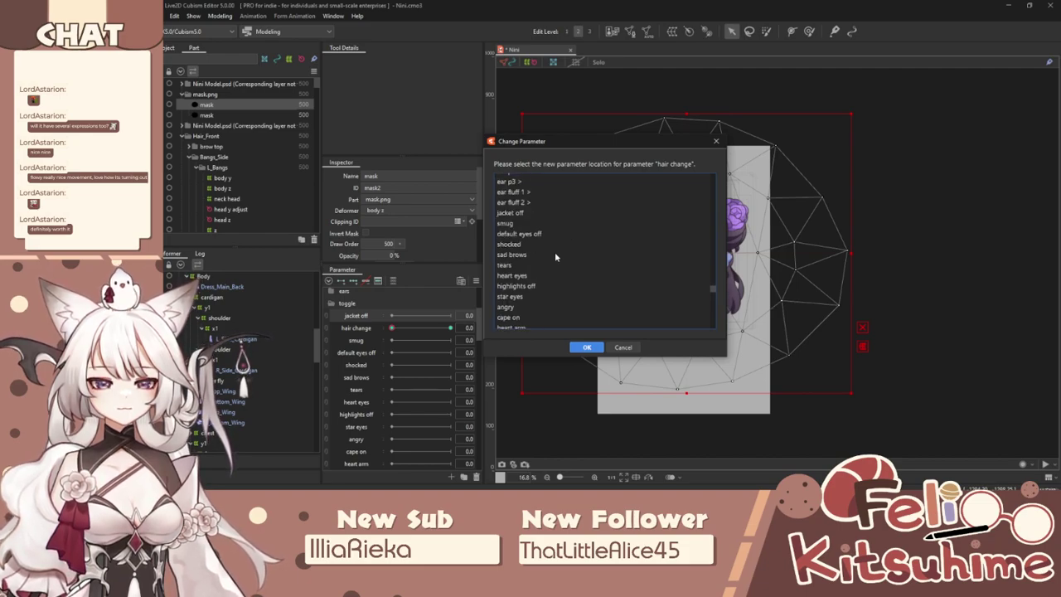
pyautogui.click(533, 215)
pyautogui.click(584, 347)
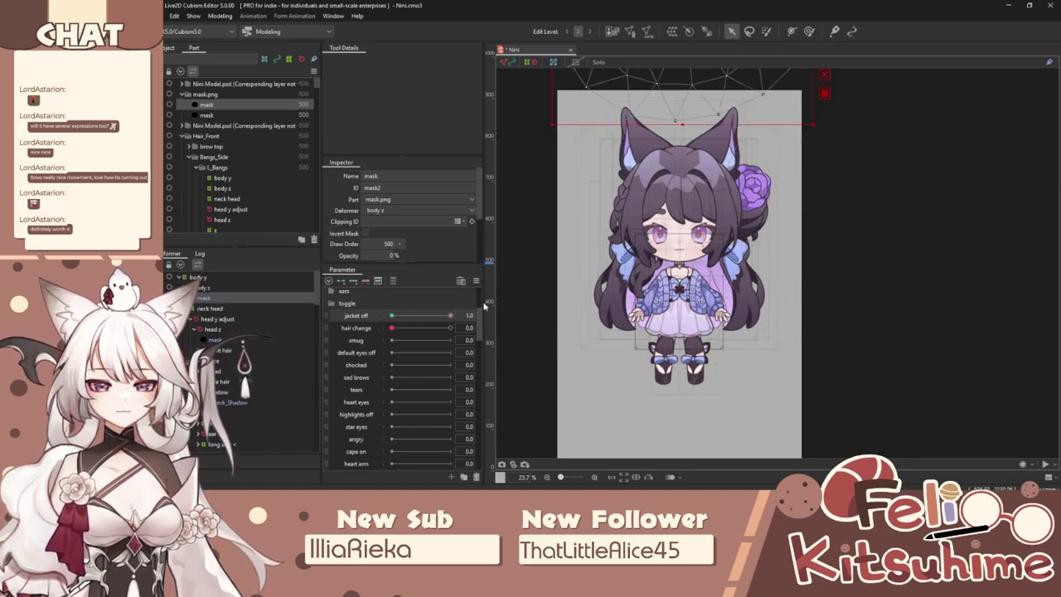
# With jacket off at 0, copy the duplicated mask's ID and lock both mask meshes.
pyautogui.click(336, 314)
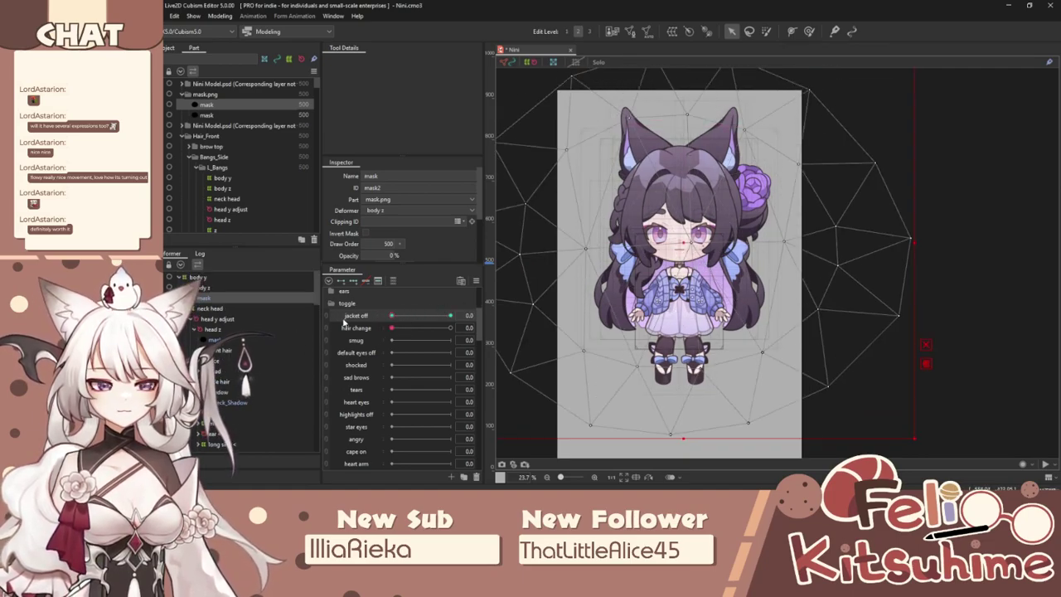
pyautogui.doubleClick(401, 187)
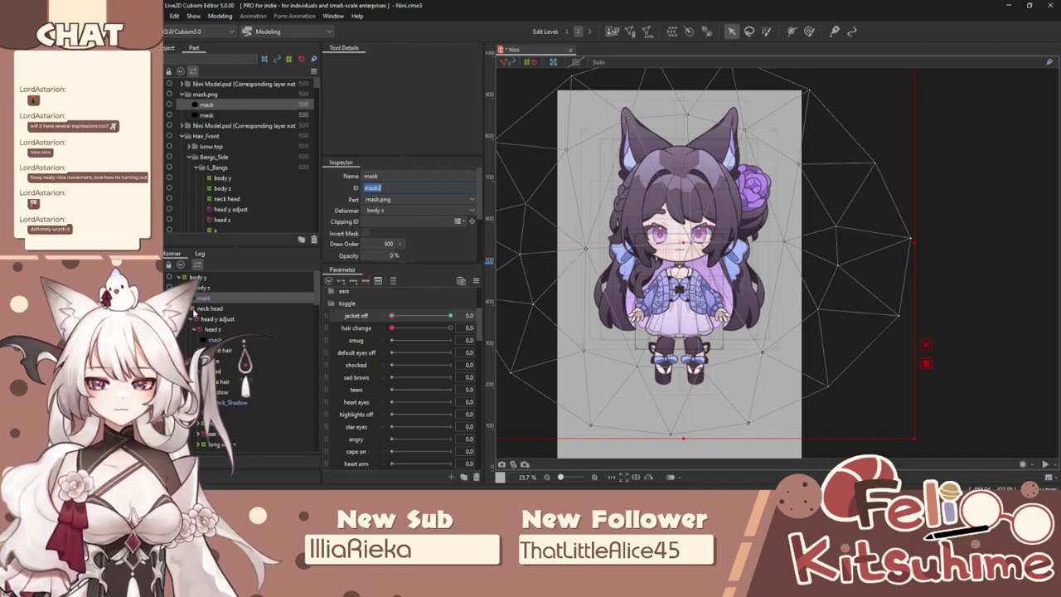
pyautogui.click(189, 246)
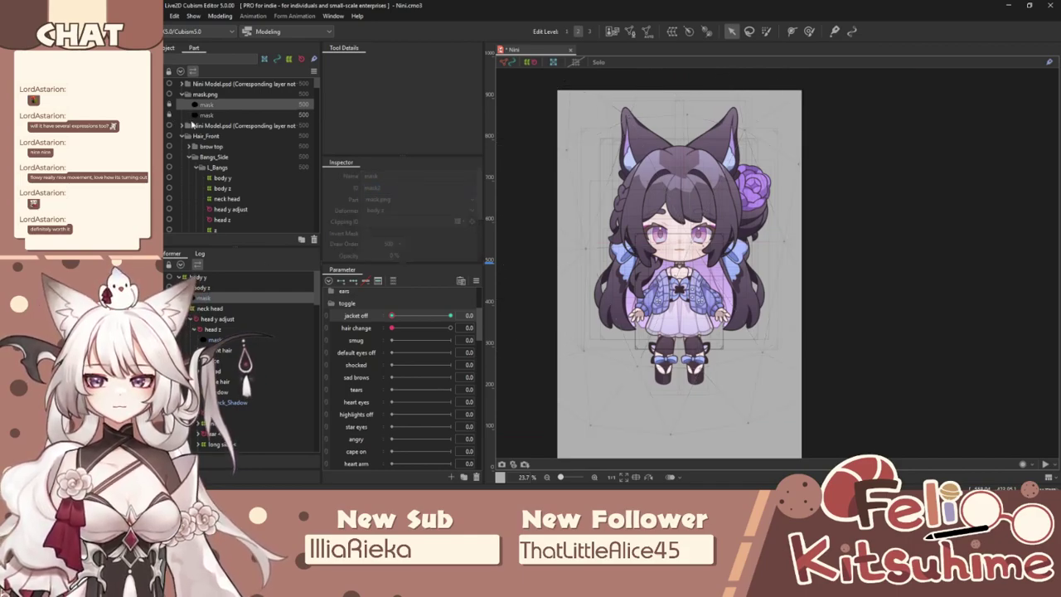
# Select the L_Side_Cardigan and R_Side_Cardigan meshes together.
pyautogui.scroll(5, 696, 286)
pyautogui.click(686, 313)
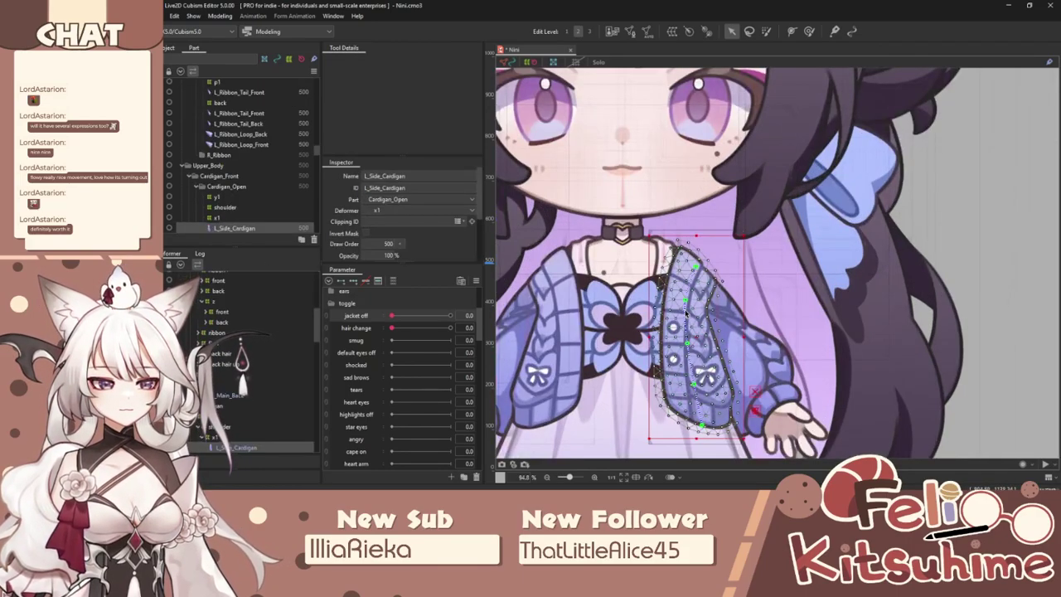
pyautogui.scroll(-1, 700, 247)
pyautogui.scroll(-2, 240, 389)
pyautogui.keyDown('ctrl'); pyautogui.click(229, 404); pyautogui.keyUp('ctrl')
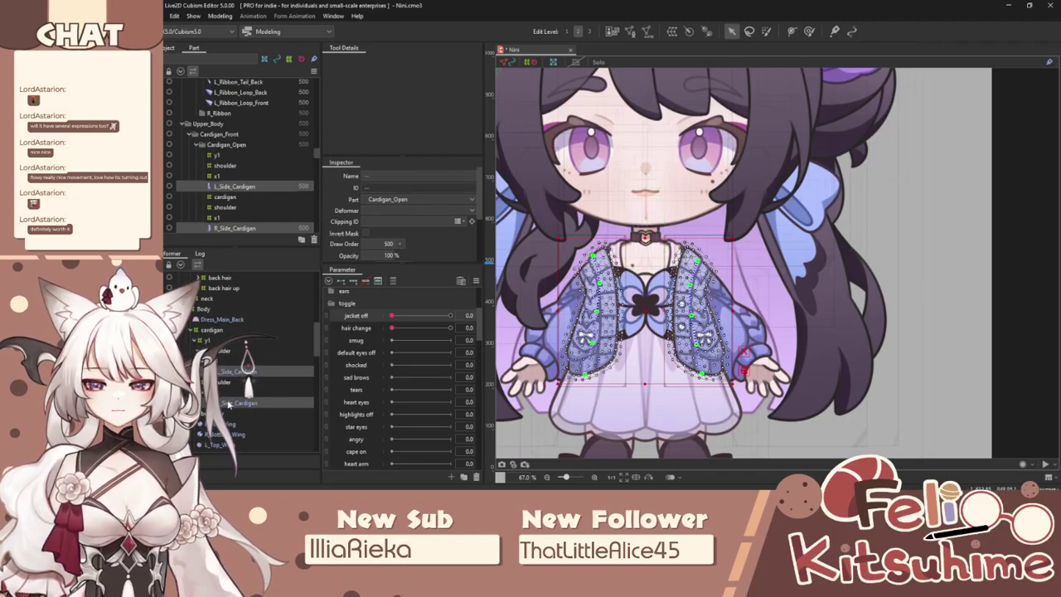
# Add the upper and lower cardigan sleeves of both arms to the selection.
pyautogui.scroll(-3, 229, 404)
pyautogui.scroll(1, 529, 354)
pyautogui.keyDown('shift'); pyautogui.click(535, 357); pyautogui.keyUp('shift')
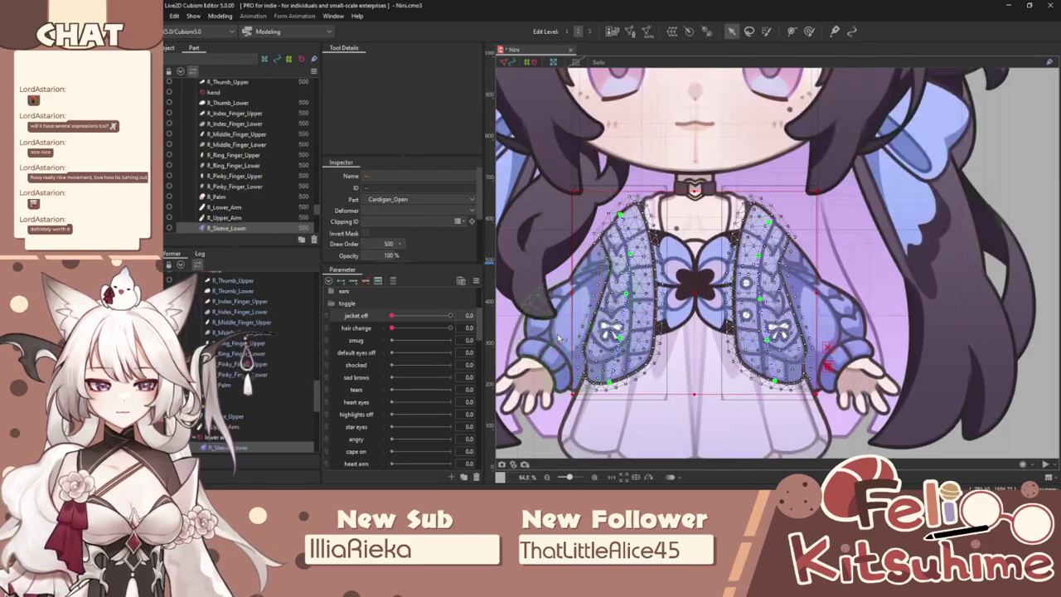
pyautogui.scroll(2, 593, 253)
pyautogui.scroll(-5, 594, 257)
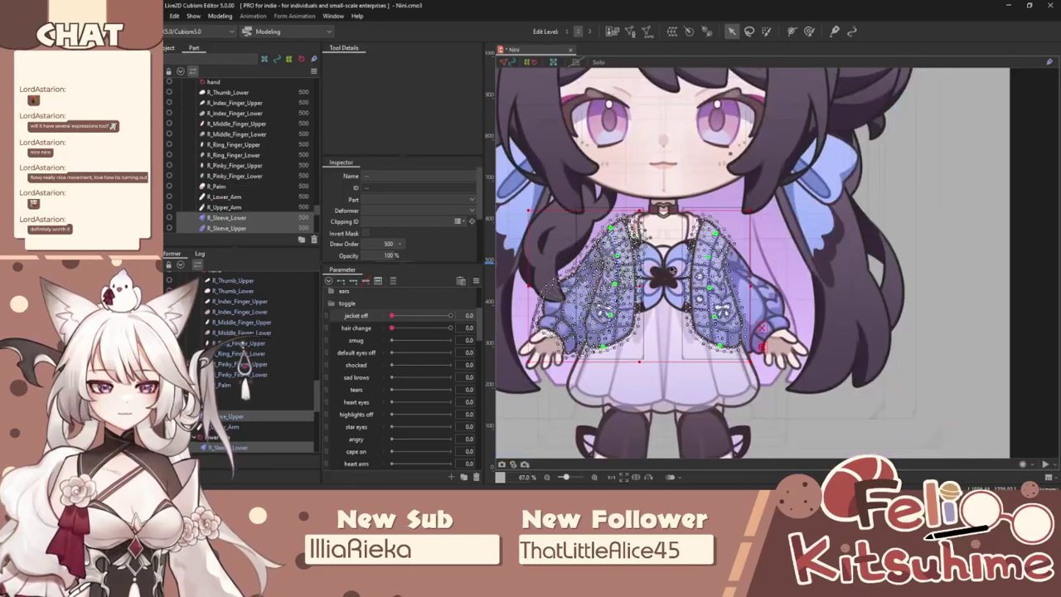
pyautogui.scroll(5, 774, 300)
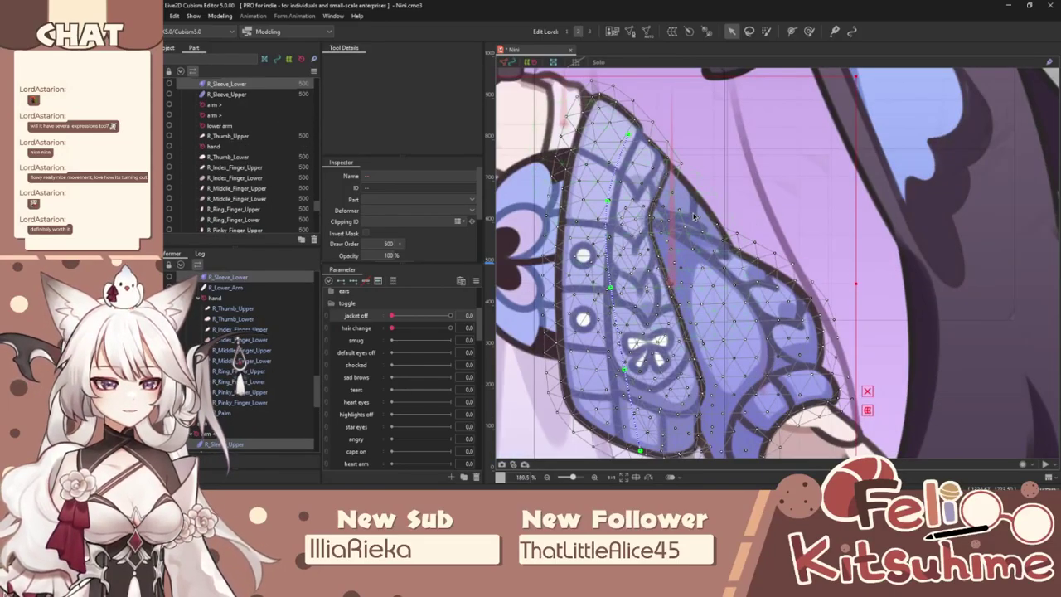
pyautogui.keyDown('ctrl'); pyautogui.click(692, 216); pyautogui.keyUp('ctrl')
pyautogui.scroll(-5, 693, 216)
pyautogui.scroll(4, 292, 322)
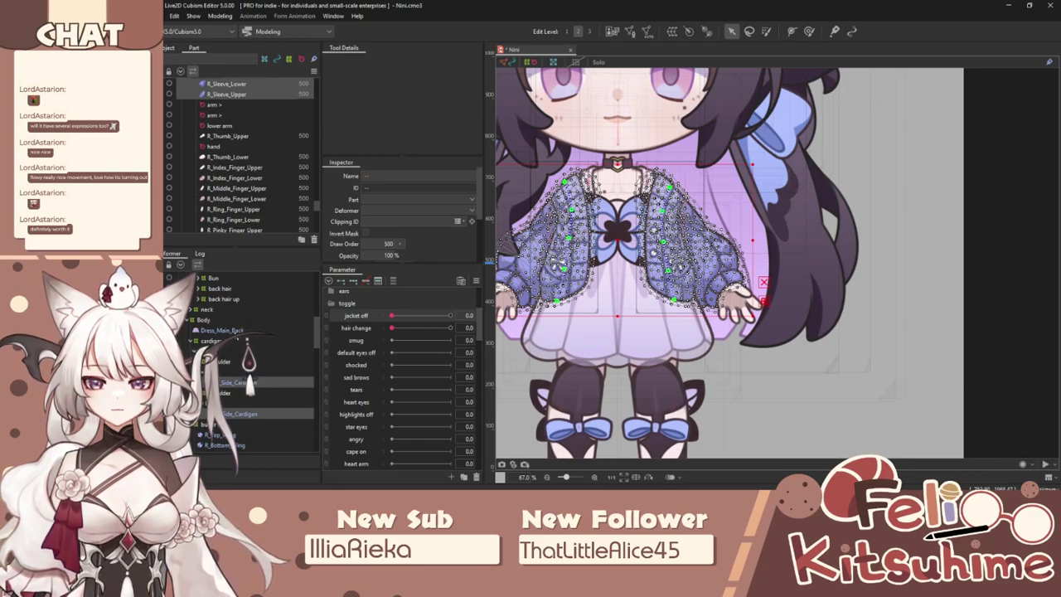
# Include Cardigan_Base_Back in the selection and set the cardigan meshes' clipping ID to mask2.
pyautogui.scroll(-5, 248, 357)
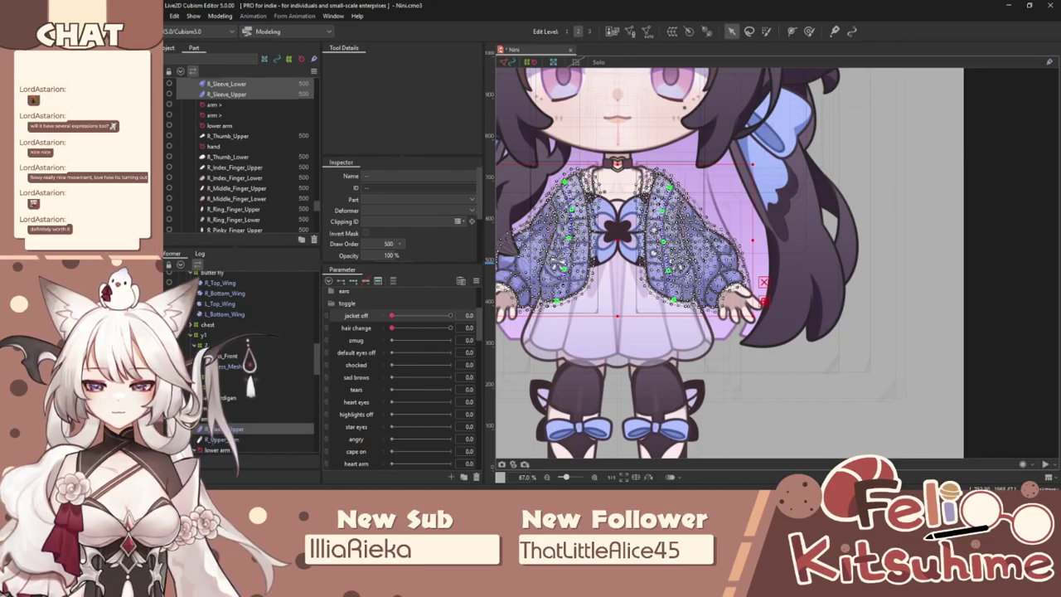
pyautogui.click(191, 398)
pyautogui.keyDown('ctrl'); pyautogui.click(230, 408); pyautogui.keyUp('ctrl')
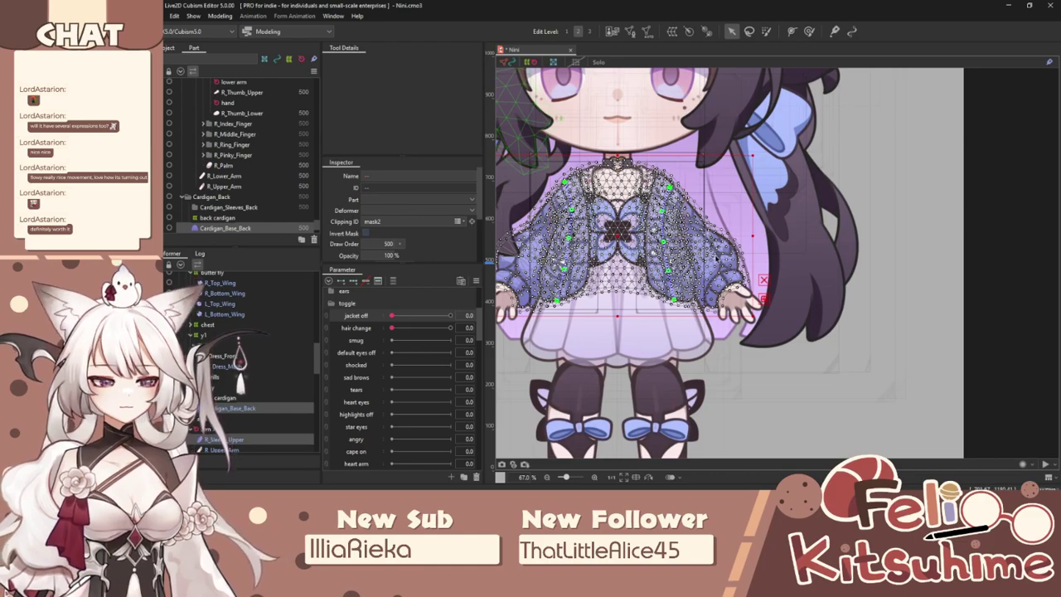
# Clear the selection and set jacket off to 1.0 to check the figure without the cardigan.
pyautogui.scroll(-3, 722, 257)
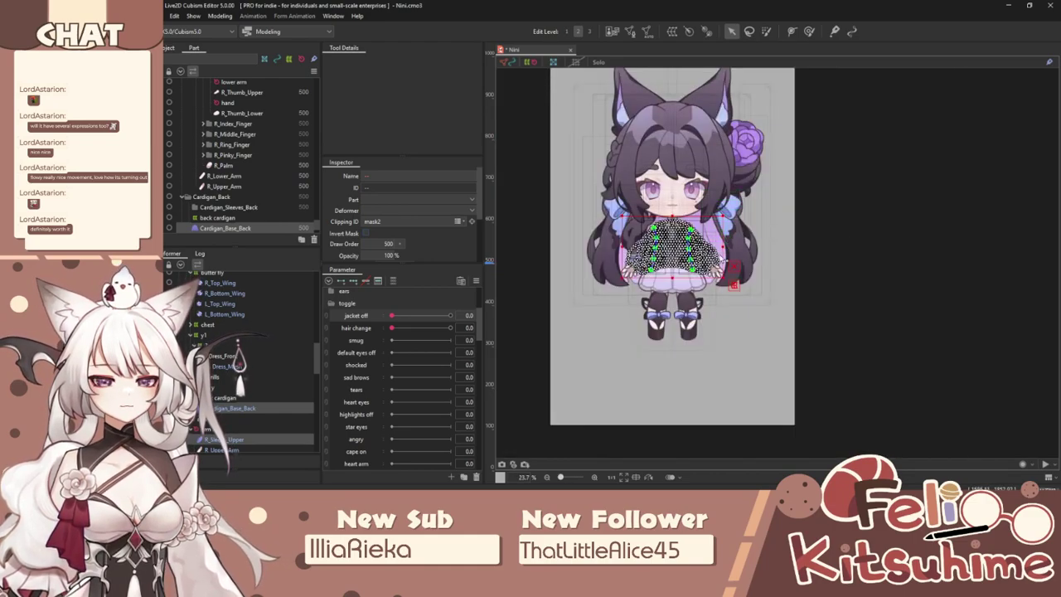
pyautogui.click(855, 246)
pyautogui.scroll(1, 663, 262)
pyautogui.moveTo(392, 316); pyautogui.dragTo(493, 308)
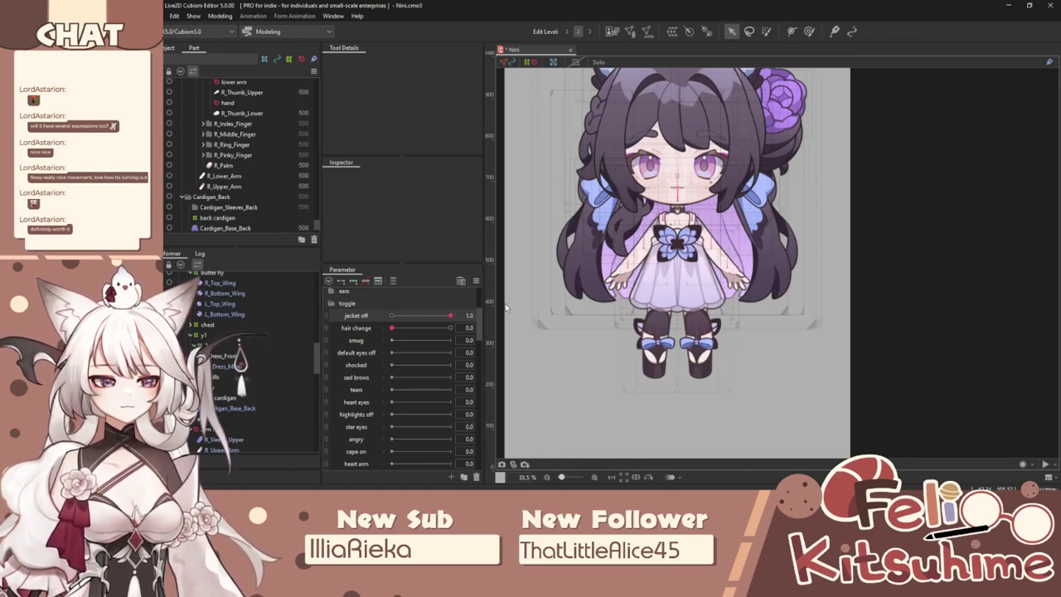
pyautogui.scroll(-1, 670, 265)
pyautogui.scroll(1, 721, 198)
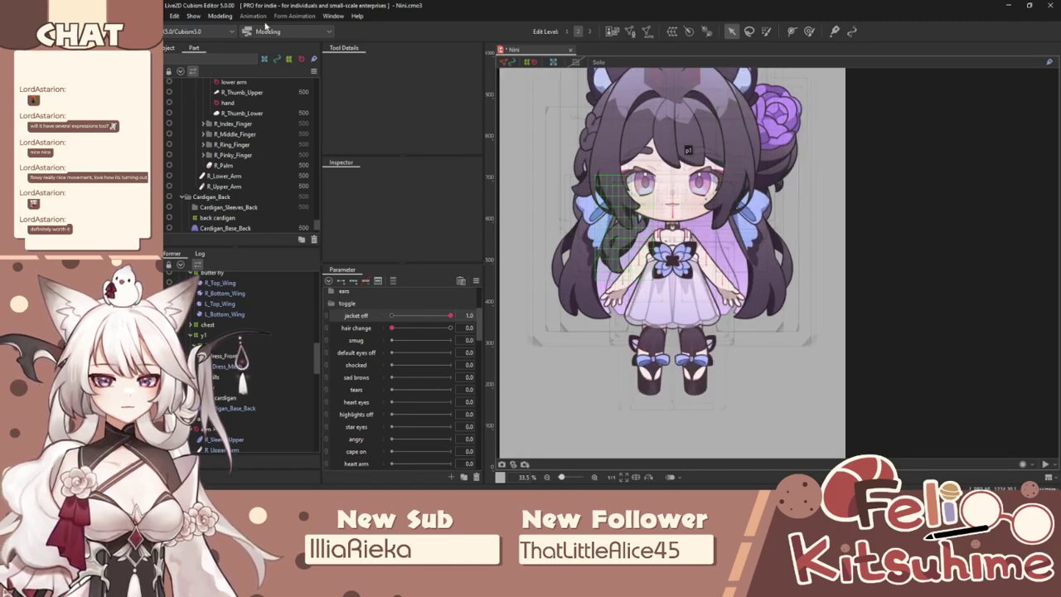
# Open the Physics Settings and return jacket off to 0 to test the toggle in the preview.
pyautogui.click(219, 15)
pyautogui.moveTo(249, 201)
pyautogui.click(330, 197)
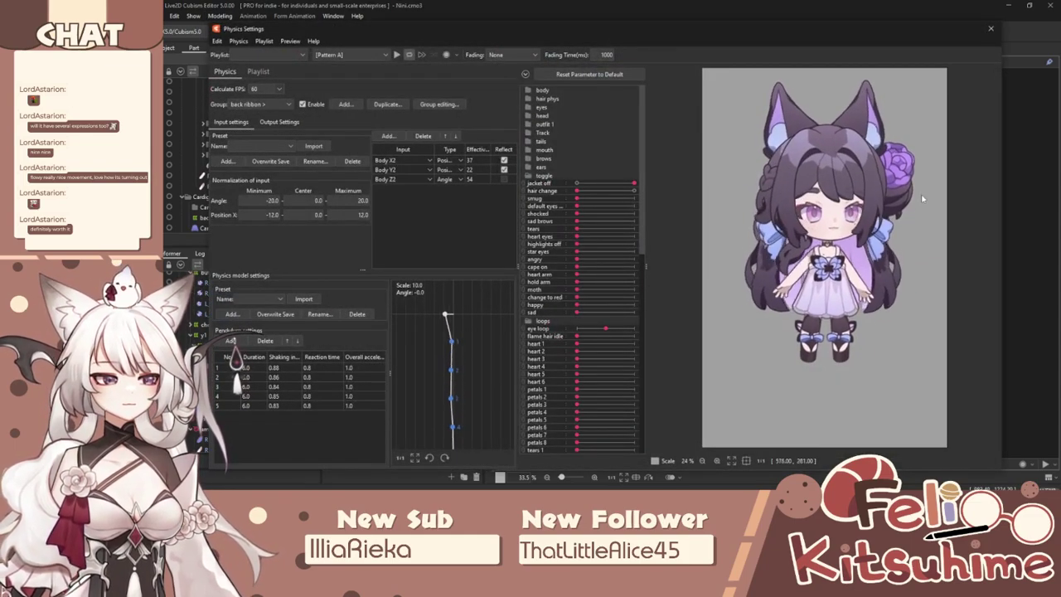
pyautogui.moveTo(633, 183); pyautogui.dragTo(545, 193)
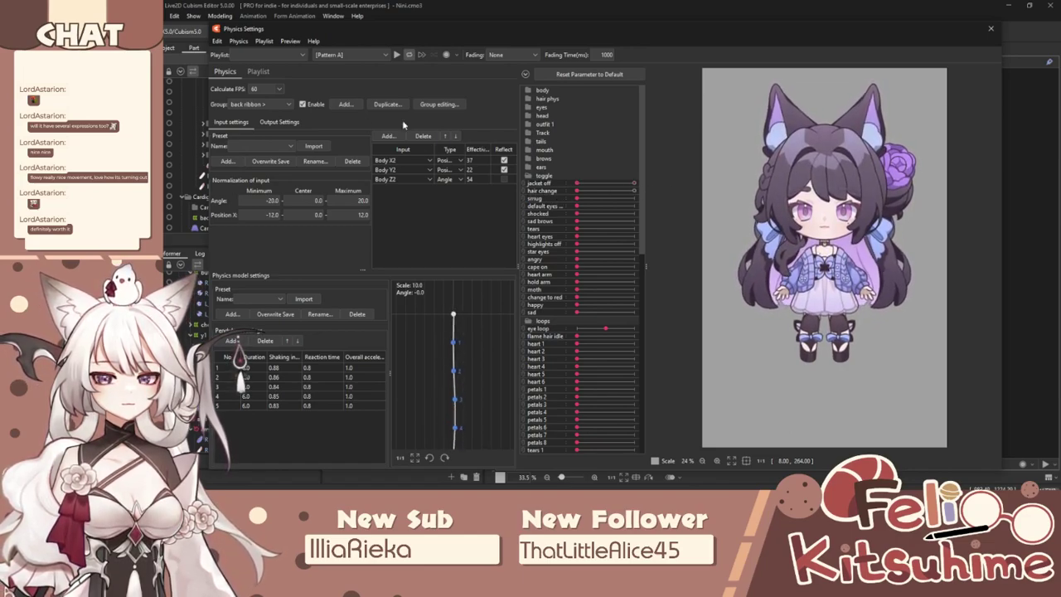
# Switch the physics group to "head toggles".
pyautogui.click(262, 105)
pyautogui.scroll(3, 263, 173)
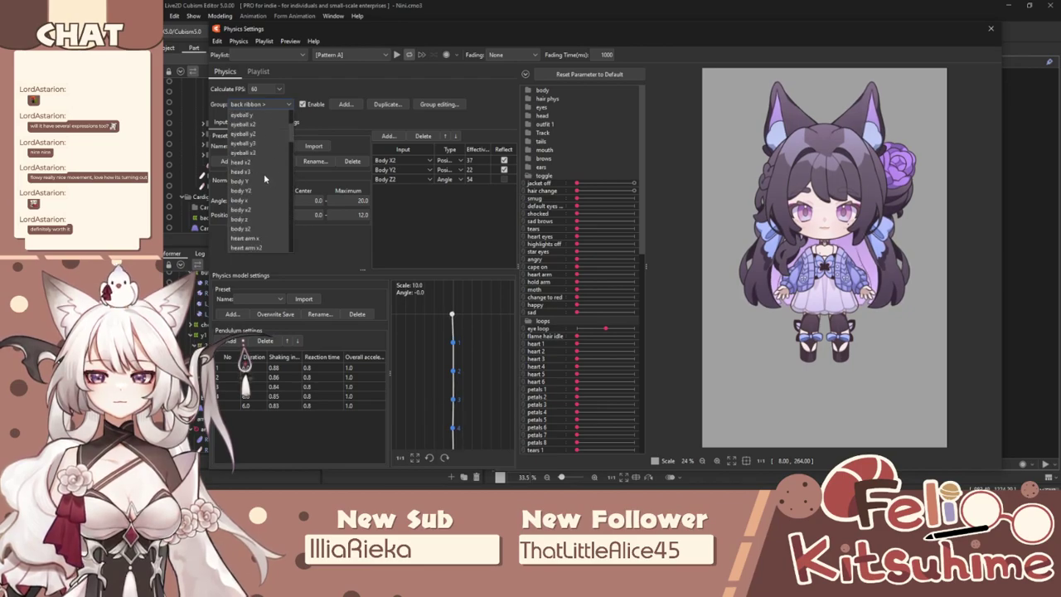
pyautogui.click(249, 158)
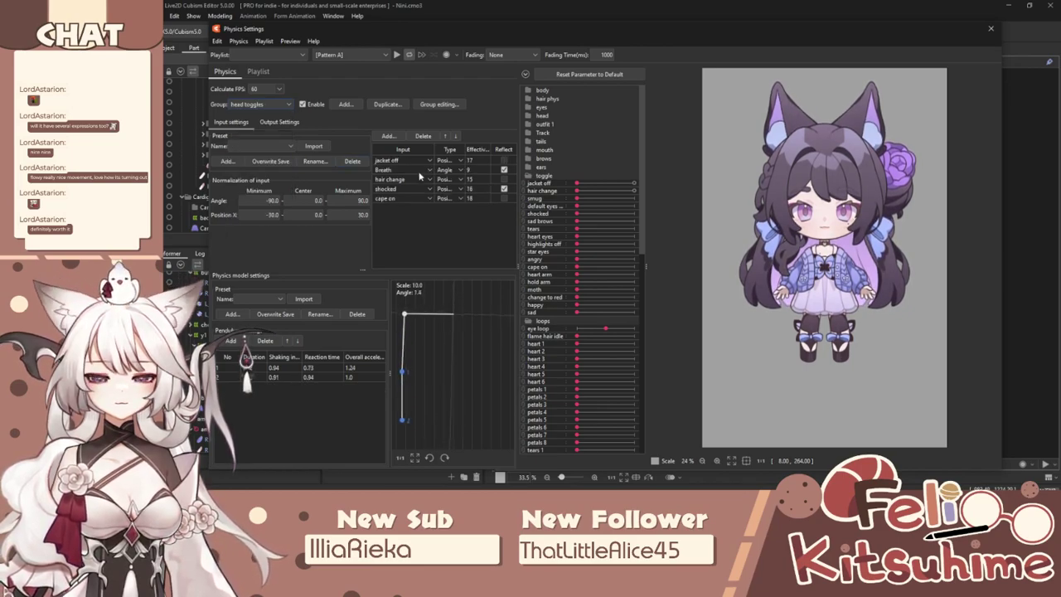
# Set the effectiveness of the jacket off and hair change inputs to 20 and test both toggles in the physics preview.
pyautogui.moveTo(578, 191); pyautogui.dragTo(550, 195)
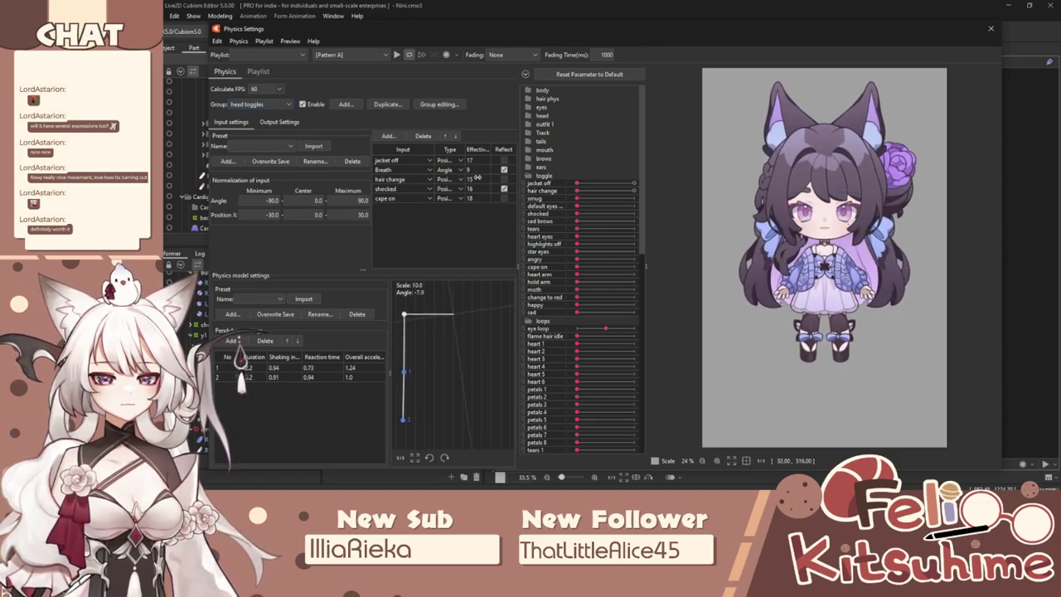
pyautogui.moveTo(477, 160); pyautogui.dragTo(471, 179)
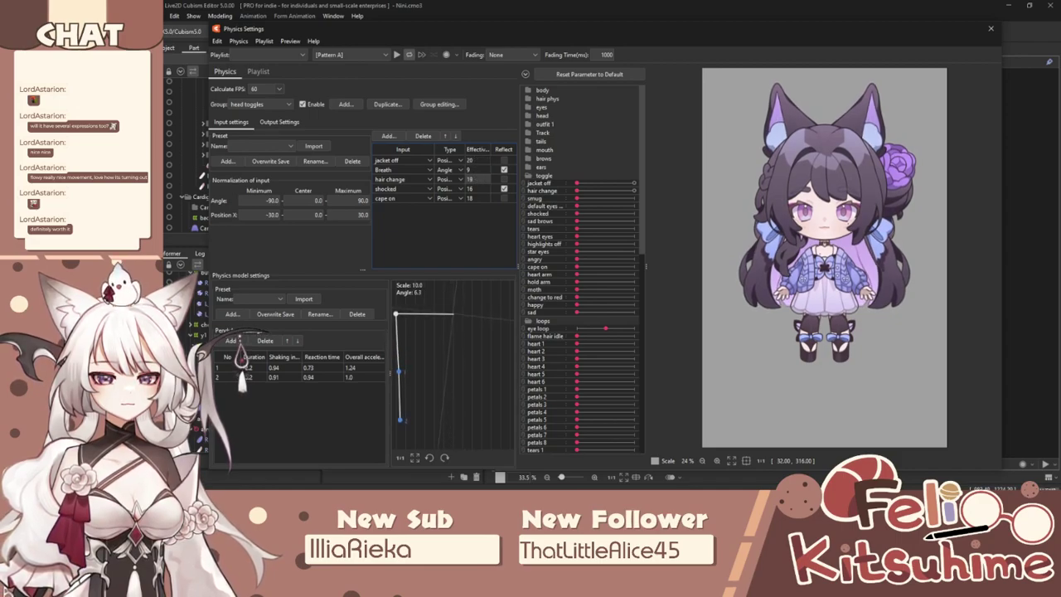
pyautogui.moveTo(577, 182); pyautogui.dragTo(662, 179)
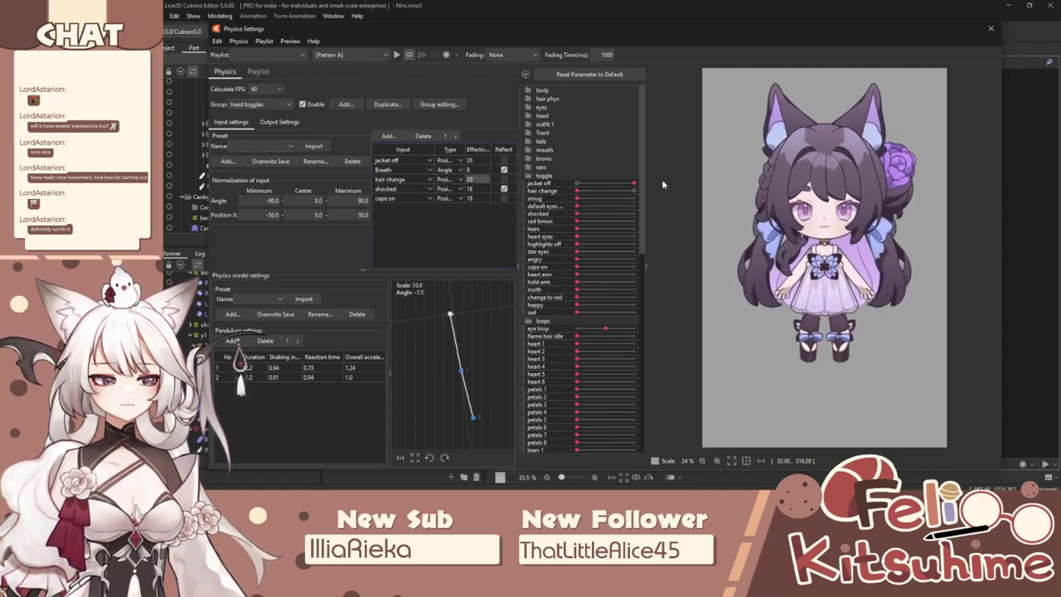
pyautogui.click(633, 190)
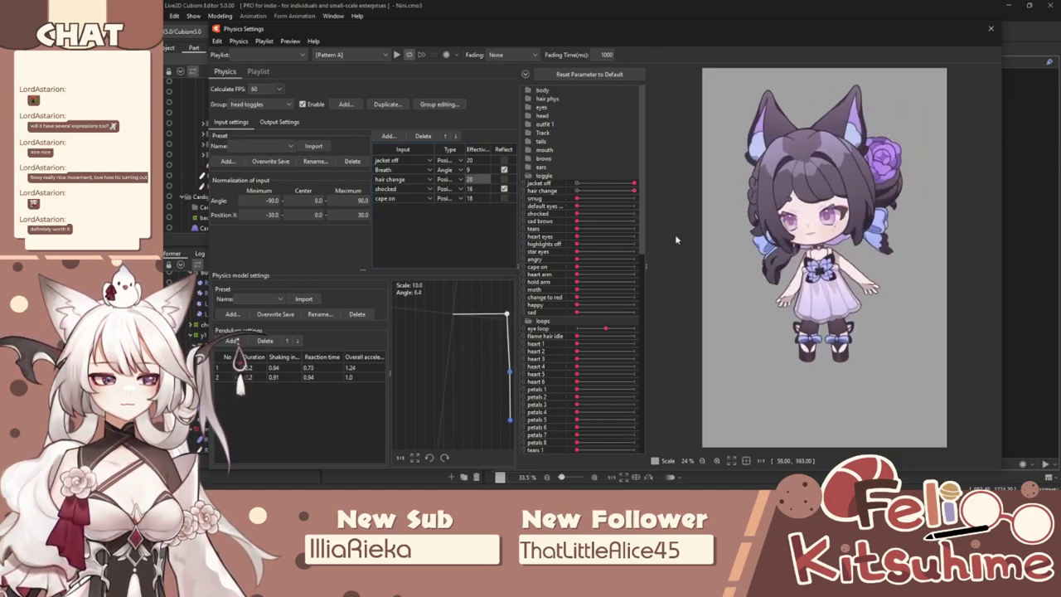
pyautogui.moveTo(782, 398); pyautogui.dragTo(950, 107)
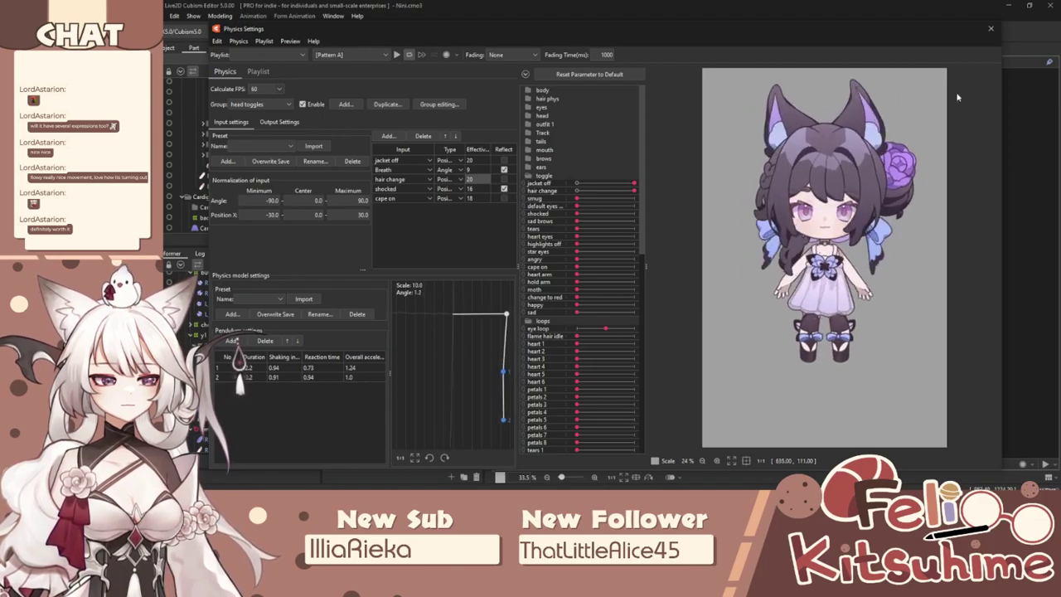
pyautogui.click(990, 28)
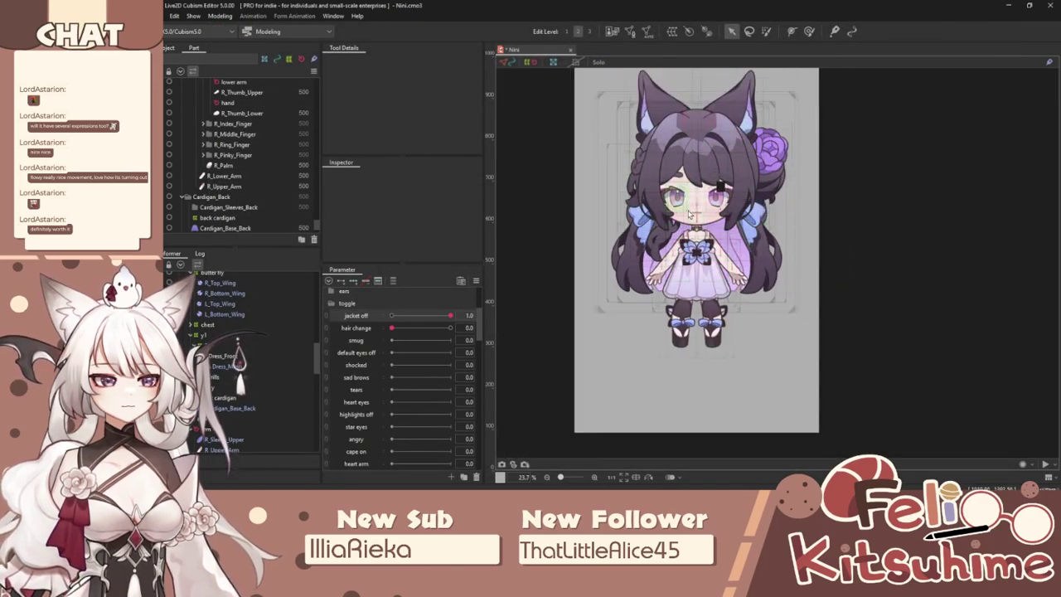
# Set hair change and jacket off to 1.0 to check the figure, and save the model.
pyautogui.click(392, 315)
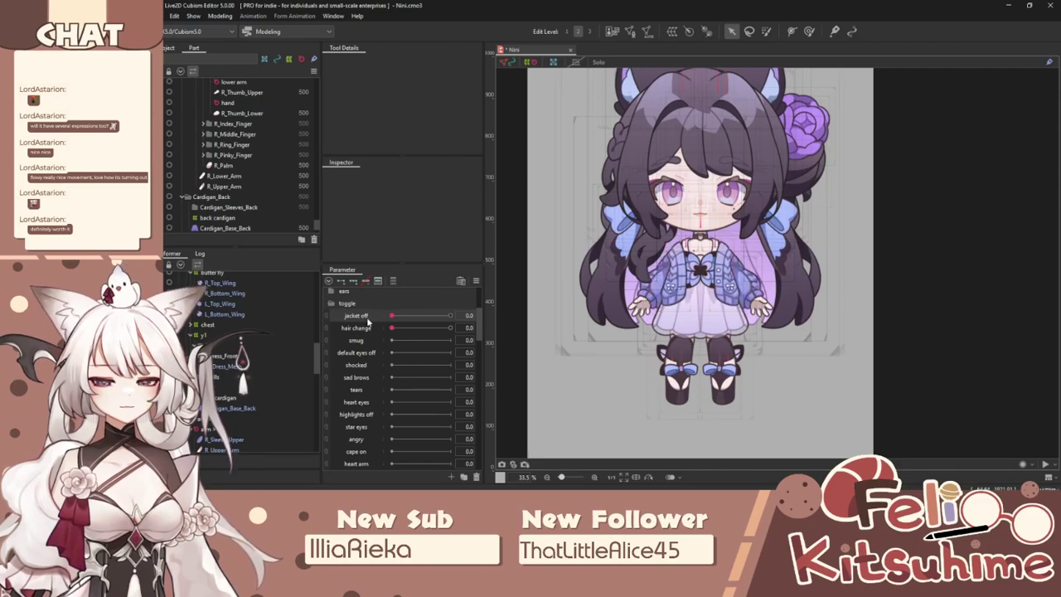
pyautogui.click(450, 328)
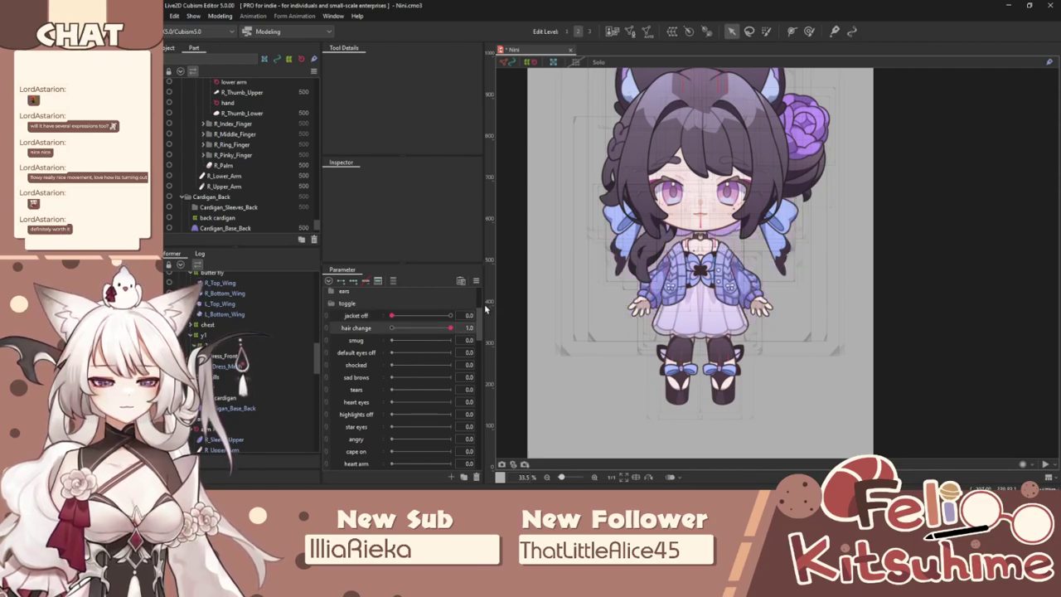
pyautogui.click(450, 316)
pyautogui.scroll(2, 695, 197)
pyautogui.scroll(-2, 232, 200)
pyautogui.scroll(2, 224, 202)
pyautogui.click(170, 15)
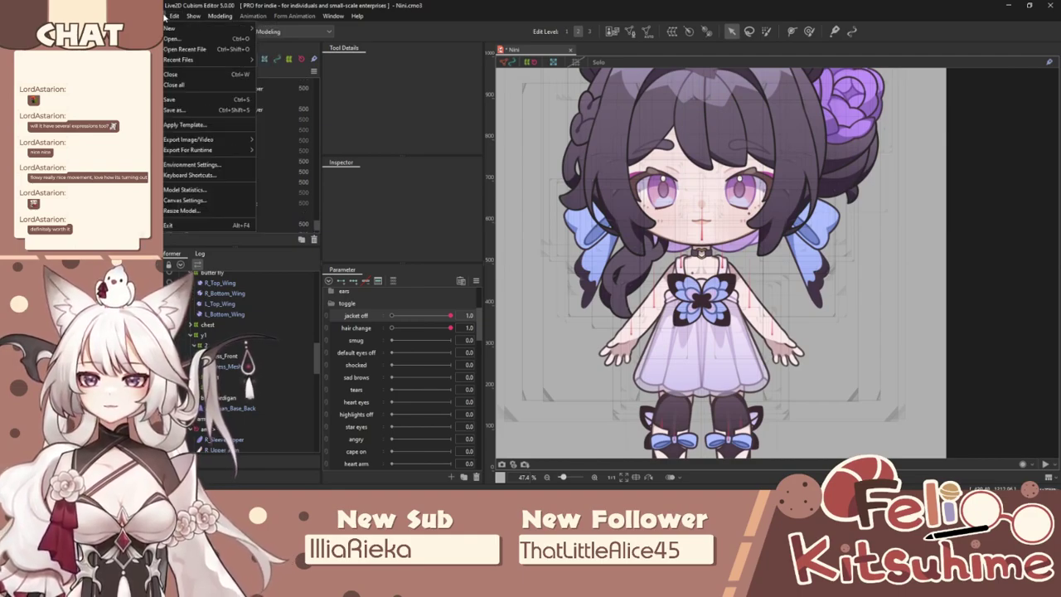
pyautogui.click(207, 101)
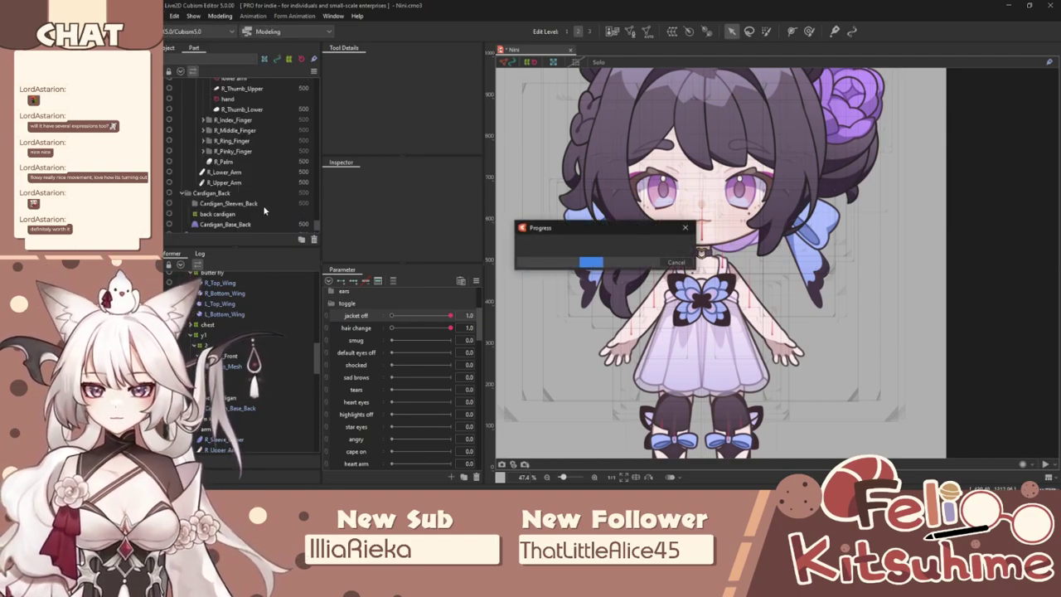
pyautogui.scroll(-2, 261, 205)
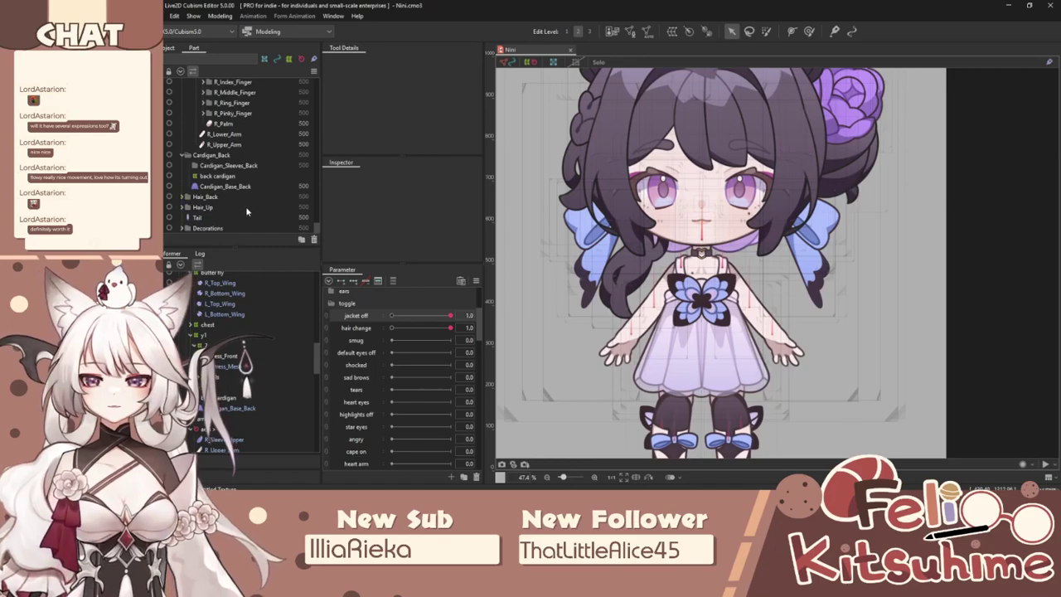
# Draw a deform path on R_Ribbon_Outer_Loop from the ribbon knot to the loop's outer end.
pyautogui.scroll(8, 676, 349)
pyautogui.click(589, 240)
pyautogui.scroll(-4, 678, 253)
pyautogui.scroll(4, 659, 228)
pyautogui.click(791, 32)
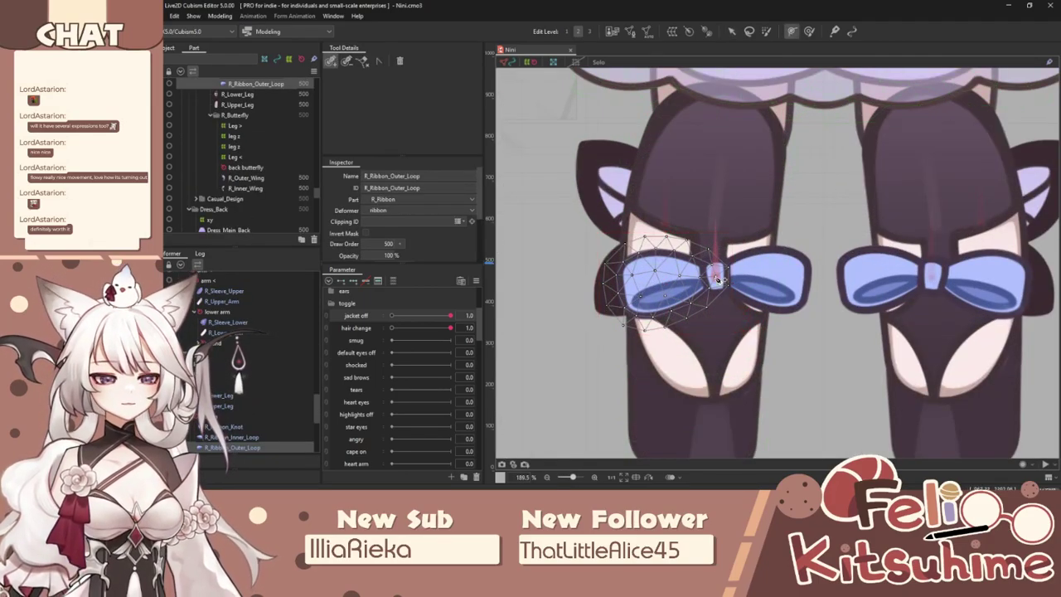
pyautogui.click(715, 276)
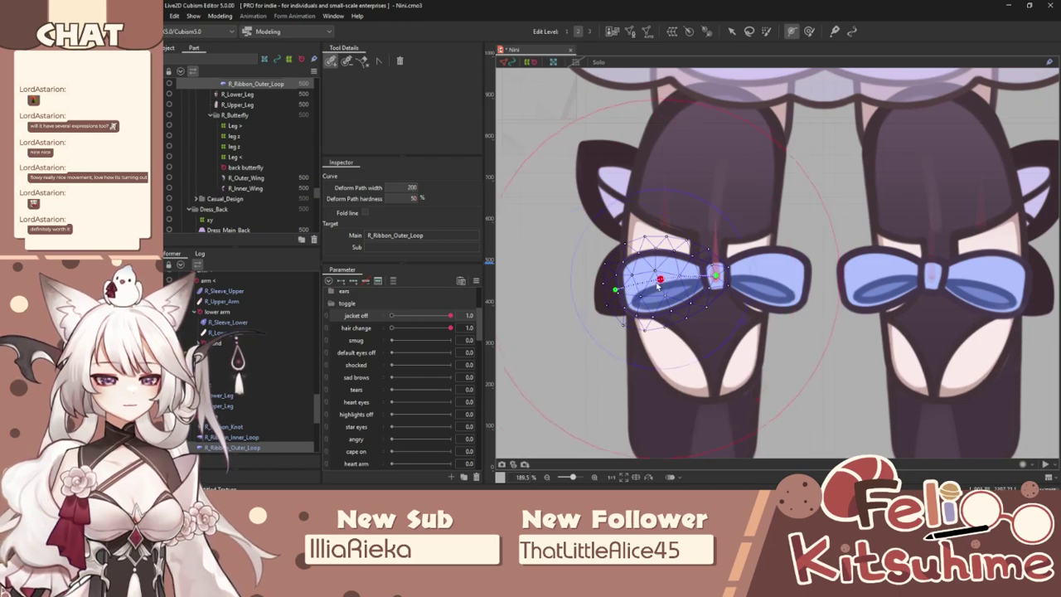
pyautogui.scroll(-2, 609, 294)
pyautogui.click(729, 32)
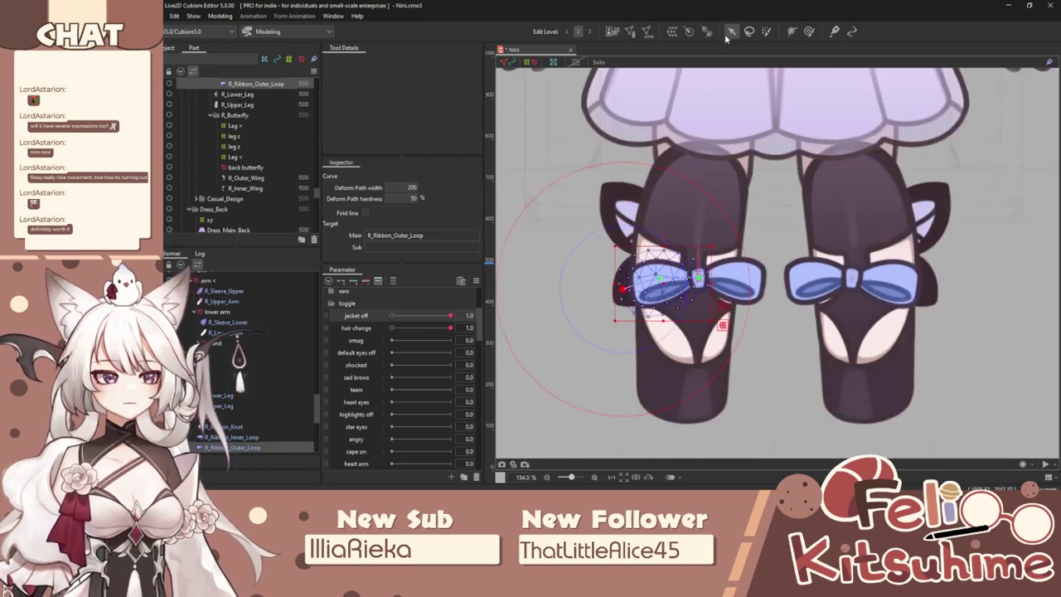
# Add three keys on back ribbon 1 < for the outer loop and bend it up at 1.0 and down at -1.0.
pyautogui.scroll(-6, 375, 377)
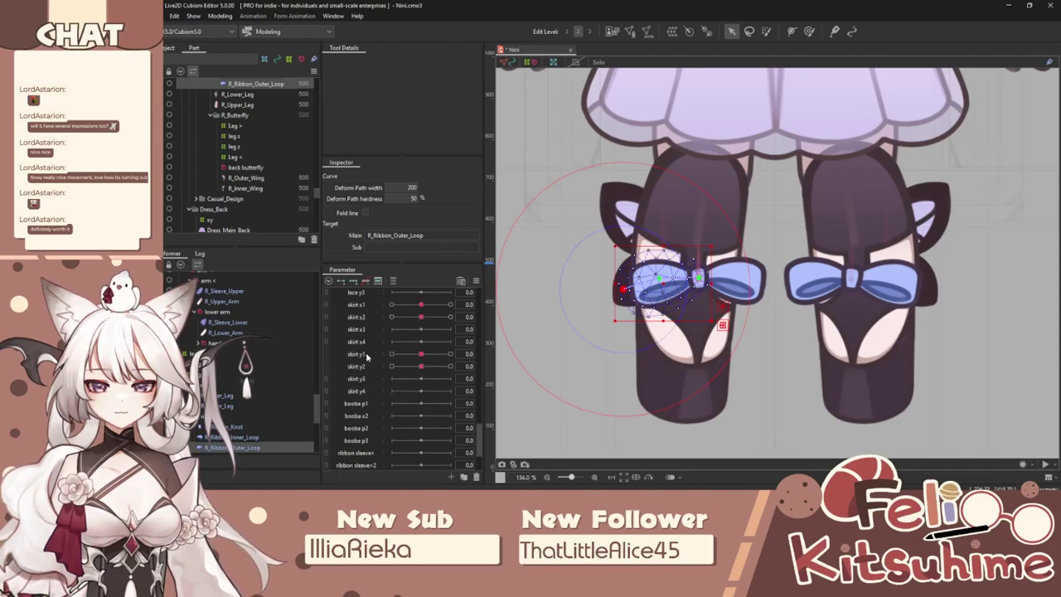
pyautogui.scroll(-5, 378, 348)
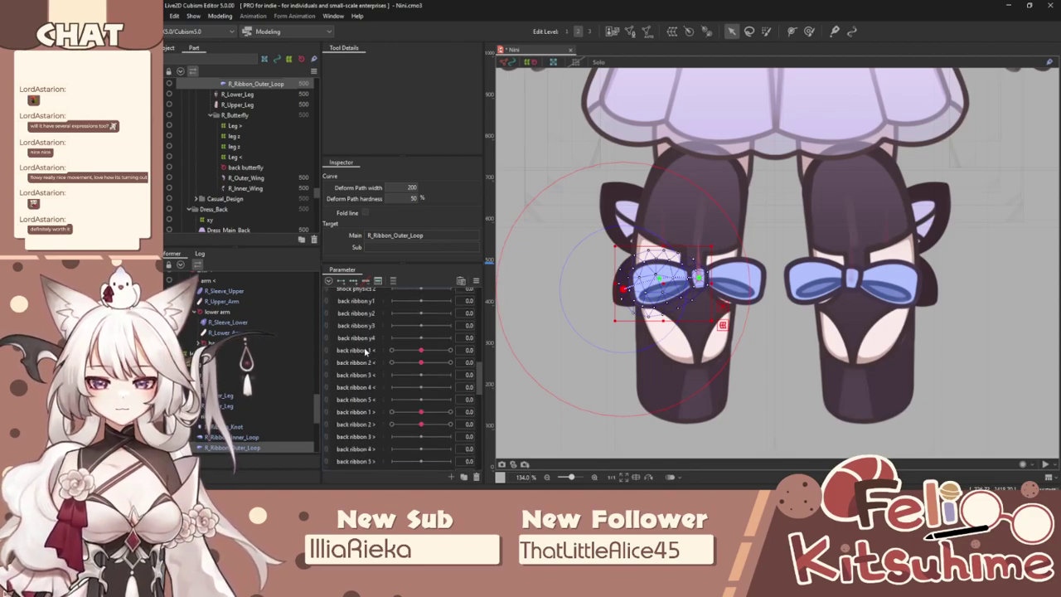
pyautogui.click(364, 348)
pyautogui.scroll(-3, 640, 336)
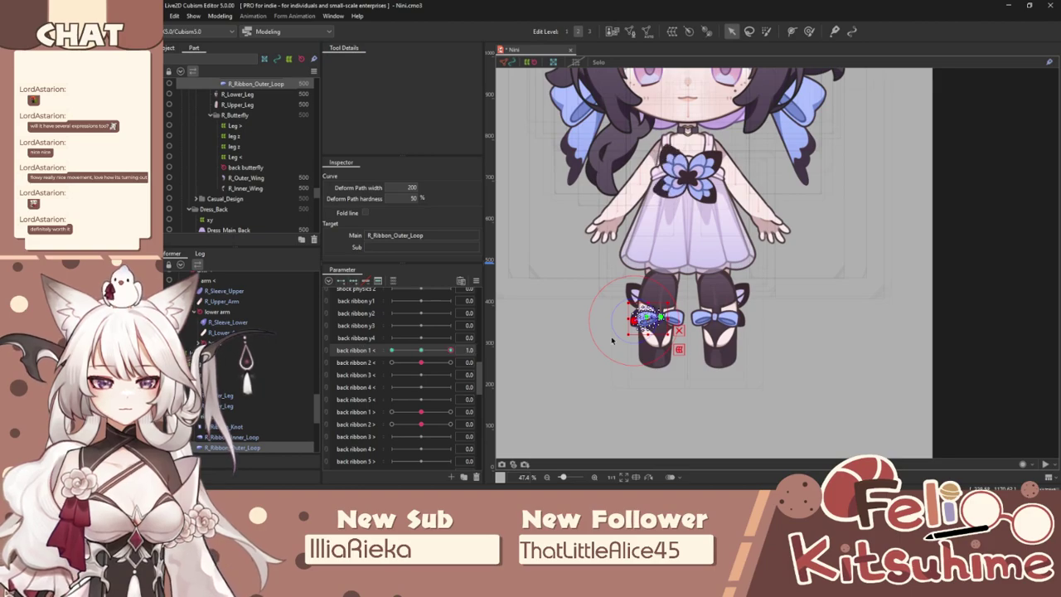
pyautogui.scroll(5, 636, 334)
pyautogui.moveTo(636, 334); pyautogui.dragTo(582, 288)
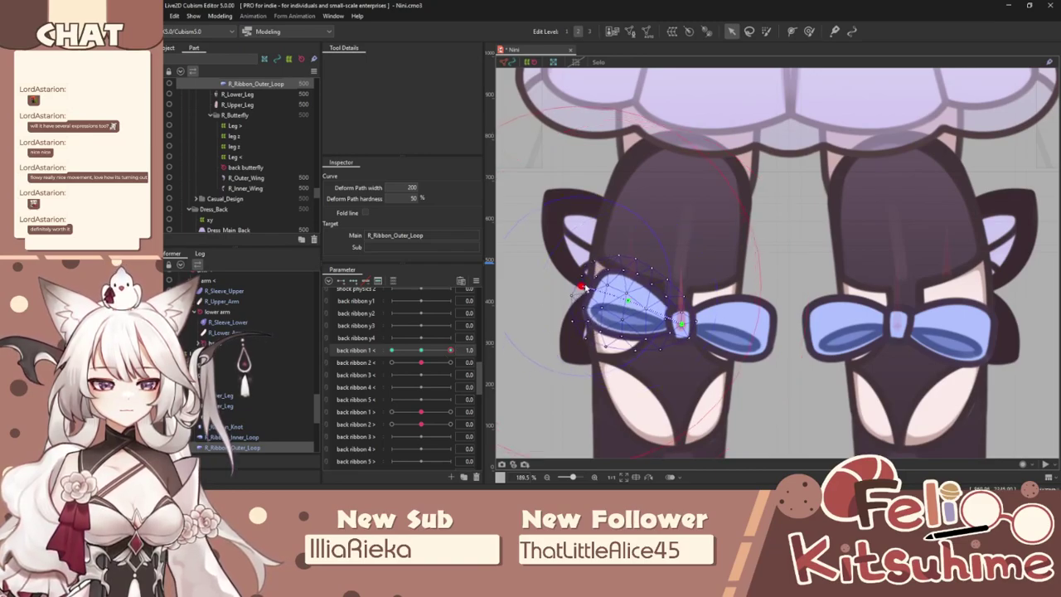
pyautogui.moveTo(443, 352); pyautogui.dragTo(392, 350)
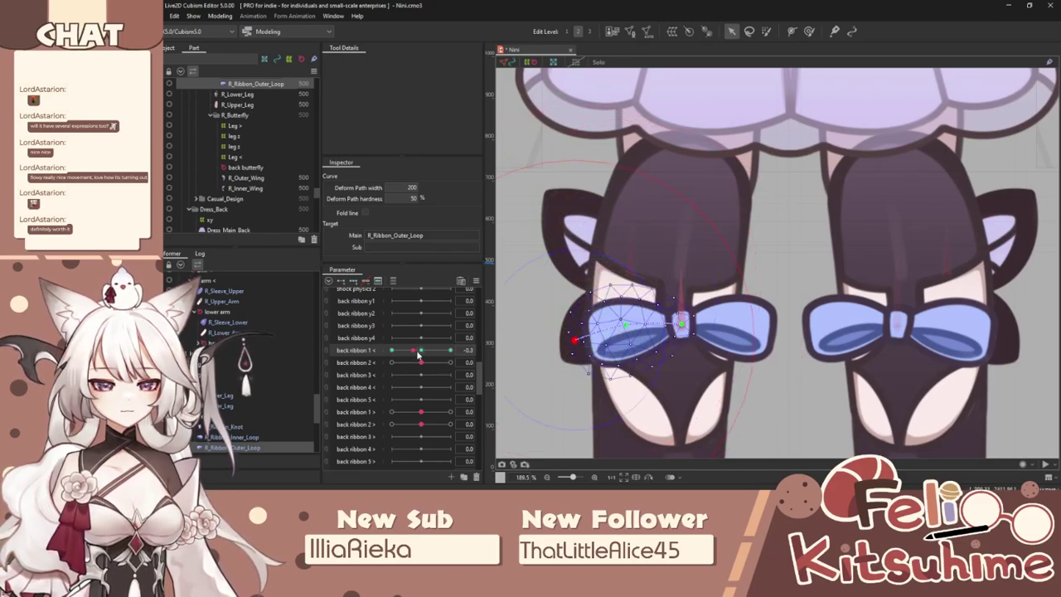
pyautogui.click(450, 350)
pyautogui.moveTo(623, 295)
pyautogui.mouseDown()
pyautogui.moveTo(627, 310)
pyautogui.moveTo(579, 300)
pyautogui.moveTo(626, 311)
pyautogui.mouseUp()
pyautogui.moveTo(450, 350); pyautogui.dragTo(391, 349)
pyautogui.moveTo(625, 327); pyautogui.dragTo(627, 343)
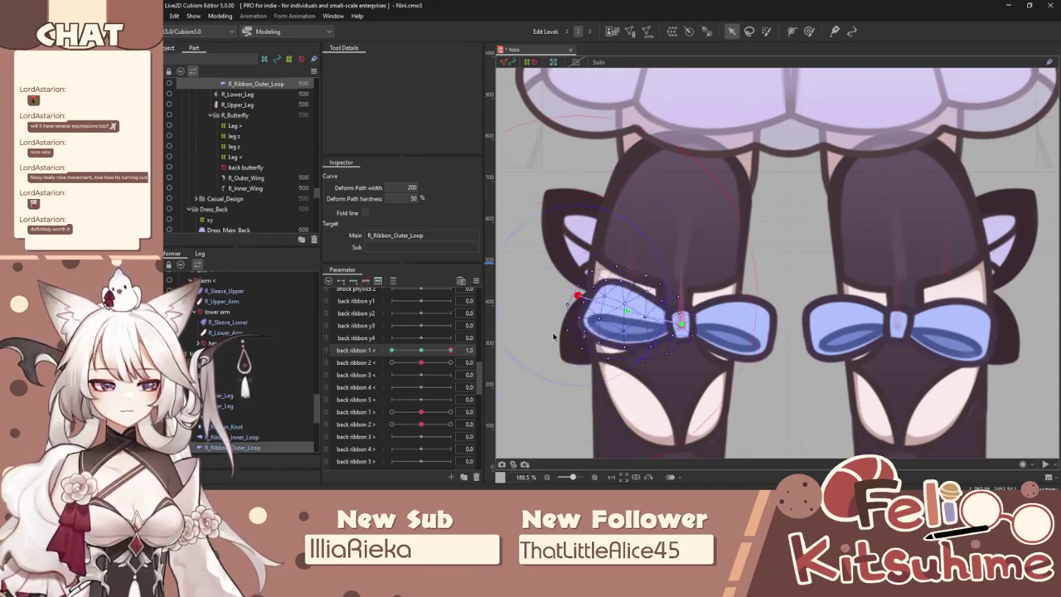
# Key back ribbon 2 < on the outer loop and shape its bend at -1.0 and 1.0 with back ribbon 1 < at -1.0.
pyautogui.click(421, 350)
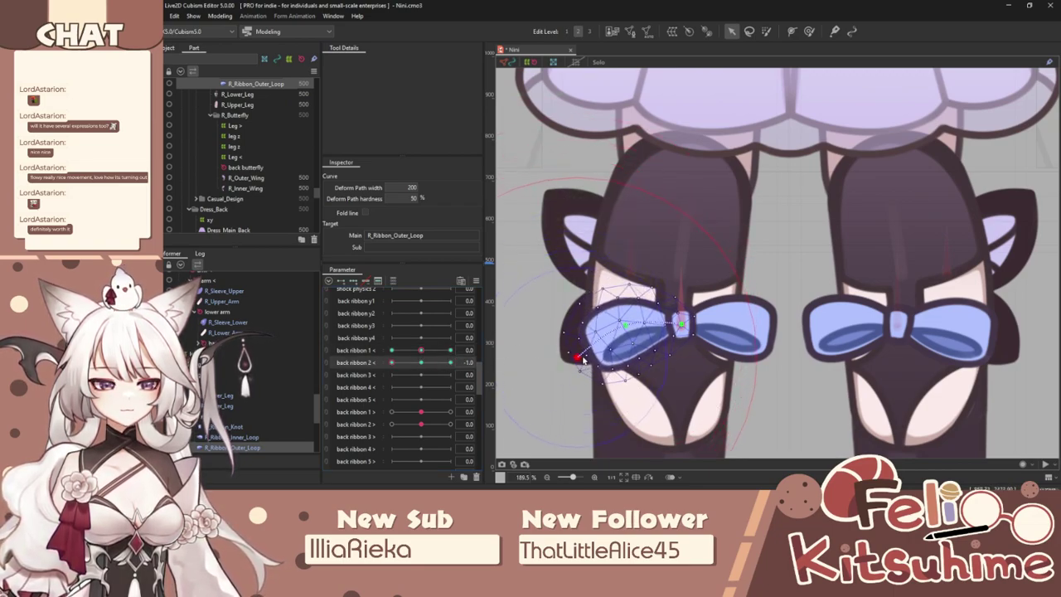
pyautogui.moveTo(421, 350); pyautogui.dragTo(380, 356)
pyautogui.moveTo(585, 372); pyautogui.dragTo(595, 380)
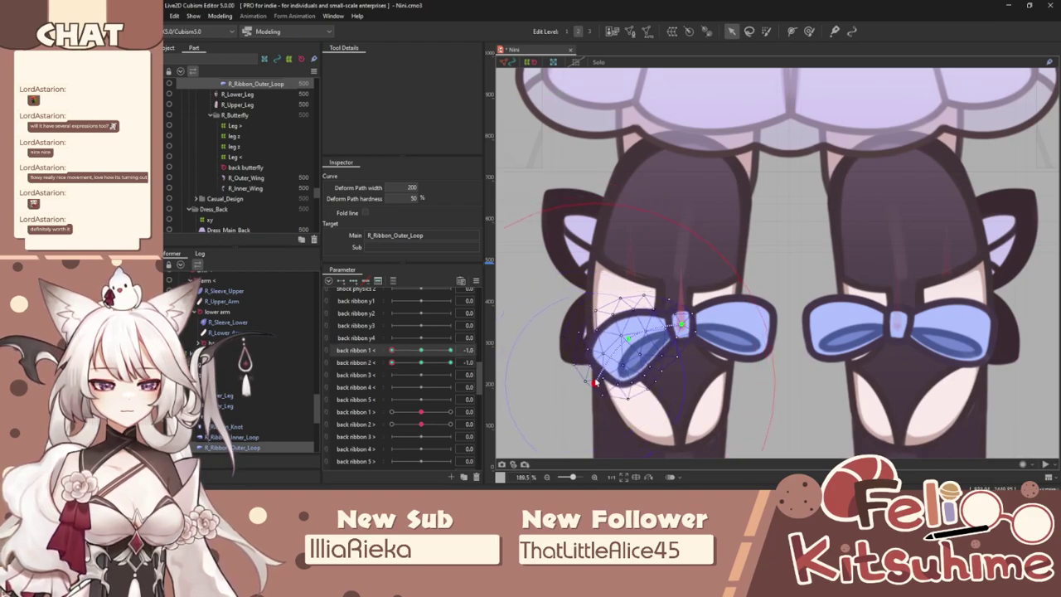
pyautogui.moveTo(400, 363); pyautogui.dragTo(452, 364)
pyautogui.moveTo(587, 373); pyautogui.dragTo(579, 355)
# Adjust the outer loop's raised shape at back ribbon 2 < 1.0 and -1.0, and combine back ribbon 1 < with back ribbon 2 <.
pyautogui.click(450, 349)
pyautogui.click(582, 302)
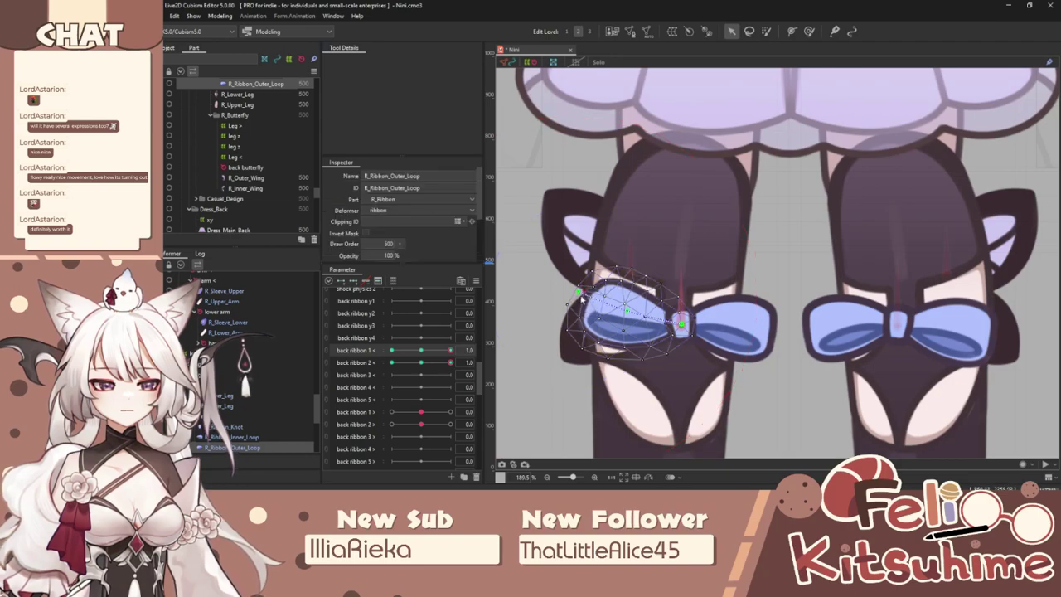
pyautogui.moveTo(579, 294); pyautogui.dragTo(584, 287)
pyautogui.moveTo(450, 363); pyautogui.dragTo(392, 362)
pyautogui.moveTo(575, 301); pyautogui.dragTo(570, 330)
pyautogui.click(327, 357)
pyautogui.moveTo(406, 374)
pyautogui.mouseDown()
pyautogui.moveTo(410, 398)
pyautogui.moveTo(438, 372)
pyautogui.moveTo(421, 366)
pyautogui.mouseUp()
# Draw a deform path on R_Ribbon_Inner_Loop from the ribbon knot to the loop's far end.
pyautogui.click(716, 331)
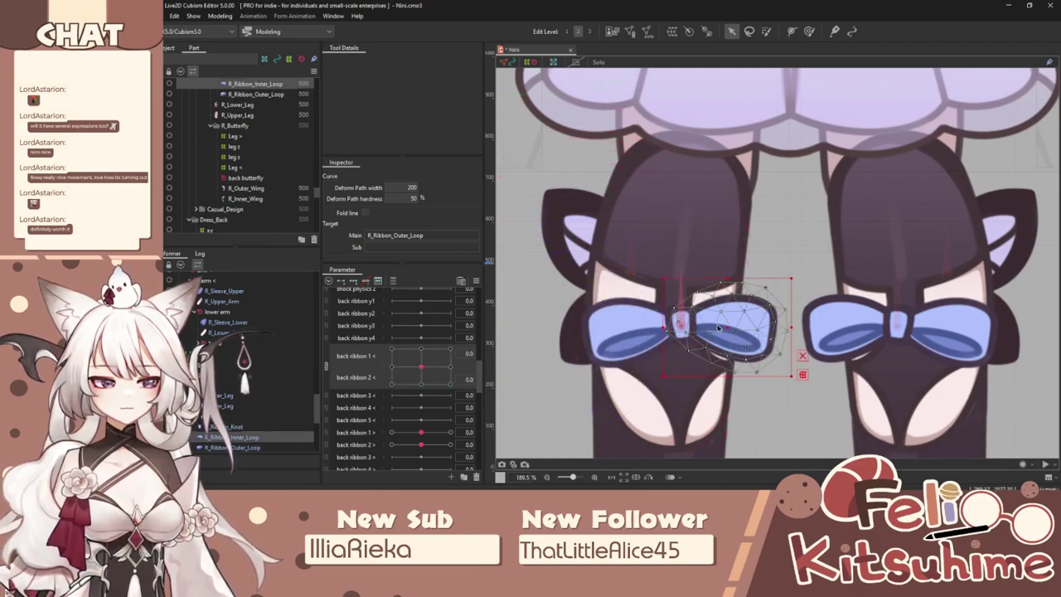
pyautogui.click(790, 33)
pyautogui.click(681, 322)
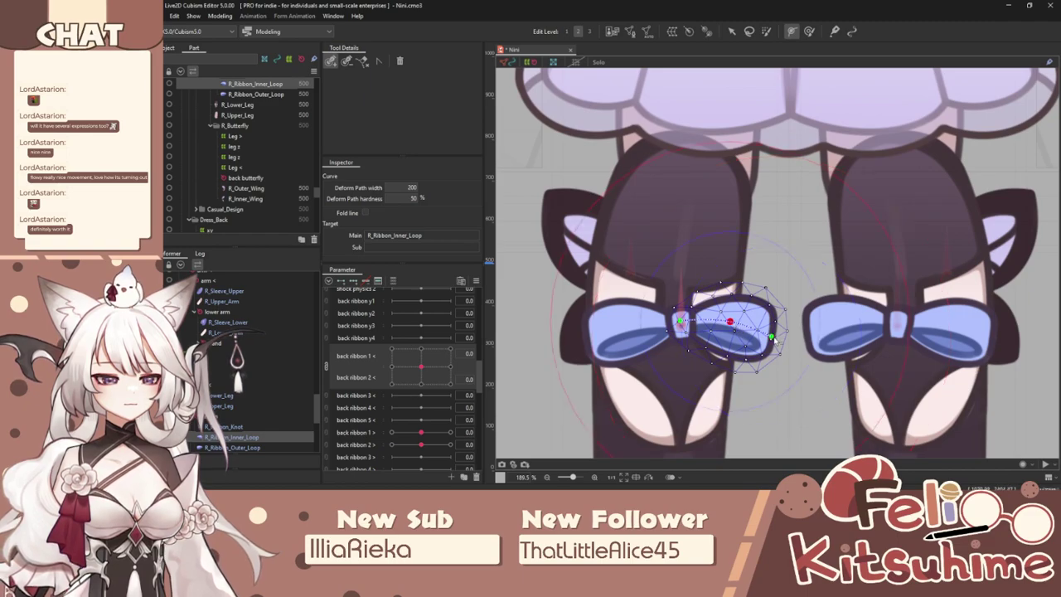
pyautogui.click(734, 30)
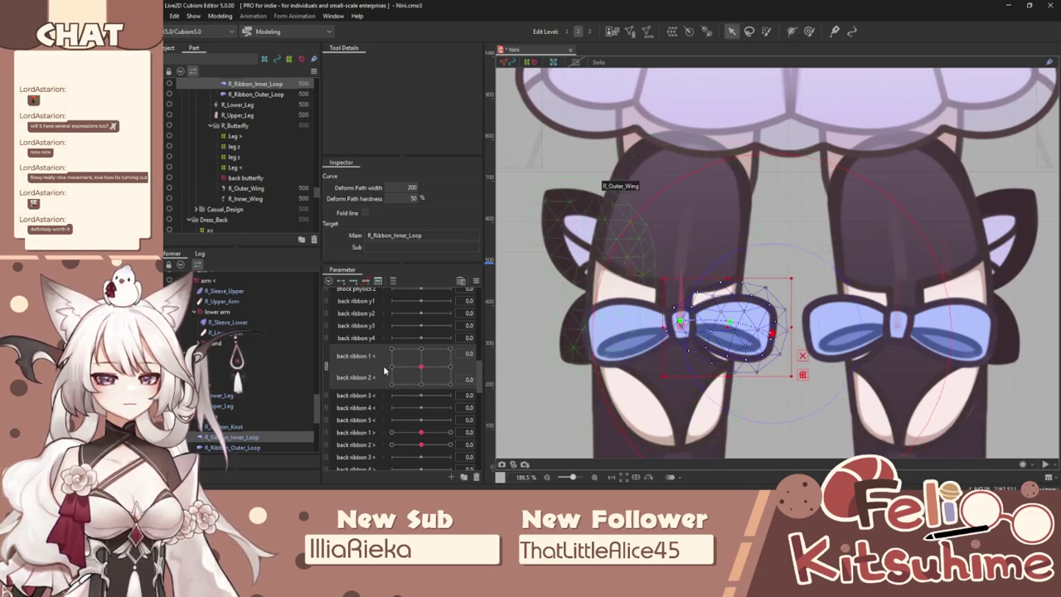
# Add three keys on back ribbon 1 > for the inner loop and bend it up at 1.0 and down at -1.0.
pyautogui.click(370, 431)
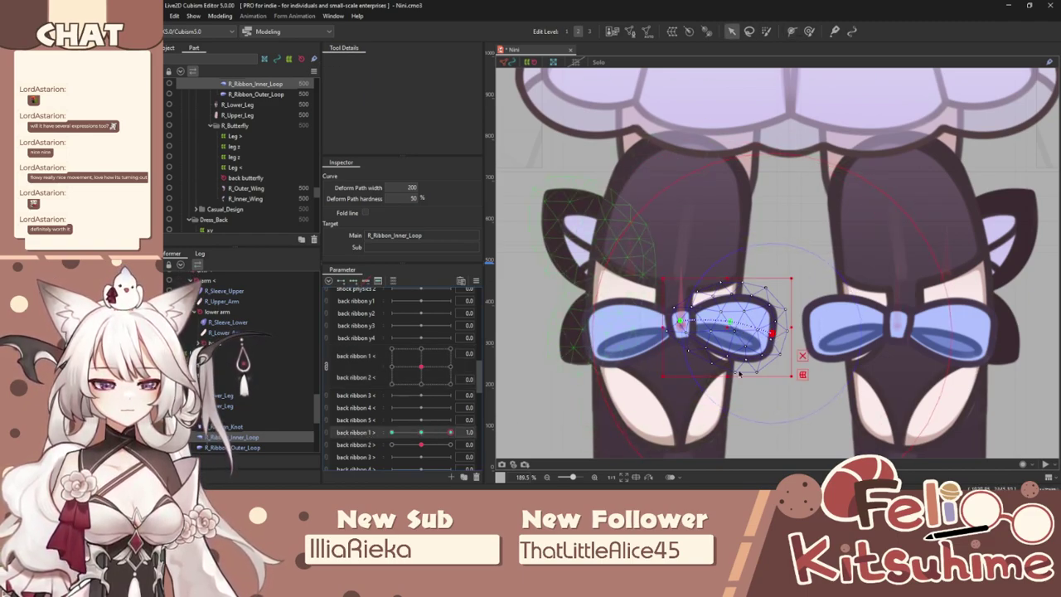
pyautogui.scroll(-5, 801, 355)
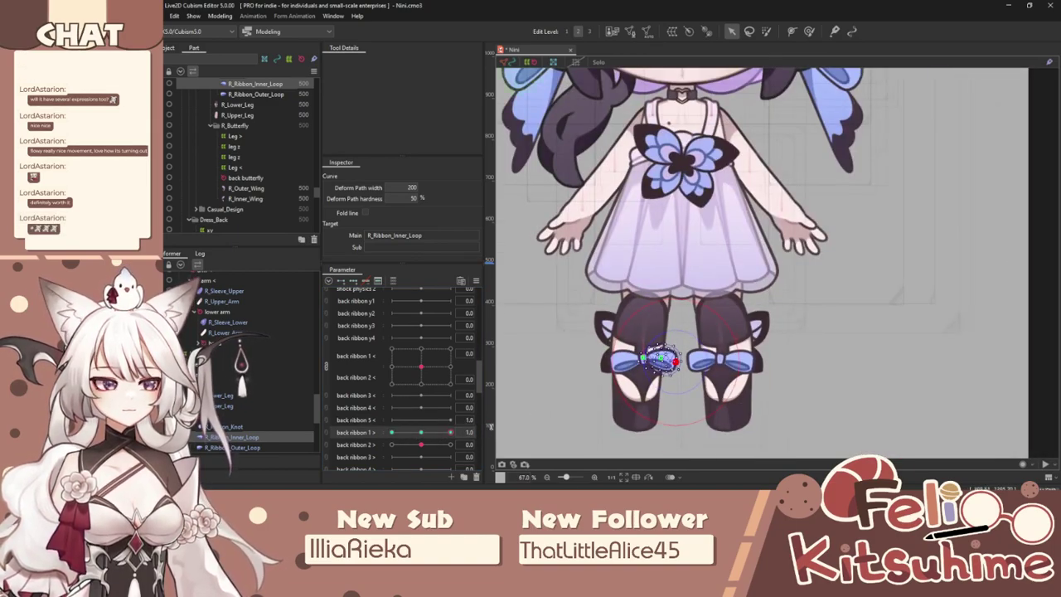
pyautogui.scroll(5, 642, 369)
pyautogui.moveTo(704, 328); pyautogui.dragTo(735, 377)
pyautogui.hotkey('ctrl', 'z')
pyautogui.moveTo(444, 432)
pyautogui.mouseDown()
pyautogui.moveTo(571, 403)
pyautogui.moveTo(427, 434)
pyautogui.mouseUp()
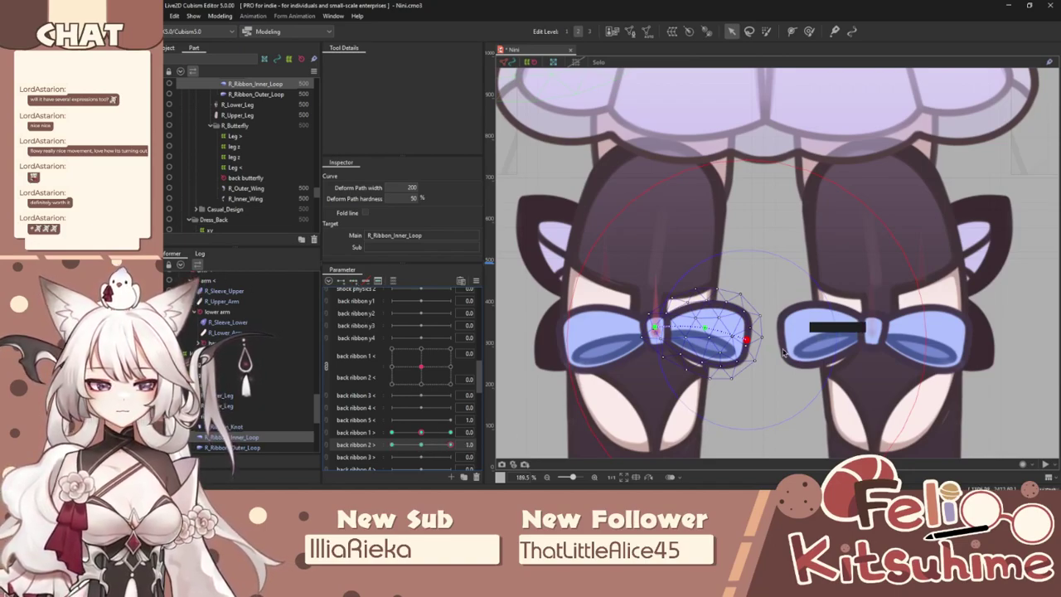
# Shape the inner loop's end at back ribbon 2 > 1.0 and -1.0 in combination with the back ribbon 1 > keys.
pyautogui.moveTo(755, 348)
pyautogui.mouseDown()
pyautogui.moveTo(755, 329)
pyautogui.moveTo(725, 385)
pyautogui.moveTo(747, 358)
pyautogui.mouseUp()
pyautogui.click(392, 432)
pyautogui.click(450, 444)
pyautogui.click(450, 432)
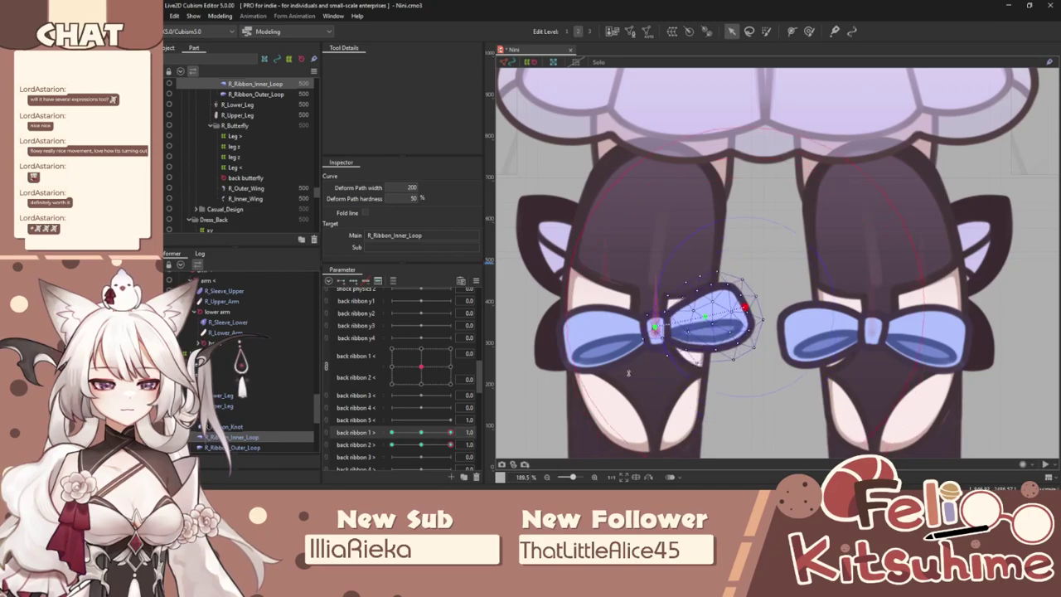
pyautogui.moveTo(746, 307); pyautogui.dragTo(749, 299)
pyautogui.click(392, 445)
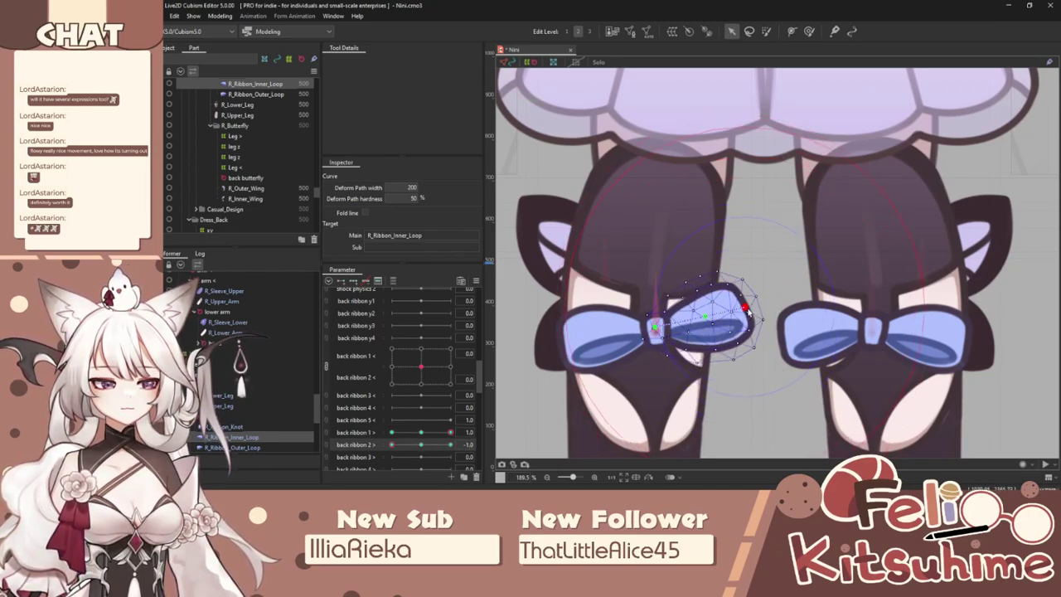
pyautogui.moveTo(747, 309); pyautogui.dragTo(746, 323)
# Combine back ribbon 1 > with back ribbon 2 > and apply extended interpolation to the inner loop's keys.
pyautogui.click(326, 438)
pyautogui.moveTo(450, 465); pyautogui.dragTo(409, 447)
pyautogui.click(476, 282)
pyautogui.click(547, 412)
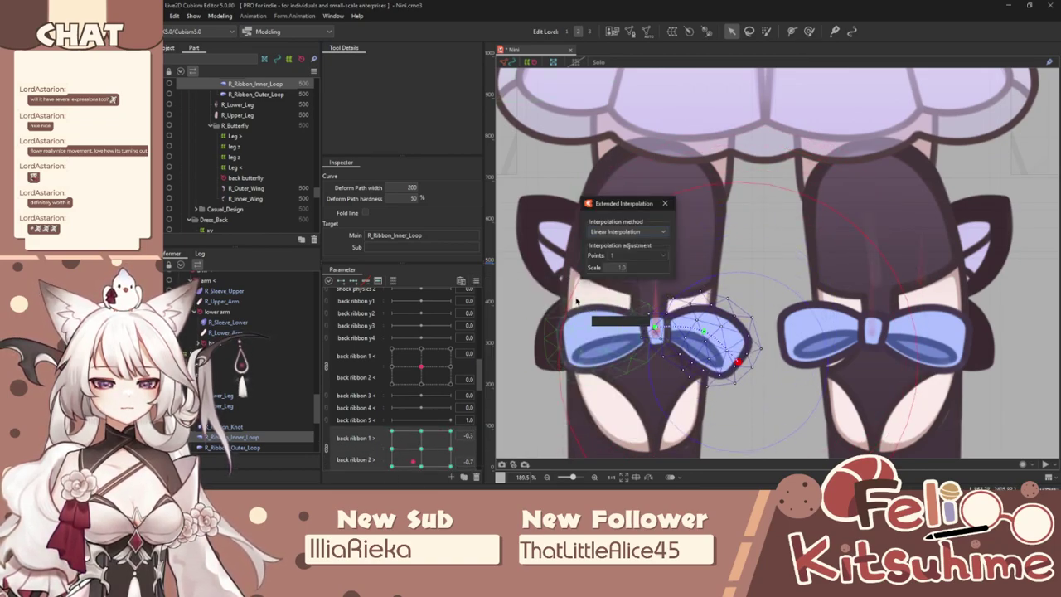
pyautogui.click(664, 203)
# Open the Physics Settings and check the leg ribbons' movement in the preview.
pyautogui.click(224, 17)
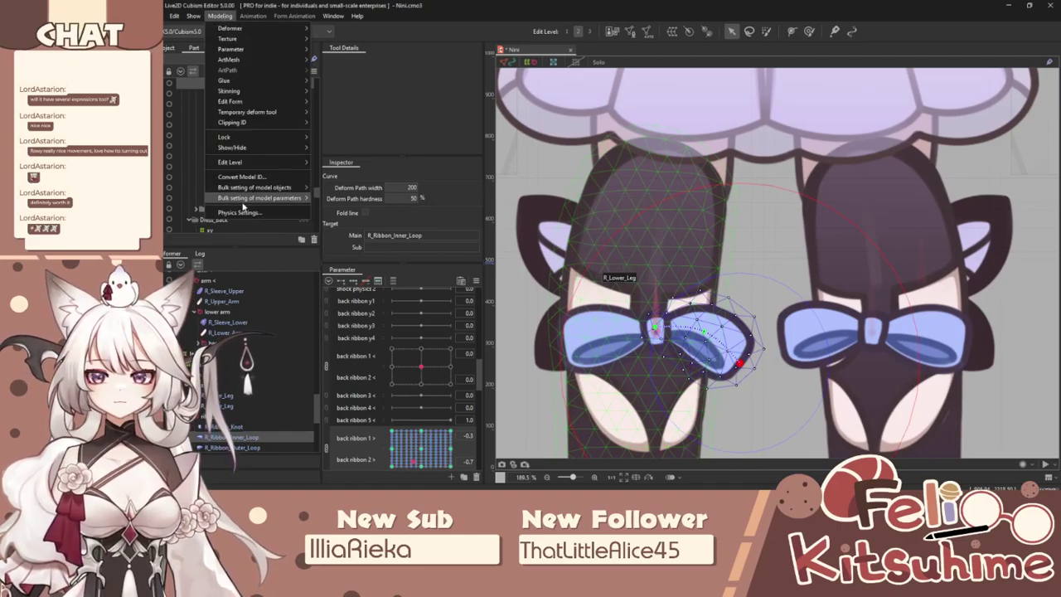
pyautogui.click(306, 213)
pyautogui.scroll(3, 730, 165)
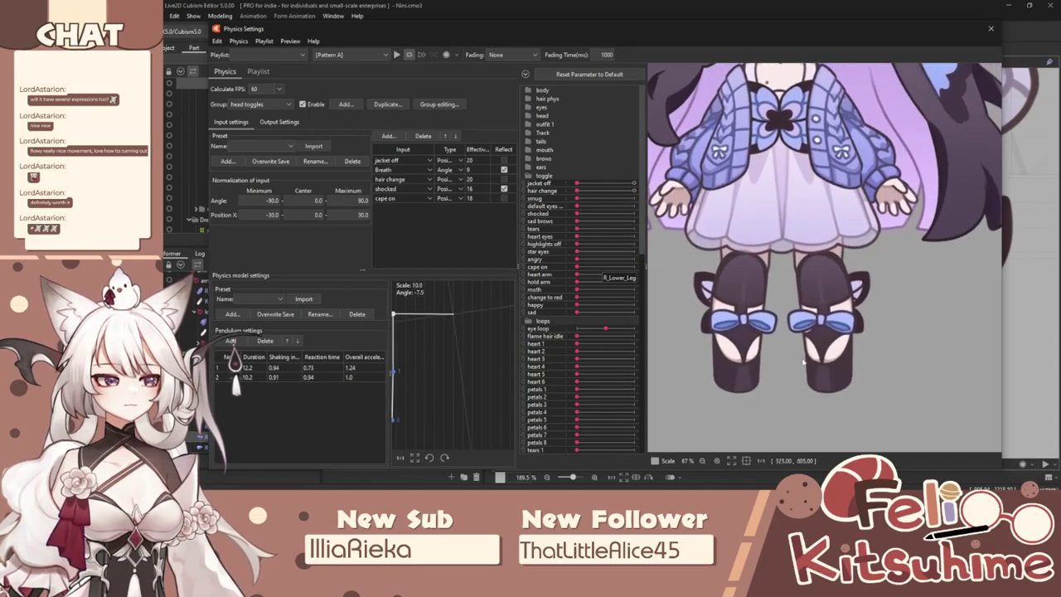
pyautogui.scroll(-2, 787, 286)
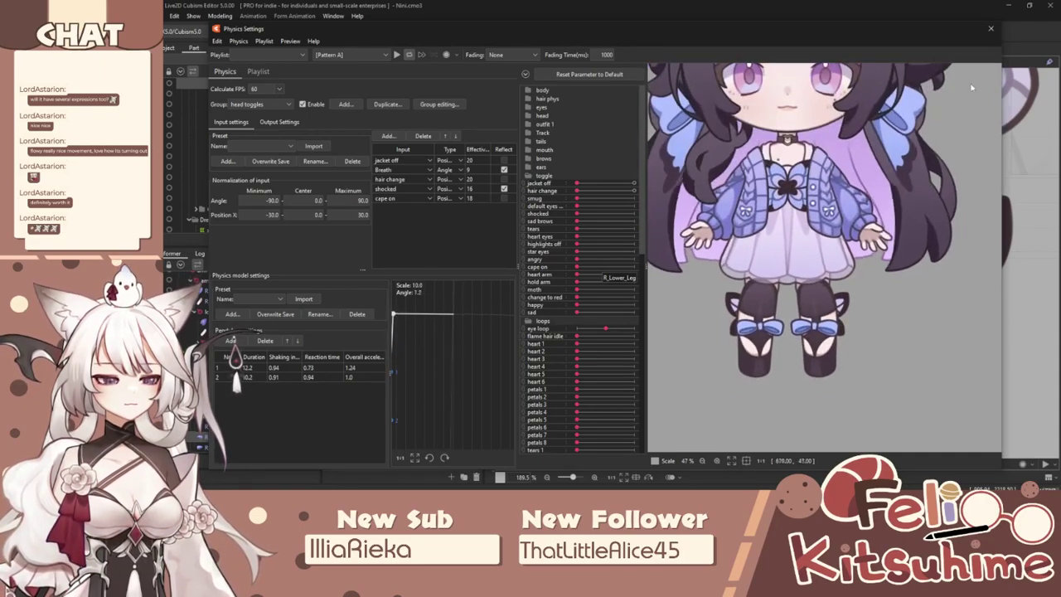
# Leave the physics preview, reset back ribbon 1 > and 2 > to 0.0, and separate both combined back ribbon parameter pairs.
pyautogui.click(990, 29)
pyautogui.scroll(-4, 748, 345)
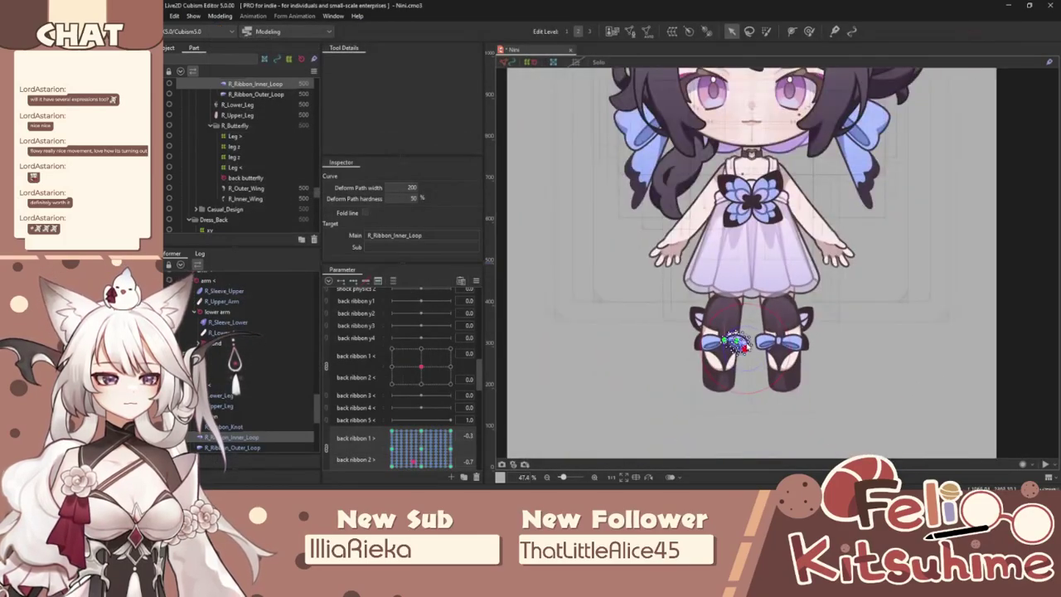
pyautogui.click(420, 448)
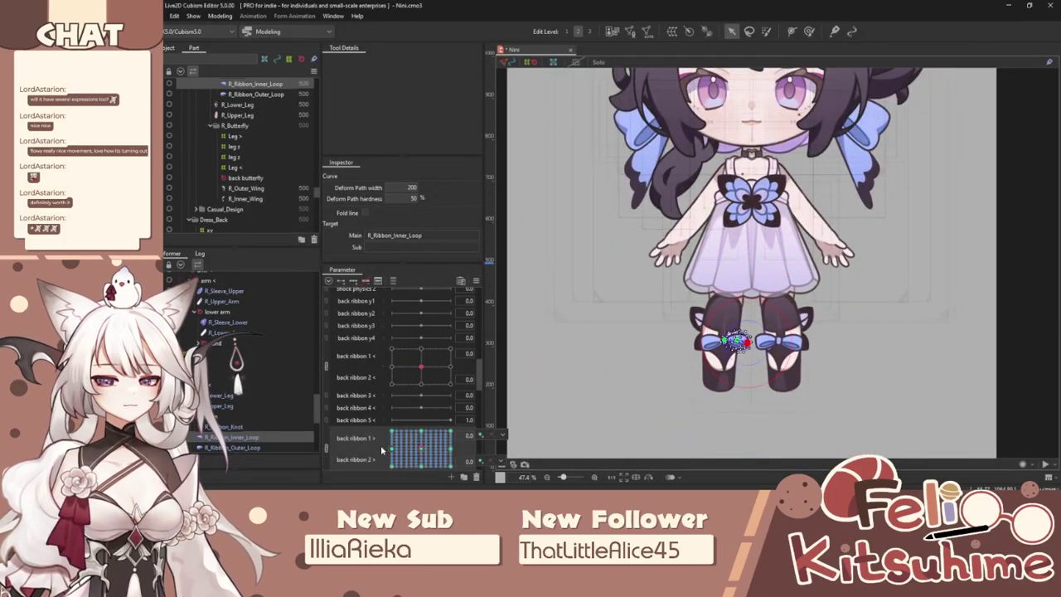
pyautogui.click(327, 448)
pyautogui.click(326, 366)
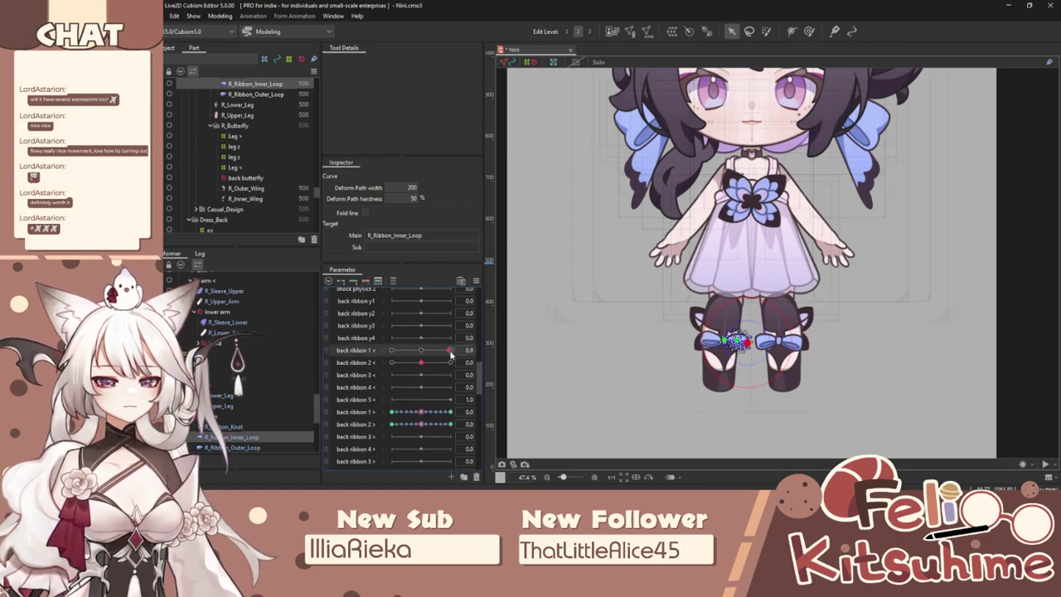
# Check the right inner loop's bend with back ribbon 1 > and back ribbon 2 > at 1.0 and in the physics preview.
pyautogui.click(421, 350)
pyautogui.click(419, 400)
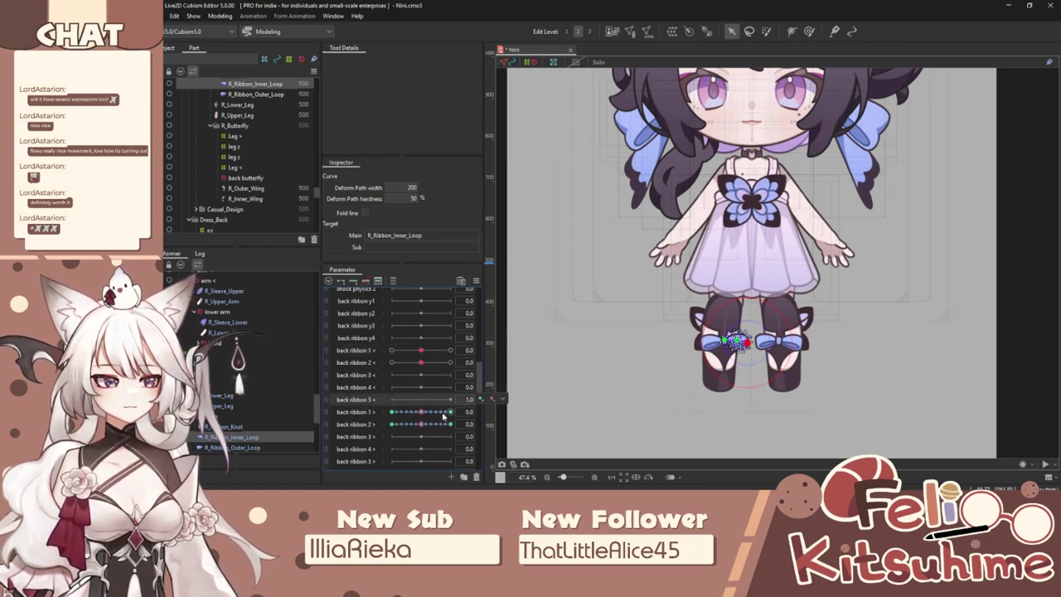
pyautogui.click(448, 411)
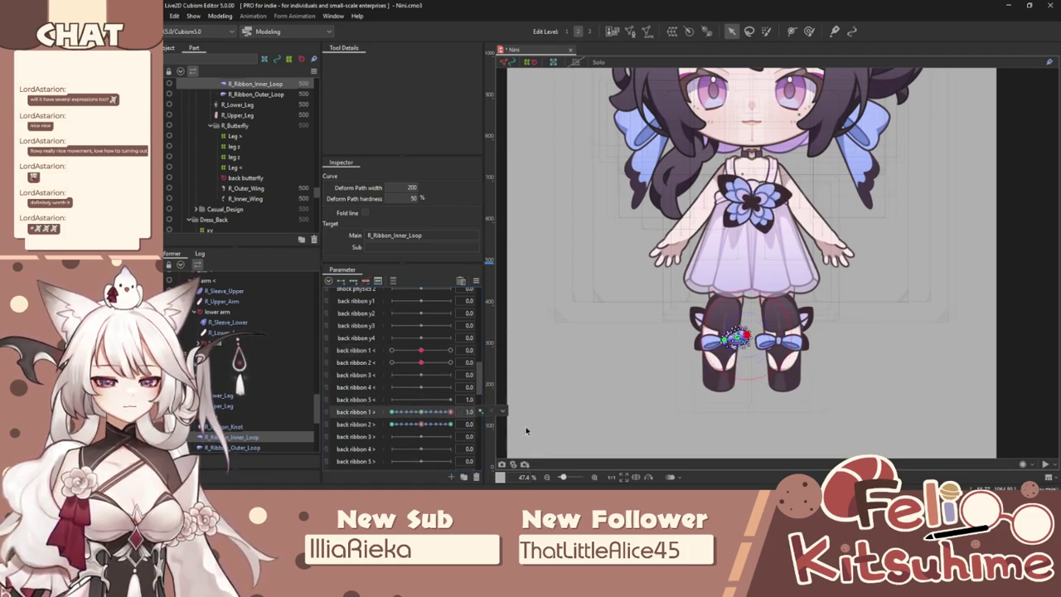
pyautogui.click(438, 424)
pyautogui.click(503, 423)
pyautogui.click(512, 437)
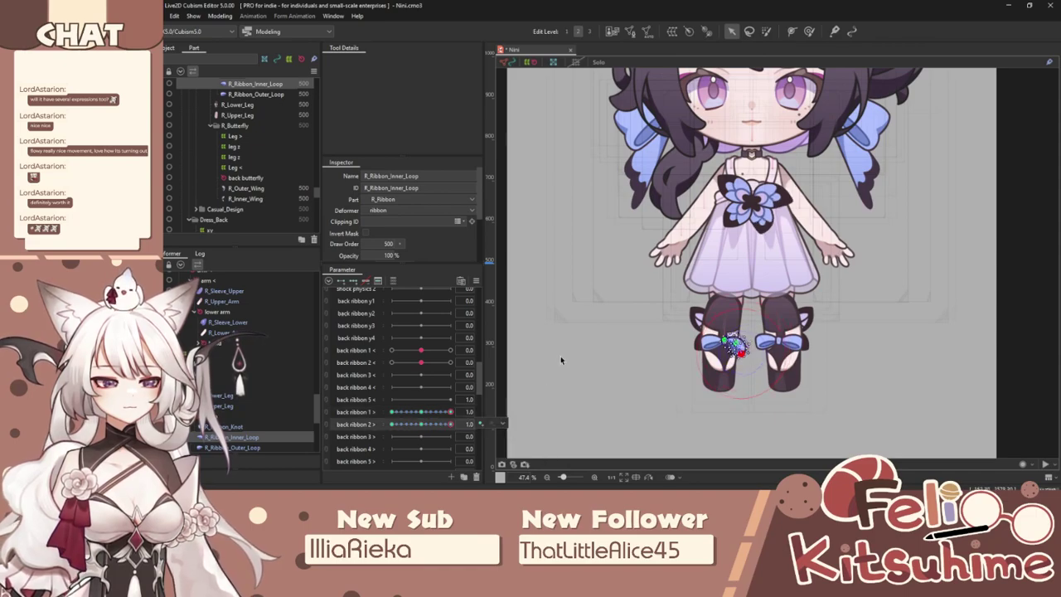
pyautogui.click(219, 15)
pyautogui.click(270, 217)
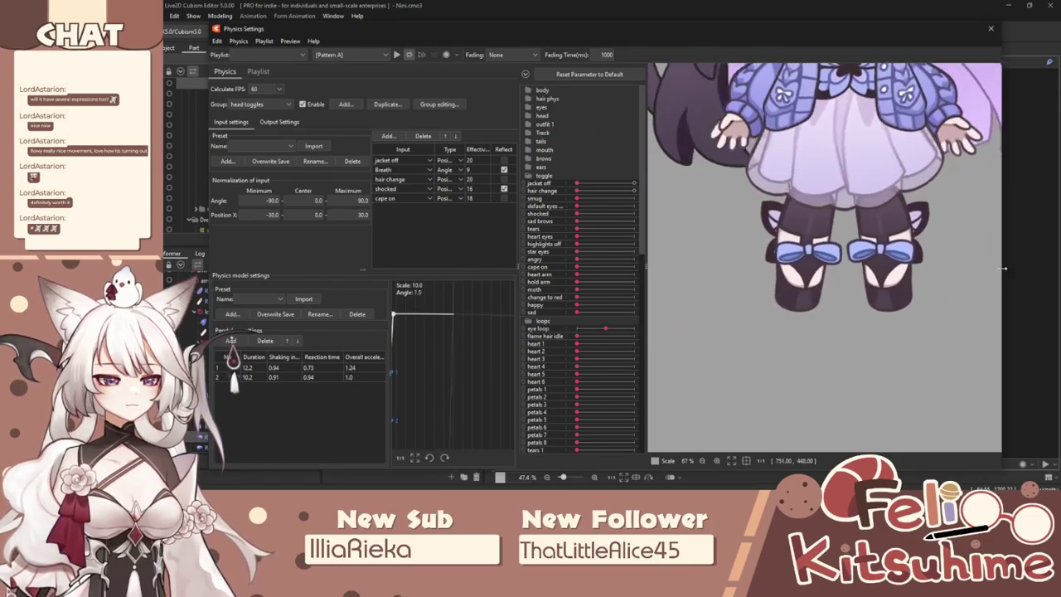
pyautogui.click(991, 28)
# Reset the parameters to default and draw a three-point deform path on L_Ribbon_Inner_Loop from the knot to the loop's end.
pyautogui.scroll(-3, 720, 228)
pyautogui.scroll(5, 733, 267)
pyautogui.click(735, 270)
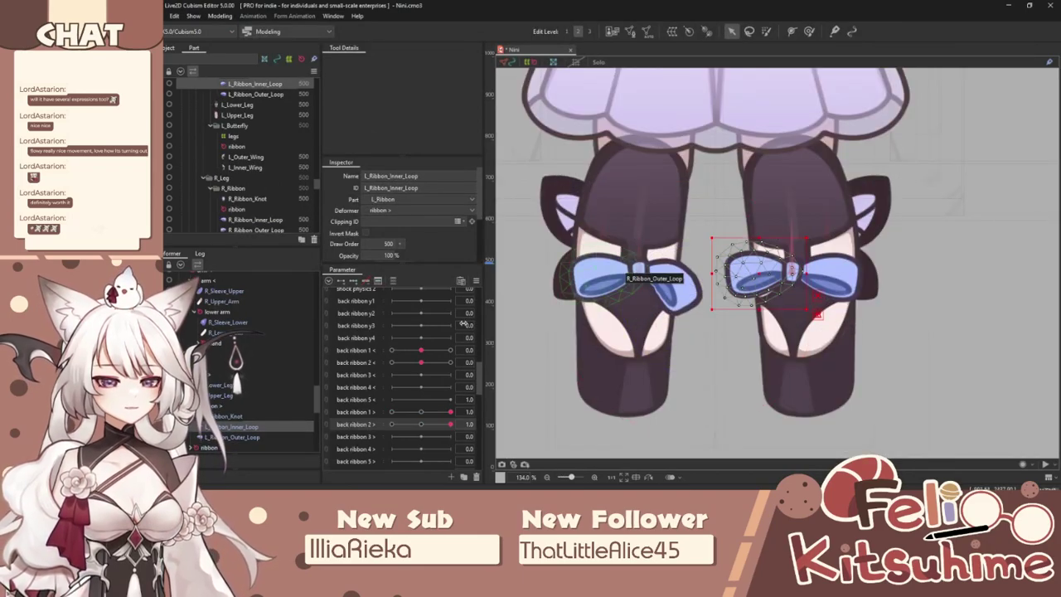
pyautogui.click(474, 282)
pyautogui.click(502, 281)
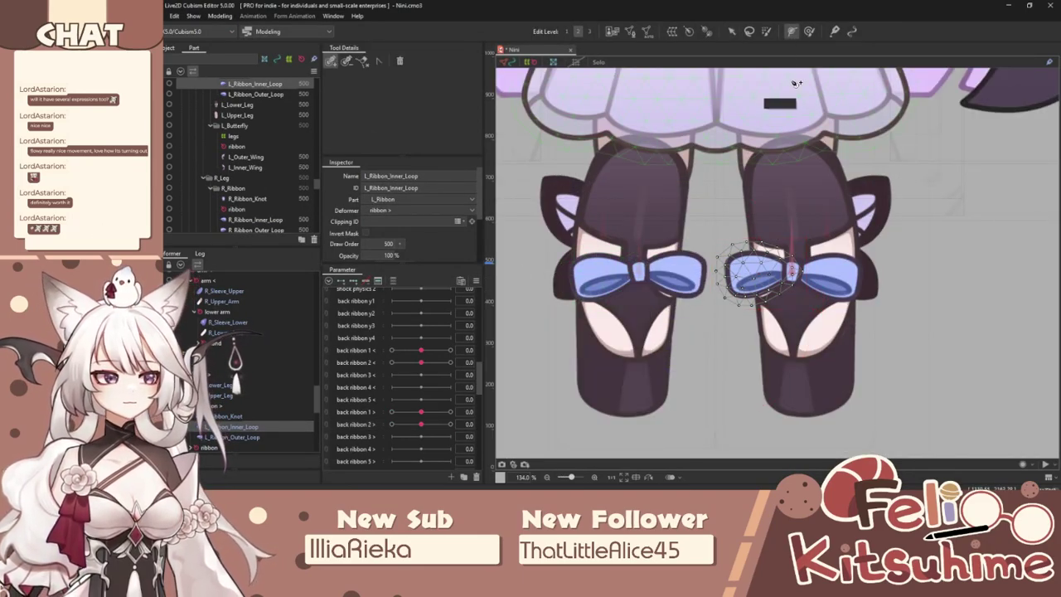
pyautogui.scroll(2, 774, 261)
pyautogui.click(799, 273)
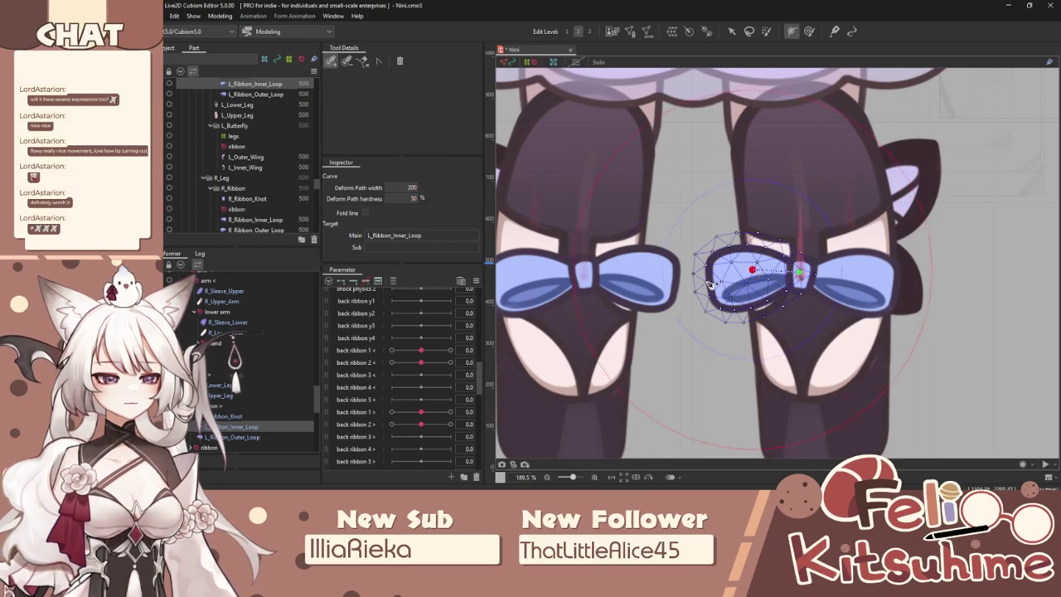
pyautogui.scroll(-2, 774, 217)
pyautogui.scroll(2, 737, 232)
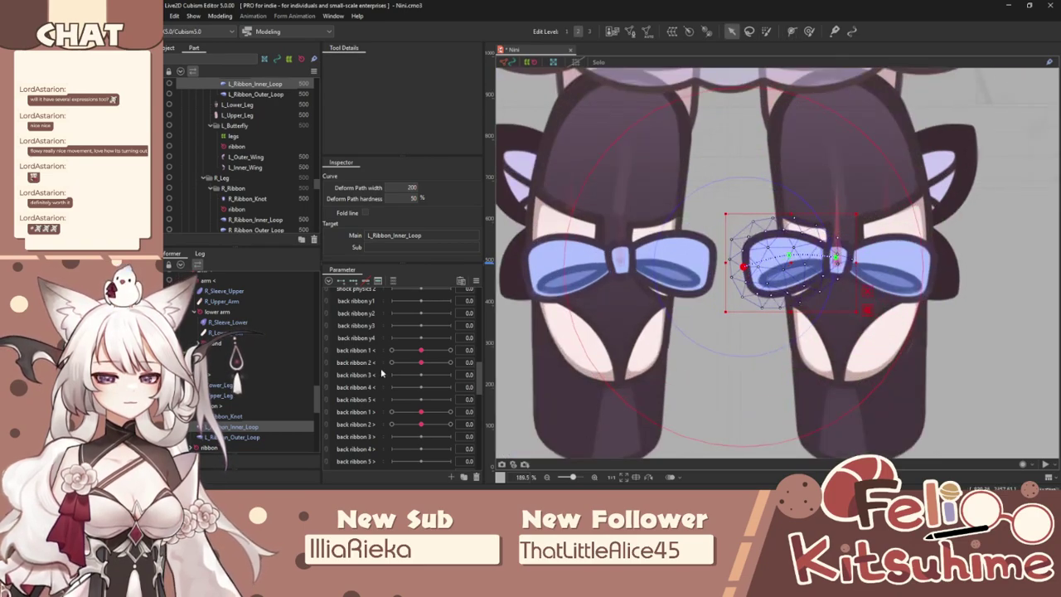
# Key back ribbon 1 < for the left inner loop, bending it up at 1.0 and down at -1.0.
pyautogui.click(450, 350)
pyautogui.moveTo(868, 292); pyautogui.dragTo(794, 247)
pyautogui.moveTo(744, 274); pyautogui.dragTo(751, 234)
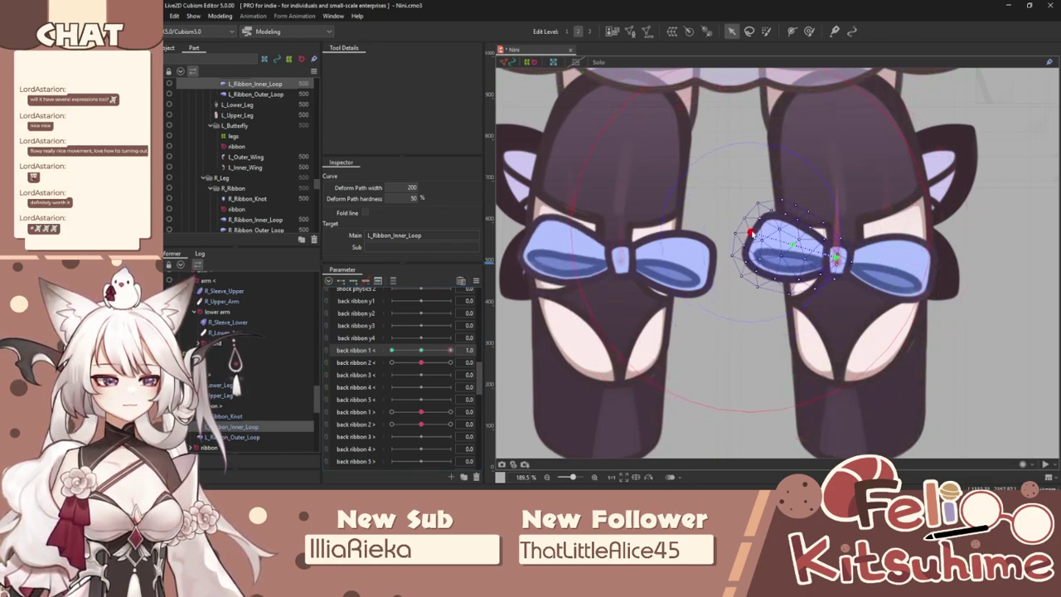
pyautogui.moveTo(450, 352); pyautogui.dragTo(391, 350)
pyautogui.moveTo(789, 258); pyautogui.dragTo(751, 305)
pyautogui.moveTo(391, 349); pyautogui.dragTo(436, 350)
pyautogui.click(421, 350)
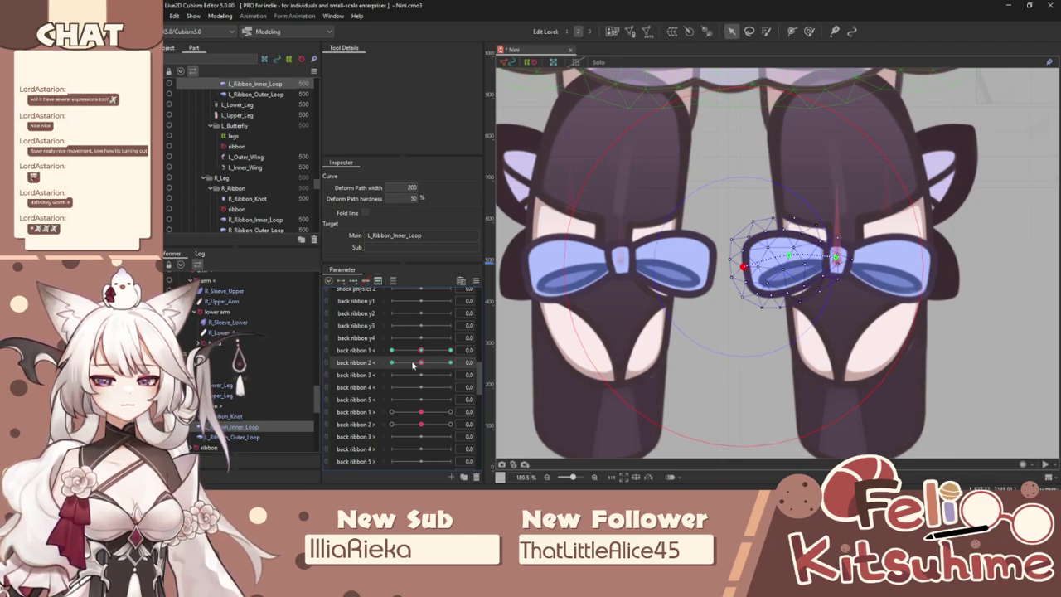
# Shape the left inner loop's end at back ribbon 2 < 1.0 and -1.0 in combination with the back ribbon 1 < keys.
pyautogui.click(450, 363)
pyautogui.moveTo(744, 268); pyautogui.dragTo(755, 318)
pyautogui.click(392, 362)
pyautogui.click(392, 350)
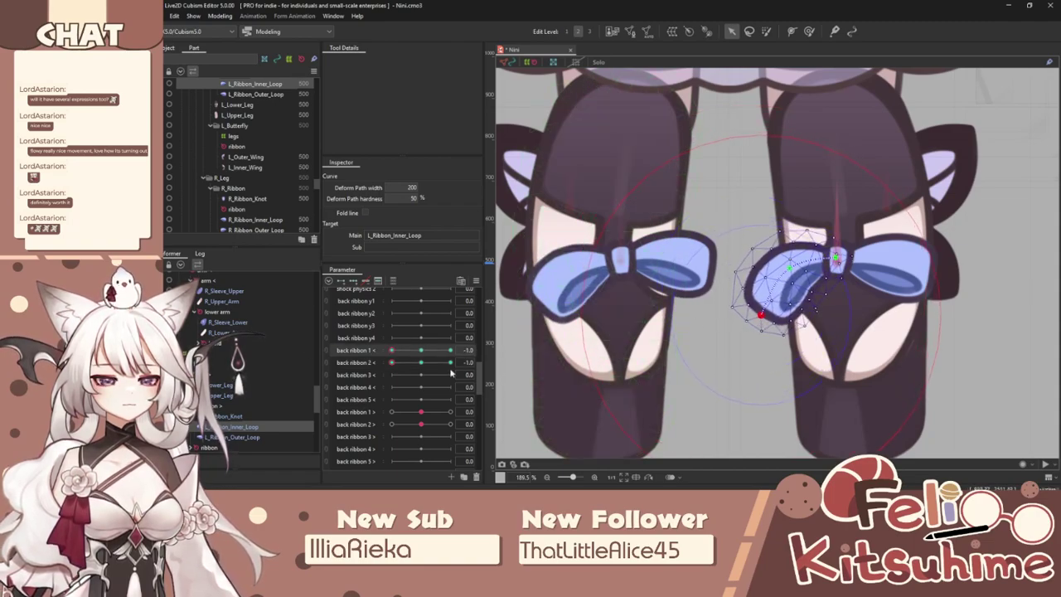
pyautogui.moveTo(397, 362); pyautogui.dragTo(450, 362)
pyautogui.moveTo(750, 305); pyautogui.dragTo(742, 282)
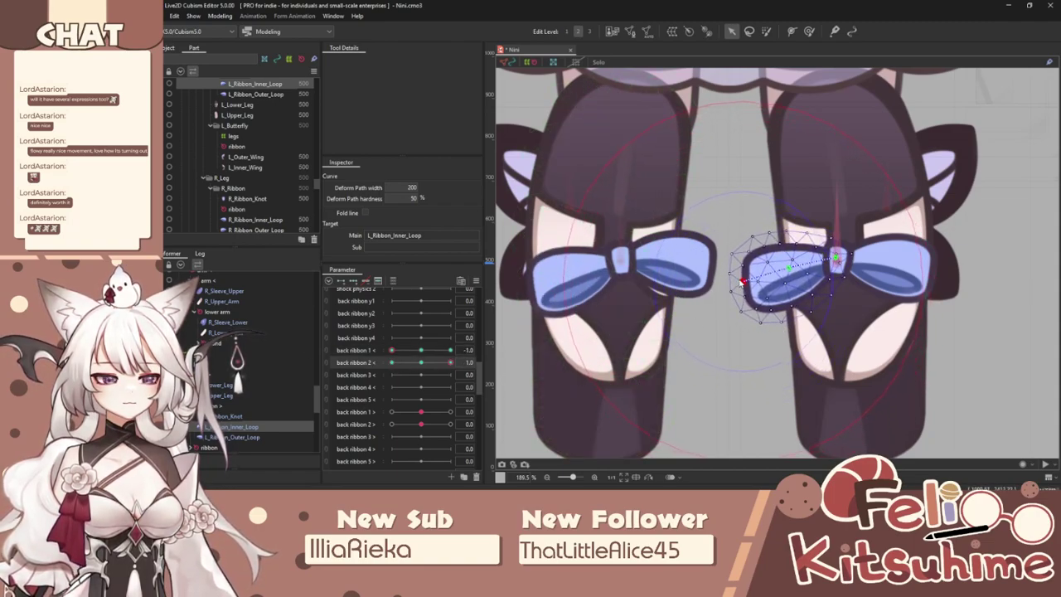
pyautogui.moveTo(409, 351); pyautogui.dragTo(450, 349)
pyautogui.moveTo(751, 232); pyautogui.dragTo(763, 222)
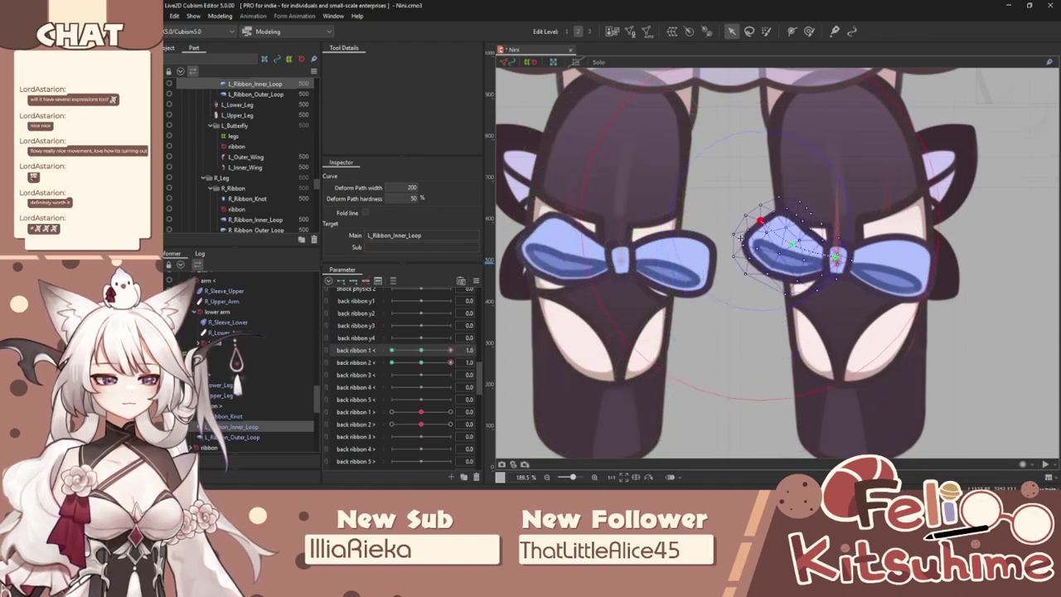
pyautogui.moveTo(450, 362); pyautogui.dragTo(392, 363)
pyautogui.moveTo(753, 242); pyautogui.dragTo(750, 255)
# Combine back ribbon 1 < with back ribbon 2 < and apply extended interpolation to the left inner loop's keys.
pyautogui.click(327, 353)
pyautogui.moveTo(406, 357); pyautogui.dragTo(453, 347)
pyautogui.click(474, 281)
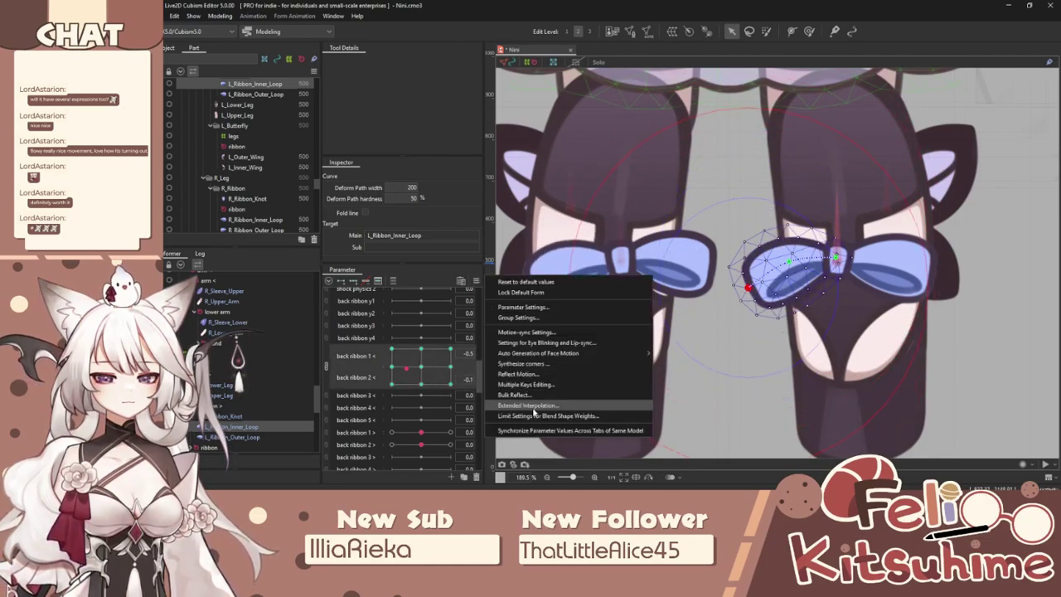
pyautogui.click(533, 409)
pyautogui.click(627, 232)
pyautogui.click(634, 252)
pyautogui.click(665, 204)
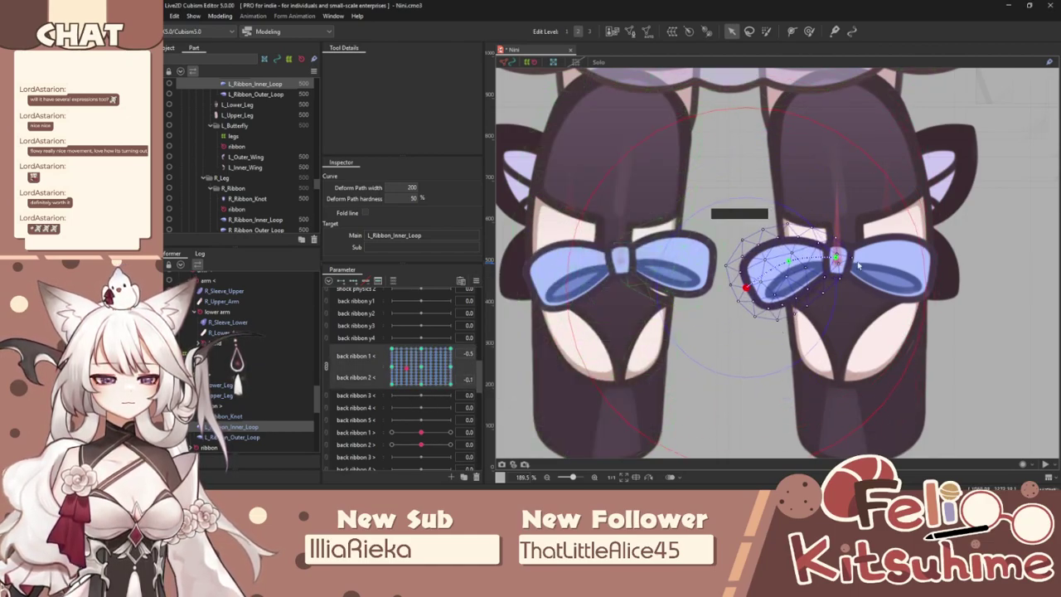
# Reset the parameters for L_Ribbon_Outer_Loop, separate back ribbon 1 < from 2 <, and add three keys on back ribbon 1 >.
pyautogui.click(903, 242)
pyautogui.click(476, 282)
pyautogui.click(501, 282)
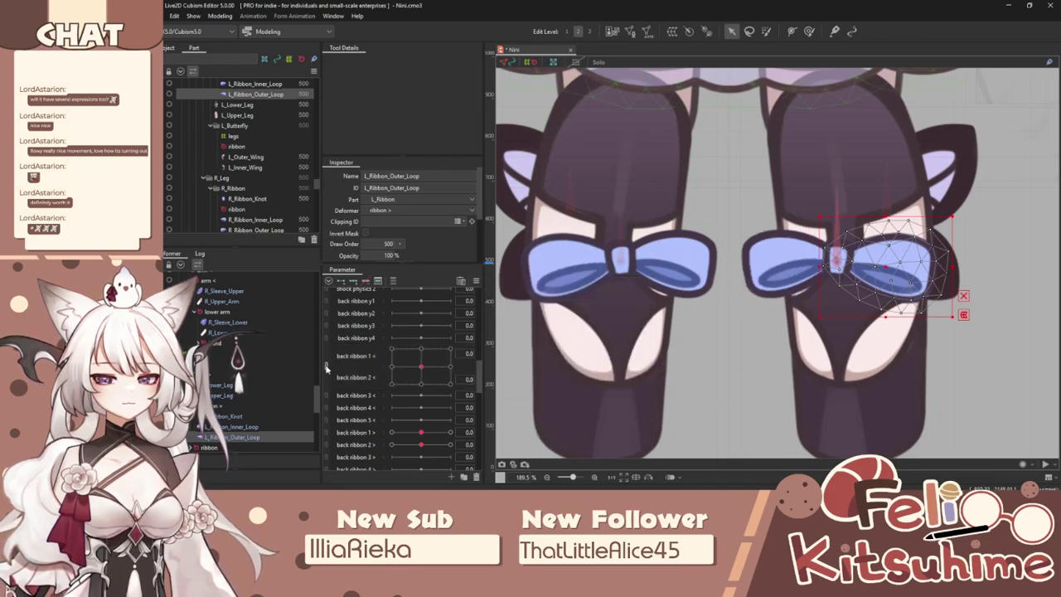
pyautogui.click(328, 367)
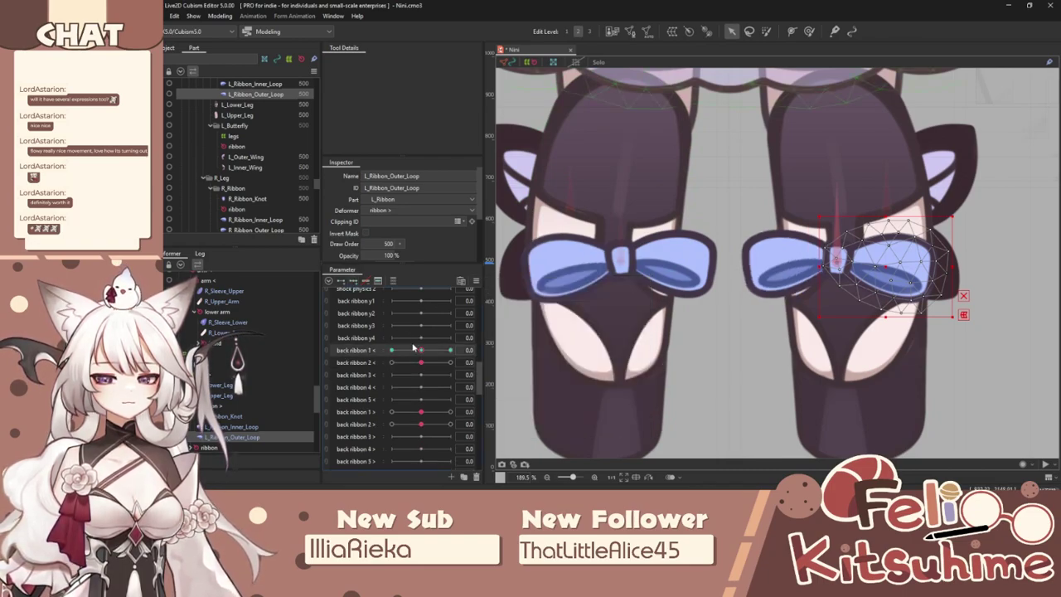
pyautogui.click(364, 414)
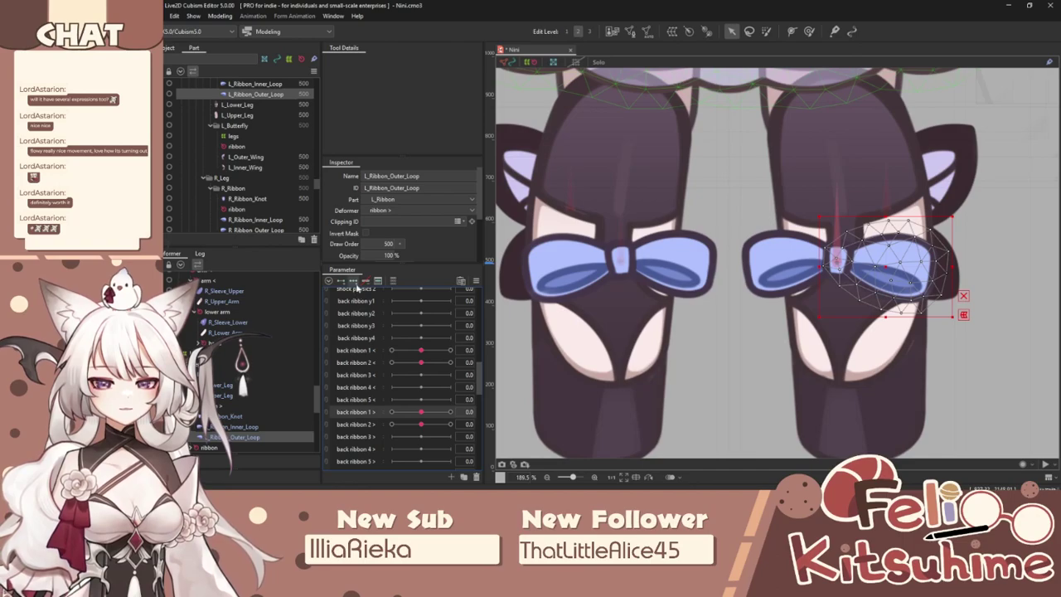
# Draw a three-point deform path on the left outer loop and bend it down at back ribbon 1 > 1.0 and up at -1.0.
pyautogui.moveTo(421, 412); pyautogui.dragTo(511, 406)
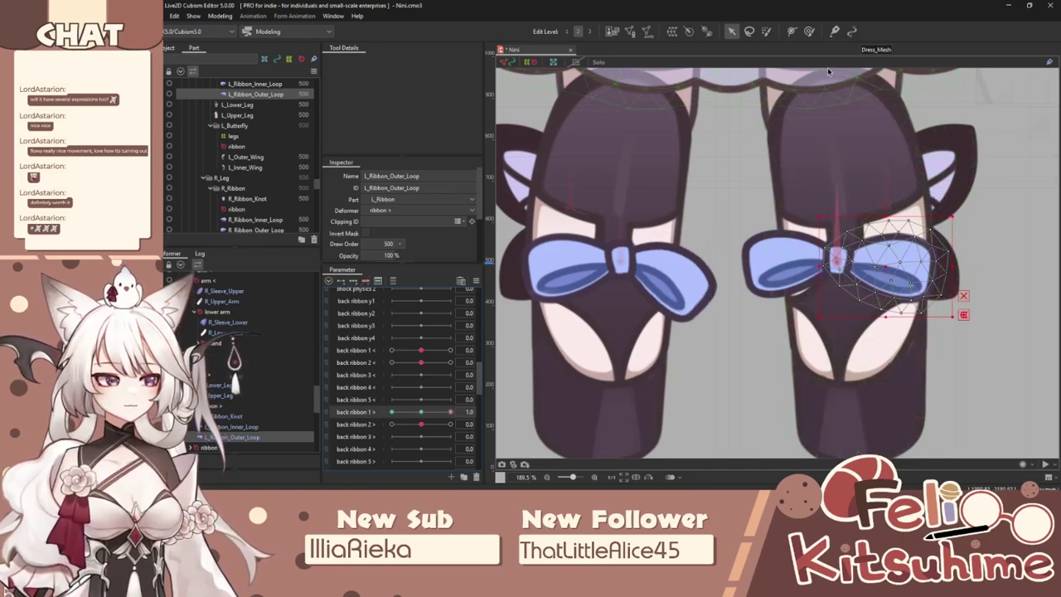
pyautogui.click(791, 33)
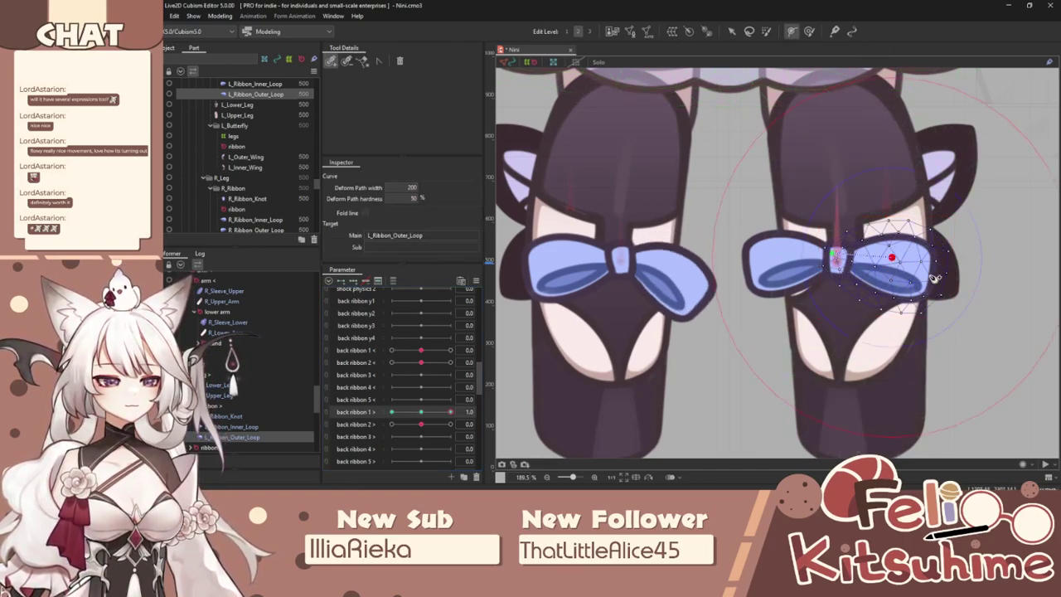
pyautogui.click(730, 33)
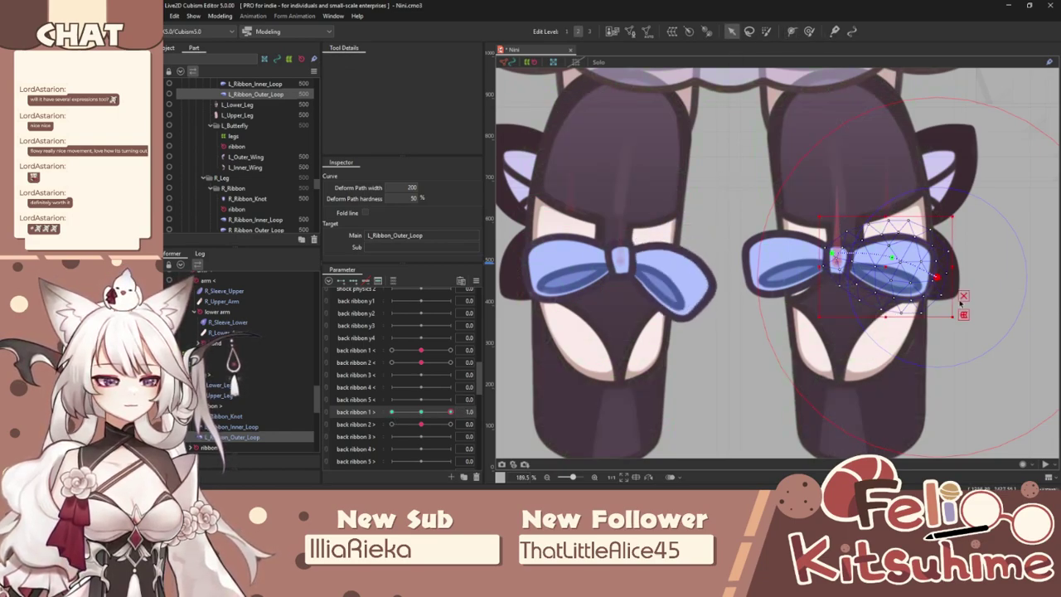
pyautogui.moveTo(958, 299); pyautogui.dragTo(921, 304)
pyautogui.moveTo(450, 412); pyautogui.dragTo(353, 413)
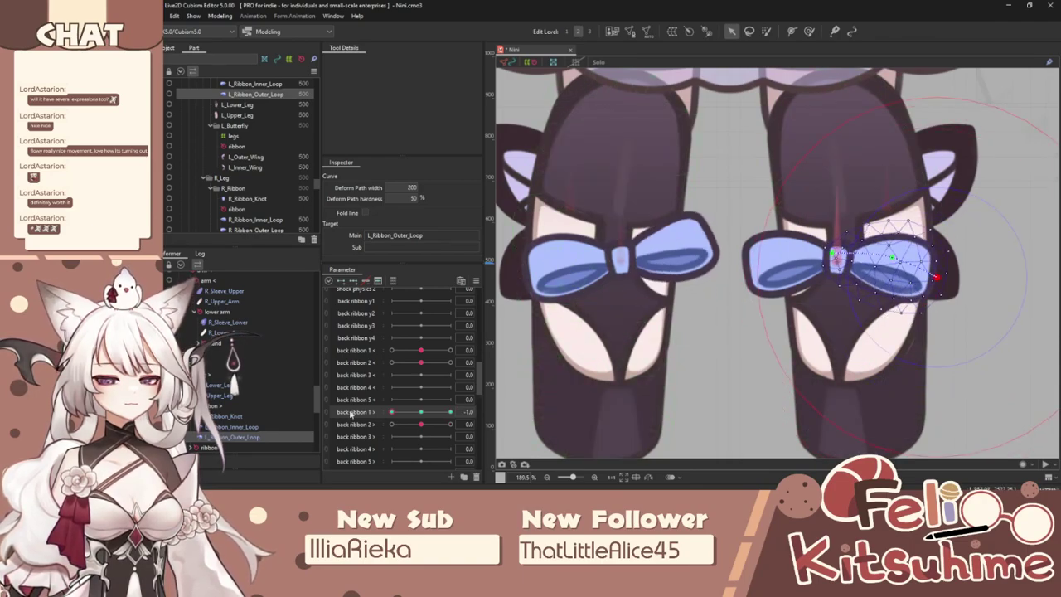
pyautogui.moveTo(937, 278); pyautogui.dragTo(894, 250)
pyautogui.moveTo(937, 278); pyautogui.dragTo(937, 256)
# Add three keys on back ribbon 2 > and bend the left outer loop's end down at 1.0 and up at -1.0.
pyautogui.moveTo(419, 412); pyautogui.dragTo(450, 424)
pyautogui.click(371, 423)
pyautogui.click(421, 412)
pyautogui.moveTo(935, 281); pyautogui.dragTo(926, 299)
pyautogui.moveTo(444, 425); pyautogui.dragTo(391, 424)
pyautogui.moveTo(937, 271); pyautogui.dragTo(932, 231)
# Adjust the left outer loop's end at the combined 1.0 and -1.0 keys of back ribbon 1 > and back ribbon 2 >.
pyautogui.click(391, 411)
pyautogui.moveTo(391, 424); pyautogui.dragTo(450, 424)
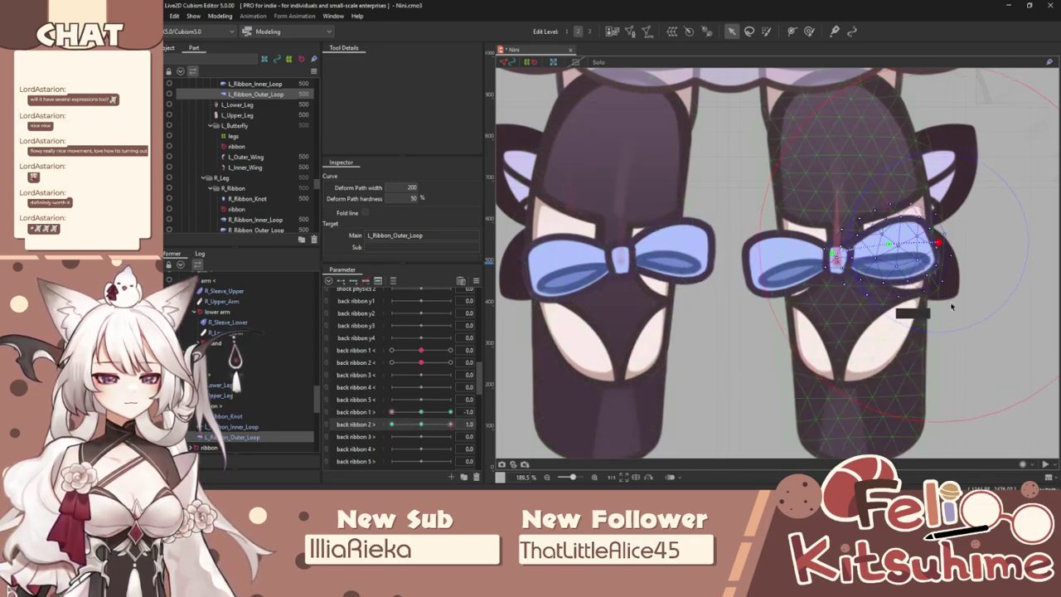
pyautogui.moveTo(948, 247); pyautogui.dragTo(949, 268)
pyautogui.click(450, 411)
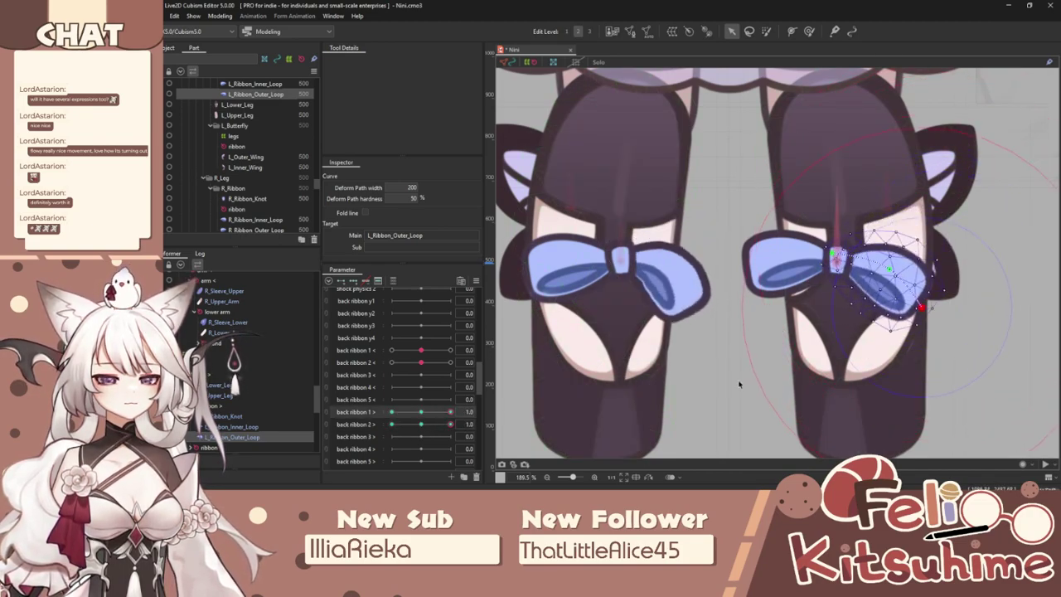
pyautogui.moveTo(928, 305)
pyautogui.mouseDown()
pyautogui.moveTo(917, 315)
pyautogui.moveTo(932, 295)
pyautogui.mouseUp()
pyautogui.click(392, 424)
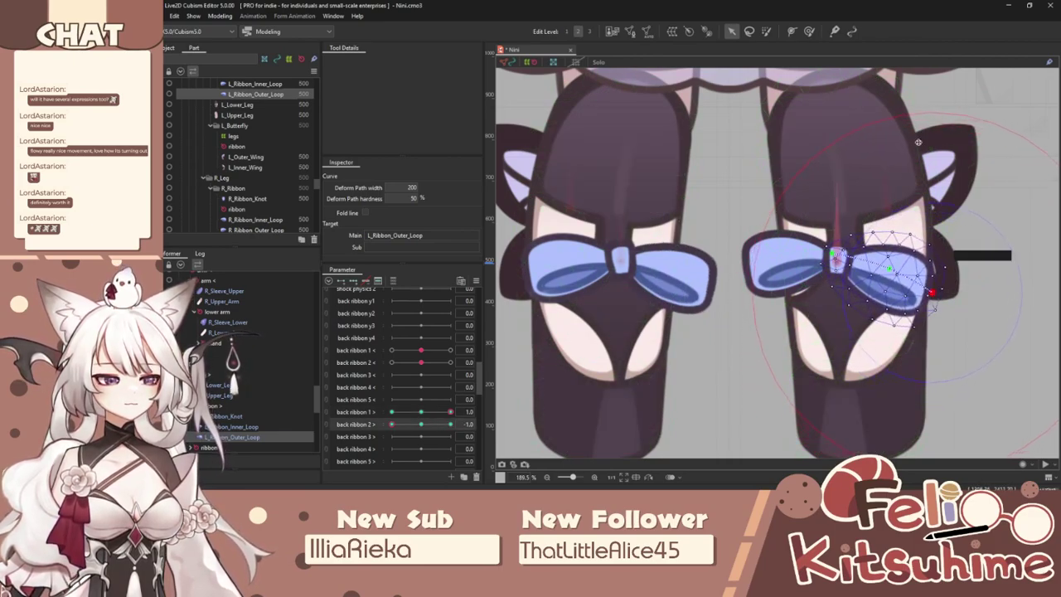
# Combine back ribbon 1 > with back ribbon 2 > and apply Ellipse Interpolation to the inner and outer loops of both leg ribbons.
pyautogui.click(326, 412)
pyautogui.moveTo(389, 424)
pyautogui.mouseDown()
pyautogui.moveTo(381, 431)
pyautogui.moveTo(417, 440)
pyautogui.moveTo(408, 428)
pyautogui.mouseUp()
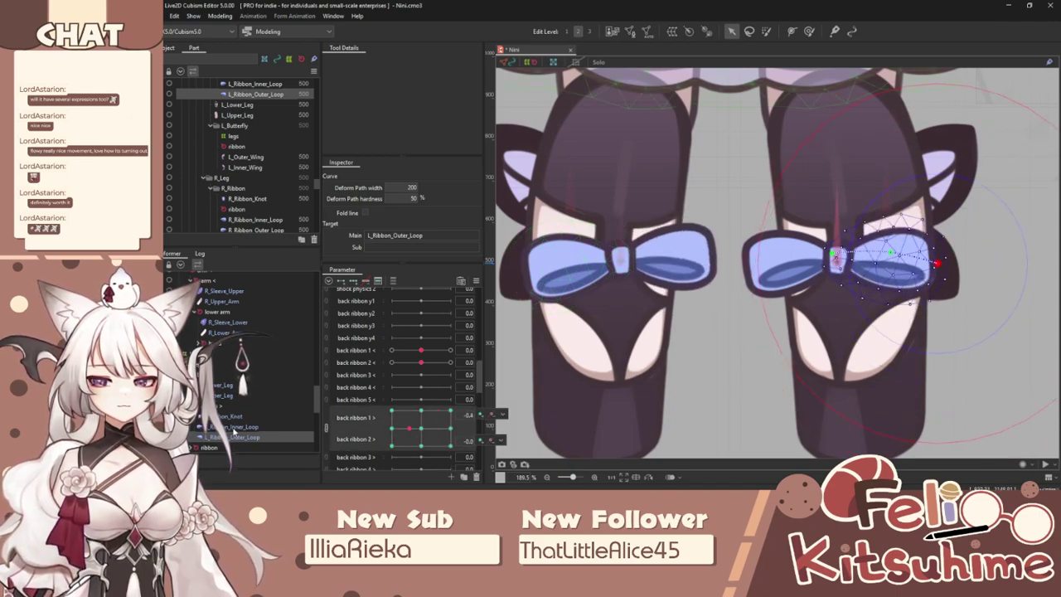
pyautogui.keyDown('shift'); pyautogui.click(770, 249); pyautogui.keyUp('shift')
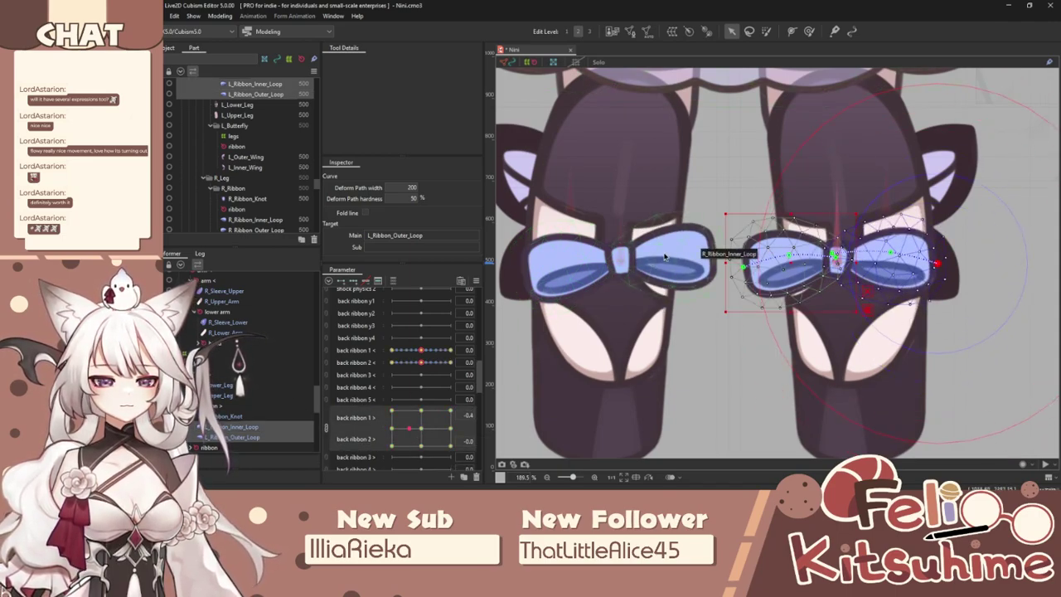
pyautogui.keyDown('shift'); pyautogui.click(664, 258); pyautogui.keyUp('shift')
pyautogui.click(476, 281)
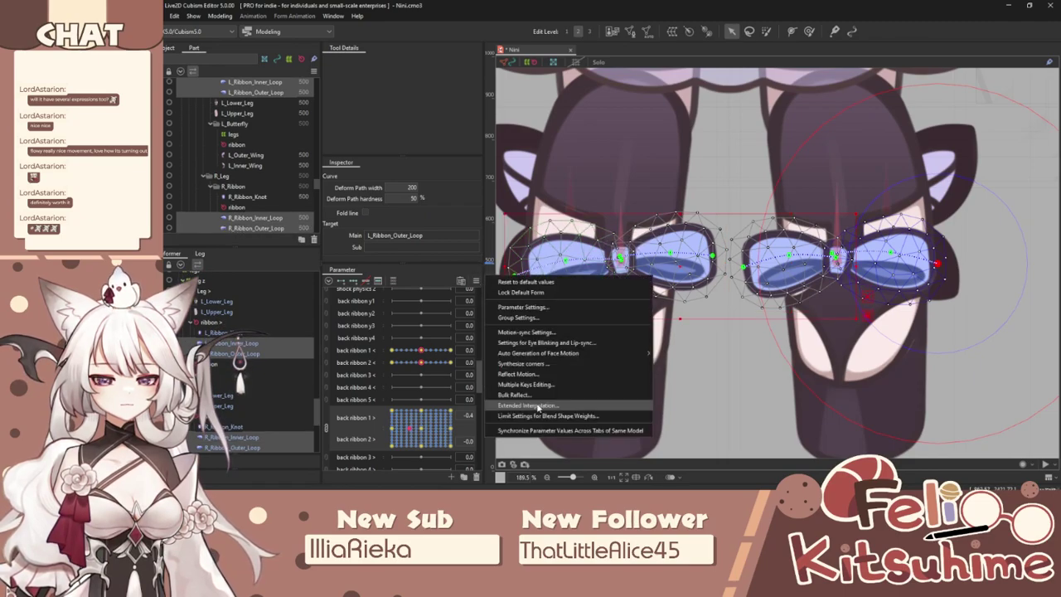
pyautogui.click(539, 407)
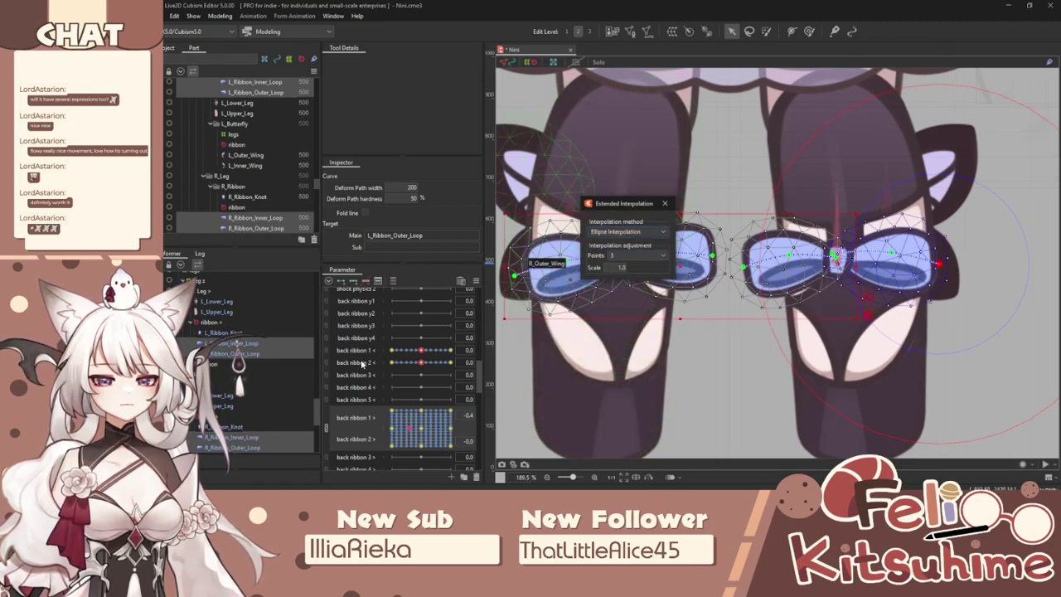
pyautogui.click(627, 232)
pyautogui.click(630, 252)
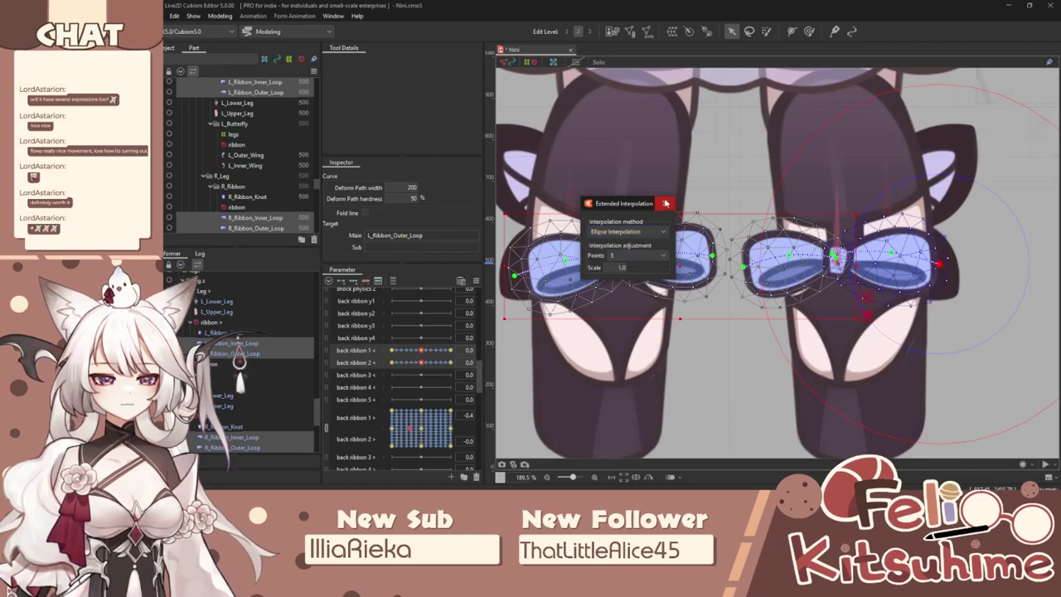
pyautogui.click(664, 203)
# Open the Physics Settings to preview the movement of both leg ribbons.
pyautogui.click(212, 15)
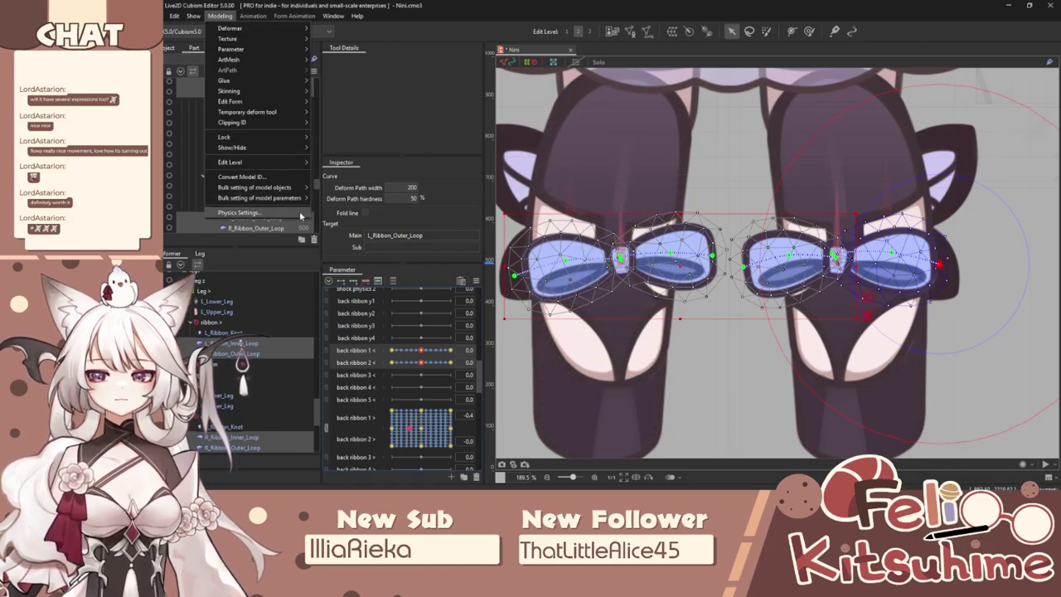
pyautogui.click(240, 211)
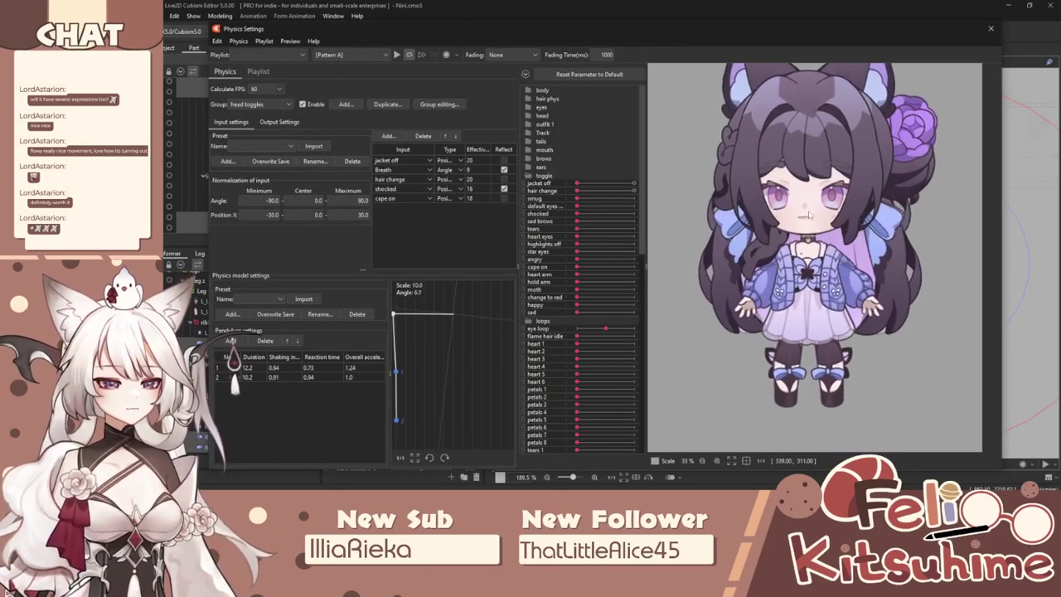
# Preview the leg ribbons' physics by swinging the model around, and close the Physics Settings.
pyautogui.moveTo(879, 333); pyautogui.dragTo(687, 407)
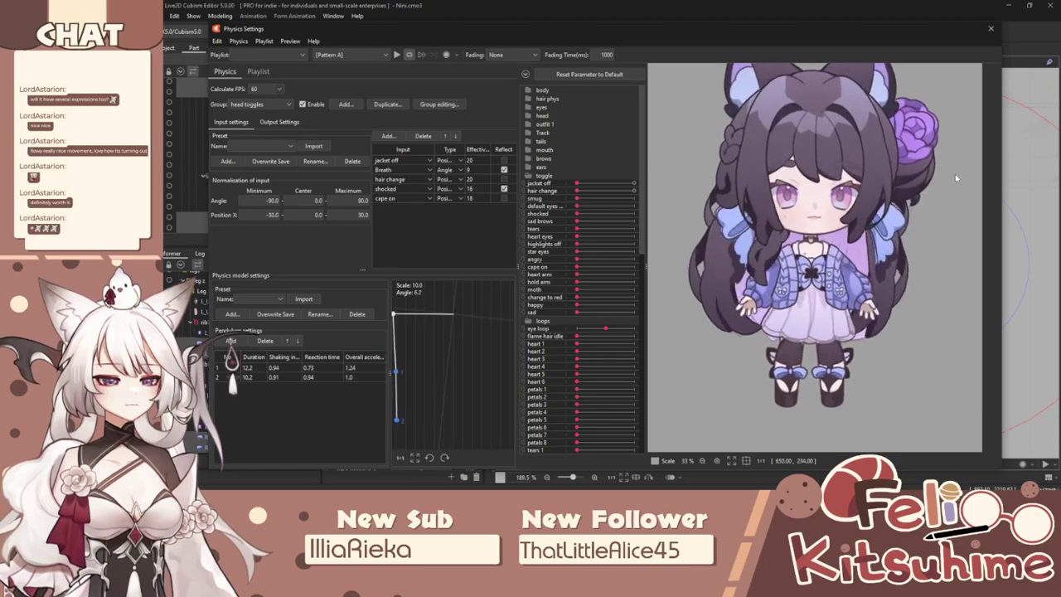
pyautogui.scroll(-2, 893, 151)
pyautogui.click(990, 28)
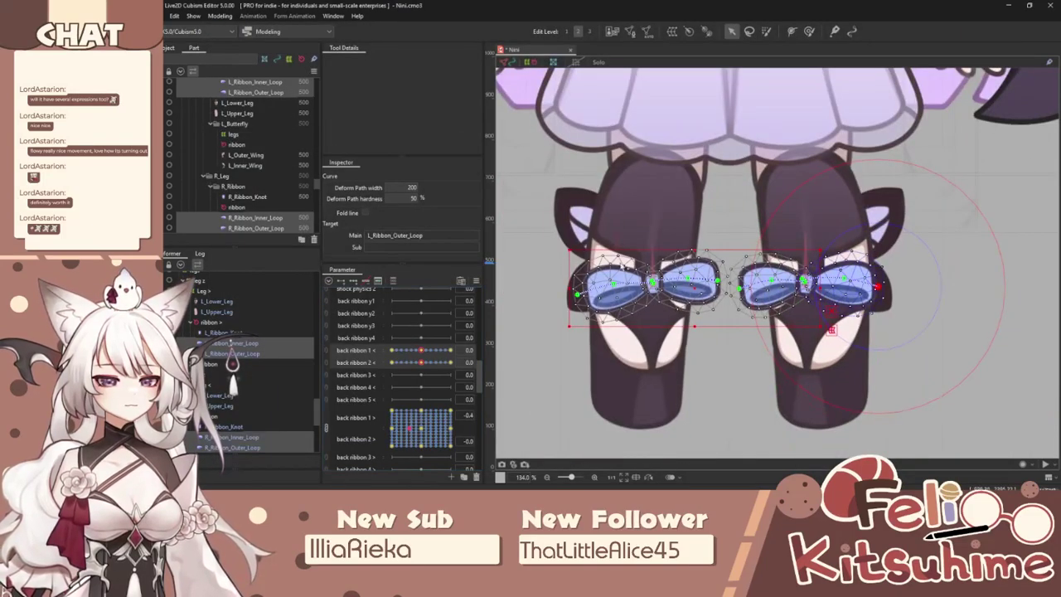
# Create a three-point deform path on R_Outer_Wing, from its upper wing tip through the wing base to its lower wing tip.
pyautogui.click(574, 222)
pyautogui.scroll(-3, 643, 213)
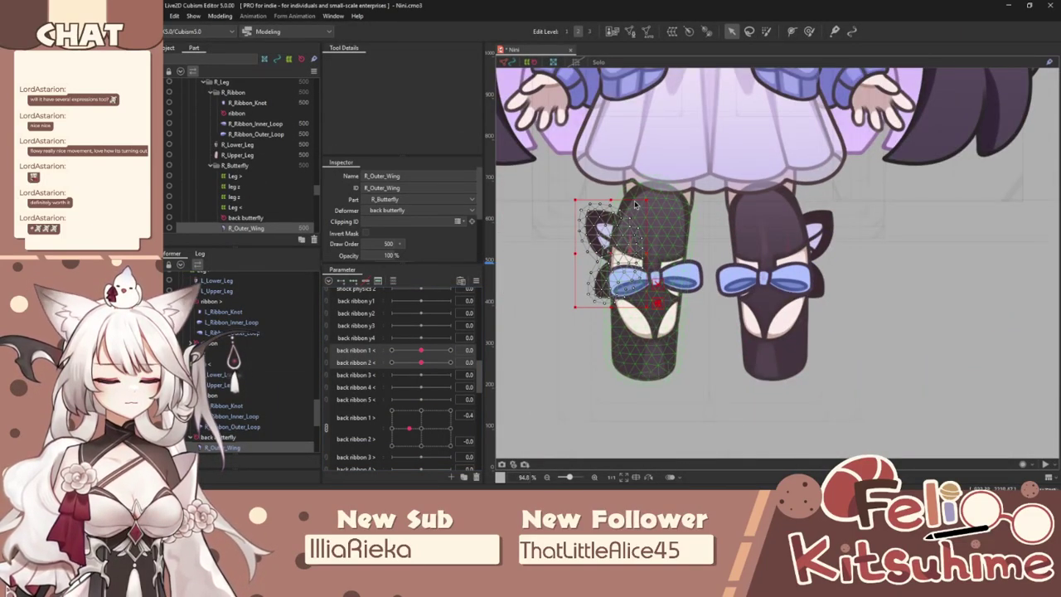
pyautogui.scroll(5, 599, 258)
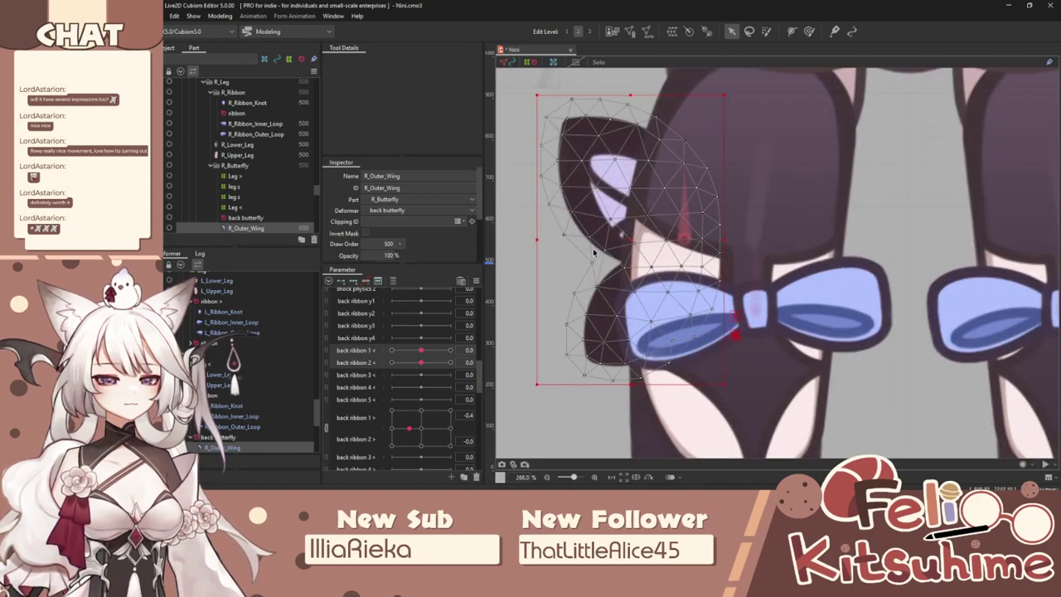
pyautogui.scroll(-6, 592, 248)
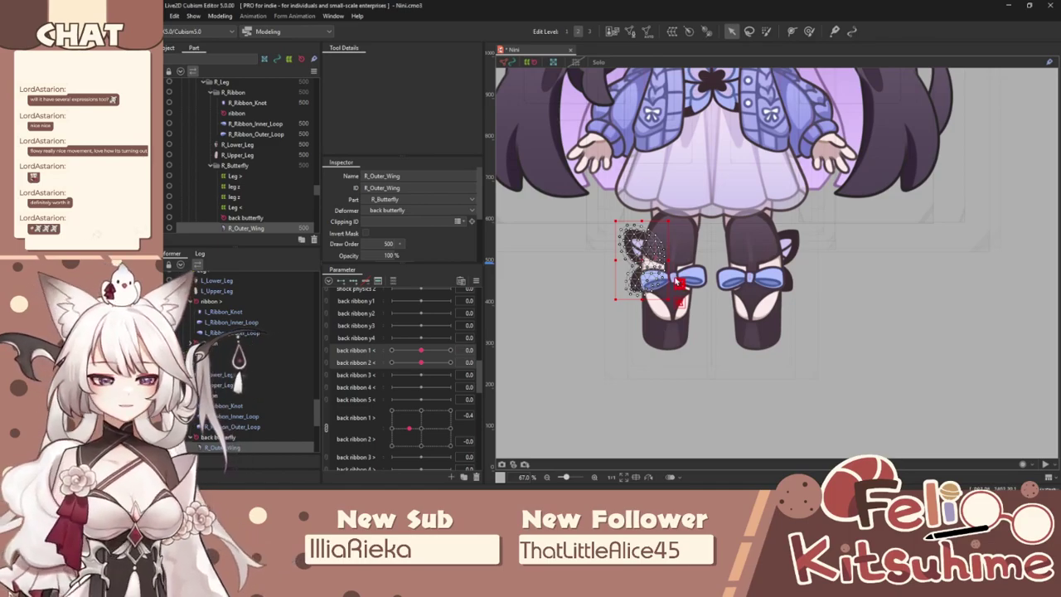
pyautogui.scroll(5, 679, 285)
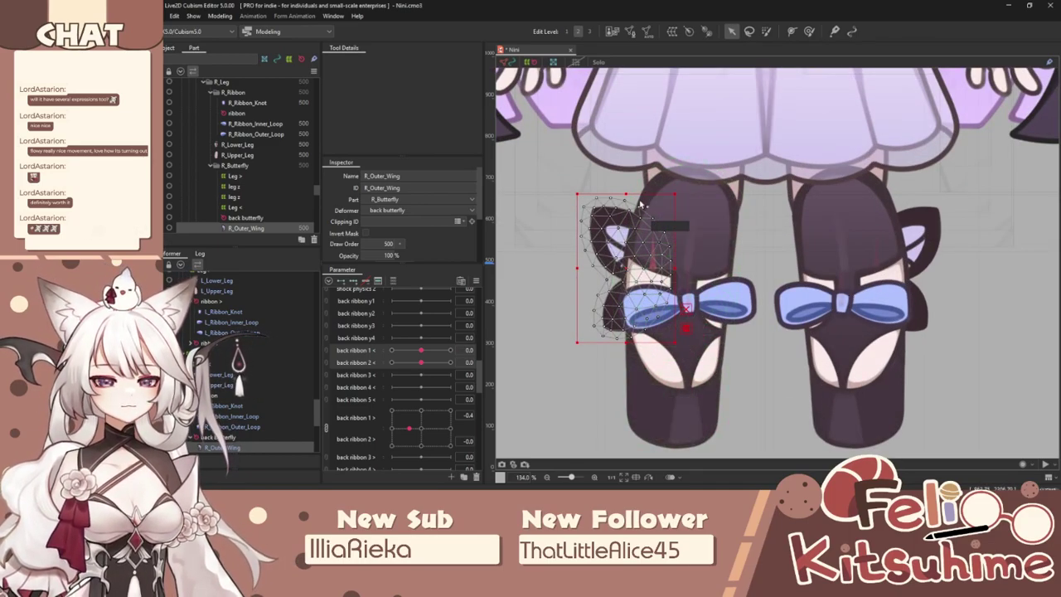
pyautogui.click(789, 30)
pyautogui.click(605, 218)
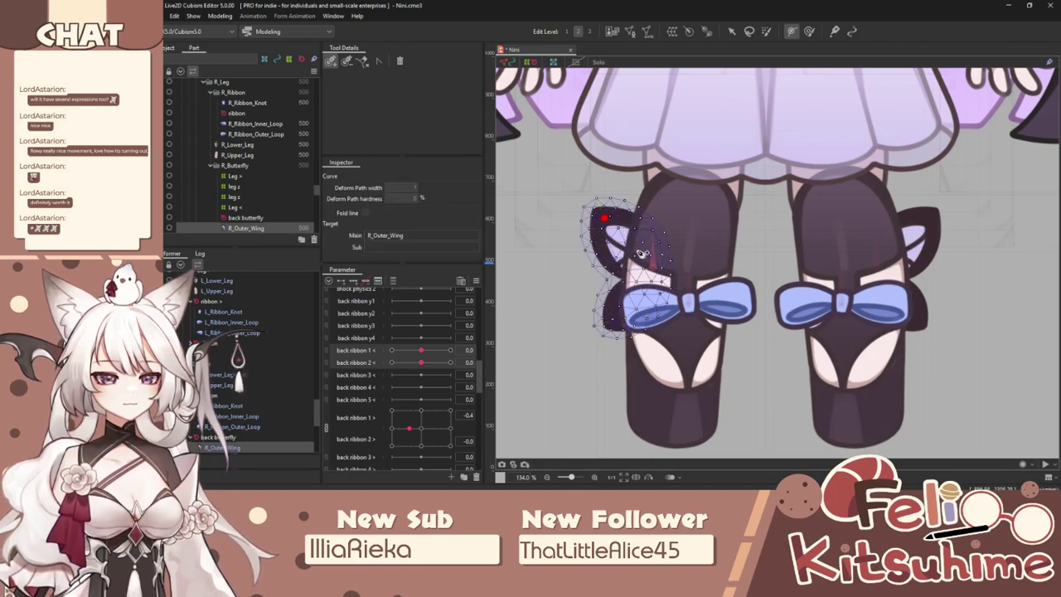
pyautogui.hotkey('ctrl', 'z')
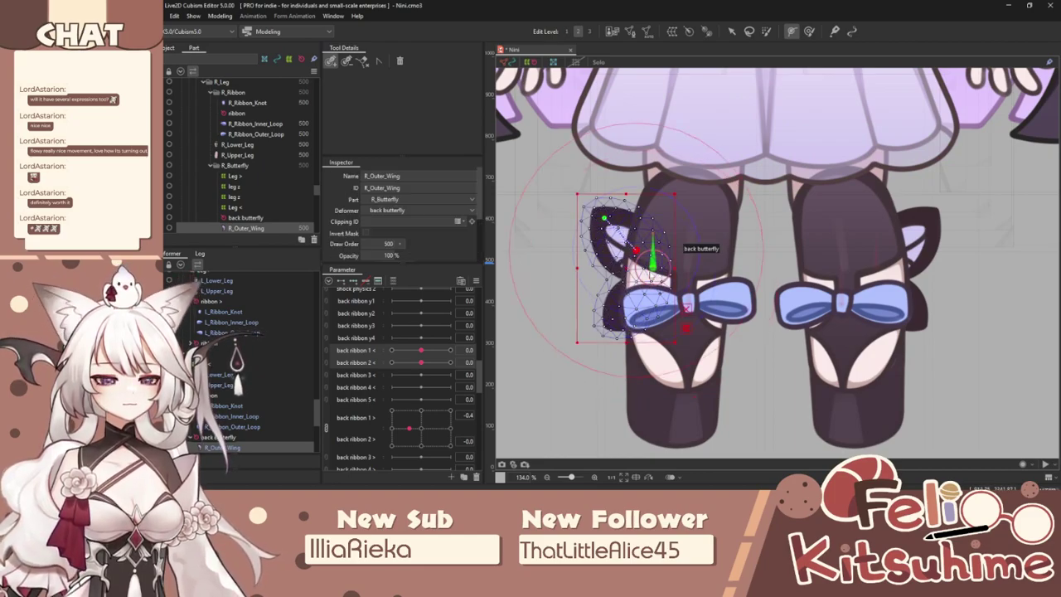
pyautogui.click(652, 274)
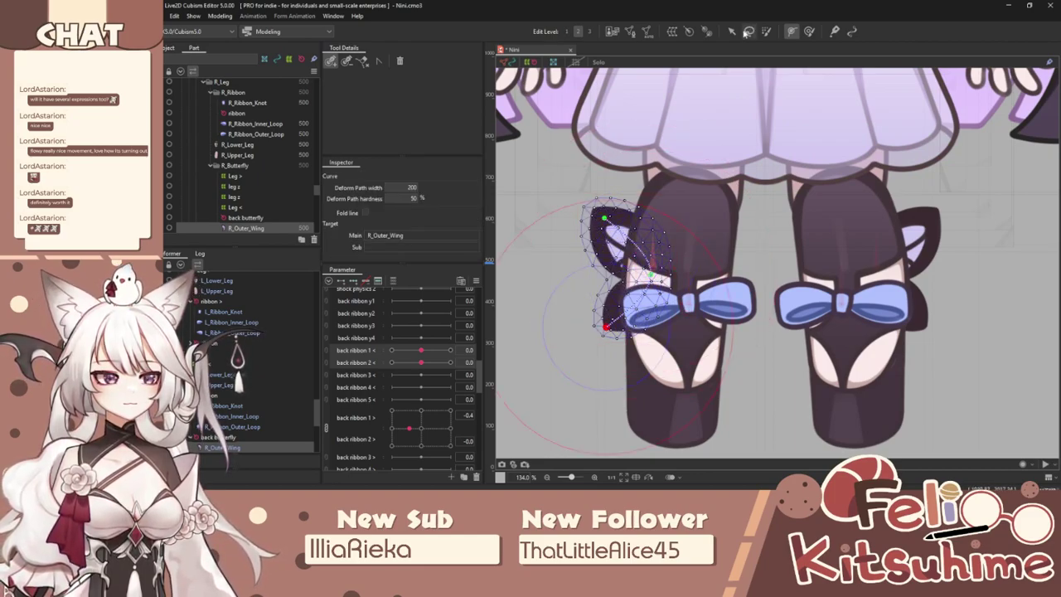
pyautogui.press('v')
# Try to bend both tips of R_Outer_Wing outward with back ribbon 1 < at 1.0, undo the bends and return the parameter to 0.0.
pyautogui.moveTo(422, 350); pyautogui.dragTo(452, 350)
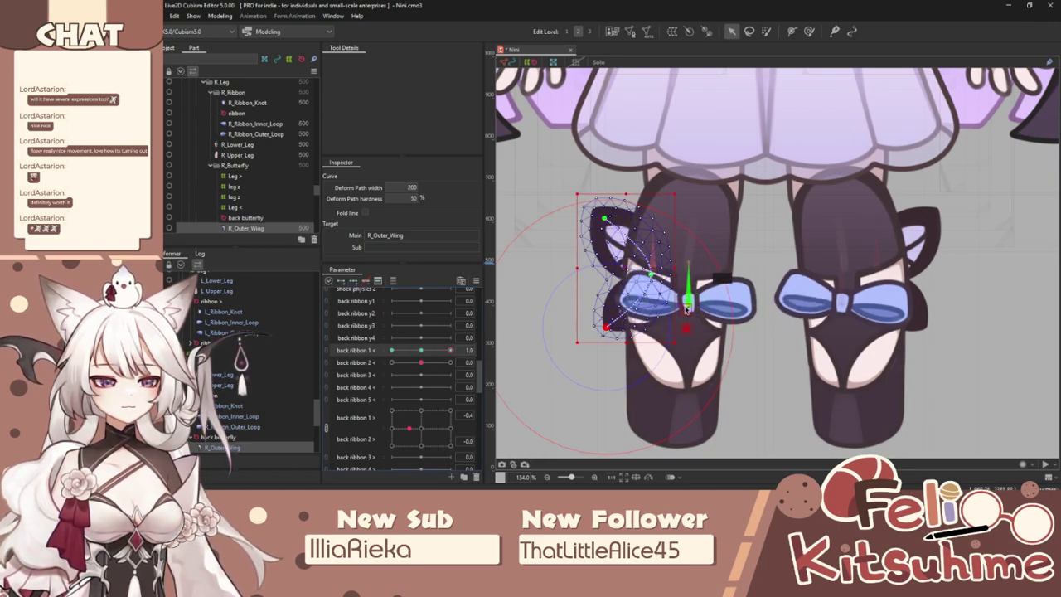
pyautogui.moveTo(612, 318); pyautogui.dragTo(623, 337)
pyautogui.moveTo(603, 218); pyautogui.dragTo(619, 202)
pyautogui.hotkey('ctrl', 'z')
pyautogui.hotkey('ctrl', 'z')
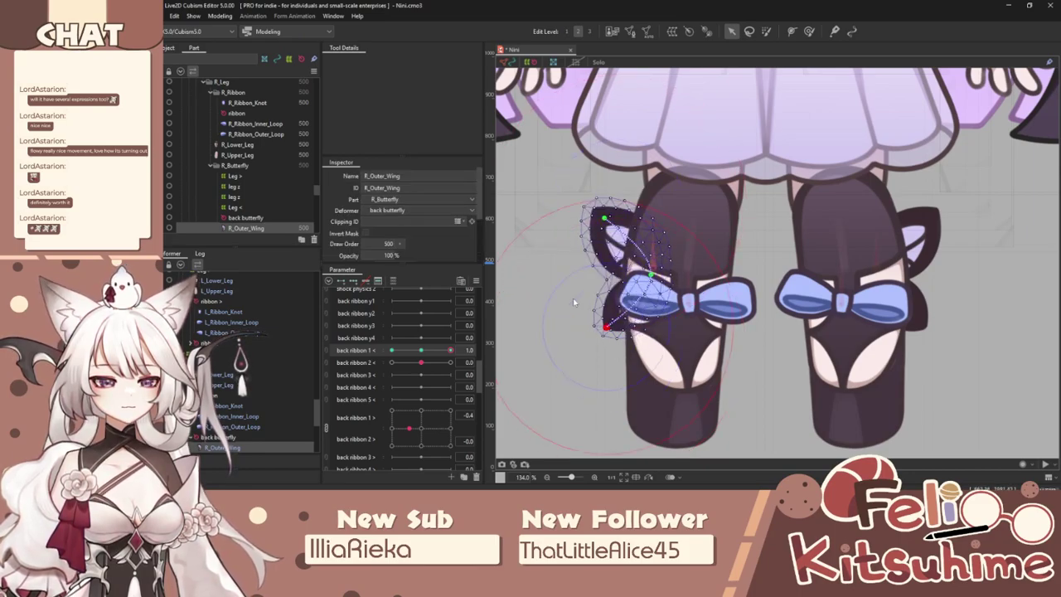
pyautogui.moveTo(447, 354); pyautogui.dragTo(422, 356)
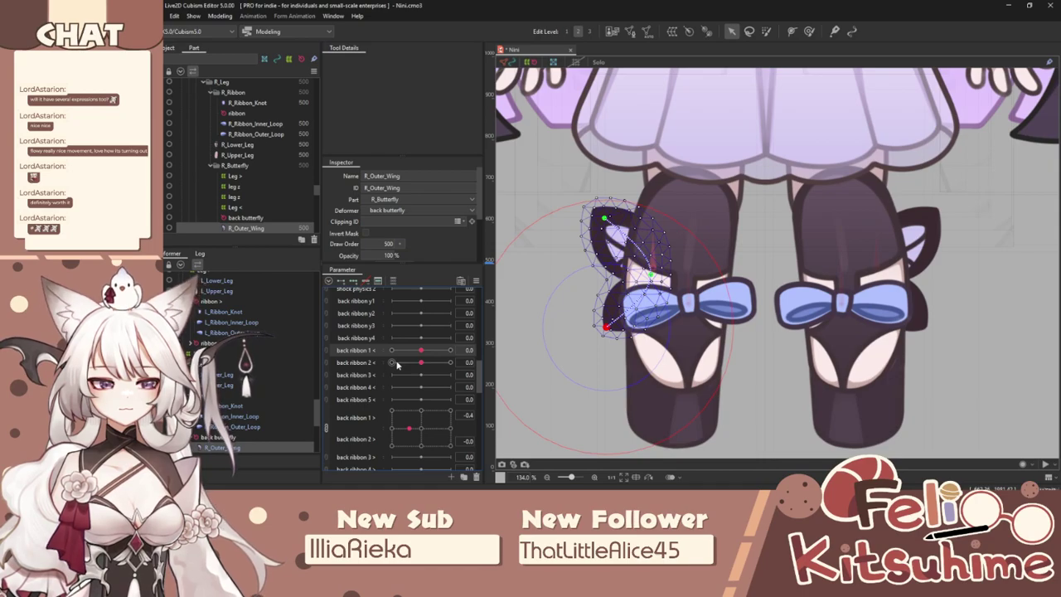
pyautogui.scroll(-5, 529, 352)
pyautogui.scroll(4, 695, 305)
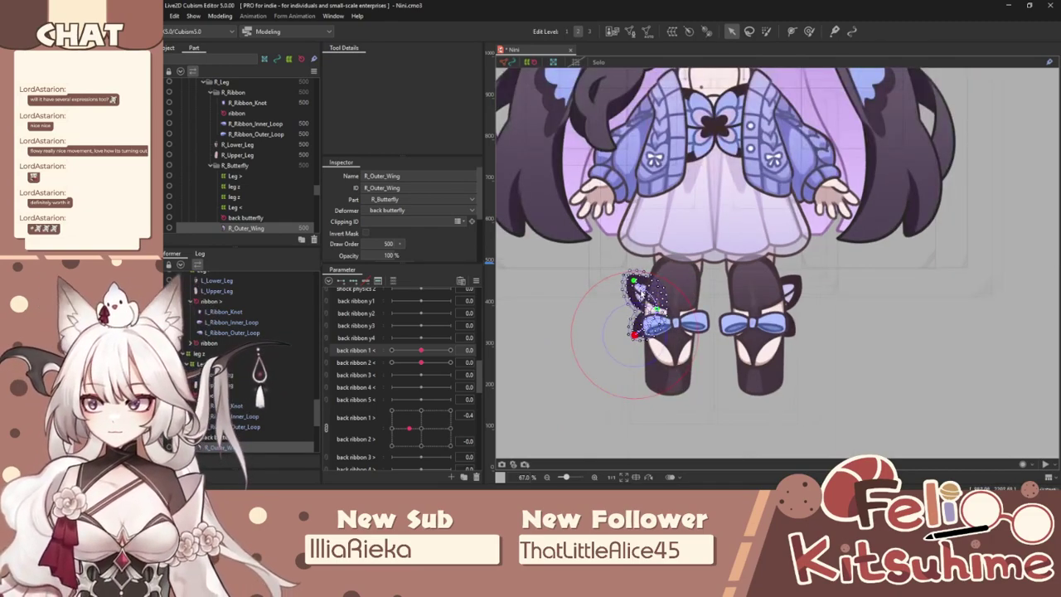
pyautogui.scroll(-5, 660, 269)
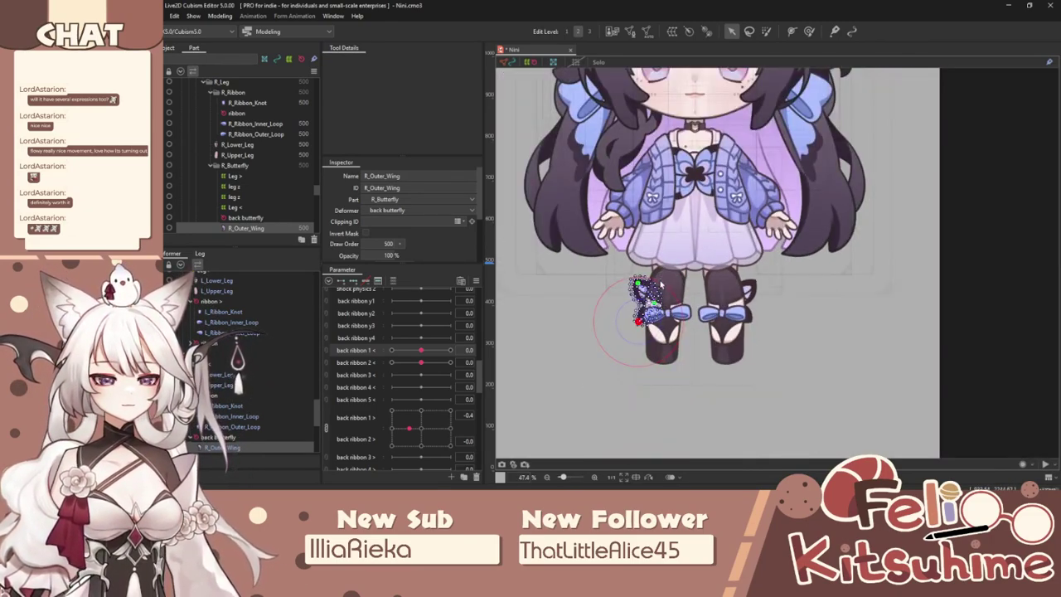
pyautogui.scroll(3, 646, 282)
pyautogui.scroll(-2, 641, 286)
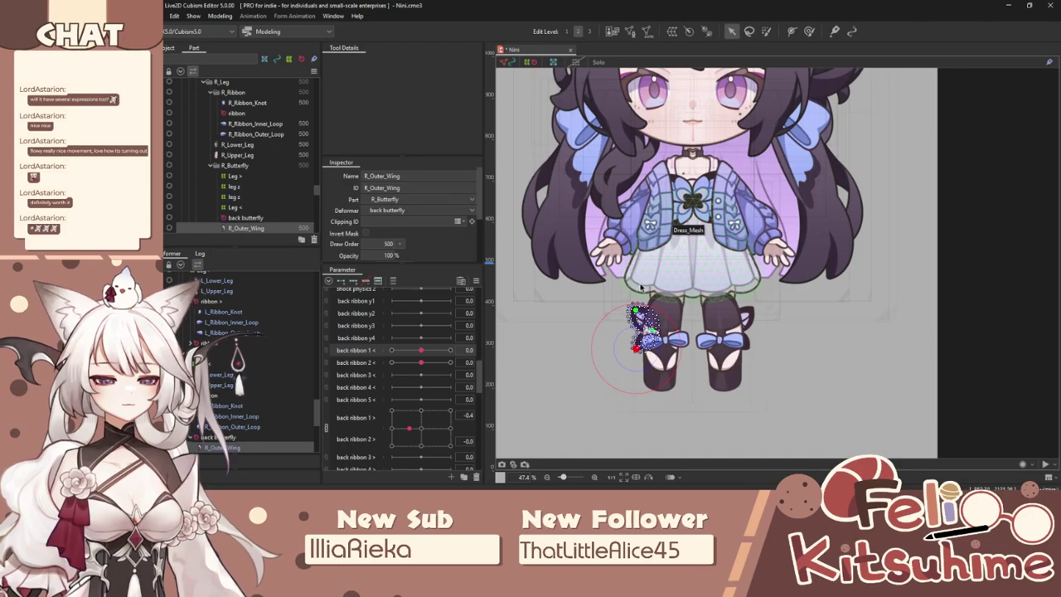
# Collapse the Hair_Back part and set the jacket off parameter's default value to 1.
pyautogui.click(819, 244)
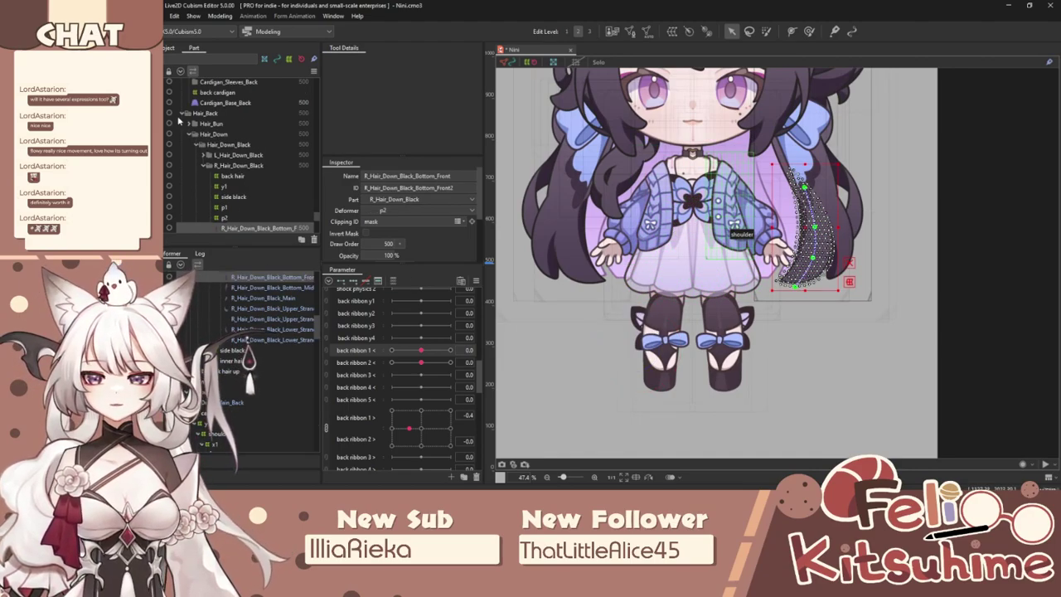
pyautogui.click(182, 117)
pyautogui.scroll(10, 398, 372)
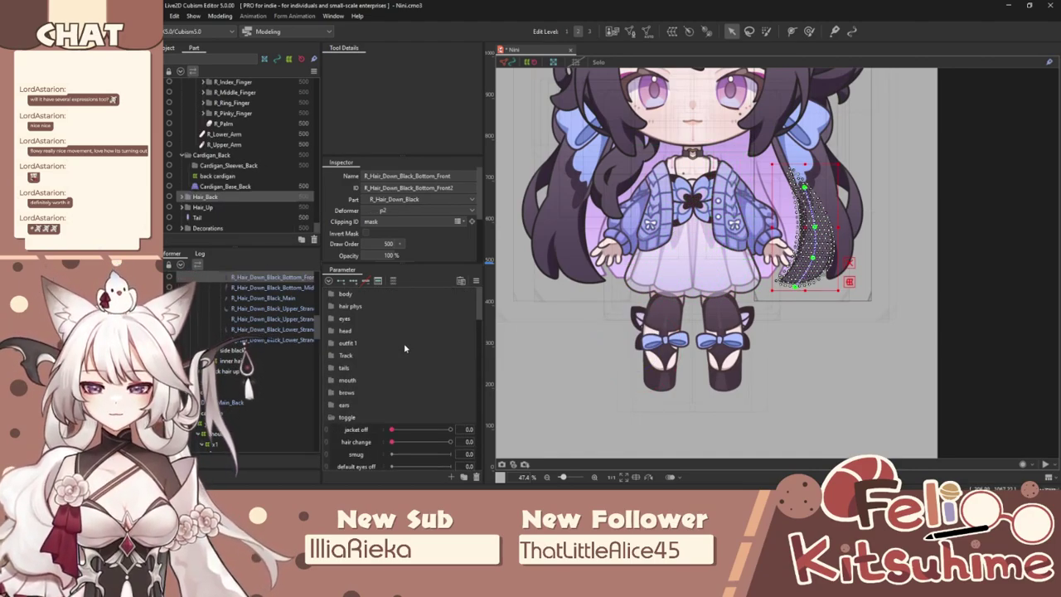
pyautogui.scroll(-1, 368, 420)
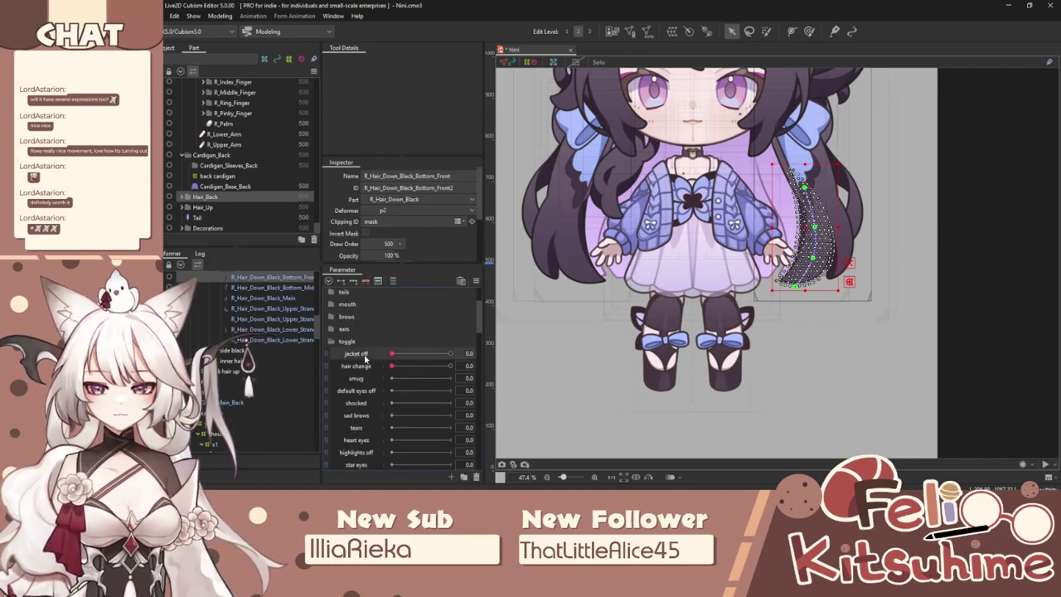
pyautogui.rightClick(364, 355)
pyautogui.click(385, 361)
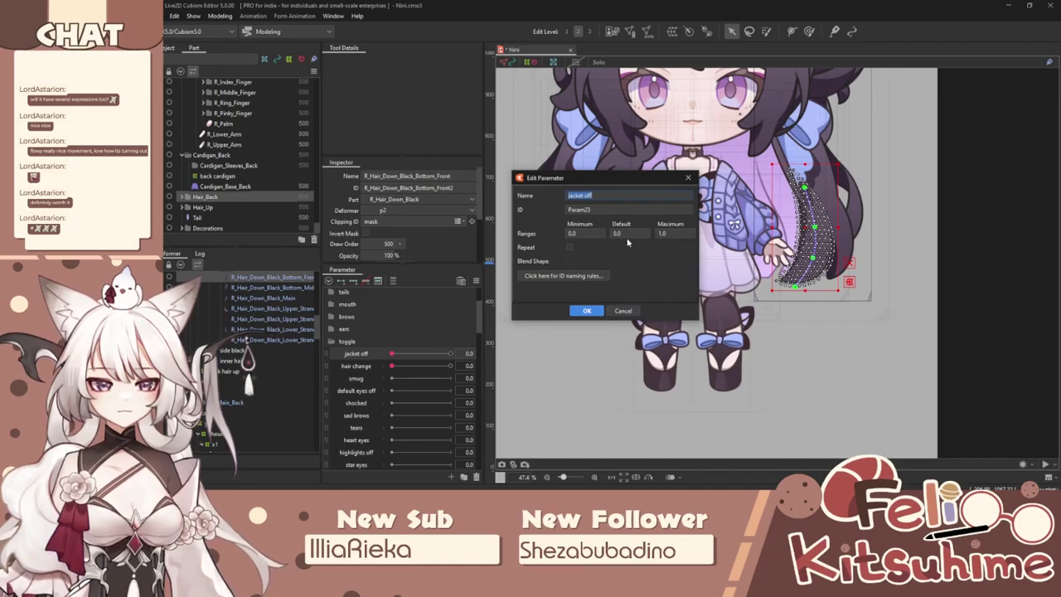
pyautogui.write('1')
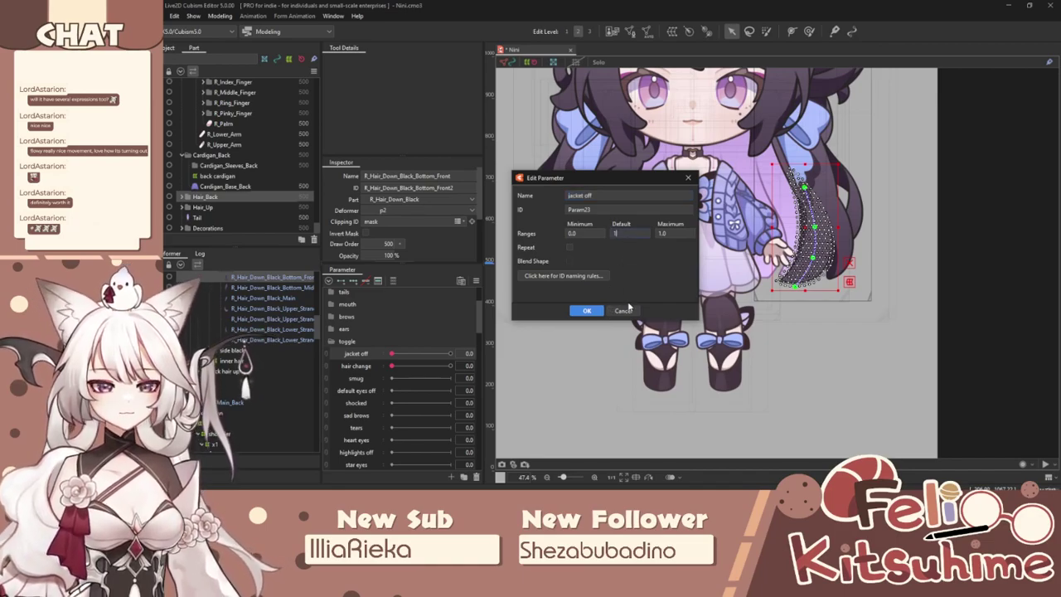
pyautogui.click(587, 311)
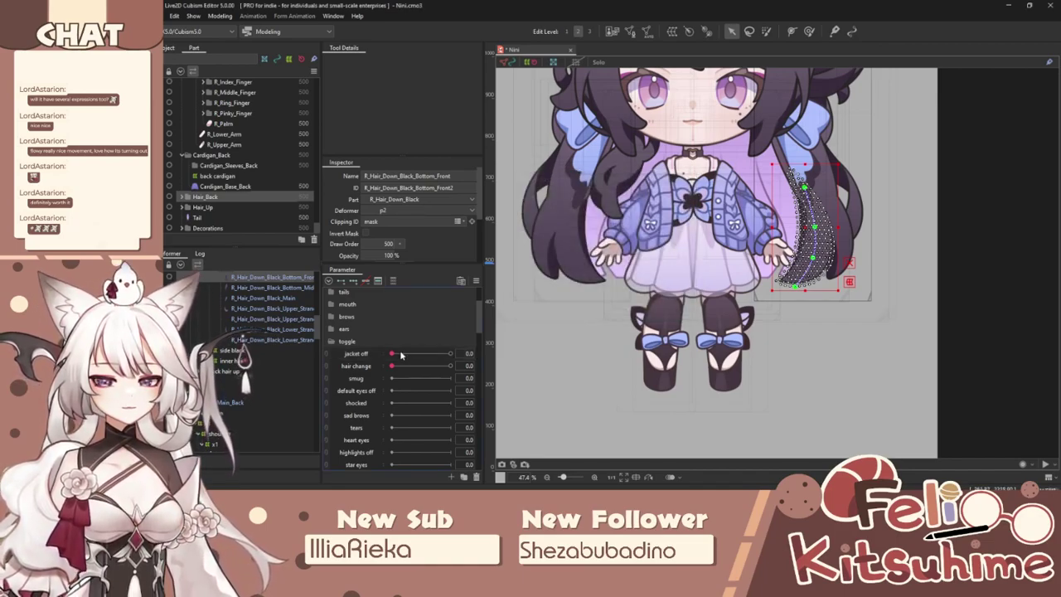
# Set the hair change parameter's default value to 1.
pyautogui.doubleClick(355, 367)
pyautogui.doubleClick(619, 233)
pyautogui.click(586, 311)
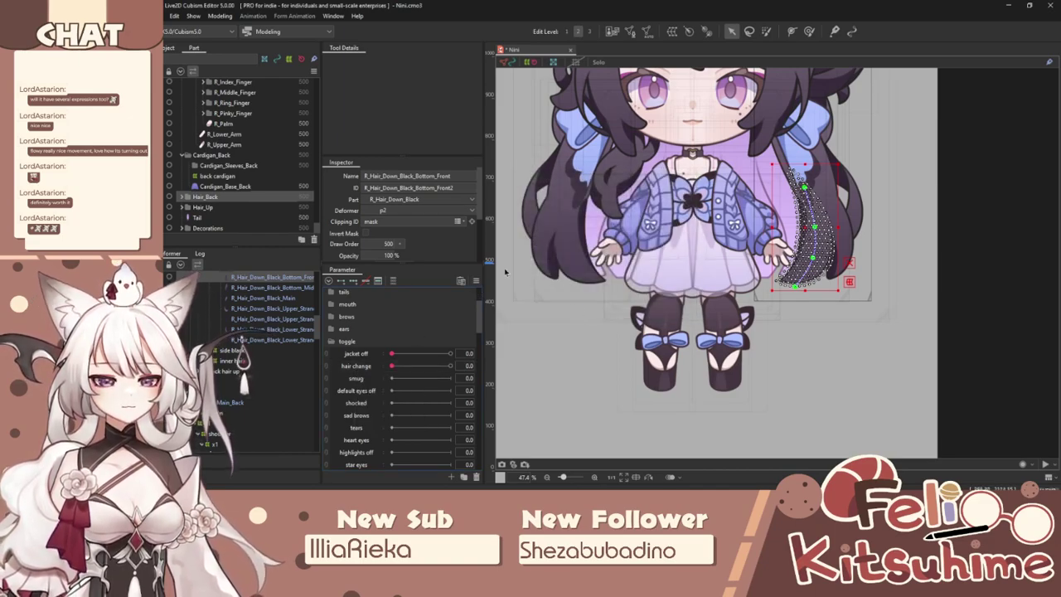
# Reset all parameters to their default values and deselect the hair strand.
pyautogui.click(465, 284)
pyautogui.click(468, 280)
pyautogui.click(468, 279)
pyautogui.click(501, 286)
pyautogui.scroll(-2, 668, 290)
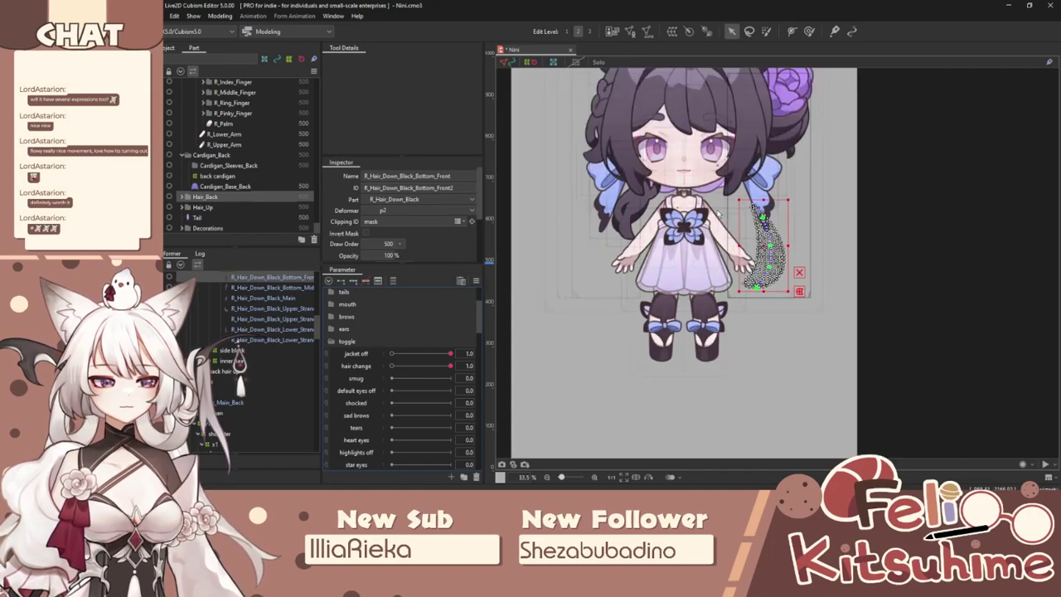
pyautogui.scroll(1, 689, 165)
pyautogui.click(950, 168)
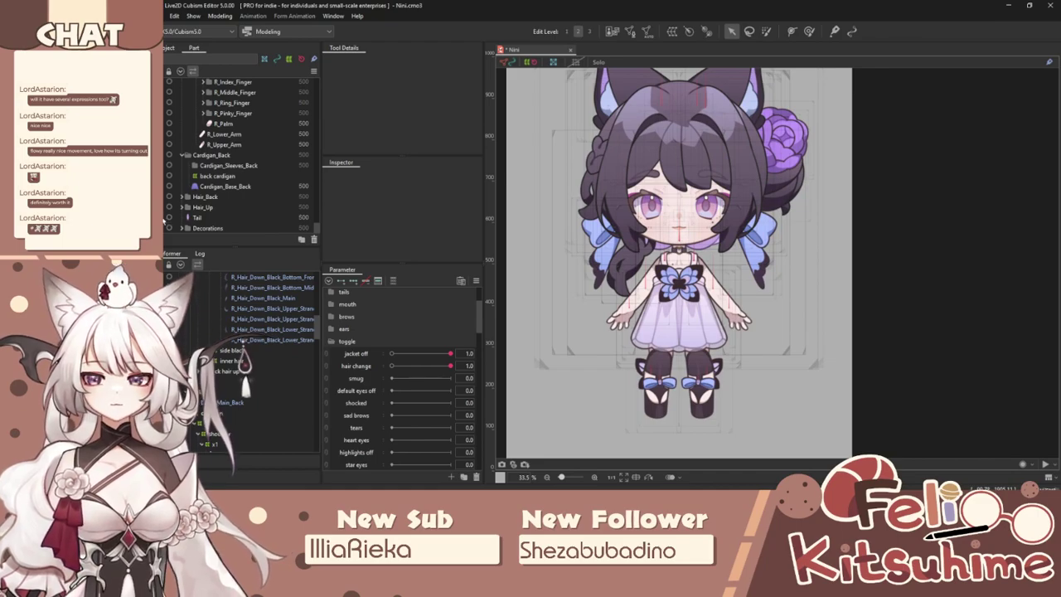
# Open the Tail's mesh for manual editing and erase its interior vertices, keeping the ones along the outline.
pyautogui.click(198, 218)
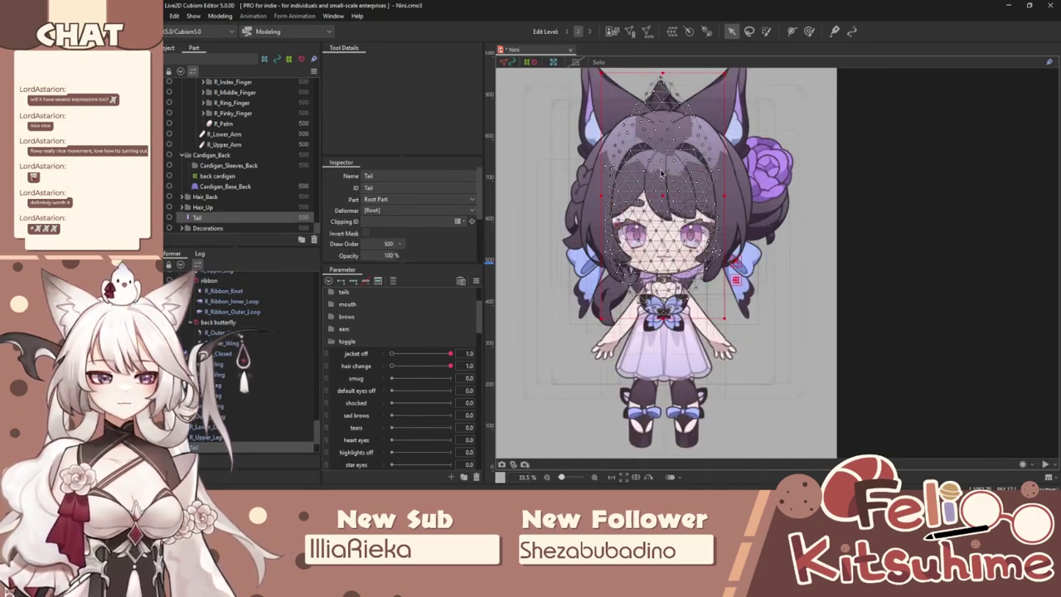
pyautogui.click(631, 30)
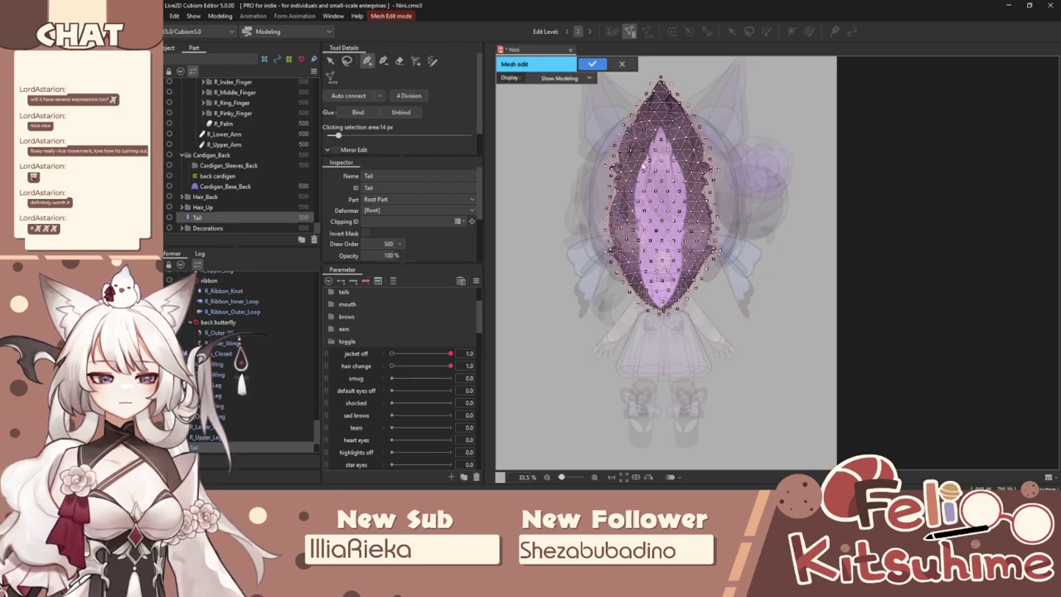
pyautogui.scroll(2, 633, 193)
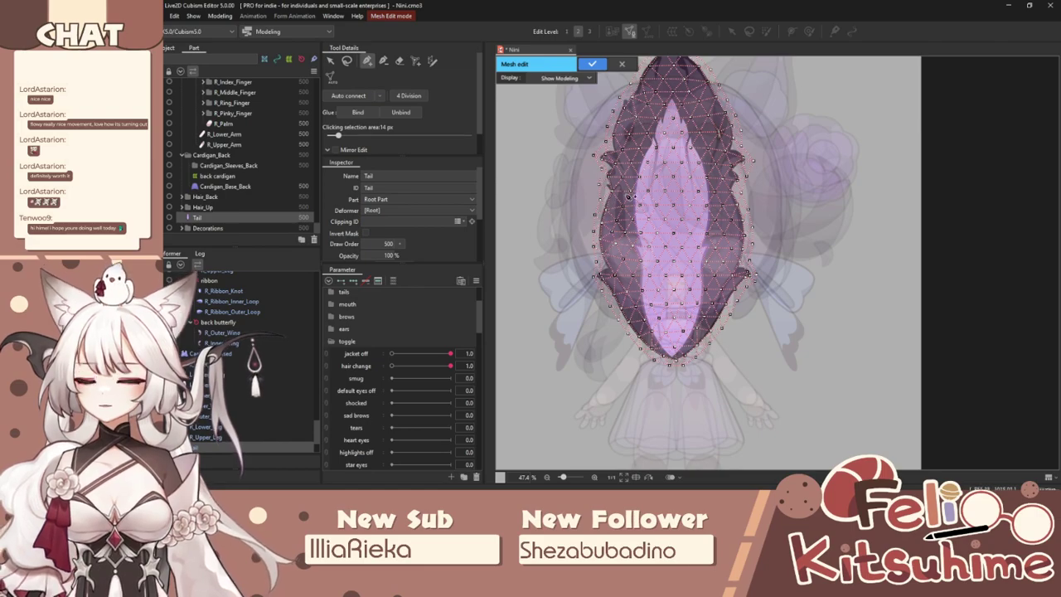
pyautogui.scroll(-2, 681, 231)
pyautogui.scroll(4, 675, 161)
pyautogui.scroll(-2, 663, 205)
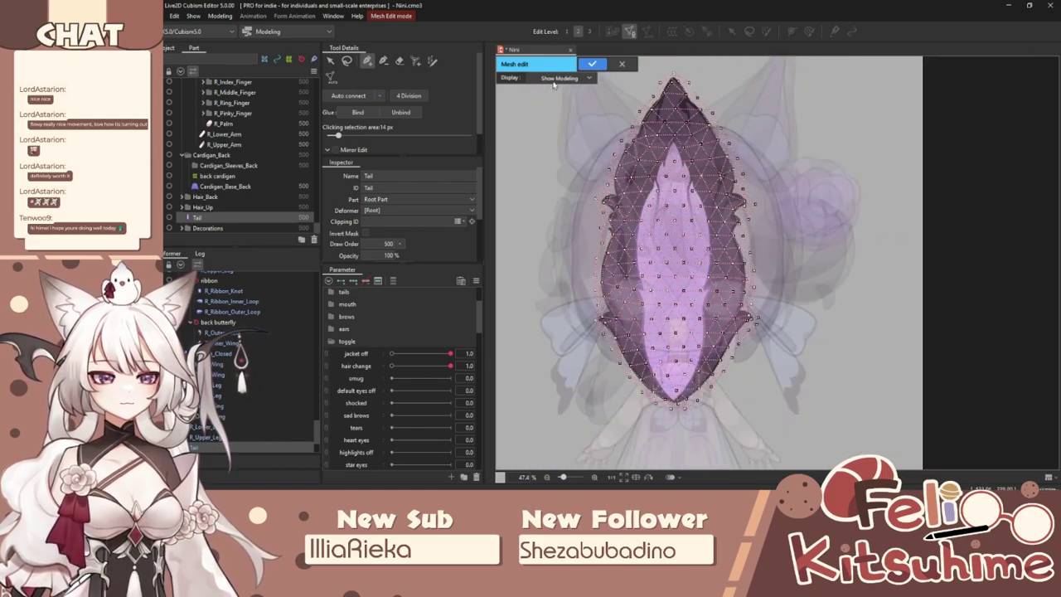
pyautogui.click(399, 62)
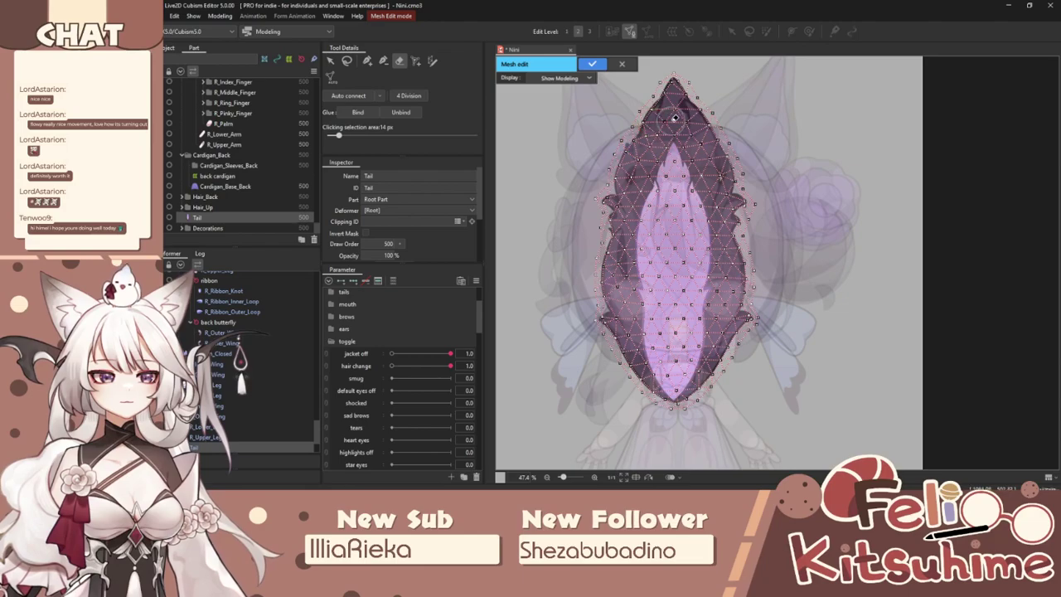
pyautogui.moveTo(677, 118)
pyautogui.mouseDown()
pyautogui.moveTo(643, 176)
pyautogui.moveTo(642, 212)
pyautogui.moveTo(638, 190)
pyautogui.moveTo(628, 268)
pyautogui.mouseUp()
pyautogui.moveTo(638, 314)
pyautogui.mouseDown()
pyautogui.moveTo(678, 365)
pyautogui.moveTo(718, 295)
pyautogui.moveTo(726, 247)
pyautogui.moveTo(693, 146)
pyautogui.moveTo(680, 164)
pyautogui.moveTo(675, 275)
pyautogui.moveTo(697, 171)
pyautogui.moveTo(709, 164)
pyautogui.moveTo(712, 178)
pyautogui.mouseUp()
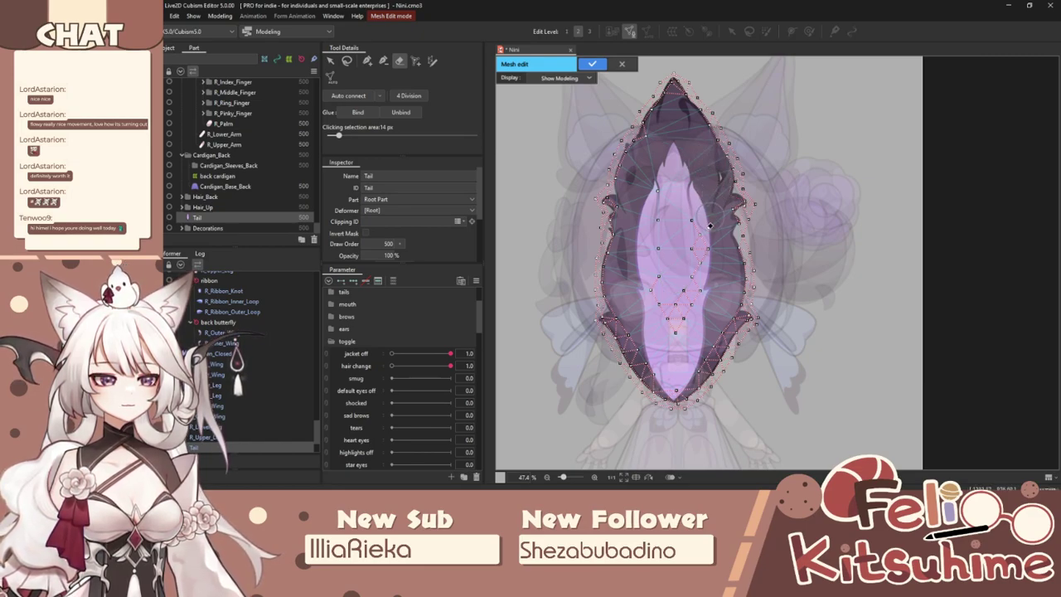
pyautogui.moveTo(684, 279)
pyautogui.mouseDown()
pyautogui.moveTo(678, 216)
pyautogui.moveTo(700, 246)
pyautogui.moveTo(685, 192)
pyautogui.moveTo(685, 297)
pyautogui.mouseUp()
pyautogui.scroll(2, 682, 327)
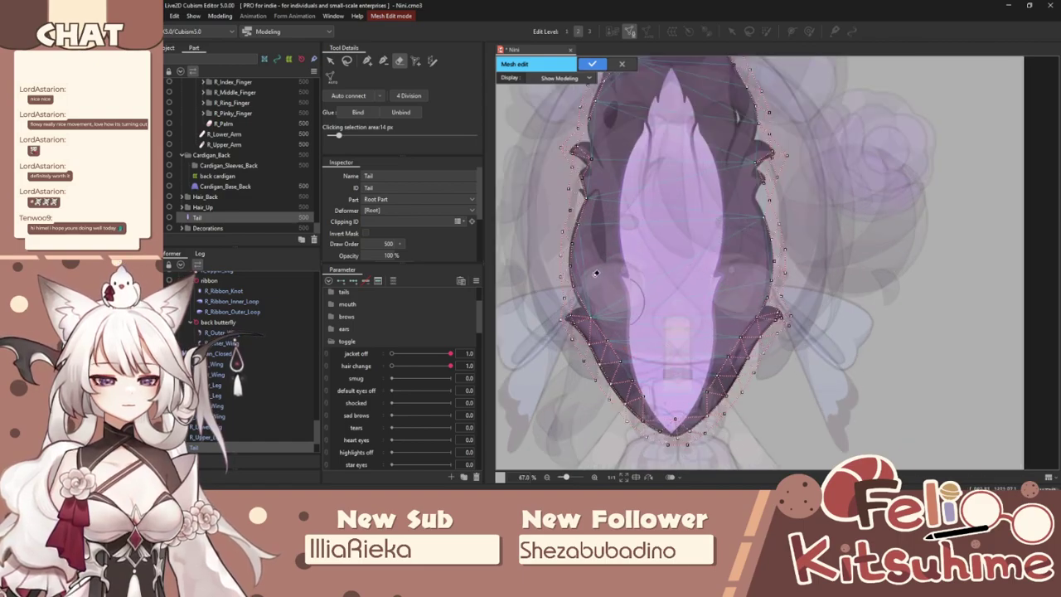
# Add mesh vertices up one edge of the Tail's light purple centre, around its tip and down the opposite upper edge.
pyautogui.click(369, 60)
pyautogui.scroll(2, 654, 412)
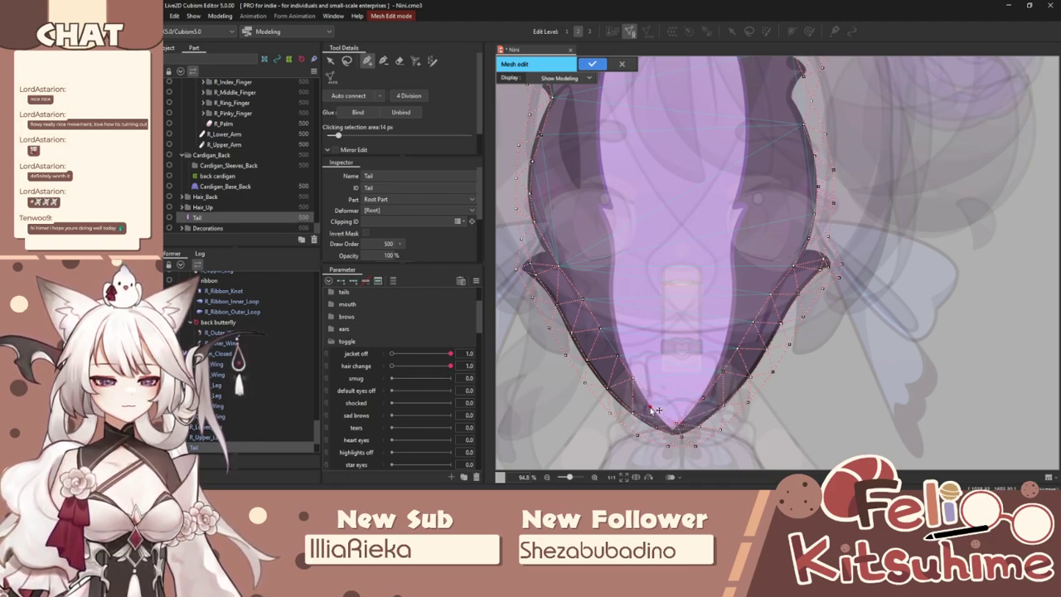
pyautogui.scroll(-2, 658, 366)
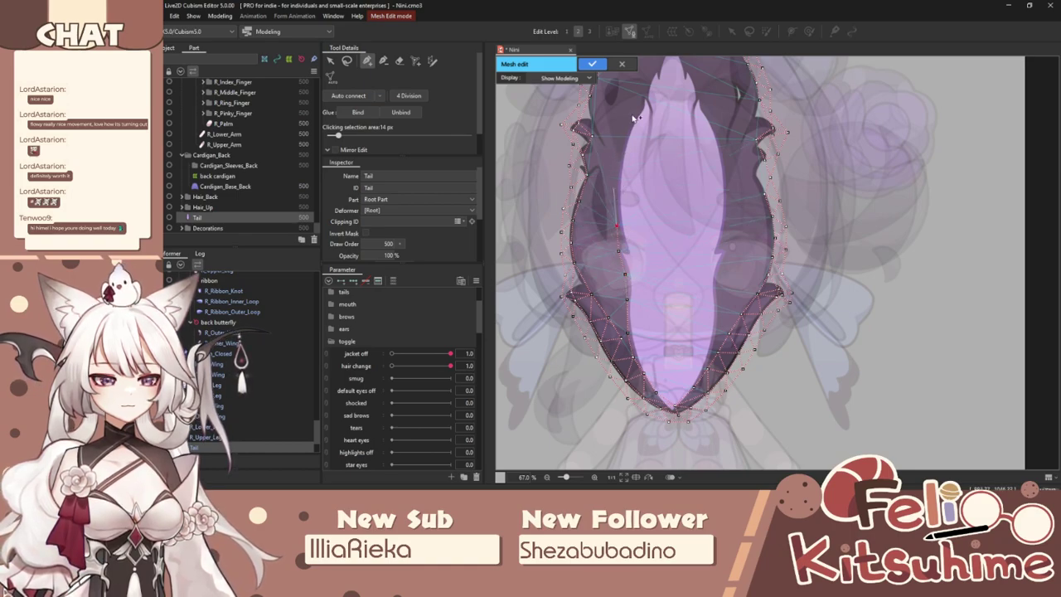
pyautogui.scroll(4, 621, 174)
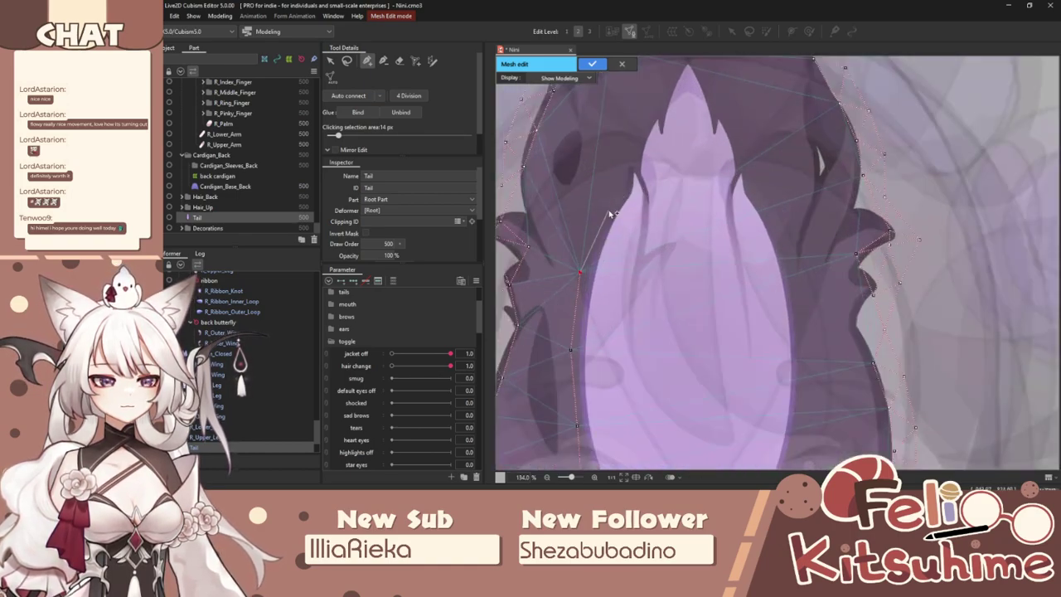
pyautogui.moveTo(627, 180)
pyautogui.mouseDown()
pyautogui.moveTo(648, 115)
pyautogui.moveTo(633, 215)
pyautogui.mouseUp()
pyautogui.click(651, 106)
pyautogui.click(652, 161)
pyautogui.click(670, 149)
pyautogui.click(686, 180)
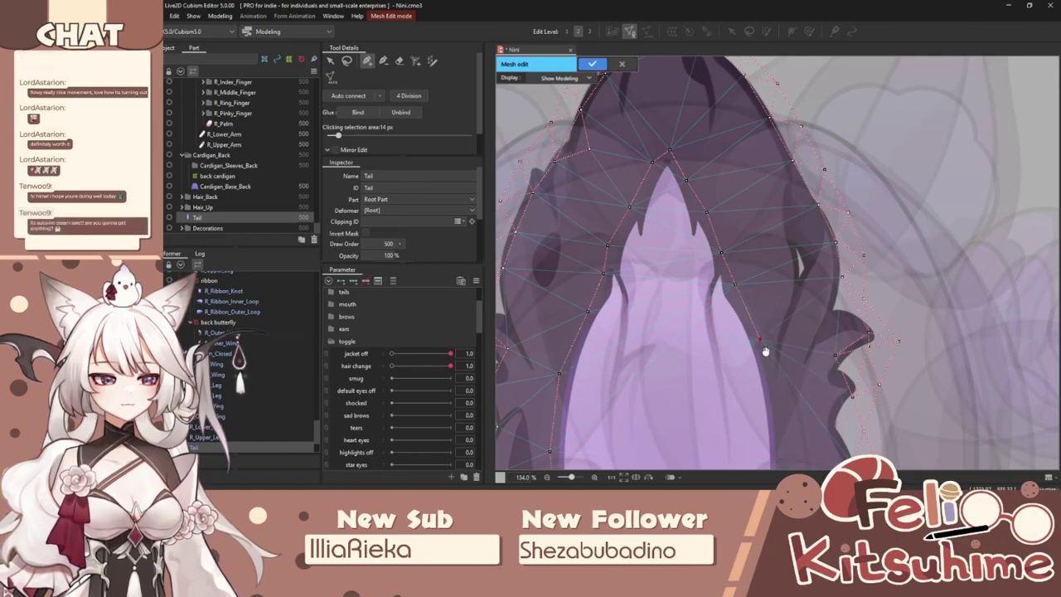
# Continue the row of mesh vertices down the remaining edge of the light purple centre to the Tail's base.
pyautogui.scroll(2, 700, 218)
pyautogui.click(696, 214)
pyautogui.click(701, 263)
pyautogui.click(702, 309)
pyautogui.moveTo(686, 388); pyautogui.dragTo(704, 211)
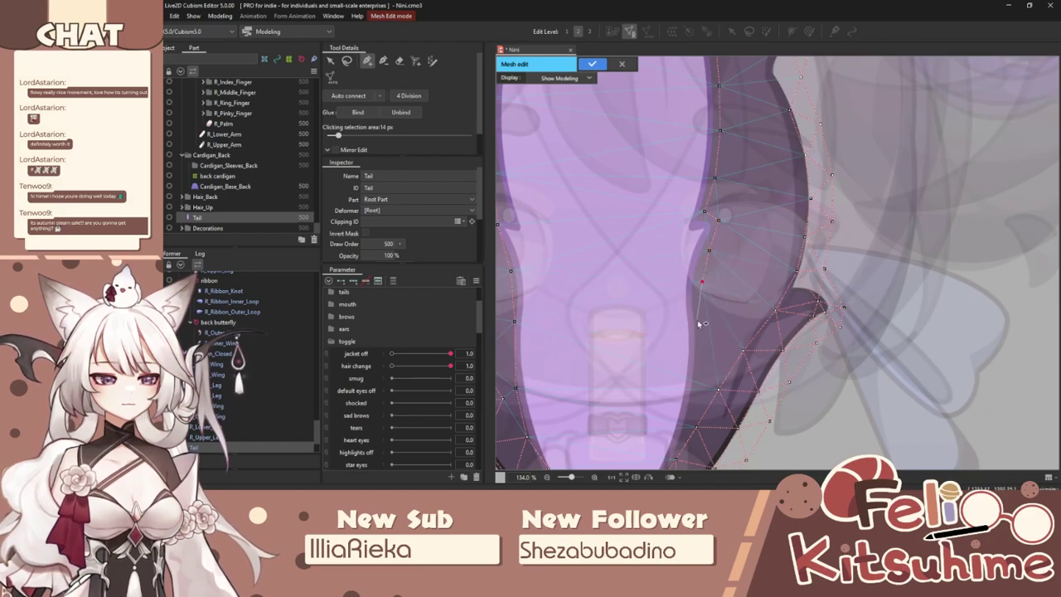
pyautogui.click(695, 395)
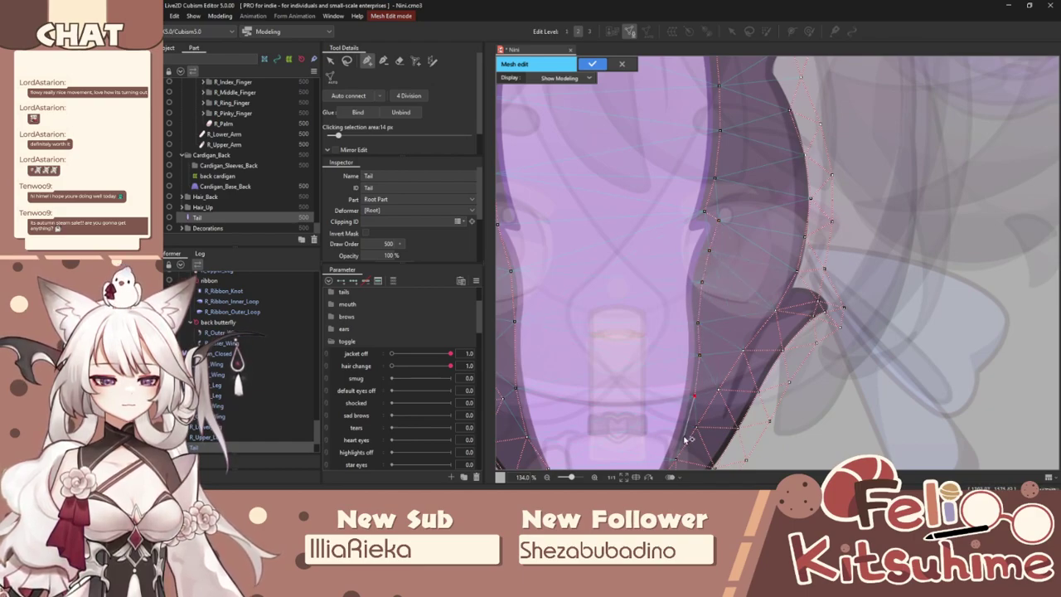
pyautogui.scroll(-2, 706, 388)
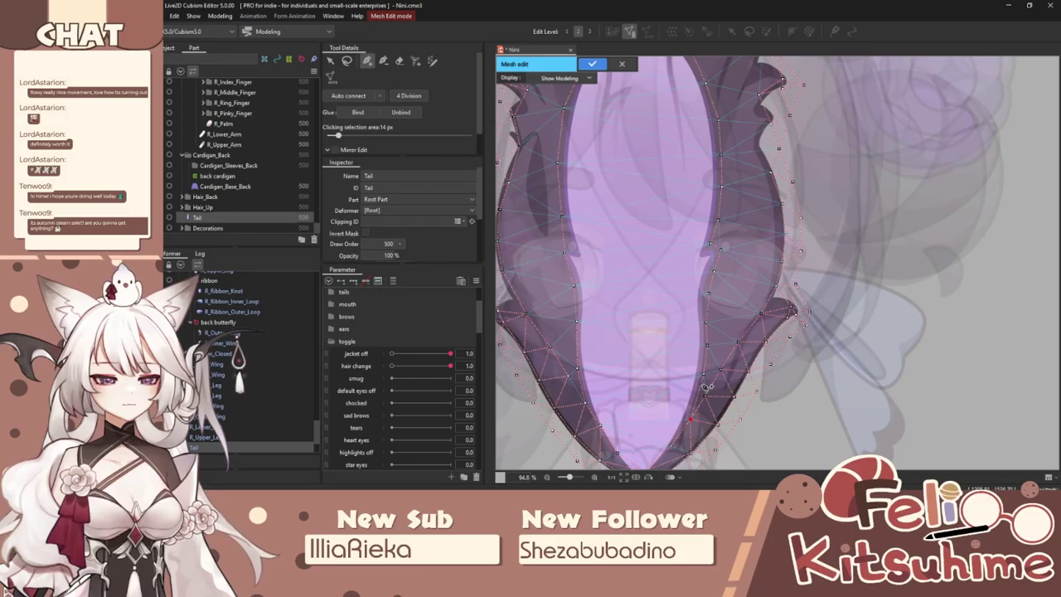
pyautogui.scroll(-2, 705, 386)
pyautogui.scroll(1, 684, 254)
pyautogui.scroll(-1, 684, 253)
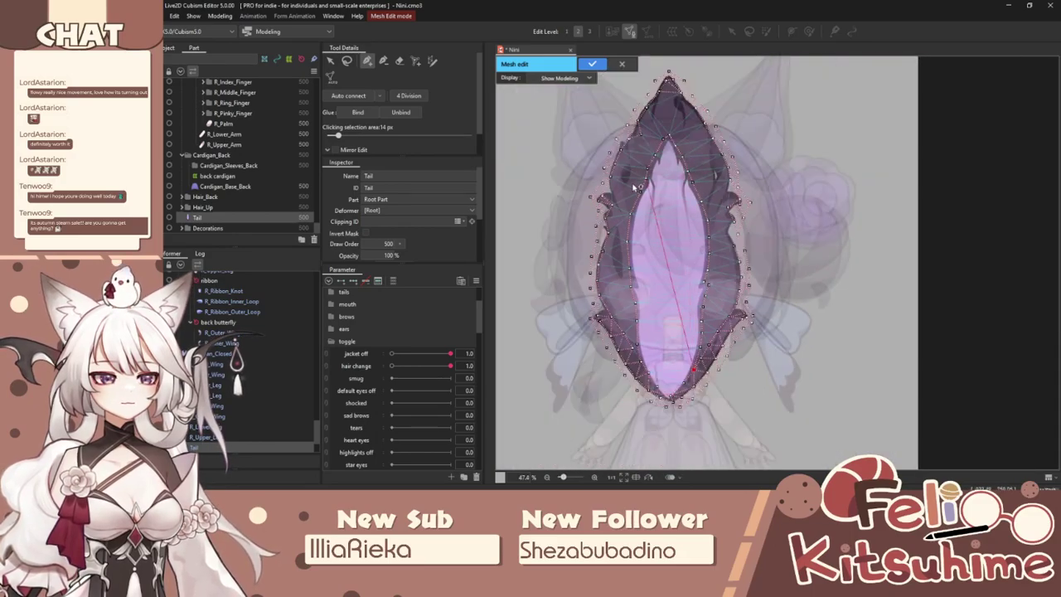
# Add a middle row of mesh vertices through the dark fur around the light centre, from the tip down both sides.
pyautogui.scroll(-1, 635, 171)
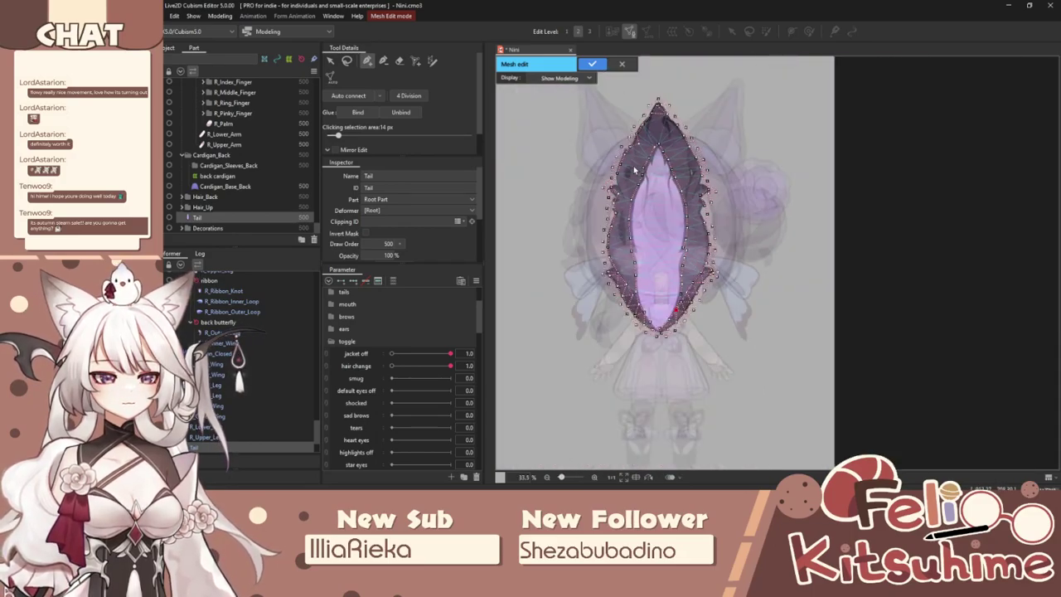
pyautogui.scroll(3, 635, 171)
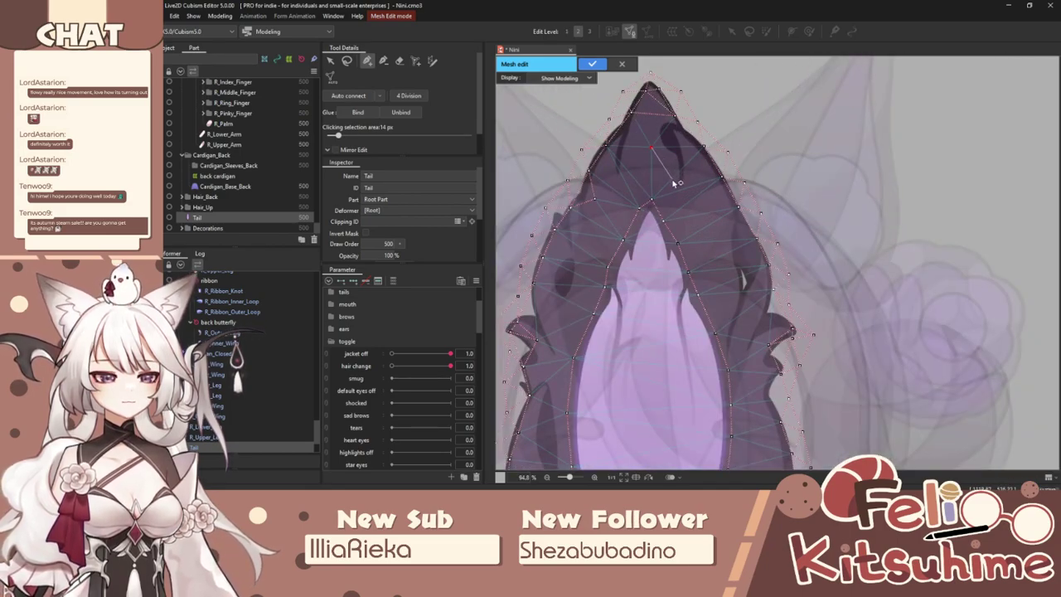
pyautogui.scroll(-1, 722, 263)
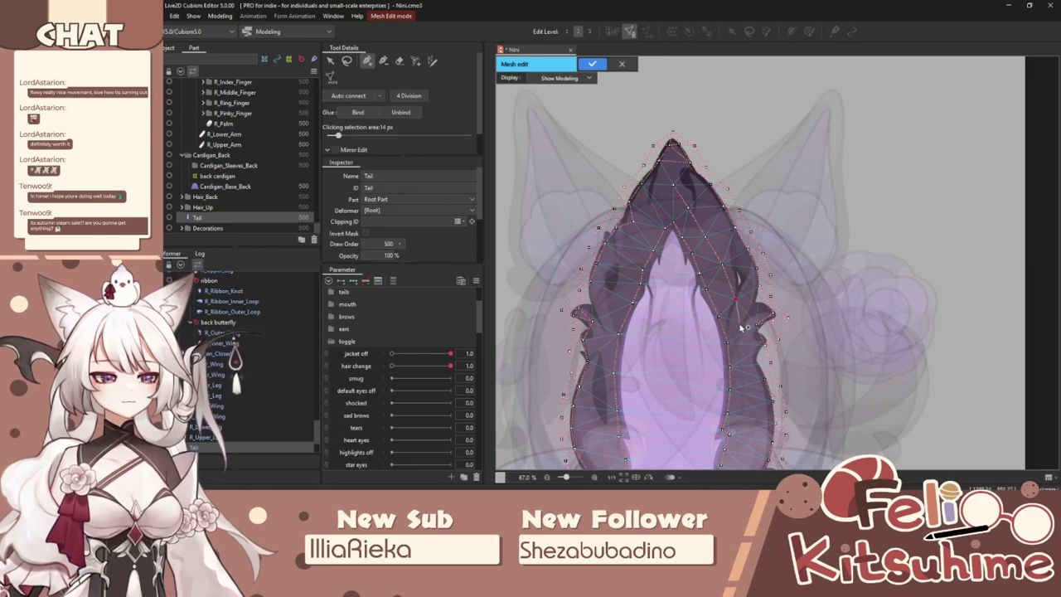
pyautogui.moveTo(745, 336); pyautogui.dragTo(732, 199)
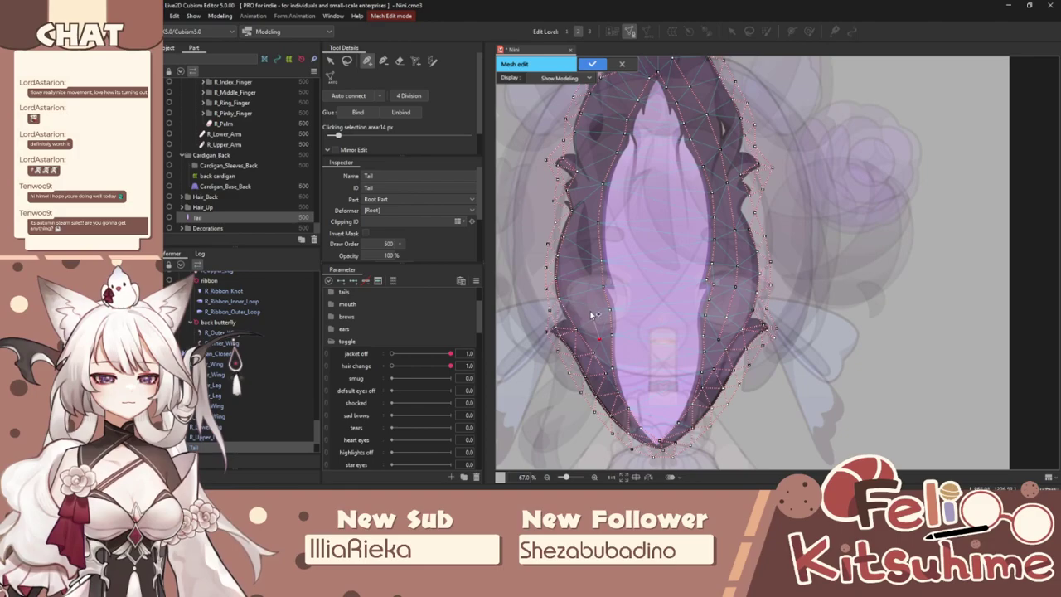
pyautogui.moveTo(581, 271); pyautogui.dragTo(600, 311)
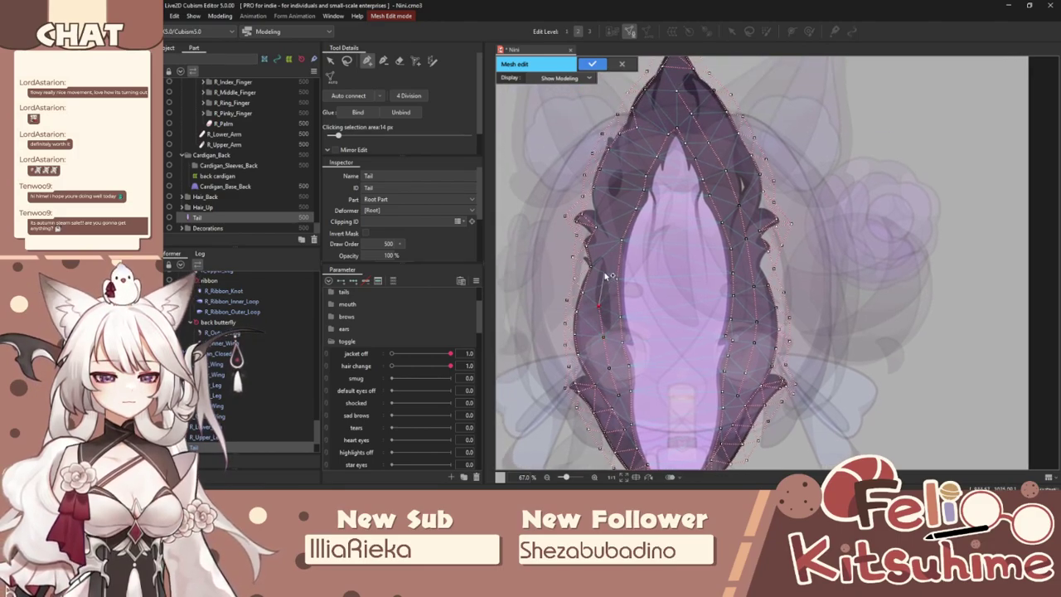
pyautogui.click(620, 200)
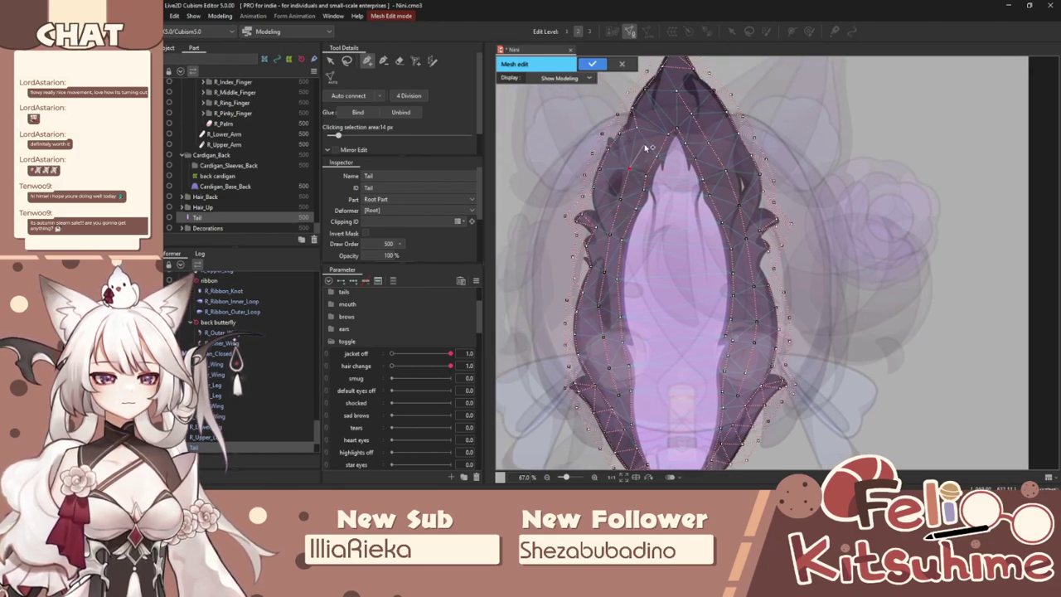
# Auto connect the Tail's mesh vertices and apply the mesh edit.
pyautogui.scroll(-2, 680, 99)
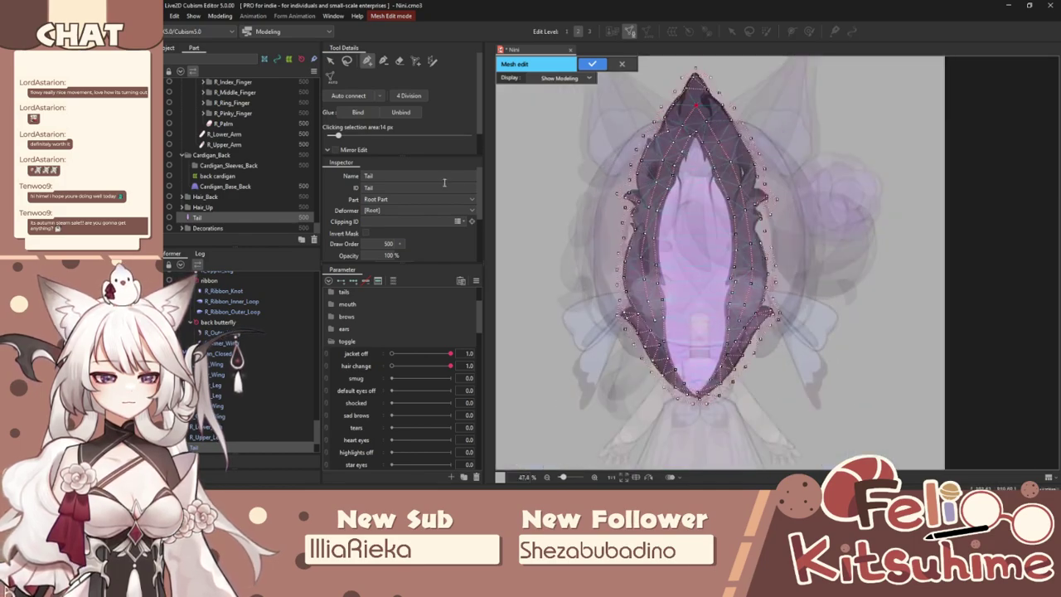
pyautogui.scroll(2, 692, 201)
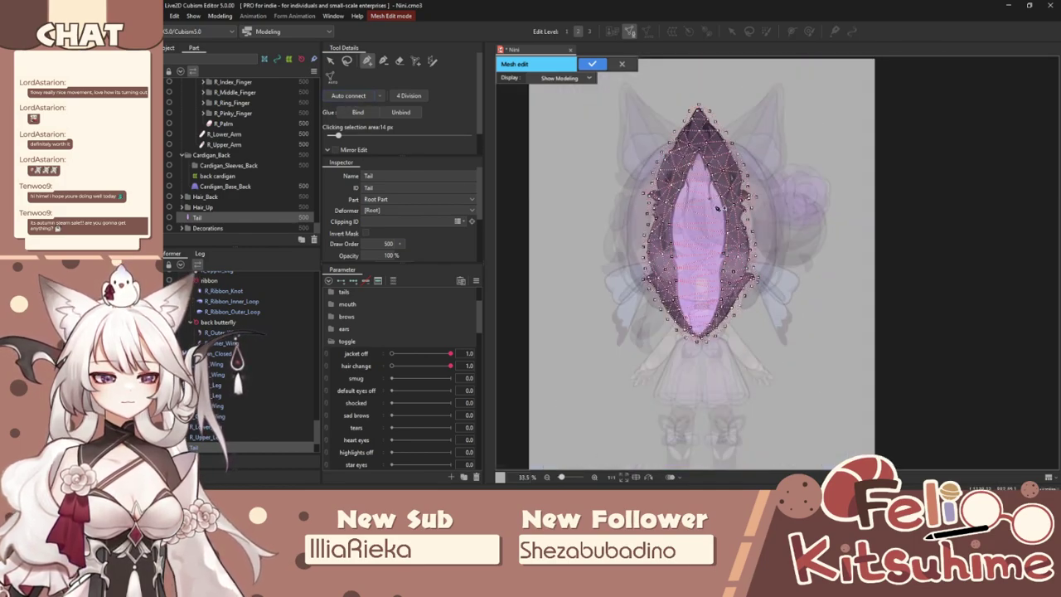
pyautogui.scroll(-2, 708, 244)
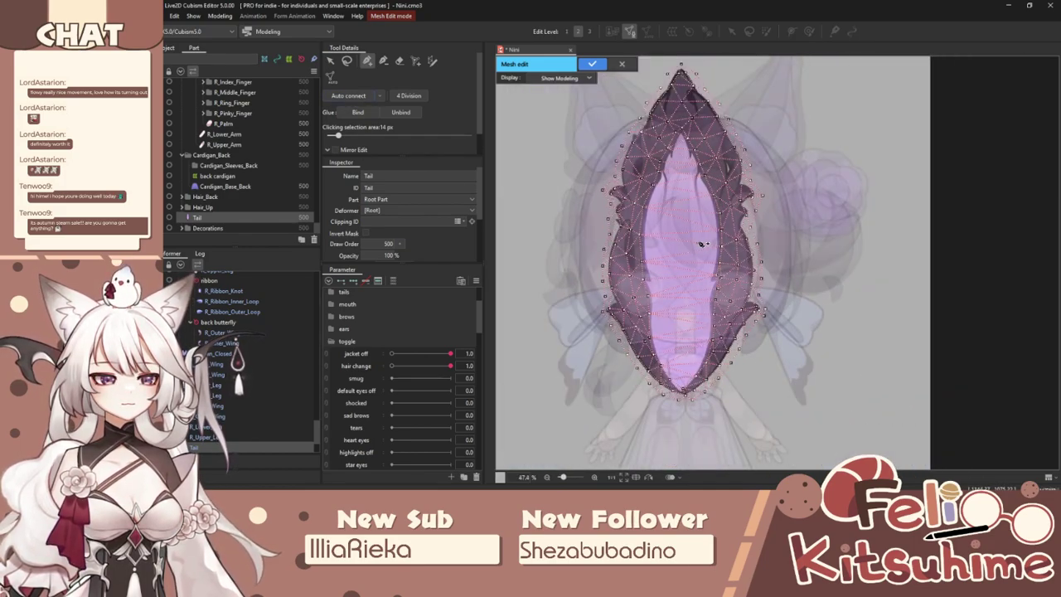
pyautogui.click(591, 66)
pyautogui.scroll(-2, 689, 214)
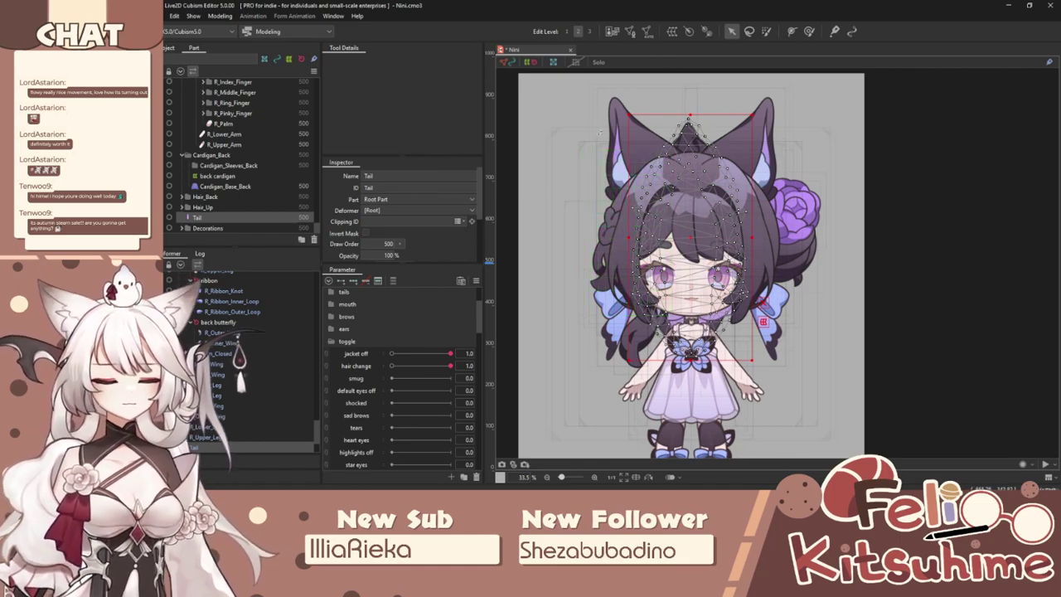
# Create a rotation deformer named tail as the parent of the Tail mesh.
pyautogui.scroll(-2, 289, 352)
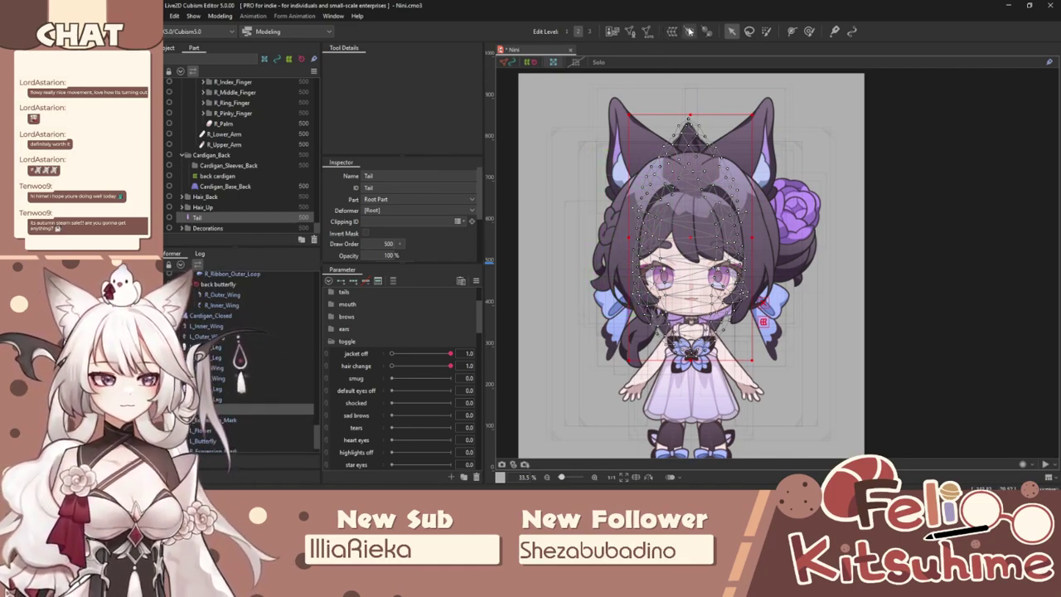
pyautogui.click(689, 31)
pyautogui.write('tail')
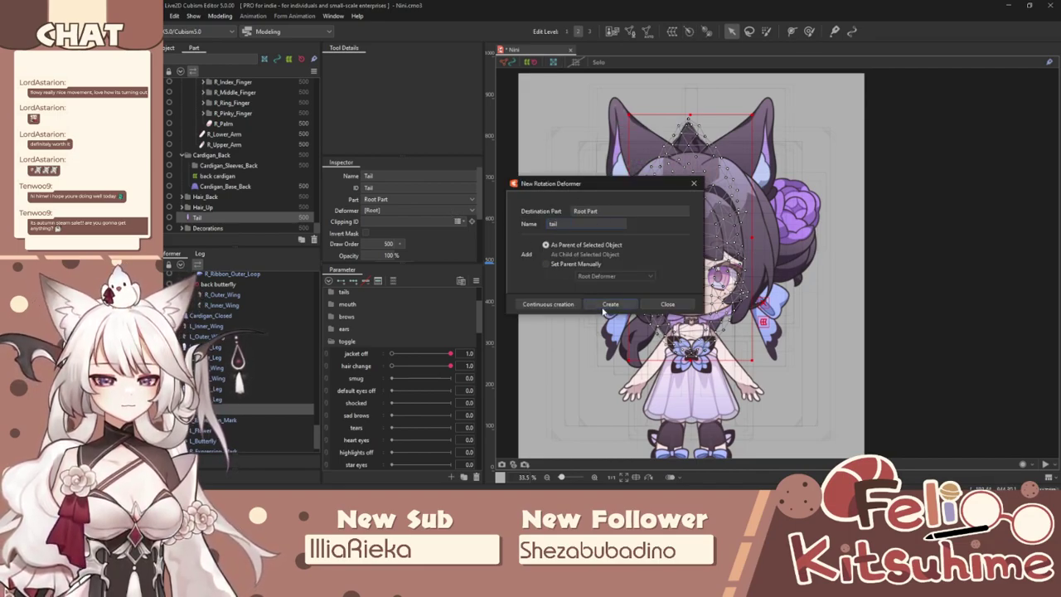
pyautogui.click(609, 304)
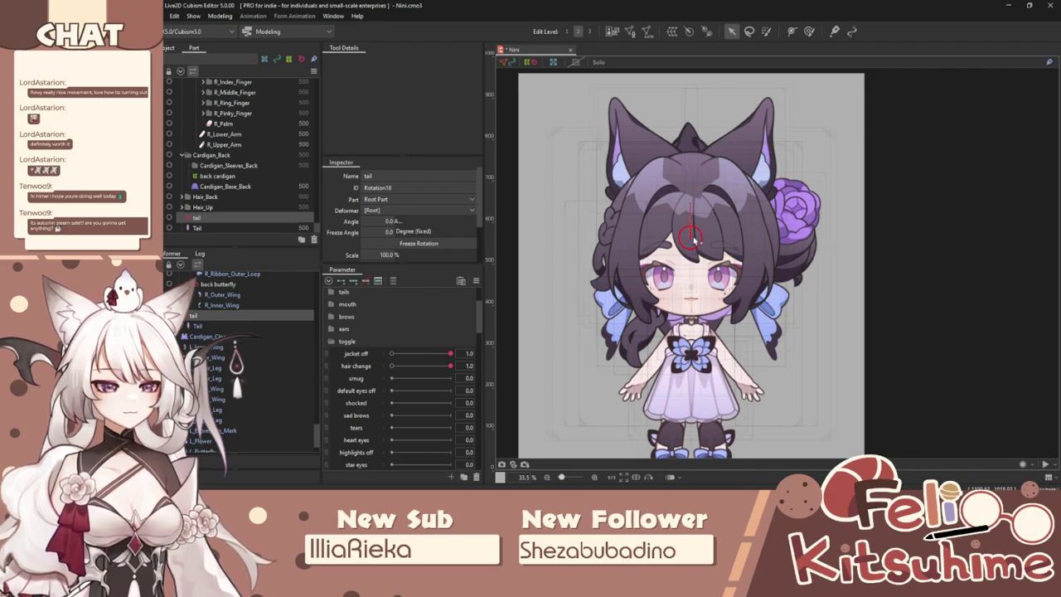
# Select the tail rotation deformer together with the Tail mesh and isolate them in Solo view.
pyautogui.click(222, 326)
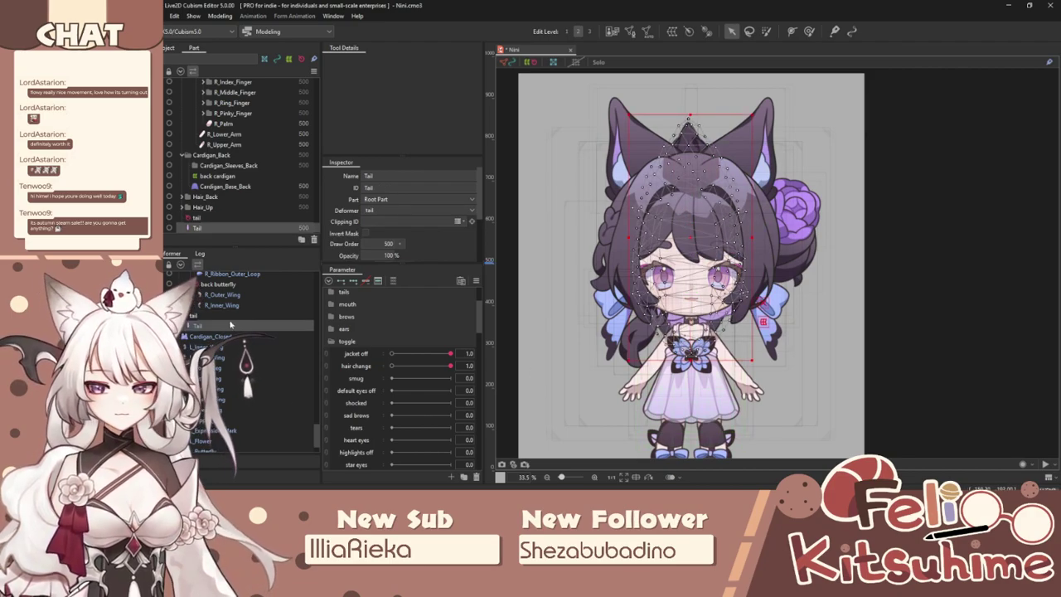
pyautogui.click(599, 63)
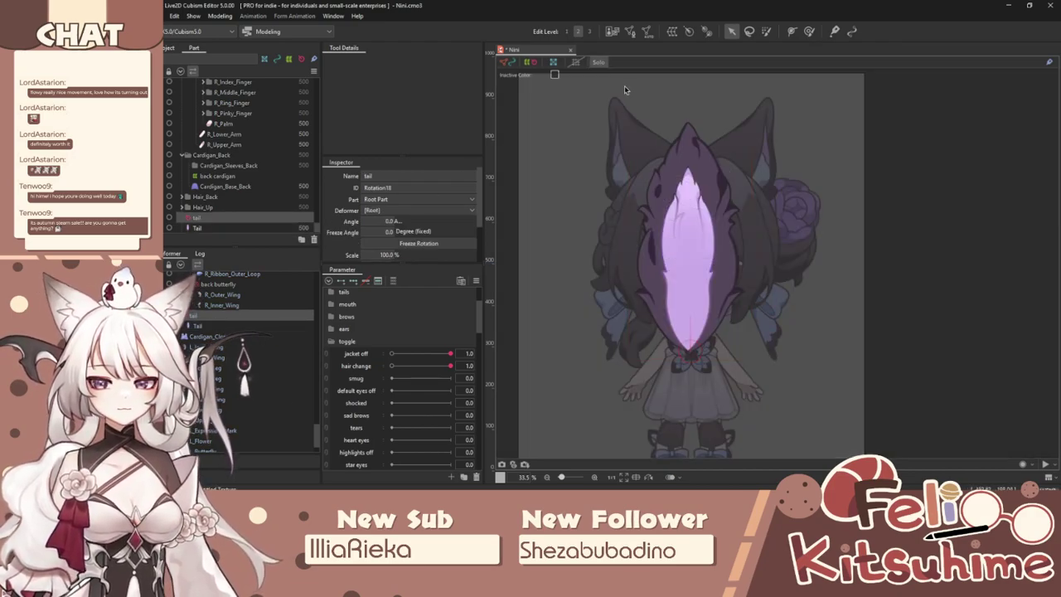
pyautogui.click(597, 64)
pyautogui.keyDown('ctrl'); pyautogui.click(249, 228); pyautogui.keyUp('ctrl')
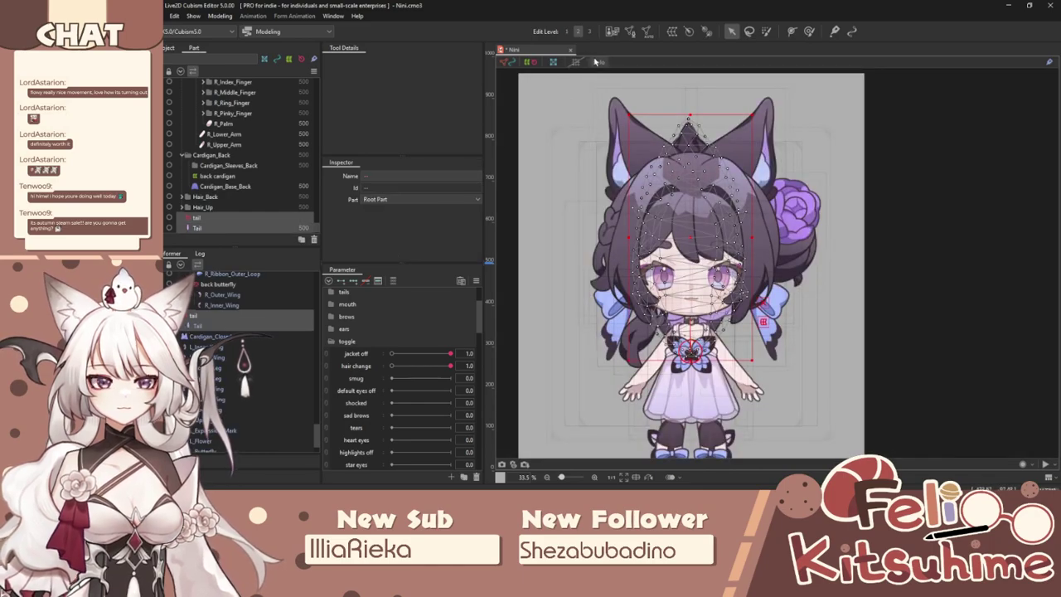
pyautogui.click(598, 63)
# Move the tail deformer's pivot onto the tail's base and shift the deformer with the tail slightly down.
pyautogui.click(689, 350)
pyautogui.scroll(5, 696, 350)
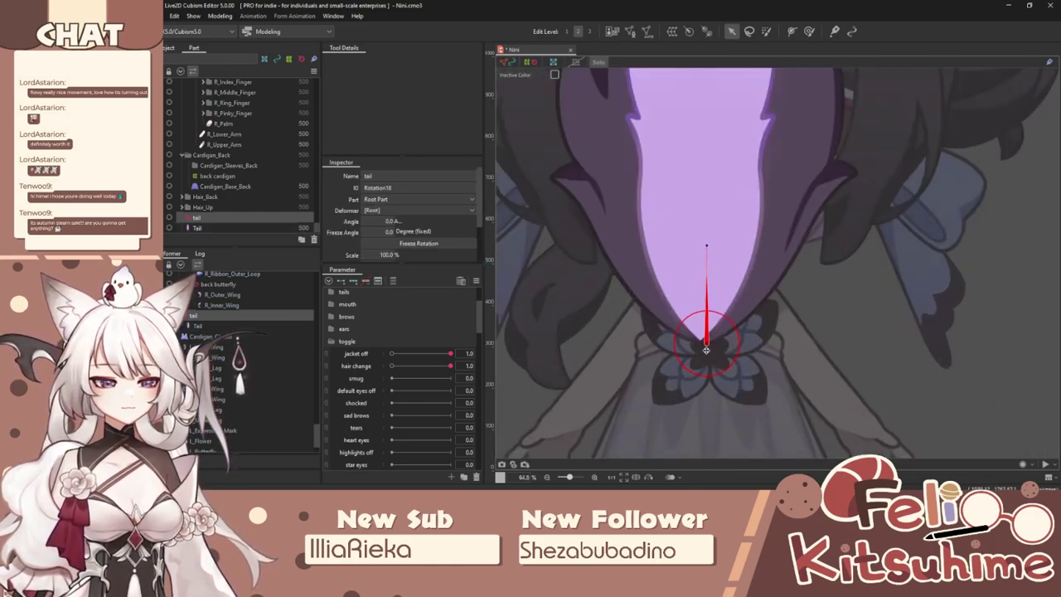
pyautogui.moveTo(706, 349); pyautogui.dragTo(699, 340)
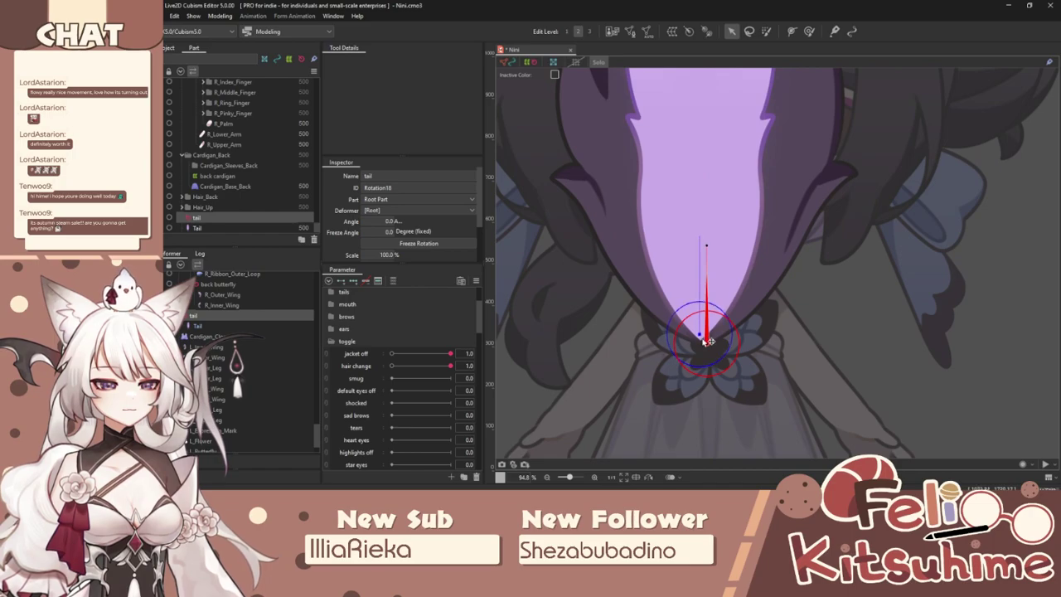
pyautogui.scroll(-5, 699, 330)
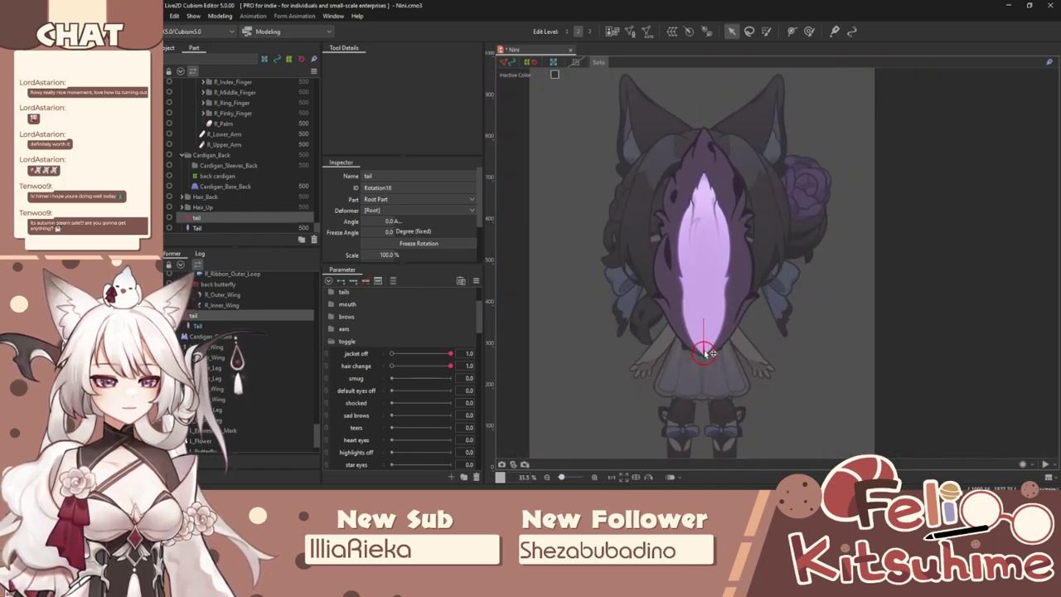
pyautogui.moveTo(702, 364); pyautogui.dragTo(695, 322)
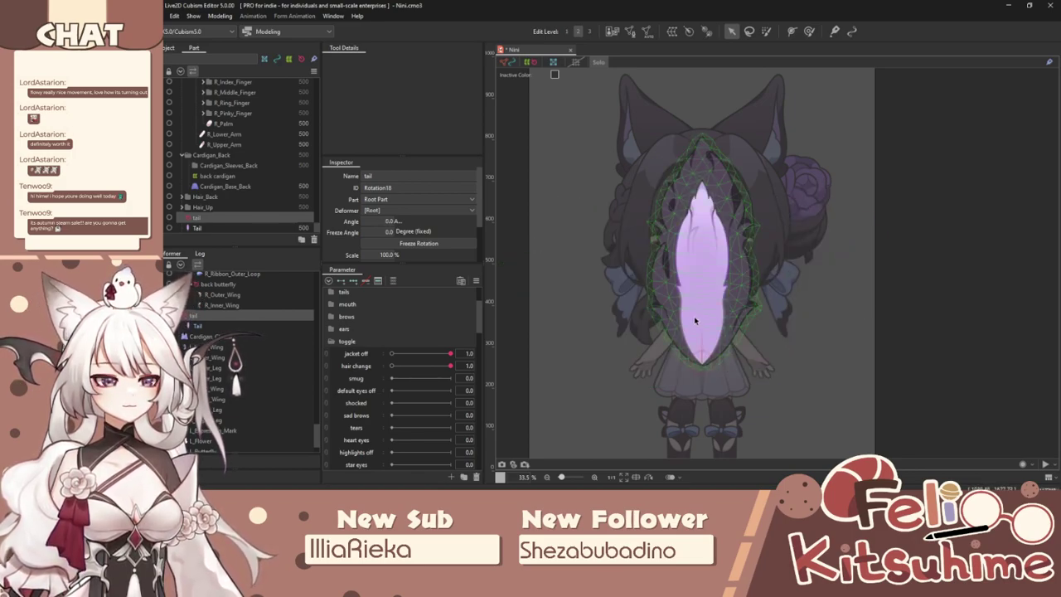
pyautogui.scroll(1, 710, 358)
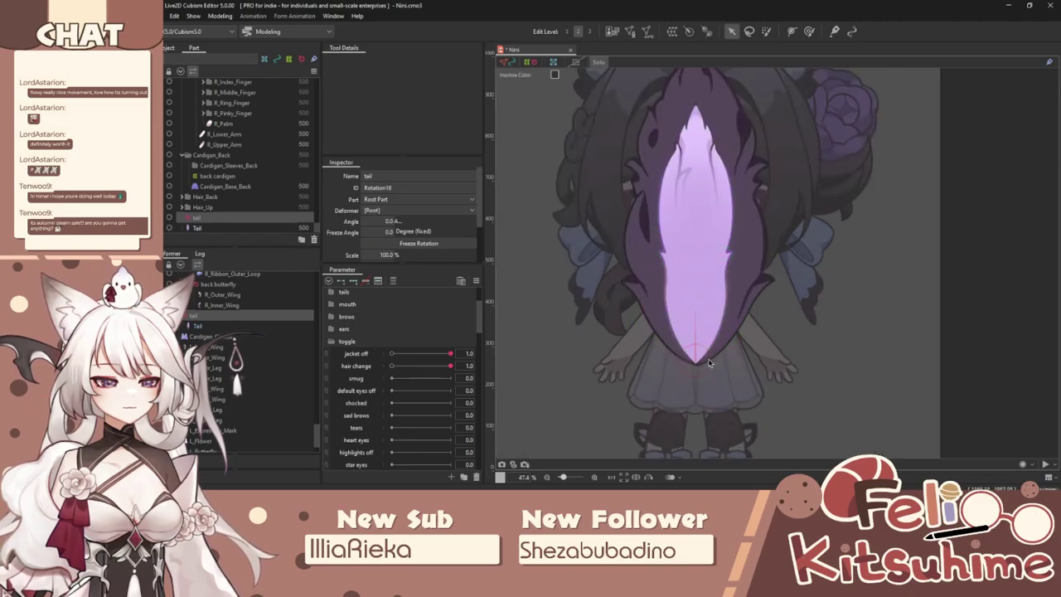
pyautogui.scroll(-1, 681, 262)
# Select the Tail mesh and activate the rotation deformer creation tool at the tail's base.
pyautogui.click(726, 248)
pyautogui.scroll(2, 710, 169)
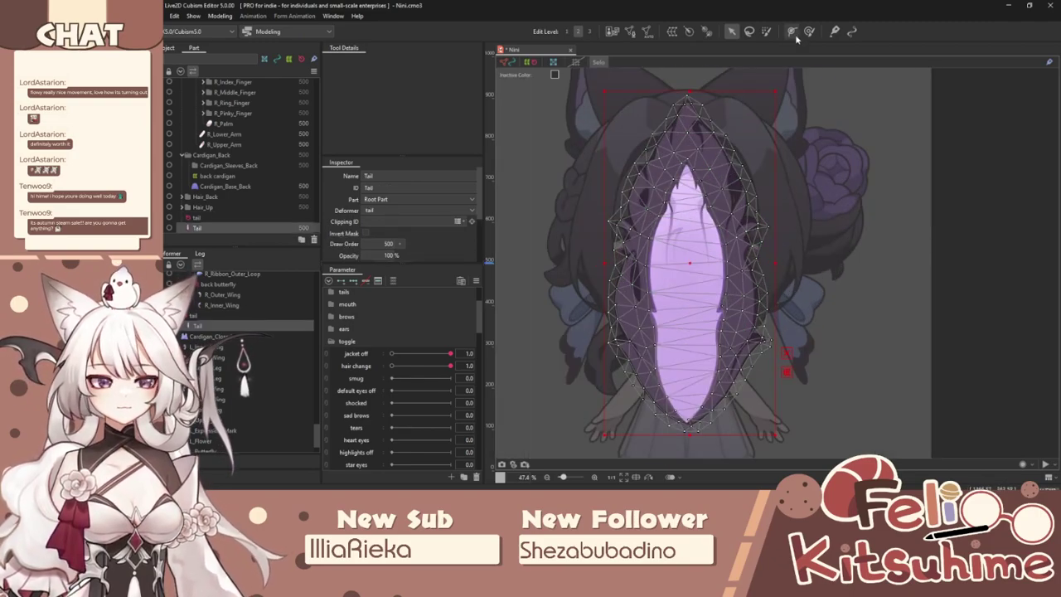
pyautogui.click(706, 31)
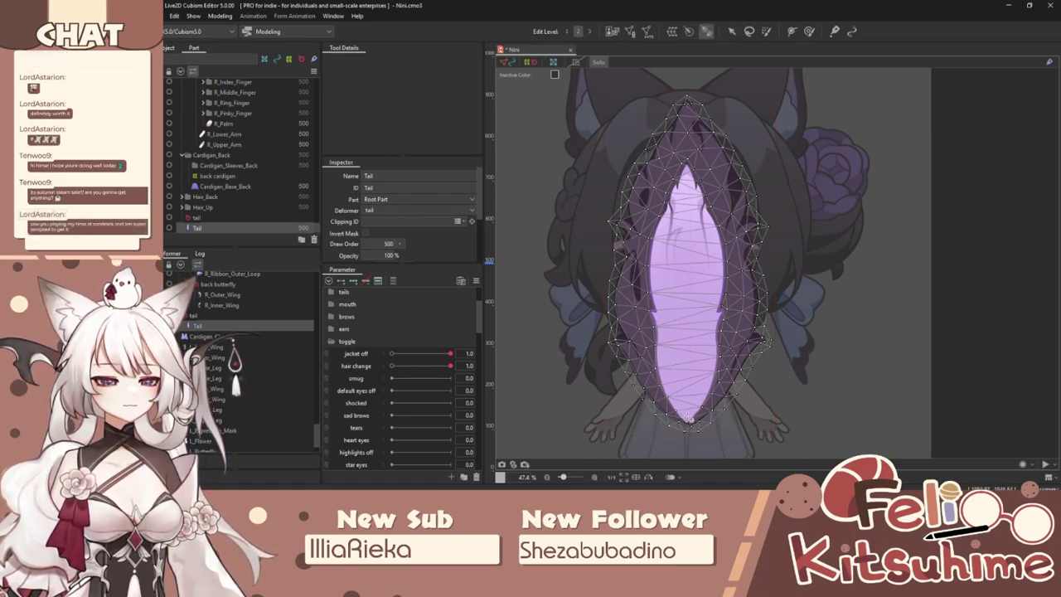
# Create a chain of rotation deformers, tail2 to tail6, along the tail's centre line from its base to its tip.
pyautogui.moveTo(687, 412); pyautogui.dragTo(688, 366)
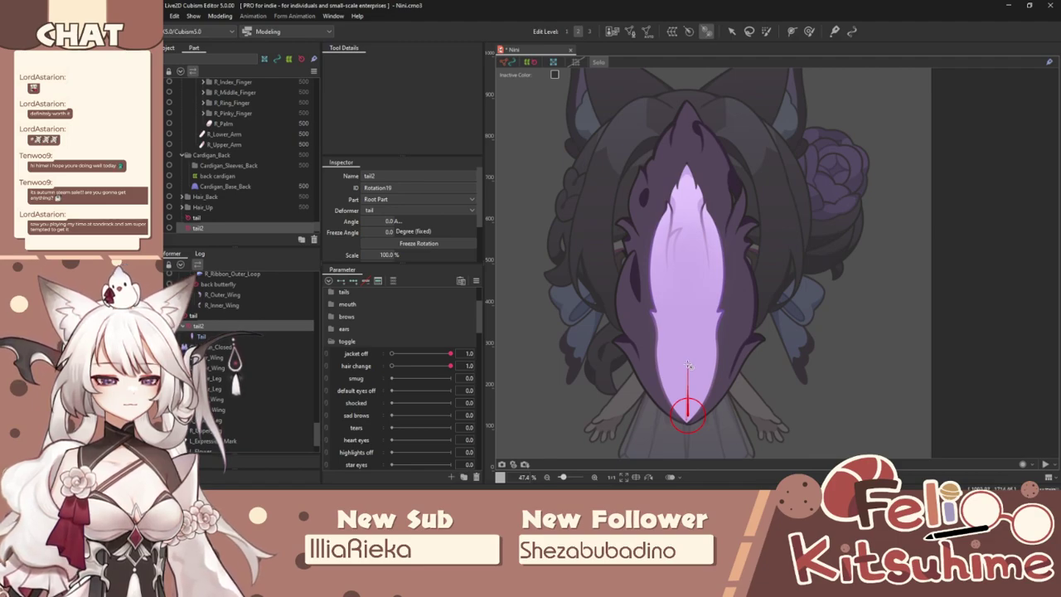
pyautogui.hotkey('ctrl', 't')
pyautogui.moveTo(688, 364); pyautogui.dragTo(688, 118)
pyautogui.click(597, 63)
pyautogui.scroll(-2, 656, 217)
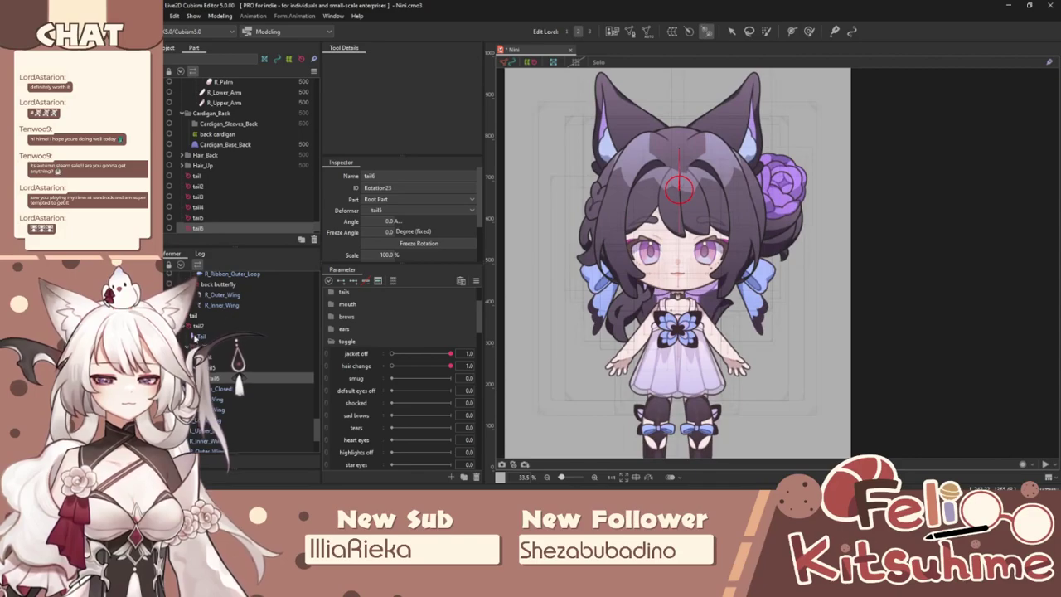
# Select the tail2 to tail6 rotation deformers together with the Tail mesh, and save the model.
pyautogui.keyDown('shift'); pyautogui.click(193, 317); pyautogui.keyUp('shift')
pyautogui.keyDown('ctrl'); pyautogui.click(193, 317); pyautogui.keyUp('ctrl')
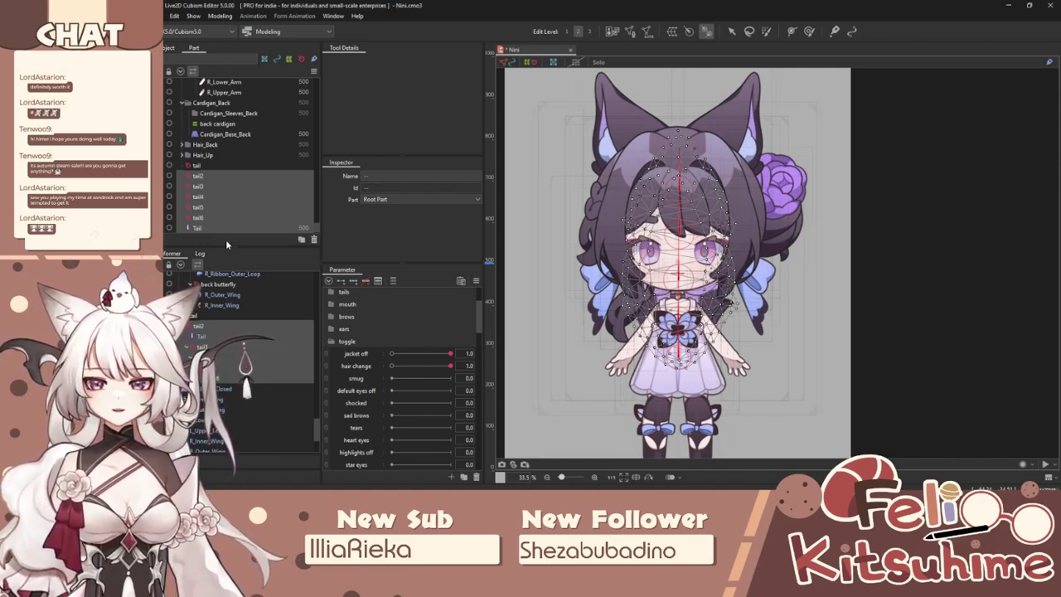
pyautogui.click(219, 16)
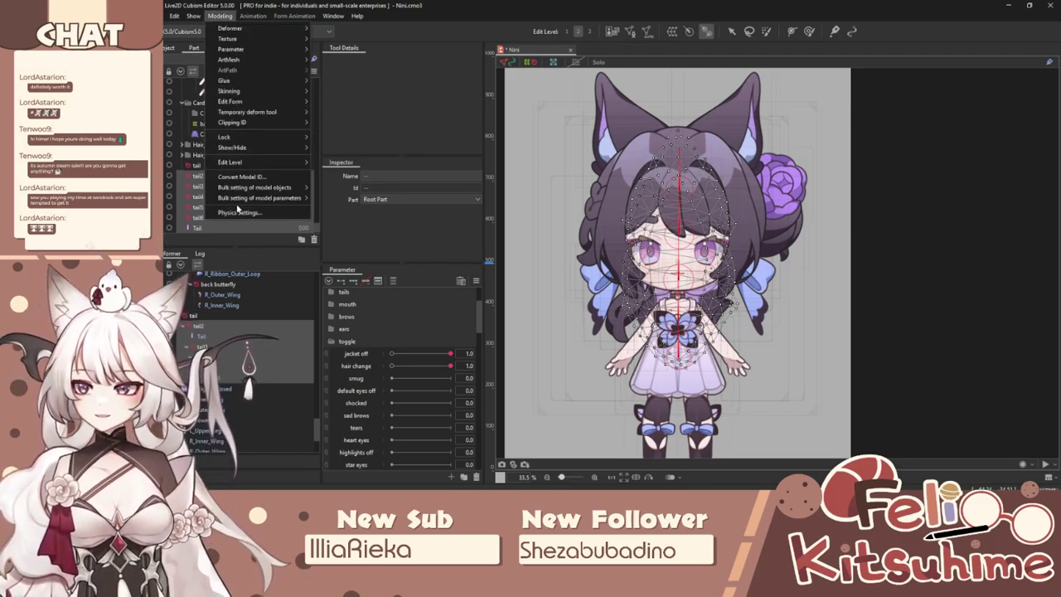
pyautogui.moveTo(239, 201)
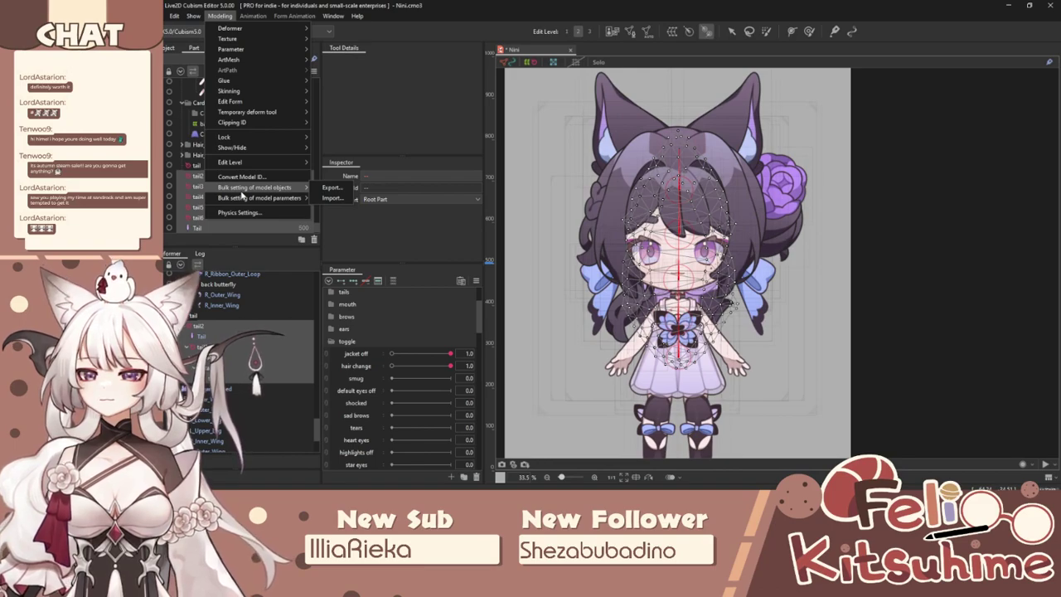
pyautogui.click(302, 17)
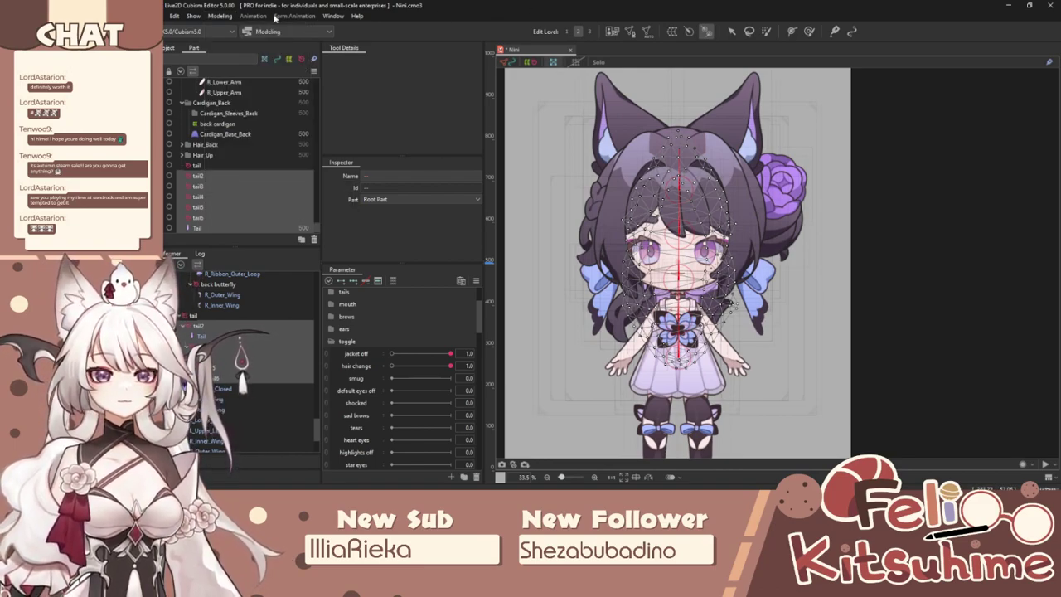
pyautogui.click(165, 17)
pyautogui.click(176, 101)
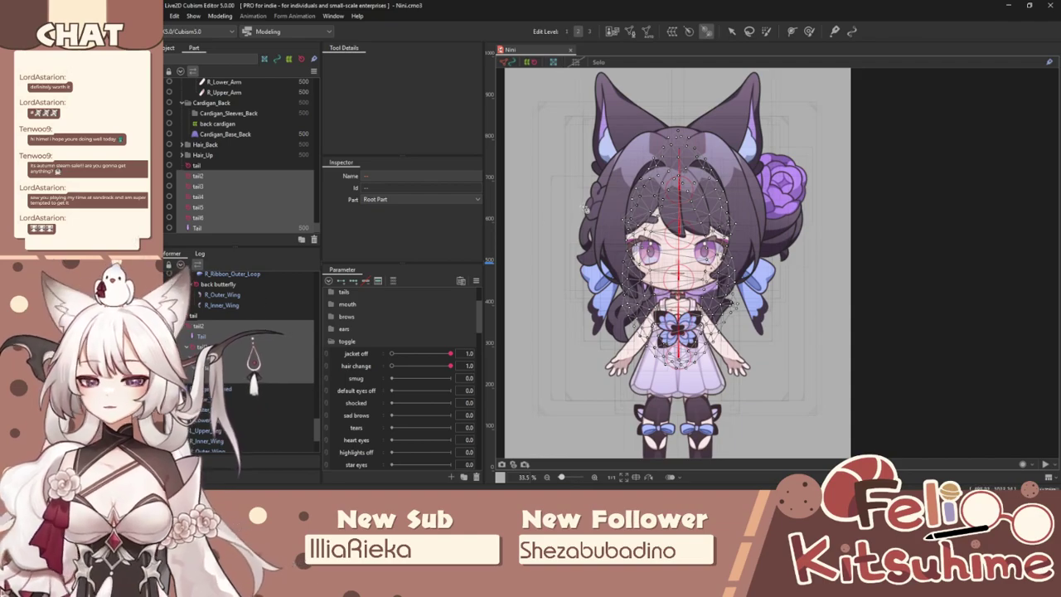
# Apply Skinning to the Tail mesh with the selected tail2 to tail6 deformers and accept the caution dialog.
pyautogui.scroll(-1, 706, 259)
pyautogui.scroll(3, 696, 256)
pyautogui.scroll(-2, 655, 242)
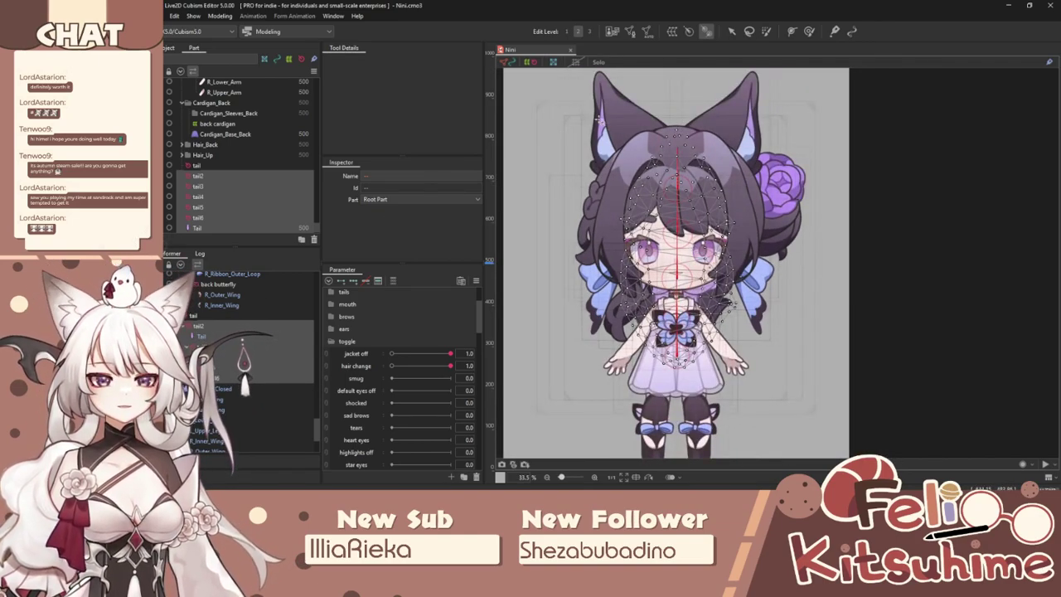
pyautogui.click(599, 63)
pyautogui.click(599, 63)
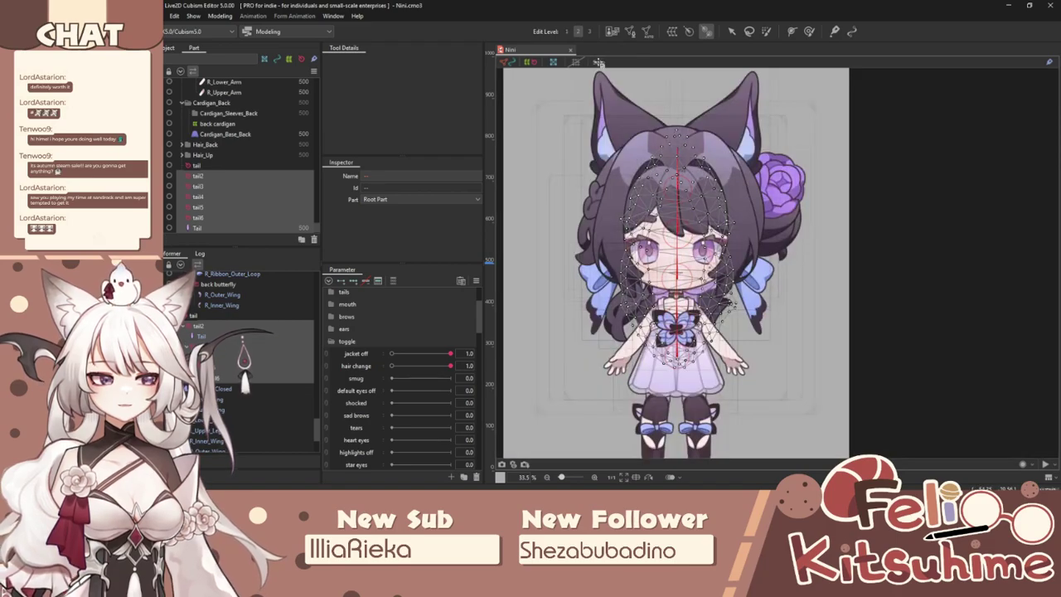
pyautogui.click(220, 16)
pyautogui.moveTo(274, 91)
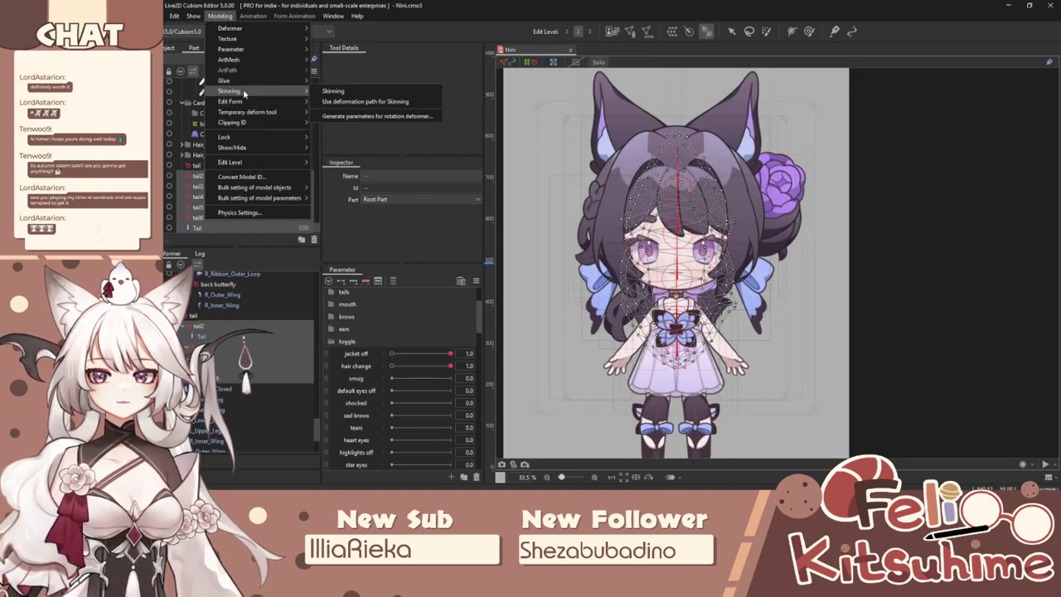
pyautogui.click(363, 93)
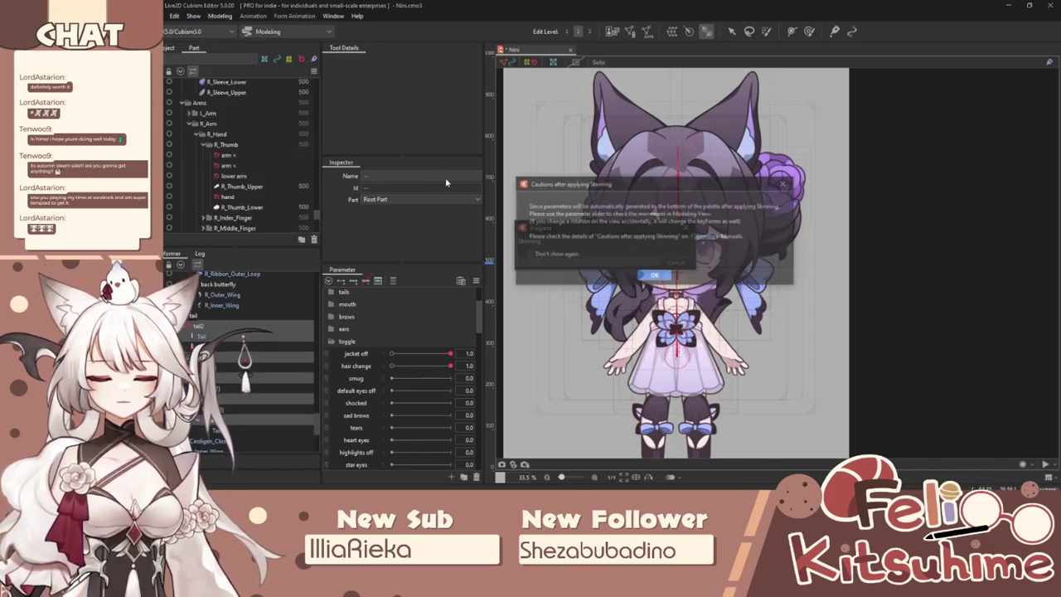
pyautogui.click(655, 277)
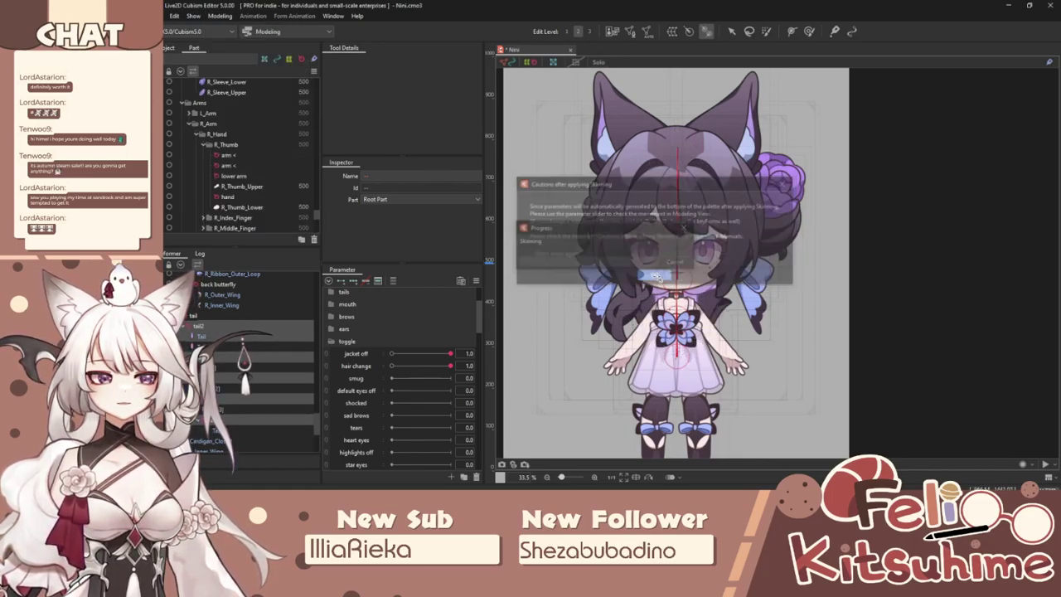
# Isolate the skinned tail in Solo view and clear the selection.
pyautogui.click(204, 335)
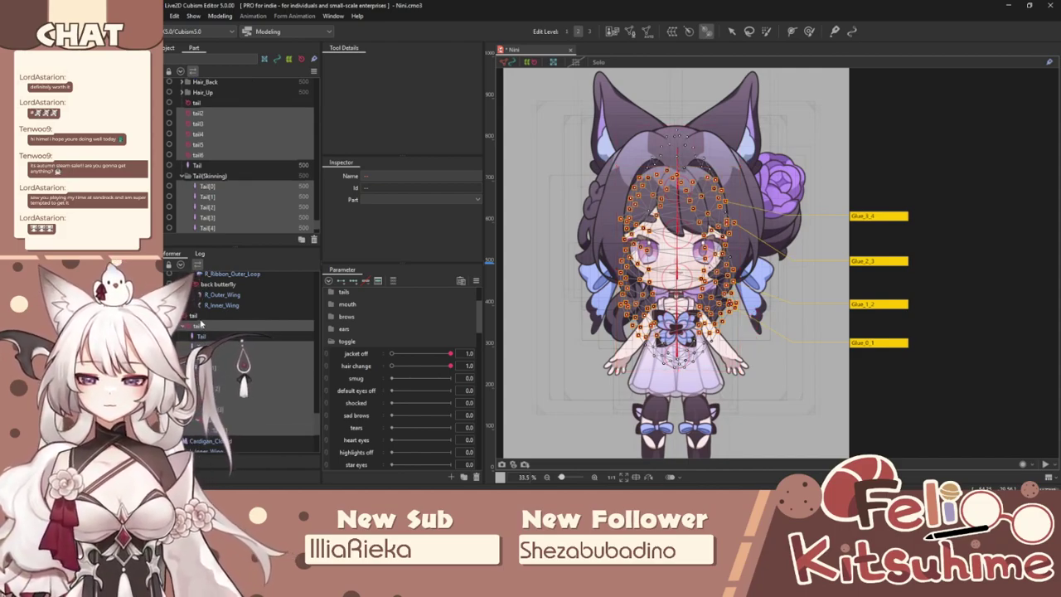
pyautogui.click(597, 62)
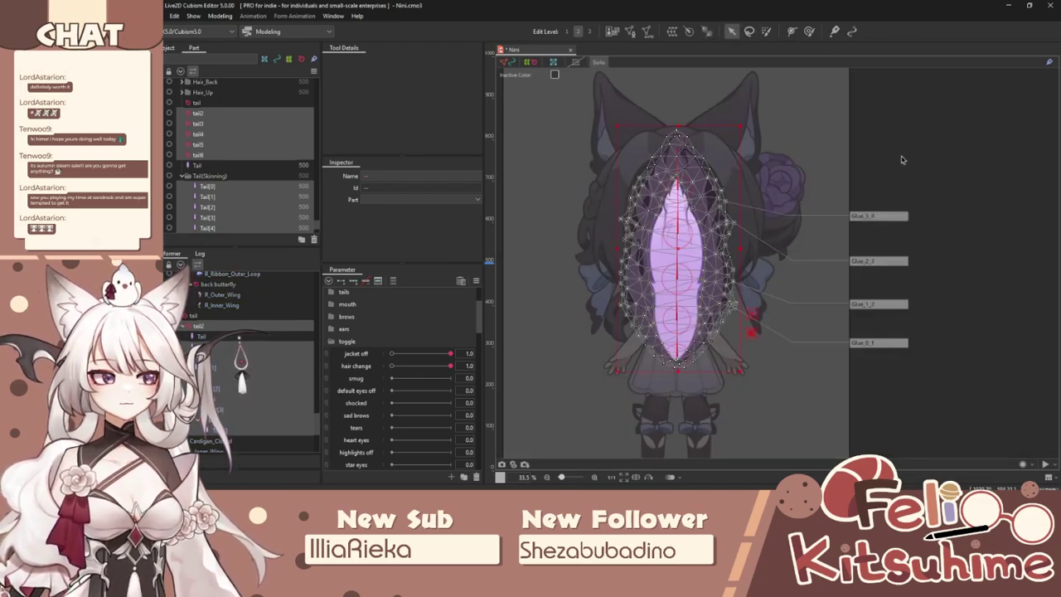
pyautogui.click(922, 166)
# Collapse the toggle and clothes phys parameter folders and expand the tails folder.
pyautogui.click(332, 342)
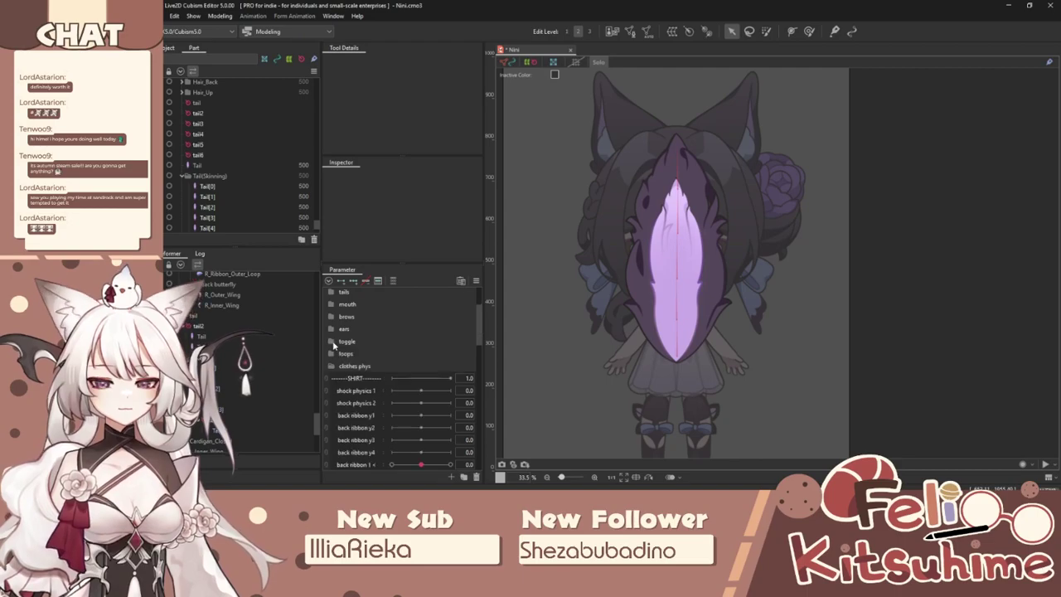
pyautogui.click(332, 366)
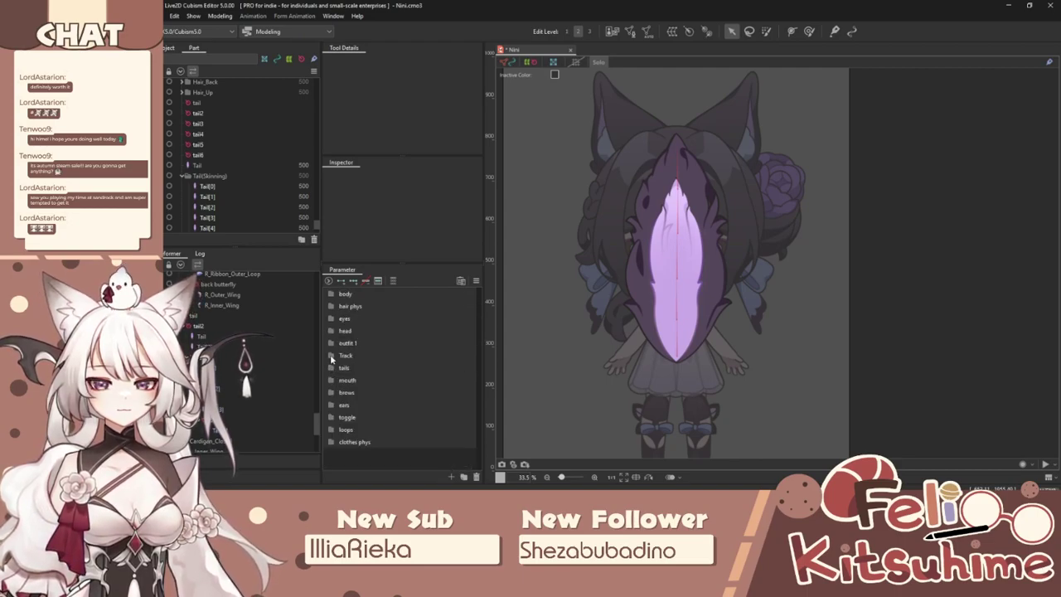
pyautogui.click(332, 368)
pyautogui.scroll(-2, 352, 373)
# Key the tail2 deformer on the tail 1 parameter, rotated about 34° at value 30, and reflect the motion to the opposite side.
pyautogui.click(355, 389)
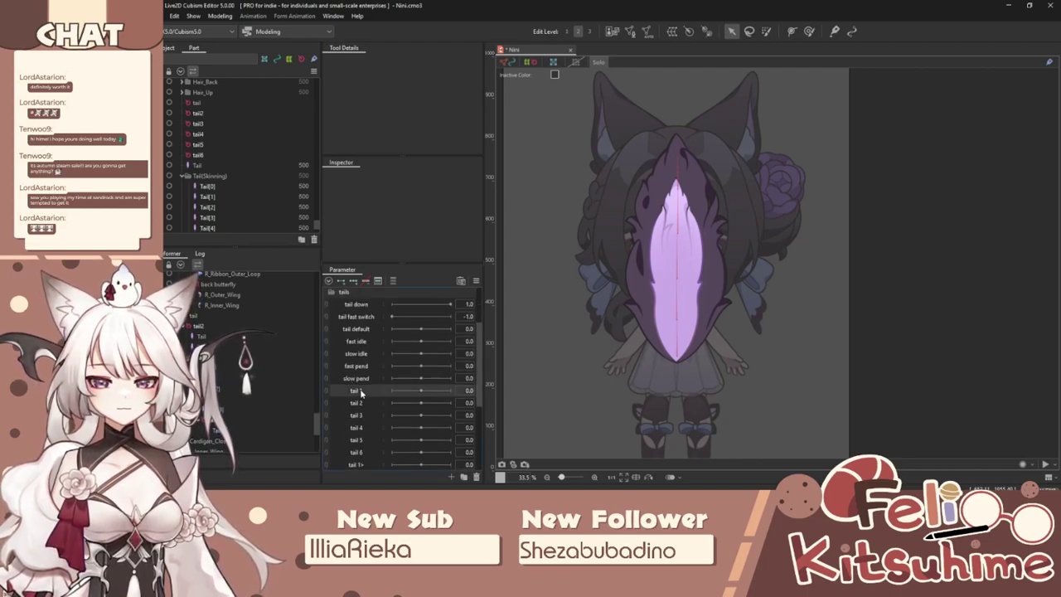
pyautogui.scroll(3, 655, 330)
pyautogui.click(654, 323)
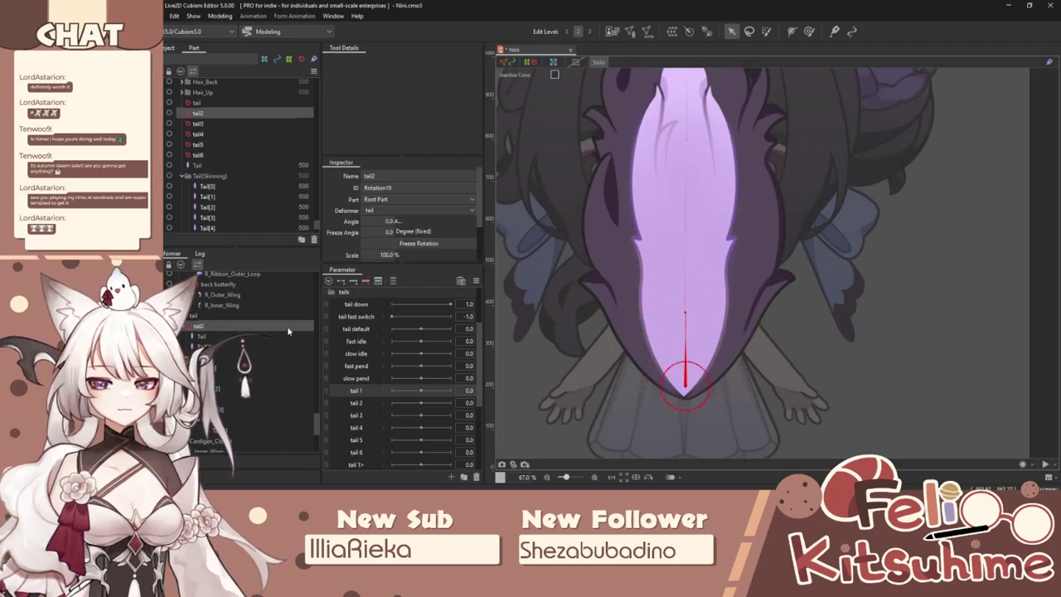
pyautogui.scroll(-2, 654, 319)
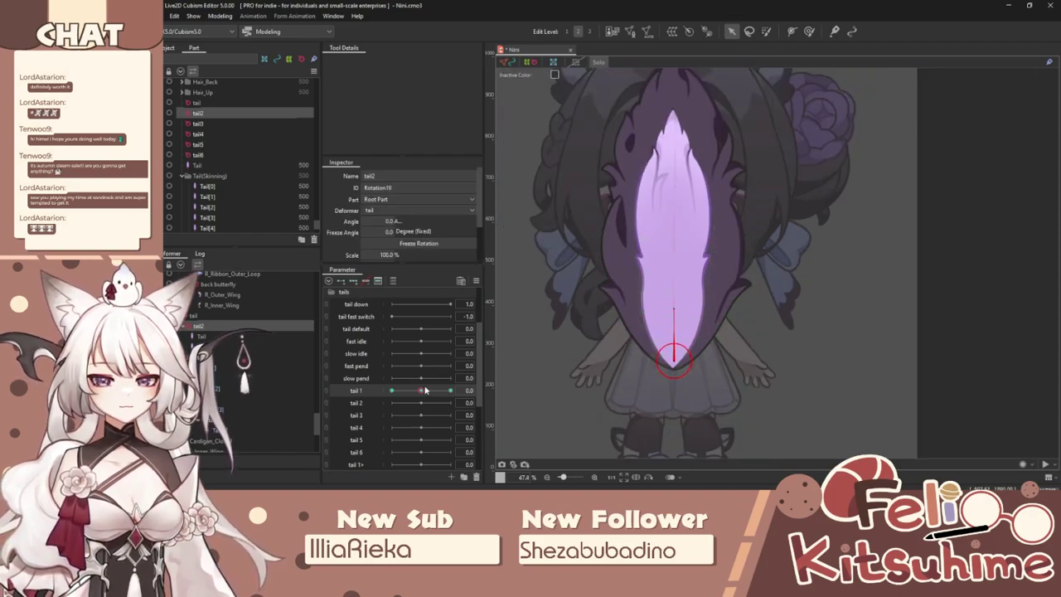
pyautogui.moveTo(674, 307); pyautogui.dragTo(673, 330)
pyautogui.click(475, 282)
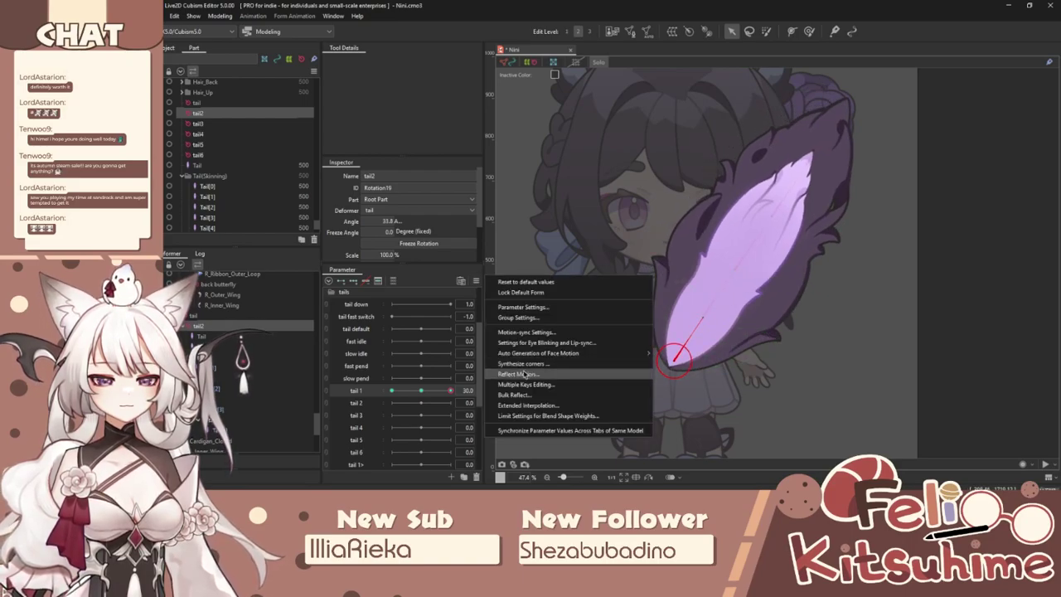
pyautogui.click(514, 374)
pyautogui.press('Return')
pyautogui.moveTo(450, 391); pyautogui.dragTo(525, 383)
# Try rotating the tail3 deformer about 23° with the tail 1 parameter at 30.
pyautogui.click(240, 357)
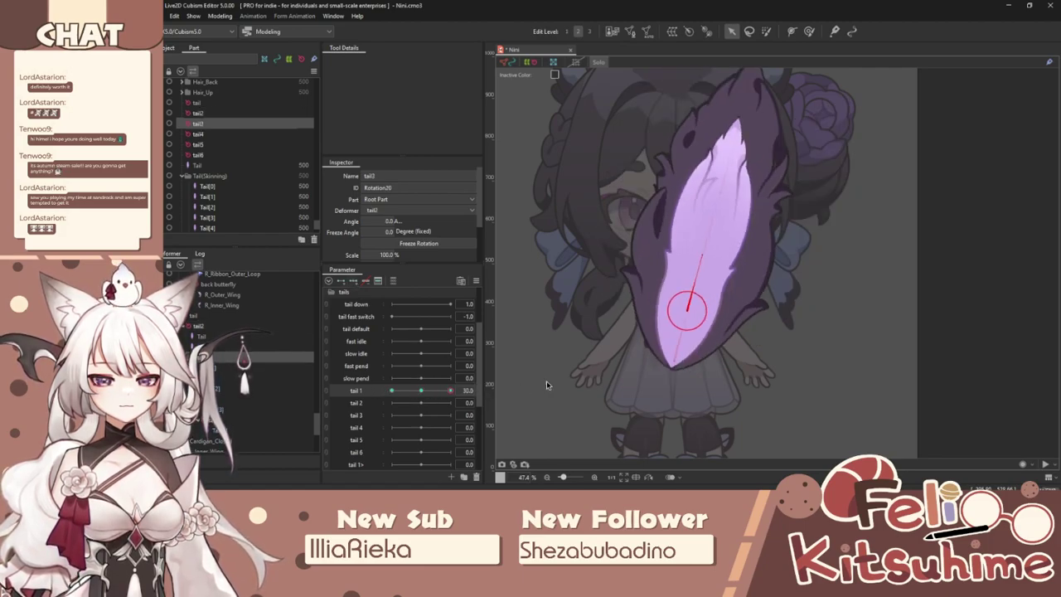
pyautogui.moveTo(736, 267); pyautogui.dragTo(750, 290)
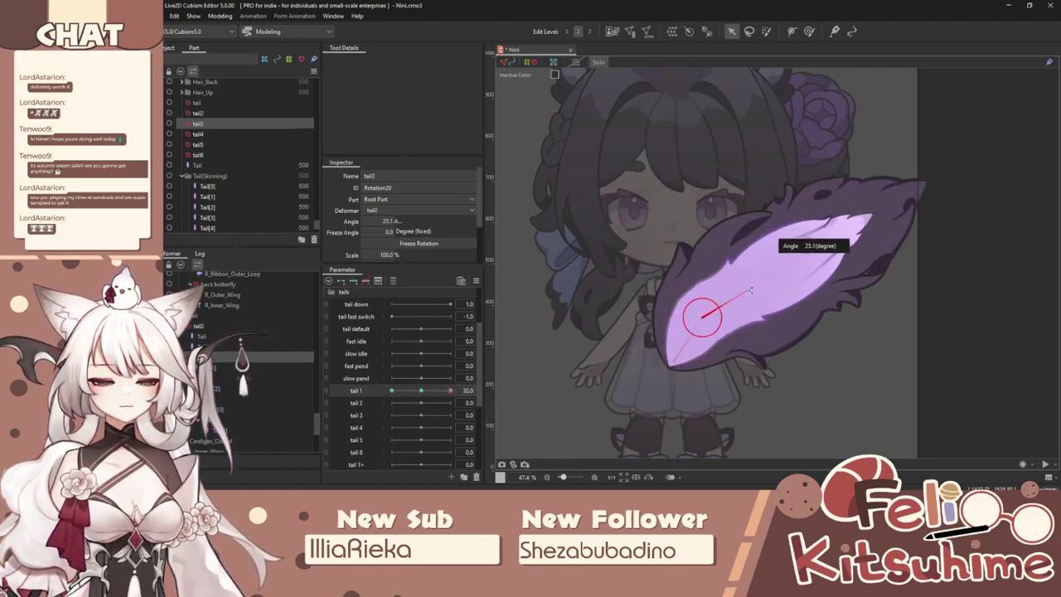
pyautogui.moveTo(448, 388); pyautogui.dragTo(426, 393)
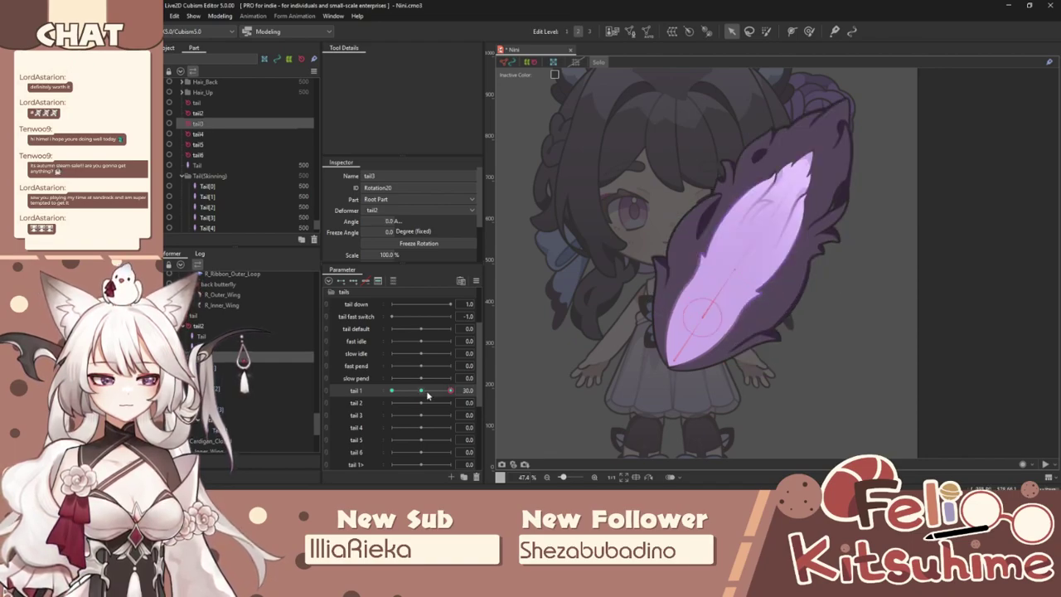
# Select the tail2 deformer through its tail 1 keys and delete its keyforms from that parameter.
pyautogui.rightClick(358, 400)
pyautogui.click(375, 393)
pyautogui.rightClick(362, 394)
pyautogui.click(361, 389)
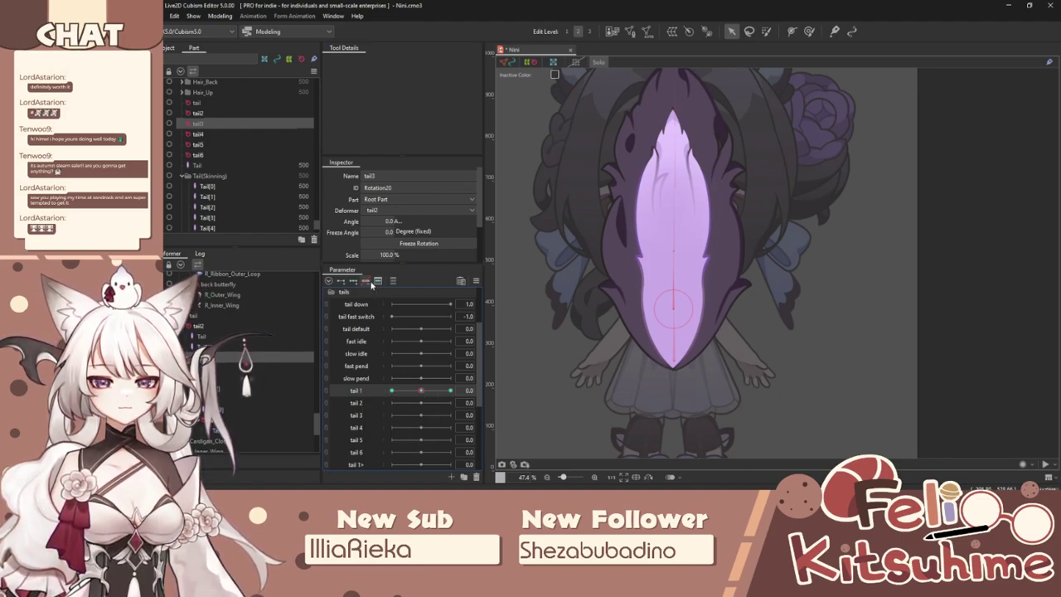
pyautogui.rightClick(369, 397)
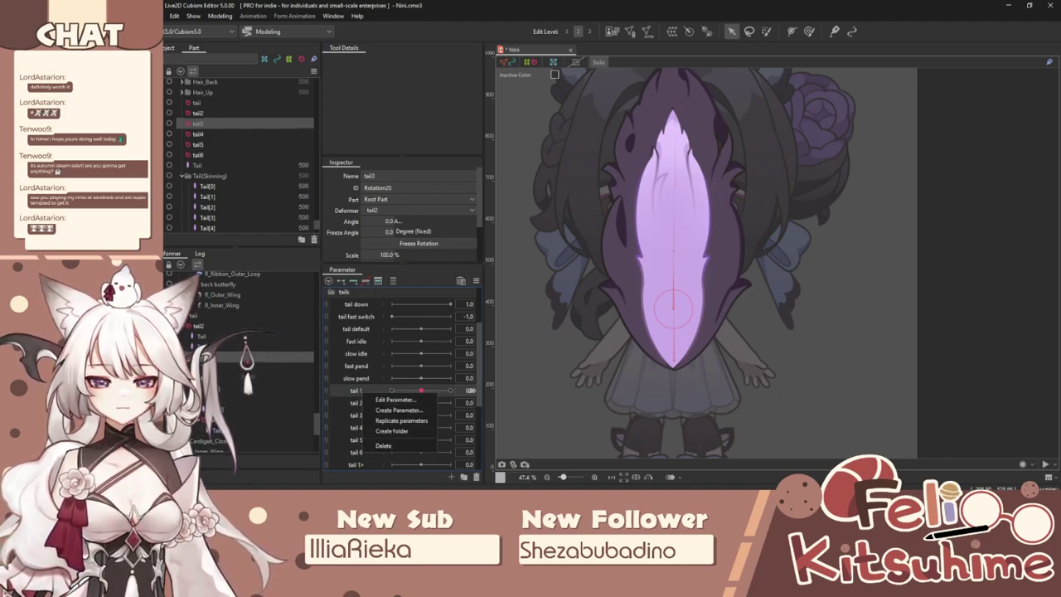
pyautogui.click(471, 390)
pyautogui.click(470, 390)
pyautogui.click(516, 391)
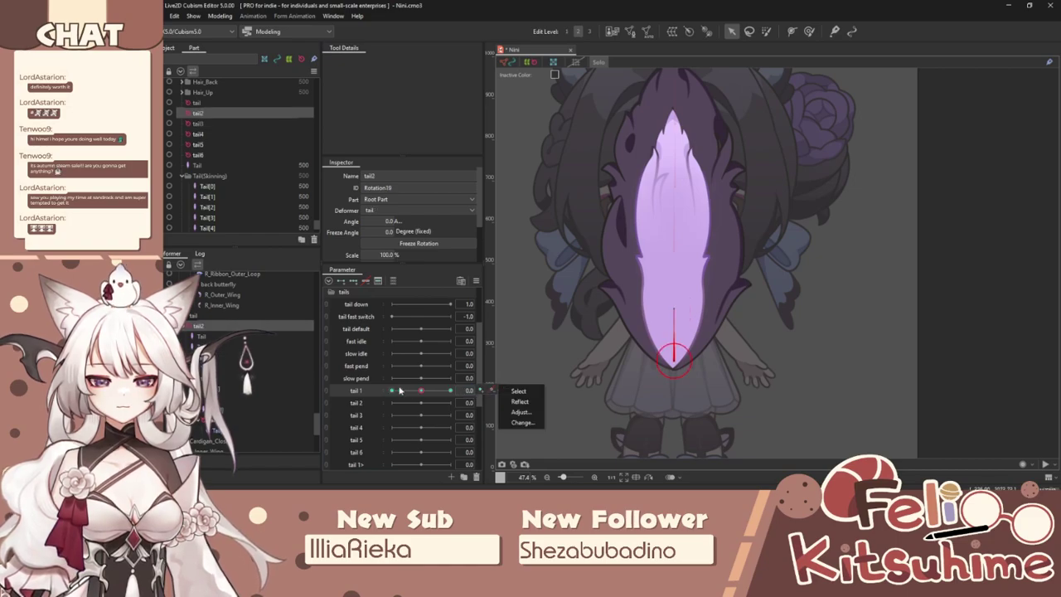
pyautogui.click(364, 281)
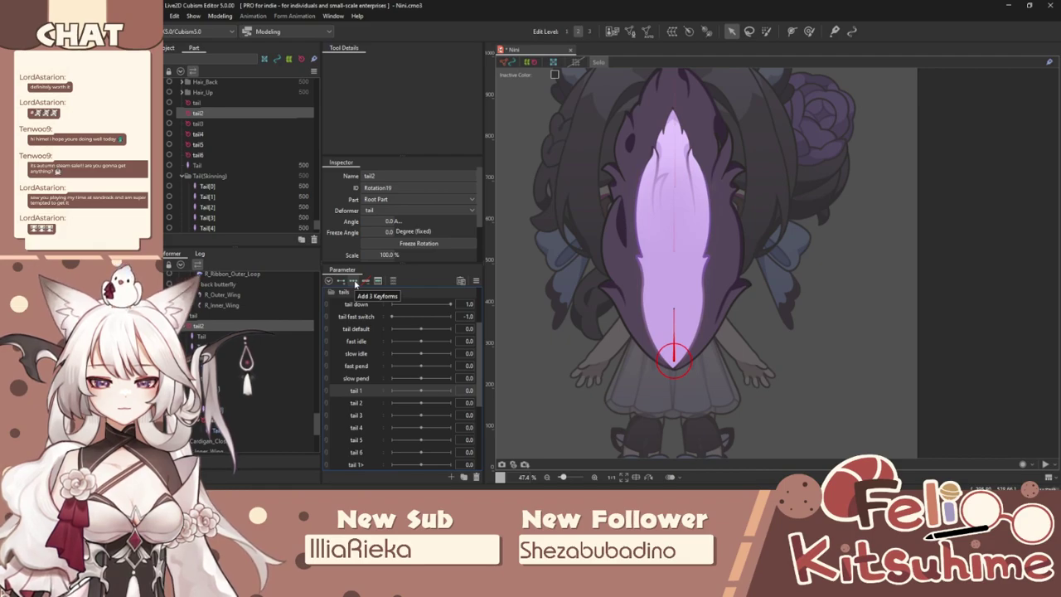
# Enable Blend Shape for the tail 1, tail 2 and tail 3 parameters.
pyautogui.rightClick(358, 394)
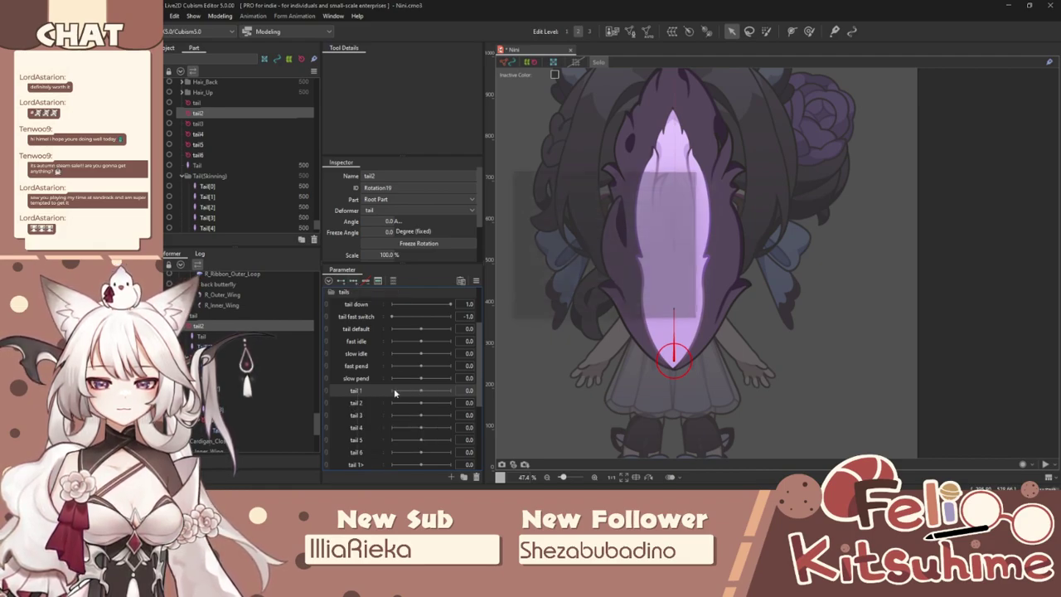
pyautogui.click(380, 402)
pyautogui.click(585, 311)
pyautogui.rightClick(358, 402)
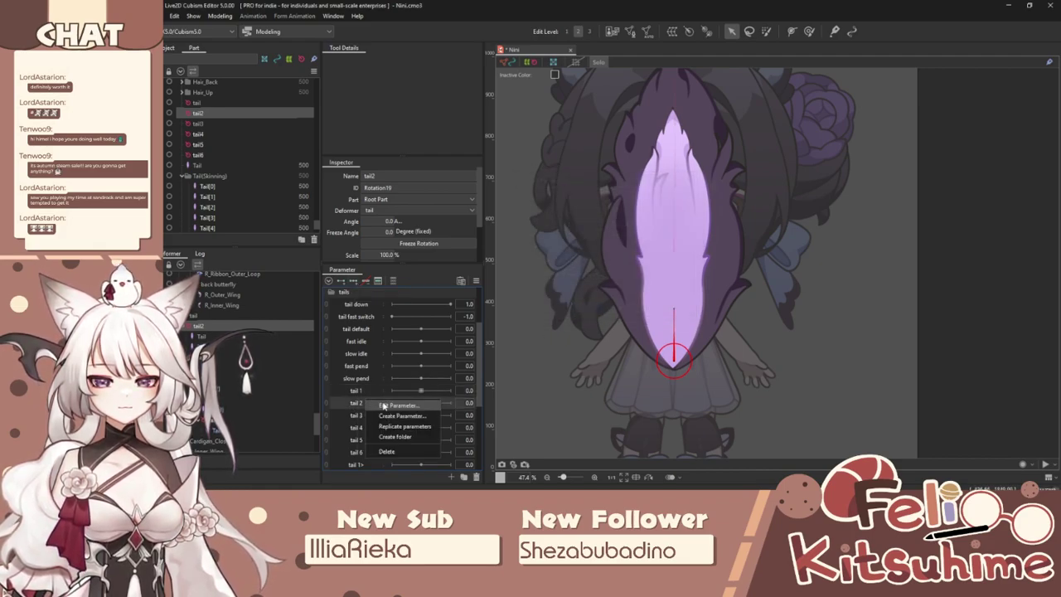
pyautogui.click(380, 410)
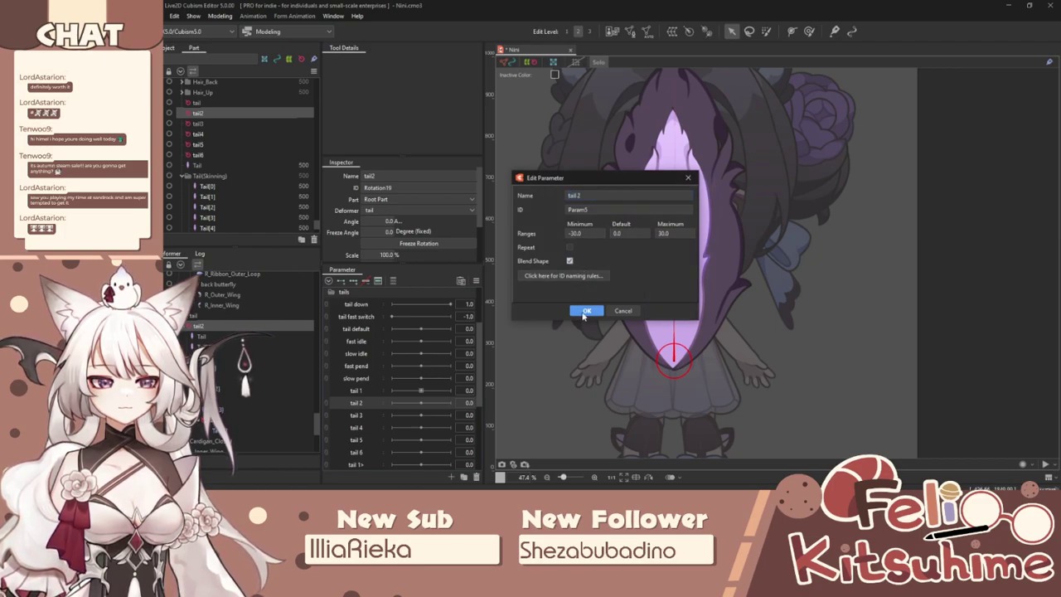
pyautogui.click(585, 311)
pyautogui.rightClick(365, 414)
pyautogui.click(382, 422)
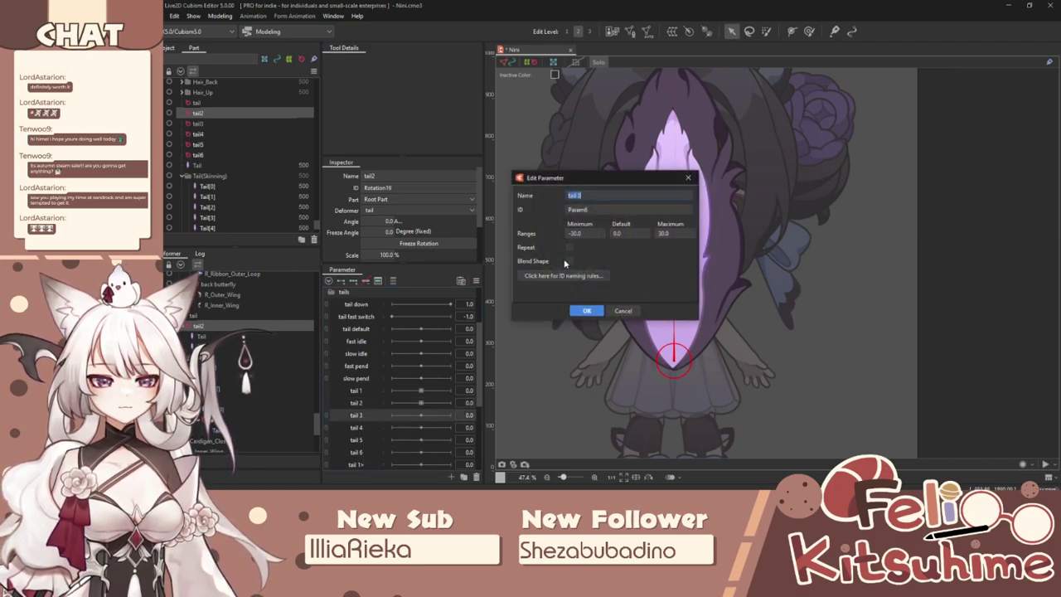
pyautogui.click(580, 310)
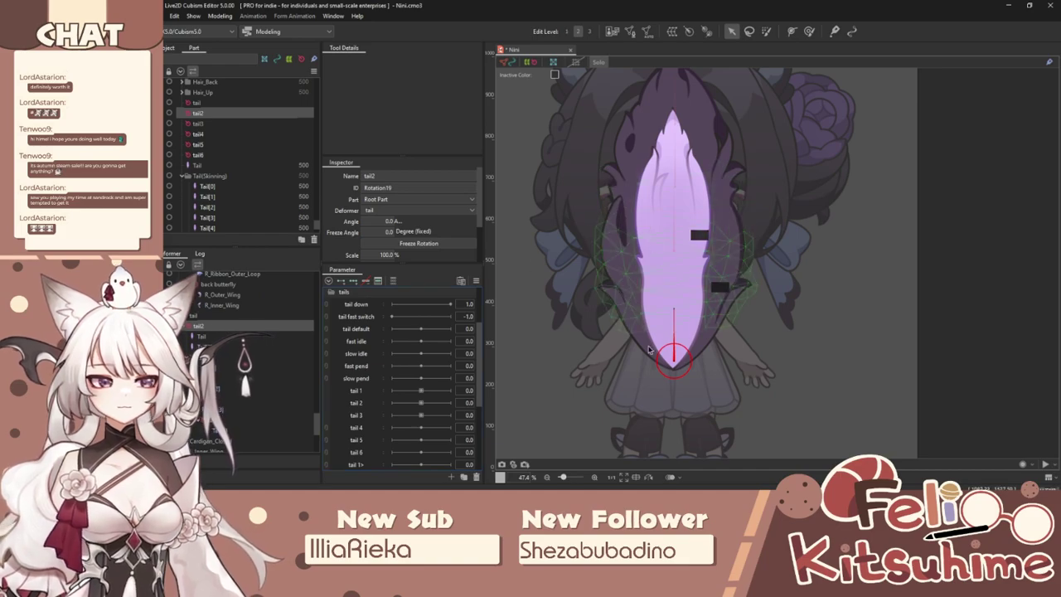
# Key the tail2 deformer on the tail 1 parameter, rotated about 36° at value 30, and reflect the motion to the opposite side.
pyautogui.click(350, 393)
pyautogui.click(353, 281)
pyautogui.click(450, 390)
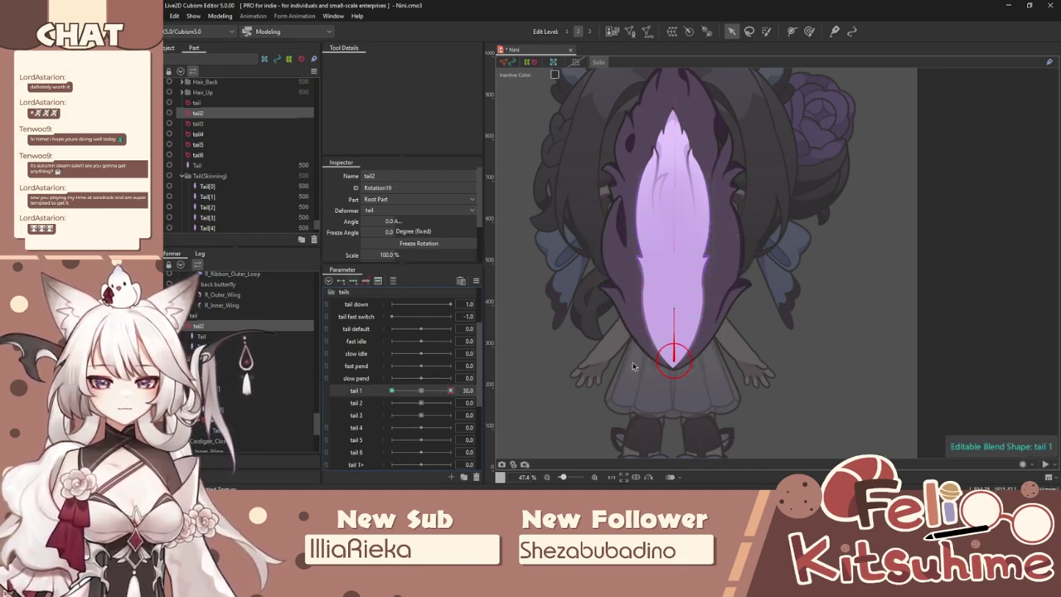
pyautogui.moveTo(674, 309); pyautogui.dragTo(709, 319)
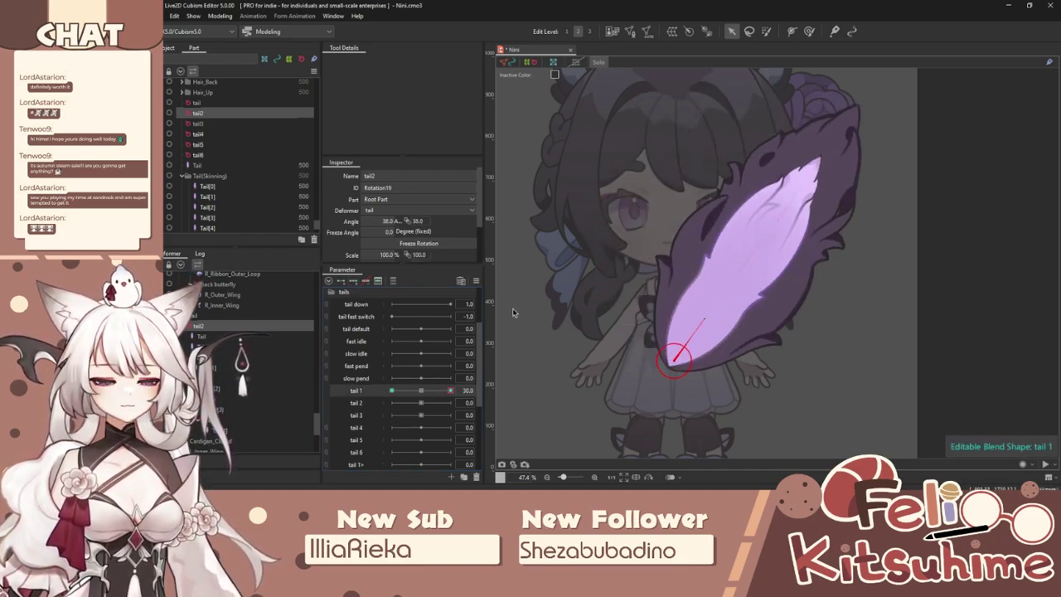
pyautogui.click(475, 281)
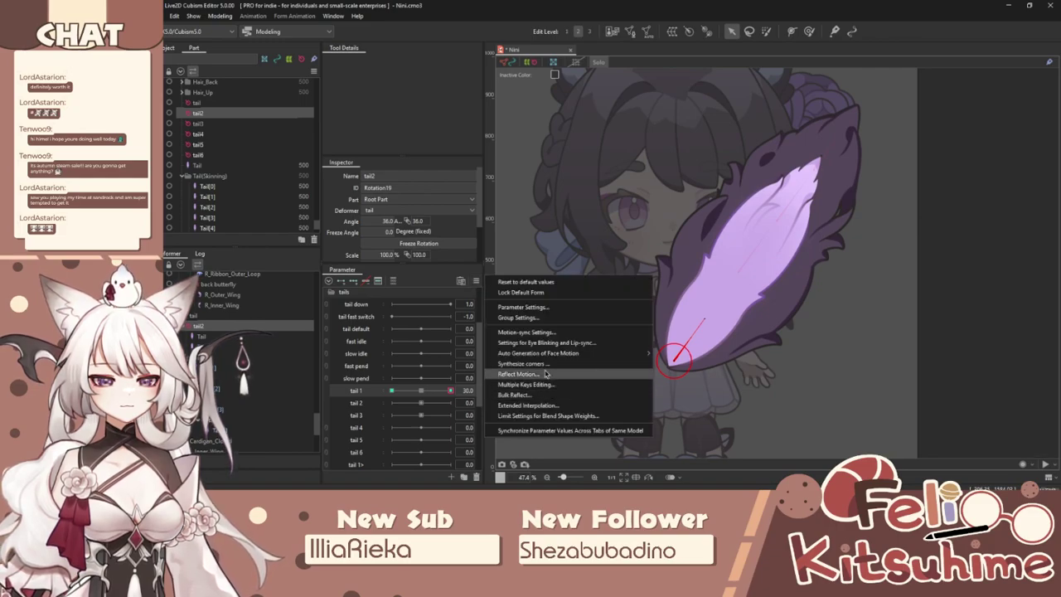
pyautogui.click(547, 372)
pyautogui.click(586, 345)
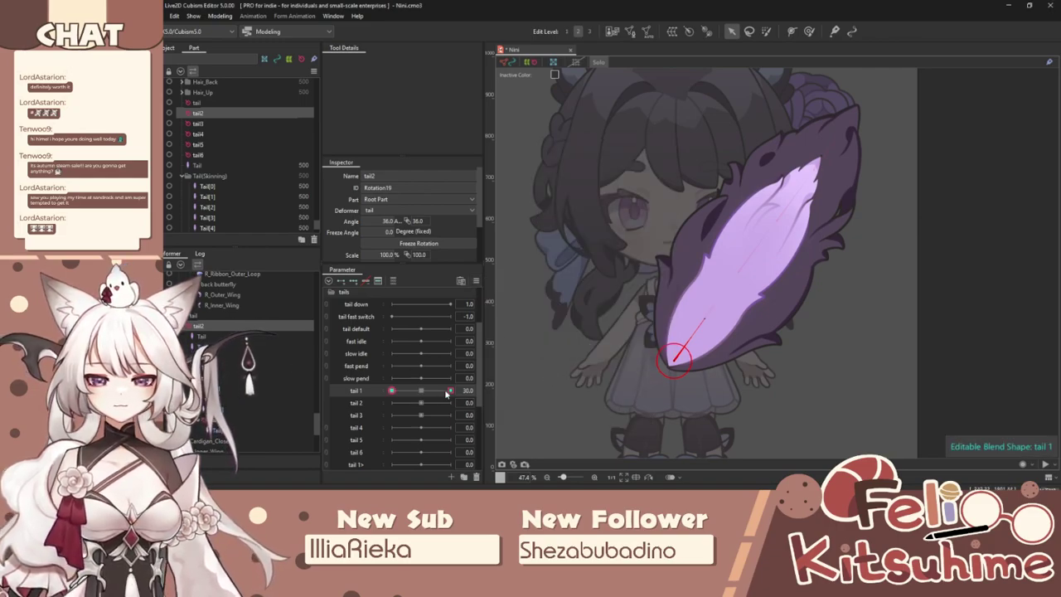
pyautogui.click(392, 390)
pyautogui.moveTo(409, 391)
pyautogui.mouseDown()
pyautogui.moveTo(338, 391)
pyautogui.moveTo(421, 391)
pyautogui.mouseUp()
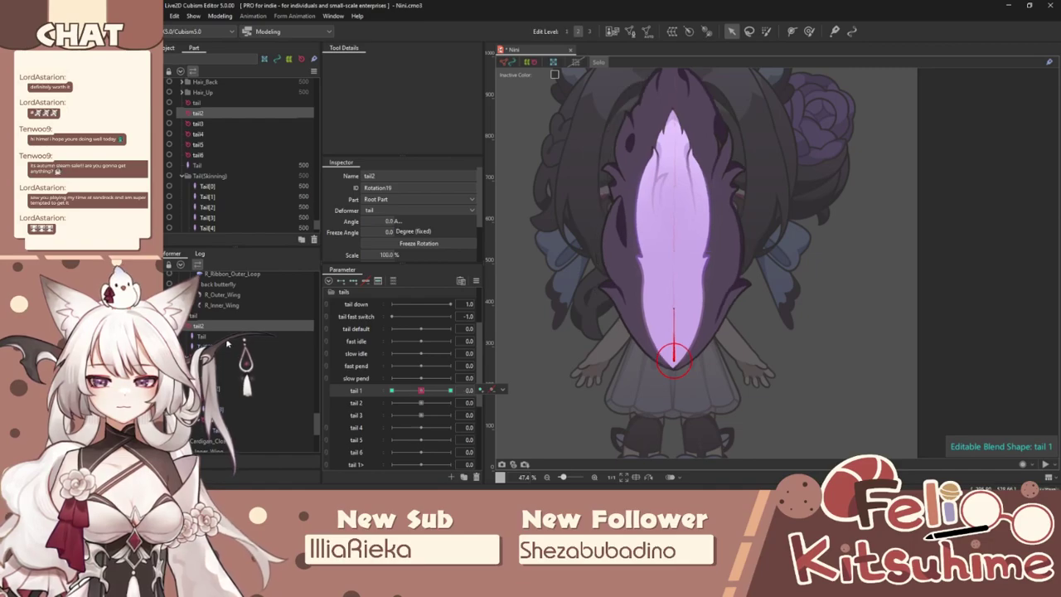
# Key the tail3 deformer on the tail 1 parameter and rotate it about 29° at value 30.
pyautogui.click(220, 346)
pyautogui.click(220, 358)
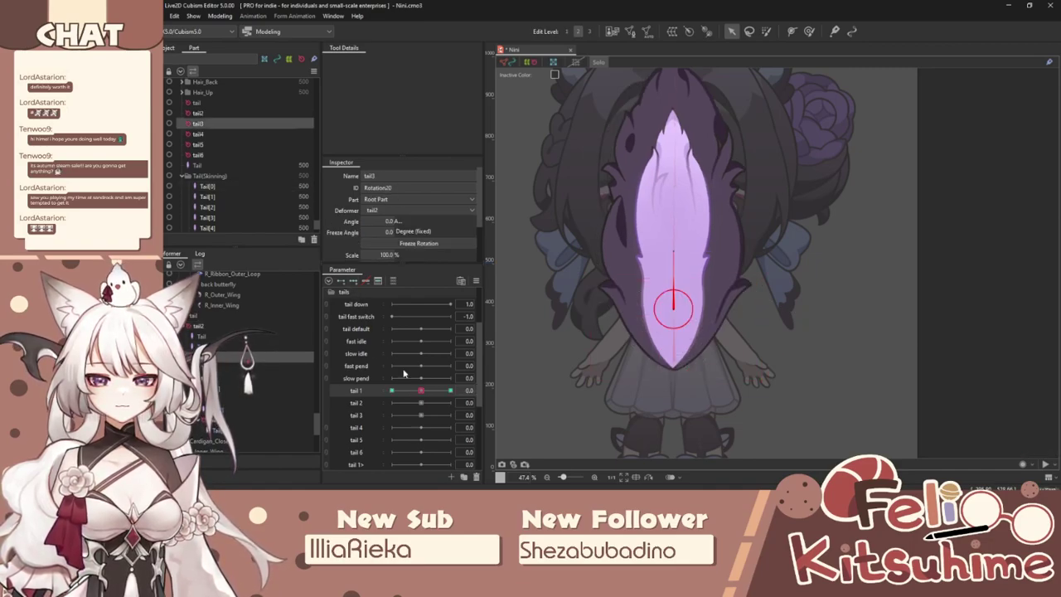
pyautogui.click(451, 391)
pyautogui.moveTo(738, 268); pyautogui.dragTo(758, 292)
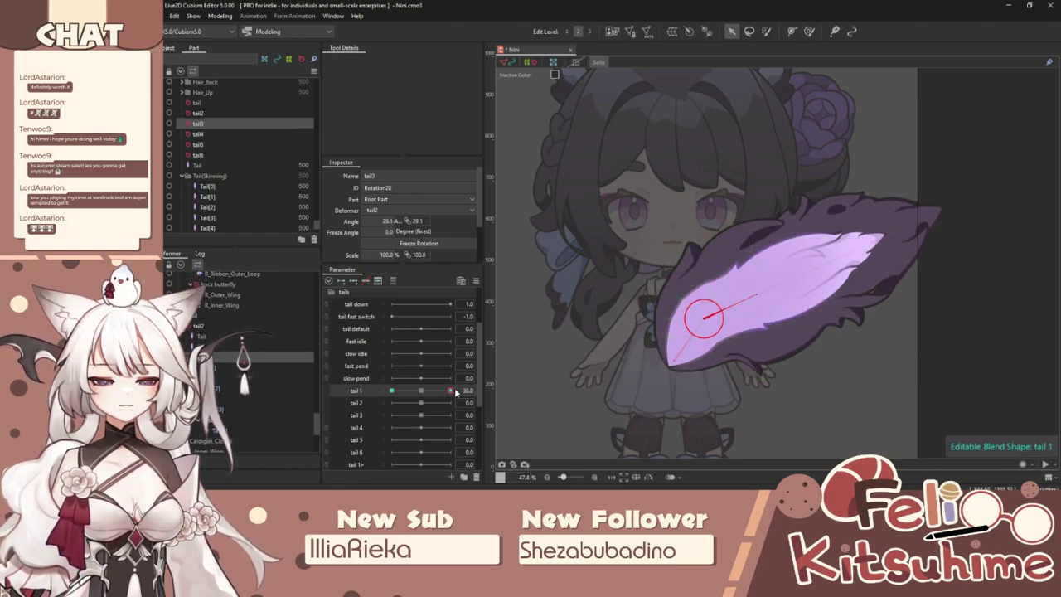
# Set the tail3 deformer's angle to -29.1° at tail 1 value -30, and return the parameter to 0.
pyautogui.click(385, 222)
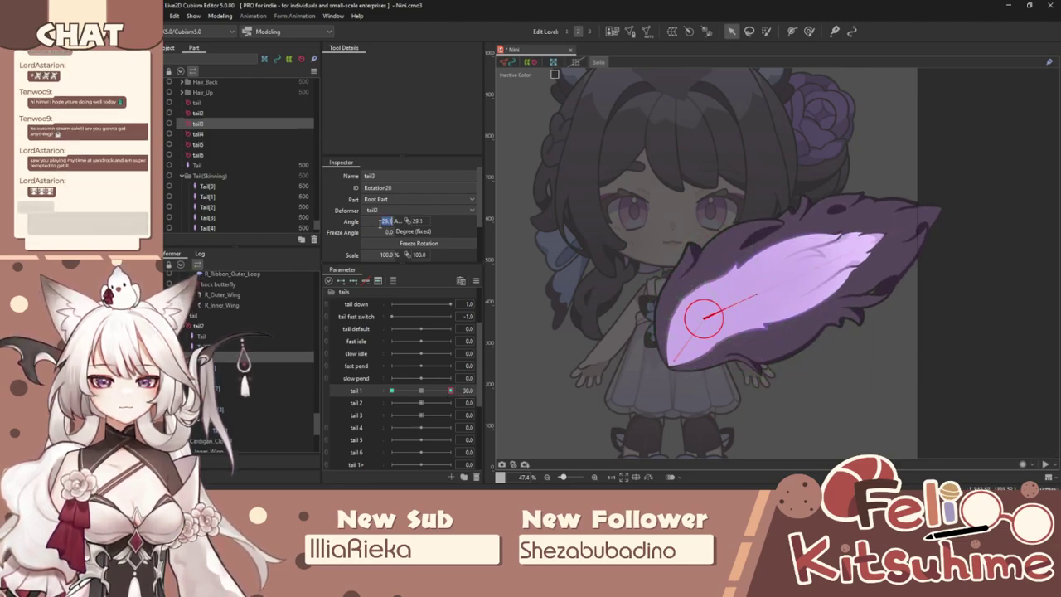
pyautogui.click(442, 389)
pyautogui.write('29.1')
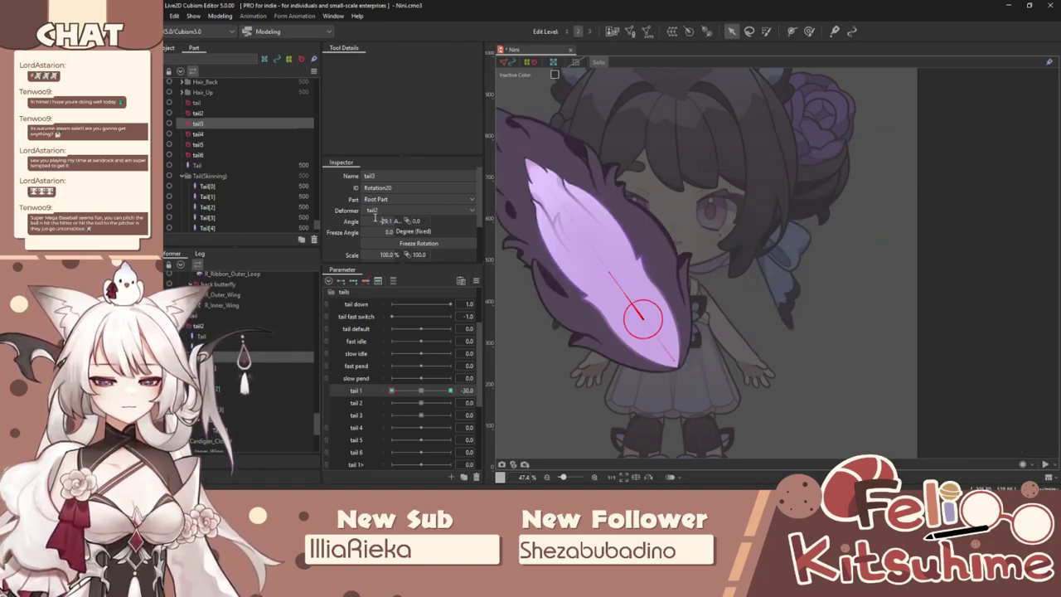
pyautogui.click(375, 220)
pyautogui.write('-')
pyautogui.press('Return')
pyautogui.click(450, 389)
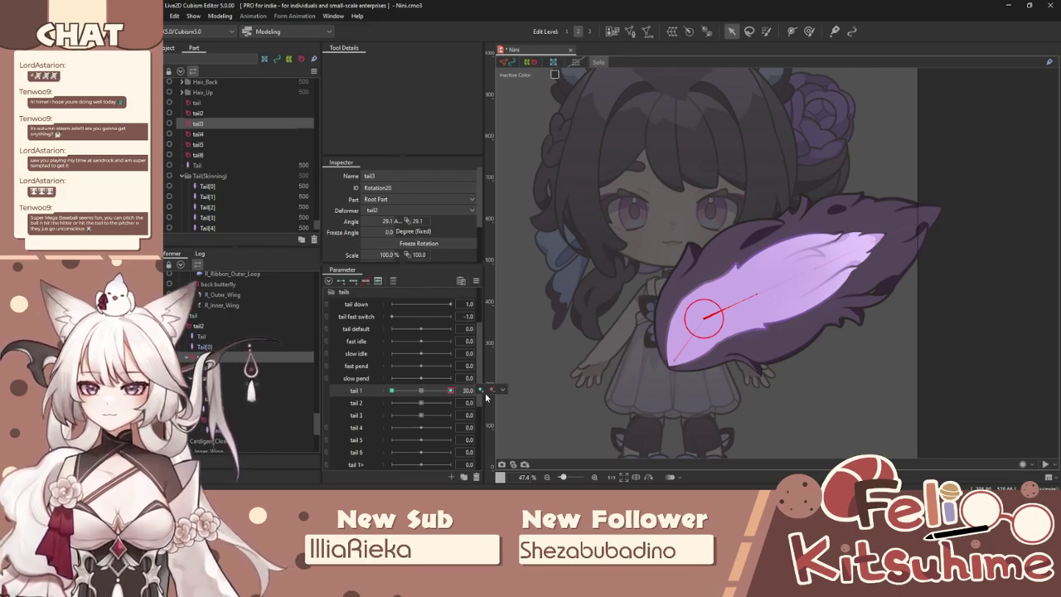
pyautogui.moveTo(446, 391); pyautogui.dragTo(418, 394)
# Add three keys for the tail4 deformer on tail 1 and rotate it about 37.6° at value 30.
pyautogui.click(222, 377)
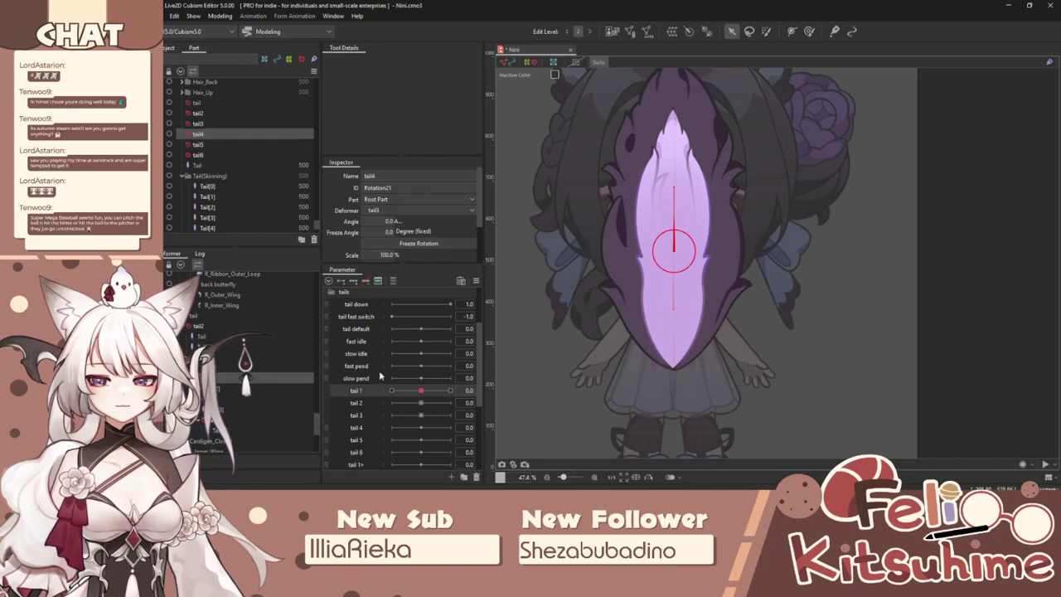
pyautogui.click(354, 282)
pyautogui.moveTo(421, 390); pyautogui.dragTo(450, 391)
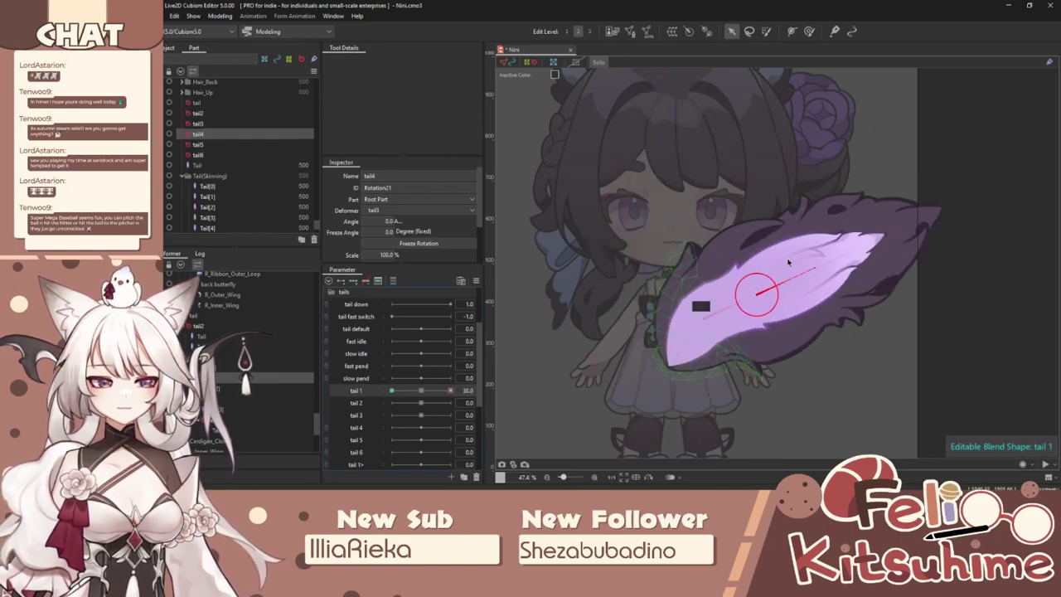
pyautogui.moveTo(819, 264); pyautogui.dragTo(823, 310)
pyautogui.moveTo(451, 390); pyautogui.dragTo(487, 294)
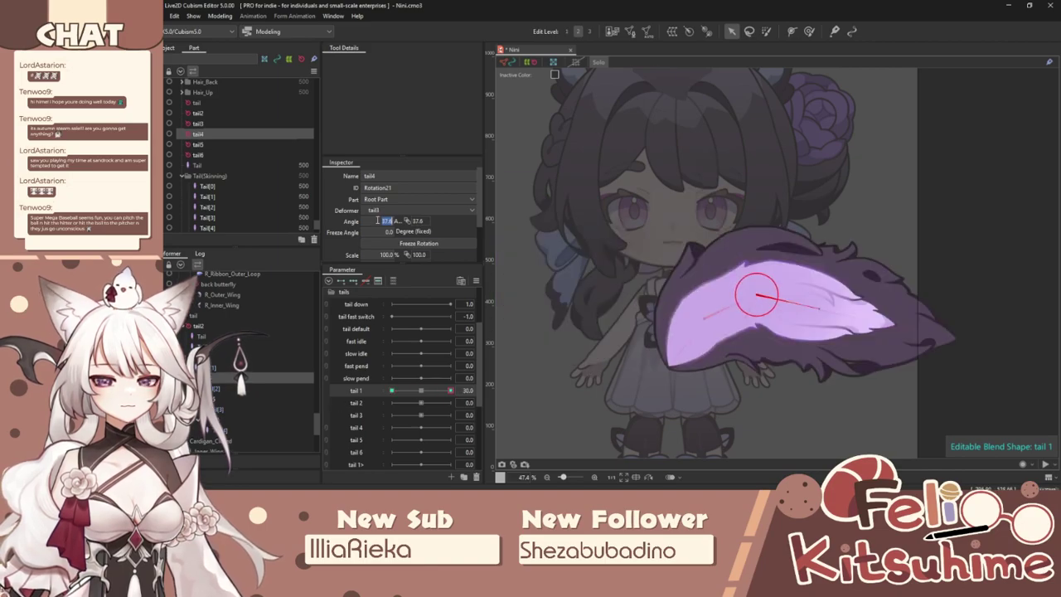
# Set the tail4 deformer's angle to -37.6° at tail 1 value -30, and return the parameter to 0.
pyautogui.moveTo(450, 391); pyautogui.dragTo(392, 390)
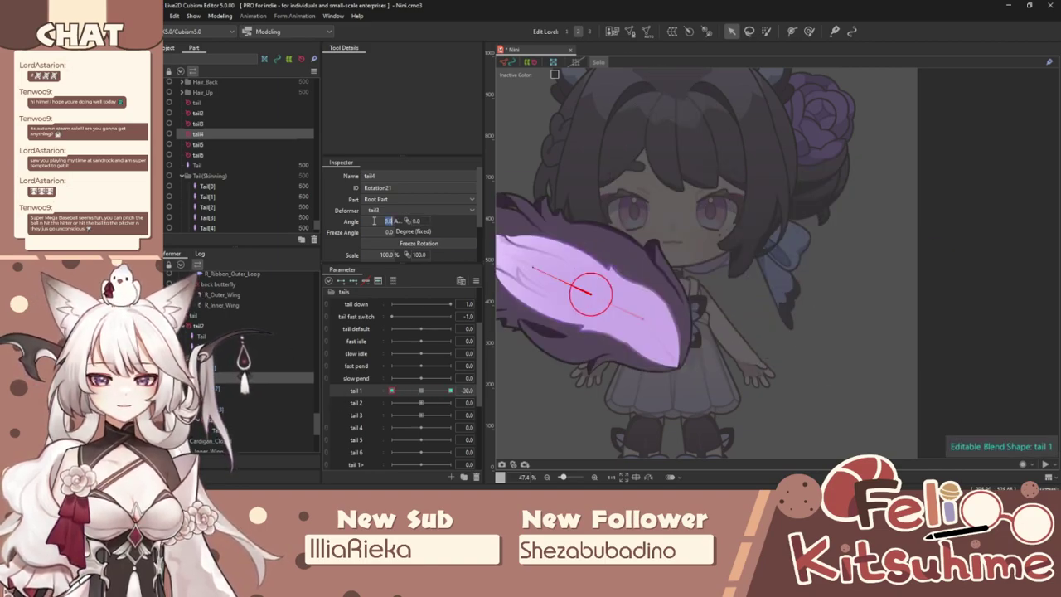
pyautogui.write('37.6')
pyautogui.write('-')
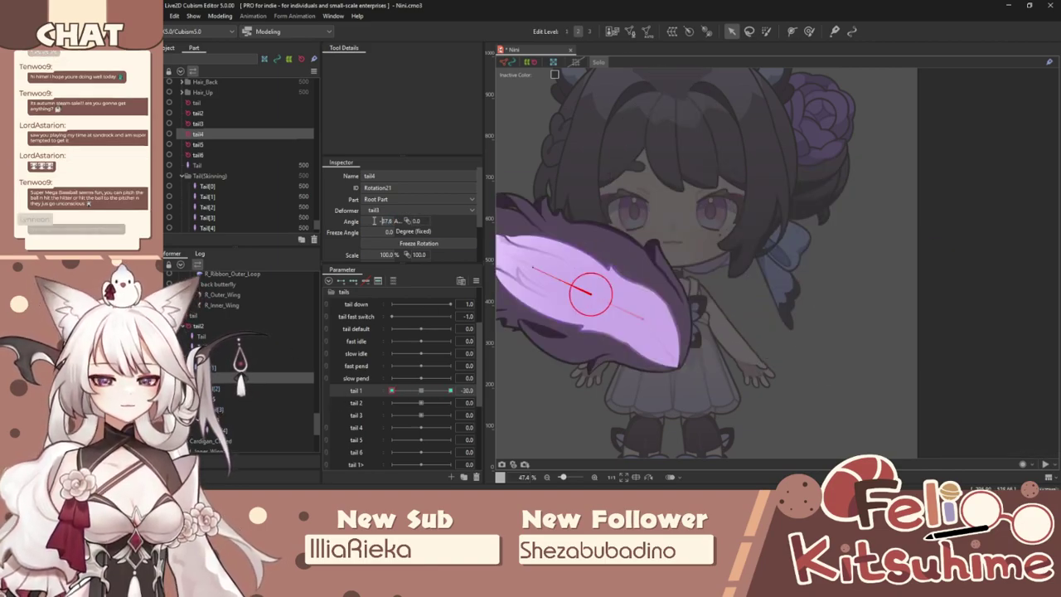
pyautogui.press('Return')
pyautogui.scroll(-3, 763, 231)
pyautogui.moveTo(392, 391)
pyautogui.mouseDown()
pyautogui.moveTo(292, 395)
pyautogui.moveTo(392, 390)
pyautogui.mouseUp()
pyautogui.scroll(3, 756, 220)
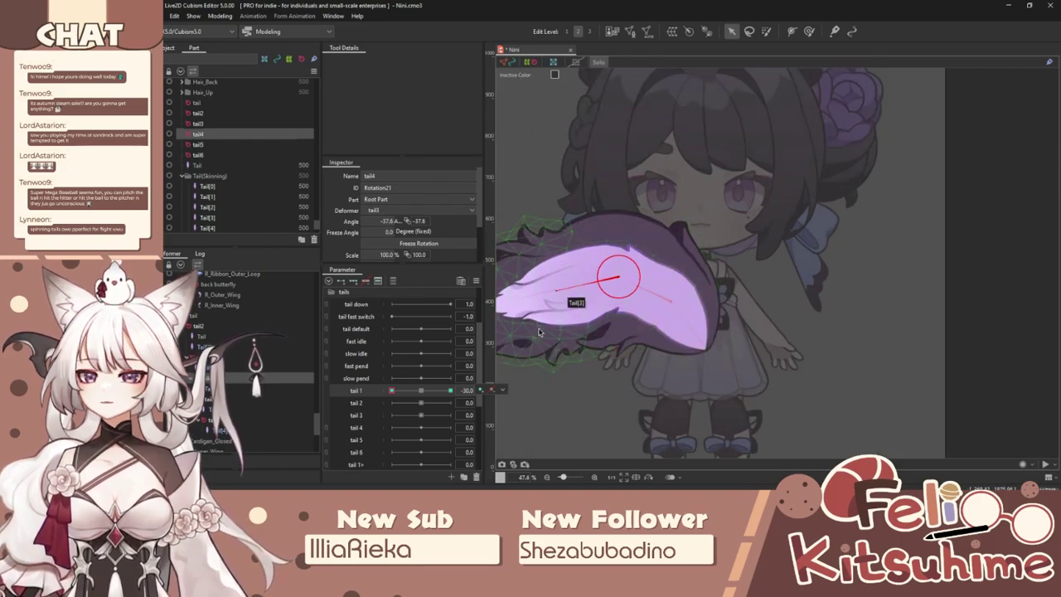
pyautogui.click(421, 390)
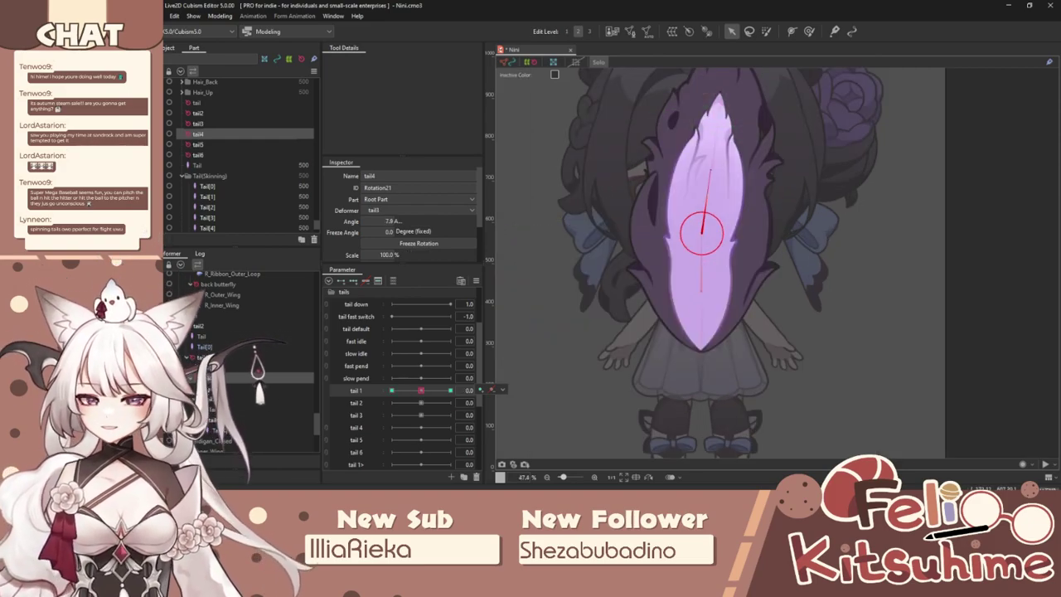
# Key the tail5 deformer on the tail 1 parameter and rotate it about 26° at value 30.
pyautogui.click(260, 398)
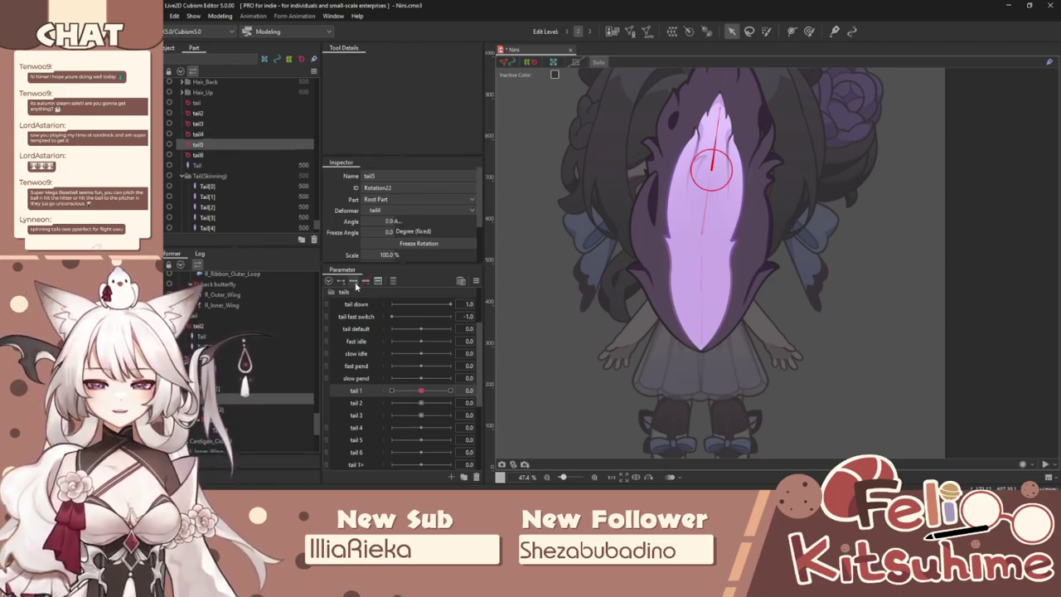
pyautogui.click(450, 390)
pyautogui.moveTo(910, 307); pyautogui.dragTo(896, 331)
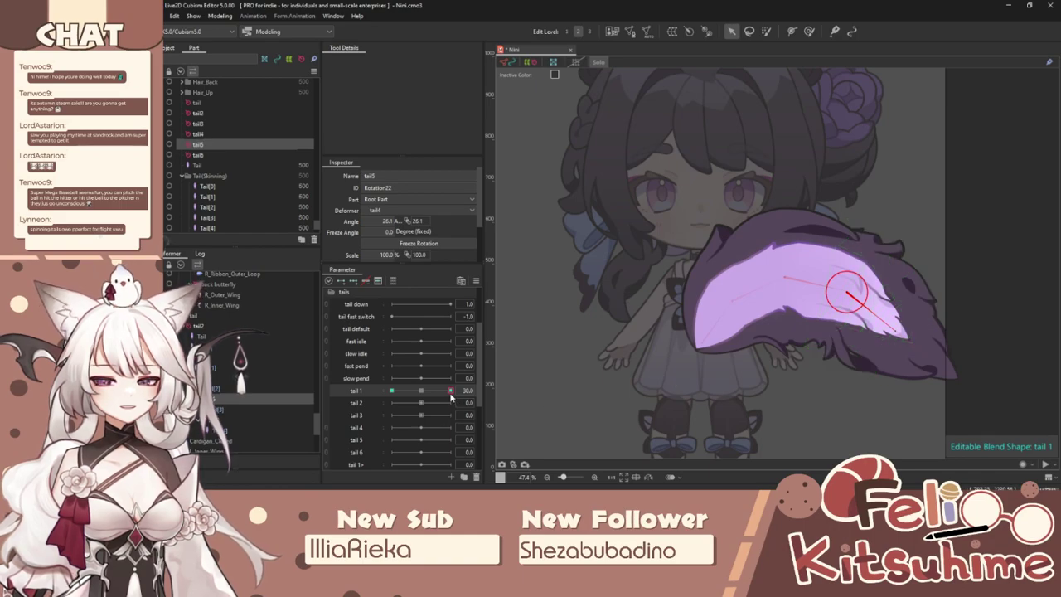
# Set the tail5 deformer's angle to -26.1° at tail 1 value -30, and return the parameter to 0.
pyautogui.click(392, 390)
pyautogui.click(384, 222)
pyautogui.write('26.1')
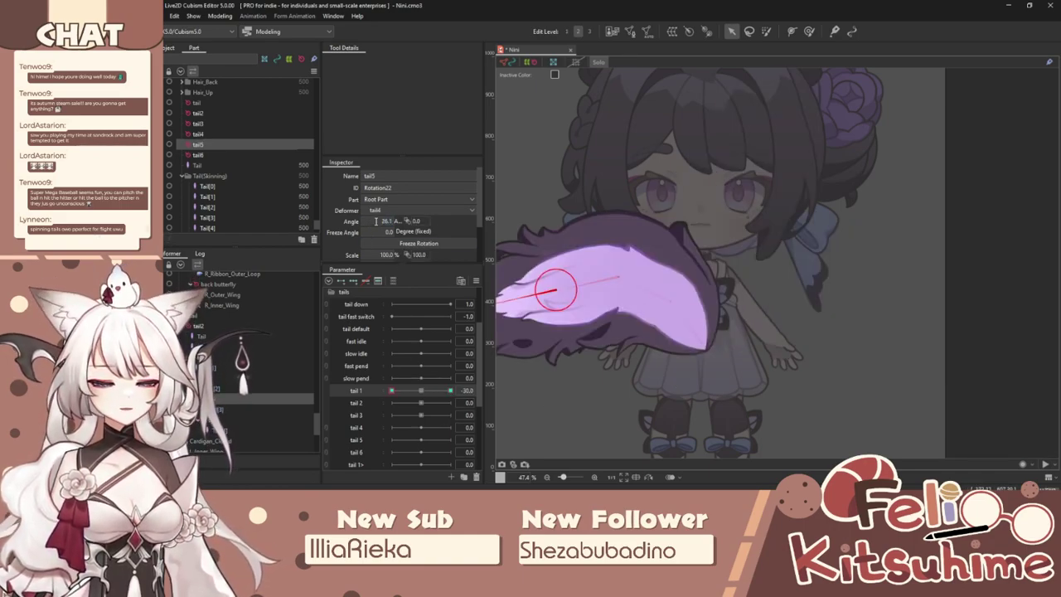
pyautogui.click(456, 390)
pyautogui.moveTo(456, 391); pyautogui.dragTo(421, 393)
# Add three tail 1 keys to the tail6 deformer and rotate it about 31° at value 30.
pyautogui.click(720, 108)
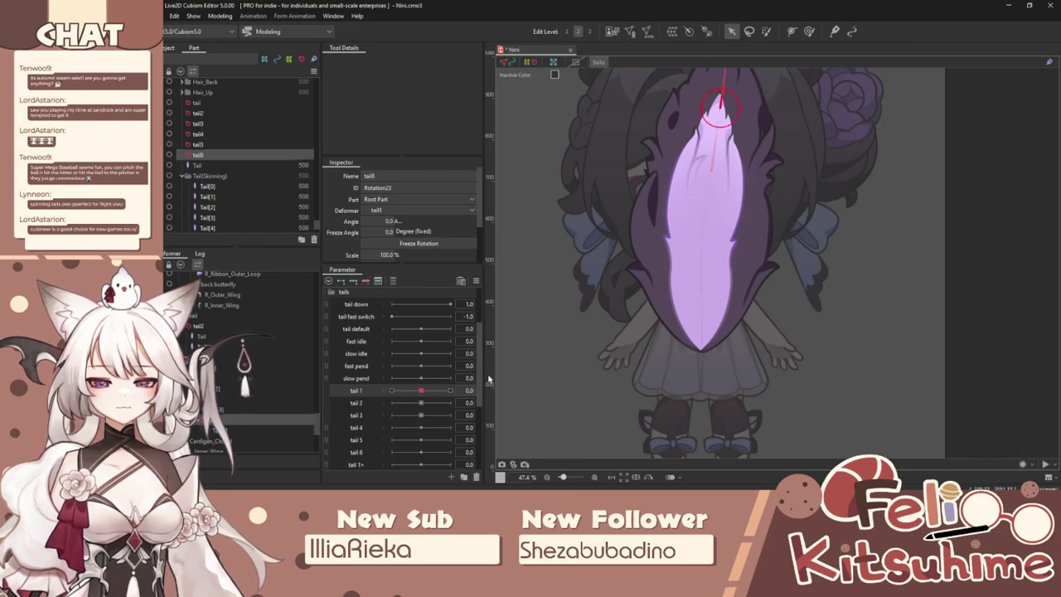
pyautogui.click(353, 281)
pyautogui.moveTo(421, 391); pyautogui.dragTo(469, 399)
pyautogui.moveTo(938, 363); pyautogui.dragTo(915, 384)
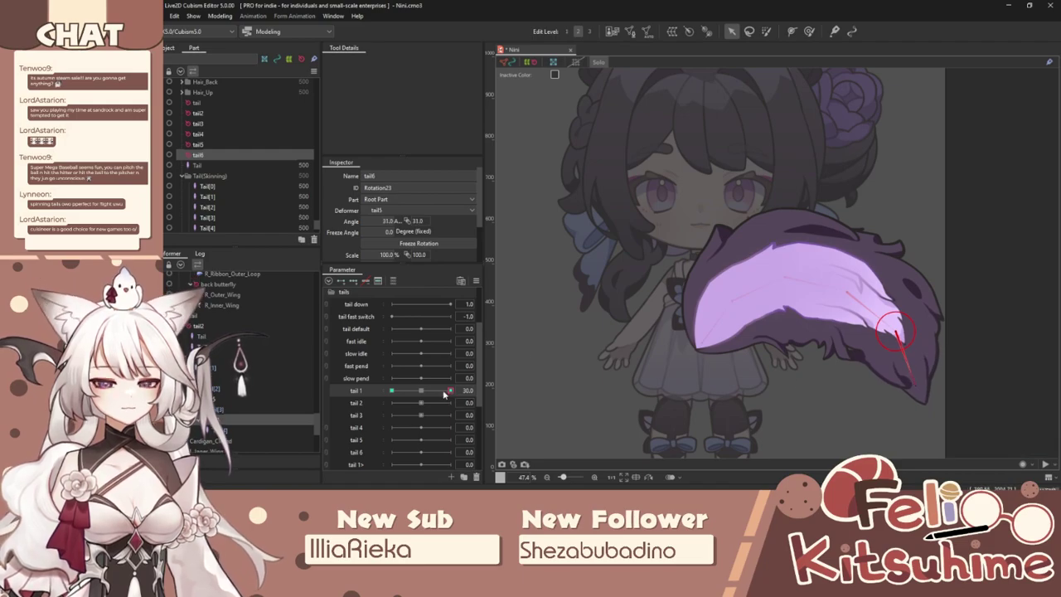
pyautogui.moveTo(447, 391)
pyautogui.mouseDown()
pyautogui.moveTo(391, 390)
pyautogui.moveTo(451, 390)
pyautogui.mouseUp()
pyautogui.scroll(-2, 602, 358)
# Set the tail6 deformer's angle to -31° at tail 1 value -30, test the swing and return the parameter to 0.
pyautogui.click(392, 390)
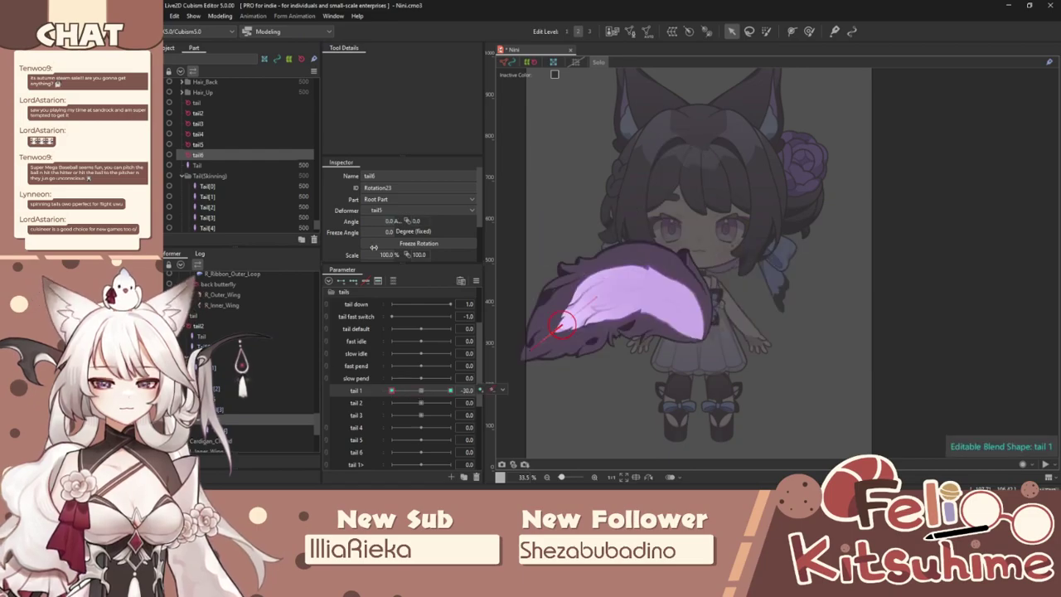
pyautogui.click(384, 222)
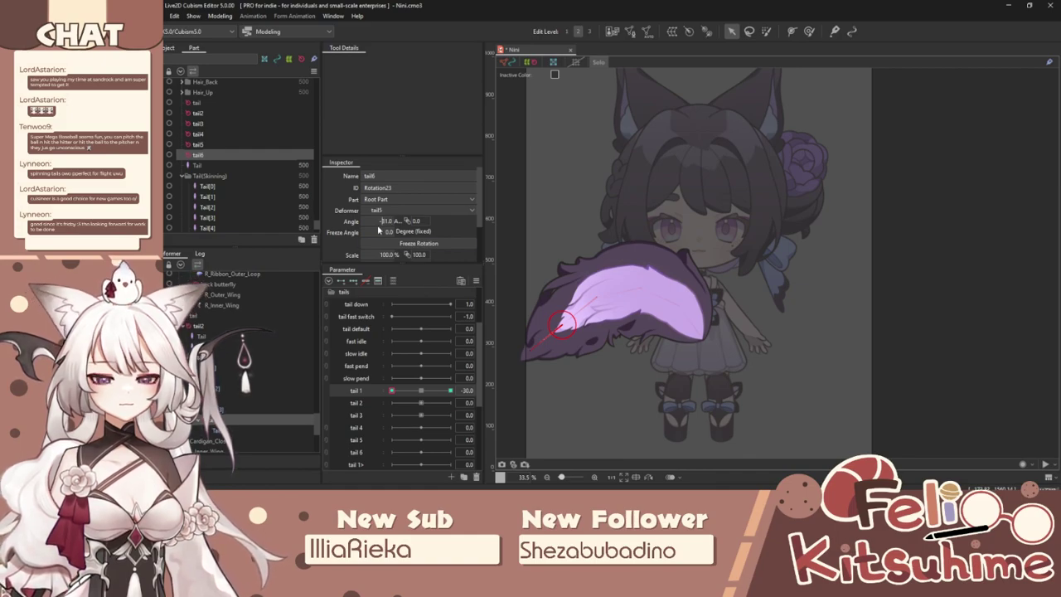
pyautogui.press('Return')
pyautogui.moveTo(392, 390); pyautogui.dragTo(438, 391)
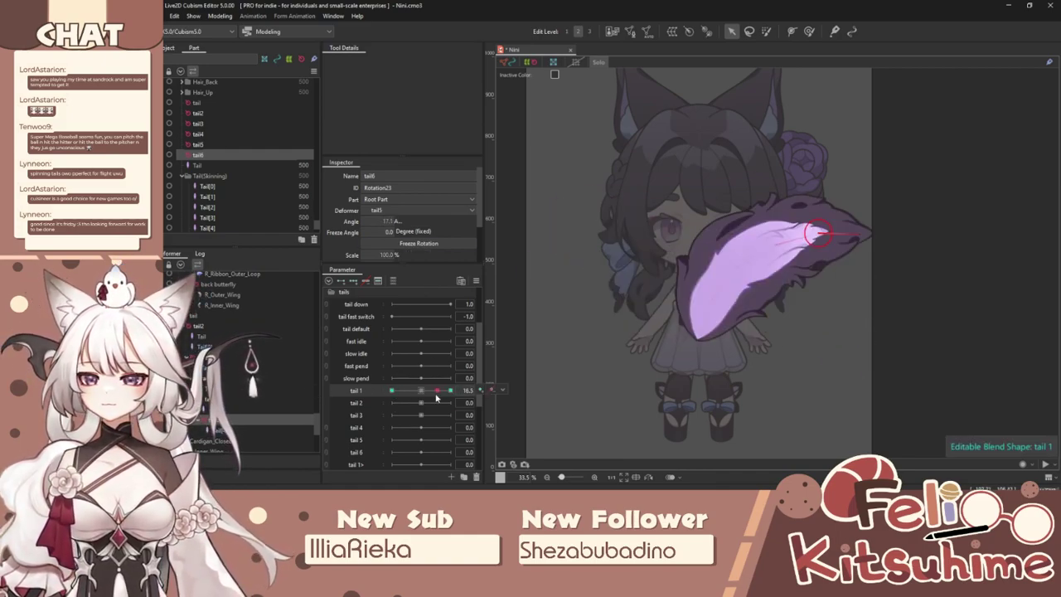
pyautogui.rightClick(508, 382)
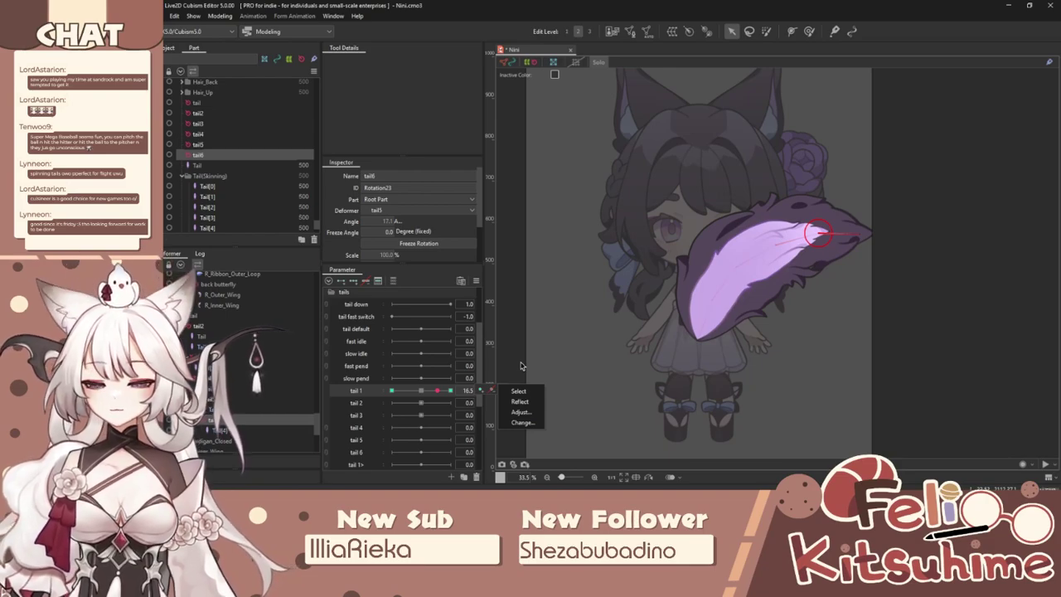
pyautogui.moveTo(438, 391)
pyautogui.mouseDown()
pyautogui.moveTo(478, 392)
pyautogui.moveTo(437, 401)
pyautogui.mouseUp()
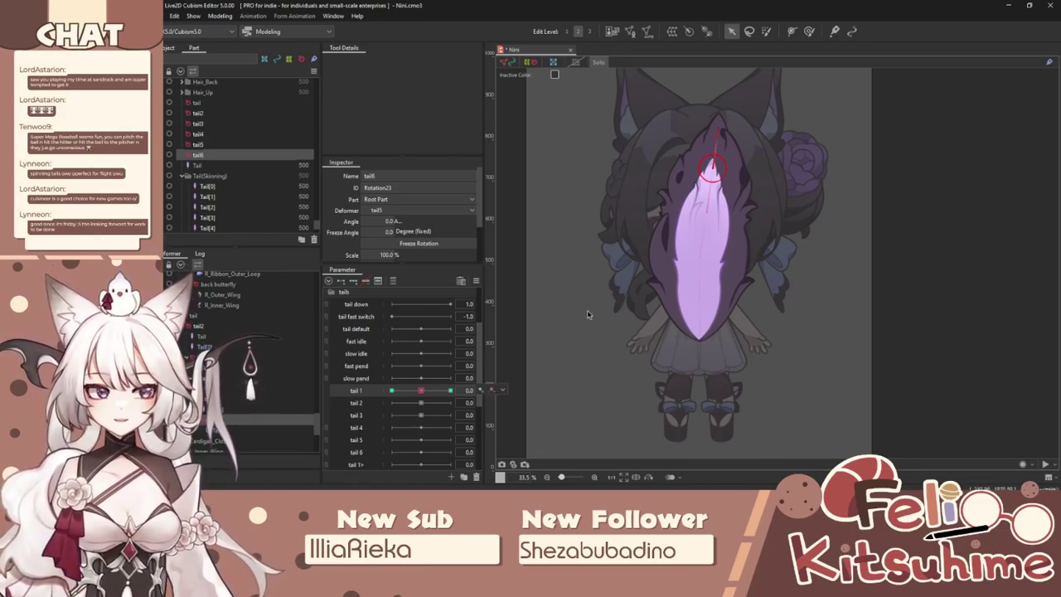
# Reset the tail4 deformer's angle to 0° at tail 1 value 0 and check the bend at value -30.
pyautogui.scroll(2, 596, 290)
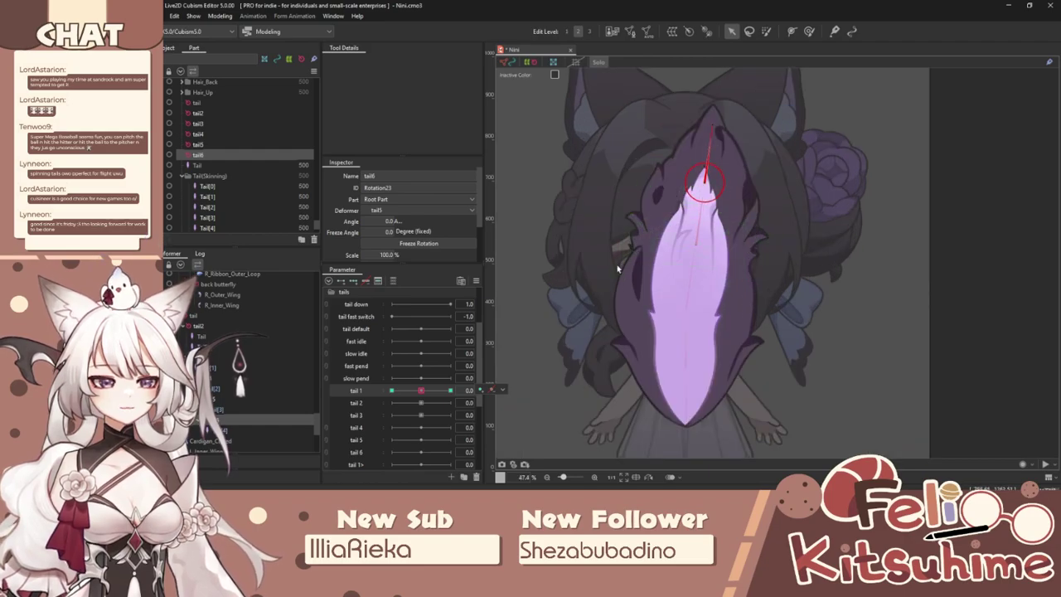
pyautogui.scroll(-2, 617, 269)
pyautogui.scroll(2, 687, 229)
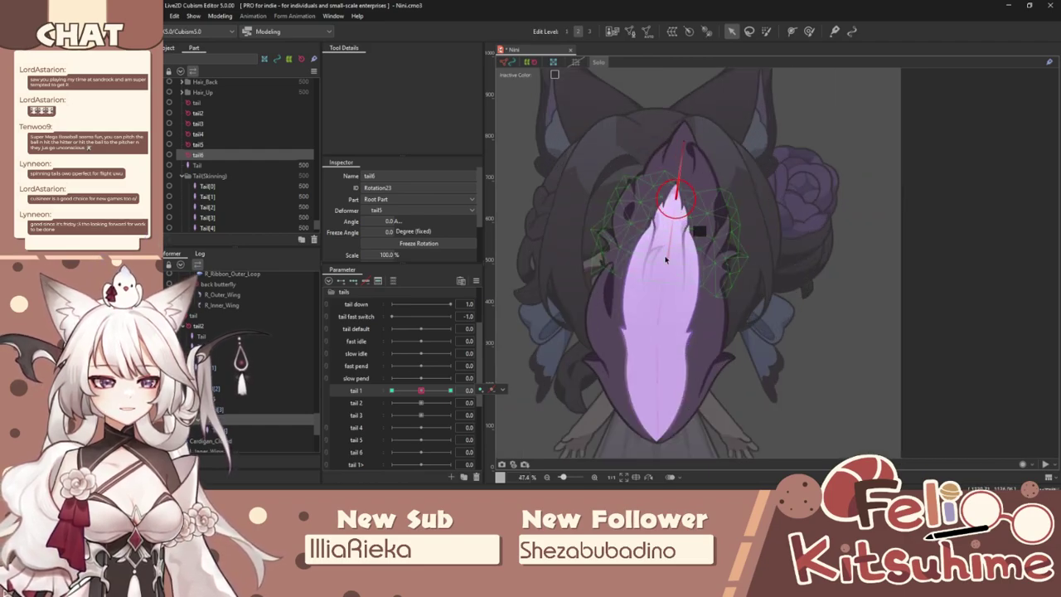
pyautogui.click(660, 320)
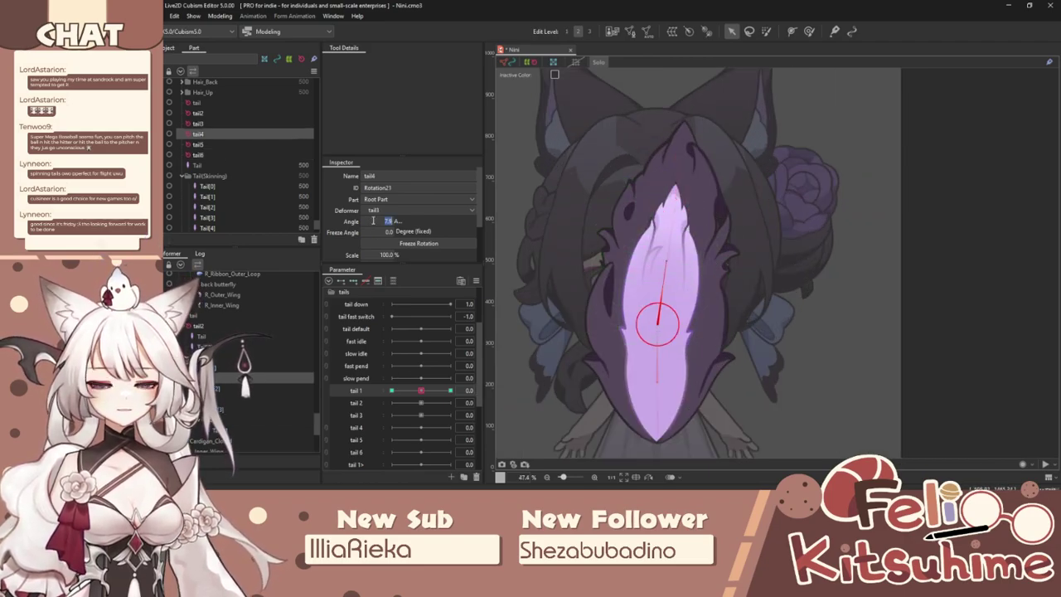
pyautogui.write('0')
pyautogui.press('Return')
pyautogui.moveTo(421, 389); pyautogui.dragTo(345, 398)
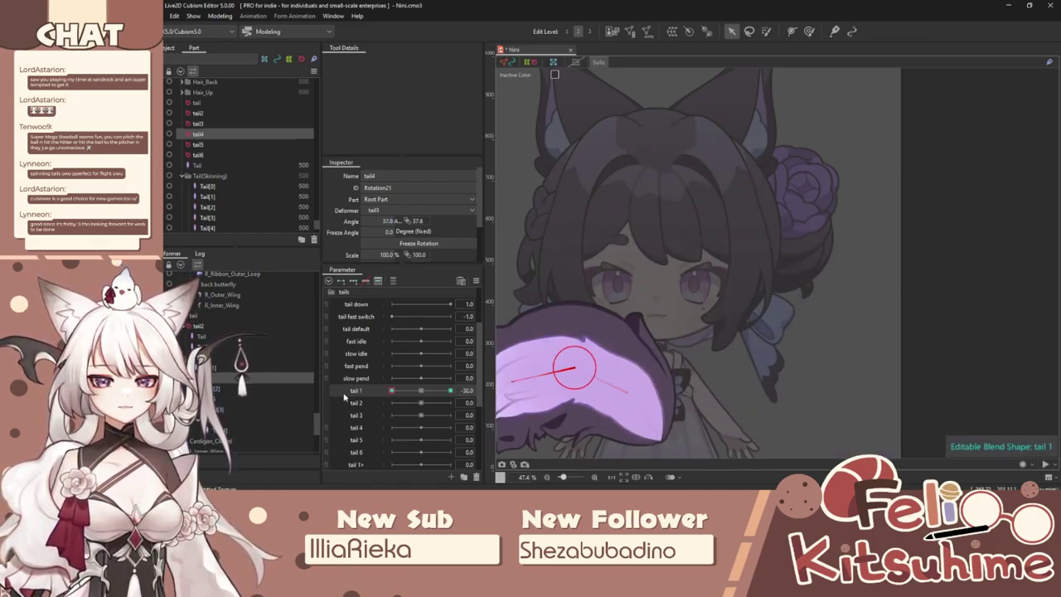
pyautogui.click(414, 395)
pyautogui.scroll(-2, 663, 257)
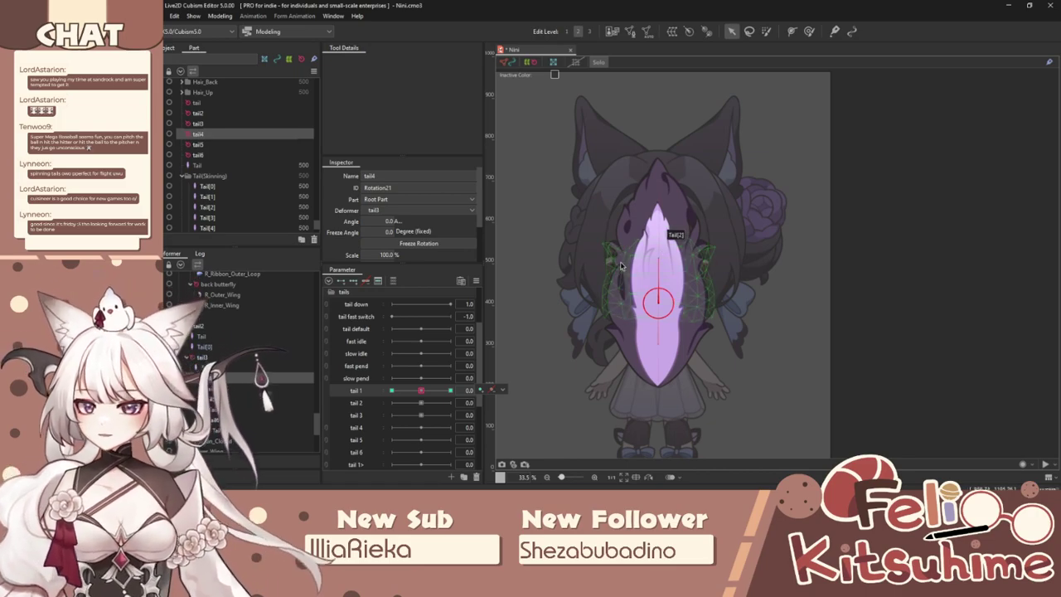
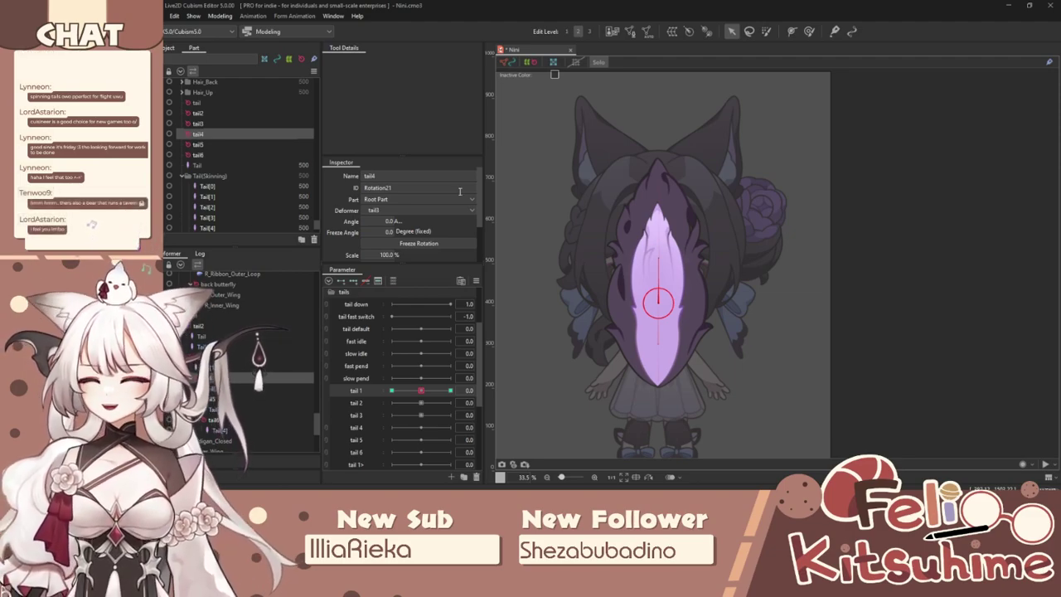
# Examine the tail2, tail4 and tail5 rotation deformers along the tail with the tail 1 parameter at 0.
pyautogui.scroll(3, 668, 339)
pyautogui.scroll(-1, 672, 332)
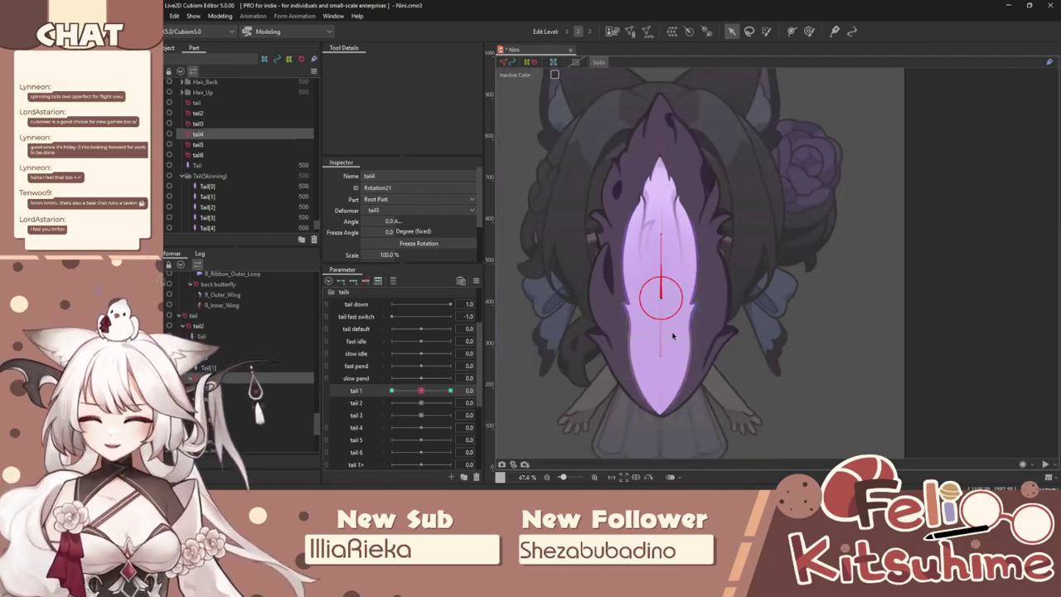
pyautogui.scroll(2, 672, 332)
pyautogui.click(664, 408)
pyautogui.click(655, 411)
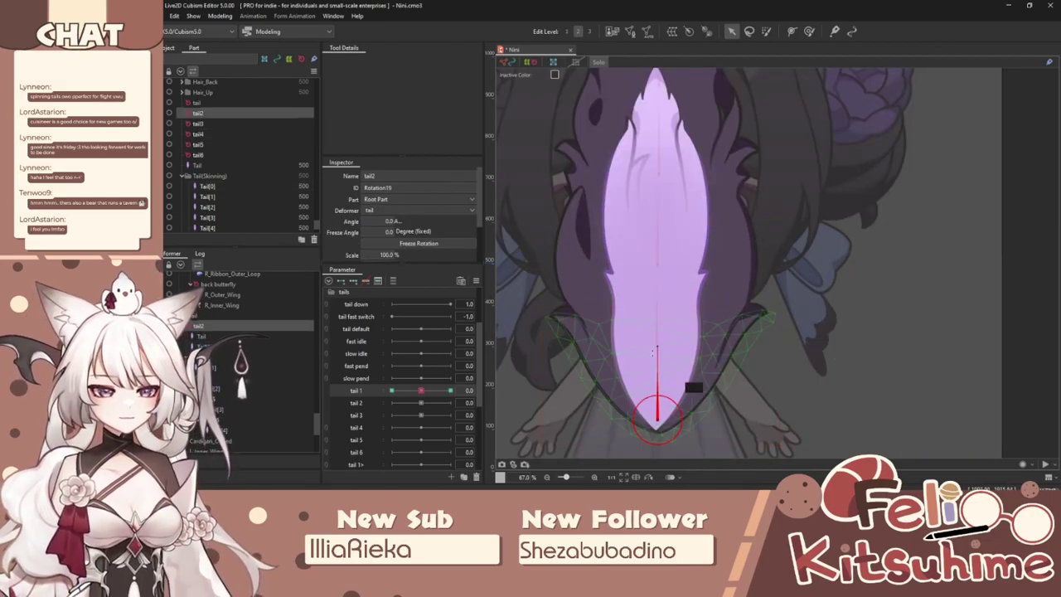
pyautogui.click(659, 261)
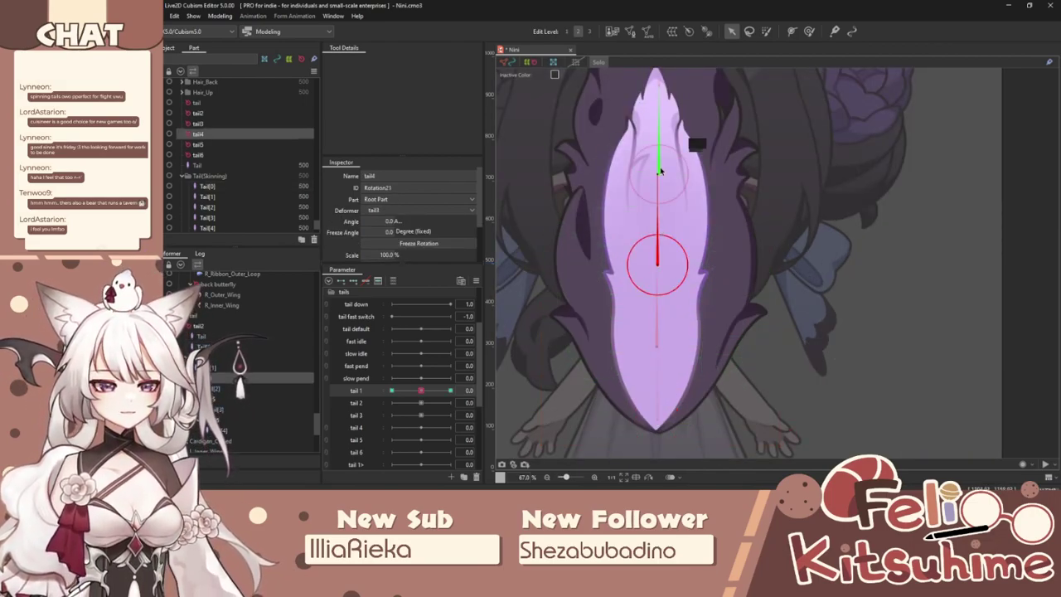
pyautogui.click(661, 171)
pyautogui.click(661, 174)
pyautogui.scroll(-2, 660, 174)
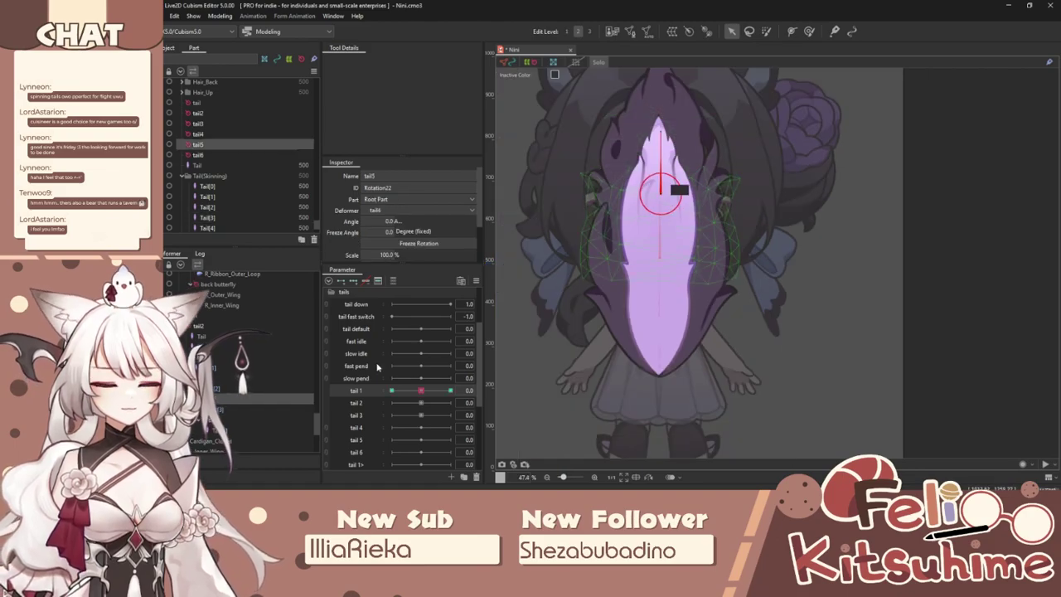
pyautogui.moveTo(421, 390)
pyautogui.mouseDown()
pyautogui.moveTo(336, 394)
pyautogui.moveTo(431, 394)
pyautogui.moveTo(412, 396)
pyautogui.moveTo(421, 396)
pyautogui.mouseUp()
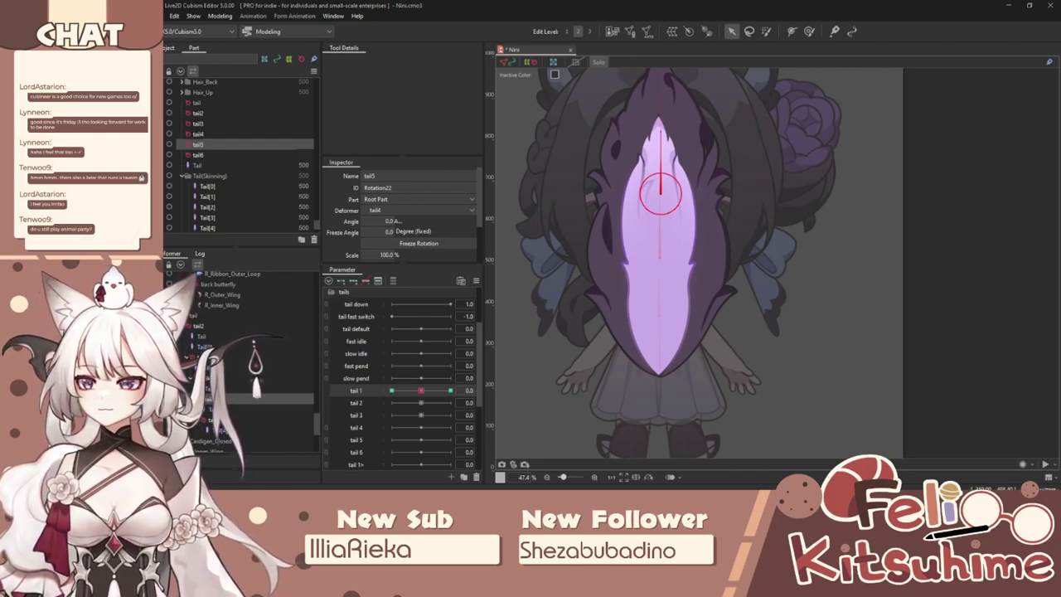
pyautogui.moveTo(421, 390)
pyautogui.mouseDown()
pyautogui.moveTo(504, 377)
pyautogui.moveTo(372, 390)
pyautogui.moveTo(469, 378)
pyautogui.moveTo(366, 391)
pyautogui.moveTo(464, 391)
pyautogui.moveTo(373, 391)
pyautogui.moveTo(307, 411)
pyautogui.moveTo(421, 395)
pyautogui.mouseUp()
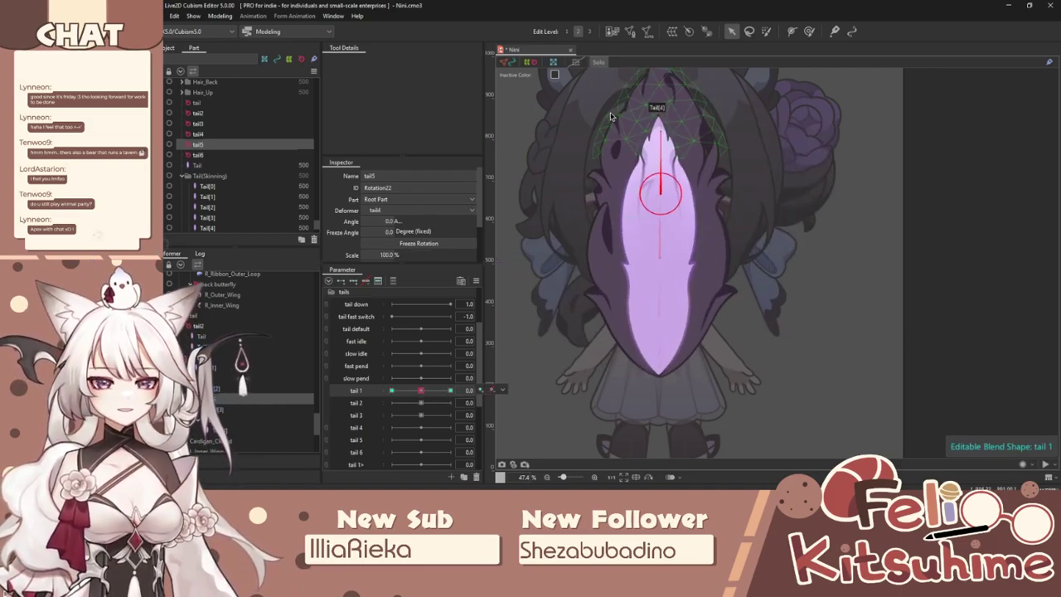
# Add three tail 2 keys to the tail3 deformer and rotate it about 25° at value 30.
pyautogui.click(214, 378)
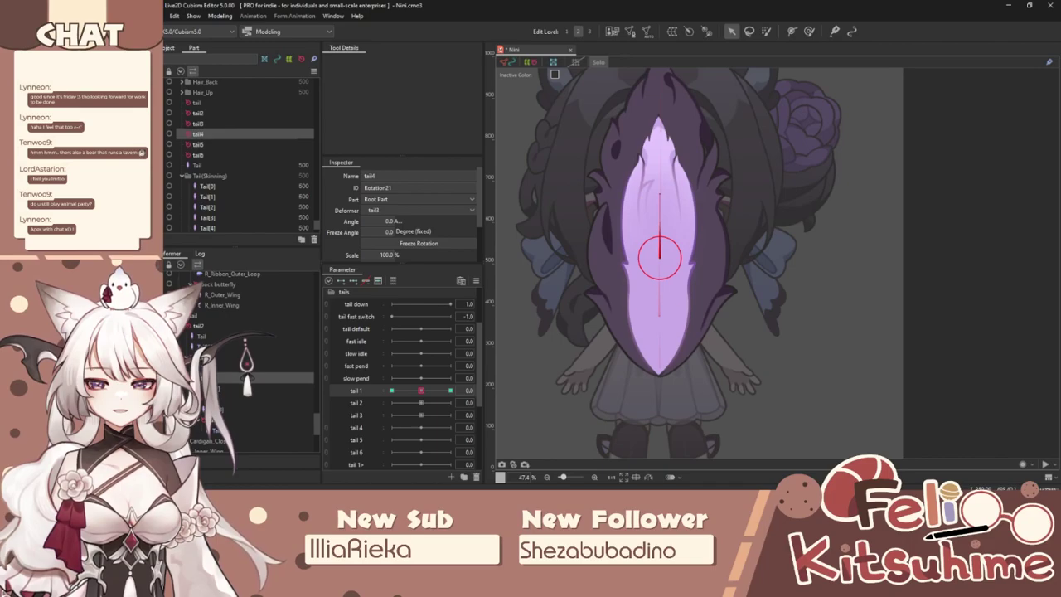
pyautogui.click(214, 356)
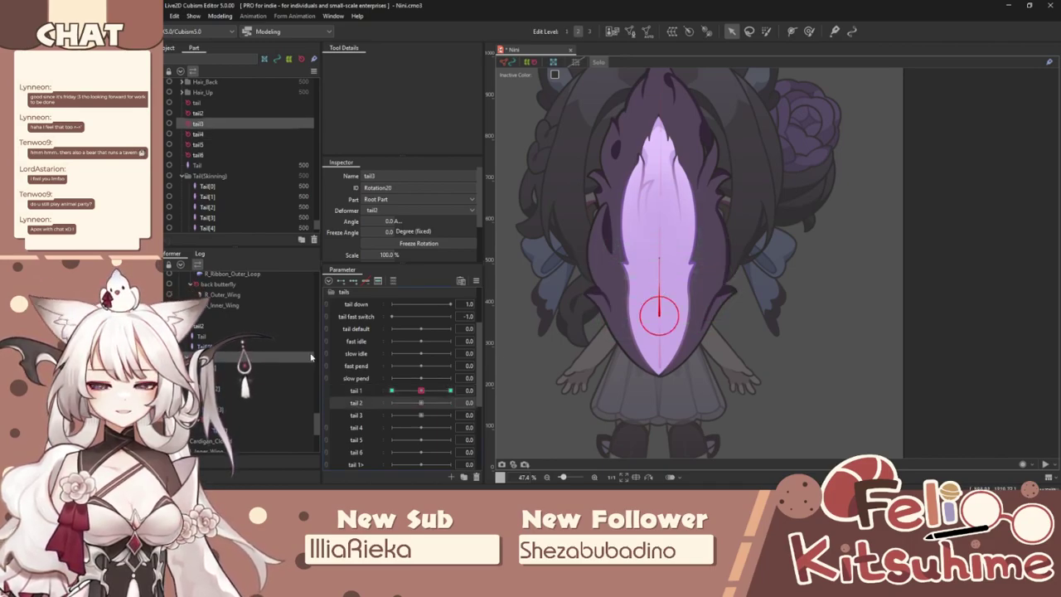
pyautogui.click(450, 402)
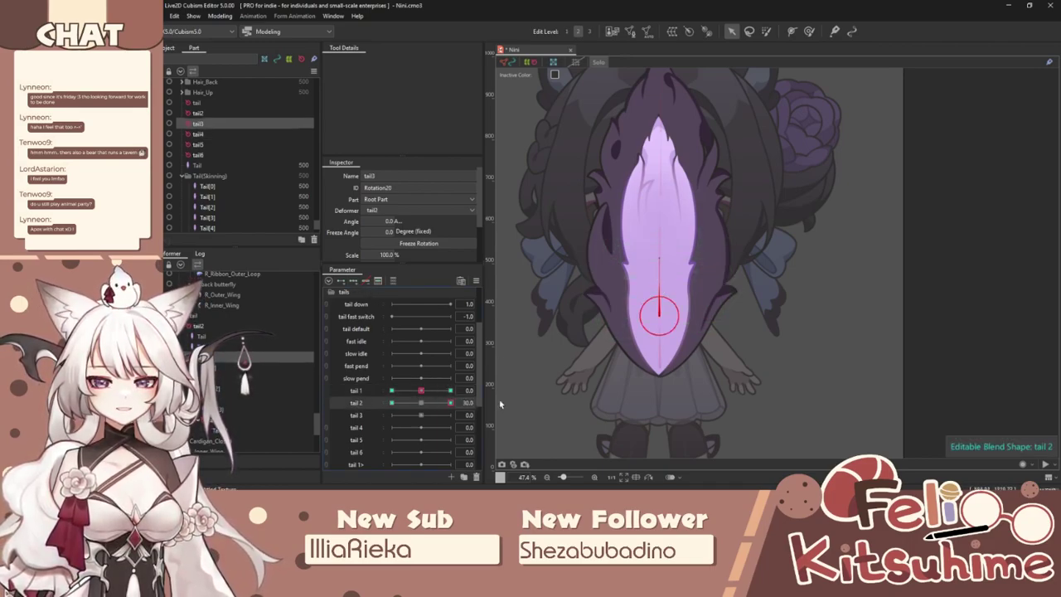
pyautogui.moveTo(660, 258); pyautogui.dragTo(685, 263)
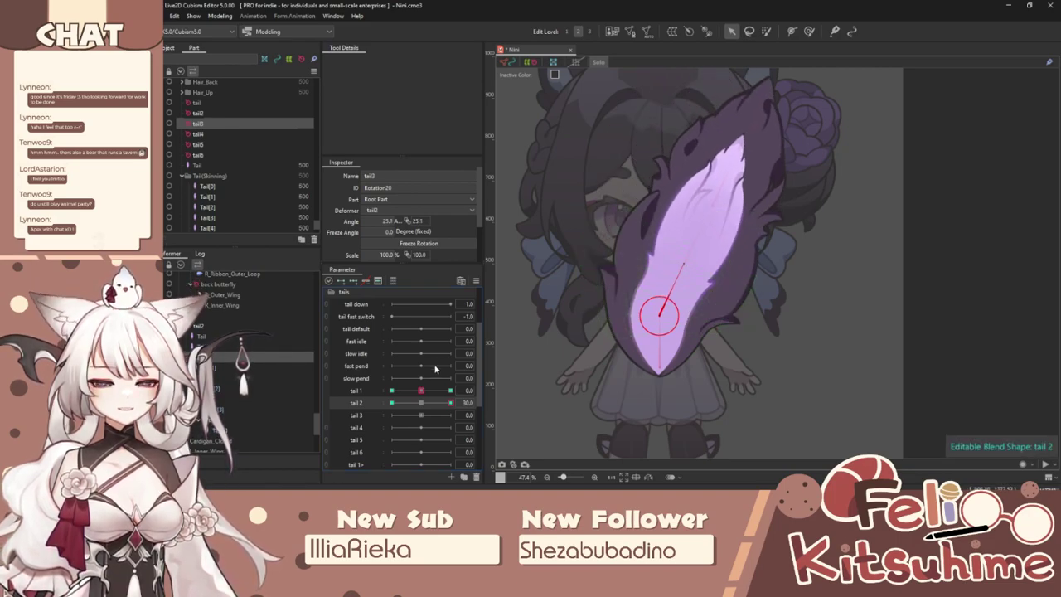
# Mirror the tail3 rotation to the opposite tail 2 key with Reflect Motion and check the swing down to -30.
pyautogui.click(475, 281)
pyautogui.click(519, 373)
pyautogui.click(587, 341)
pyautogui.moveTo(450, 402); pyautogui.dragTo(377, 403)
# Add three tail 2 keys to the tail4 deformer and rotate it 26.6° at value 30.
pyautogui.click(221, 378)
pyautogui.click(353, 281)
pyautogui.click(450, 403)
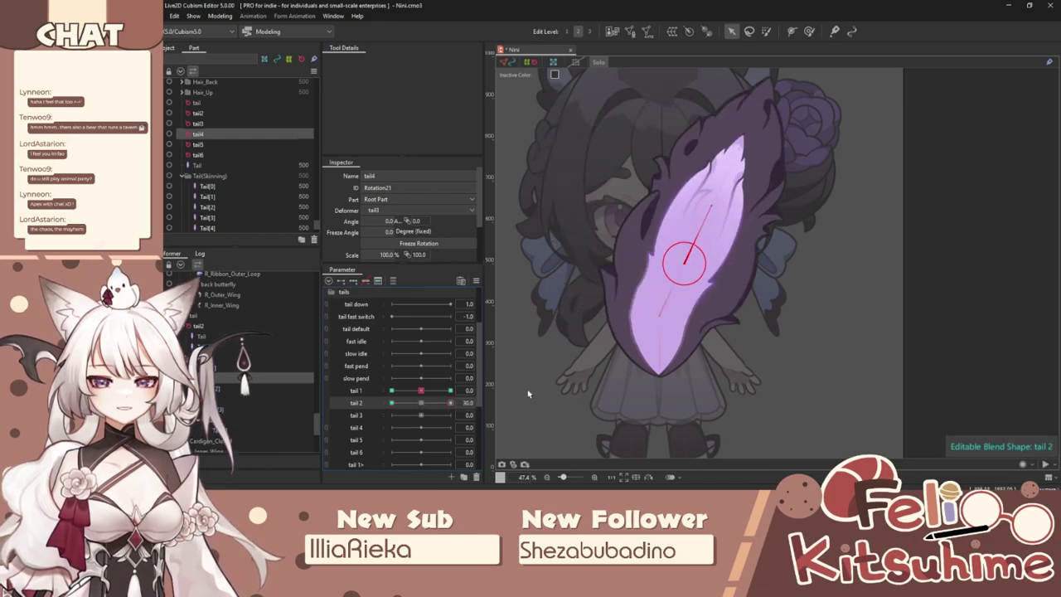
pyautogui.moveTo(711, 207); pyautogui.dragTo(732, 225)
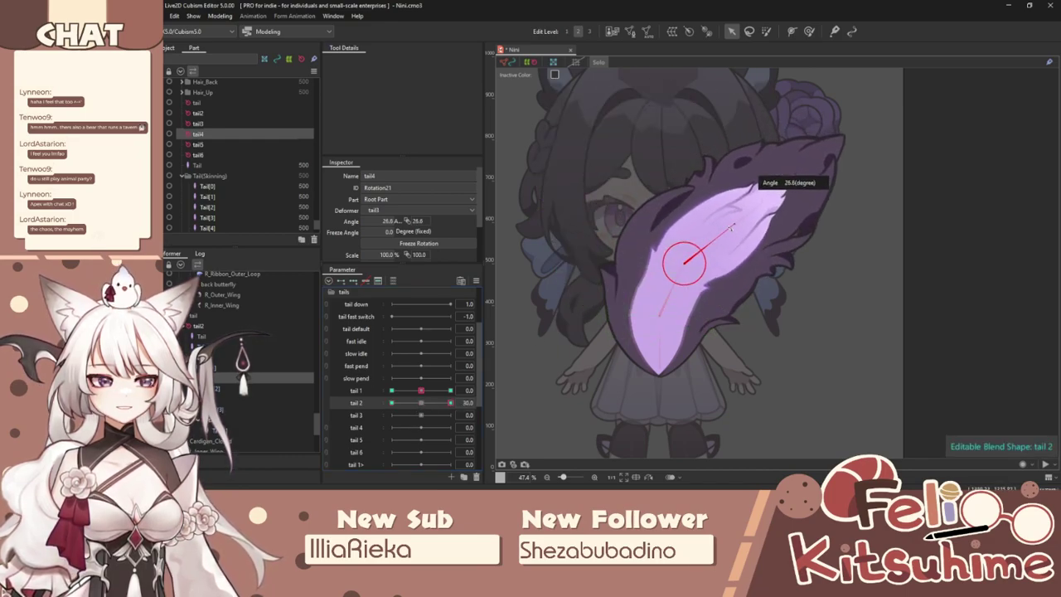
# Enter the negated angle for the tail4 deformer at tail 2 value -30 and swing the parameter back to 30.
pyautogui.click(476, 282)
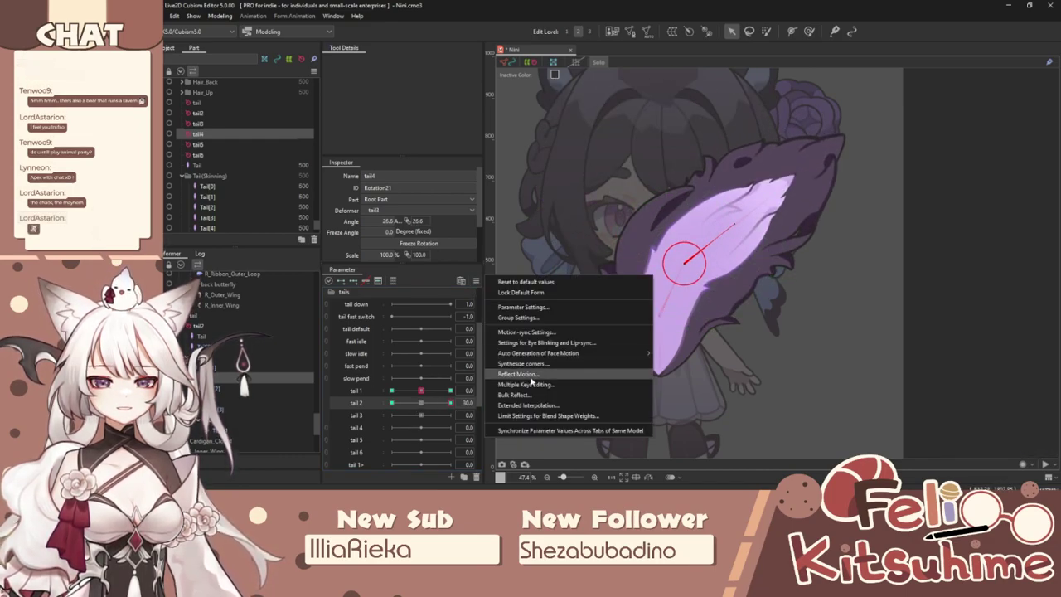
pyautogui.click(384, 220)
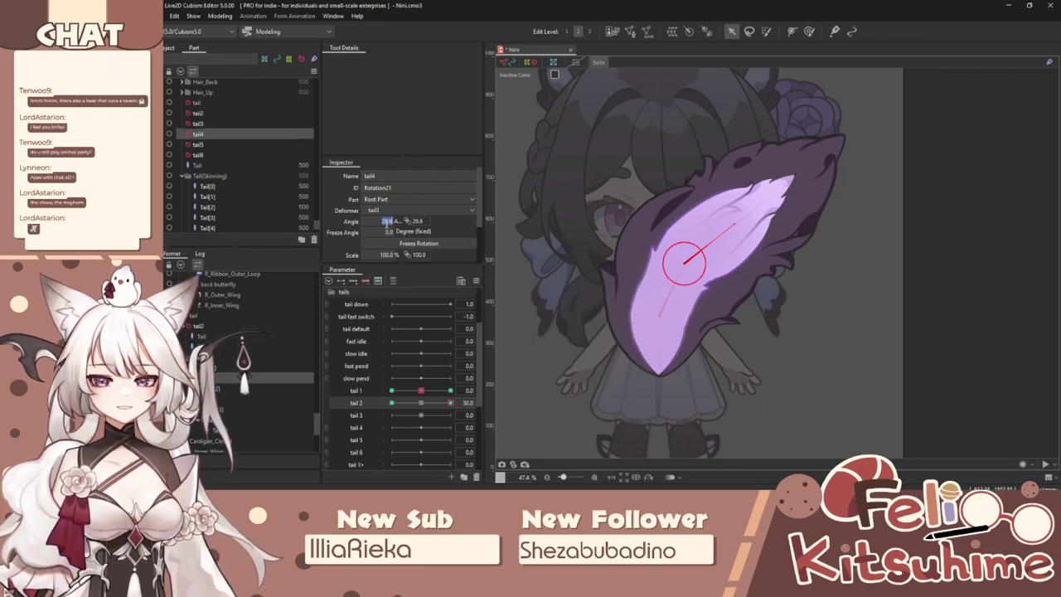
pyautogui.click(391, 403)
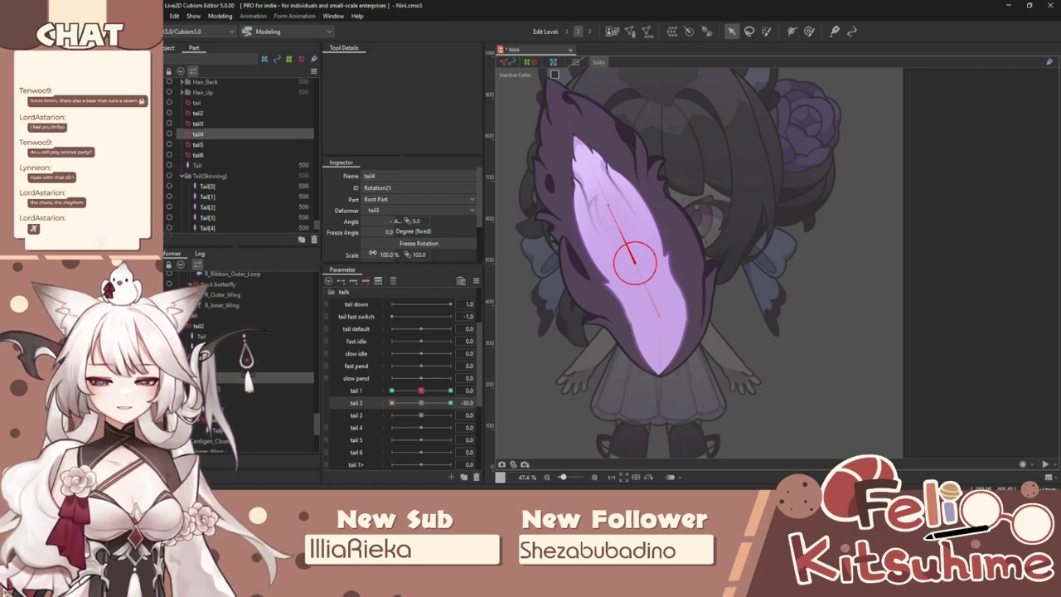
pyautogui.click(412, 403)
pyautogui.moveTo(413, 402); pyautogui.dragTo(464, 398)
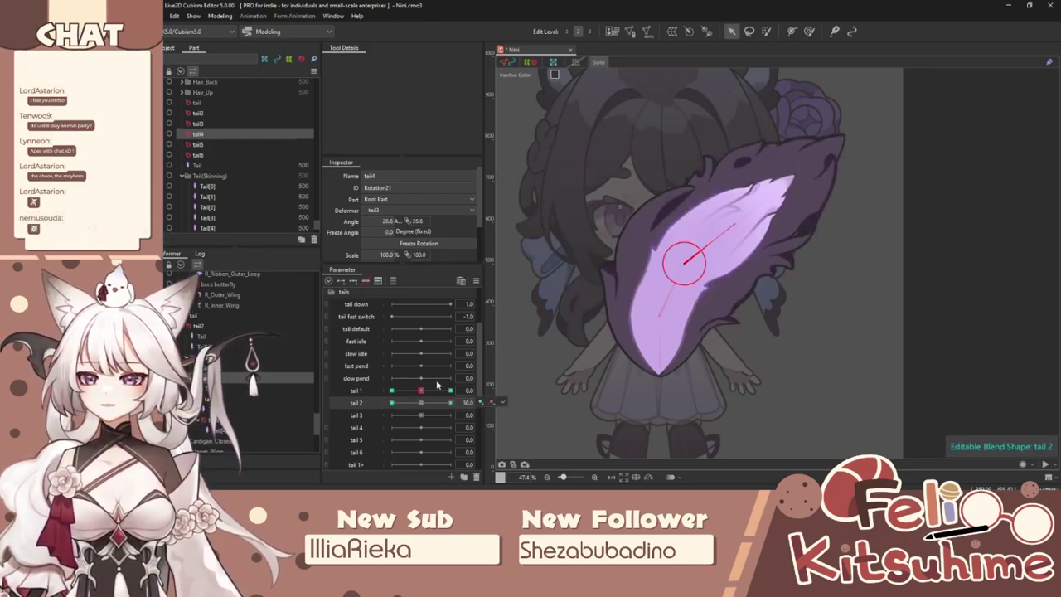
# Open the Physics Settings, collapse the toggle, loops and clothes phys parameter groups, and expand the tails group.
pyautogui.click(220, 15)
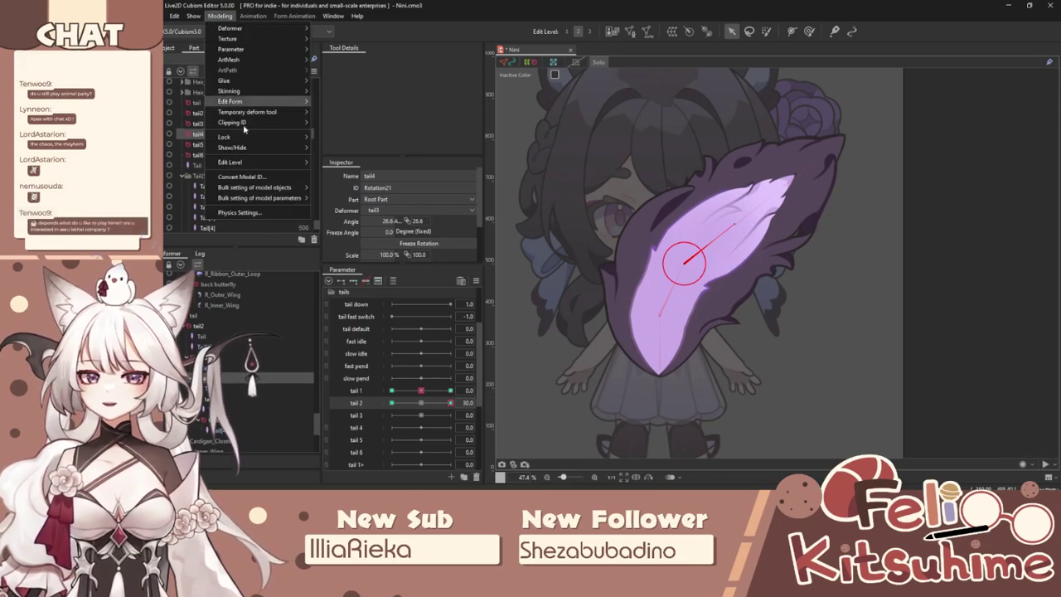
pyautogui.click(255, 214)
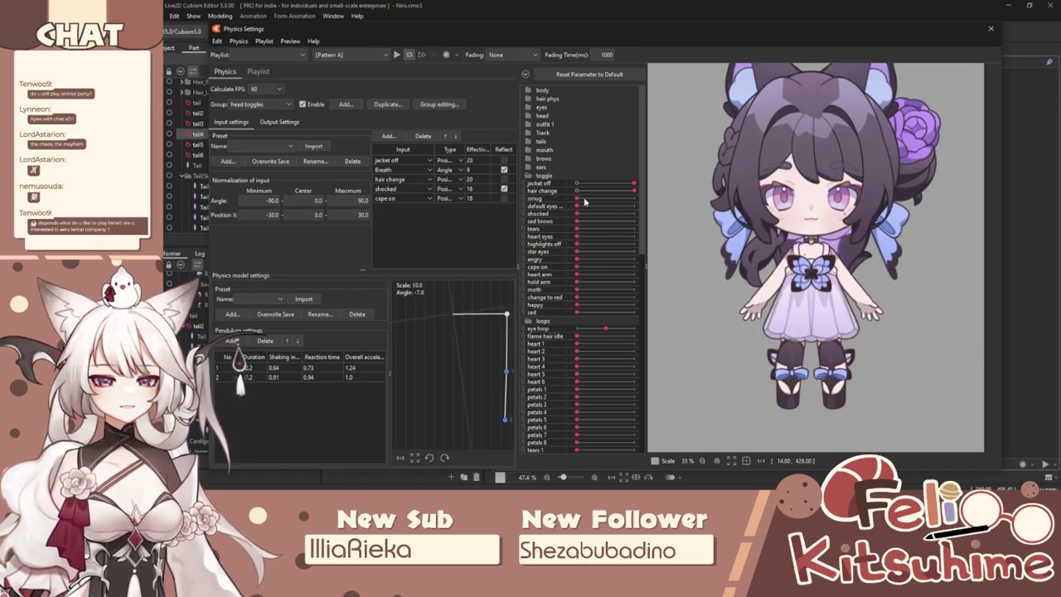
pyautogui.click(528, 176)
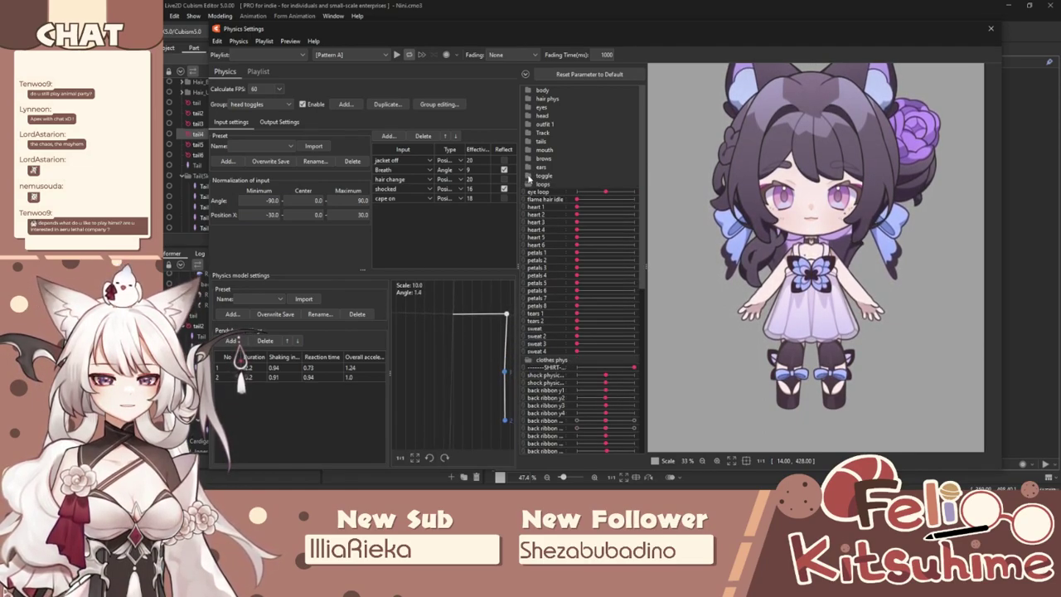
pyautogui.click(528, 185)
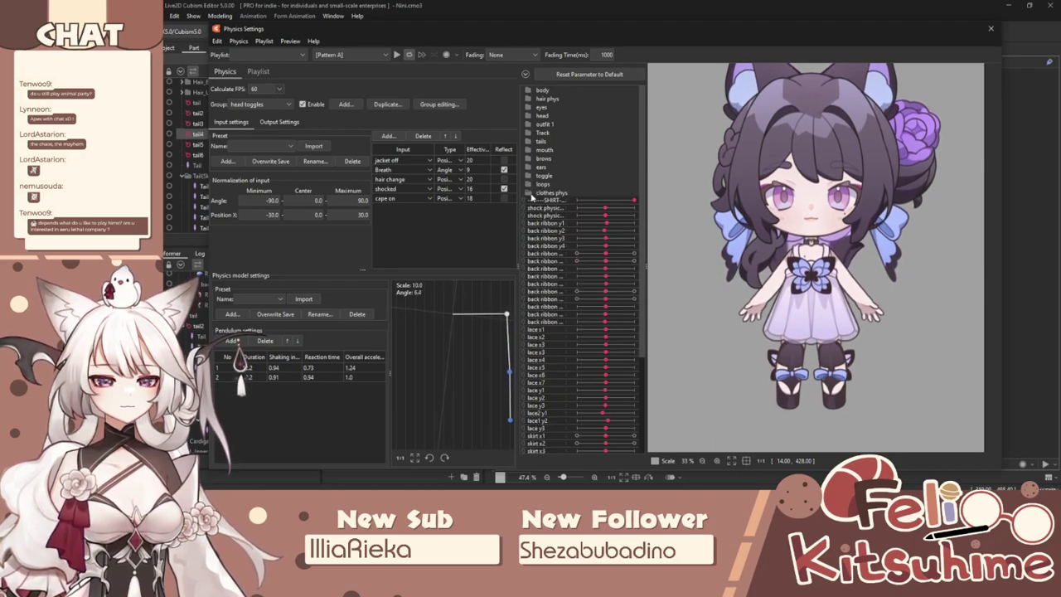
pyautogui.click(528, 193)
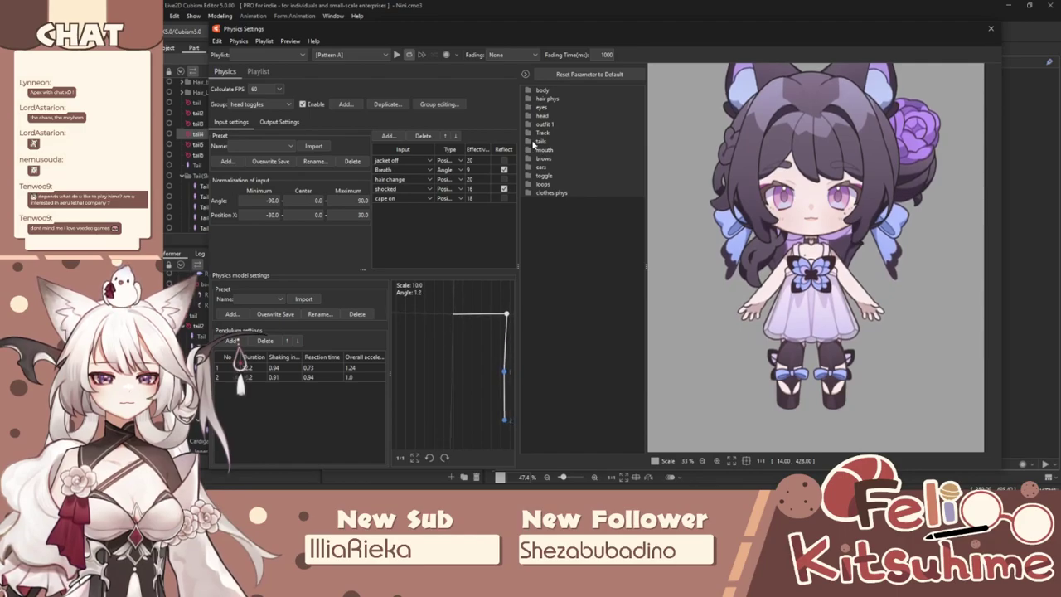
pyautogui.click(533, 142)
# Try combining tail 1 and tail 2 into a two-axis control, and separate them again.
pyautogui.click(524, 205)
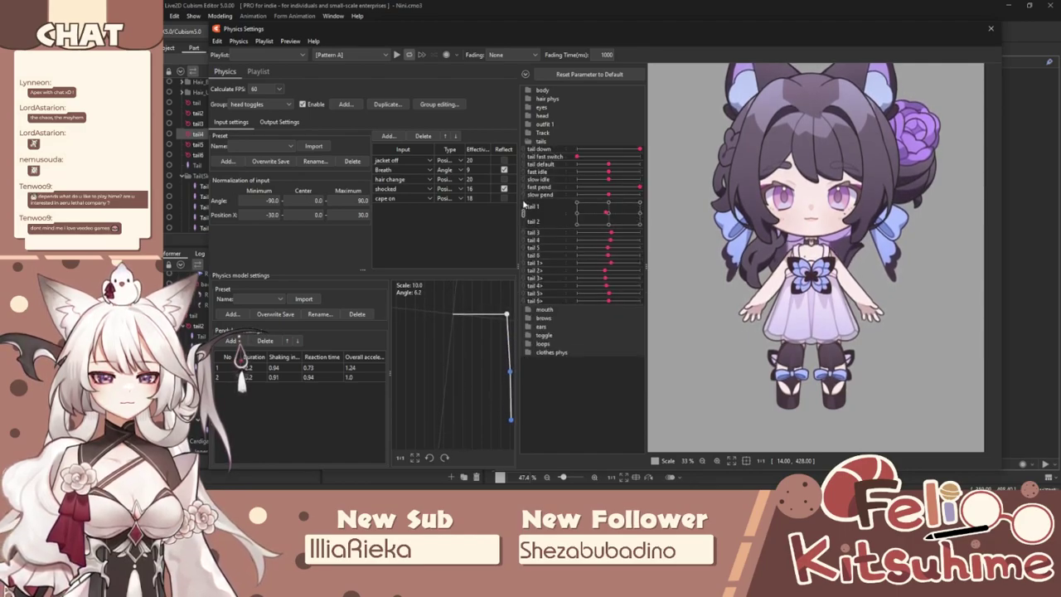
pyautogui.moveTo(615, 212)
pyautogui.mouseDown()
pyautogui.moveTo(575, 232)
pyautogui.moveTo(639, 208)
pyautogui.moveTo(589, 232)
pyautogui.moveTo(568, 198)
pyautogui.moveTo(570, 241)
pyautogui.moveTo(615, 250)
pyautogui.moveTo(633, 200)
pyautogui.moveTo(586, 229)
pyautogui.moveTo(636, 212)
pyautogui.moveTo(610, 219)
pyautogui.mouseUp()
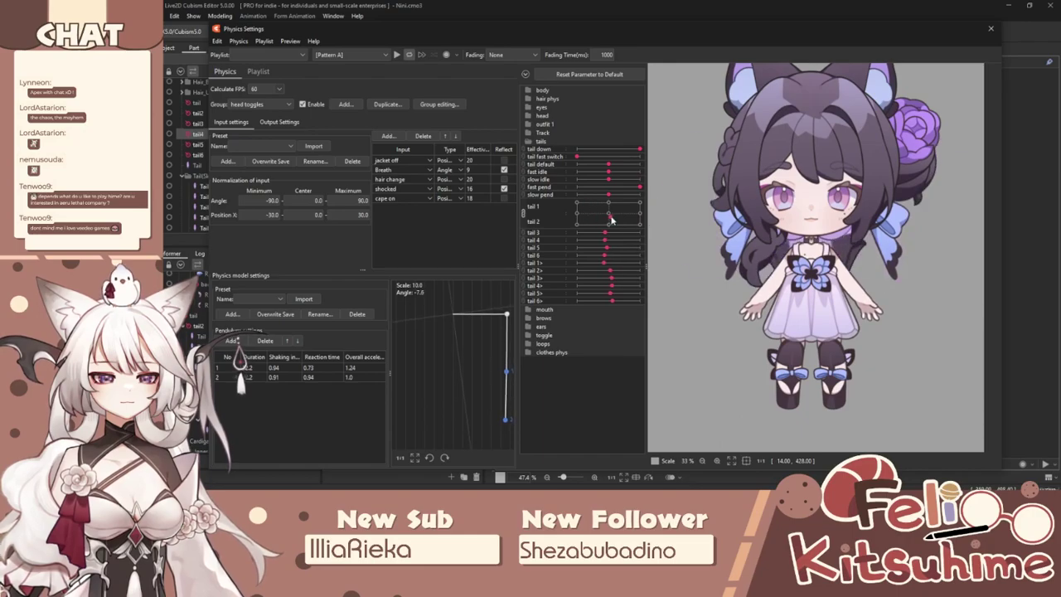
pyautogui.click(523, 214)
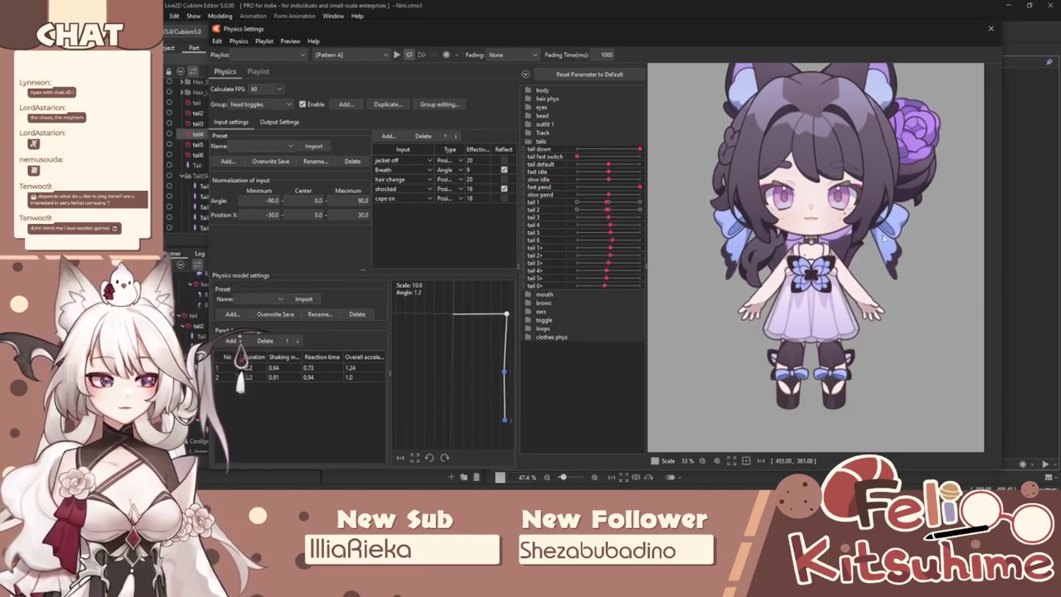
# Select the tail physics group, review its output settings, and set the Breath input's effectiveness to 7.
pyautogui.click(256, 104)
pyautogui.scroll(5, 268, 176)
pyautogui.scroll(-6, 268, 181)
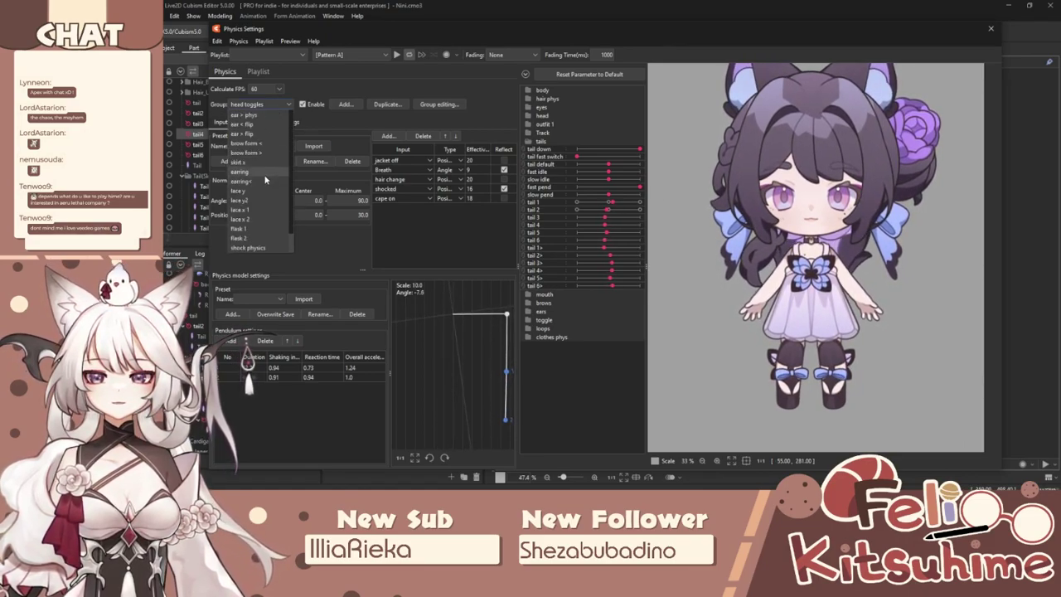
pyautogui.scroll(2, 268, 199)
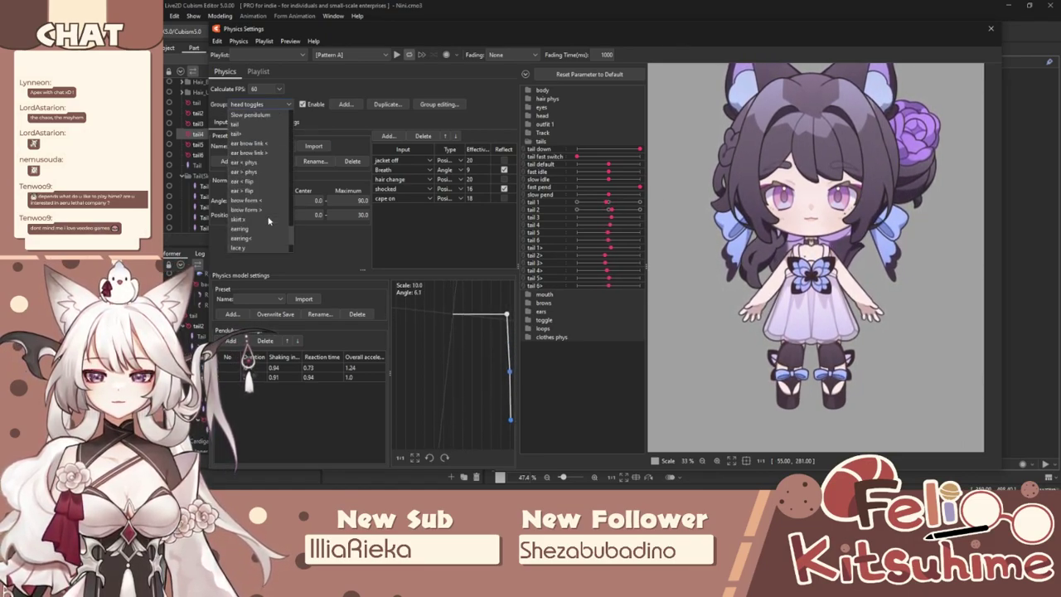
pyautogui.click(263, 123)
pyautogui.click(276, 122)
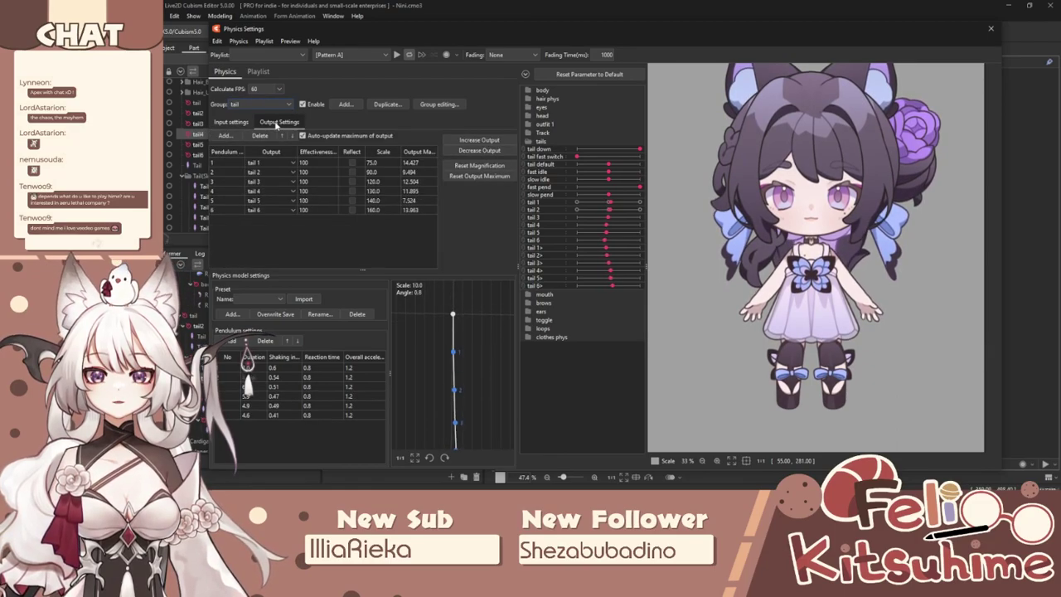
pyautogui.click(240, 122)
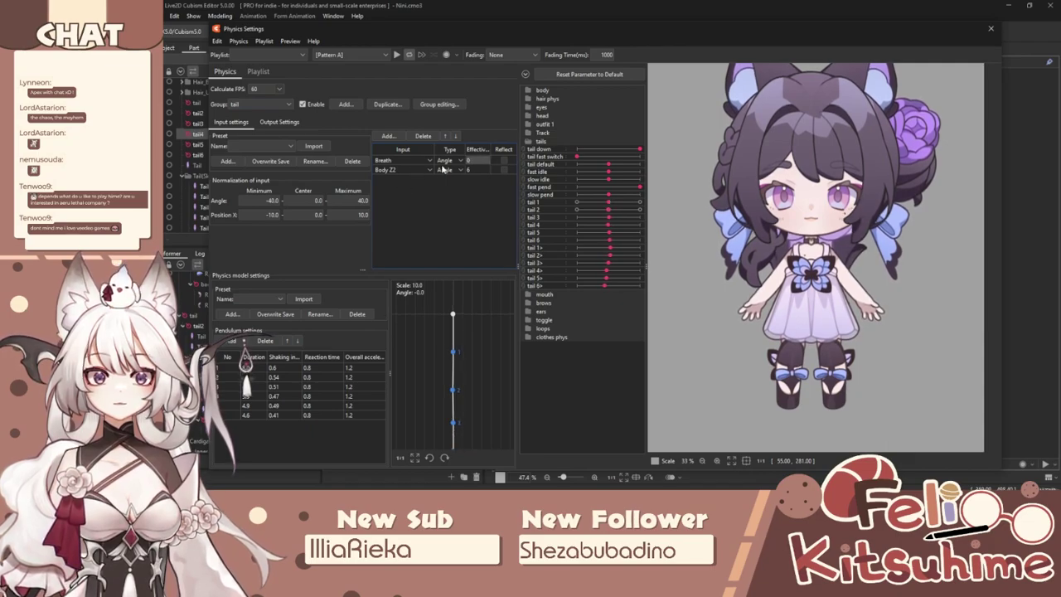
pyautogui.write('7')
pyautogui.press('Return')
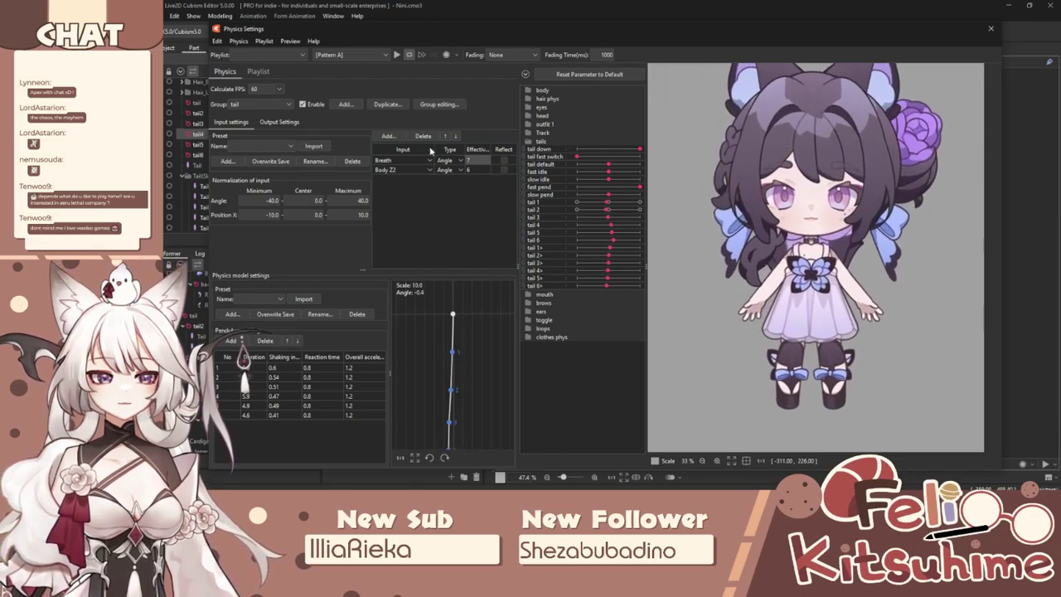
# Add Body X2 and Body Y2 as inputs of the tail physics group with effectiveness 23 and 17.
pyautogui.click(389, 137)
pyautogui.click(614, 163)
pyautogui.click(615, 173)
pyautogui.click(584, 377)
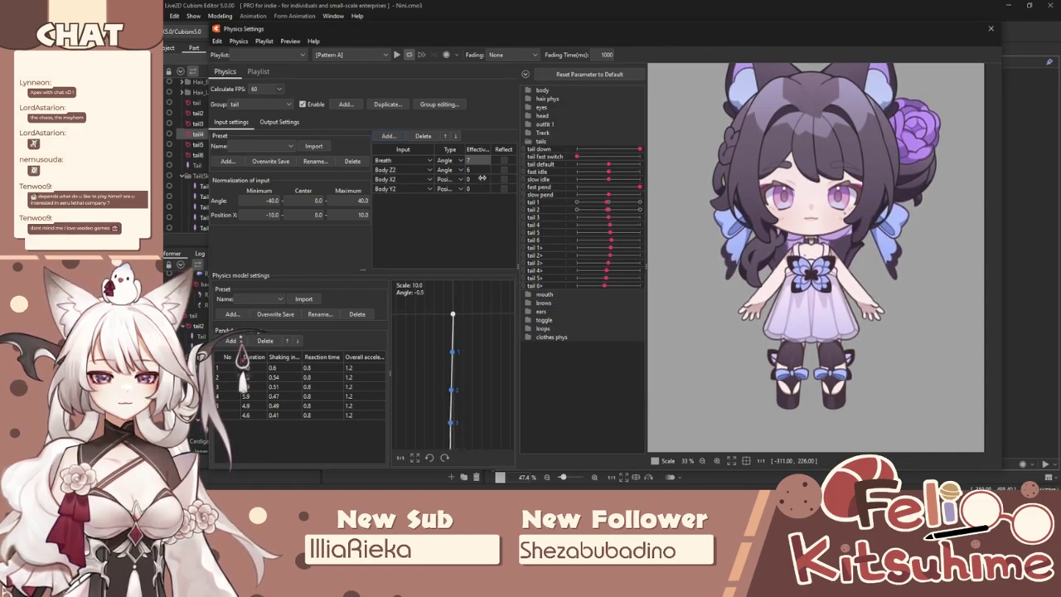
pyautogui.moveTo(729, 196); pyautogui.dragTo(820, 199)
pyautogui.moveTo(478, 189); pyautogui.dragTo(1056, 228)
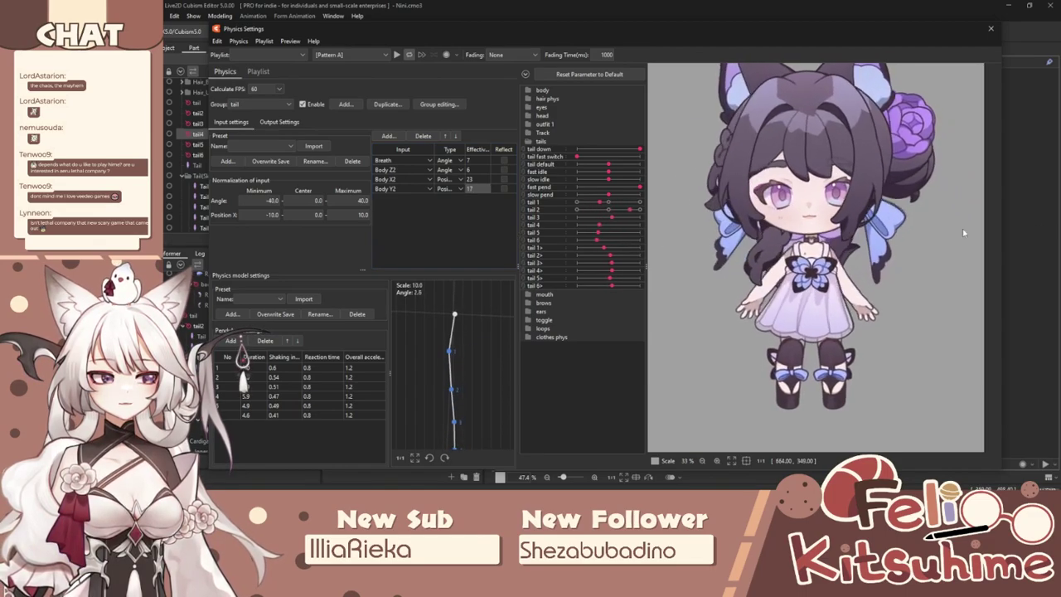
# Review the tail group's output settings, test the physics by moving the previewed character, and close Physics Settings.
pyautogui.click(273, 122)
pyautogui.click(235, 122)
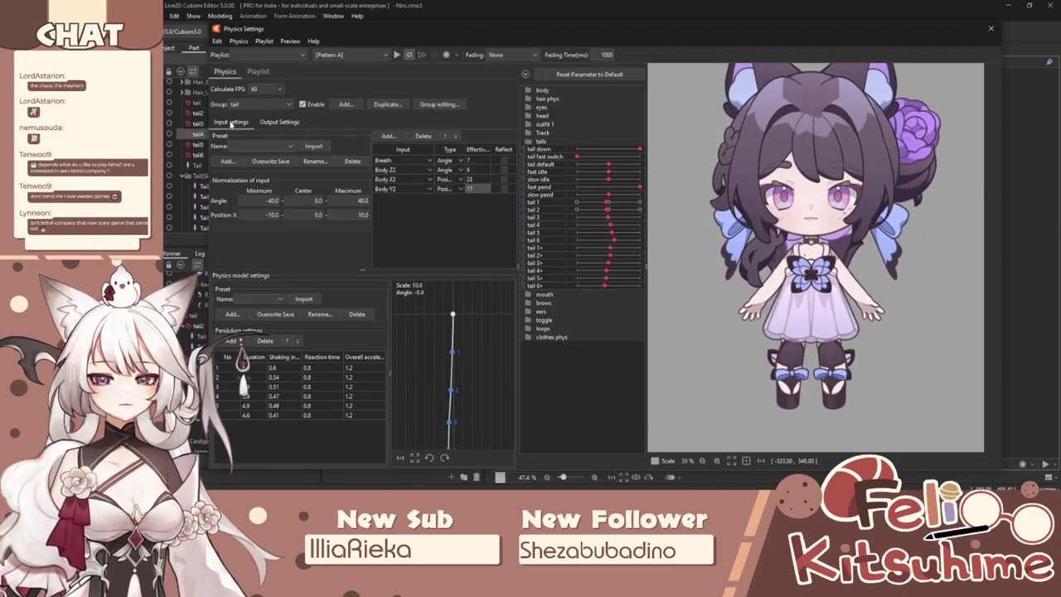
pyautogui.moveTo(936, 266); pyautogui.dragTo(833, 207)
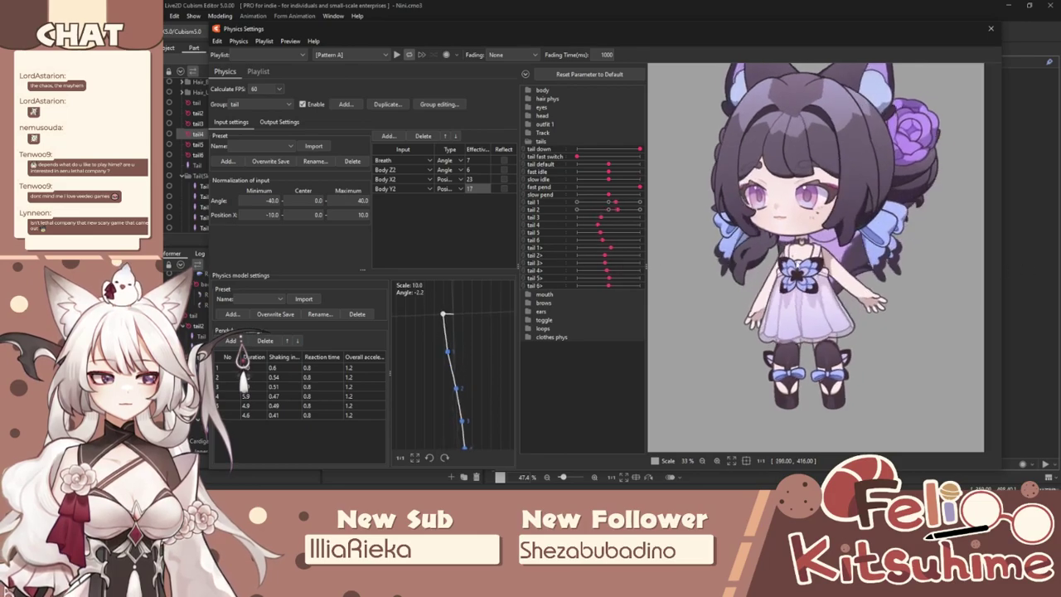
pyautogui.click(991, 29)
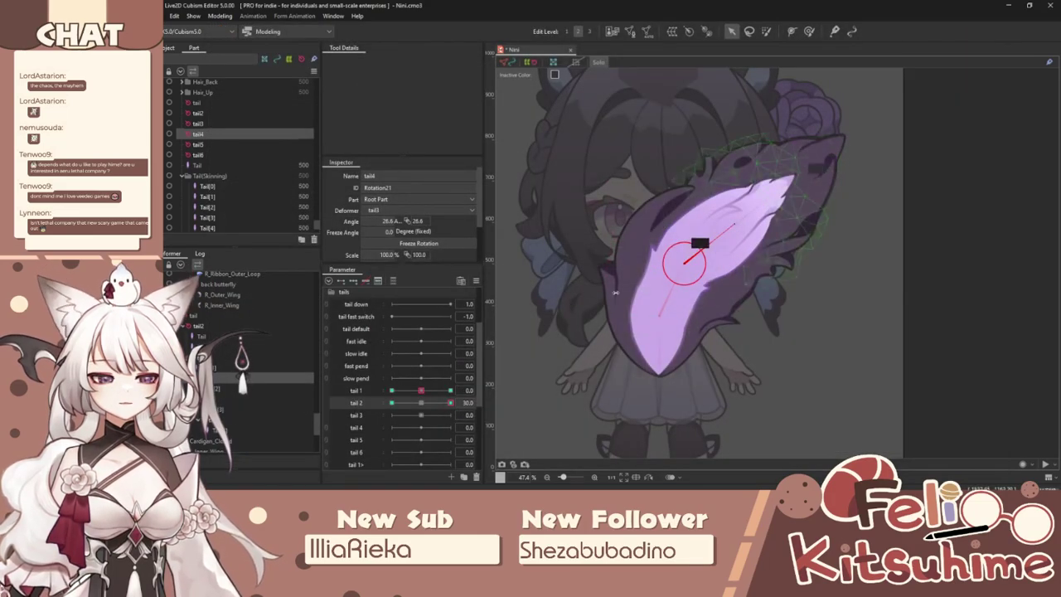
# Set tail 1 to 30 while tail 2 stays at 30 to check the combined tail bend.
pyautogui.click(420, 393)
pyautogui.moveTo(450, 390)
pyautogui.mouseDown()
pyautogui.moveTo(428, 389)
pyautogui.moveTo(465, 378)
pyautogui.mouseUp()
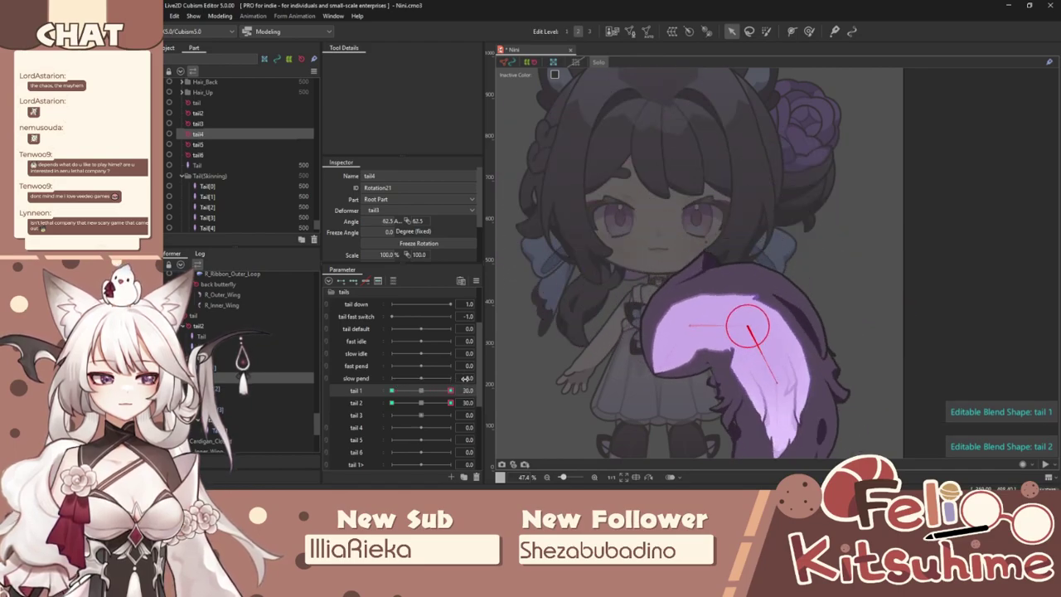
# Set tail 1 and tail 2 to -30 to check the combined bend in the opposite direction.
pyautogui.moveTo(450, 378); pyautogui.dragTo(379, 407)
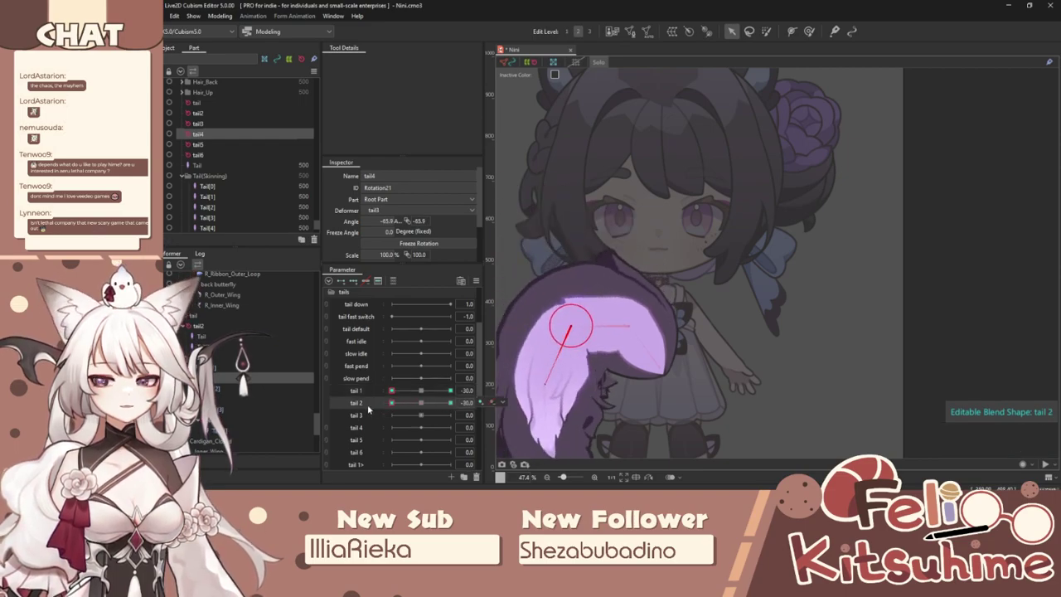
pyautogui.scroll(-2, 710, 247)
pyautogui.scroll(2, 584, 330)
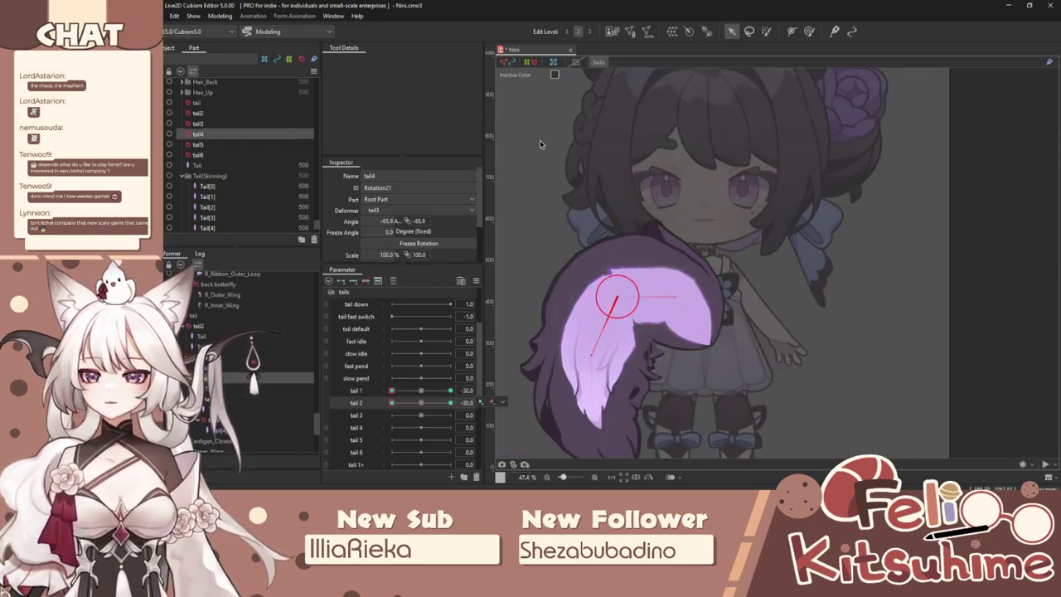
# Open Physics Settings, preview the tail group's physics on the character, and close the window.
pyautogui.click(219, 15)
pyautogui.click(238, 213)
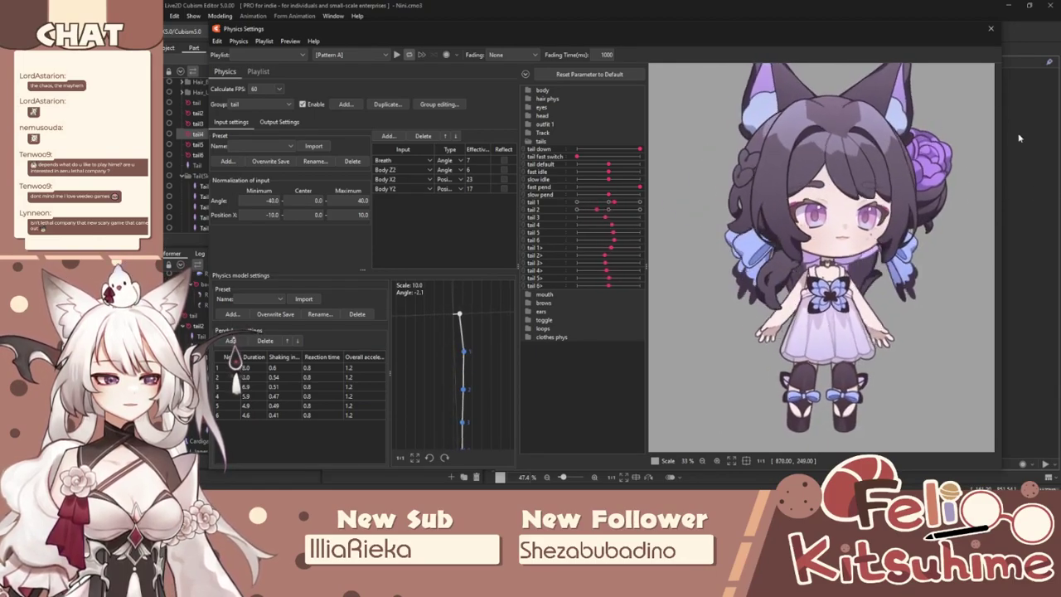
pyautogui.click(990, 29)
# Reset the tail parameters, then check the tail bend with tail 1 at 30 and with only tail 2 at 30.
pyautogui.scroll(-2, 603, 263)
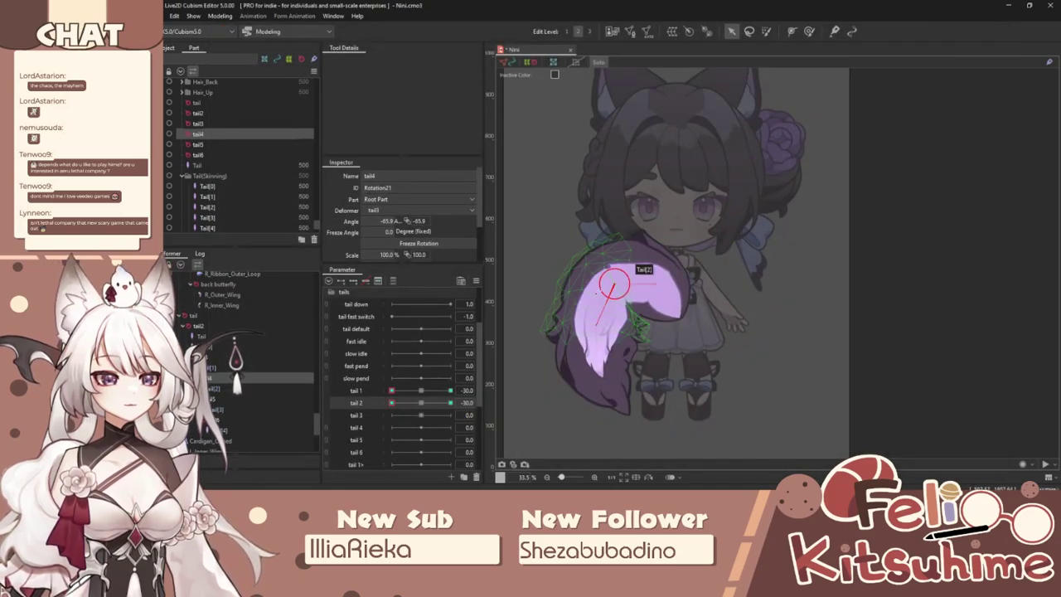
pyautogui.scroll(2, 617, 377)
pyautogui.click(418, 403)
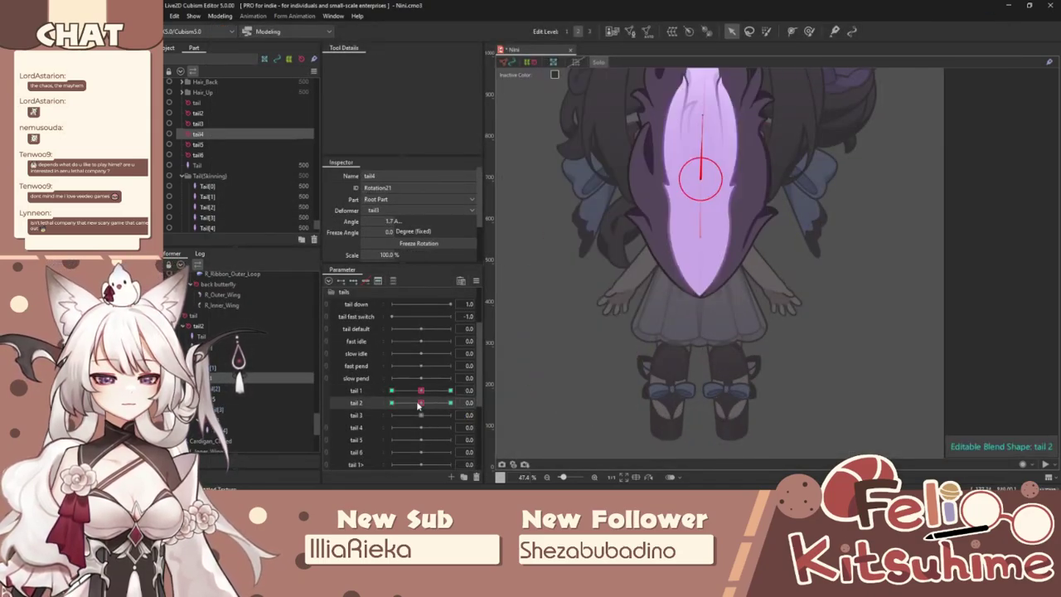
pyautogui.scroll(-2, 670, 346)
pyautogui.moveTo(420, 390); pyautogui.dragTo(469, 388)
pyautogui.scroll(2, 809, 289)
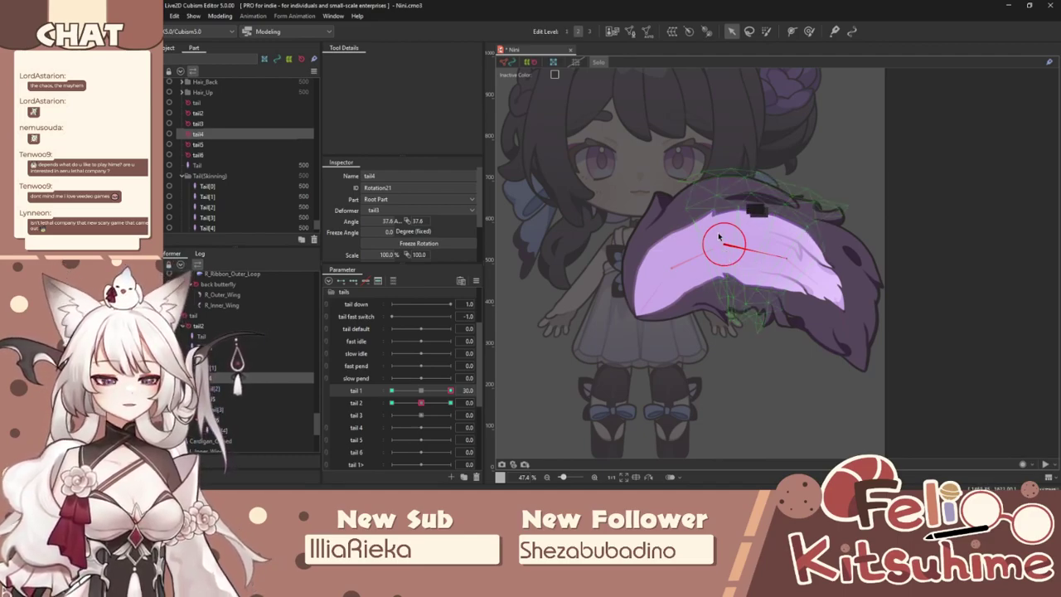
pyautogui.moveTo(450, 392)
pyautogui.mouseDown()
pyautogui.moveTo(388, 404)
pyautogui.moveTo(458, 404)
pyautogui.mouseUp()
pyautogui.scroll(-2, 660, 276)
pyautogui.scroll(2, 660, 276)
pyautogui.scroll(-2, 630, 290)
pyautogui.click(423, 391)
pyautogui.scroll(2, 729, 205)
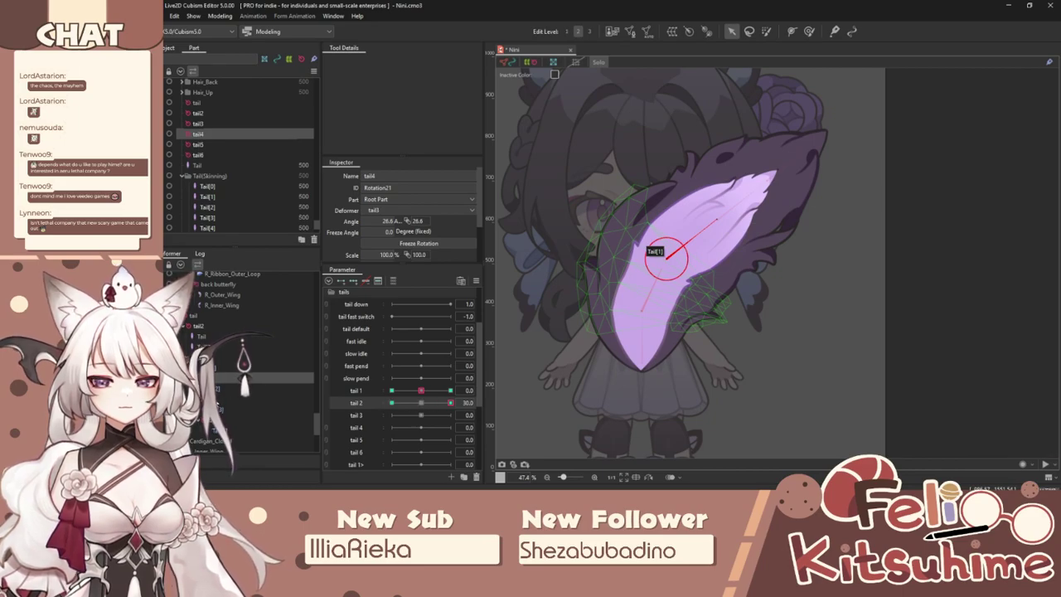
# Rotate the tail5 deformer to 36.1 degrees at tail 2's 30 key and -36.1 degrees at its -30 key.
pyautogui.click(218, 401)
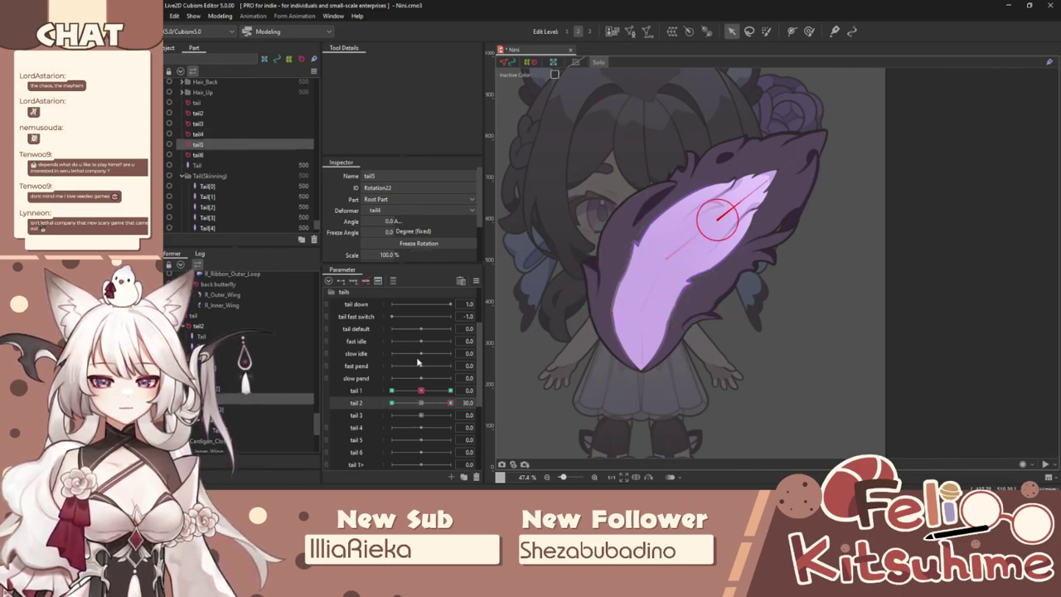
pyautogui.moveTo(765, 183); pyautogui.dragTo(779, 218)
pyautogui.click(392, 403)
pyautogui.moveTo(563, 218); pyautogui.dragTo(605, 213)
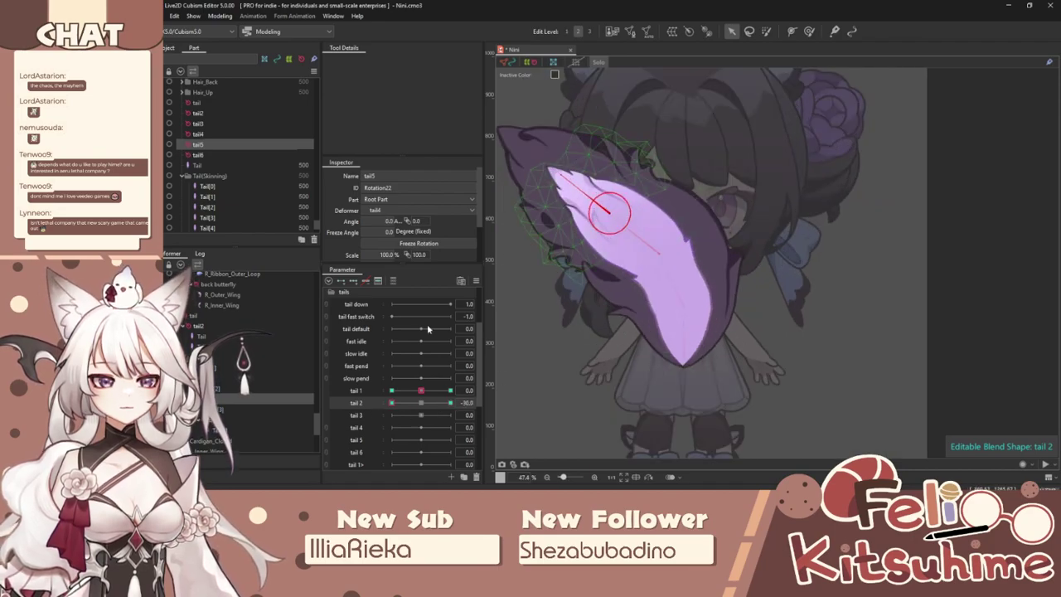
pyautogui.moveTo(392, 402); pyautogui.dragTo(503, 381)
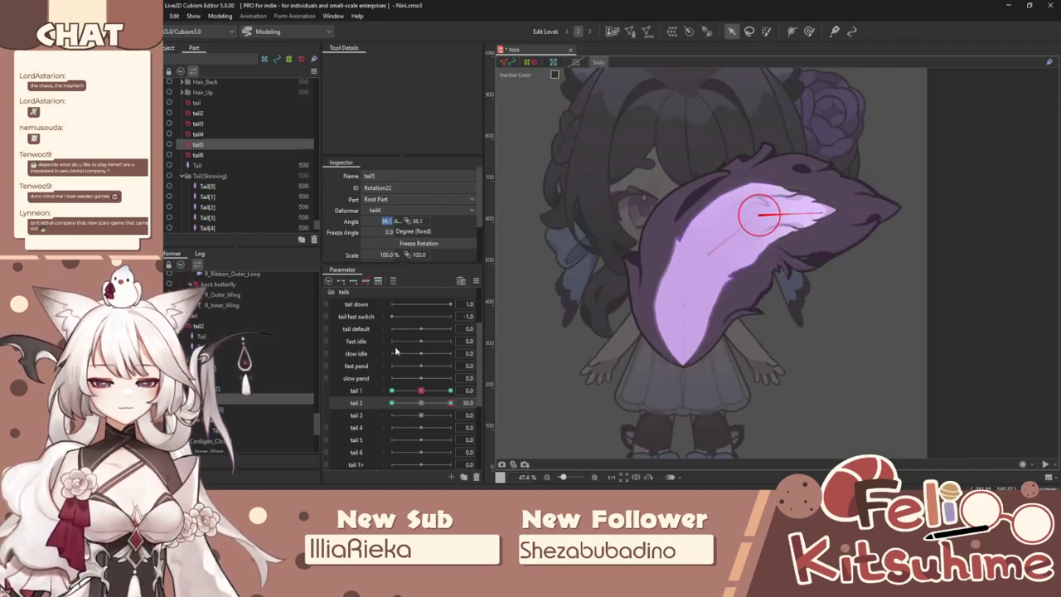
pyautogui.click(392, 403)
pyautogui.click(375, 220)
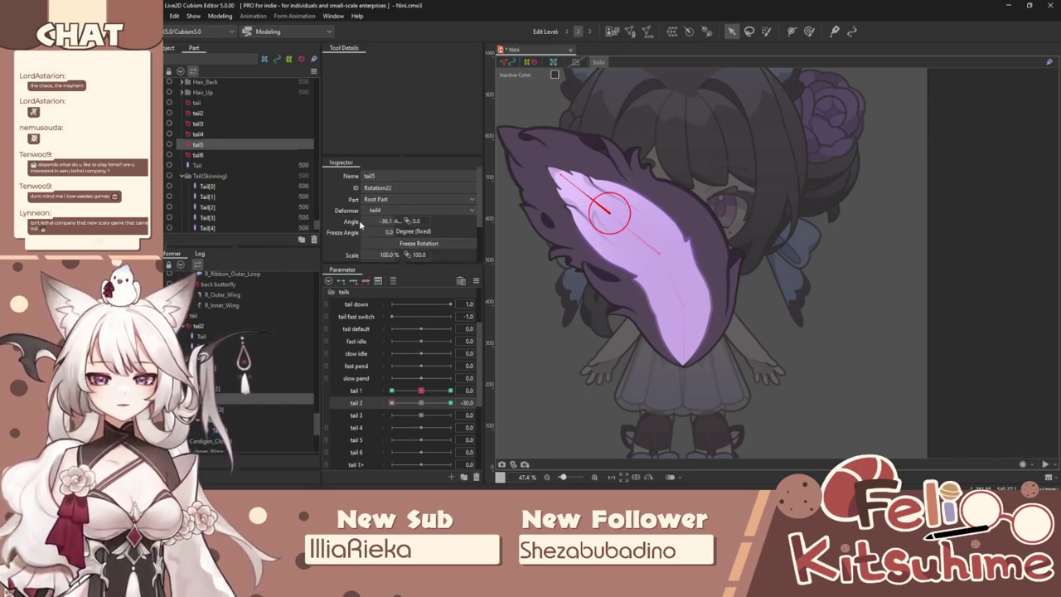
pyautogui.write('-36.1')
pyautogui.press('Return')
# Rotate the tail6 deformer to 34.6 degrees at tail 2's 30 key and -34.6 degrees at its -30 key.
pyautogui.moveTo(403, 407); pyautogui.dragTo(450, 403)
pyautogui.click(276, 423)
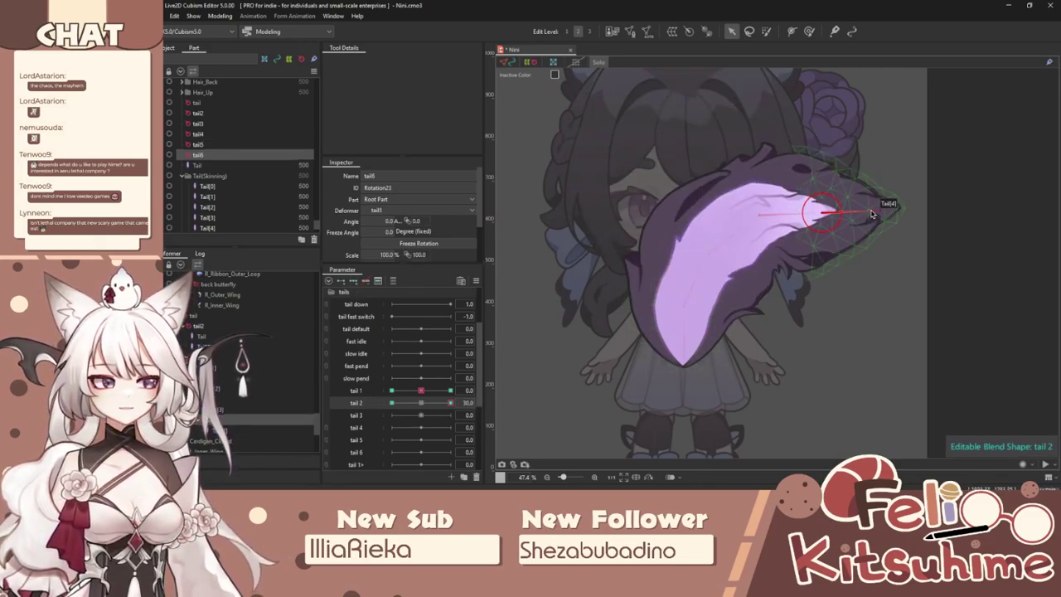
pyautogui.moveTo(881, 238); pyautogui.dragTo(880, 247)
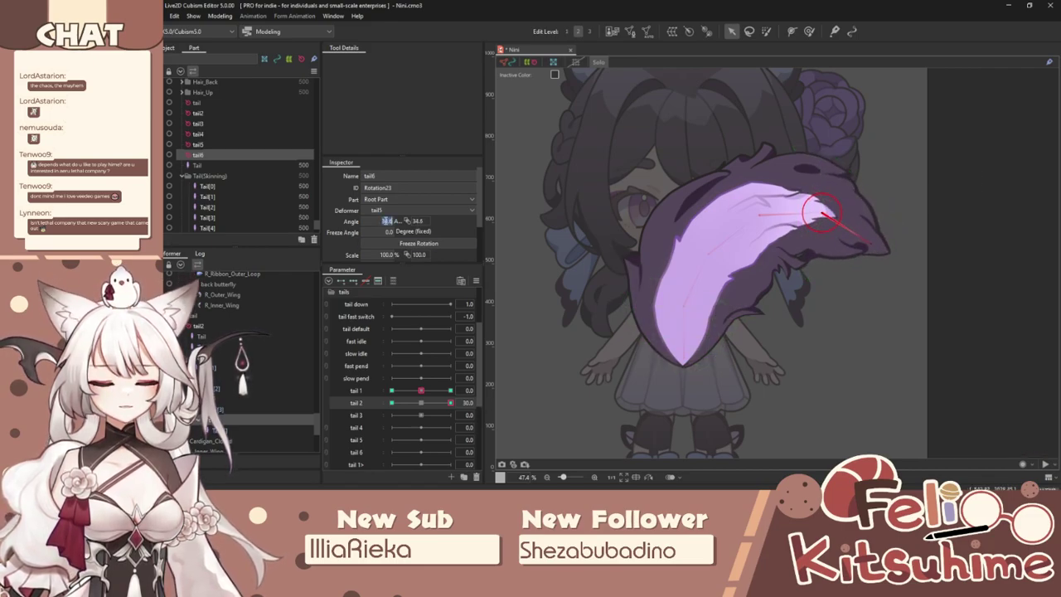
pyautogui.moveTo(422, 405); pyautogui.dragTo(372, 399)
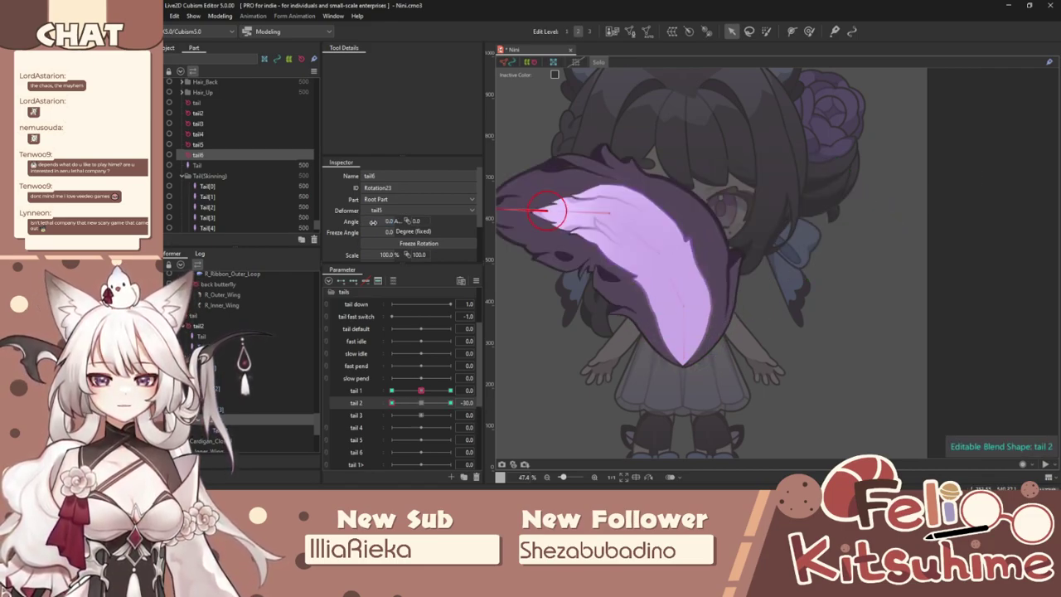
pyautogui.click(374, 222)
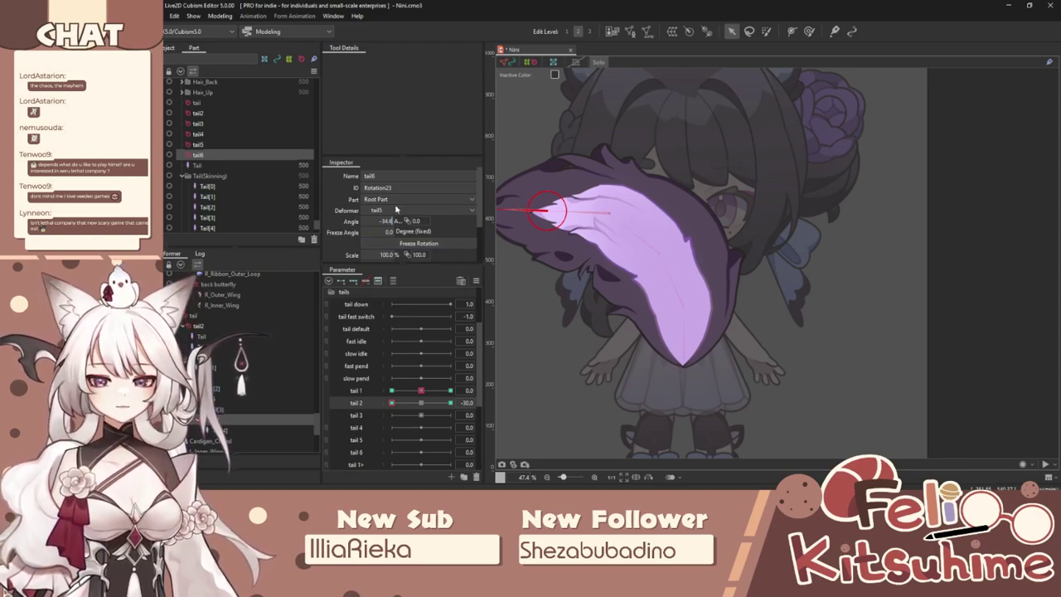
pyautogui.write('-34.6')
pyautogui.press('Return')
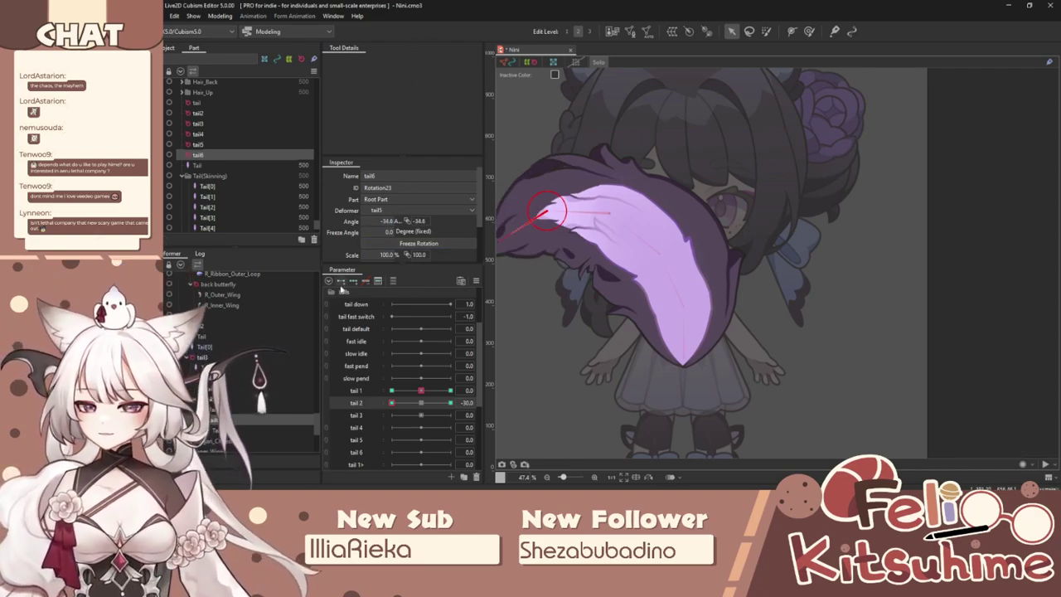
# Preview the tail5 and tail6 rotations under the tail physics in Physics Settings and close it.
pyautogui.click(222, 16)
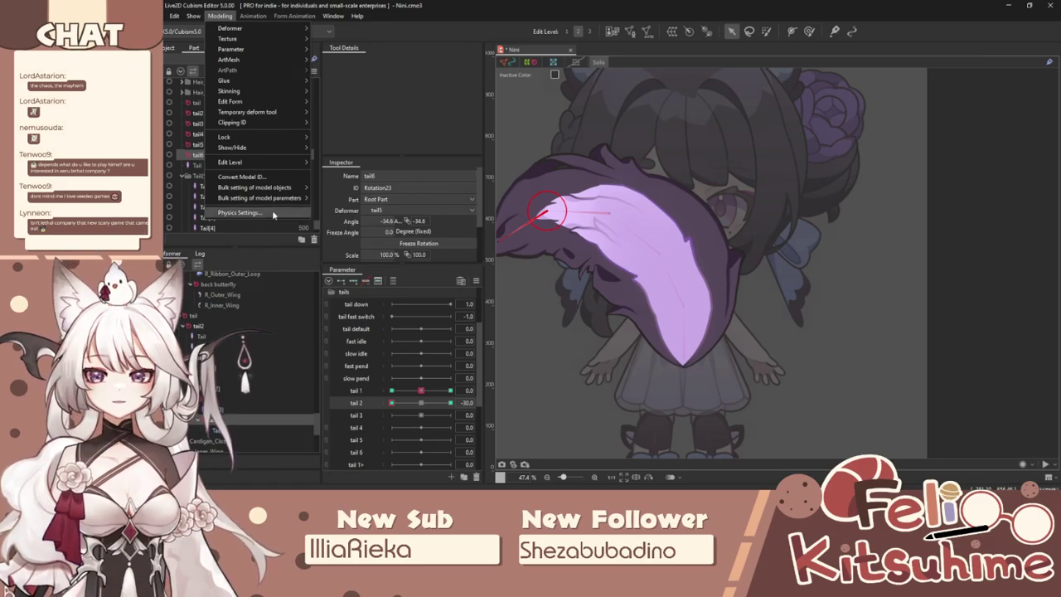
pyautogui.click(240, 212)
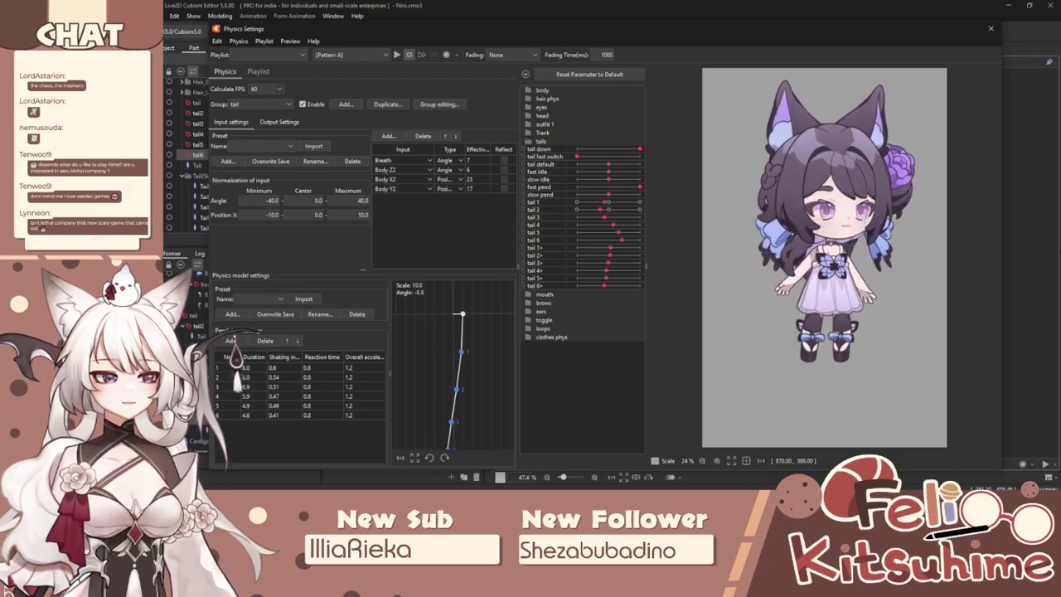
pyautogui.click(990, 28)
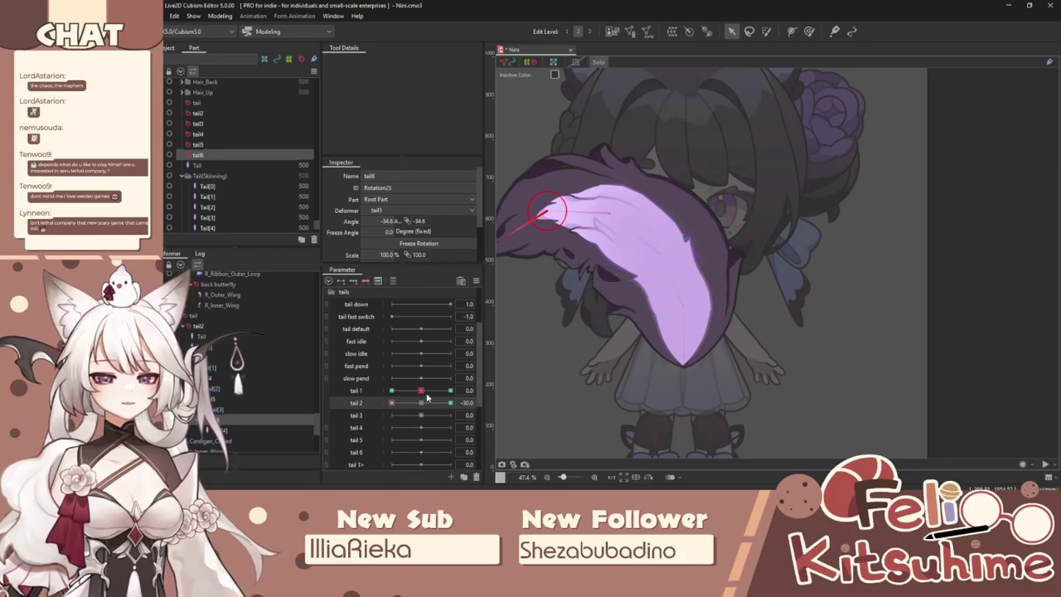
# Swing tail 1 and tail 2 from -30 to 30 to examine the whole tail's combined bend.
pyautogui.click(391, 391)
pyautogui.moveTo(394, 396); pyautogui.dragTo(482, 380)
pyautogui.moveTo(393, 402); pyautogui.dragTo(513, 388)
pyautogui.scroll(-2, 709, 238)
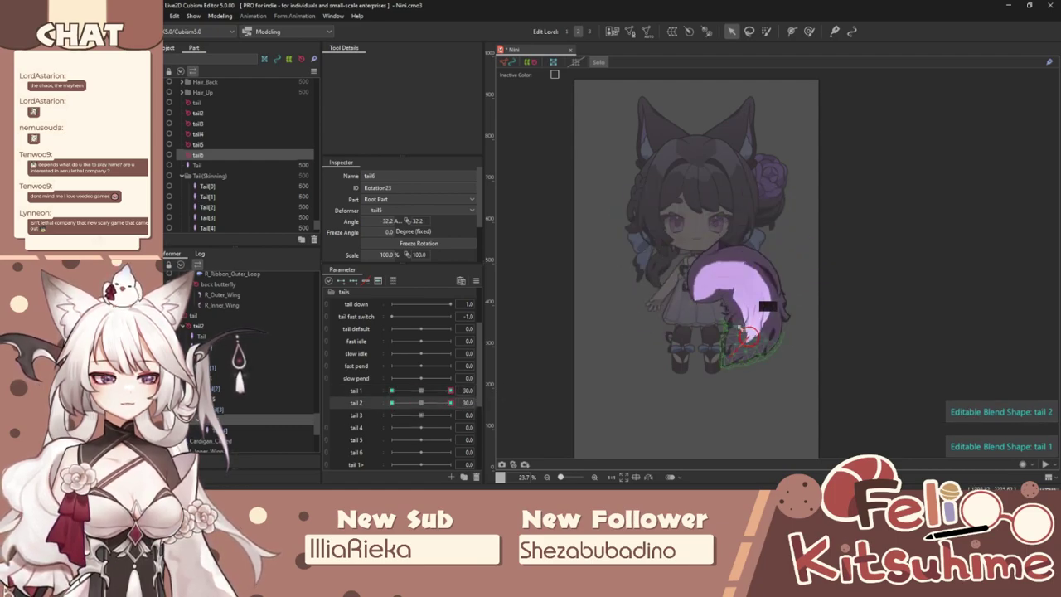
pyautogui.scroll(2, 736, 329)
pyautogui.scroll(-1, 719, 338)
# Return tail 1 and tail 2 to 0, set the neutral angles of tail6 and tail5 to 0, and check tail 2's swing.
pyautogui.click(422, 390)
pyautogui.click(422, 402)
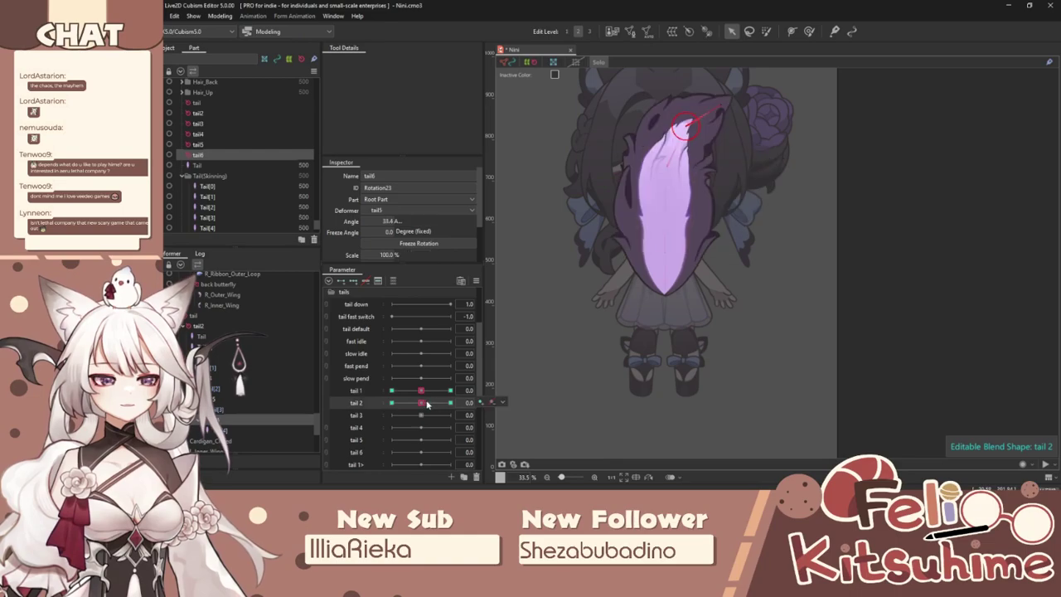
pyautogui.moveTo(421, 403); pyautogui.dragTo(386, 409)
pyautogui.click(421, 403)
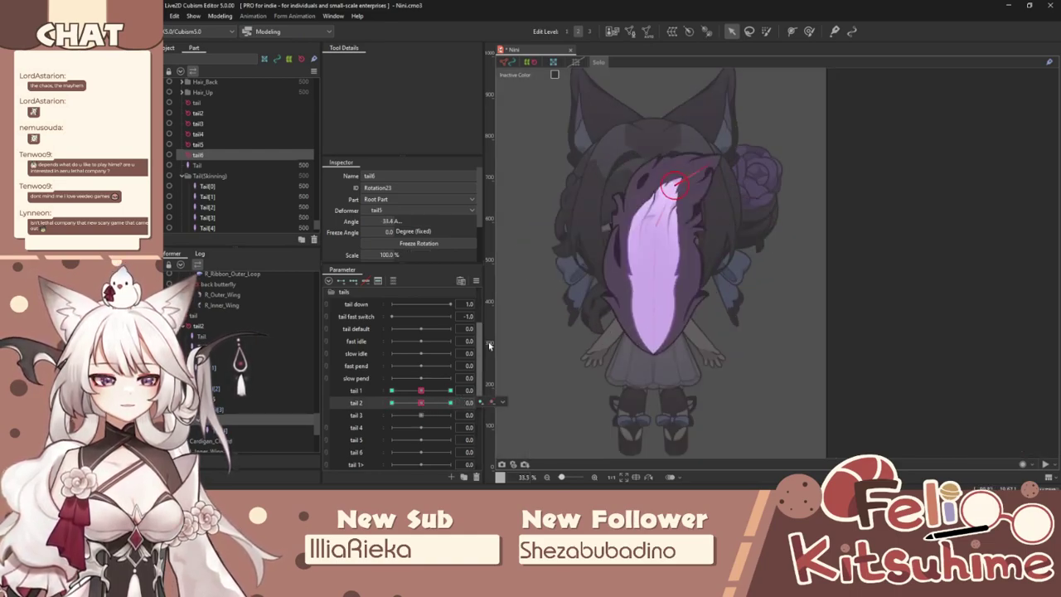
pyautogui.write('0')
pyautogui.press('Return')
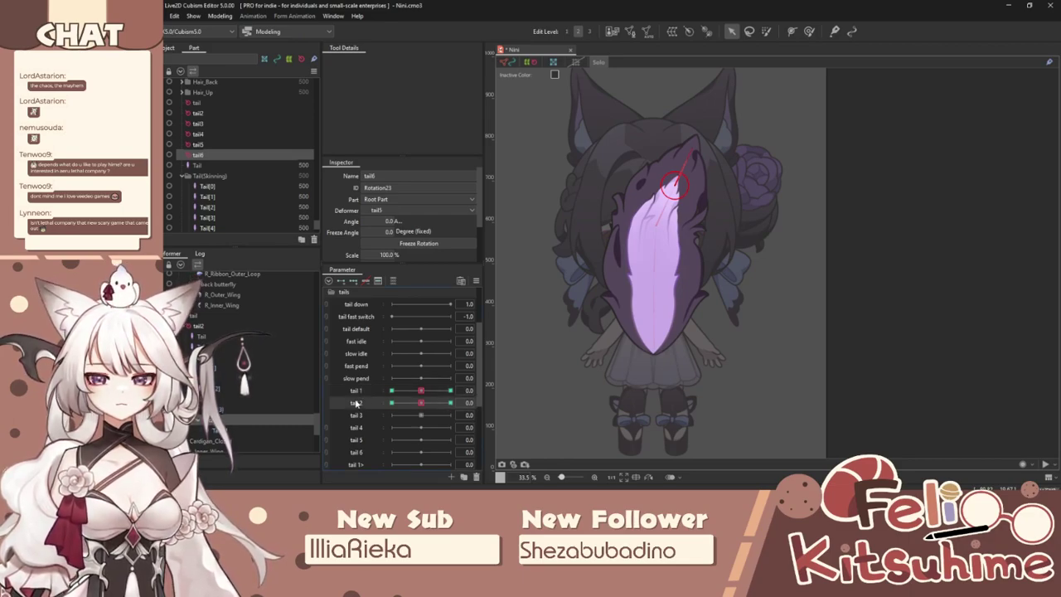
pyautogui.click(216, 396)
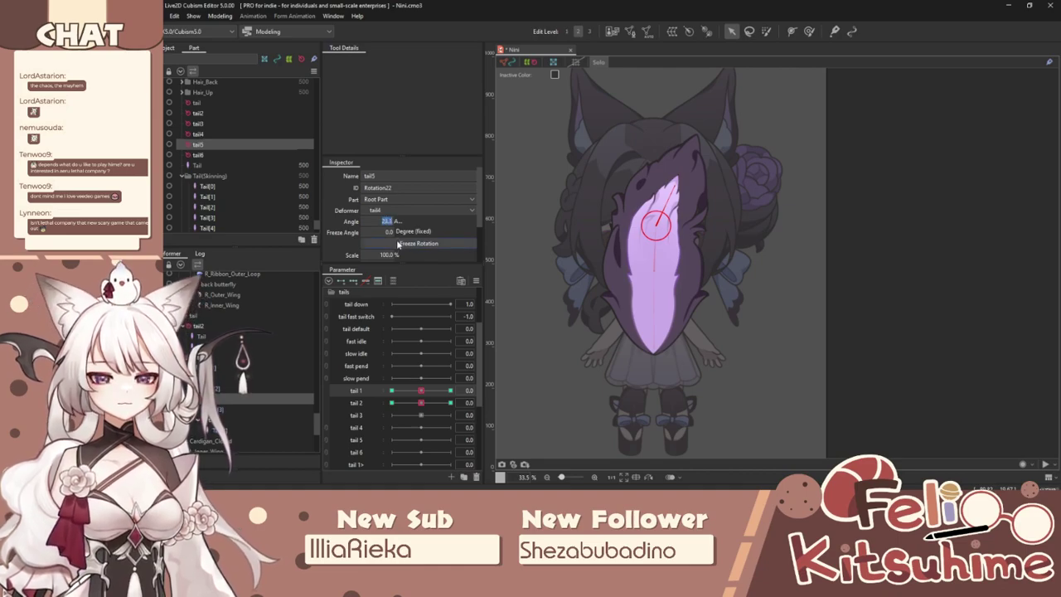
pyautogui.write('0')
pyautogui.press('Return')
pyautogui.moveTo(420, 390)
pyautogui.mouseDown()
pyautogui.moveTo(448, 391)
pyautogui.moveTo(379, 402)
pyautogui.moveTo(481, 407)
pyautogui.moveTo(359, 407)
pyautogui.moveTo(428, 406)
pyautogui.mouseUp()
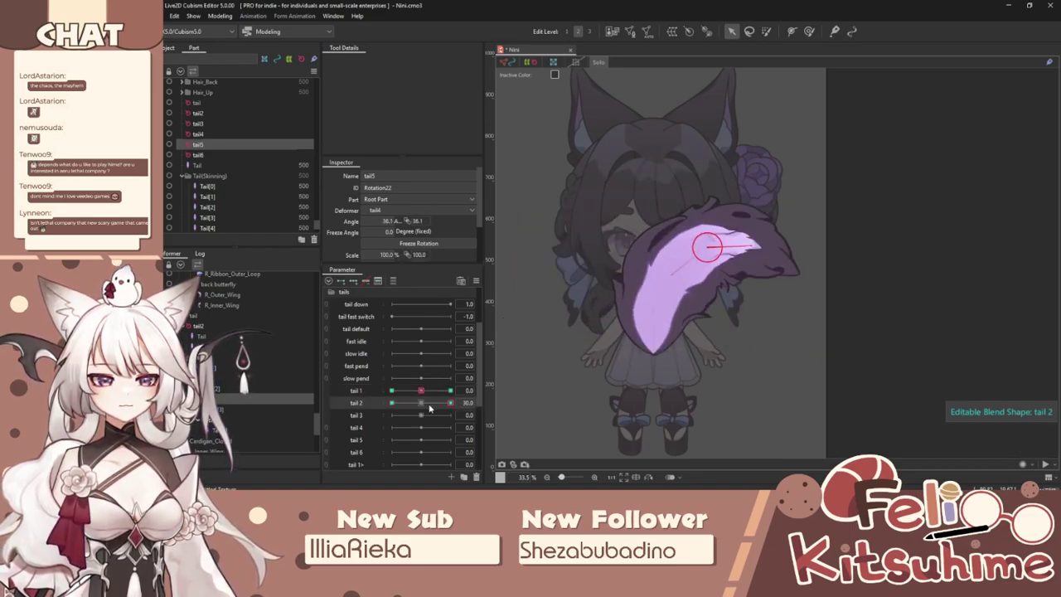
# In the tail group's physics inputs, change the Body X2 type to Angle and enable Reflect for it.
pyautogui.click(219, 16)
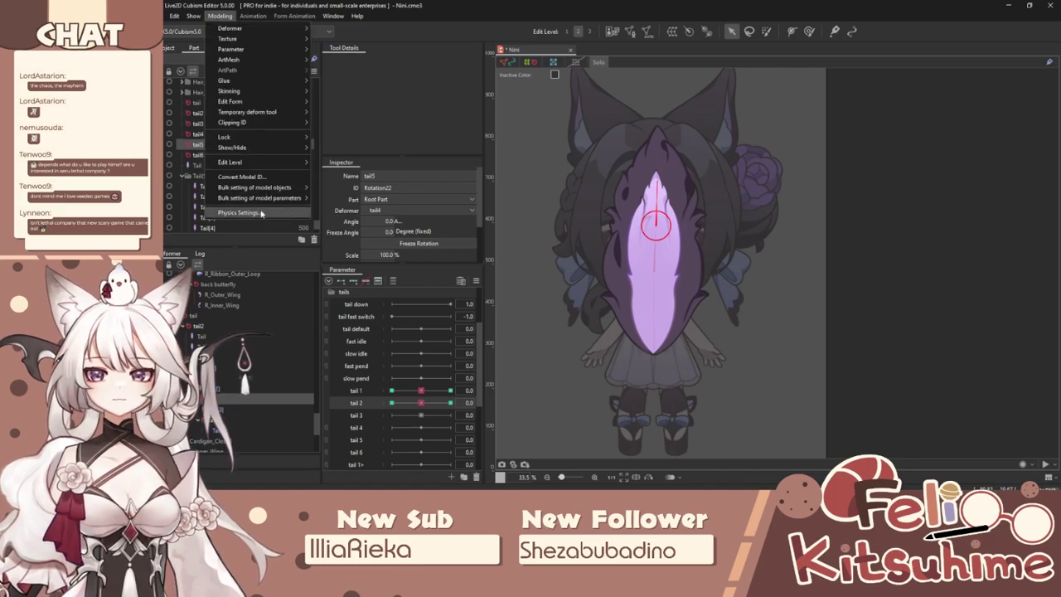
pyautogui.click(241, 213)
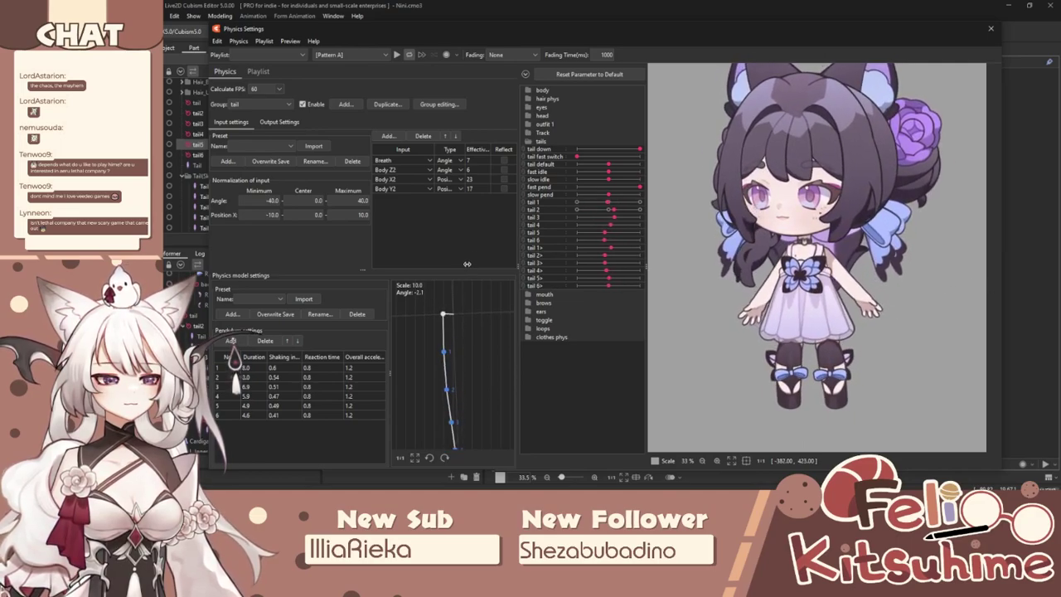
pyautogui.click(454, 181)
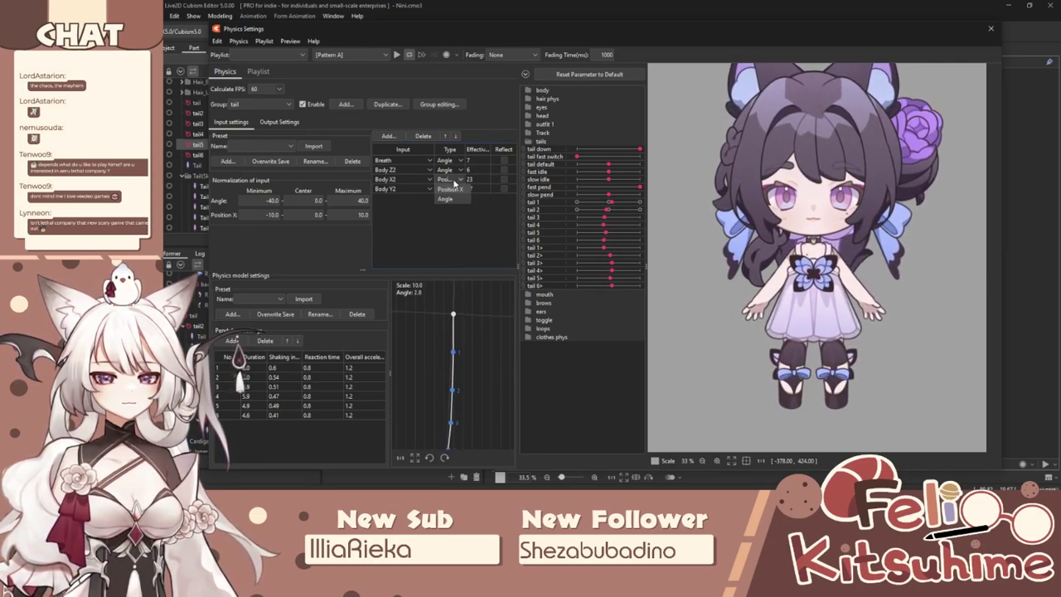
pyautogui.click(450, 198)
pyautogui.click(452, 180)
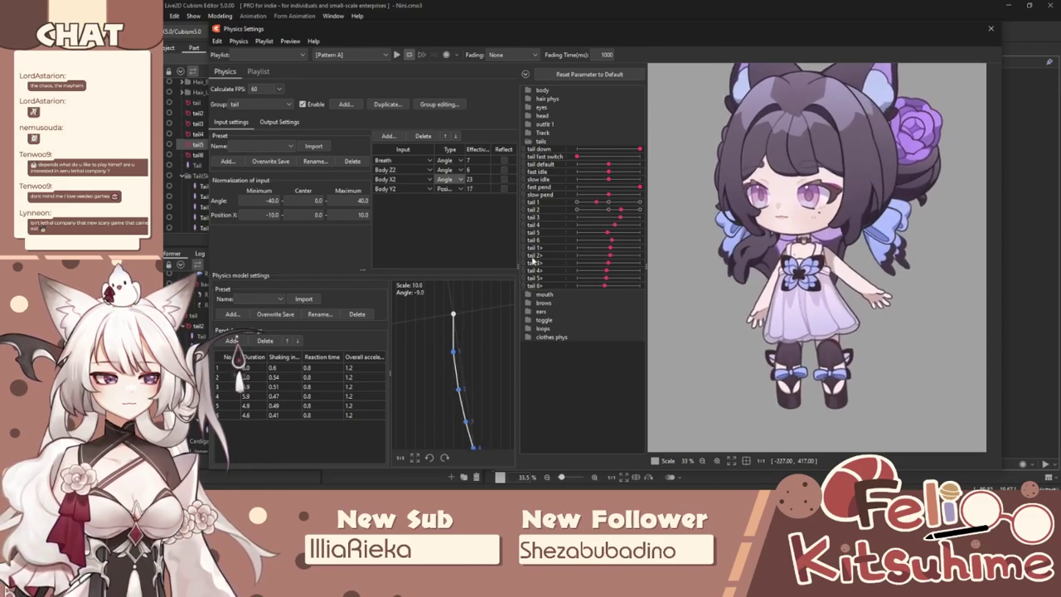
pyautogui.click(504, 179)
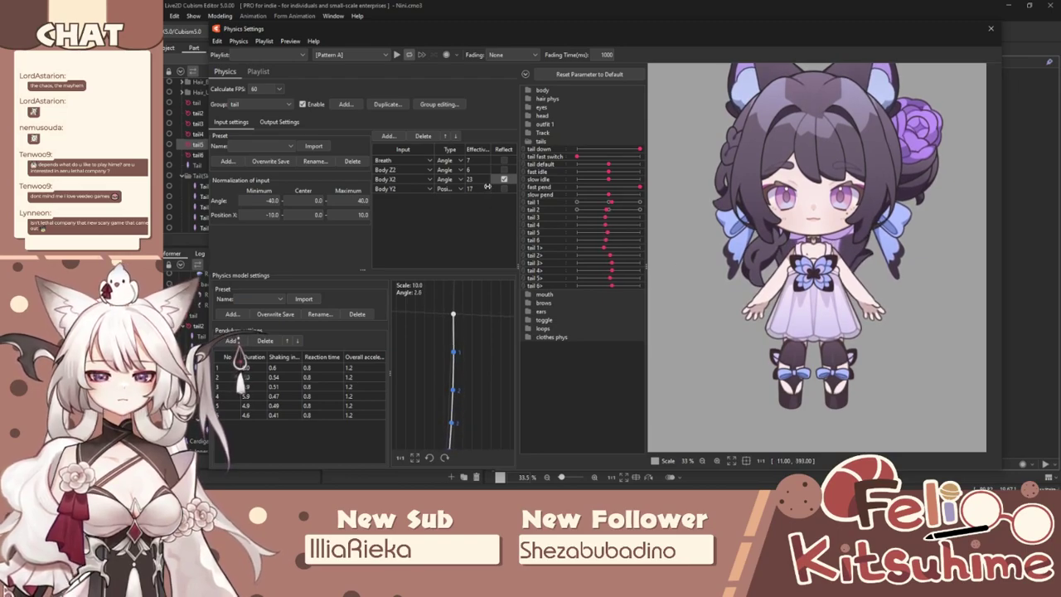
# Test the reflected Body X2 input by moving the previewed character from side to side, and close Physics Settings.
pyautogui.moveTo(895, 261); pyautogui.dragTo(959, 287)
pyautogui.moveTo(1060, 293); pyautogui.dragTo(720, 277)
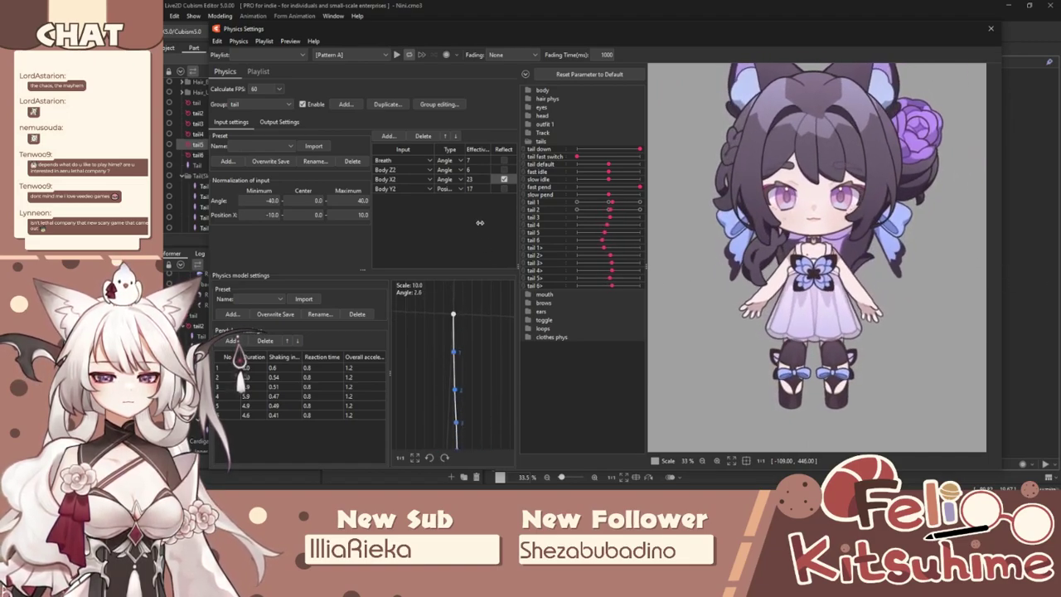
pyautogui.moveTo(477, 179); pyautogui.dragTo(511, 179)
pyautogui.moveTo(729, 280); pyautogui.dragTo(1057, 302)
pyautogui.moveTo(902, 267); pyautogui.dragTo(975, 53)
pyautogui.click(990, 29)
# Check the tail's bend at tail 1 = 30, return tail 1 to 0, and inspect the tail4, tail5 and tail6 deformers.
pyautogui.moveTo(421, 390); pyautogui.dragTo(468, 387)
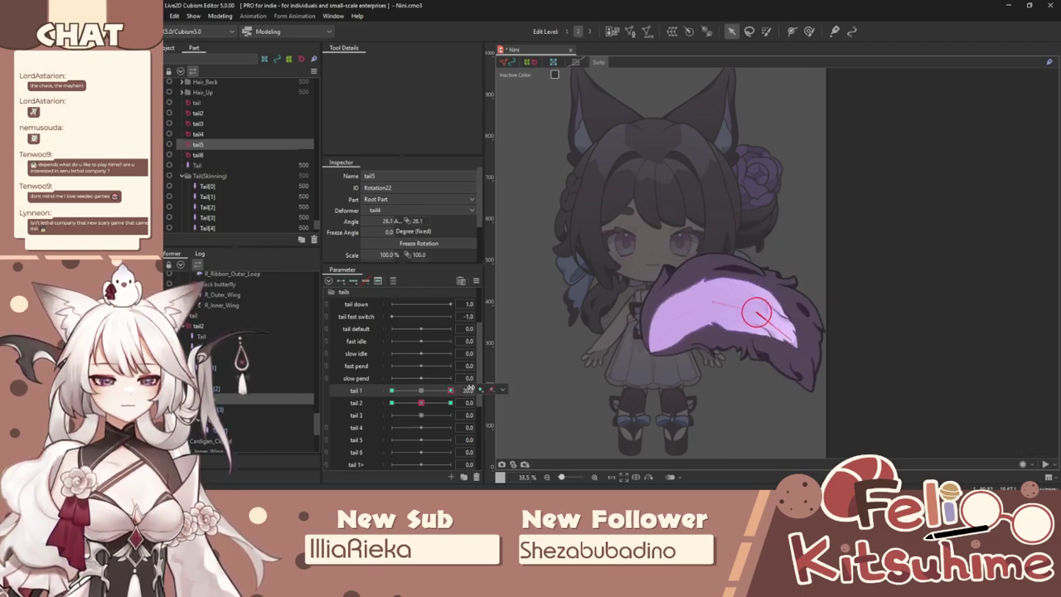
pyautogui.click(423, 392)
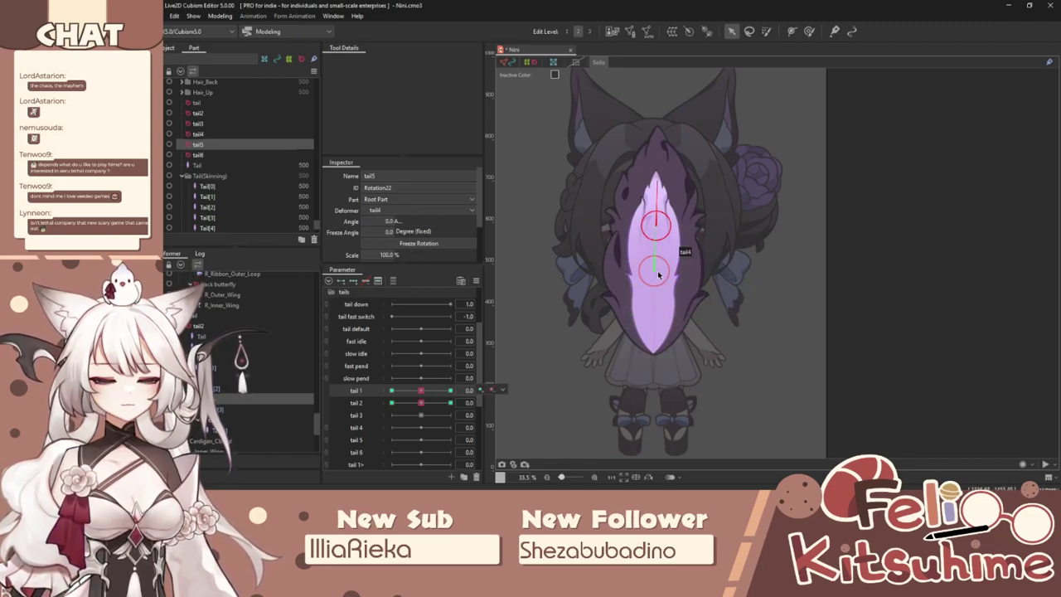
pyautogui.click(656, 272)
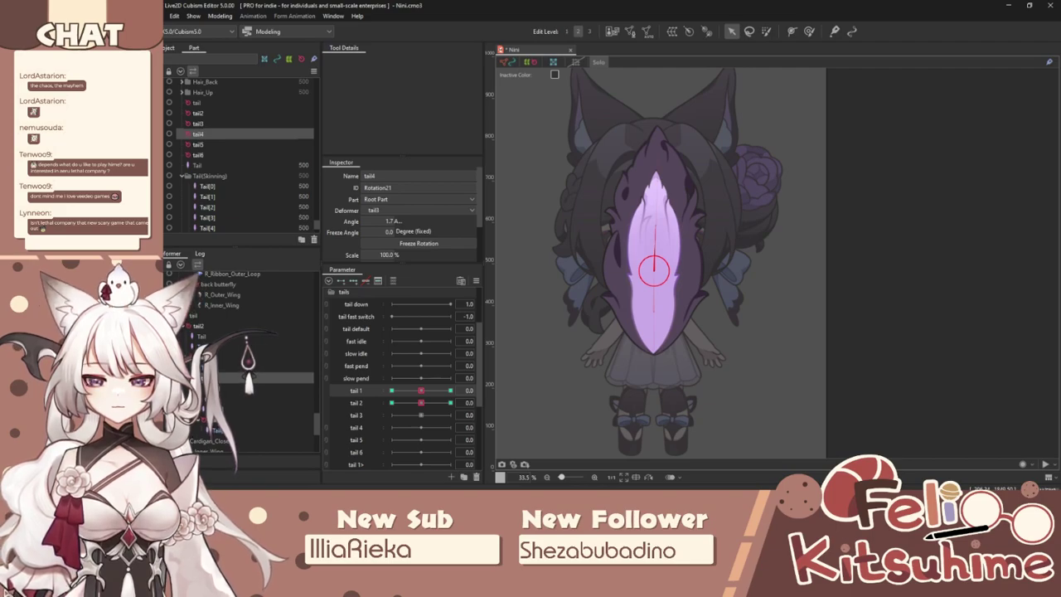
pyautogui.click(223, 399)
pyautogui.keyDown('ctrl'); pyautogui.click(223, 420); pyautogui.keyUp('ctrl')
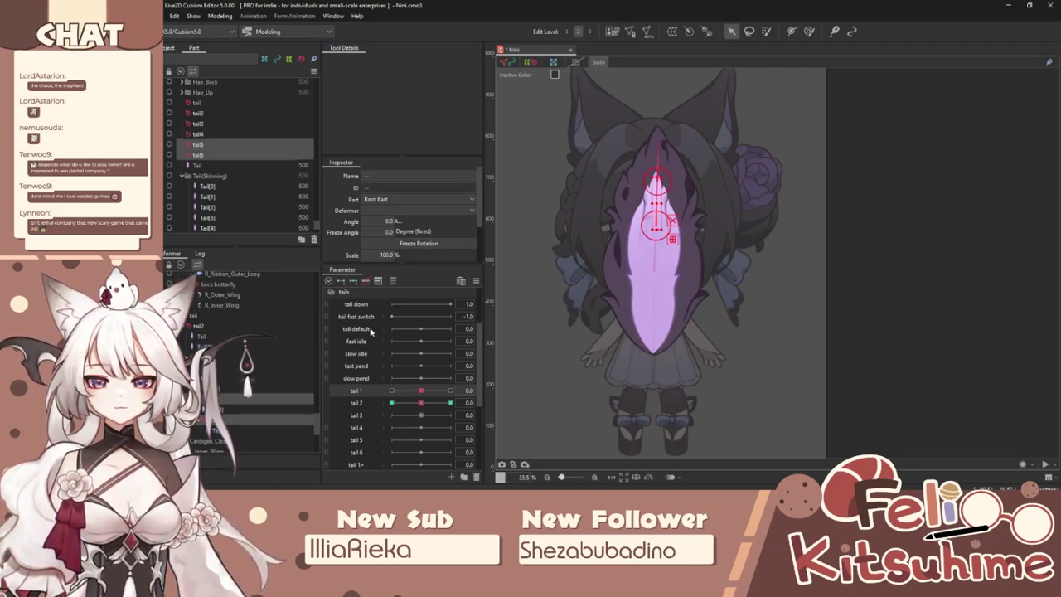
# Rotate tail4 to about 25 degrees at tail 1 = 30, with -25.5 degrees as its opposite at tail 1 = -30.
pyautogui.moveTo(421, 404); pyautogui.dragTo(454, 391)
pyautogui.click(249, 377)
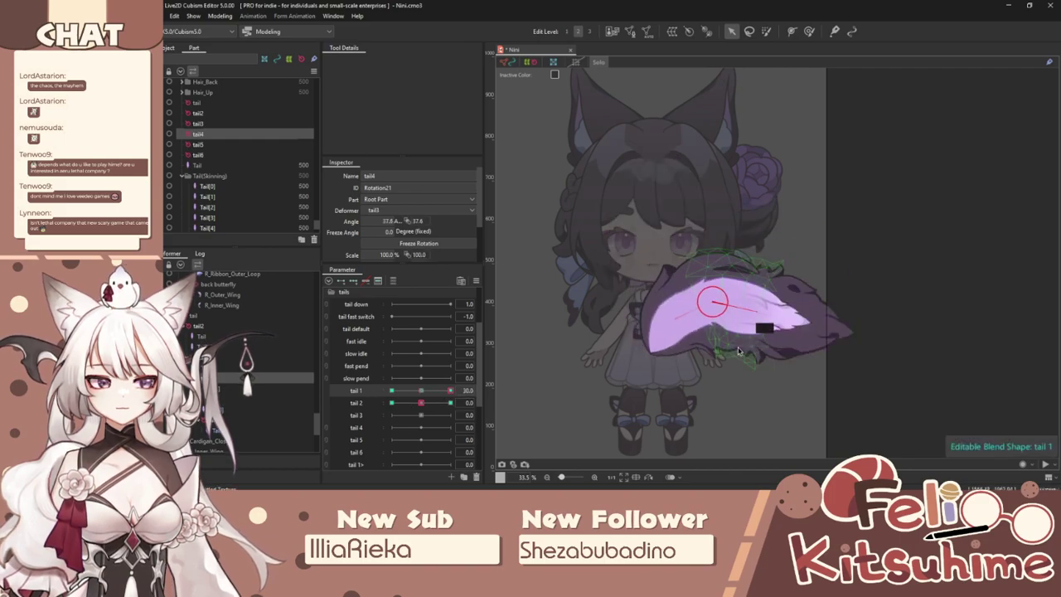
pyautogui.moveTo(756, 310); pyautogui.dragTo(758, 302)
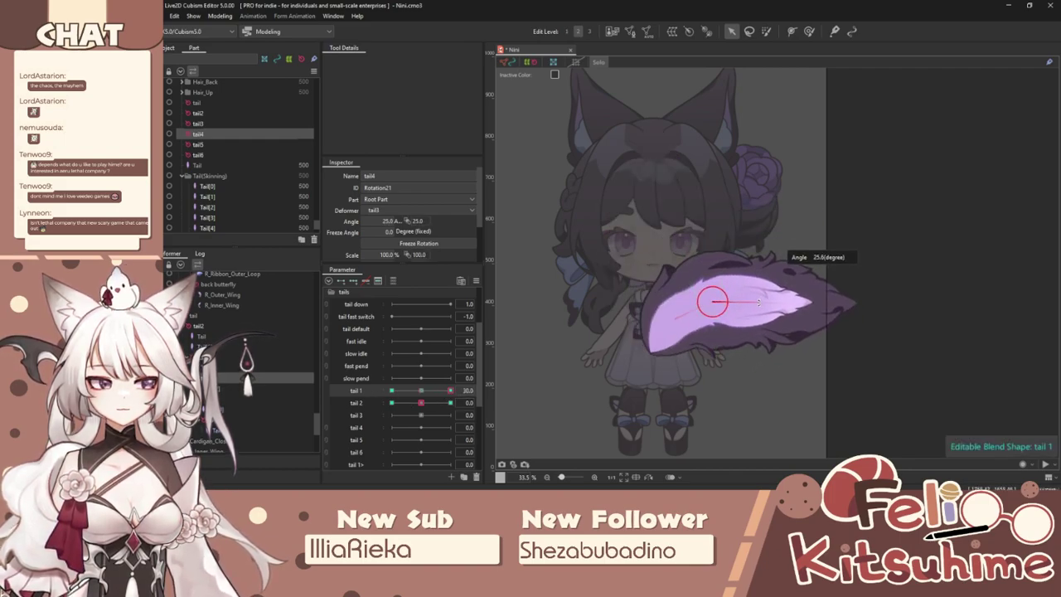
pyautogui.moveTo(450, 391); pyautogui.dragTo(387, 391)
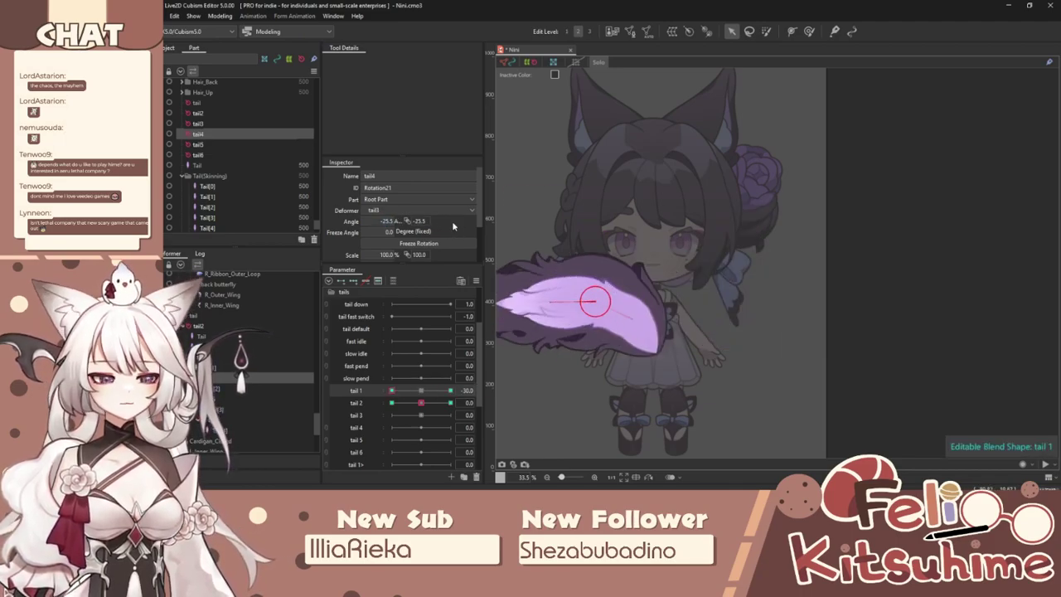
# Return tail 1 to 0 and set tail4's neutral angle to 0.
pyautogui.click(420, 390)
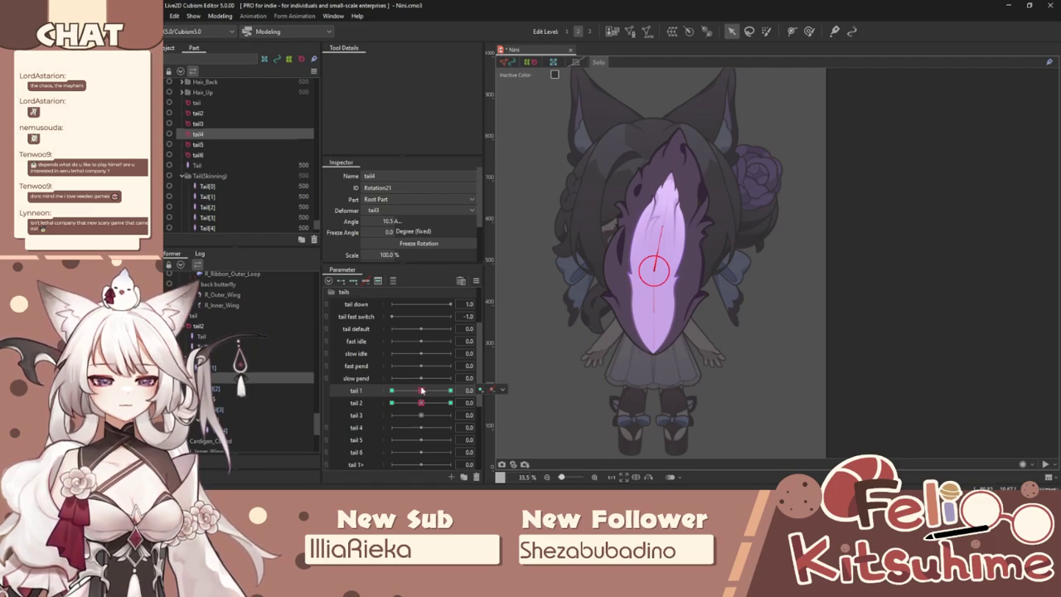
pyautogui.write('0')
pyautogui.press('Return')
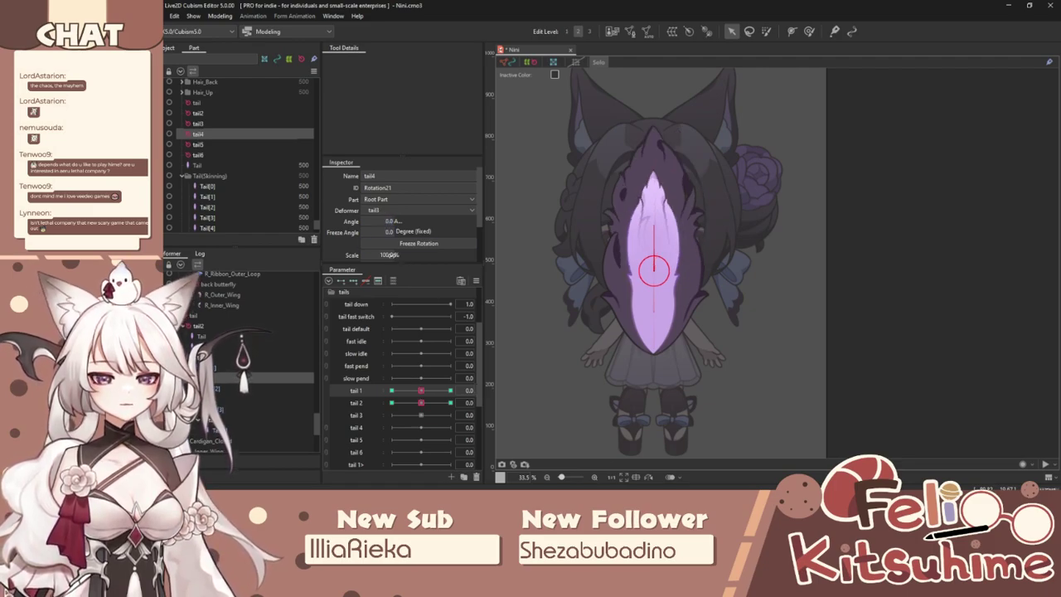
# Test the tail's motion in the Physics Settings preview, and close Physics Settings.
pyautogui.click(217, 16)
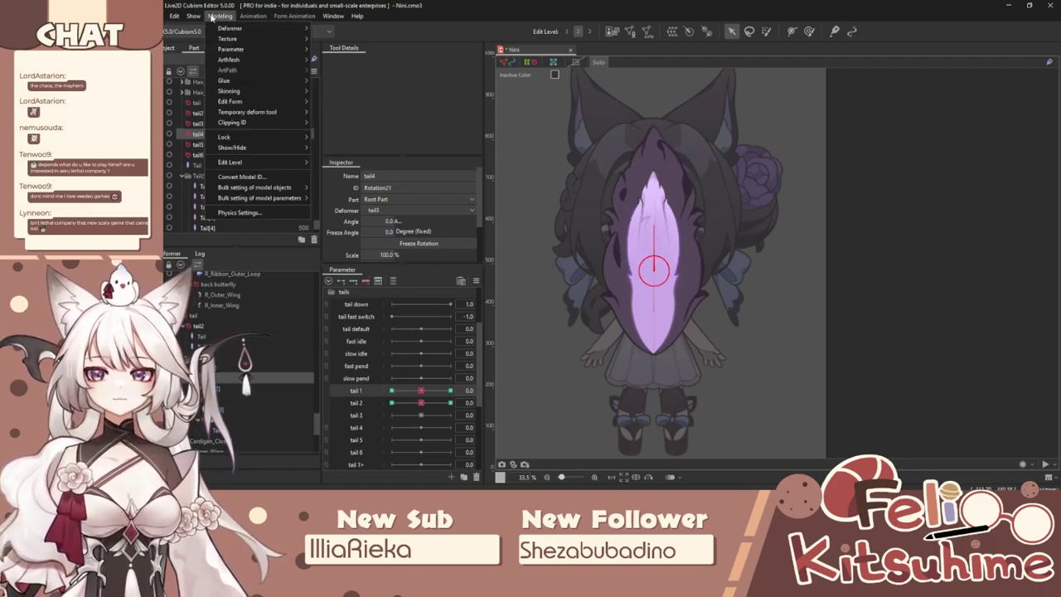
pyautogui.click(261, 213)
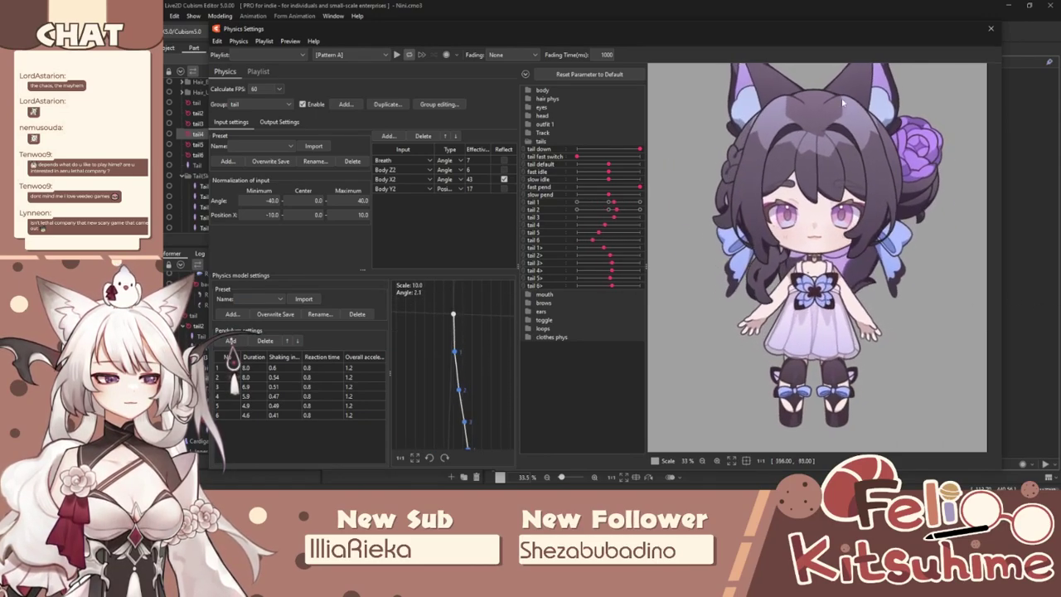
pyautogui.click(990, 30)
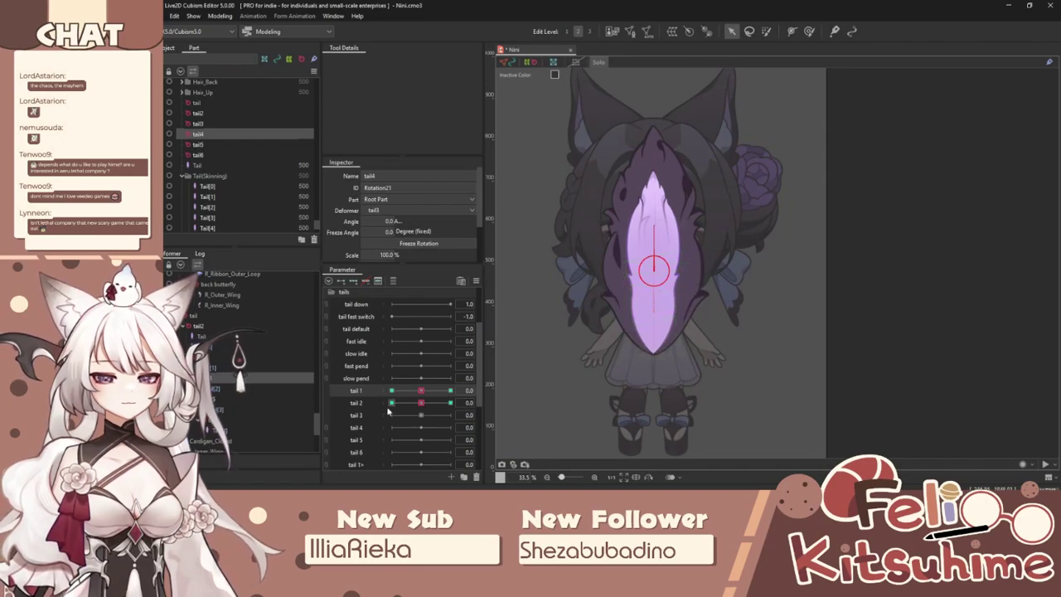
# Select the tail deformer's child elements without the base tail deformer and the Tail mesh, and isolate them in Solo view.
pyautogui.click(597, 63)
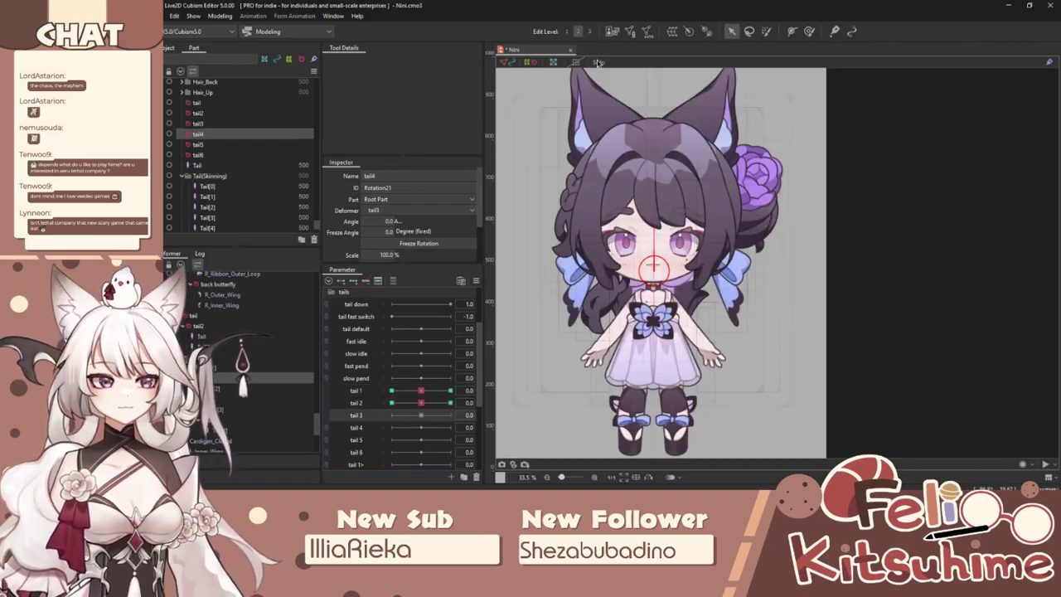
pyautogui.click(198, 144)
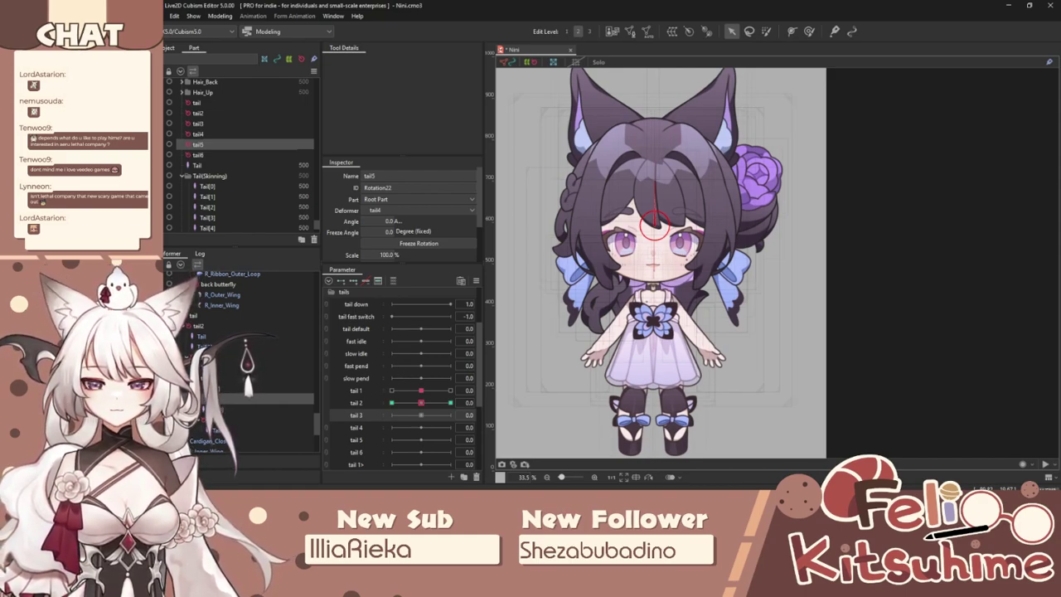
pyautogui.click(197, 133)
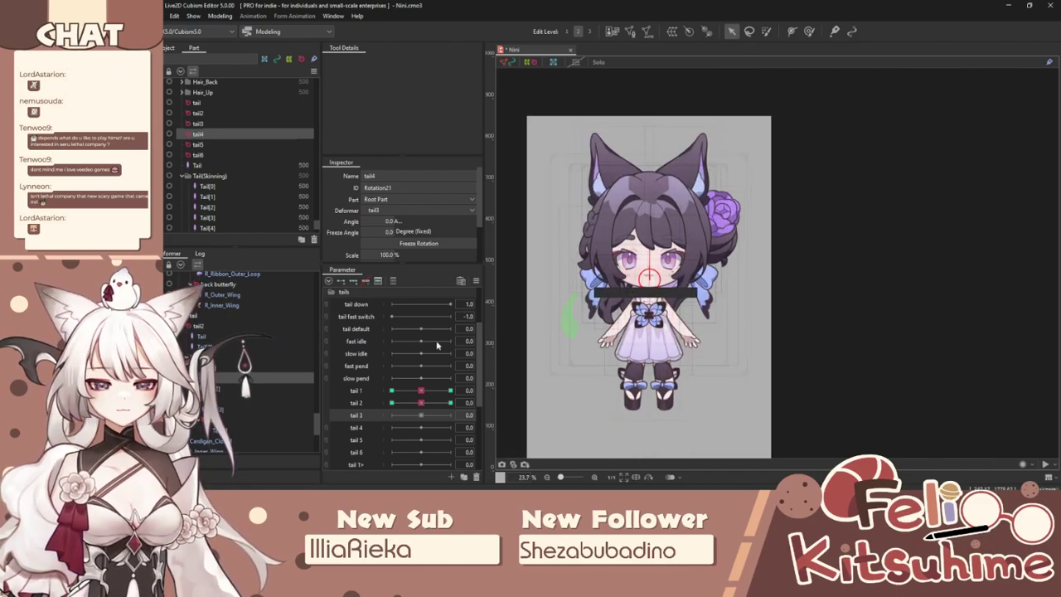
pyautogui.click(197, 326)
pyautogui.rightClick(199, 315)
pyautogui.click(235, 325)
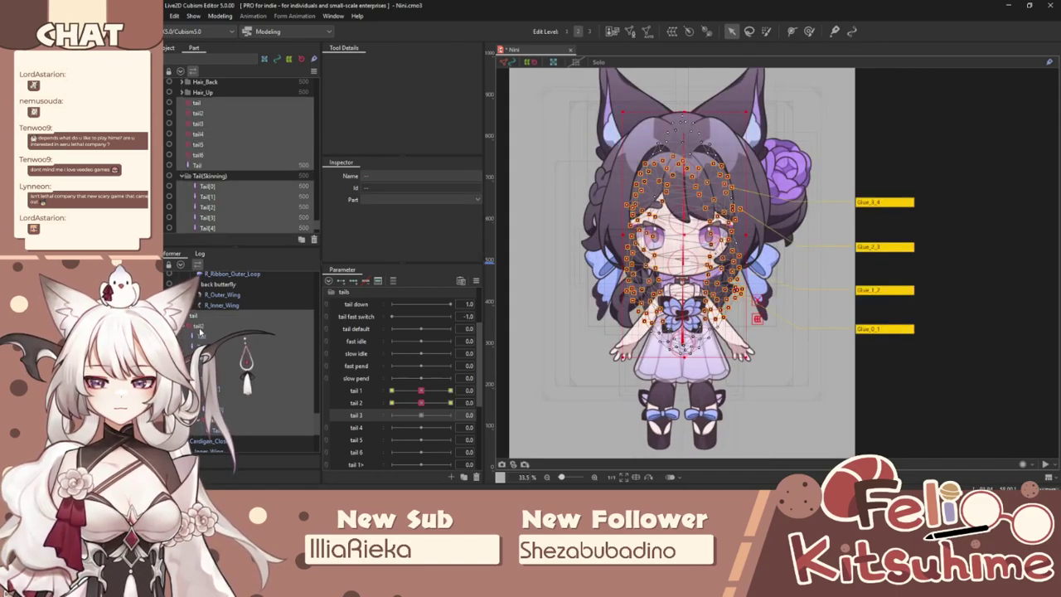
pyautogui.keyDown('ctrl'); pyautogui.click(202, 336); pyautogui.keyUp('ctrl')
pyautogui.keyDown('ctrl'); pyautogui.click(198, 315); pyautogui.keyUp('ctrl')
pyautogui.click(598, 62)
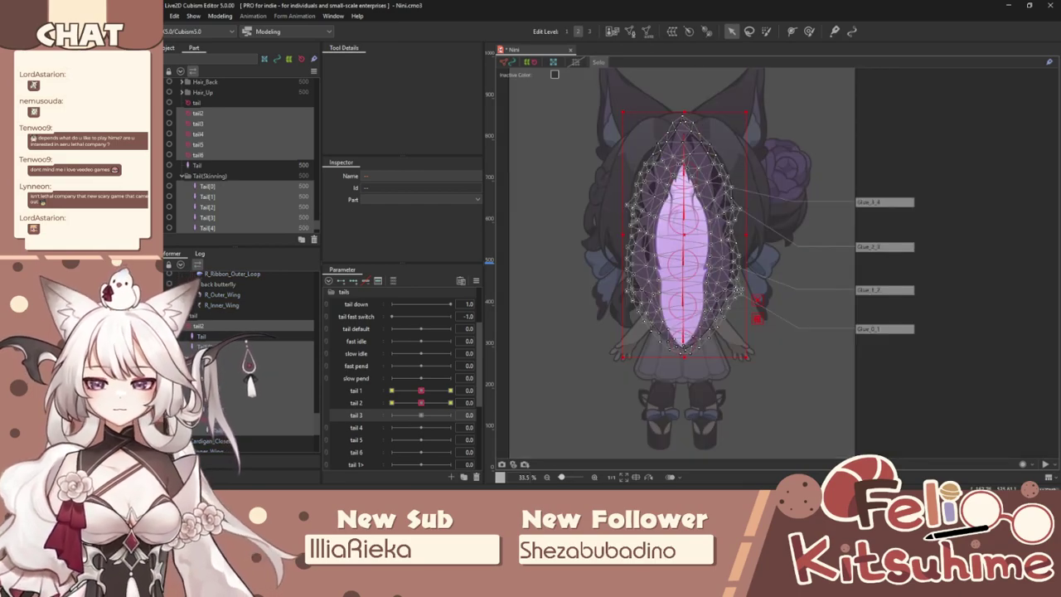
# Give tail4 three blend-shape keys on tail 3, and rotate it to 25.5 degrees at tail 3 = 30.
pyautogui.click(234, 377)
pyautogui.click(353, 281)
pyautogui.moveTo(421, 403)
pyautogui.mouseDown()
pyautogui.moveTo(460, 404)
pyautogui.moveTo(393, 403)
pyautogui.moveTo(472, 412)
pyautogui.moveTo(428, 405)
pyautogui.mouseUp()
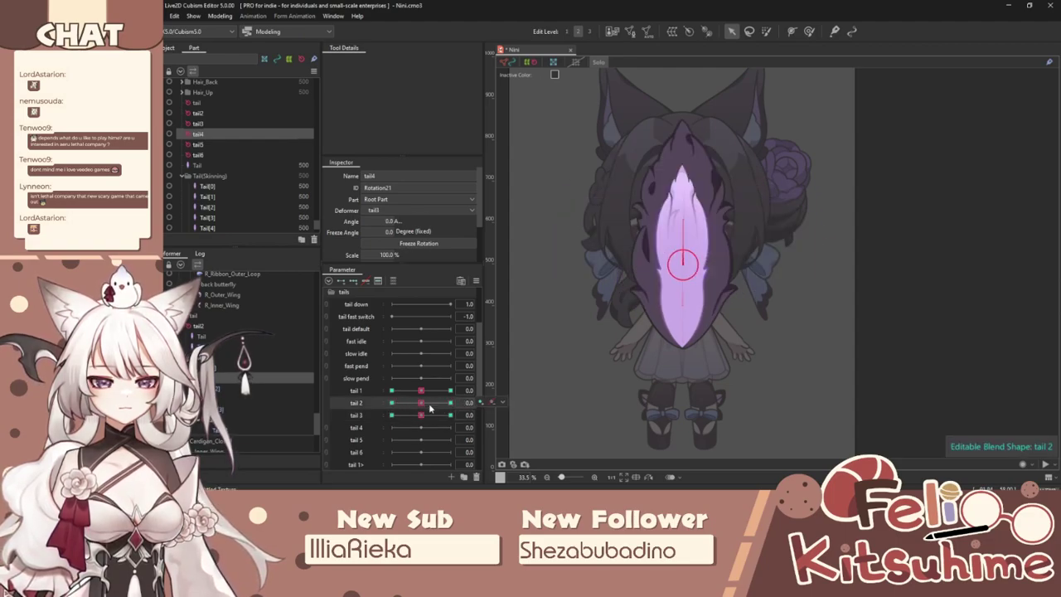
pyautogui.click(450, 414)
pyautogui.moveTo(685, 222); pyautogui.dragTo(709, 217)
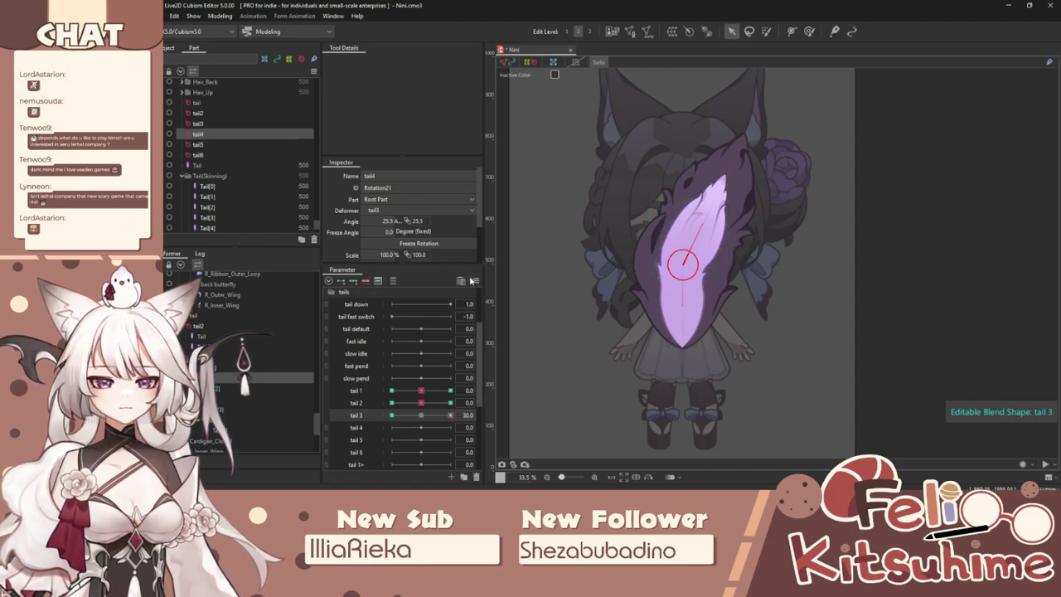
# Mirror tail4's rotation onto the opposite tail 3 key, and check it at -30.
pyautogui.click(472, 280)
pyautogui.click(575, 380)
pyautogui.click(585, 343)
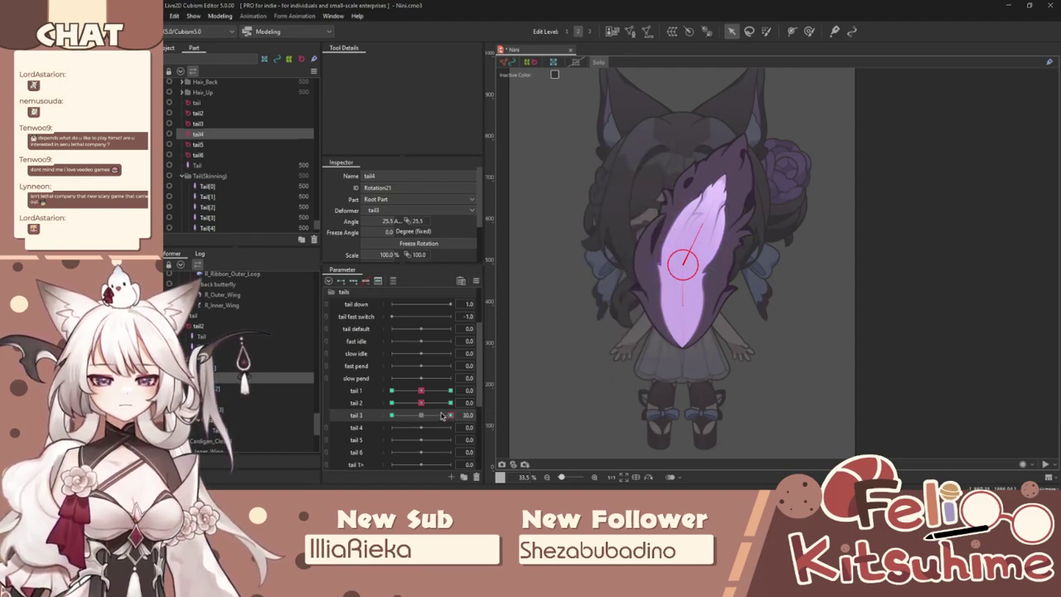
pyautogui.click(392, 415)
# Key tail5's rotation to -28.7 degrees at tail 3 = -30 and 28.7 degrees at 30, and return tail 3 to 0.
pyautogui.click(266, 398)
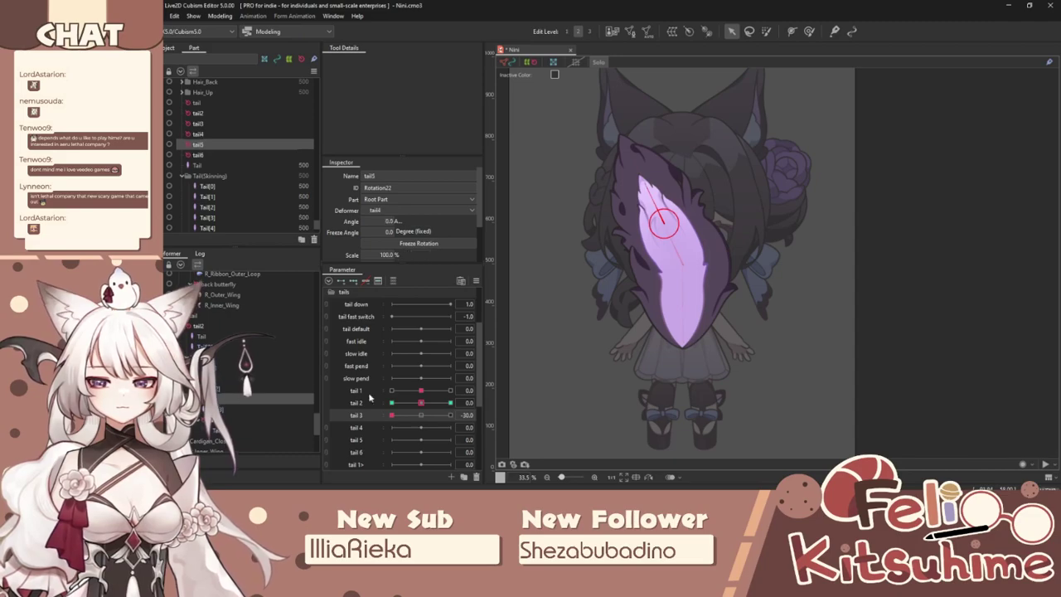
pyautogui.moveTo(668, 213); pyautogui.dragTo(618, 197)
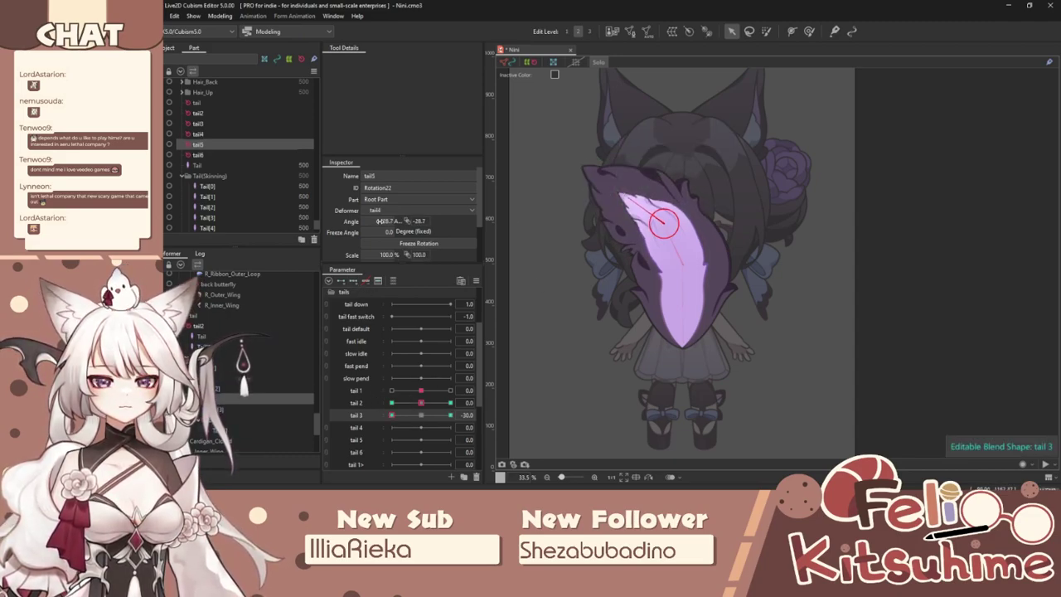
pyautogui.click(423, 415)
pyautogui.moveTo(432, 419); pyautogui.dragTo(452, 416)
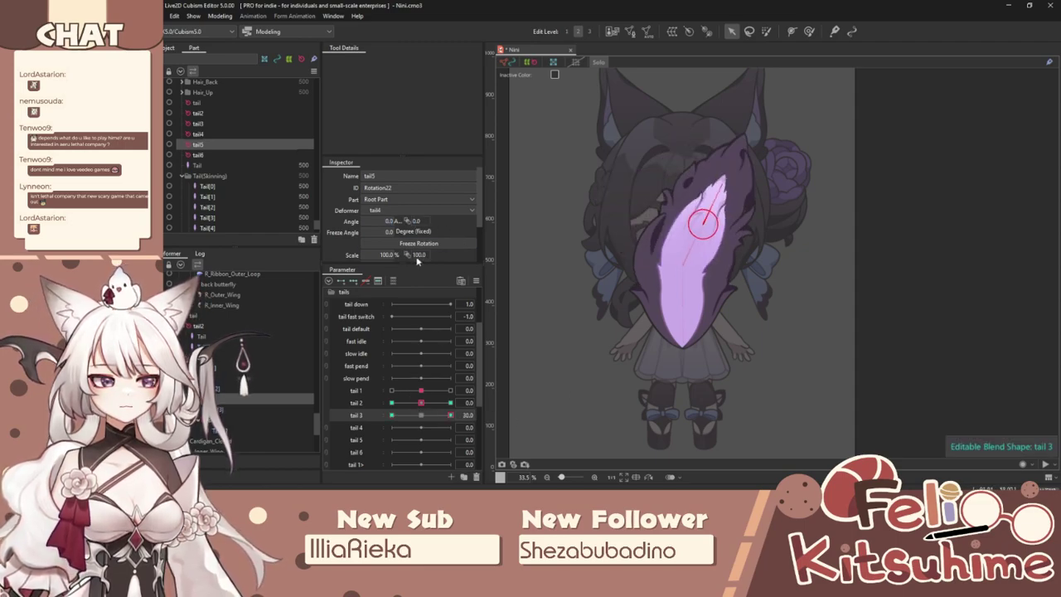
pyautogui.doubleClick(386, 219)
pyautogui.press('Return')
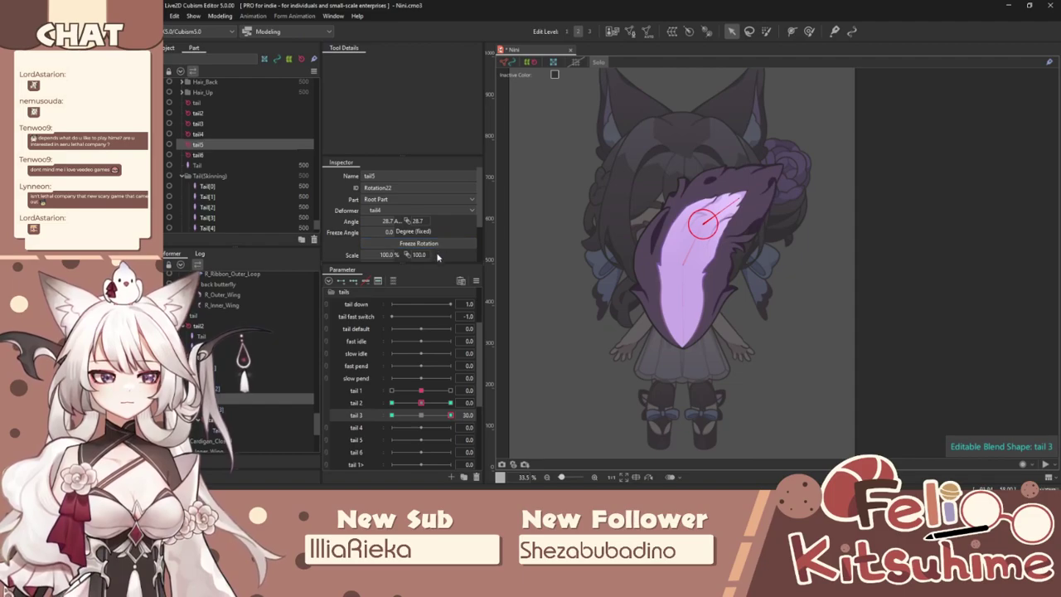
pyautogui.moveTo(440, 416); pyautogui.dragTo(418, 418)
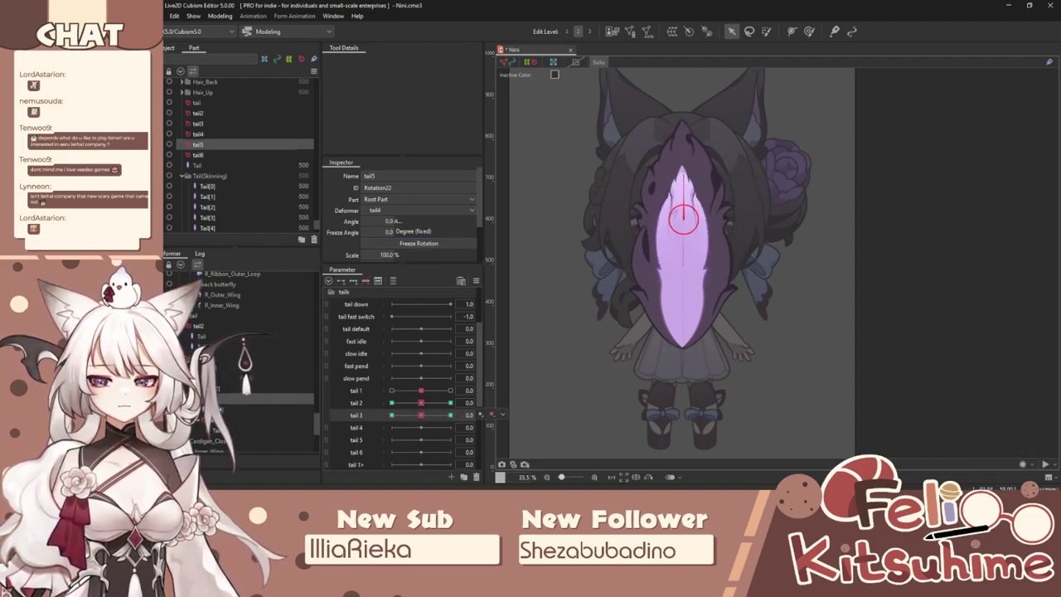
# Key tail6's rotation to -38.3 degrees at tail 3 = -30 and 38.3 degrees at 30, and return tail 3 to 0.
pyautogui.click(232, 423)
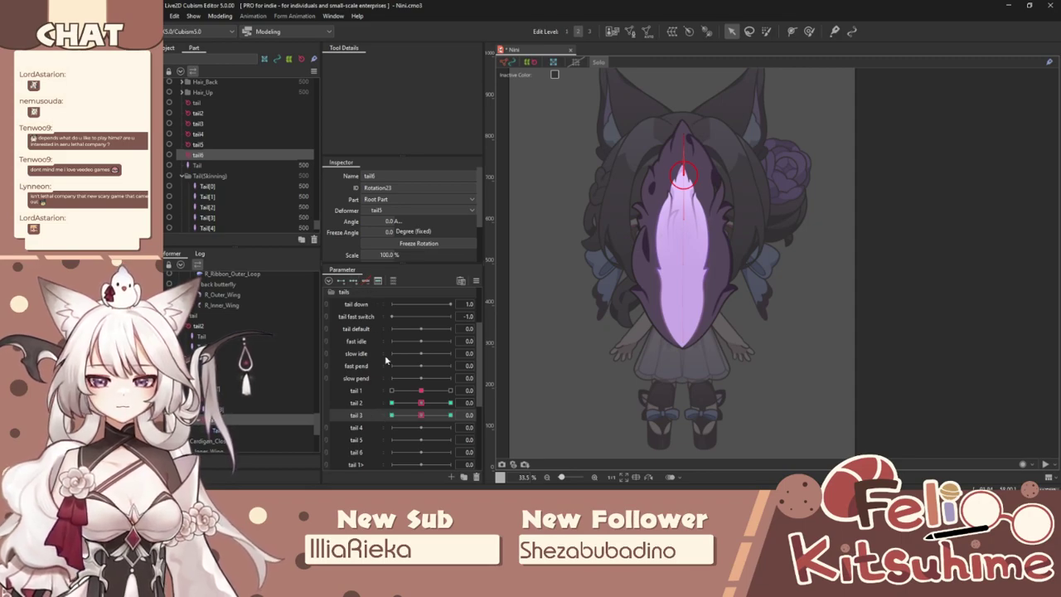
pyautogui.click(392, 414)
pyautogui.moveTo(589, 177); pyautogui.dragTo(580, 203)
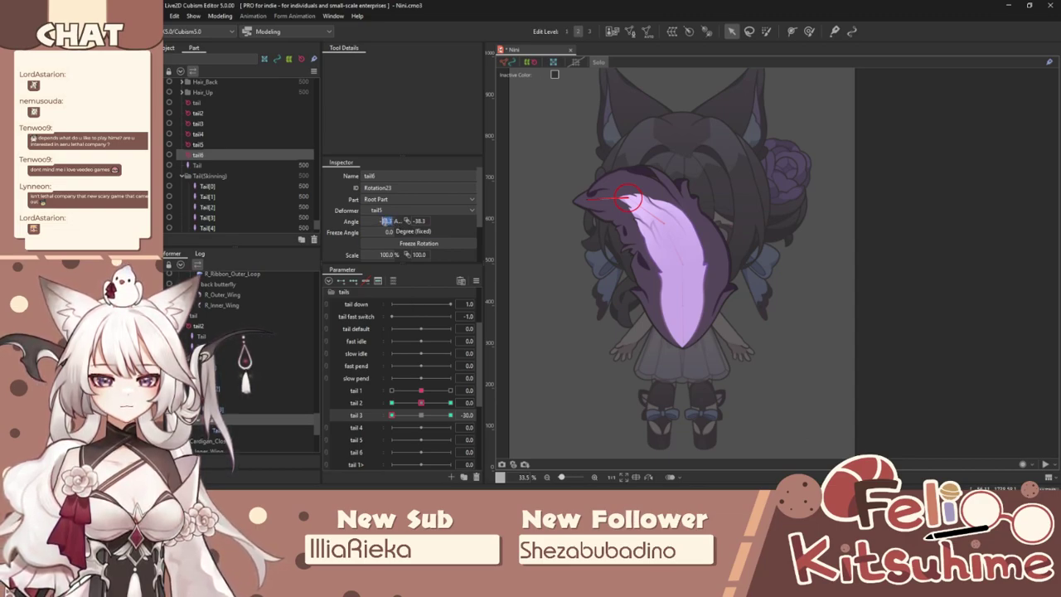
pyautogui.click(449, 415)
pyautogui.write('38.3')
pyautogui.press('Return')
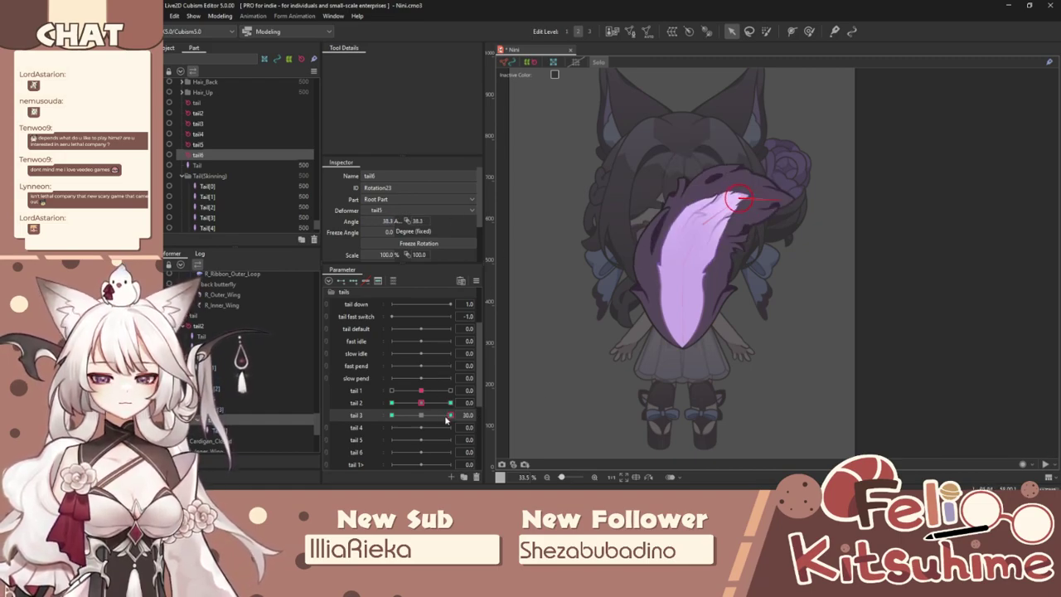
pyautogui.moveTo(447, 414); pyautogui.dragTo(421, 414)
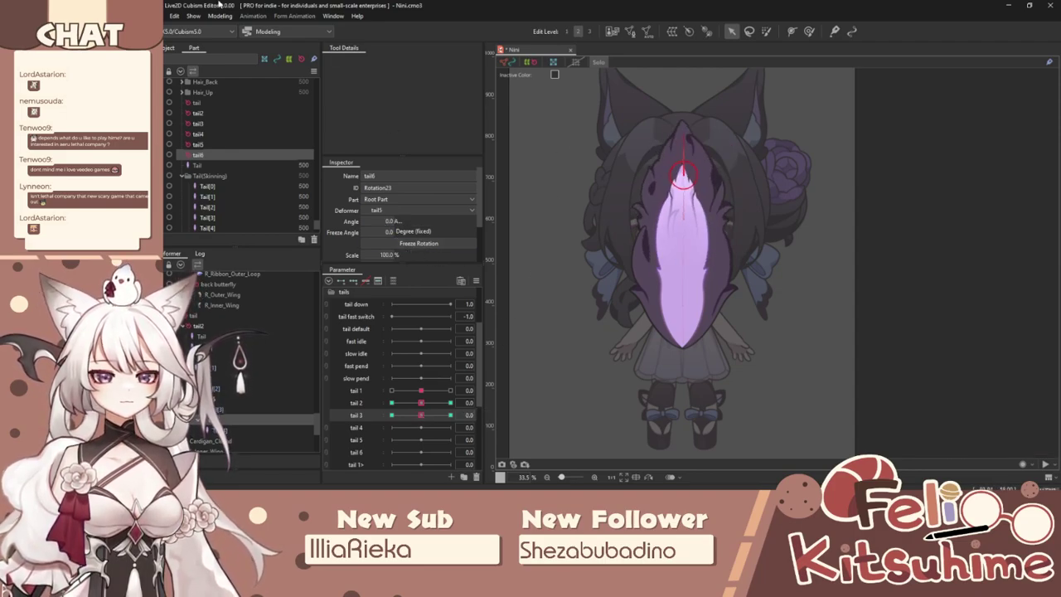
# Preview the newly keyed tail 3 bend in Physics Settings by moving the character around, and close Physics Settings.
pyautogui.click(220, 15)
pyautogui.click(263, 212)
pyautogui.moveTo(876, 262); pyautogui.dragTo(957, 311)
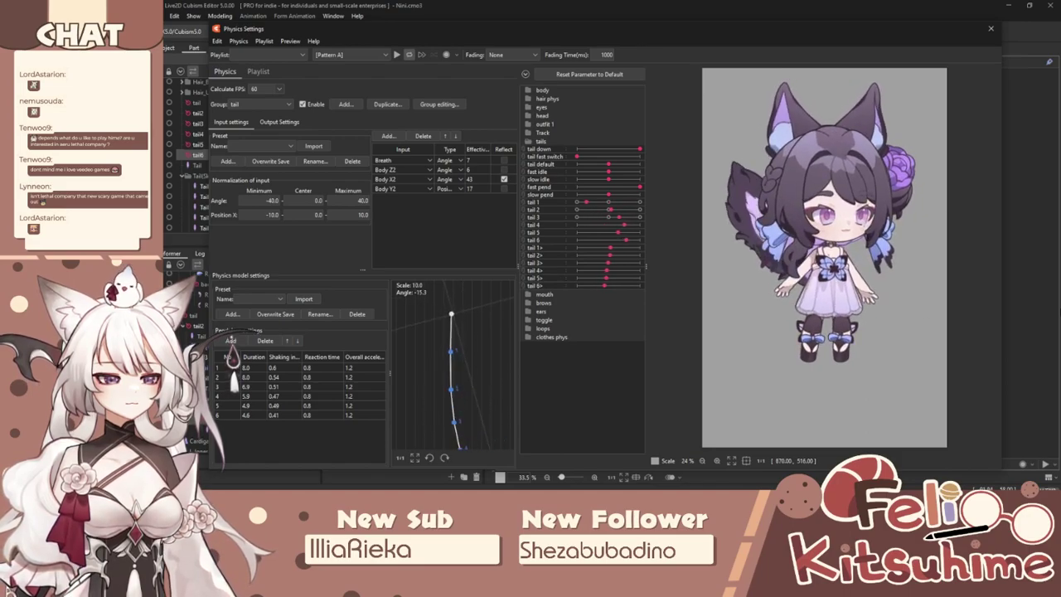
pyautogui.click(991, 28)
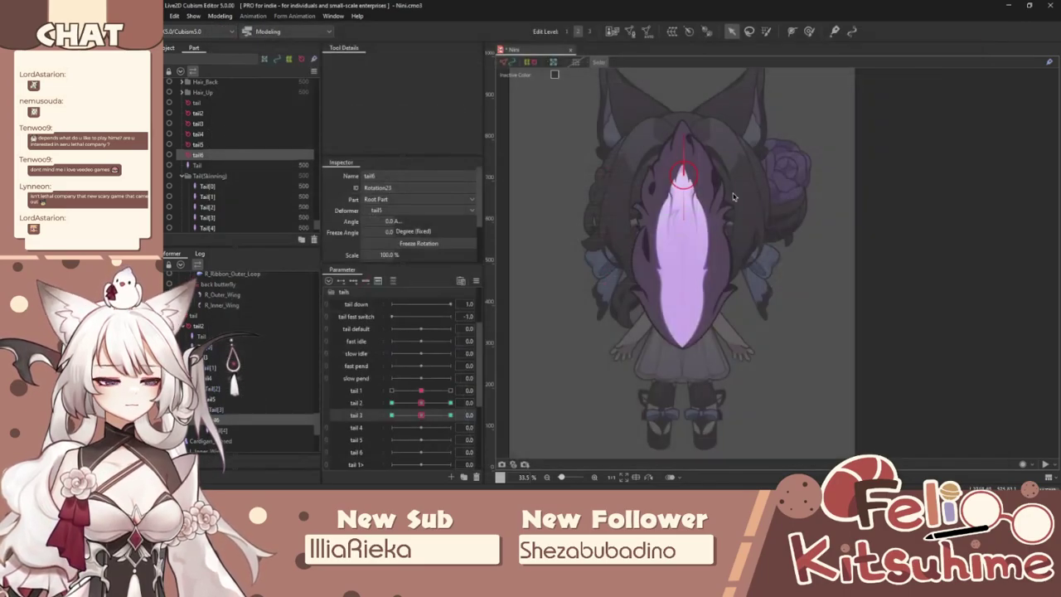
# Rotate the tail2 deformer to about 64.3 degrees at tail 1 = 30.
pyautogui.click(201, 327)
pyautogui.moveTo(421, 390); pyautogui.dragTo(482, 398)
pyautogui.moveTo(705, 311); pyautogui.dragTo(619, 359)
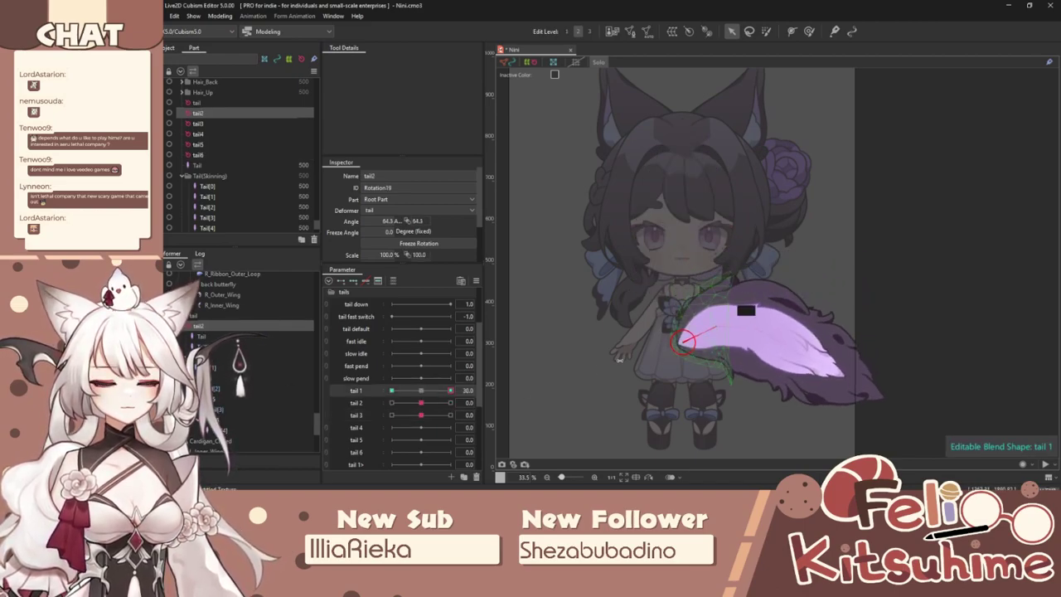
# Mirror tail2's rotation onto the opposite tail 1 key, and check it at -30.
pyautogui.click(476, 281)
pyautogui.click(518, 374)
pyautogui.click(575, 351)
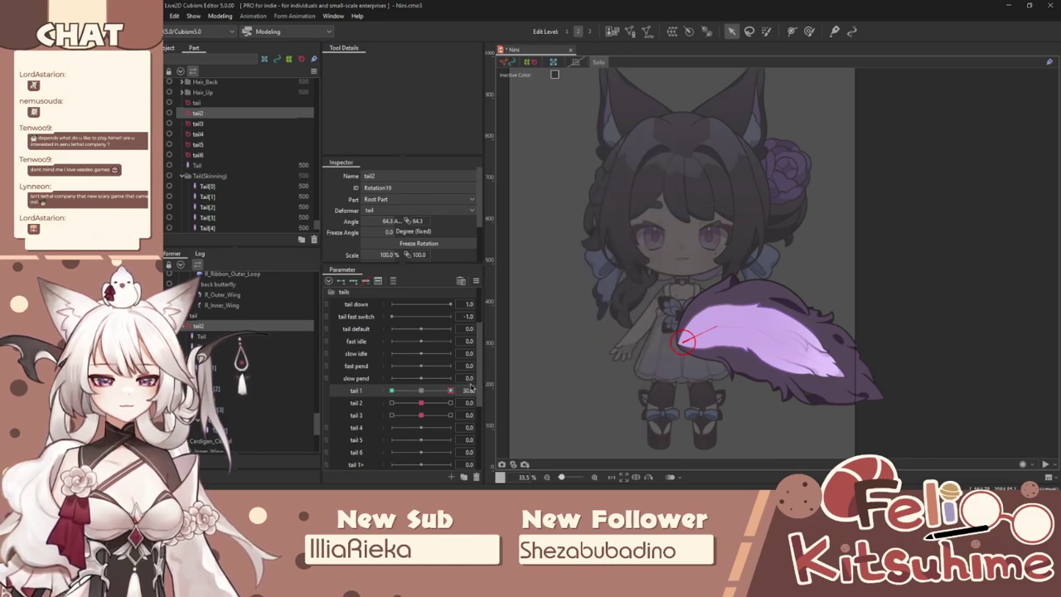
pyautogui.moveTo(450, 391); pyautogui.dragTo(386, 390)
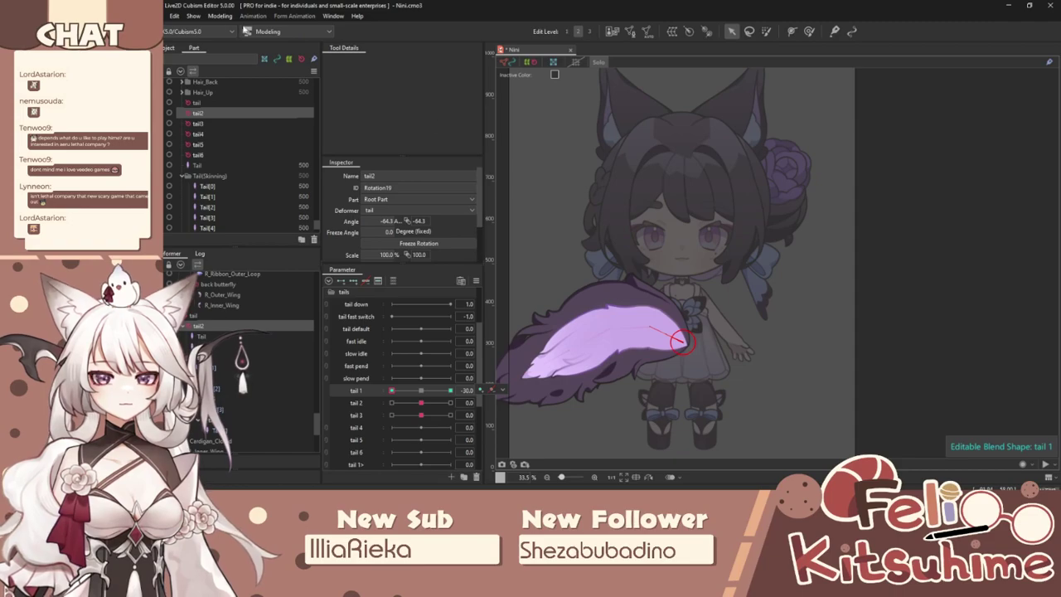
# Reopen Physics Settings and test the tail's wider base swing in the character preview.
pyautogui.click(220, 16)
pyautogui.click(271, 216)
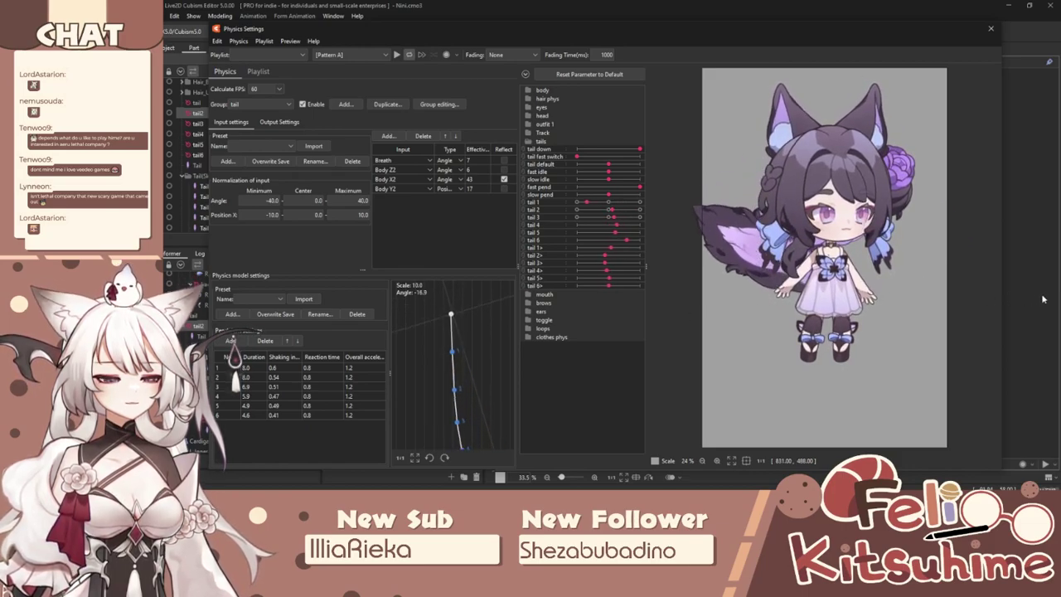
# Close Physics Settings, select the tail6 rotation deformer, and make tail 4 a blend-shape parameter.
pyautogui.click(990, 28)
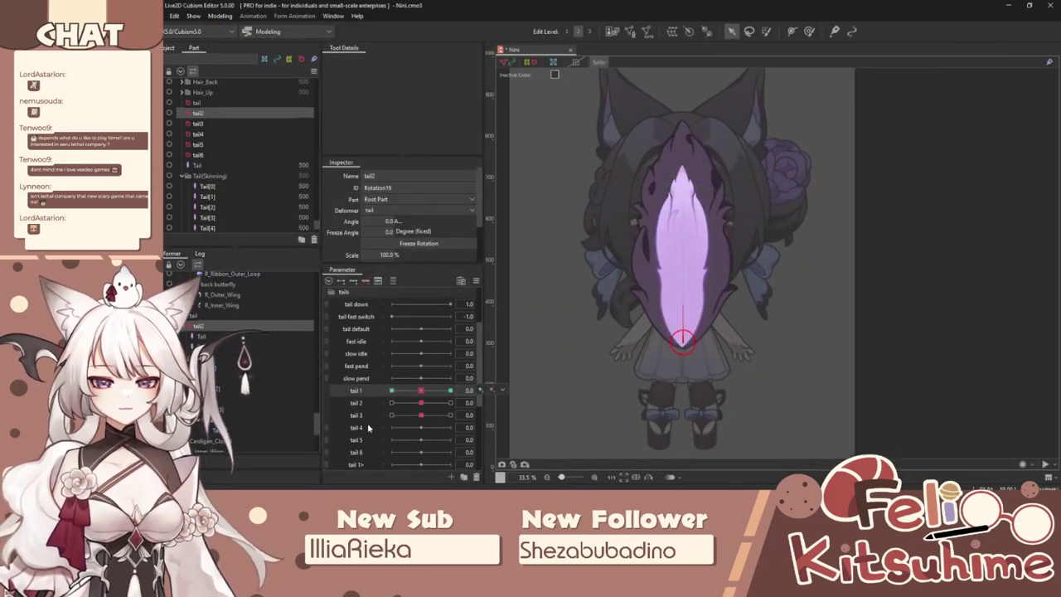
pyautogui.click(369, 425)
pyautogui.click(222, 399)
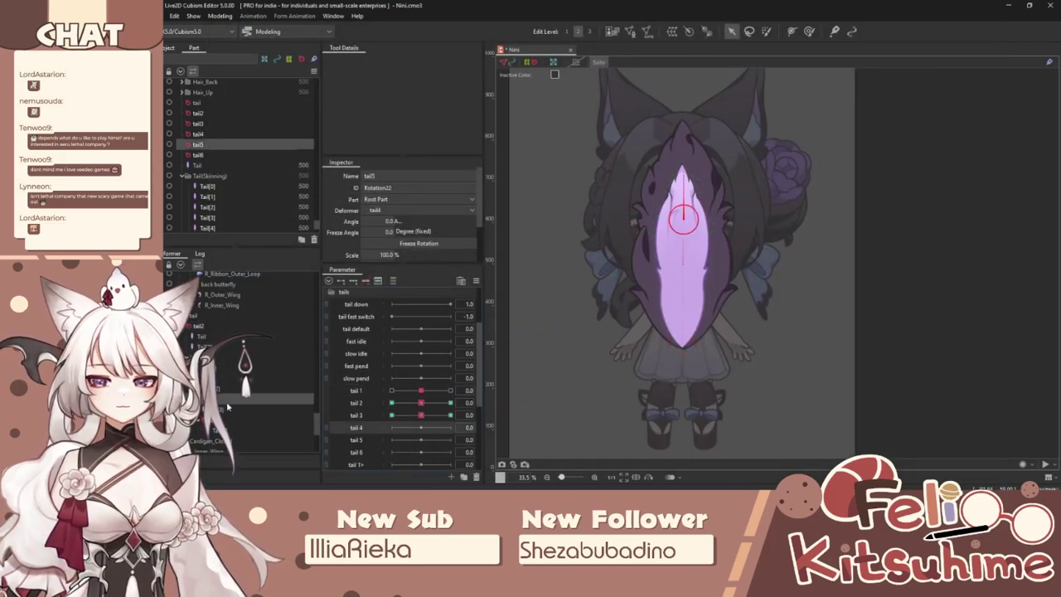
pyautogui.click(224, 420)
pyautogui.click(367, 282)
pyautogui.rightClick(374, 430)
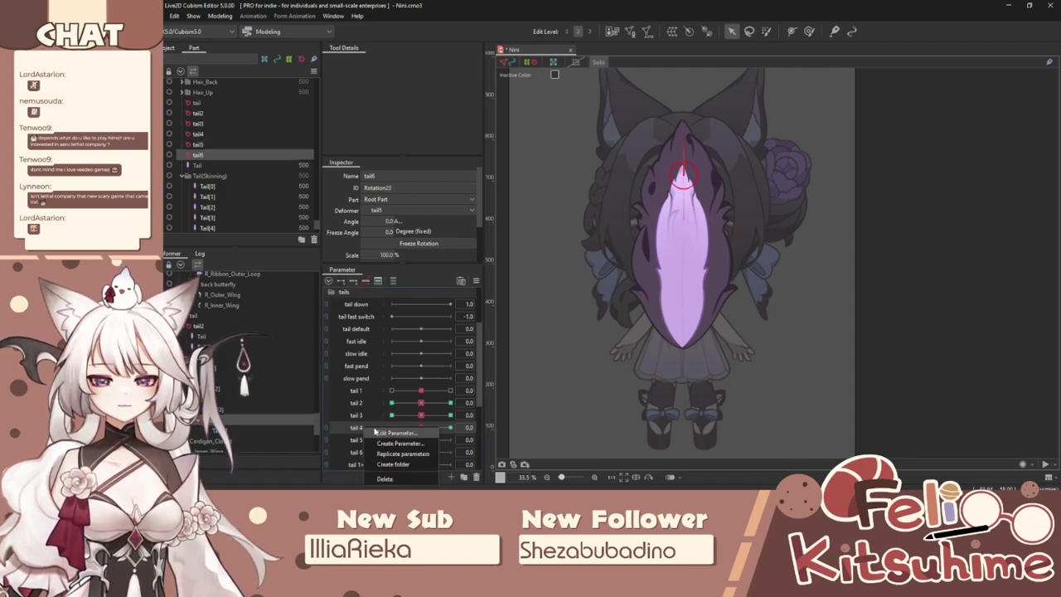
pyautogui.click(360, 411)
pyautogui.rightClick(362, 427)
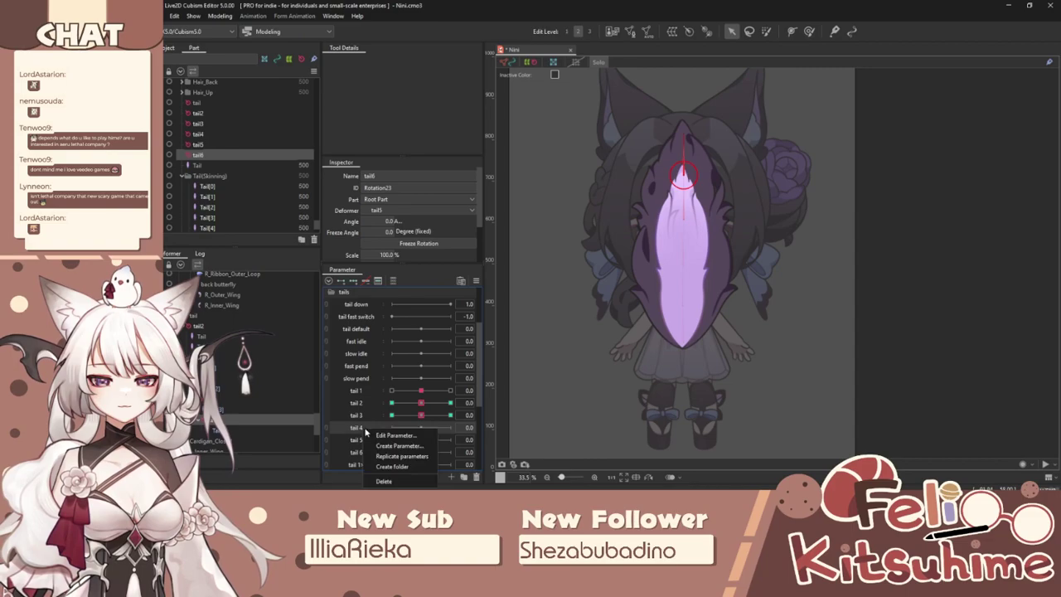
pyautogui.click(389, 433)
pyautogui.click(584, 311)
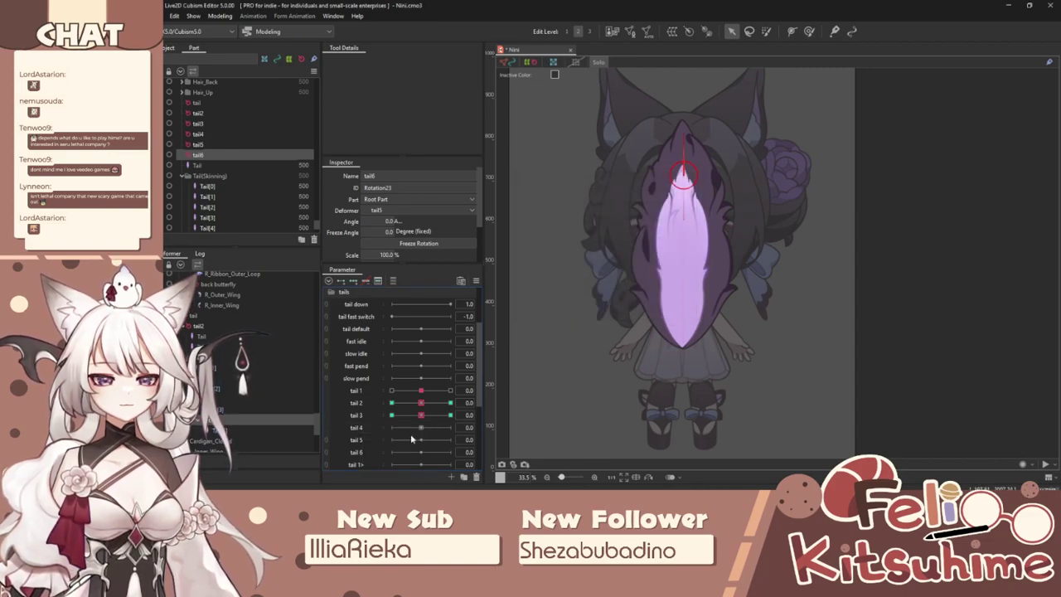
# Rotate tail6 by about 40.6 degrees at tail 4 = 30, mirror the rotation onto -30, and compare both ends.
pyautogui.click(450, 427)
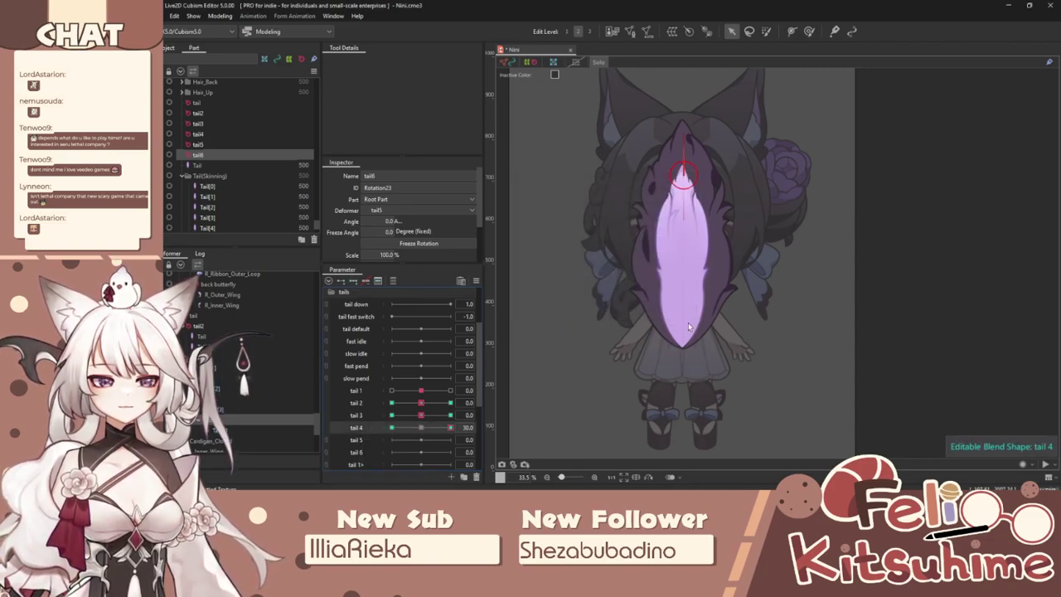
pyautogui.moveTo(685, 126); pyautogui.dragTo(709, 144)
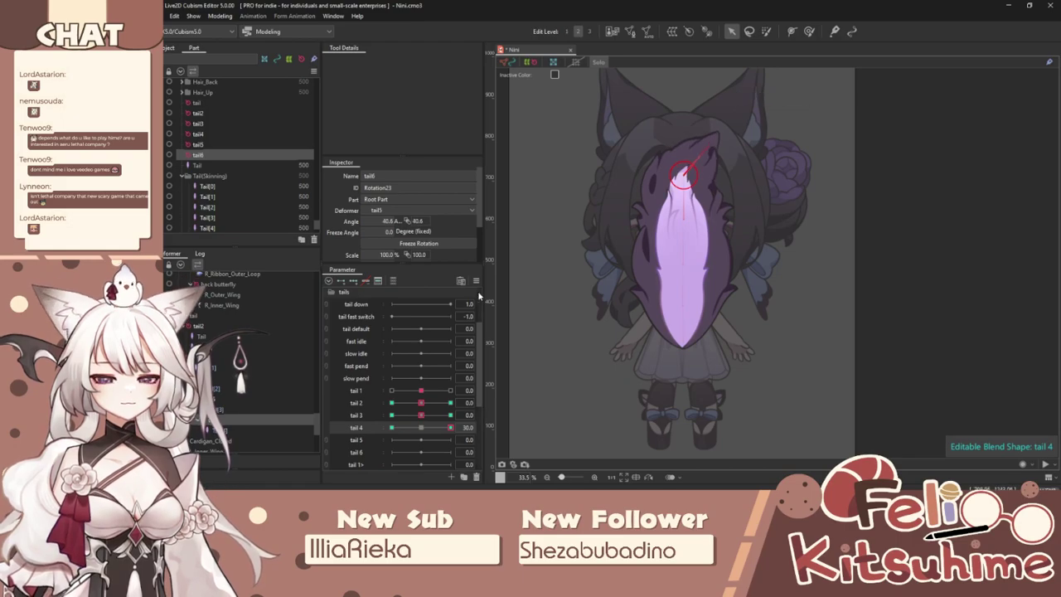
pyautogui.rightClick(497, 272)
pyautogui.click(538, 378)
pyautogui.click(585, 342)
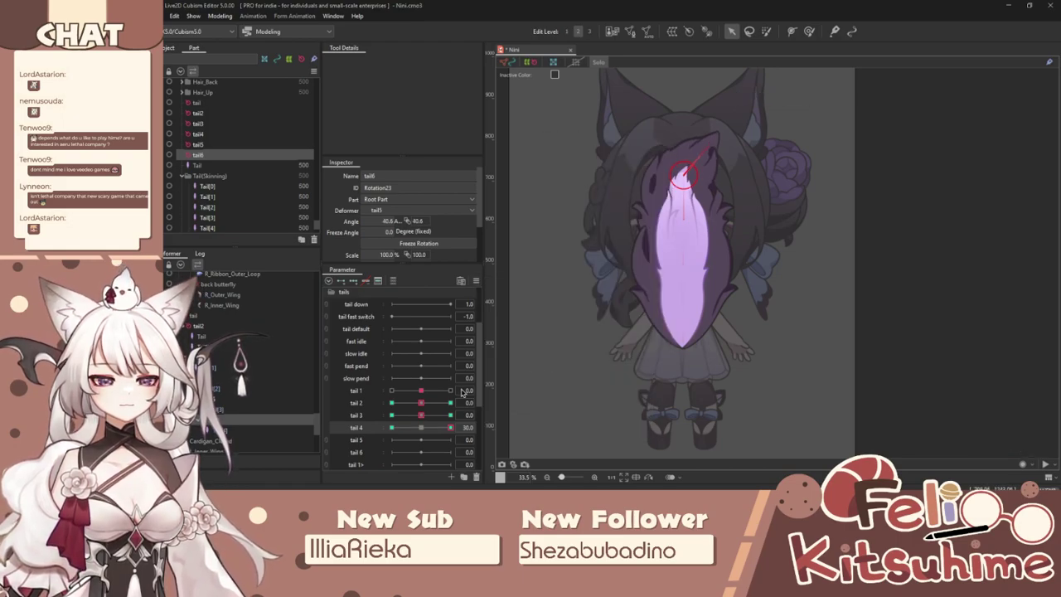
pyautogui.scroll(3, 669, 195)
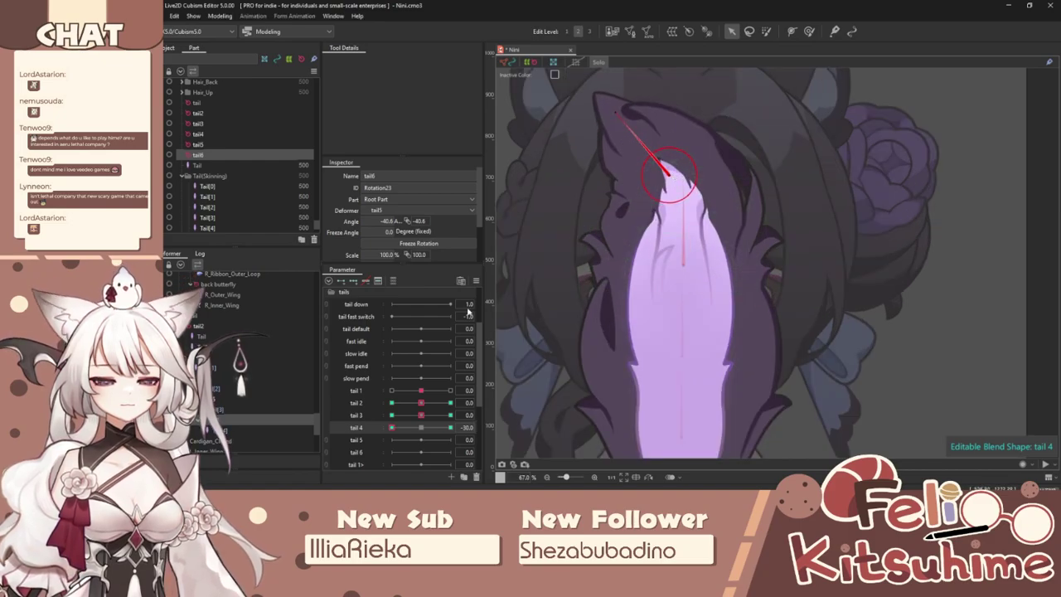
pyautogui.rightClick(484, 275)
pyautogui.click(539, 373)
pyautogui.click(588, 345)
pyautogui.moveTo(390, 428); pyautogui.dragTo(609, 393)
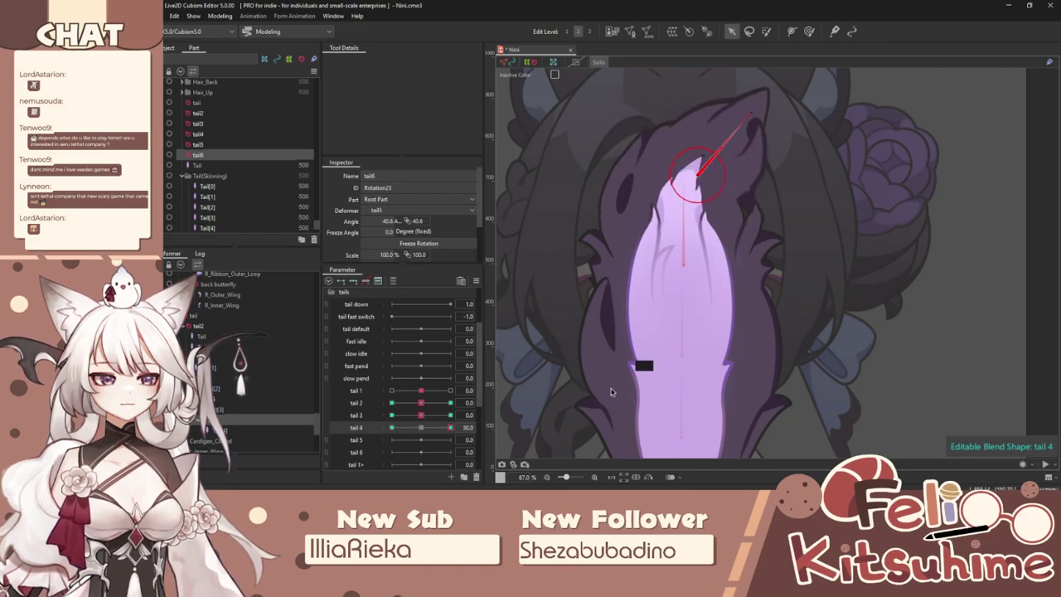
# Create a three-point deform path along the centre of the tail-tip mesh Tail[4] at tail 4 = 0.
pyautogui.click(723, 124)
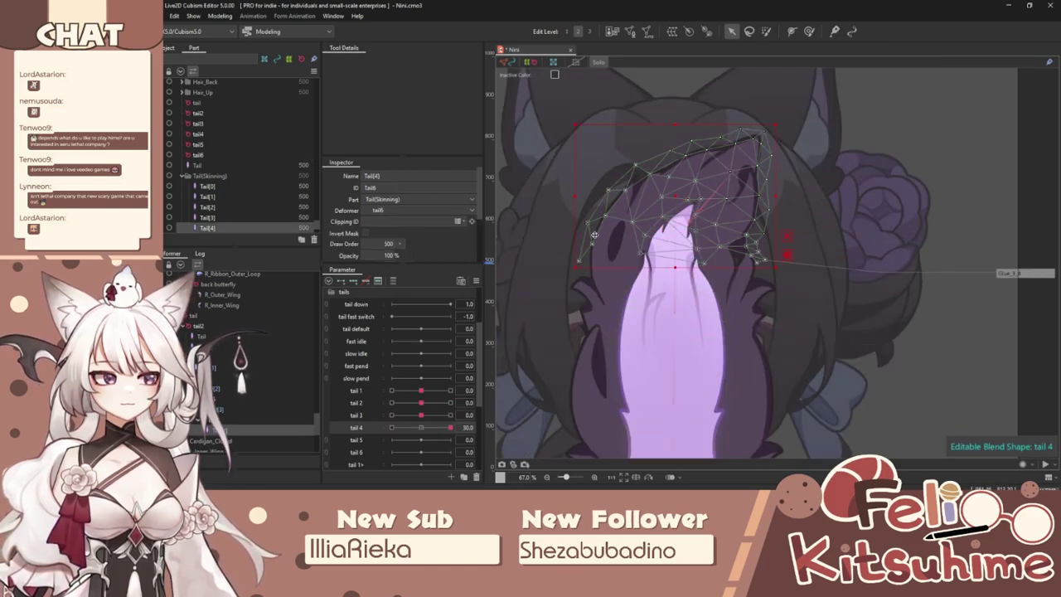
pyautogui.click(423, 427)
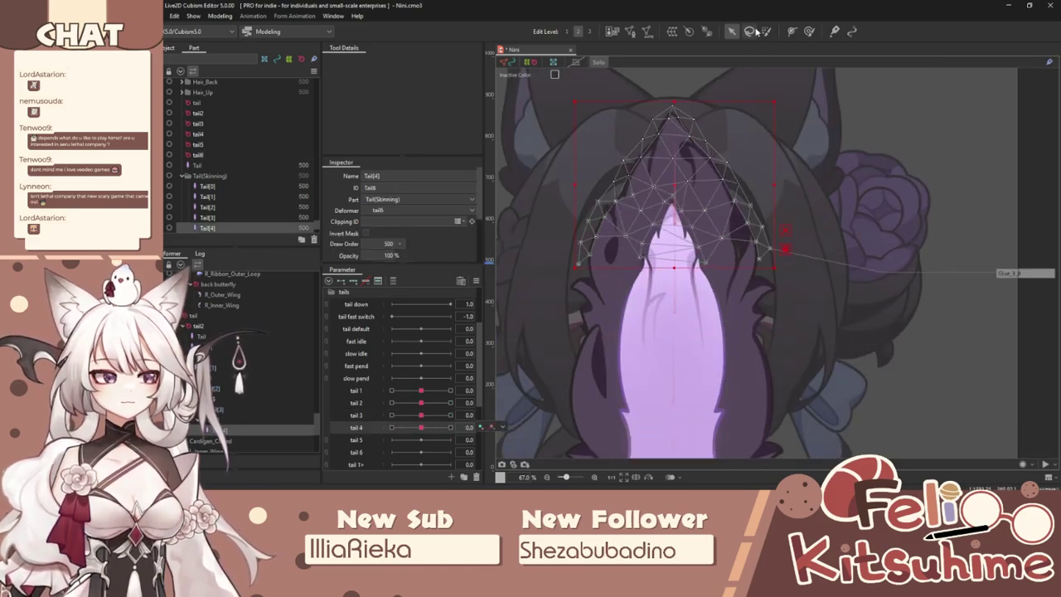
pyautogui.click(792, 30)
pyautogui.click(668, 258)
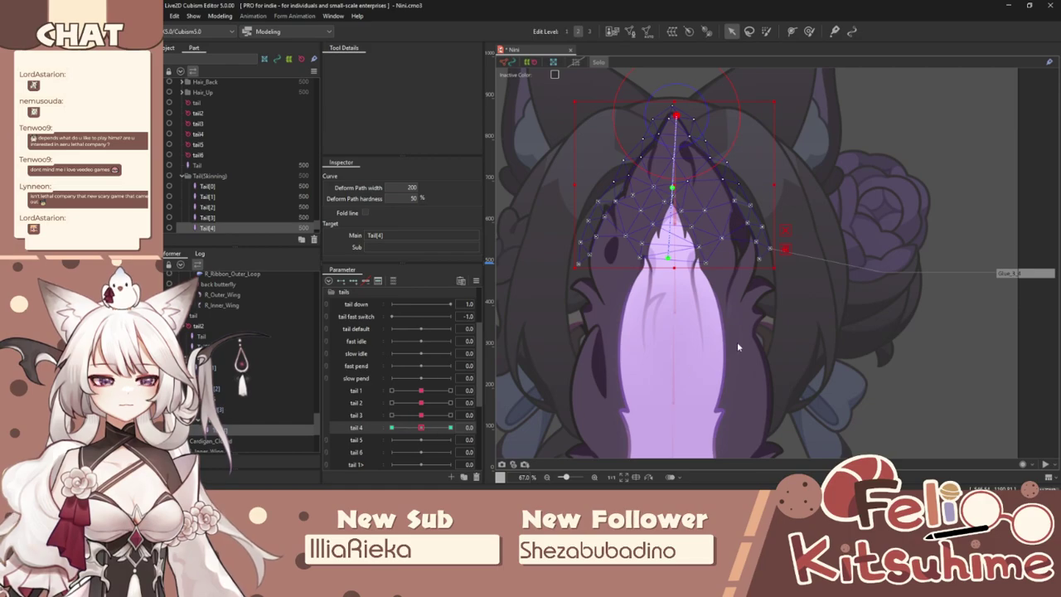
# Bend Tail[4]'s deform path at tail 4 = 30 so the tail tip curls further outward.
pyautogui.click(450, 427)
pyautogui.moveTo(784, 221); pyautogui.dragTo(743, 263)
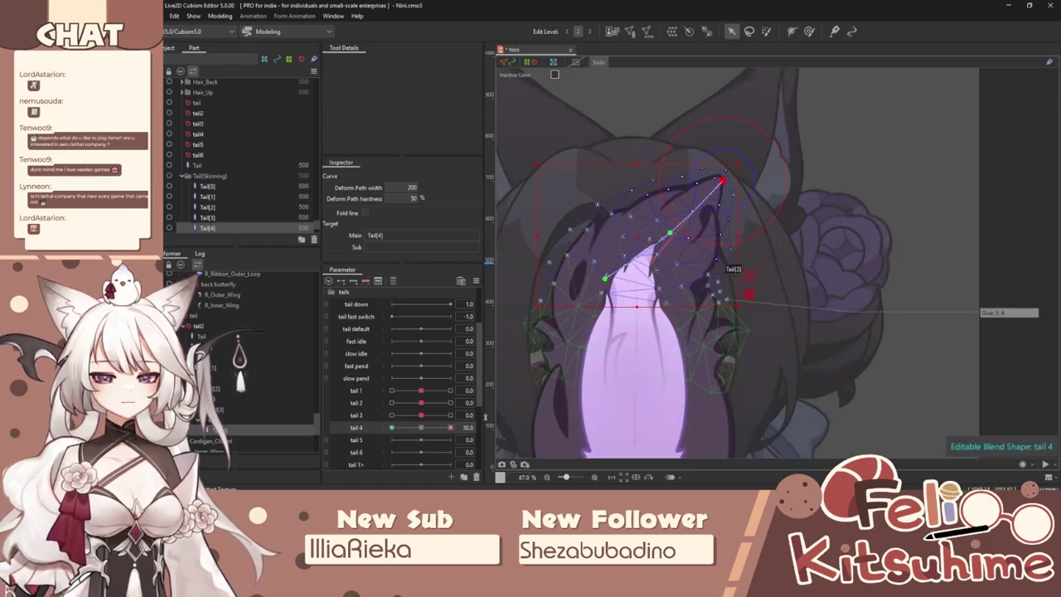
pyautogui.moveTo(724, 180); pyautogui.dragTo(746, 214)
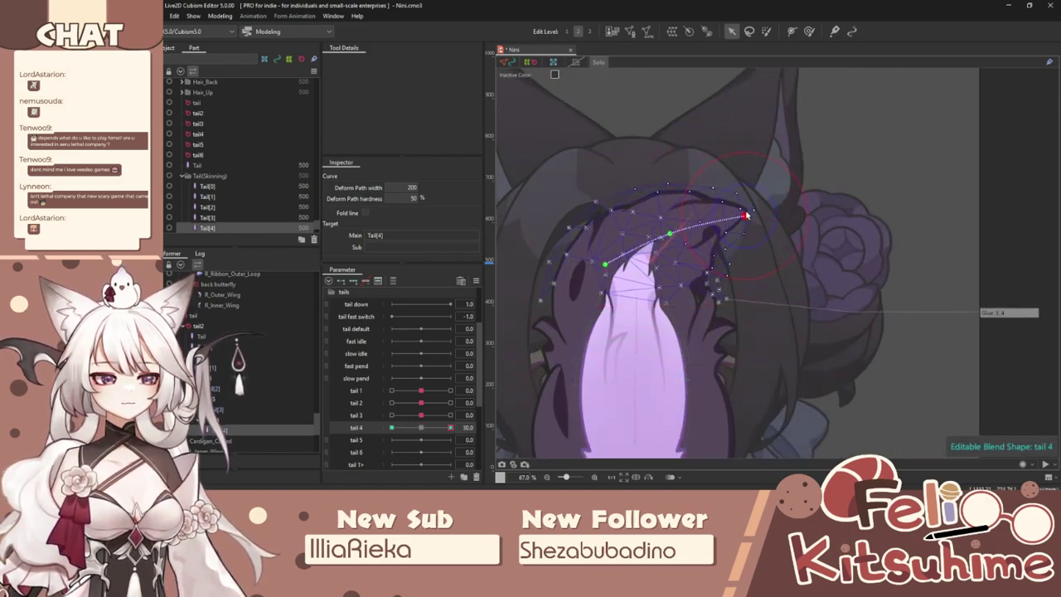
pyautogui.moveTo(670, 235); pyautogui.dragTo(669, 230)
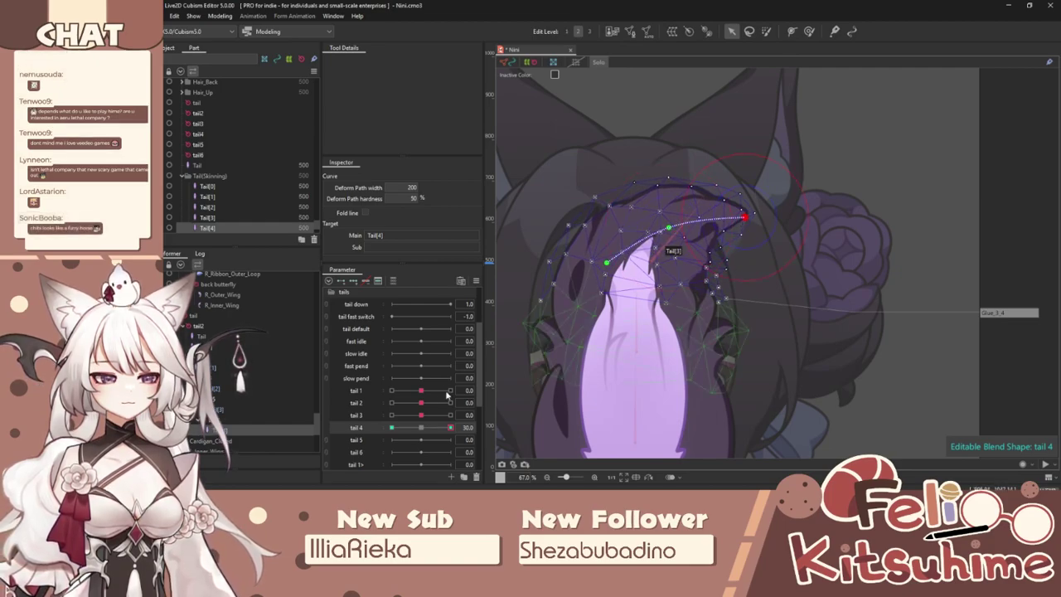
# Curl Tail[4]'s deform path outward in the opposite direction at tail 4 = -30.
pyautogui.moveTo(431, 427); pyautogui.dragTo(338, 439)
pyautogui.moveTo(564, 176); pyautogui.dragTo(552, 179)
pyautogui.moveTo(588, 233); pyautogui.dragTo(604, 234)
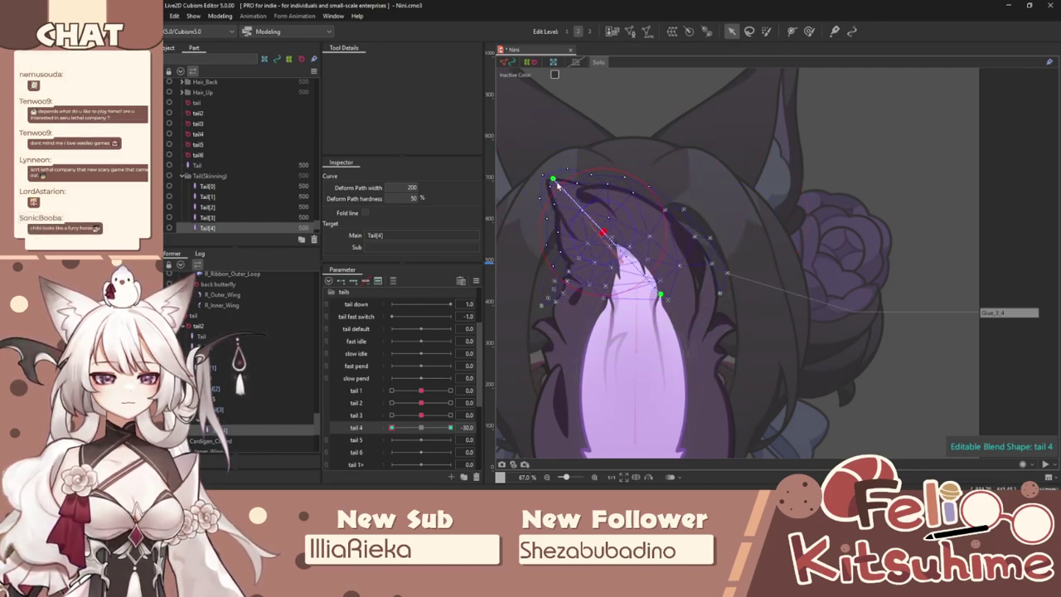
pyautogui.moveTo(554, 181); pyautogui.dragTo(532, 204)
pyautogui.moveTo(391, 426); pyautogui.dragTo(336, 399)
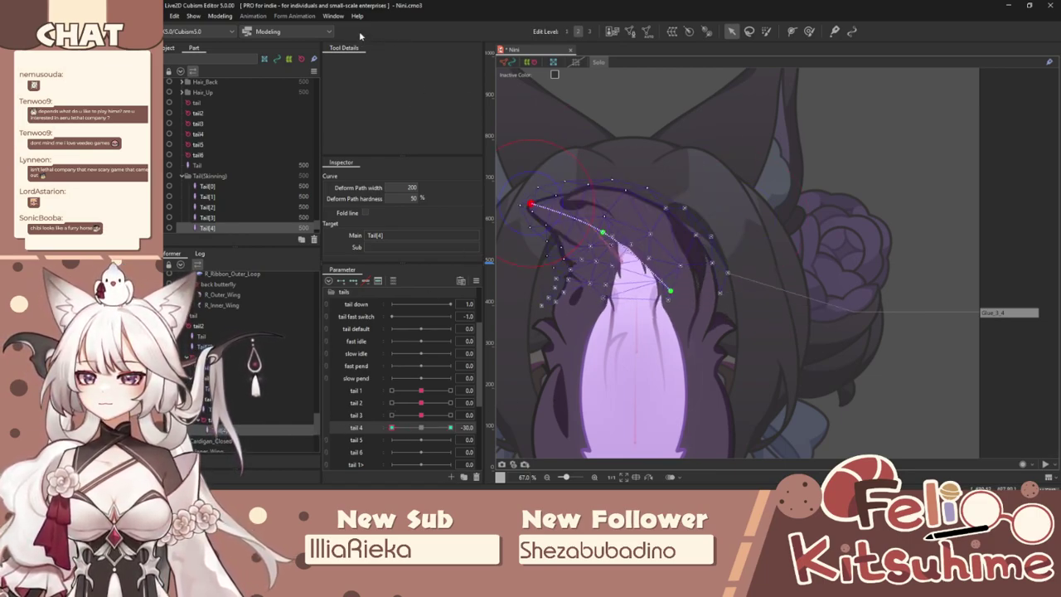
# Test the tail's swing and the curled tip in the Physics Settings preview, and close the window.
pyautogui.click(219, 16)
pyautogui.click(237, 213)
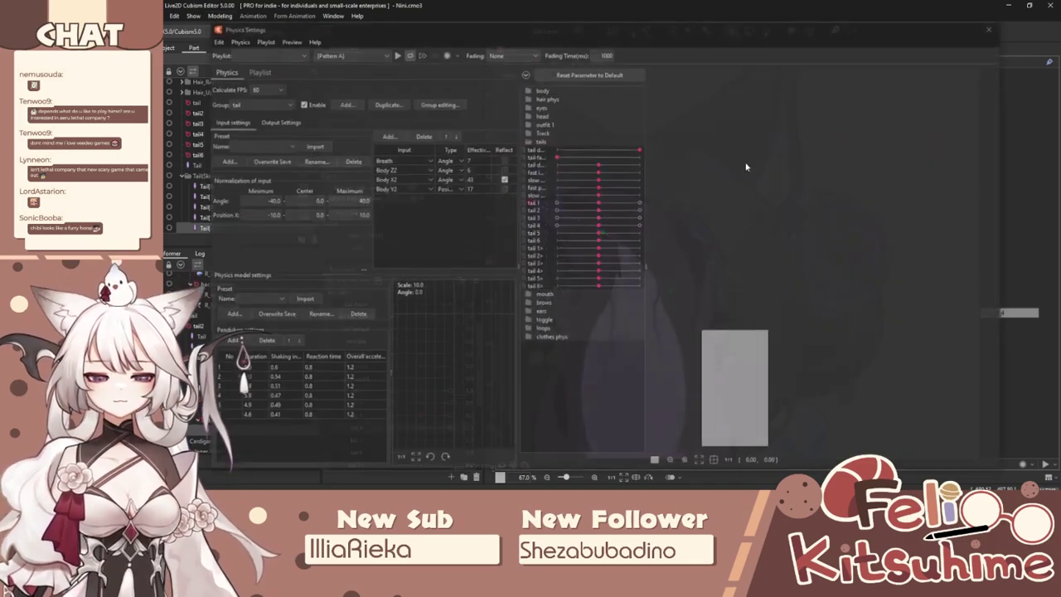
pyautogui.moveTo(585, 271); pyautogui.dragTo(1057, 302)
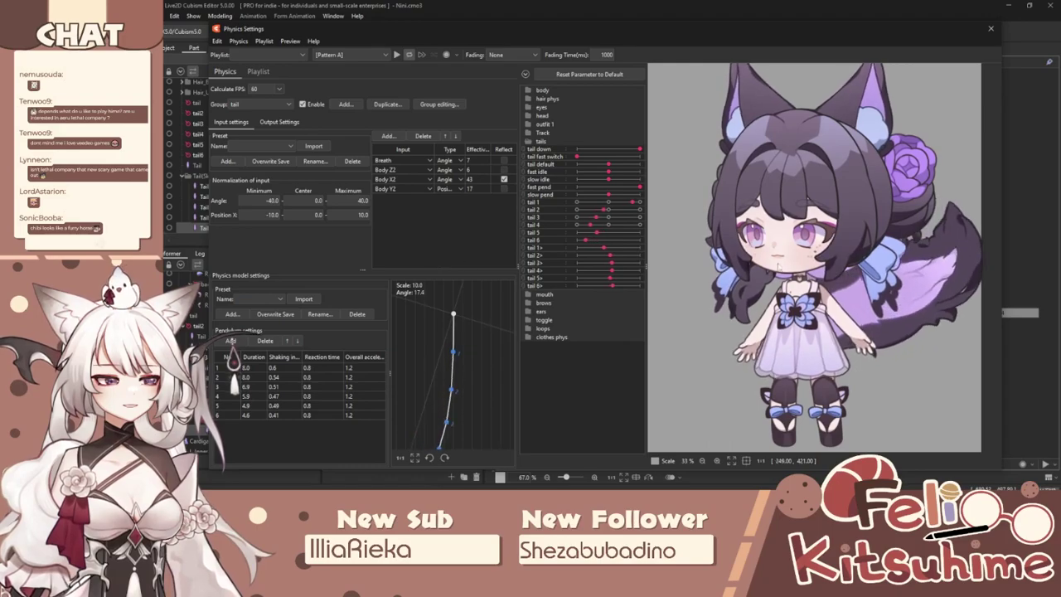
pyautogui.moveTo(709, 259); pyautogui.dragTo(501, 254)
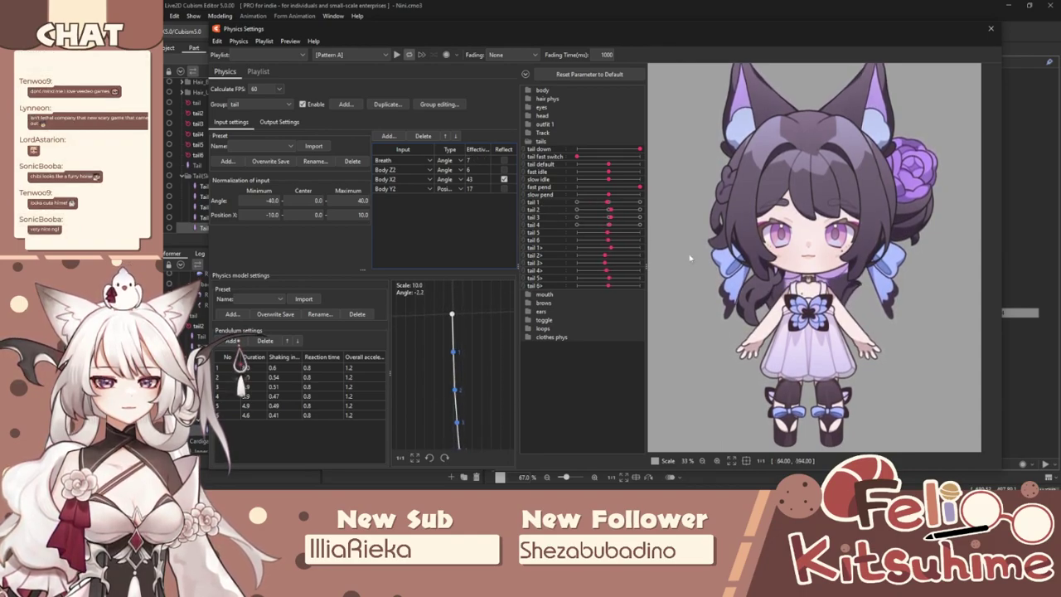
pyautogui.click(238, 41)
pyautogui.moveTo(217, 41)
pyautogui.click(228, 63)
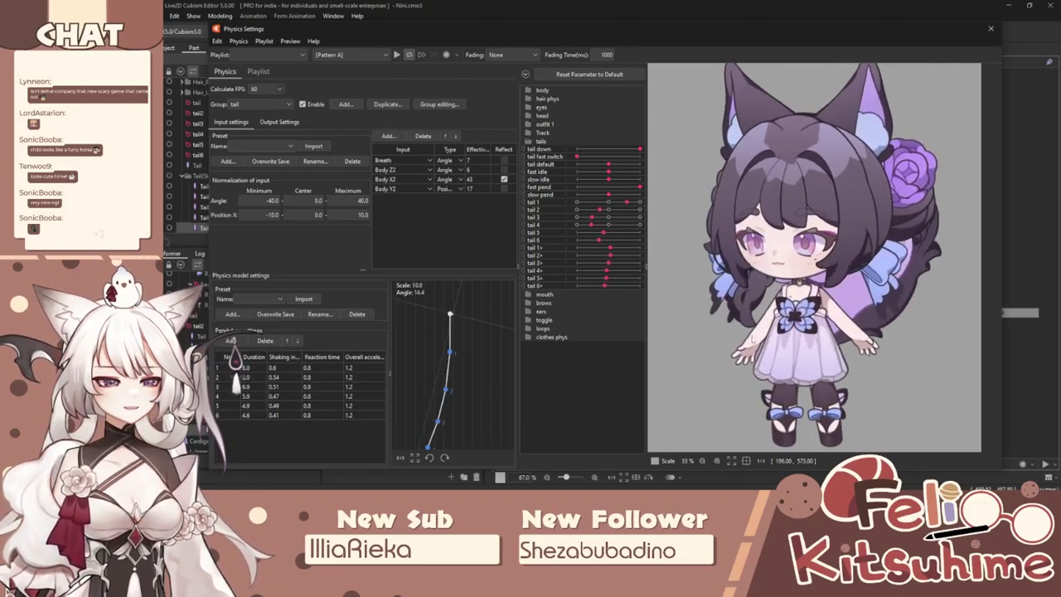
pyautogui.click(991, 28)
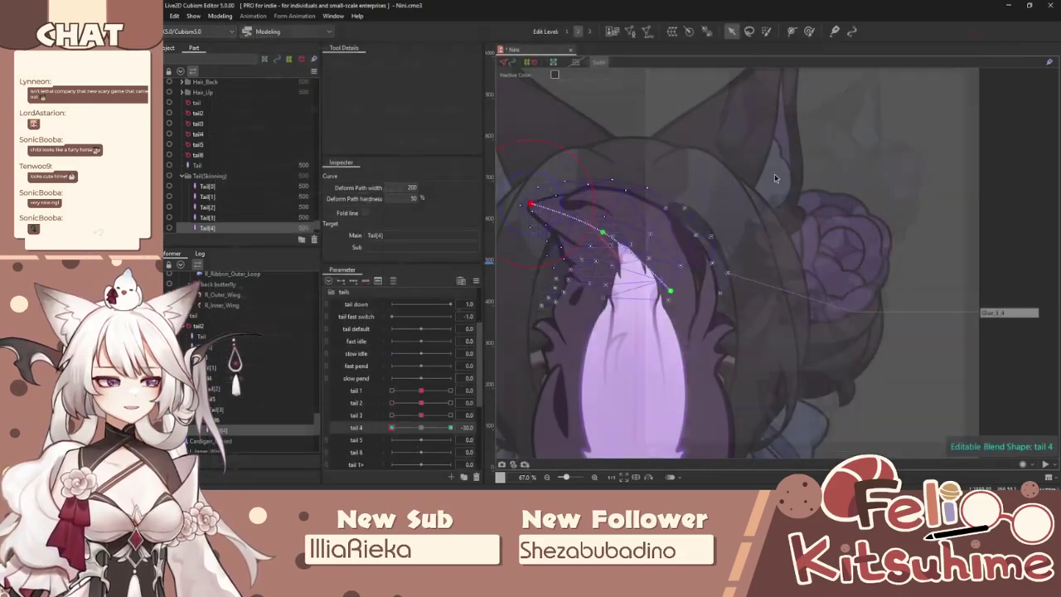
# Reset tail 4 to 0 and select the skinned meshes Tail[0] through Tail[4] together.
pyautogui.click(421, 427)
pyautogui.scroll(-3, 733, 212)
pyautogui.scroll(2, 704, 260)
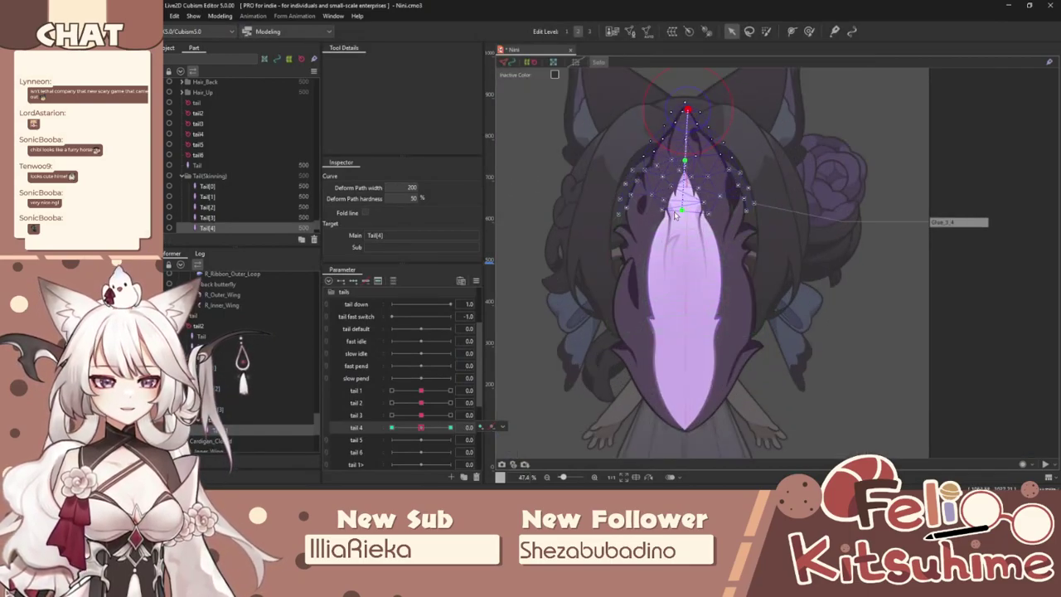
pyautogui.click(214, 346)
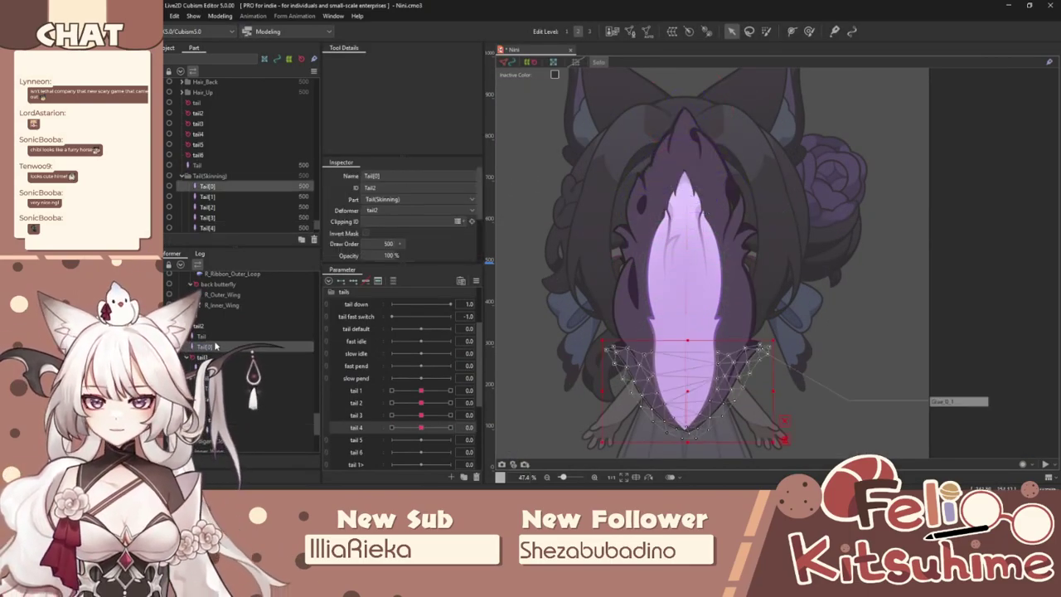
pyautogui.keyDown('ctrl'); pyautogui.click(218, 368); pyautogui.keyUp('ctrl')
pyautogui.keyDown('ctrl'); pyautogui.click(218, 389); pyautogui.keyUp('ctrl')
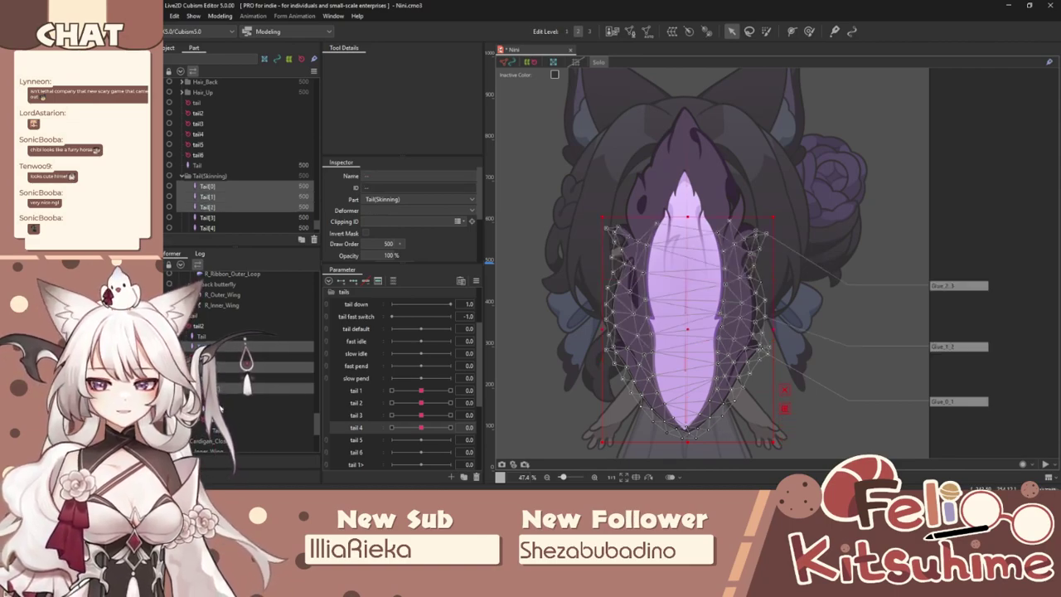
pyautogui.keyDown('ctrl'); pyautogui.click(218, 409); pyautogui.keyUp('ctrl')
pyautogui.keyDown('ctrl'); pyautogui.click(218, 430); pyautogui.keyUp('ctrl')
pyautogui.scroll(1, 677, 333)
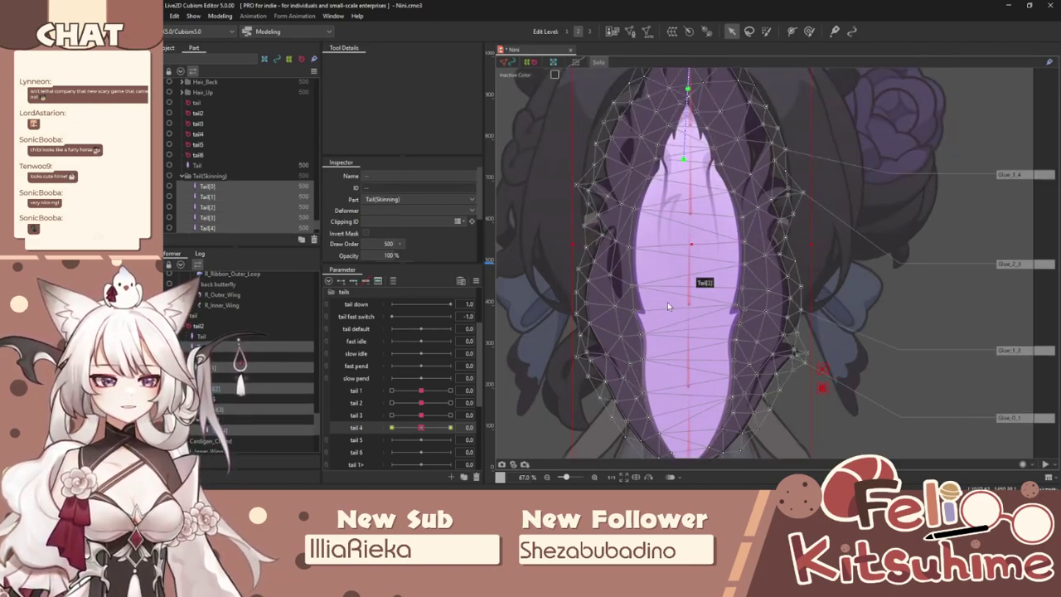
pyautogui.scroll(-1, 677, 310)
# Set tail 1 to 30 and move a Tail[0] vertex inward on the inner fur's edge near the tail base.
pyautogui.click(808, 32)
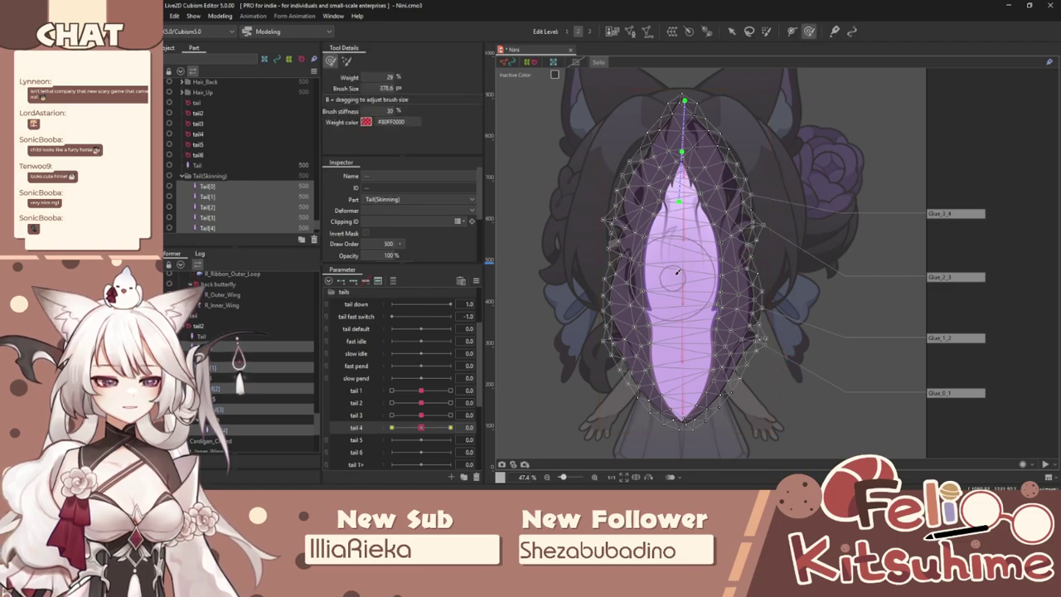
pyautogui.click(365, 391)
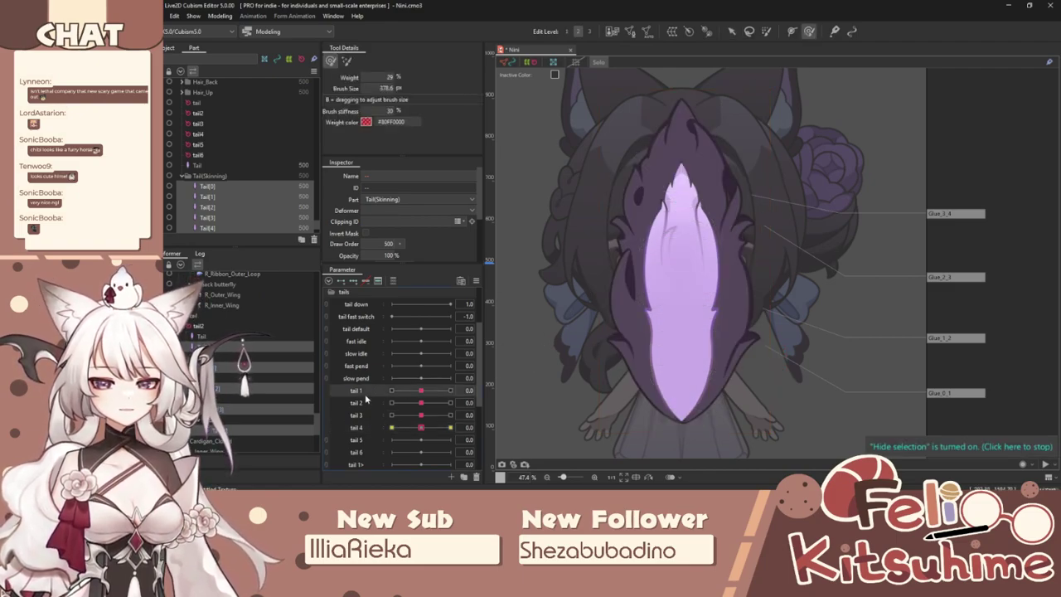
pyautogui.moveTo(421, 390); pyautogui.dragTo(450, 390)
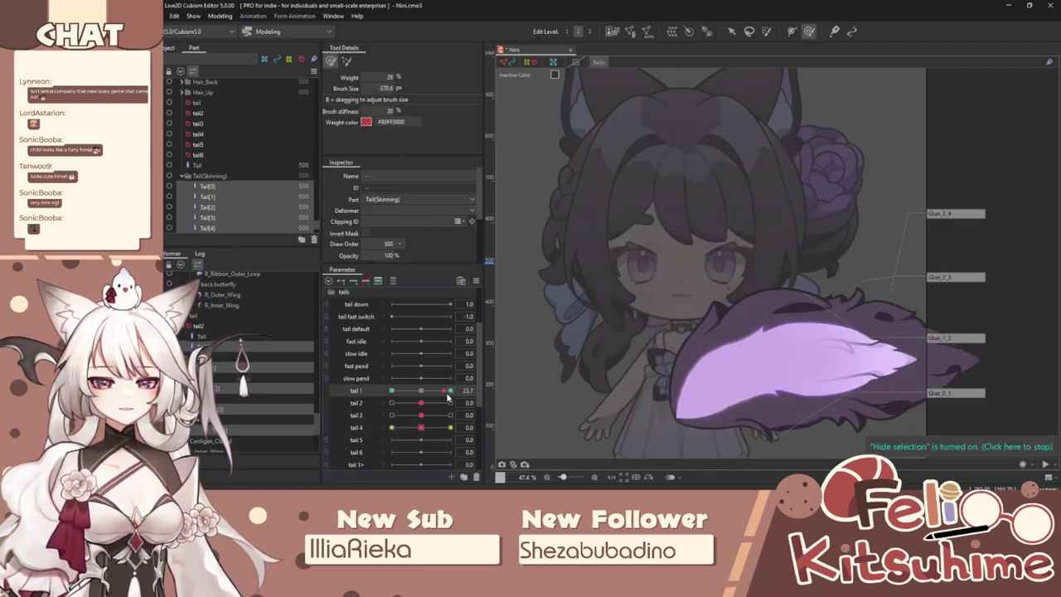
pyautogui.scroll(2, 660, 283)
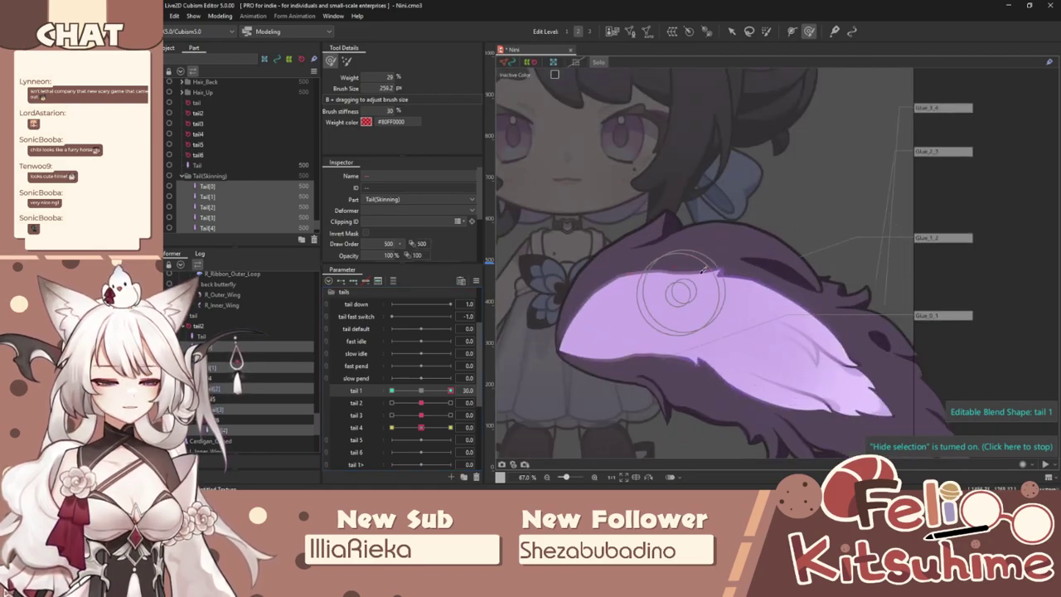
pyautogui.click(731, 31)
pyautogui.click(666, 254)
pyautogui.scroll(2, 639, 297)
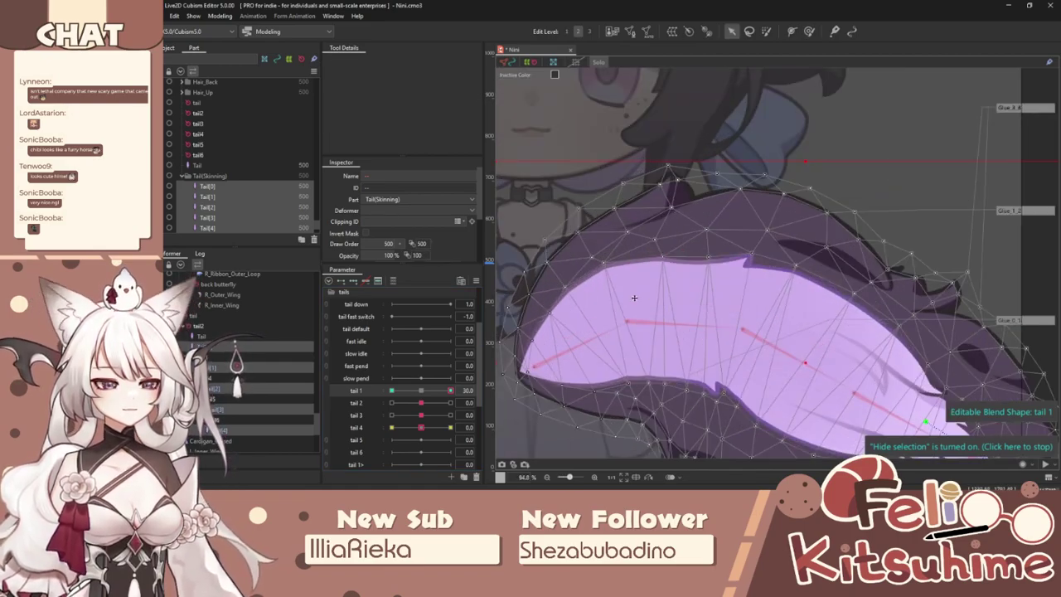
pyautogui.moveTo(552, 310); pyautogui.dragTo(562, 332)
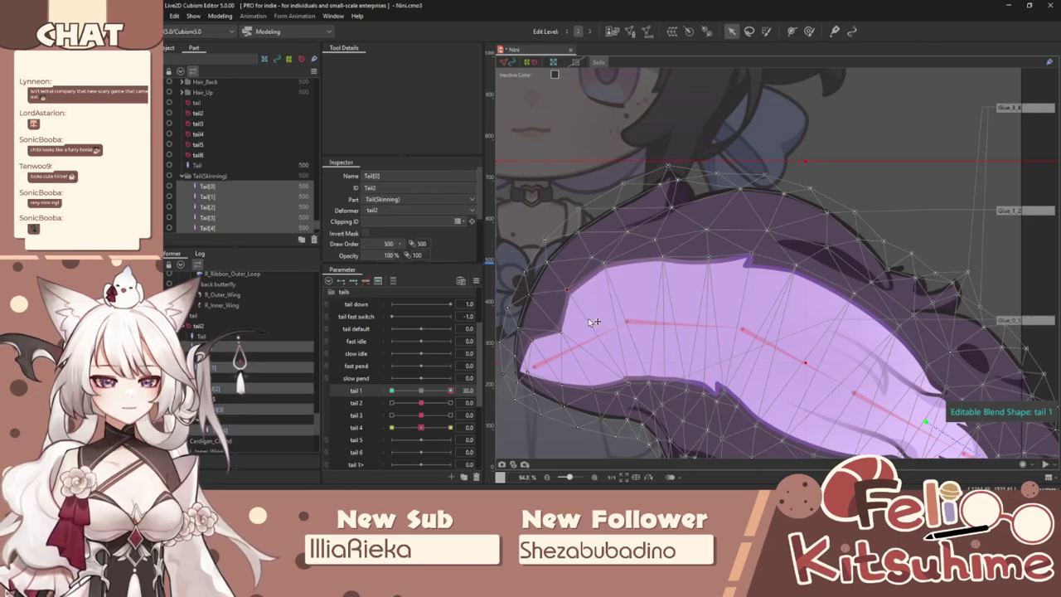
# Use the deform brush at tail 1 = 30 to push the inner fur's upper edge inward and smooth its curve.
pyautogui.click(809, 31)
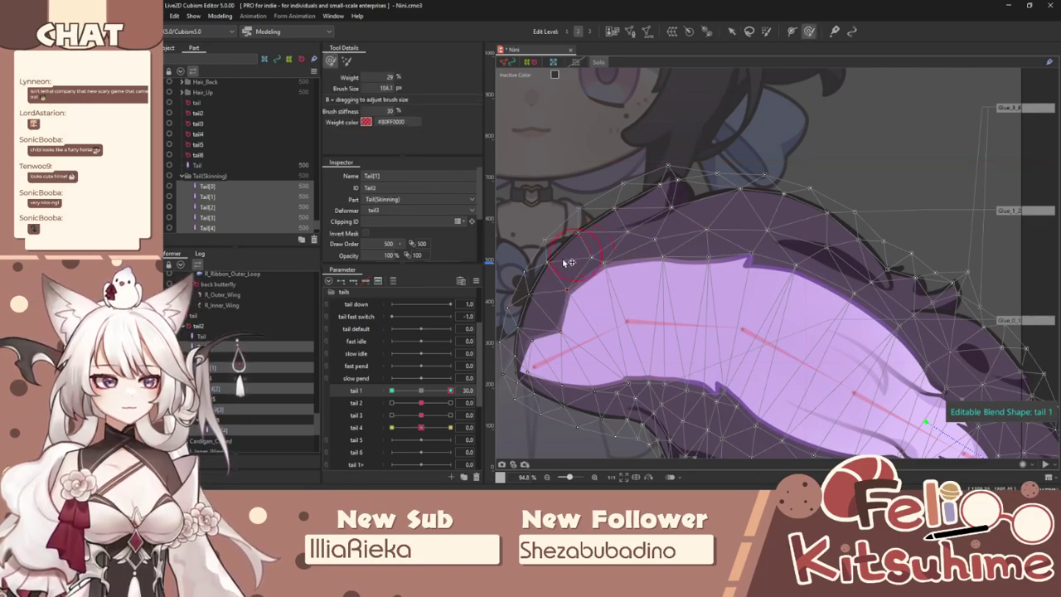
pyautogui.moveTo(566, 283); pyautogui.dragTo(607, 332)
pyautogui.moveTo(606, 264)
pyautogui.mouseDown()
pyautogui.moveTo(638, 303)
pyautogui.moveTo(615, 279)
pyautogui.moveTo(673, 282)
pyautogui.moveTo(675, 254)
pyautogui.moveTo(712, 287)
pyautogui.moveTo(726, 257)
pyautogui.moveTo(753, 264)
pyautogui.moveTo(770, 275)
pyautogui.moveTo(771, 302)
pyautogui.moveTo(777, 264)
pyautogui.moveTo(761, 310)
pyautogui.moveTo(803, 280)
pyautogui.moveTo(804, 313)
pyautogui.moveTo(858, 303)
pyautogui.moveTo(858, 344)
pyautogui.moveTo(848, 335)
pyautogui.moveTo(895, 335)
pyautogui.moveTo(883, 369)
pyautogui.moveTo(879, 328)
pyautogui.moveTo(798, 298)
pyautogui.moveTo(788, 282)
pyautogui.moveTo(781, 315)
pyautogui.moveTo(815, 304)
pyautogui.moveTo(806, 337)
pyautogui.moveTo(850, 332)
pyautogui.moveTo(839, 366)
pyautogui.moveTo(885, 396)
pyautogui.moveTo(847, 402)
pyautogui.mouseUp()
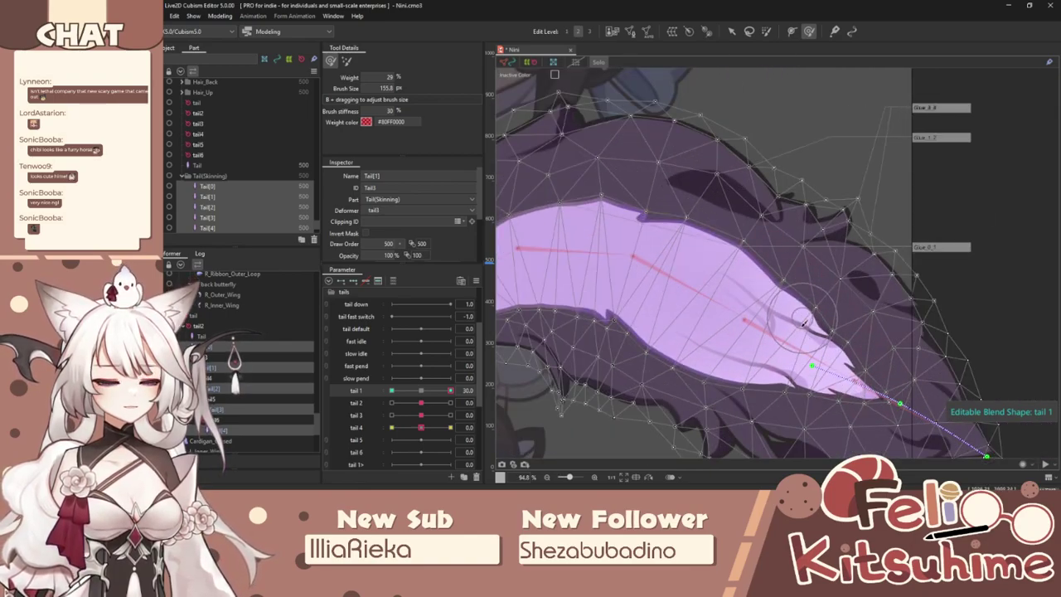
pyautogui.scroll(-2, 801, 325)
pyautogui.press('b')
pyautogui.moveTo(782, 349); pyautogui.dragTo(798, 366)
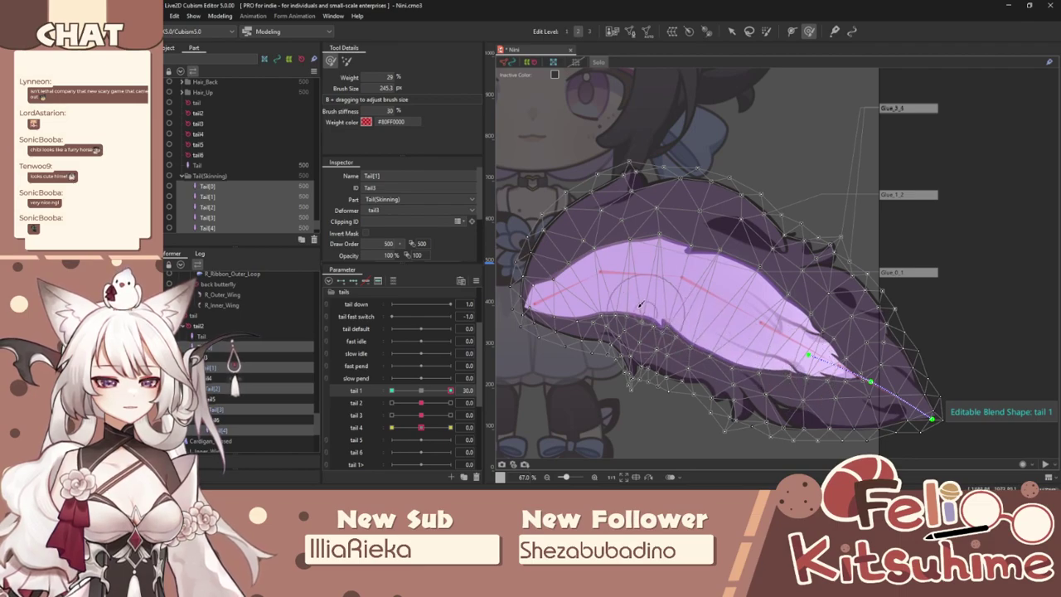
pyautogui.press('b')
pyautogui.moveTo(602, 237)
pyautogui.mouseDown()
pyautogui.moveTo(654, 248)
pyautogui.moveTo(648, 235)
pyautogui.moveTo(601, 257)
pyautogui.mouseUp()
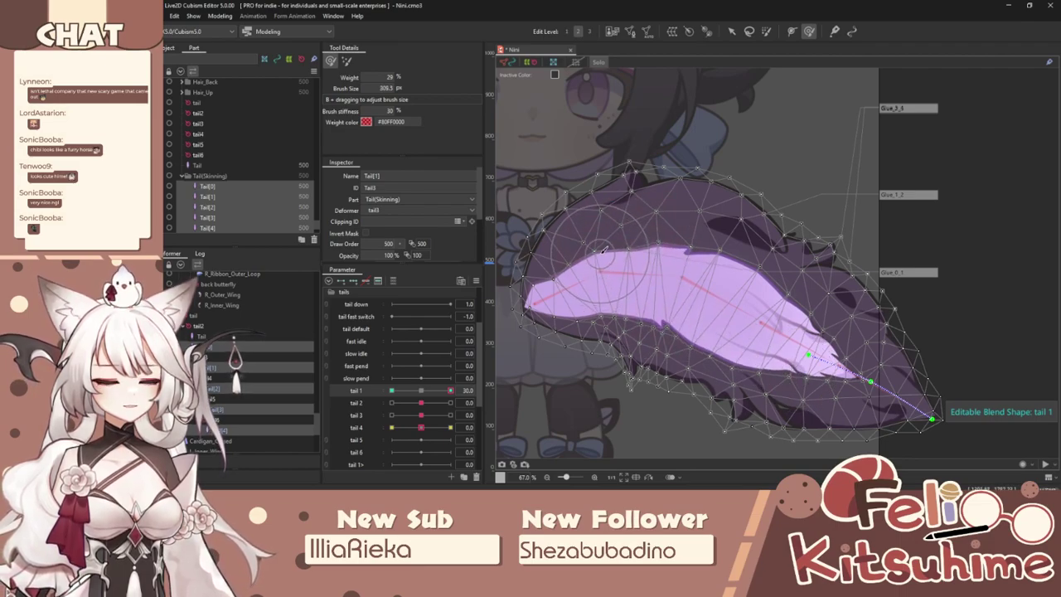
# Hide the selection overlay and brush the inner fur's upper edge into a flatter curve from mid-tail toward the tip.
pyautogui.hotkey('ctrl', 't')
pyautogui.moveTo(438, 391)
pyautogui.mouseDown()
pyautogui.moveTo(425, 394)
pyautogui.moveTo(453, 398)
pyautogui.mouseUp()
pyautogui.press('b')
pyautogui.moveTo(650, 241)
pyautogui.mouseDown()
pyautogui.moveTo(671, 286)
pyautogui.moveTo(674, 253)
pyautogui.moveTo(594, 279)
pyautogui.moveTo(592, 246)
pyautogui.moveTo(598, 266)
pyautogui.moveTo(602, 249)
pyautogui.moveTo(688, 269)
pyautogui.moveTo(711, 262)
pyautogui.mouseUp()
pyautogui.press('b')
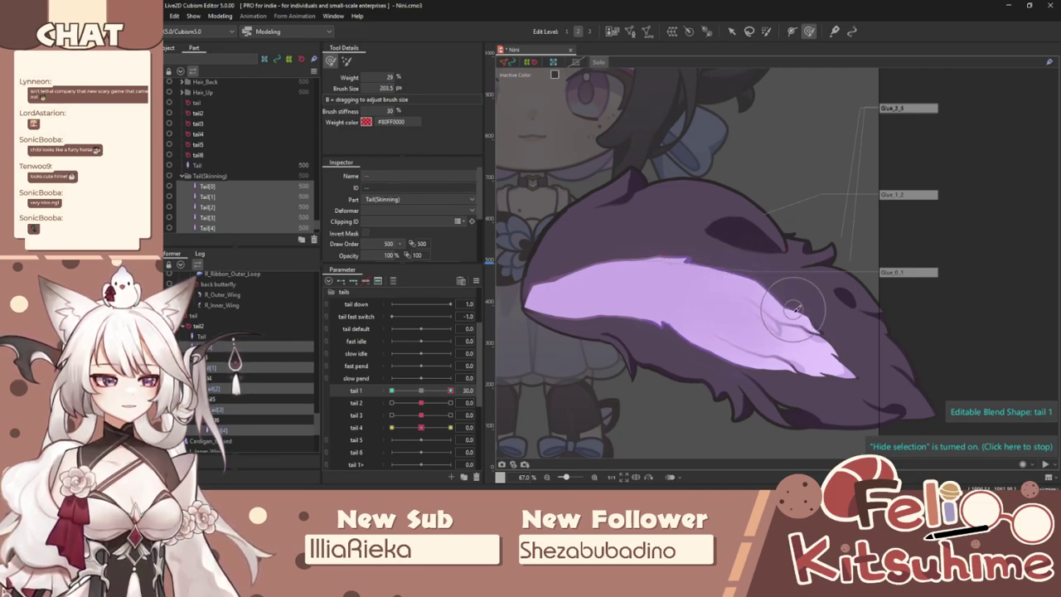
pyautogui.moveTo(820, 317); pyautogui.dragTo(805, 320)
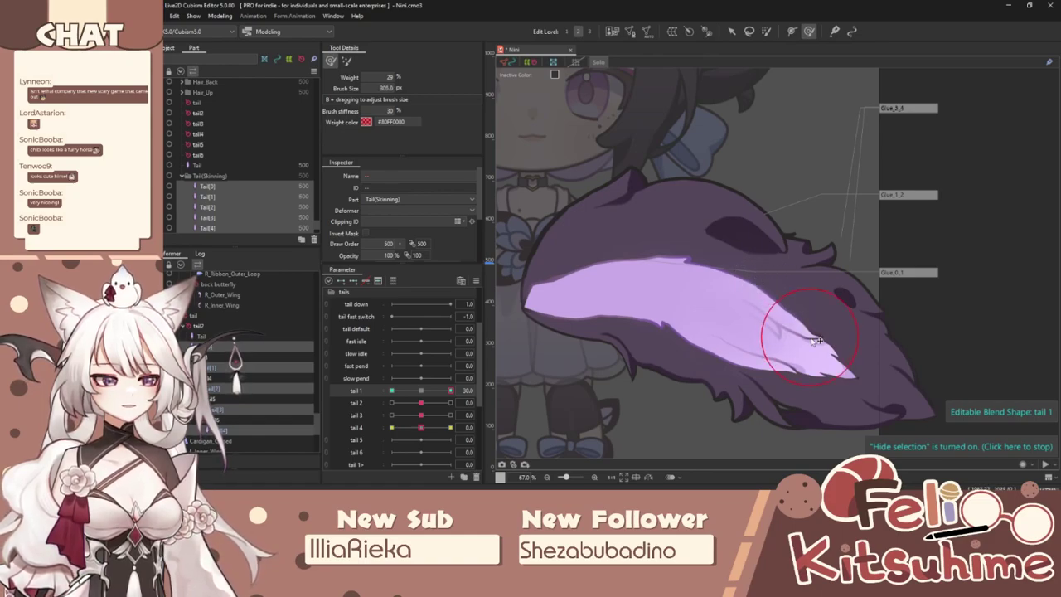
# Check the tail 1 bend and refine the inner fur's lower edge and the tail's upper outline at tail 1 = 30.
pyautogui.scroll(-5, 808, 328)
pyautogui.moveTo(449, 390)
pyautogui.mouseDown()
pyautogui.moveTo(421, 402)
pyautogui.moveTo(455, 402)
pyautogui.mouseUp()
pyautogui.scroll(3, 701, 314)
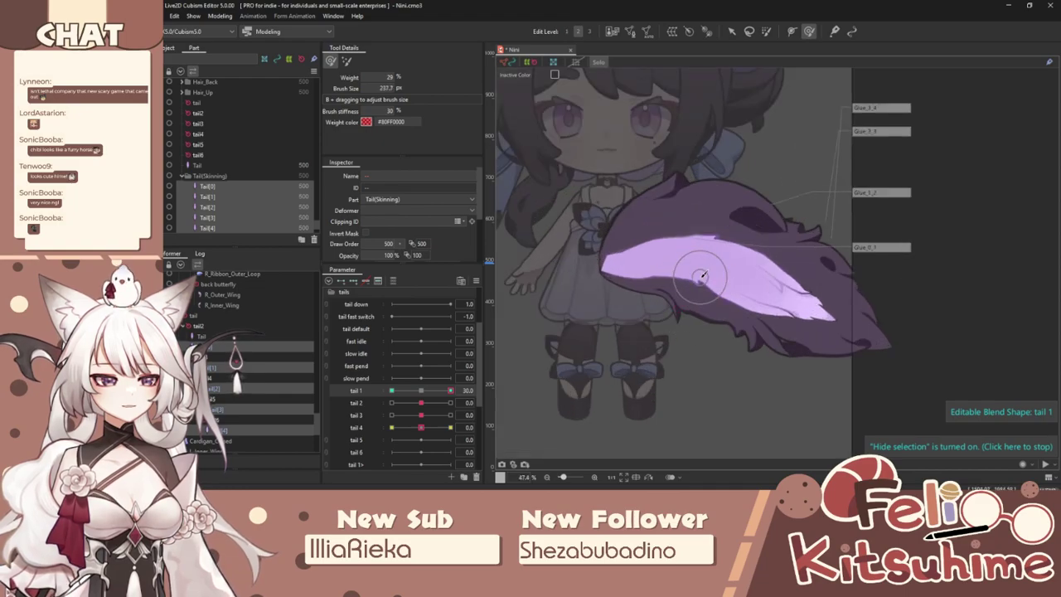
pyautogui.moveTo(669, 299); pyautogui.dragTo(691, 313)
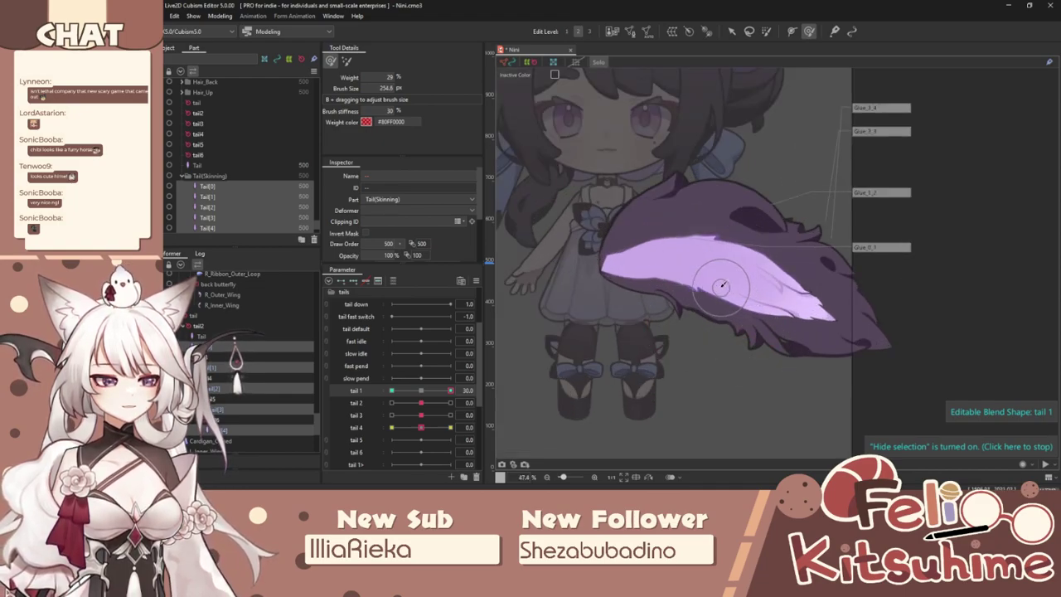
pyautogui.moveTo(793, 280)
pyautogui.mouseDown()
pyautogui.moveTo(802, 217)
pyautogui.moveTo(757, 205)
pyautogui.mouseUp()
# Set tail 1 to -30 and reshape the mirrored bend's outer contour and inner fur with the deform brush.
pyautogui.moveTo(434, 393)
pyautogui.mouseDown()
pyautogui.moveTo(401, 396)
pyautogui.moveTo(457, 392)
pyautogui.moveTo(389, 391)
pyautogui.mouseUp()
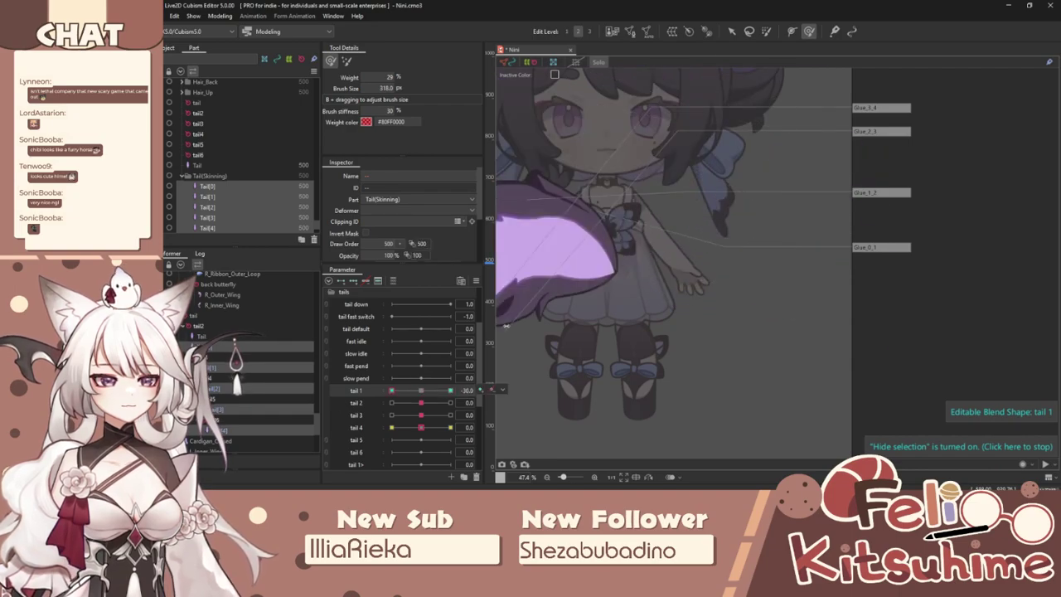
pyautogui.scroll(-3, 681, 245)
pyautogui.scroll(3, 580, 245)
pyautogui.moveTo(621, 239)
pyautogui.mouseDown()
pyautogui.moveTo(592, 267)
pyautogui.moveTo(575, 256)
pyautogui.moveTo(557, 263)
pyautogui.moveTo(564, 274)
pyautogui.moveTo(561, 260)
pyautogui.moveTo(572, 276)
pyautogui.moveTo(553, 290)
pyautogui.moveTo(546, 283)
pyautogui.moveTo(575, 277)
pyautogui.mouseUp()
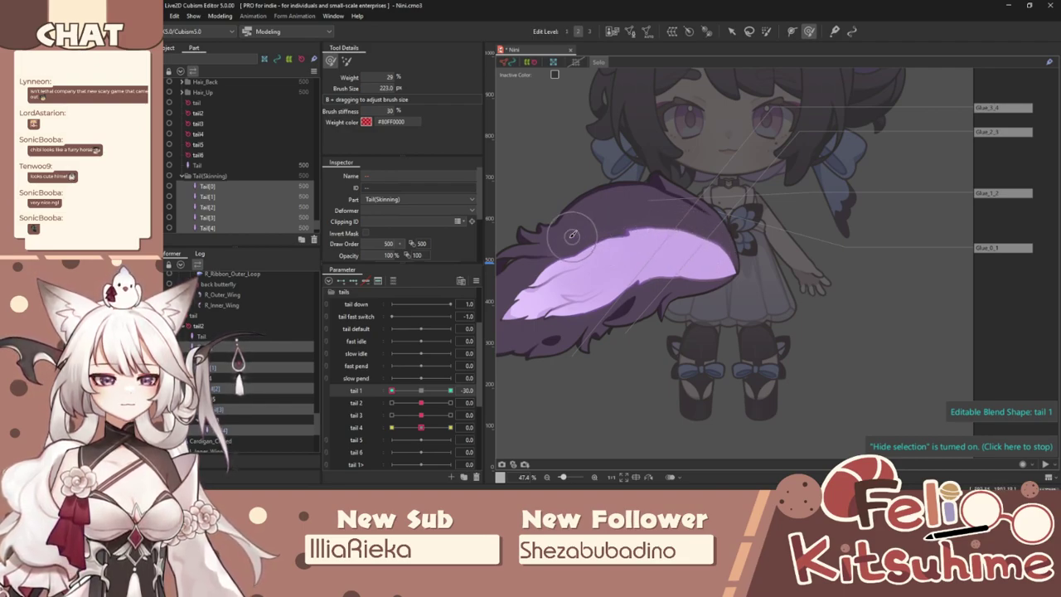
pyautogui.moveTo(574, 244); pyautogui.dragTo(582, 245)
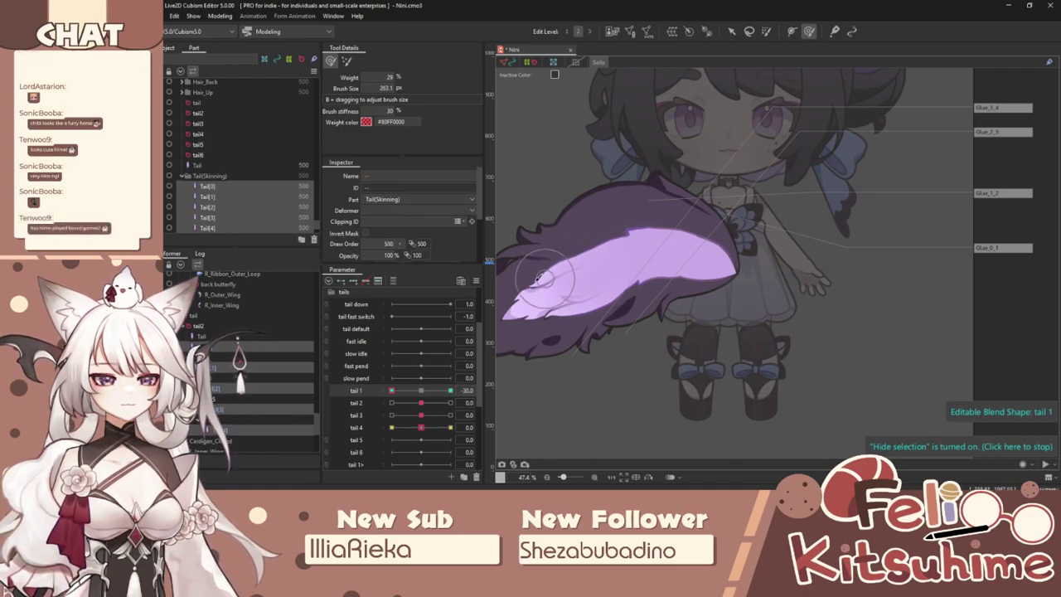
pyautogui.moveTo(530, 295)
pyautogui.mouseDown()
pyautogui.moveTo(573, 317)
pyautogui.moveTo(636, 282)
pyautogui.moveTo(681, 287)
pyautogui.moveTo(692, 277)
pyautogui.moveTo(673, 280)
pyautogui.moveTo(692, 271)
pyautogui.moveTo(684, 285)
pyautogui.moveTo(709, 261)
pyautogui.mouseUp()
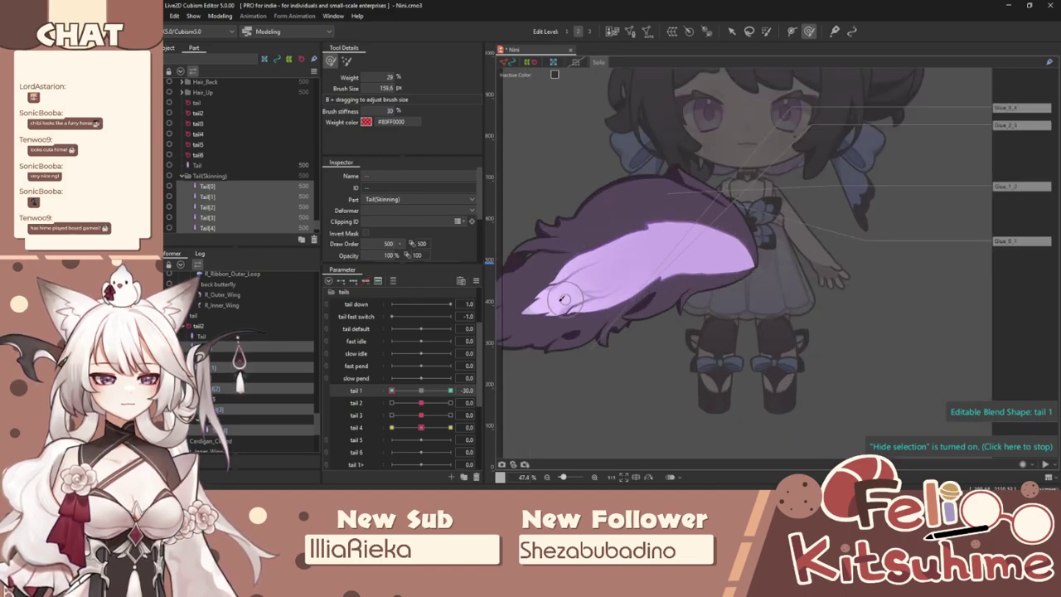
pyautogui.scroll(-2, 715, 263)
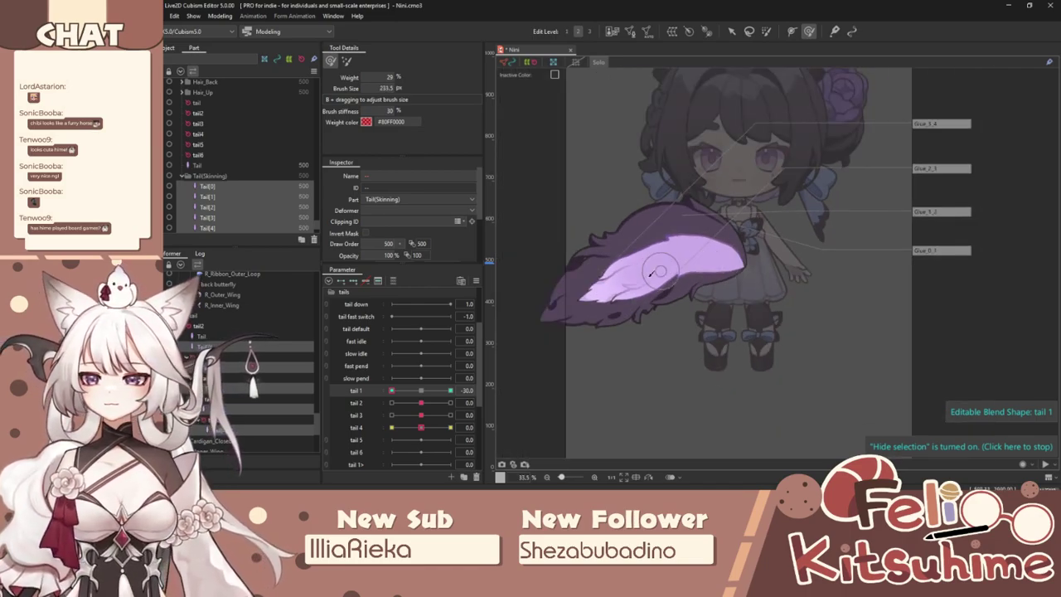
# Return tail 1 to 30 and smooth the inner fur's lower edge from the base to the tip.
pyautogui.moveTo(403, 400); pyautogui.dragTo(451, 377)
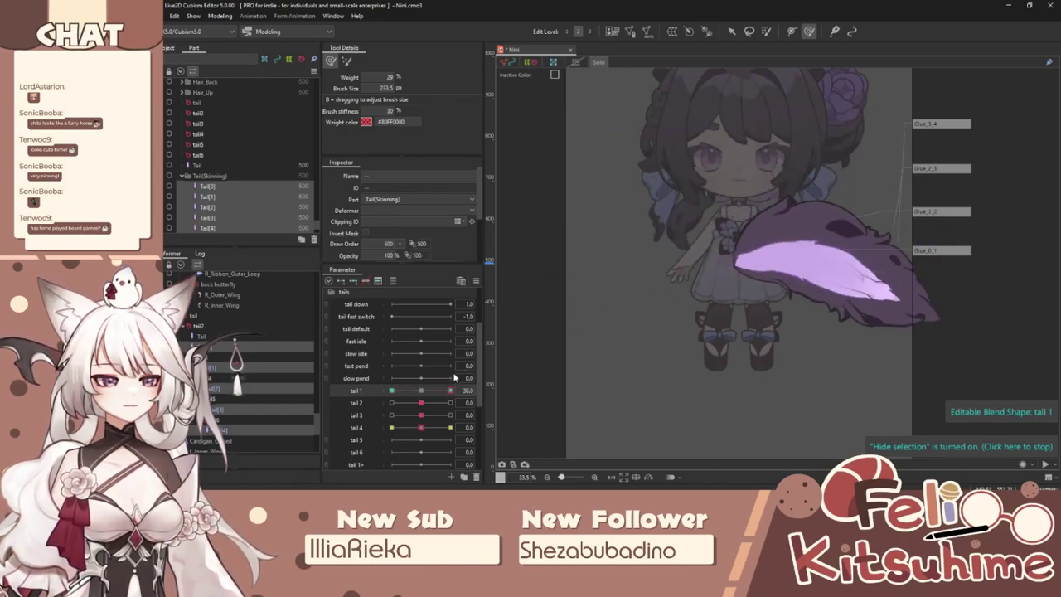
pyautogui.scroll(3, 840, 284)
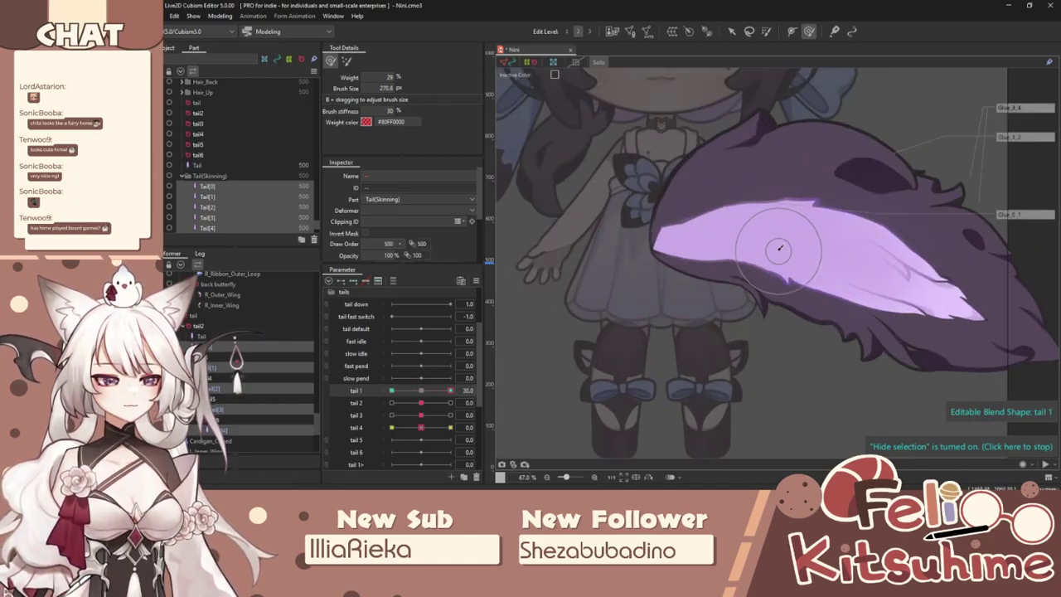
pyautogui.moveTo(757, 256); pyautogui.dragTo(728, 248)
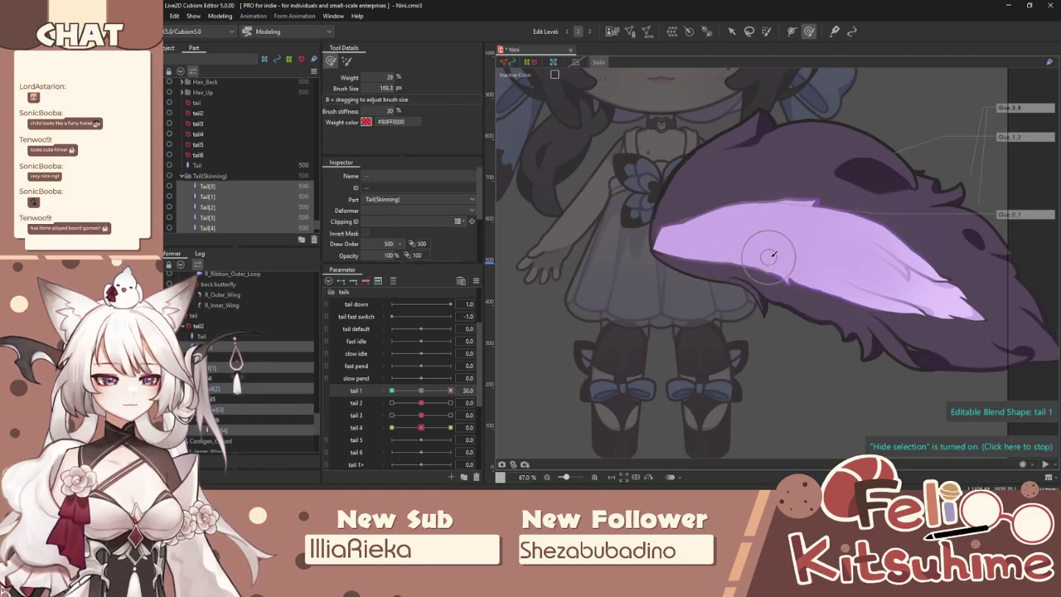
pyautogui.moveTo(802, 267); pyautogui.dragTo(953, 325)
pyautogui.scroll(-5, 836, 301)
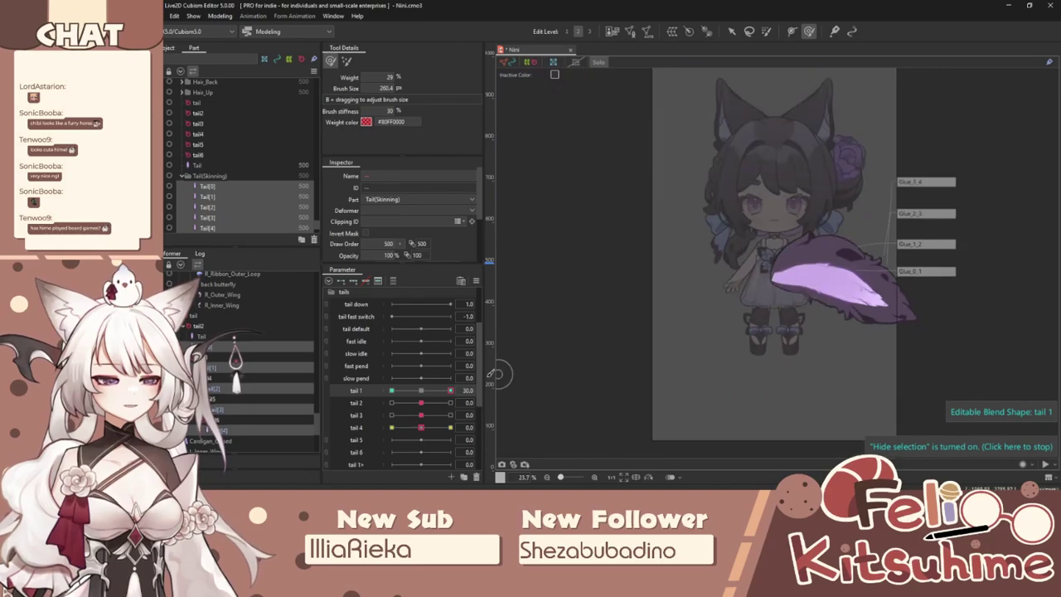
# Set tail 1 to -30 and refine the inner fur's lower edge and tip with the deform brush.
pyautogui.click(392, 391)
pyautogui.scroll(5, 766, 283)
pyautogui.moveTo(701, 277); pyautogui.dragTo(693, 273)
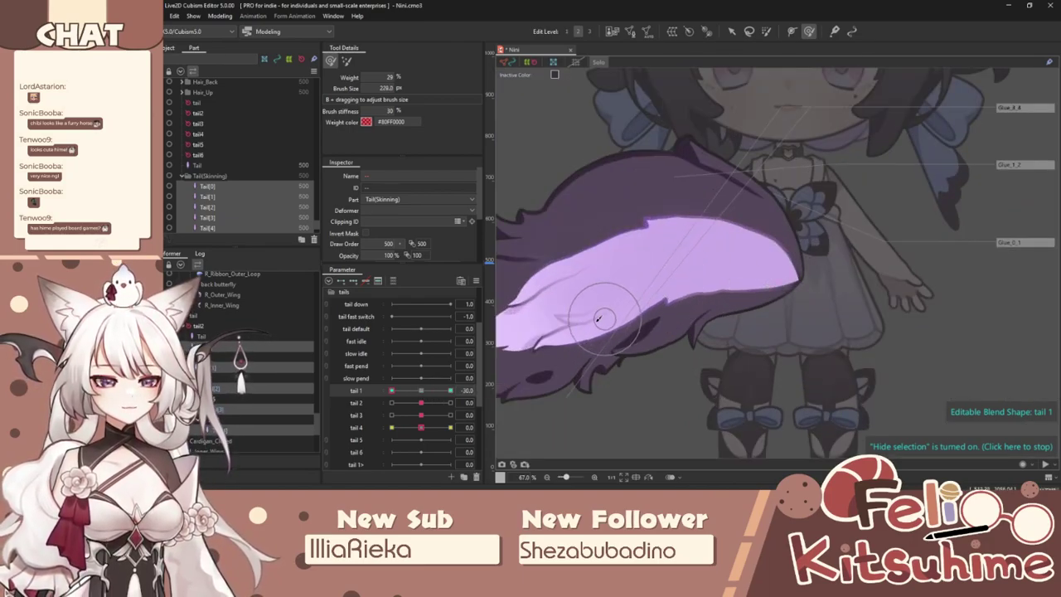
pyautogui.scroll(-3, 731, 297)
pyautogui.scroll(3, 614, 325)
pyautogui.moveTo(695, 301)
pyautogui.mouseDown()
pyautogui.moveTo(653, 305)
pyautogui.moveTo(648, 341)
pyautogui.mouseUp()
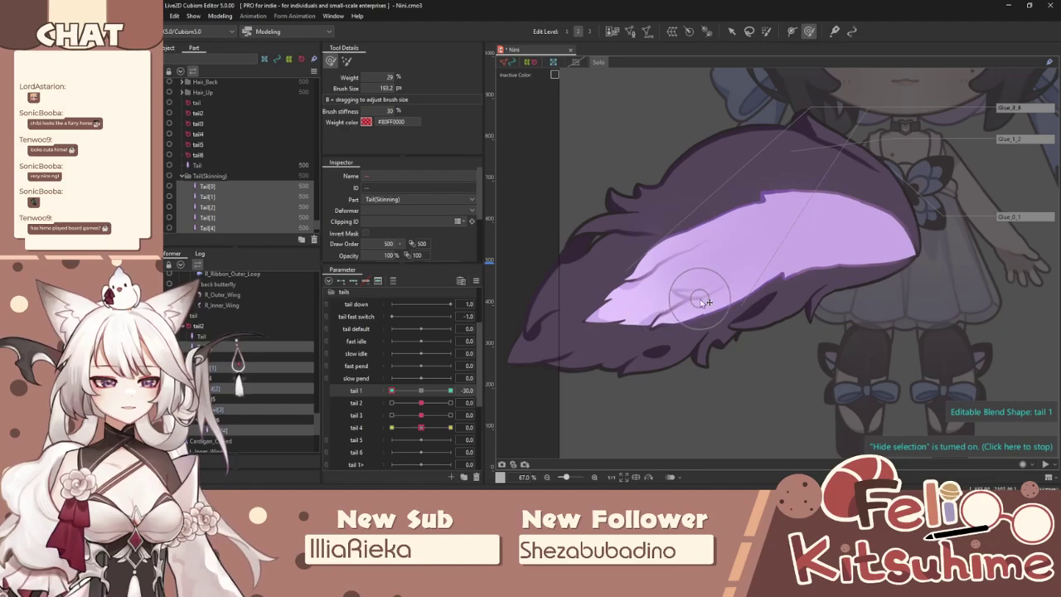
pyautogui.moveTo(671, 298)
pyautogui.mouseDown()
pyautogui.moveTo(808, 252)
pyautogui.moveTo(839, 257)
pyautogui.moveTo(823, 261)
pyautogui.mouseUp()
pyautogui.scroll(-4, 823, 261)
pyautogui.scroll(3, 654, 284)
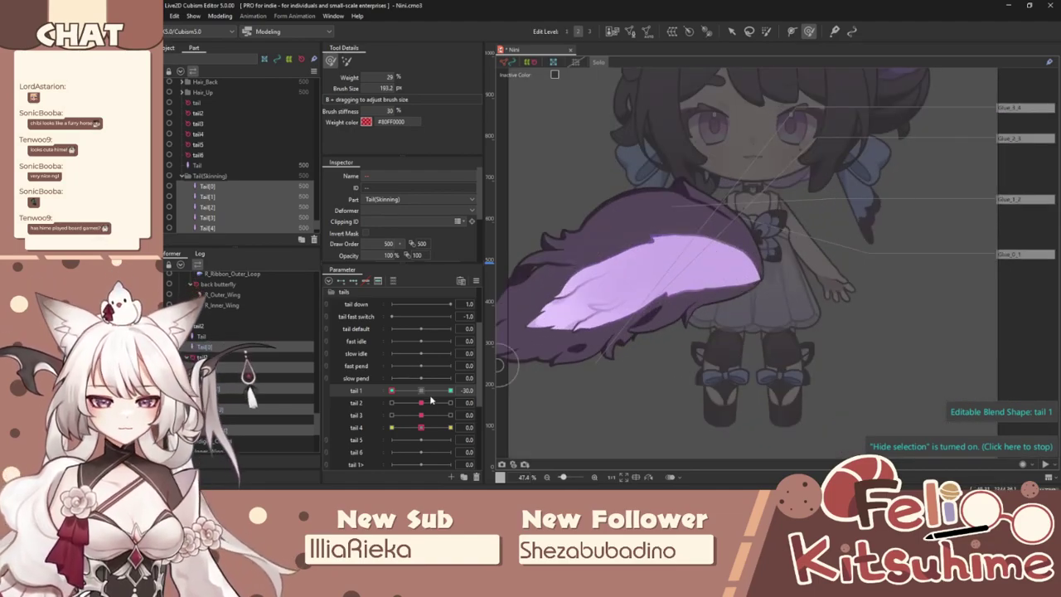
# Reset tail 1 to 0, test the tail's swing in the Physics Settings preview, and close the window.
pyautogui.click(421, 390)
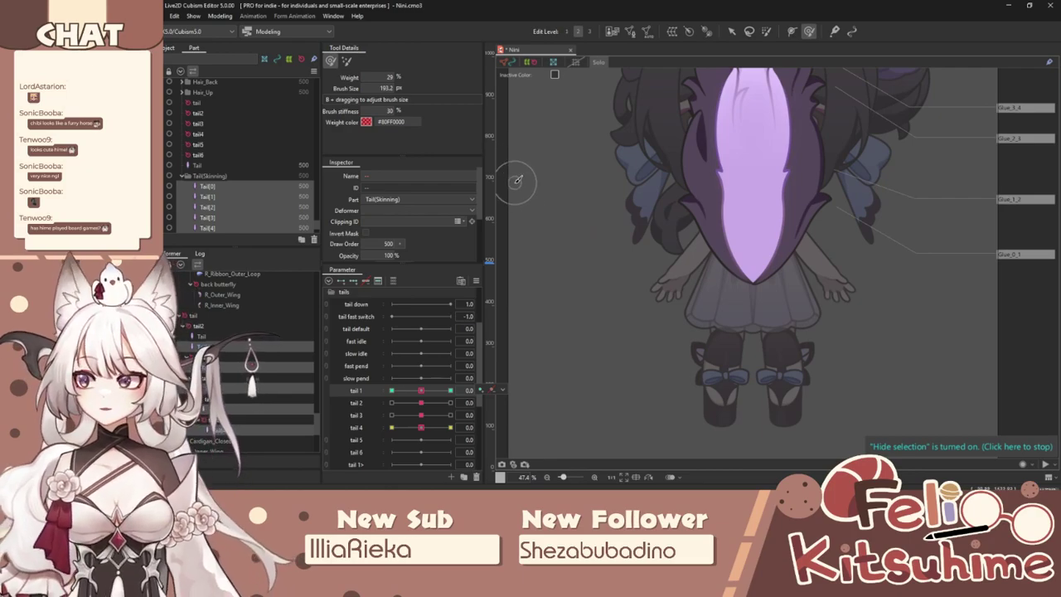
pyautogui.click(220, 16)
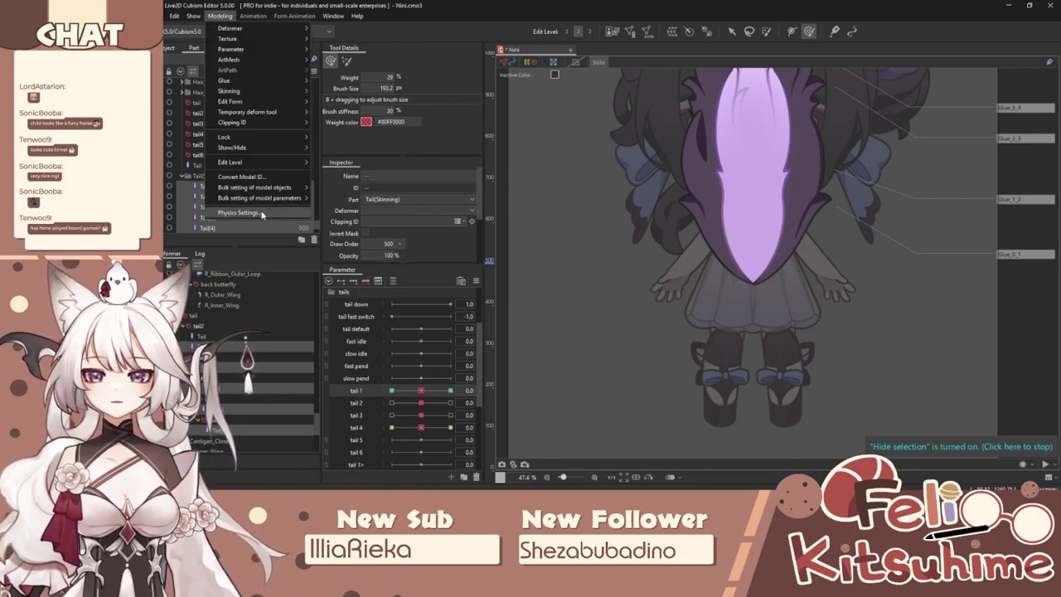
pyautogui.click(264, 214)
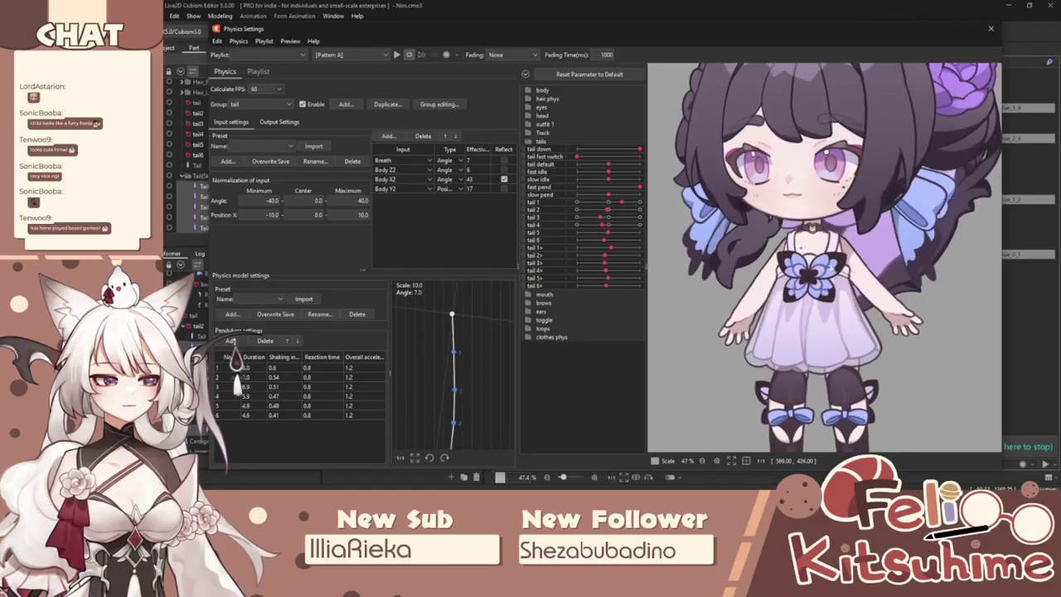
pyautogui.moveTo(634, 277); pyautogui.dragTo(849, 258)
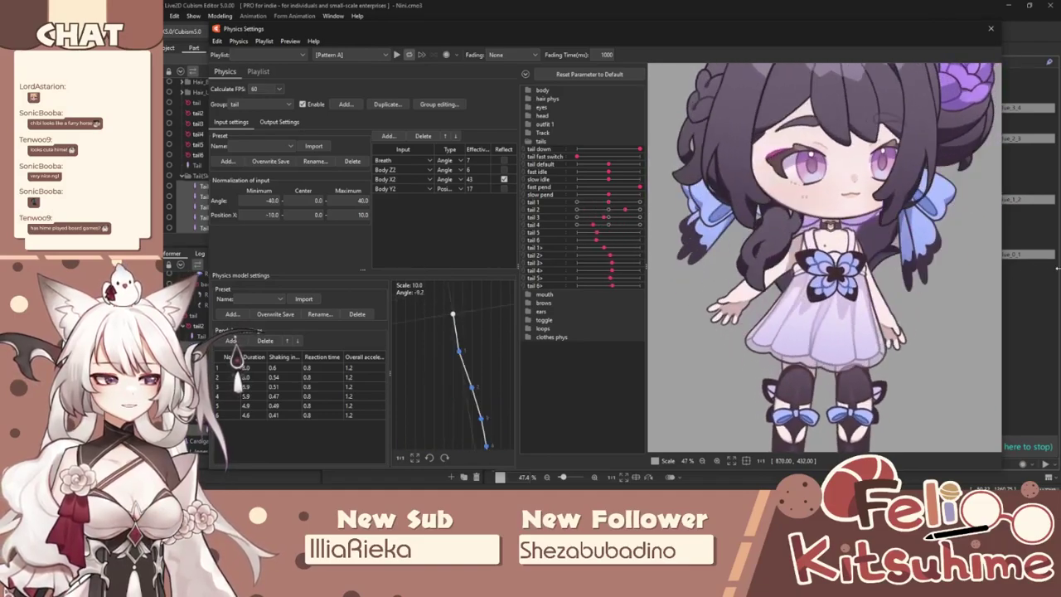
pyautogui.scroll(-3, 848, 258)
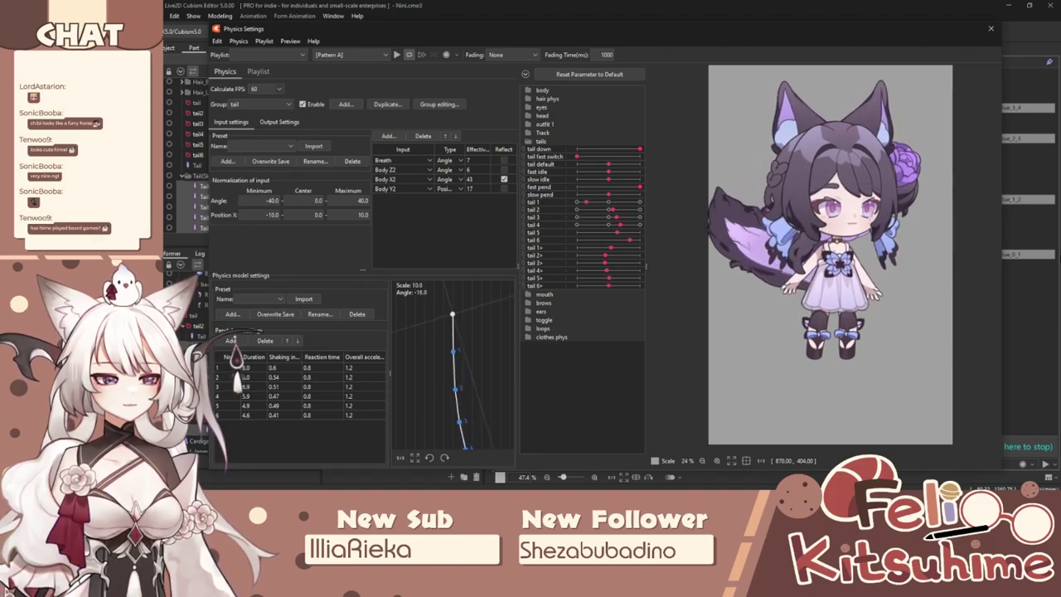
pyautogui.moveTo(763, 264); pyautogui.dragTo(821, 263)
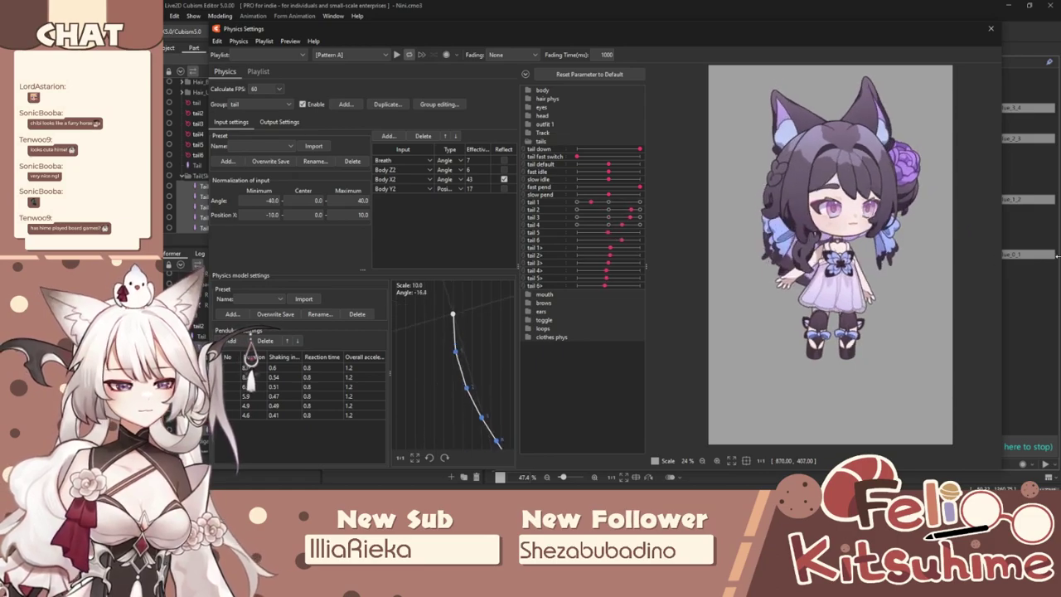
pyautogui.click(990, 28)
# Compare the tail's bends at tail 1 = 30 and -30, and examine its swing again in the Physics Settings preview.
pyautogui.moveTo(420, 390); pyautogui.dragTo(459, 390)
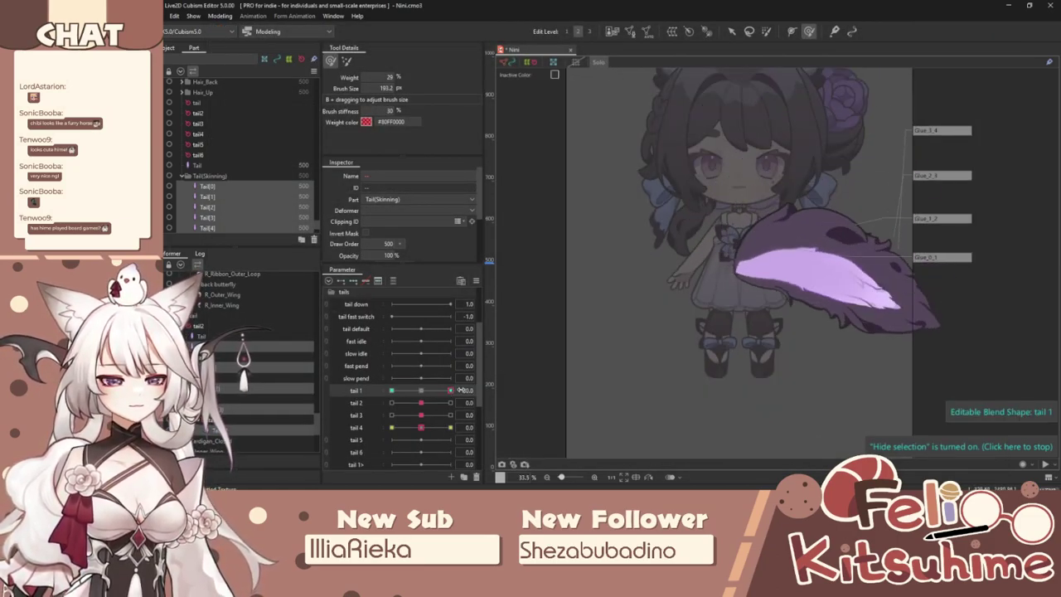
pyautogui.scroll(2, 871, 231)
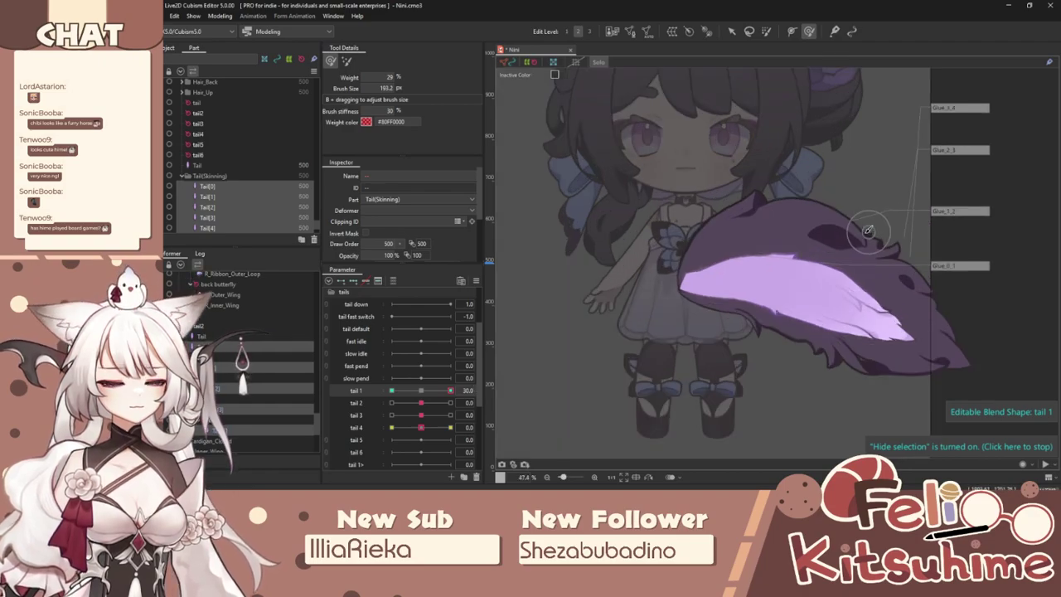
pyautogui.moveTo(450, 390); pyautogui.dragTo(383, 411)
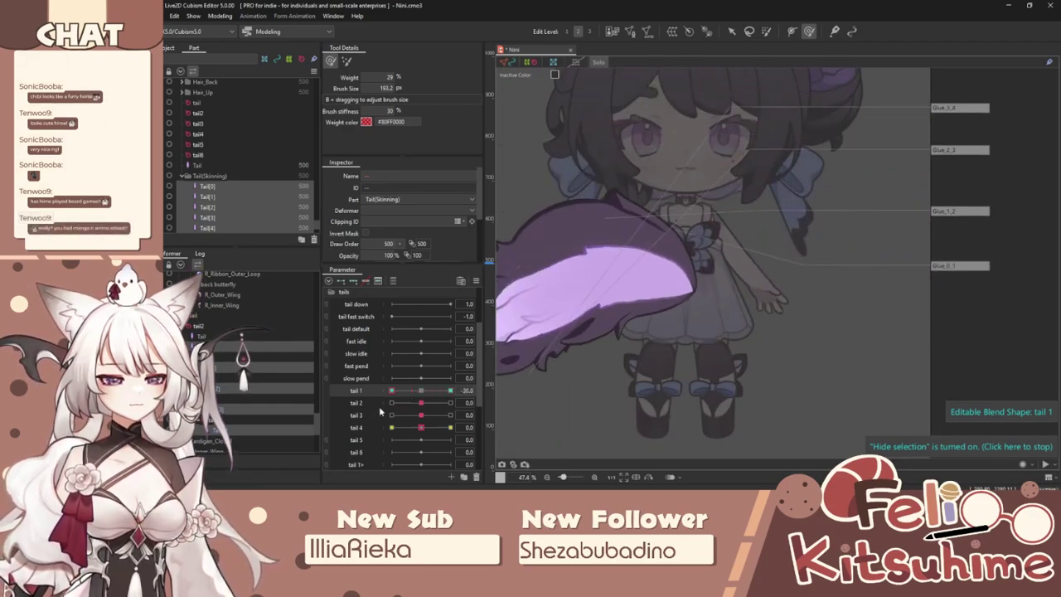
pyautogui.scroll(-2, 703, 292)
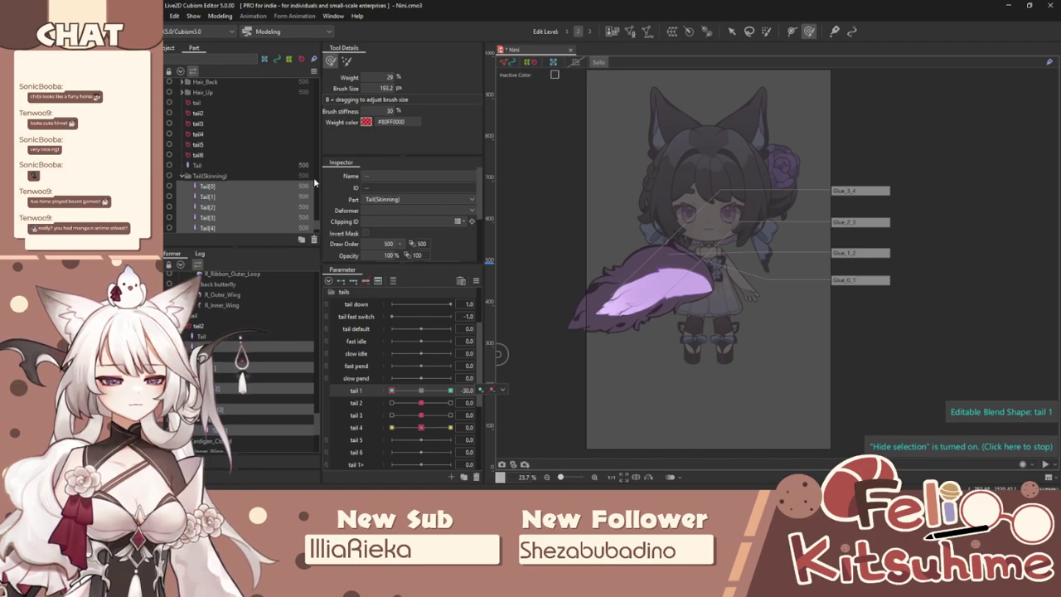
pyautogui.click(220, 16)
pyautogui.click(260, 216)
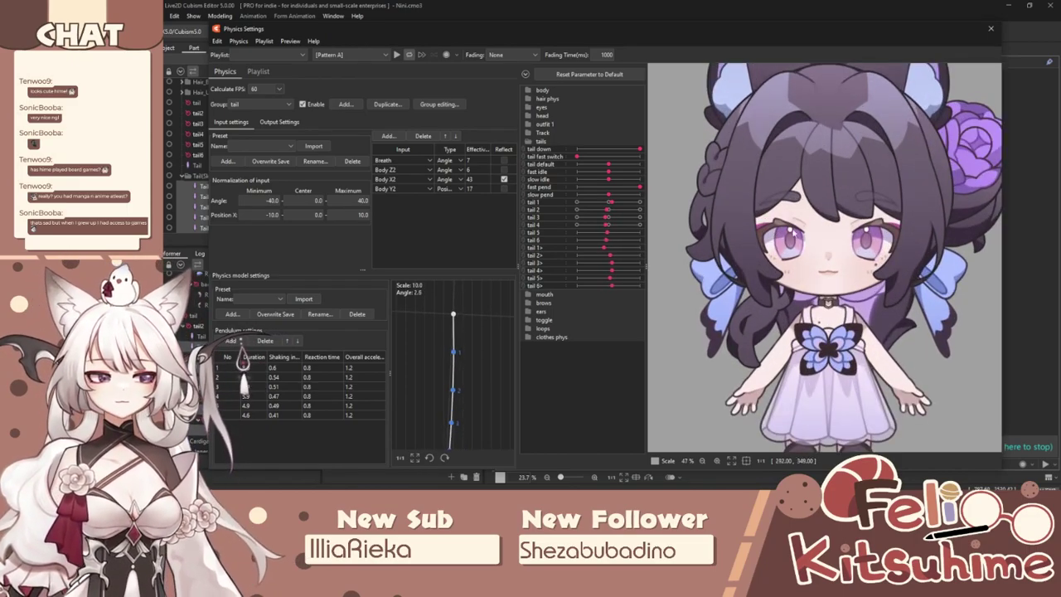
pyautogui.moveTo(743, 230)
pyautogui.mouseDown()
pyautogui.moveTo(678, 228)
pyautogui.moveTo(755, 228)
pyautogui.mouseUp()
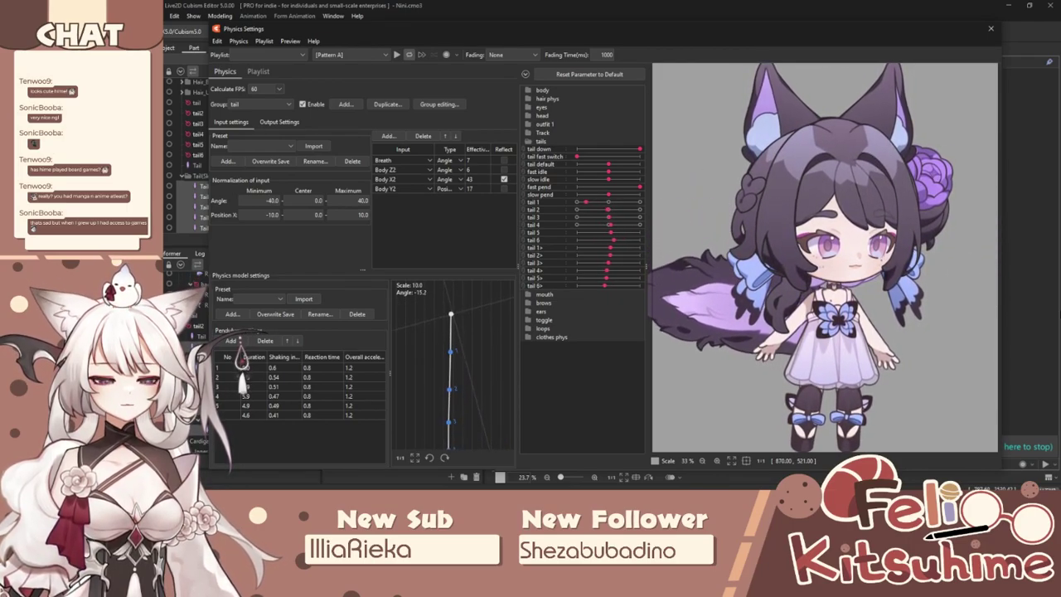
pyautogui.moveTo(772, 307); pyautogui.dragTo(952, 306)
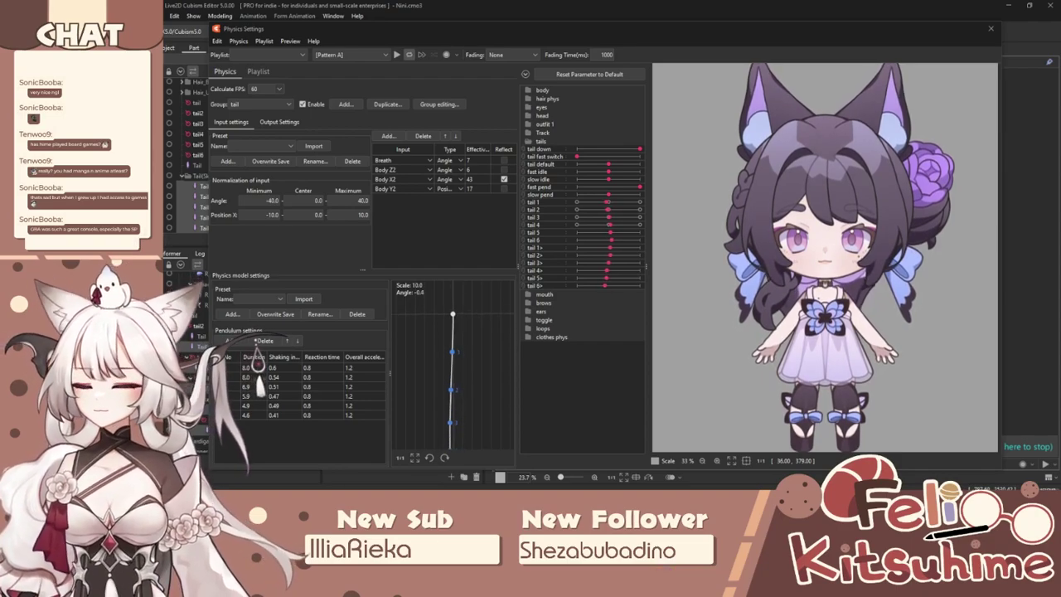
# Change the tail group's Body Y2 physics input to type Angle with effectiveness 43 and Reflect off.
pyautogui.moveTo(970, 272); pyautogui.dragTo(420, 250)
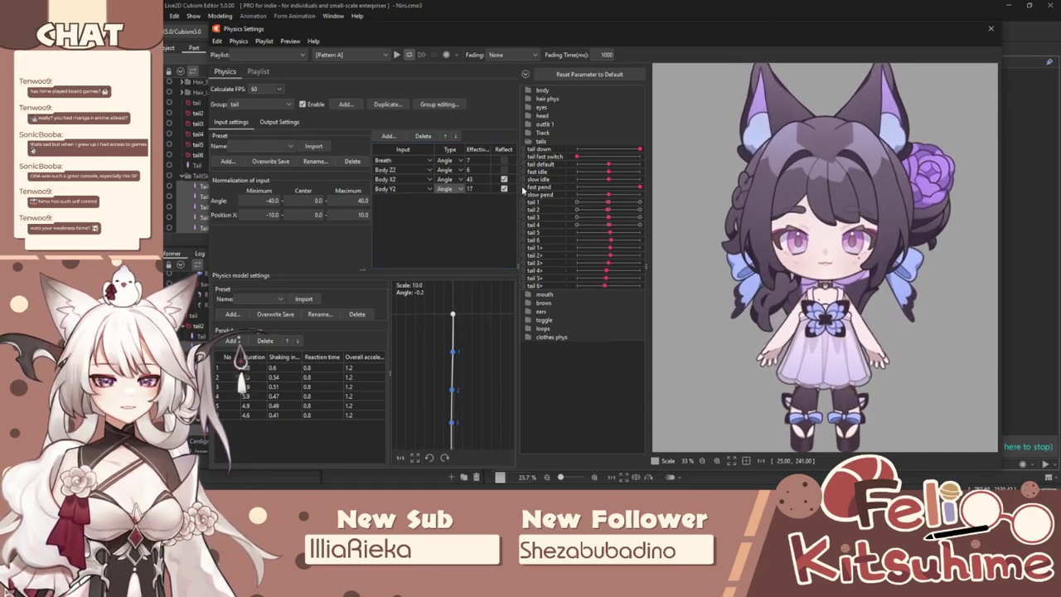
pyautogui.click(504, 189)
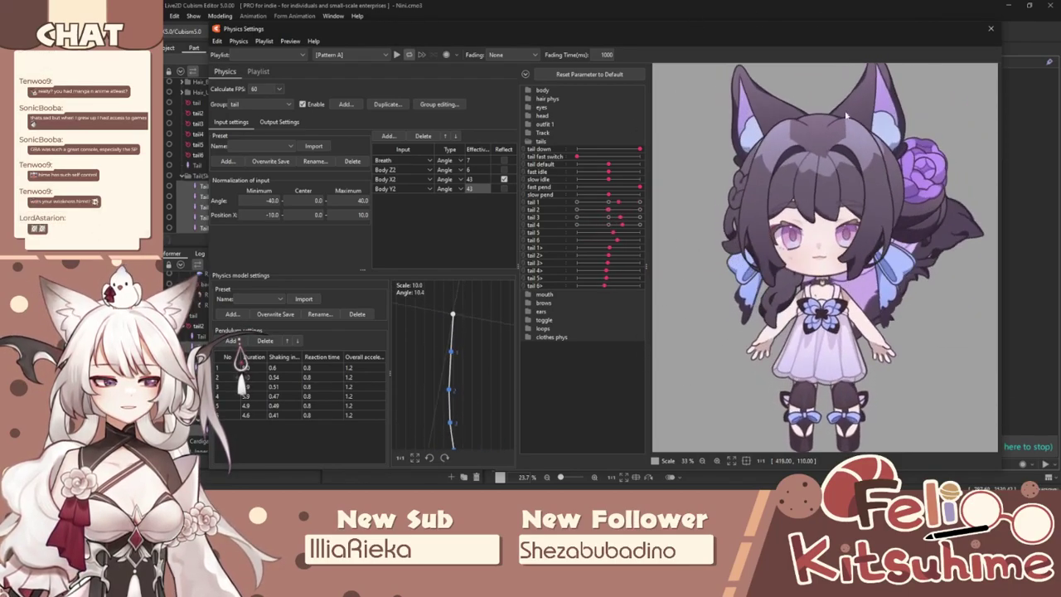
# Set the tail group's Body Y2 effectiveness to 23, test the swing in the physics preview, and close Physics Settings.
pyautogui.moveTo(486, 189); pyautogui.dragTo(483, 189)
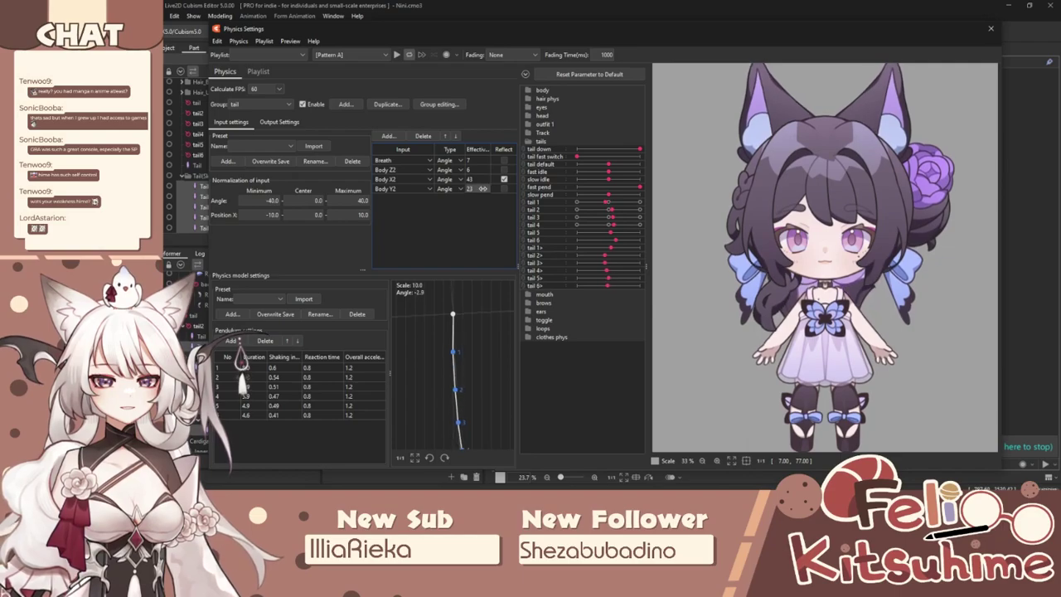
pyautogui.moveTo(728, 343); pyautogui.dragTo(763, 461)
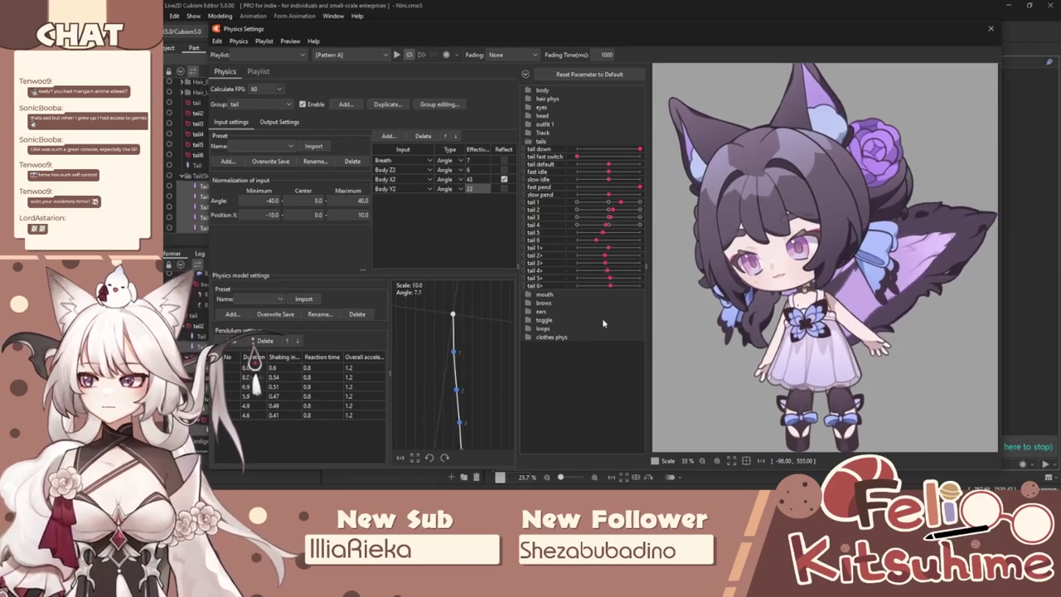
pyautogui.moveTo(799, 290); pyautogui.dragTo(578, 105)
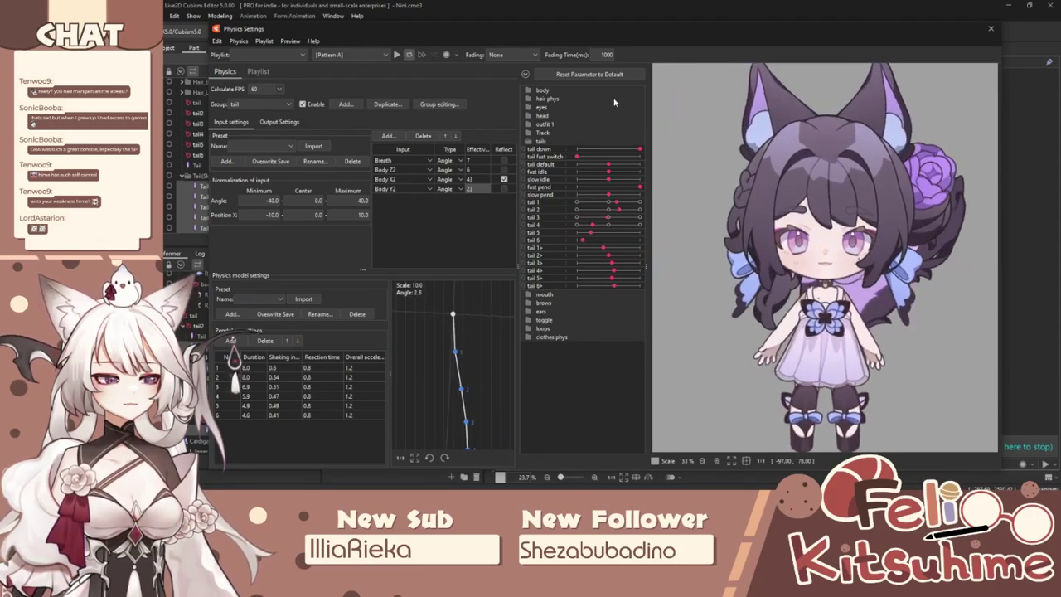
pyautogui.click(992, 30)
pyautogui.scroll(2, 669, 232)
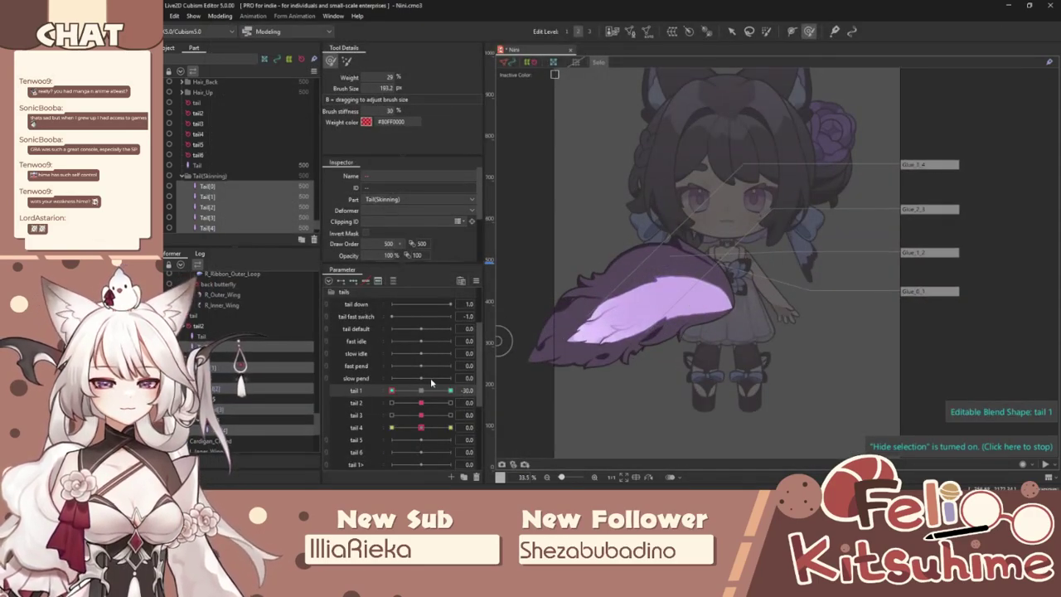
# Reset tail 1 to 0, key the tail meshes on tail 2, and refine the inner side of the bend at tail 2 = 30 with the deform brush.
pyautogui.click(421, 391)
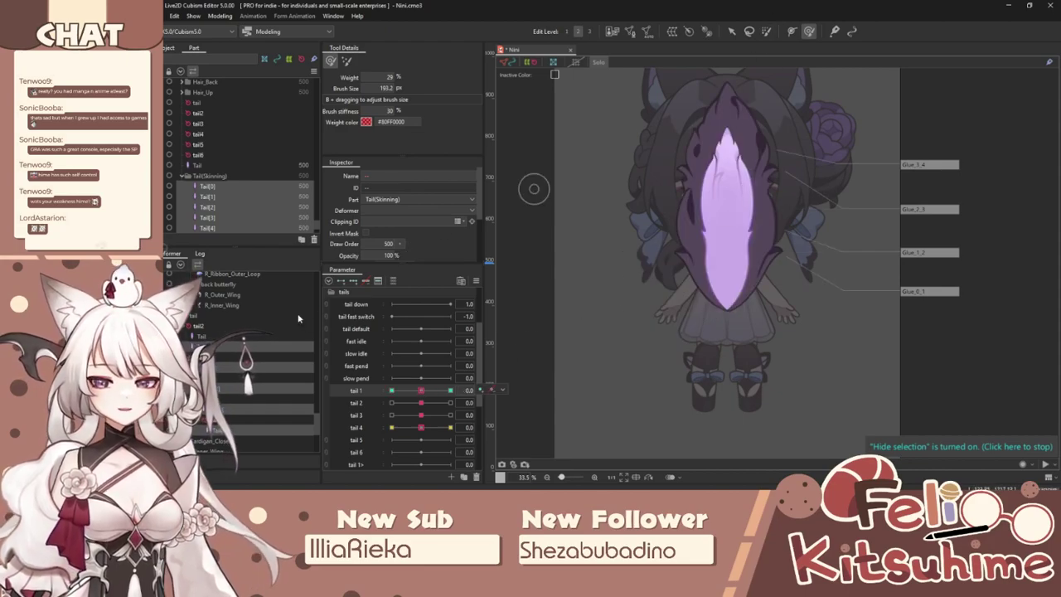
pyautogui.click(378, 402)
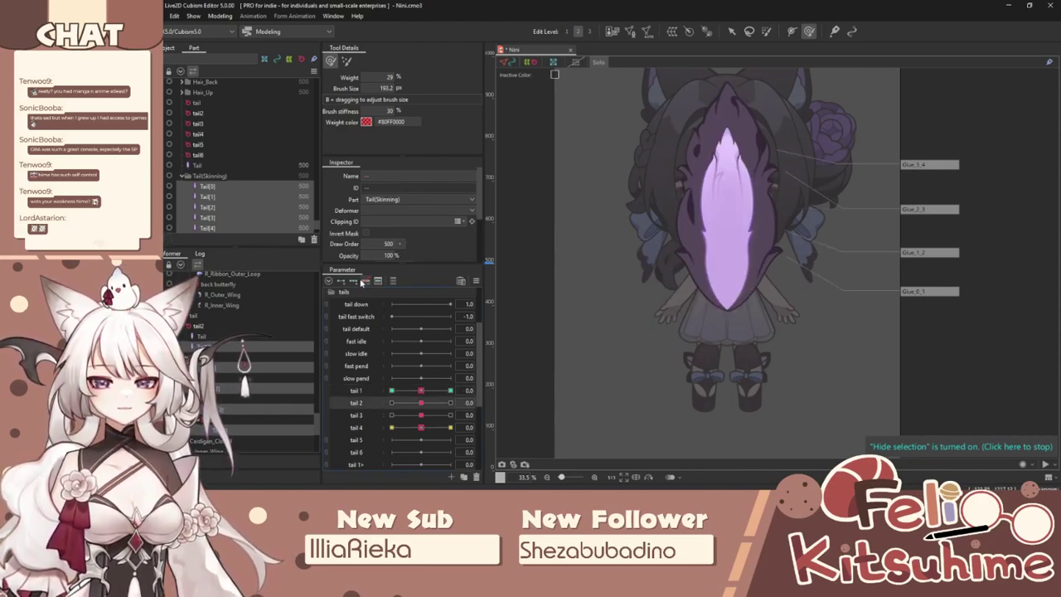
pyautogui.moveTo(423, 409); pyautogui.dragTo(450, 403)
pyautogui.scroll(2, 756, 171)
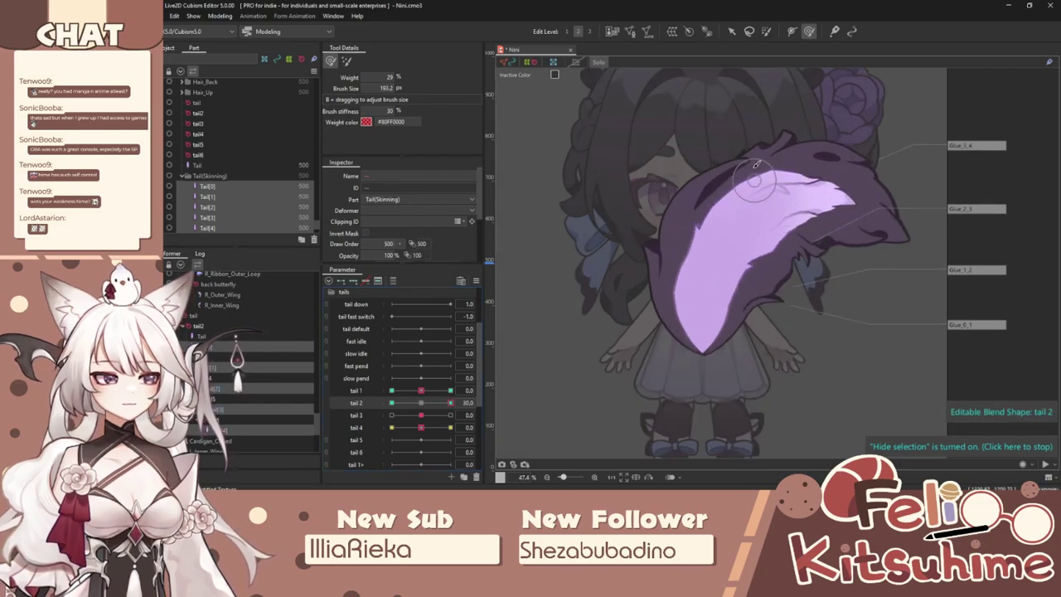
pyautogui.scroll(2, 786, 141)
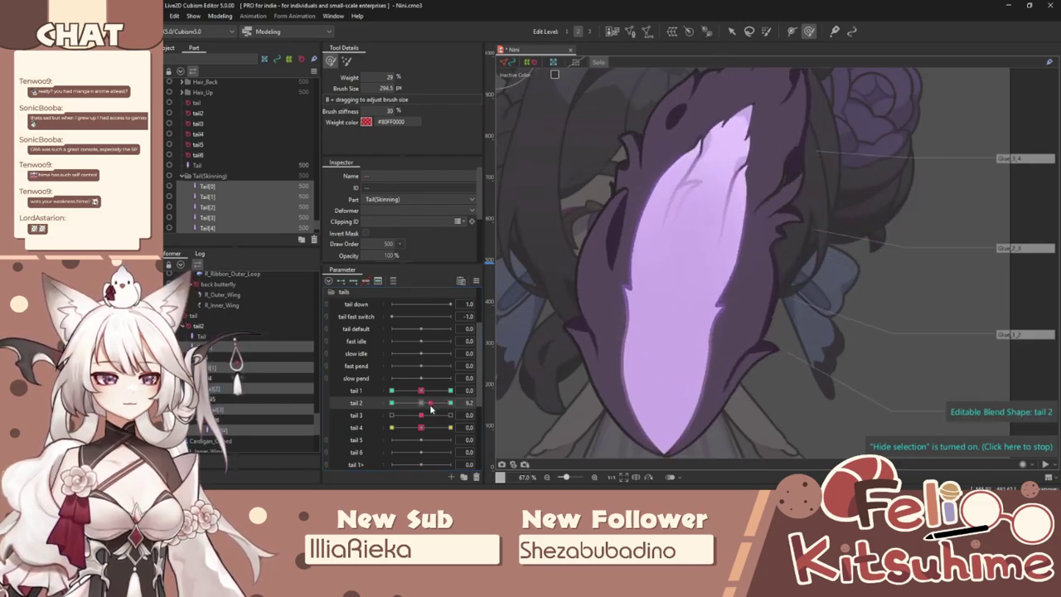
pyautogui.moveTo(794, 107); pyautogui.dragTo(834, 117)
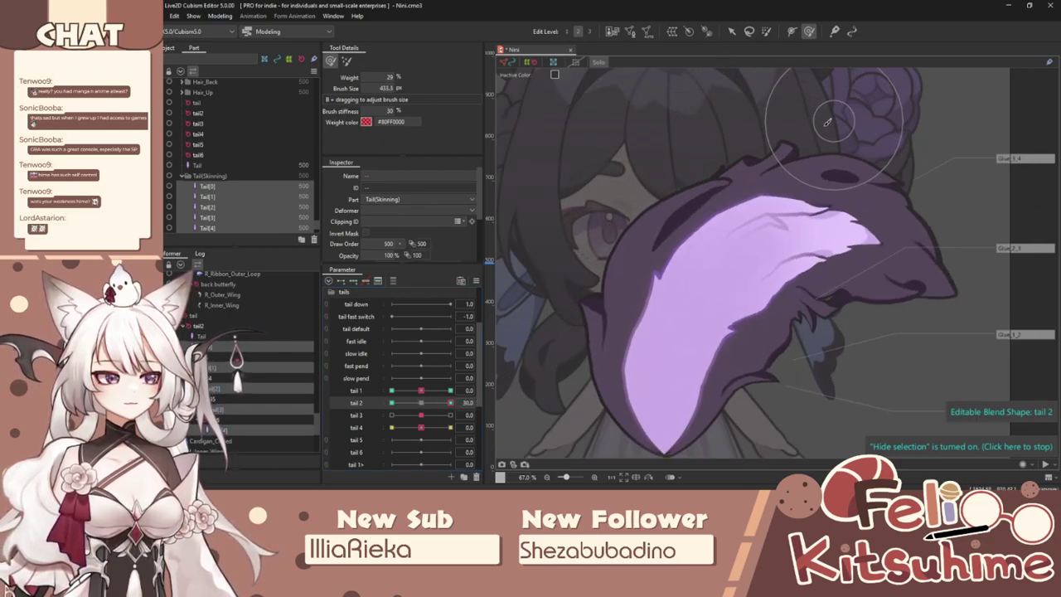
pyautogui.moveTo(450, 403)
pyautogui.mouseDown()
pyautogui.moveTo(438, 414)
pyautogui.moveTo(450, 402)
pyautogui.mouseUp()
pyautogui.moveTo(831, 325)
pyautogui.mouseDown()
pyautogui.moveTo(838, 286)
pyautogui.moveTo(816, 288)
pyautogui.moveTo(795, 312)
pyautogui.mouseUp()
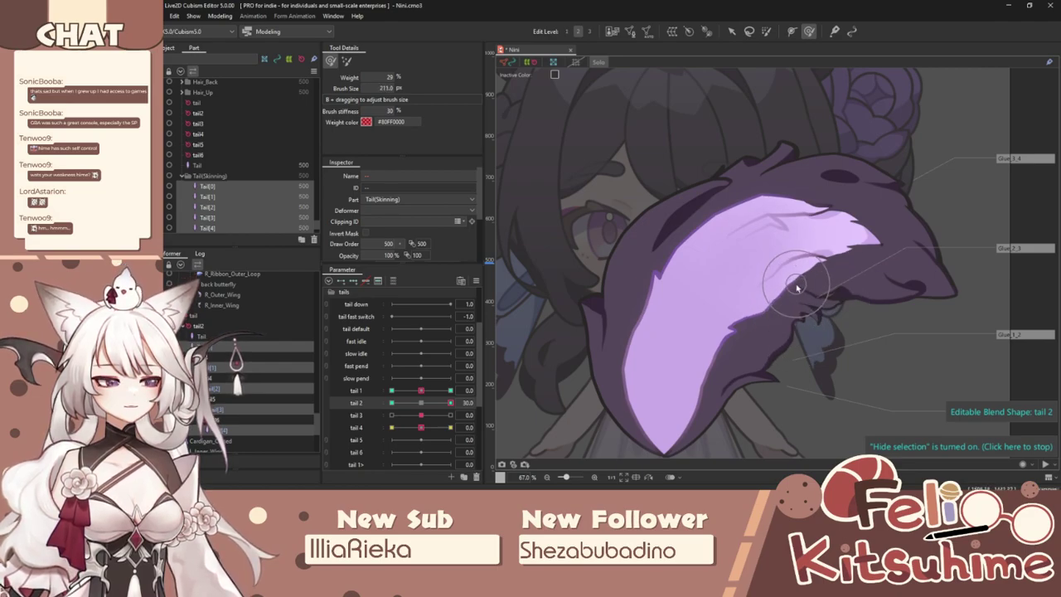
# Set tail 2 to -30 and refine the tail's inner bend and tip with the deform brush.
pyautogui.scroll(-2, 798, 282)
pyautogui.moveTo(447, 405); pyautogui.dragTo(391, 402)
pyautogui.scroll(-1, 623, 289)
pyautogui.scroll(1, 578, 300)
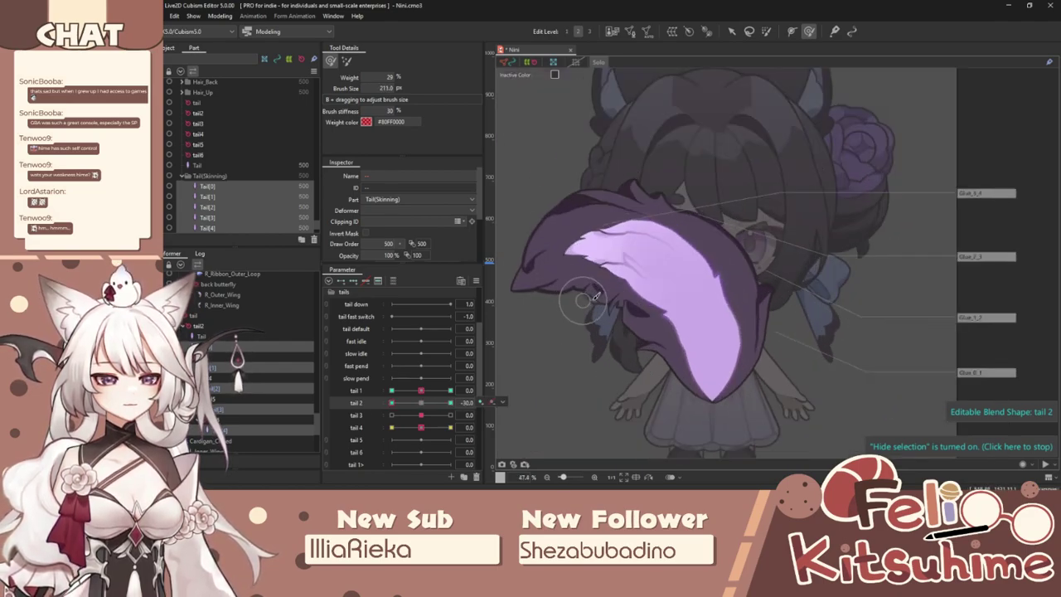
pyautogui.scroll(2, 609, 319)
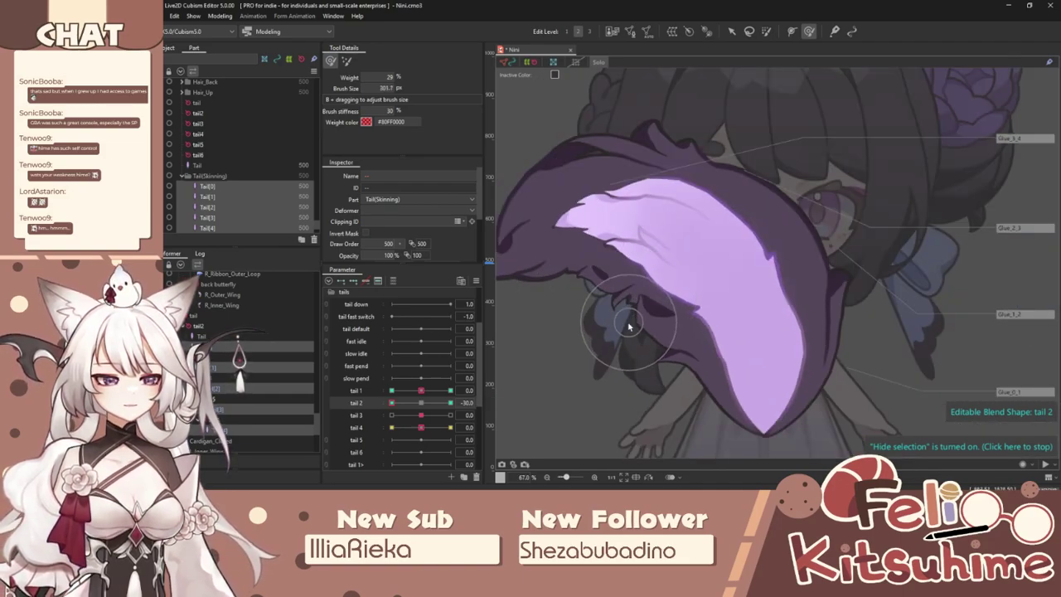
pyautogui.scroll(3, 633, 311)
pyautogui.scroll(-5, 633, 312)
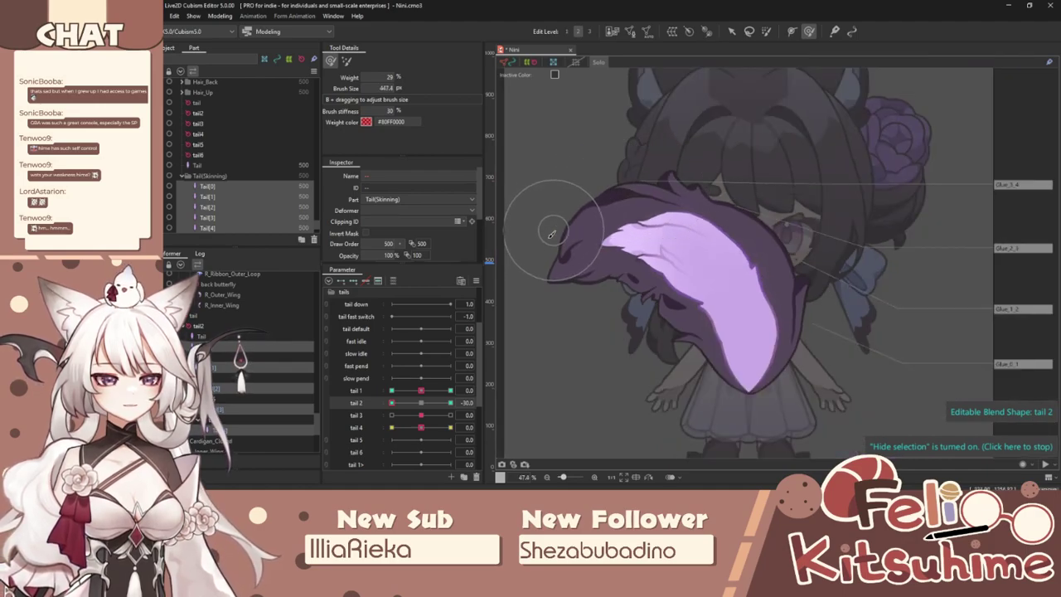
# Apply Ellipse Interpolation to the tail 1 and tail 2 parameters through Extended Interpolation.
pyautogui.moveTo(417, 405)
pyautogui.mouseDown()
pyautogui.moveTo(439, 403)
pyautogui.moveTo(406, 403)
pyautogui.moveTo(420, 400)
pyautogui.mouseUp()
pyautogui.keyDown('ctrl'); pyautogui.click(363, 394); pyautogui.keyUp('ctrl')
pyautogui.click(475, 281)
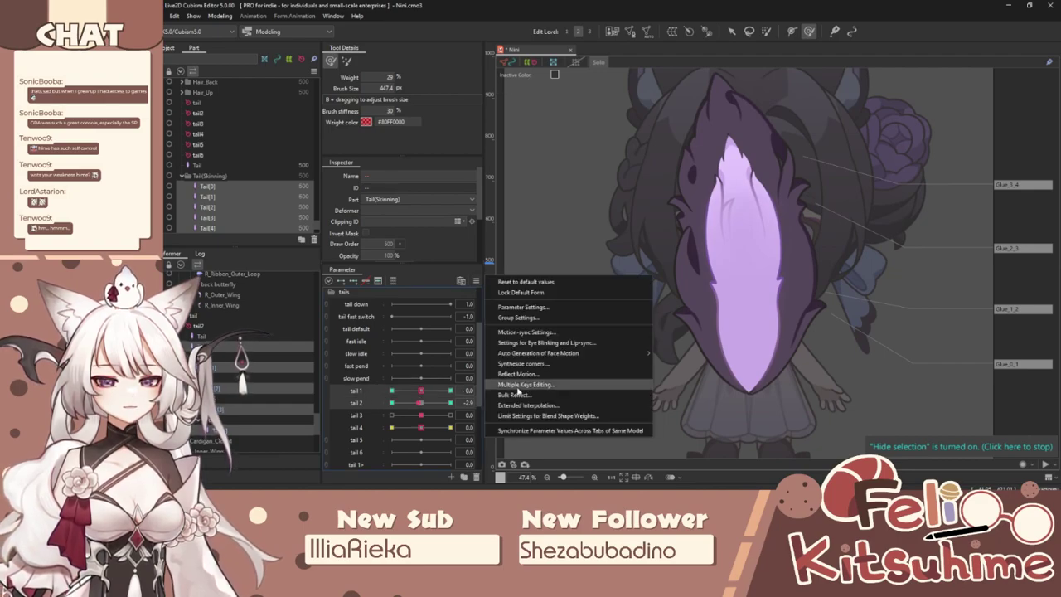
pyautogui.click(522, 406)
pyautogui.click(610, 232)
pyautogui.click(615, 251)
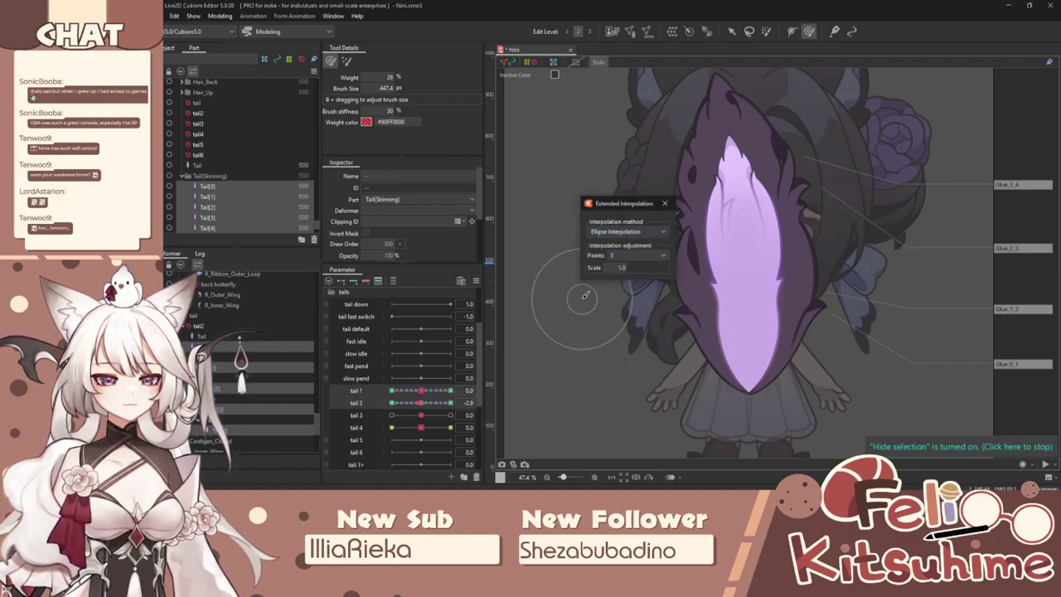
pyautogui.click(664, 203)
pyautogui.click(377, 427)
pyautogui.click(475, 280)
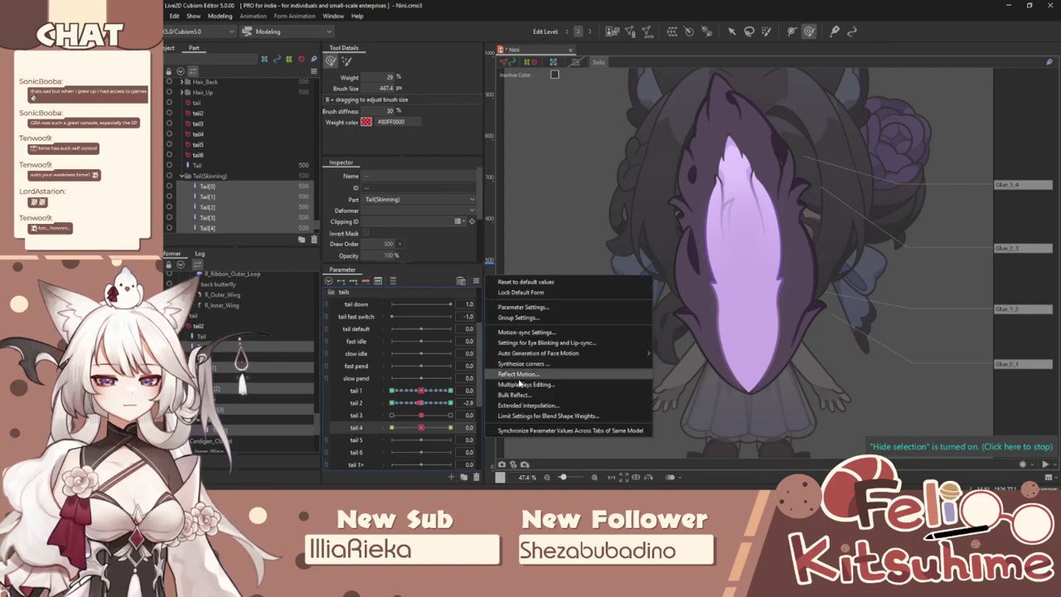
pyautogui.click(530, 405)
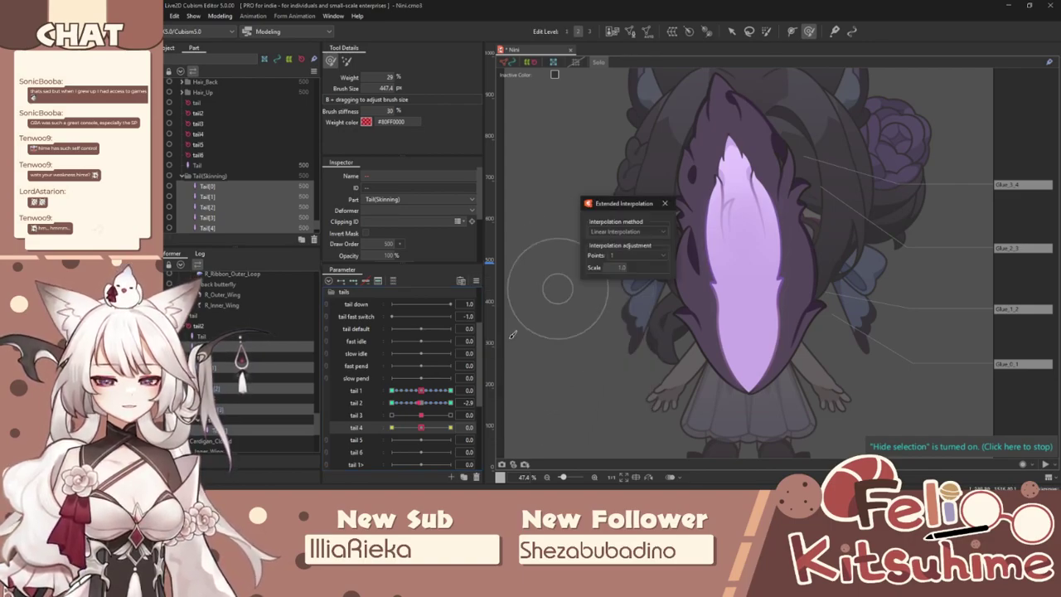
pyautogui.click(664, 203)
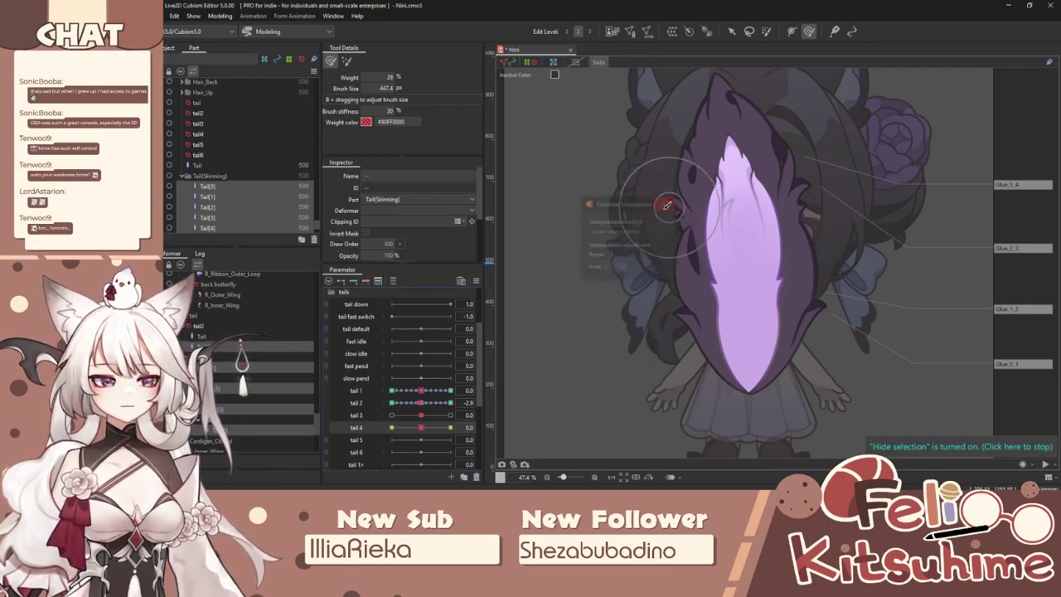
# Check the keys of Tail[1] and Tail[2], reset tail 2 to 0, and reselect meshes Tail[0] to Tail[4].
pyautogui.click(214, 369)
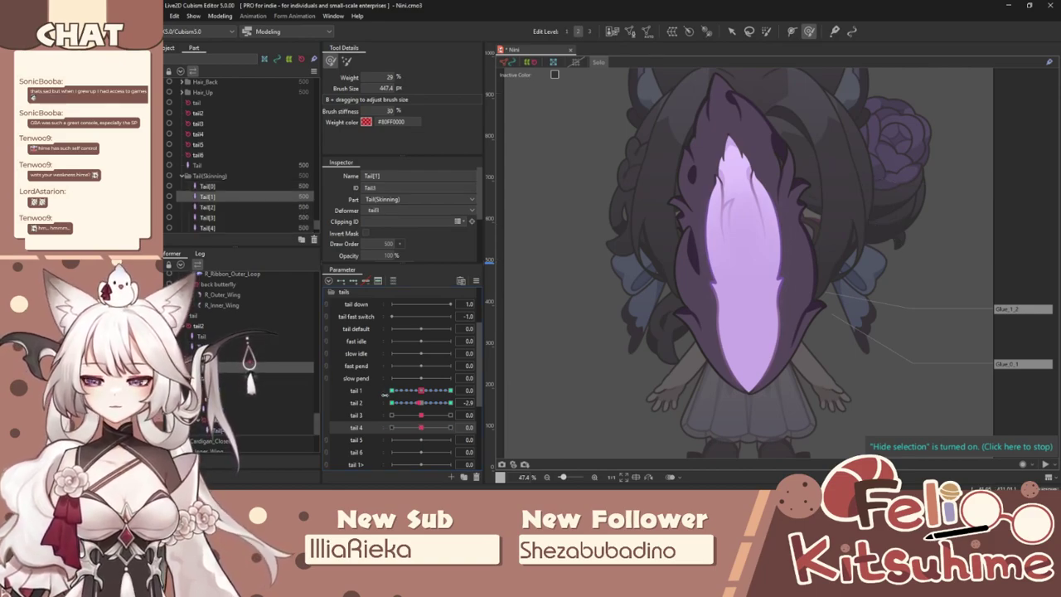
pyautogui.click(424, 403)
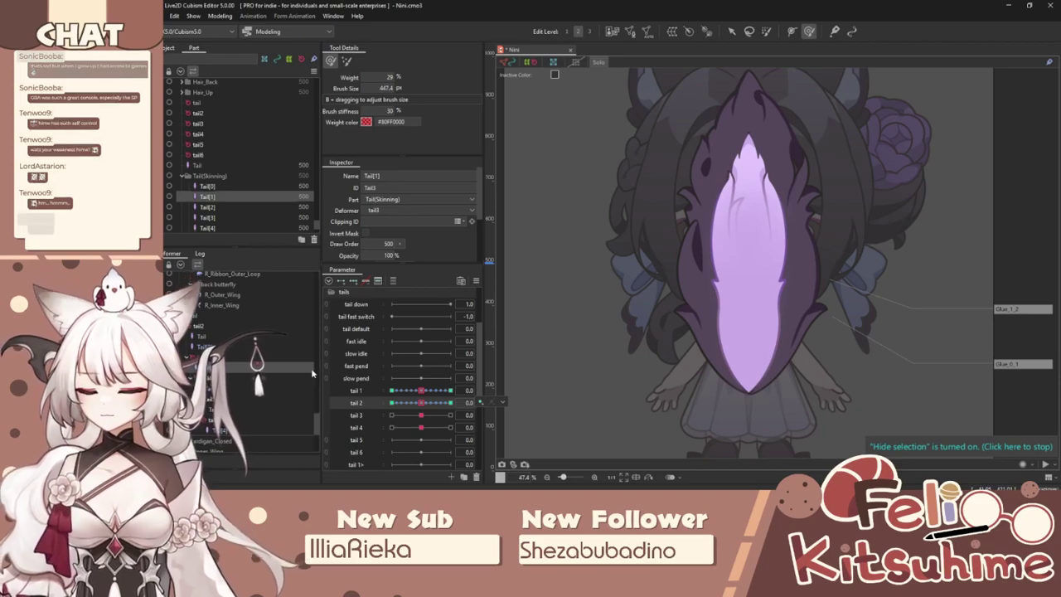
pyautogui.click(213, 387)
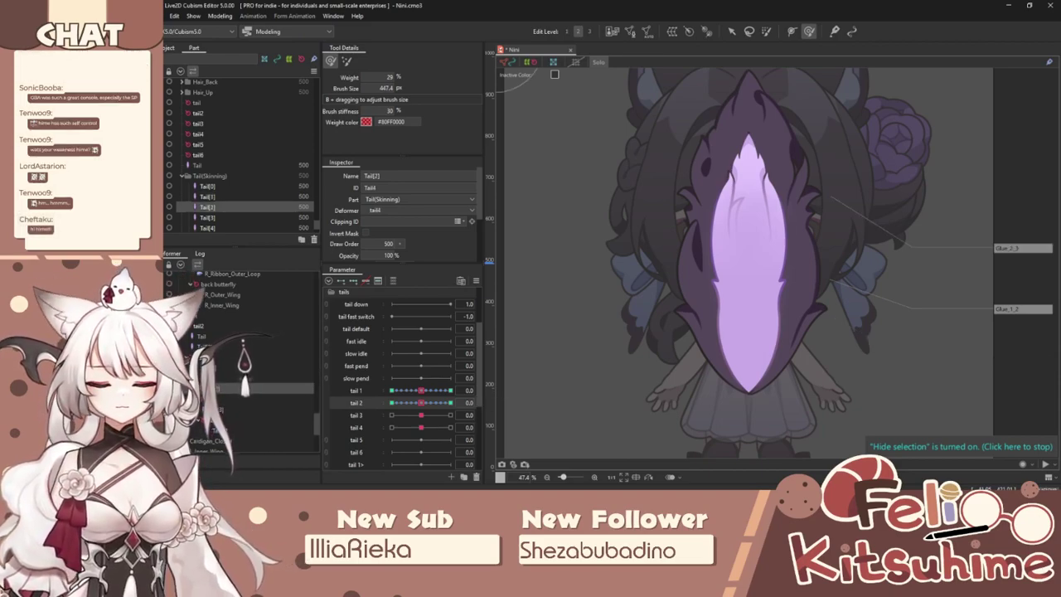
pyautogui.click(211, 346)
pyautogui.keyDown('ctrl'); pyautogui.click(211, 367); pyautogui.keyUp('ctrl')
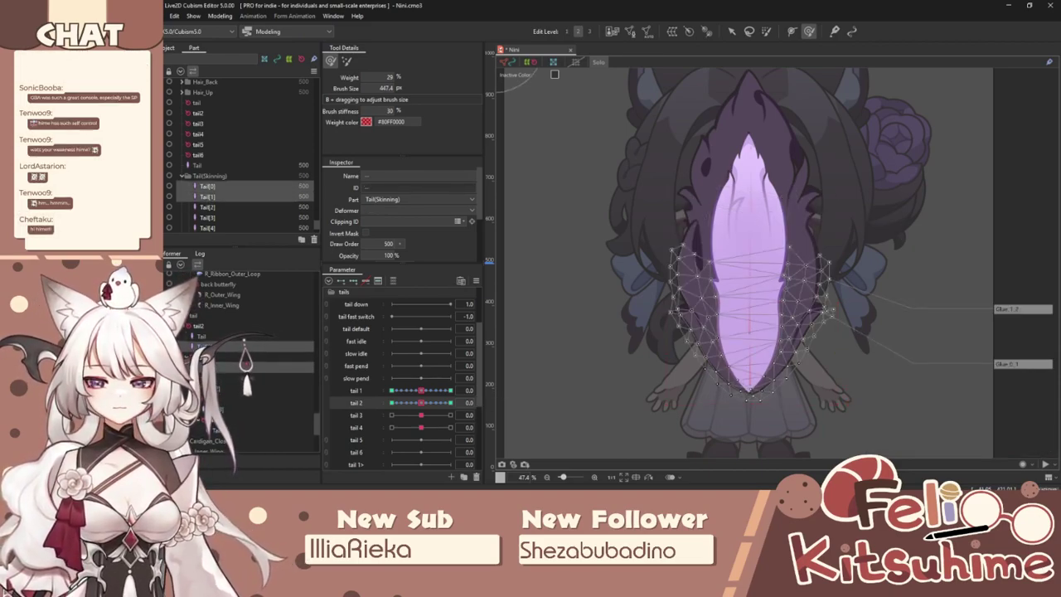
pyautogui.keyDown('ctrl'); pyautogui.click(211, 387); pyautogui.keyUp('ctrl')
pyautogui.keyDown('ctrl'); pyautogui.click(213, 409); pyautogui.keyUp('ctrl')
pyautogui.keyDown('ctrl'); pyautogui.click(222, 429); pyautogui.keyUp('ctrl')
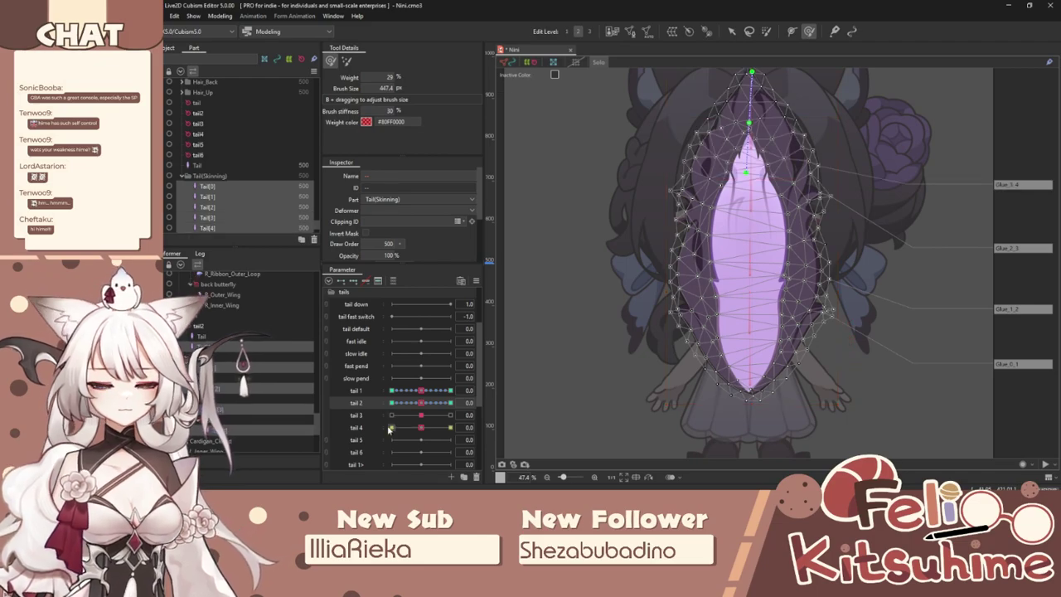
# Key the tail meshes on tail 3 and, at tail 3 = 30, smooth the fur along the inner side of the bend with the deform brush.
pyautogui.hotkey('ctrl', 't')
pyautogui.moveTo(424, 414); pyautogui.dragTo(450, 415)
pyautogui.scroll(2, 862, 259)
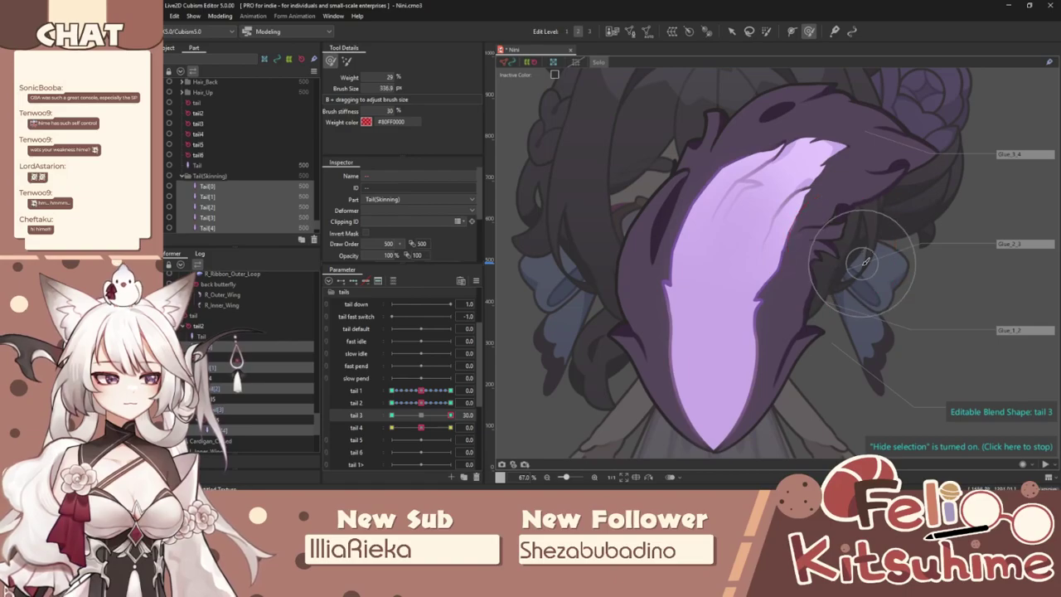
pyautogui.press('b')
pyautogui.moveTo(857, 248)
pyautogui.mouseDown()
pyautogui.moveTo(806, 259)
pyautogui.moveTo(816, 269)
pyautogui.moveTo(824, 258)
pyautogui.mouseUp()
pyautogui.moveTo(719, 160)
pyautogui.mouseDown()
pyautogui.moveTo(742, 170)
pyautogui.moveTo(745, 141)
pyautogui.mouseUp()
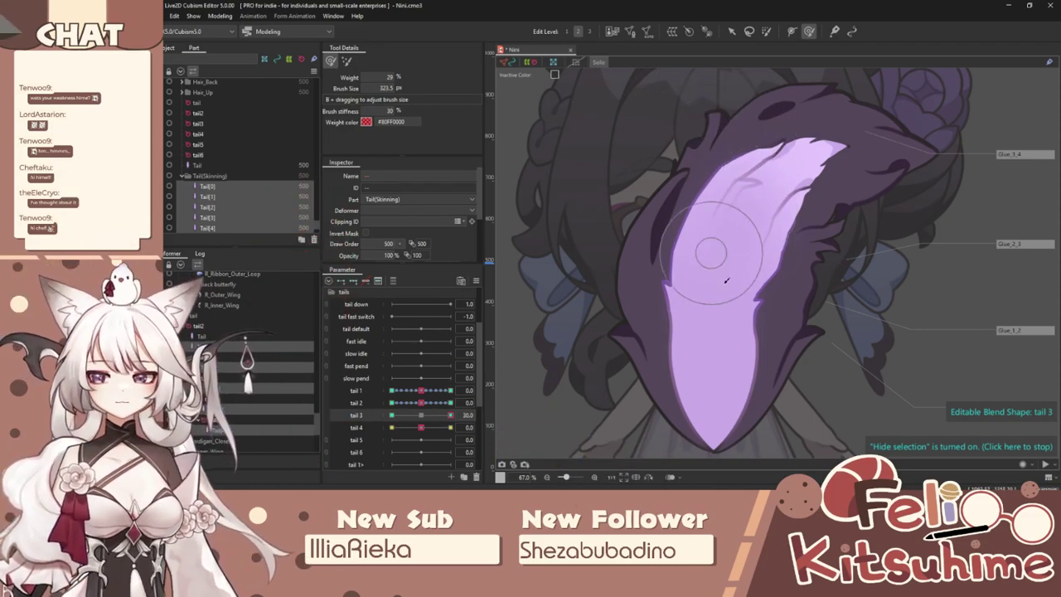
pyautogui.scroll(-2, 719, 267)
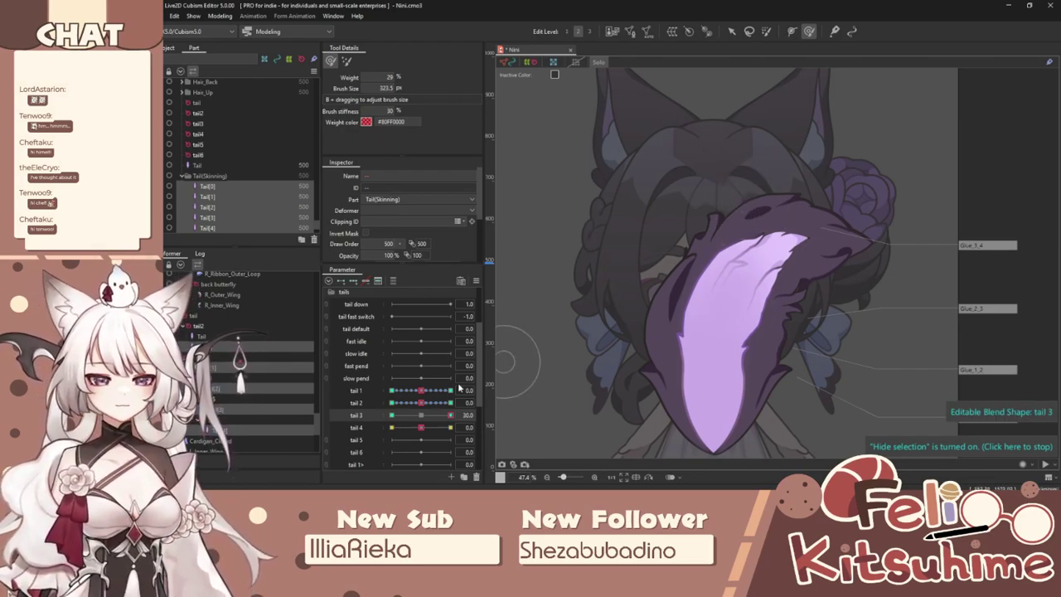
# Refine the tail's upper curve and tip at tail 3 = 30 with the deform brush.
pyautogui.moveTo(443, 417); pyautogui.dragTo(450, 415)
pyautogui.moveTo(802, 190); pyautogui.dragTo(791, 205)
pyautogui.press('b')
pyautogui.moveTo(894, 213)
pyautogui.mouseDown()
pyautogui.moveTo(901, 252)
pyautogui.moveTo(814, 255)
pyautogui.mouseUp()
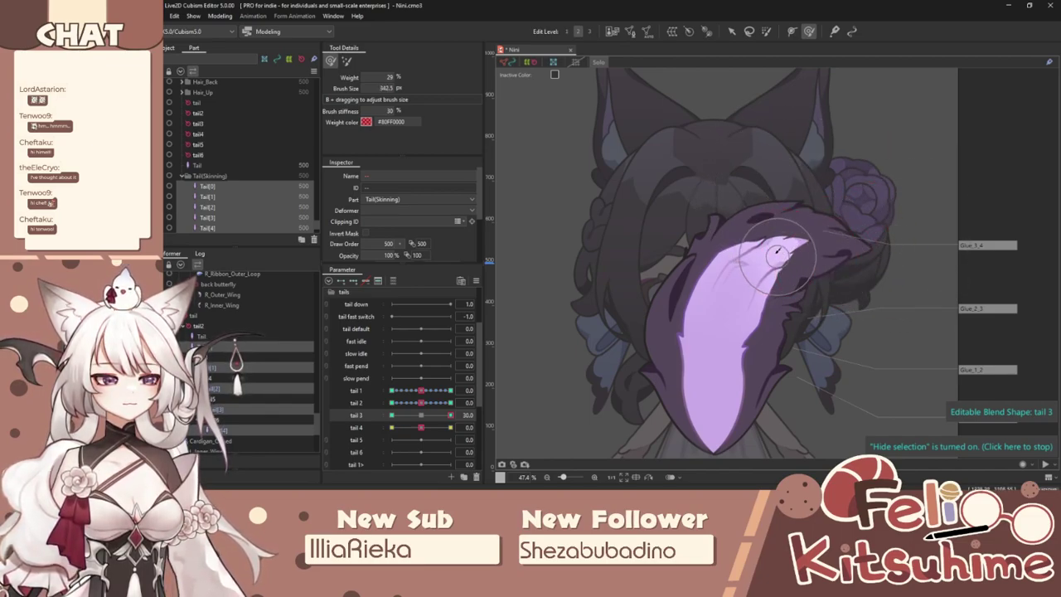
# Set tail 3 to -30 and refine the inner fur edge and upper curve with a resized deform brush.
pyautogui.moveTo(446, 417); pyautogui.dragTo(392, 415)
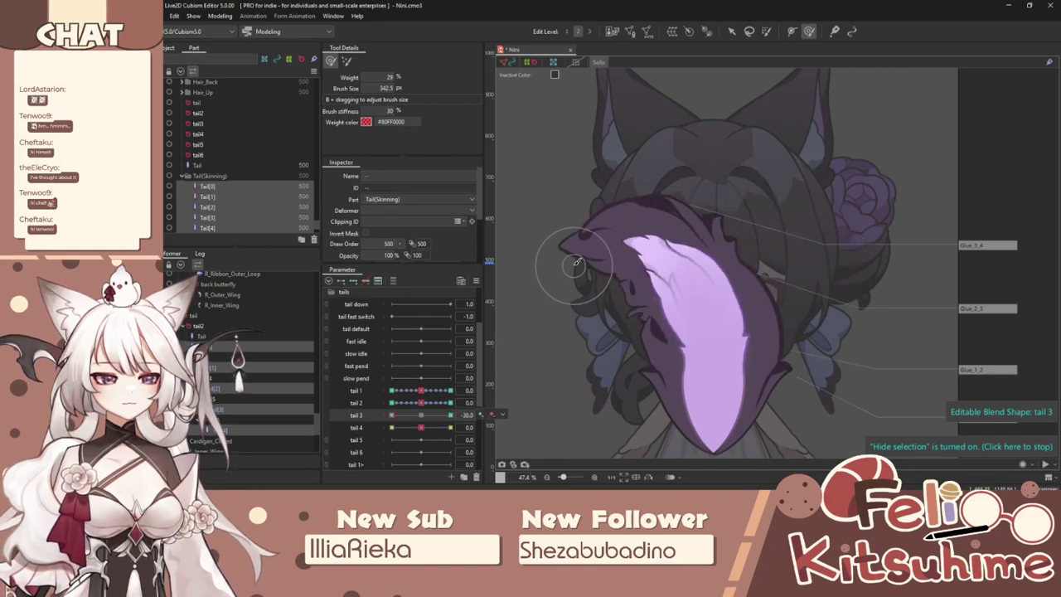
pyautogui.press('b')
pyautogui.moveTo(622, 319); pyautogui.dragTo(614, 322)
pyautogui.press('b')
pyautogui.moveTo(631, 278); pyautogui.dragTo(701, 239)
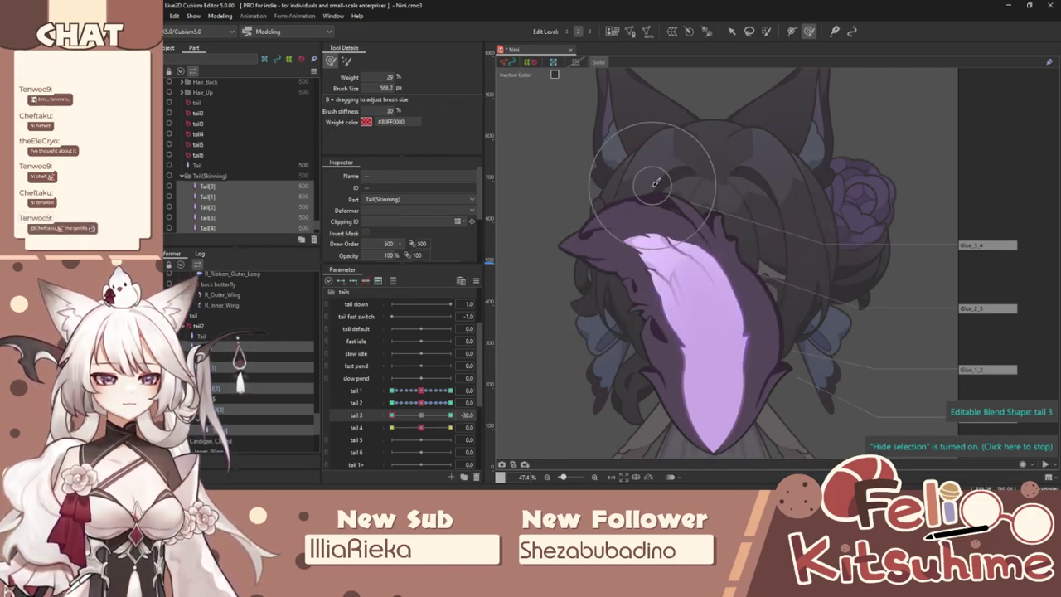
pyautogui.press('b')
pyautogui.moveTo(613, 201); pyautogui.dragTo(625, 201)
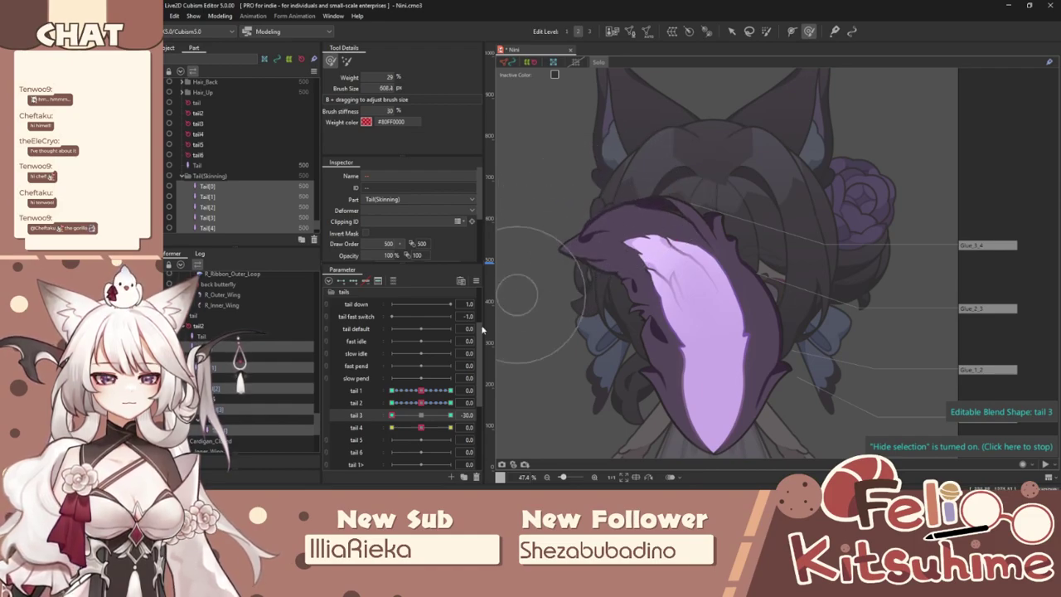
# Reset tail 3 to 0, key the tail meshes on tail 4, and refine the tail tip's bend at 30 and -30.
pyautogui.moveTo(398, 416); pyautogui.dragTo(501, 402)
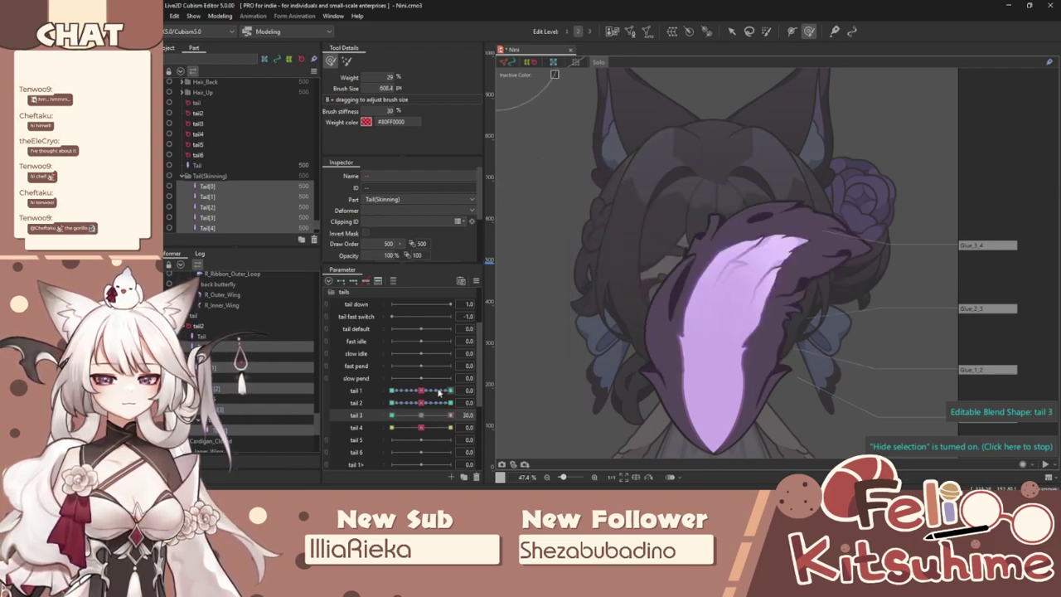
pyautogui.click(421, 415)
pyautogui.click(357, 427)
pyautogui.click(450, 427)
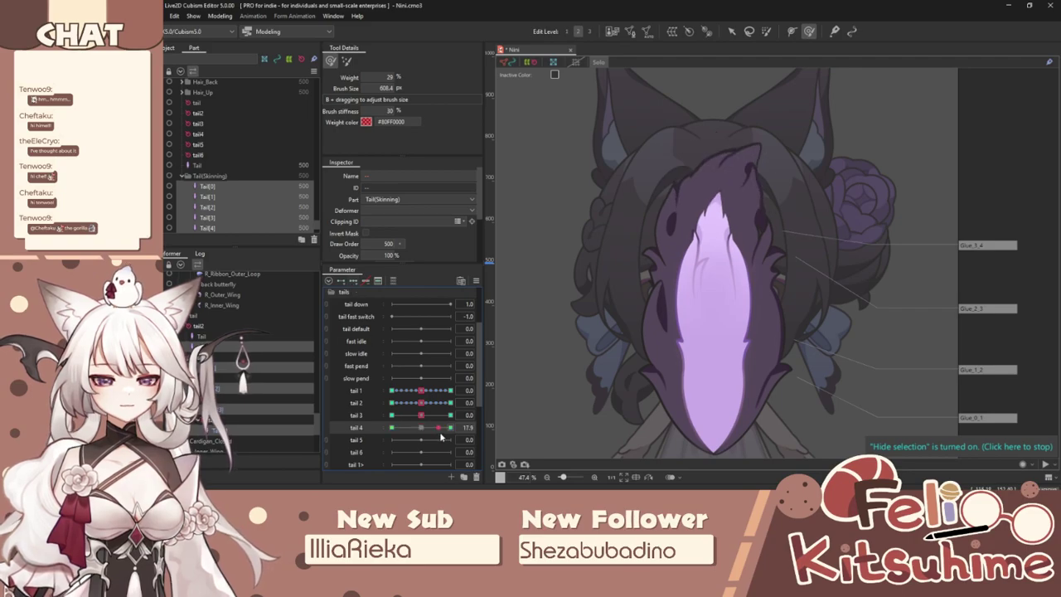
pyautogui.moveTo(697, 194); pyautogui.dragTo(765, 223)
pyautogui.click(391, 426)
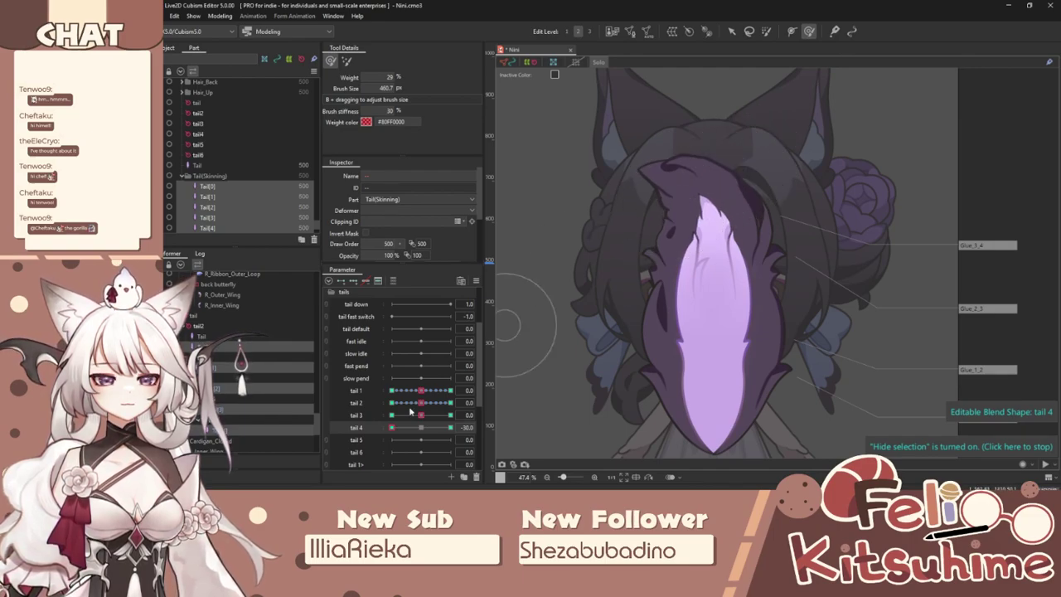
# Apply extended interpolation to the tail 3 and tail 4 parameters.
pyautogui.click(476, 282)
pyautogui.click(572, 407)
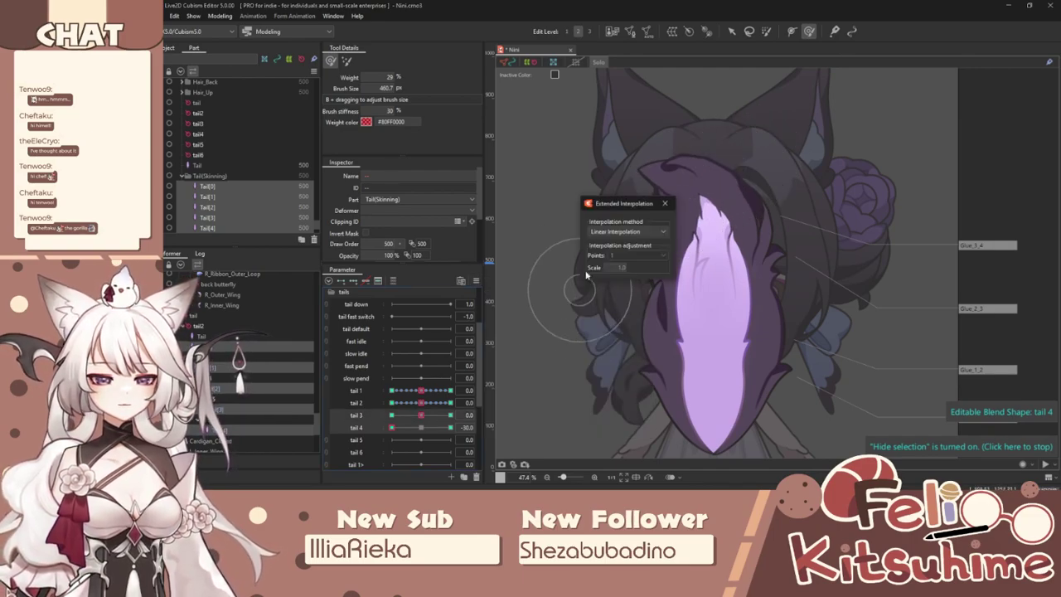
pyautogui.click(664, 203)
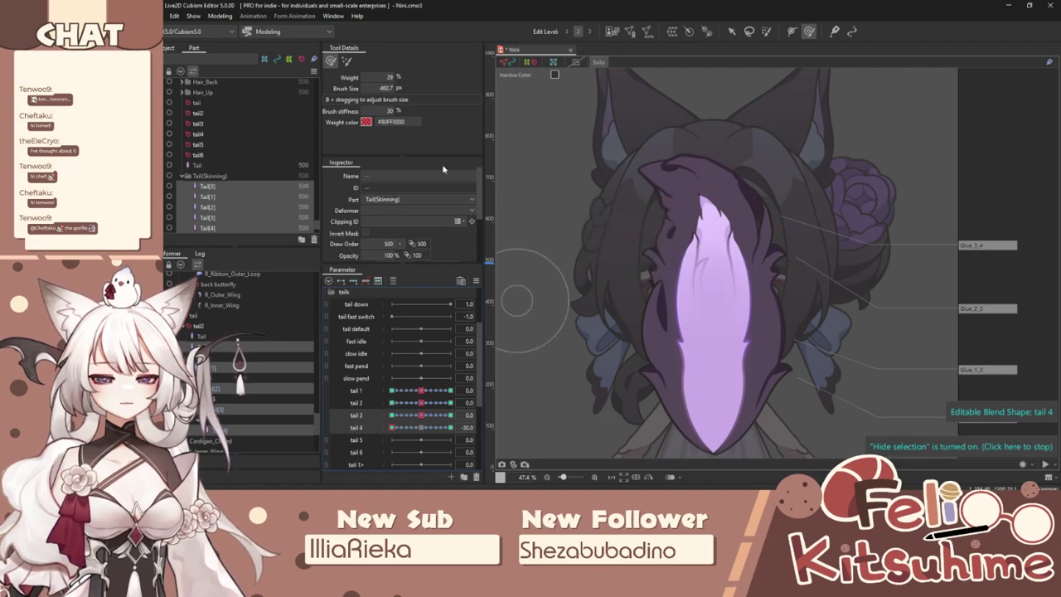
# Preview the tail group's physics motion on the model in the physics settings.
pyautogui.click(195, 17)
pyautogui.click(263, 218)
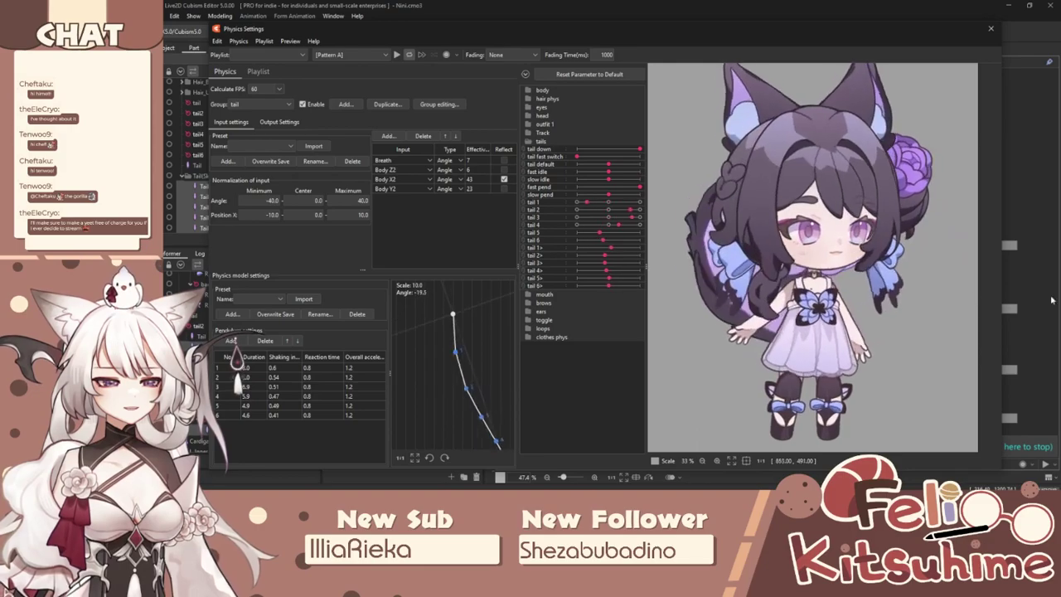
pyautogui.scroll(-3, 745, 268)
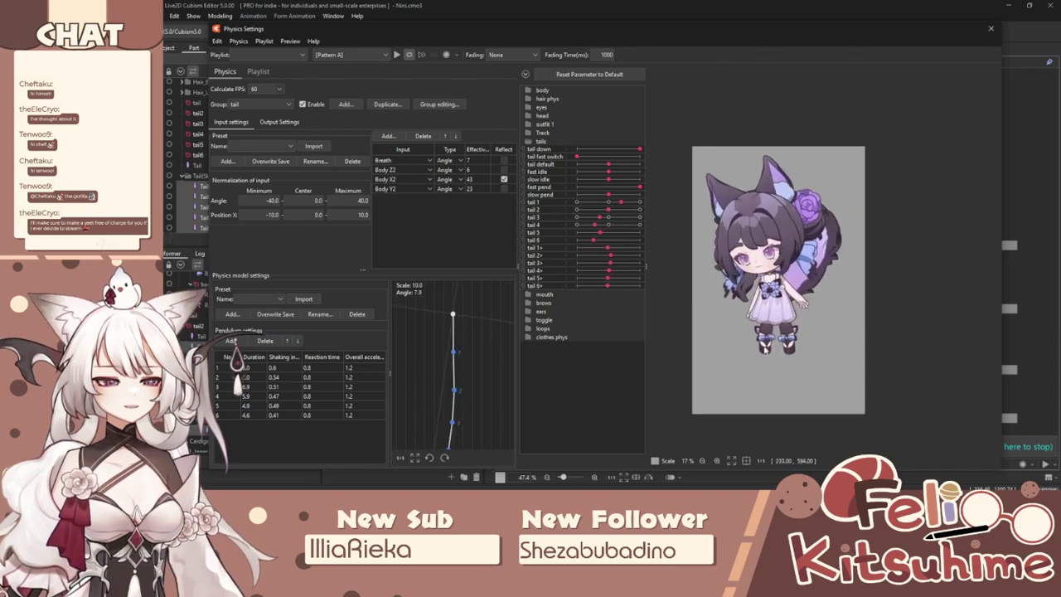
pyautogui.scroll(3, 758, 247)
pyautogui.scroll(-1, 763, 196)
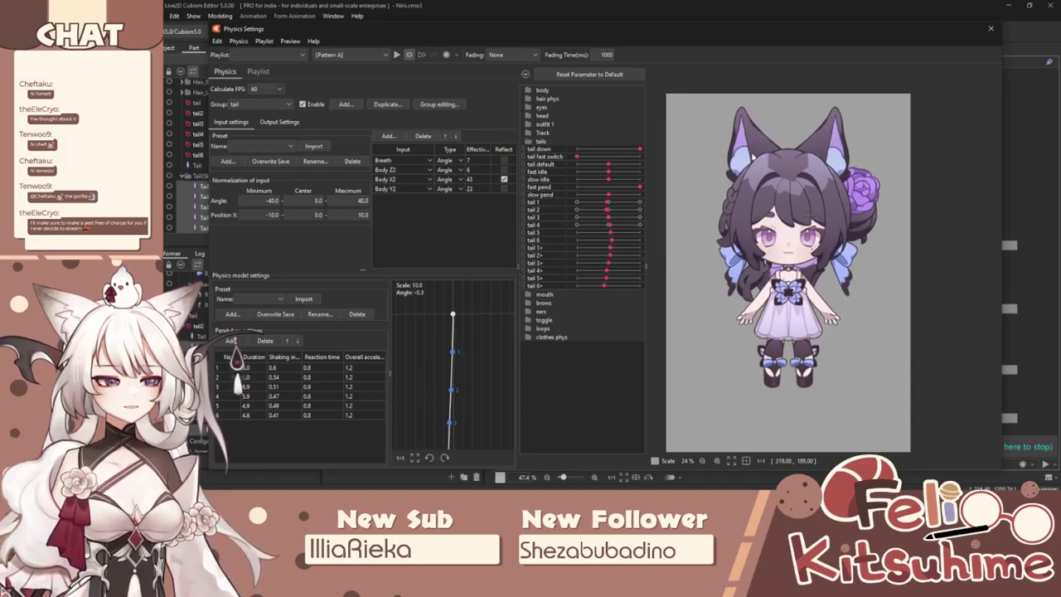
pyautogui.click(991, 29)
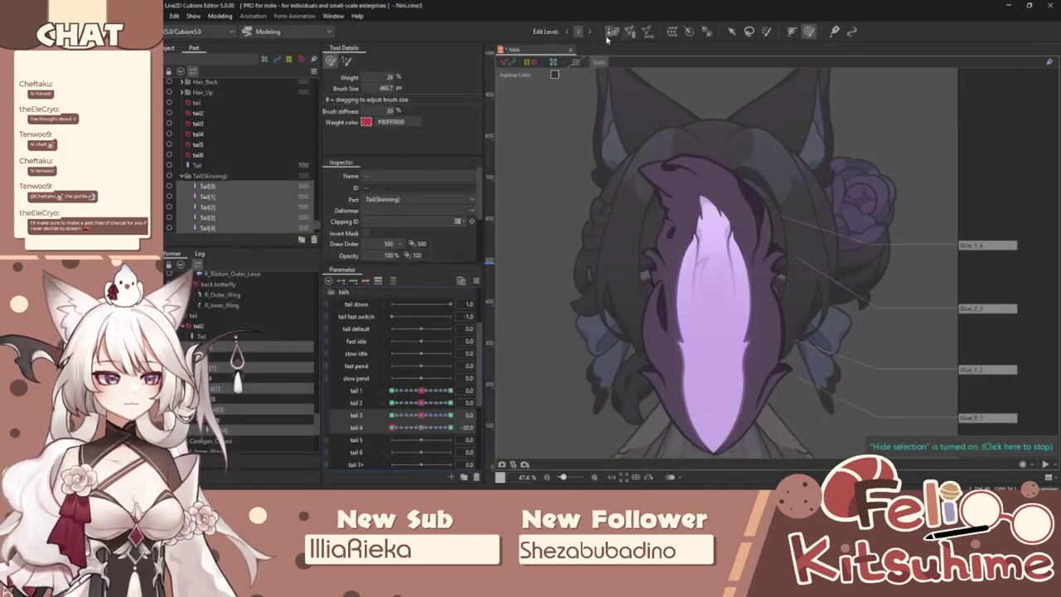
# Turn off Solo display, reset the parameters to their defaults and save the model.
pyautogui.click(605, 62)
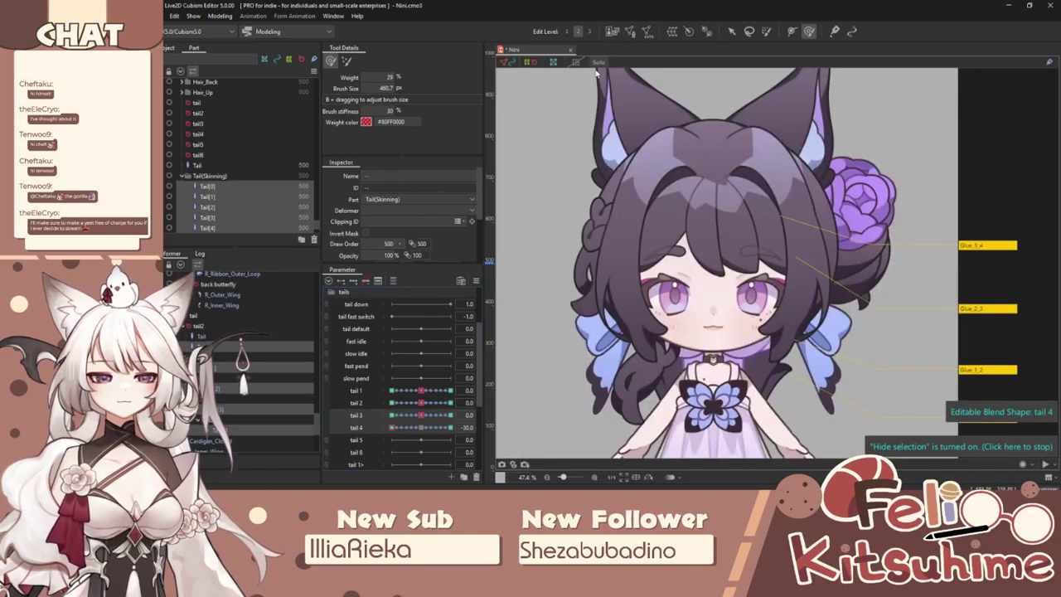
pyautogui.click(476, 280)
pyautogui.click(511, 278)
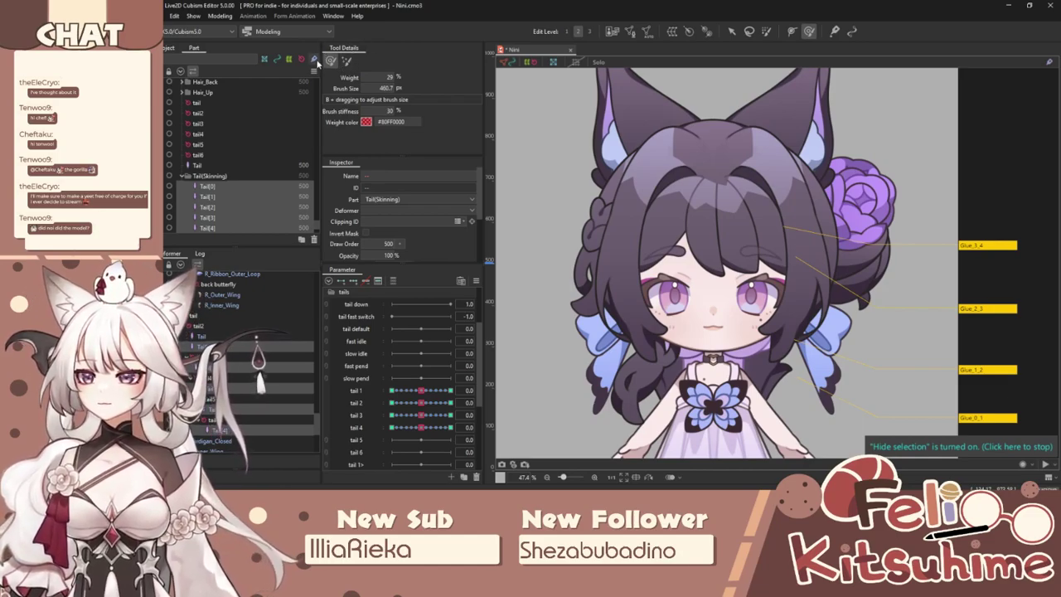
pyautogui.click(171, 16)
pyautogui.click(199, 99)
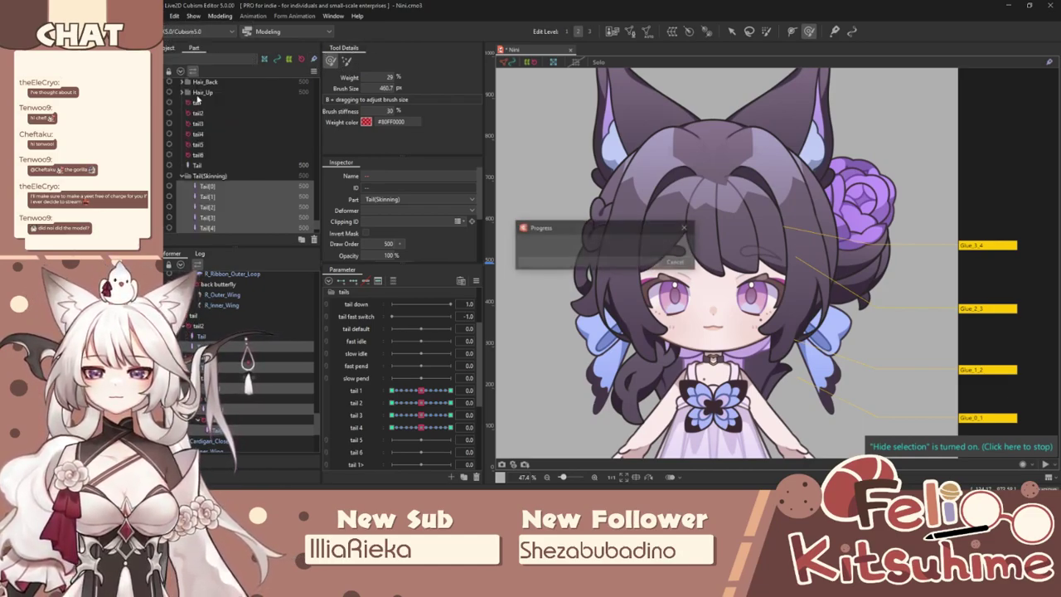
pyautogui.click(171, 16)
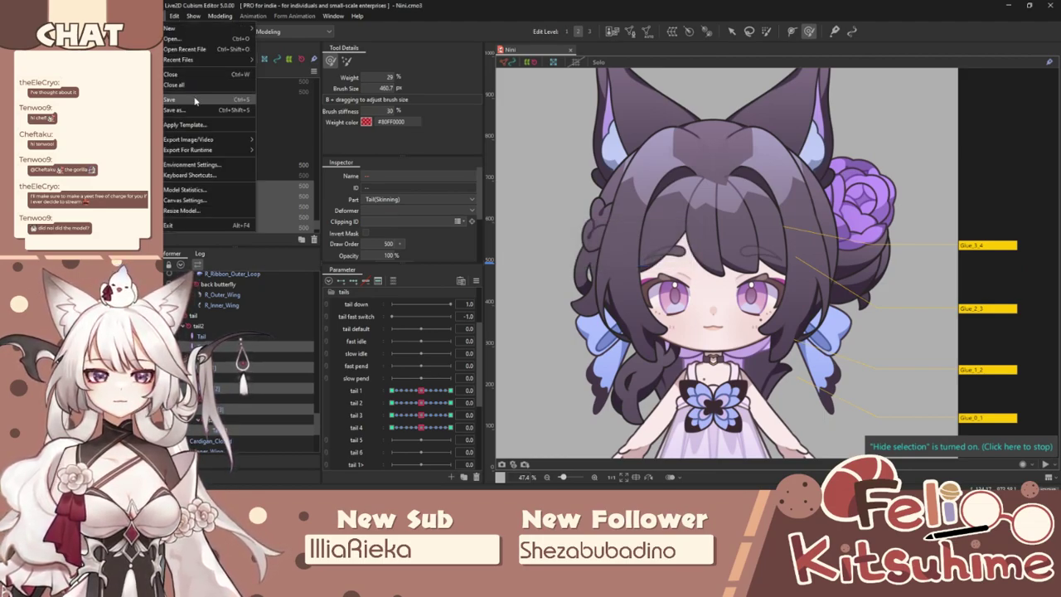
pyautogui.click(428, 21)
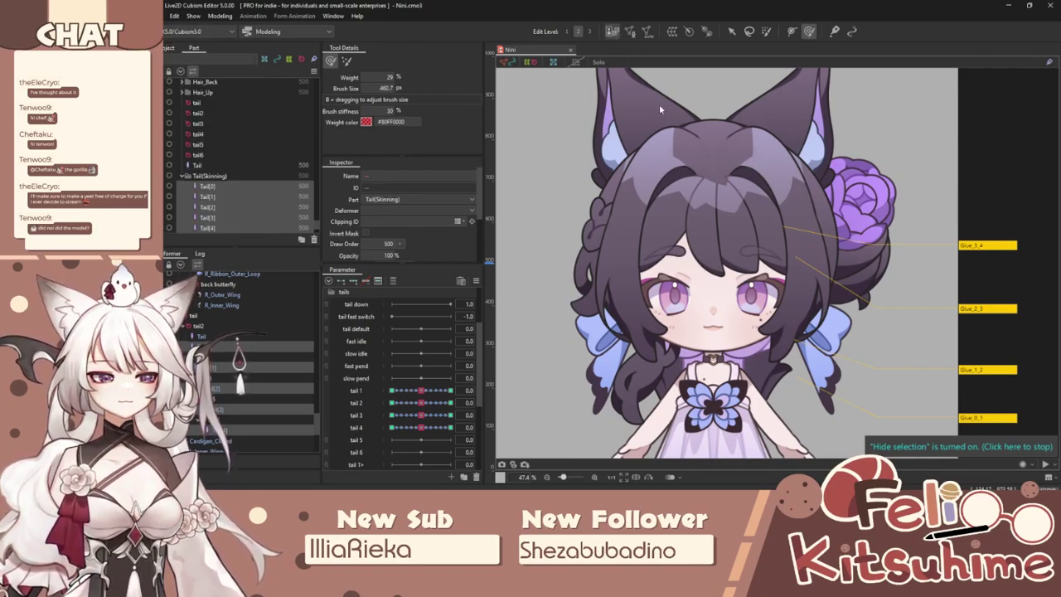
# In the texture atlas, list only visible and unset objects and place the tail image in the empty area beside the existing parts.
pyautogui.click(612, 31)
pyautogui.click(863, 113)
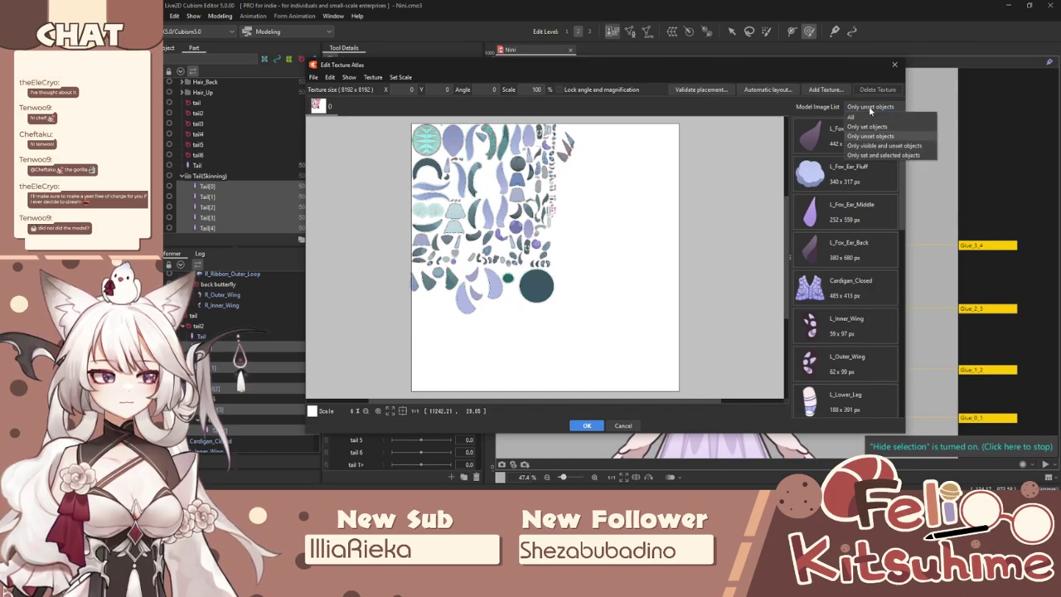
pyautogui.click(874, 131)
pyautogui.moveTo(824, 137); pyautogui.dragTo(587, 186)
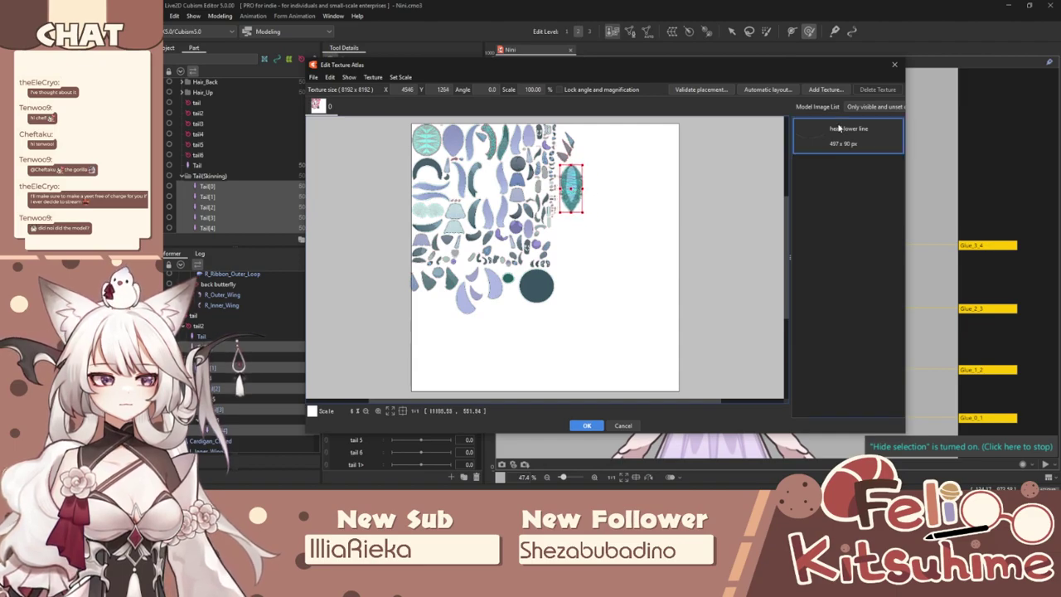
pyautogui.scroll(2, 448, 155)
pyautogui.scroll(2, 474, 183)
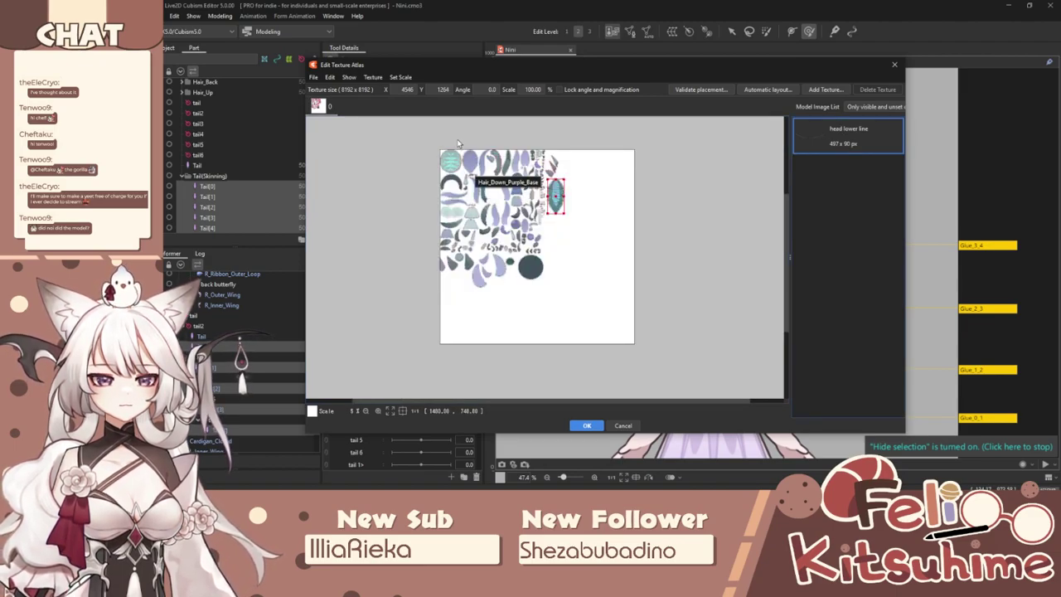
# Add the head lower line image to the atlas and place it in the gap between the hair parts.
pyautogui.click(833, 135)
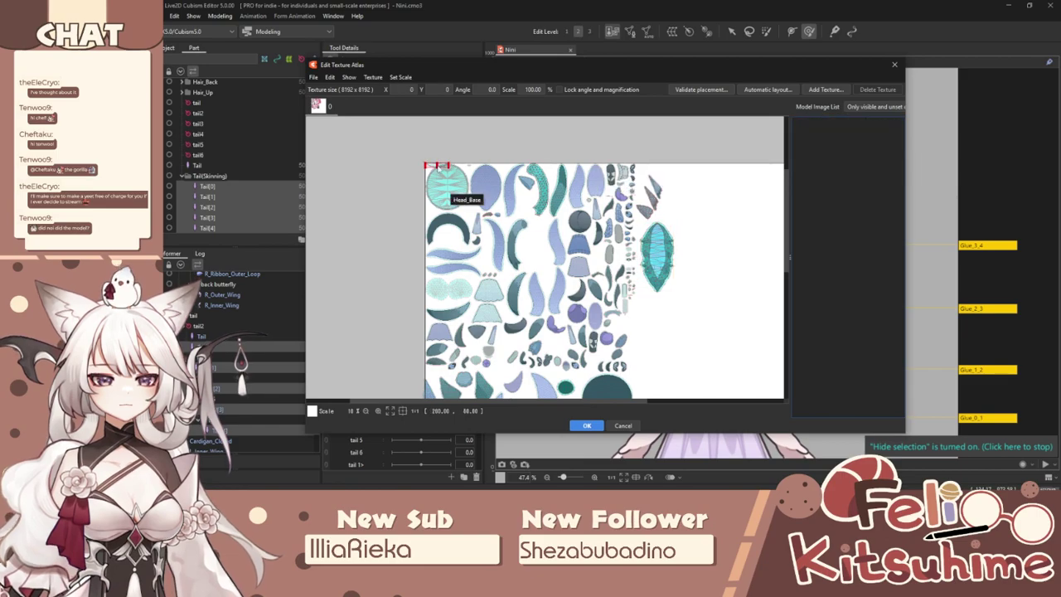
pyautogui.scroll(3, 445, 174)
pyautogui.scroll(-3, 450, 178)
pyautogui.moveTo(450, 178); pyautogui.dragTo(662, 165)
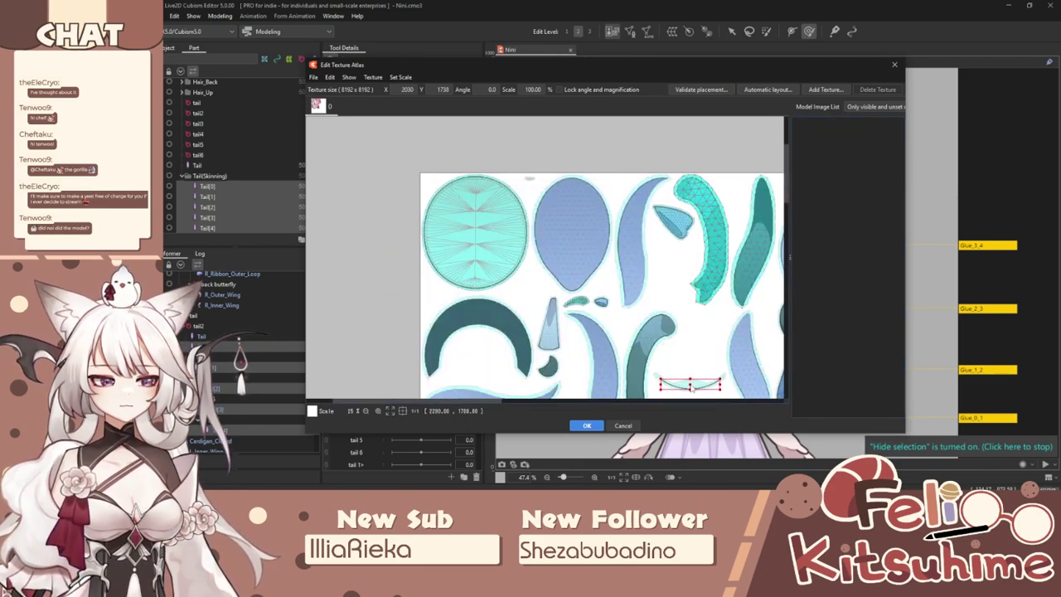
pyautogui.scroll(-3, 603, 299)
pyautogui.scroll(1, 623, 290)
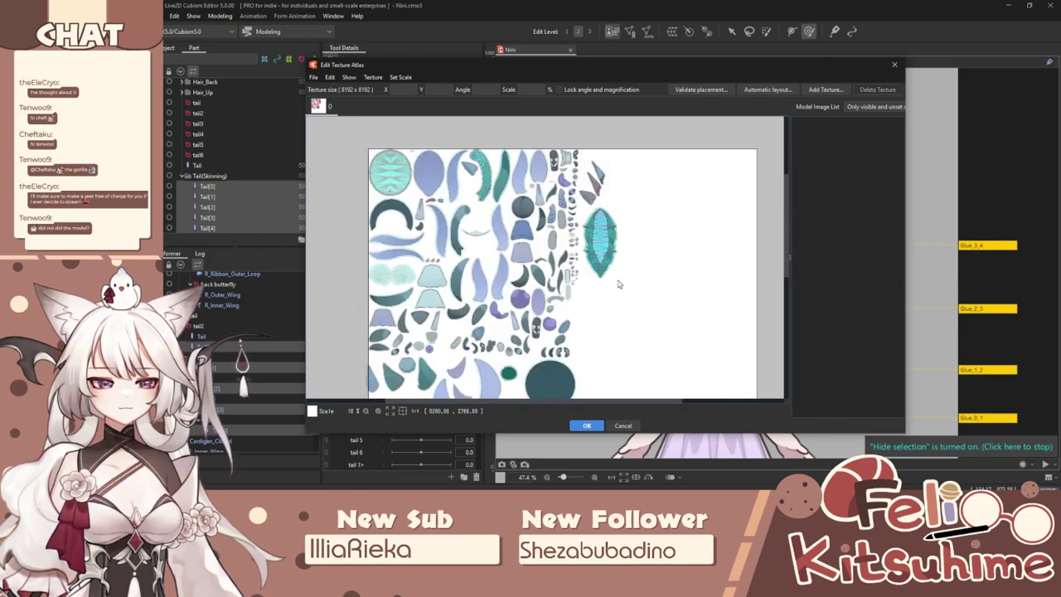
pyautogui.scroll(-1, 609, 277)
pyautogui.scroll(-1, 640, 331)
pyautogui.scroll(1, 609, 337)
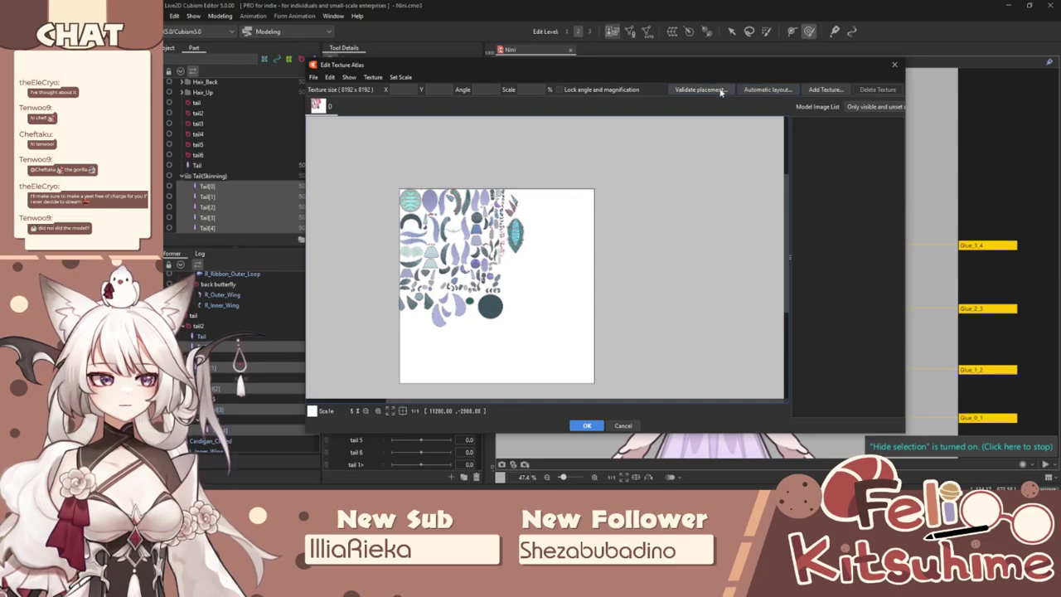
# Add a second texture of 4096 x 4096 px named TextureAtlas2 to the atlas.
pyautogui.click(821, 92)
pyautogui.click(587, 242)
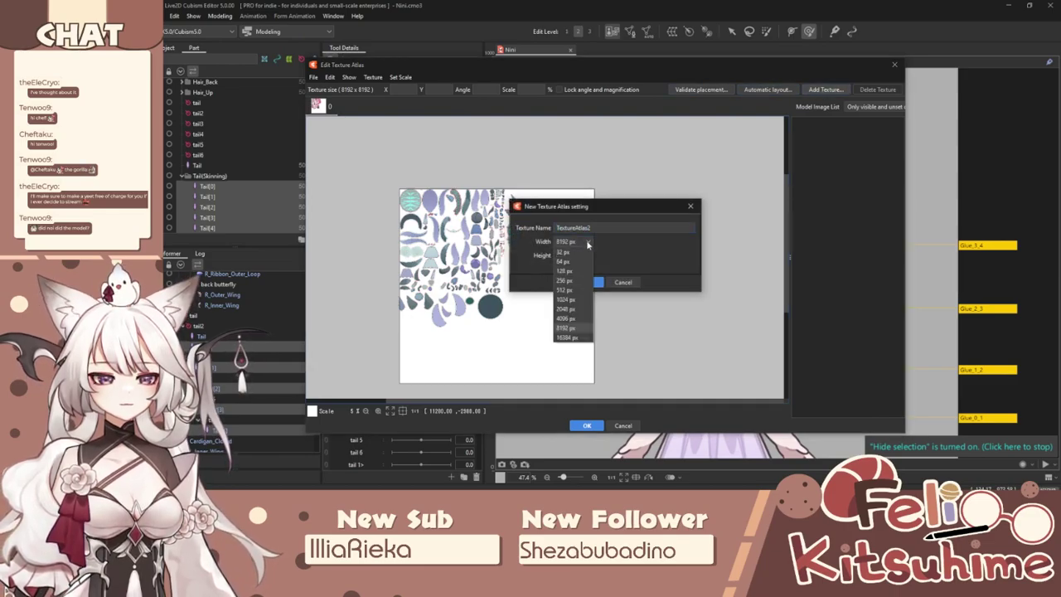
pyautogui.click(576, 256)
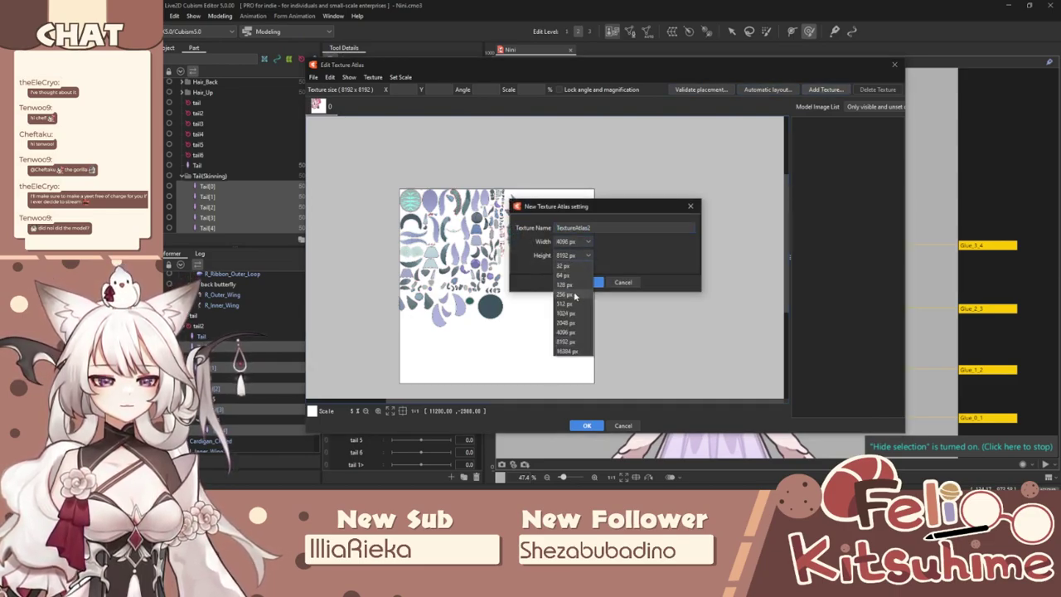
pyautogui.click(579, 327)
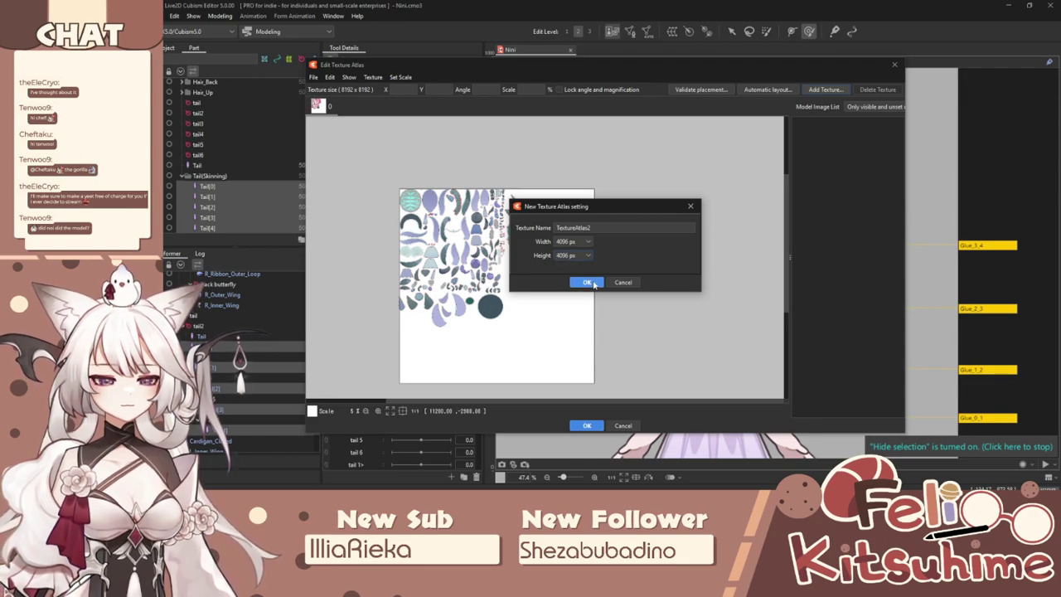
pyautogui.click(586, 283)
# Try to move all parts from the 8192 px texture onto the 4096 x 4096 px one.
pyautogui.click(322, 106)
pyautogui.moveTo(676, 335); pyautogui.dragTo(373, 97)
pyautogui.click(353, 107)
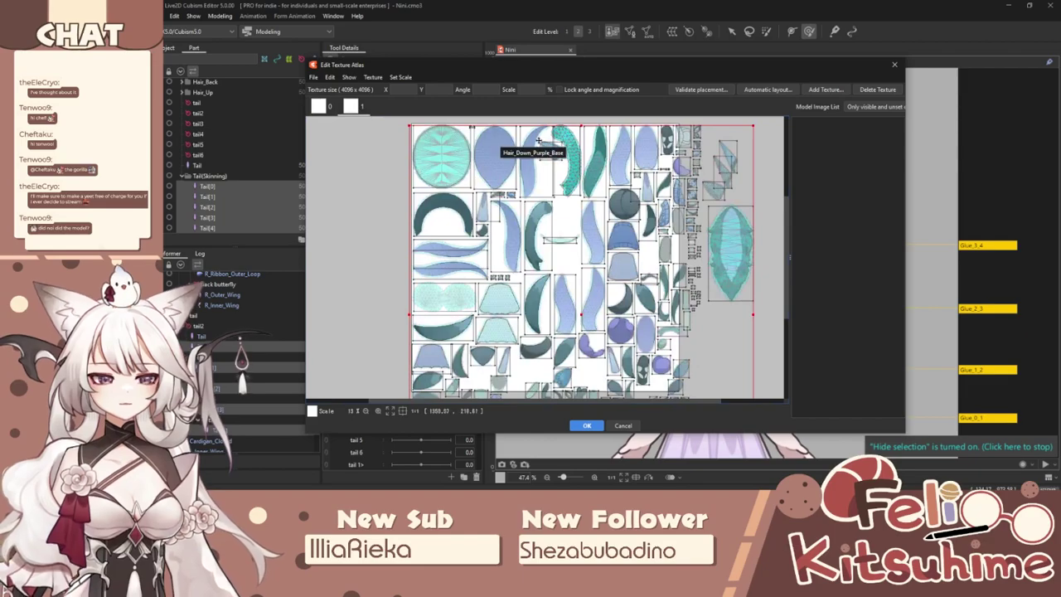
pyautogui.scroll(-1, 537, 148)
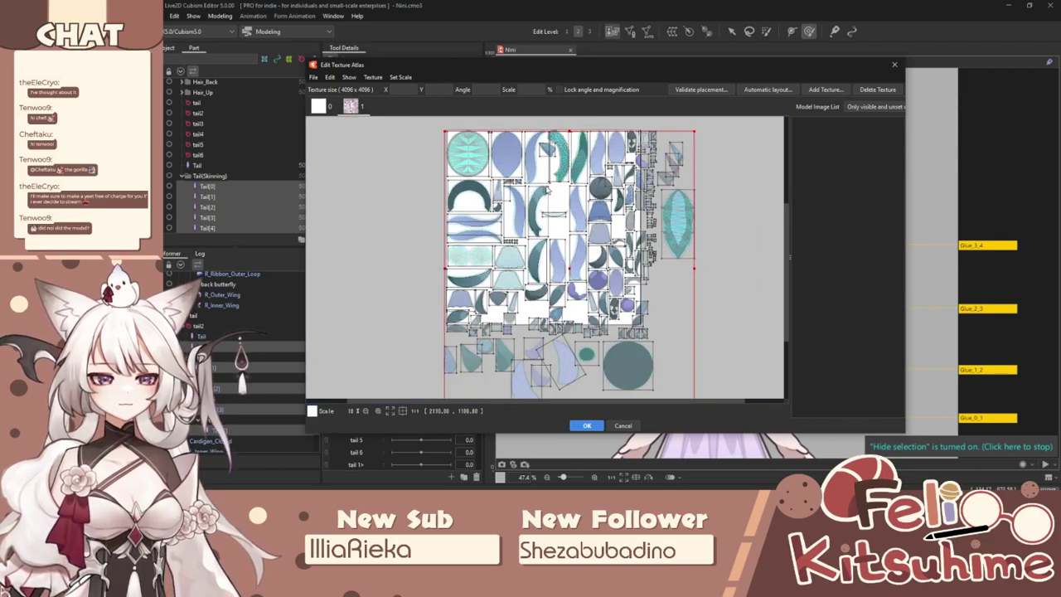
# Undo the transfer of parts and delete the 4096 x 4096 px texture.
pyautogui.click(323, 107)
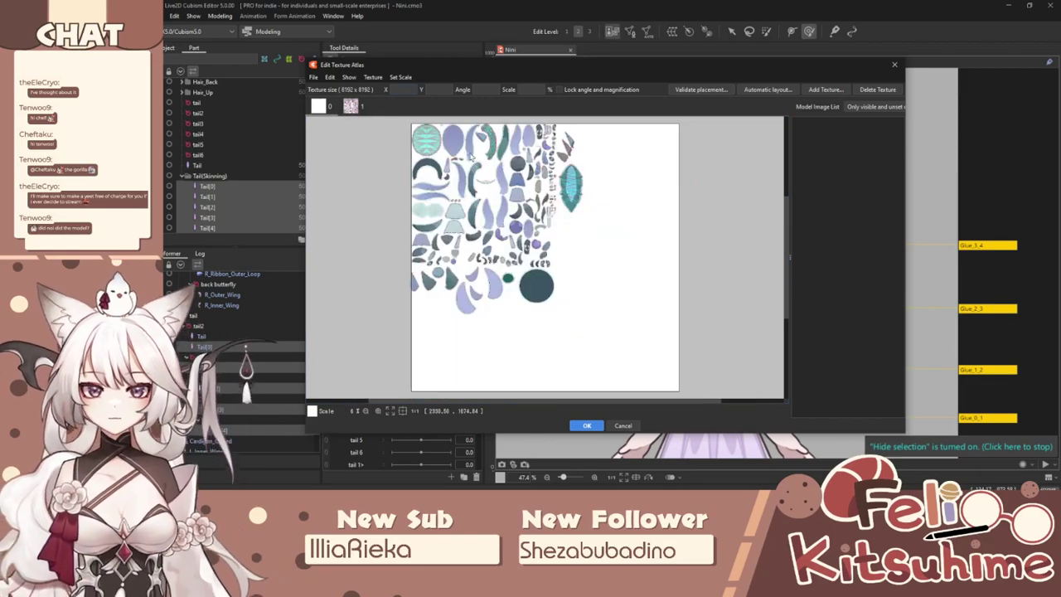
pyautogui.click(349, 111)
pyautogui.click(349, 111)
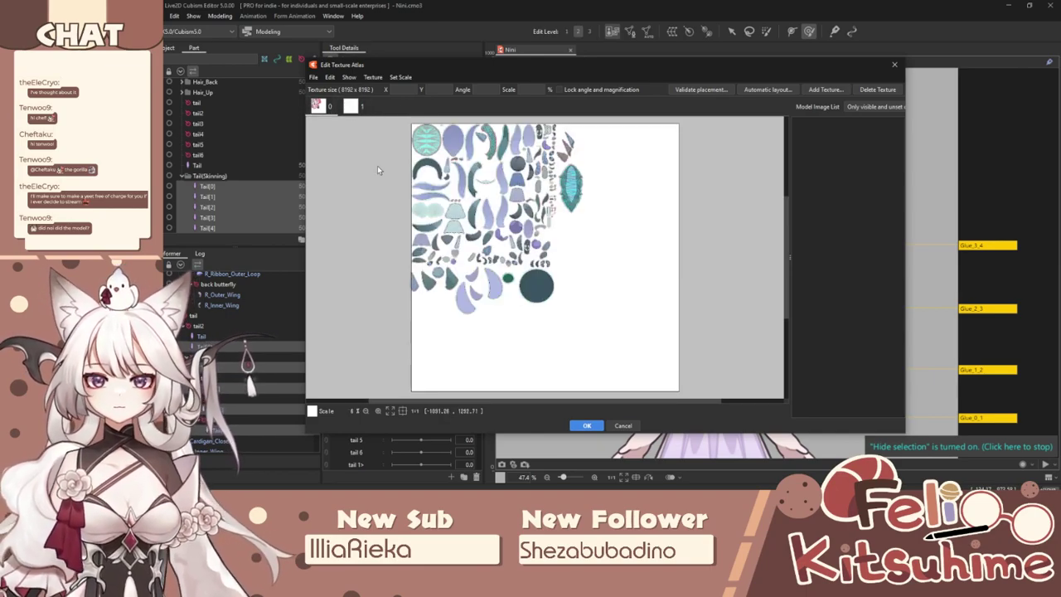
pyautogui.click(355, 105)
pyautogui.click(876, 92)
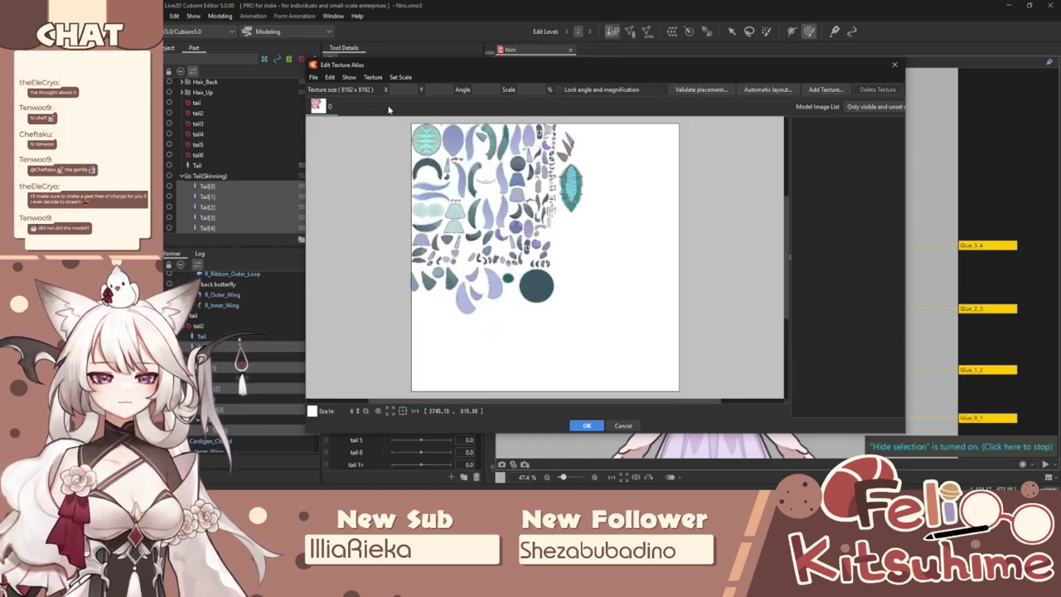
# Add a new texture named TextureAtlas3 with a width of 8192 px and a height of 4096 px.
pyautogui.click(807, 91)
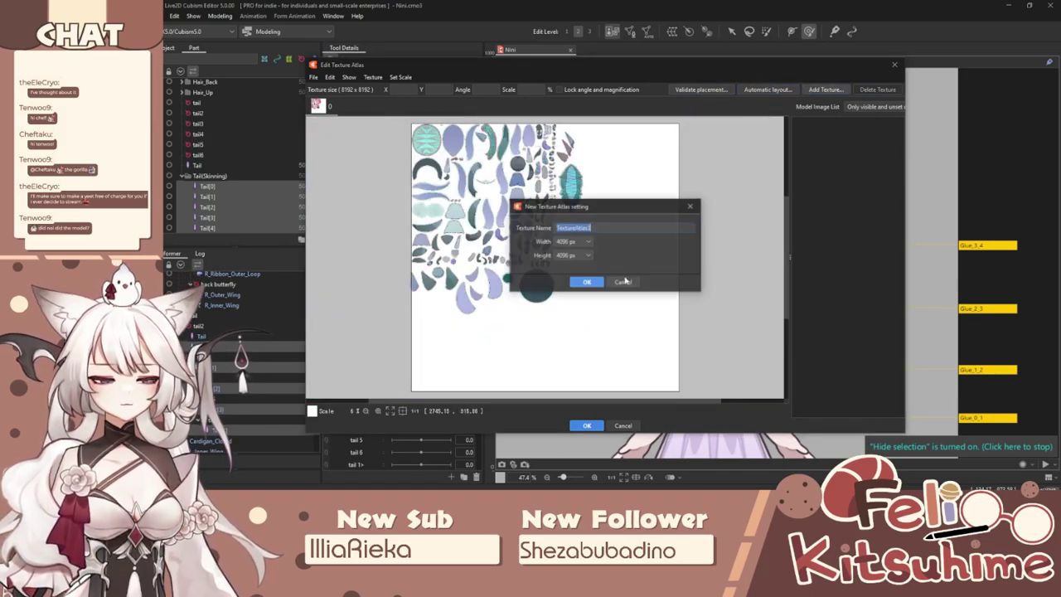
pyautogui.click(585, 242)
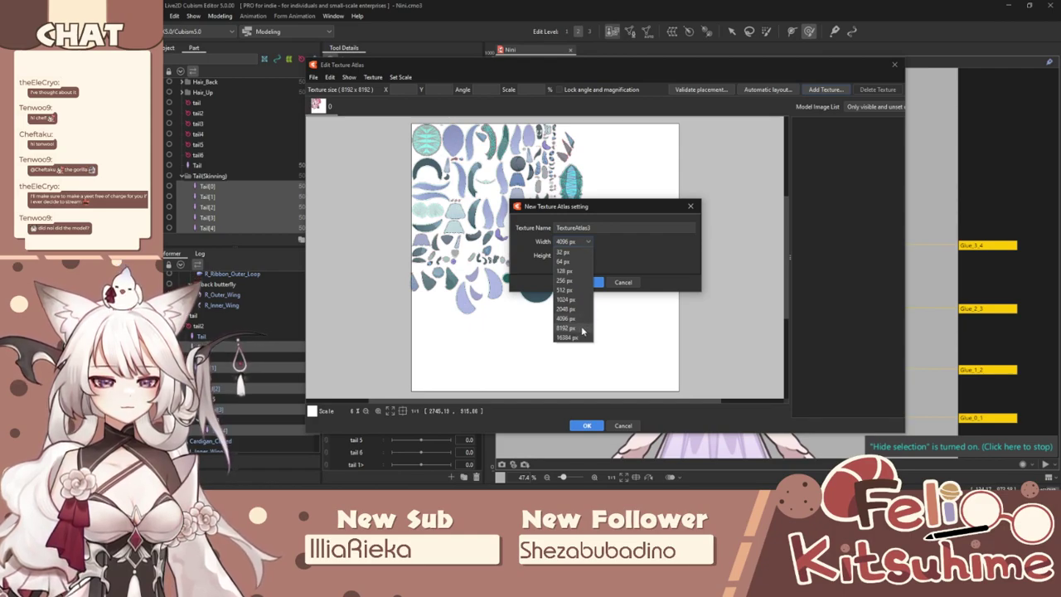
pyautogui.click(621, 247)
pyautogui.click(590, 256)
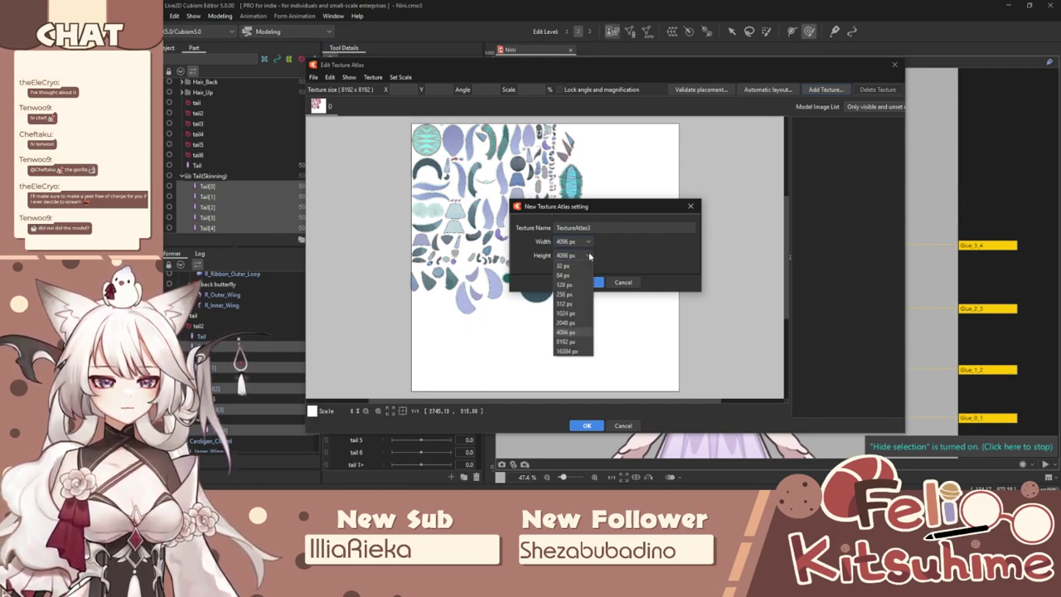
pyautogui.click(590, 256)
pyautogui.click(585, 241)
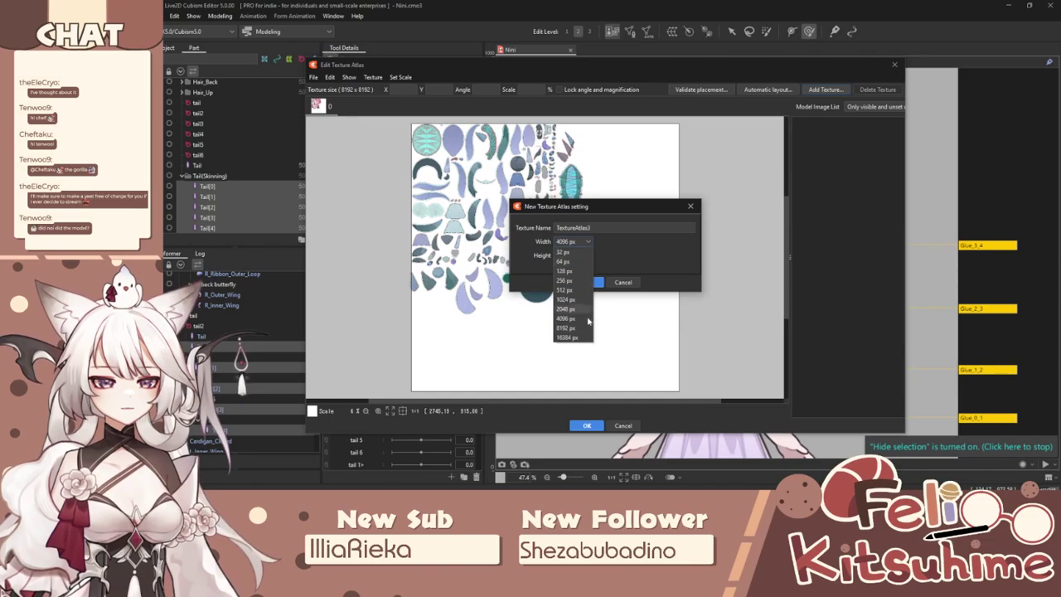
pyautogui.click(572, 328)
pyautogui.click(586, 282)
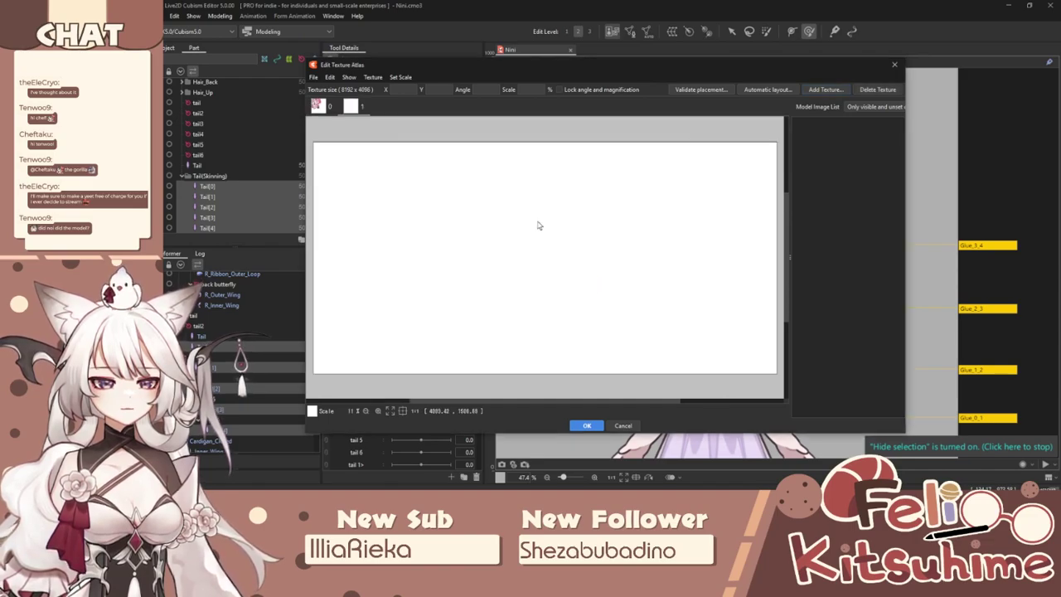
# Move all parts from the first texture onto the 8192 x 4096 px texture.
pyautogui.scroll(-1, 527, 246)
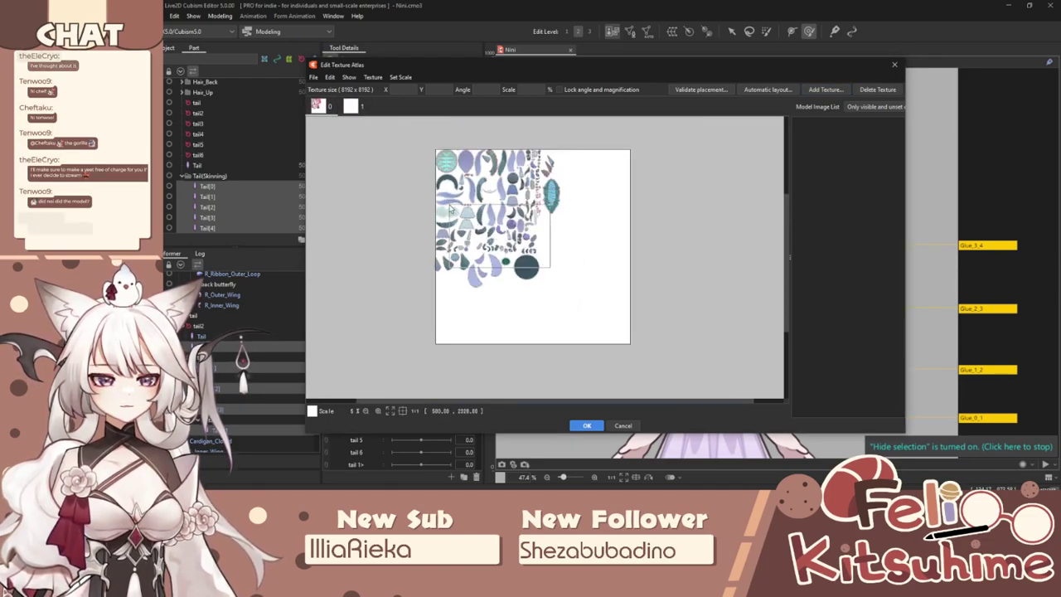
pyautogui.hotkey('ctrl', 'a')
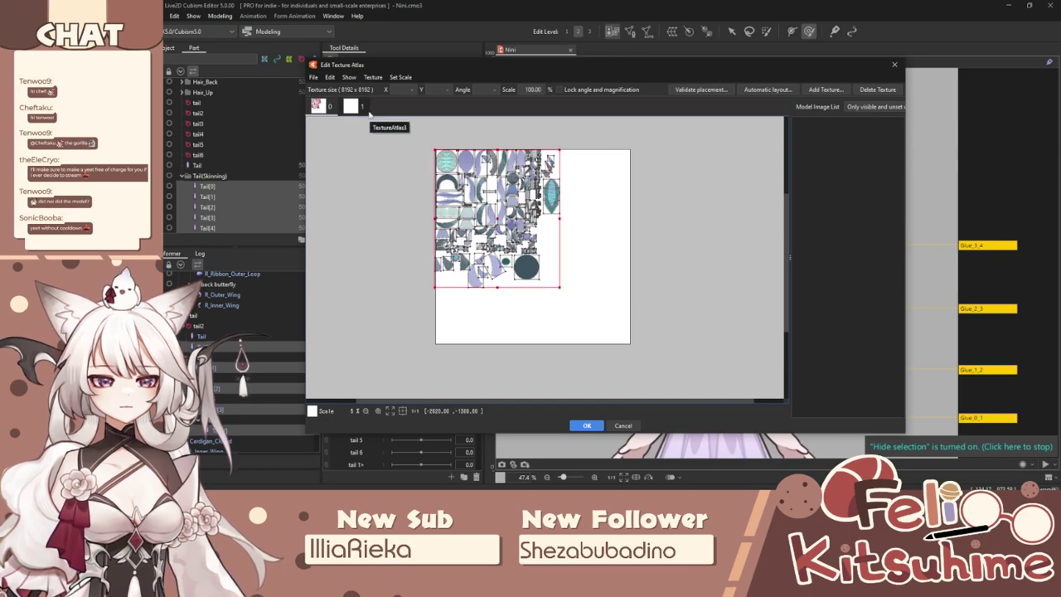
pyautogui.click(358, 107)
pyautogui.scroll(-1, 500, 225)
pyautogui.scroll(-5, 502, 237)
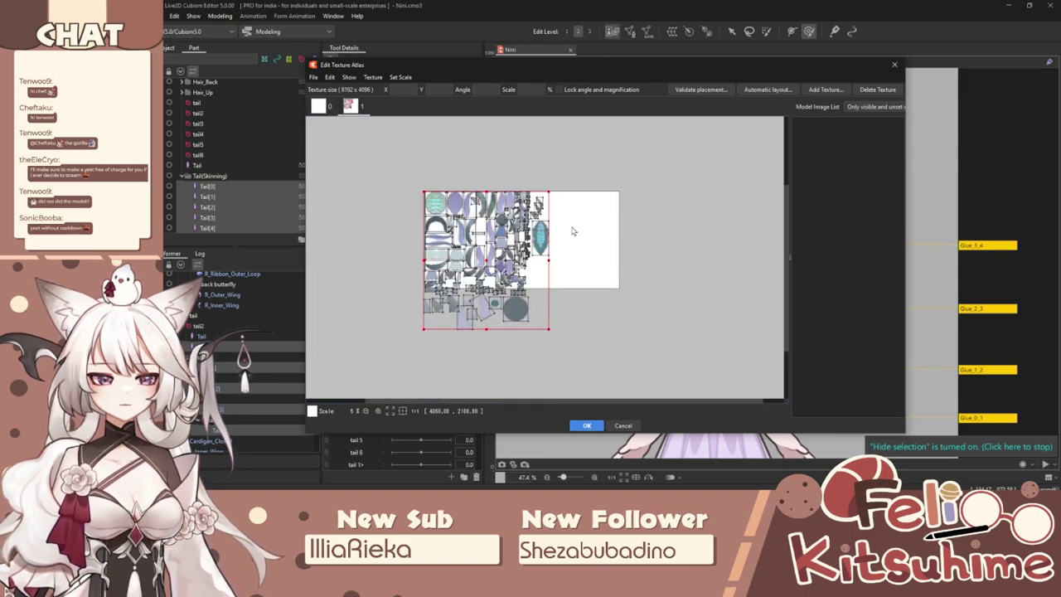
# Run the automatic layout on the 8192 x 4096 px texture and check the emptied first texture.
pyautogui.click(770, 91)
pyautogui.click(578, 292)
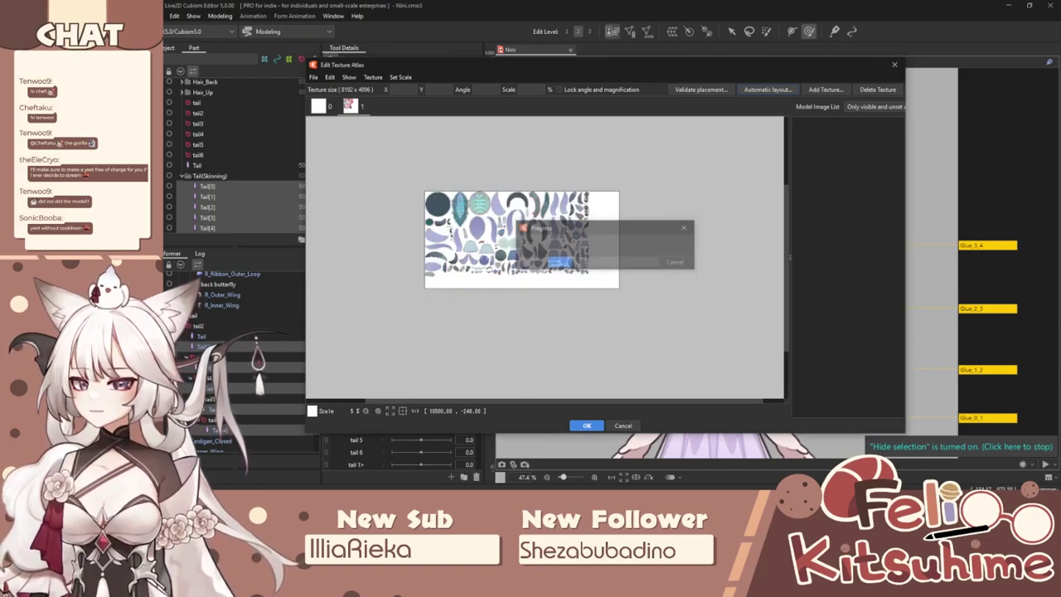
pyautogui.scroll(2, 477, 257)
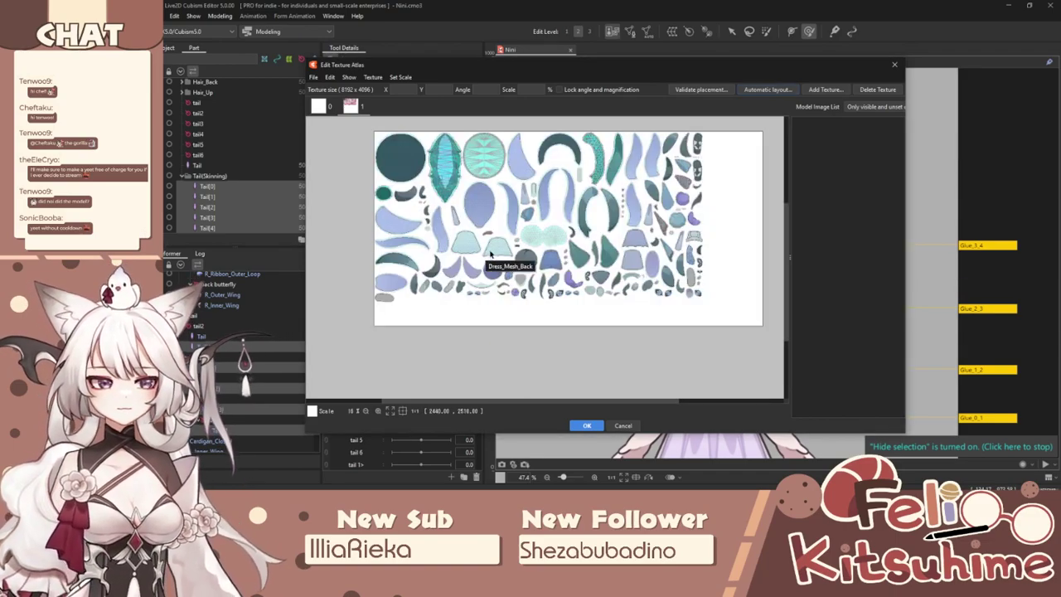
pyautogui.click(323, 107)
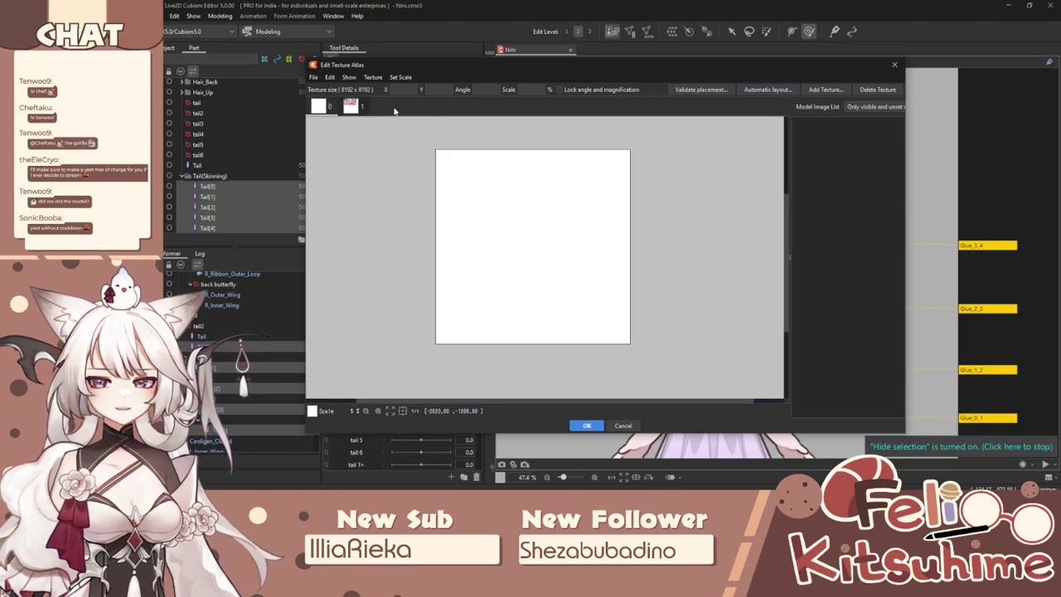
# Delete the emptied 8192 x 8192 px texture from the atlas, apply the atlas and save the model.
pyautogui.click(871, 91)
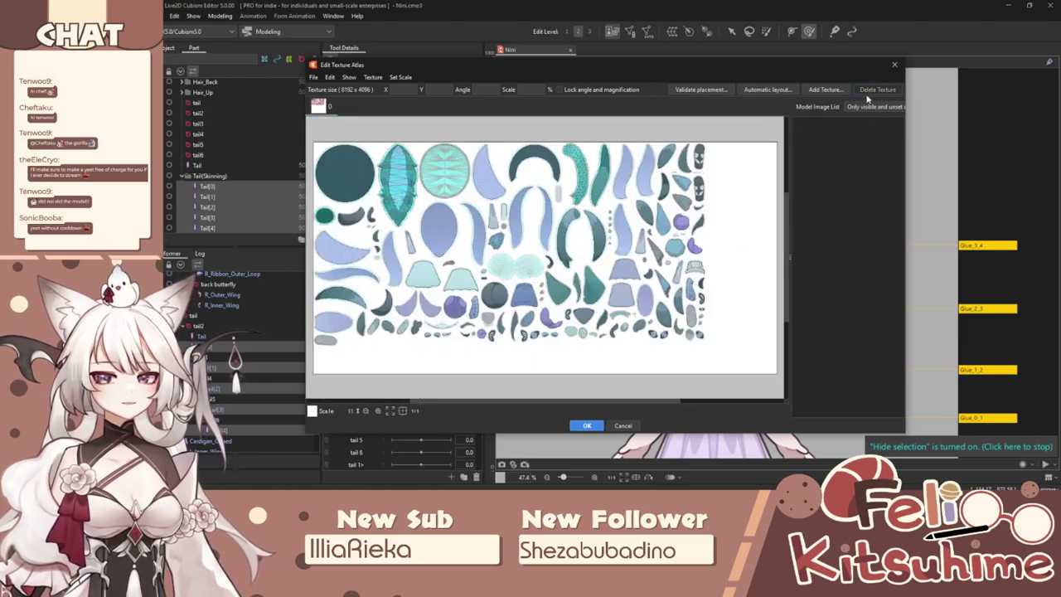
pyautogui.scroll(-2, 692, 265)
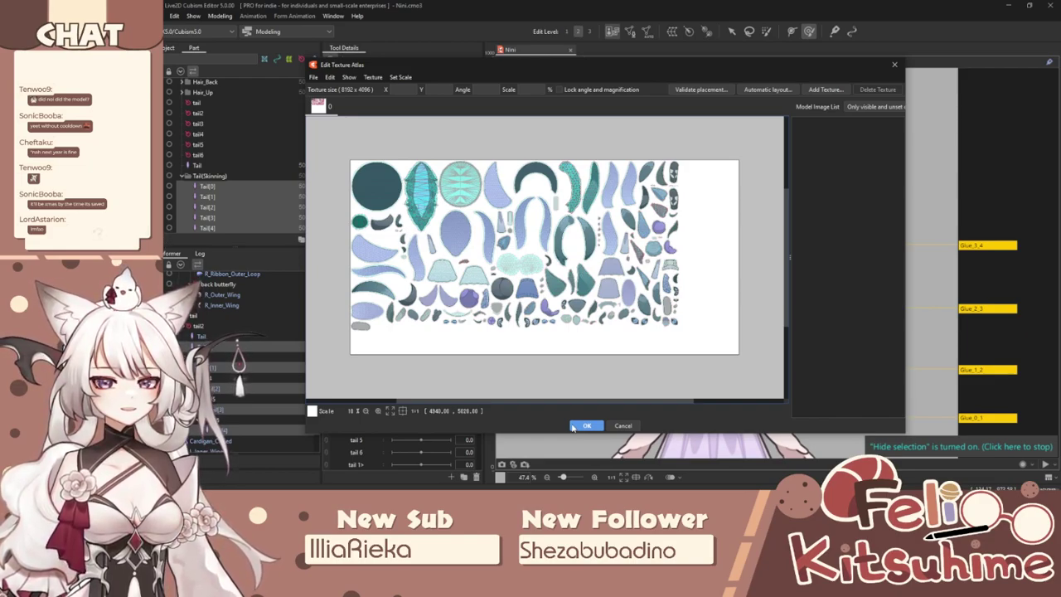
pyautogui.click(574, 426)
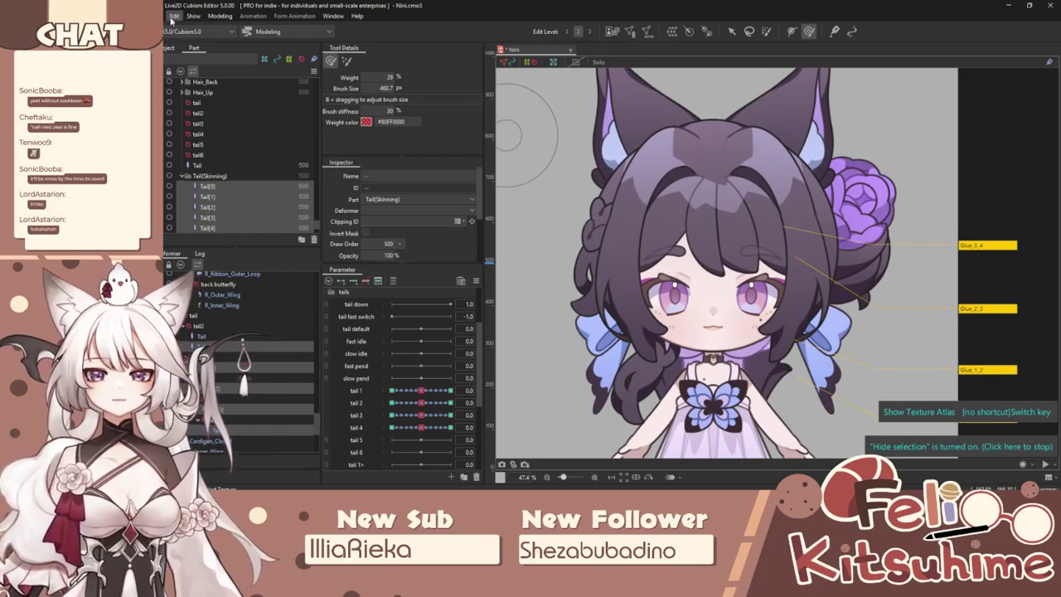
pyautogui.click(167, 16)
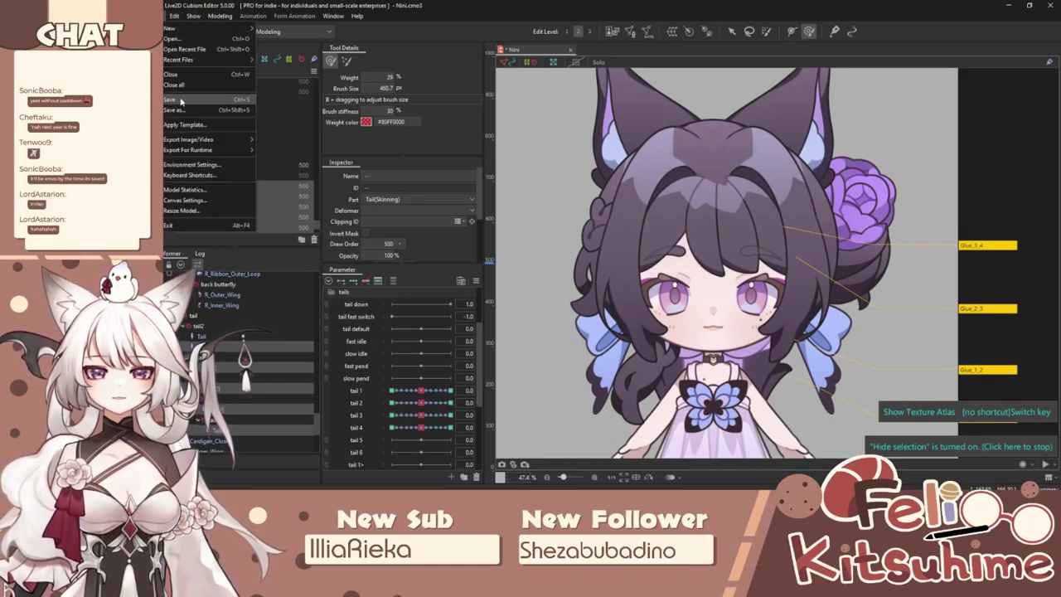
pyautogui.click(180, 100)
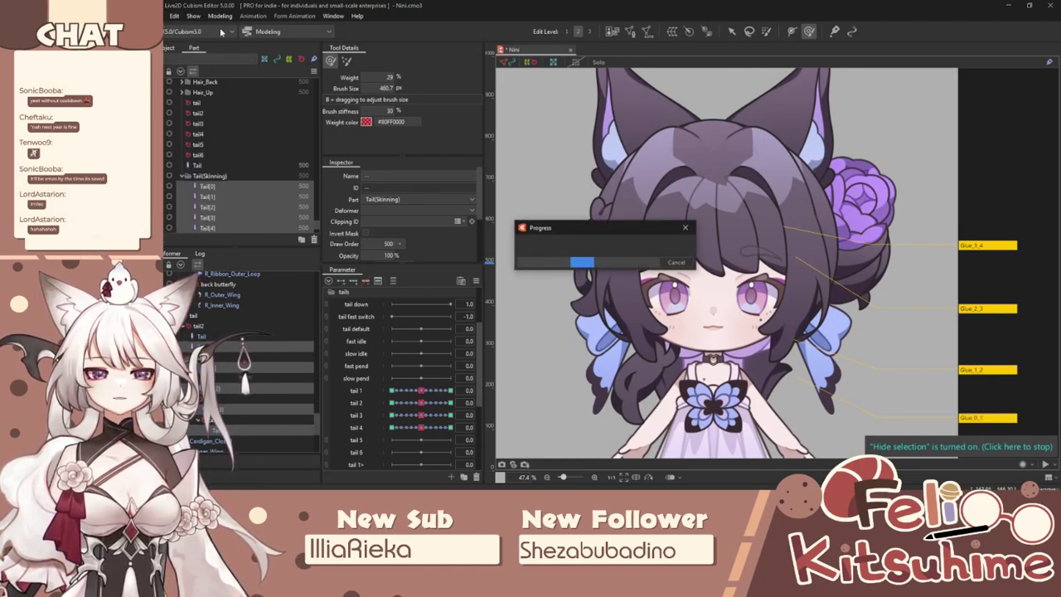
# Open the toggle parameter group and set the default value of the jacket off parameter to 0.0.
pyautogui.click(334, 294)
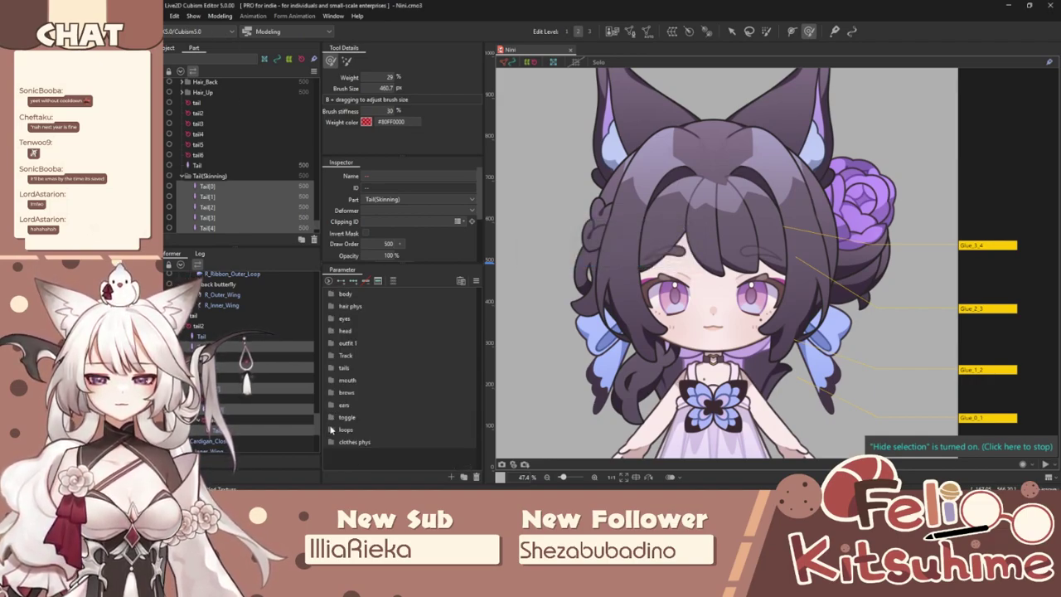
pyautogui.click(330, 429)
pyautogui.click(331, 417)
pyautogui.scroll(-1, 357, 398)
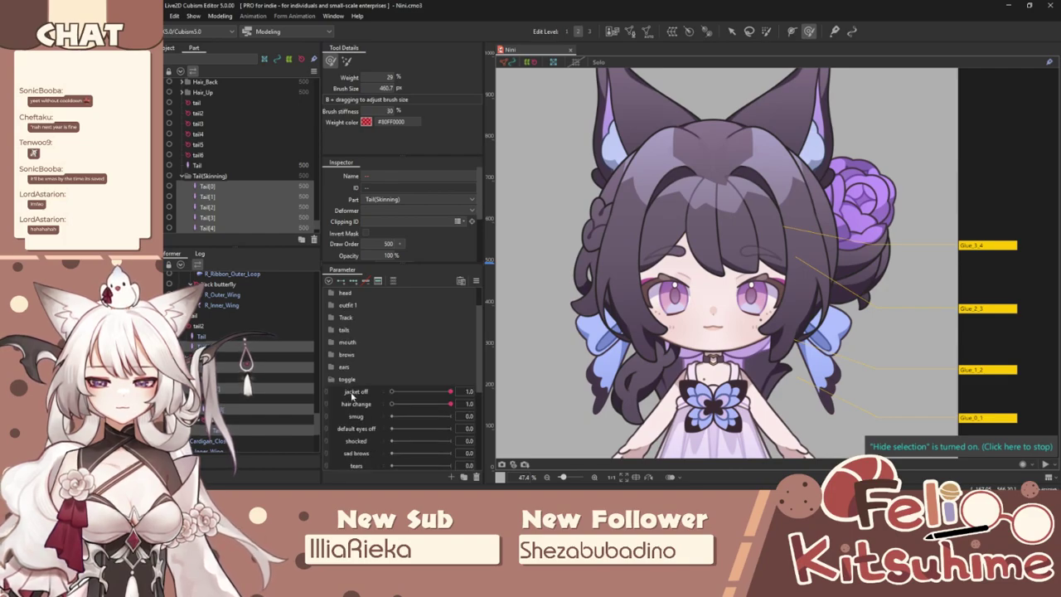
pyautogui.doubleClick(356, 392)
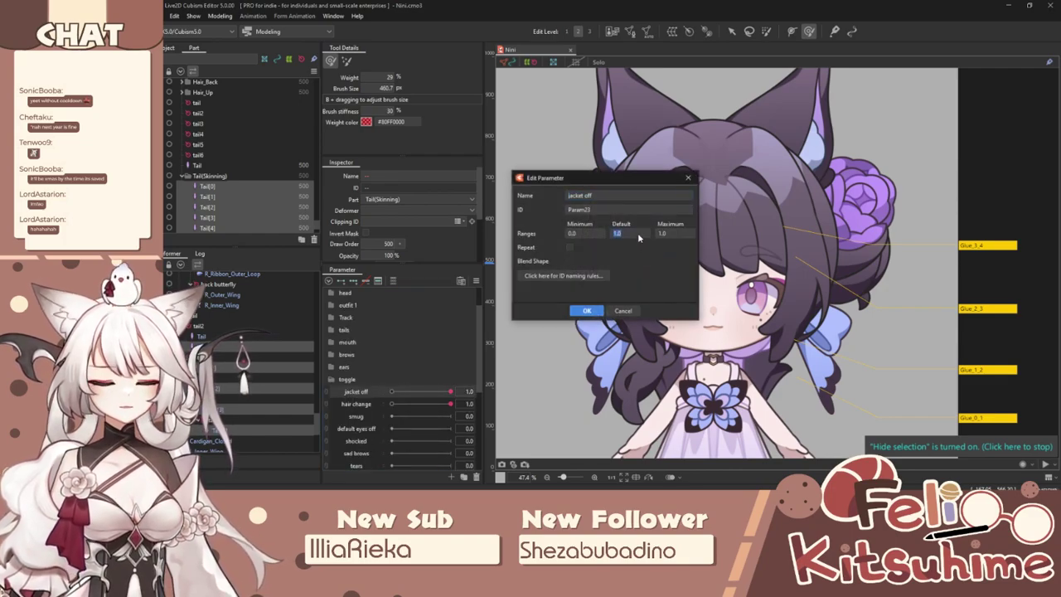
pyautogui.click(586, 310)
# Set the default value of the hair change parameter to 0.0 and reset the parameters to their defaults.
pyautogui.rightClick(358, 405)
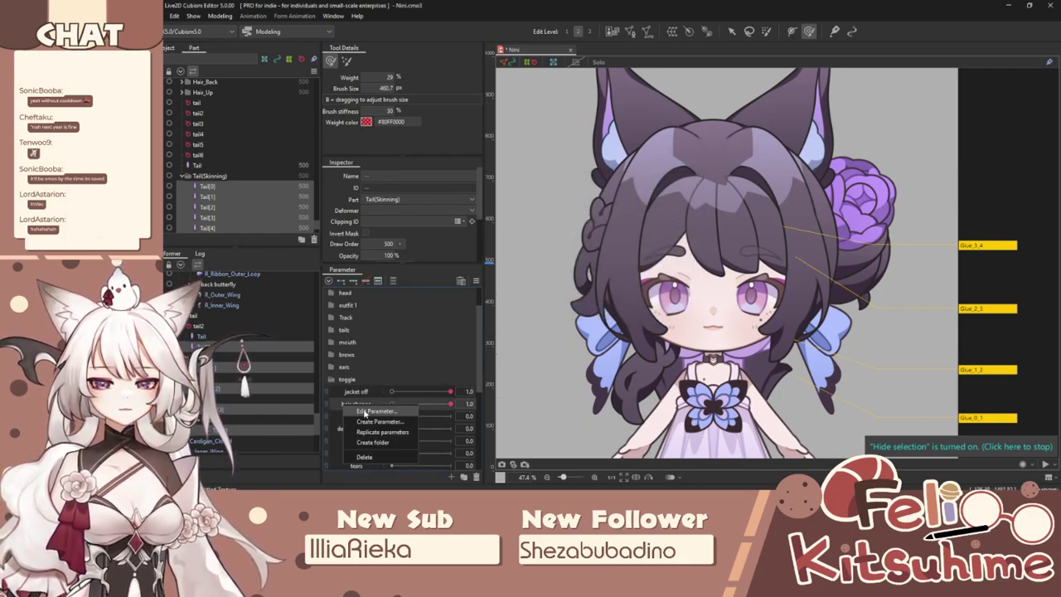
pyautogui.click(364, 412)
pyautogui.doubleClick(616, 235)
pyautogui.press('Return')
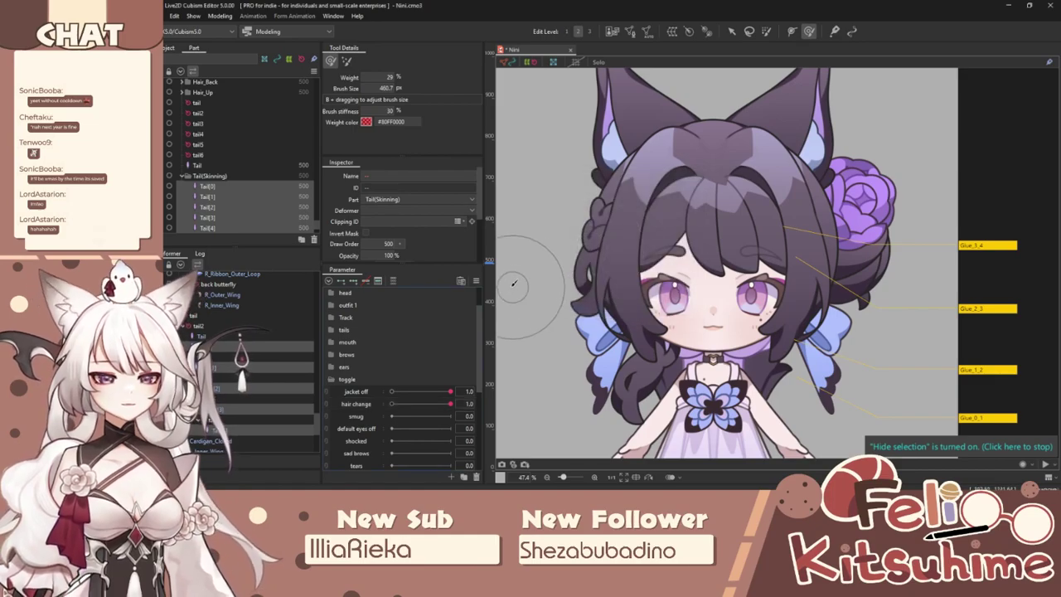
pyautogui.click(476, 281)
pyautogui.click(507, 281)
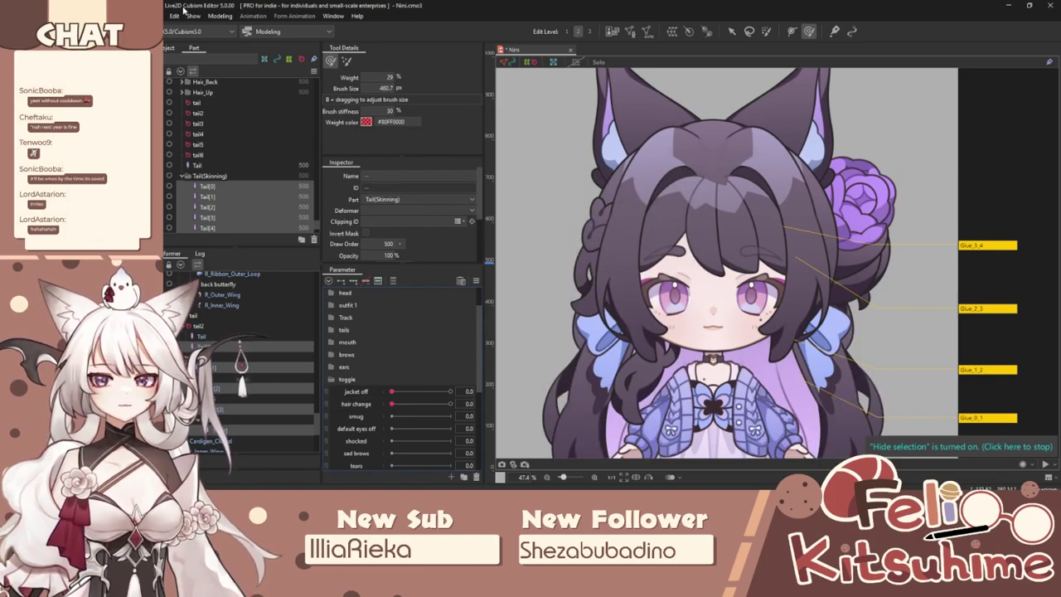
# Create a warp deformer named blush as parent of the Face_Blush mesh, with 2 x 2 Bezier divisions and 10 x 10 conversion divisions.
pyautogui.scroll(3, 729, 319)
pyautogui.click(732, 32)
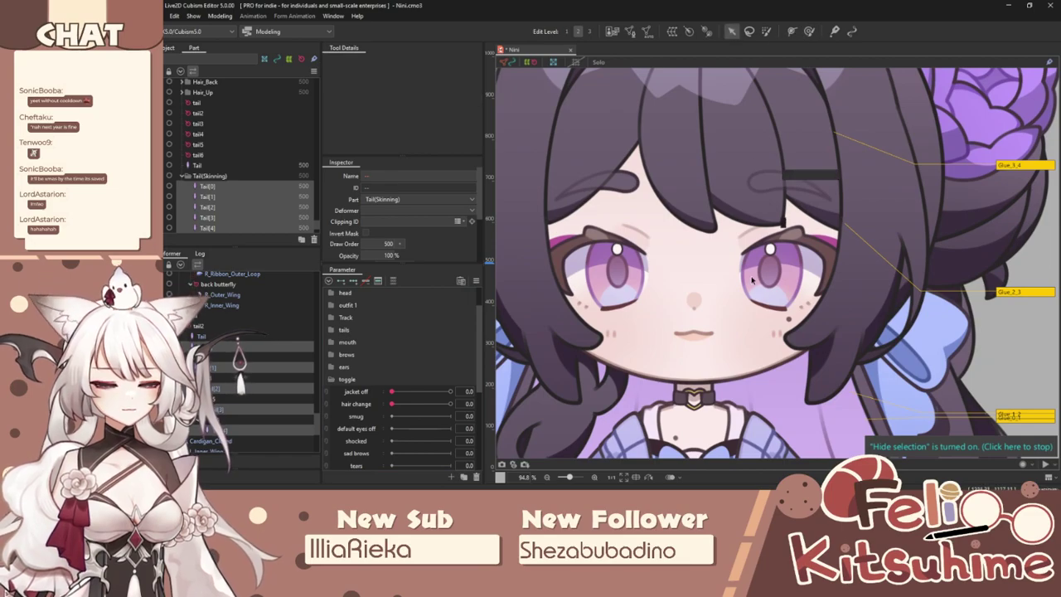
pyautogui.click(760, 349)
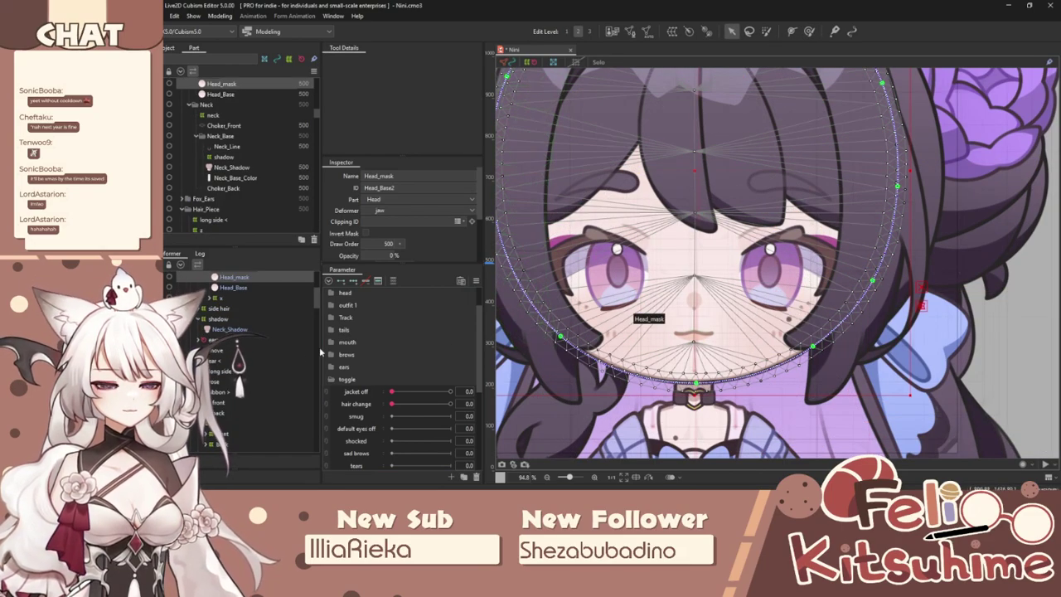
pyautogui.click(606, 332)
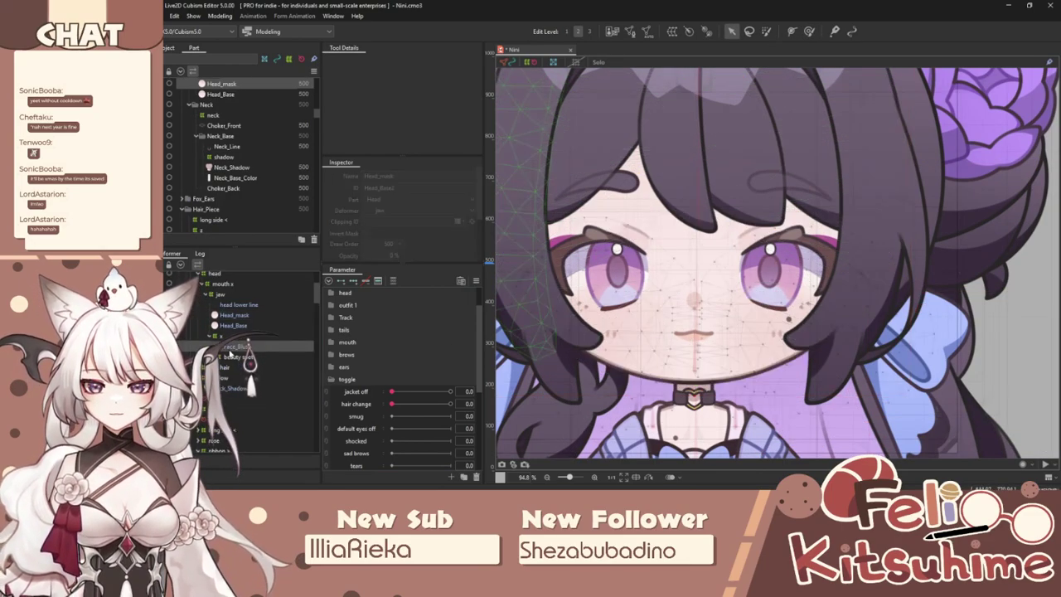
pyautogui.click(169, 346)
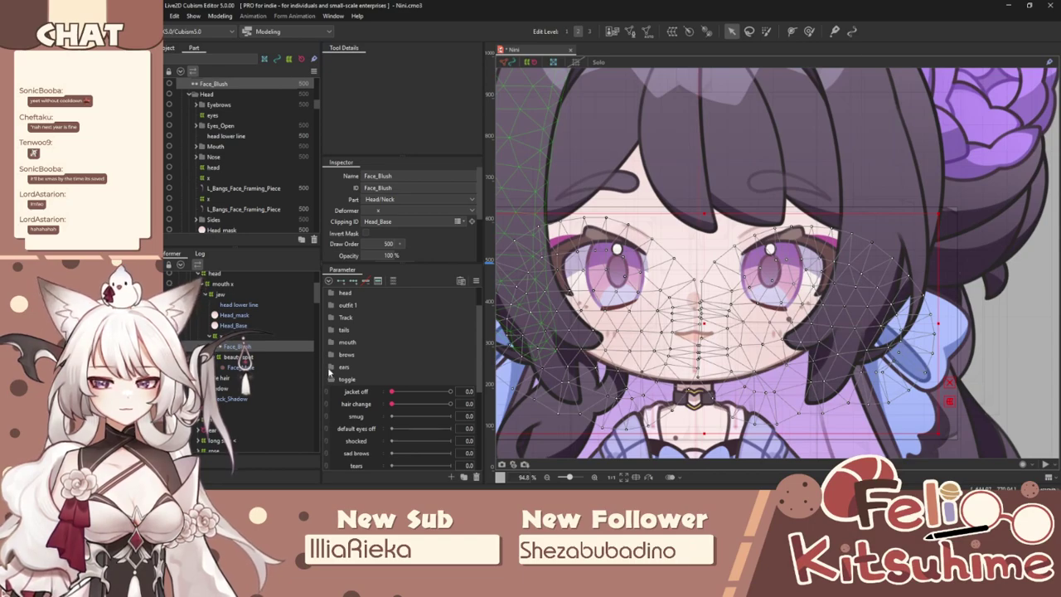
pyautogui.click(354, 417)
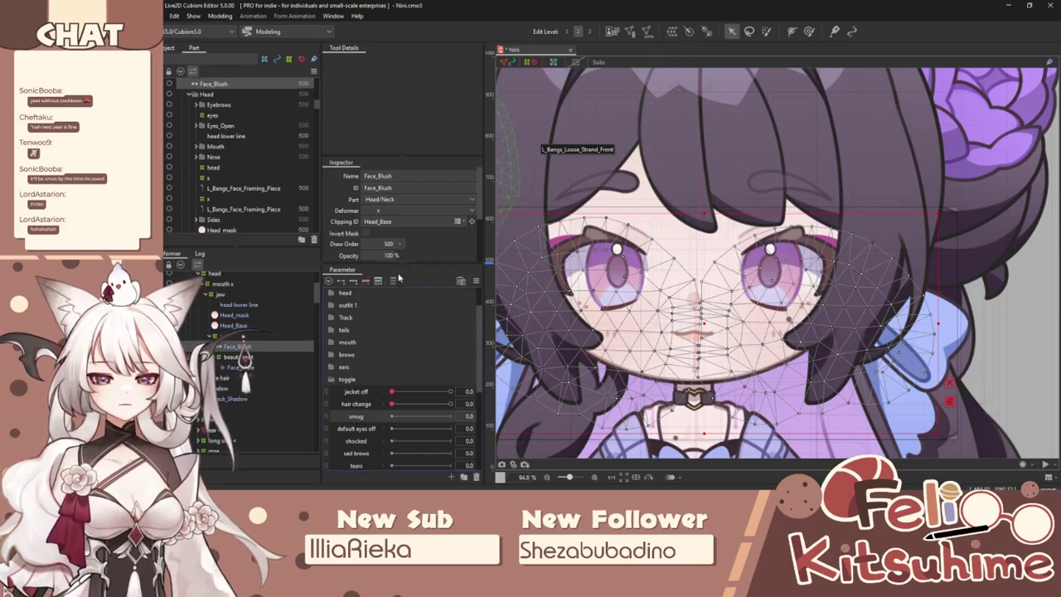
pyautogui.click(672, 32)
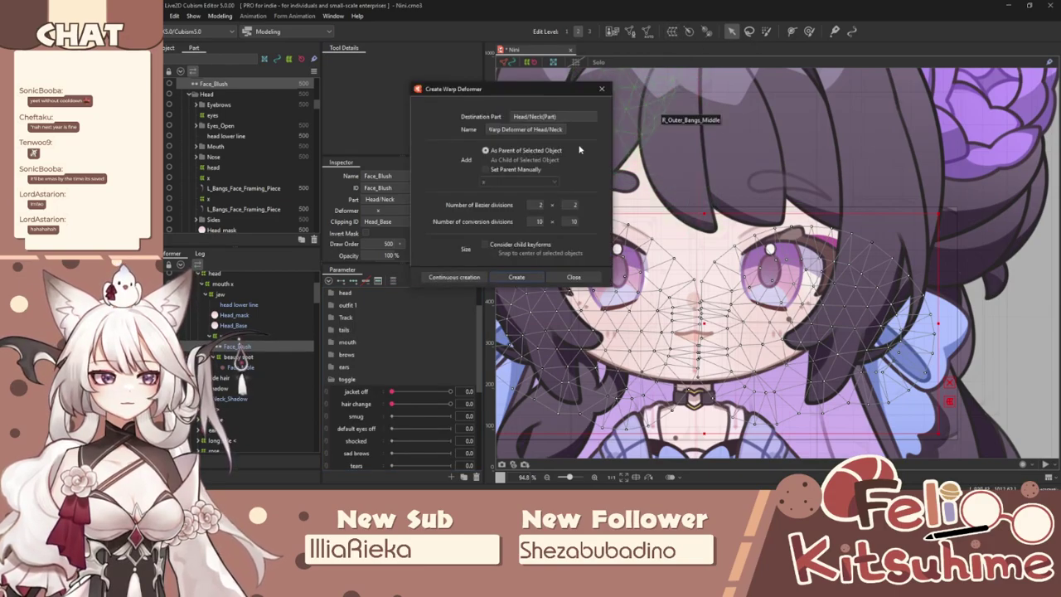
pyautogui.tripleClick(561, 131)
pyautogui.write('blus')
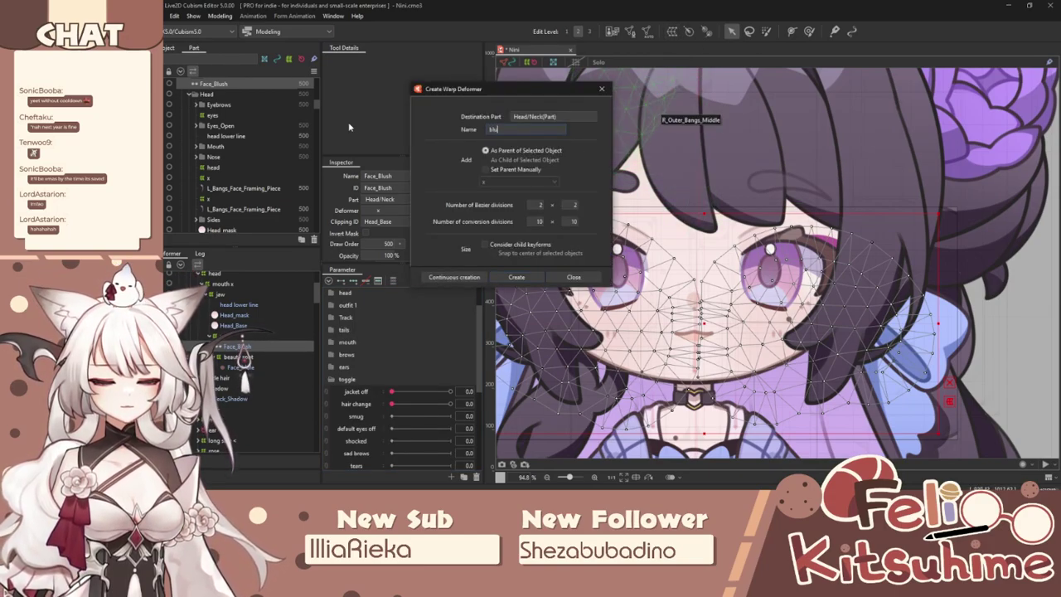
pyautogui.write('h')
pyautogui.press('Return')
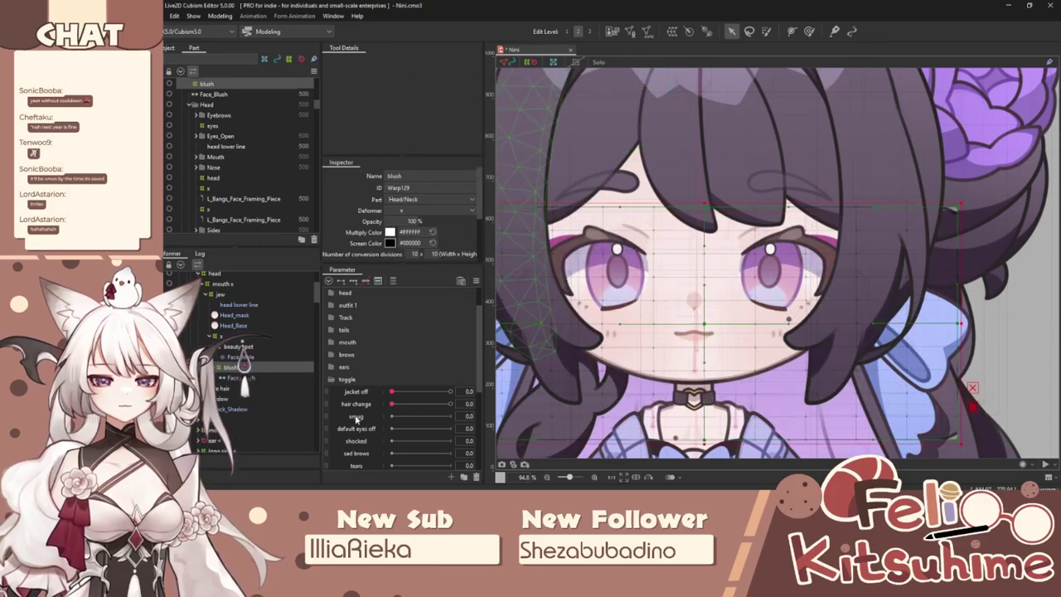
# Rename the smug parameter in the toggle group as blush.
pyautogui.rightClick(369, 424)
pyautogui.click(373, 425)
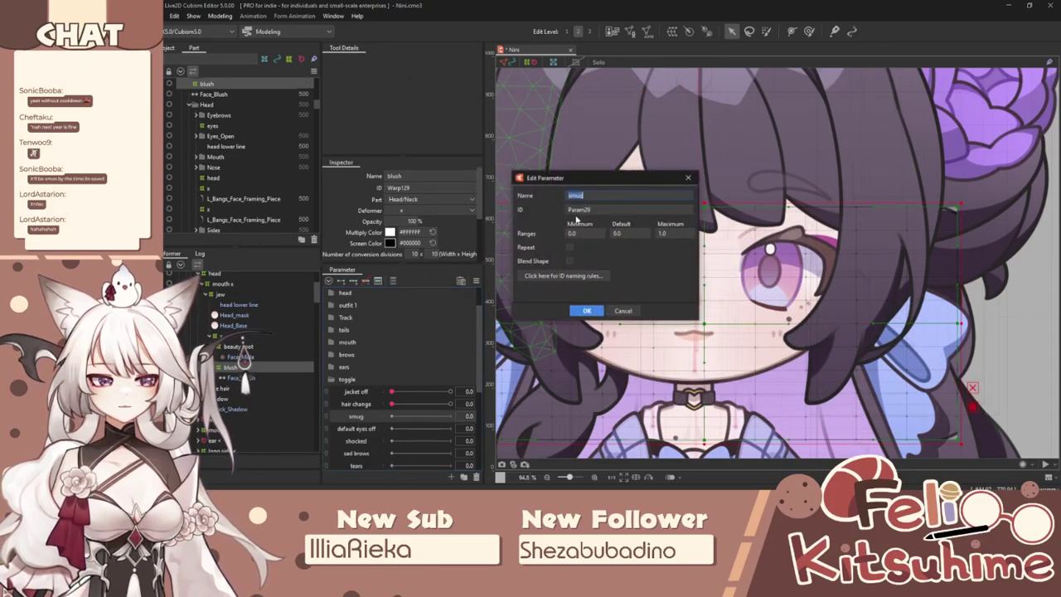
pyautogui.write('blu')
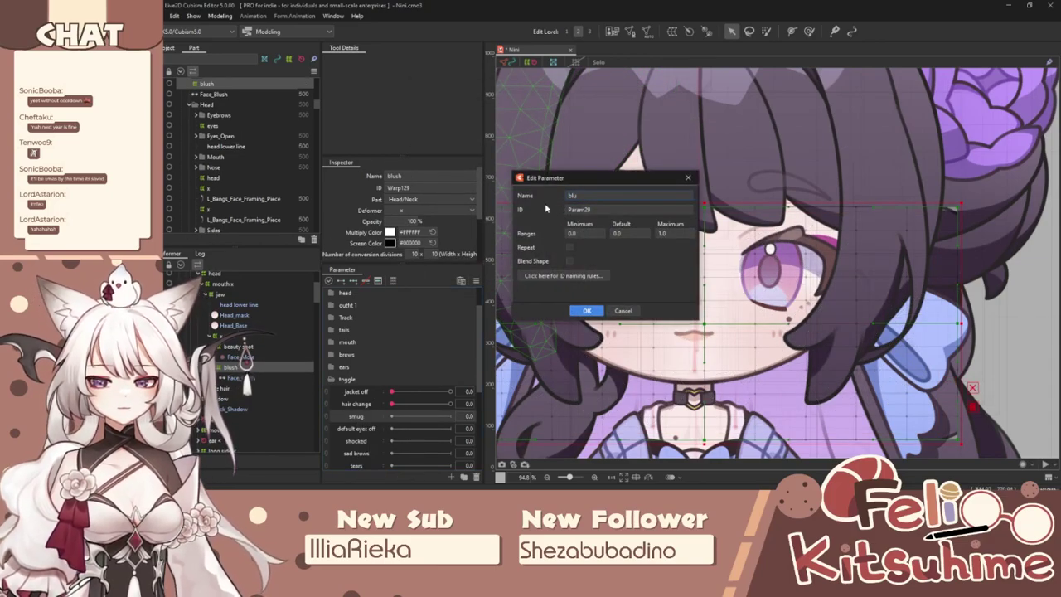
pyautogui.write('sh')
pyautogui.press('Return')
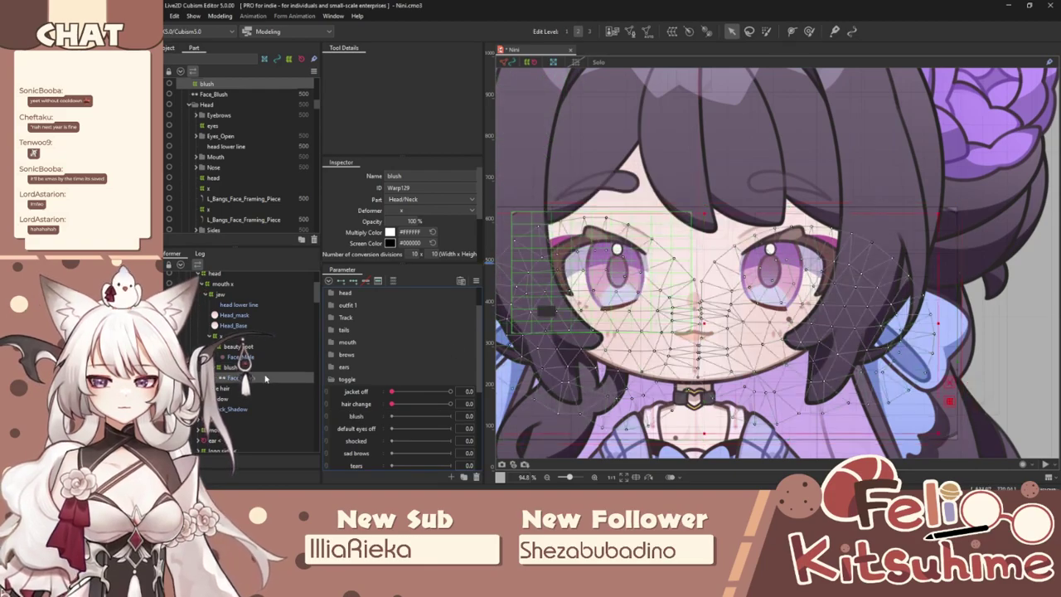
# Add two keys on the blush parameter for the Face_Blush mesh and set its opacity to 0% at value 0.0.
pyautogui.click(266, 379)
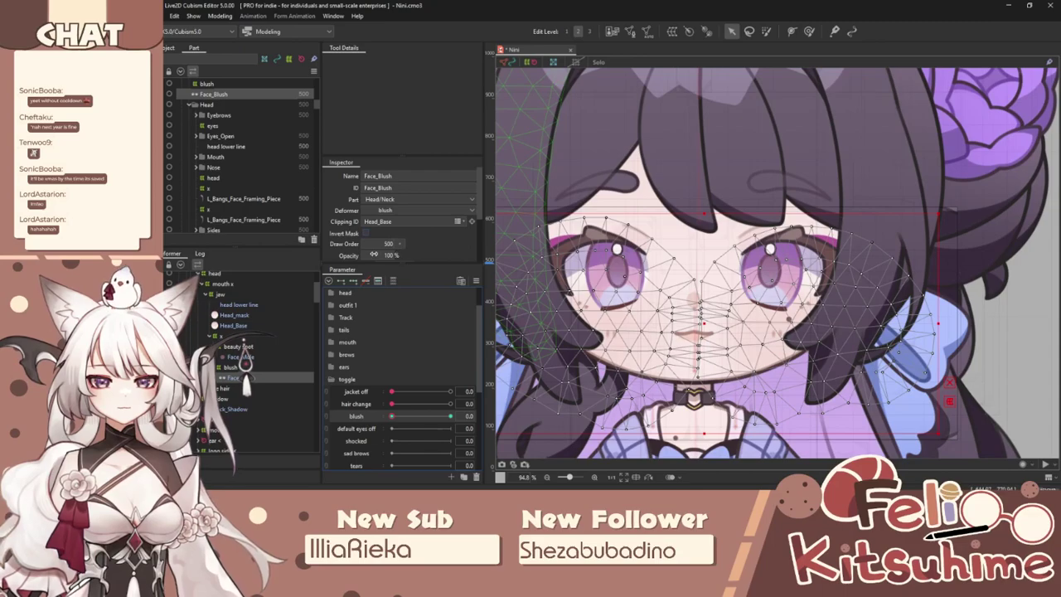
pyautogui.moveTo(379, 254); pyautogui.dragTo(323, 253)
pyautogui.hotkey('ctrl', 't')
pyautogui.scroll(-6, 752, 249)
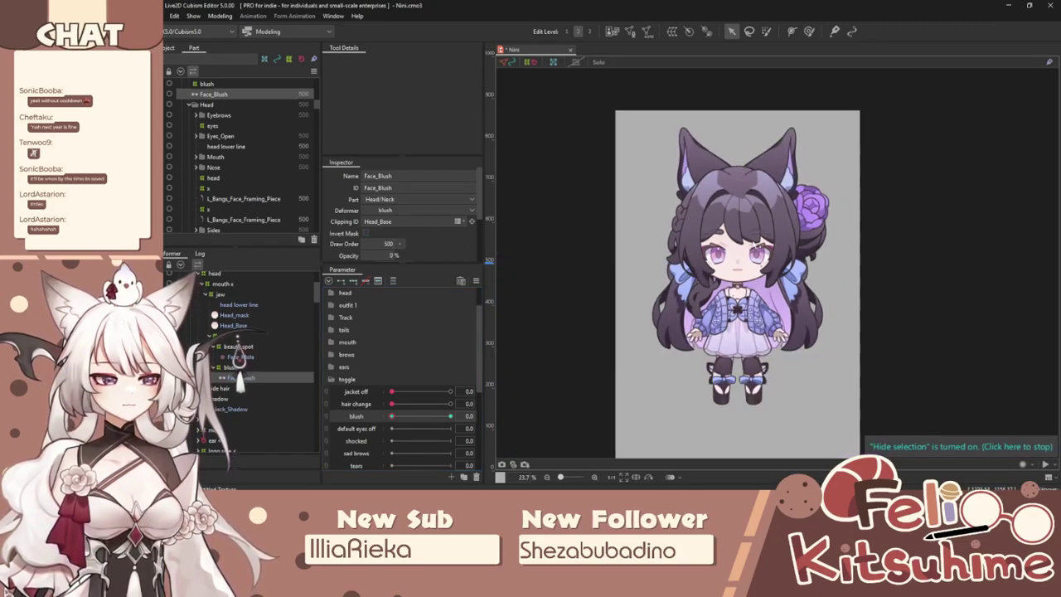
pyautogui.scroll(3, 767, 247)
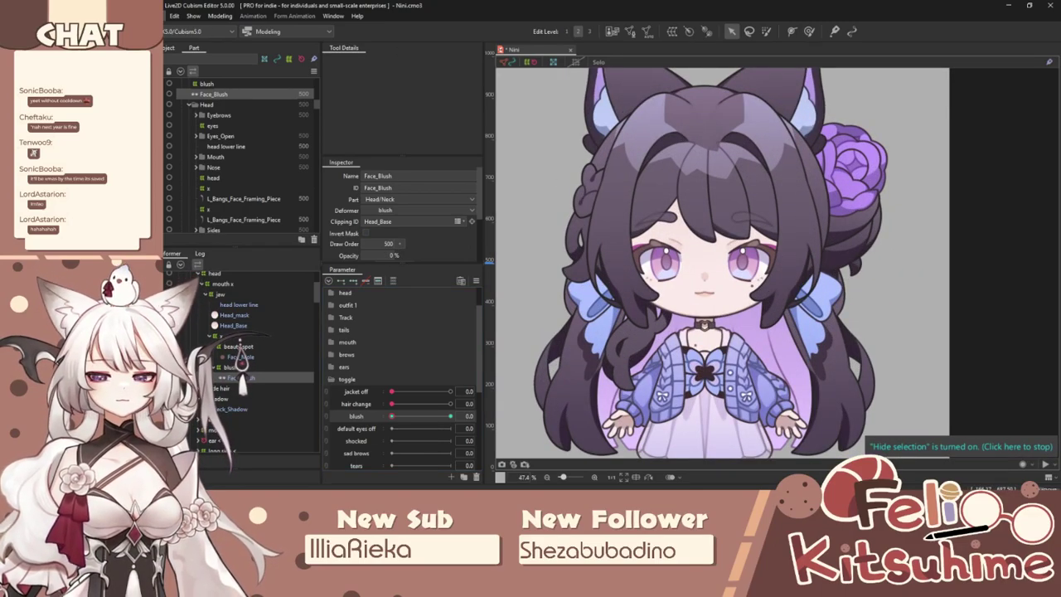
# Save the model and export it for SDK 5.0 / Cubism5.0 as Nini.moc3 in the test folder, replacing the existing file.
pyautogui.click(164, 16)
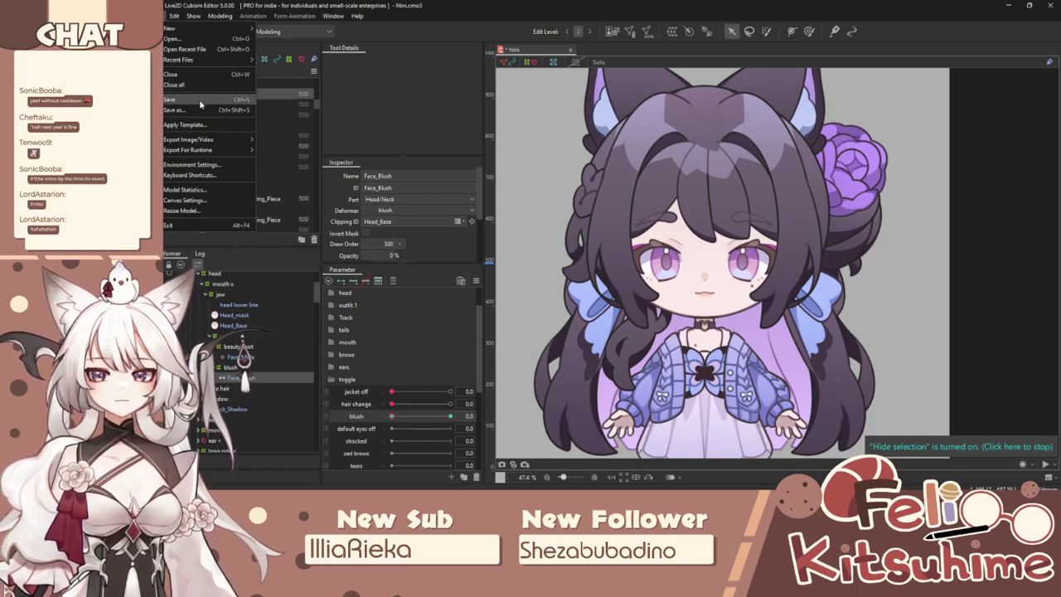
pyautogui.click(200, 100)
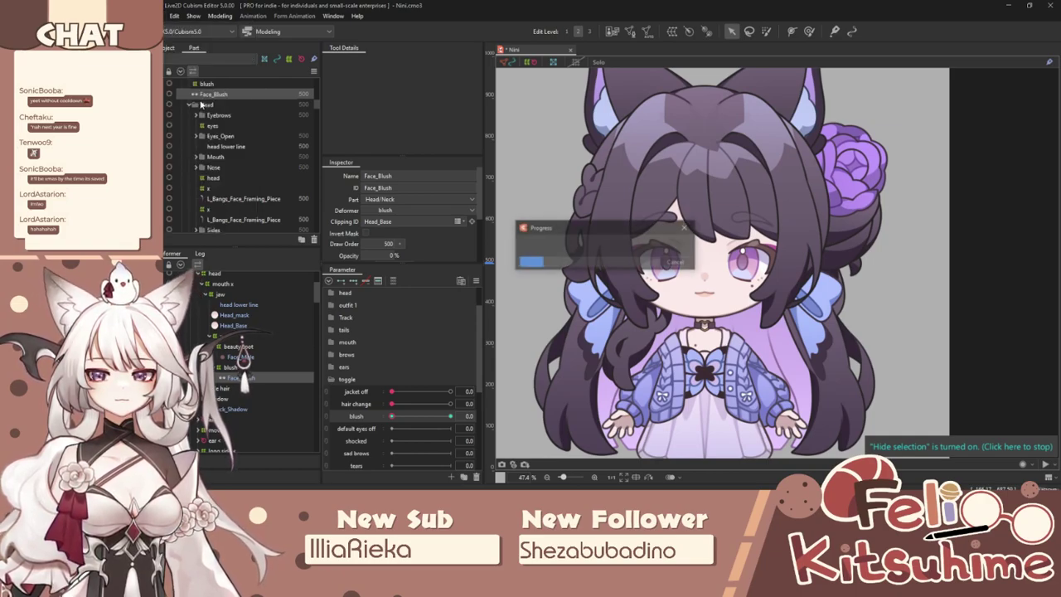
pyautogui.click(174, 16)
pyautogui.moveTo(213, 149)
pyautogui.click(285, 151)
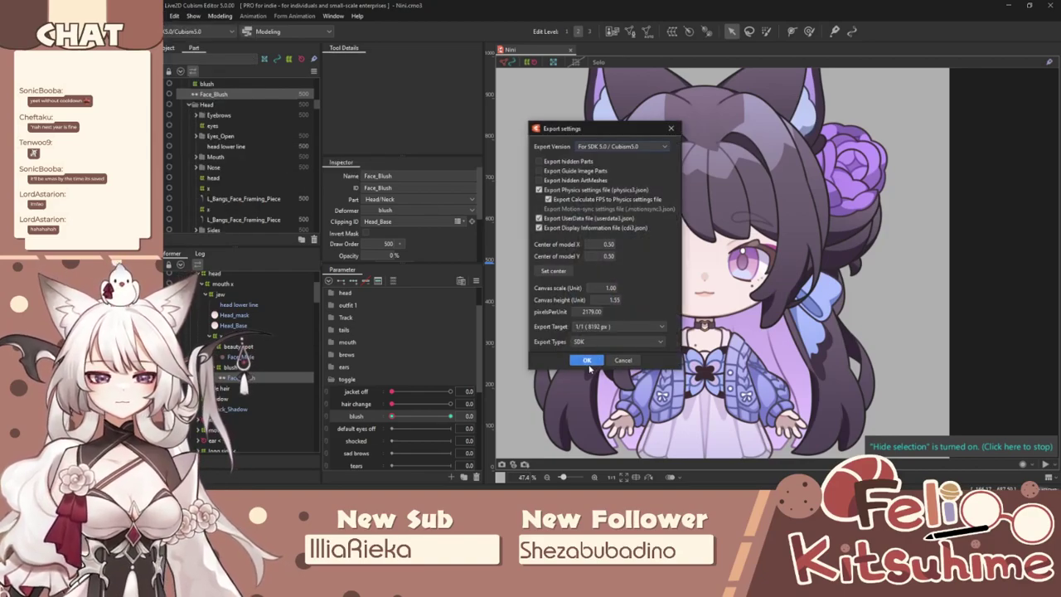
pyautogui.click(586, 359)
pyautogui.press('Return')
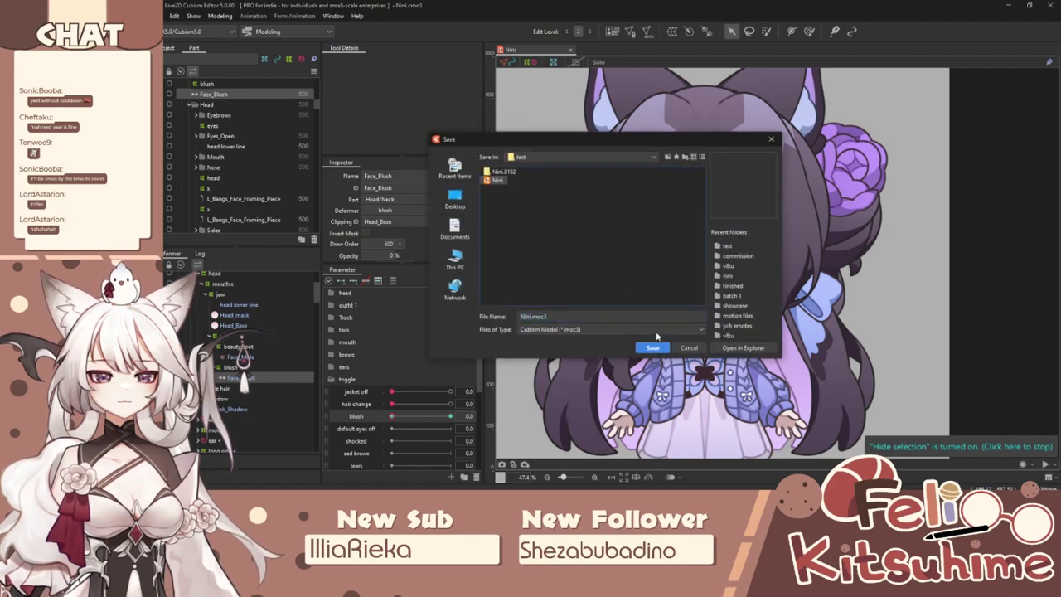
pyautogui.click(653, 348)
pyautogui.click(590, 278)
pyautogui.click(605, 276)
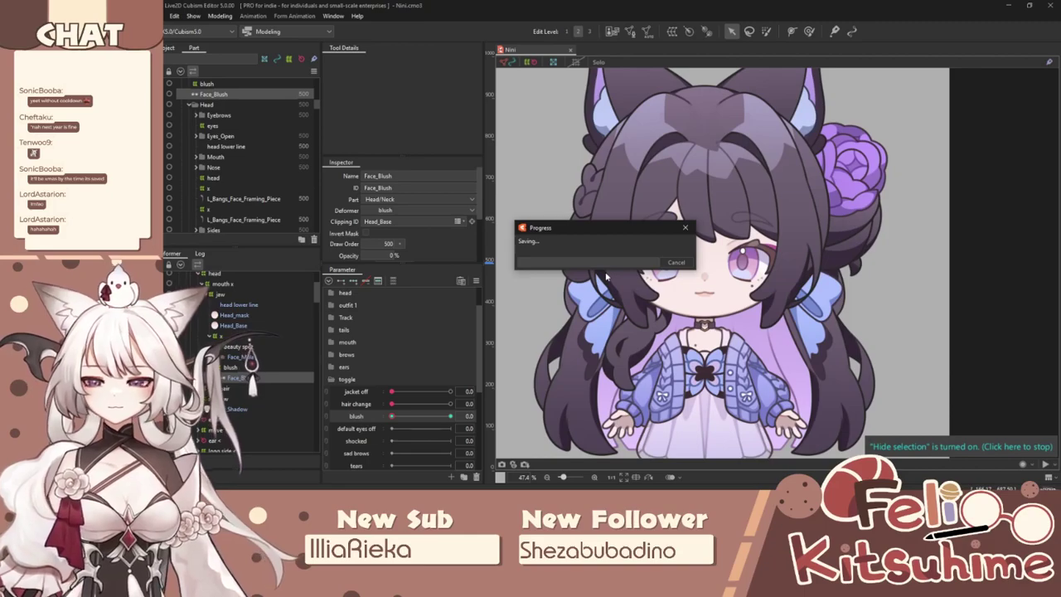